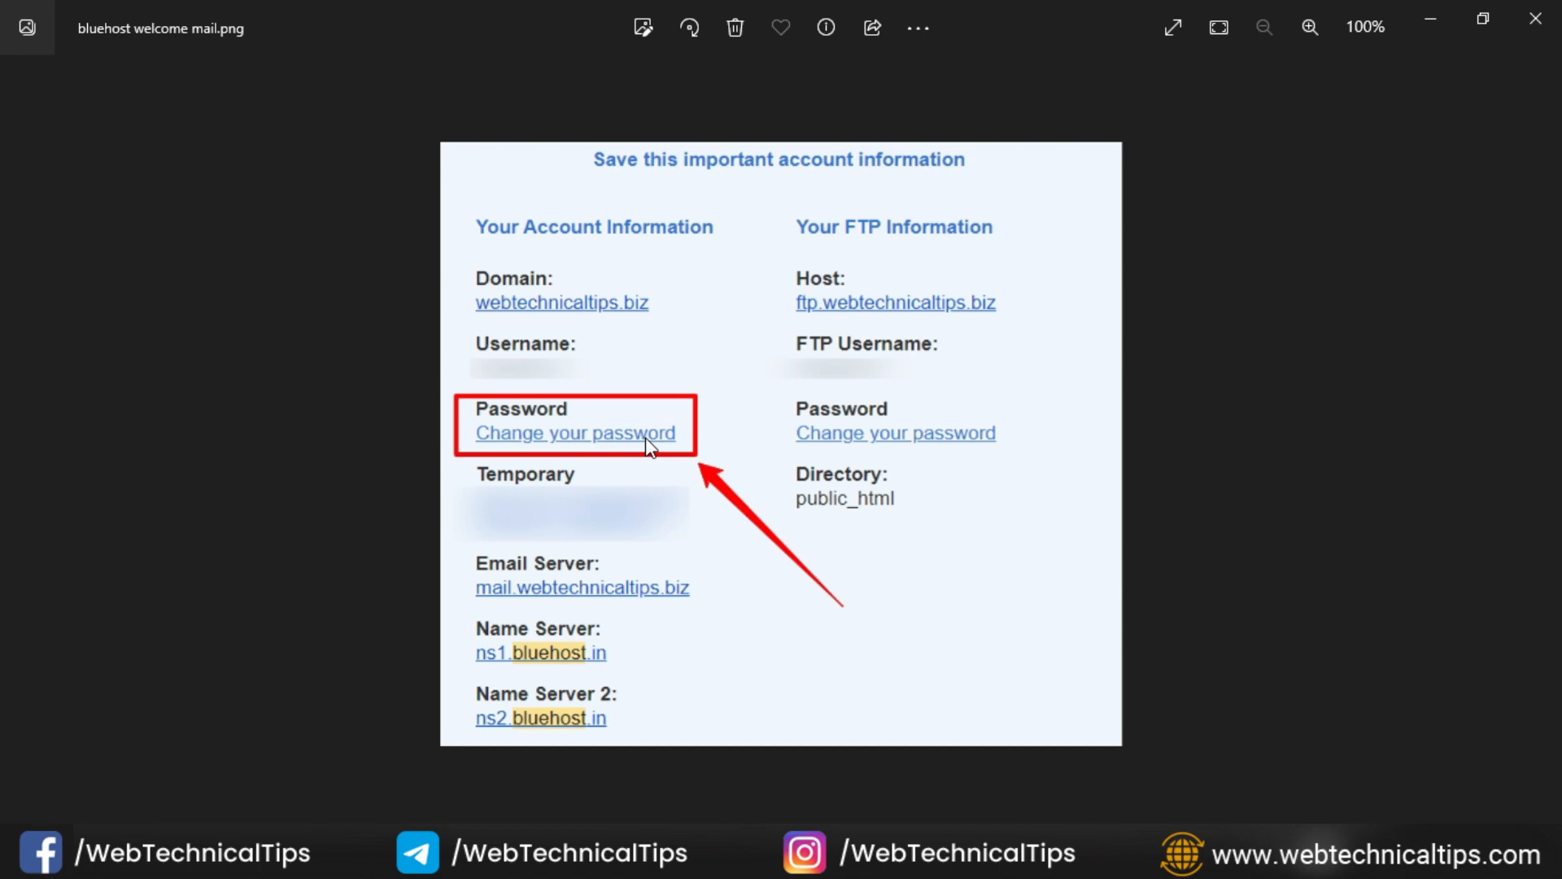
Close the welcome mail image and open the list of all hosted WordPress sites in the Bluehost portal.
{"action": "left_click", "coordinate": [1535, 17]}
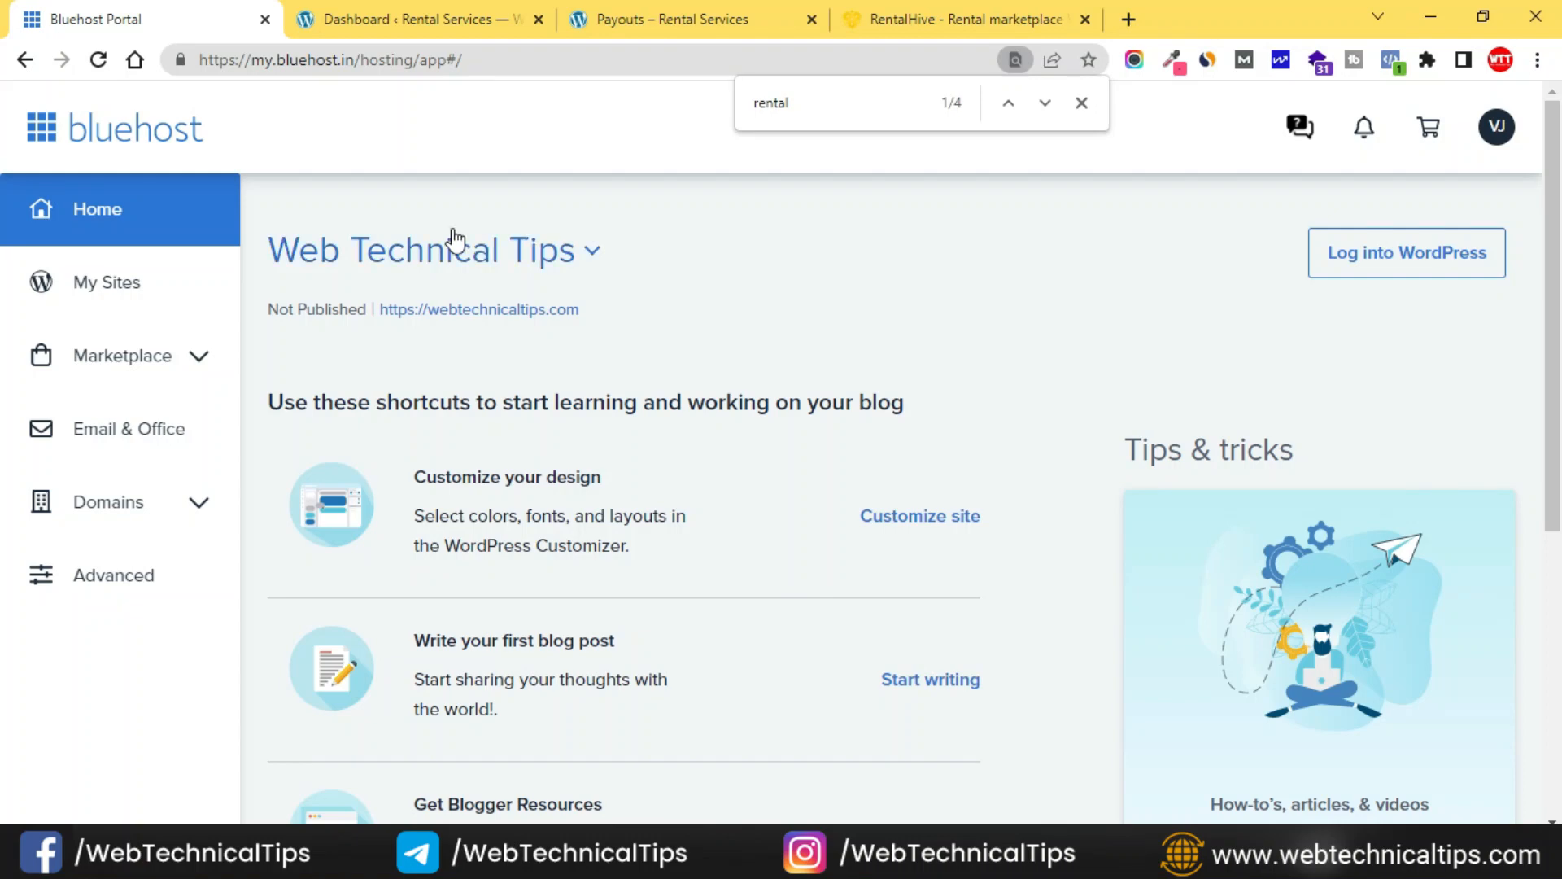
{"action": "left_click", "coordinate": [1082, 103]}
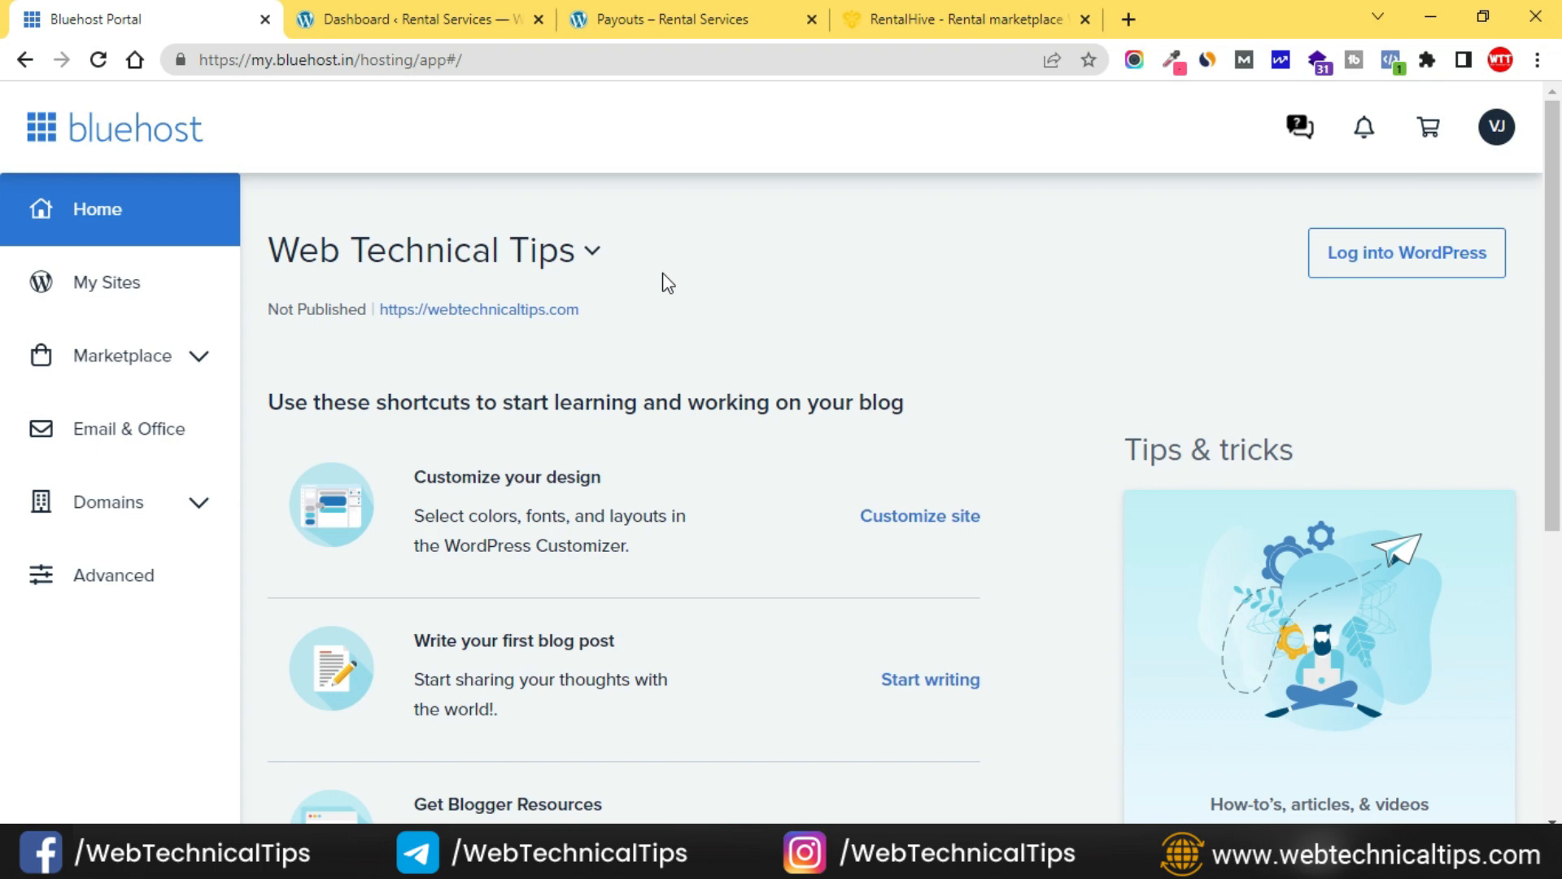
{"action": "scroll", "coordinate": [798, 286], "scroll_direction": "down", "scroll_amount": 4}
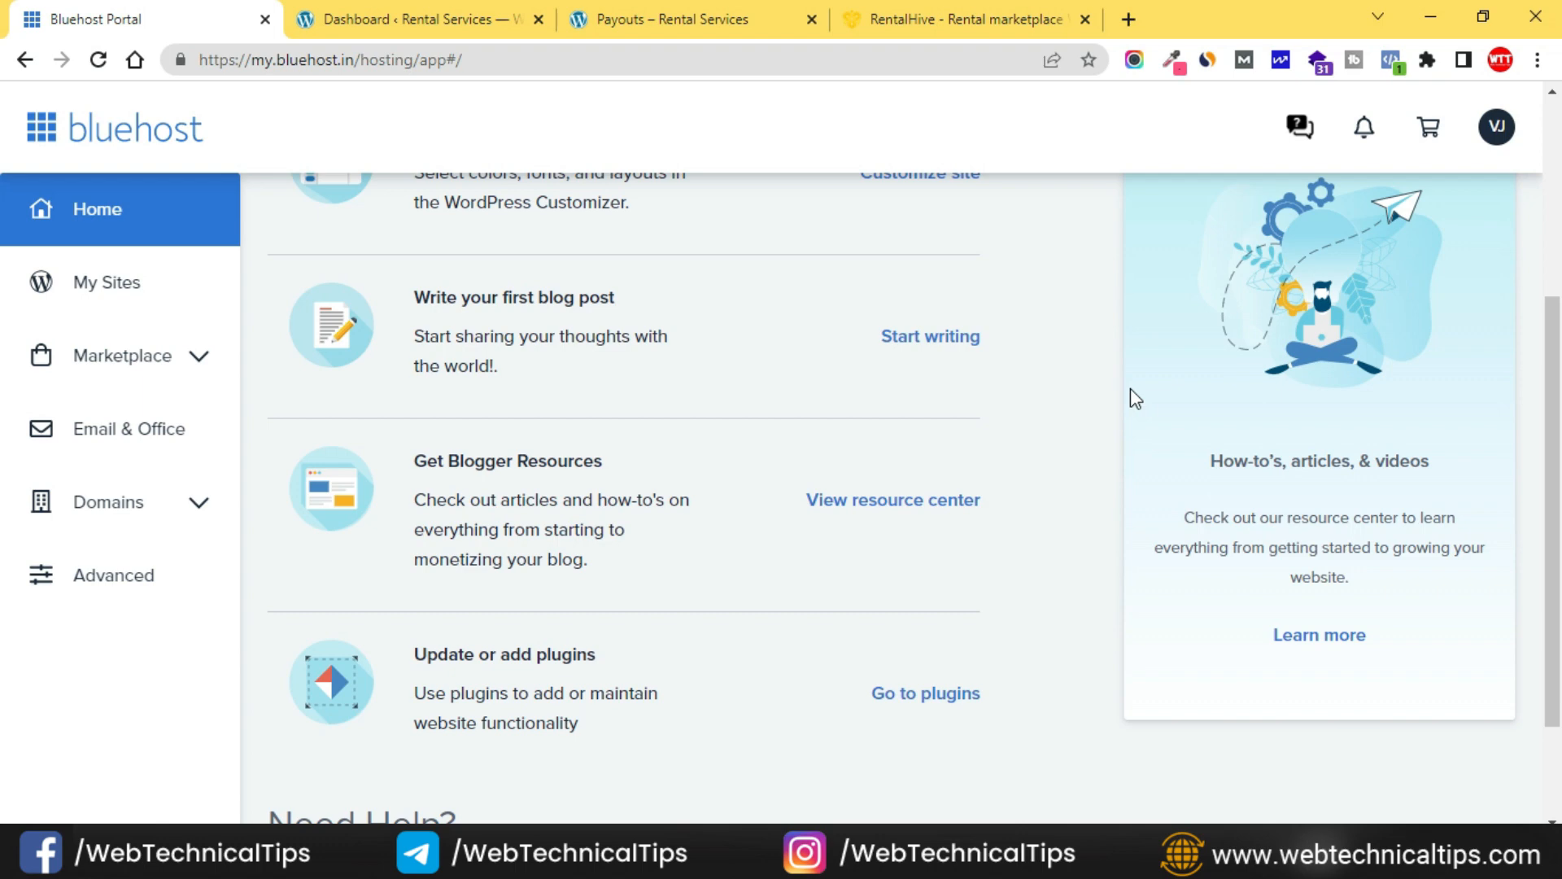
{"action": "scroll", "coordinate": [1130, 389], "scroll_direction": "up", "scroll_amount": 4}
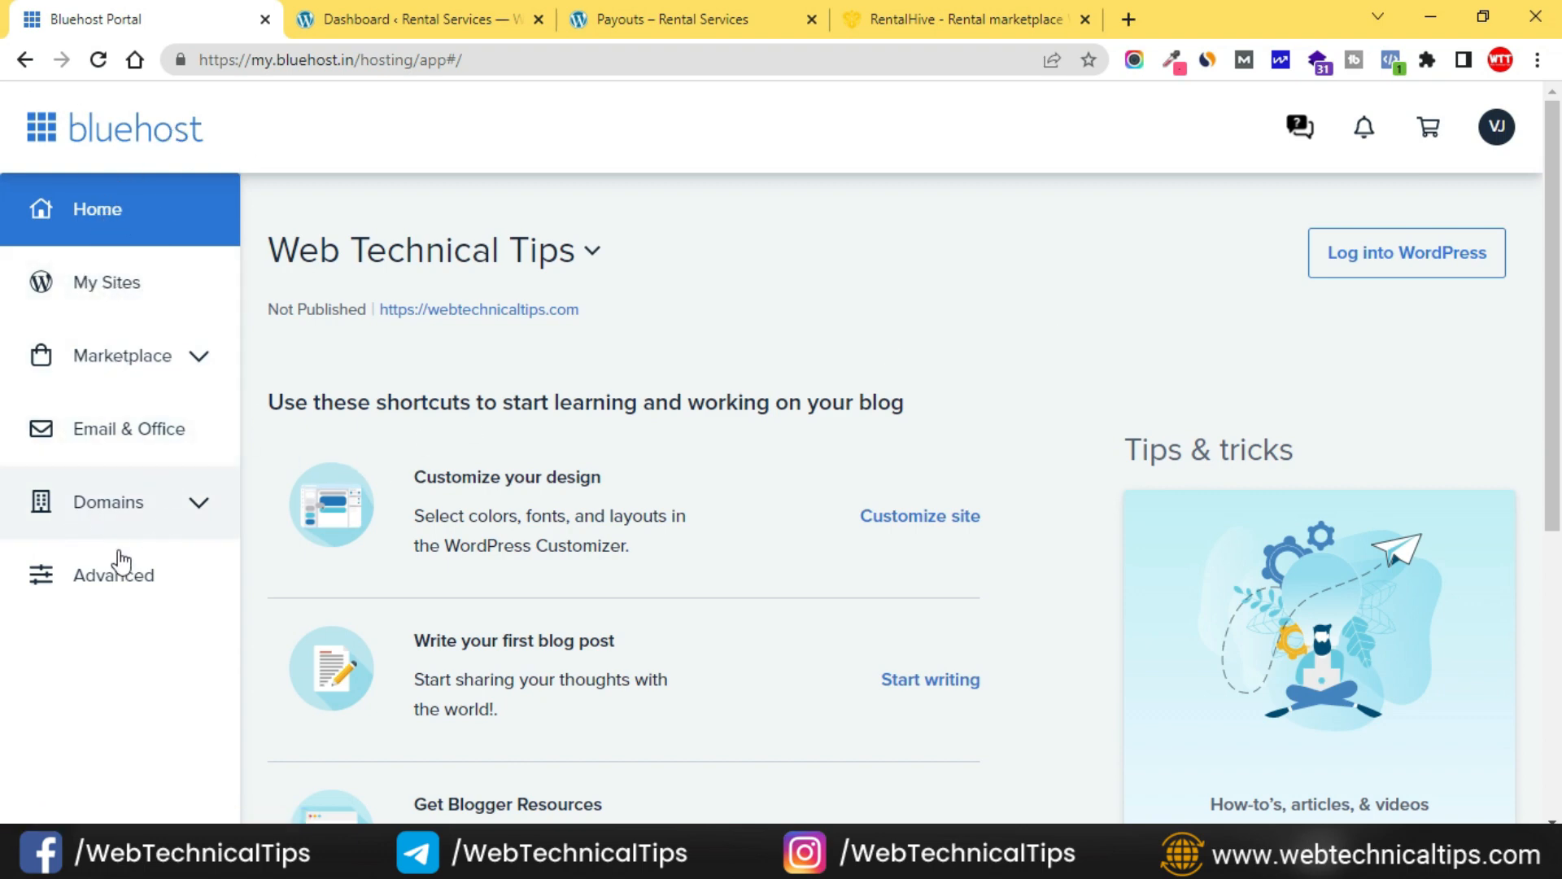
{"action": "left_click", "coordinate": [92, 283]}
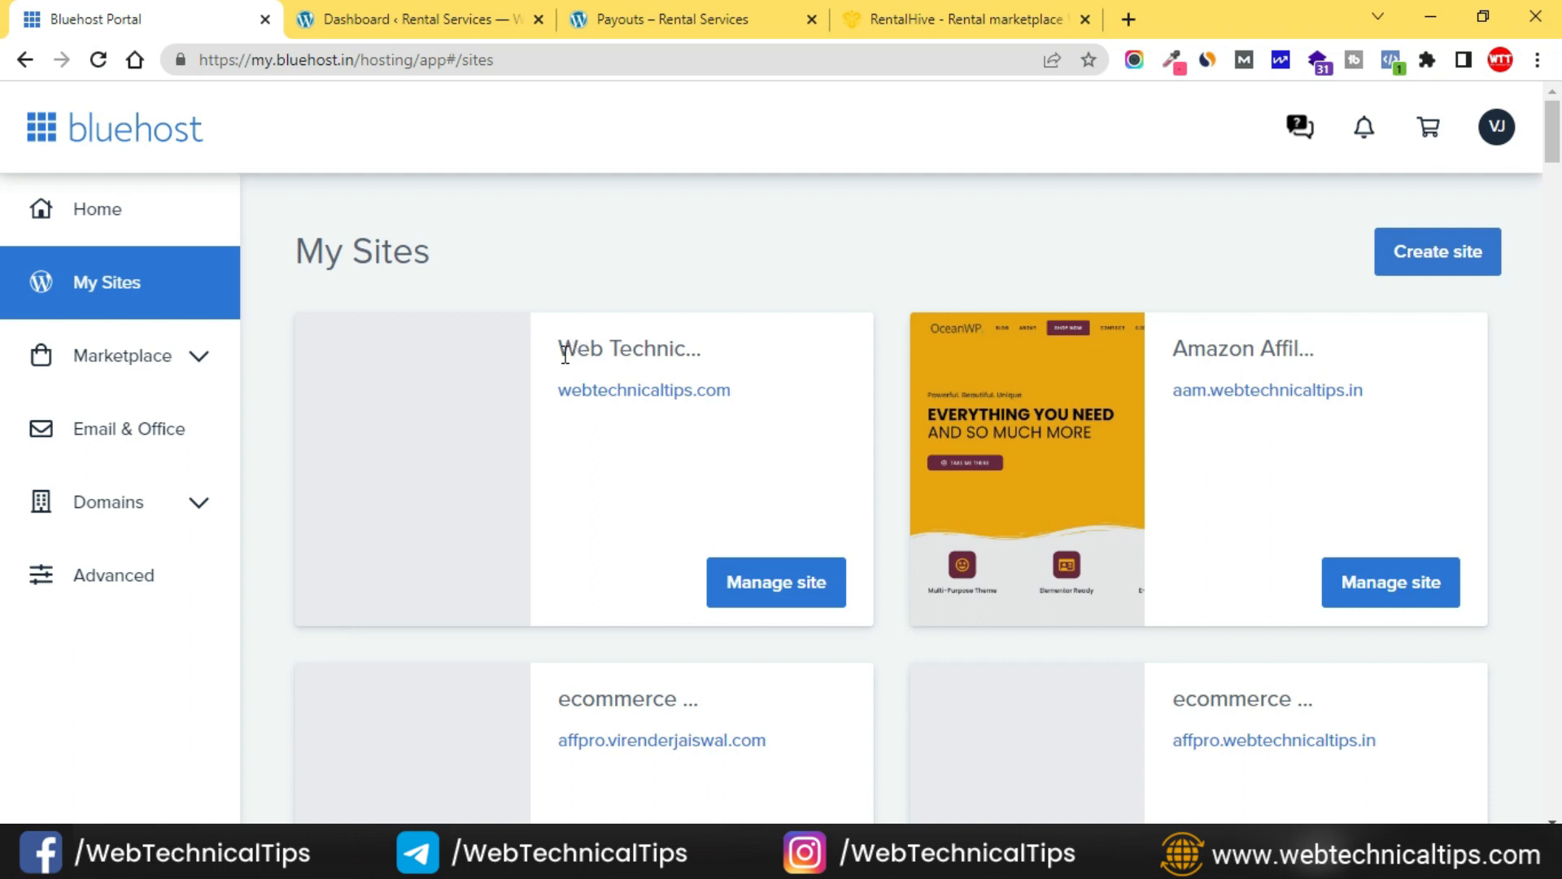
{"action": "left_click_drag", "start_coordinate": [566, 356], "coordinate": [789, 363]}
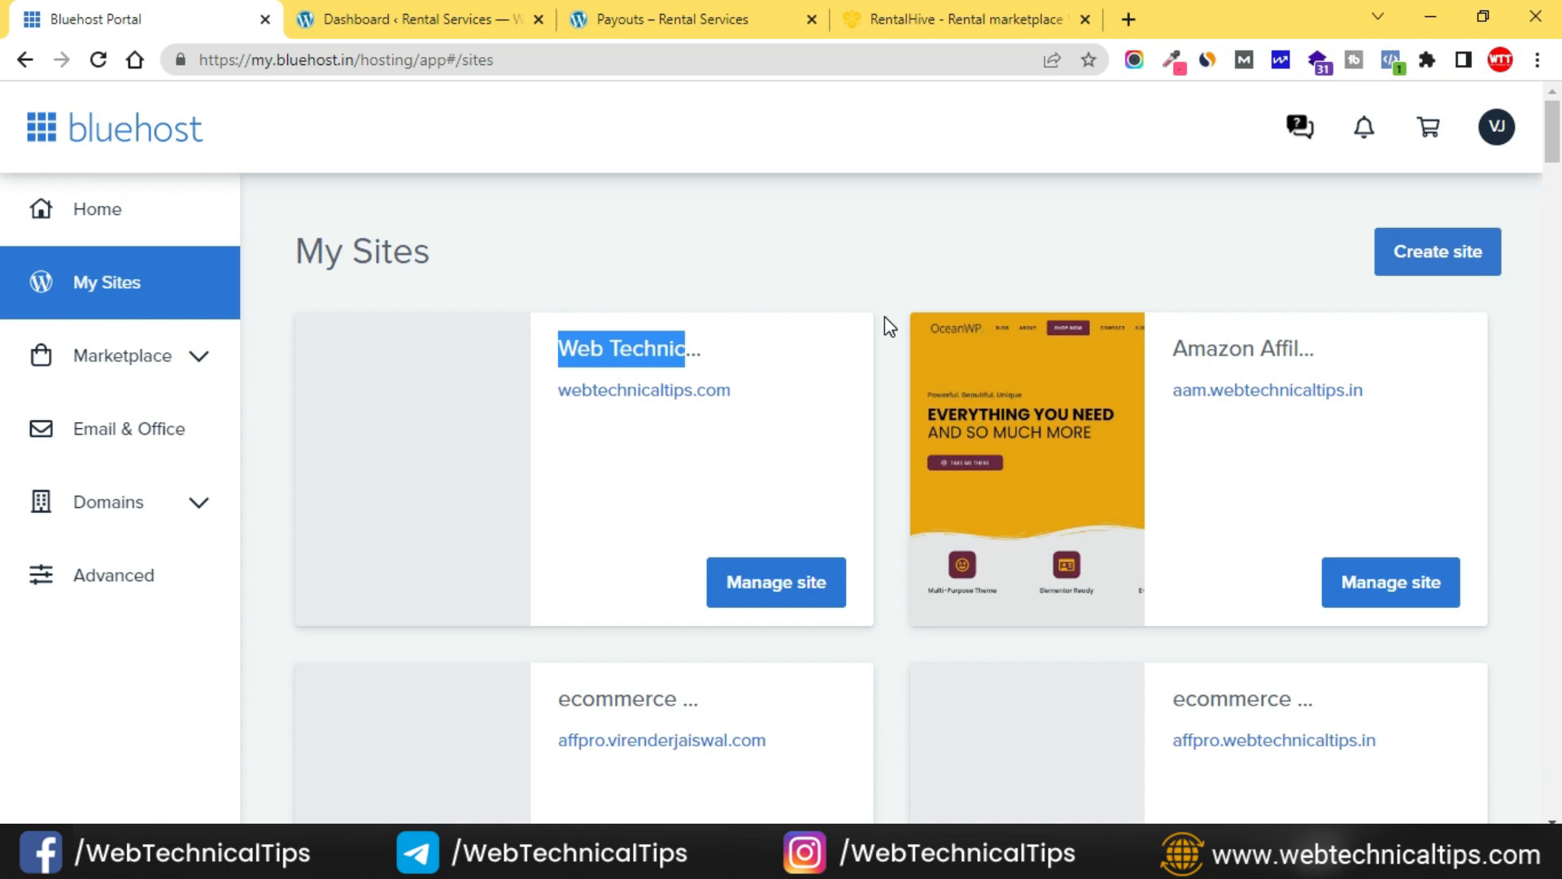
Search the site list for "rental" and open the management page of the first Rental Services site.
{"action": "key", "text": "ctrl+f"}
{"action": "type", "text": "rental"}
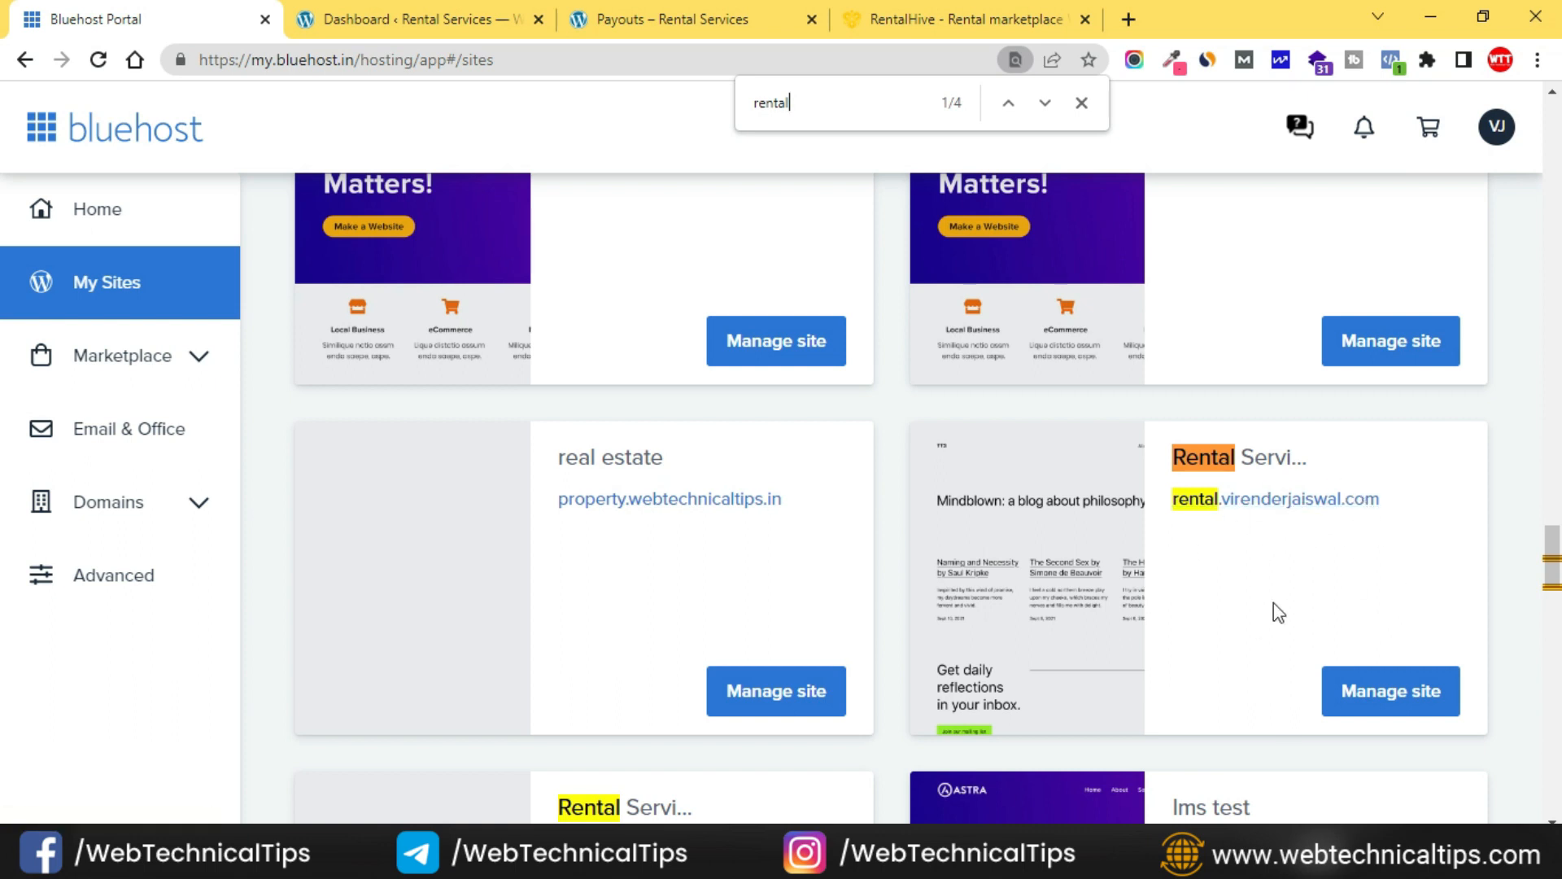
{"action": "left_click", "coordinate": [1420, 699]}
{"action": "left_click", "coordinate": [1081, 102]}
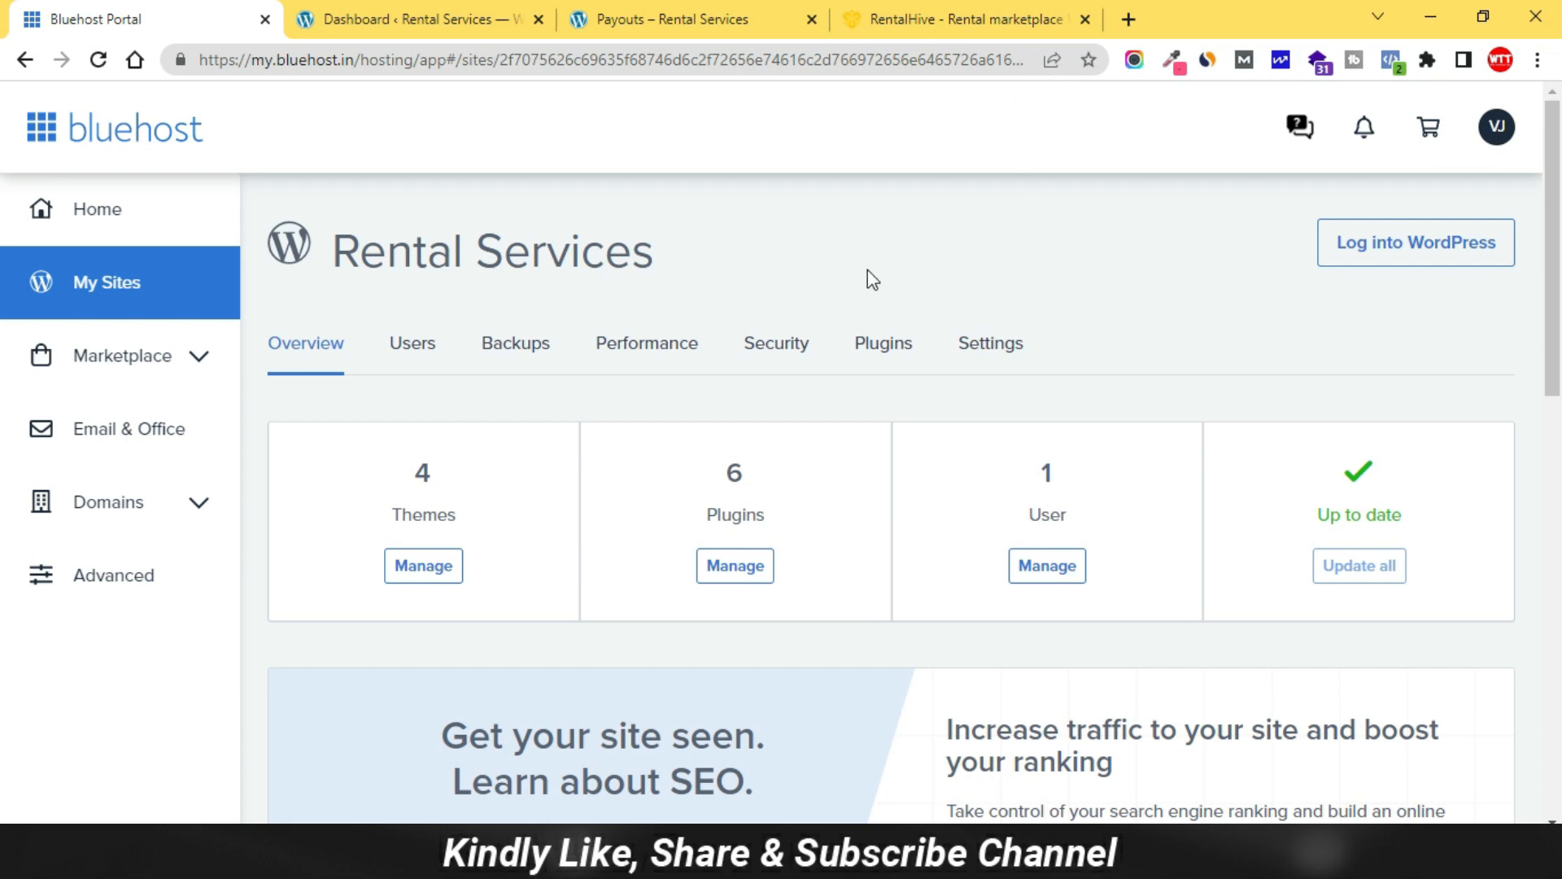
Open the Rental Services site's settings and re-enter the "s" of https in its Site URL.
{"action": "scroll", "coordinate": [614, 478], "scroll_direction": "down", "scroll_amount": 7}
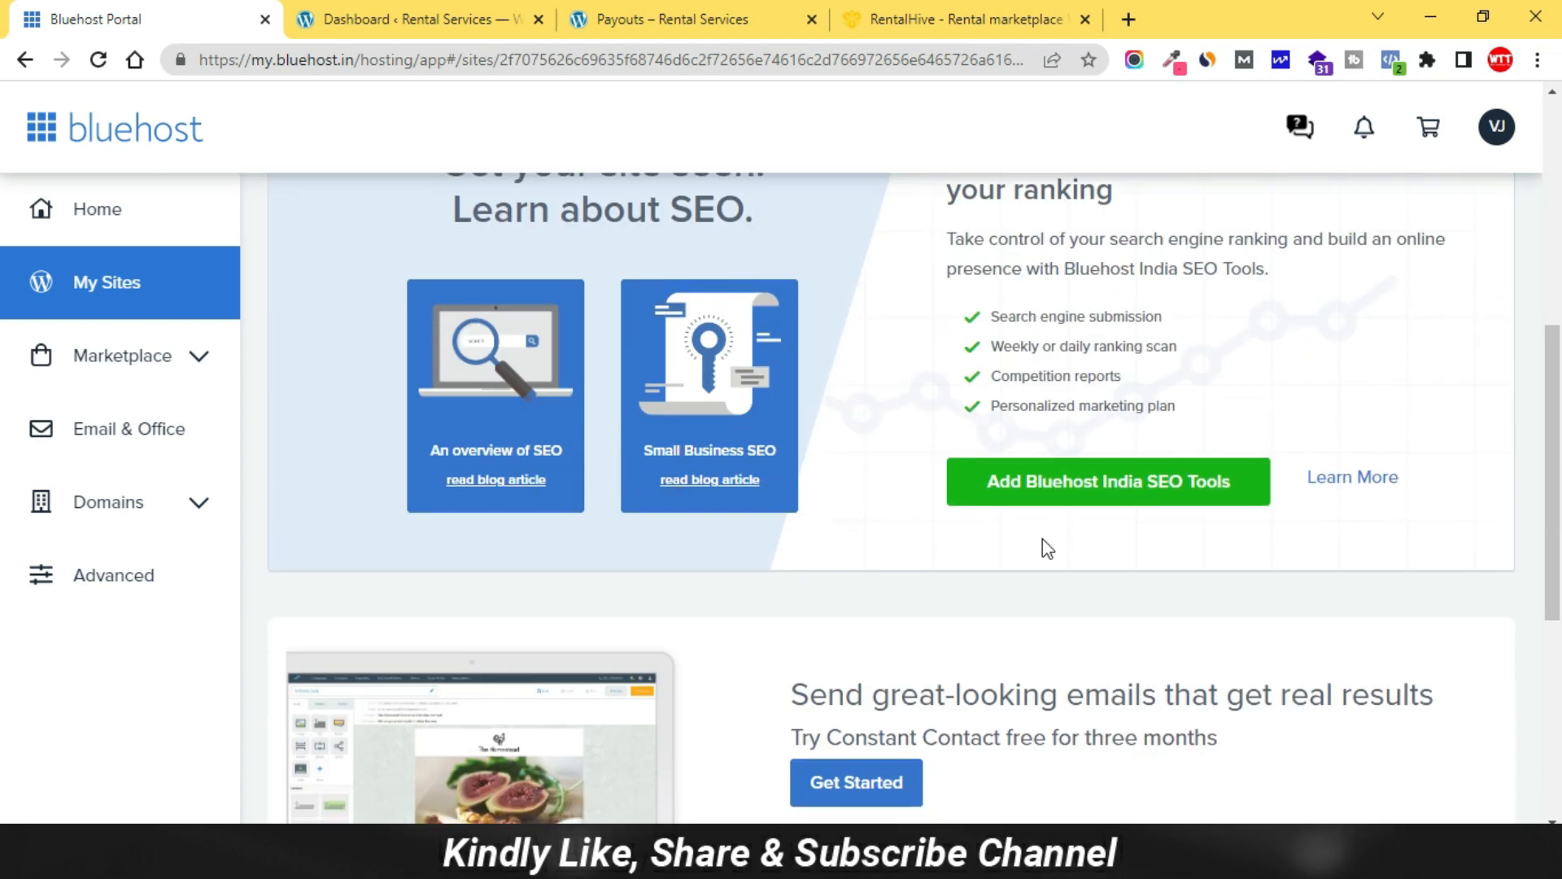
{"action": "scroll", "coordinate": [1047, 548], "scroll_direction": "up", "scroll_amount": 7}
{"action": "left_click", "coordinate": [1001, 362]}
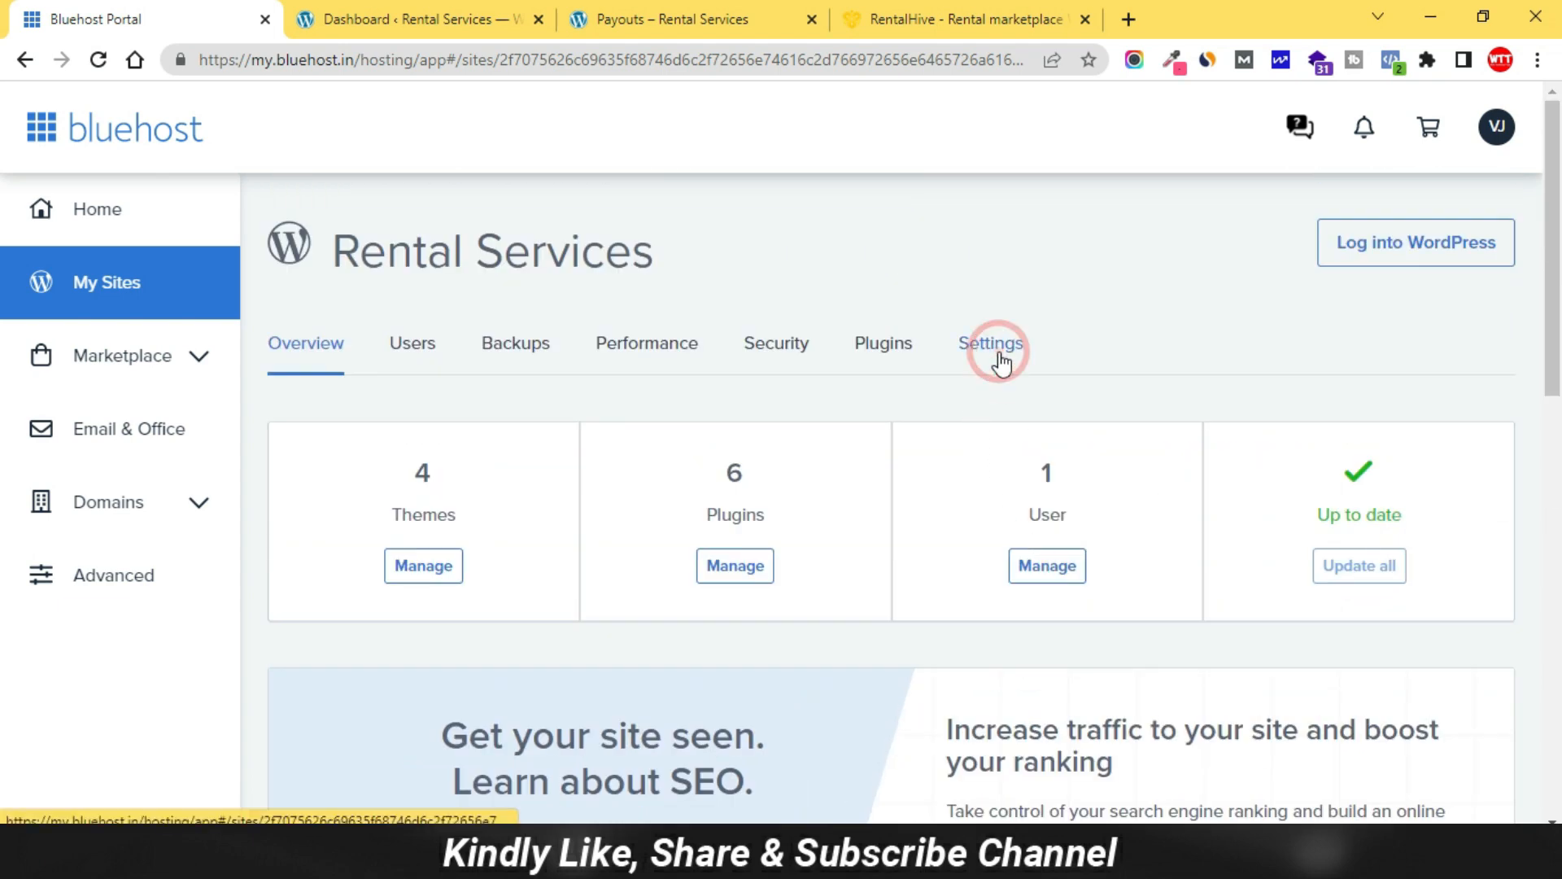
{"action": "scroll", "coordinate": [879, 505], "scroll_direction": "down", "scroll_amount": 4}
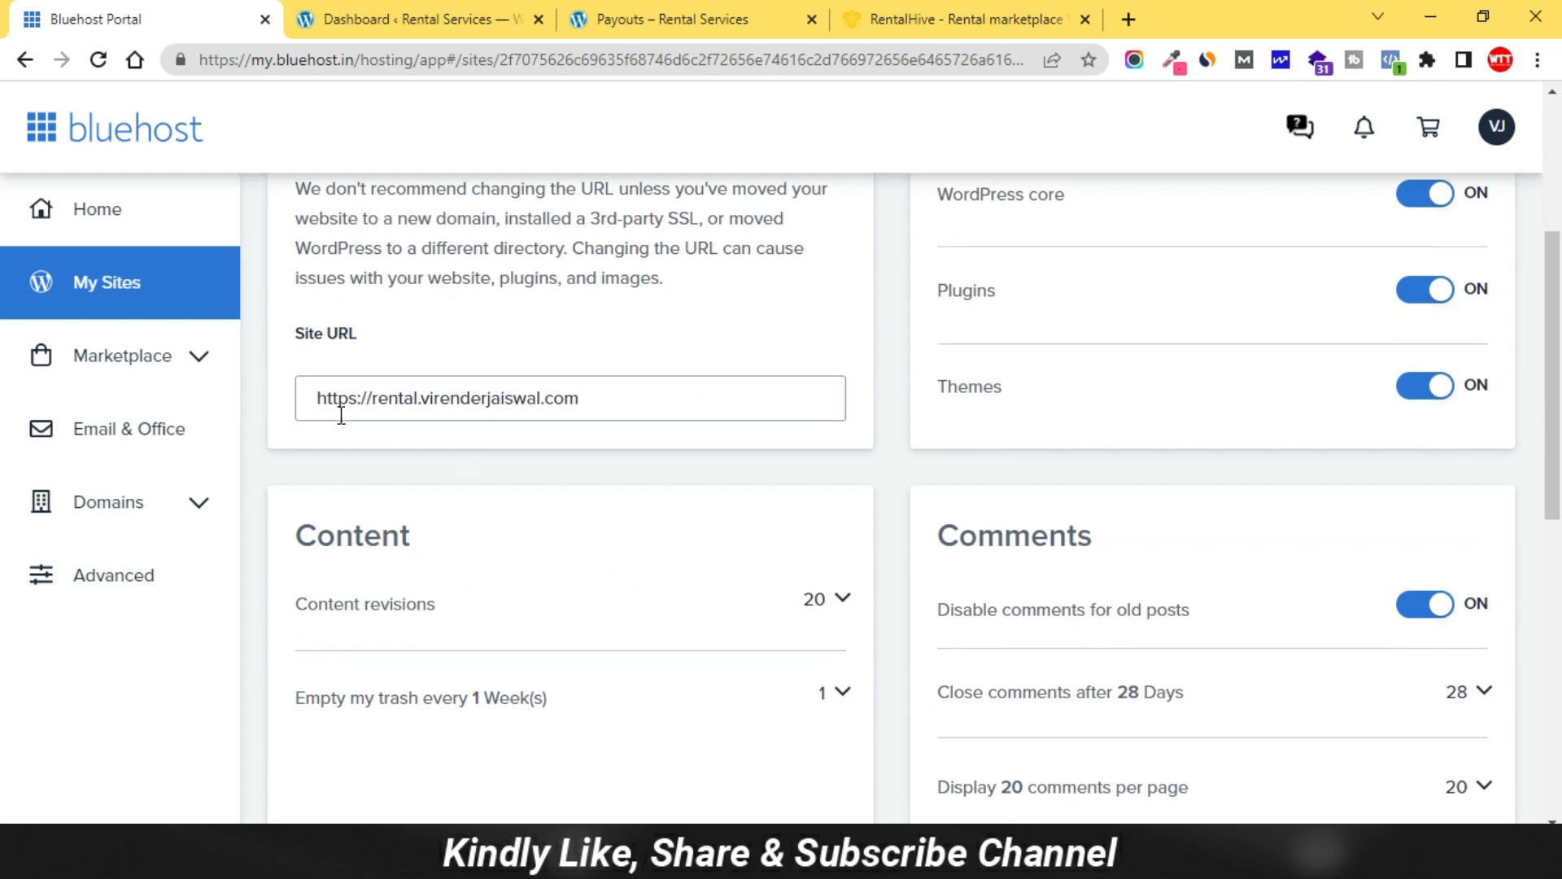
{"action": "left_click", "coordinate": [344, 410]}
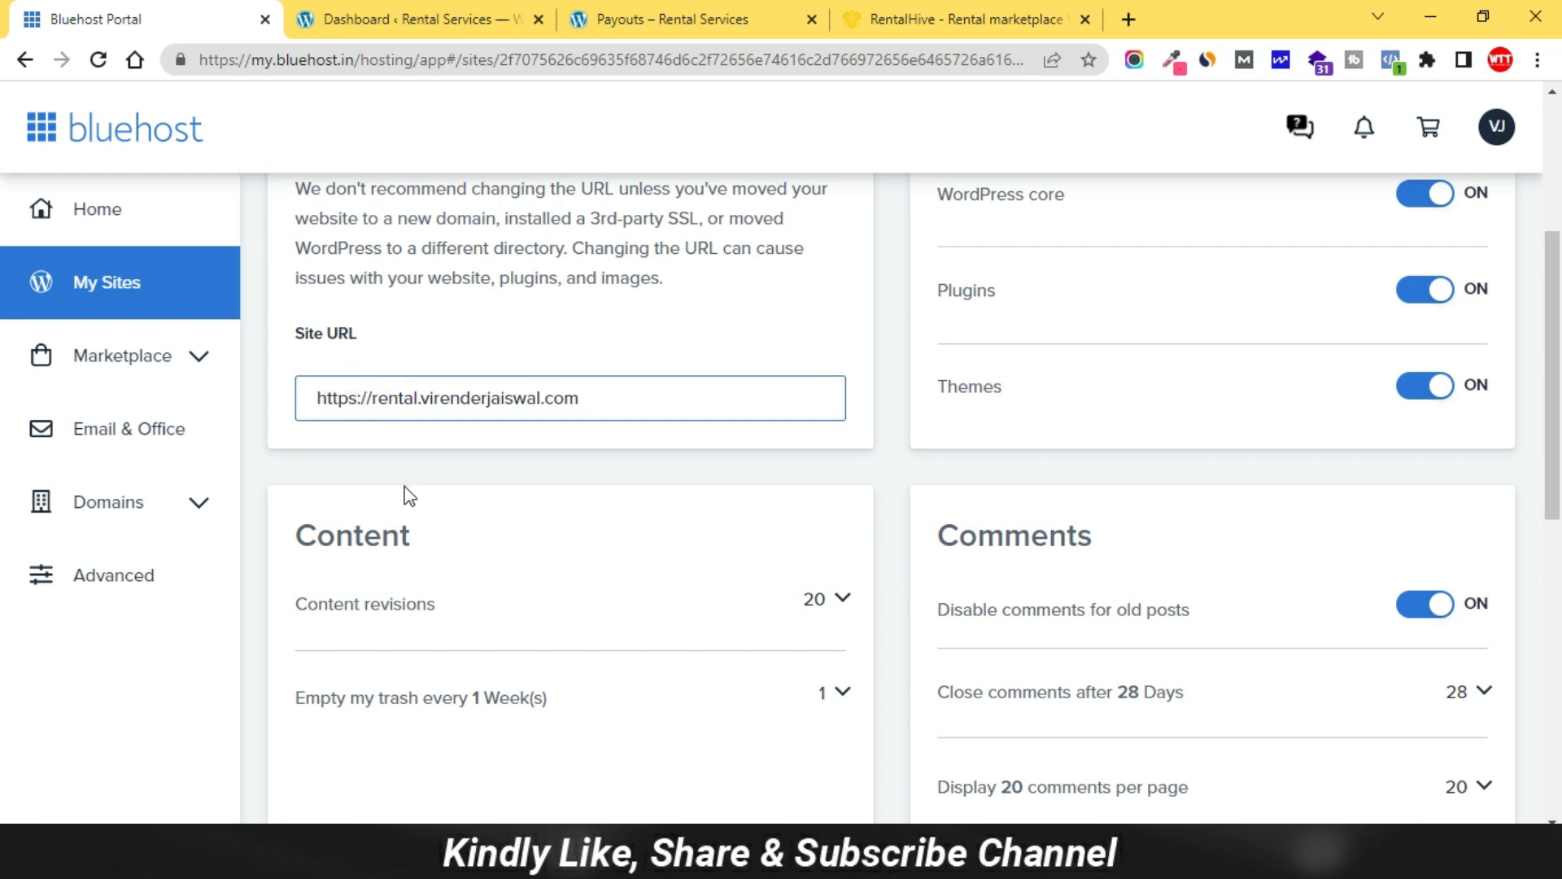
{"action": "key", "text": "BackSpace"}
{"action": "type", "text": "s"}
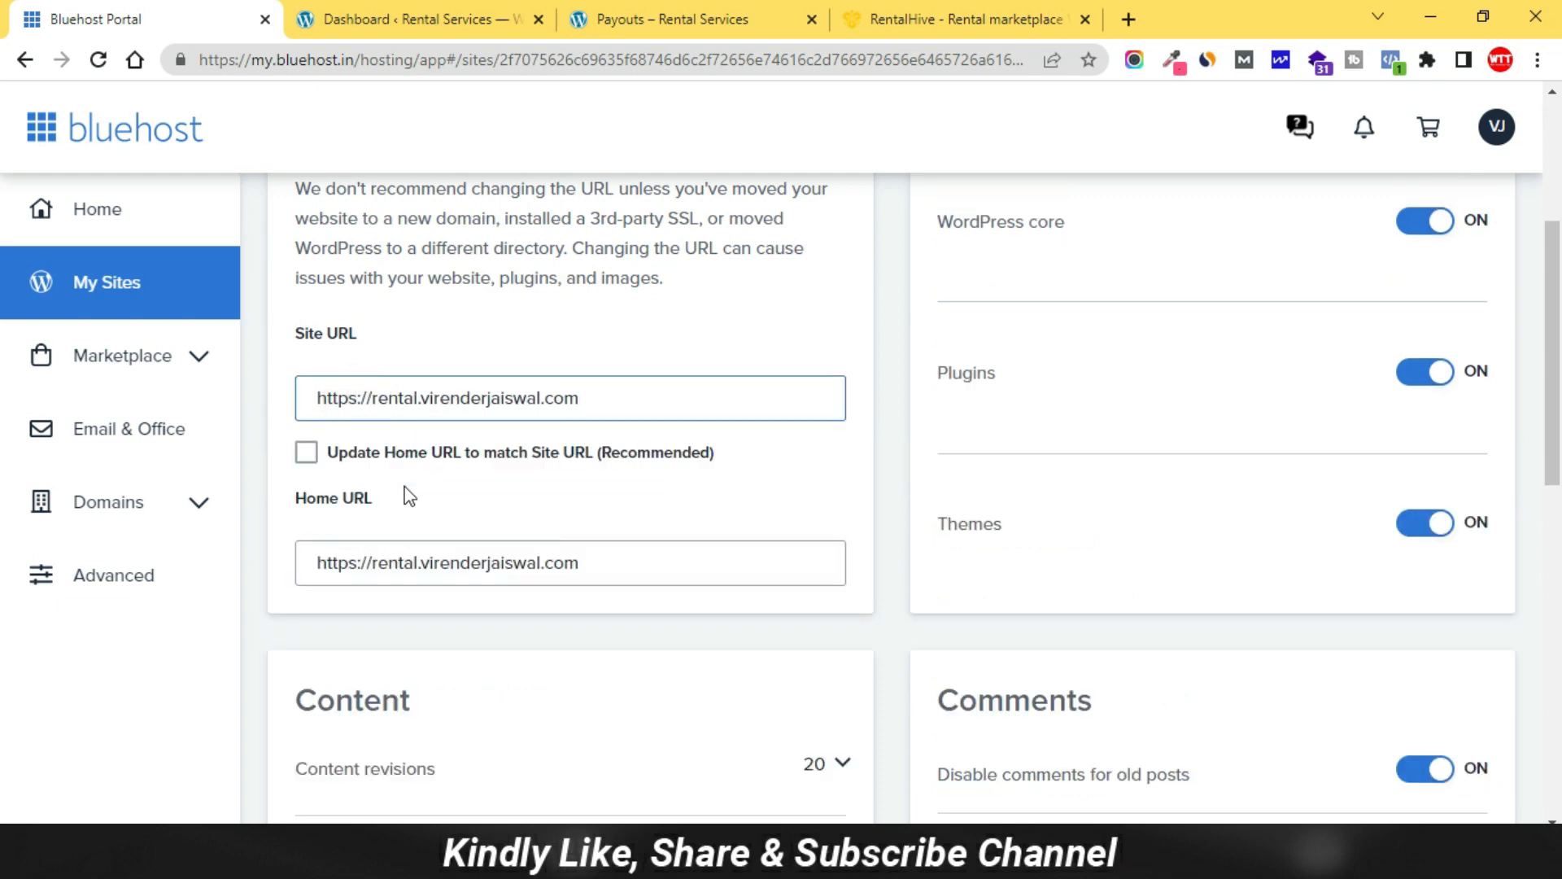
Enable updating the Home URL to match the Site URL and re-enter the "s" of https in the Home URL.
{"action": "left_click", "coordinate": [307, 453]}
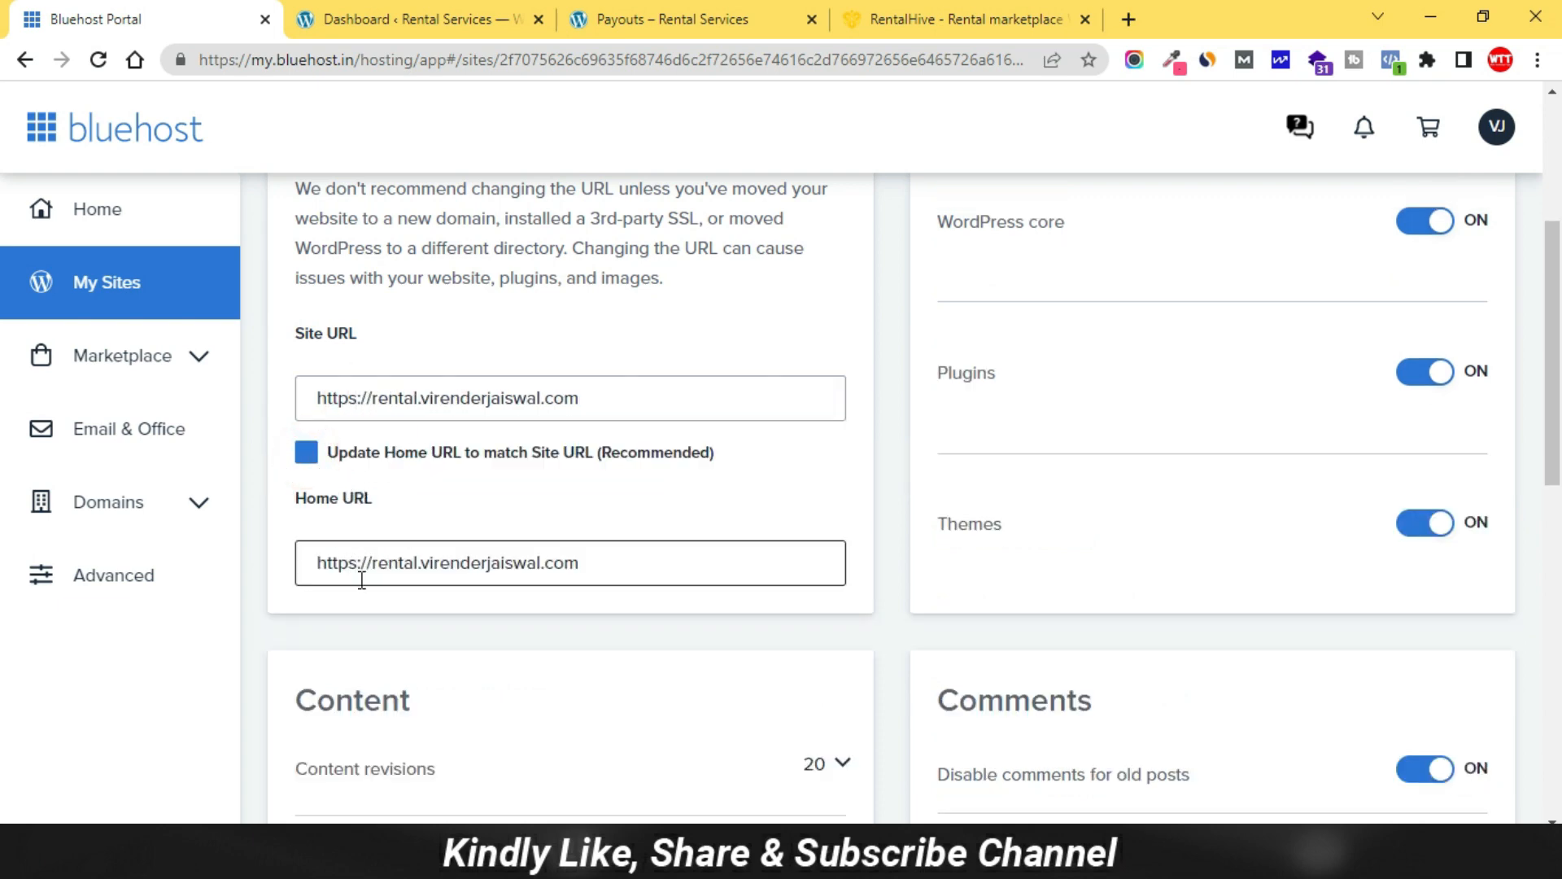
{"action": "left_click_drag", "start_coordinate": [357, 563], "coordinate": [350, 563]}
{"action": "type", "text": "s"}
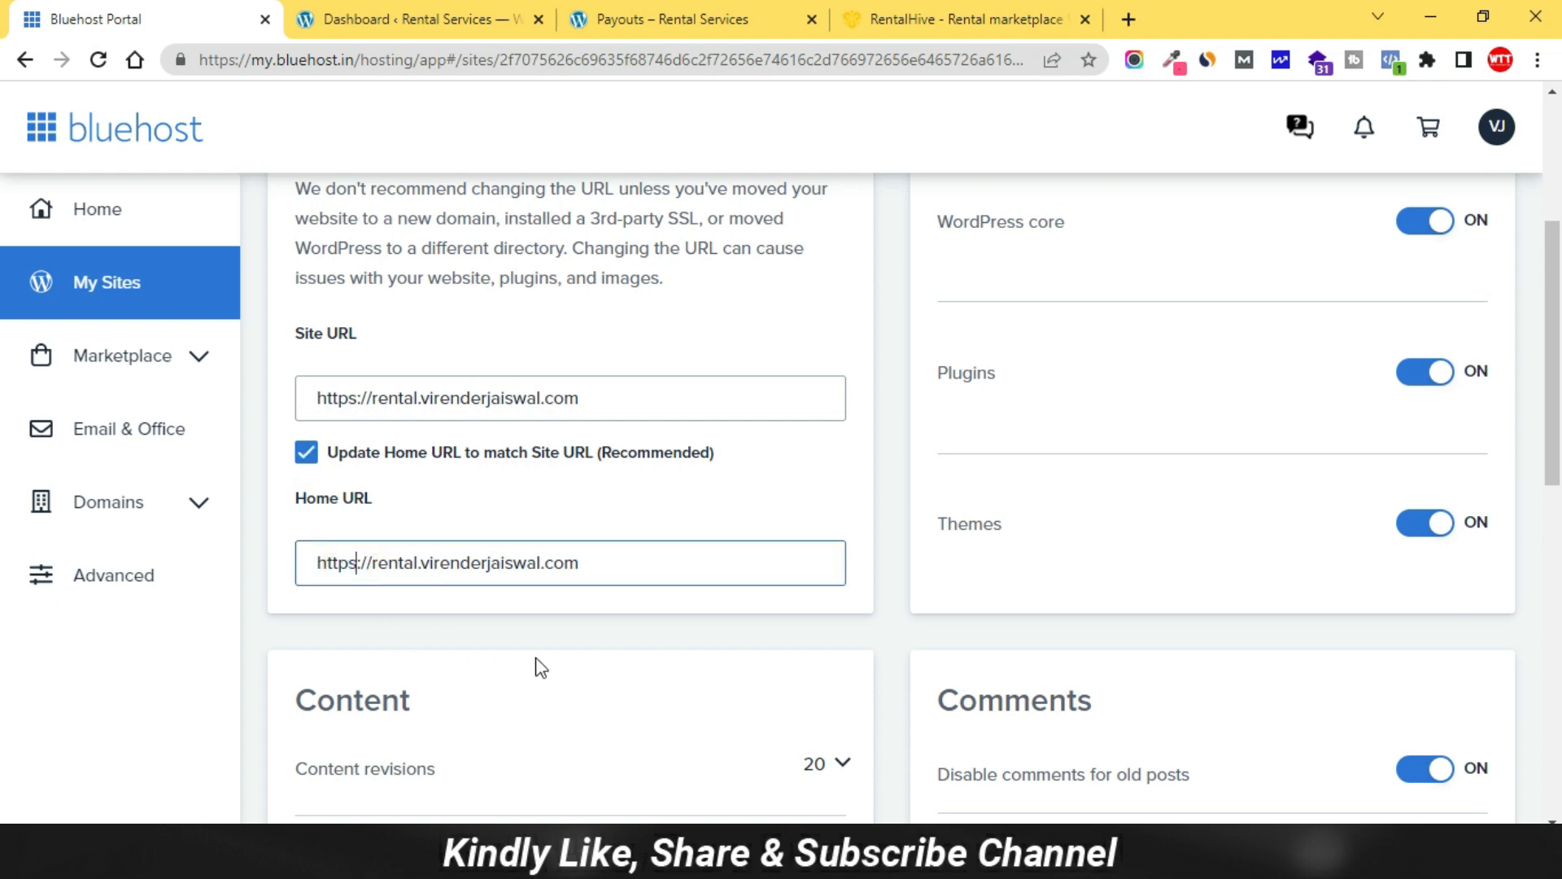
{"action": "scroll", "coordinate": [887, 501], "scroll_direction": "up", "scroll_amount": 3}
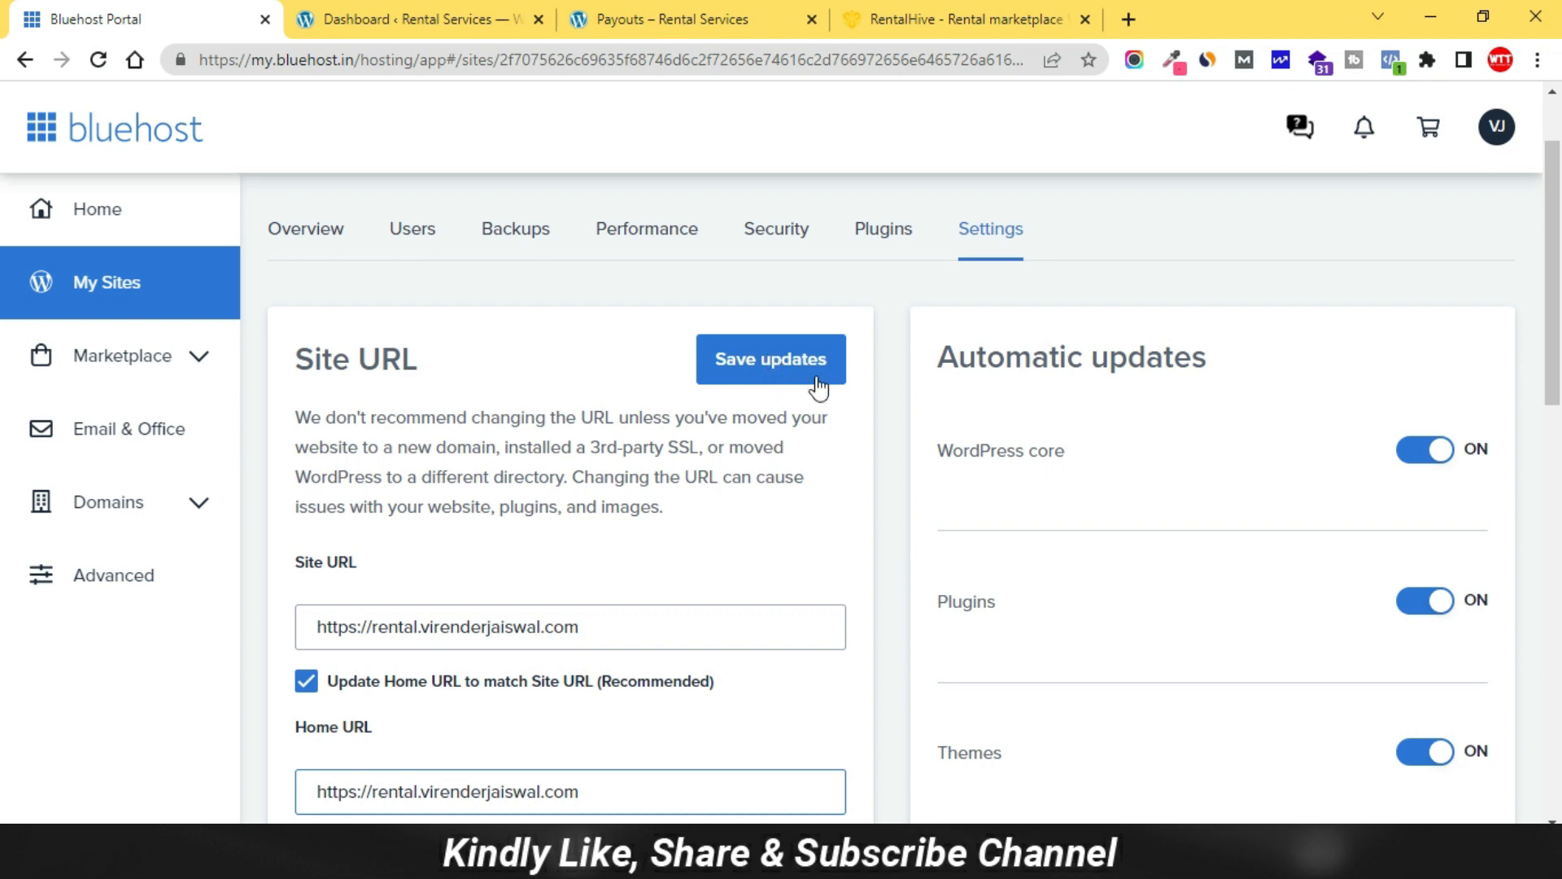
View the site's SSL and HTTPS security options, and turn off the Coming Soon Page in its settings.
{"action": "left_click", "coordinate": [775, 231]}
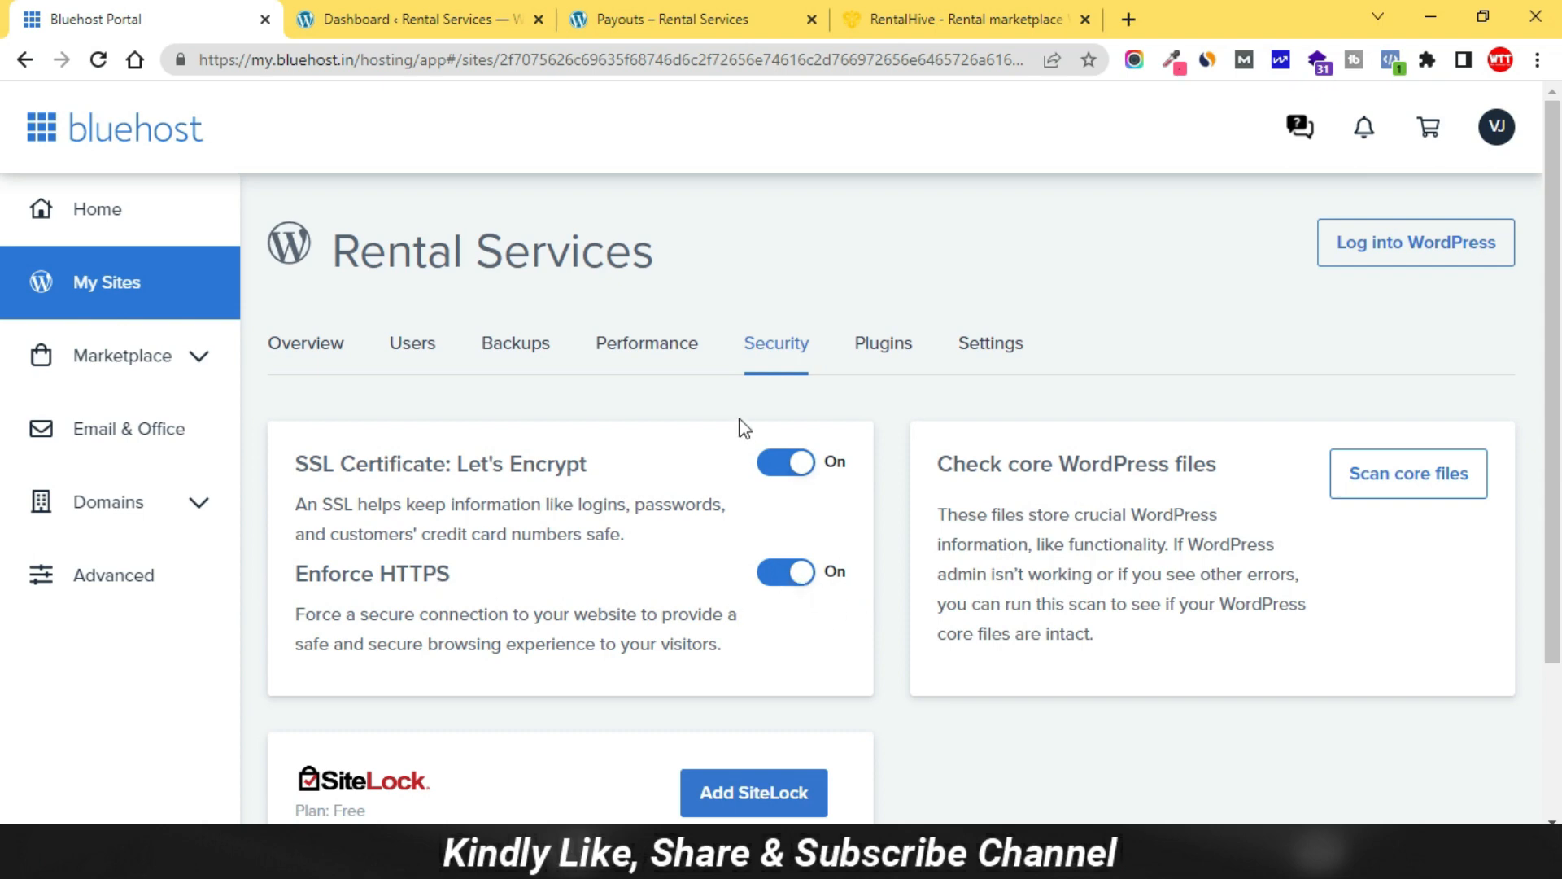
{"action": "left_click", "coordinate": [976, 350]}
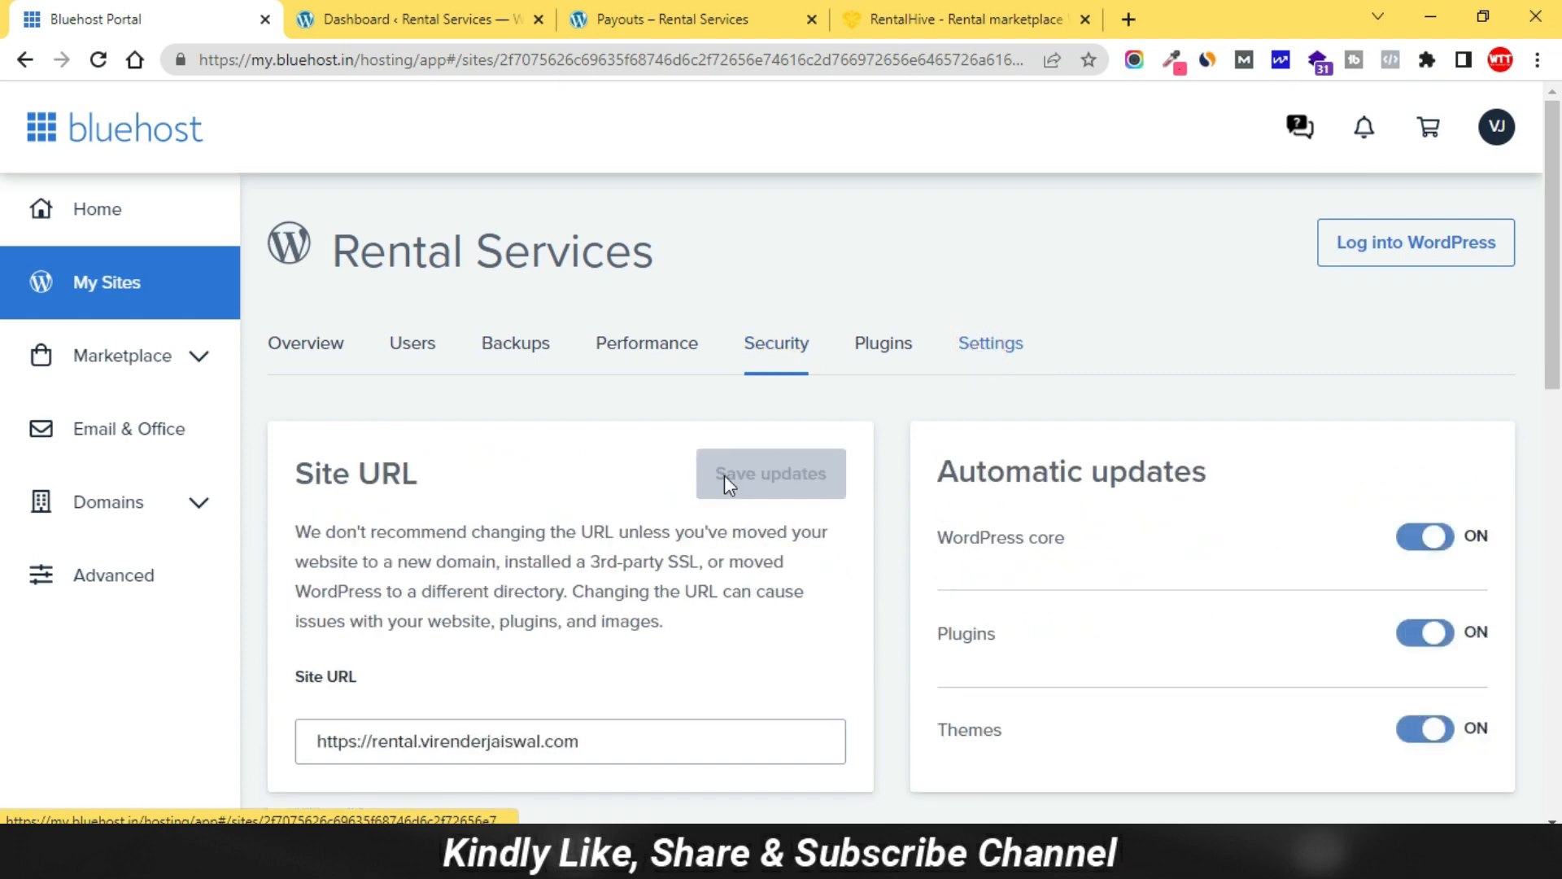
{"action": "scroll", "coordinate": [407, 579], "scroll_direction": "down", "scroll_amount": 3}
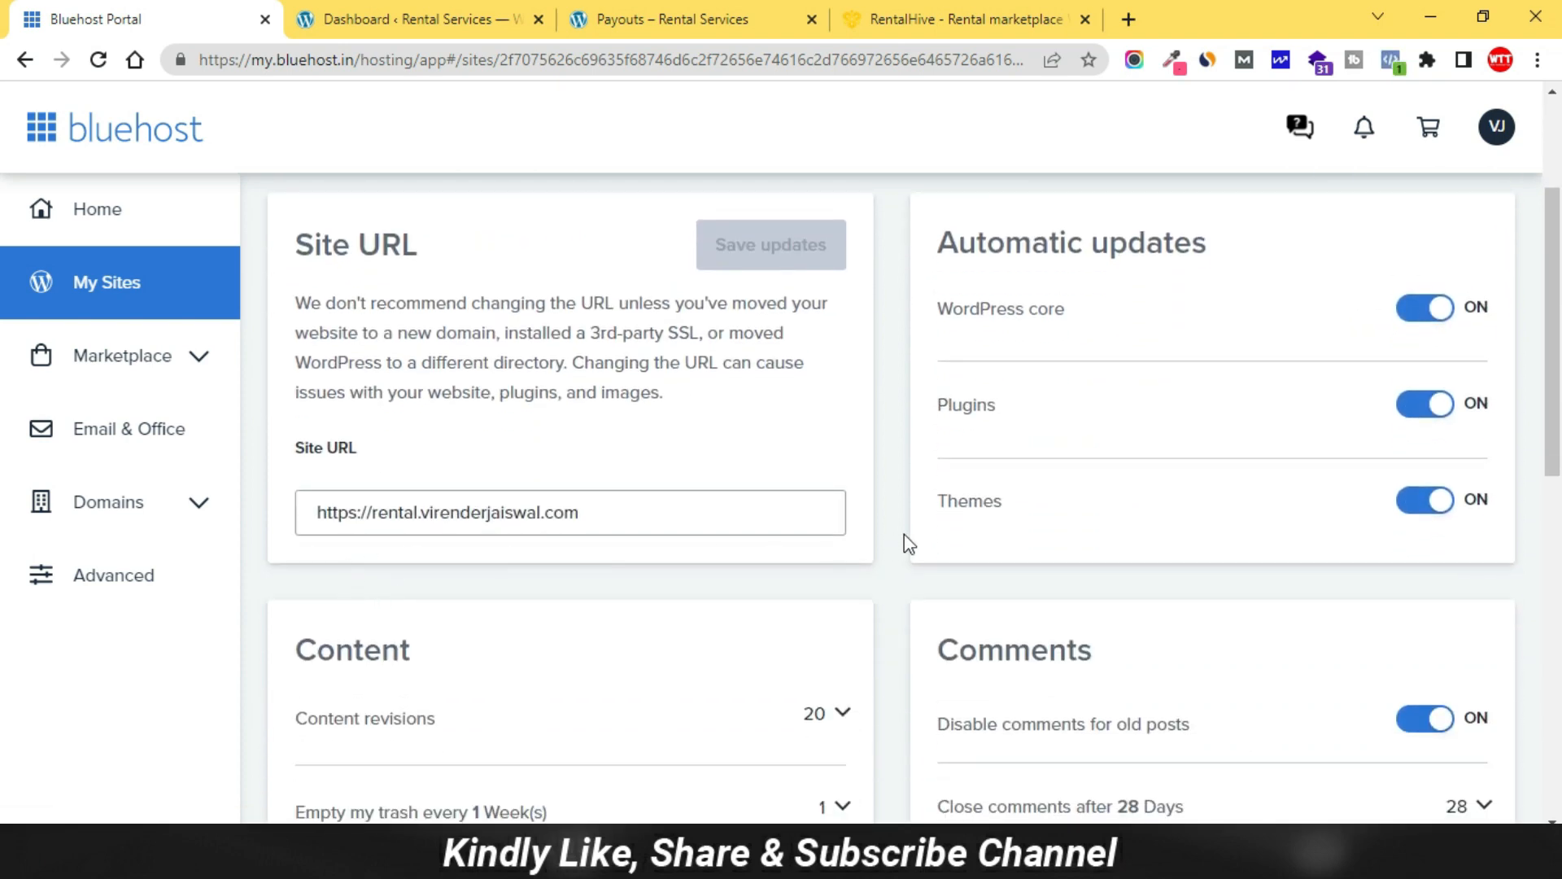
{"action": "scroll", "coordinate": [904, 537], "scroll_direction": "down", "scroll_amount": 9}
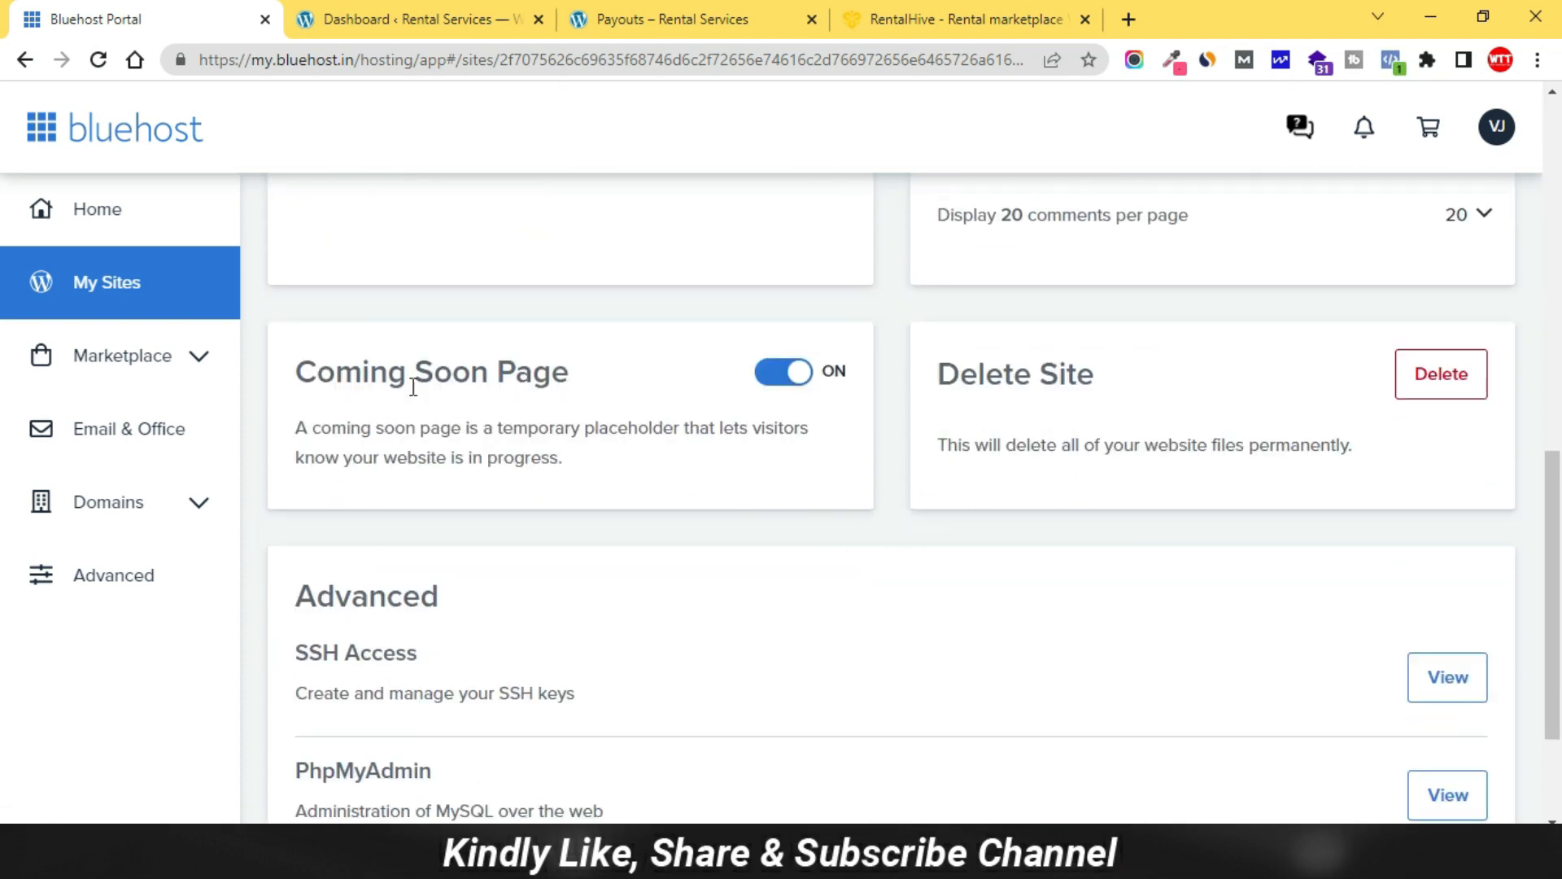
{"action": "left_click", "coordinate": [780, 379]}
Log into the WordPress admin of the Rental Services site.
{"action": "scroll", "coordinate": [900, 435], "scroll_direction": "up", "scroll_amount": 10}
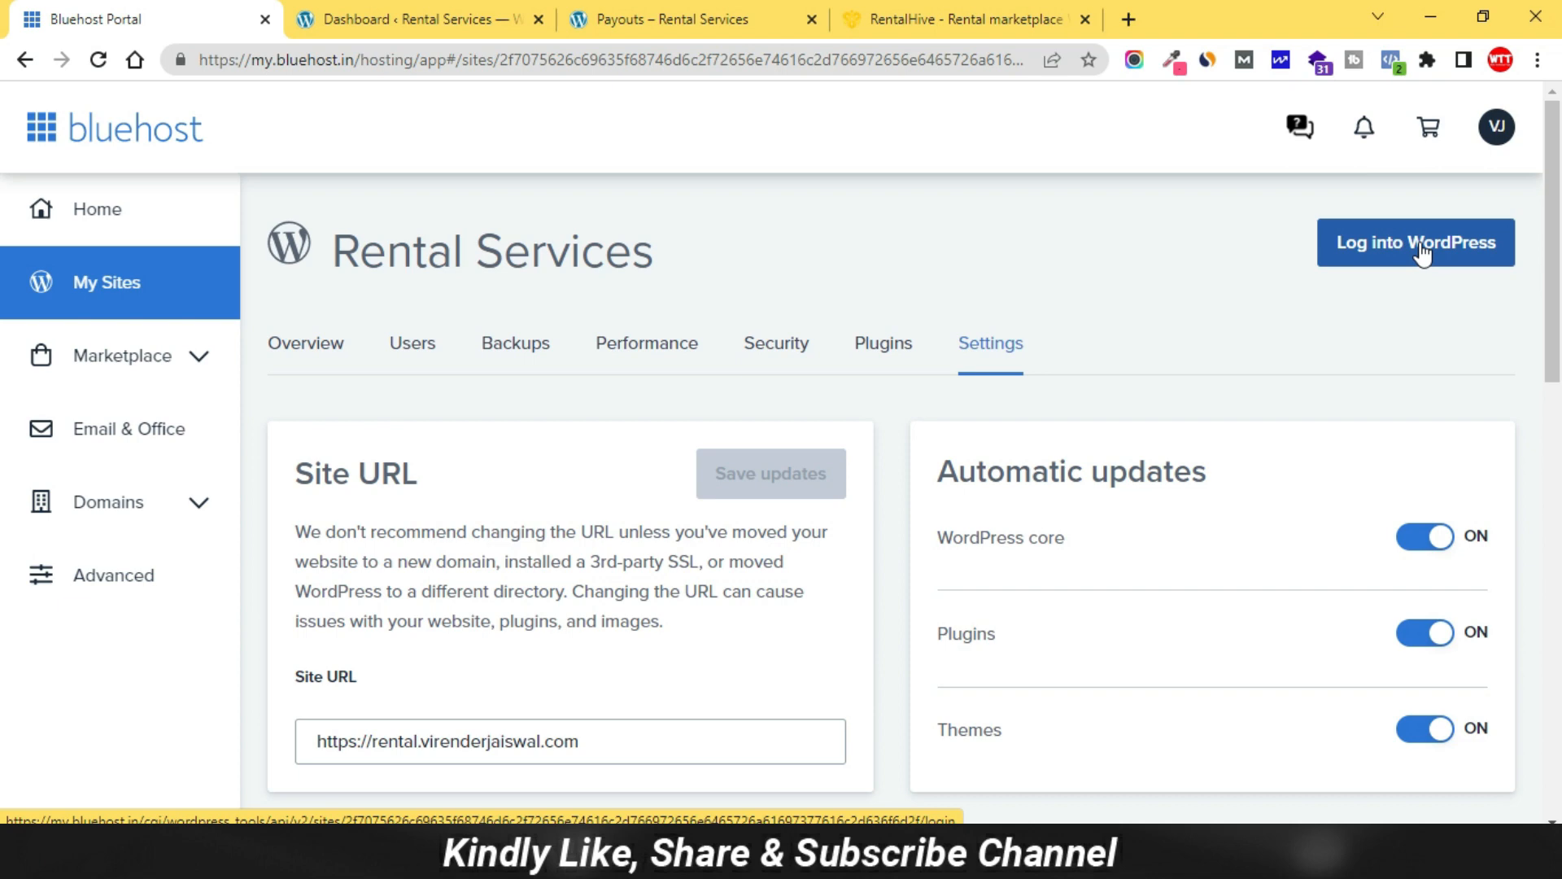
{"action": "left_click", "coordinate": [1421, 255]}
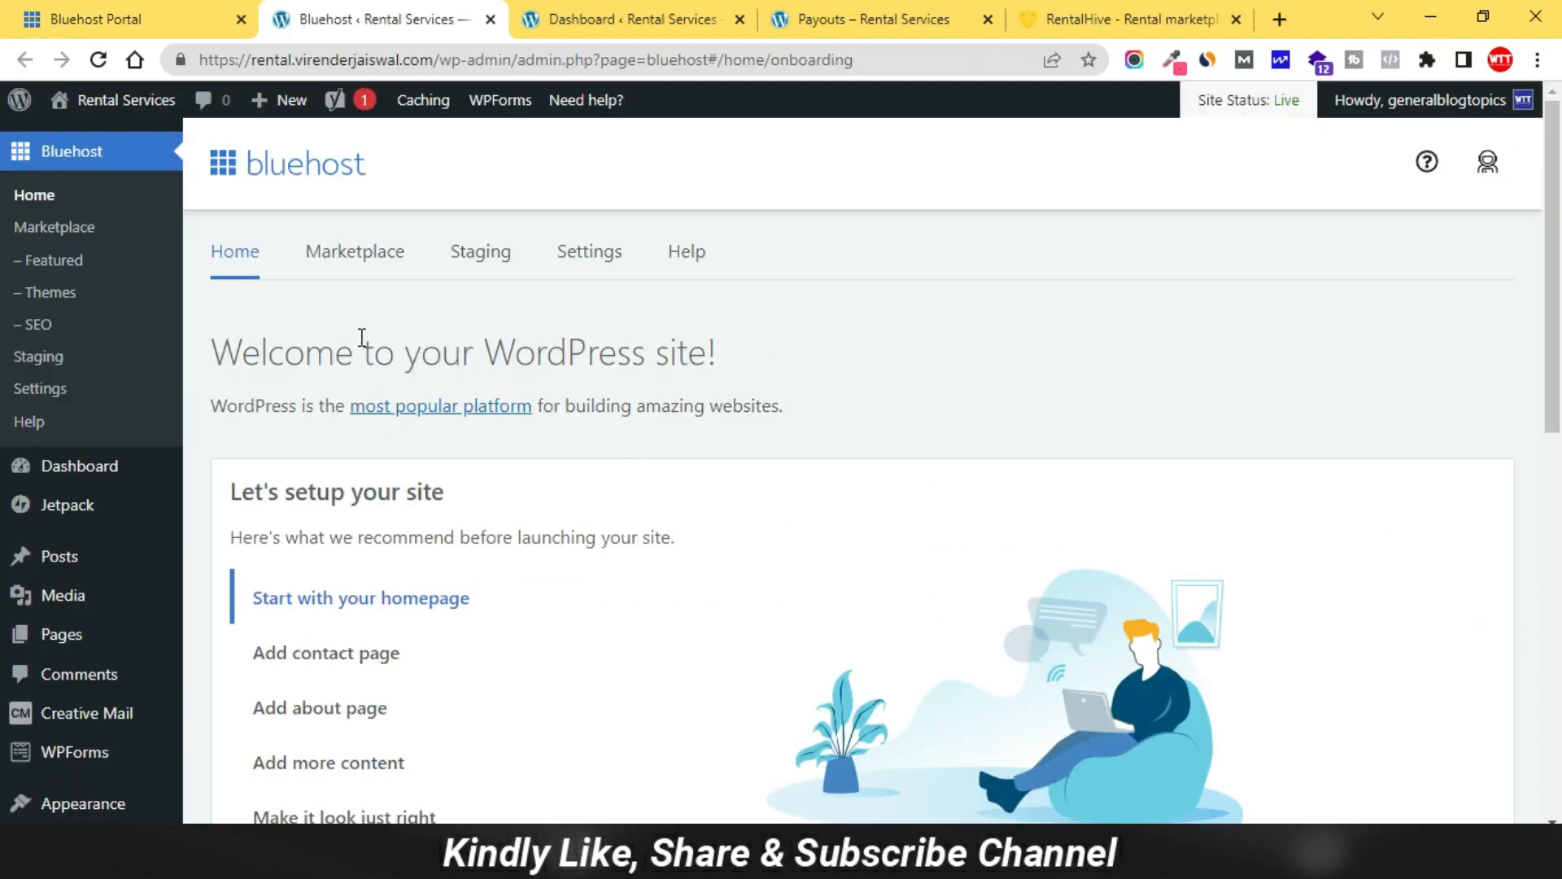
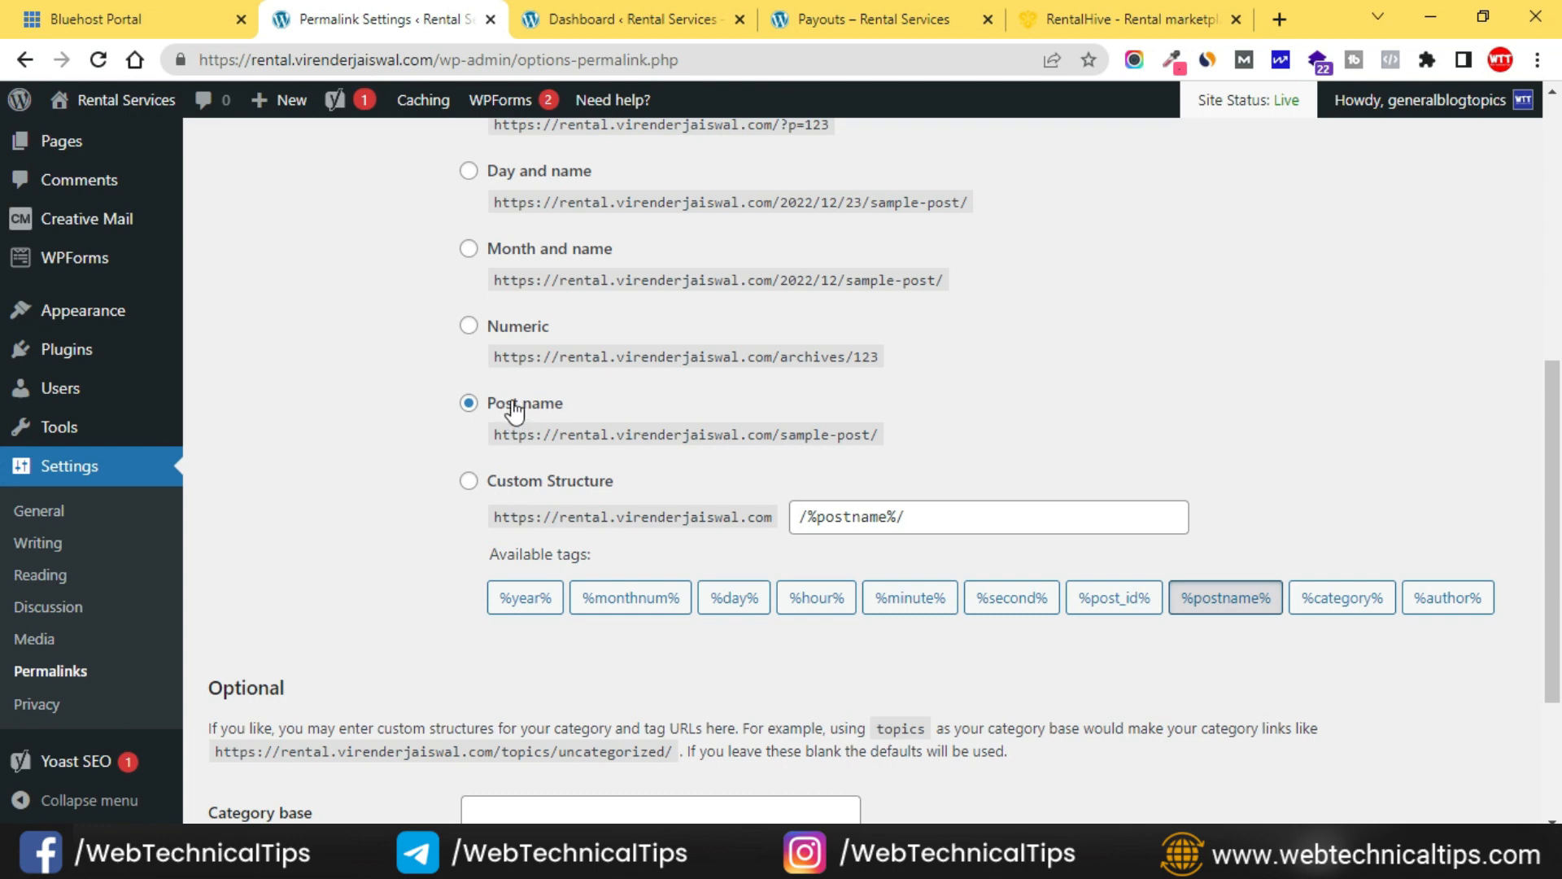
Switch to the rentalhive notes in Notepad, highlight "Remove Unused Theme & Plugins", and return to the browser.
{"action": "scroll", "coordinate": [412, 480], "scroll_direction": "down", "scroll_amount": 3}
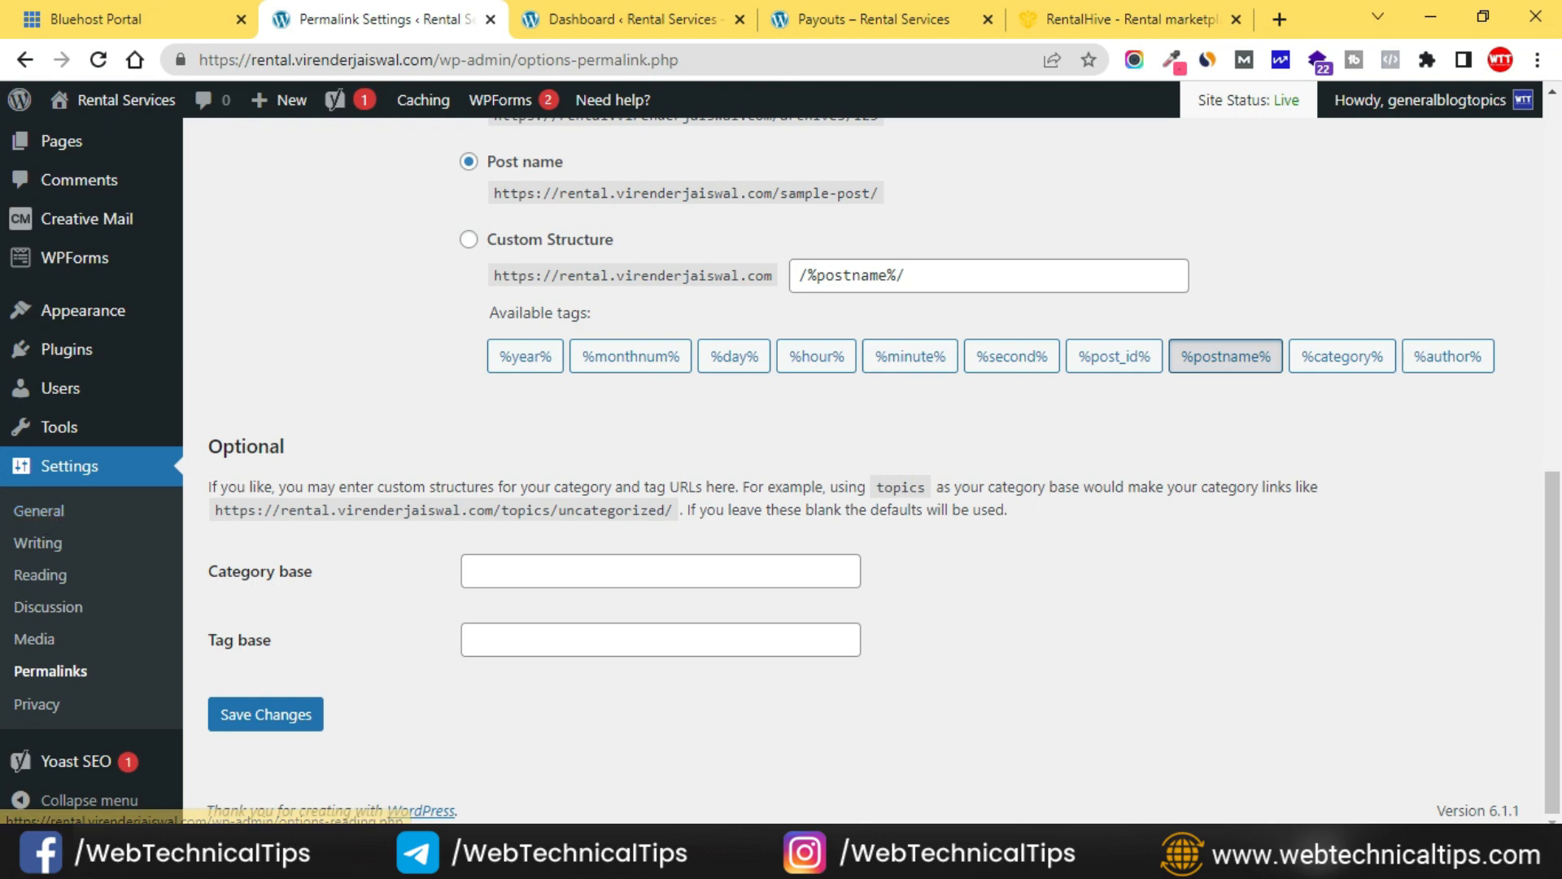
{"action": "key", "text": "alt+Tab"}
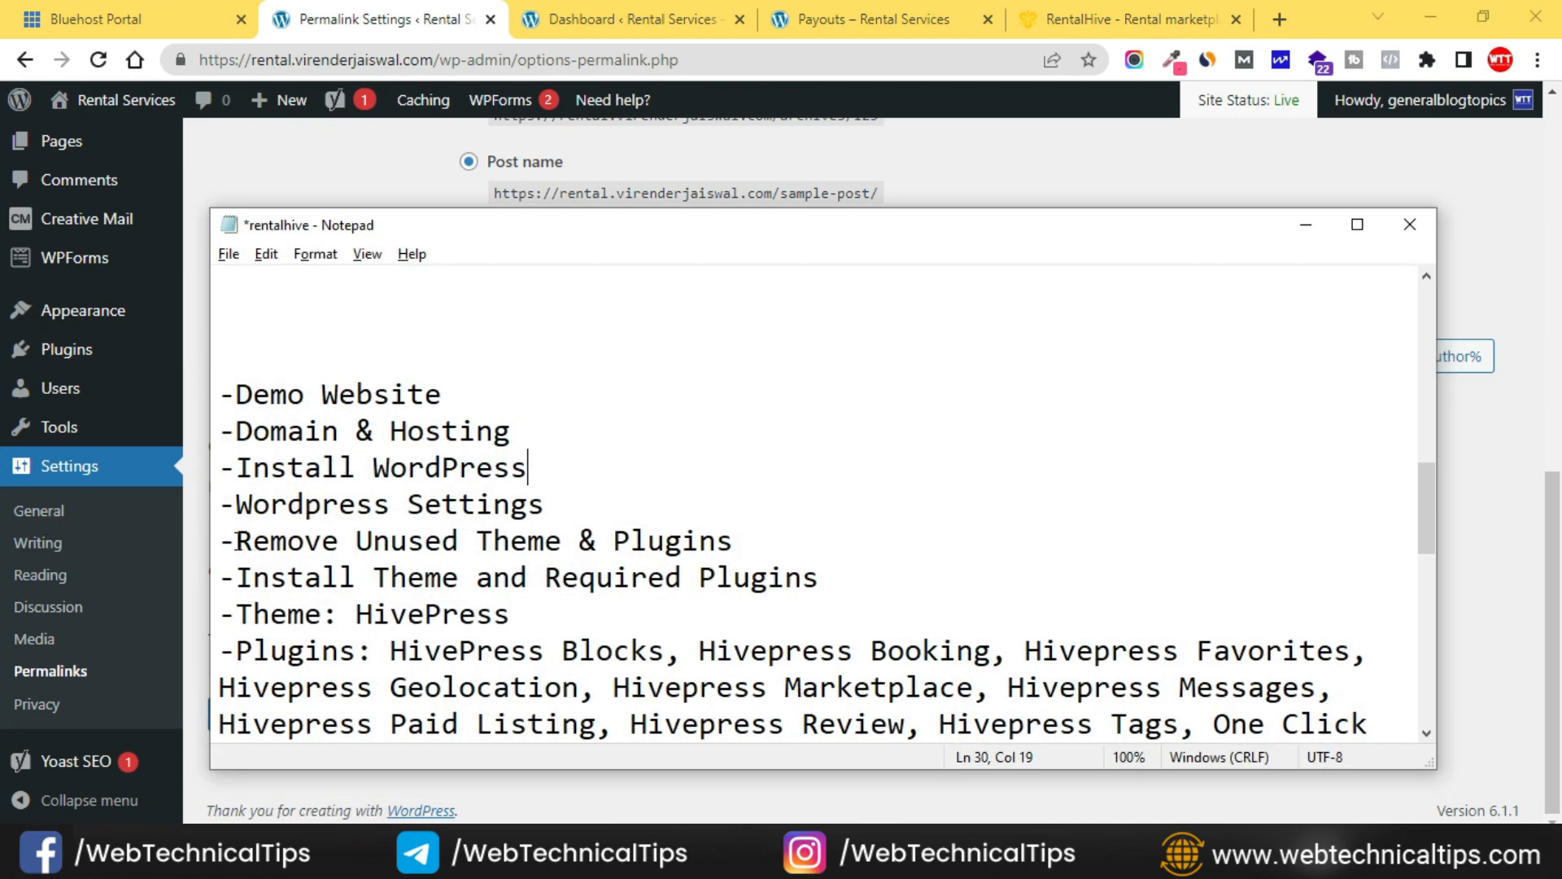
{"action": "left_click_drag", "start_coordinate": [234, 540], "coordinate": [749, 540]}
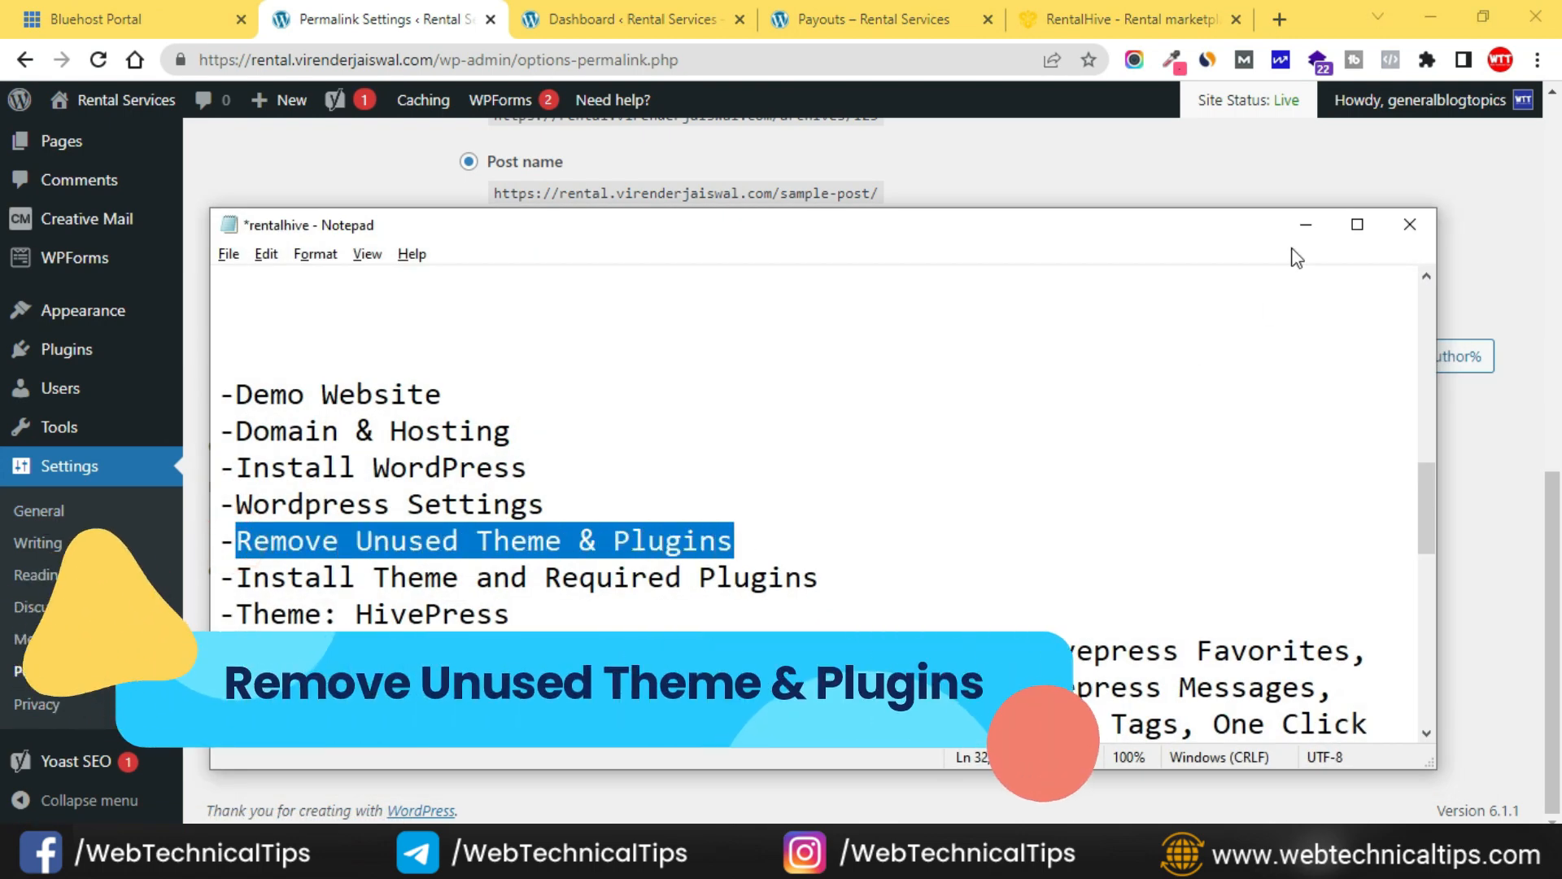
{"action": "left_click", "coordinate": [1306, 225]}
Open the installed themes and delete the unused Twenty Twenty-Two theme.
{"action": "mouse_move", "coordinate": [81, 310]}
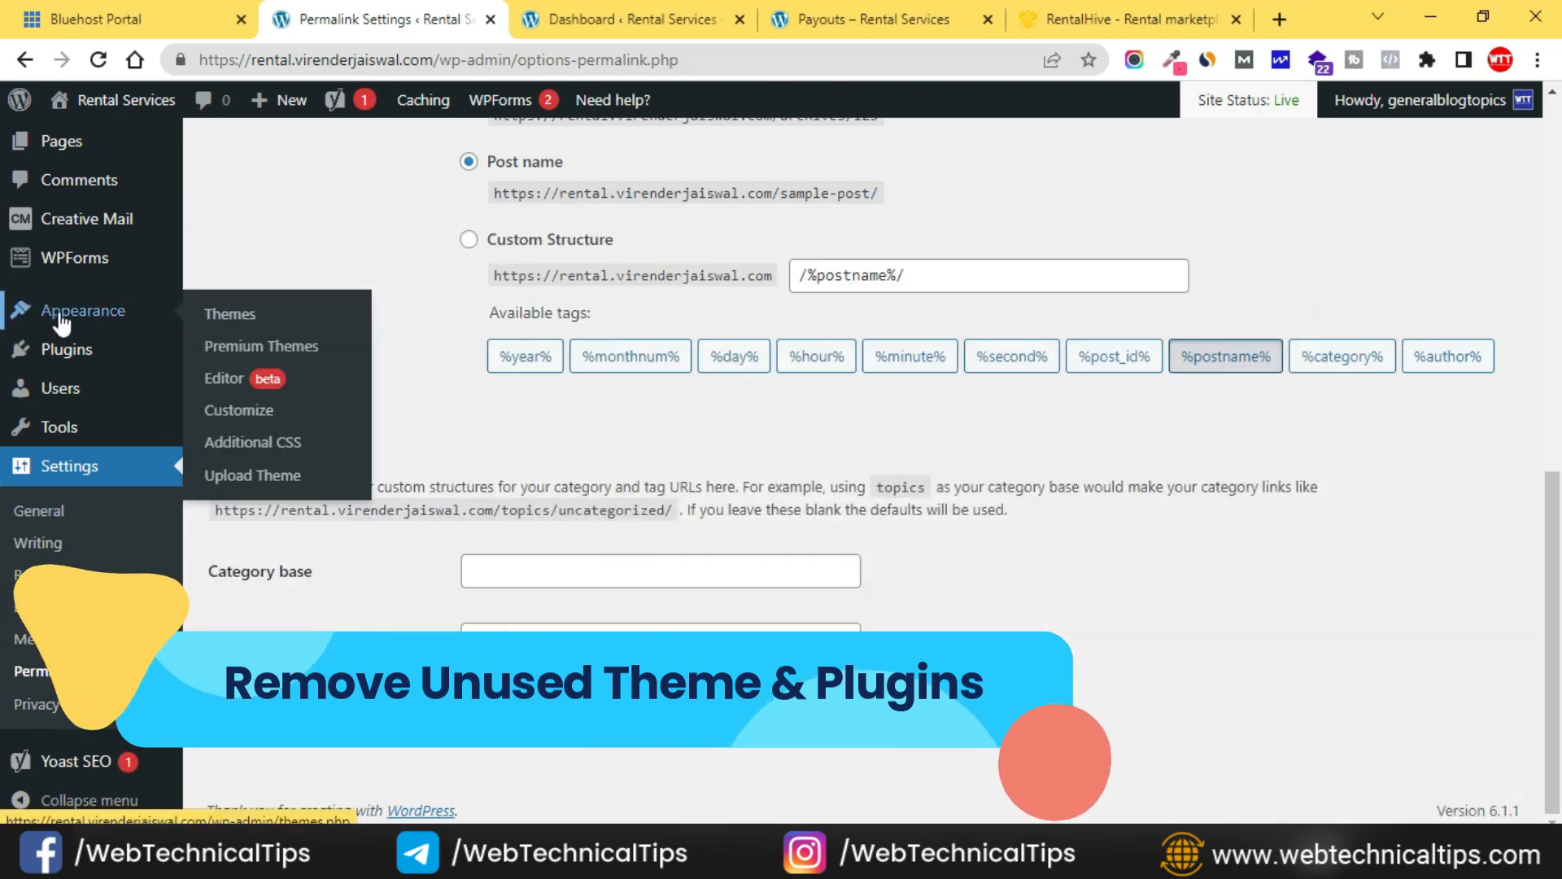
{"action": "left_click", "coordinate": [329, 317]}
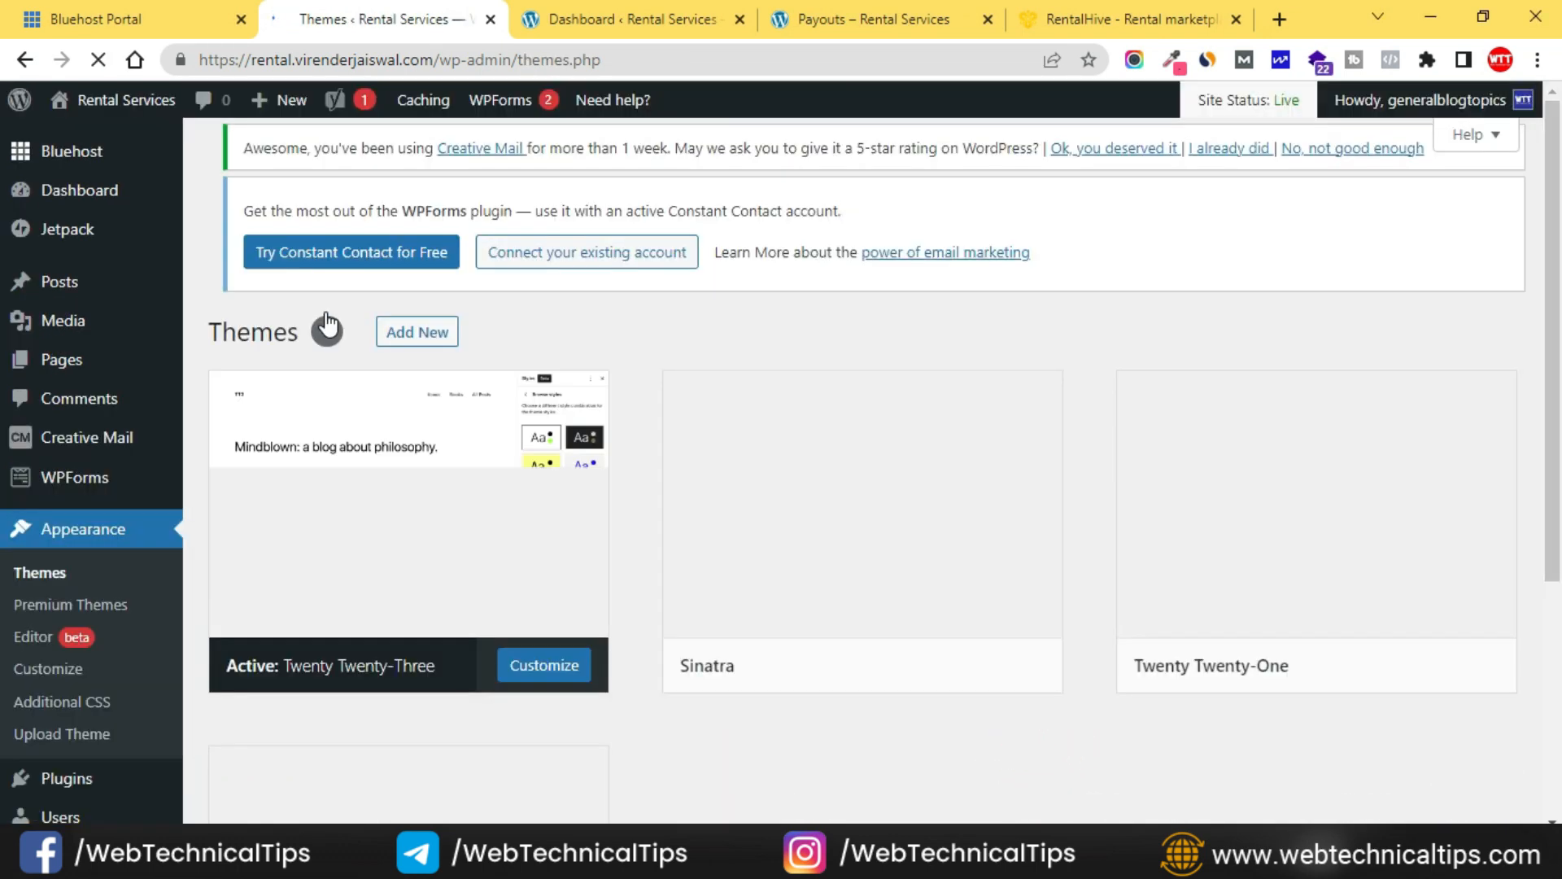
{"action": "mouse_move", "coordinate": [935, 715]}
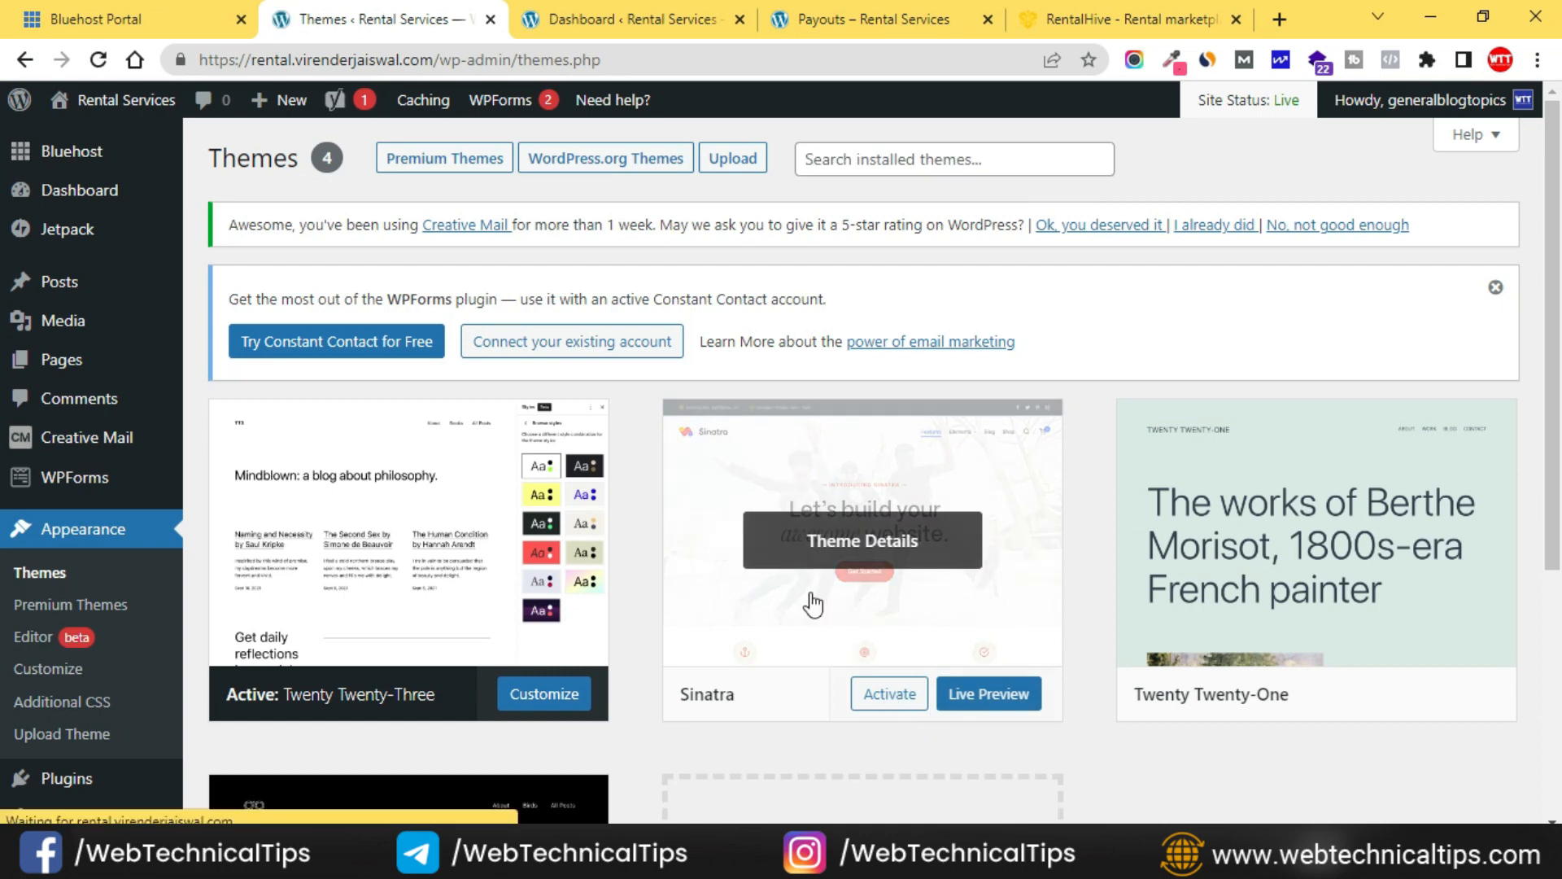
{"action": "scroll", "coordinate": [809, 586], "scroll_direction": "down", "scroll_amount": 5}
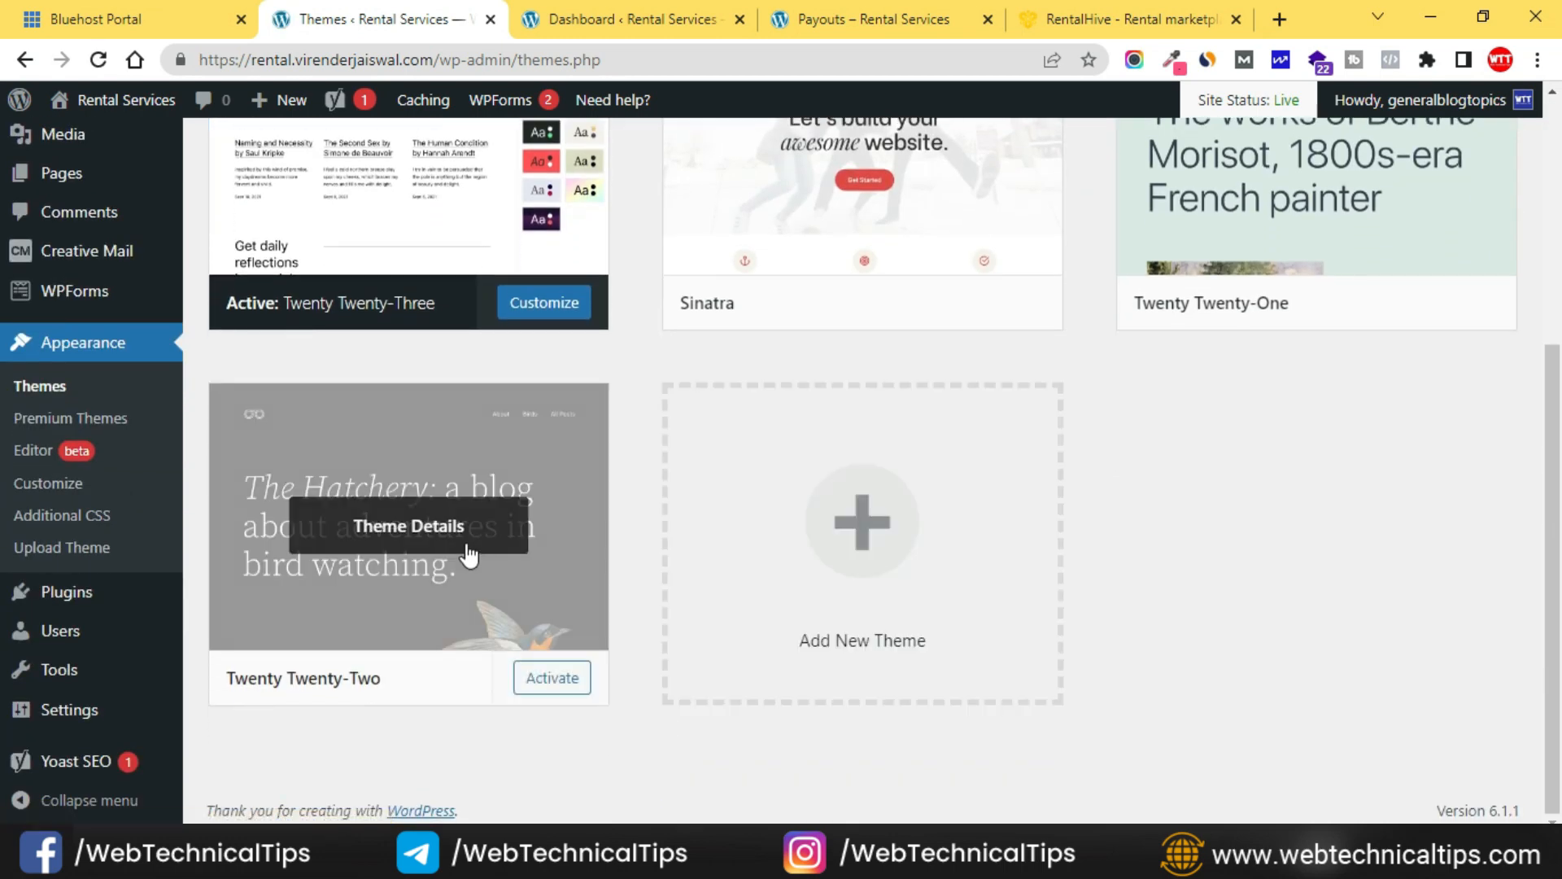
{"action": "left_click", "coordinate": [493, 600]}
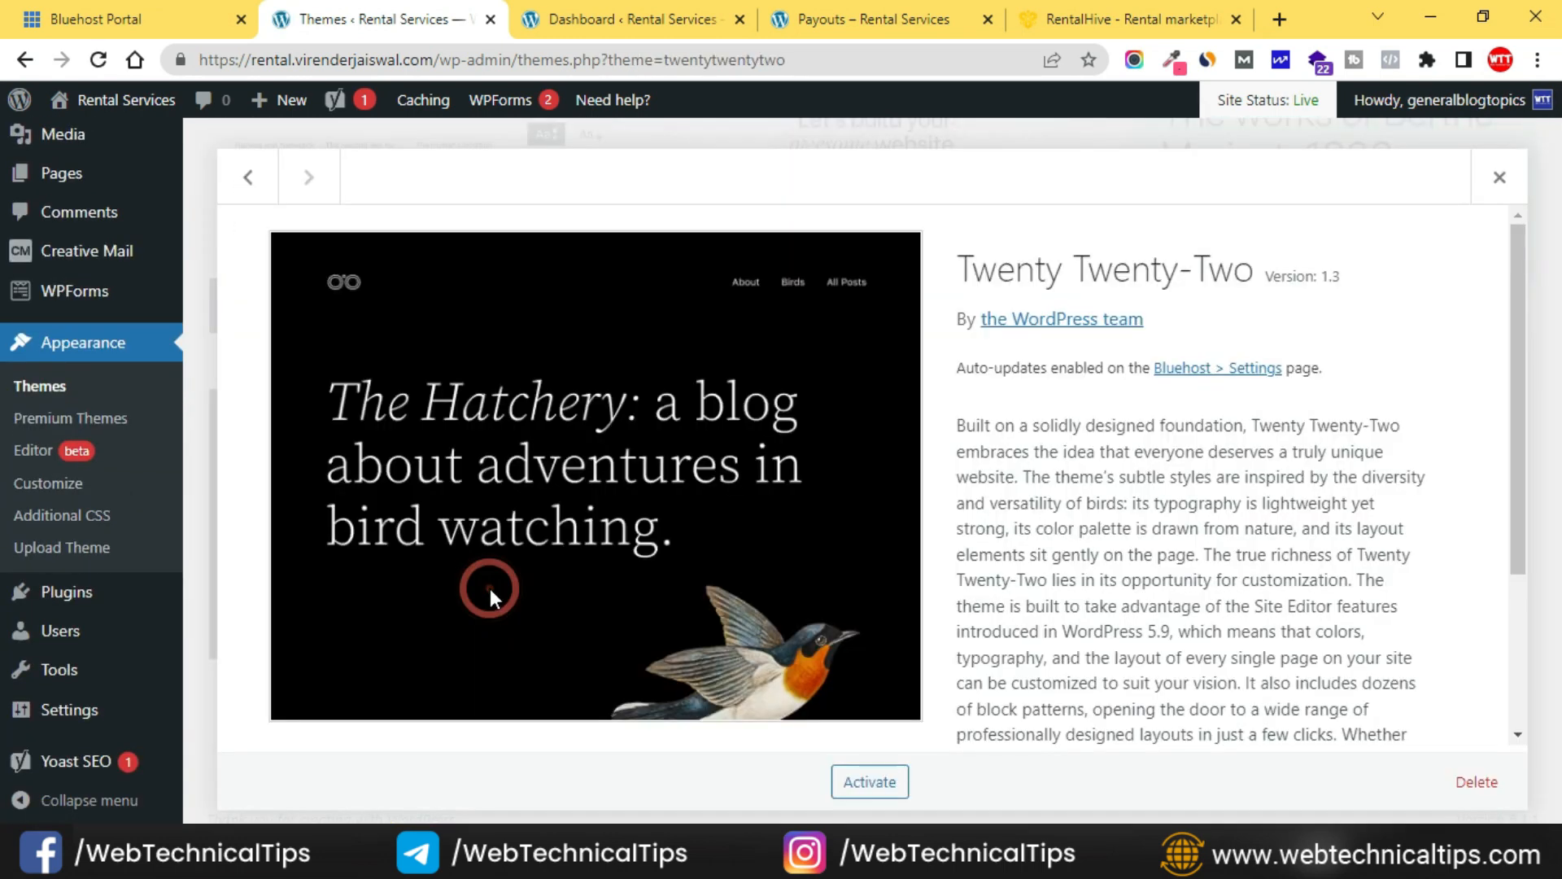
{"action": "left_click", "coordinate": [1497, 783]}
{"action": "left_click", "coordinate": [905, 231]}
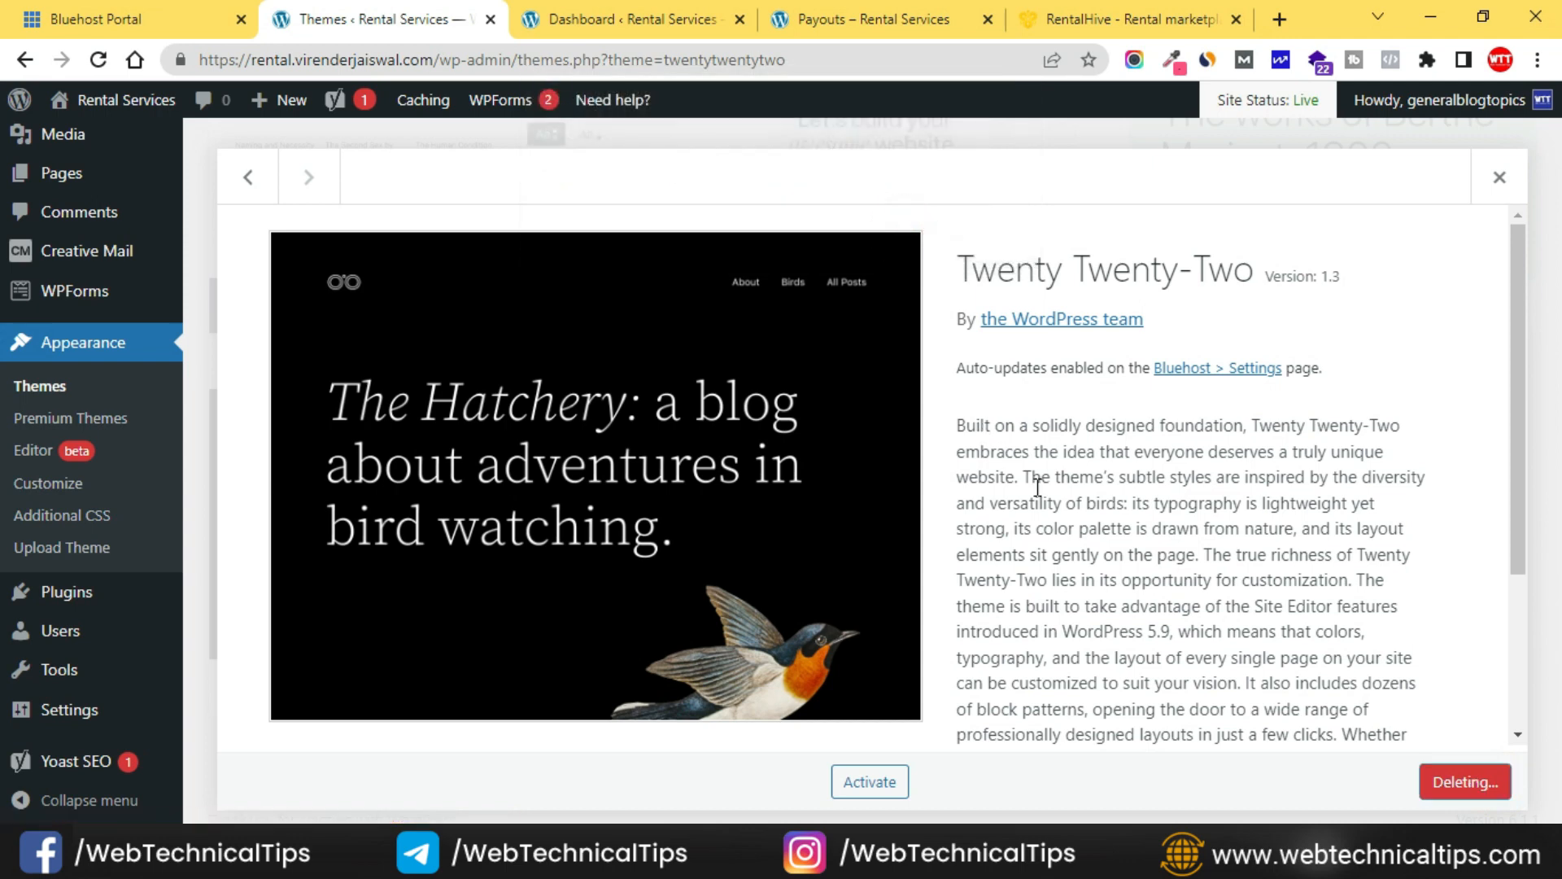
Delete the unused Twenty Twenty-One theme.
{"action": "scroll", "coordinate": [1188, 472], "scroll_direction": "up", "scroll_amount": 2}
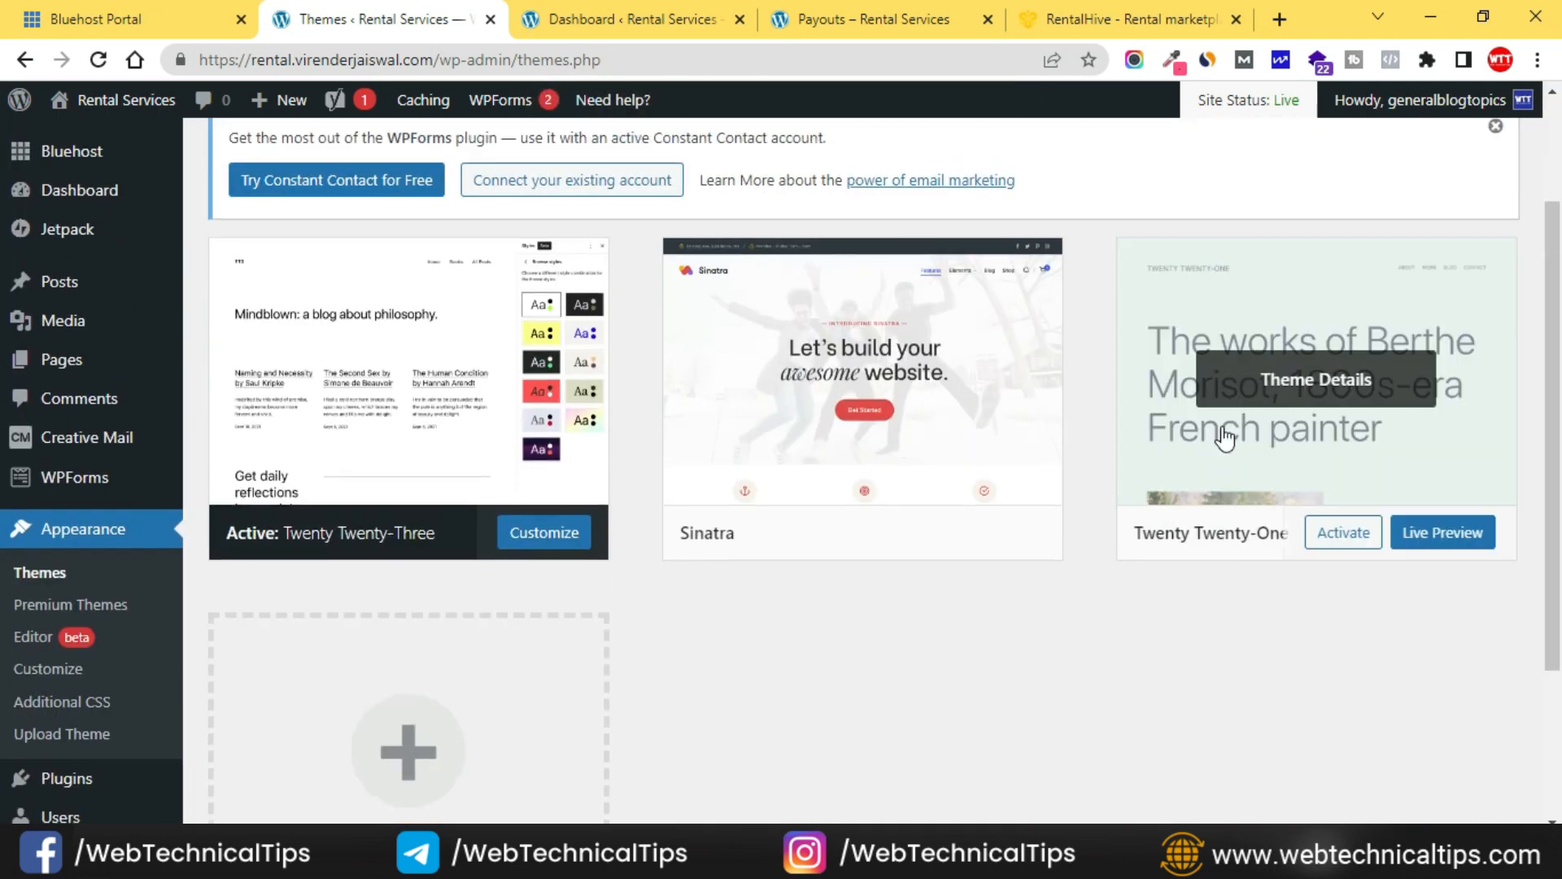
{"action": "left_click", "coordinate": [1308, 423]}
{"action": "left_click", "coordinate": [1477, 782]}
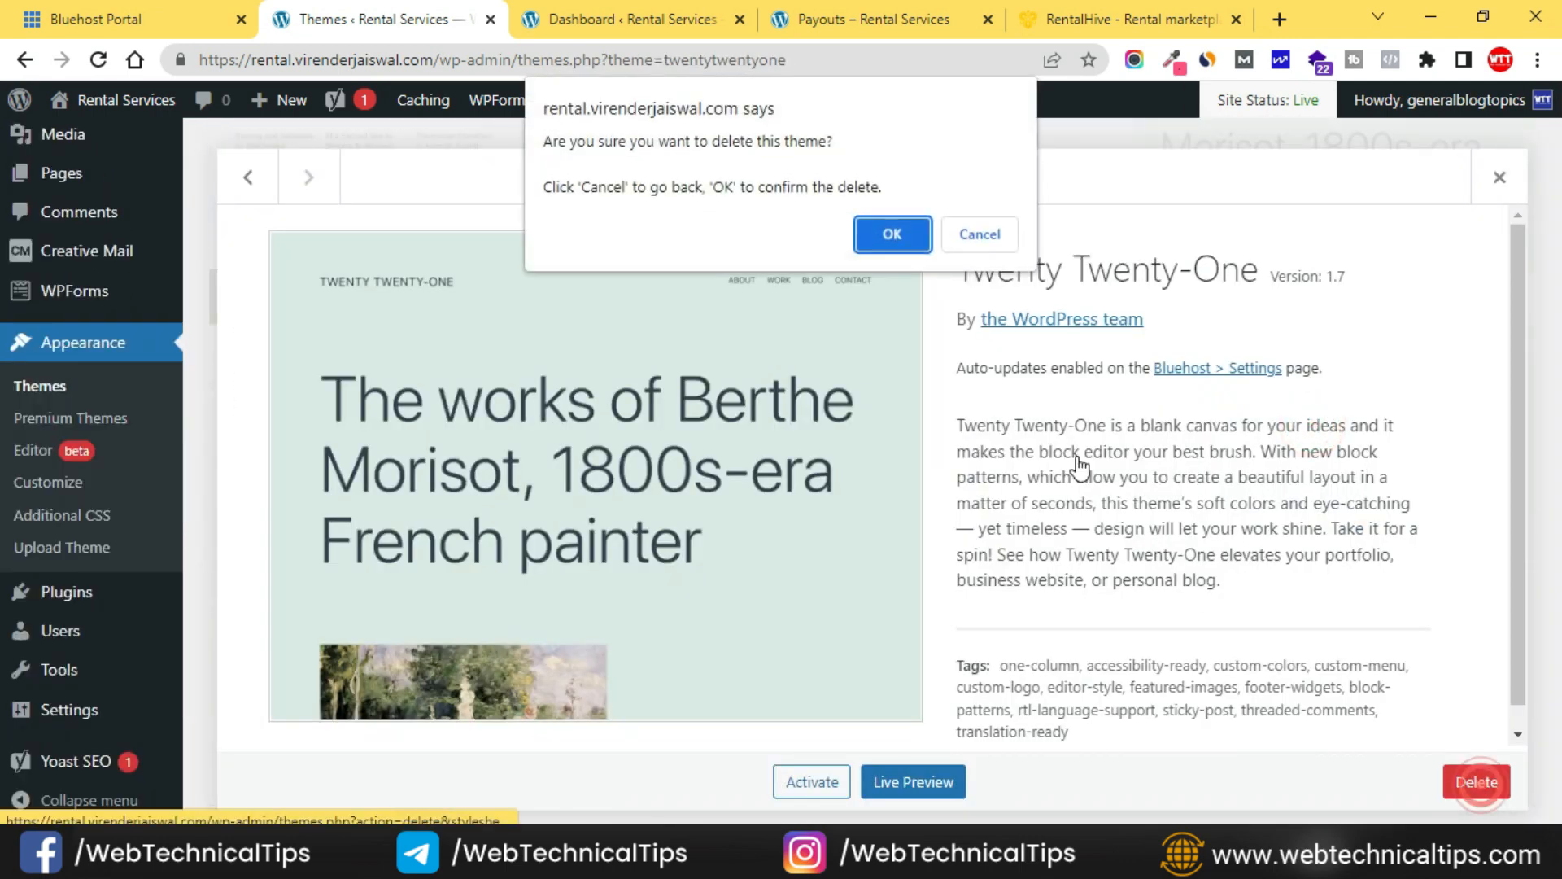
{"action": "left_click", "coordinate": [901, 240]}
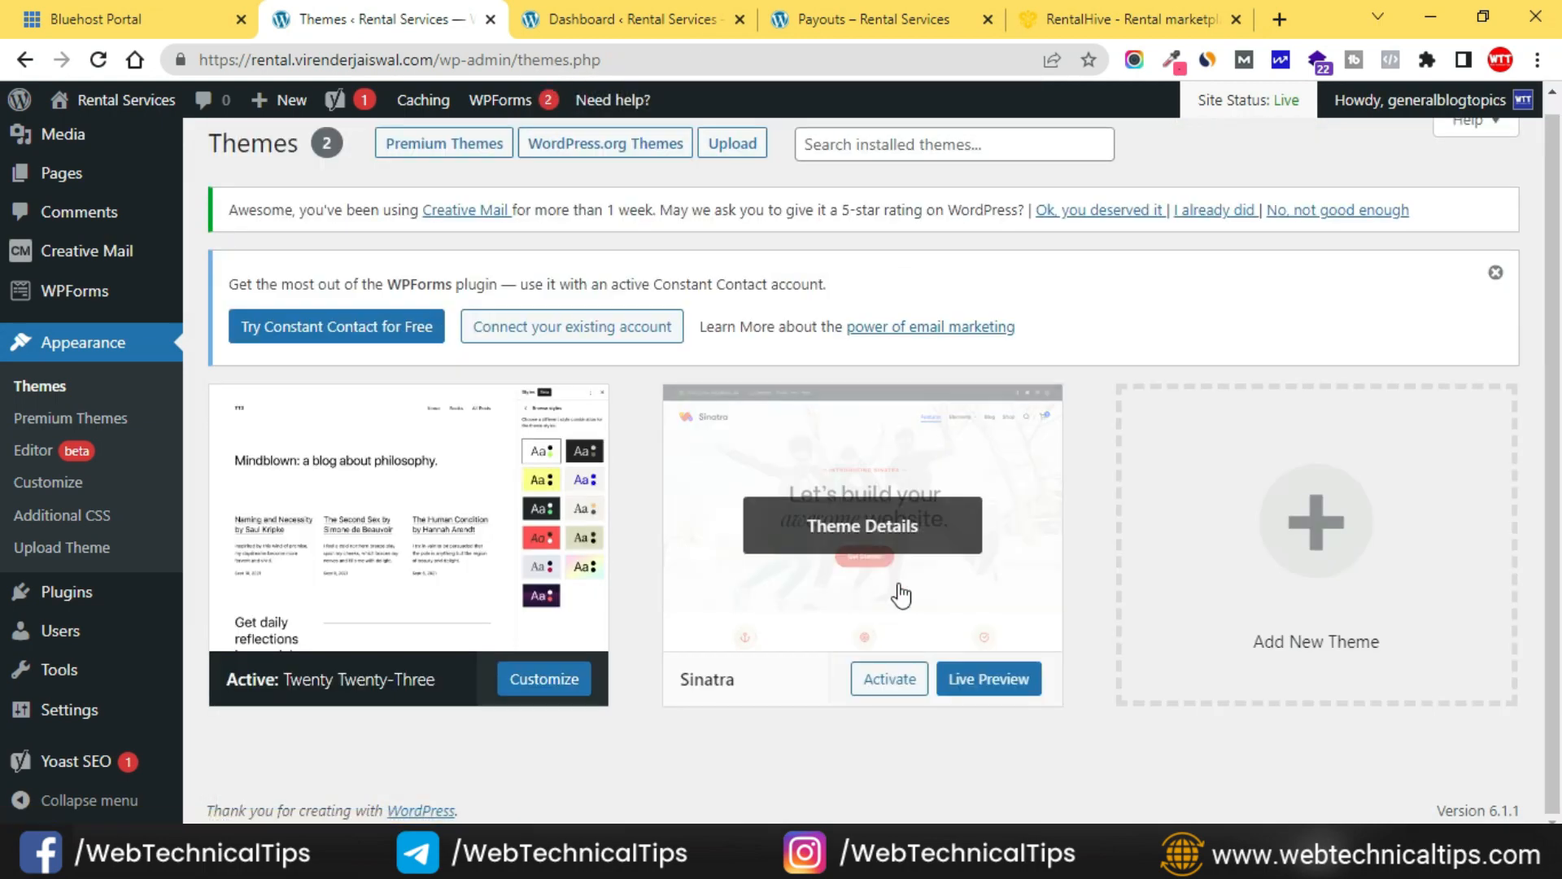
Delete the unused Sinatra theme and check the remaining installed theme.
{"action": "left_click", "coordinate": [960, 614]}
{"action": "left_click", "coordinate": [1477, 782]}
{"action": "left_click", "coordinate": [892, 234]}
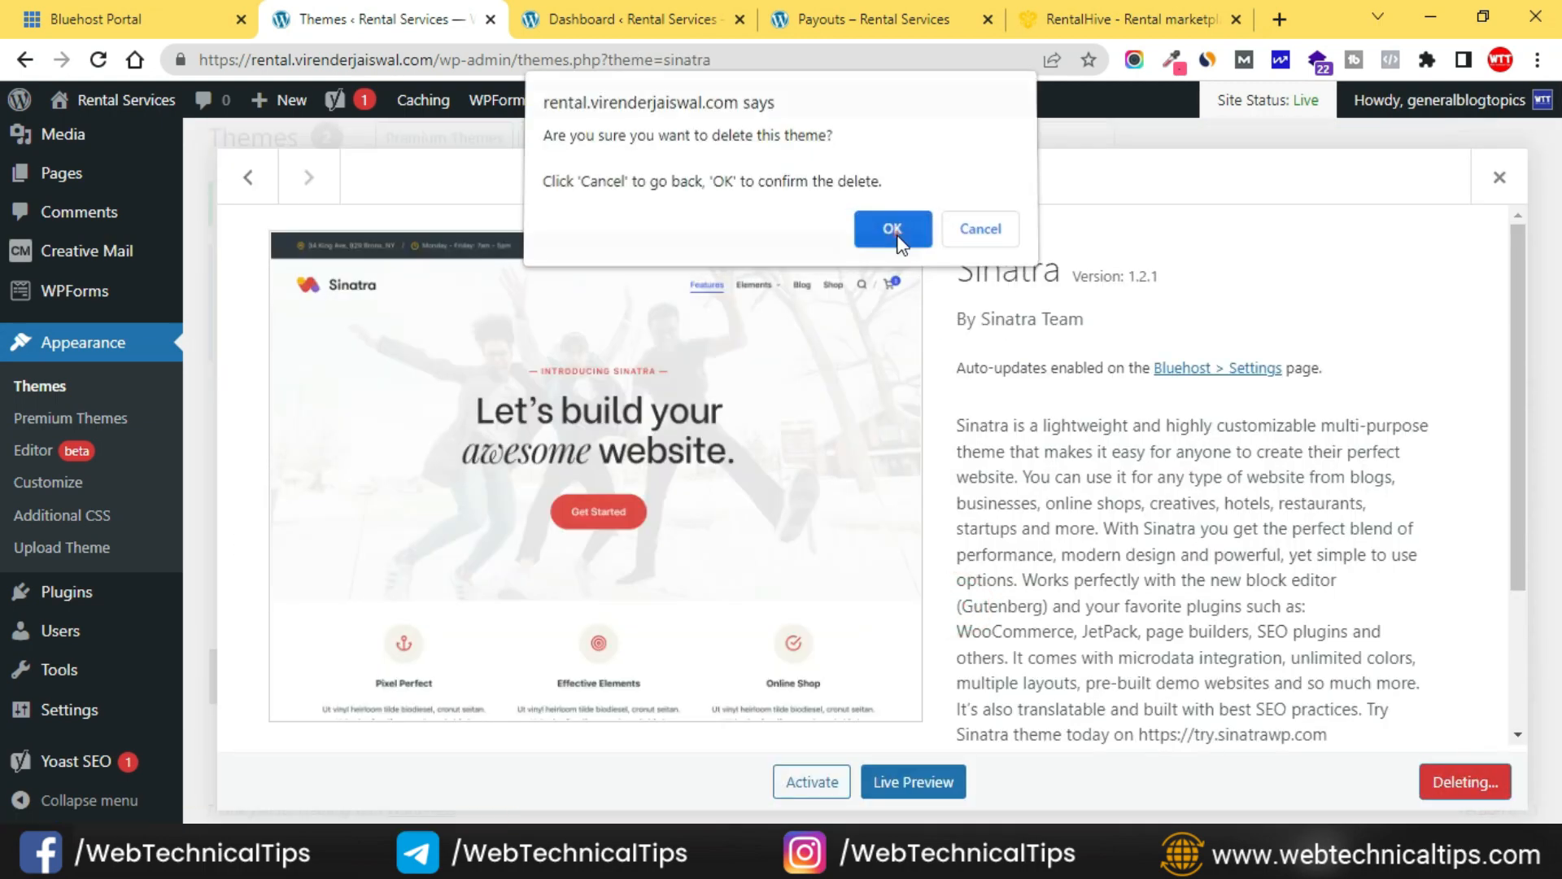
{"action": "scroll", "coordinate": [794, 447], "scroll_direction": "down", "scroll_amount": 4}
{"action": "scroll", "coordinate": [812, 415], "scroll_direction": "up", "scroll_amount": 4}
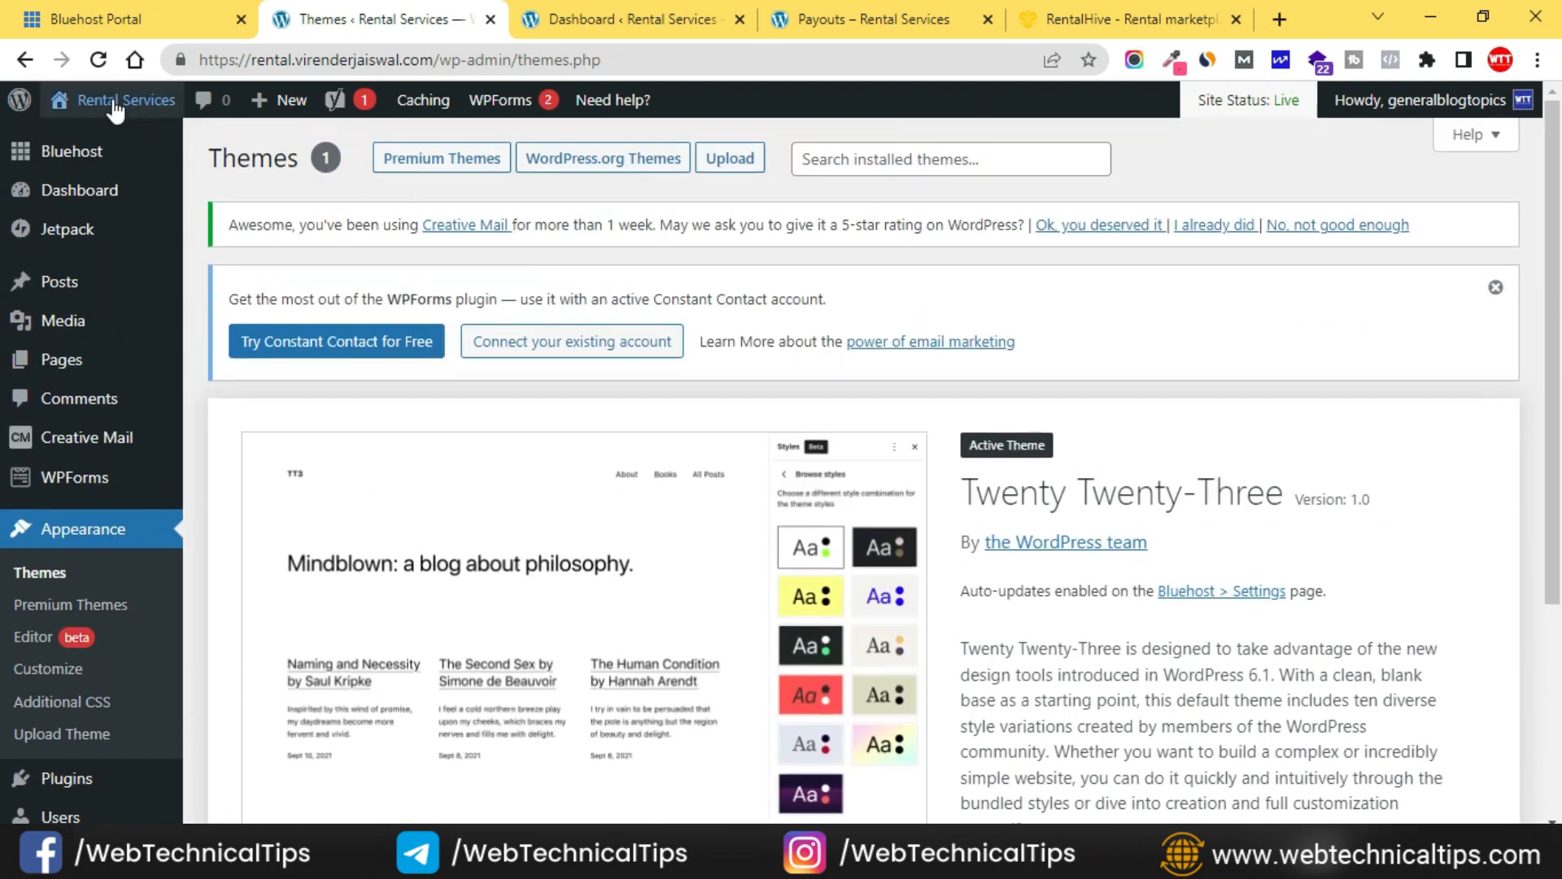
Open the live Rental Services site in a new tab, look over its homepage, and return to the themes page.
{"action": "mouse_move", "coordinate": [104, 101]}
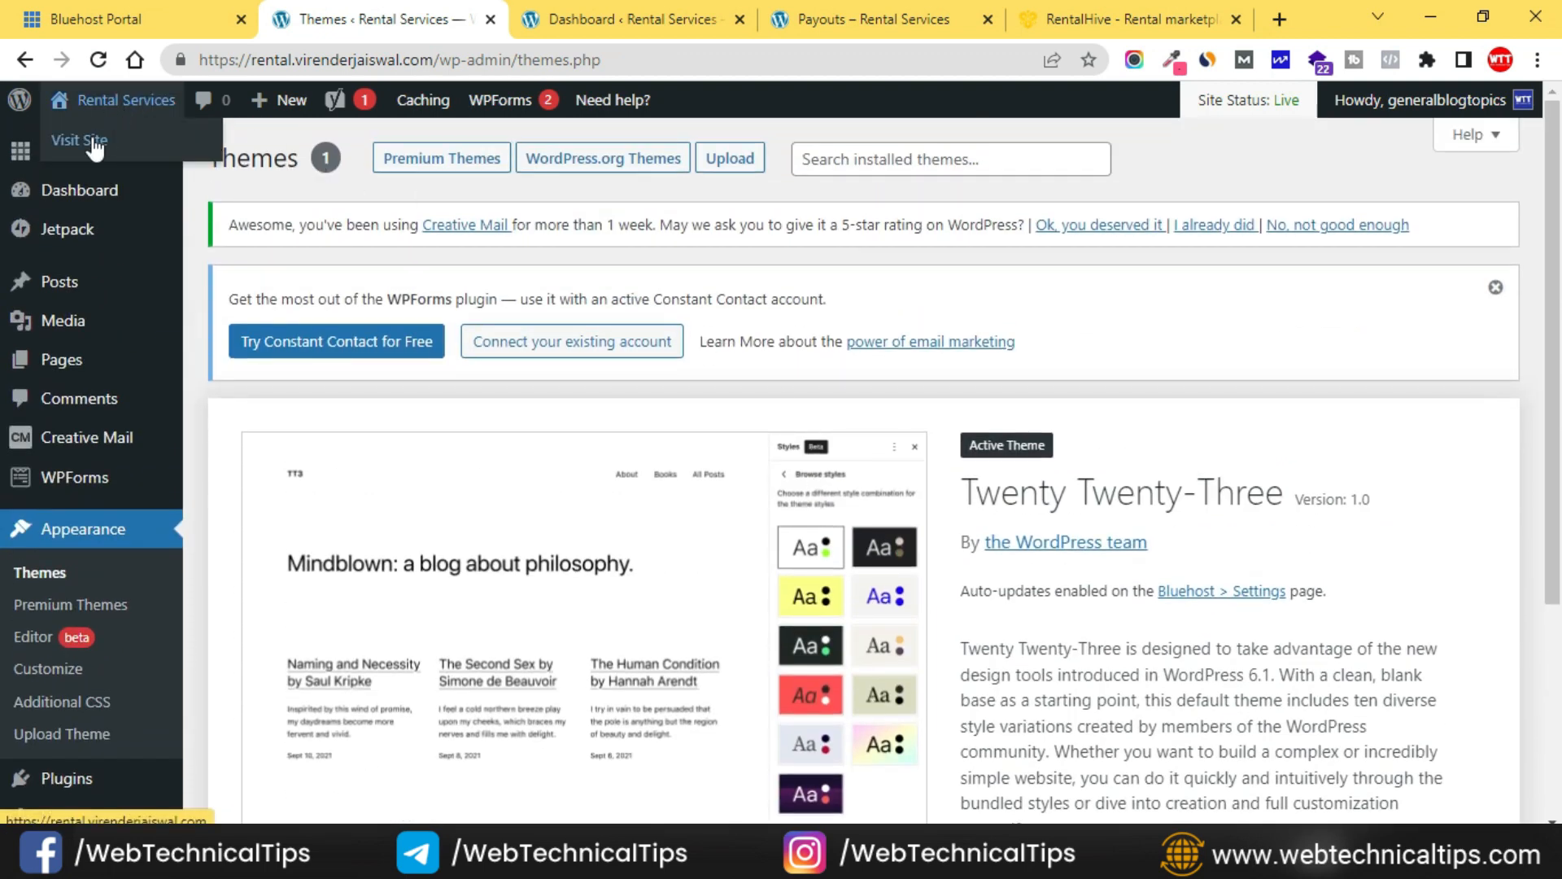
{"action": "right_click", "coordinate": [95, 148]}
{"action": "left_click", "coordinate": [163, 155]}
{"action": "left_click", "coordinate": [545, 18]}
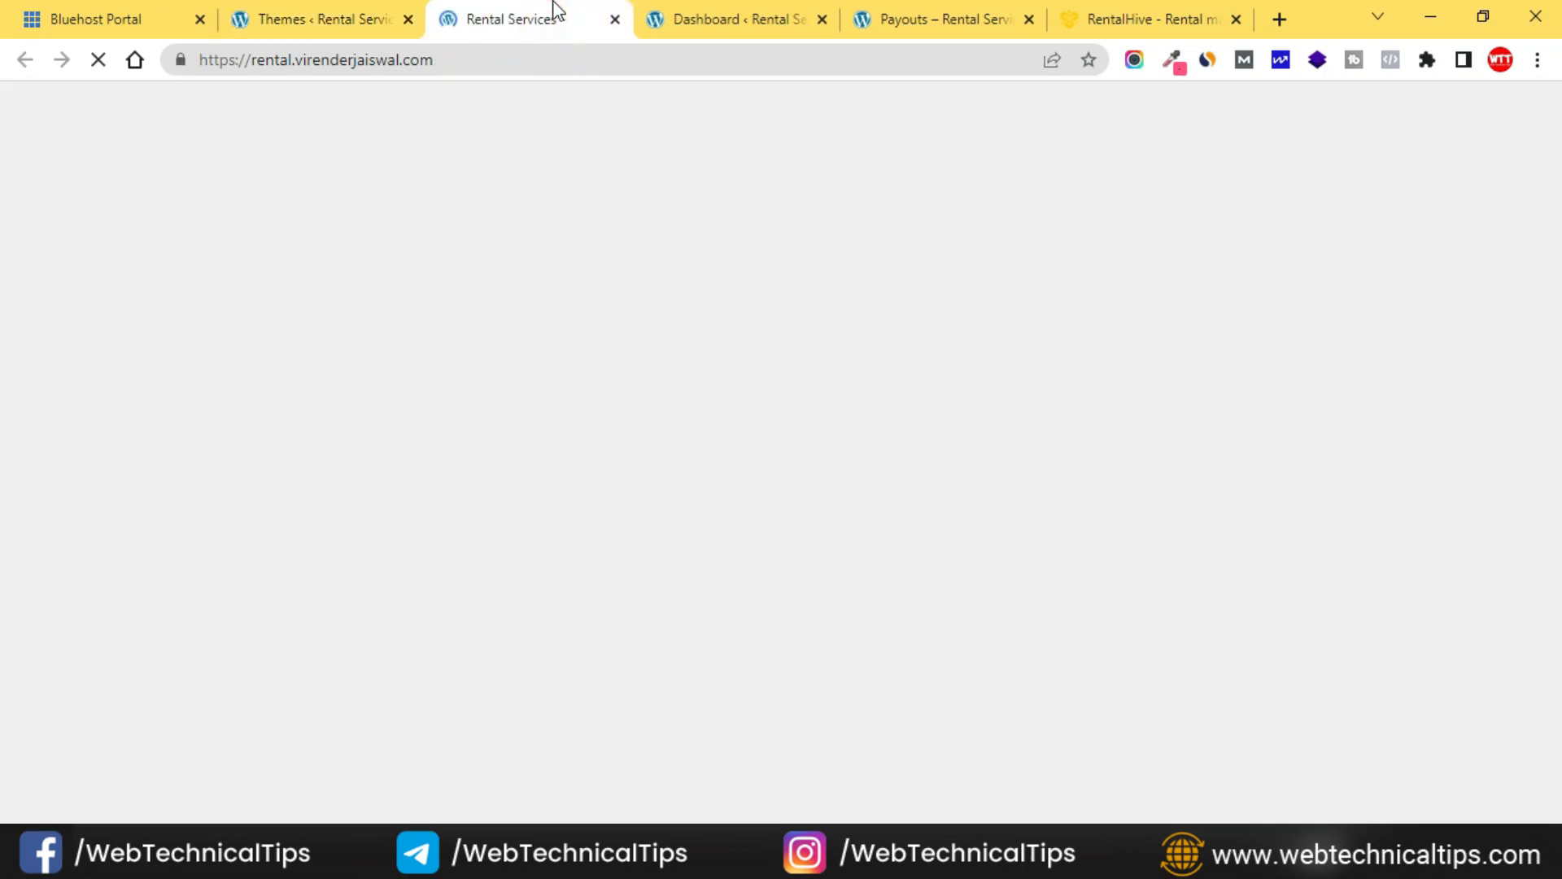
{"action": "scroll", "coordinate": [651, 374], "scroll_direction": "down", "scroll_amount": 6}
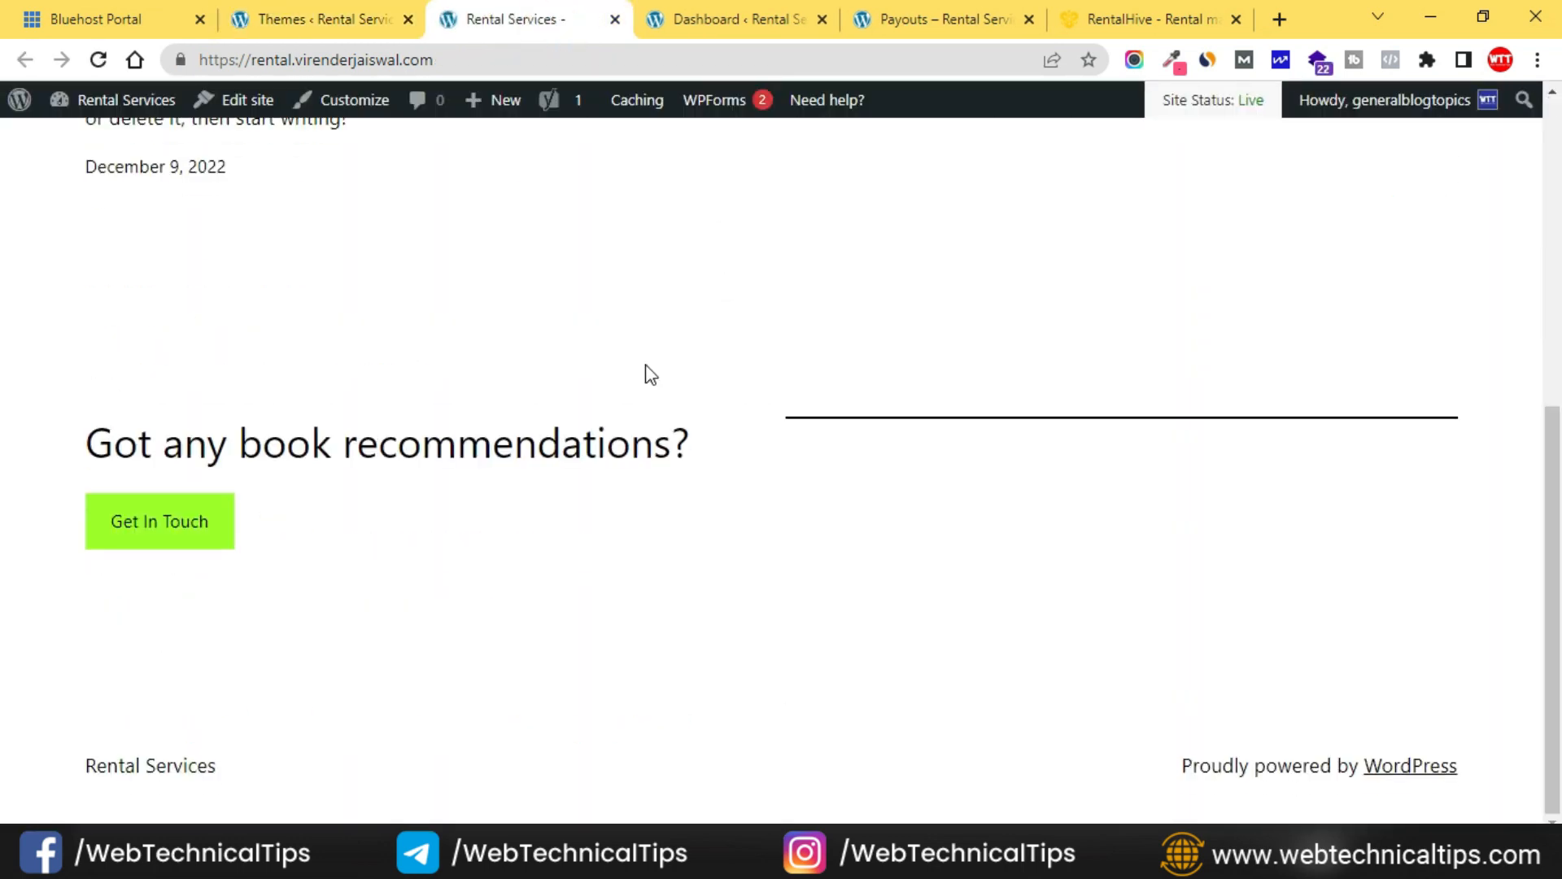
{"action": "scroll", "coordinate": [659, 378], "scroll_direction": "up", "scroll_amount": 6}
{"action": "left_click", "coordinate": [325, 16]}
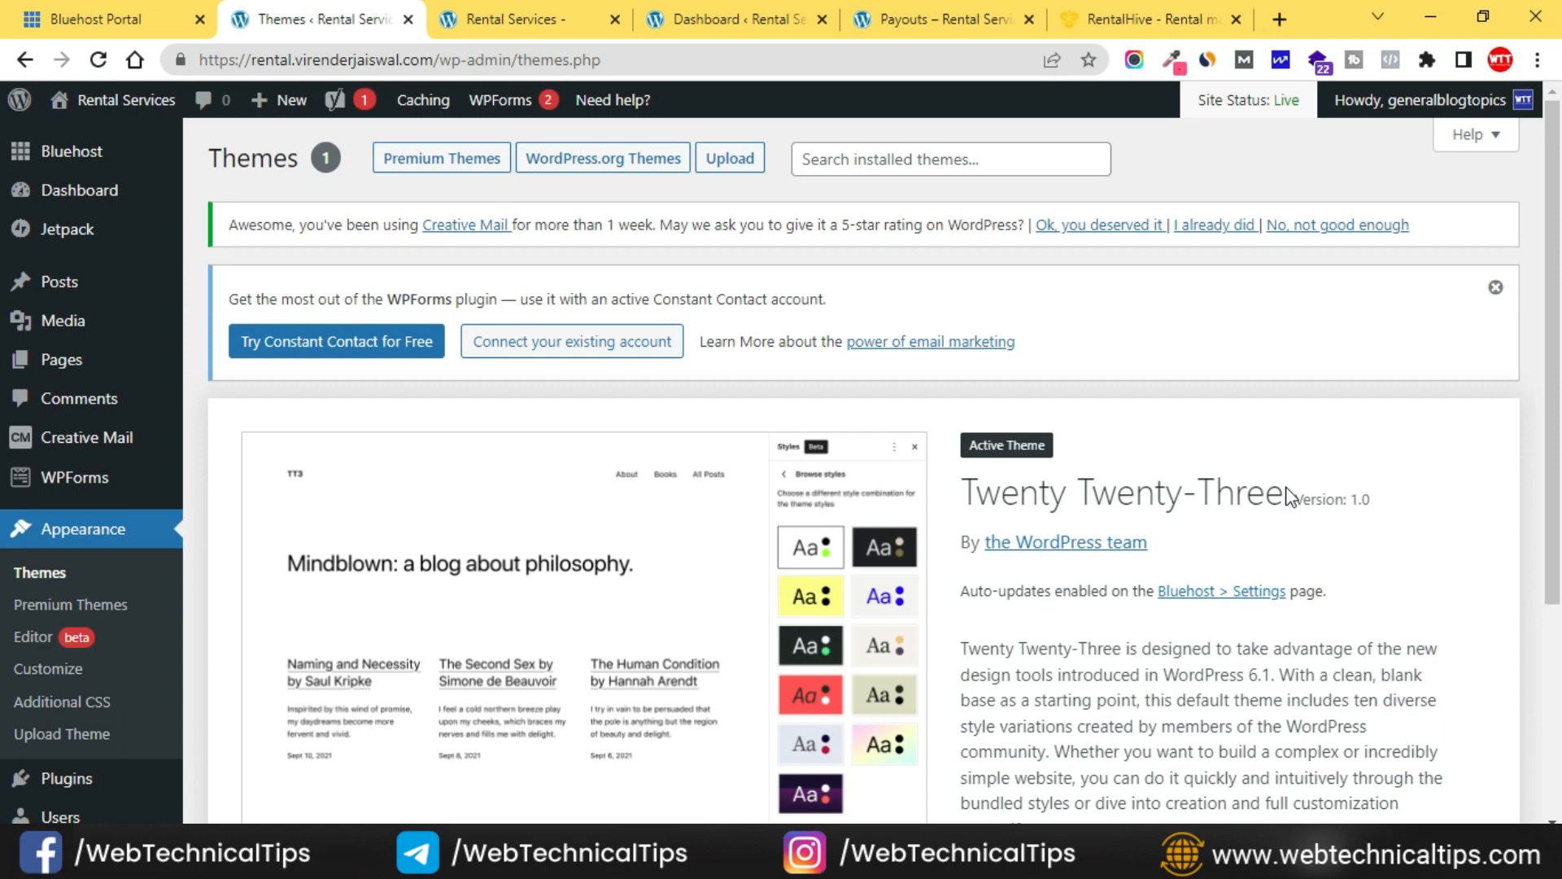
Open the installed plugins, select every plugin except Bluehost, and bulk deactivate them.
{"action": "scroll", "coordinate": [108, 515], "scroll_direction": "down", "scroll_amount": 4}
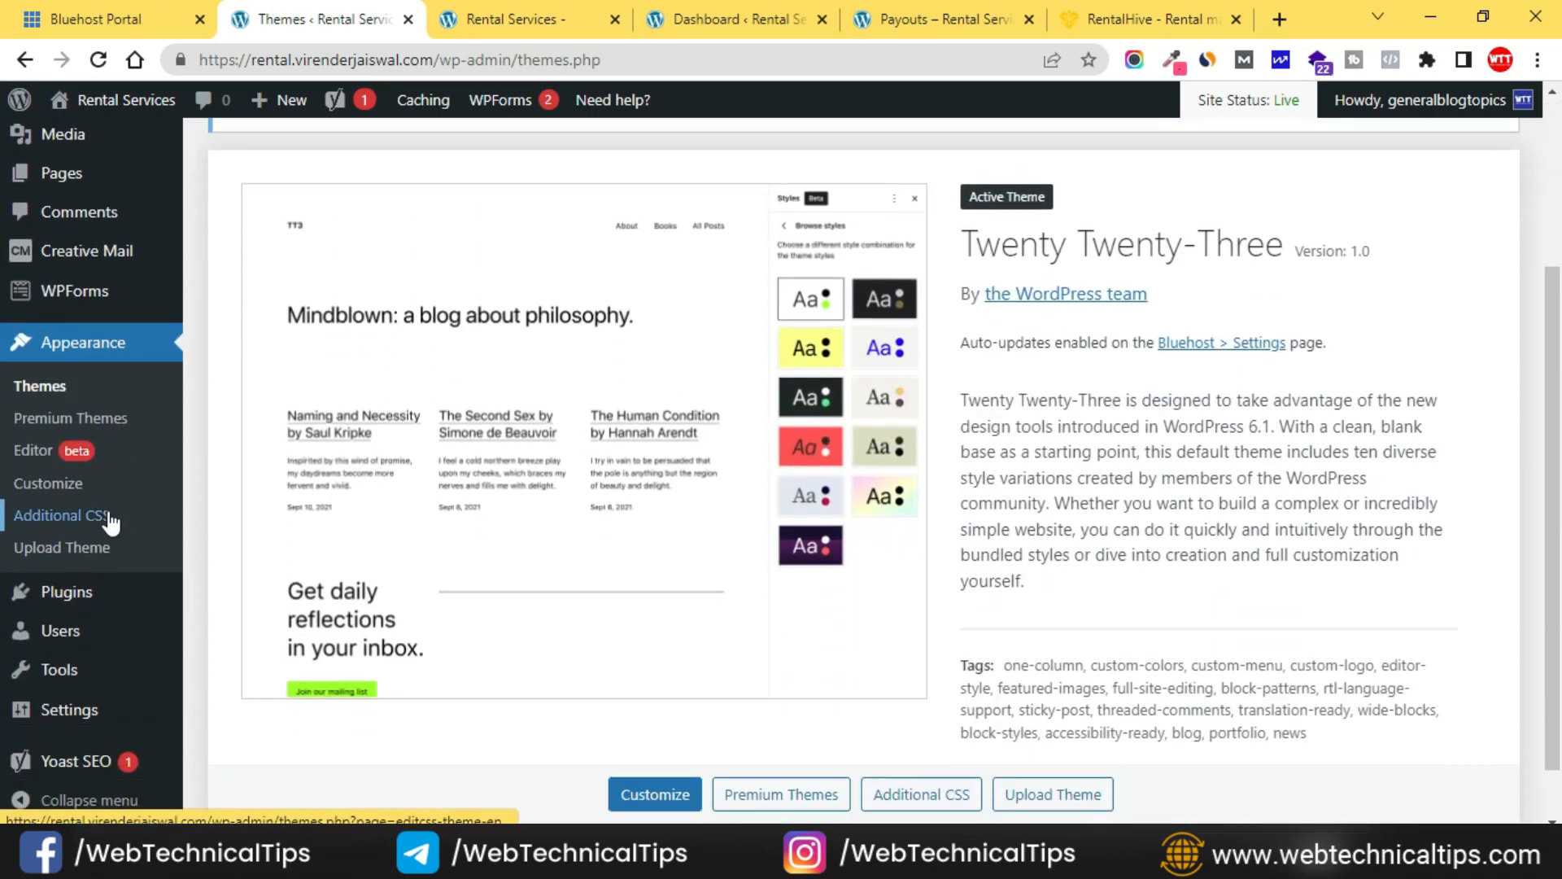
{"action": "left_click", "coordinate": [76, 599]}
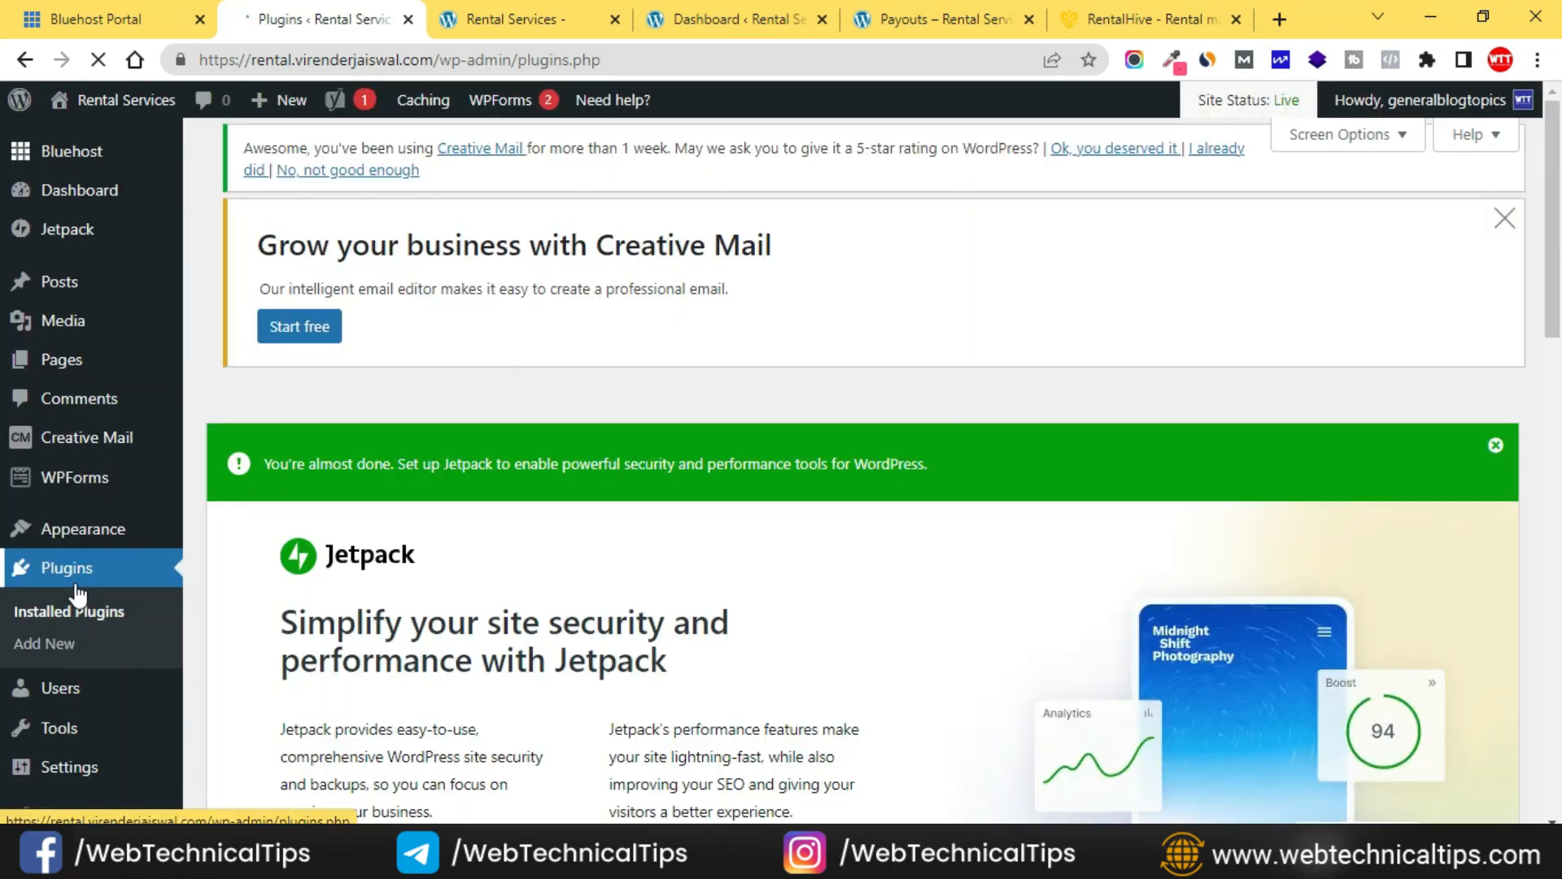
{"action": "scroll", "coordinate": [394, 558], "scroll_direction": "down", "scroll_amount": 14}
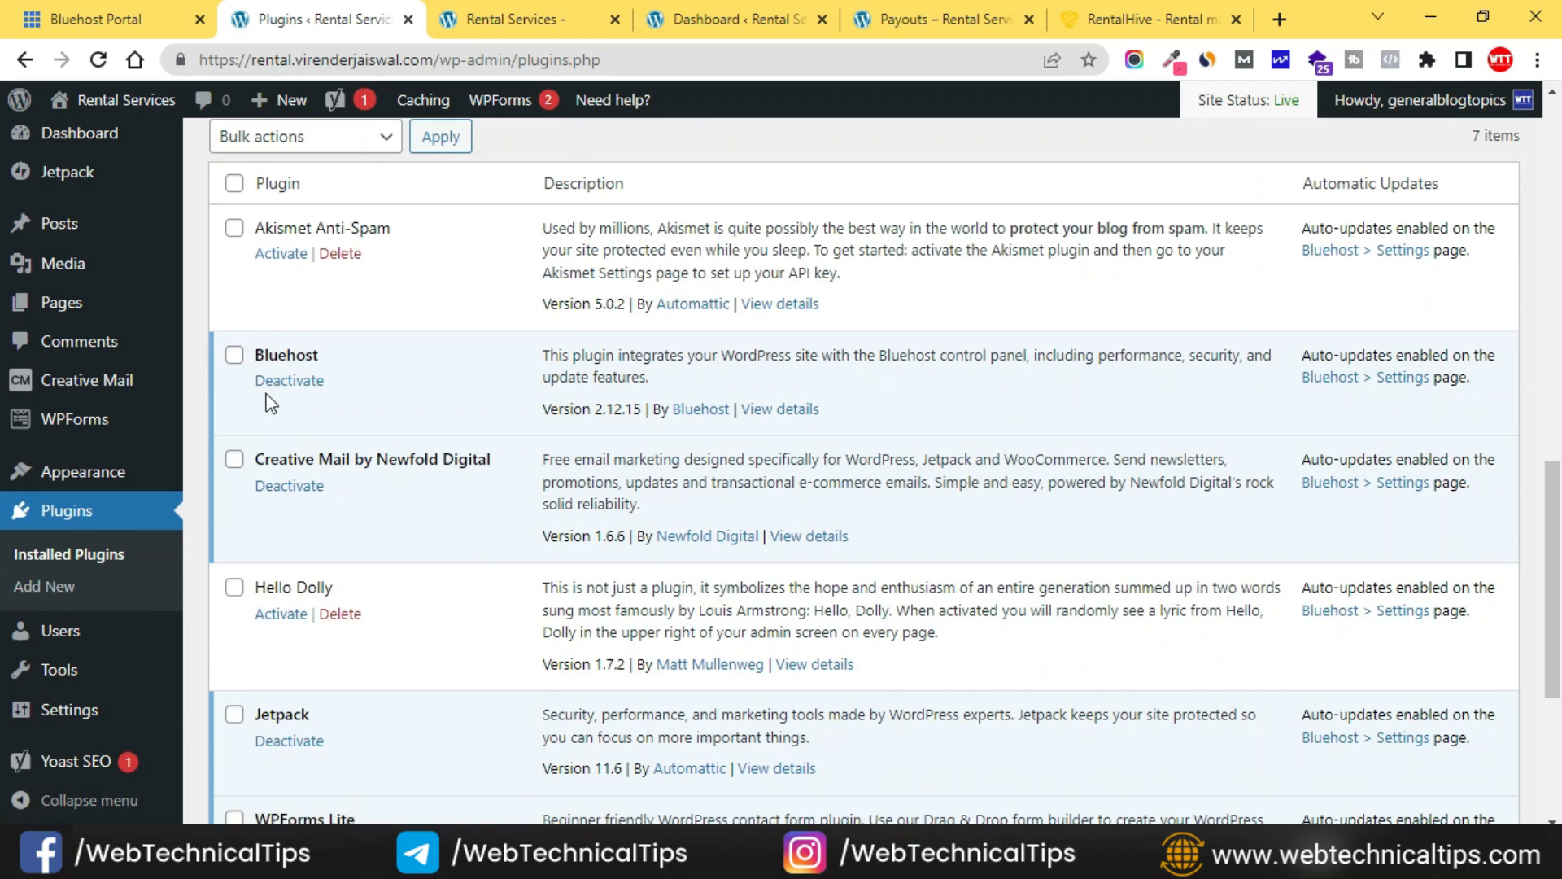
{"action": "scroll", "coordinate": [271, 402], "scroll_direction": "up", "scroll_amount": 2}
{"action": "left_click", "coordinate": [233, 298]}
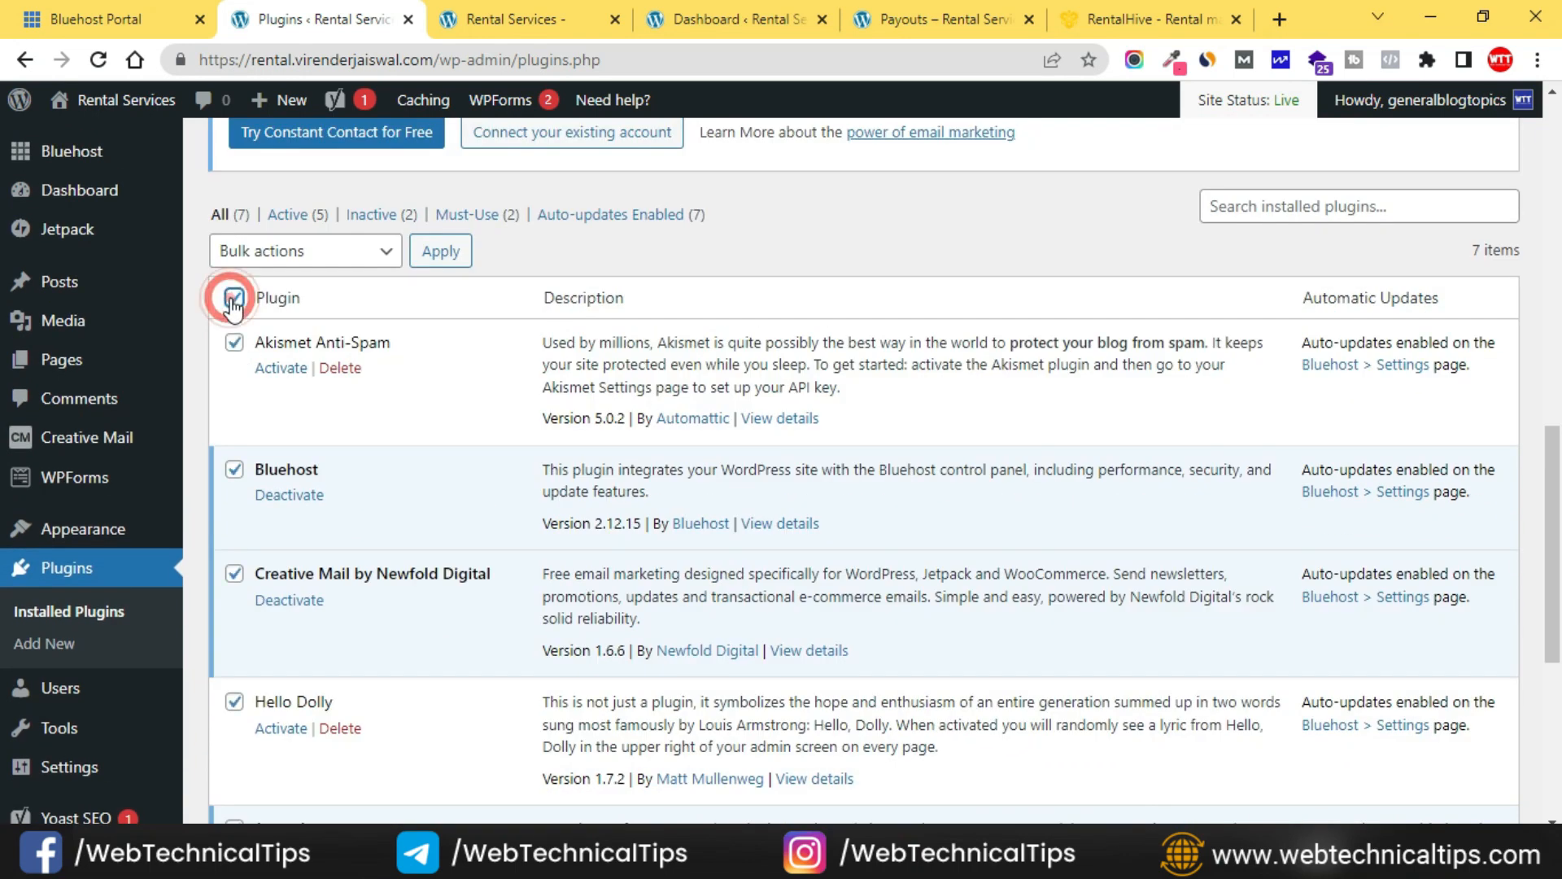
{"action": "left_click", "coordinate": [235, 470]}
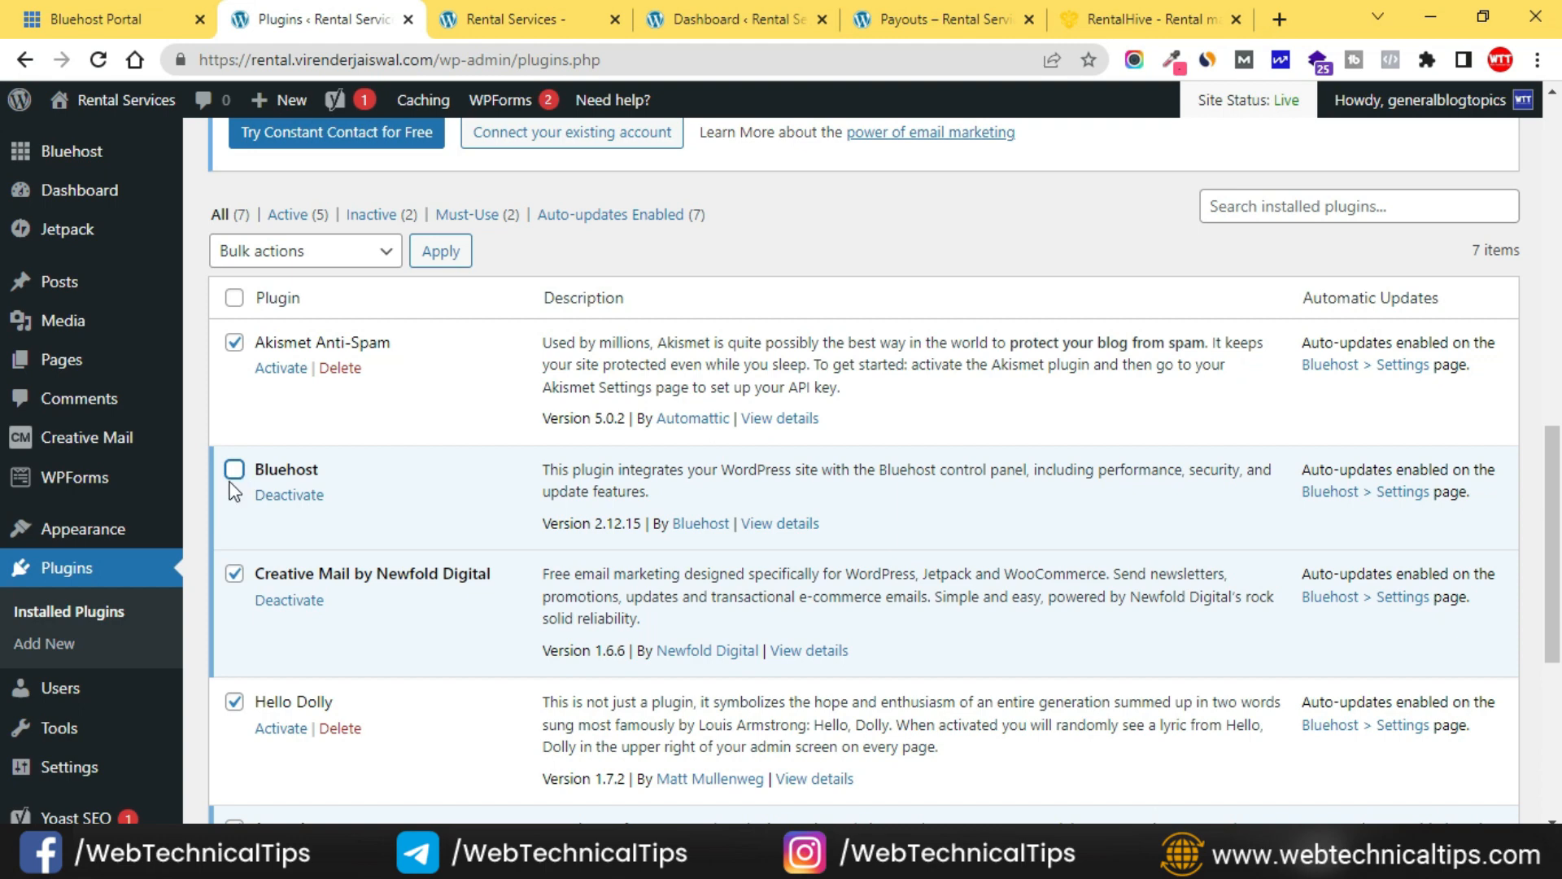
{"action": "left_click", "coordinate": [302, 253]}
{"action": "left_click", "coordinate": [290, 324]}
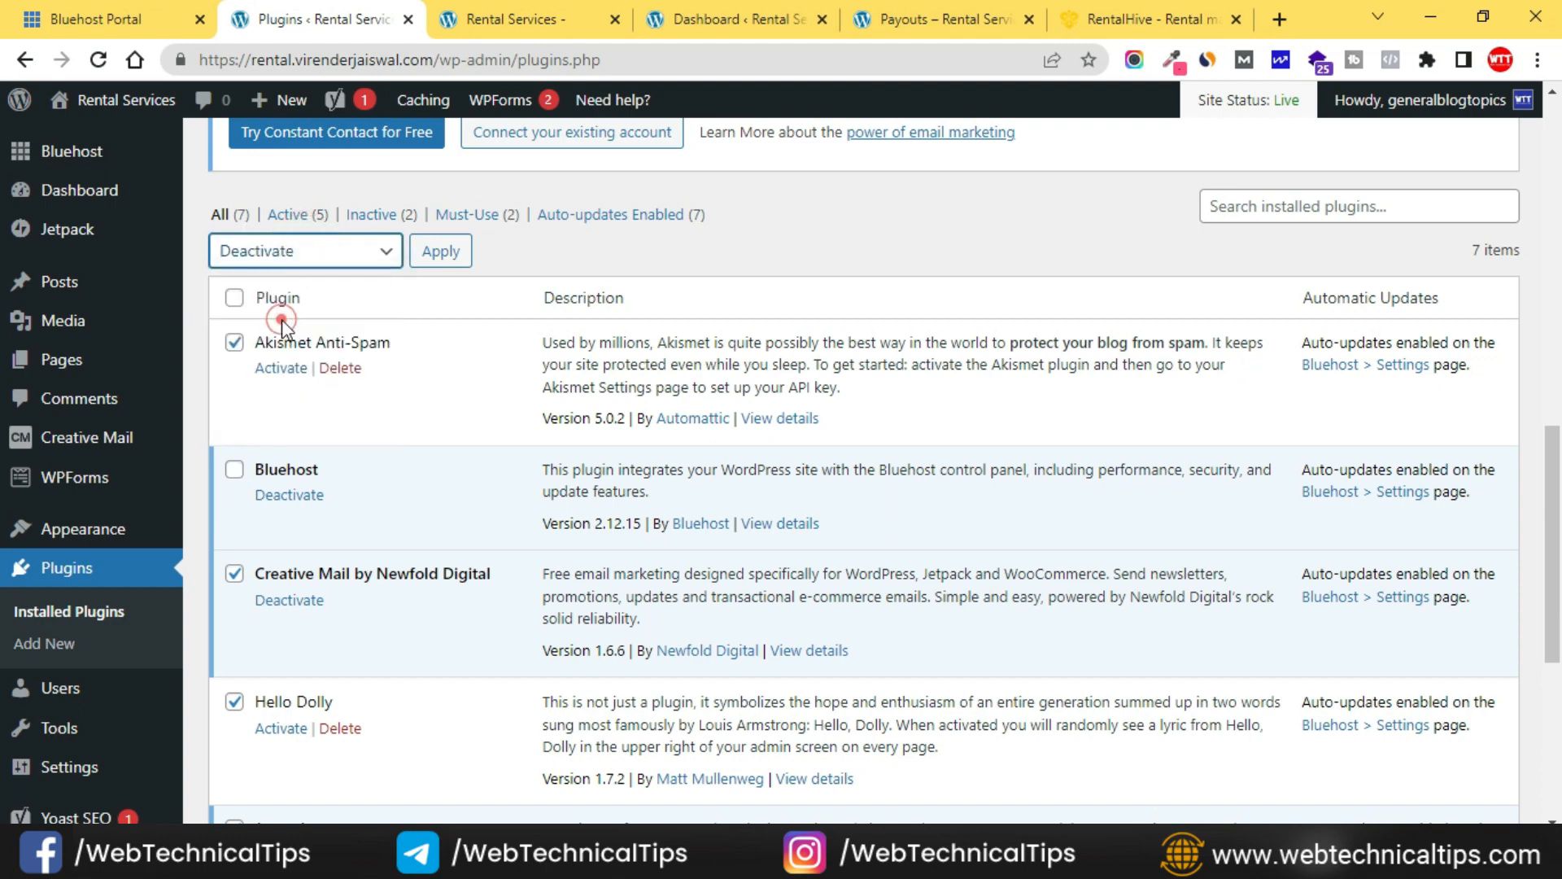
{"action": "left_click", "coordinate": [465, 254]}
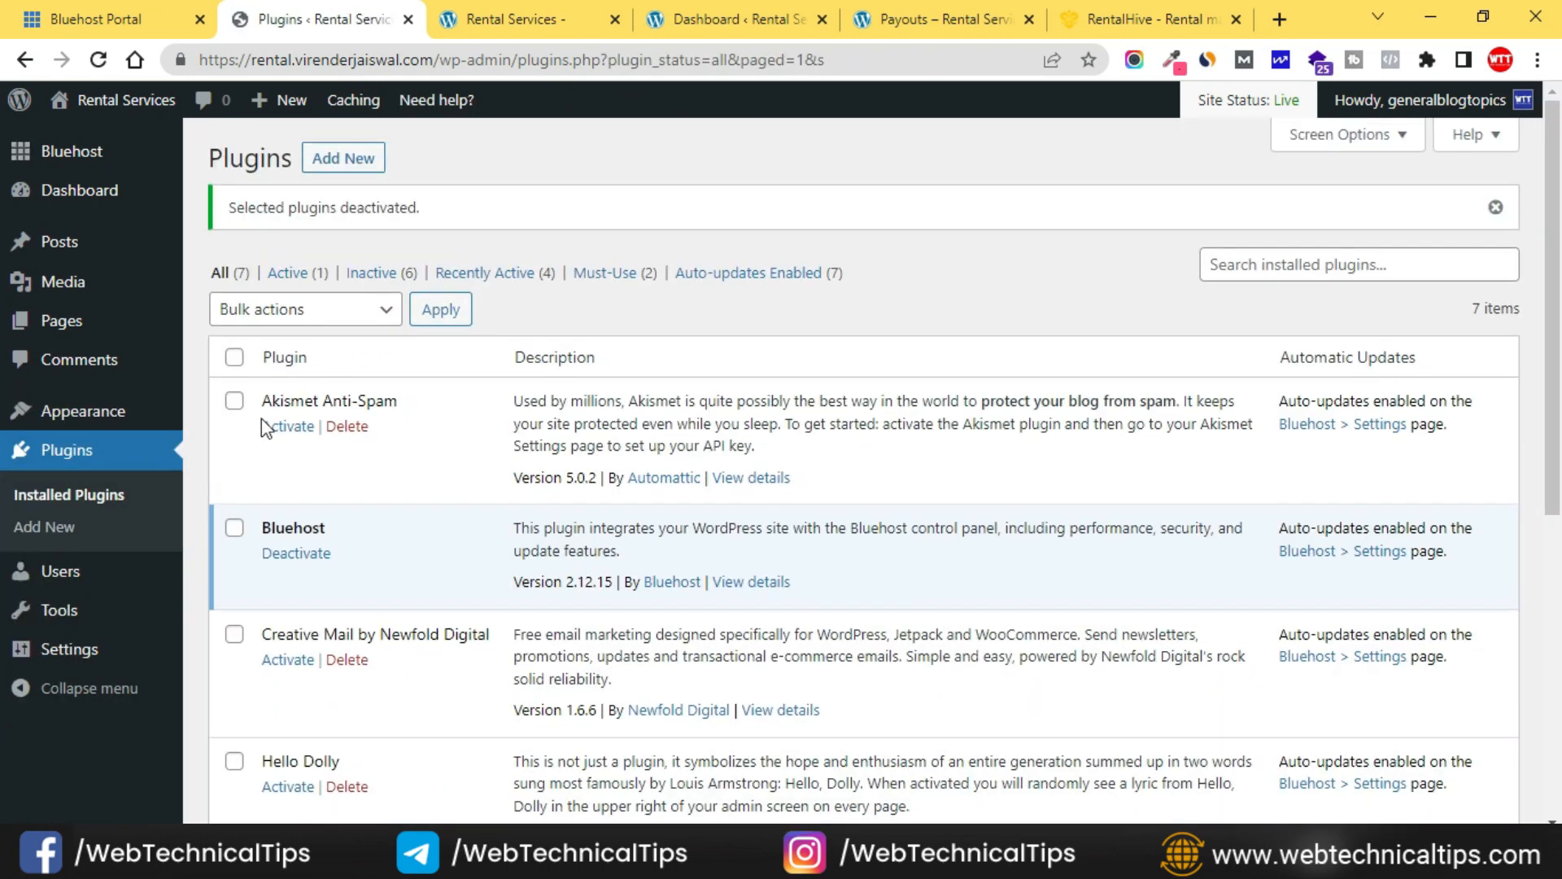
Select all plugins except Bluehost and bulk delete them, confirming the deletion.
{"action": "left_click", "coordinate": [235, 356]}
{"action": "left_click", "coordinate": [236, 528]}
{"action": "left_click", "coordinate": [329, 314]}
{"action": "left_click", "coordinate": [244, 431]}
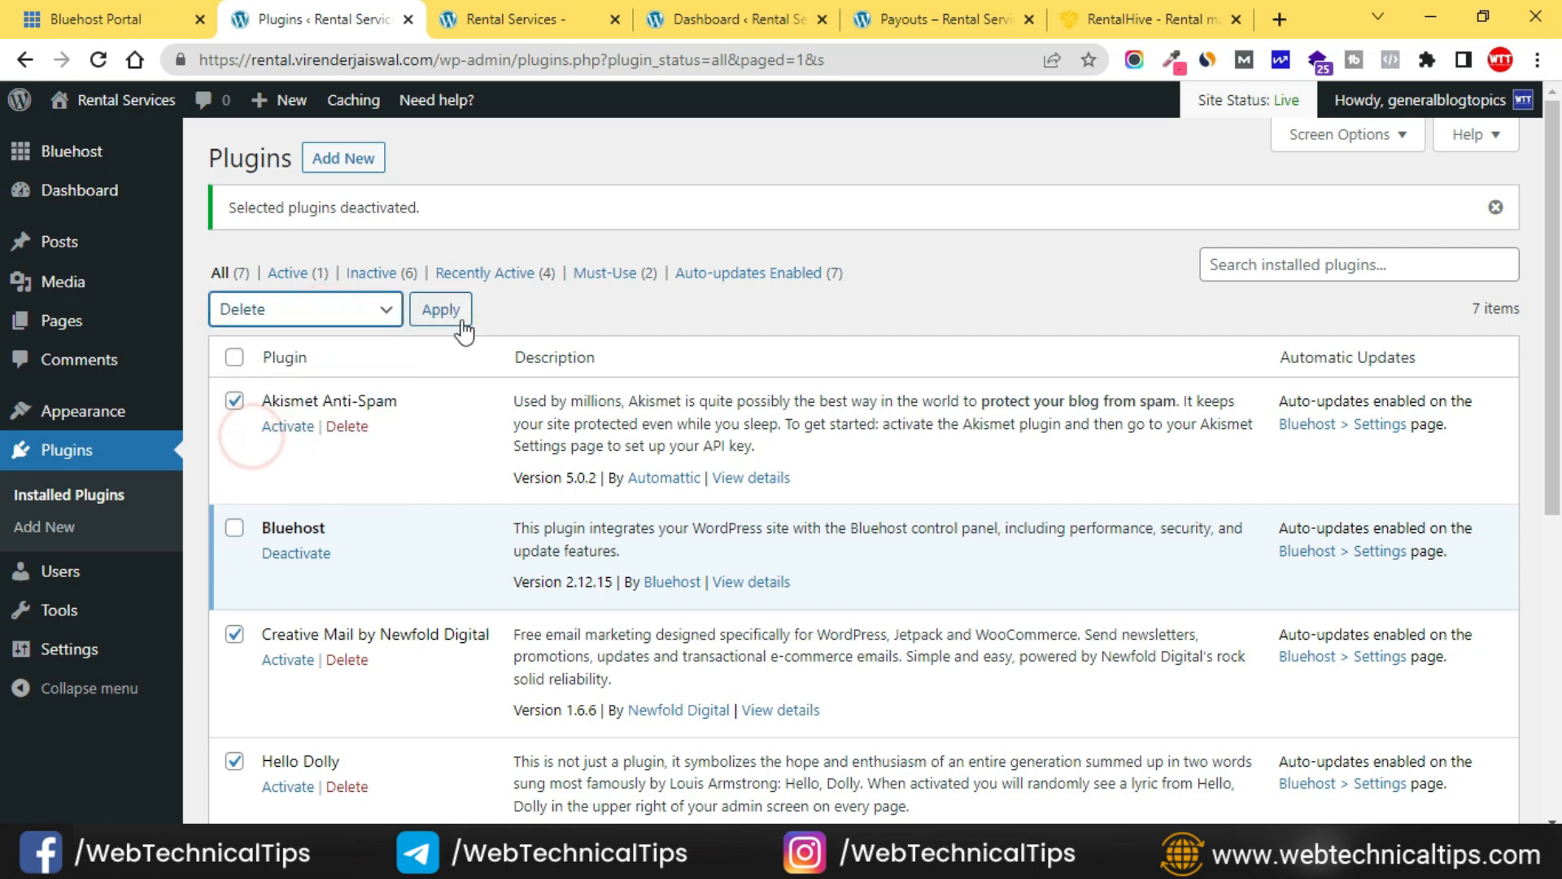
{"action": "left_click", "coordinate": [449, 310]}
{"action": "left_click", "coordinate": [879, 210]}
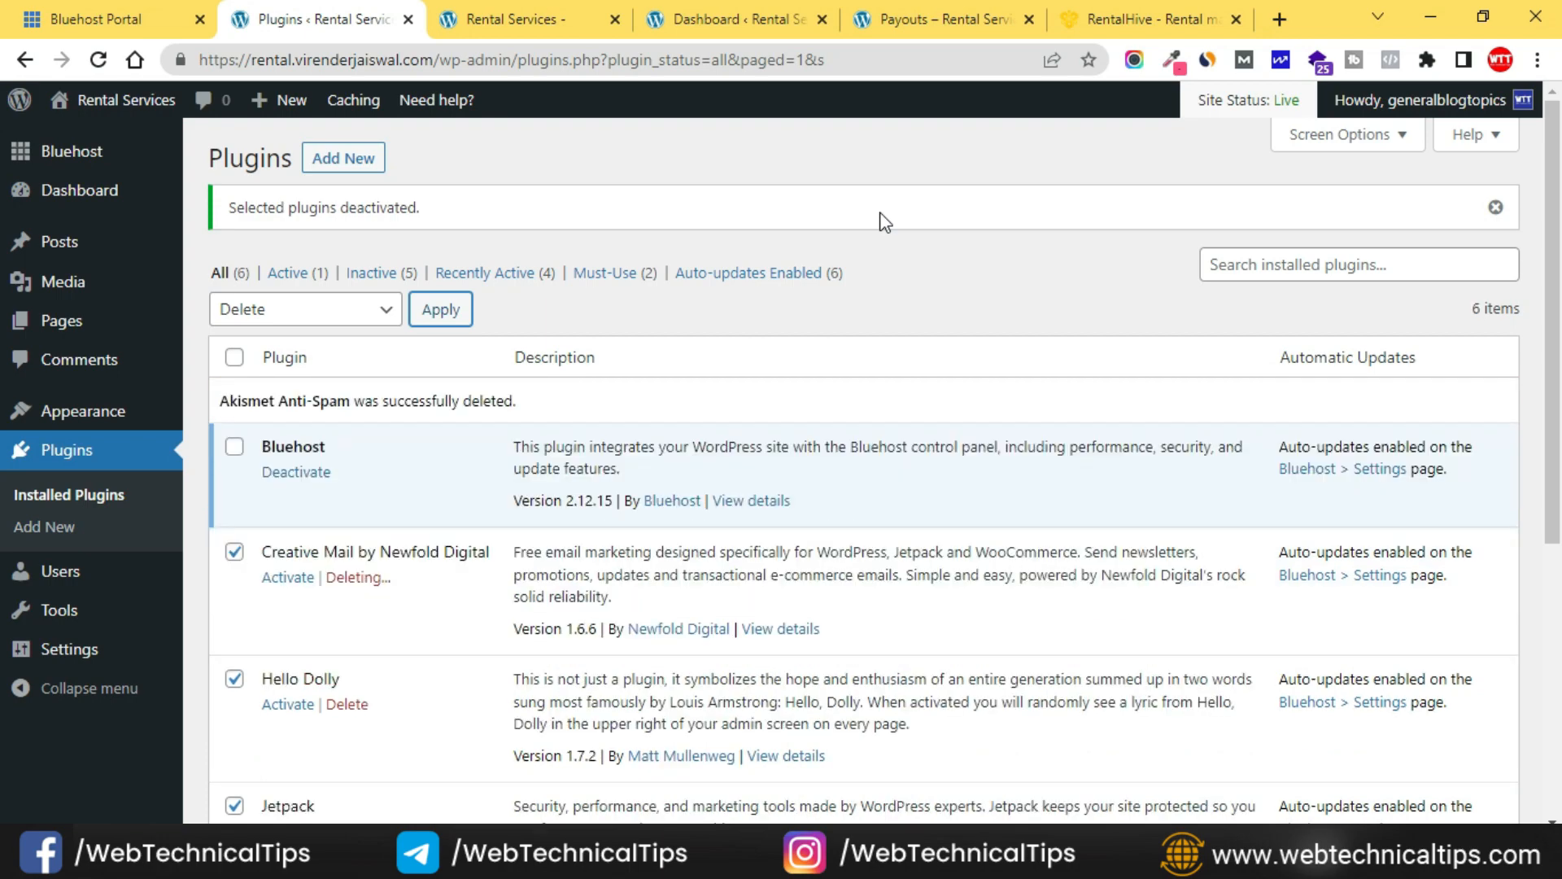
{"action": "scroll", "coordinate": [855, 424], "scroll_direction": "down", "scroll_amount": 3}
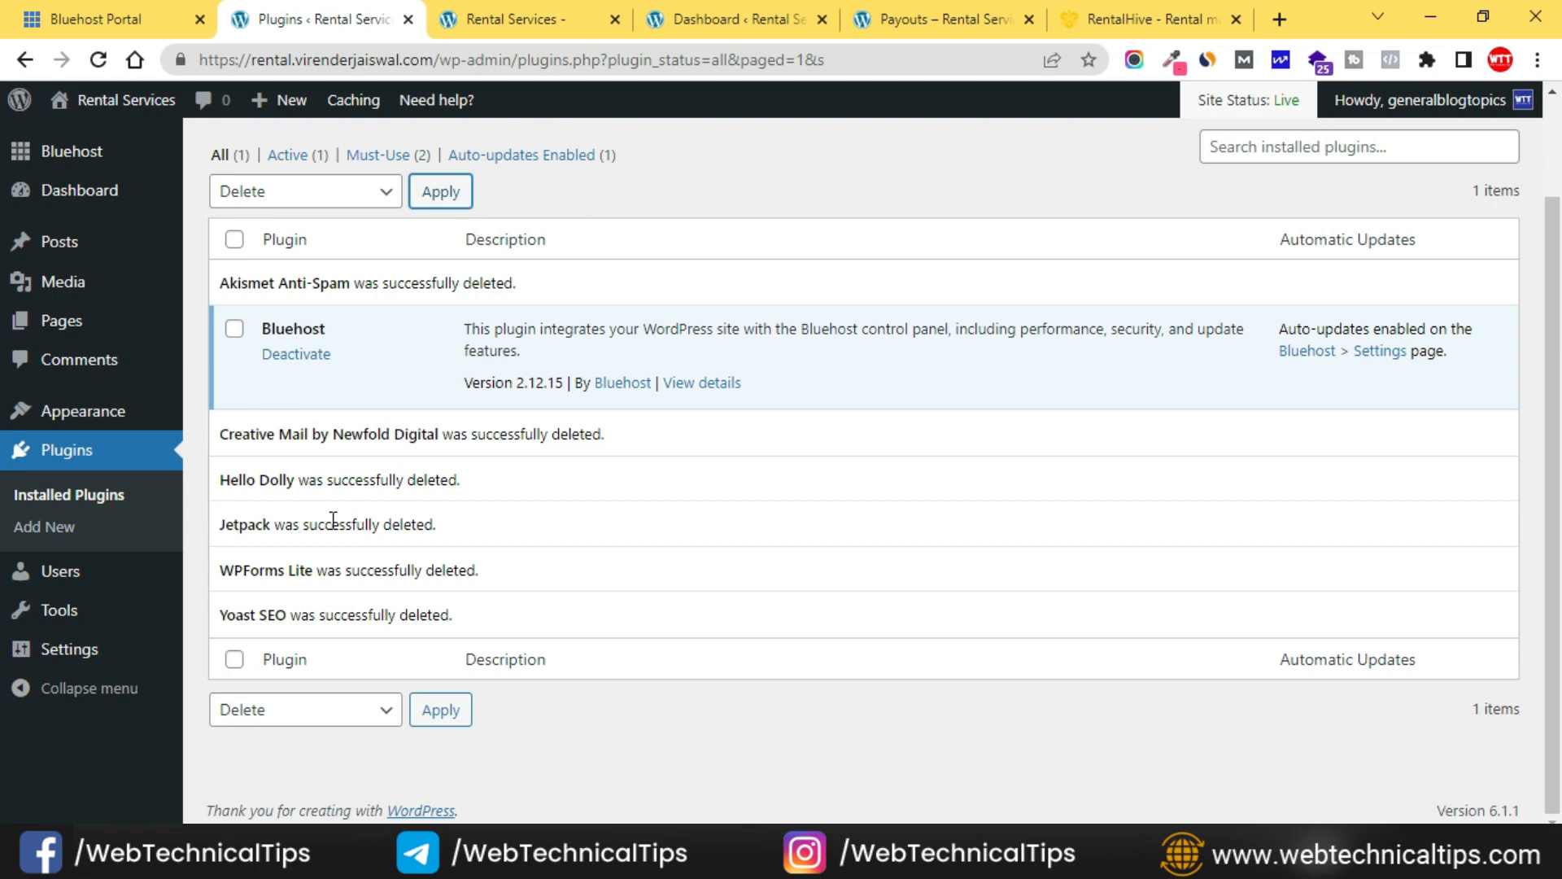
Dismiss the dashboard's welcome banner and hide the Bluehost, Site Health Status, At a Glance, Activity, Quick Draft, and WordPress Events and News boxes.
{"action": "left_click", "coordinate": [57, 193]}
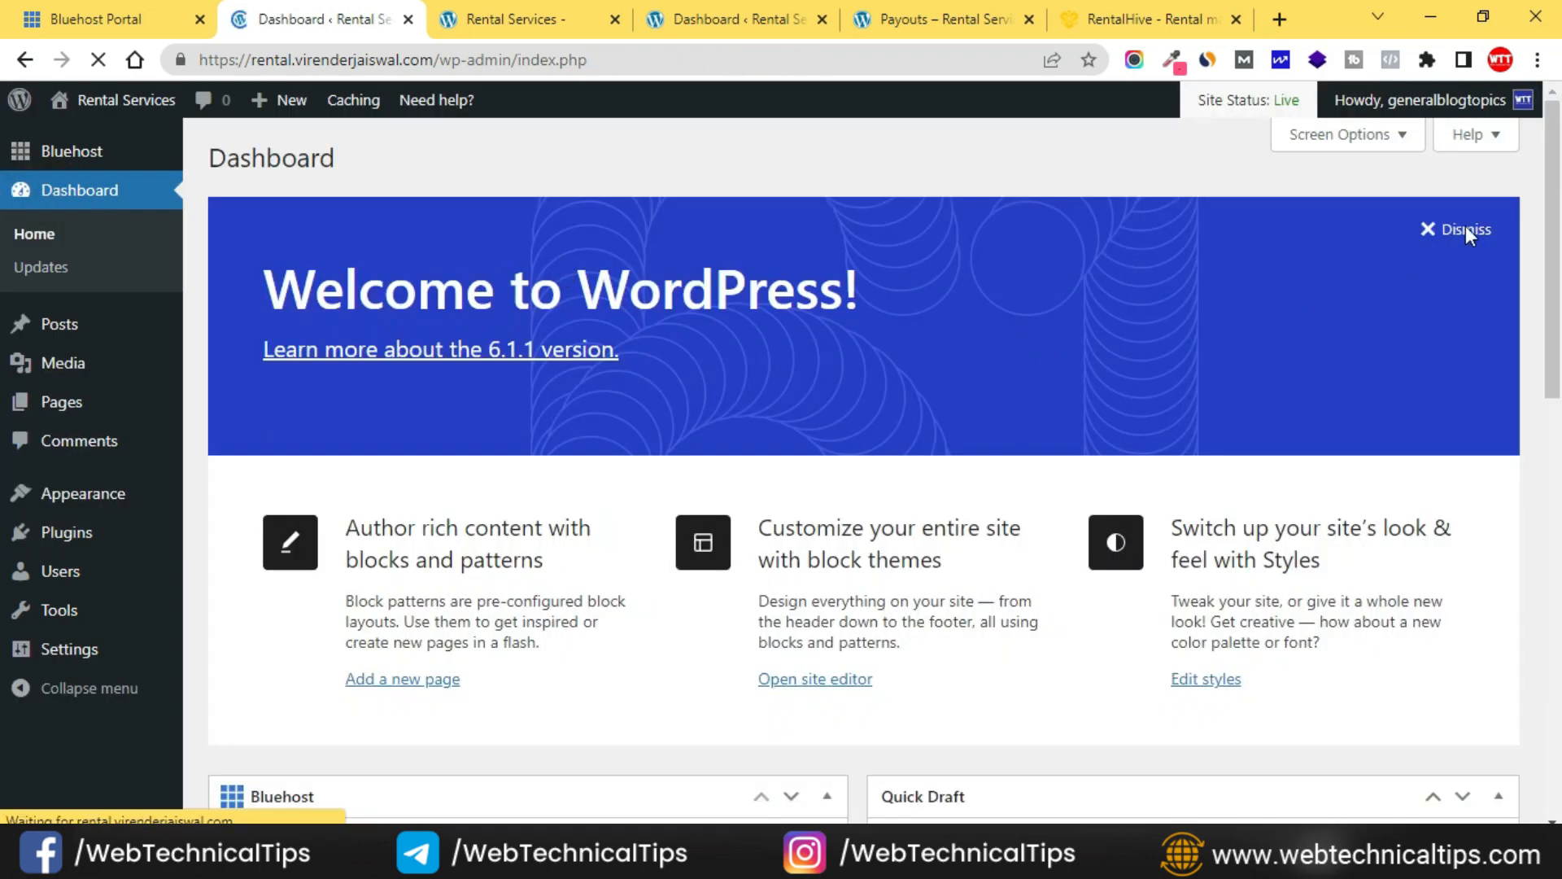
{"action": "left_click", "coordinate": [1464, 228]}
{"action": "left_click", "coordinate": [1350, 135]}
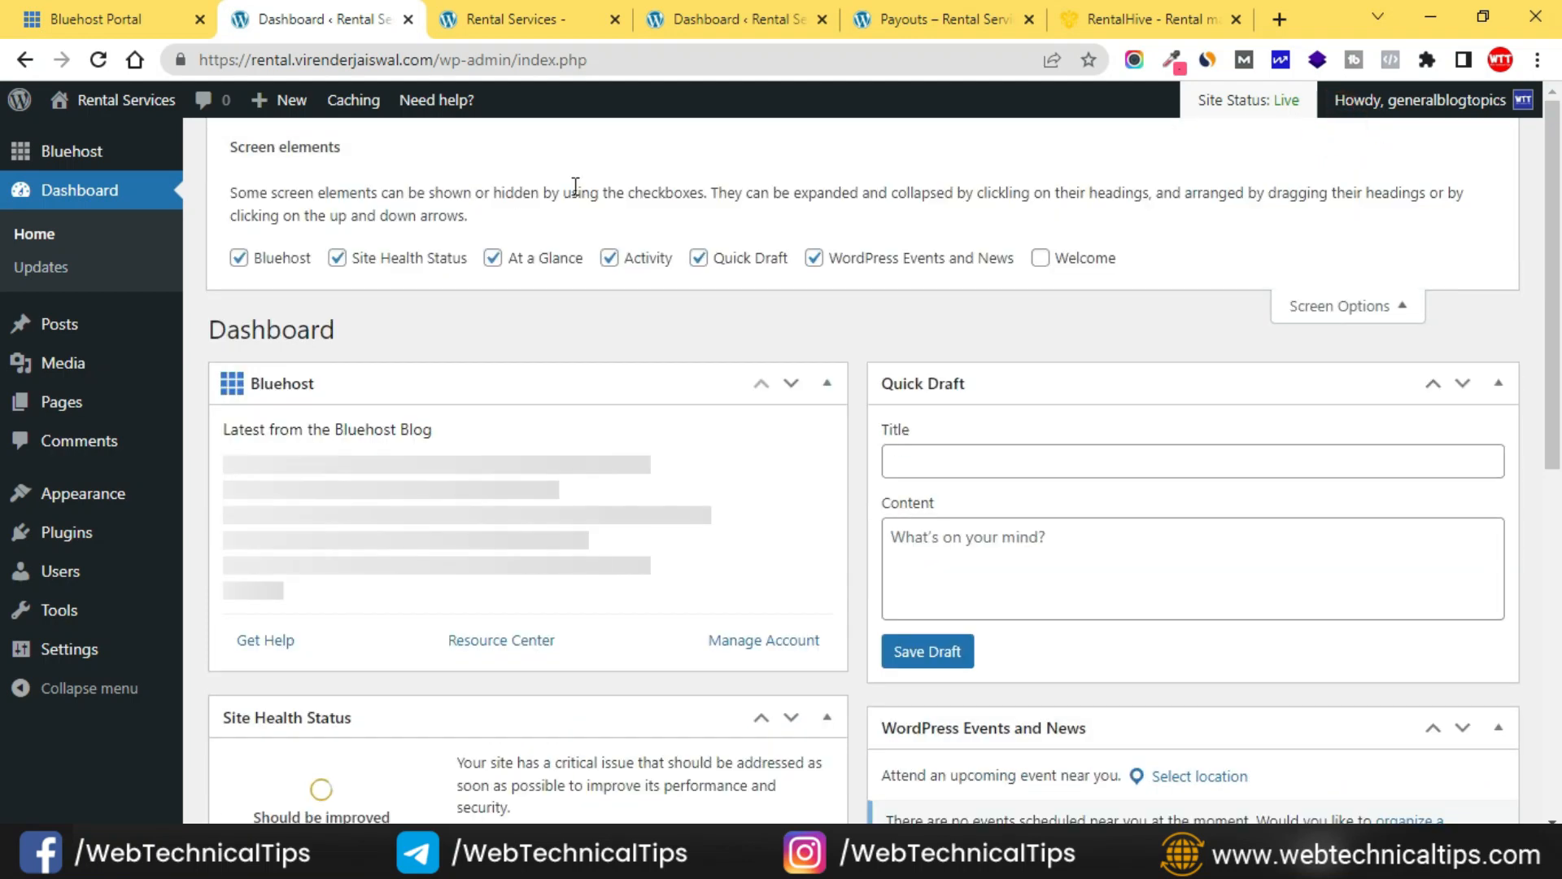
{"action": "left_click", "coordinate": [293, 258]}
{"action": "left_click", "coordinate": [425, 259]}
{"action": "left_click", "coordinate": [547, 257]}
{"action": "left_click", "coordinate": [655, 265]}
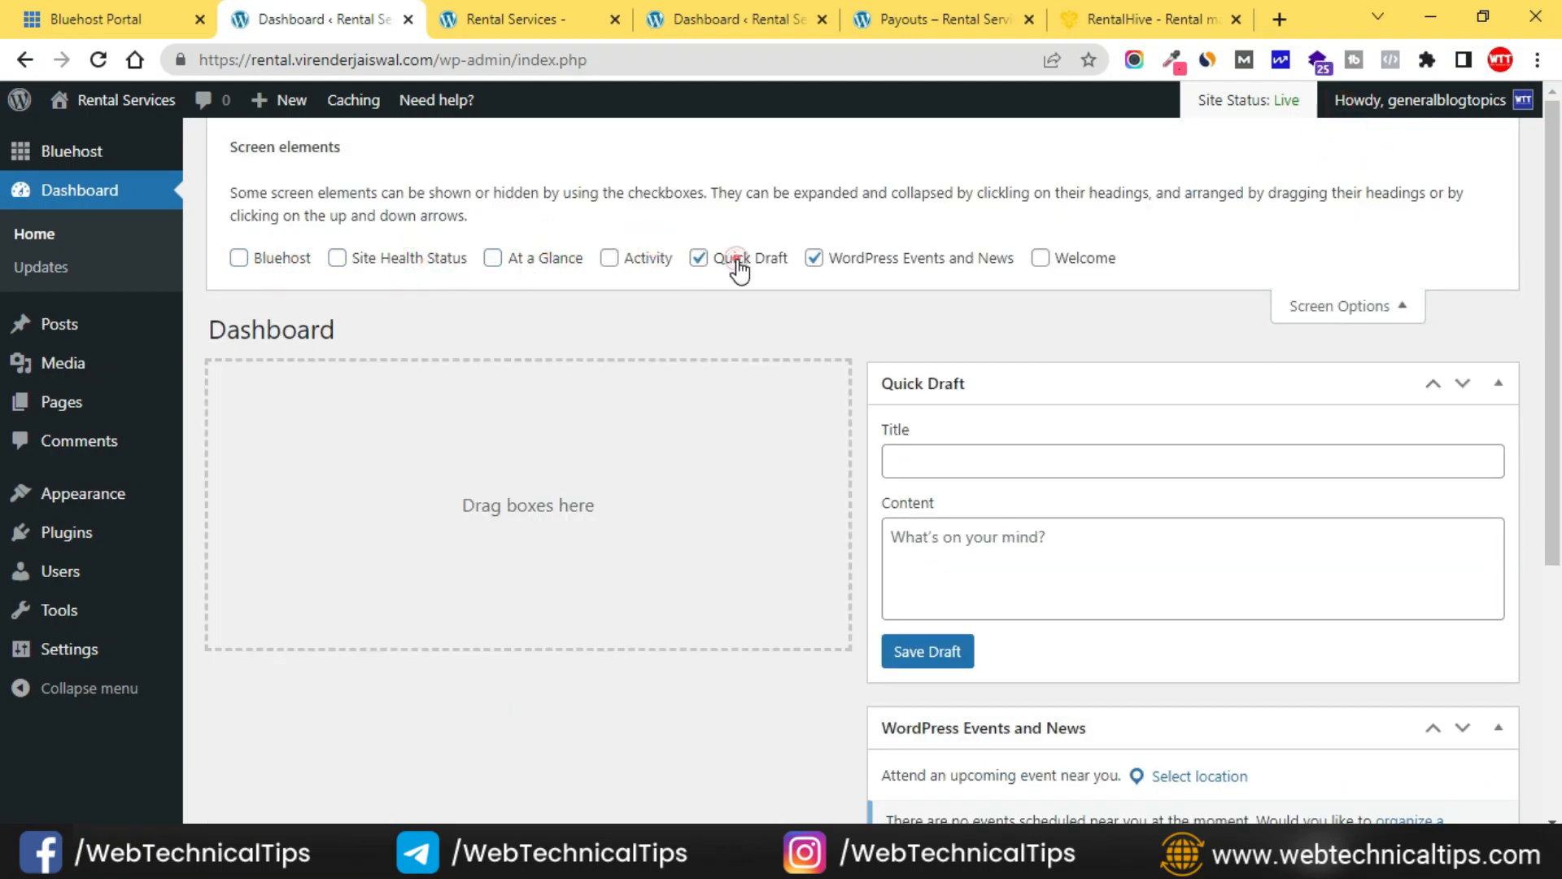
{"action": "left_click", "coordinate": [736, 265]}
{"action": "left_click", "coordinate": [855, 257]}
{"action": "left_click", "coordinate": [1395, 307]}
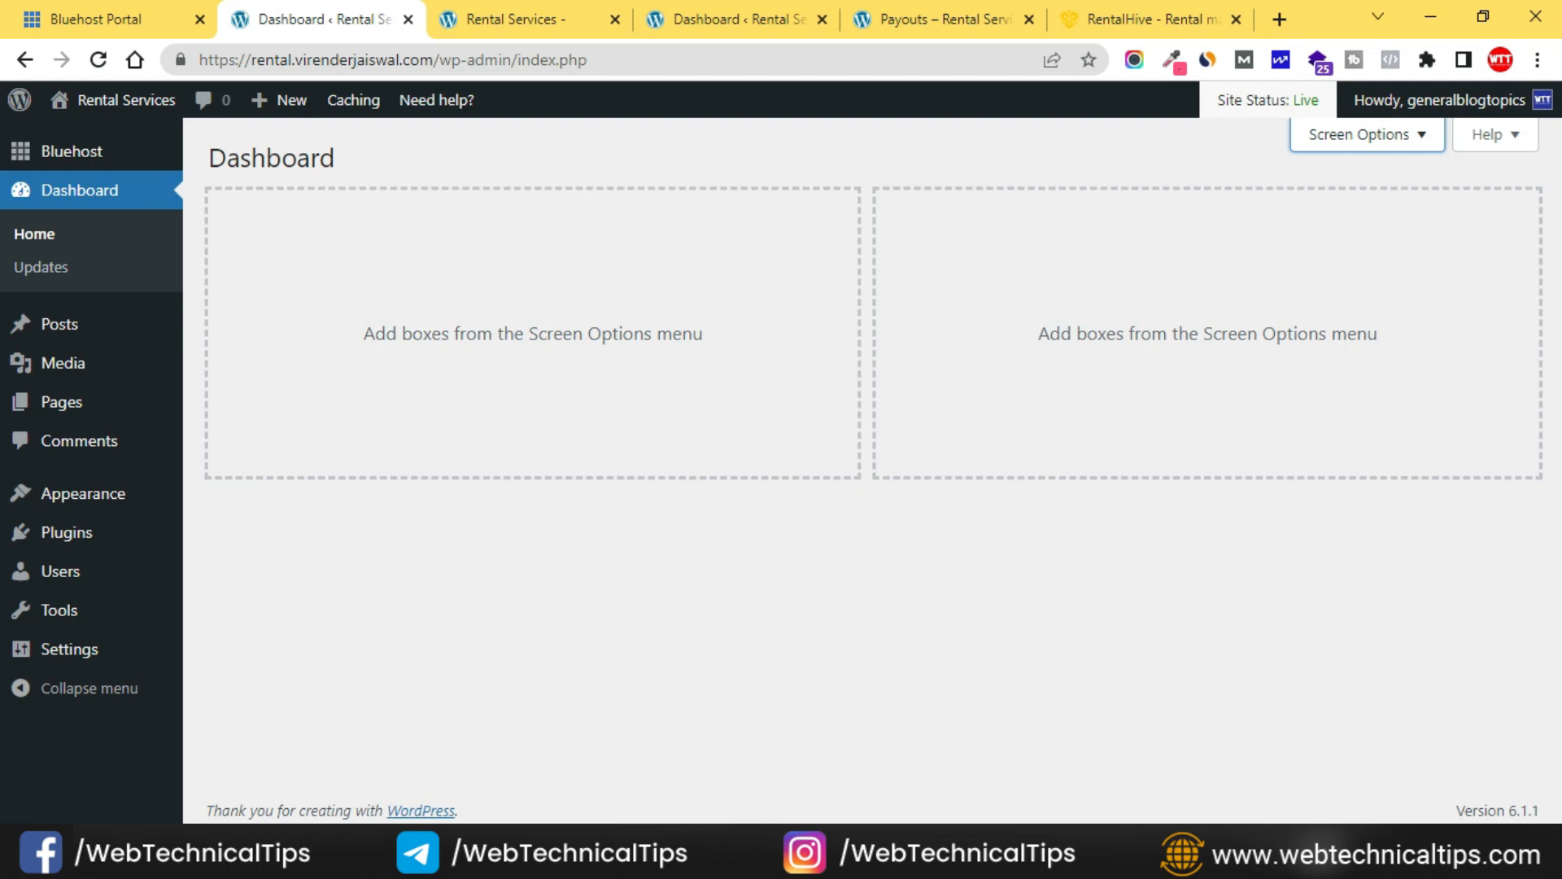
Check the task list in the rentalhive Notepad notes for the theme and plugin installation items, and return to the browser.
{"action": "key", "text": "alt+Tab"}
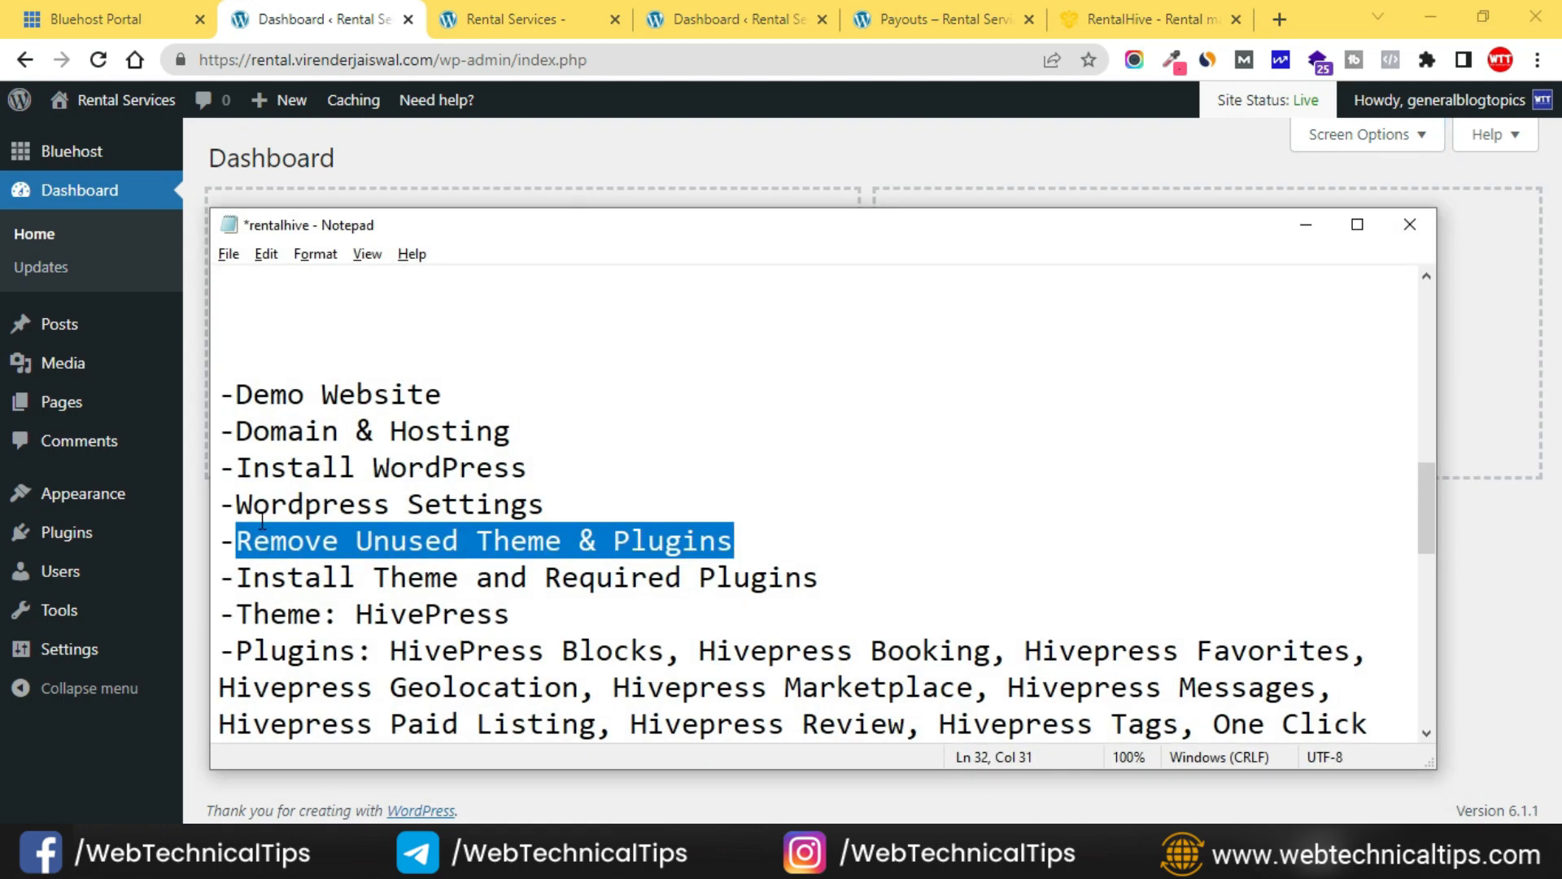
{"action": "left_click", "coordinate": [275, 543]}
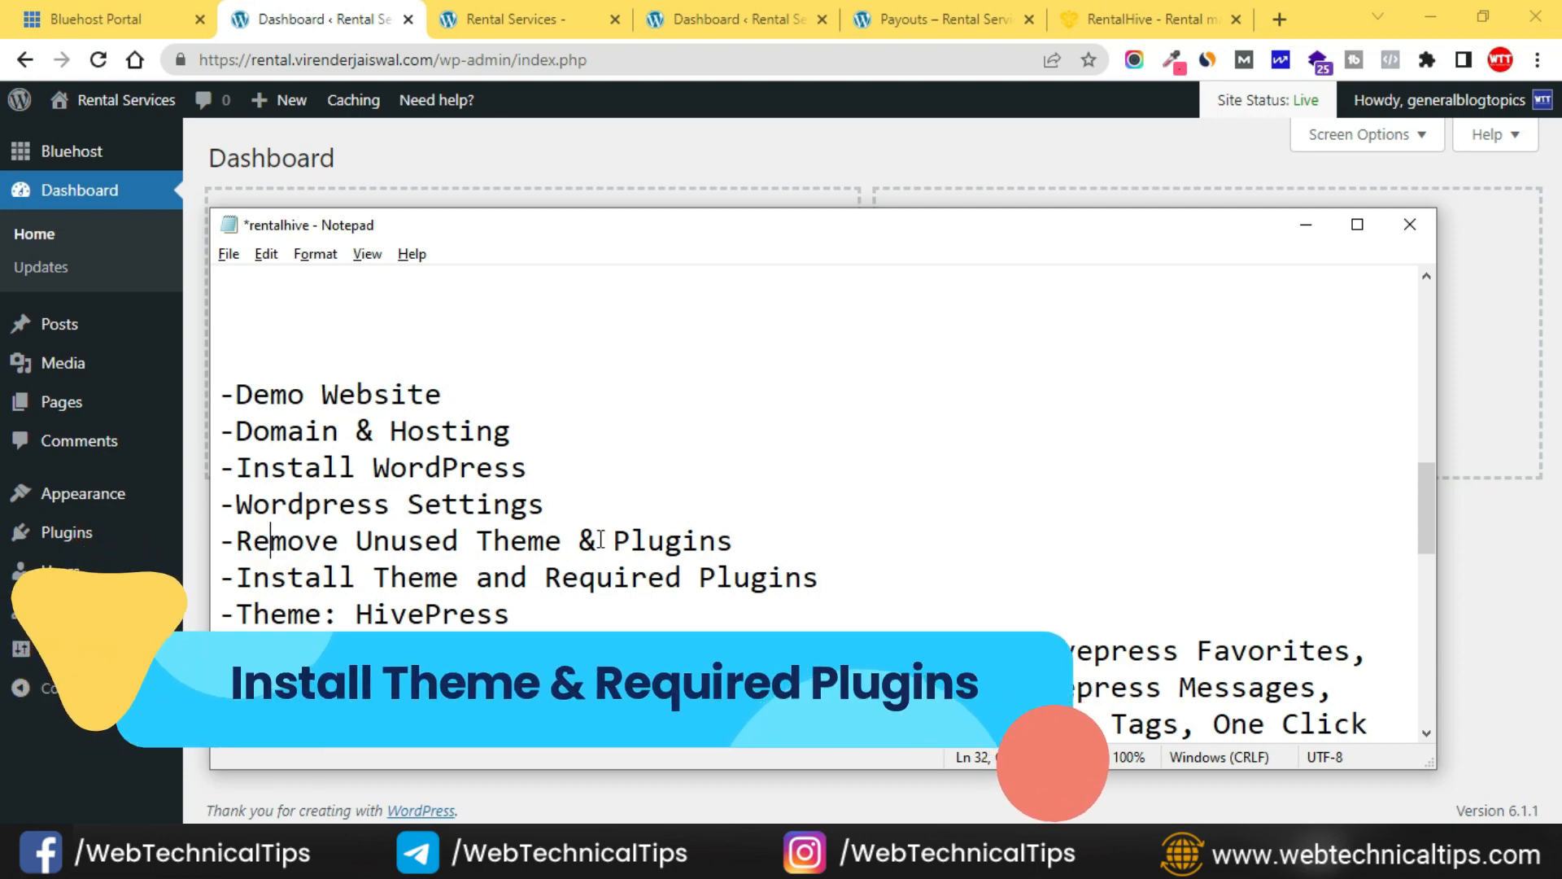
{"action": "left_click", "coordinate": [1306, 225]}
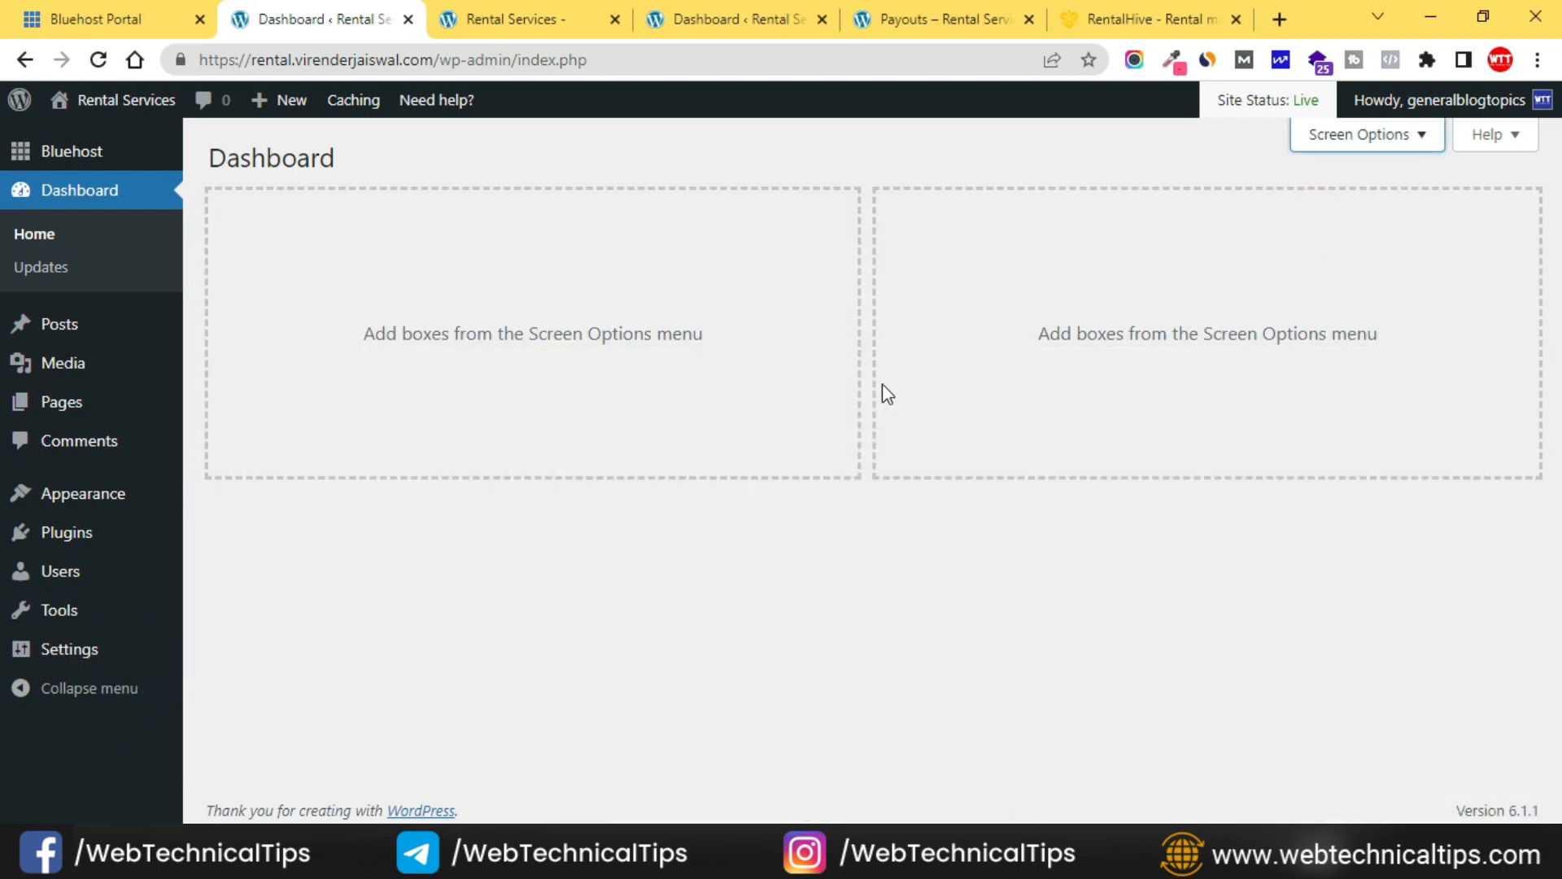
{"action": "left_click", "coordinate": [915, 854]}
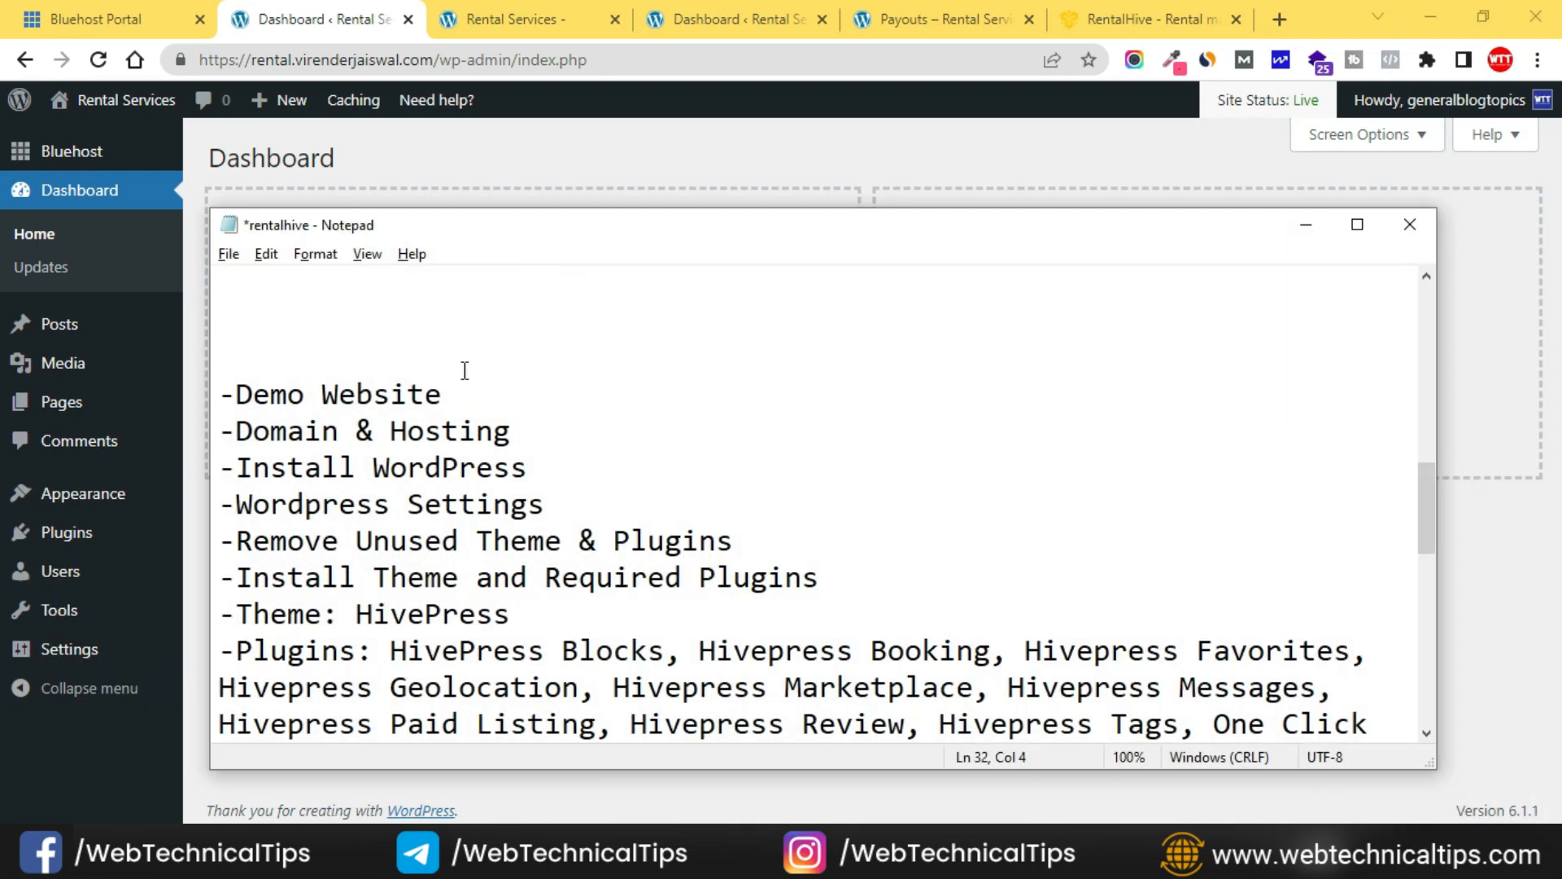
{"action": "scroll", "coordinate": [436, 403], "scroll_direction": "up", "scroll_amount": 9}
{"action": "scroll", "coordinate": [436, 402], "scroll_direction": "down", "scroll_amount": 3}
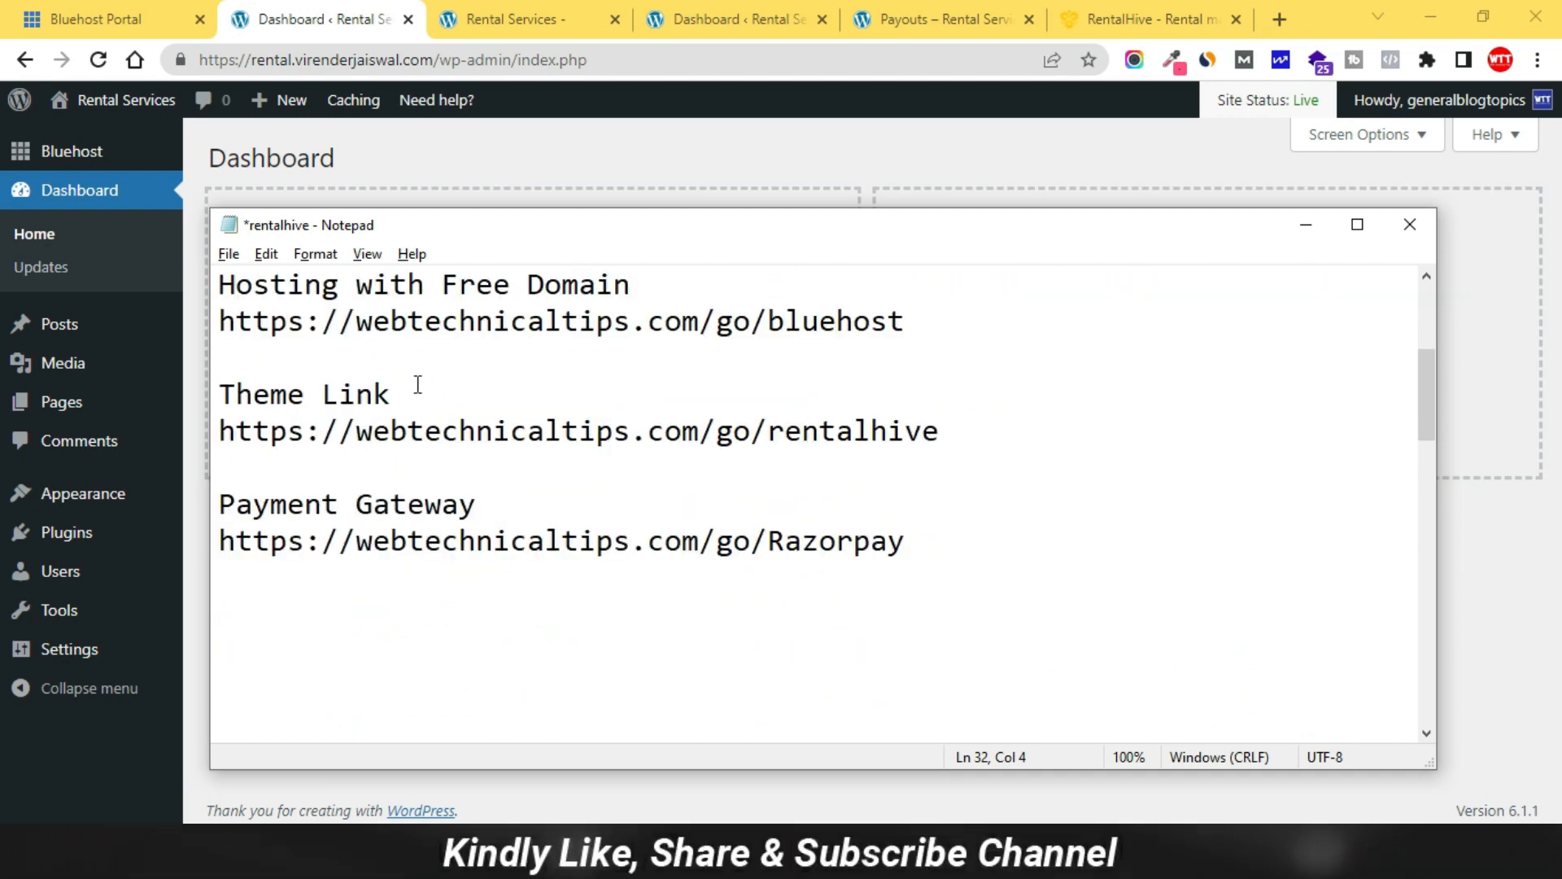
{"action": "left_click_drag", "start_coordinate": [222, 430], "coordinate": [939, 440]}
{"action": "key", "text": "ctrl+c"}
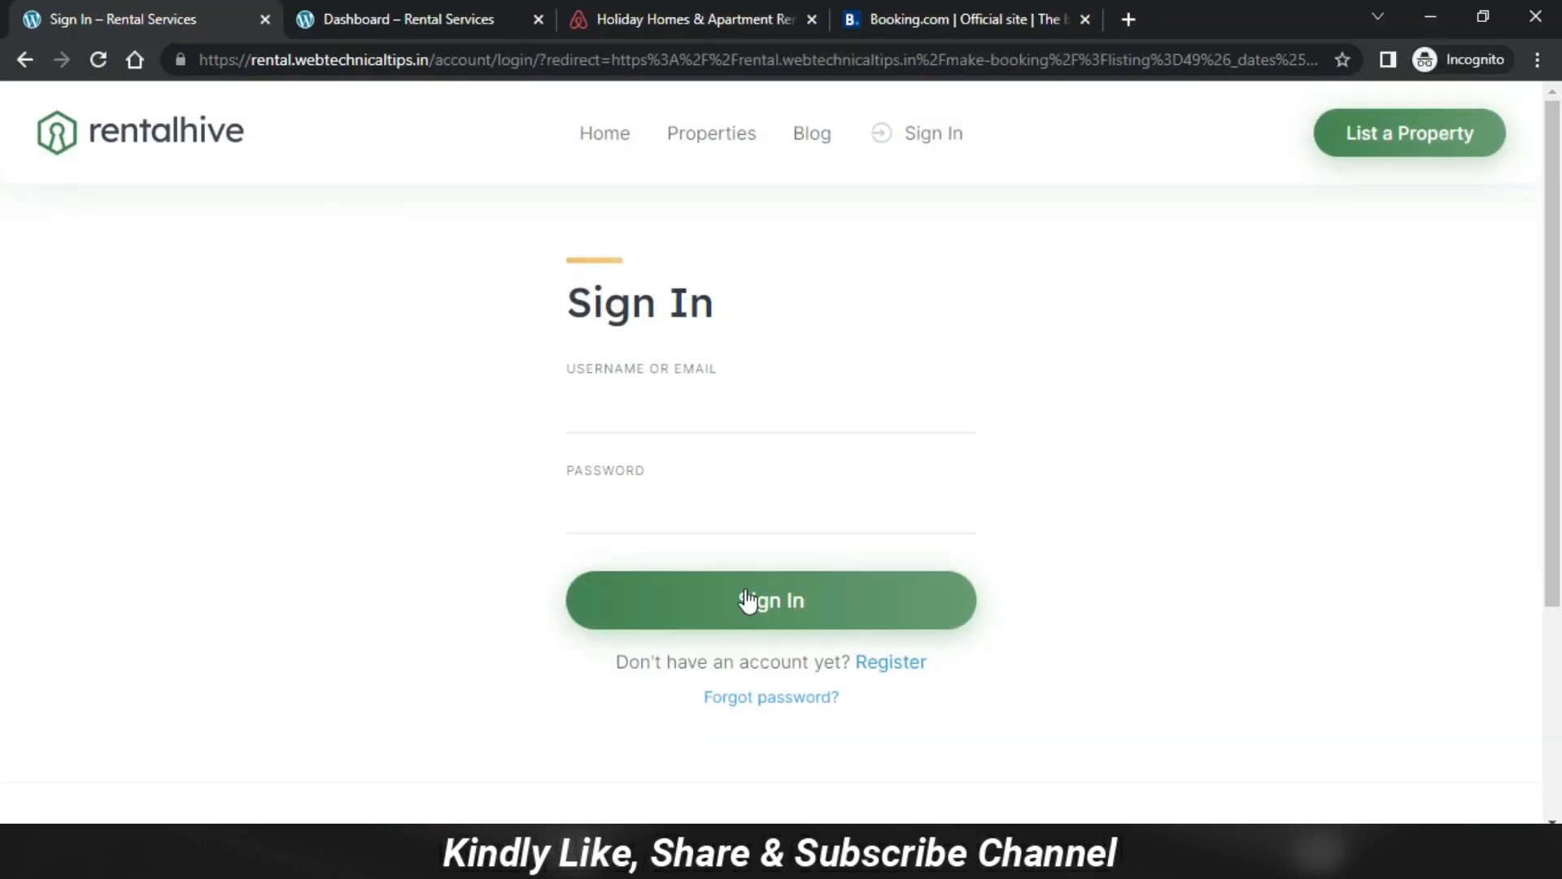
{"action": "left_click", "coordinate": [1126, 13]}
{"action": "key", "text": "ctrl+v"}
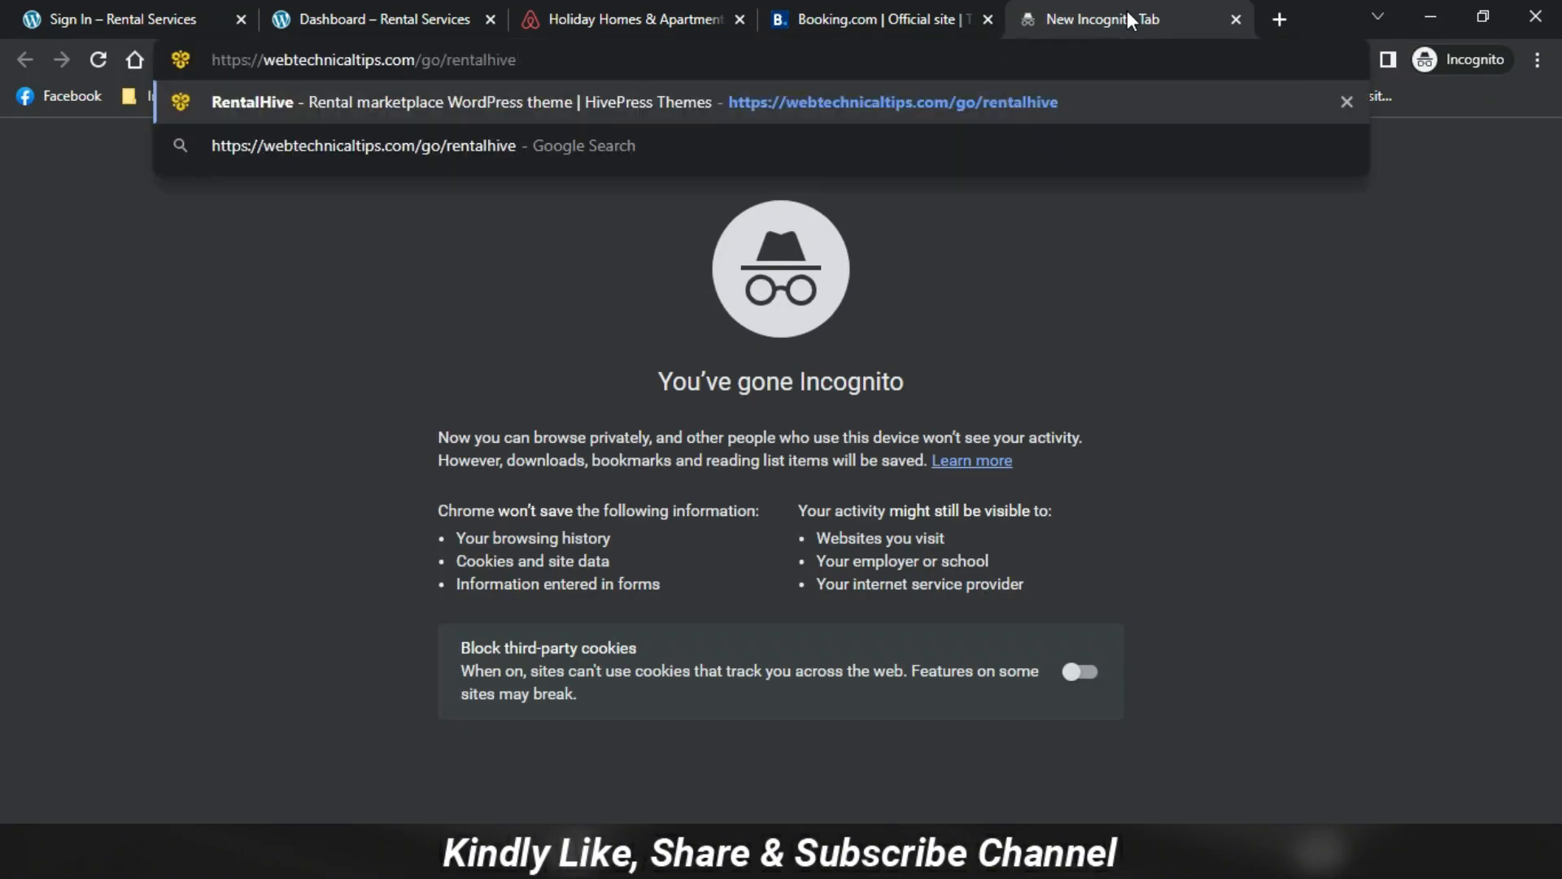
{"action": "key", "text": "Return"}
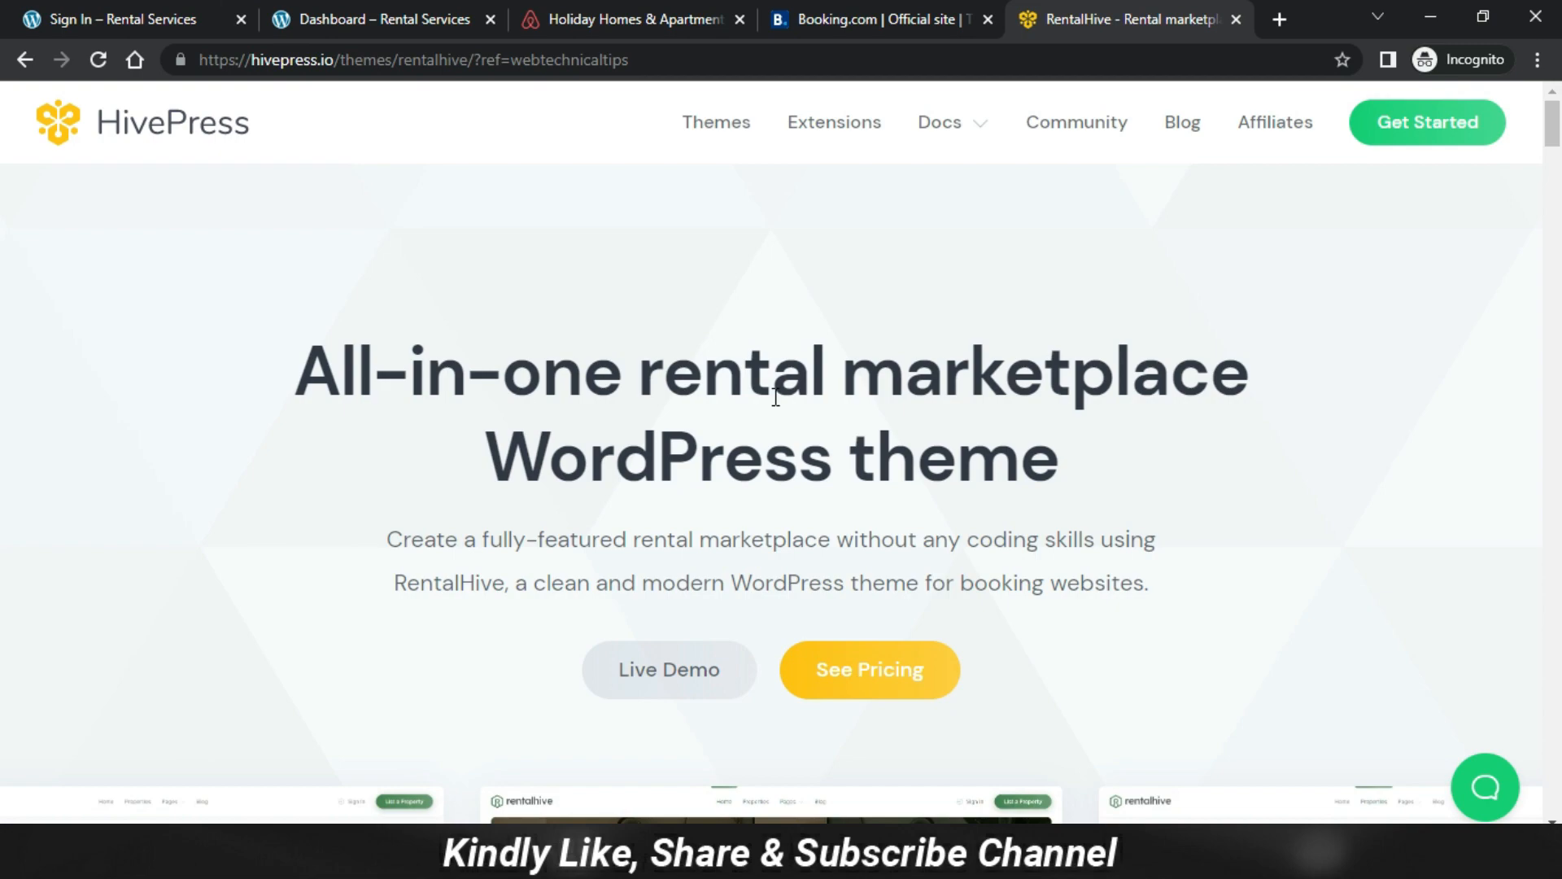
Examine the RentalHive page's theme previews and its sections on the booking process, booking management, and pricing and payment options.
{"action": "scroll", "coordinate": [726, 475], "scroll_direction": "down", "scroll_amount": 7}
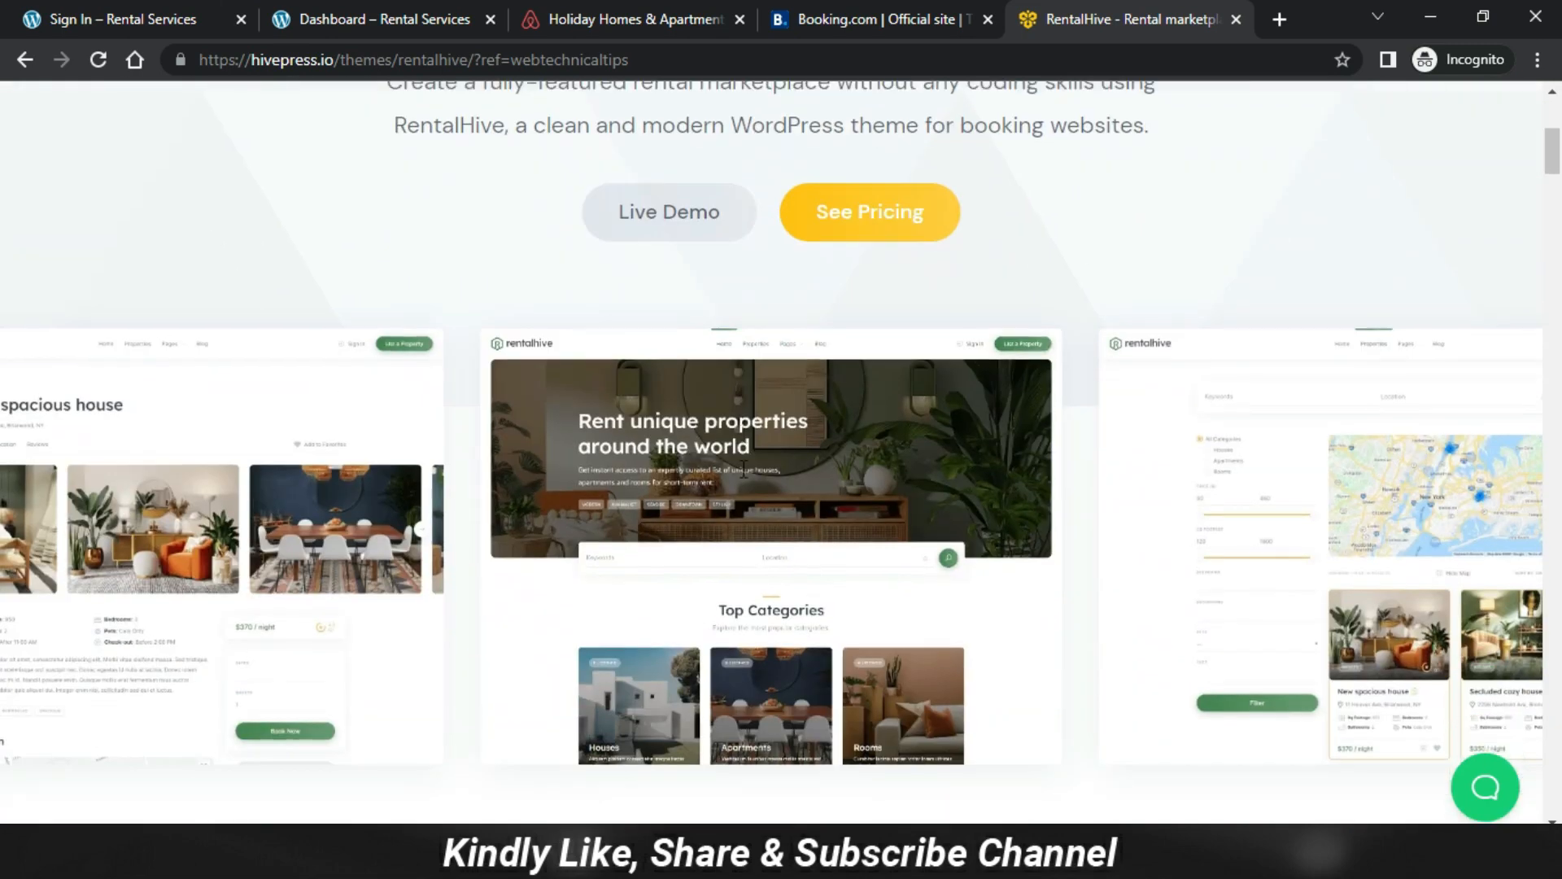
{"action": "scroll", "coordinate": [705, 447], "scroll_direction": "down", "scroll_amount": 4}
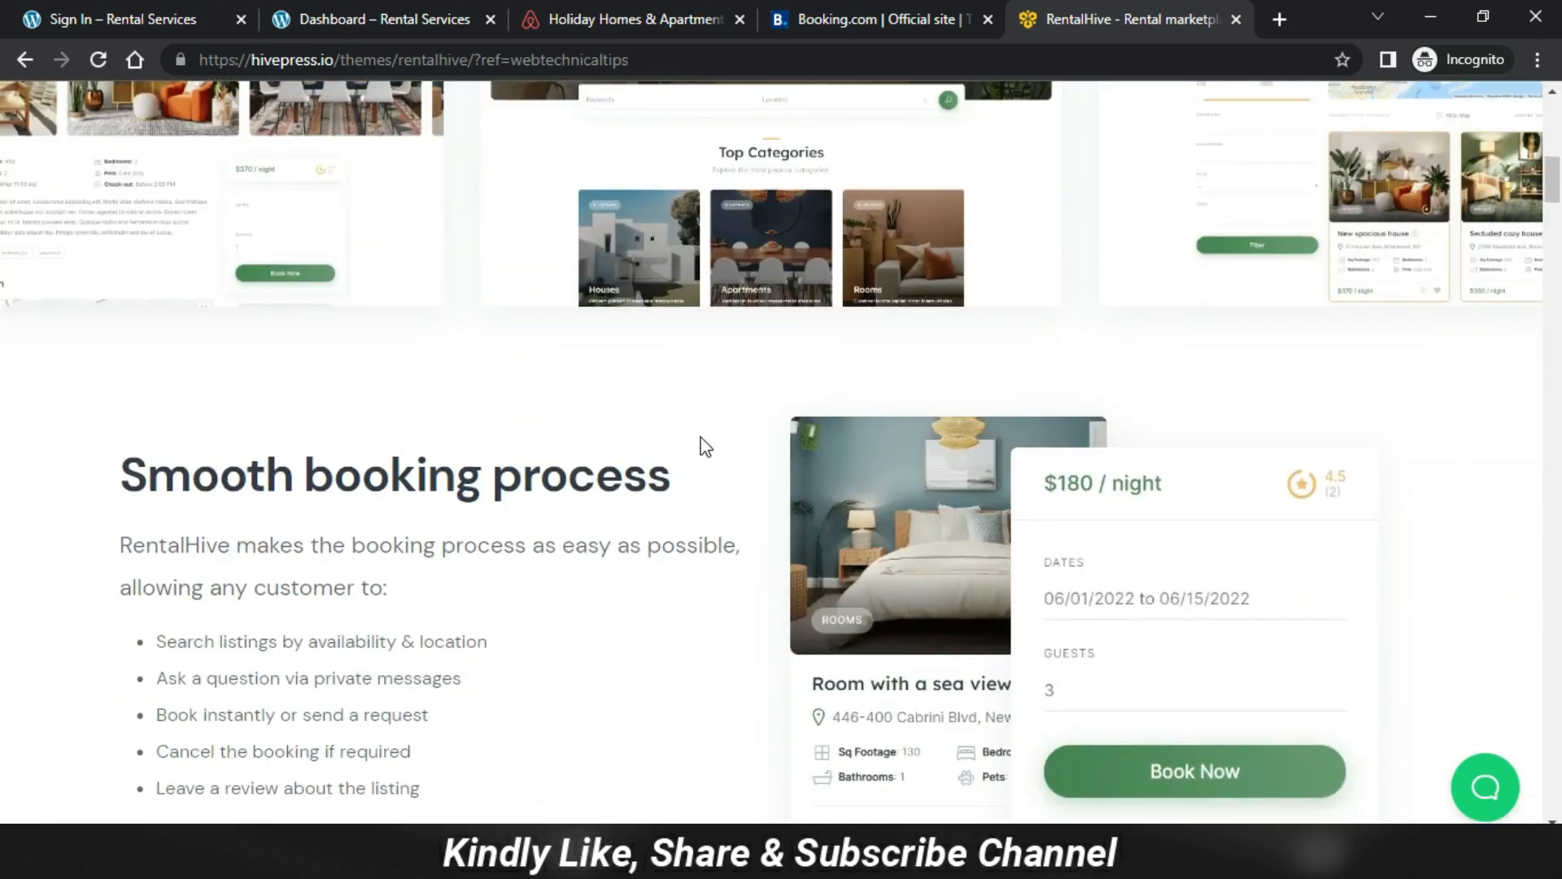
{"action": "scroll", "coordinate": [705, 448], "scroll_direction": "down", "scroll_amount": 1}
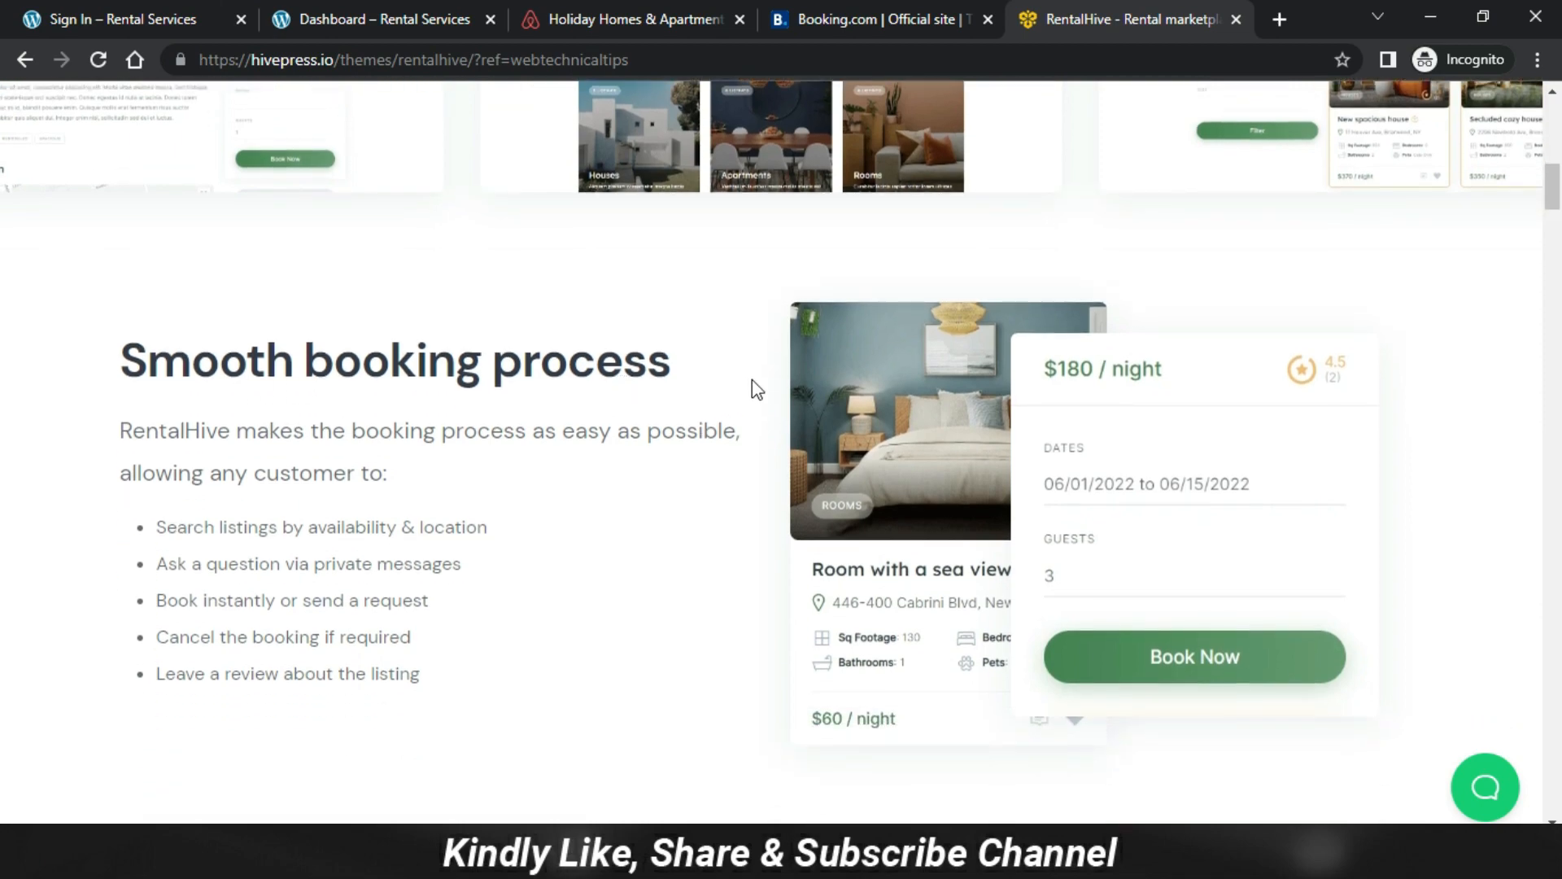
{"action": "scroll", "coordinate": [752, 379], "scroll_direction": "down", "scroll_amount": 5}
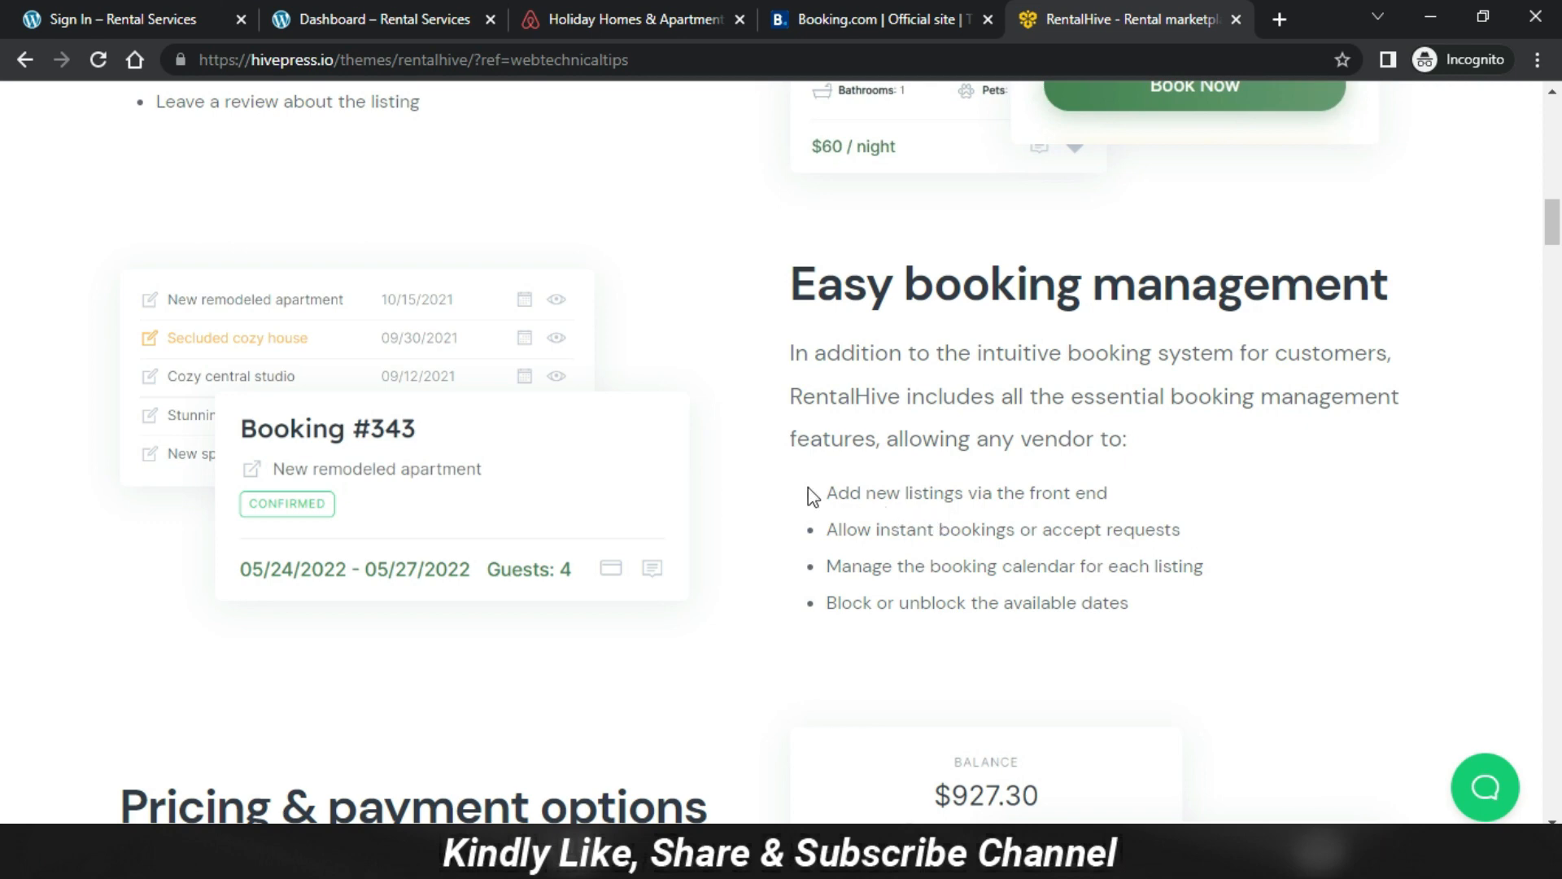
{"action": "scroll", "coordinate": [813, 496], "scroll_direction": "down", "scroll_amount": 4}
{"action": "scroll", "coordinate": [812, 495], "scroll_direction": "down", "scroll_amount": 1}
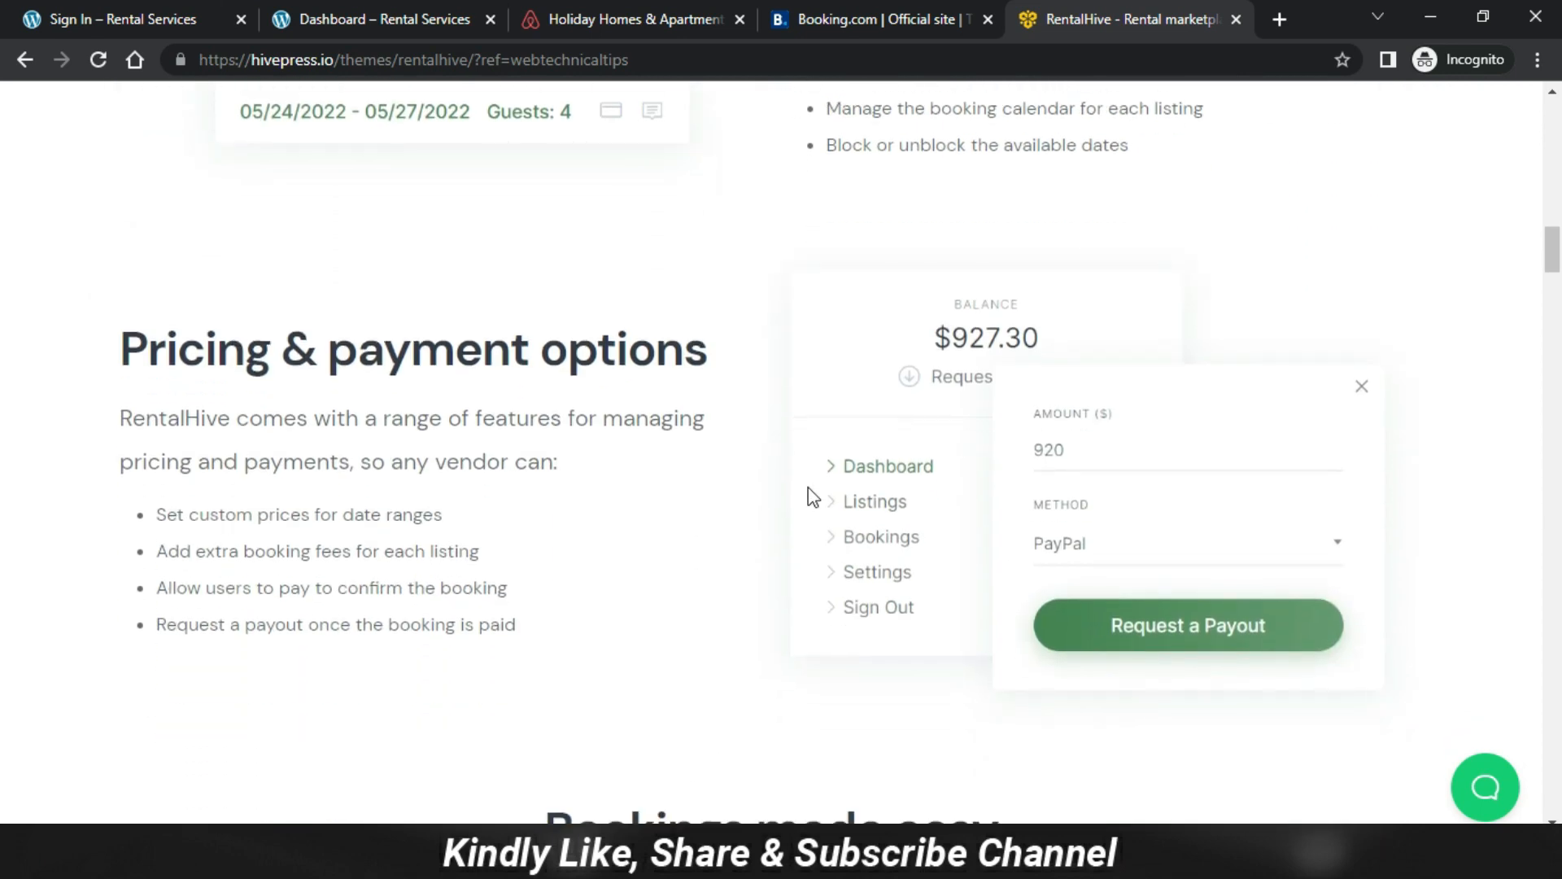
Read through the Bookings made easy features, highlighting the Email Notifications and WooCommerce Integration headings.
{"action": "scroll", "coordinate": [812, 496], "scroll_direction": "down", "scroll_amount": 5}
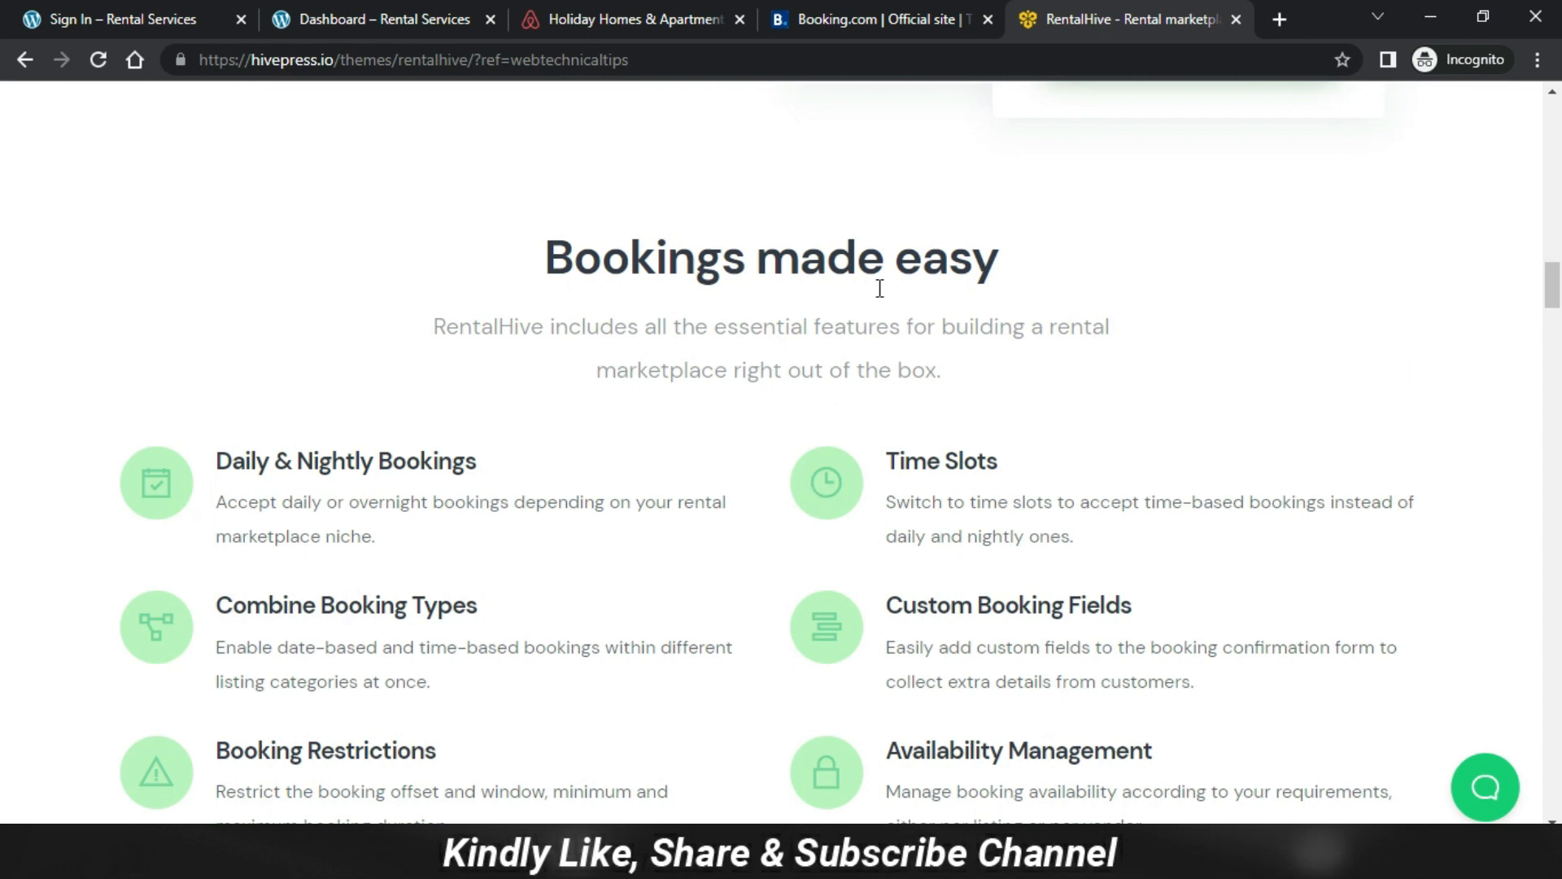
{"action": "scroll", "coordinate": [553, 324], "scroll_direction": "down", "scroll_amount": 1}
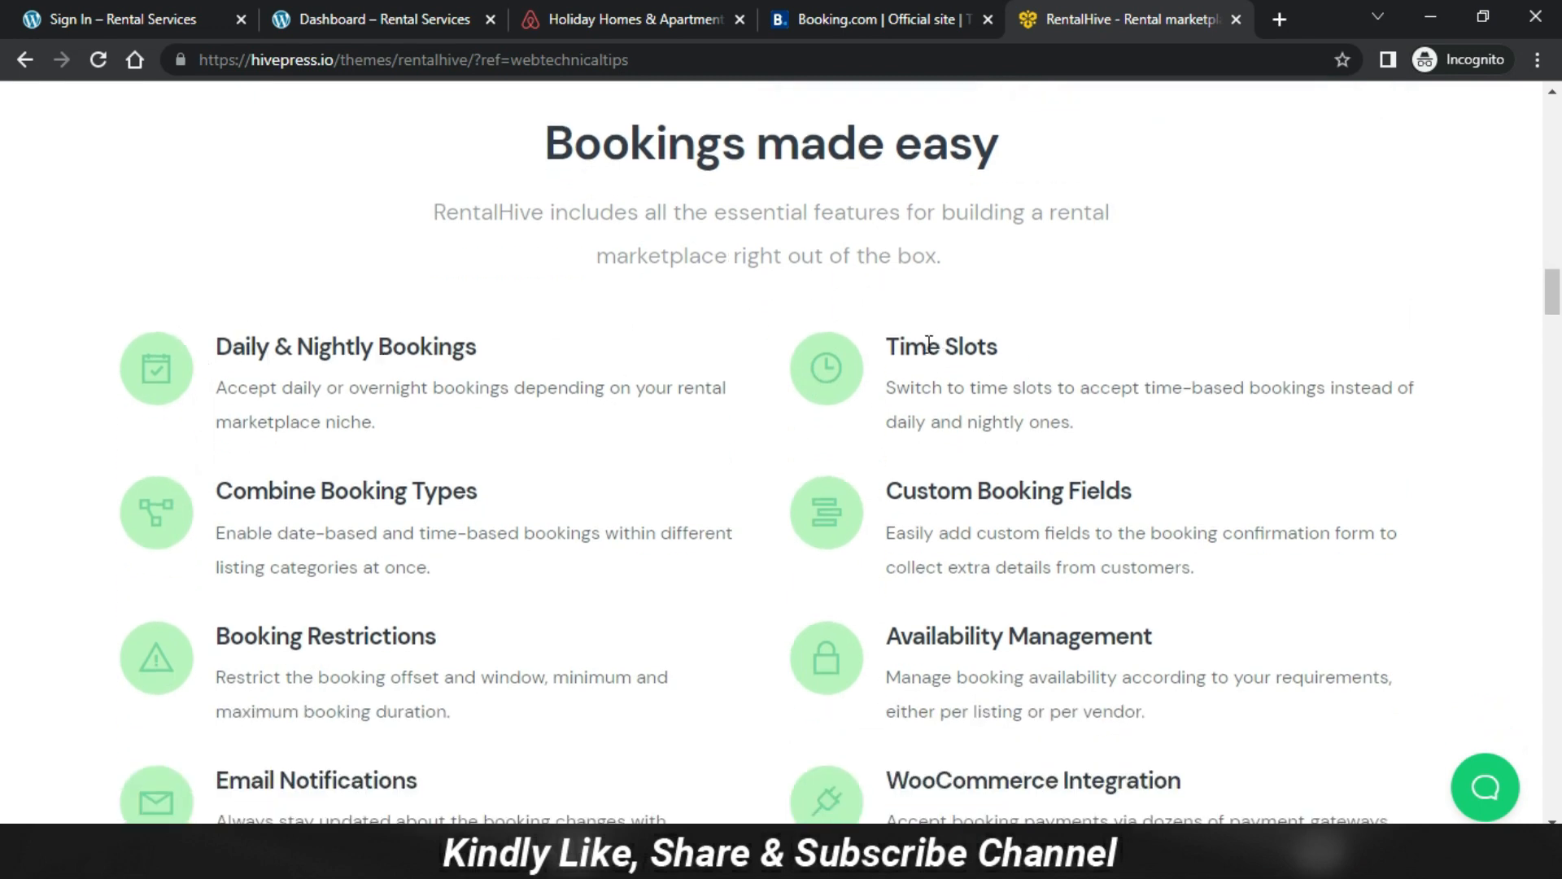
{"action": "scroll", "coordinate": [579, 459], "scroll_direction": "down", "scroll_amount": 1}
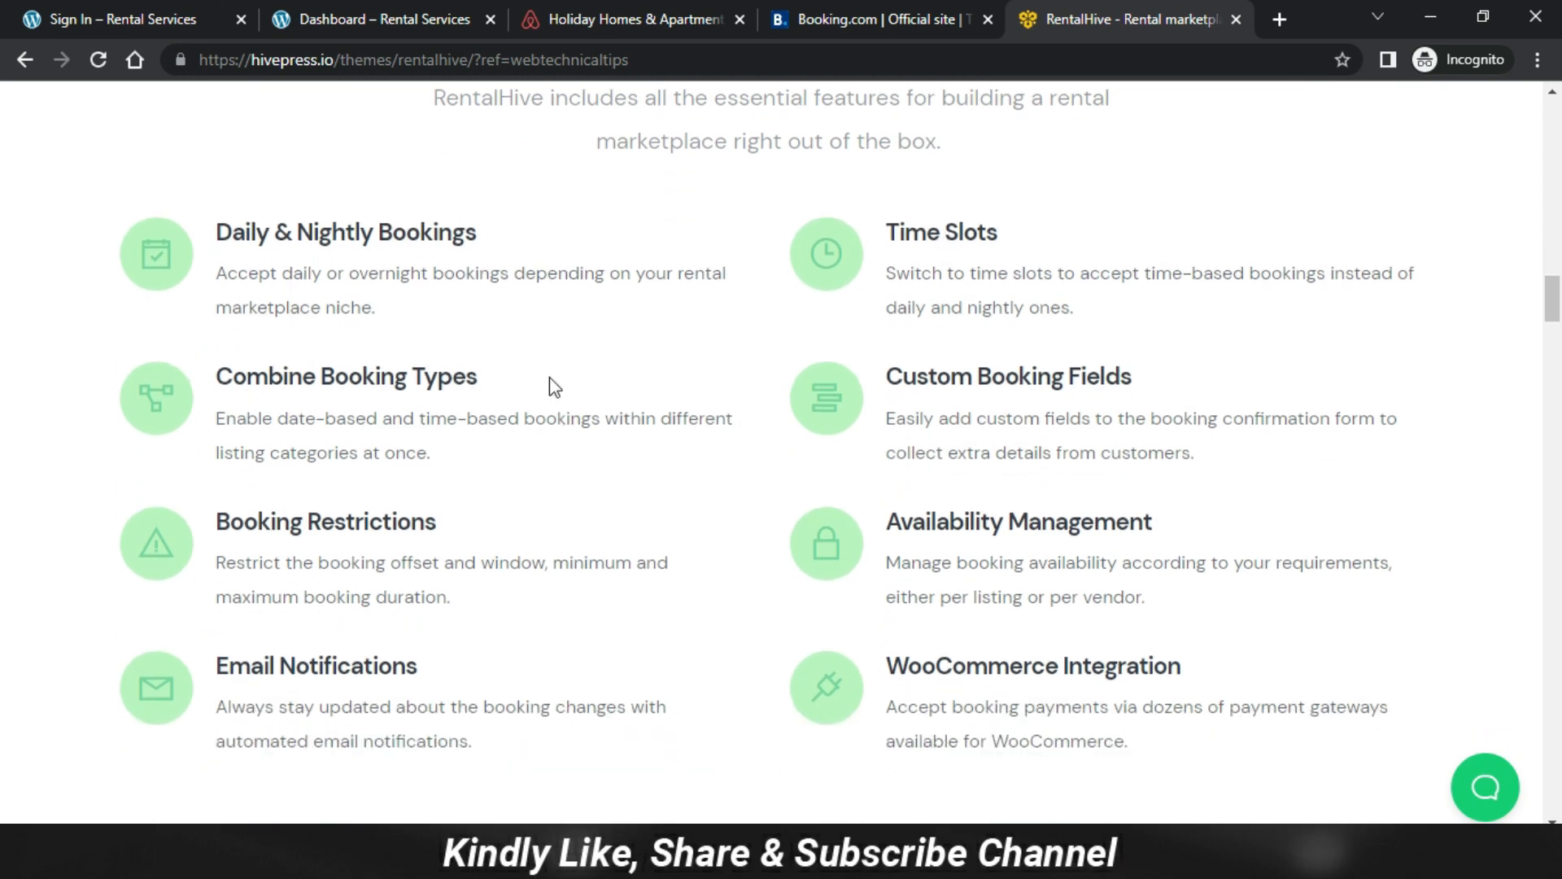
{"action": "scroll", "coordinate": [399, 541], "scroll_direction": "down", "scroll_amount": 1}
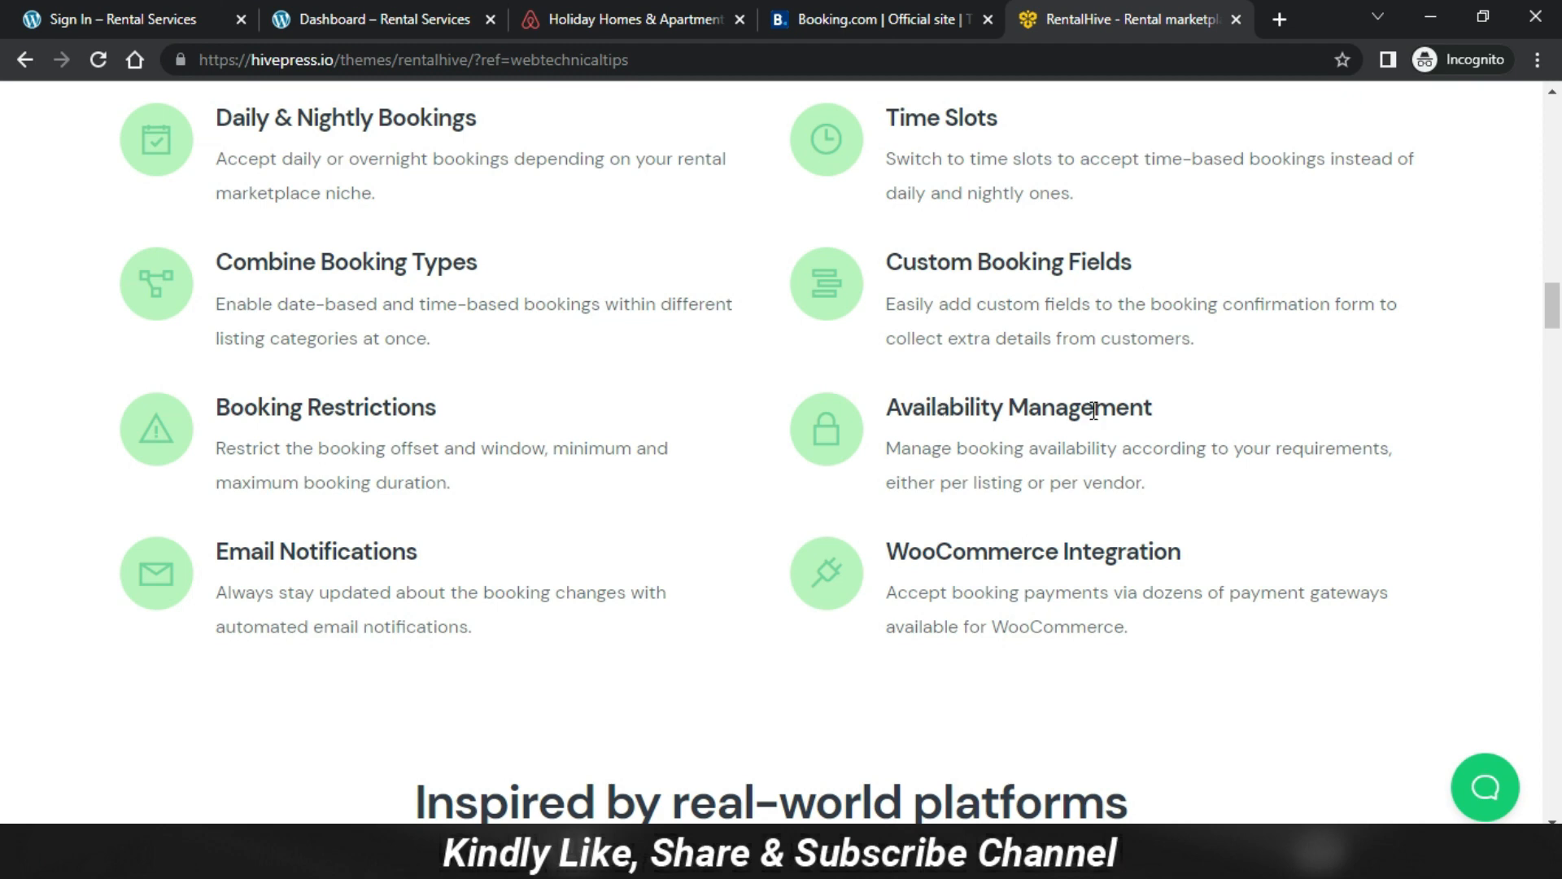
{"action": "left_click_drag", "start_coordinate": [252, 555], "coordinate": [404, 547]}
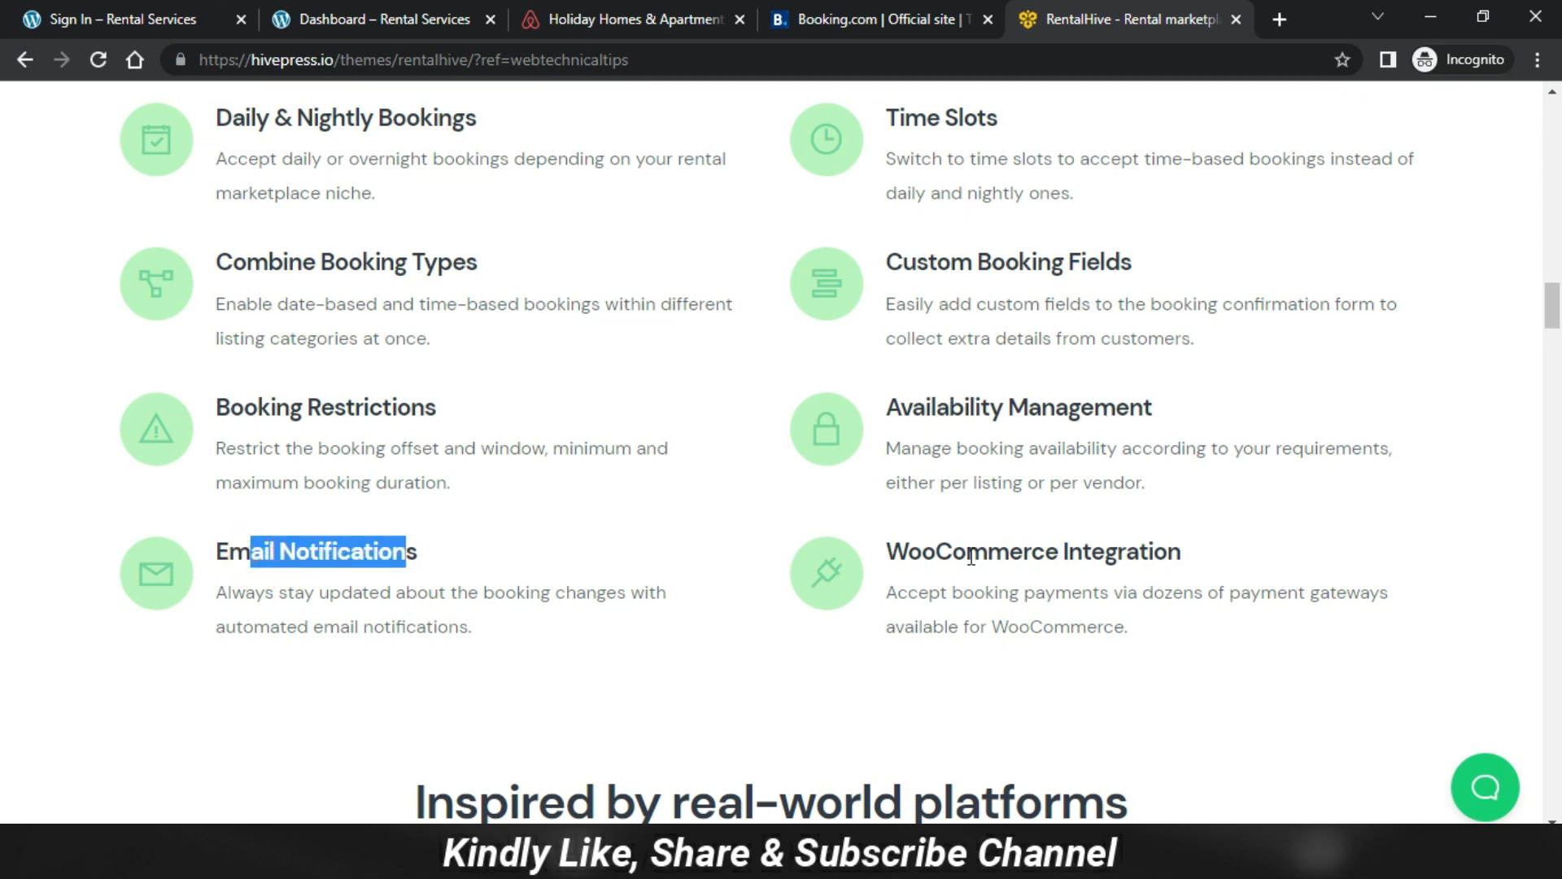
{"action": "left_click_drag", "start_coordinate": [967, 553], "coordinate": [1169, 553]}
Review the real-world platforms, Easy monetization and Top-notch support sections, highlighting the vendor listing charge and the featured listing fee.
{"action": "scroll", "coordinate": [873, 518], "scroll_direction": "down", "scroll_amount": 1}
{"action": "scroll", "coordinate": [743, 443], "scroll_direction": "down", "scroll_amount": 5}
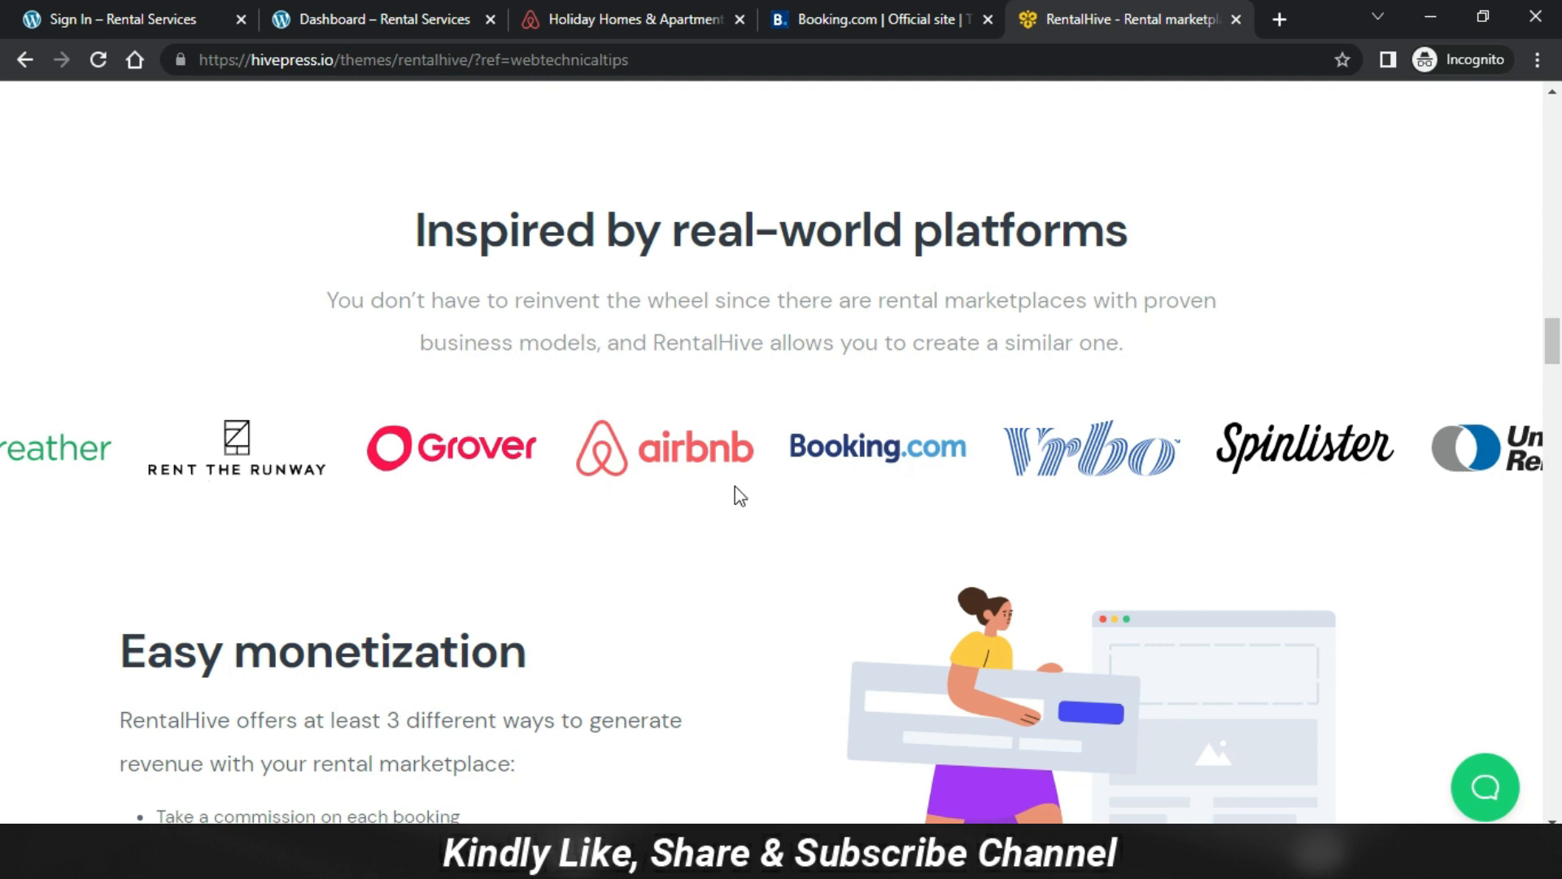
{"action": "scroll", "coordinate": [735, 488], "scroll_direction": "down", "scroll_amount": 4}
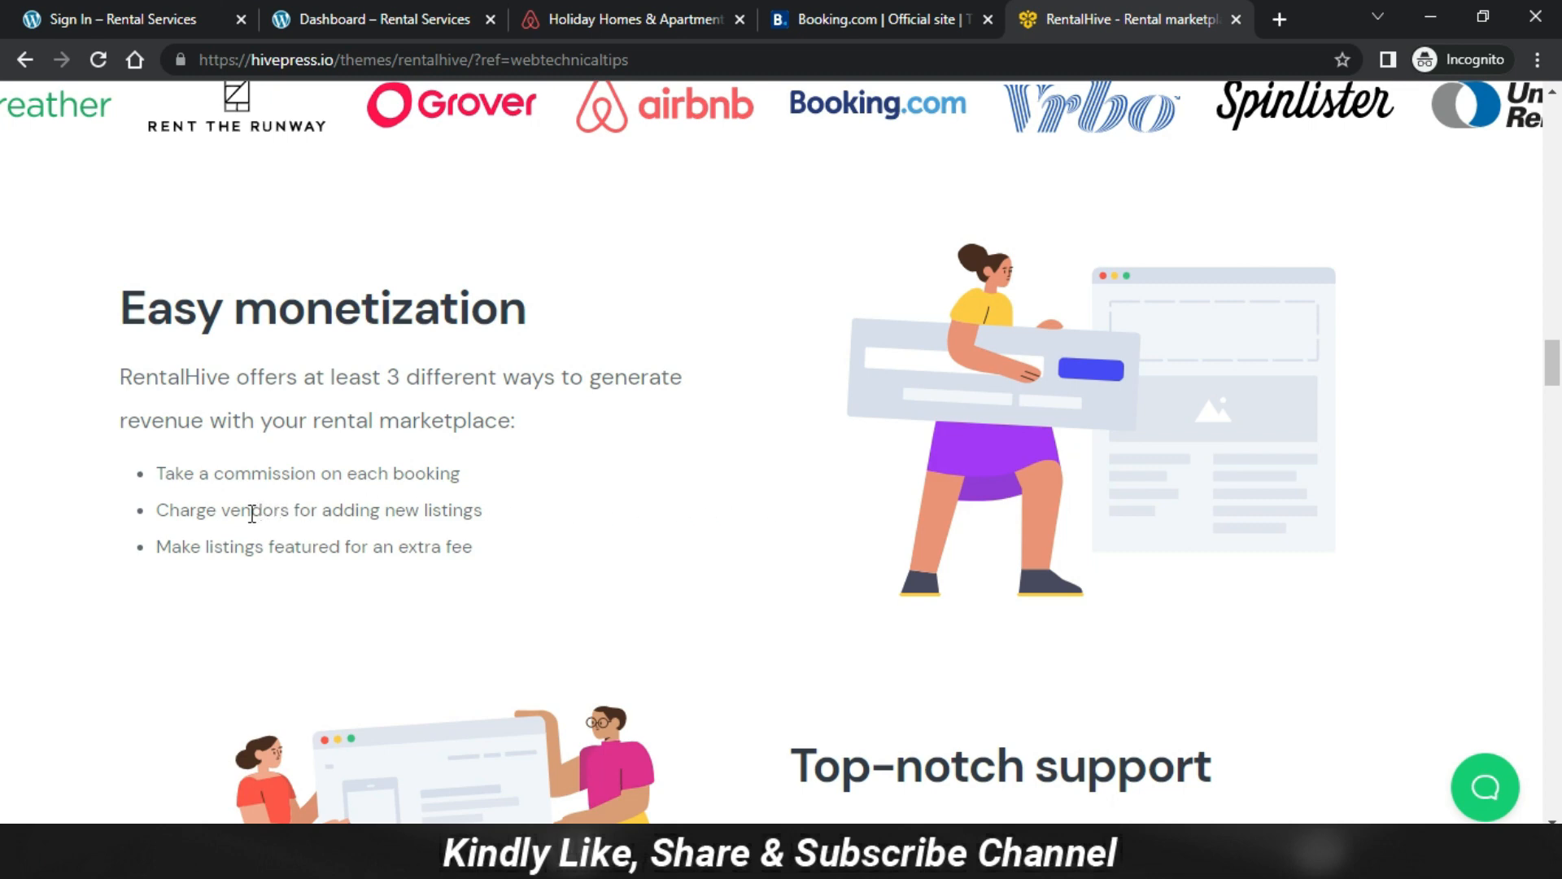
{"action": "left_click_drag", "start_coordinate": [222, 515], "coordinate": [476, 506]}
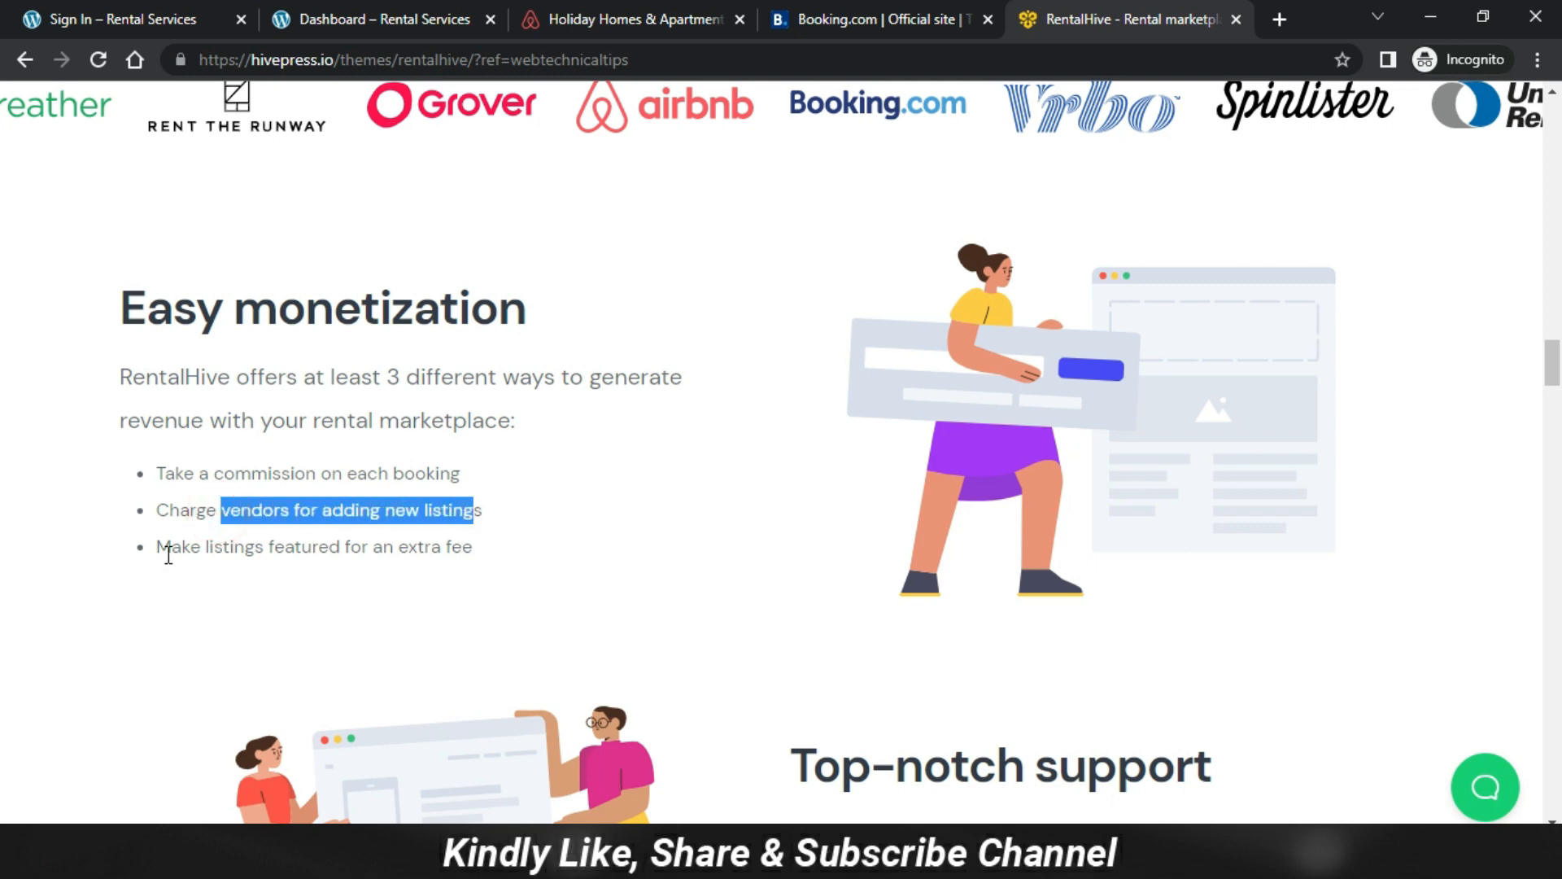
{"action": "left_click_drag", "start_coordinate": [182, 547], "coordinate": [475, 547]}
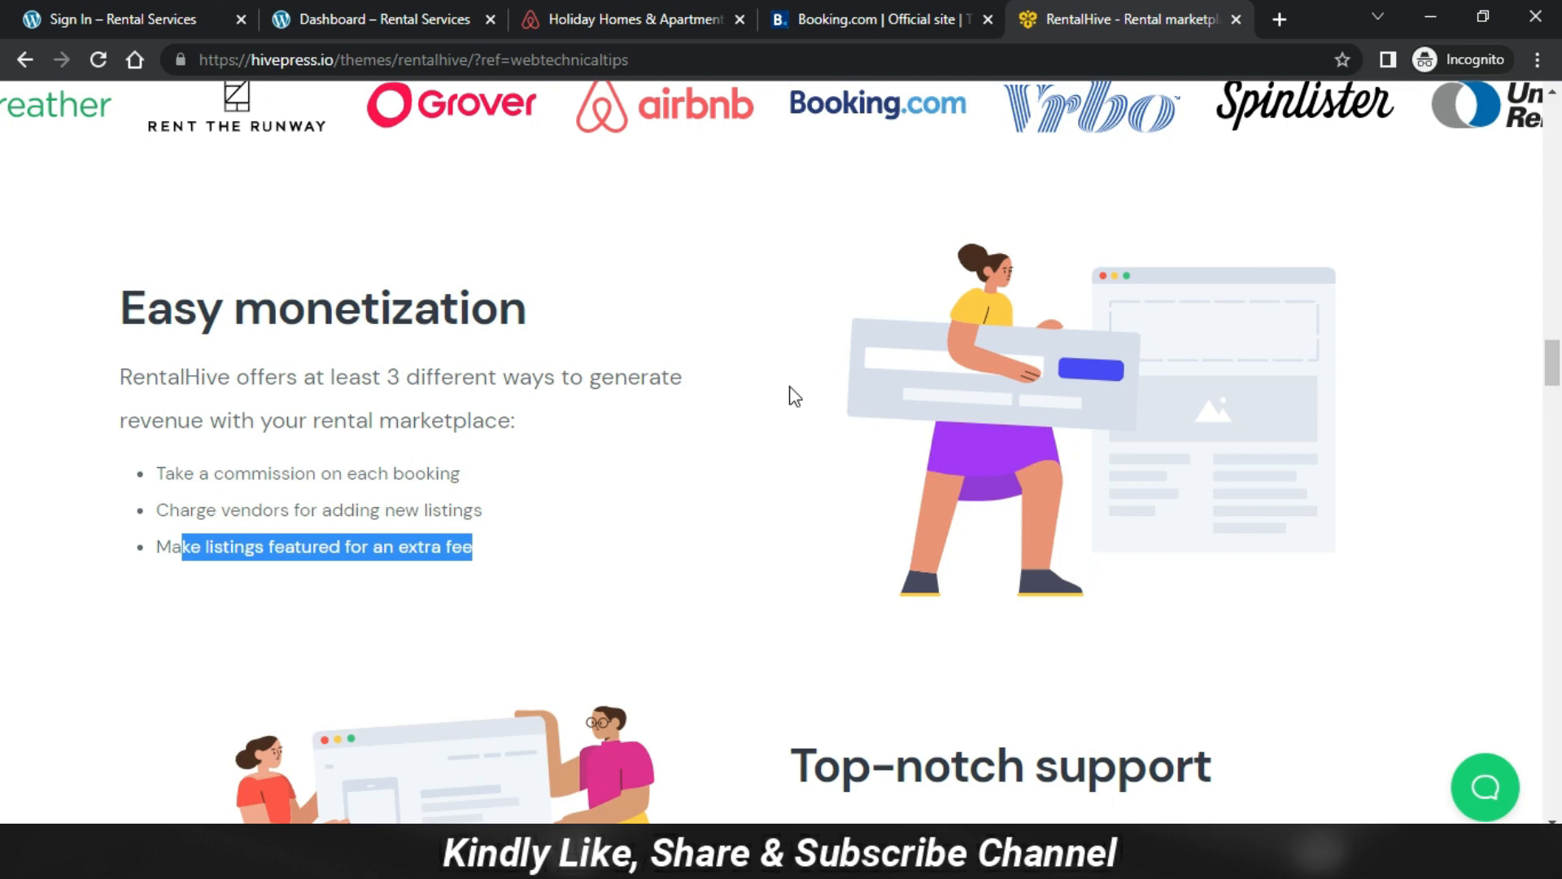
{"action": "scroll", "coordinate": [795, 396], "scroll_direction": "down", "scroll_amount": 5}
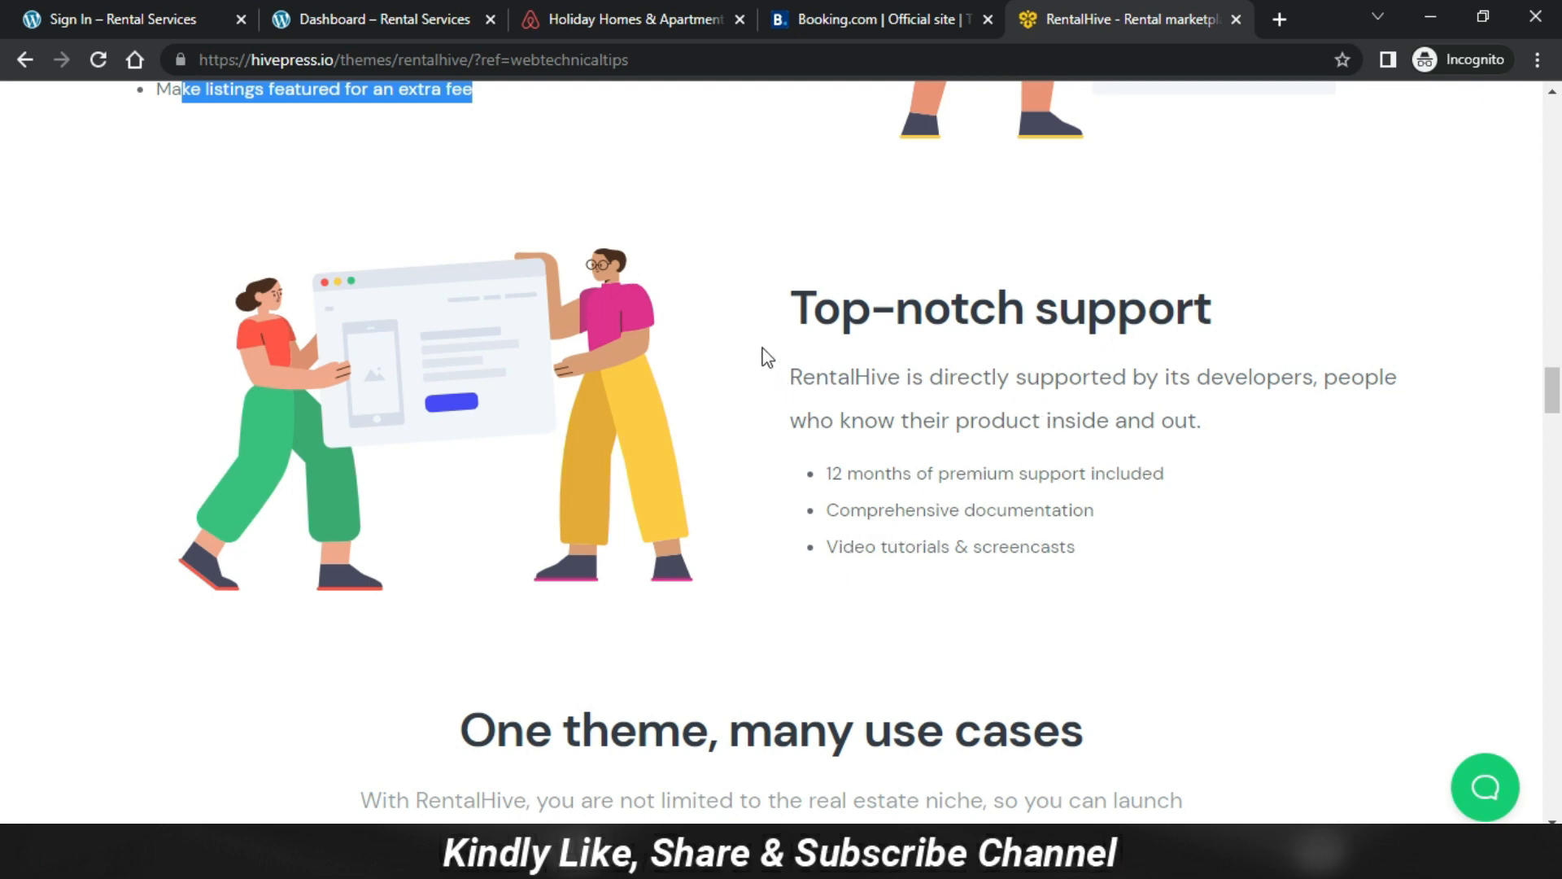
Look over the theme's use case examples and the customization features under Ready, set, customize.
{"action": "scroll", "coordinate": [761, 353], "scroll_direction": "down", "scroll_amount": 5}
{"action": "scroll", "coordinate": [767, 351], "scroll_direction": "down", "scroll_amount": 2}
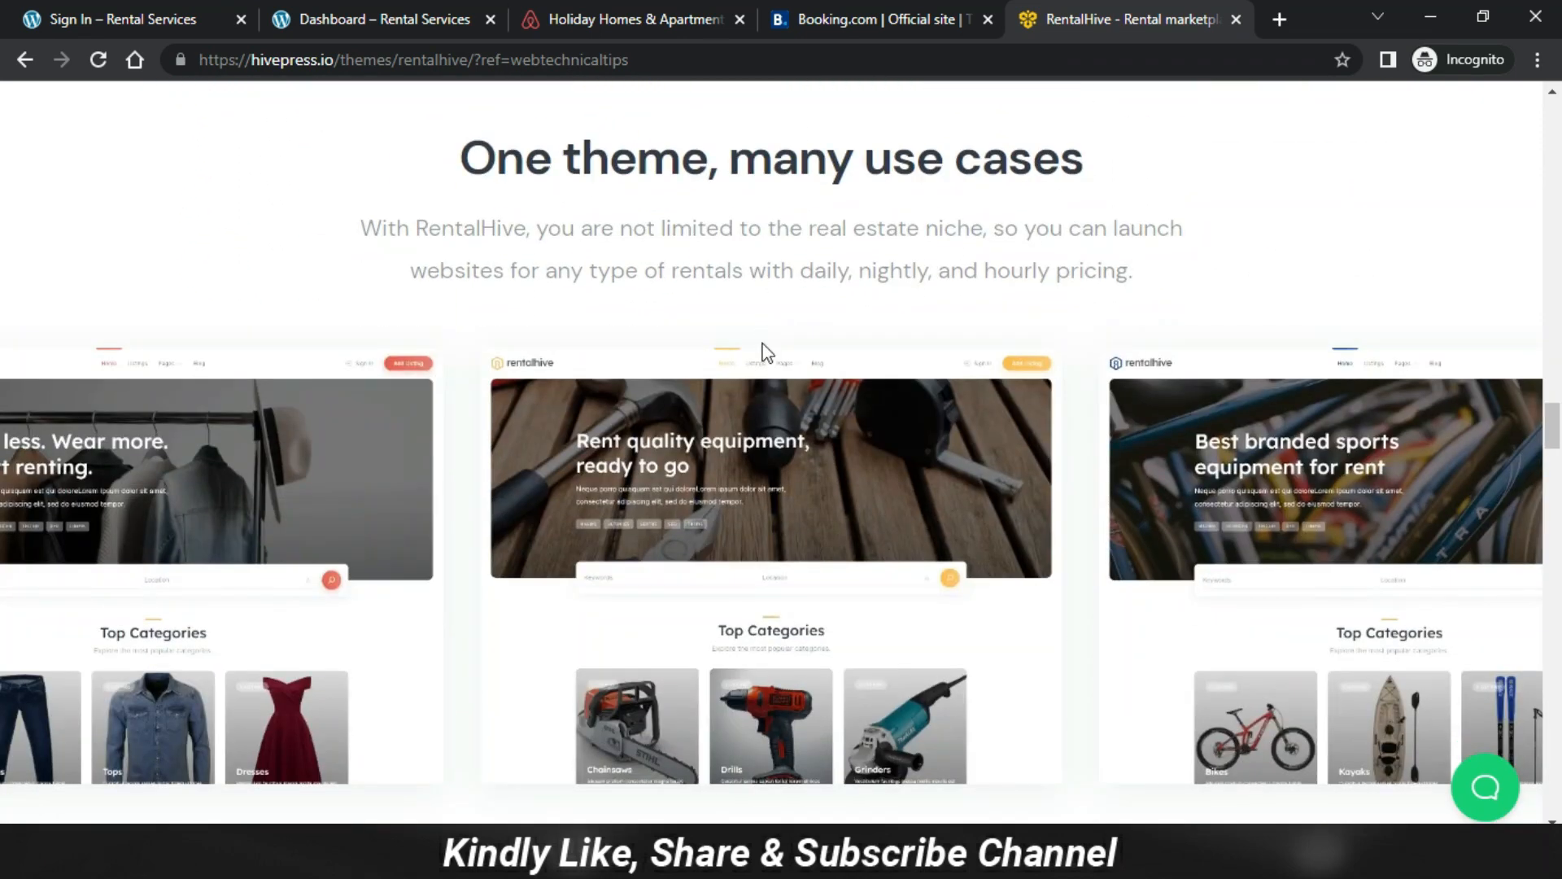
{"action": "scroll", "coordinate": [762, 348], "scroll_direction": "down", "scroll_amount": 1}
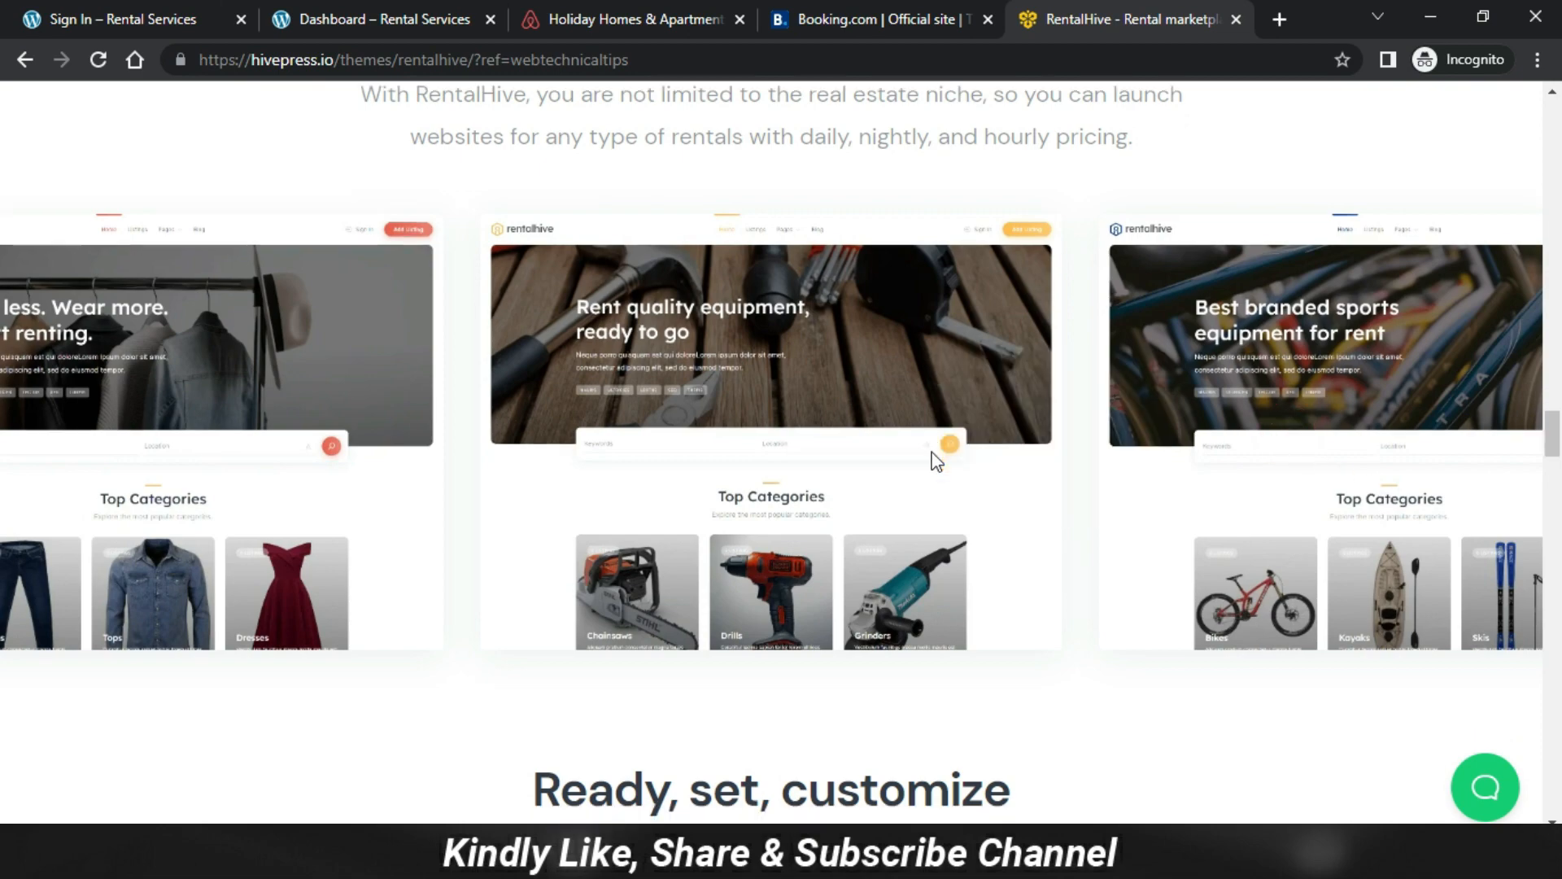
{"action": "scroll", "coordinate": [887, 440], "scroll_direction": "down", "scroll_amount": 5}
{"action": "scroll", "coordinate": [651, 415], "scroll_direction": "down", "scroll_amount": 3}
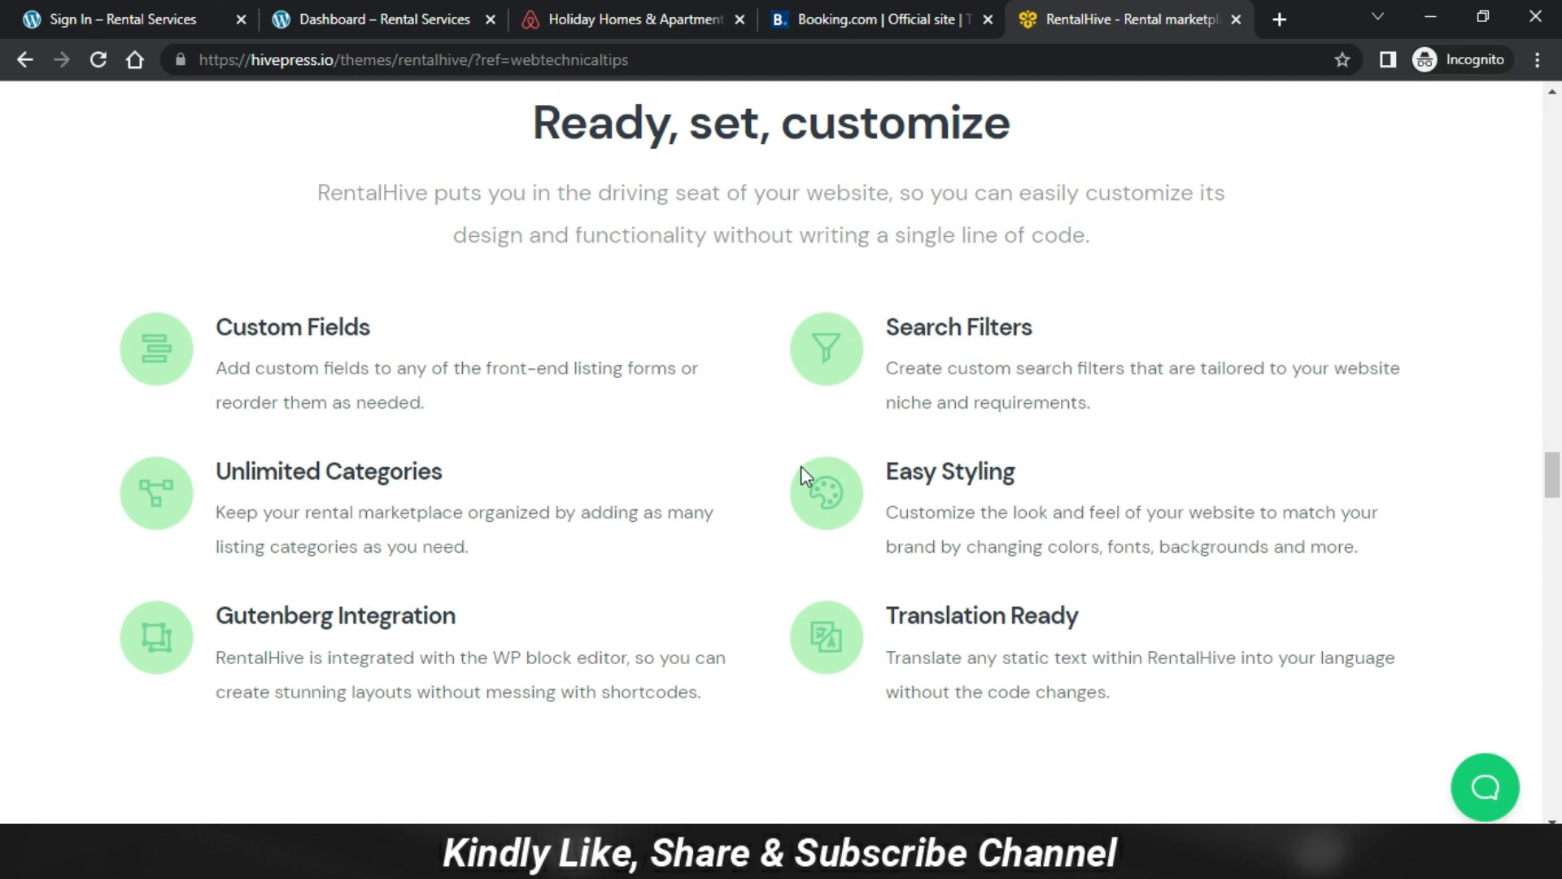
Review the Powered by HivePress, customer review and Built with developers in mind sections of the theme page.
{"action": "scroll", "coordinate": [802, 471], "scroll_direction": "down", "scroll_amount": 5}
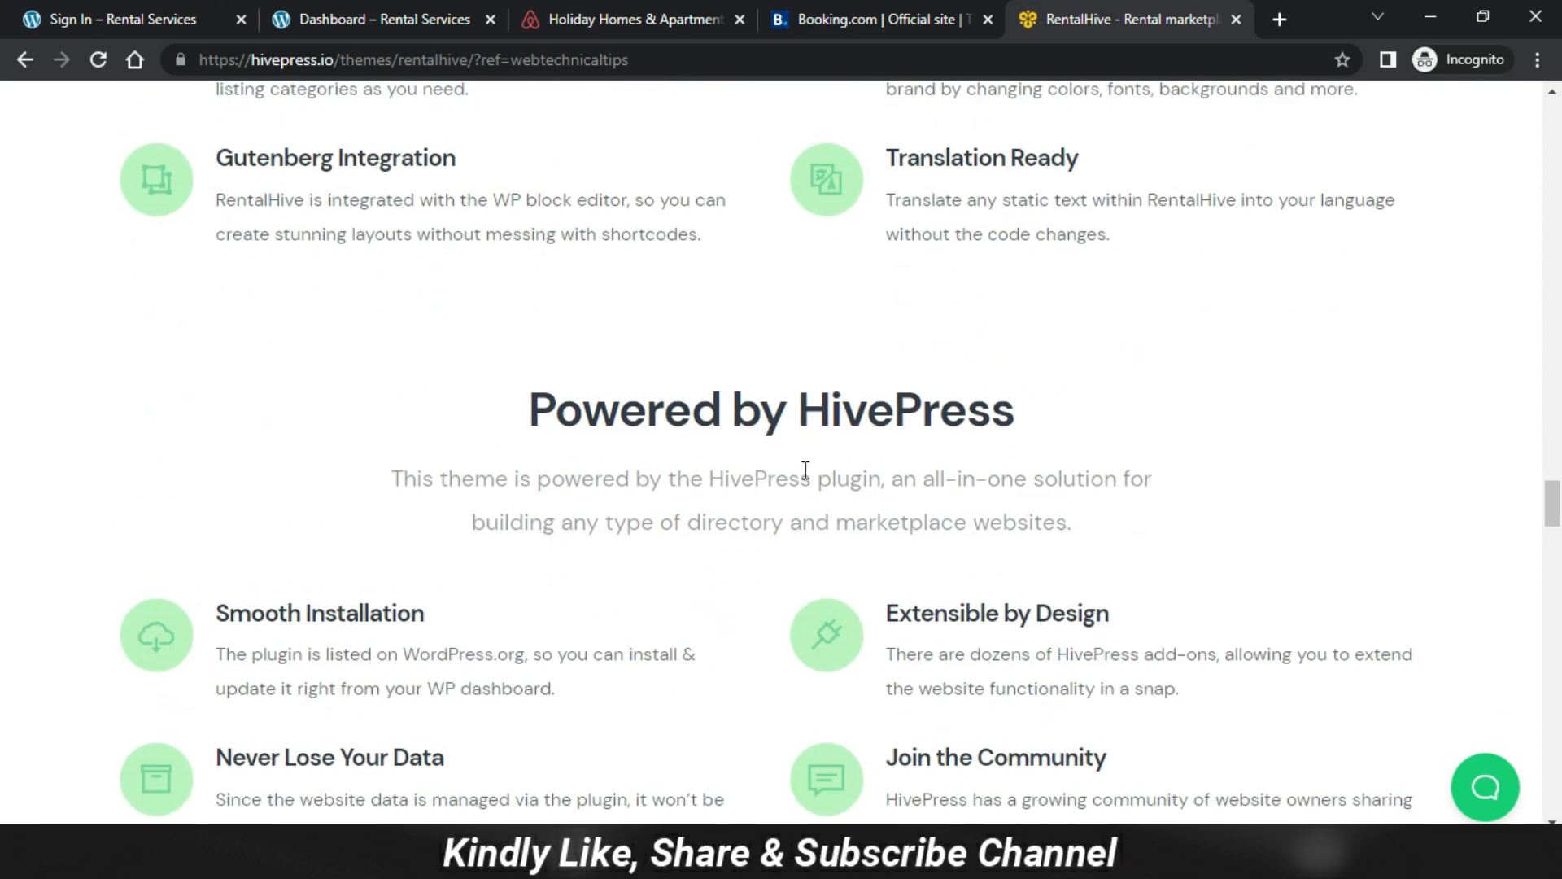
{"action": "scroll", "coordinate": [769, 484], "scroll_direction": "down", "scroll_amount": 4}
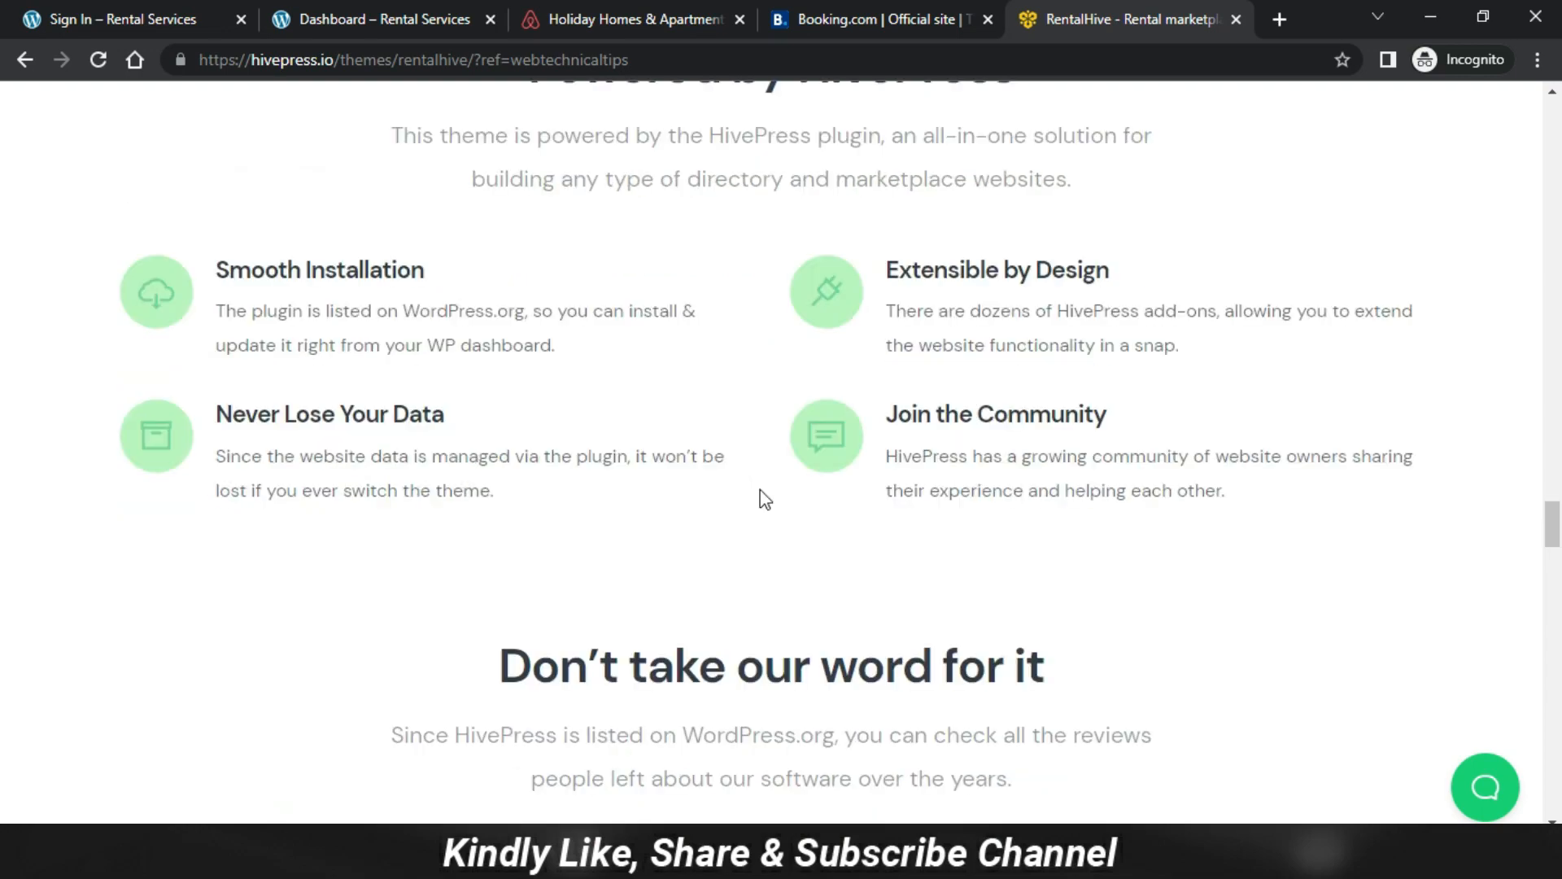
{"action": "scroll", "coordinate": [765, 499], "scroll_direction": "down", "scroll_amount": 9}
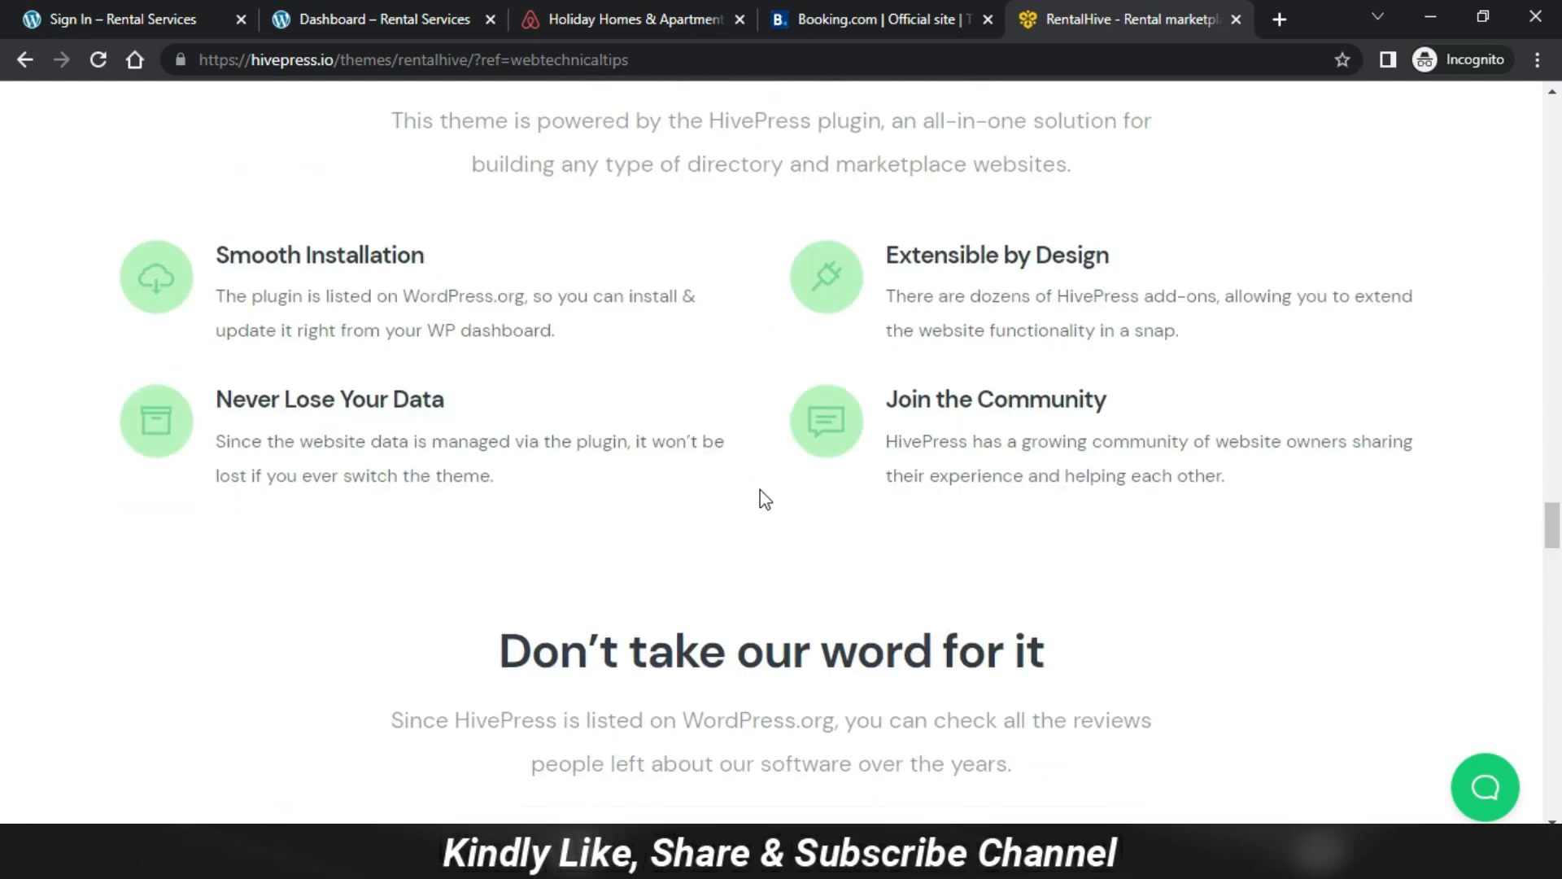
{"action": "scroll", "coordinate": [765, 499], "scroll_direction": "down", "scroll_amount": 7}
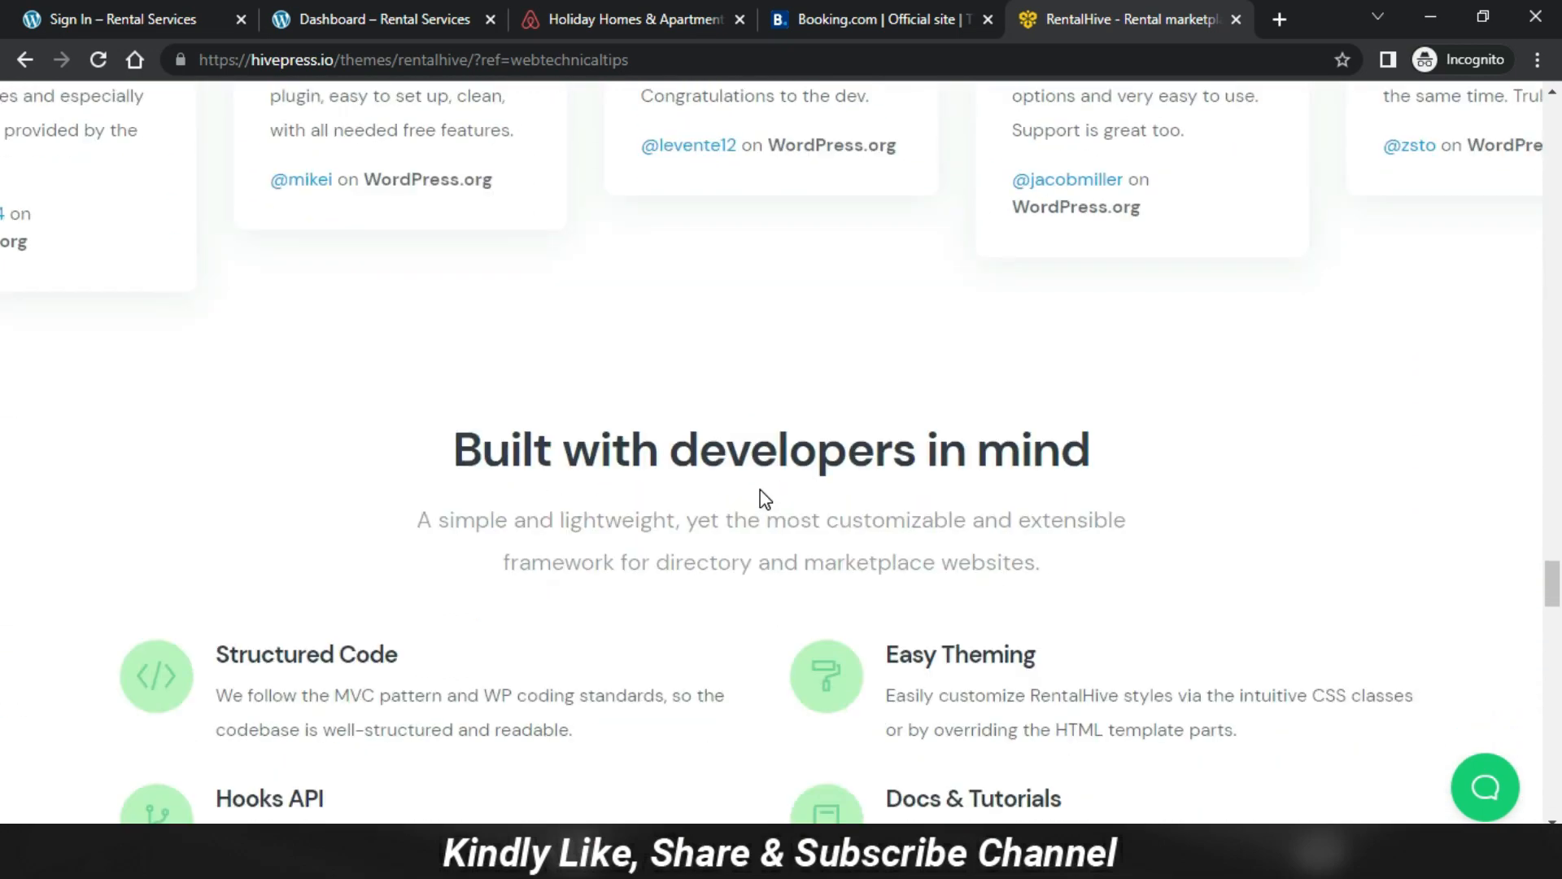
Check which extensions are included with the theme under Simple pricing, no surprises.
{"action": "scroll", "coordinate": [765, 499], "scroll_direction": "down", "scroll_amount": 3}
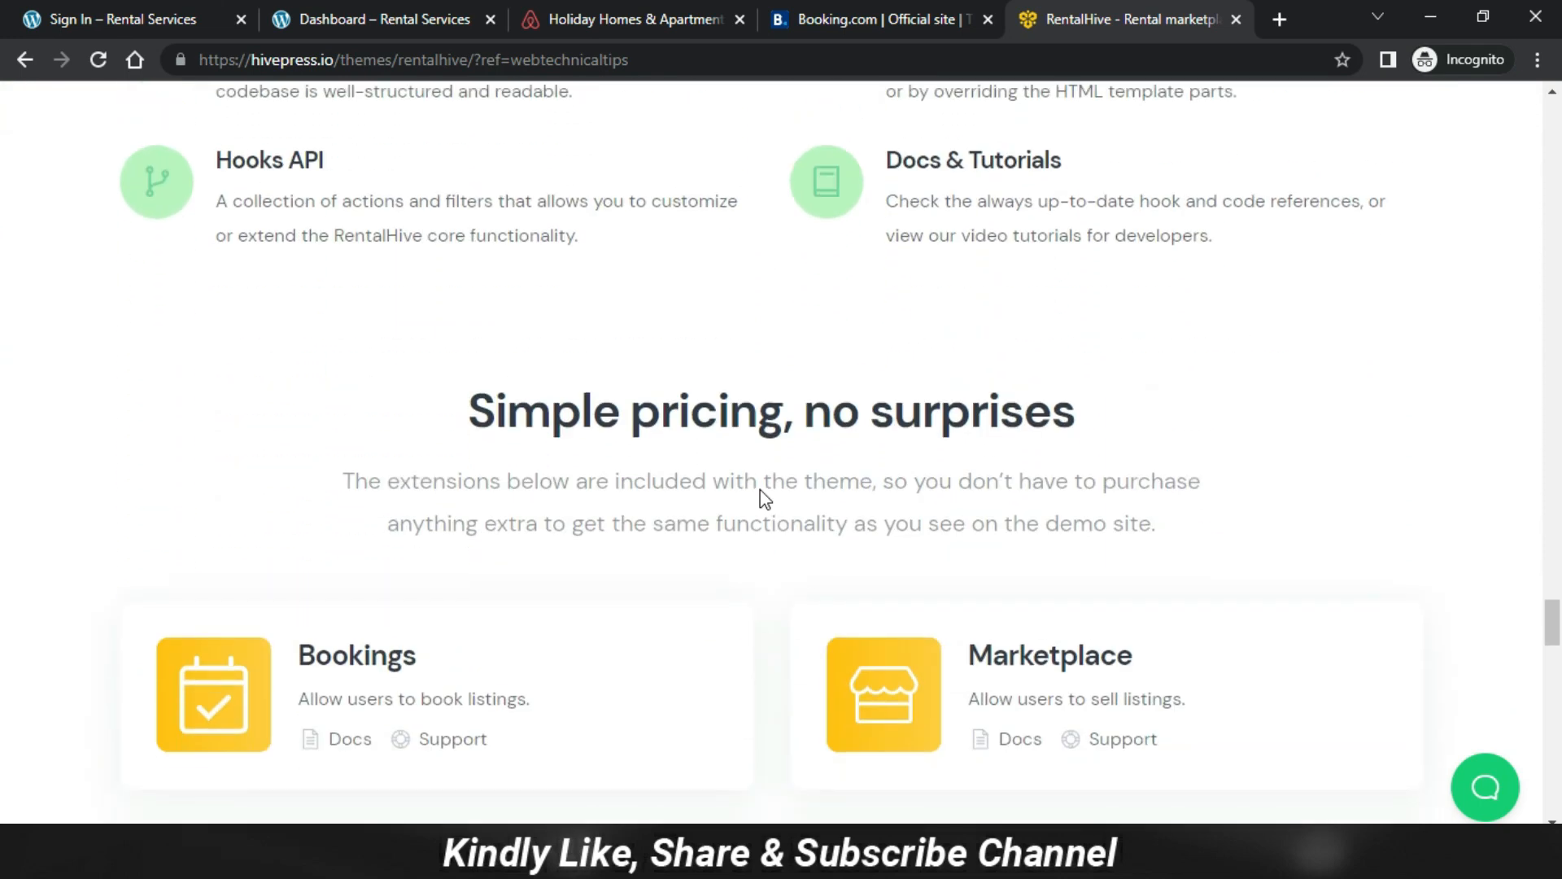
{"action": "scroll", "coordinate": [763, 489], "scroll_direction": "down", "scroll_amount": 1}
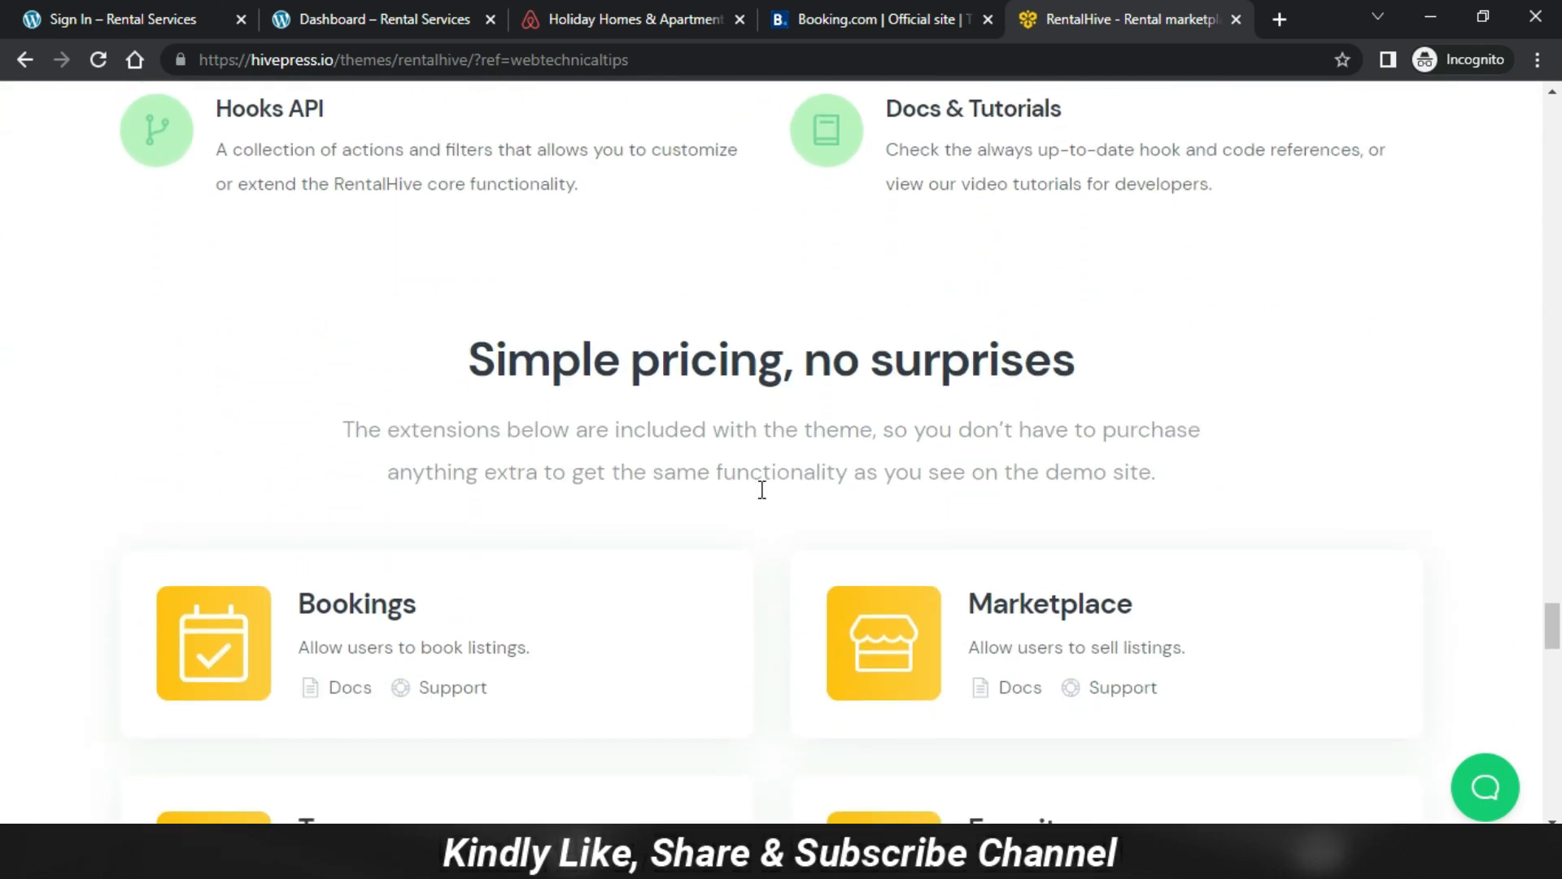
{"action": "scroll", "coordinate": [765, 498], "scroll_direction": "down", "scroll_amount": 3}
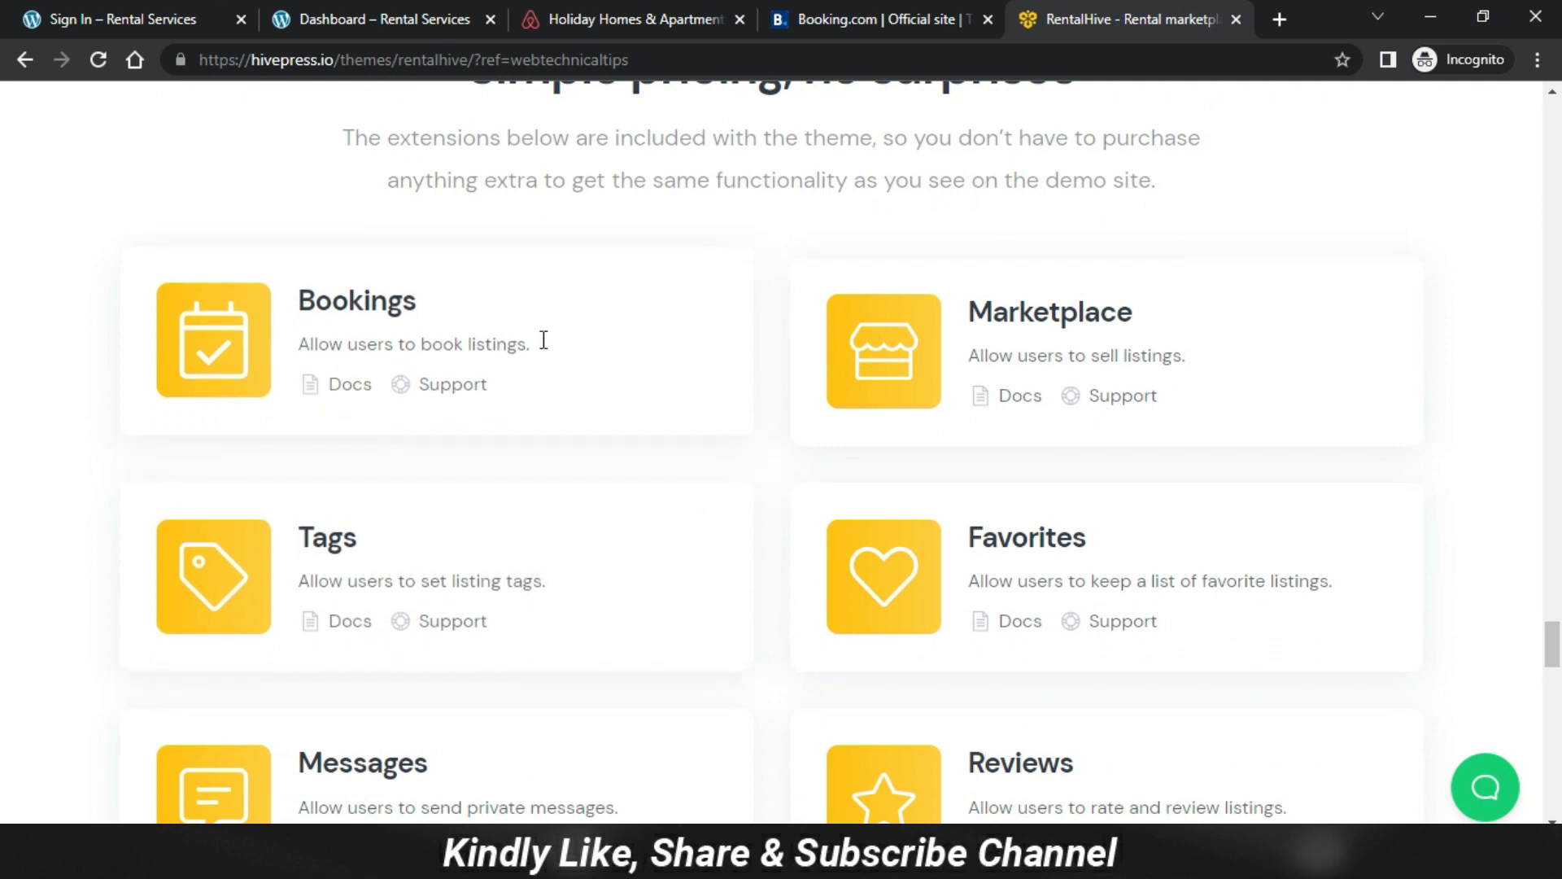
{"action": "scroll", "coordinate": [446, 574], "scroll_direction": "down", "scroll_amount": 1}
{"action": "scroll", "coordinate": [987, 418], "scroll_direction": "down", "scroll_amount": 4}
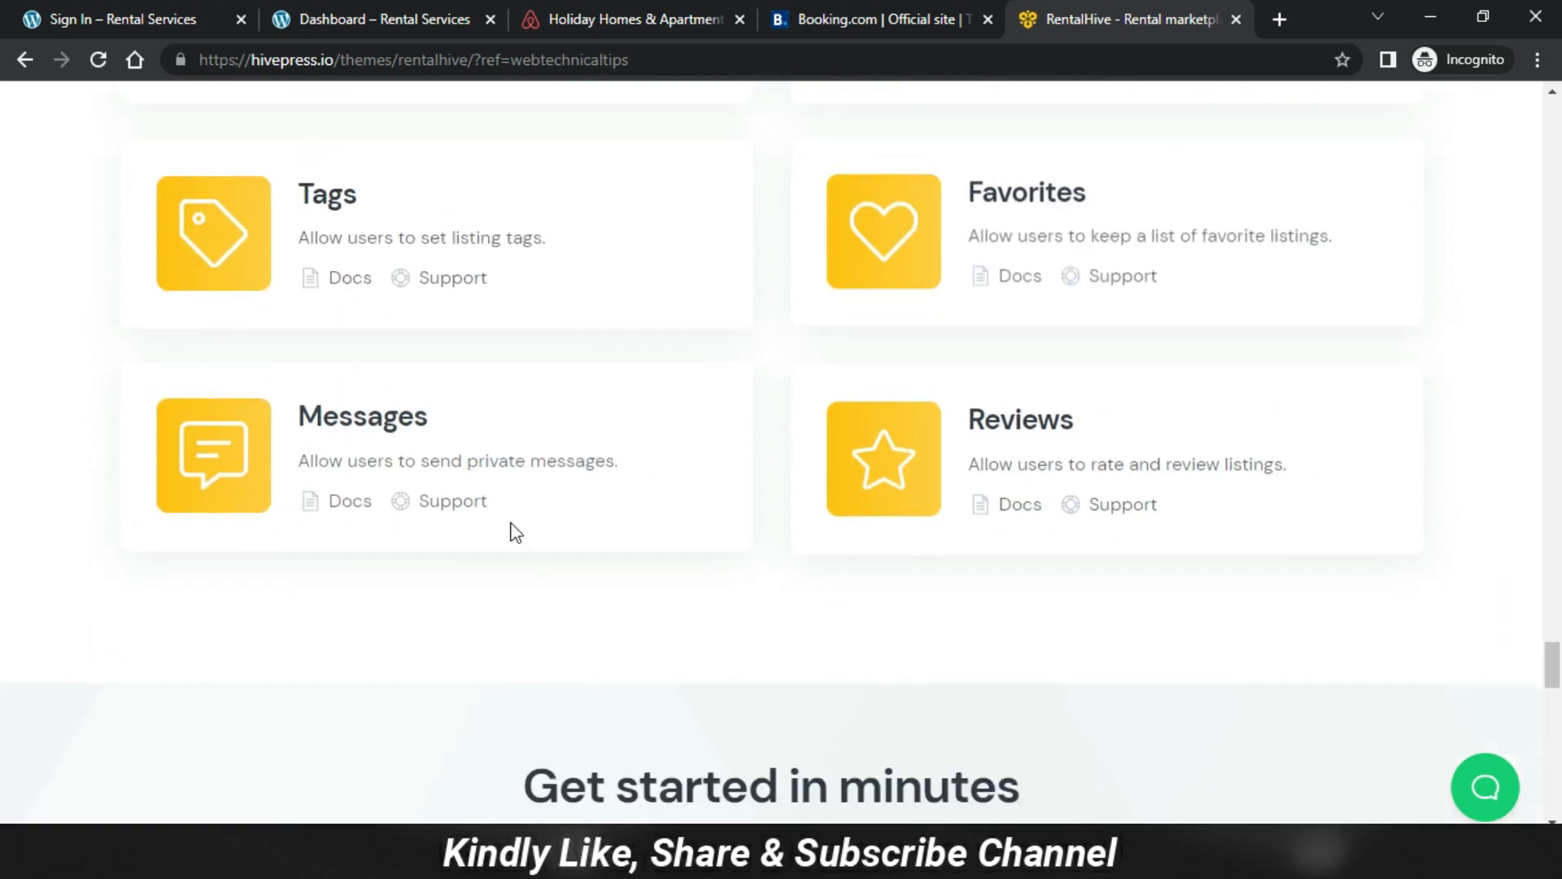
Examine the RentalHive purchase offer, highlighting the license, automatic updates, premium support and money-back guarantee terms.
{"action": "scroll", "coordinate": [1027, 476], "scroll_direction": "down", "scroll_amount": 4}
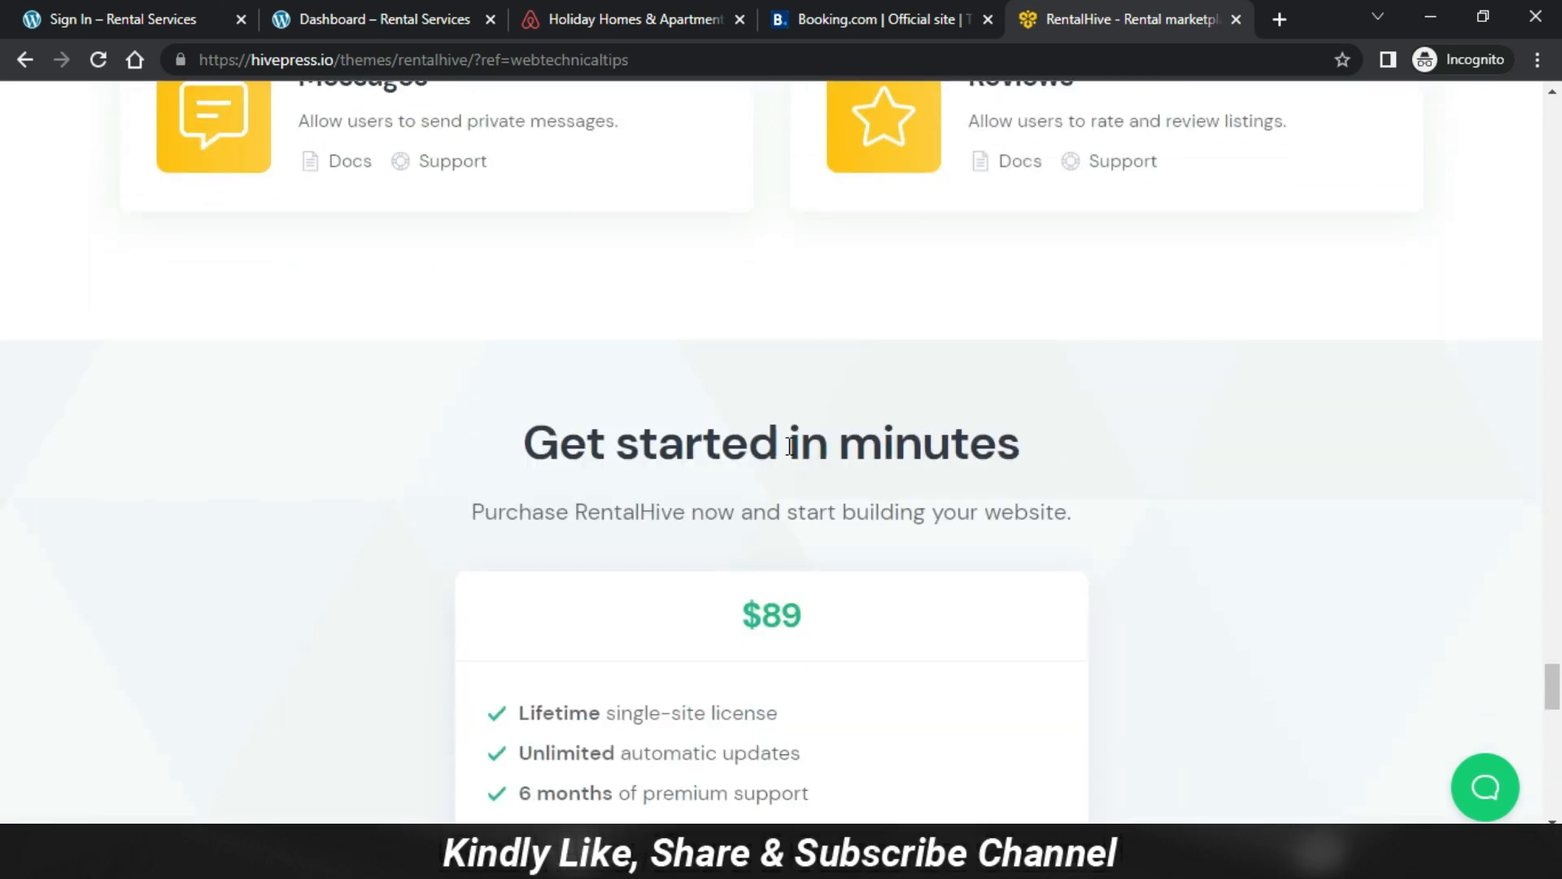
{"action": "scroll", "coordinate": [791, 446], "scroll_direction": "down", "scroll_amount": 4}
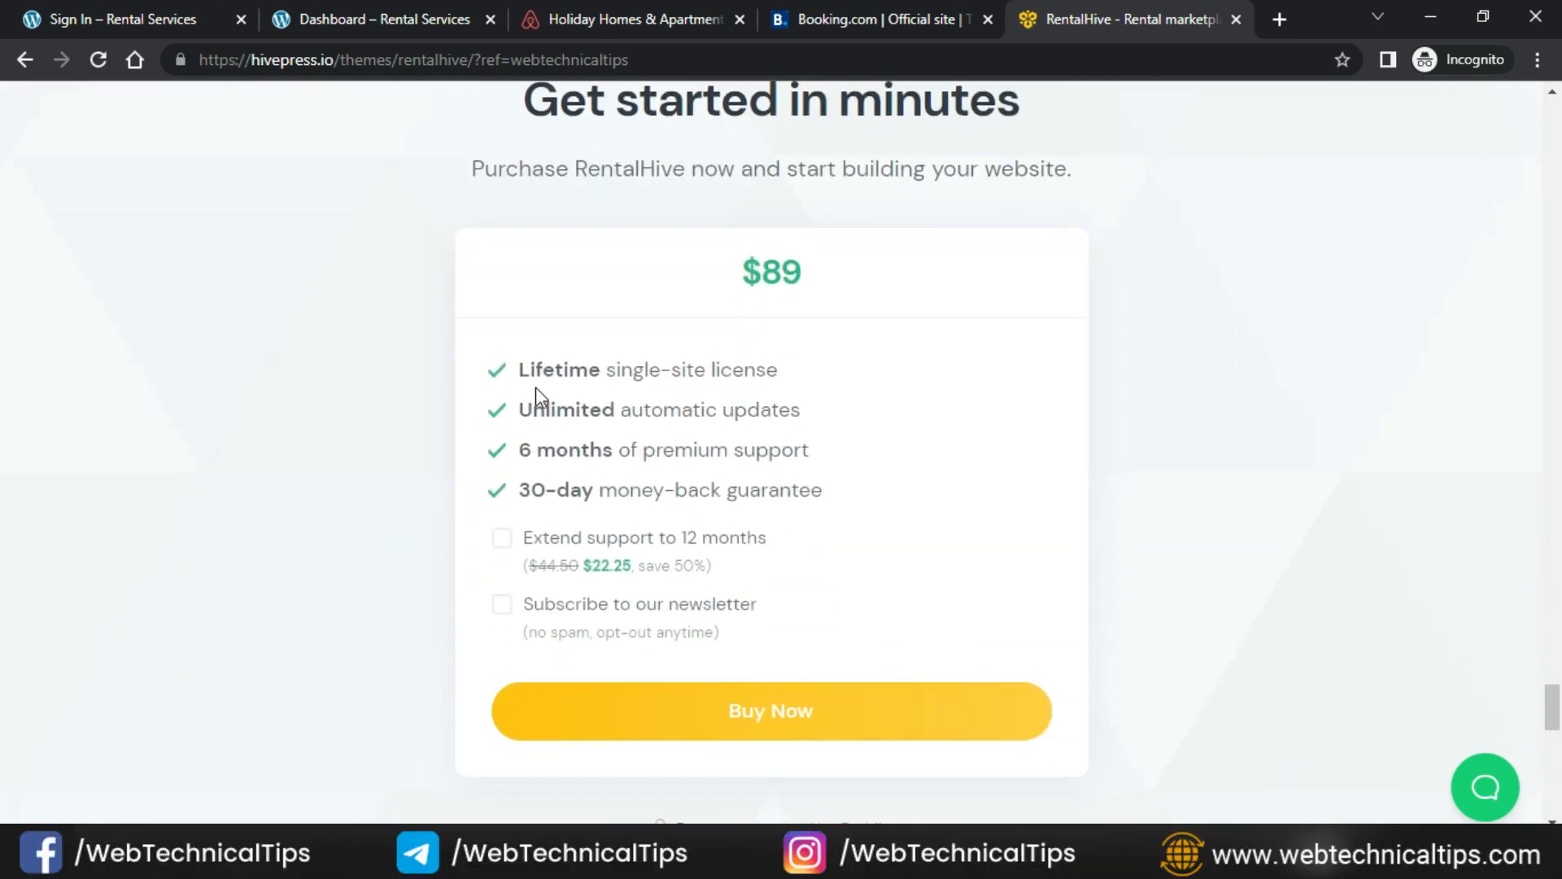
{"action": "left_click_drag", "start_coordinate": [534, 366], "coordinate": [779, 364]}
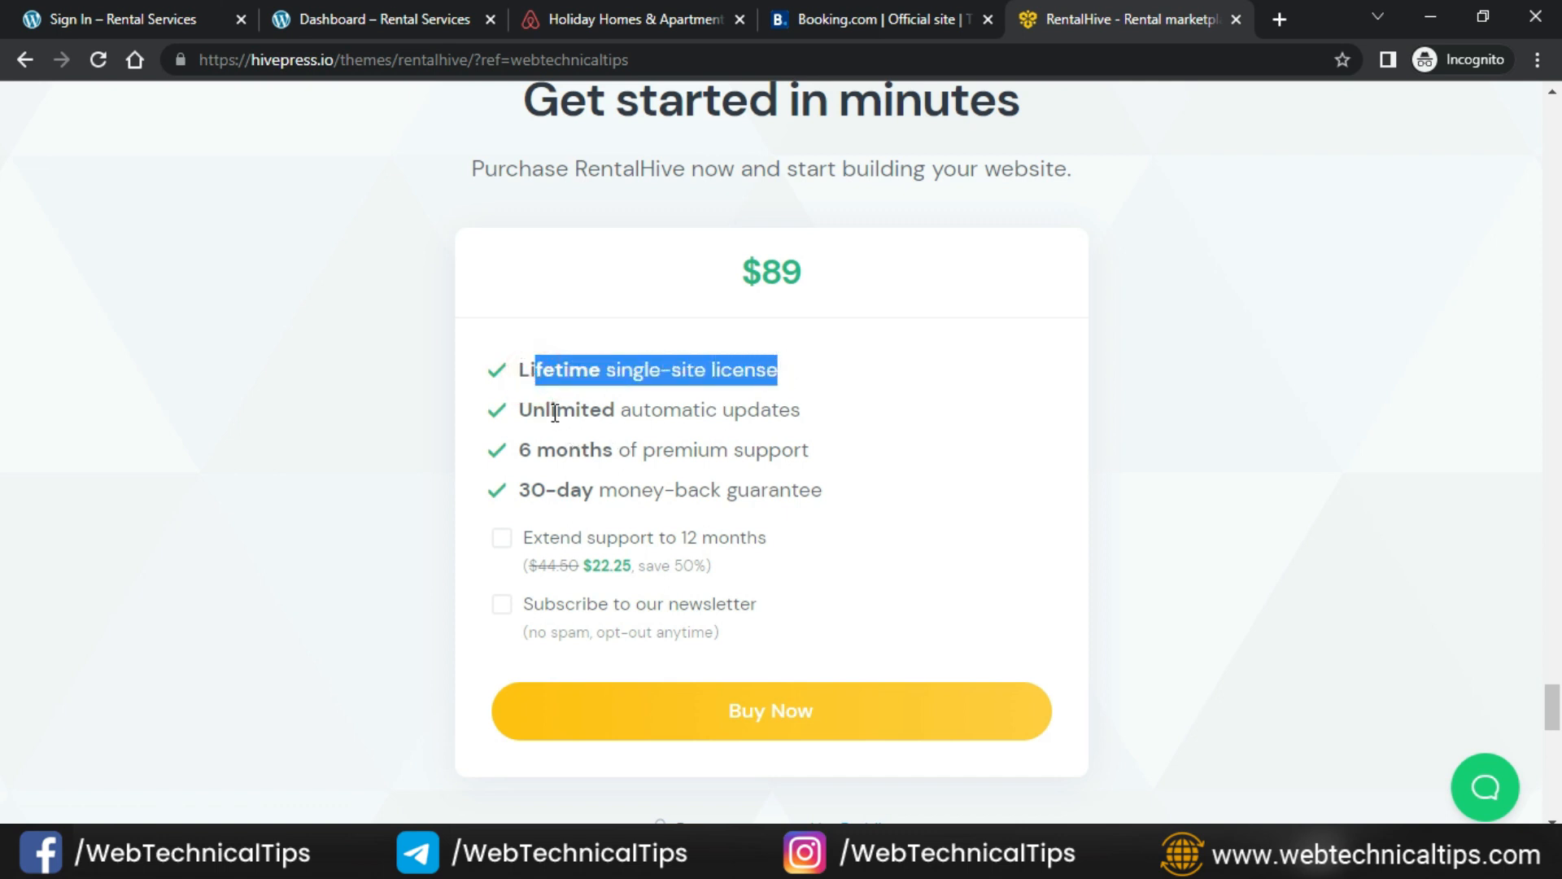
{"action": "left_click_drag", "start_coordinate": [552, 411], "coordinate": [779, 410]}
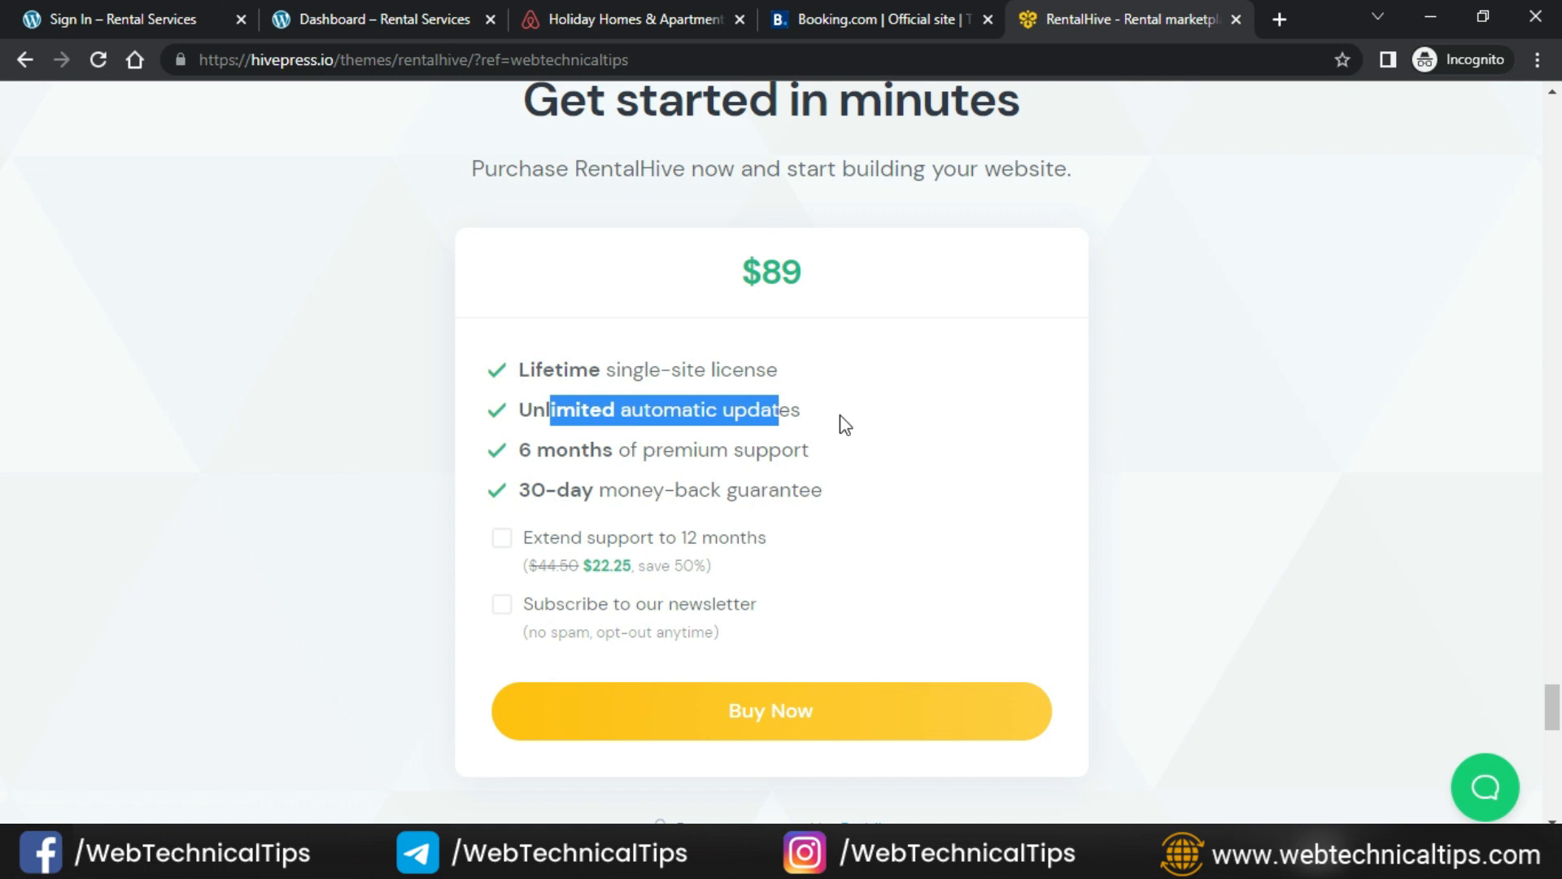
{"action": "left_click_drag", "start_coordinate": [537, 450], "coordinate": [782, 450]}
{"action": "left_click_drag", "start_coordinate": [531, 490], "coordinate": [812, 491]}
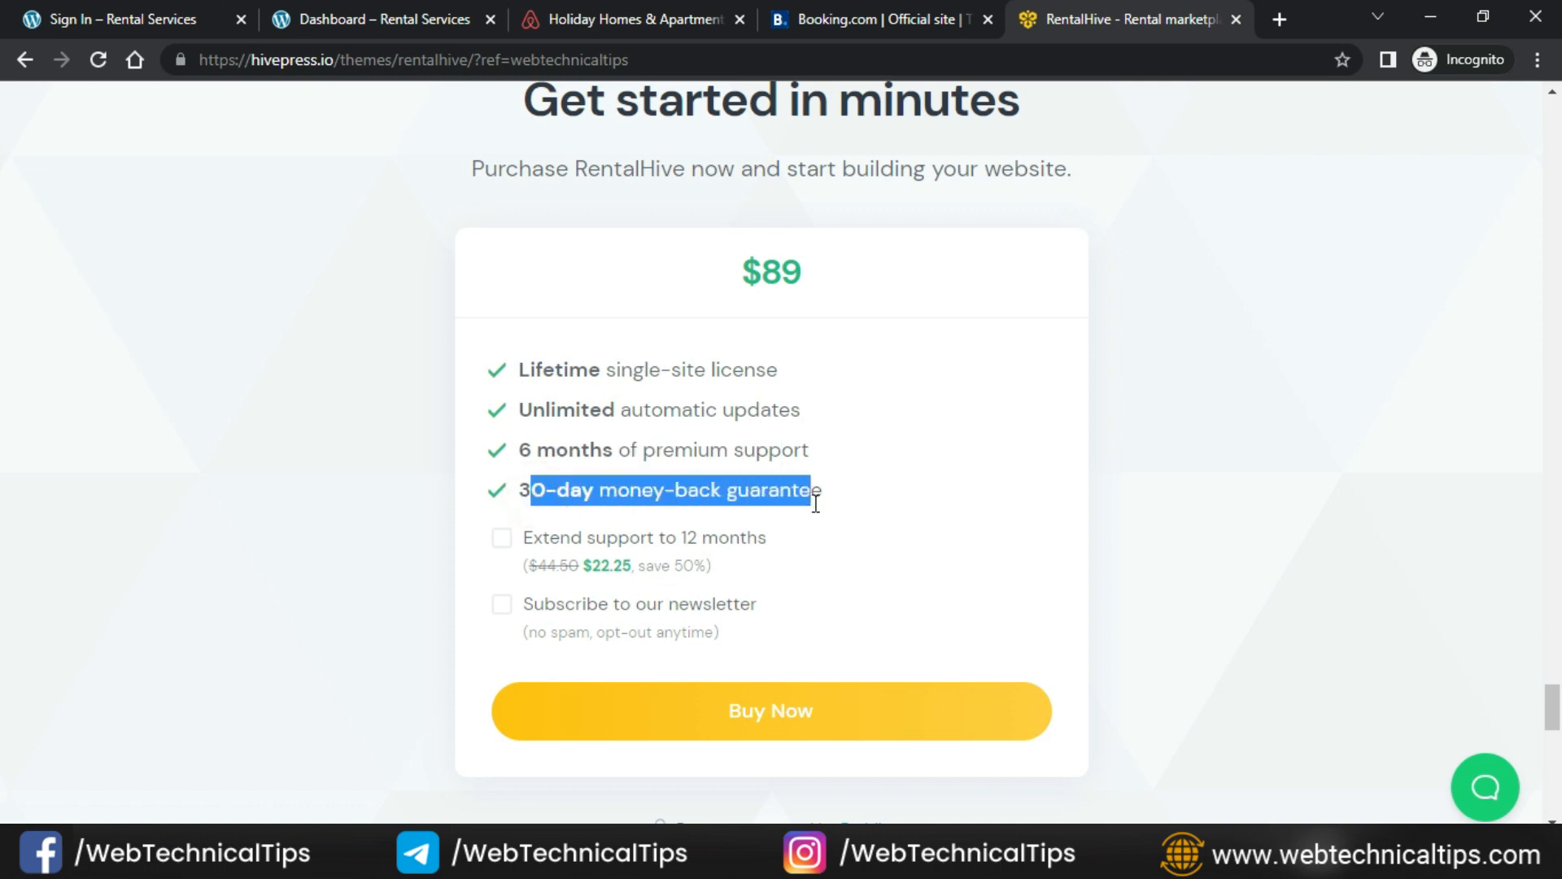
{"action": "scroll", "coordinate": [836, 527], "scroll_direction": "down", "scroll_amount": 1}
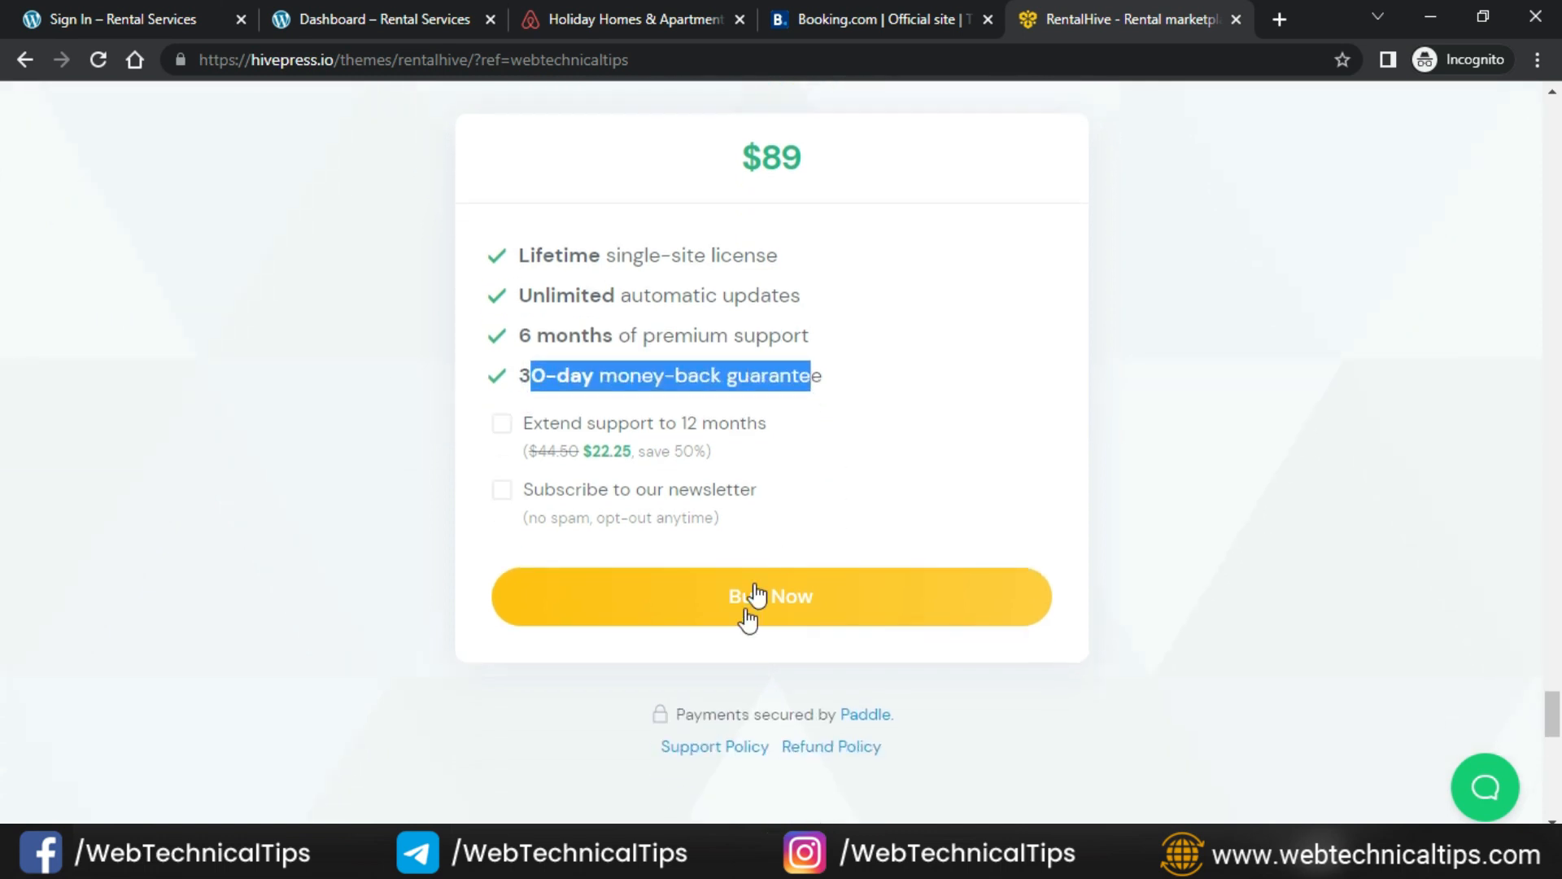
Open the RentalHive checkout form to view the required purchase details, and close it without ordering.
{"action": "left_click", "coordinate": [840, 611]}
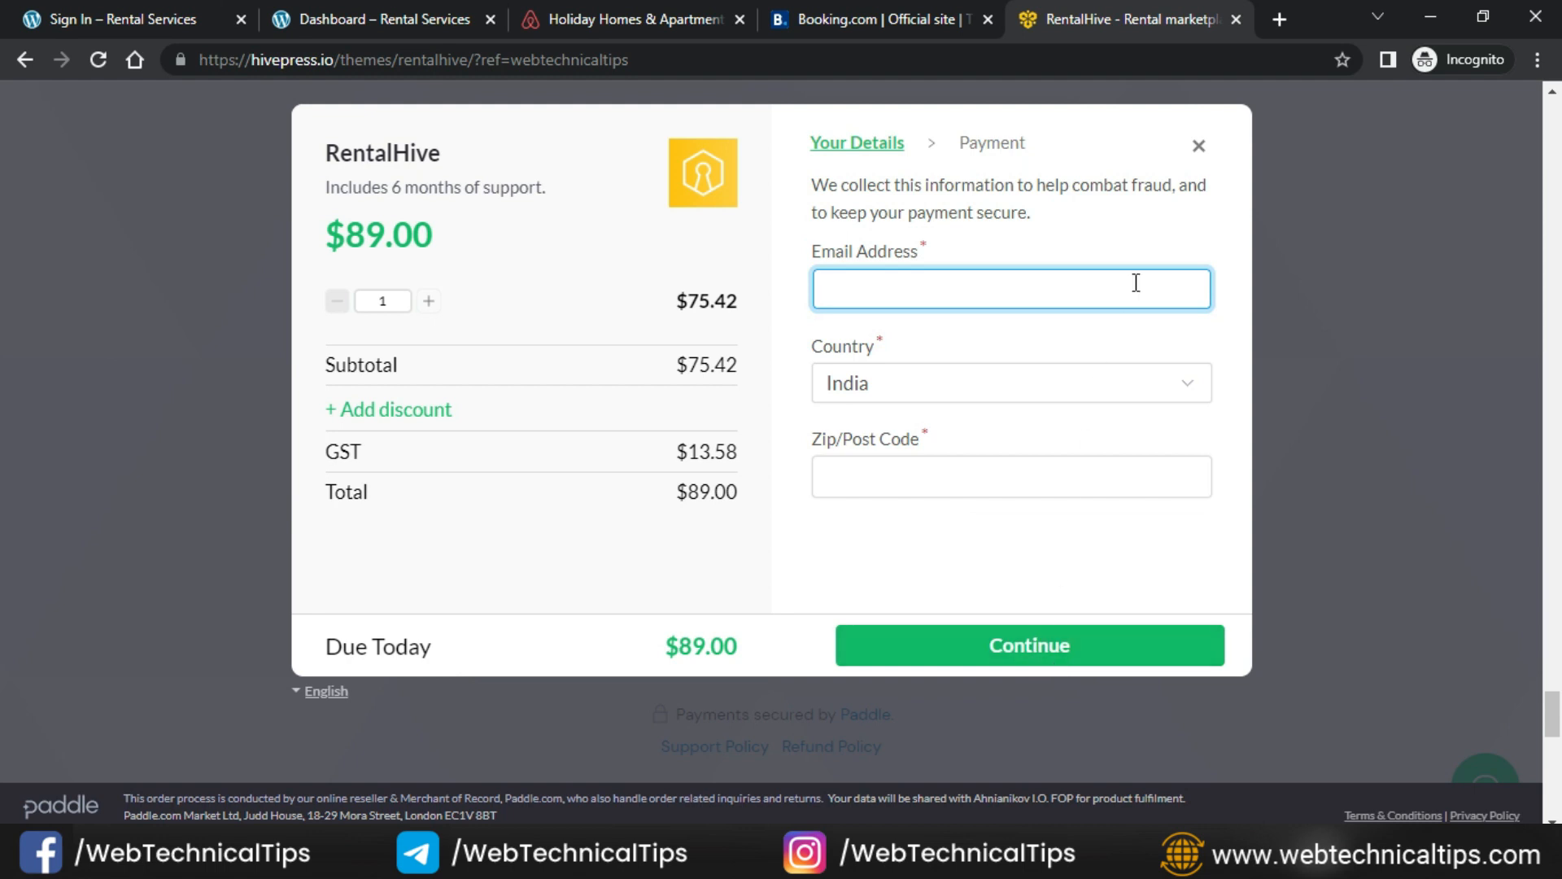
{"action": "left_click", "coordinate": [1200, 146]}
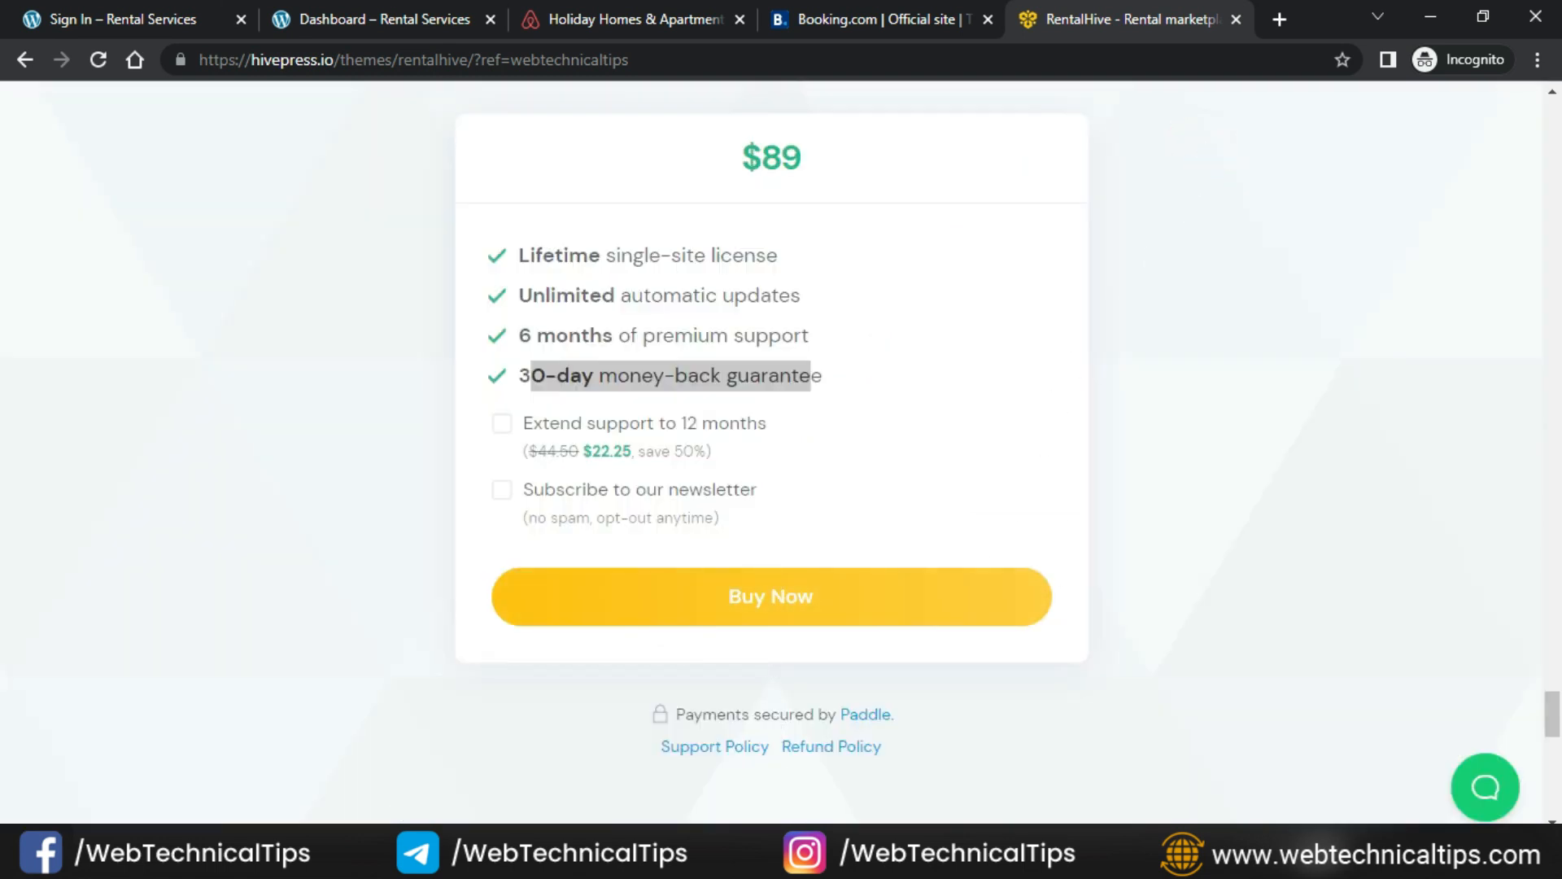
Switch to File Explorer and view the theme and extension archives in the hivepress folder on Local Disk (F:).
{"action": "mouse_move", "coordinate": [811, 862]}
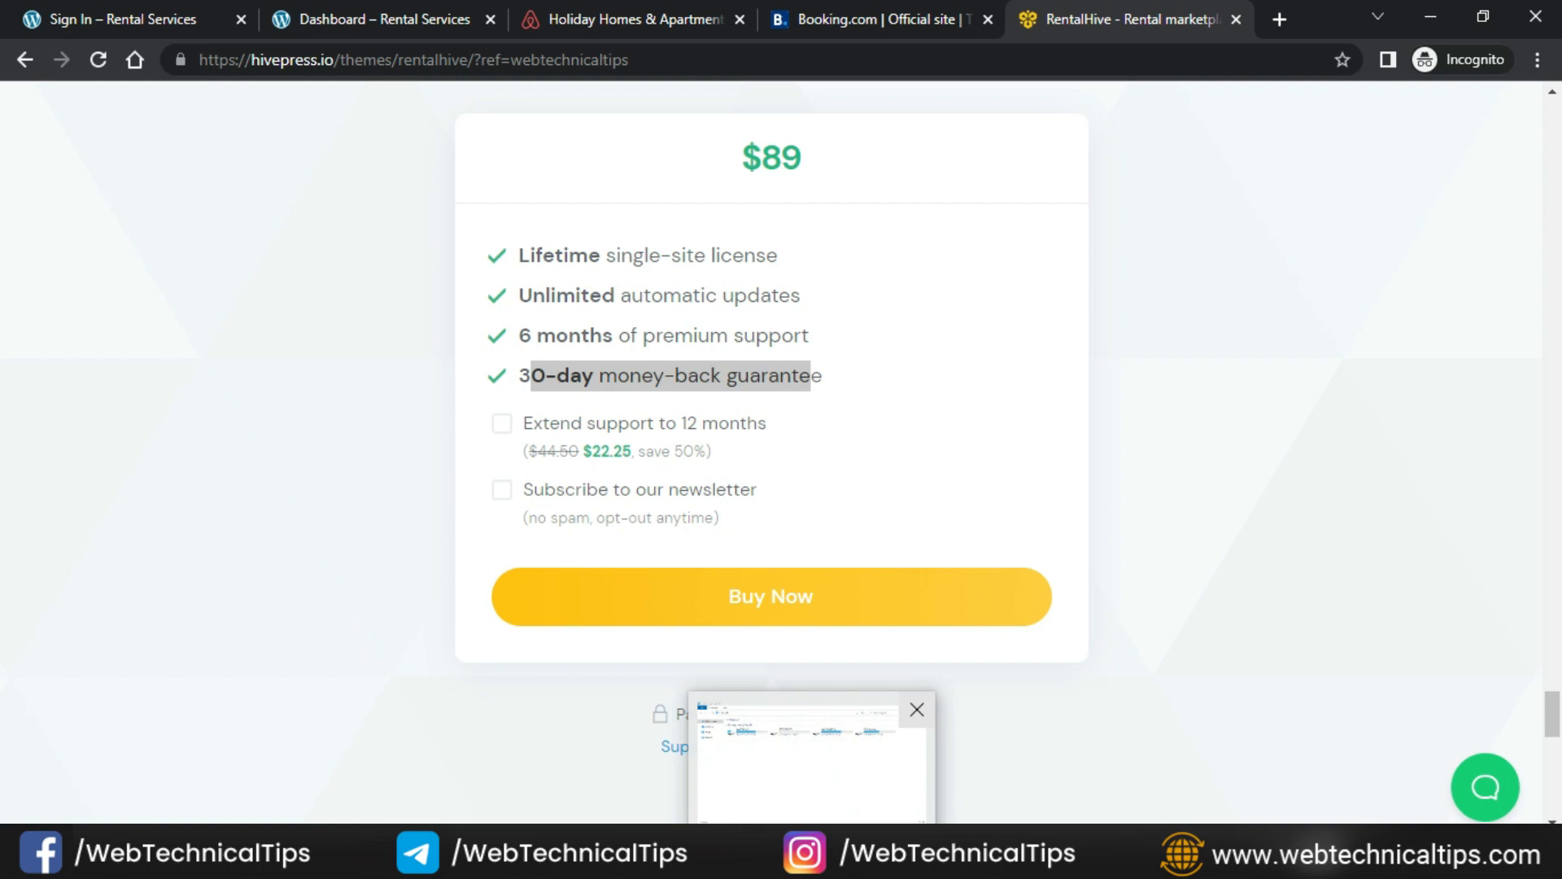
{"action": "left_click", "coordinate": [811, 862]}
{"action": "left_click", "coordinate": [514, 312]}
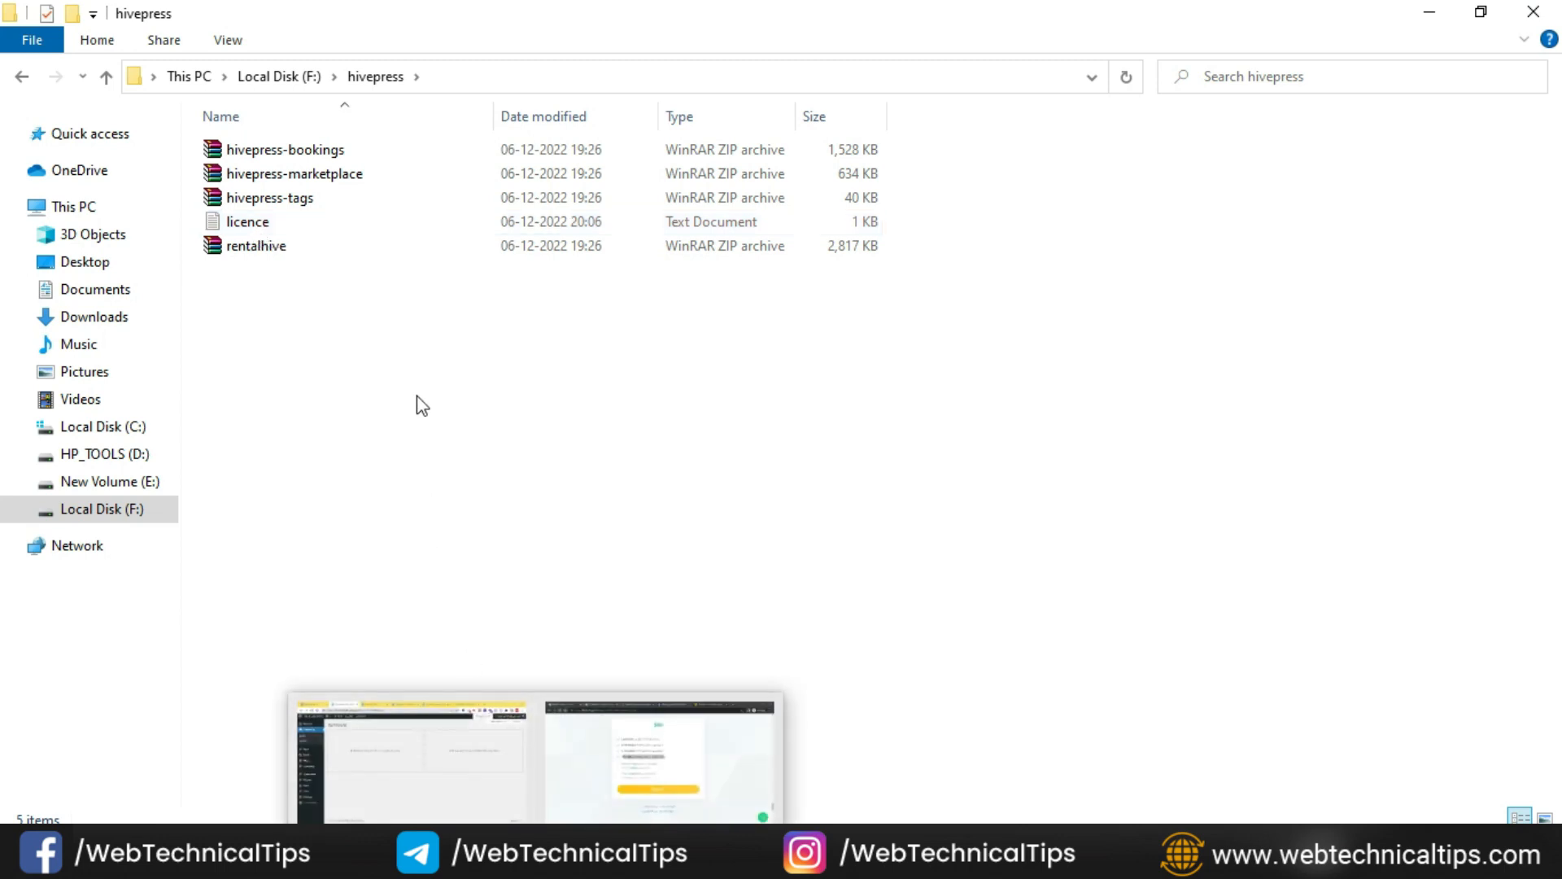
In the browser's WordPress admin, install the RentalHive theme from rentalhive.zip and activate it, dismissing the activation notice.
{"action": "left_click", "coordinate": [483, 855]}
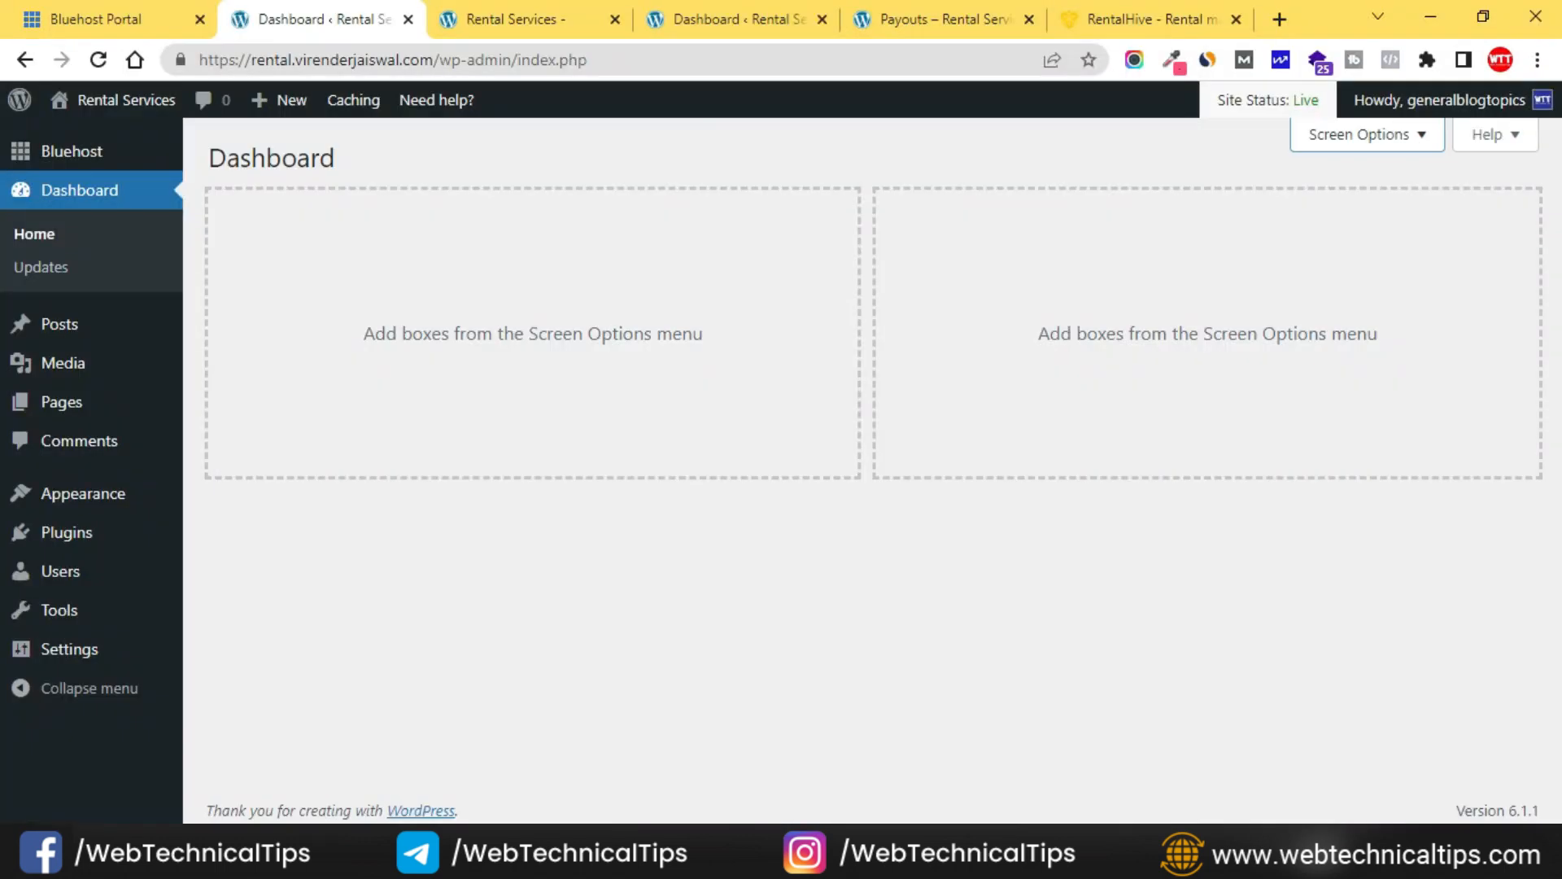
{"action": "mouse_move", "coordinate": [112, 506]}
{"action": "left_click", "coordinate": [230, 497]}
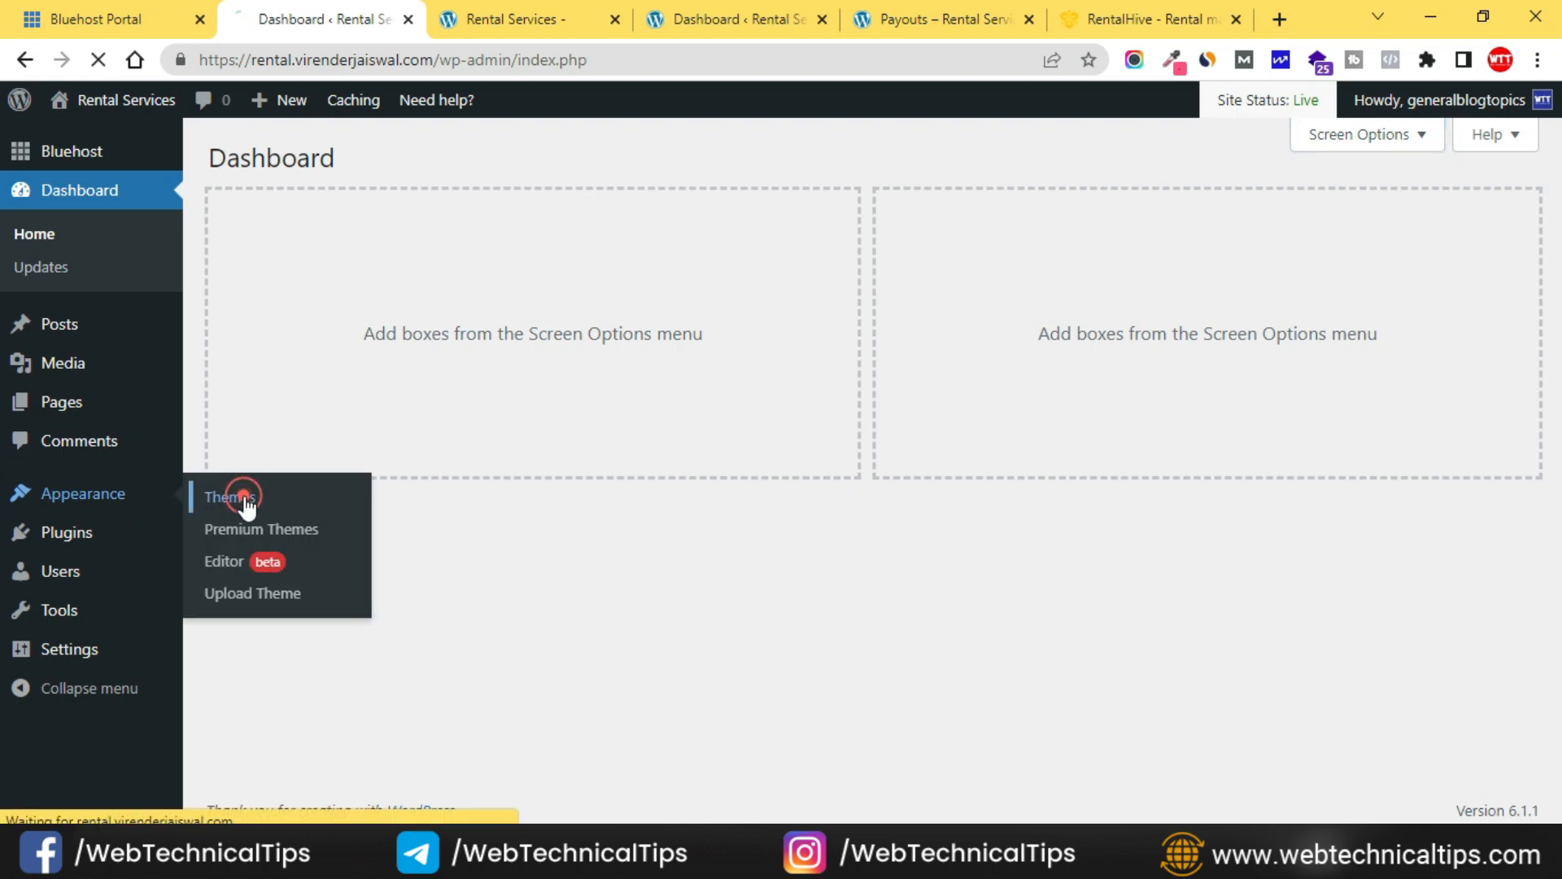
{"action": "scroll", "coordinate": [786, 315], "scroll_direction": "up", "scroll_amount": 2}
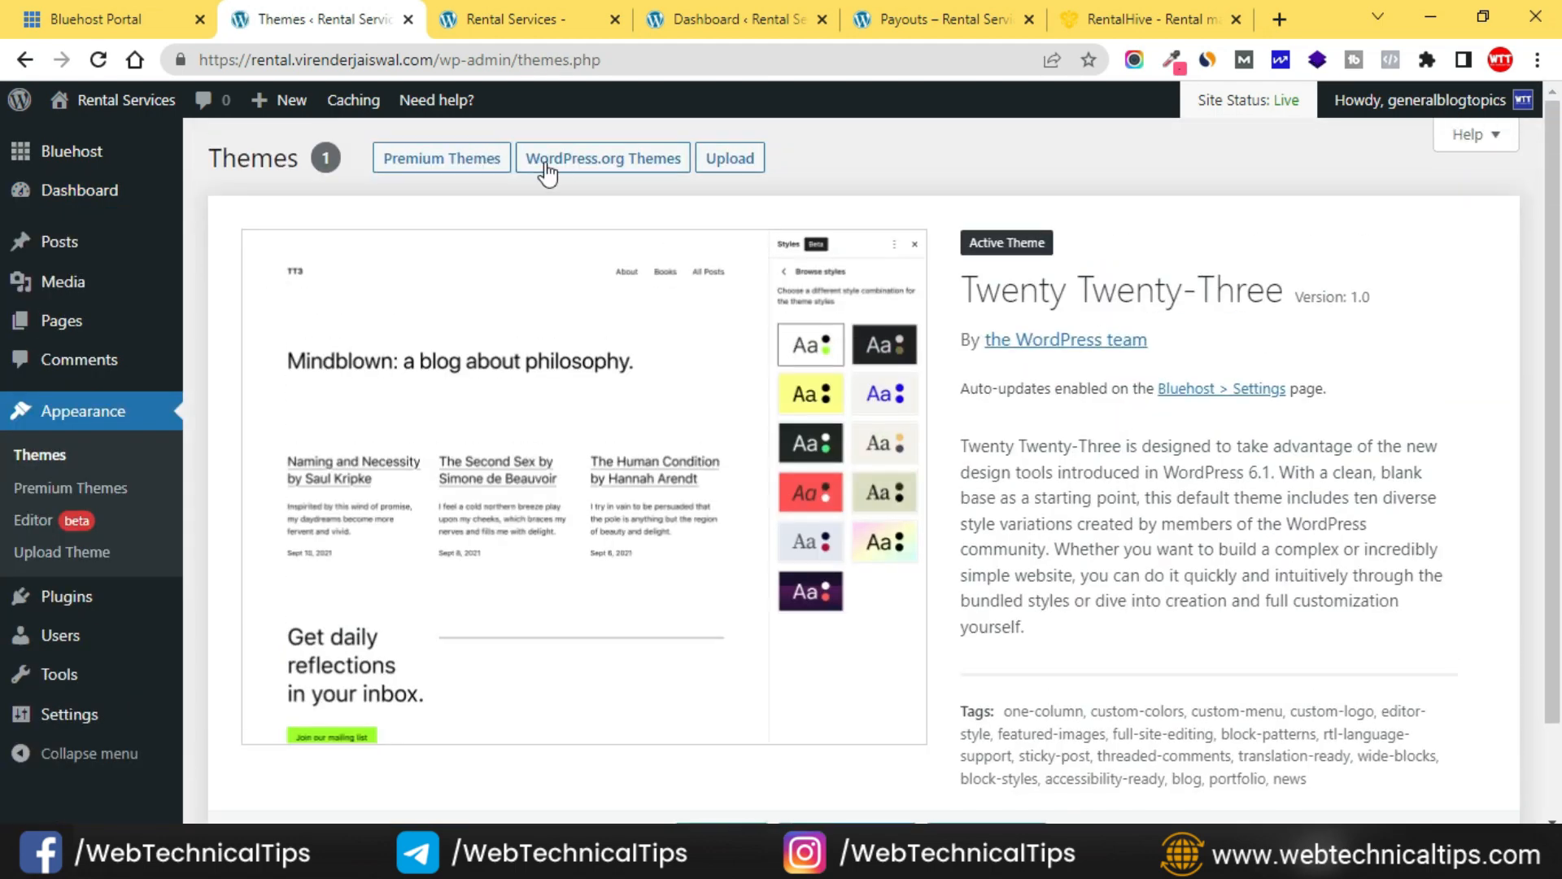
{"action": "left_click", "coordinate": [736, 158]}
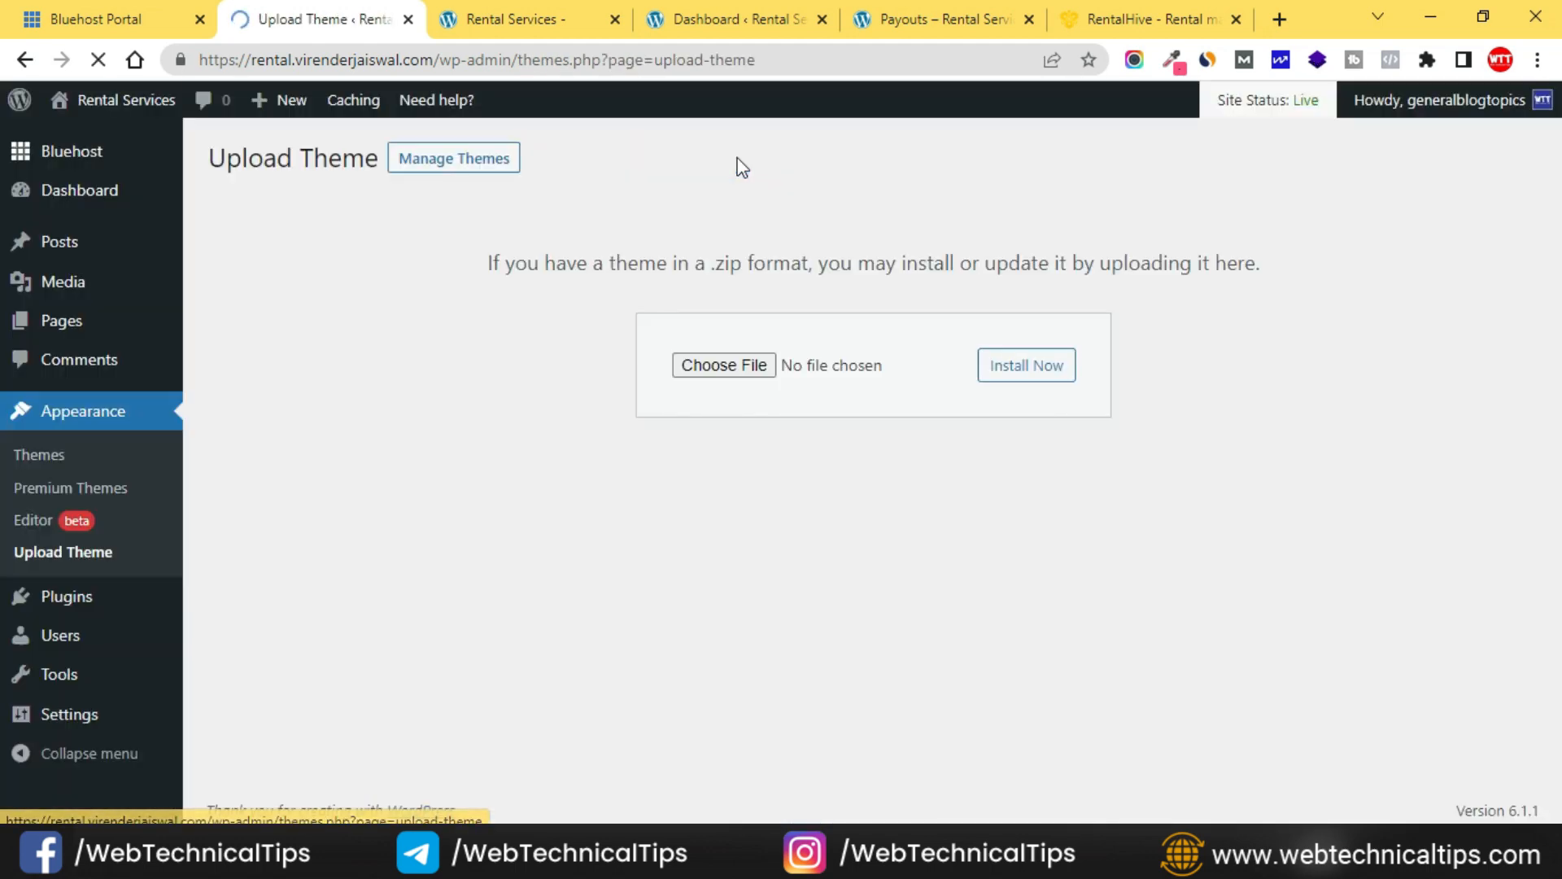
{"action": "left_click", "coordinate": [737, 364]}
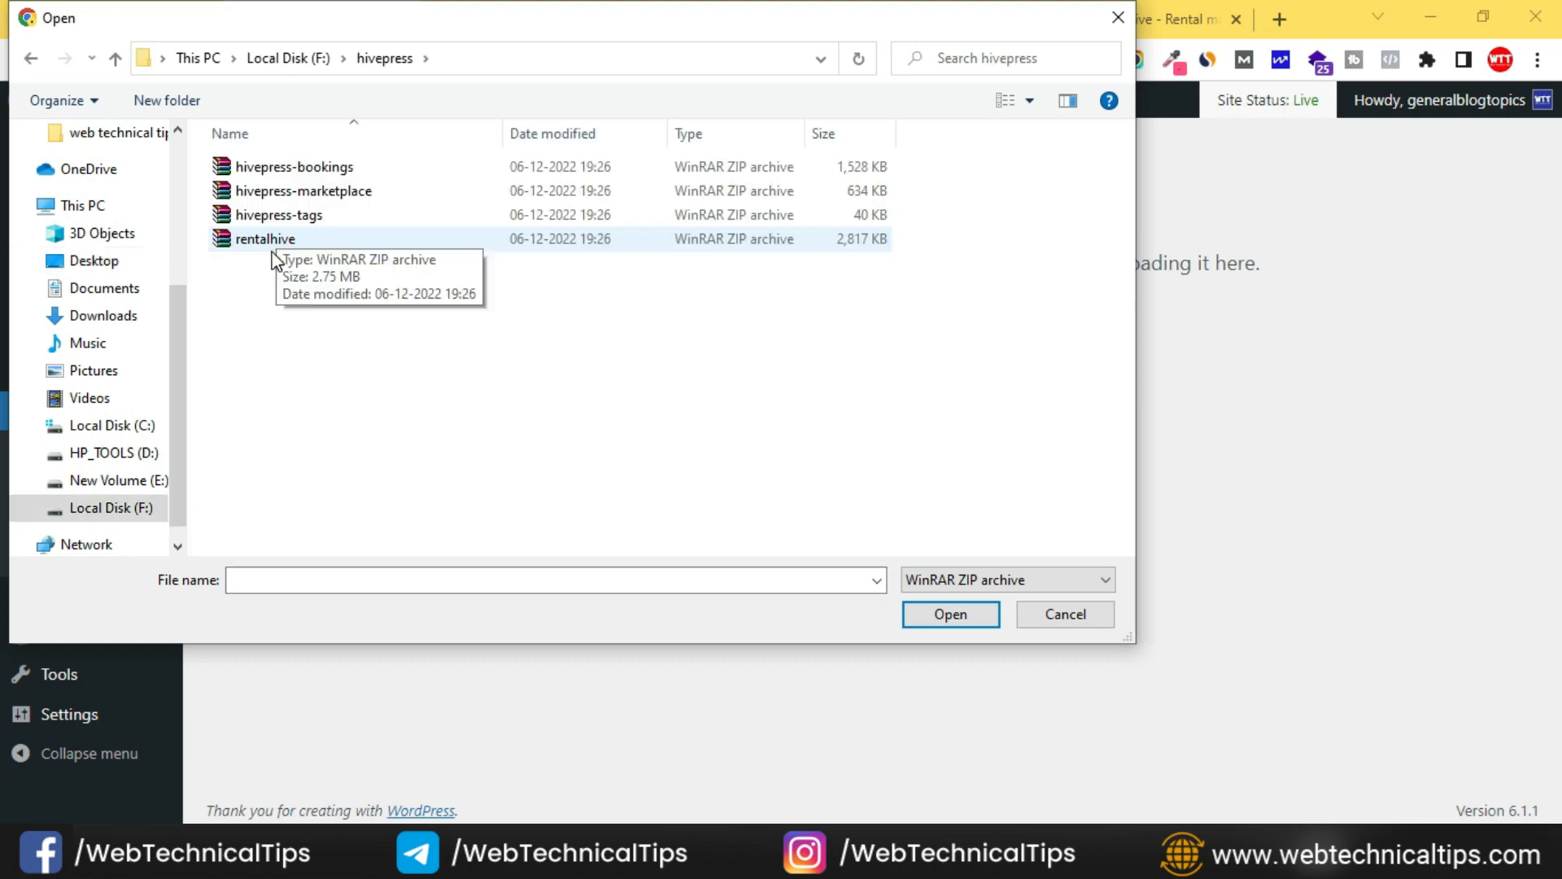
{"action": "left_click", "coordinate": [276, 244]}
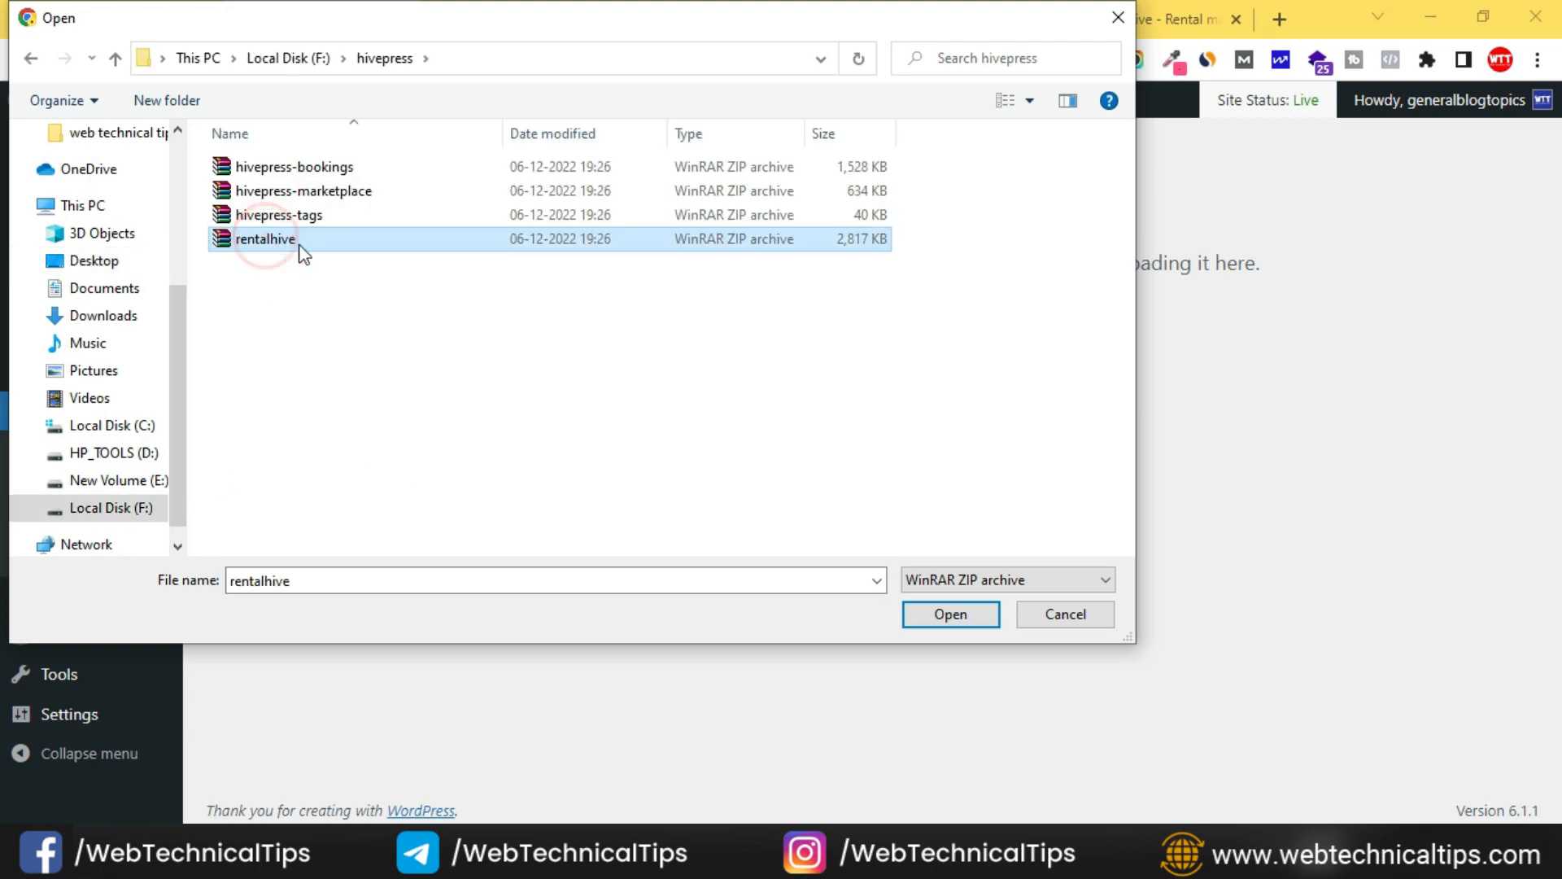
{"action": "left_click", "coordinate": [949, 614]}
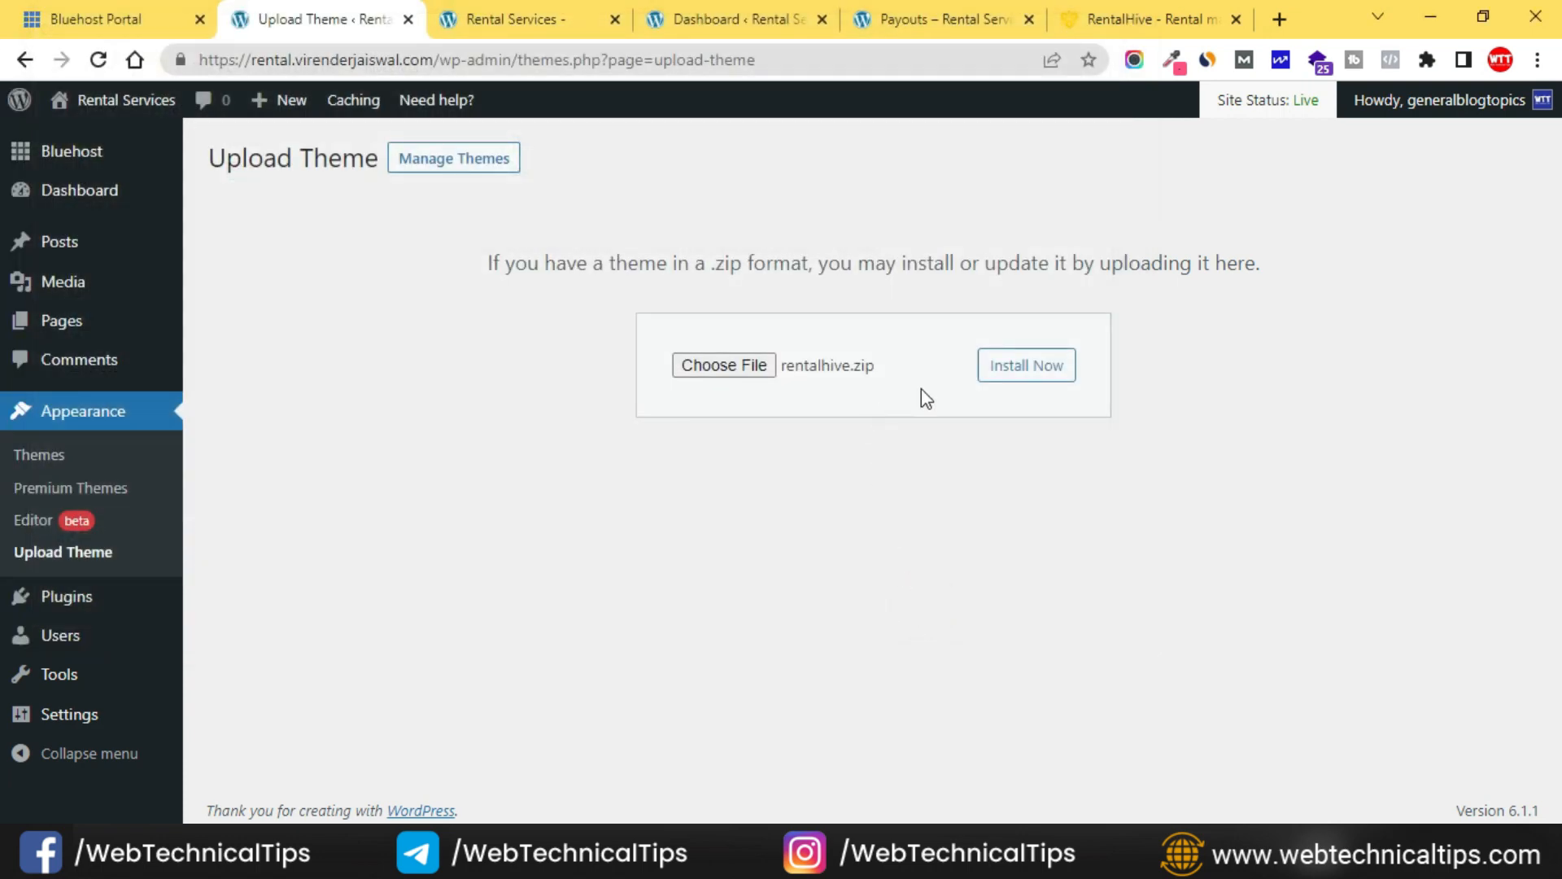
{"action": "left_click", "coordinate": [1048, 370]}
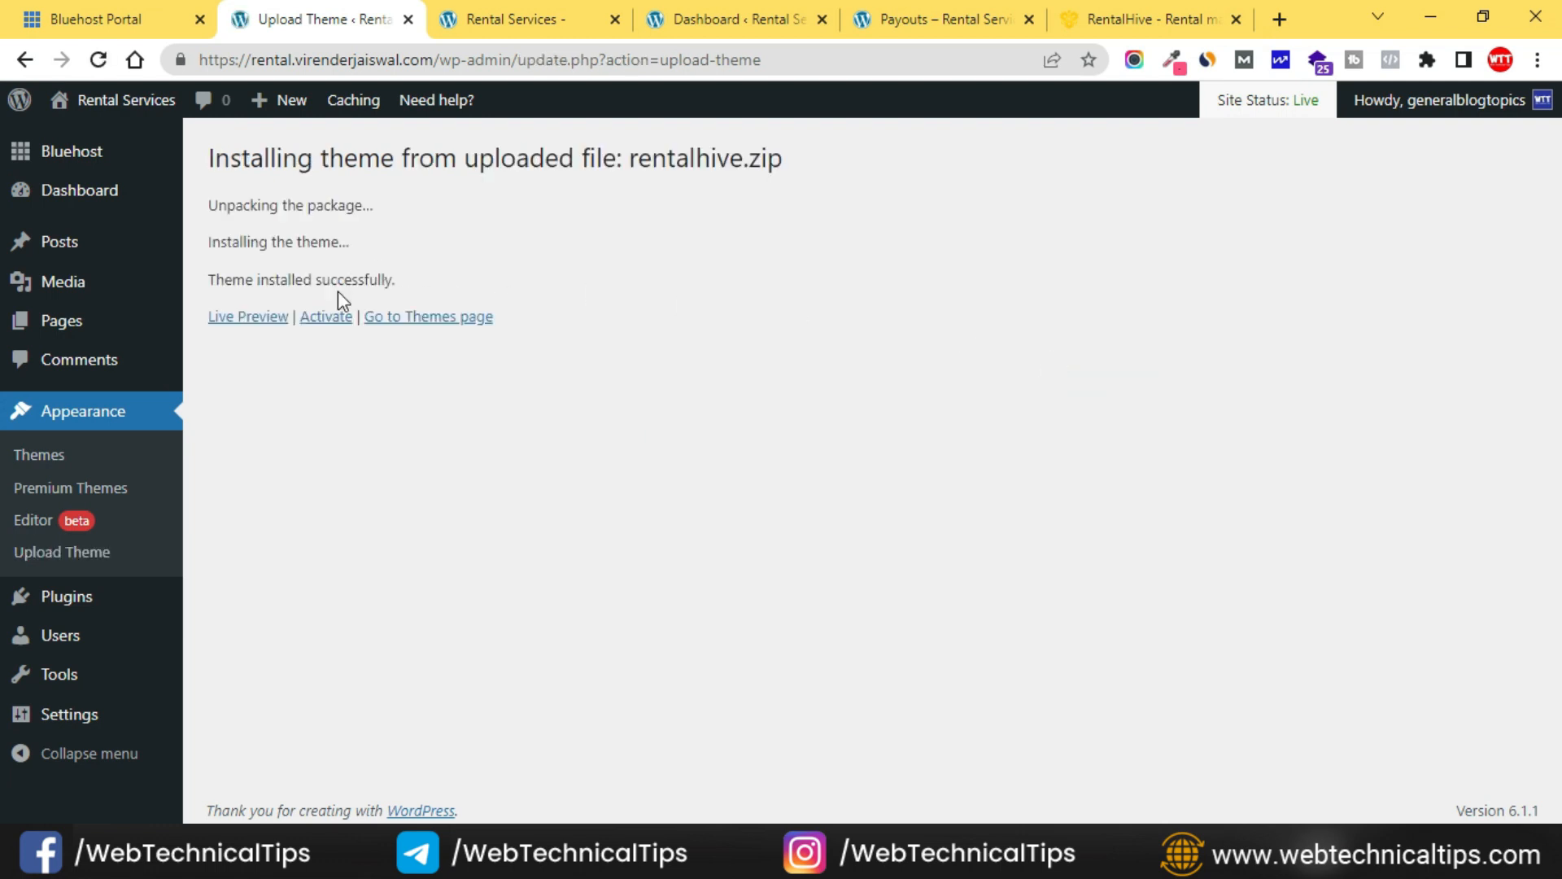
{"action": "left_click", "coordinate": [323, 319]}
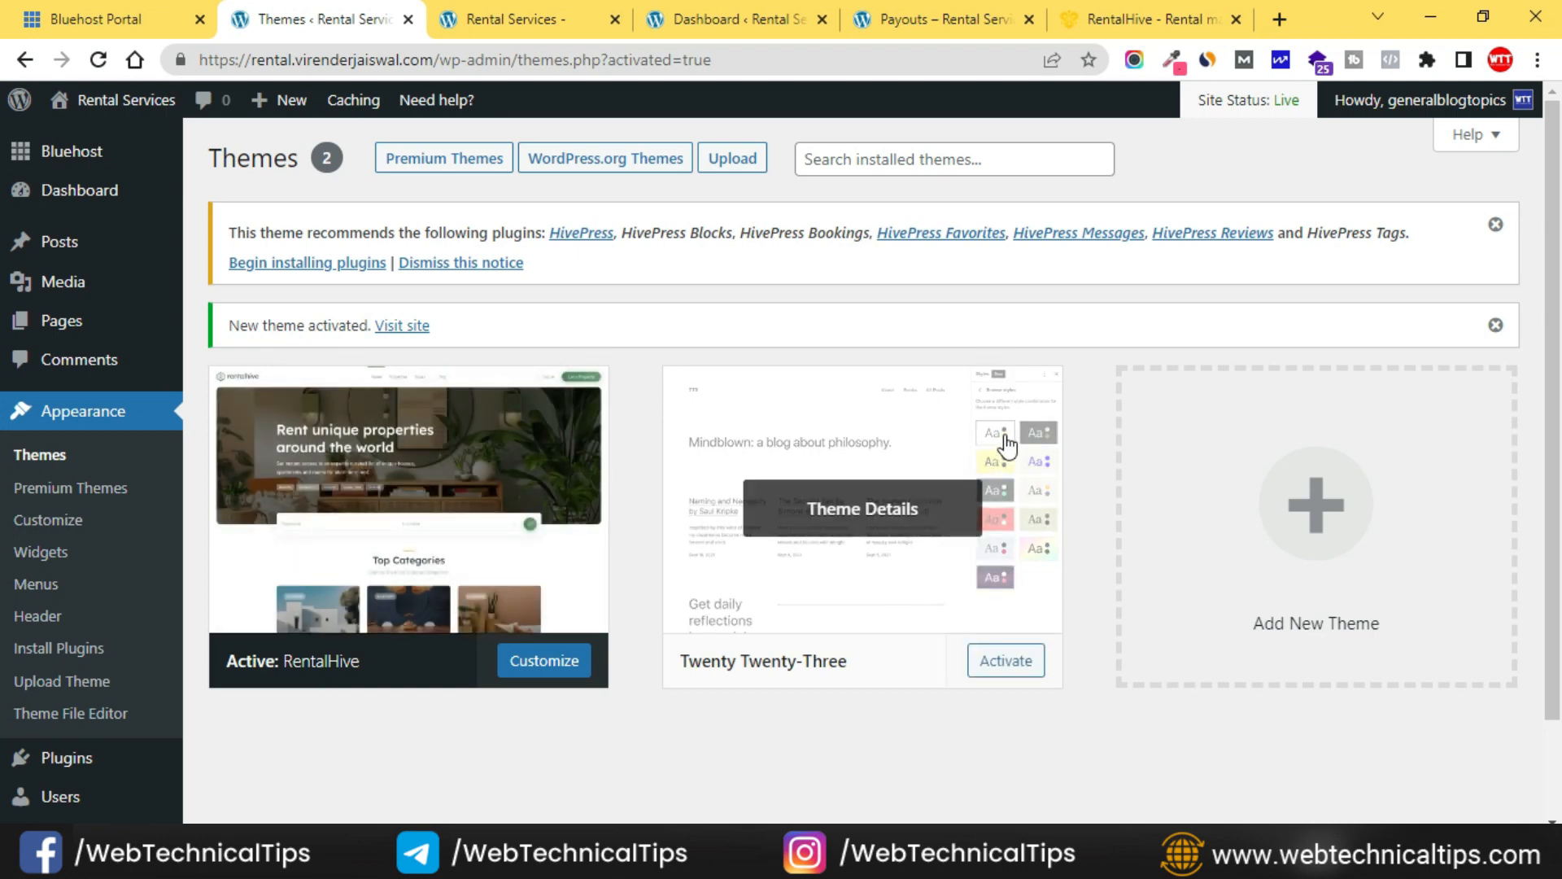
{"action": "left_click", "coordinate": [1495, 327]}
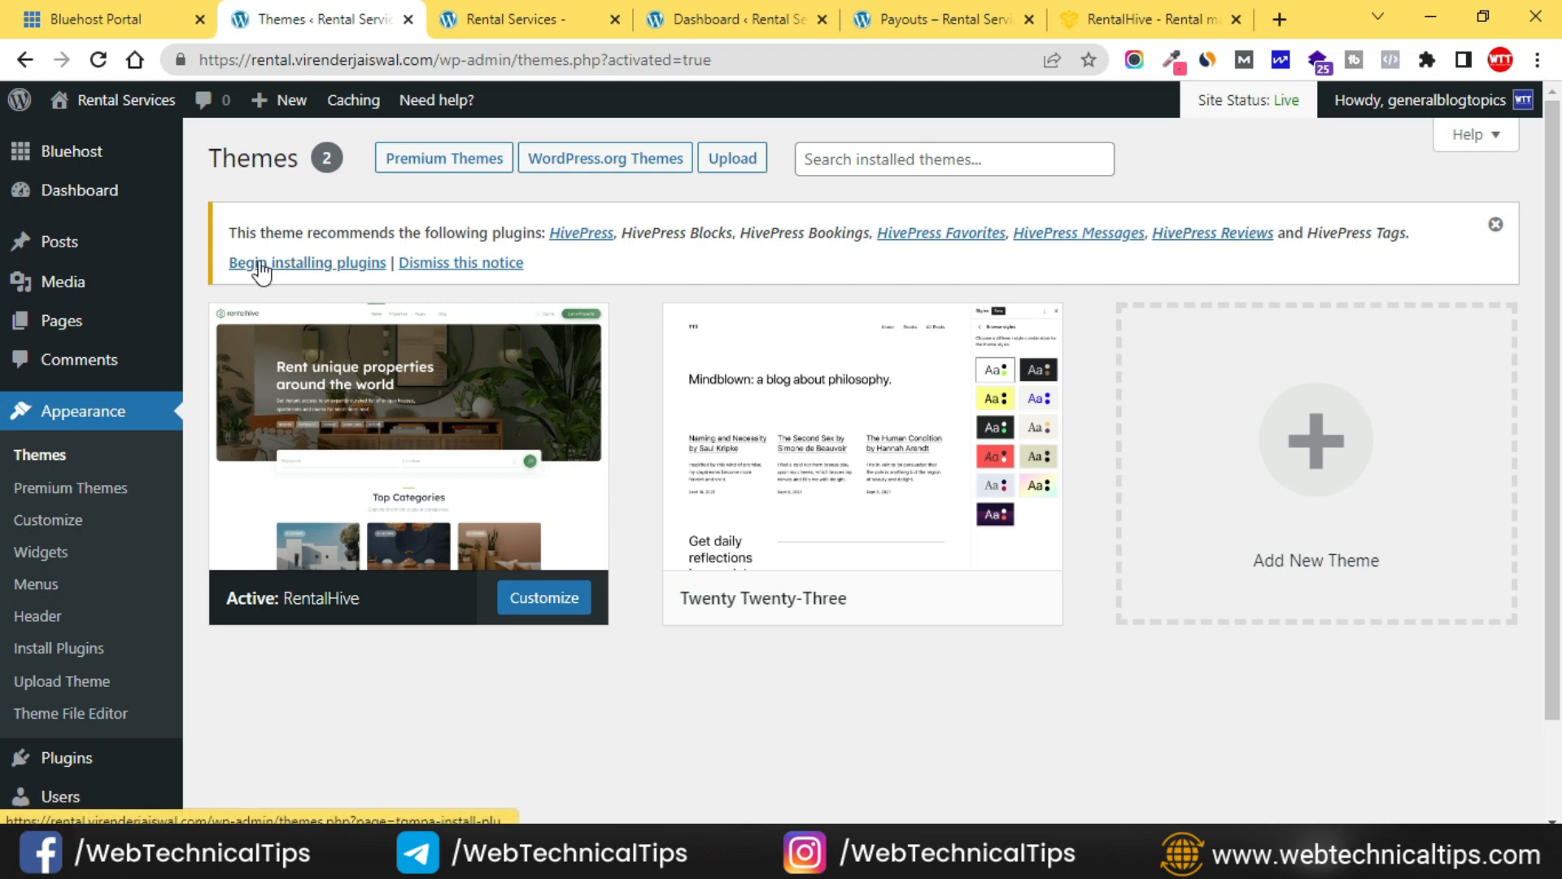
Bulk-install all the recommended HivePress plugins from the theme's required plugins list.
{"action": "left_click", "coordinate": [341, 269]}
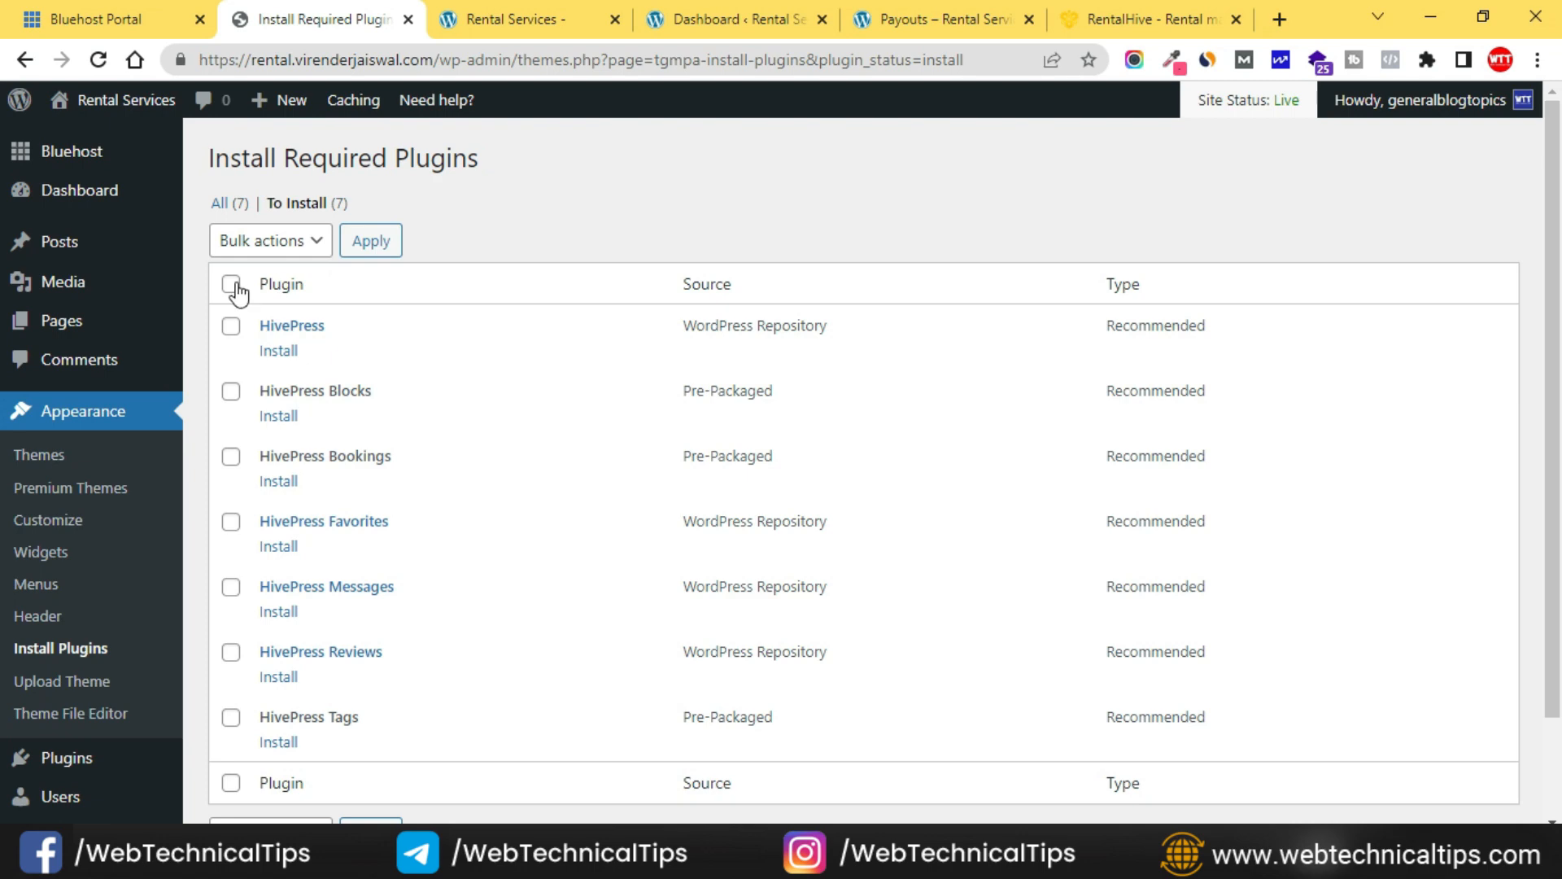
{"action": "left_click", "coordinate": [231, 283]}
{"action": "left_click", "coordinate": [234, 240]}
{"action": "left_click", "coordinate": [241, 292]}
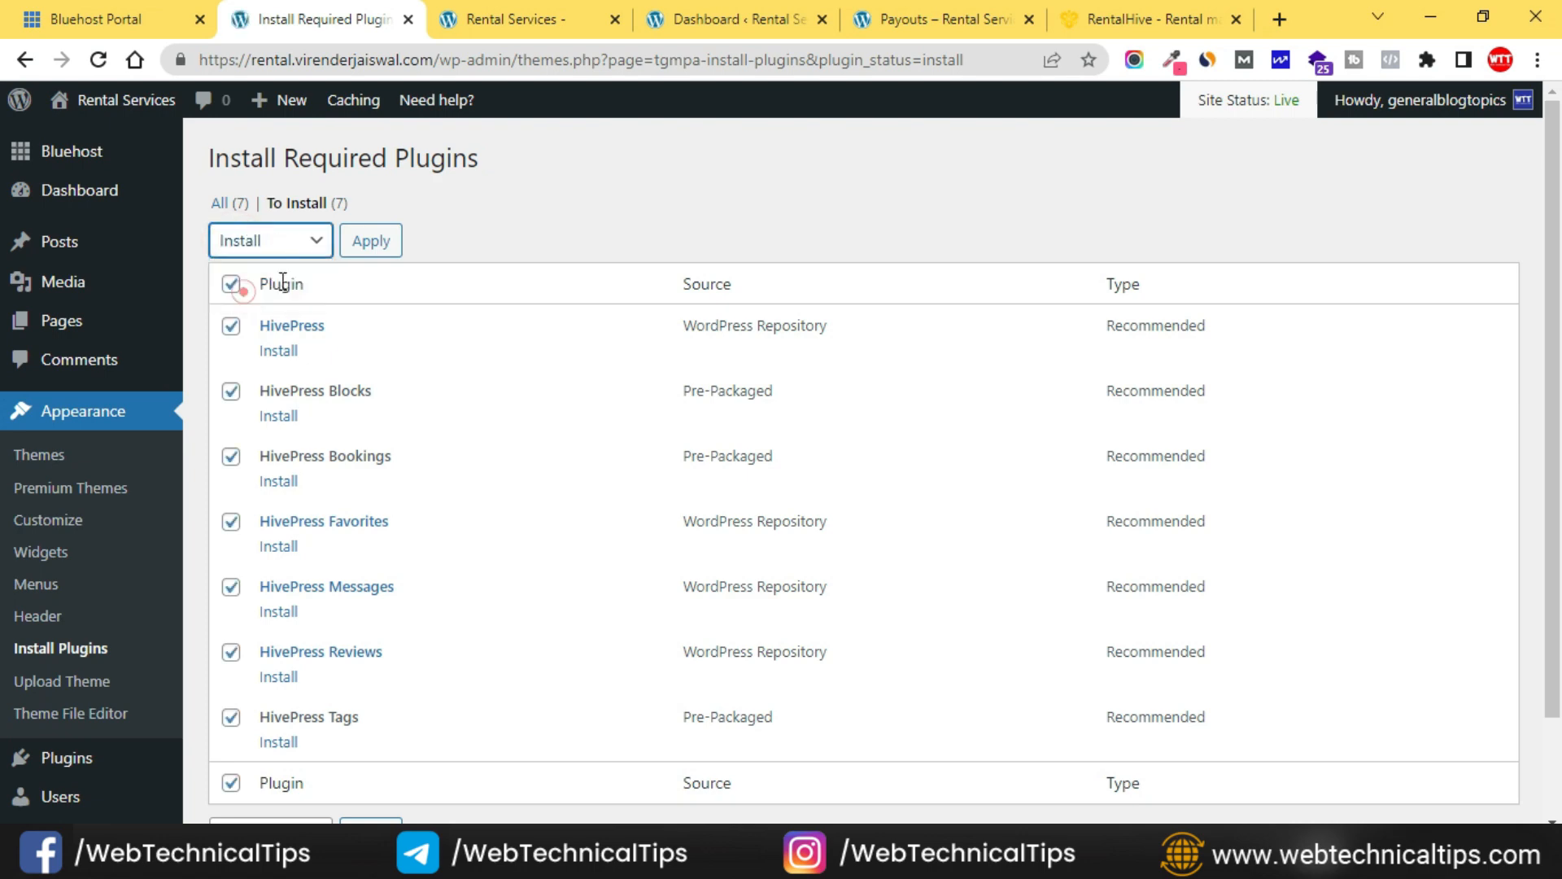
{"action": "left_click", "coordinate": [368, 244]}
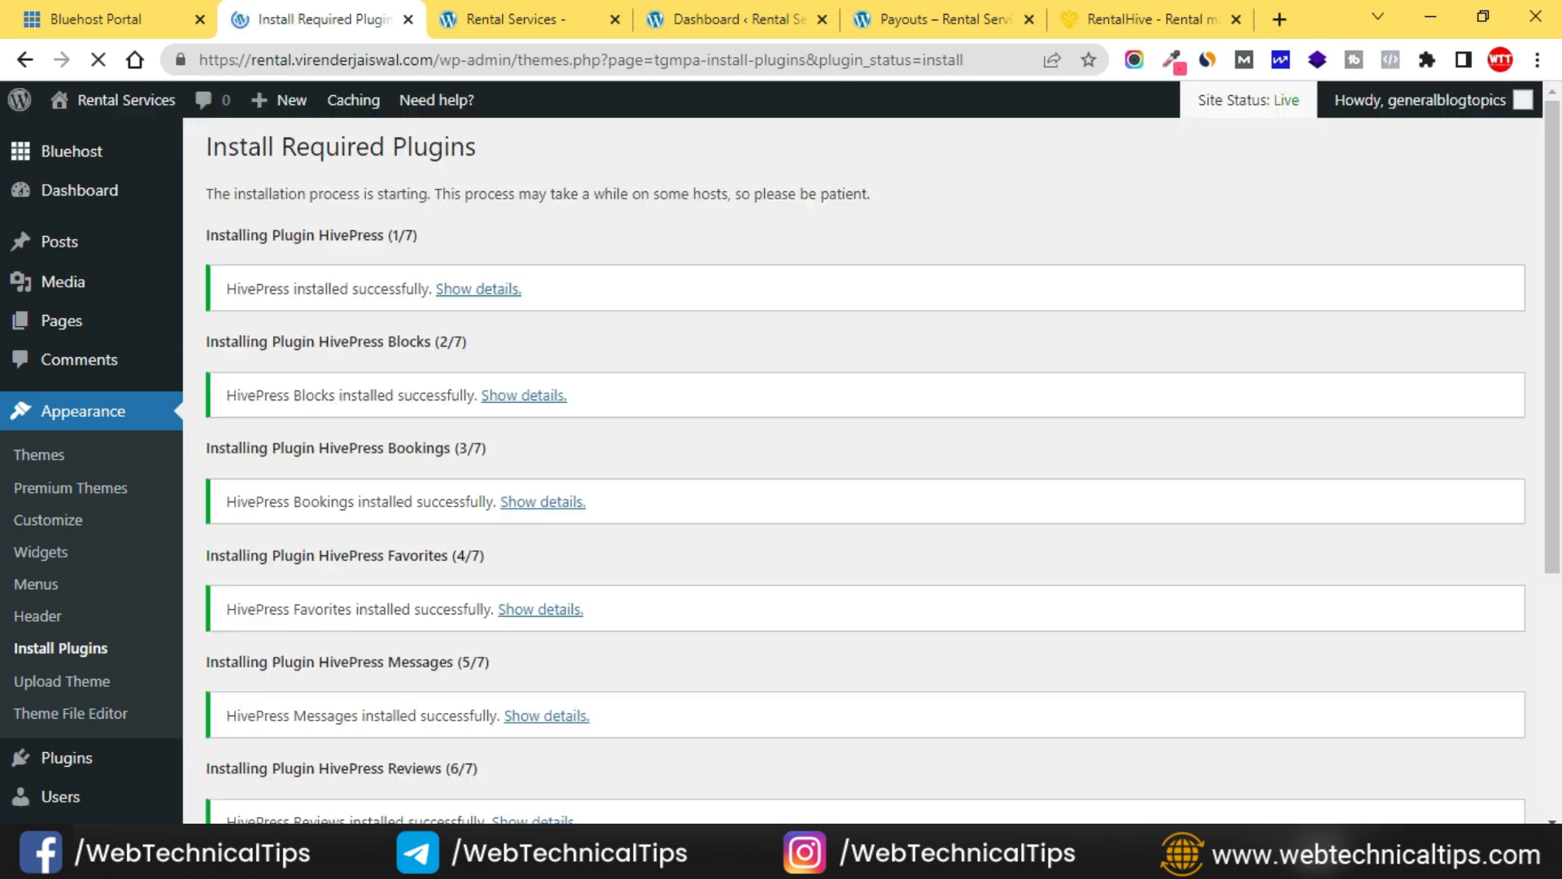
Switch to the rentalhive notes in Notepad and review the list of plugins the site needs.
{"action": "key", "text": "alt+Tab"}
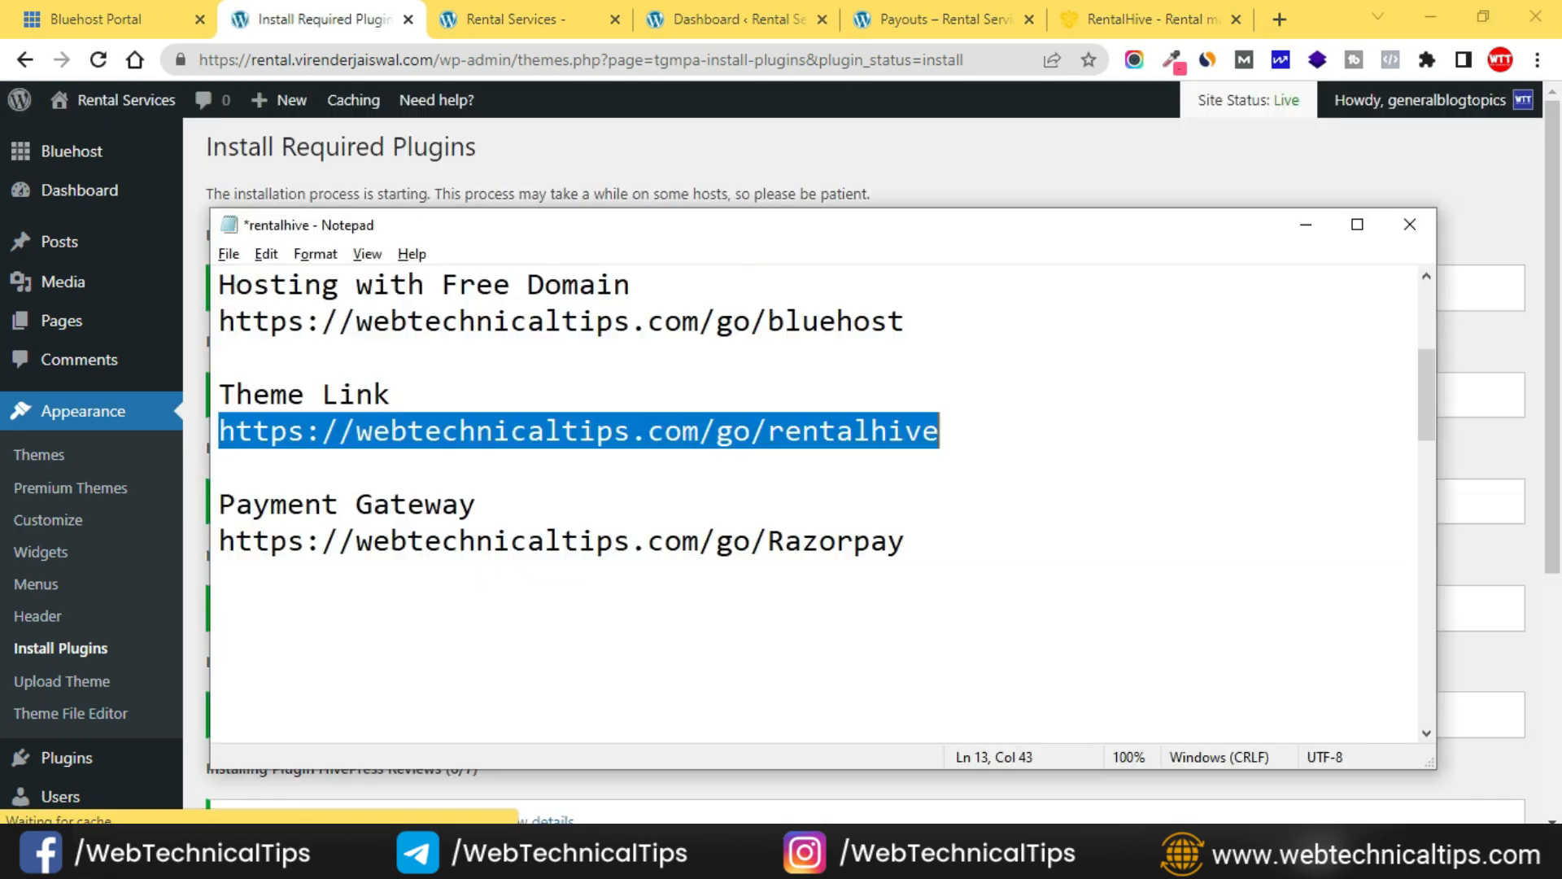
{"action": "scroll", "coordinate": [643, 476], "scroll_direction": "down", "scroll_amount": 6}
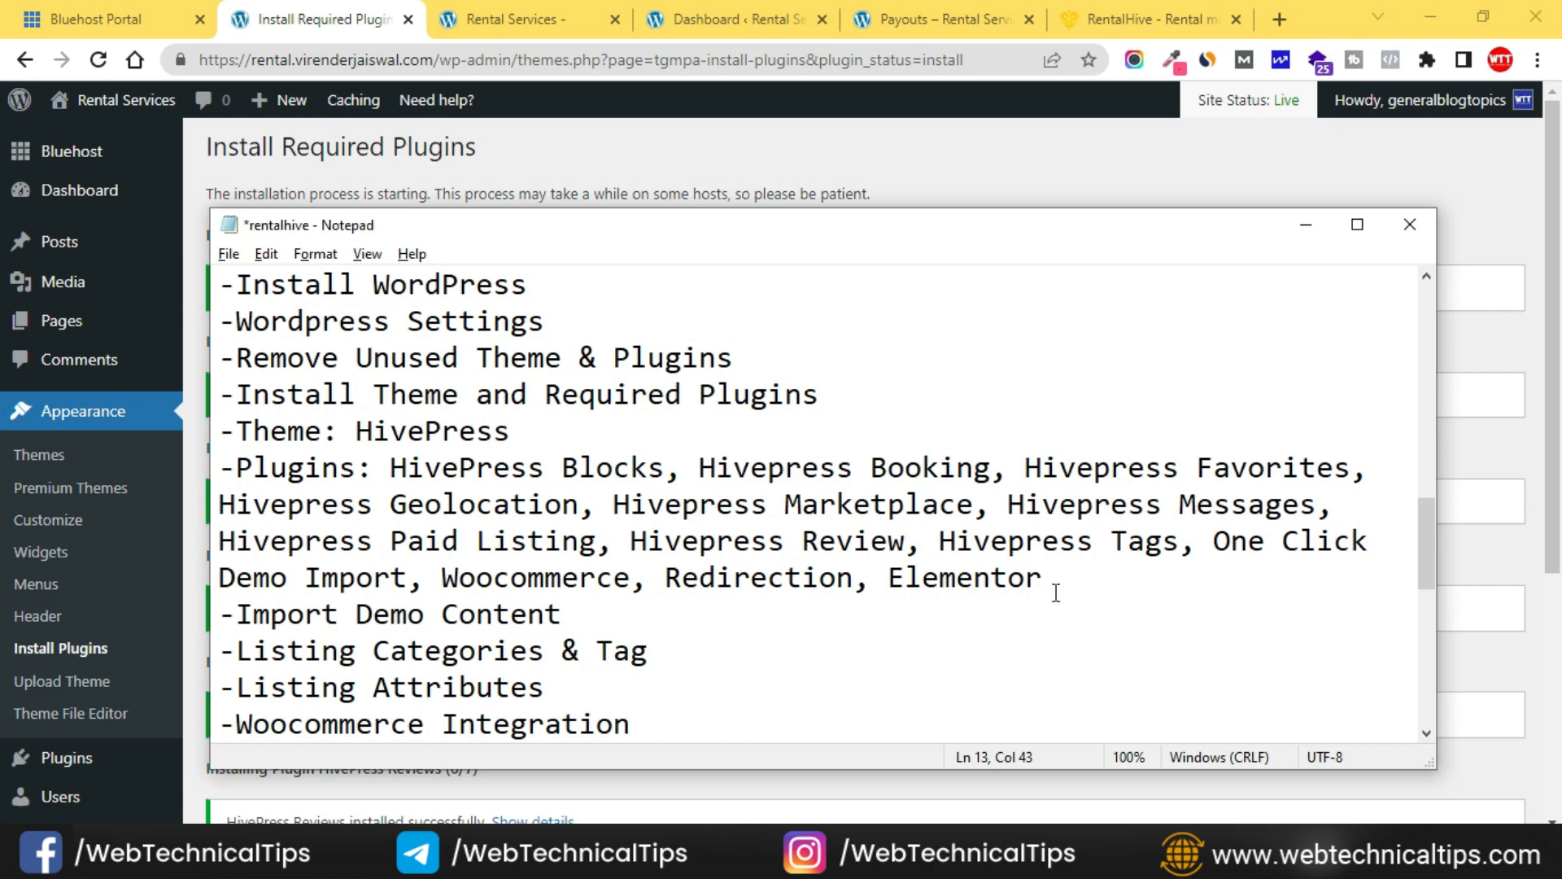
{"action": "left_click", "coordinate": [1312, 227]}
Return to the required plugins installer and bulk-activate all the installed HivePress plugins.
{"action": "scroll", "coordinate": [475, 603], "scroll_direction": "down", "scroll_amount": 5}
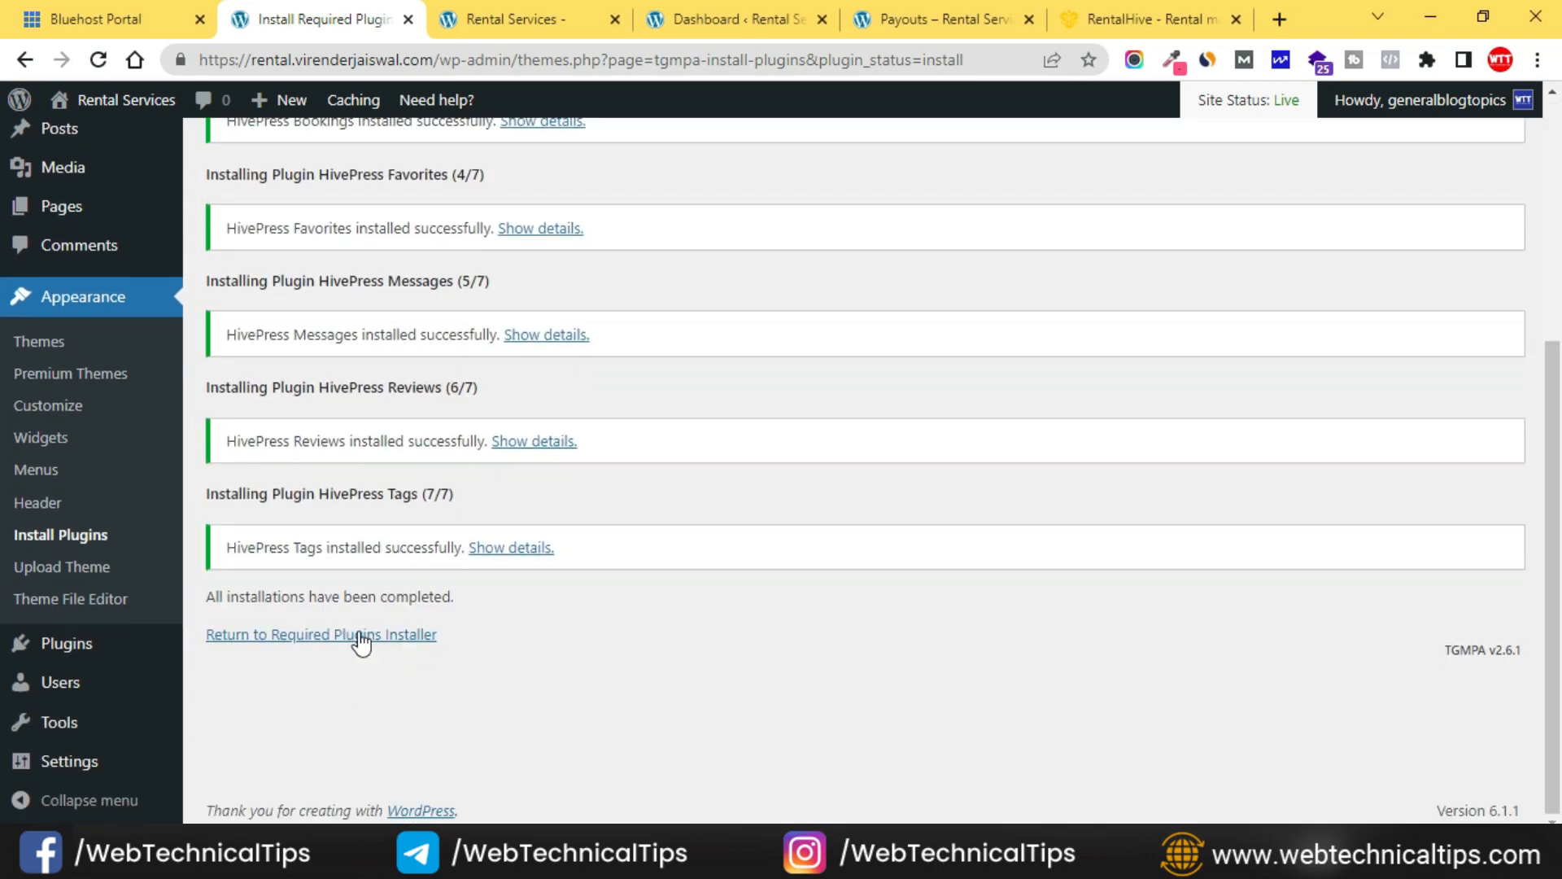
{"action": "left_click", "coordinate": [343, 636]}
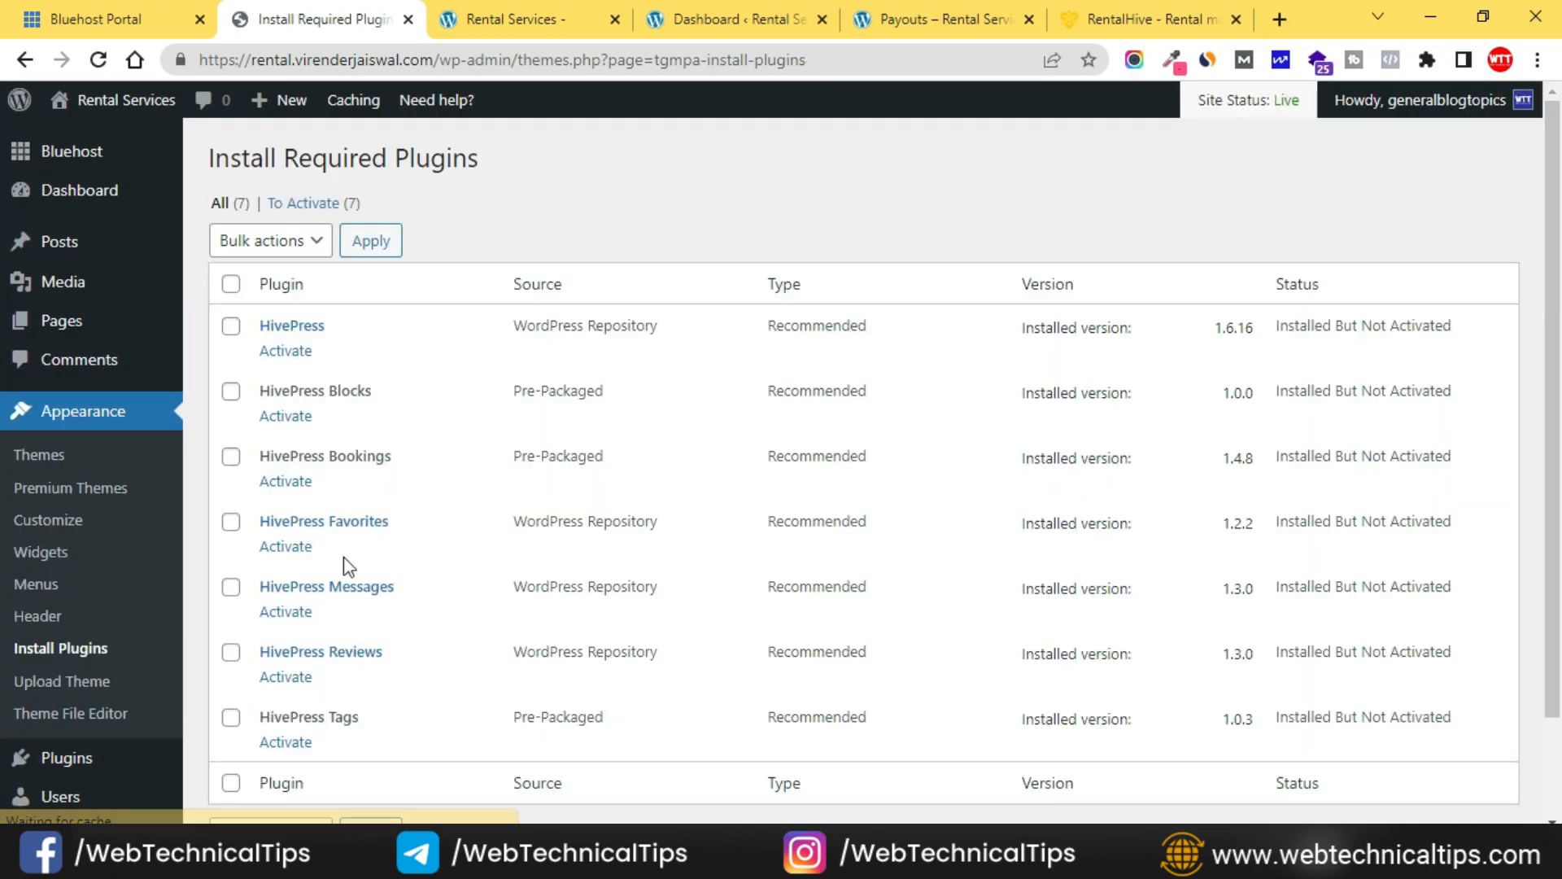
{"action": "scroll", "coordinate": [360, 468], "scroll_direction": "down", "scroll_amount": 2}
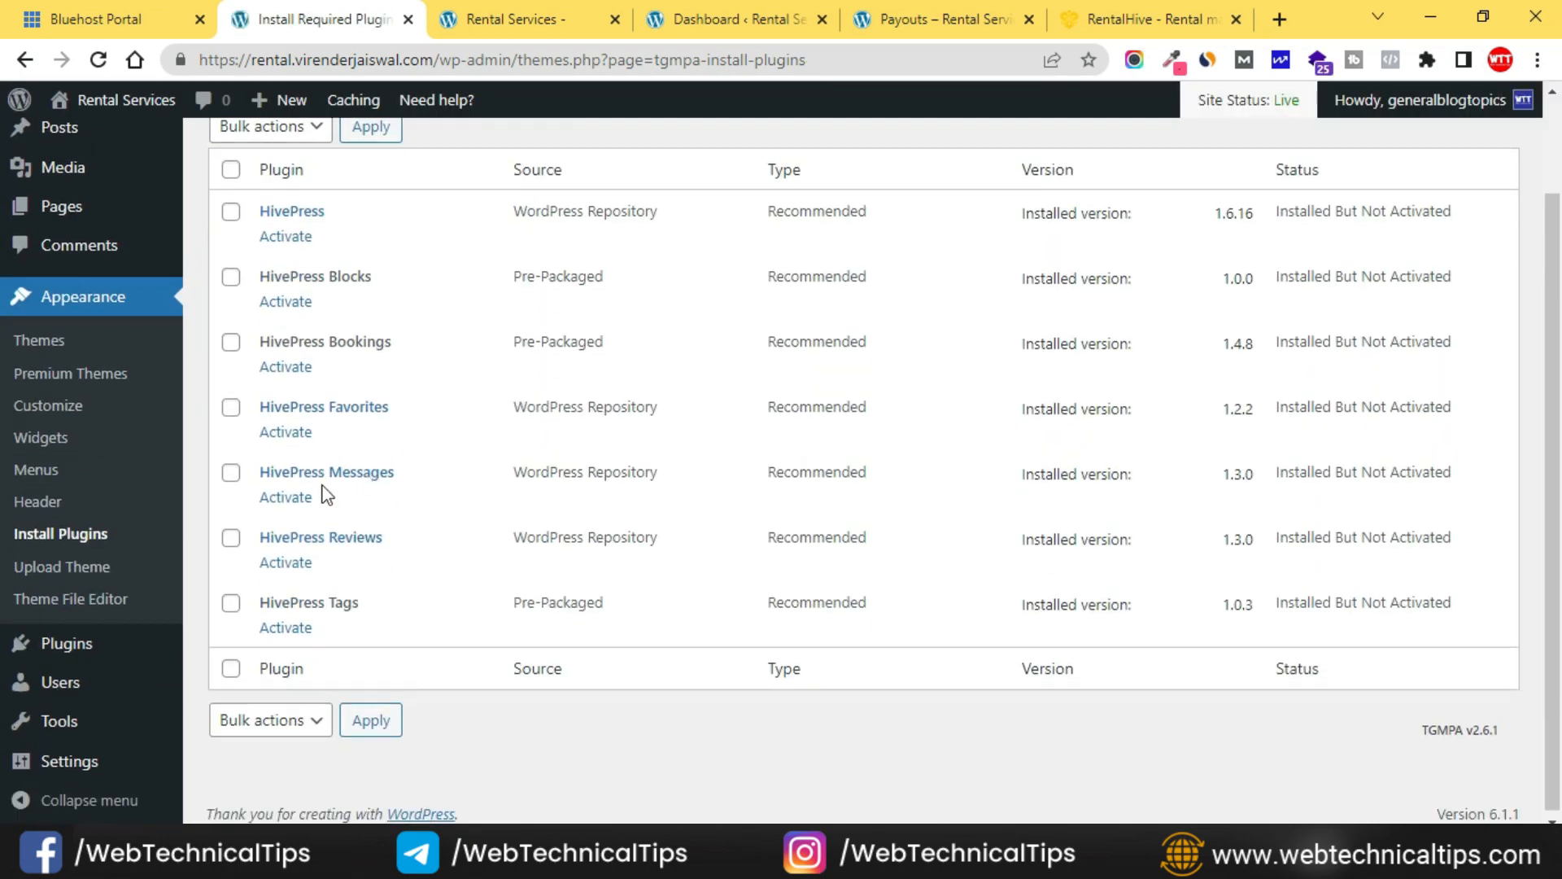
{"action": "left_click", "coordinate": [231, 169]}
{"action": "left_click", "coordinate": [244, 128]}
{"action": "left_click", "coordinate": [261, 235]}
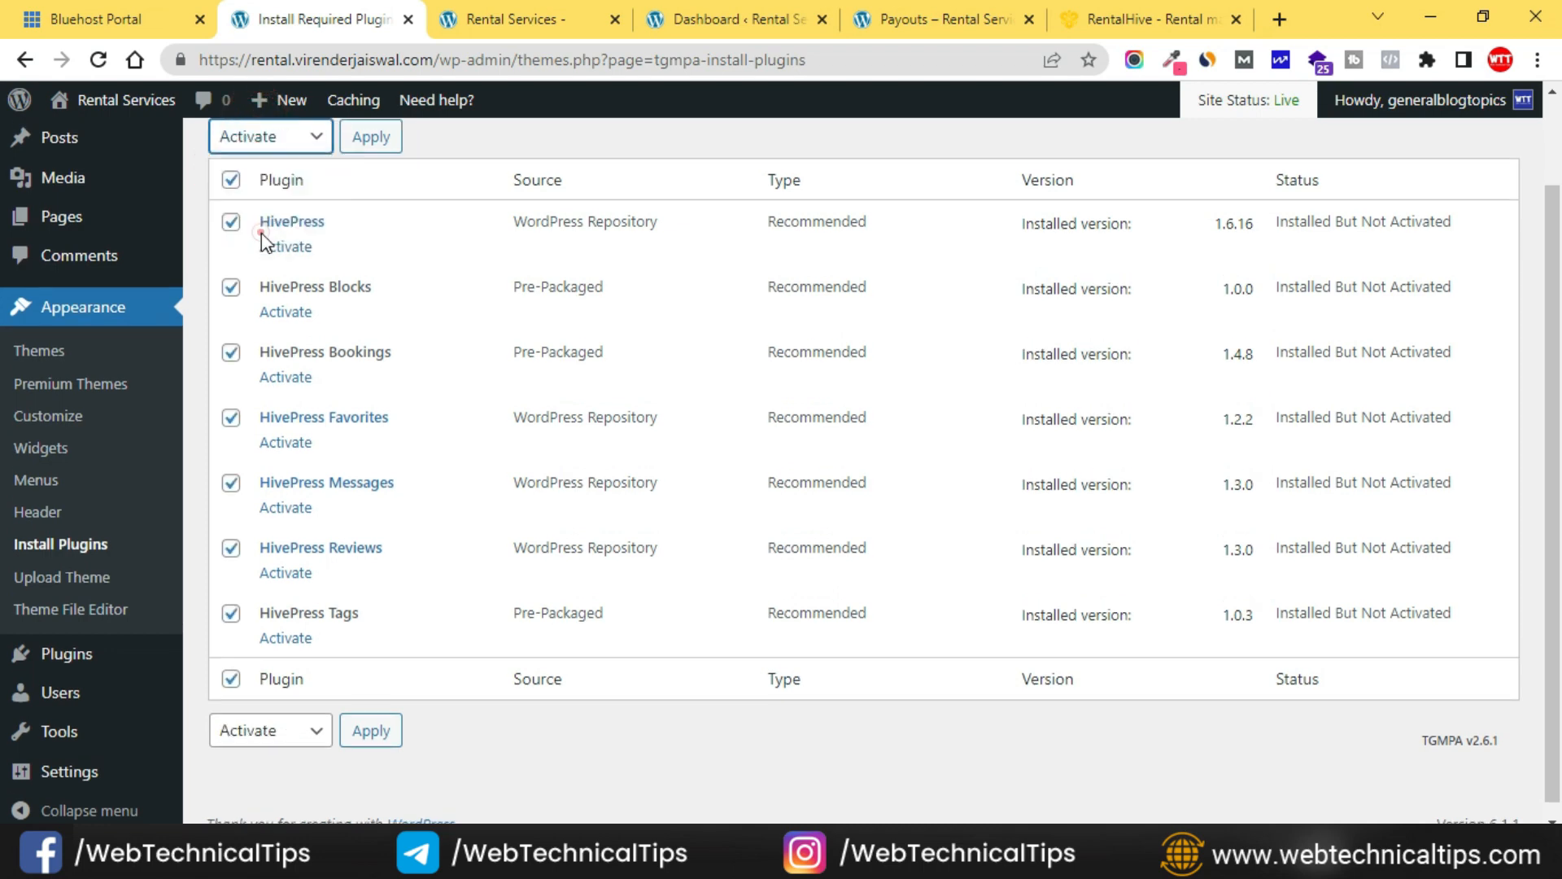
{"action": "left_click", "coordinate": [377, 146]}
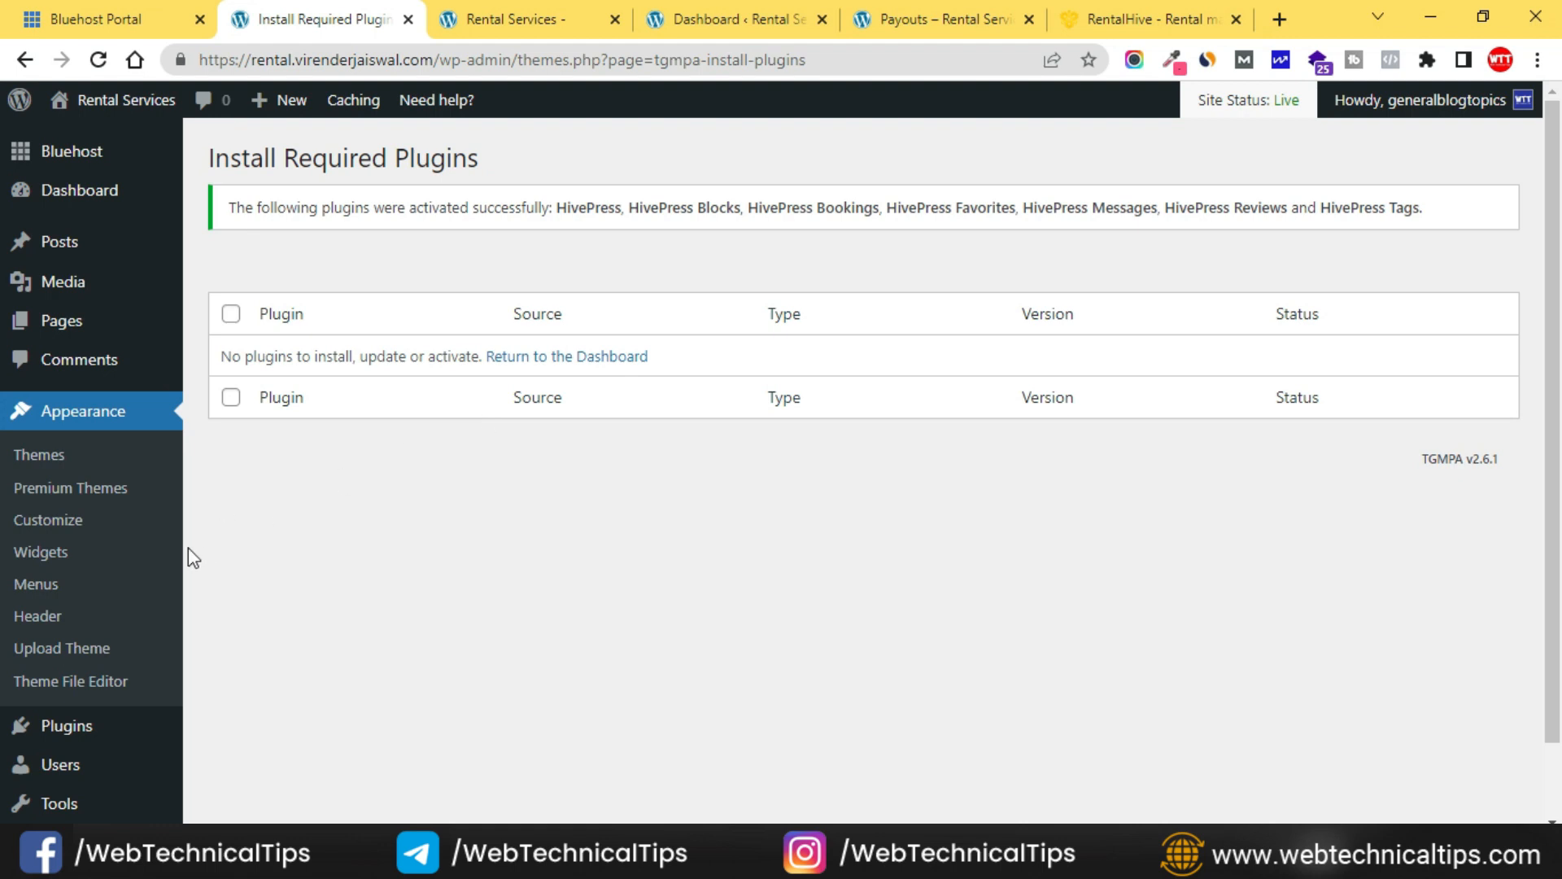
Compare the site's installed plugins with the plugin list in the rentalhive Notepad notes.
{"action": "scroll", "coordinate": [121, 545], "scroll_direction": "down", "scroll_amount": 1}
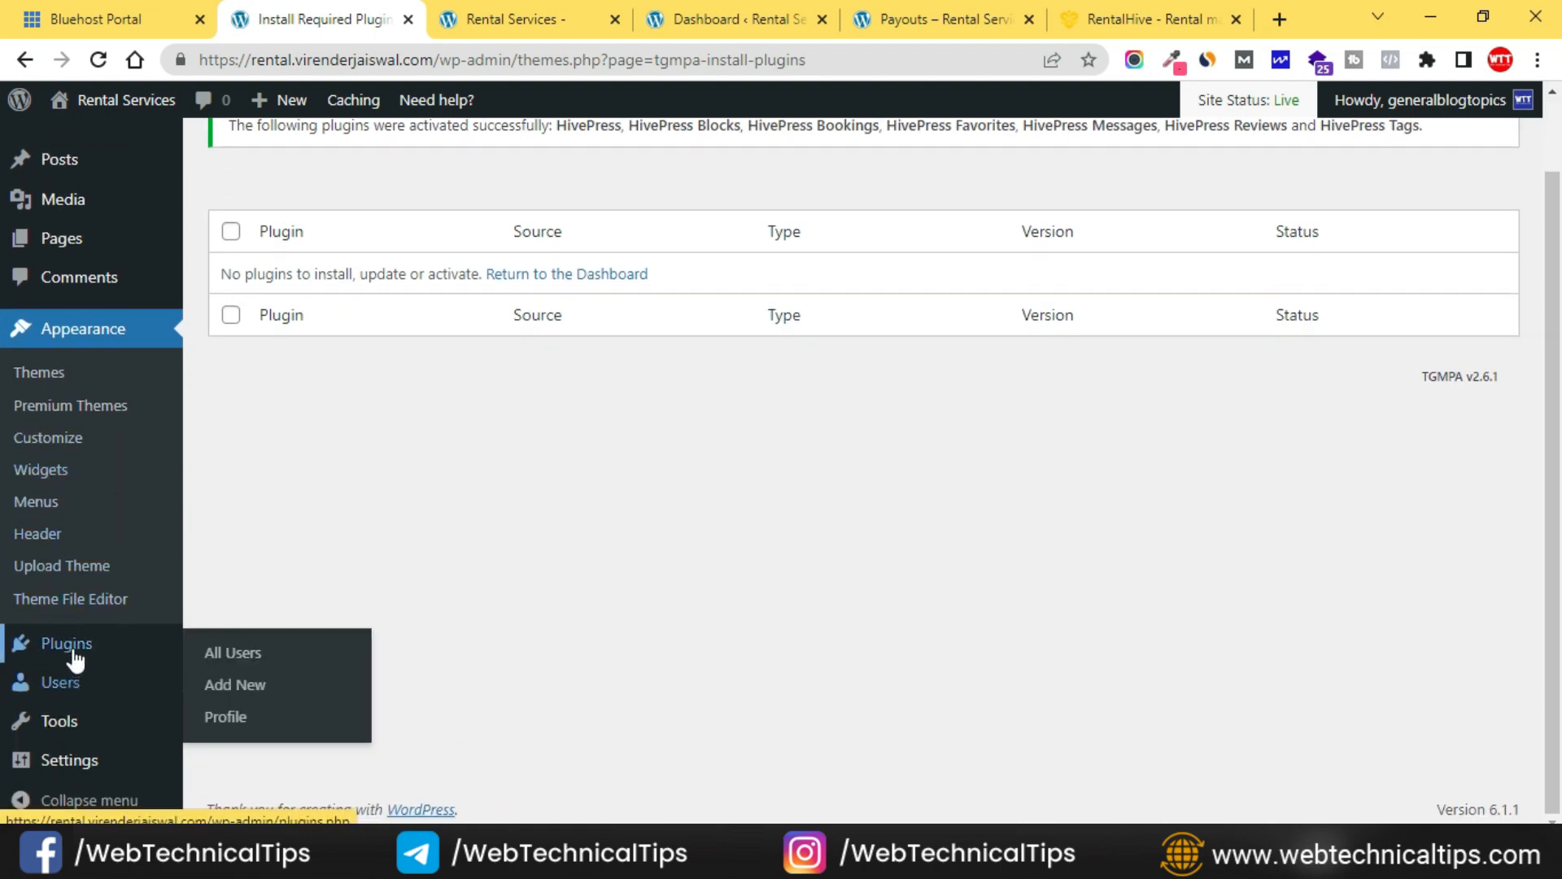
{"action": "left_click", "coordinate": [269, 649]}
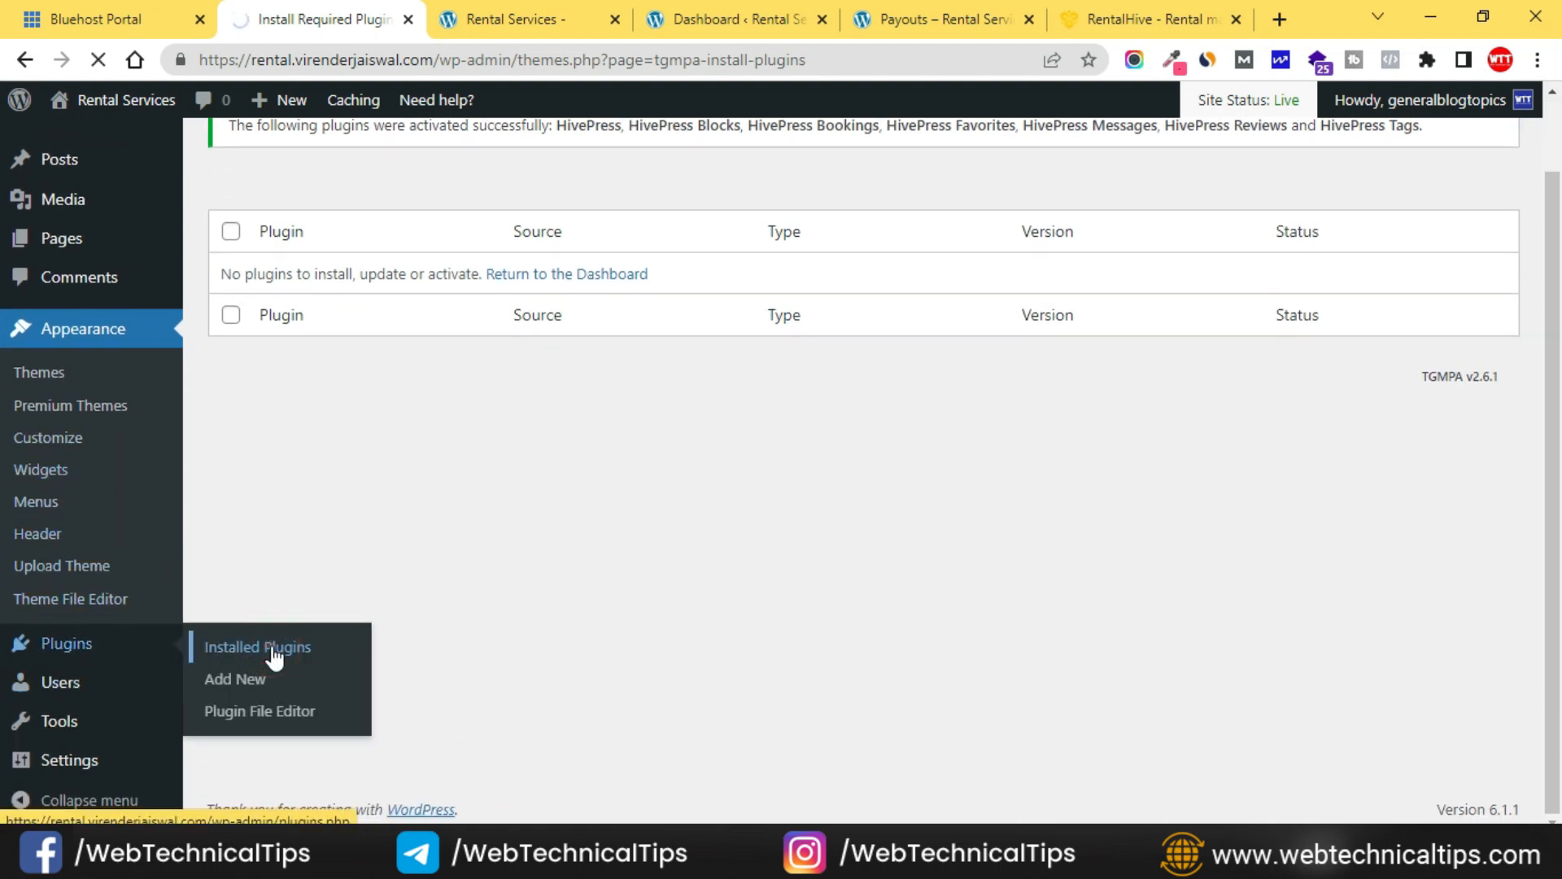
{"action": "scroll", "coordinate": [521, 550], "scroll_direction": "down", "scroll_amount": 5}
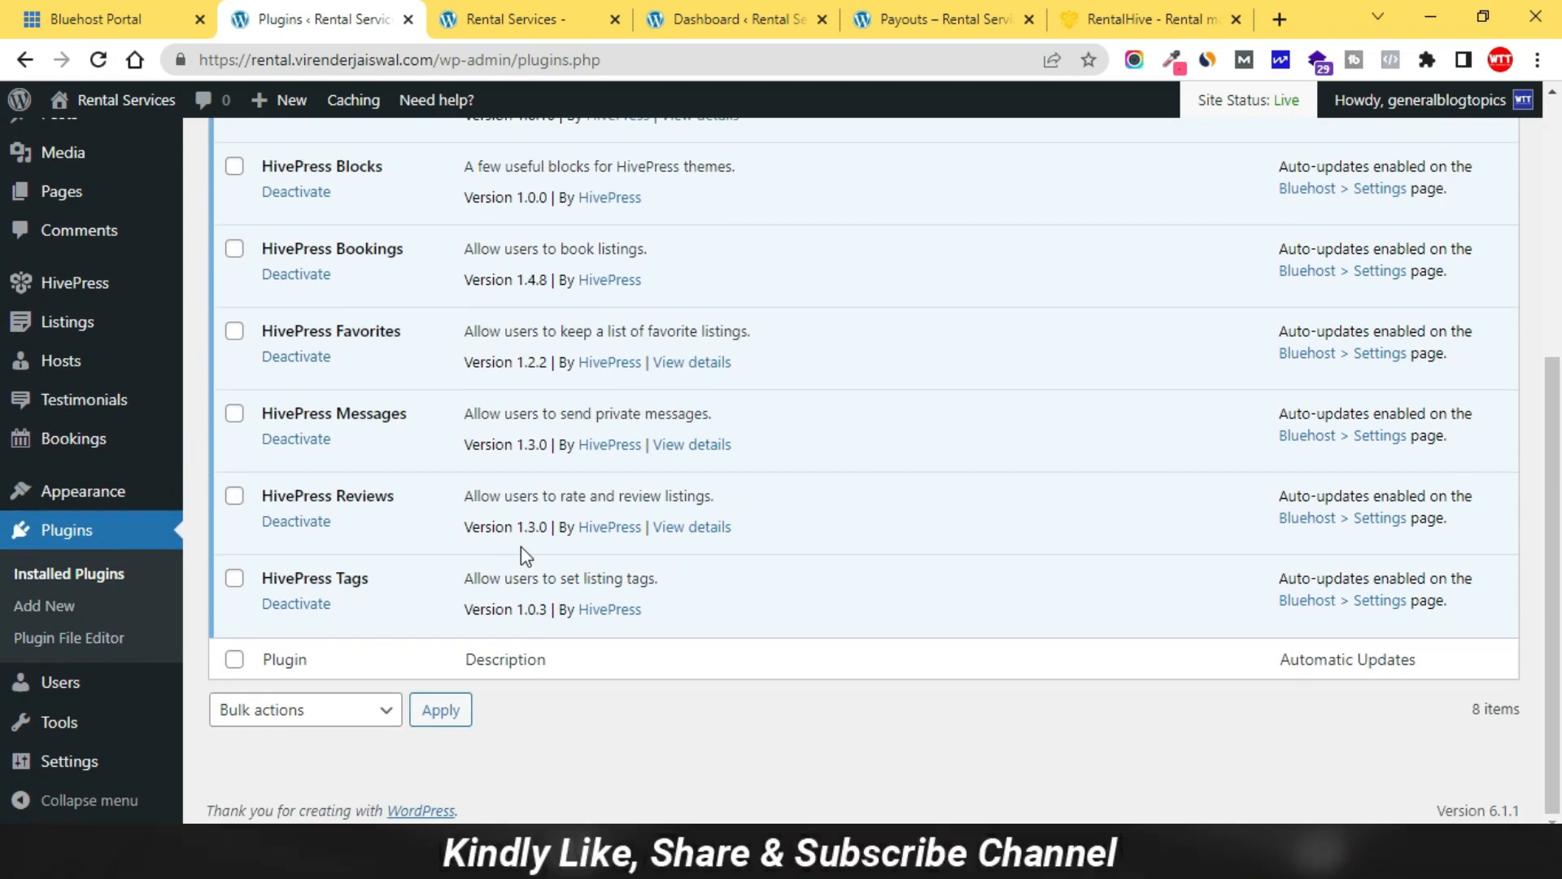
{"action": "key", "text": "alt+Tab"}
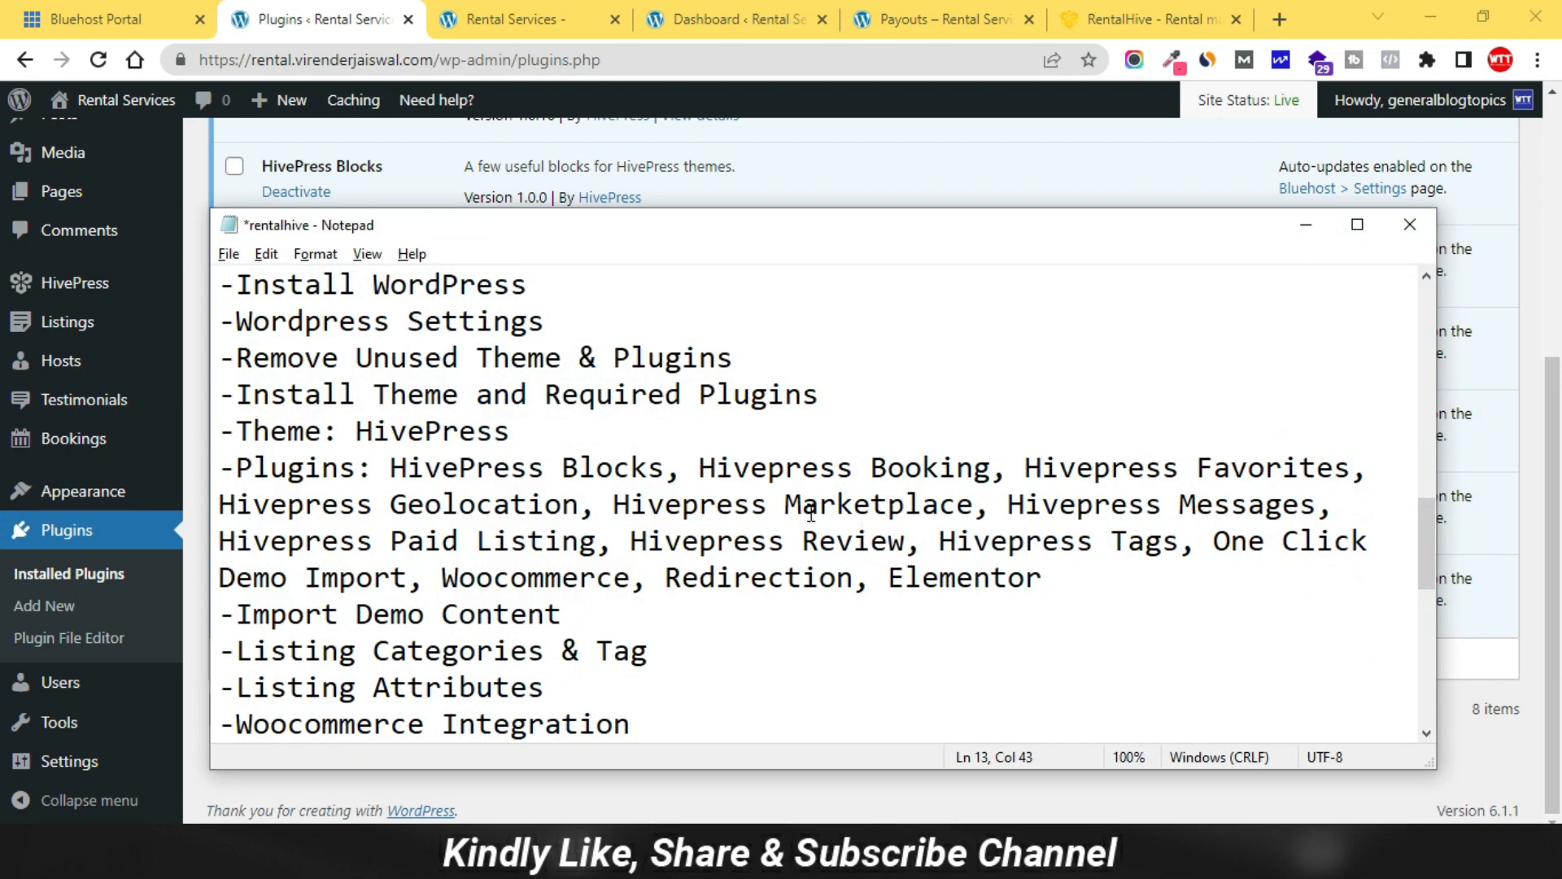
{"action": "left_click_drag", "start_coordinate": [563, 237], "coordinate": [850, 152]}
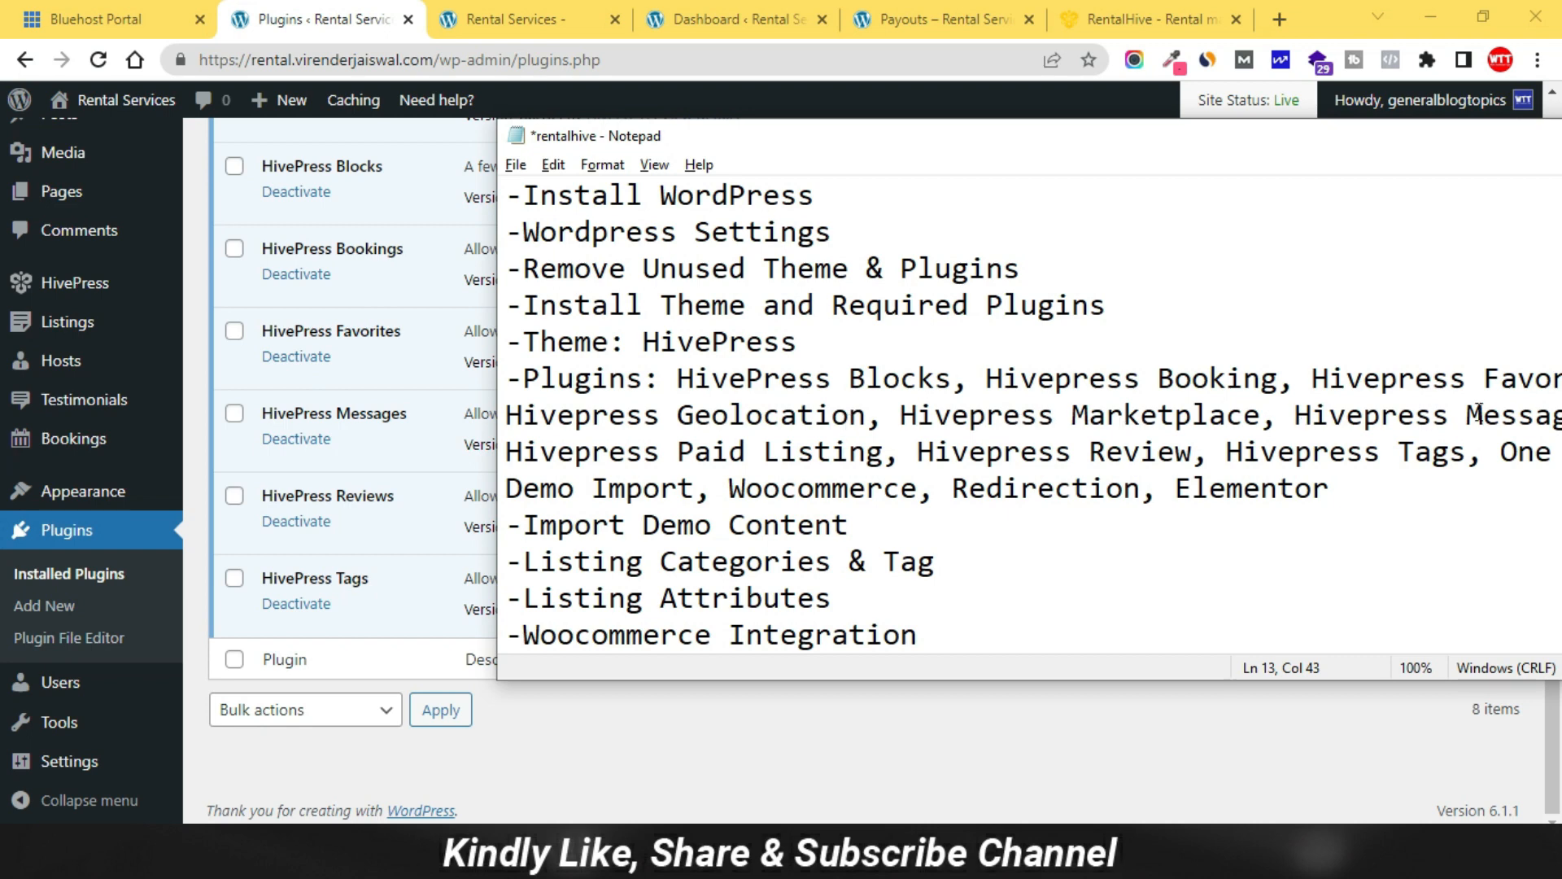
{"action": "mouse_move", "coordinate": [1344, 148]}
{"action": "left_mouse_down"}
{"action": "mouse_move", "coordinate": [1154, 172]}
{"action": "mouse_move", "coordinate": [1275, 172]}
{"action": "mouse_move", "coordinate": [1331, 145]}
{"action": "left_mouse_up"}
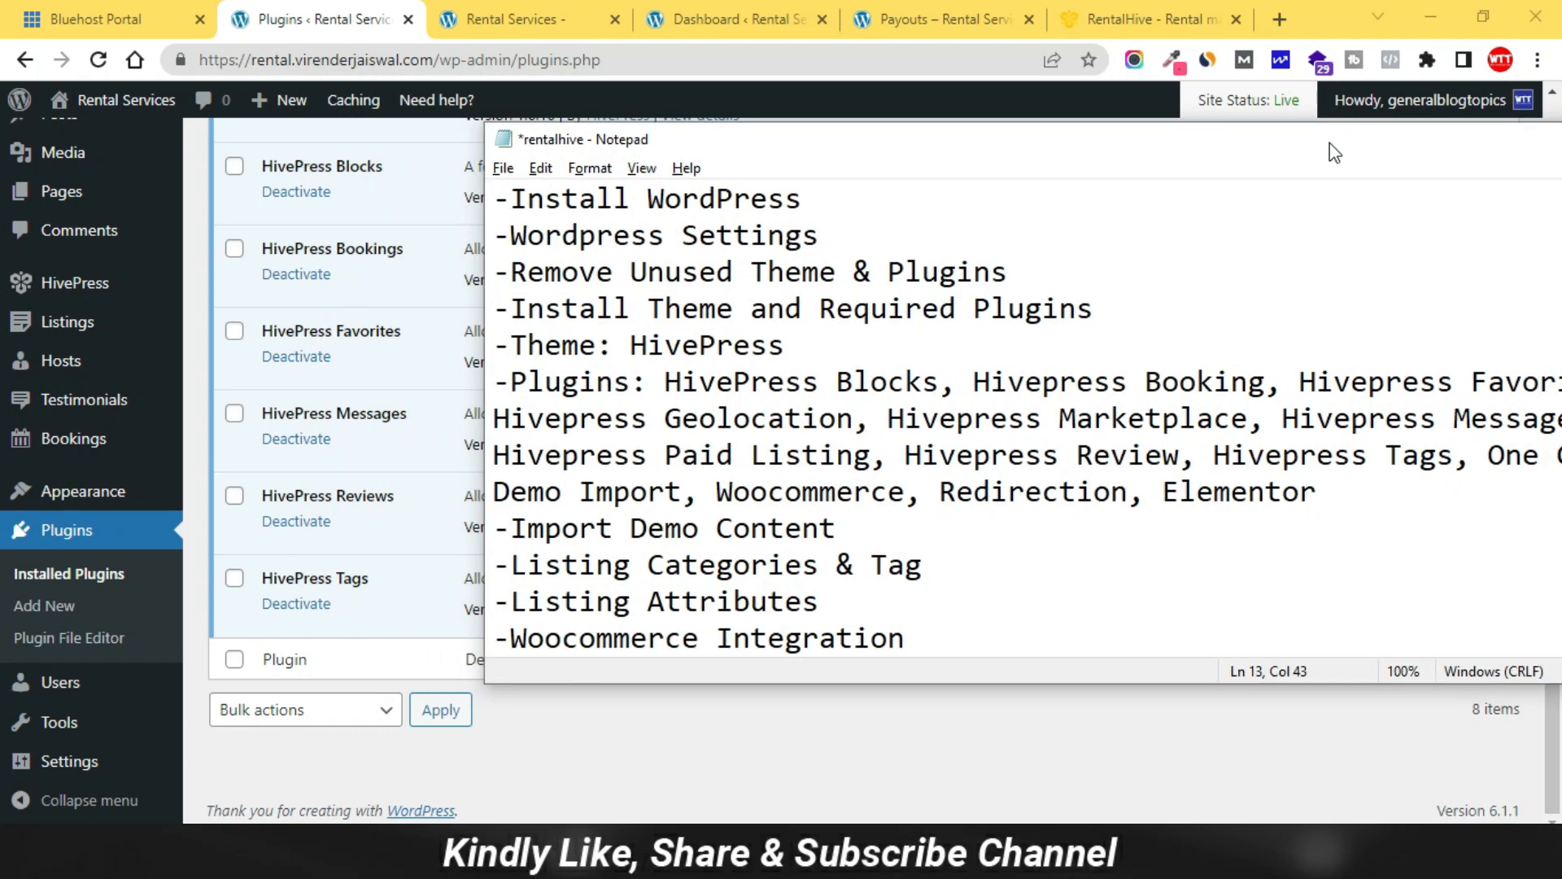
{"action": "left_click_drag", "start_coordinate": [1331, 144], "coordinate": [1139, 178]}
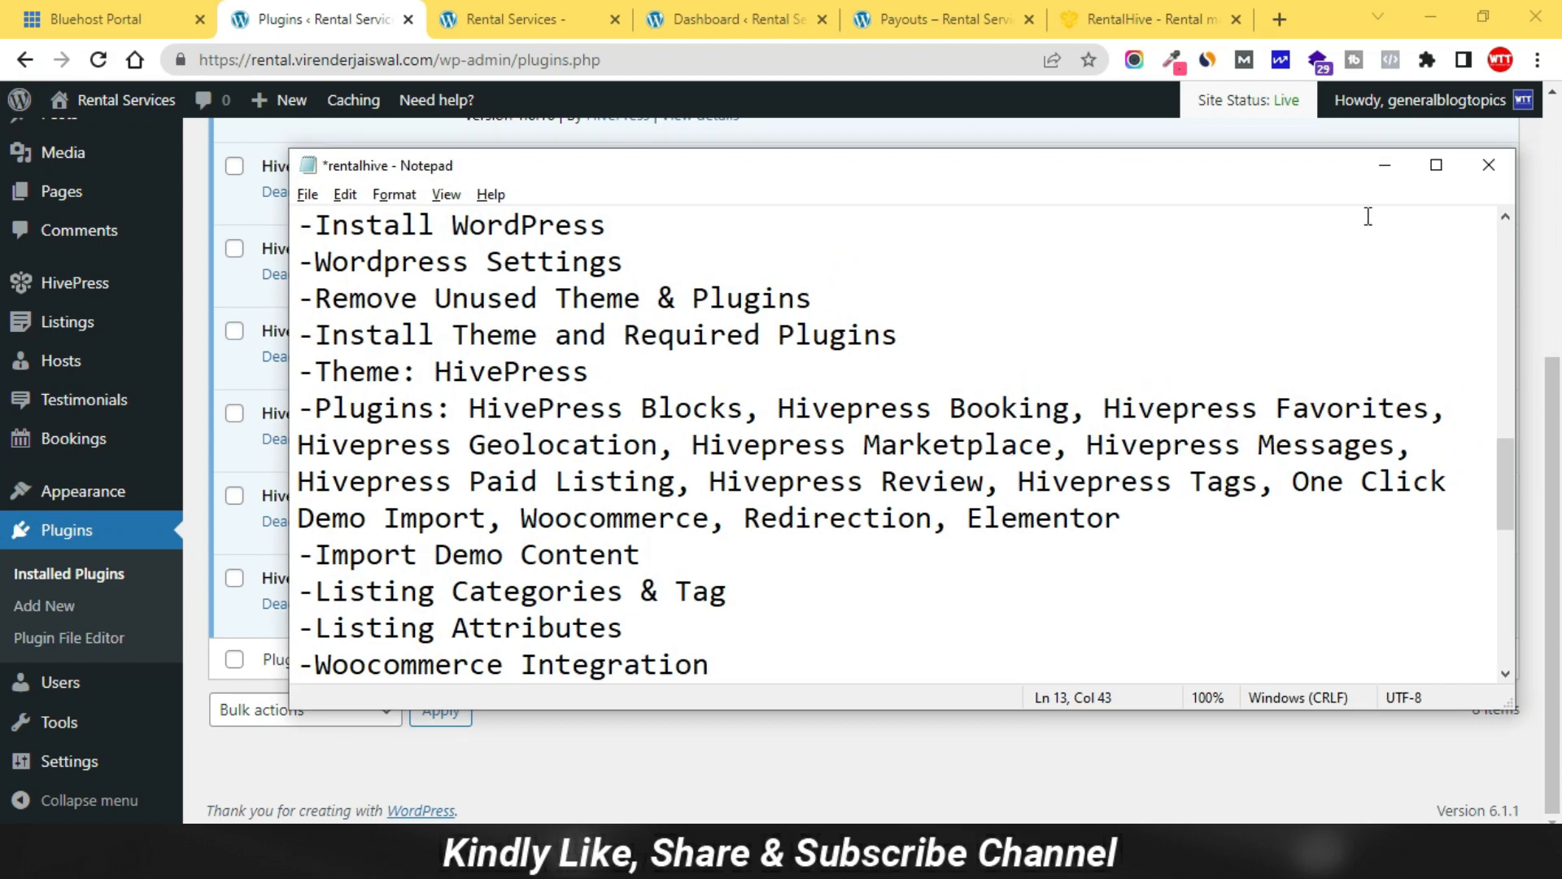
{"action": "left_click", "coordinate": [1390, 164]}
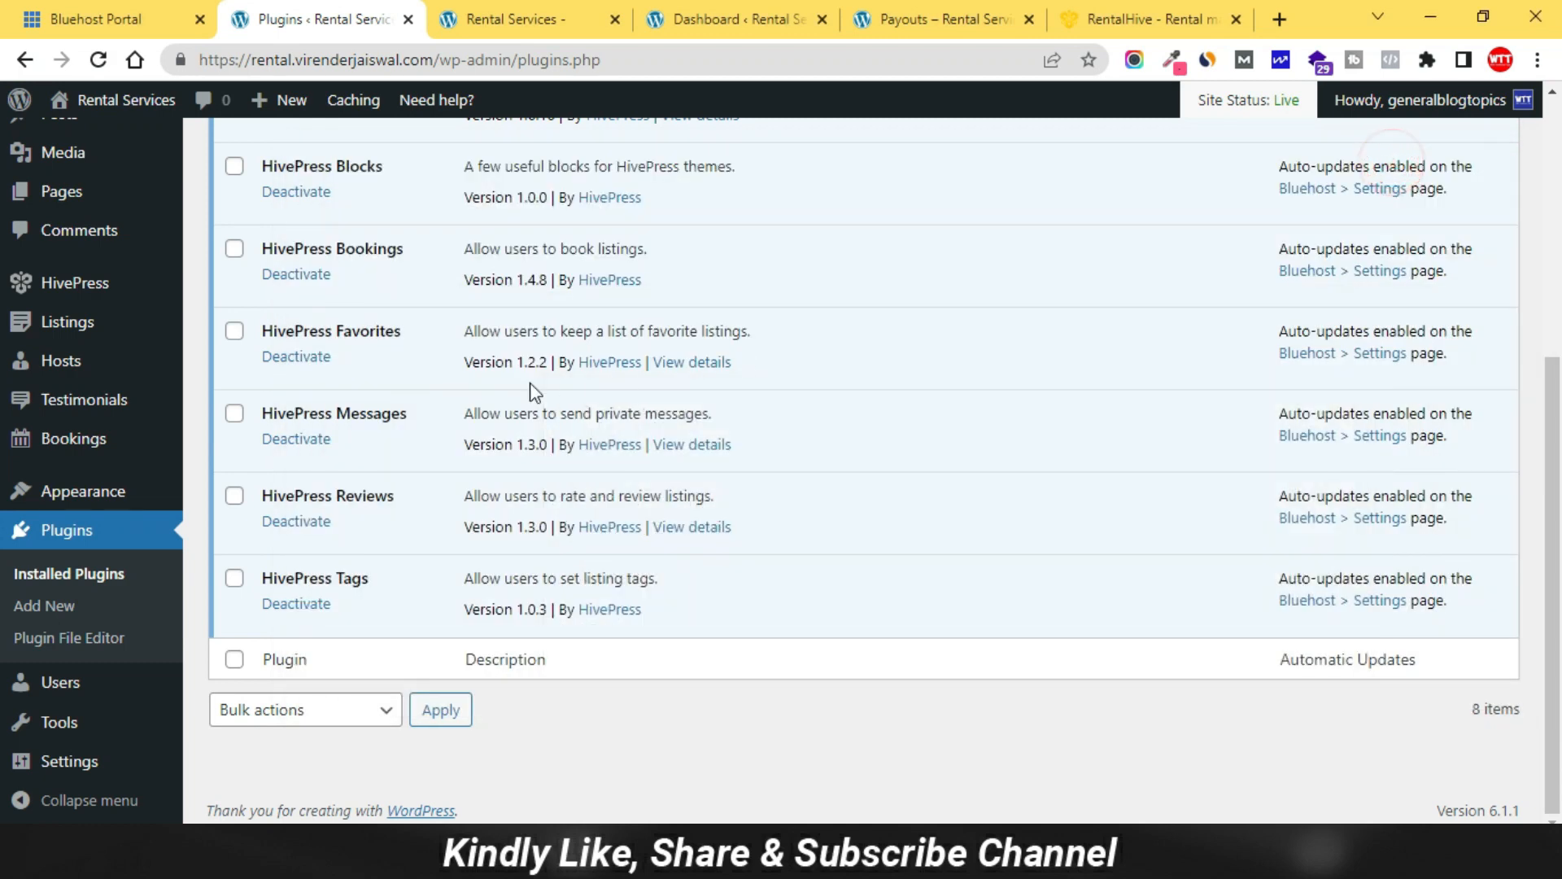
{"action": "mouse_move", "coordinate": [59, 324]}
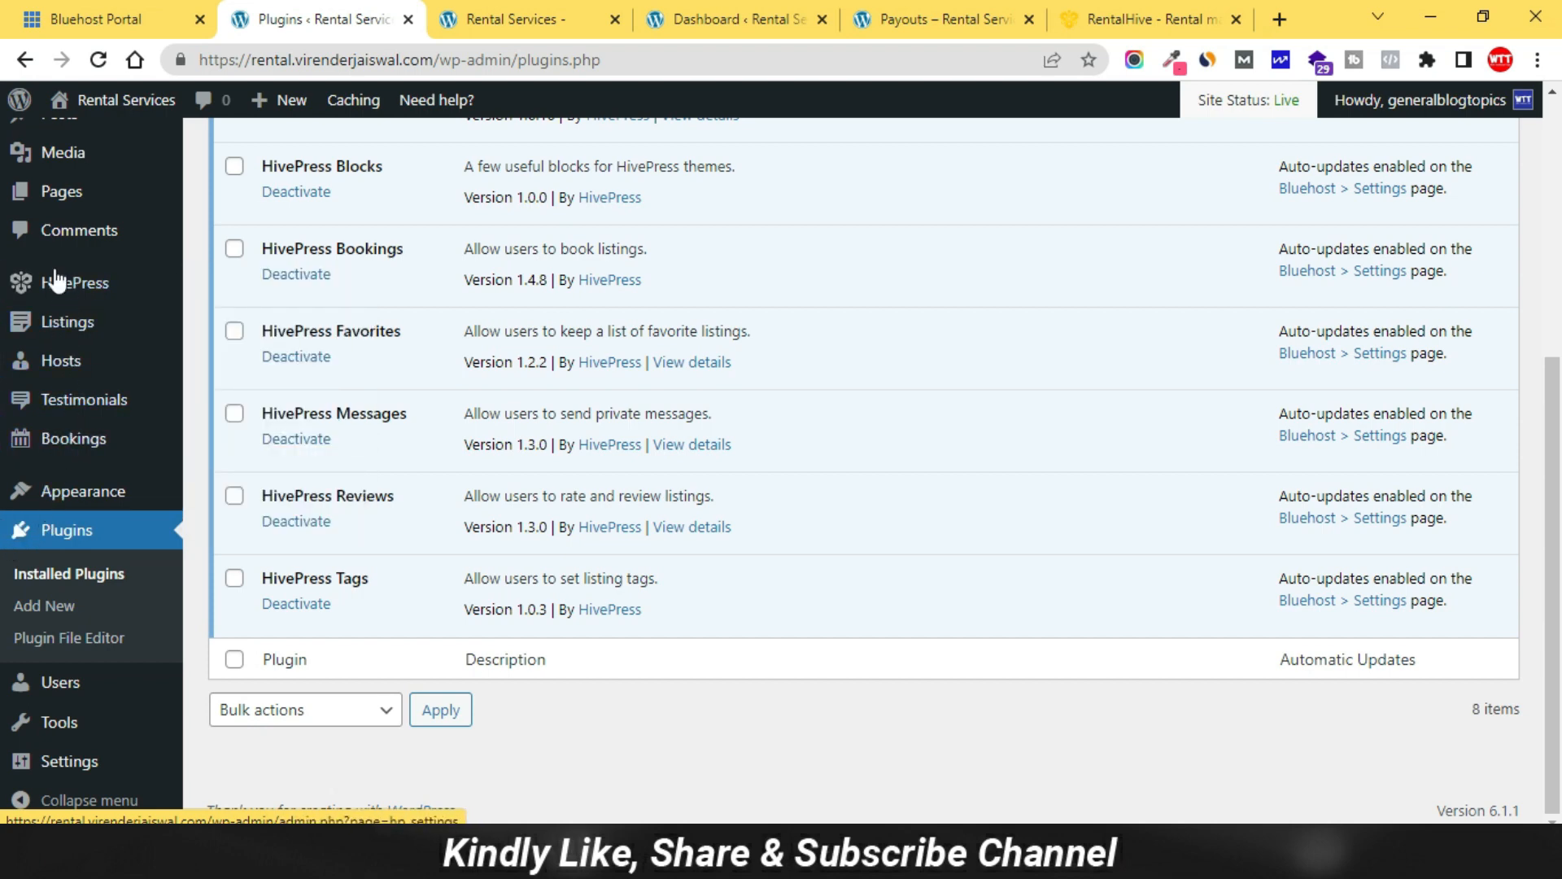
{"action": "mouse_move", "coordinate": [53, 286]}
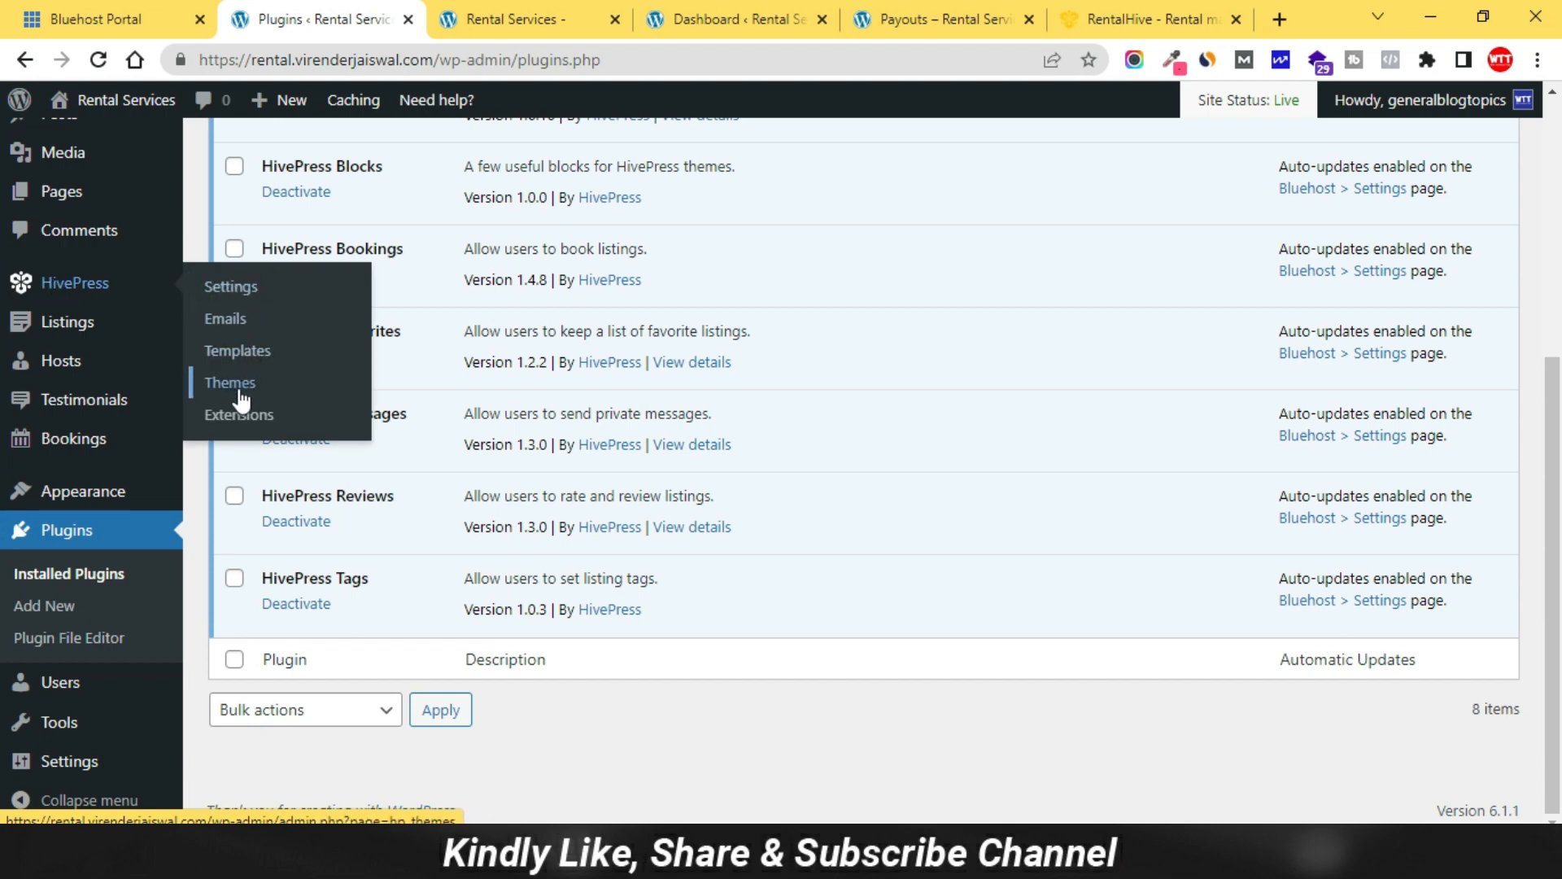
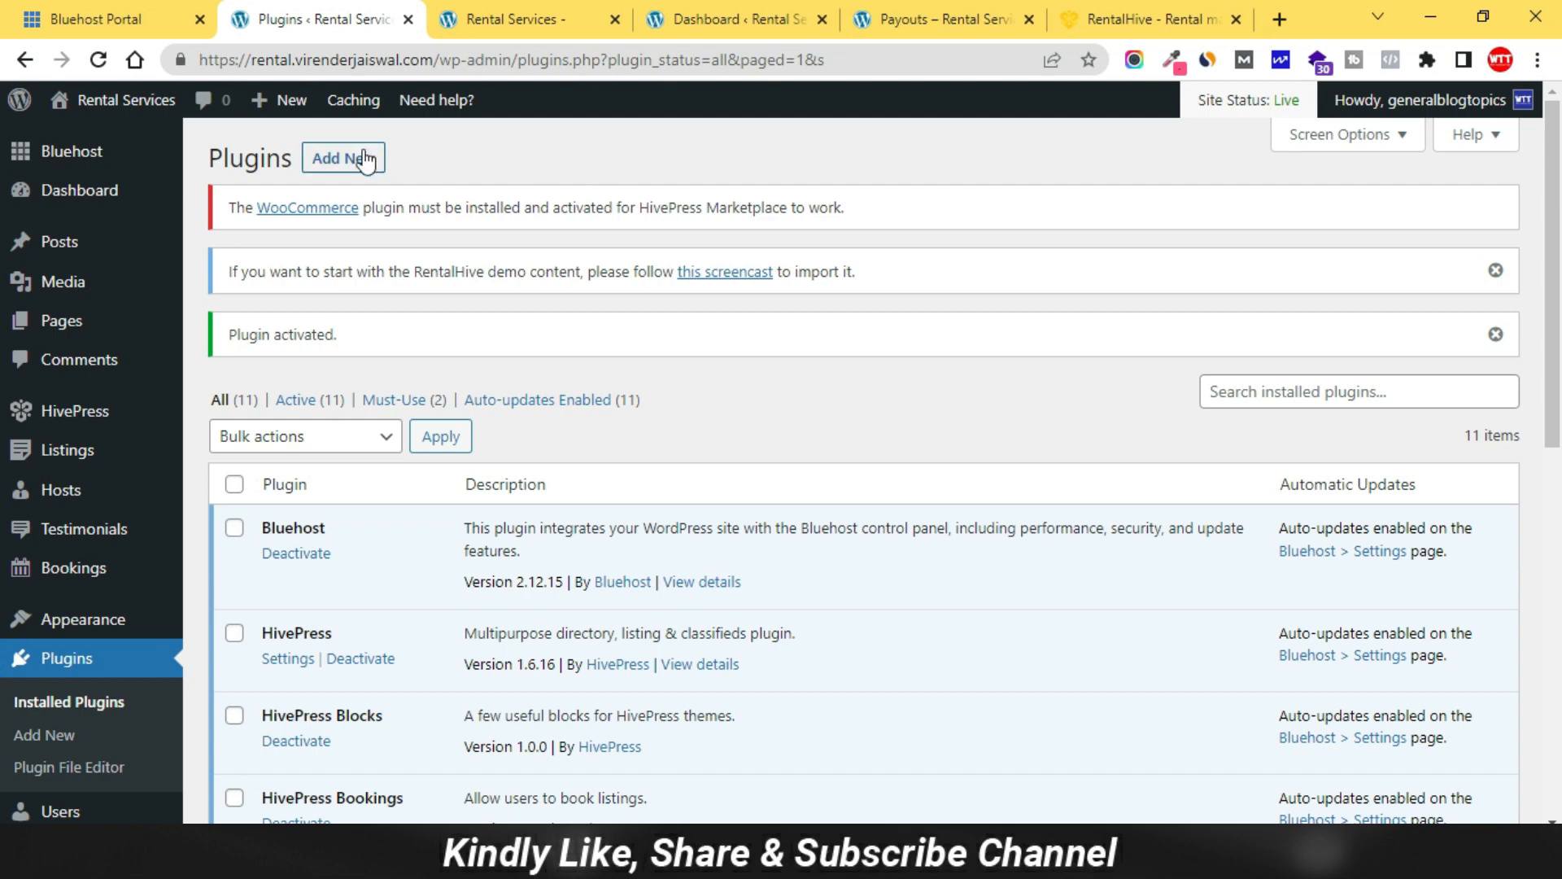
Search the plugin directory for "demo content" and install the One Click Demo Import plugin.
{"action": "left_click", "coordinate": [348, 158]}
{"action": "left_click", "coordinate": [1243, 356]}
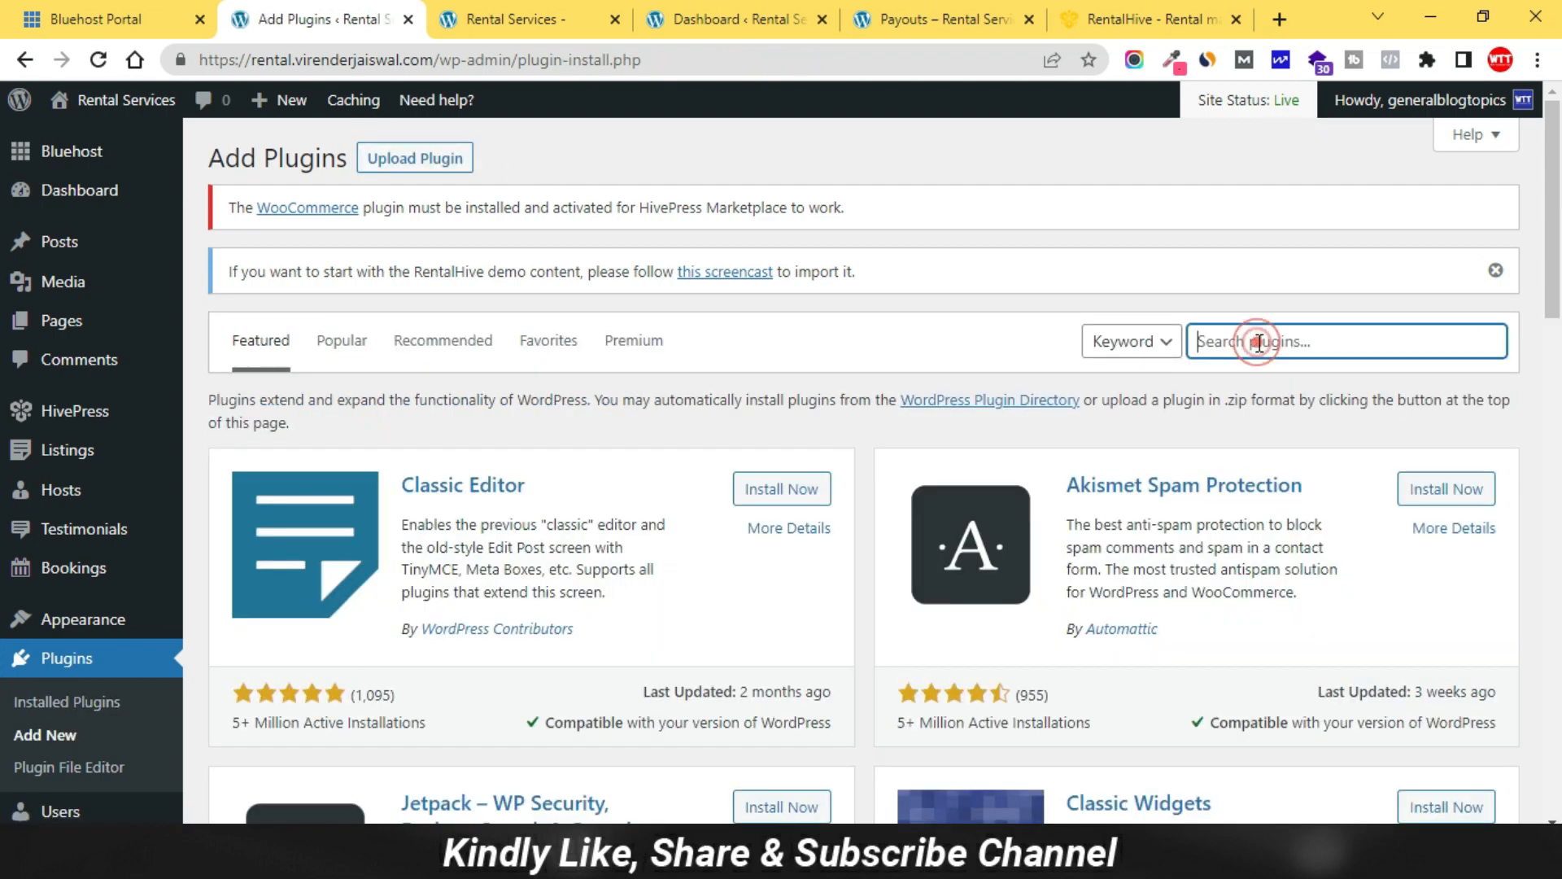
{"action": "type", "text": "demo content"}
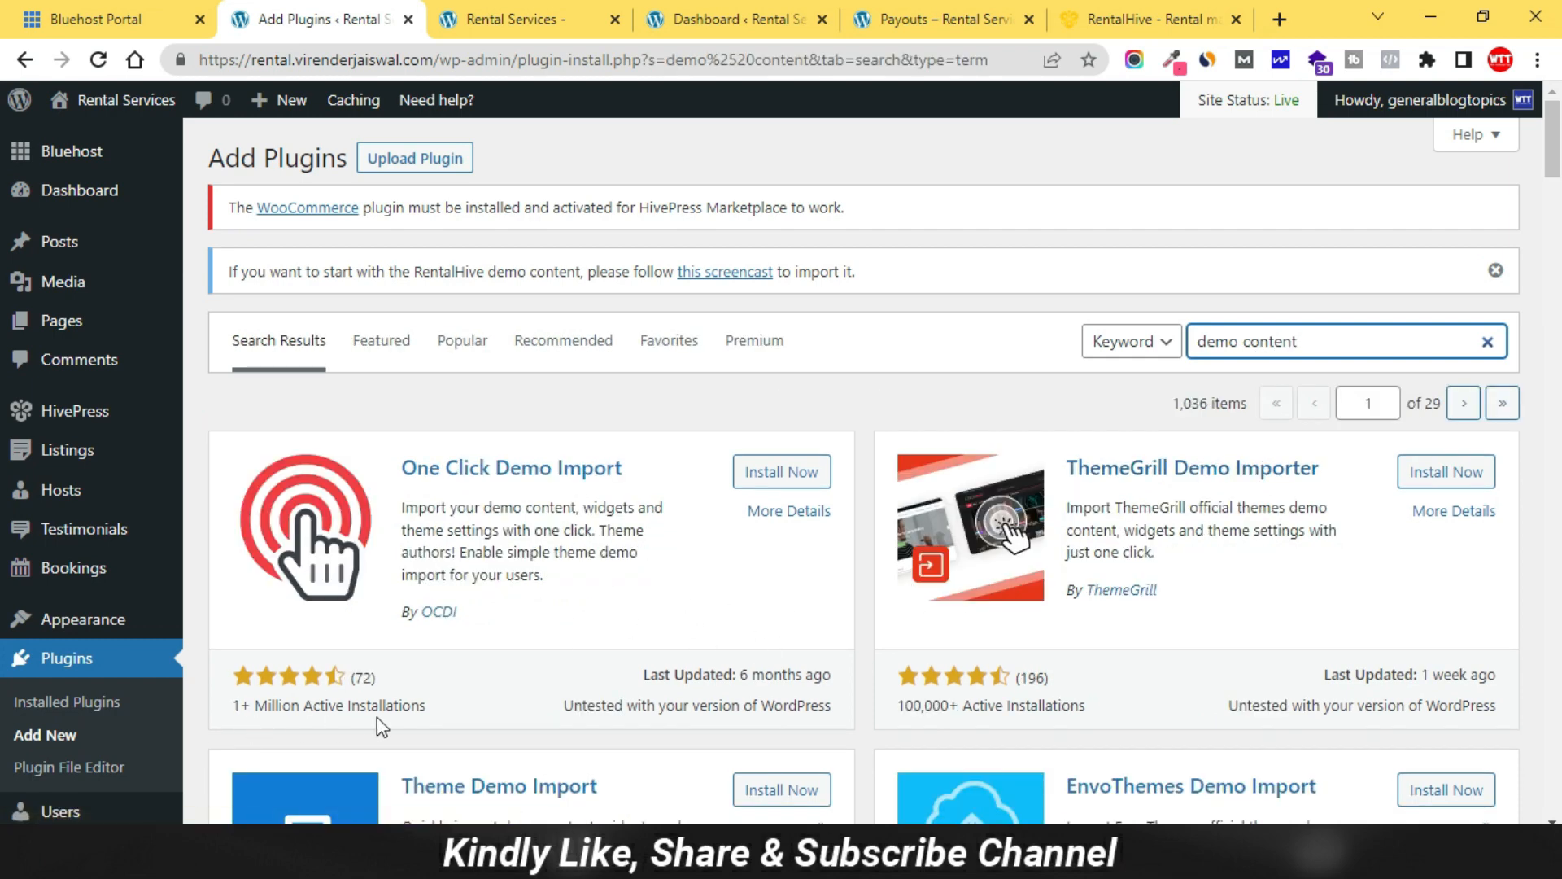
{"action": "left_click", "coordinate": [785, 472]}
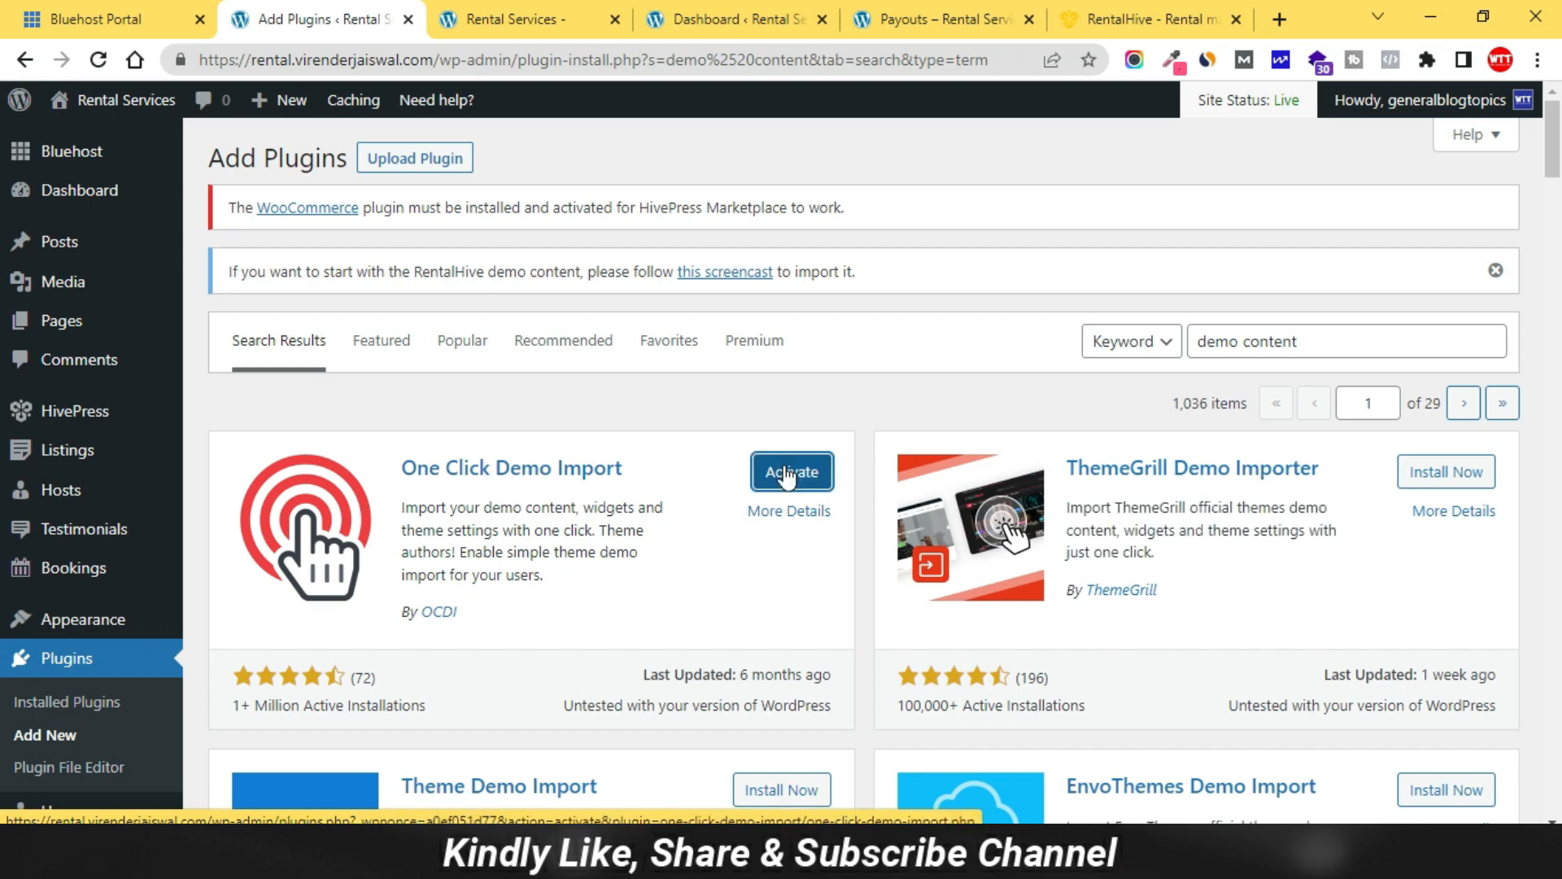
Check the plugin notes, then search the plugin directory for "woocommerce" and install WooCommerce by Automattic.
{"action": "key", "text": "alt+Tab"}
{"action": "key", "text": "alt+Tab"}
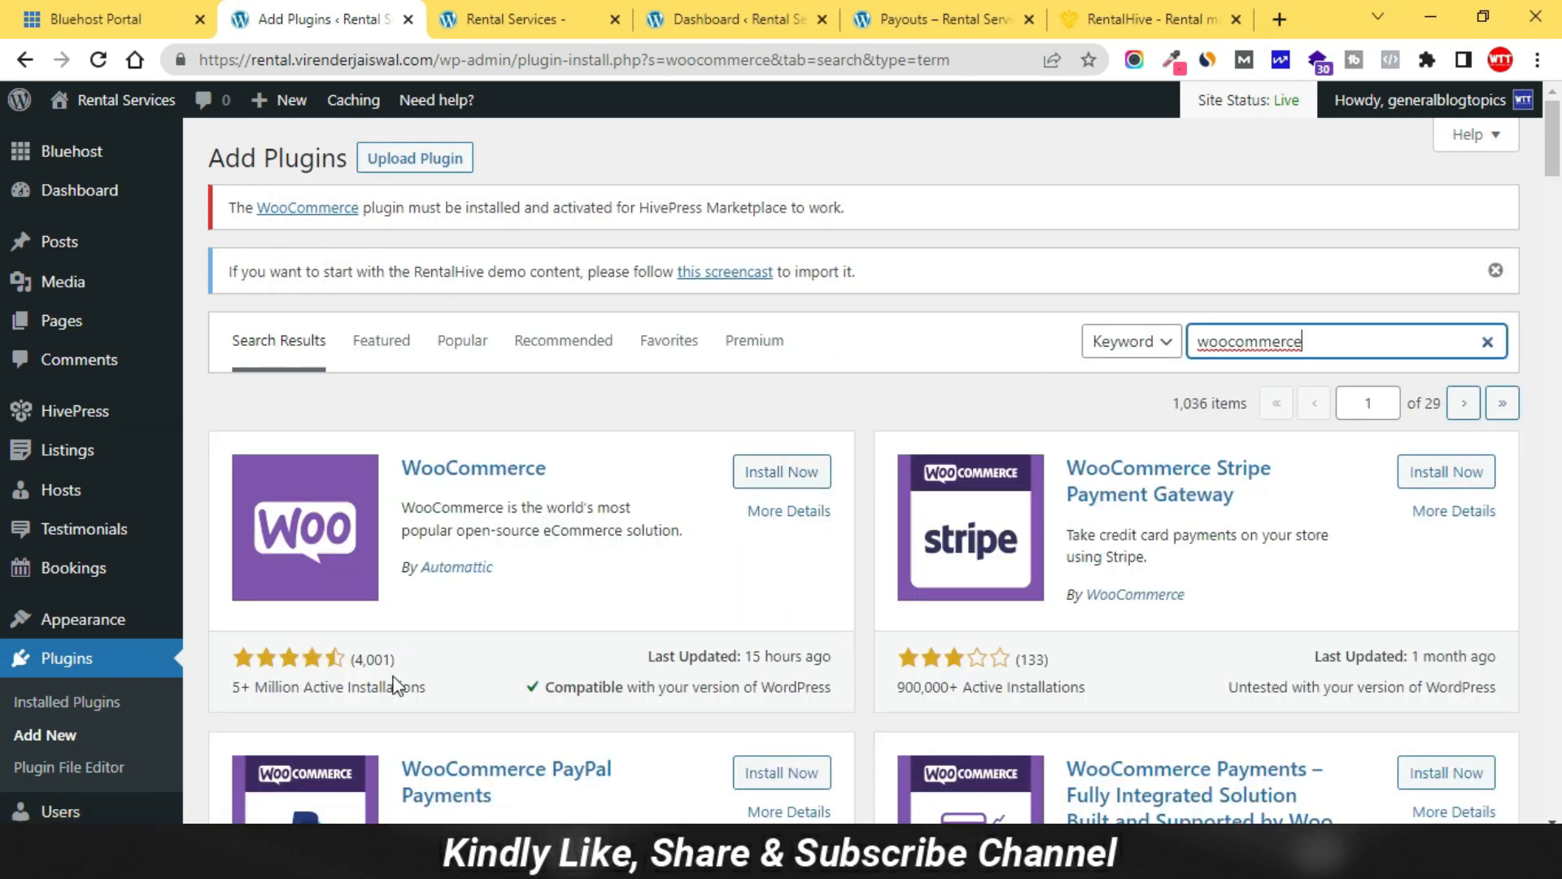
{"action": "left_click", "coordinate": [793, 471]}
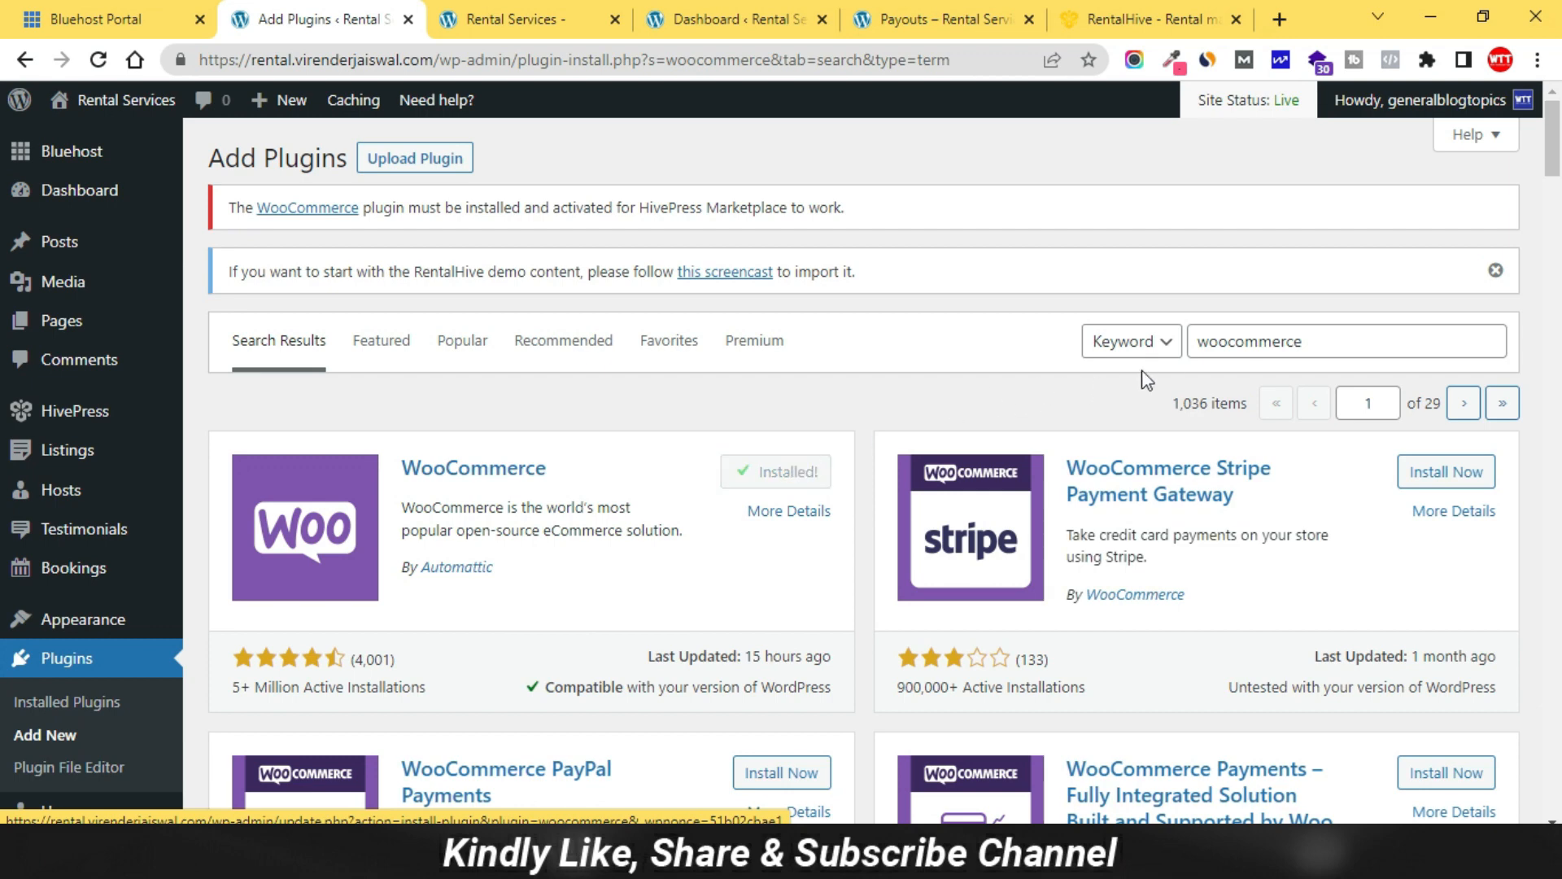
Search the plugin directory for "redirection" and install the Redirection plugin that manages 301 redirects.
{"action": "triple_click", "coordinate": [1350, 339]}
{"action": "type", "text": "re"}
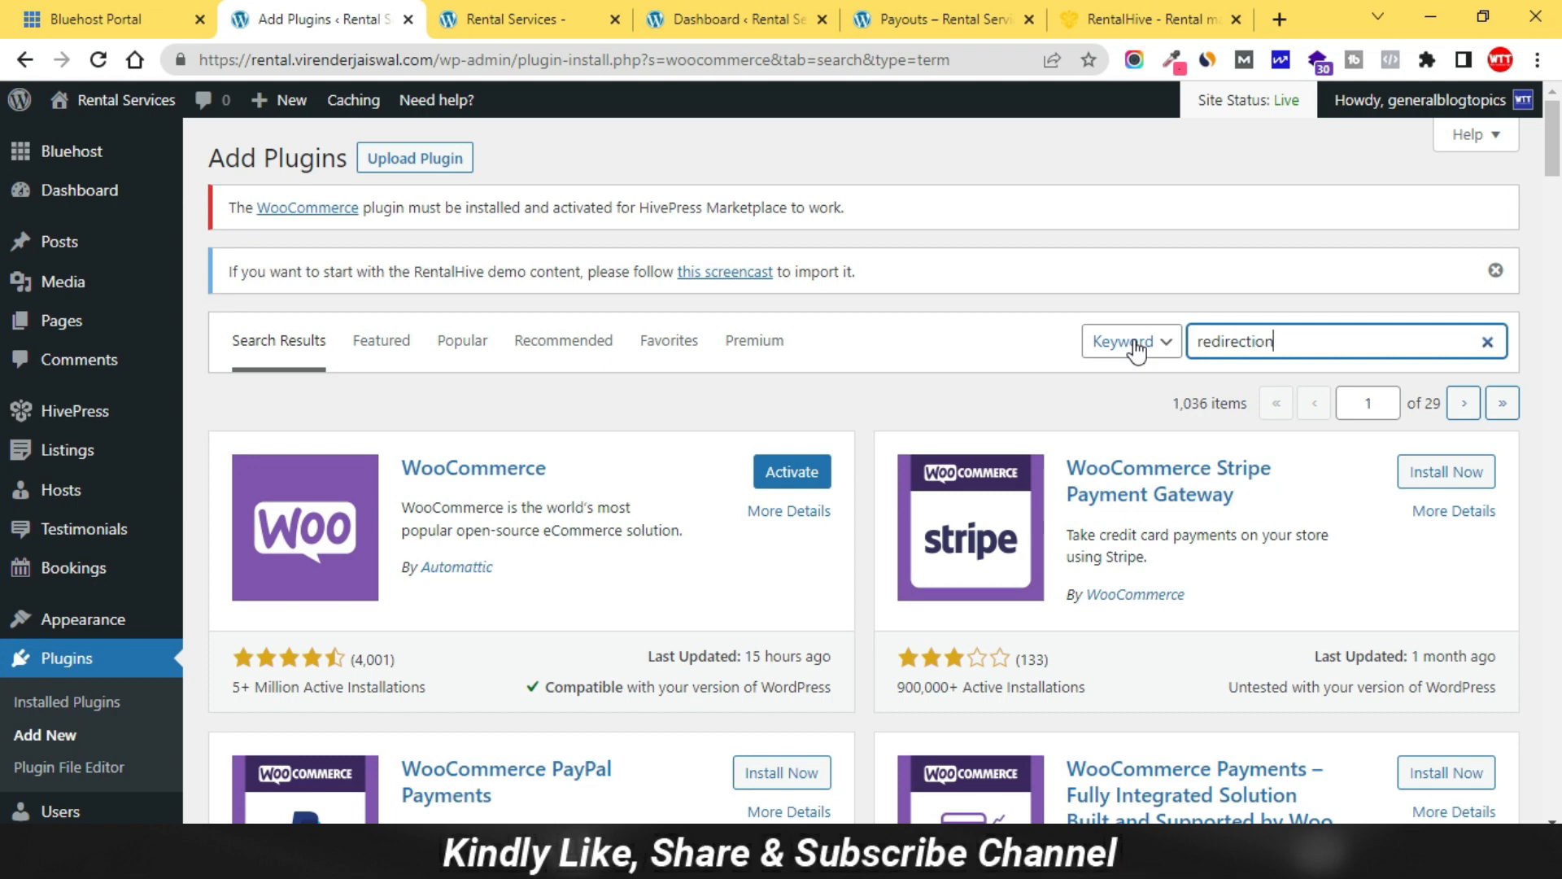
{"action": "type", "text": "direction"}
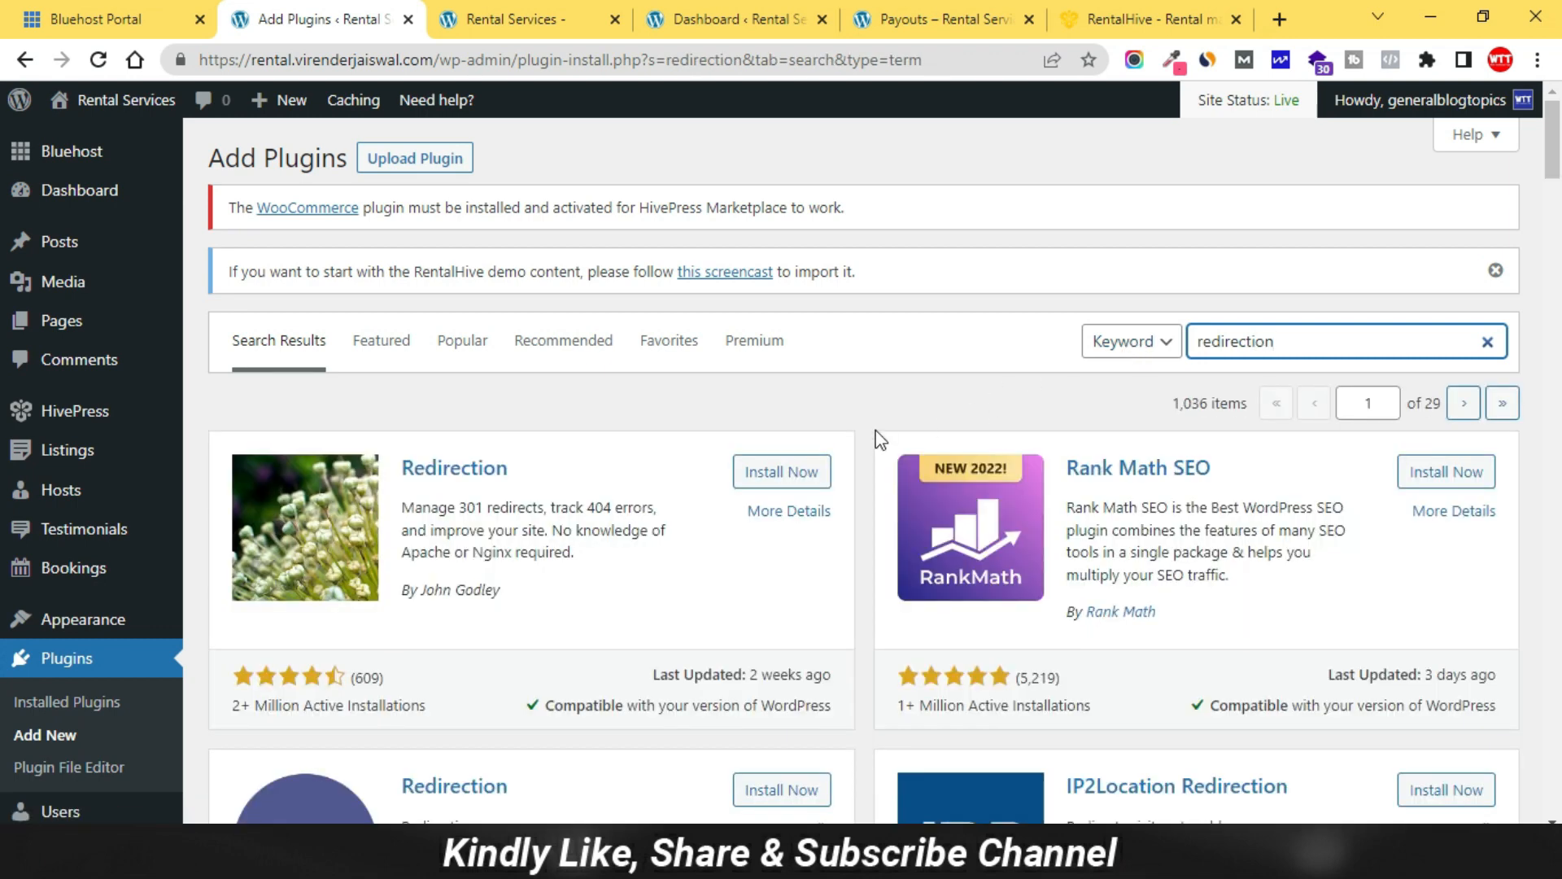
{"action": "left_click", "coordinate": [774, 471]}
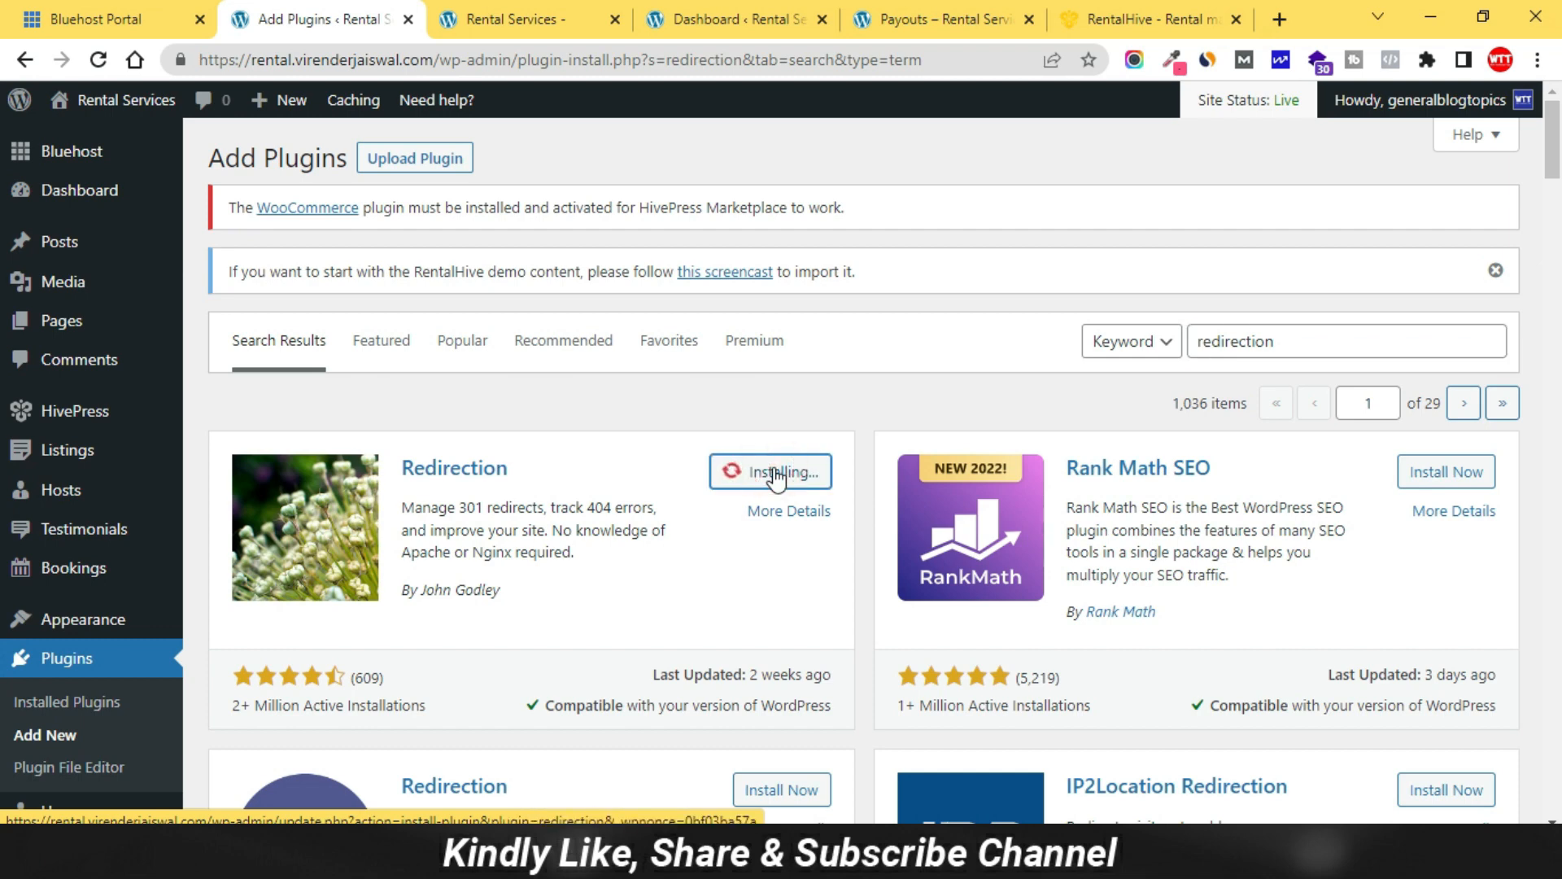
Search the plugin directory for "elementor" and install the Elementor Website Builder plugin.
{"action": "double_click", "coordinate": [1244, 343]}
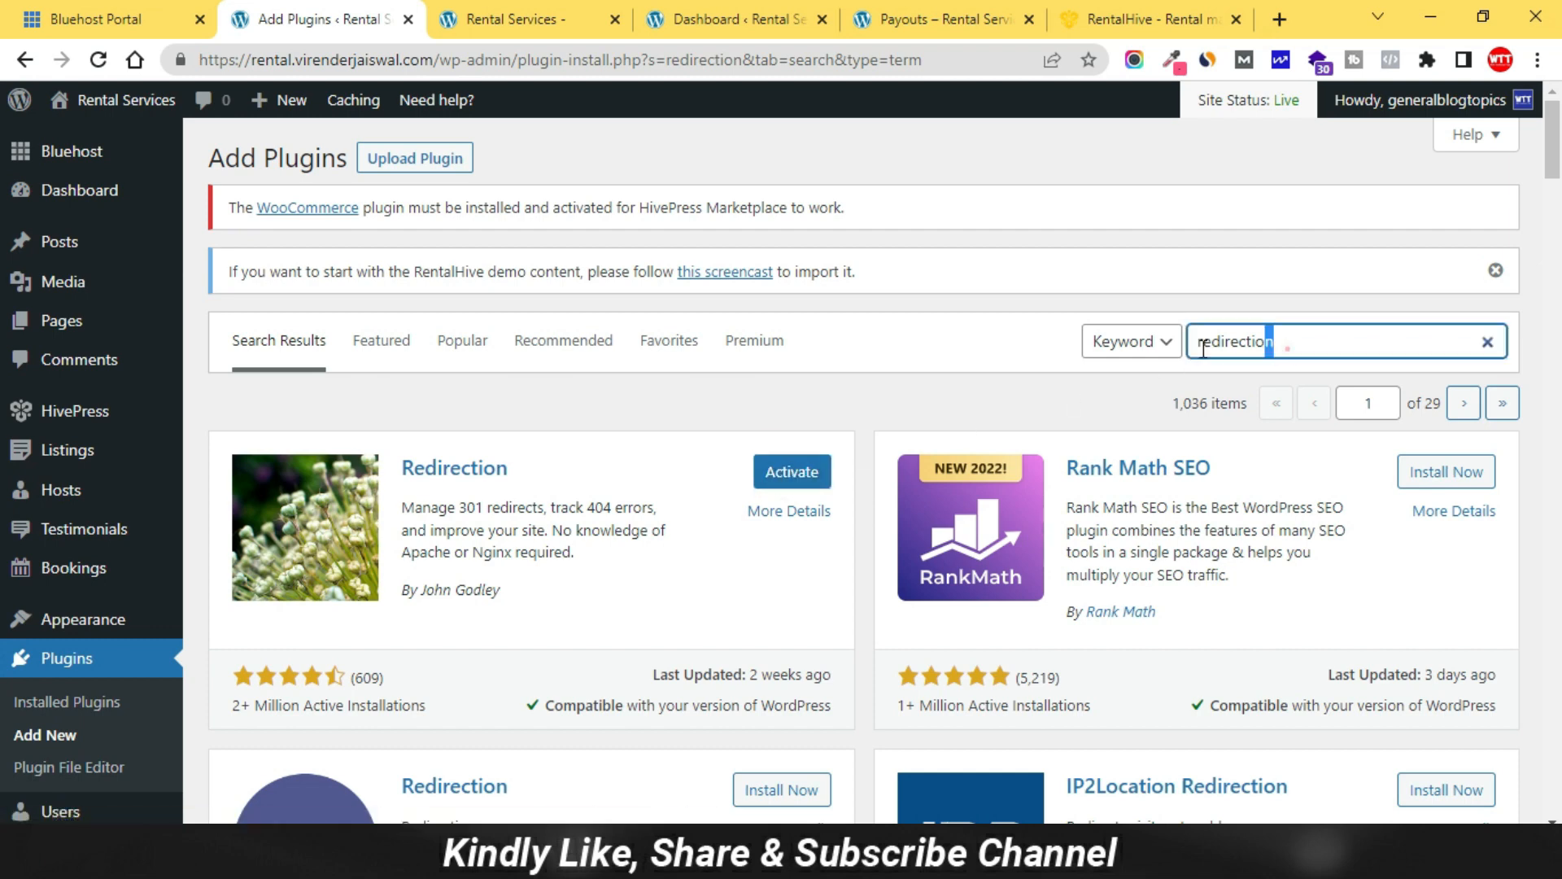
{"action": "type", "text": "elementor"}
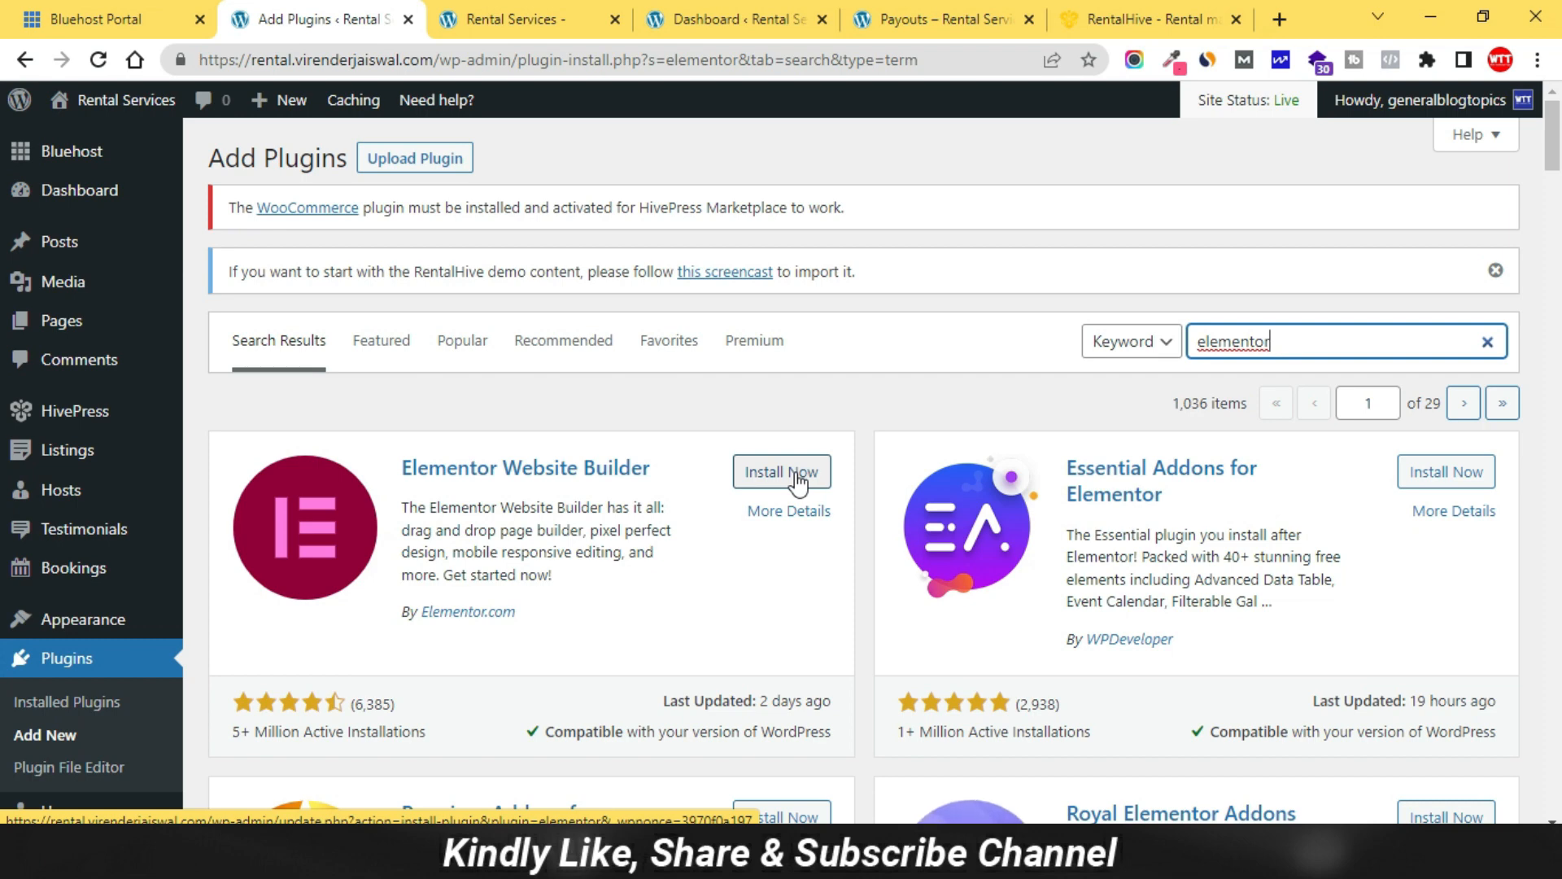
{"action": "left_click", "coordinate": [797, 482]}
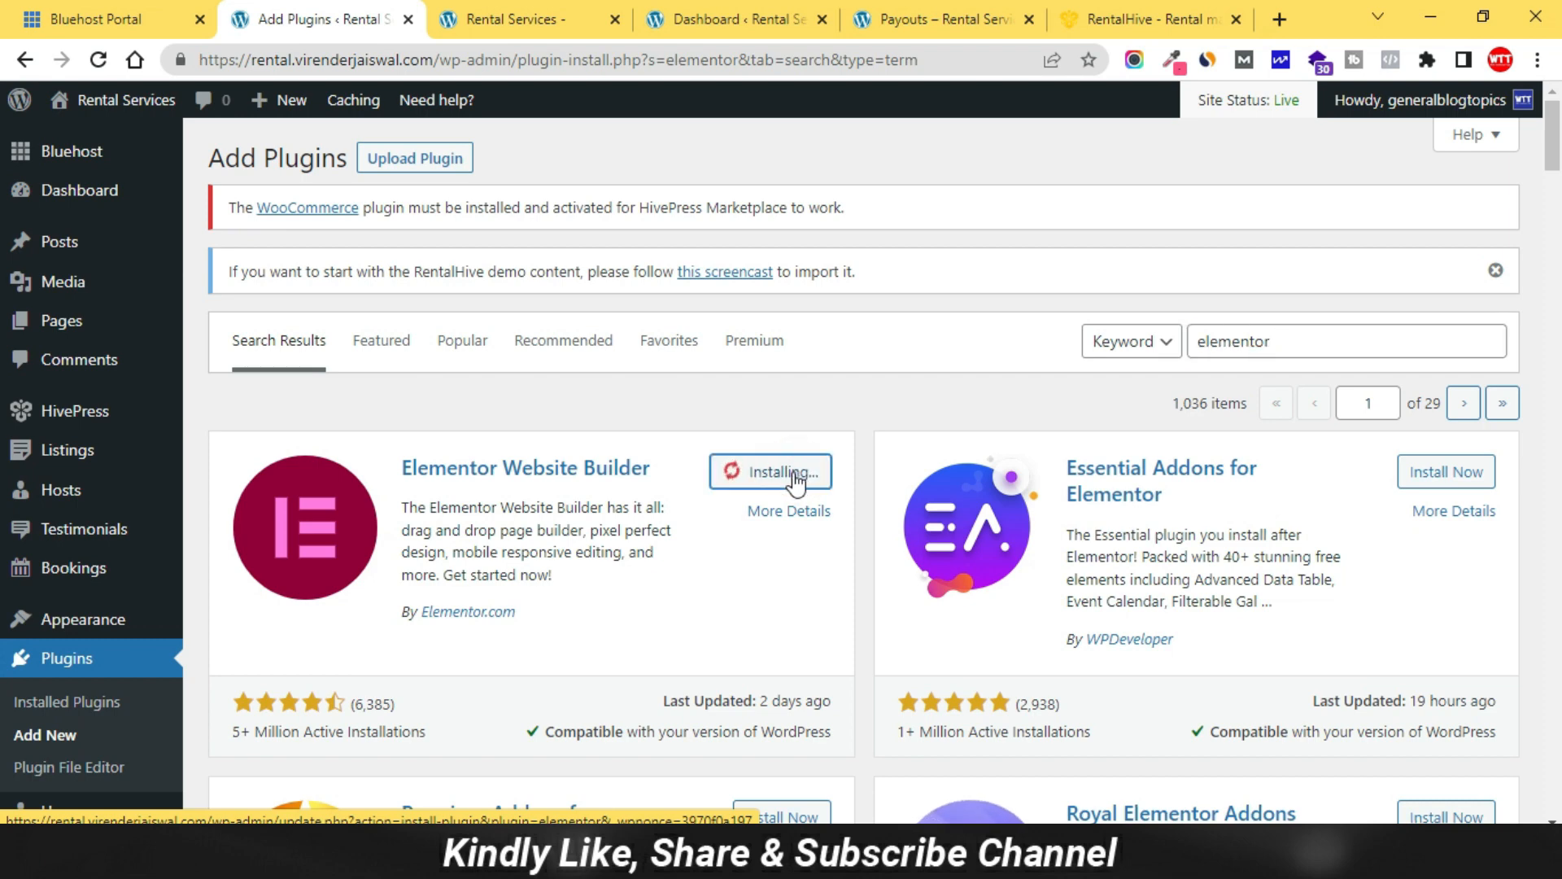
Bulk-activate Elementor, One Click Demo Import, Redirection and WooCommerce from the installed plugins list.
{"action": "scroll", "coordinate": [325, 610], "scroll_direction": "down", "scroll_amount": 3}
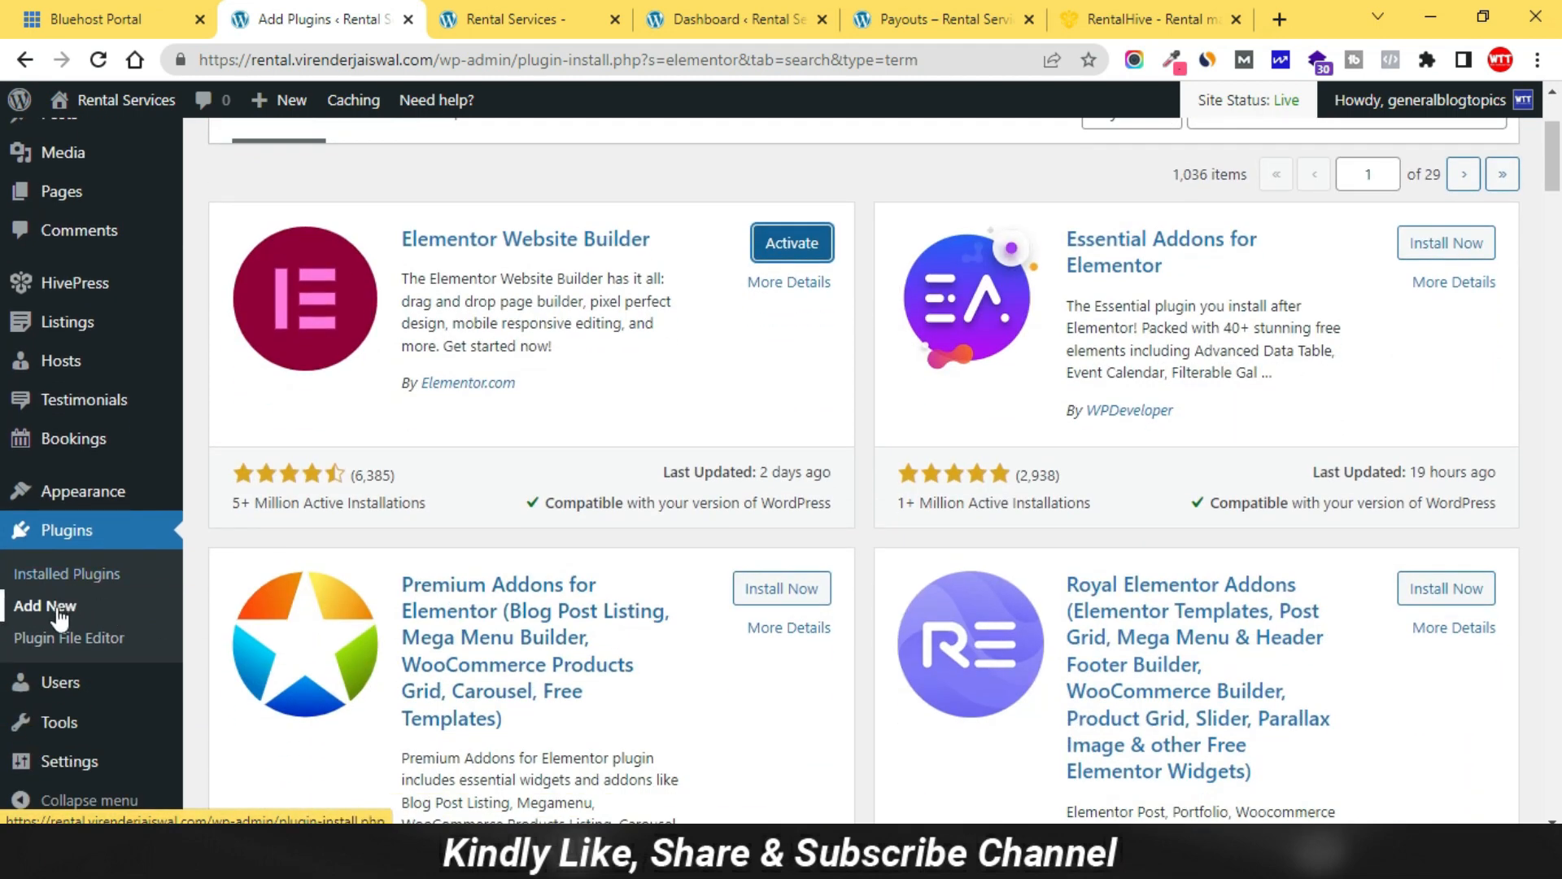
{"action": "left_click", "coordinate": [74, 579]}
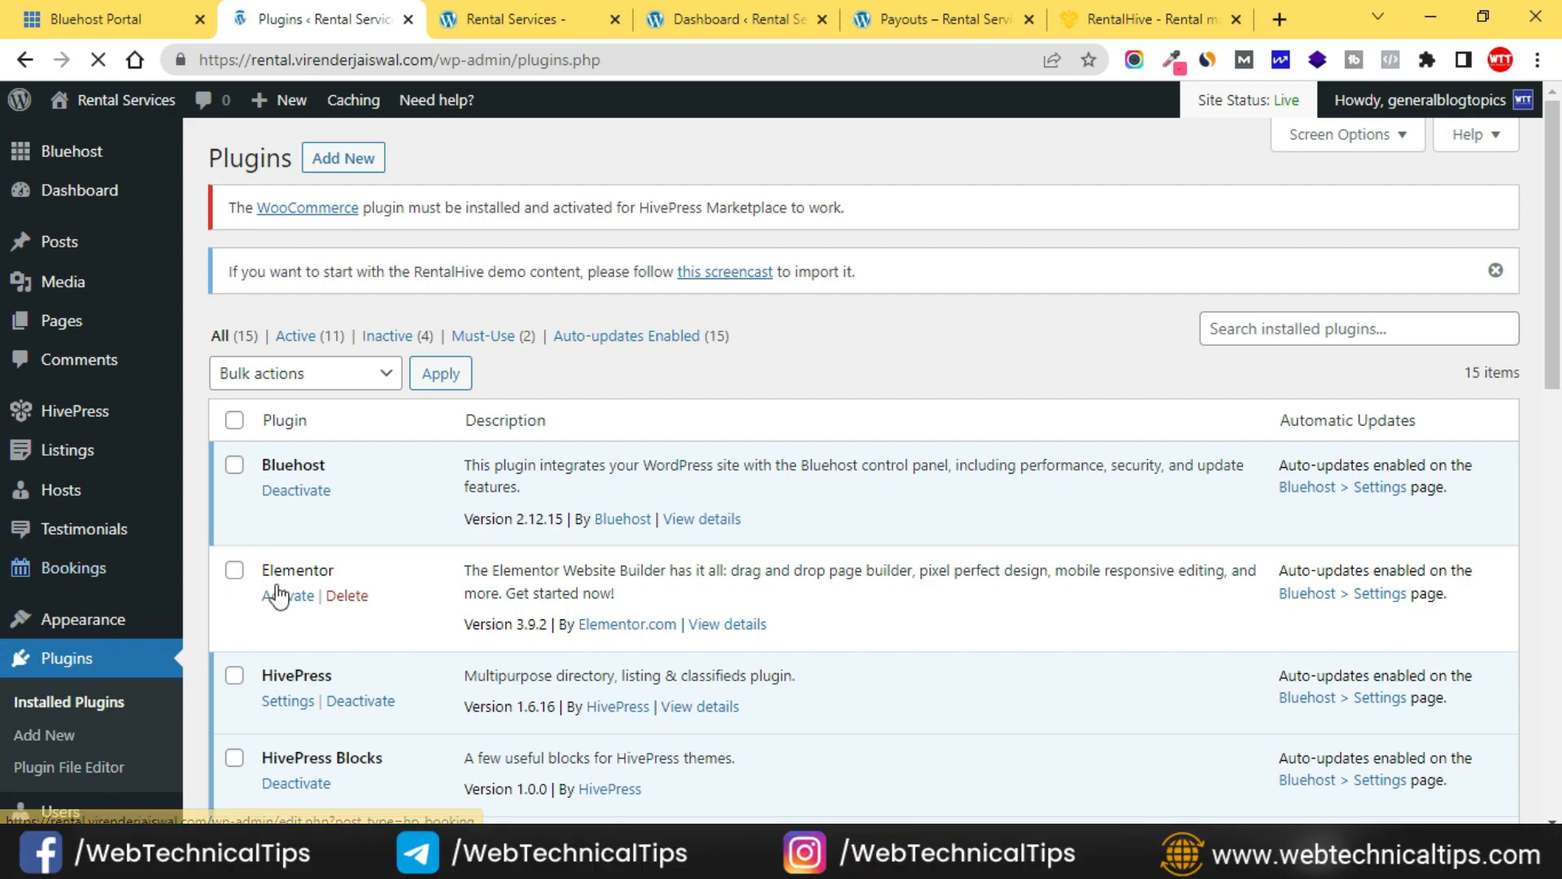
{"action": "scroll", "coordinate": [278, 596], "scroll_direction": "down", "scroll_amount": 2}
{"action": "left_click", "coordinate": [234, 452]}
{"action": "scroll", "coordinate": [244, 488], "scroll_direction": "down", "scroll_amount": 8}
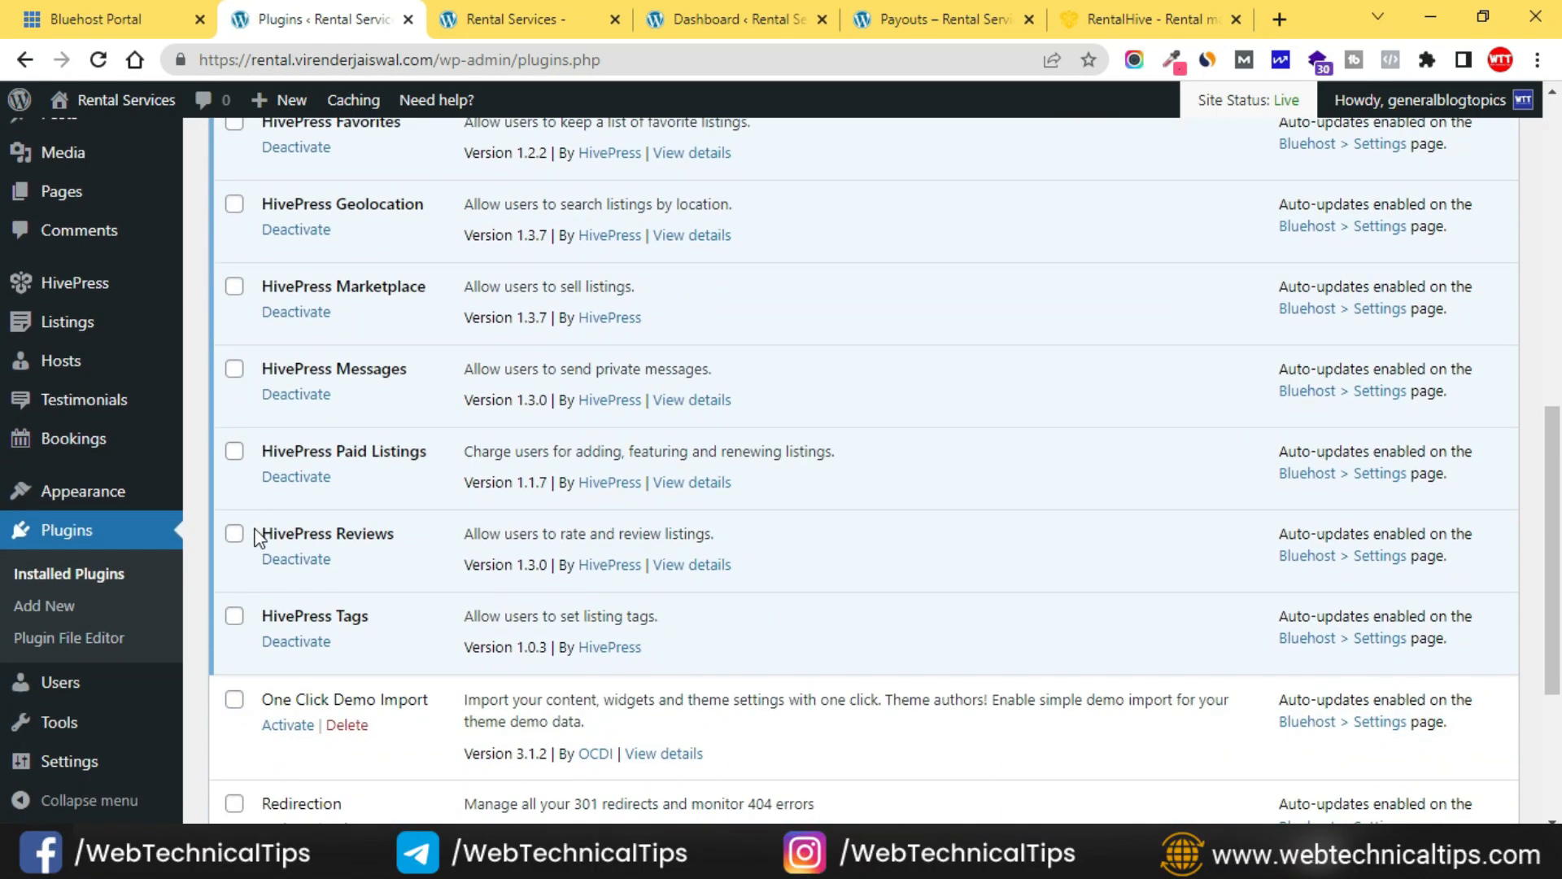
{"action": "scroll", "coordinate": [257, 537], "scroll_direction": "down", "scroll_amount": 3}
{"action": "left_click", "coordinate": [234, 471]}
{"action": "left_click", "coordinate": [235, 575]}
{"action": "left_click", "coordinate": [235, 657]}
{"action": "left_click", "coordinate": [301, 786]}
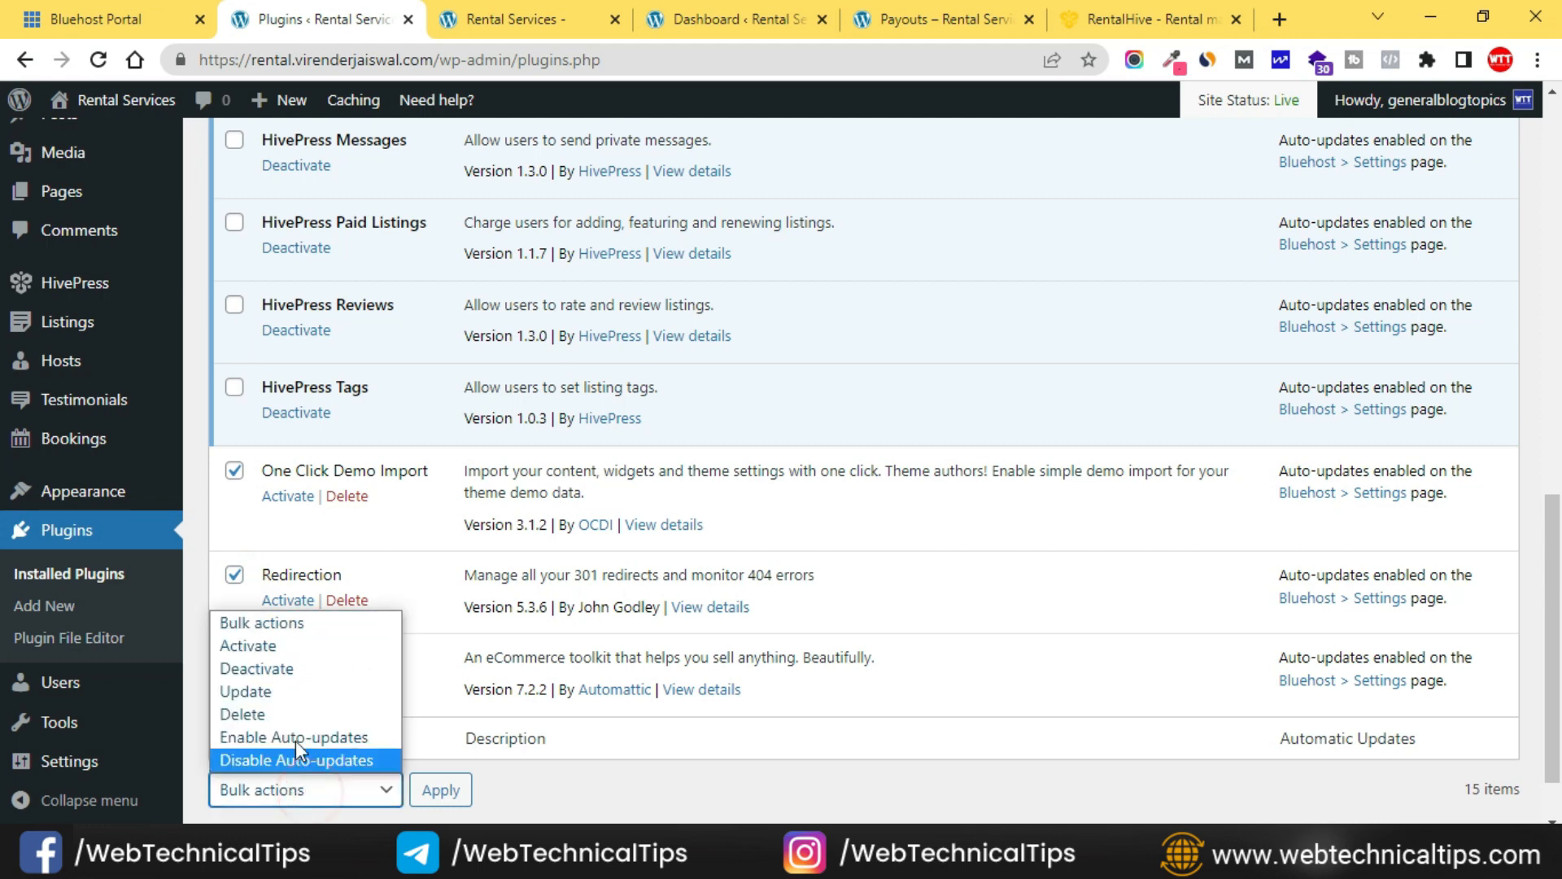
{"action": "left_click", "coordinate": [272, 646]}
{"action": "left_click", "coordinate": [439, 790]}
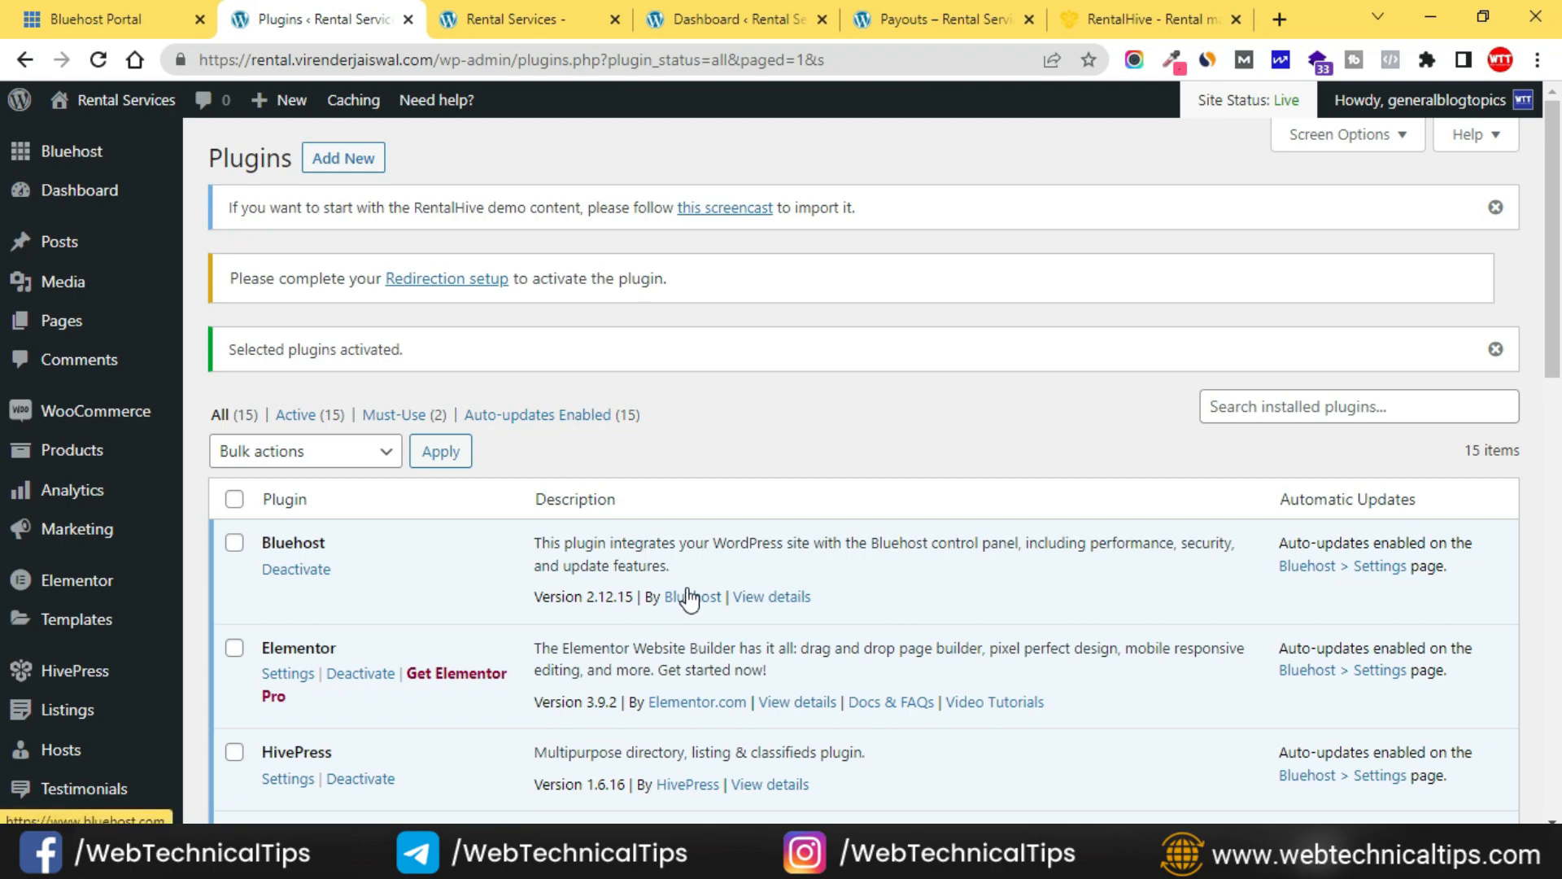
Check the activated plugins against the plugin list in the rentalhive Notepad notes and find the next task.
{"action": "scroll", "coordinate": [877, 656], "scroll_direction": "down", "scroll_amount": 15}
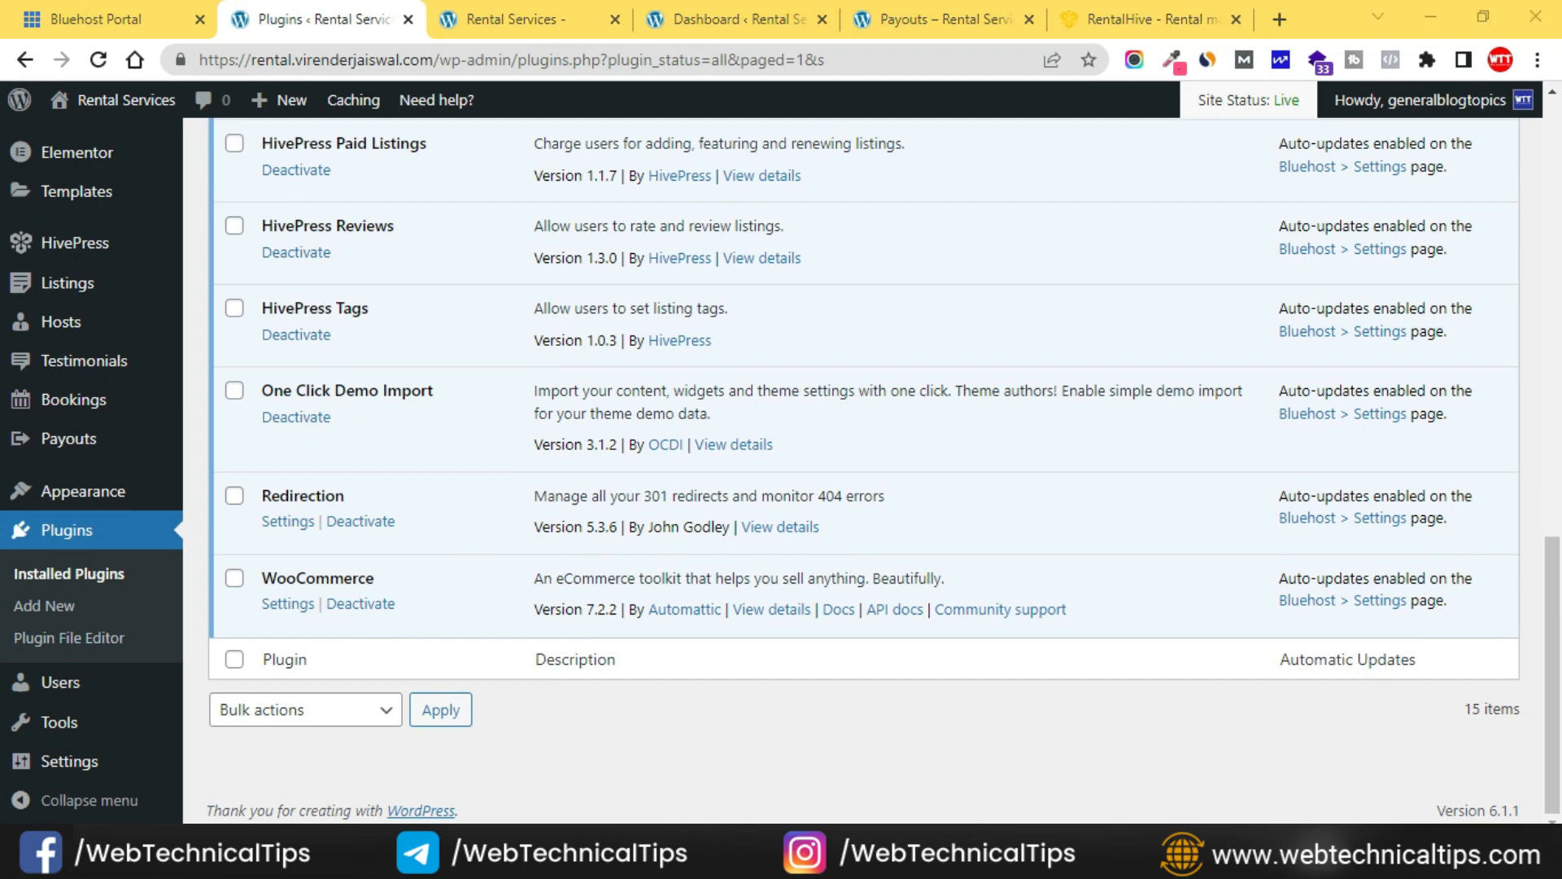
{"action": "key", "text": "alt+Tab"}
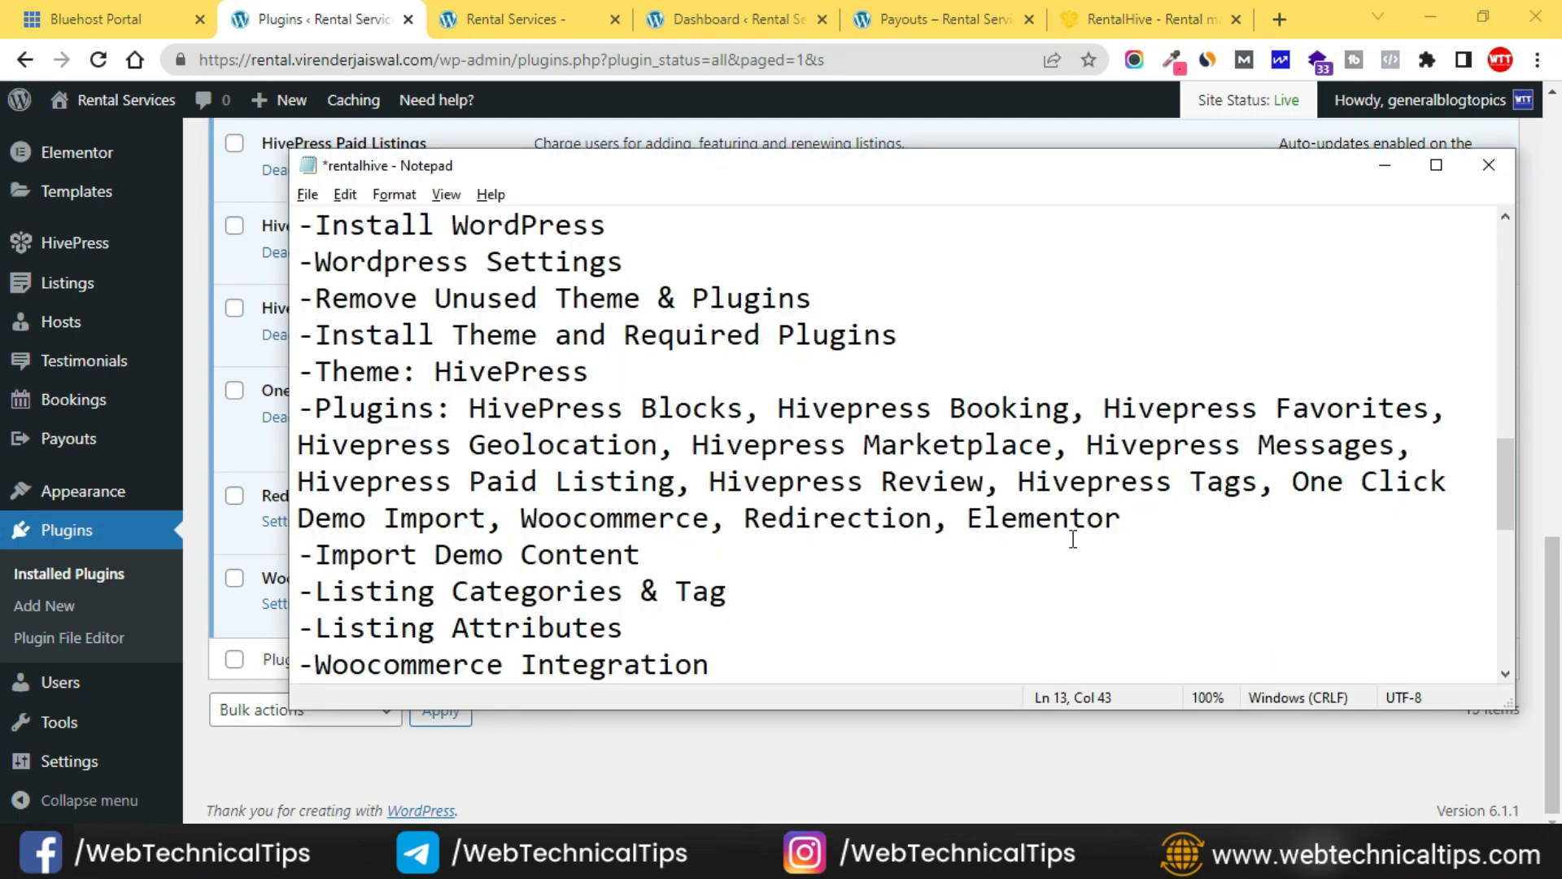
{"action": "left_click_drag", "start_coordinate": [1127, 525], "coordinate": [298, 374]}
{"action": "left_click", "coordinate": [452, 553]}
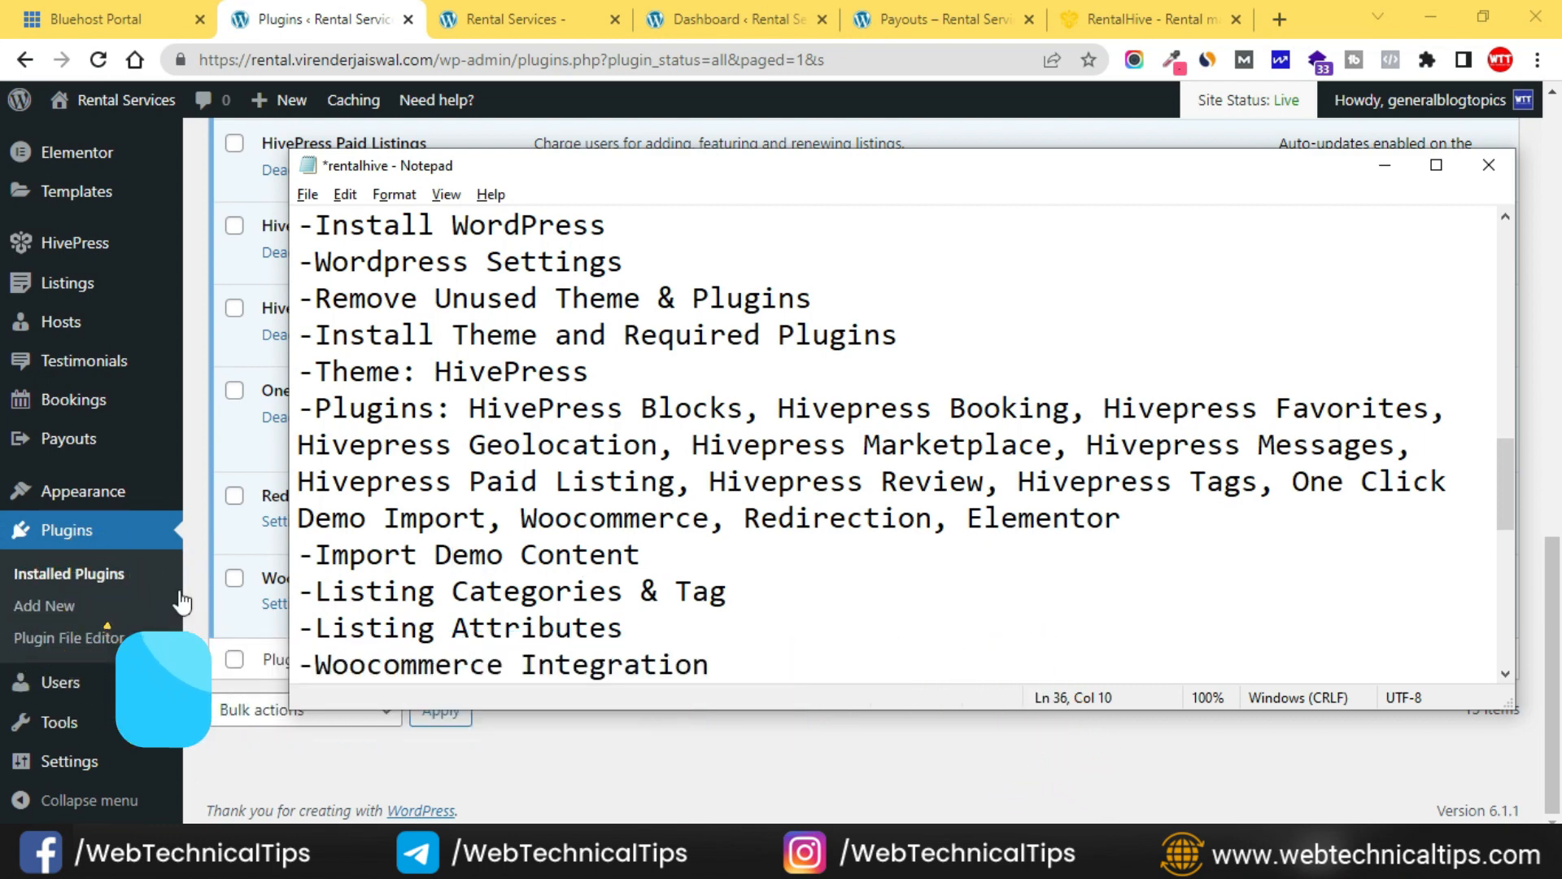
Return to WordPress and import the RentalHive demo data with One Click Demo Import, leaving the recommended extra plugins unselected.
{"action": "mouse_move", "coordinate": [86, 499]}
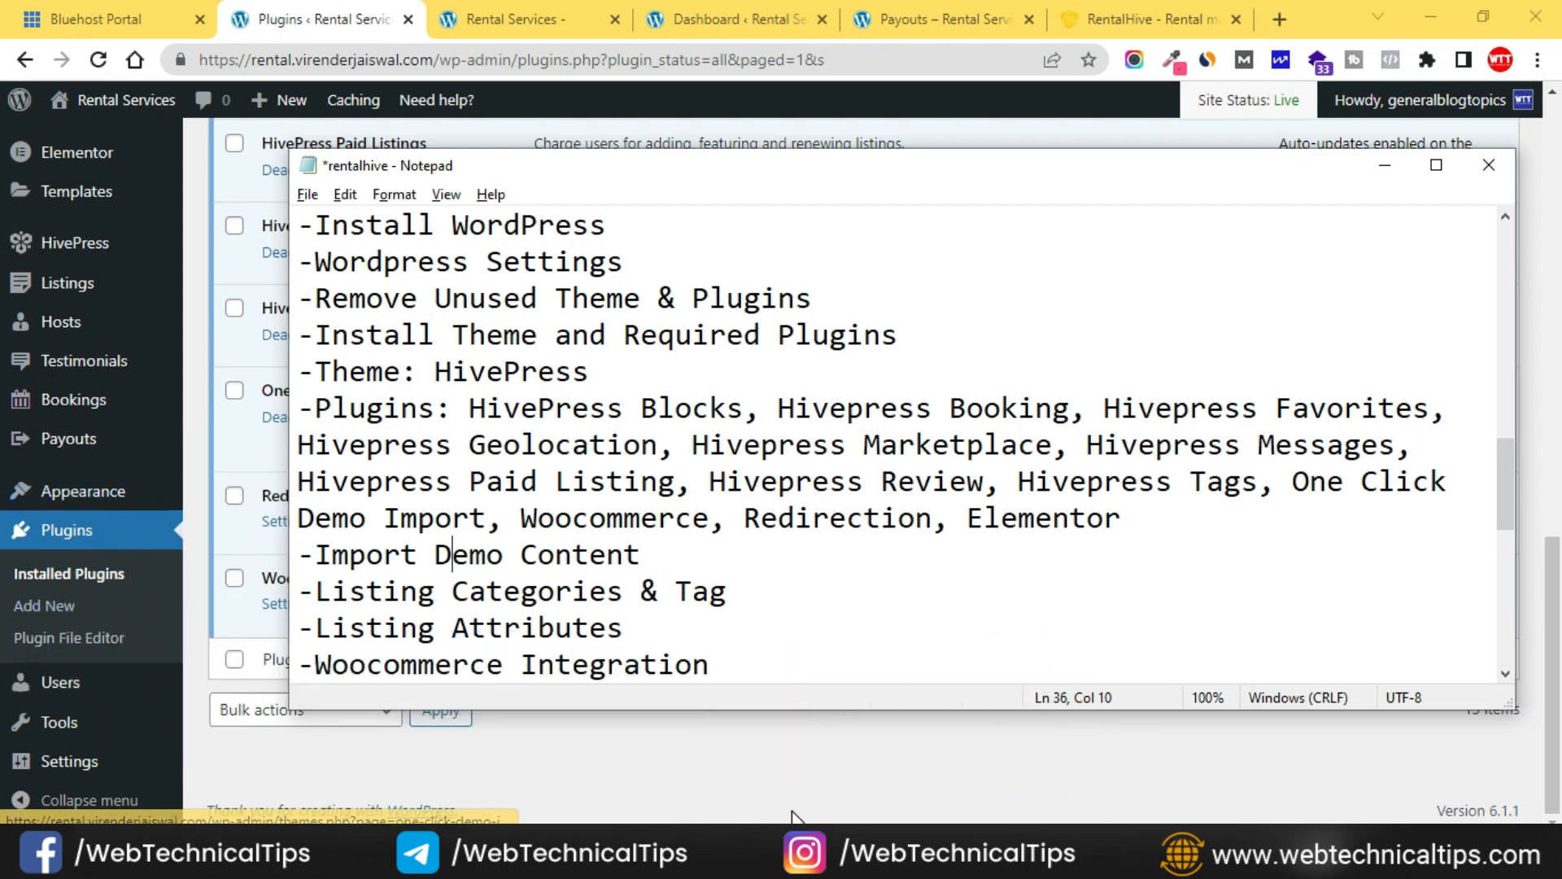
{"action": "left_click", "coordinate": [794, 794]}
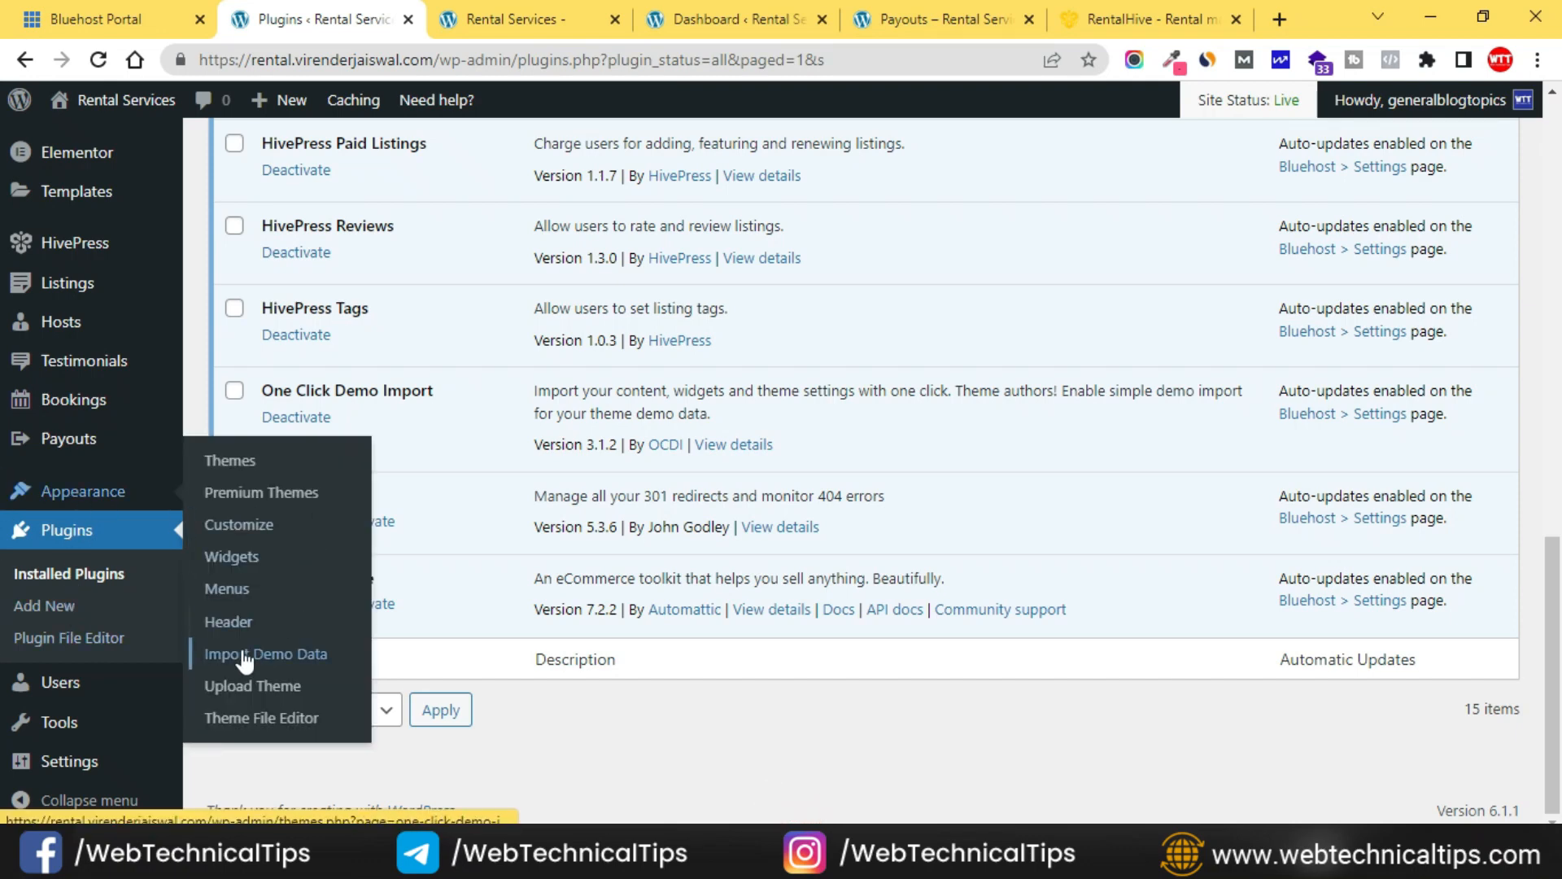
{"action": "left_click", "coordinate": [310, 655]}
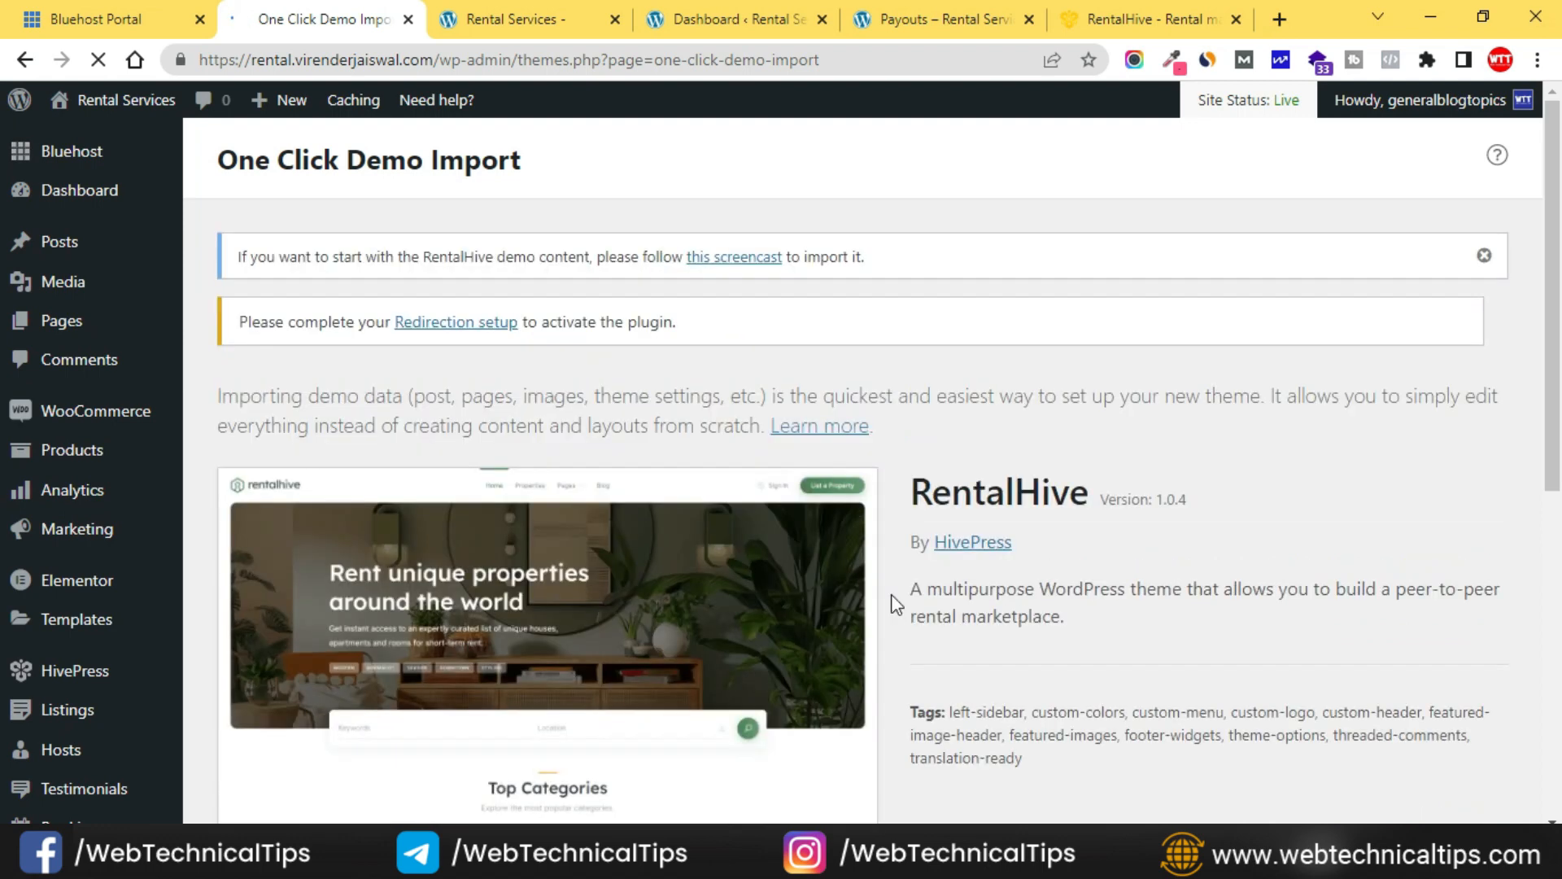
{"action": "scroll", "coordinate": [1032, 600], "scroll_direction": "down", "scroll_amount": 5}
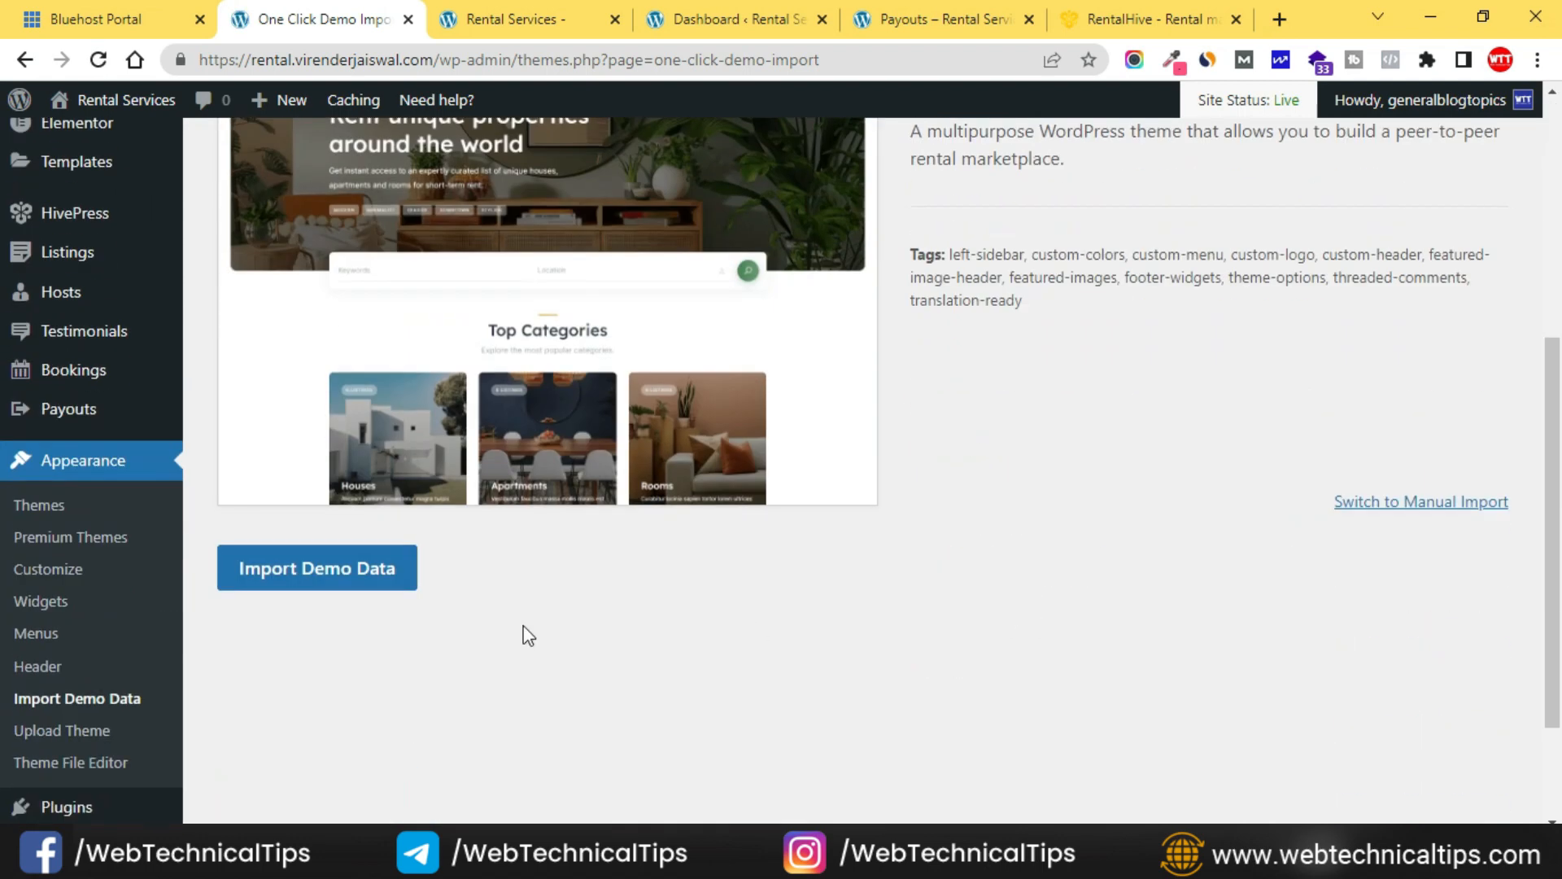
{"action": "left_click", "coordinate": [356, 577]}
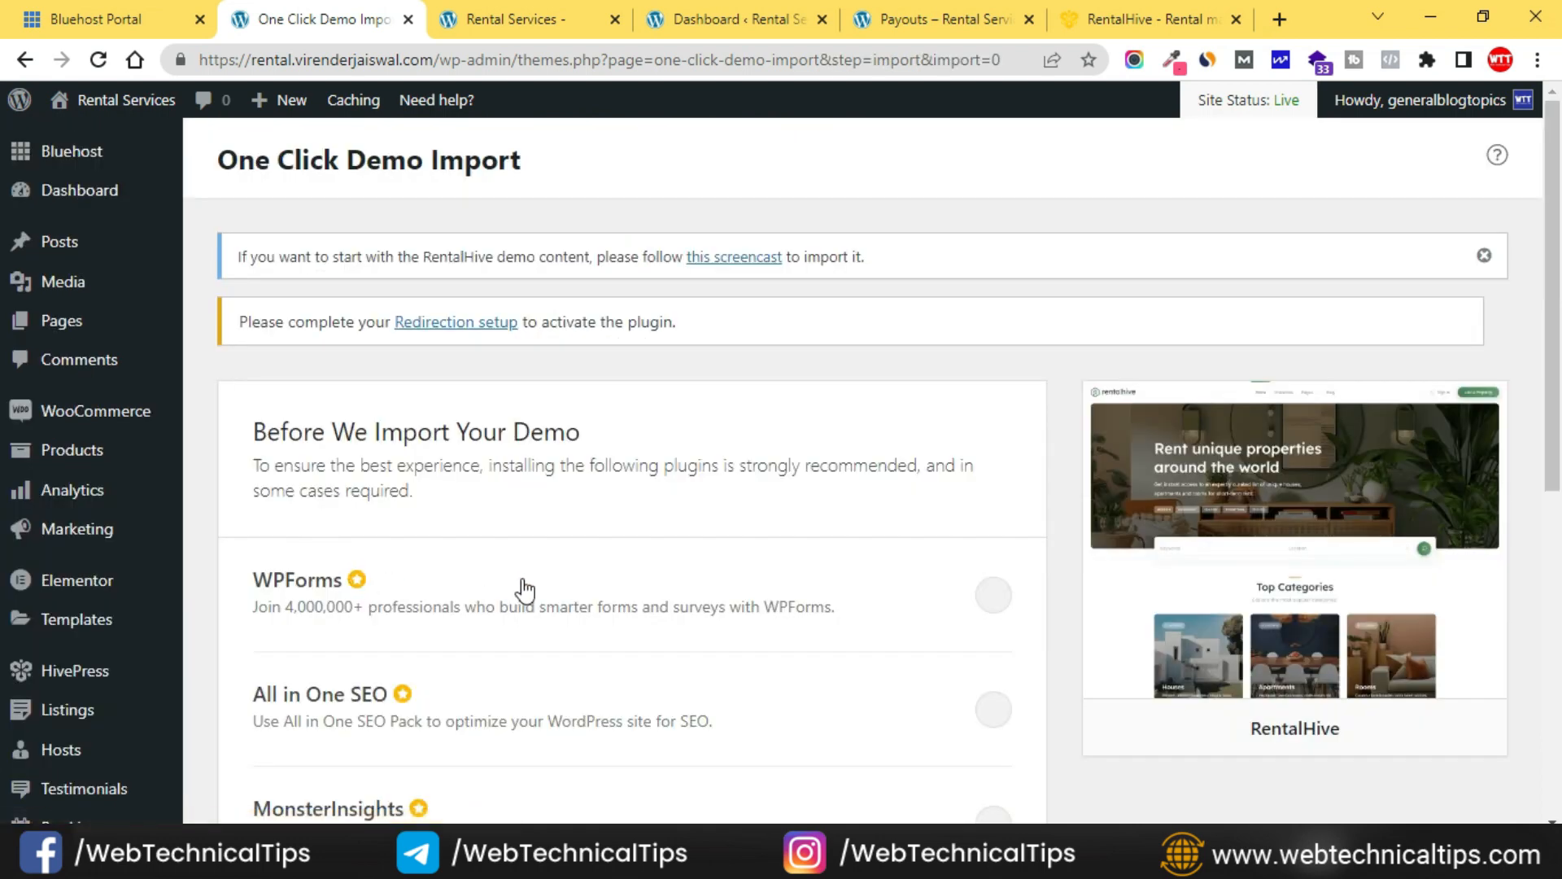
{"action": "scroll", "coordinate": [673, 529], "scroll_direction": "down", "scroll_amount": 4}
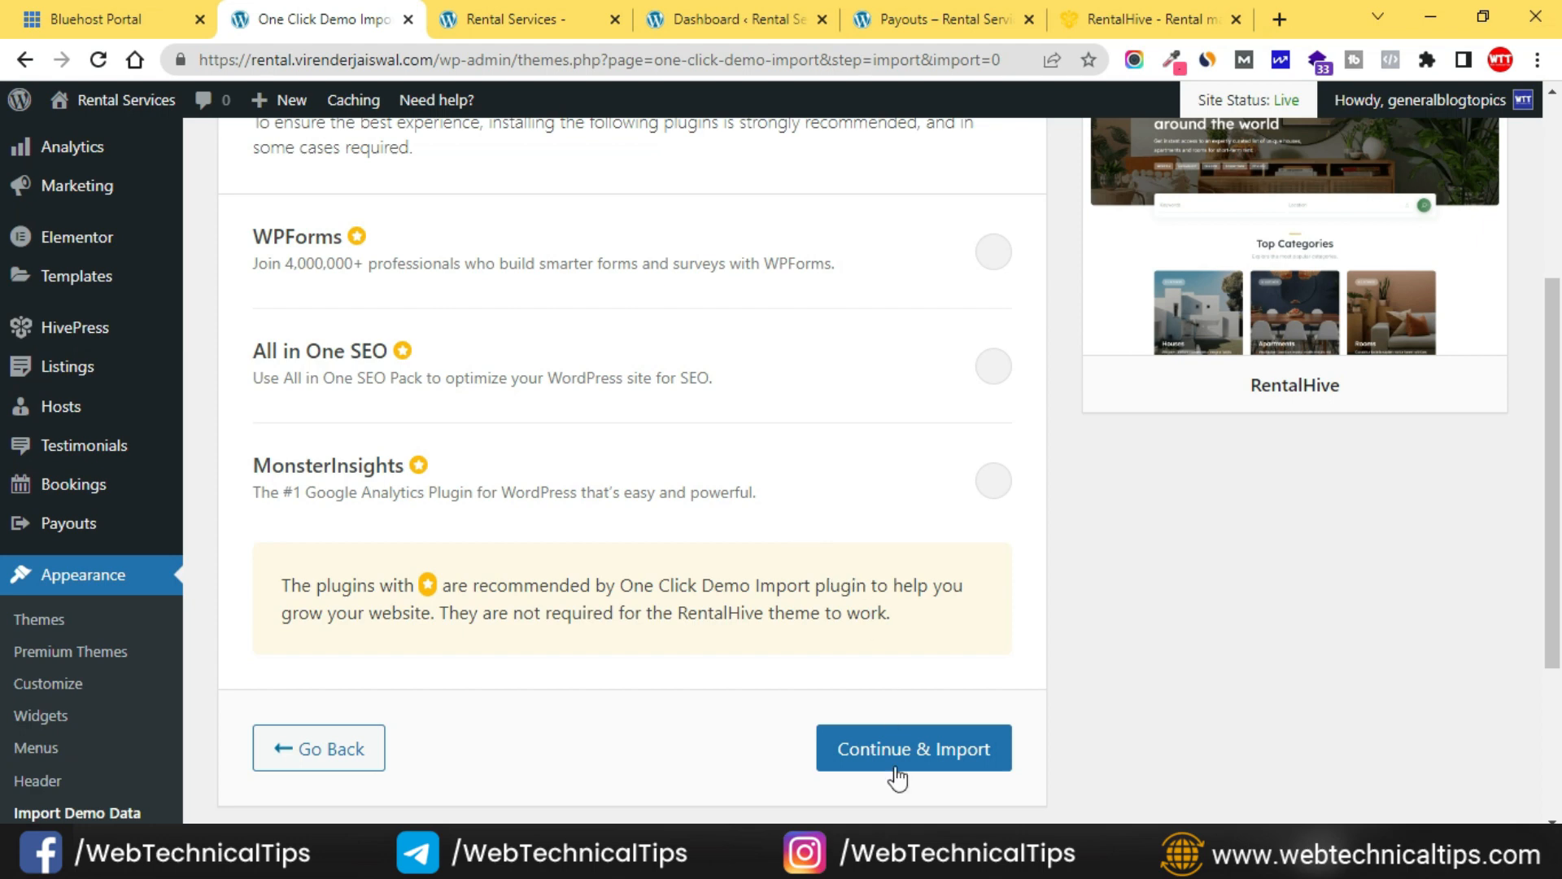
{"action": "left_click", "coordinate": [938, 770]}
{"action": "scroll", "coordinate": [967, 714], "scroll_direction": "up", "scroll_amount": 3}
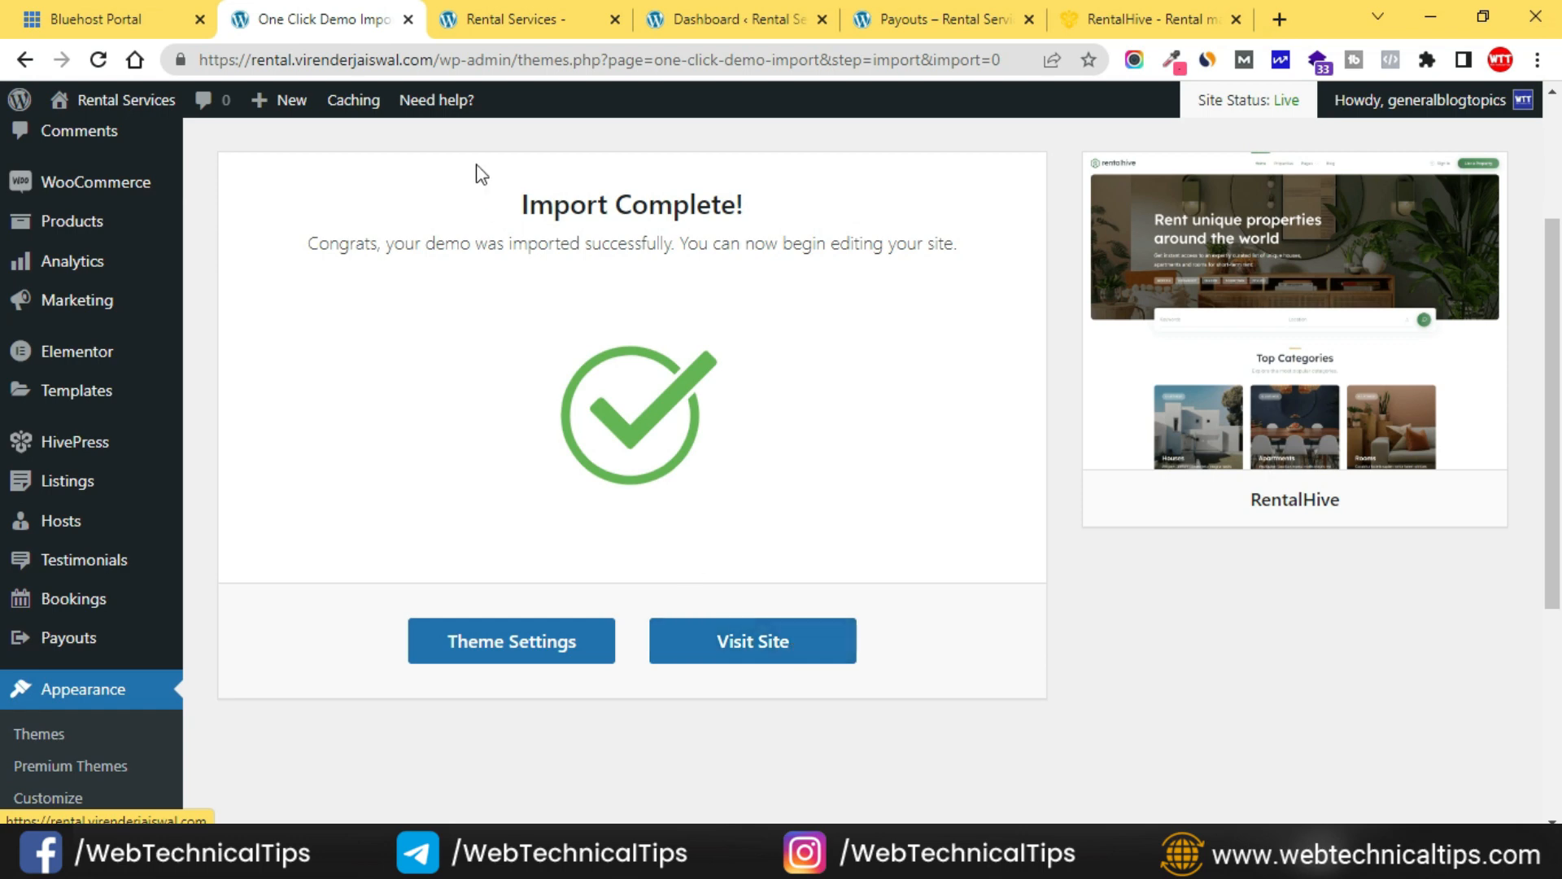
Reload the site's front end and look through the page with the imported theme layout.
{"action": "left_click", "coordinate": [558, 10]}
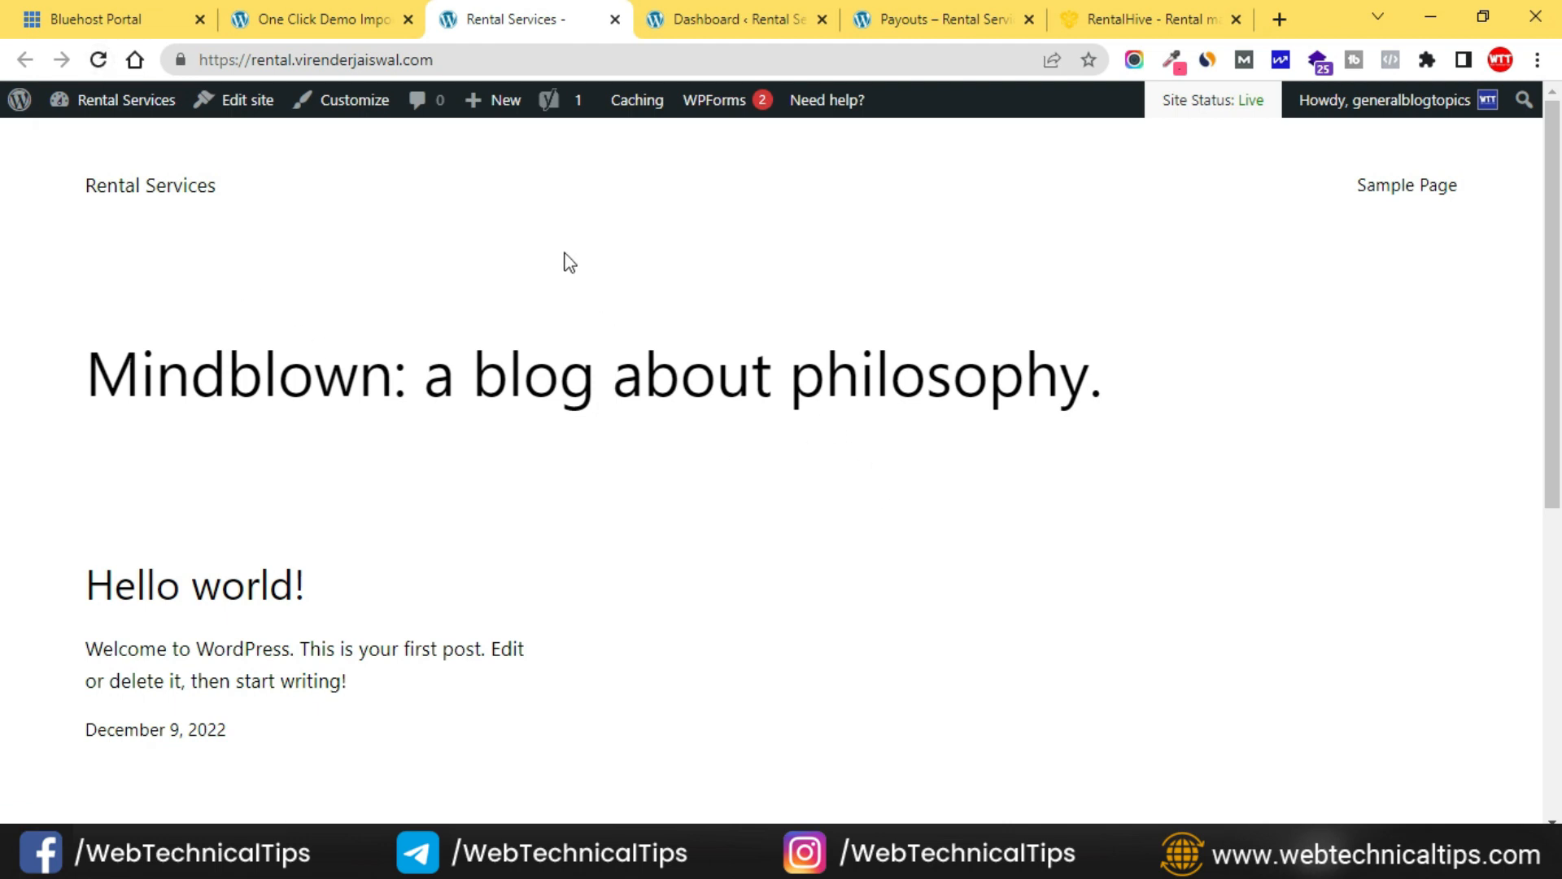
{"action": "left_click", "coordinate": [98, 59]}
{"action": "scroll", "coordinate": [739, 345], "scroll_direction": "down", "scroll_amount": 12}
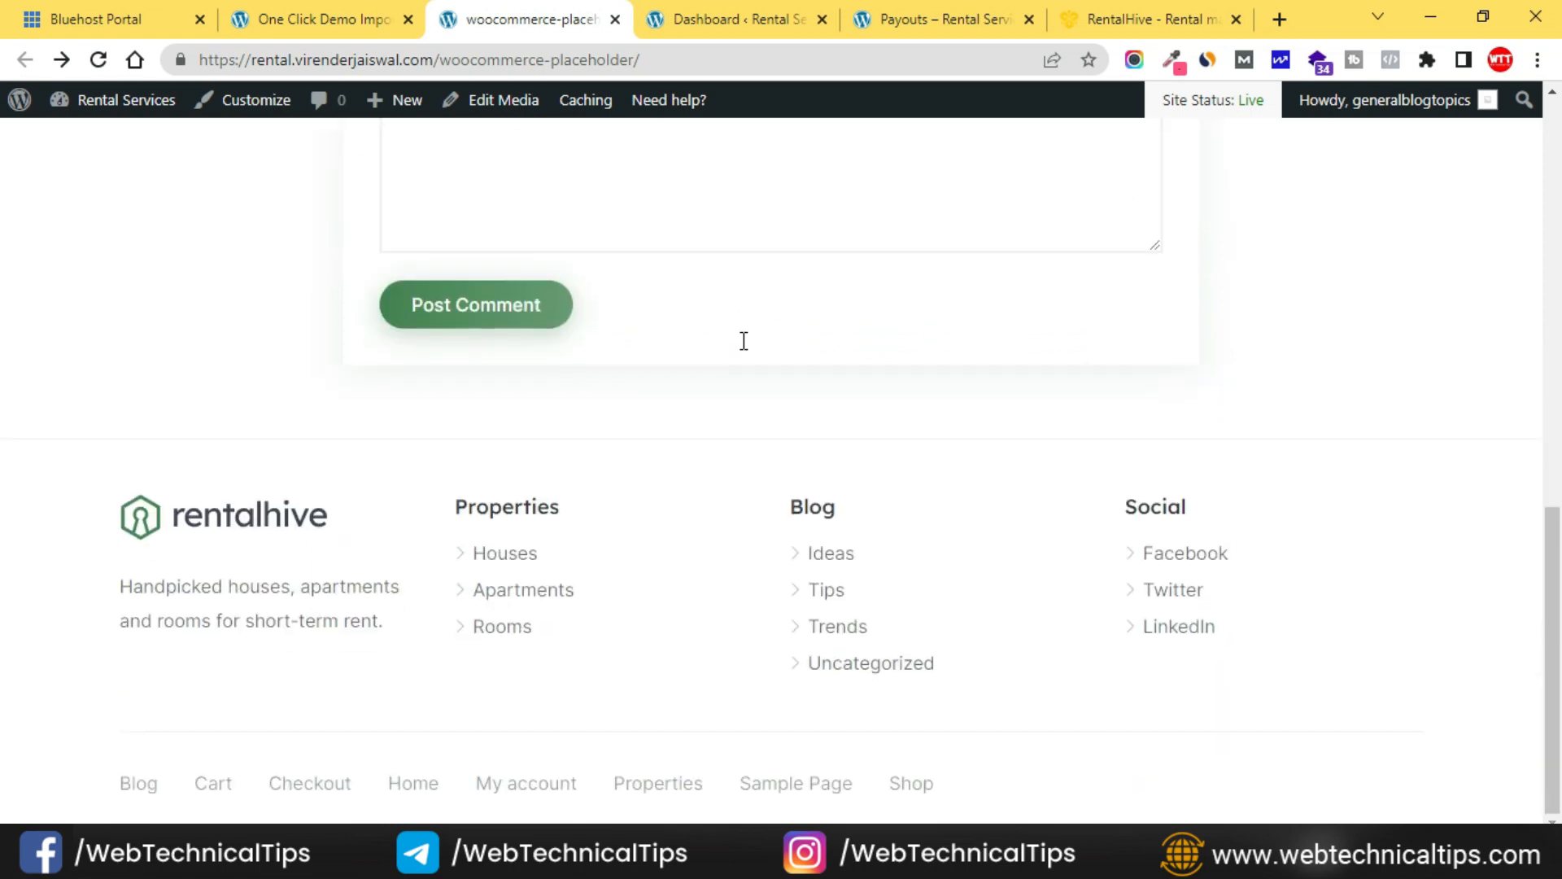
{"action": "scroll", "coordinate": [744, 341], "scroll_direction": "up", "scroll_amount": 12}
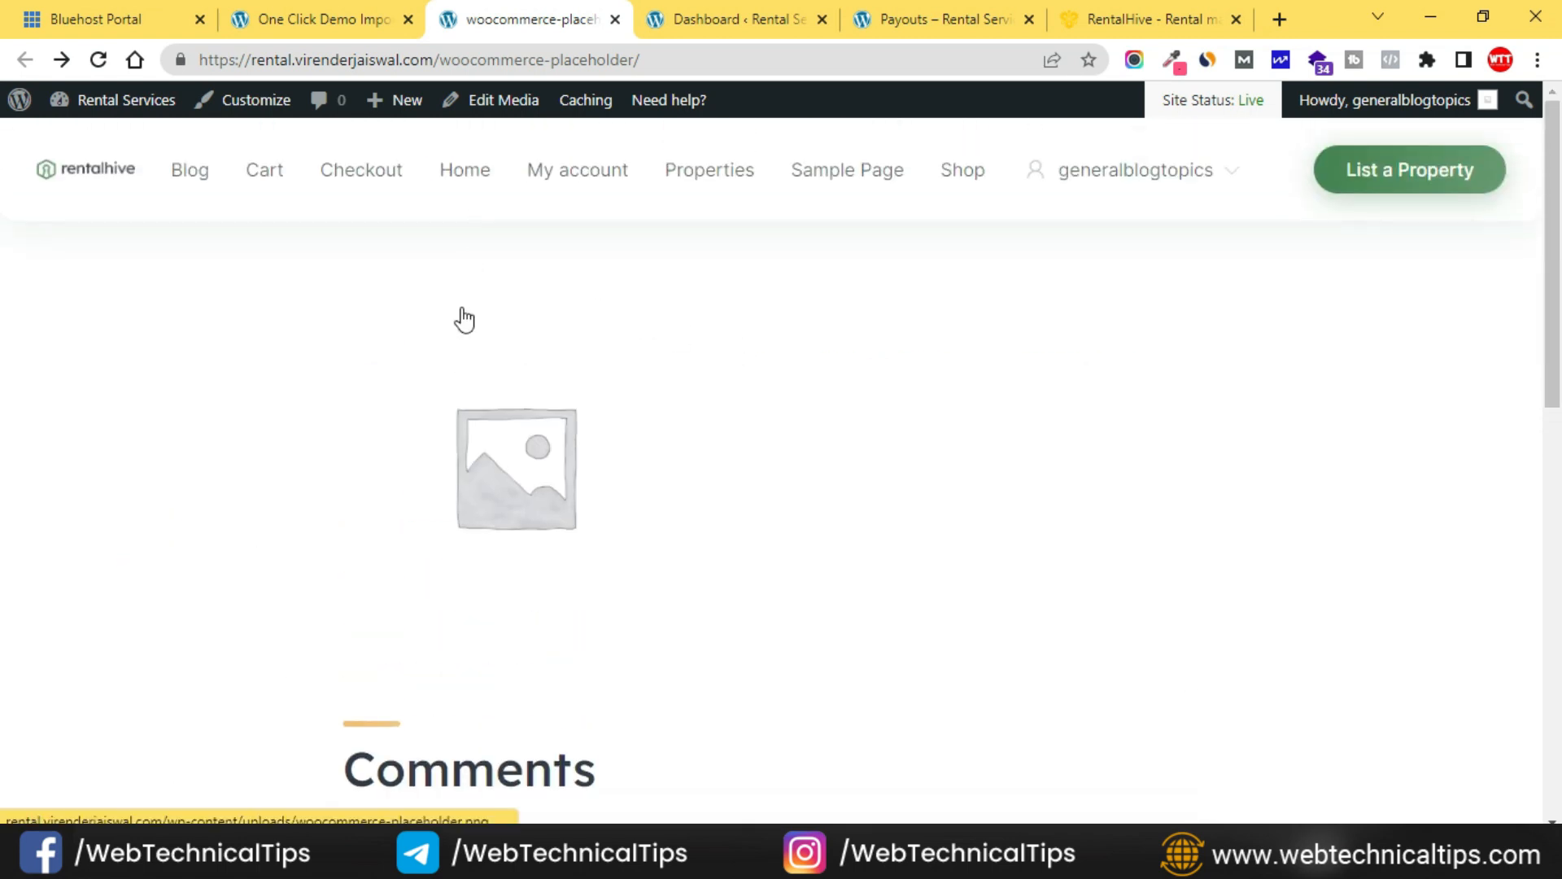
Open the site's Home page and review its imported demo sections, from the search banner to the blog posts.
{"action": "left_click", "coordinate": [464, 176]}
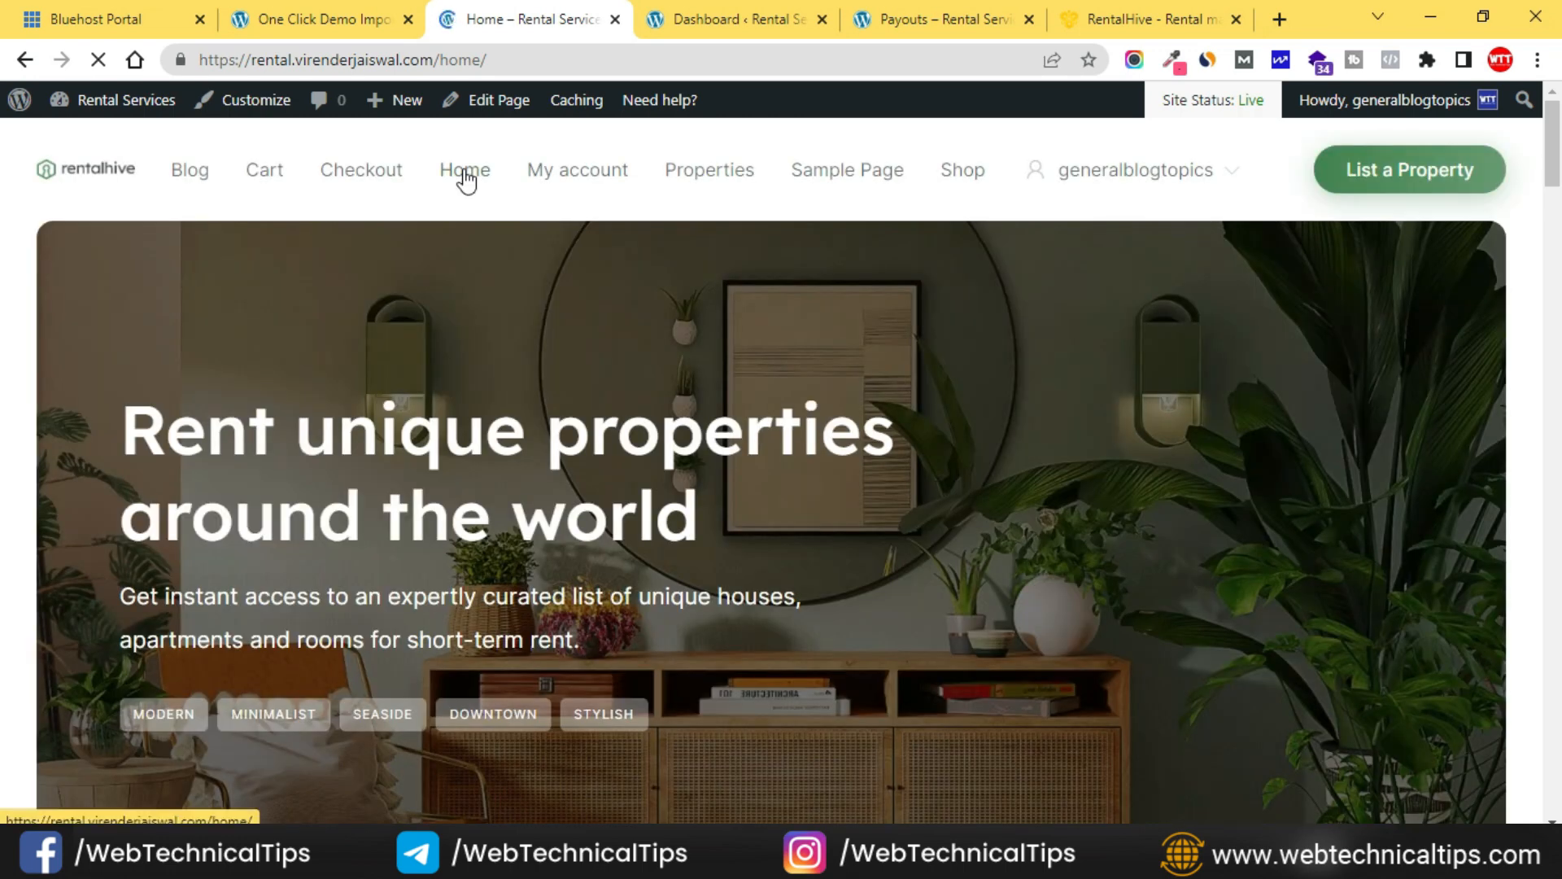
{"action": "scroll", "coordinate": [649, 450], "scroll_direction": "down", "scroll_amount": 8}
{"action": "scroll", "coordinate": [649, 450], "scroll_direction": "down", "scroll_amount": 15}
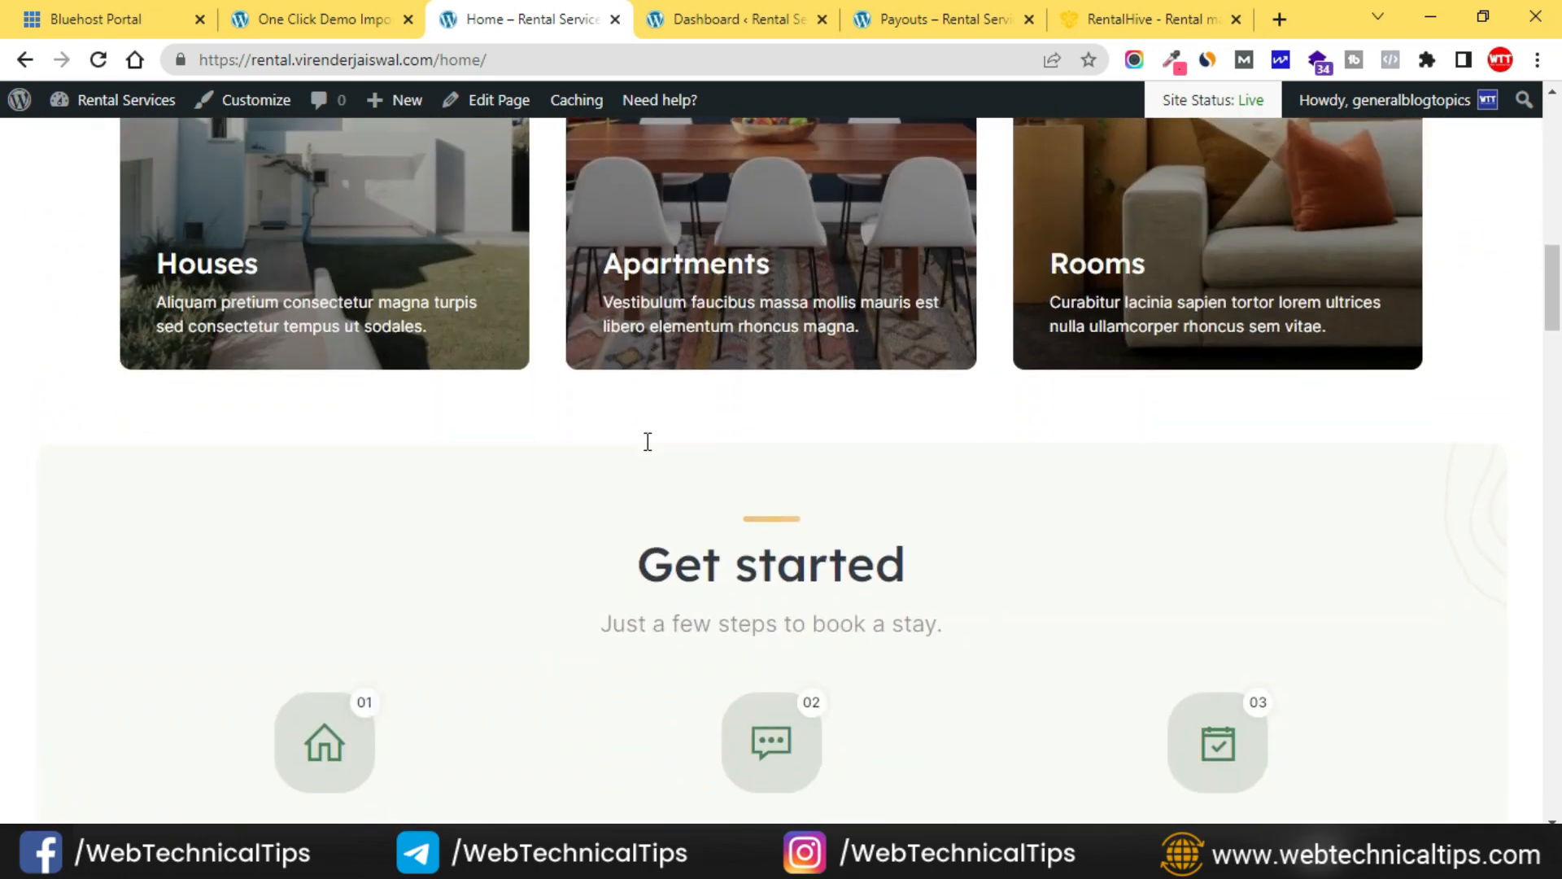
{"action": "scroll", "coordinate": [648, 448], "scroll_direction": "down", "scroll_amount": 15}
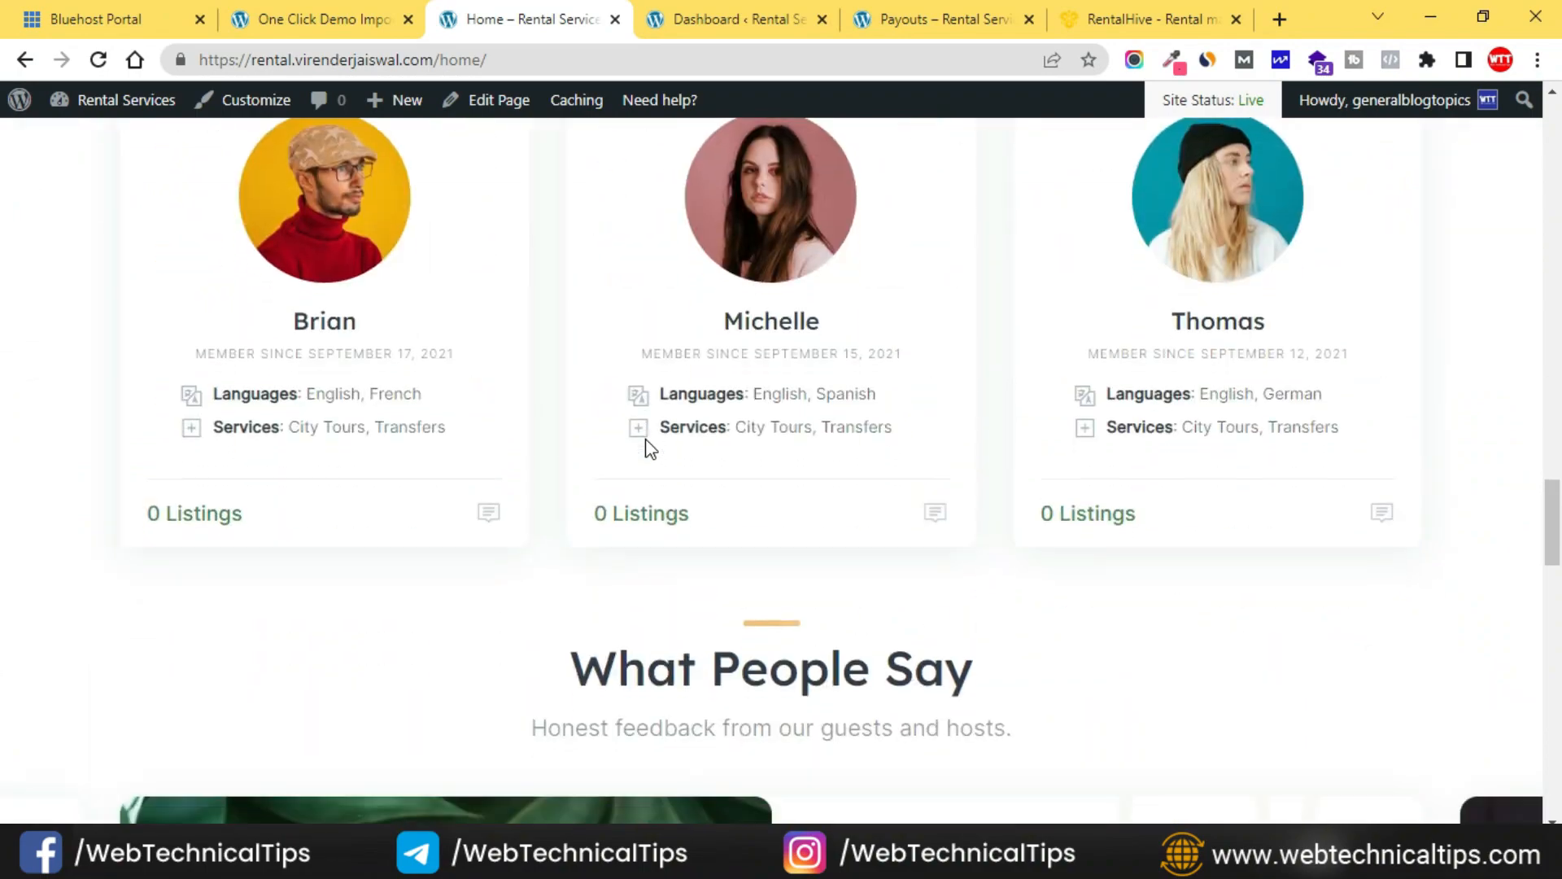
{"action": "scroll", "coordinate": [649, 447], "scroll_direction": "down", "scroll_amount": 5}
{"action": "scroll", "coordinate": [649, 448], "scroll_direction": "up", "scroll_amount": 15}
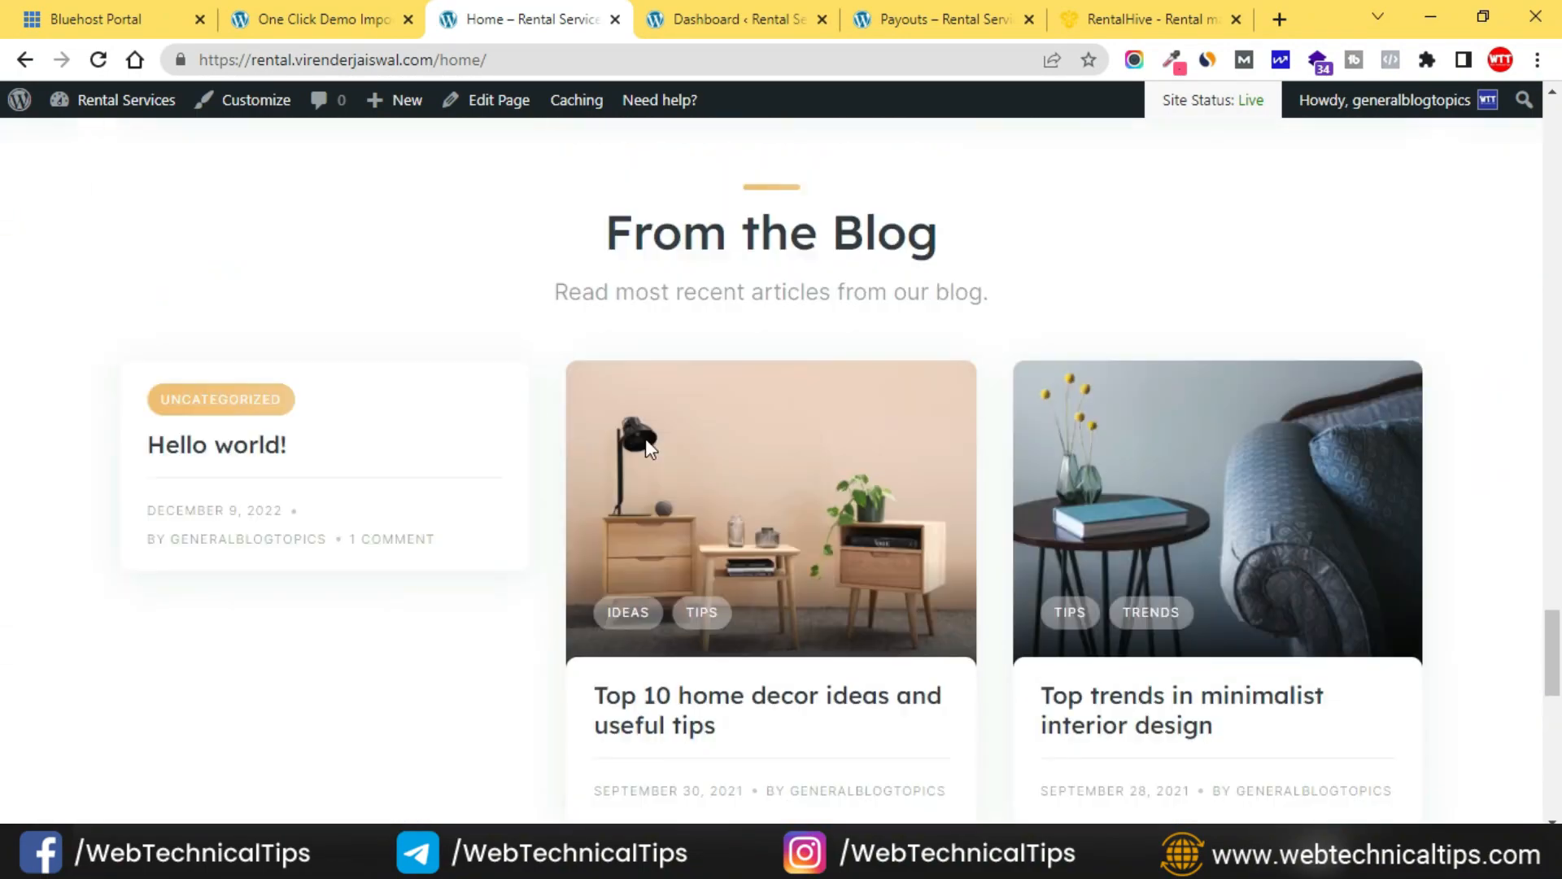
{"action": "scroll", "coordinate": [649, 447], "scroll_direction": "up", "scroll_amount": 10}
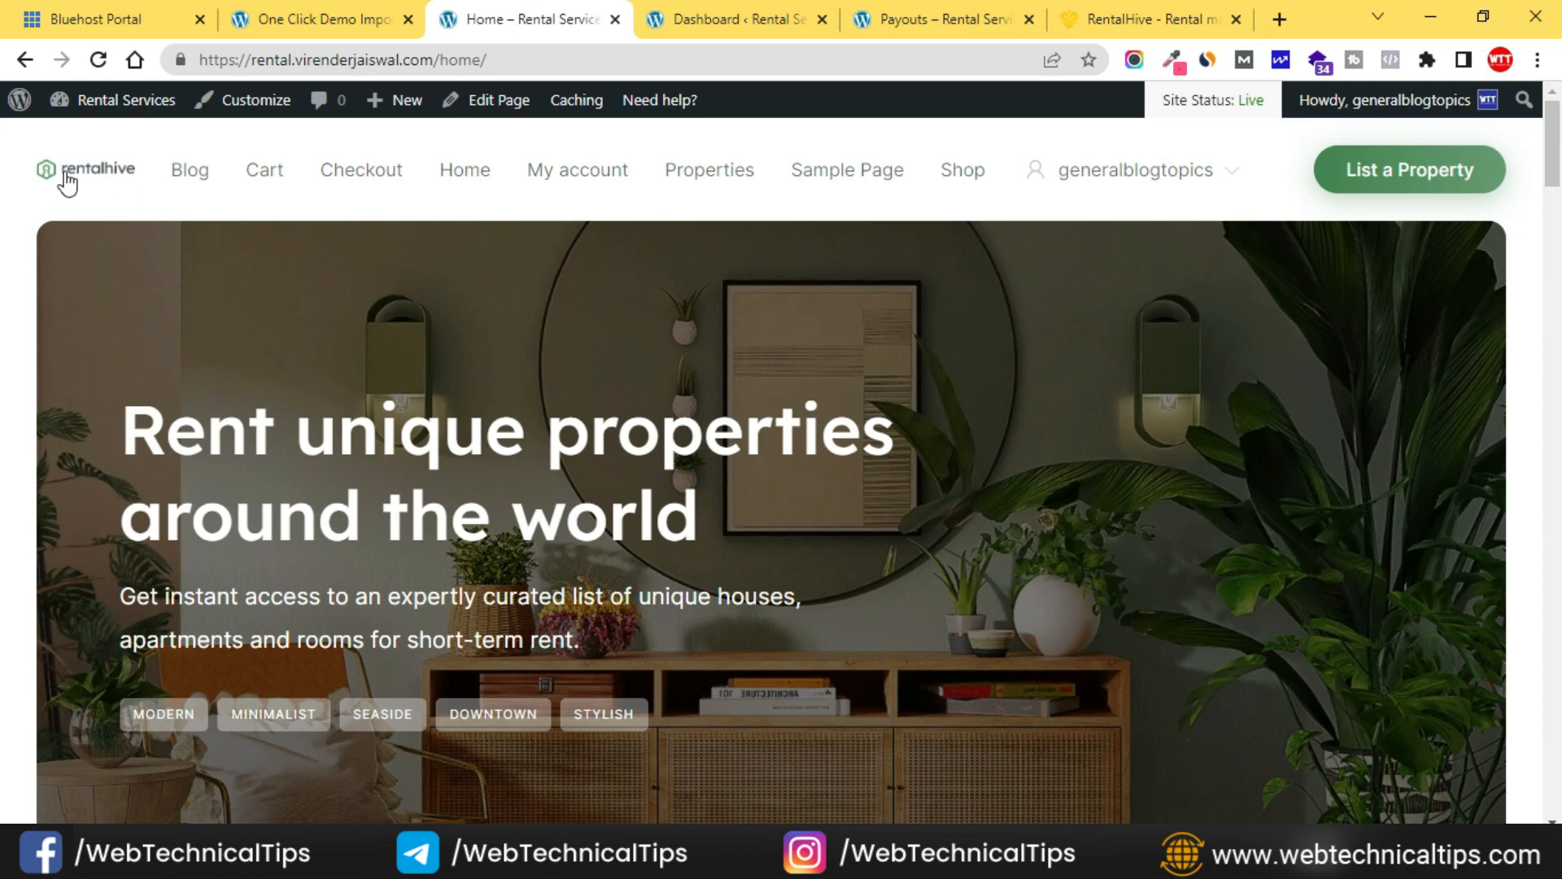
{"action": "scroll", "coordinate": [724, 464], "scroll_direction": "down", "scroll_amount": 7}
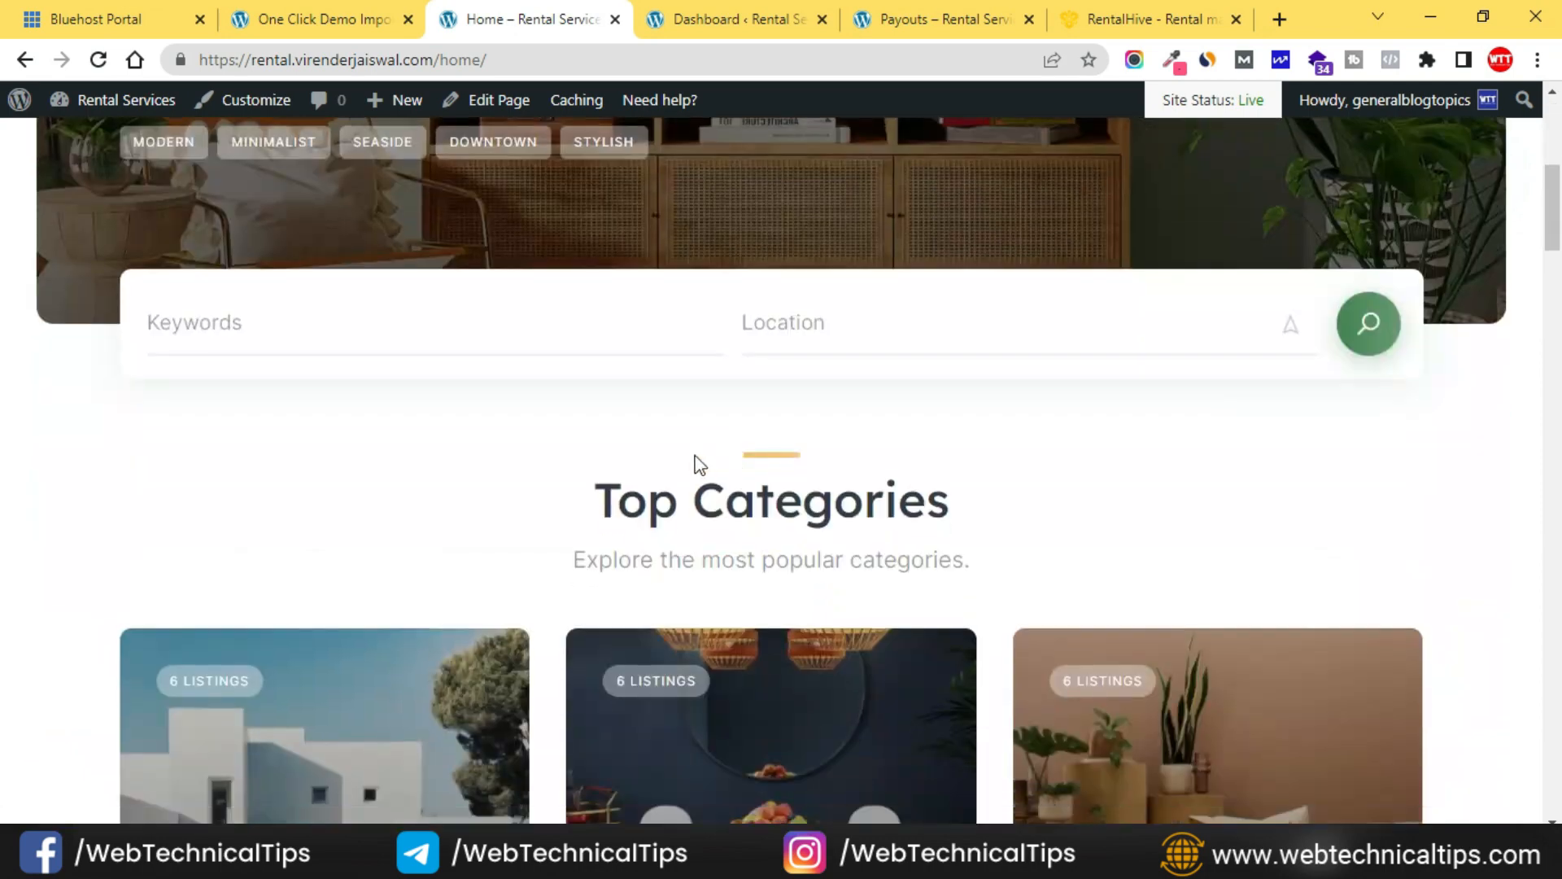
Look through the rest of the Home page down to the property and host sections, return to the banner and close the page.
{"action": "scroll", "coordinate": [724, 464], "scroll_direction": "down", "scroll_amount": 5}
{"action": "scroll", "coordinate": [1025, 492], "scroll_direction": "down", "scroll_amount": 8}
{"action": "scroll", "coordinate": [854, 460], "scroll_direction": "down", "scroll_amount": 15}
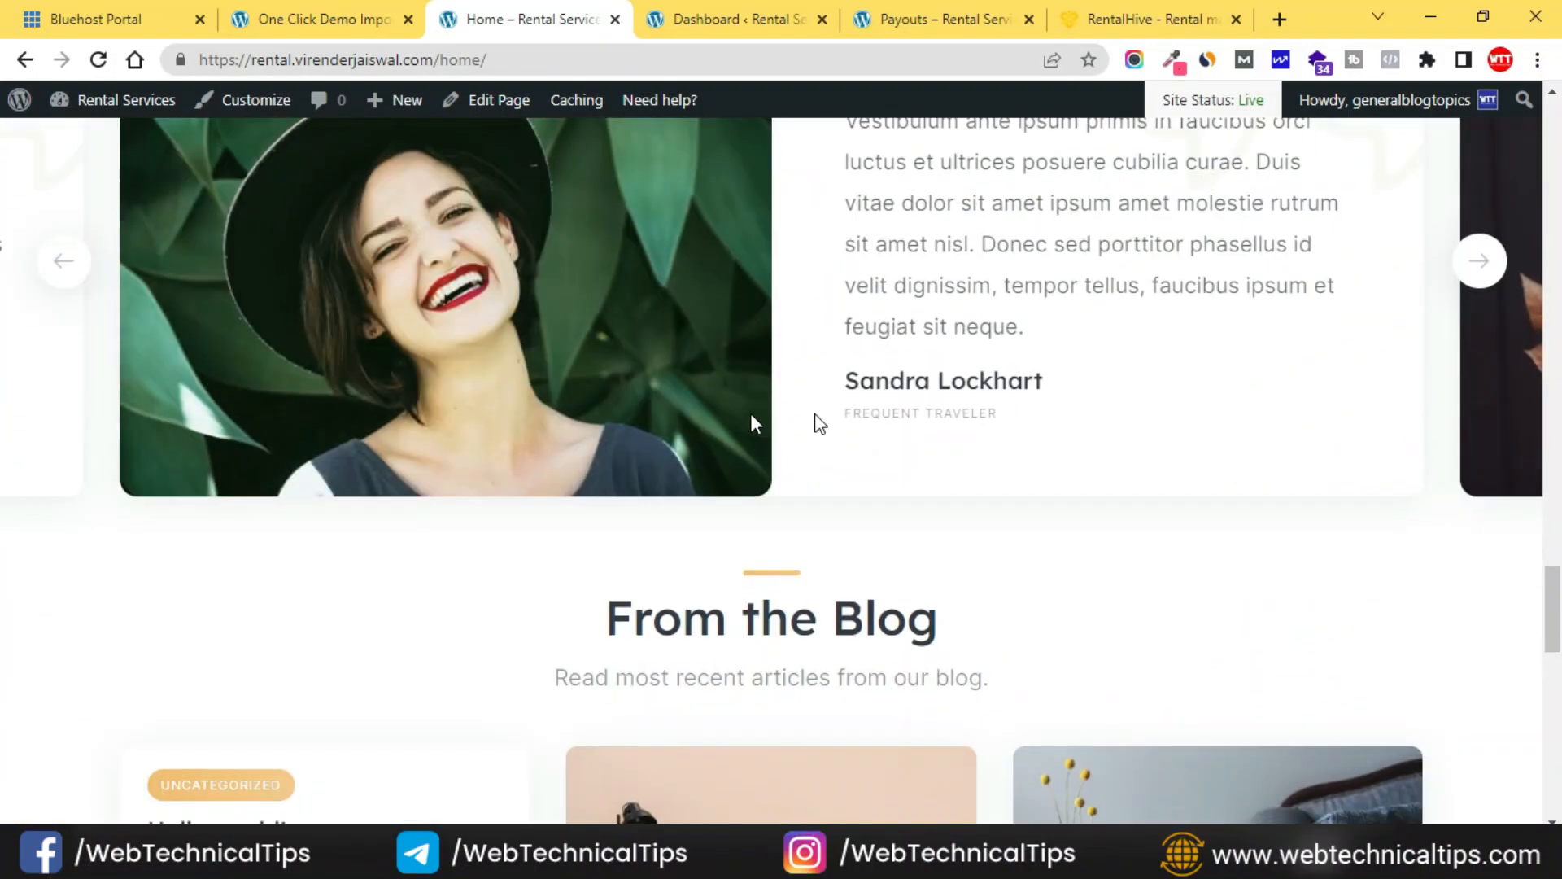
{"action": "scroll", "coordinate": [750, 413], "scroll_direction": "down", "scroll_amount": 7}
{"action": "scroll", "coordinate": [721, 436], "scroll_direction": "down", "scroll_amount": 9}
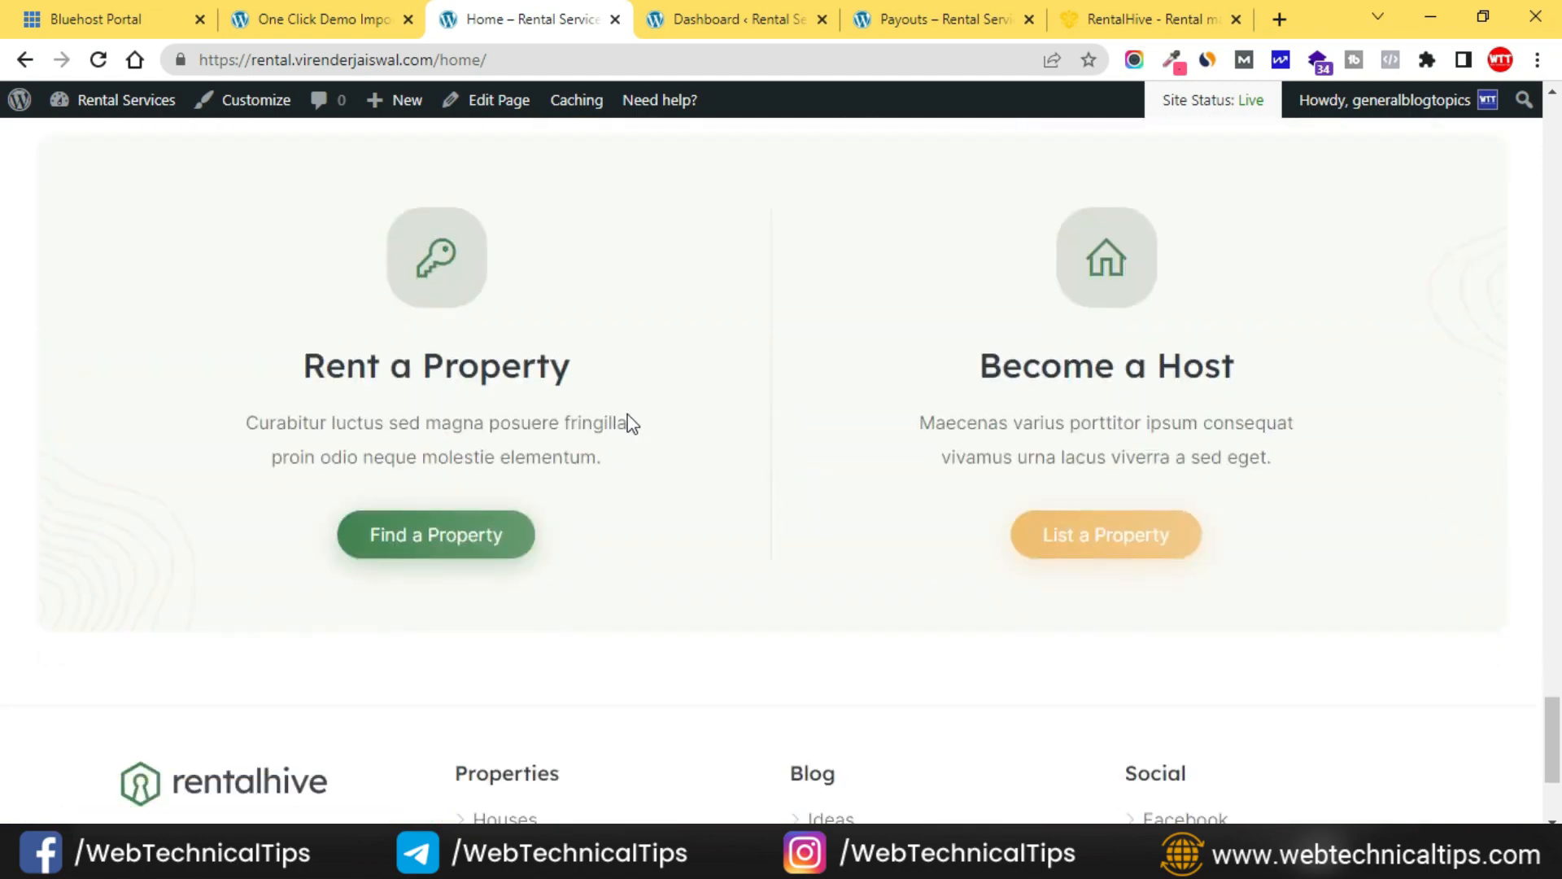
{"action": "scroll", "coordinate": [701, 489], "scroll_direction": "up", "scroll_amount": 20}
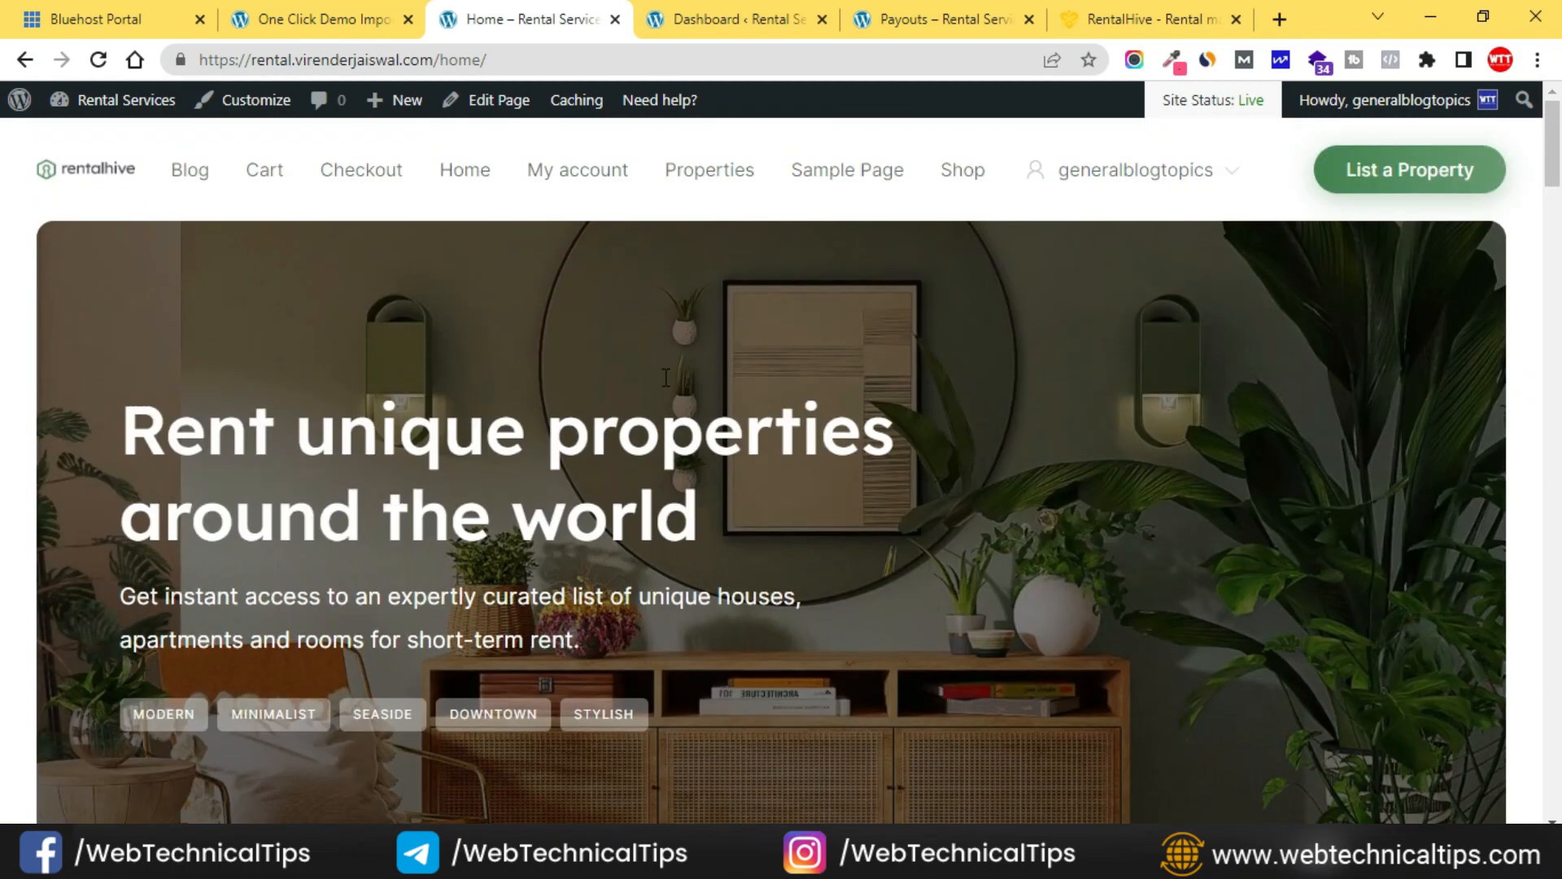
{"action": "left_click", "coordinate": [616, 19]}
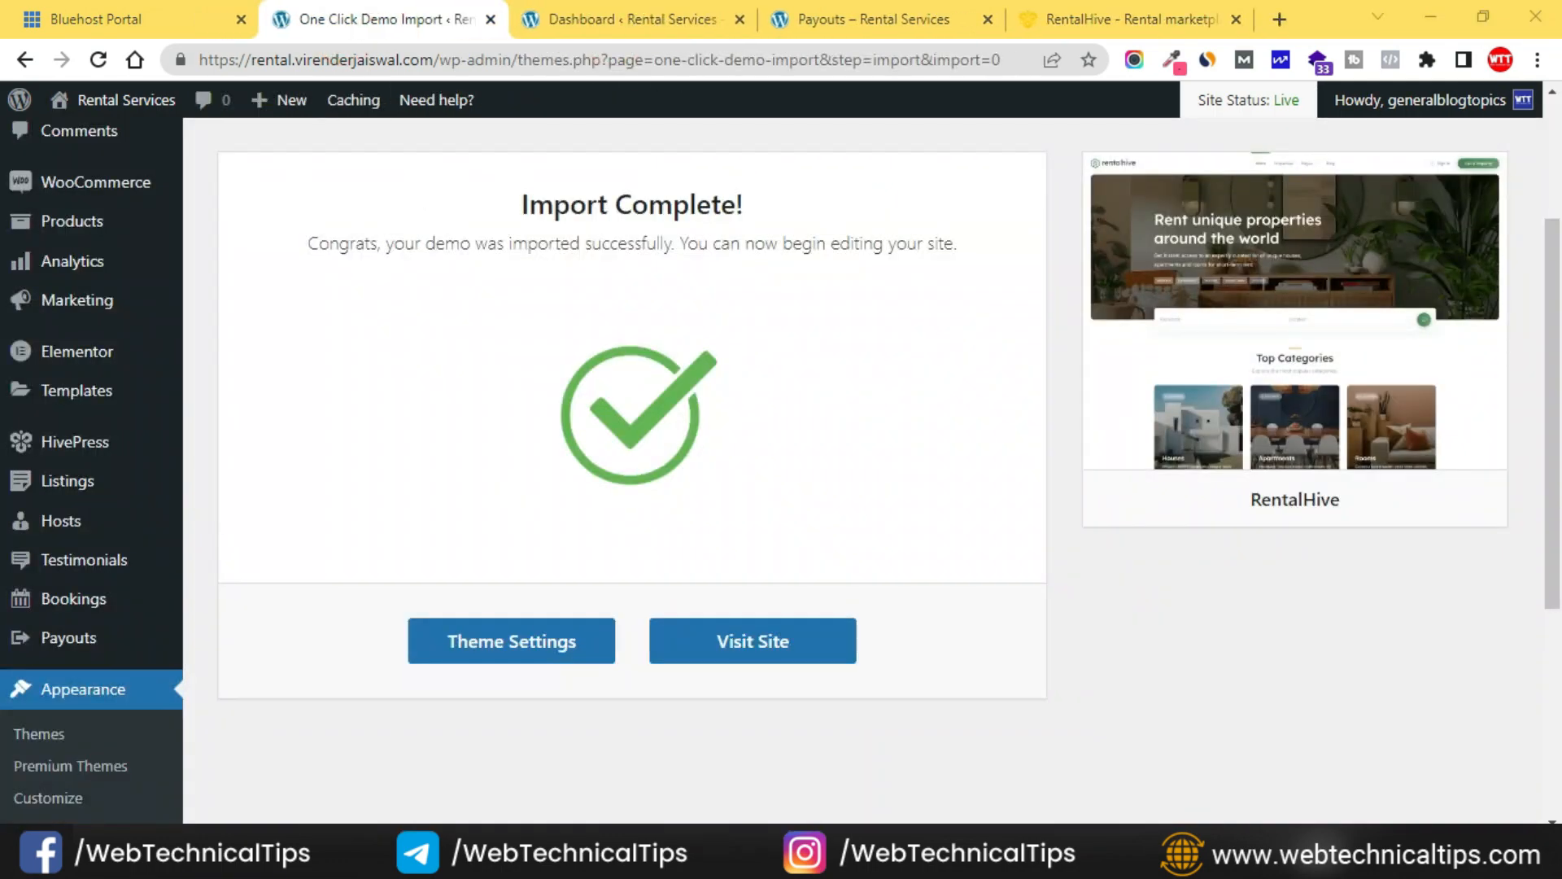
Check the next task in the Notepad notes, return to WordPress and look through the HivePress and Listings admin options.
{"action": "key", "text": "alt+Tab"}
{"action": "left_click_drag", "start_coordinate": [316, 372], "coordinate": [726, 372]}
{"action": "left_click", "coordinate": [1385, 165]}
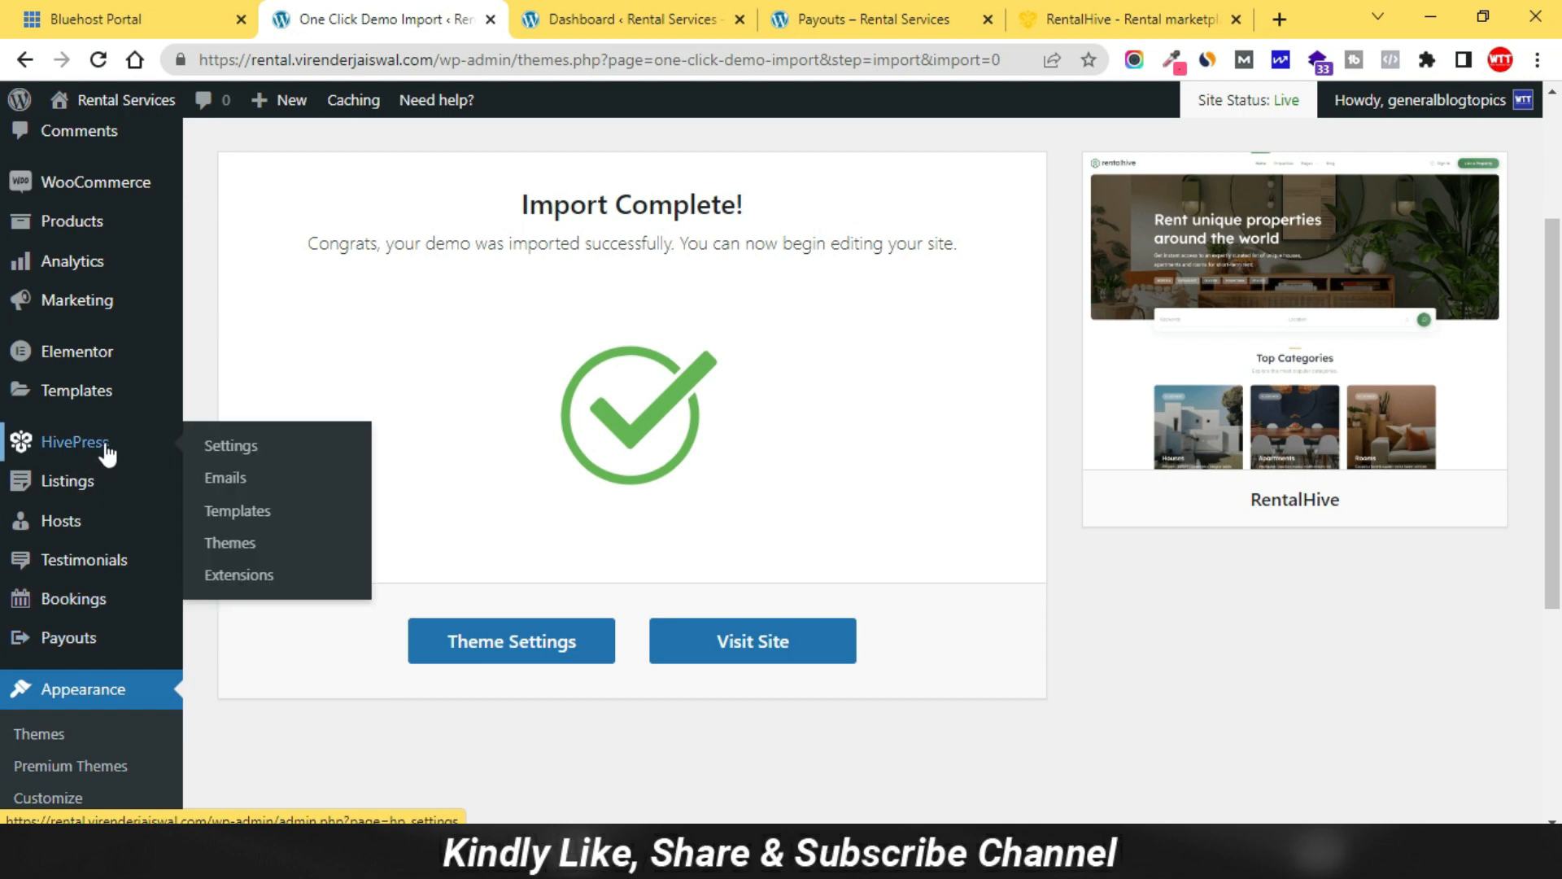
{"action": "scroll", "coordinate": [114, 453], "scroll_direction": "down", "scroll_amount": 4}
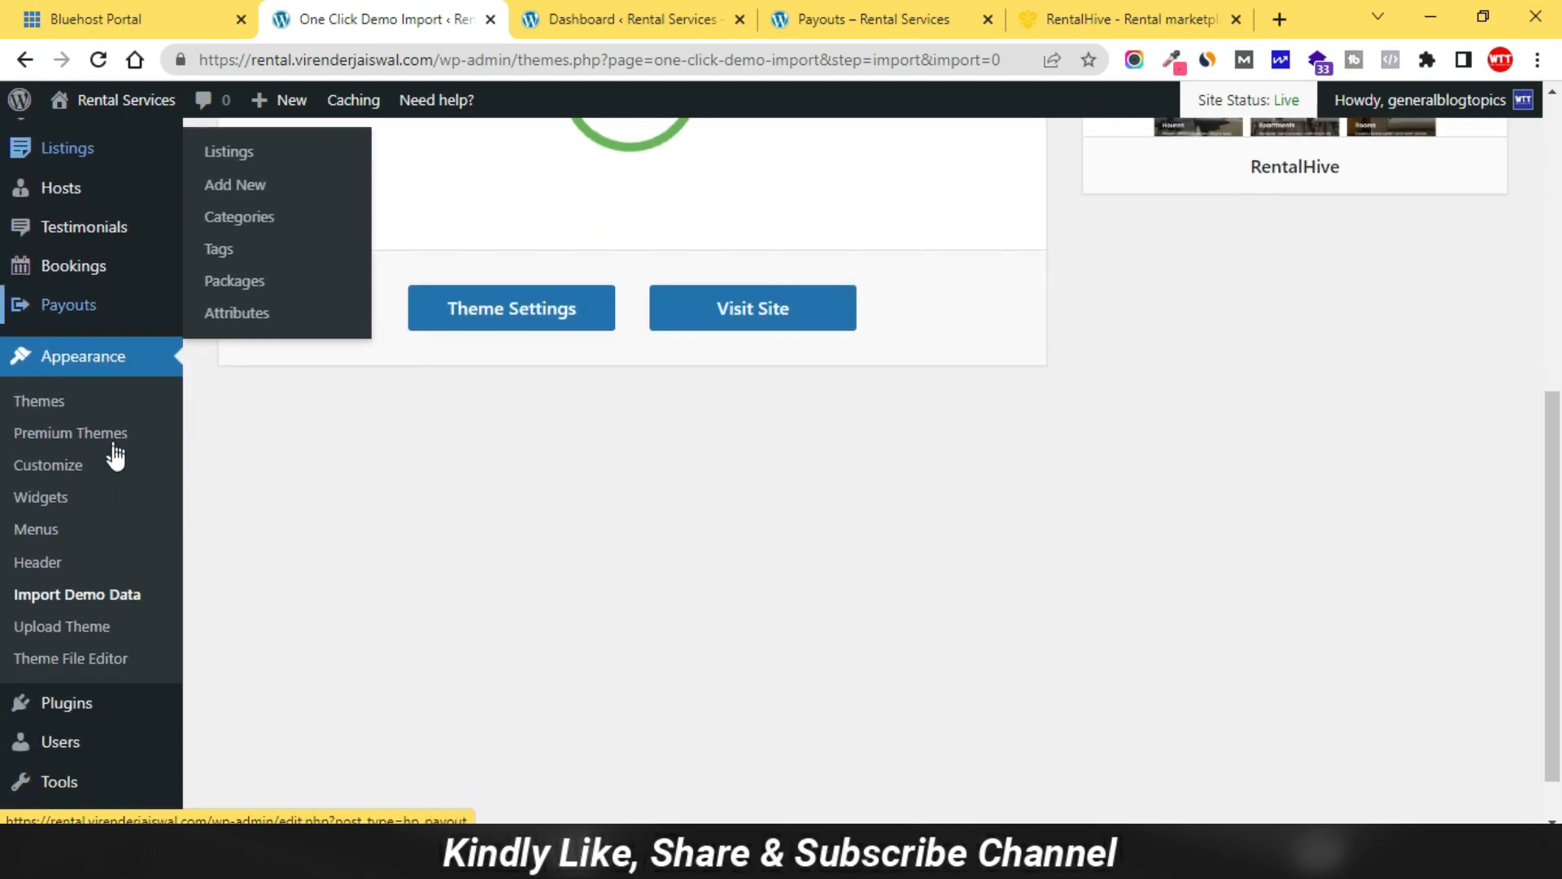
{"action": "scroll", "coordinate": [91, 635], "scroll_direction": "up", "scroll_amount": 4}
{"action": "mouse_move", "coordinate": [70, 481]}
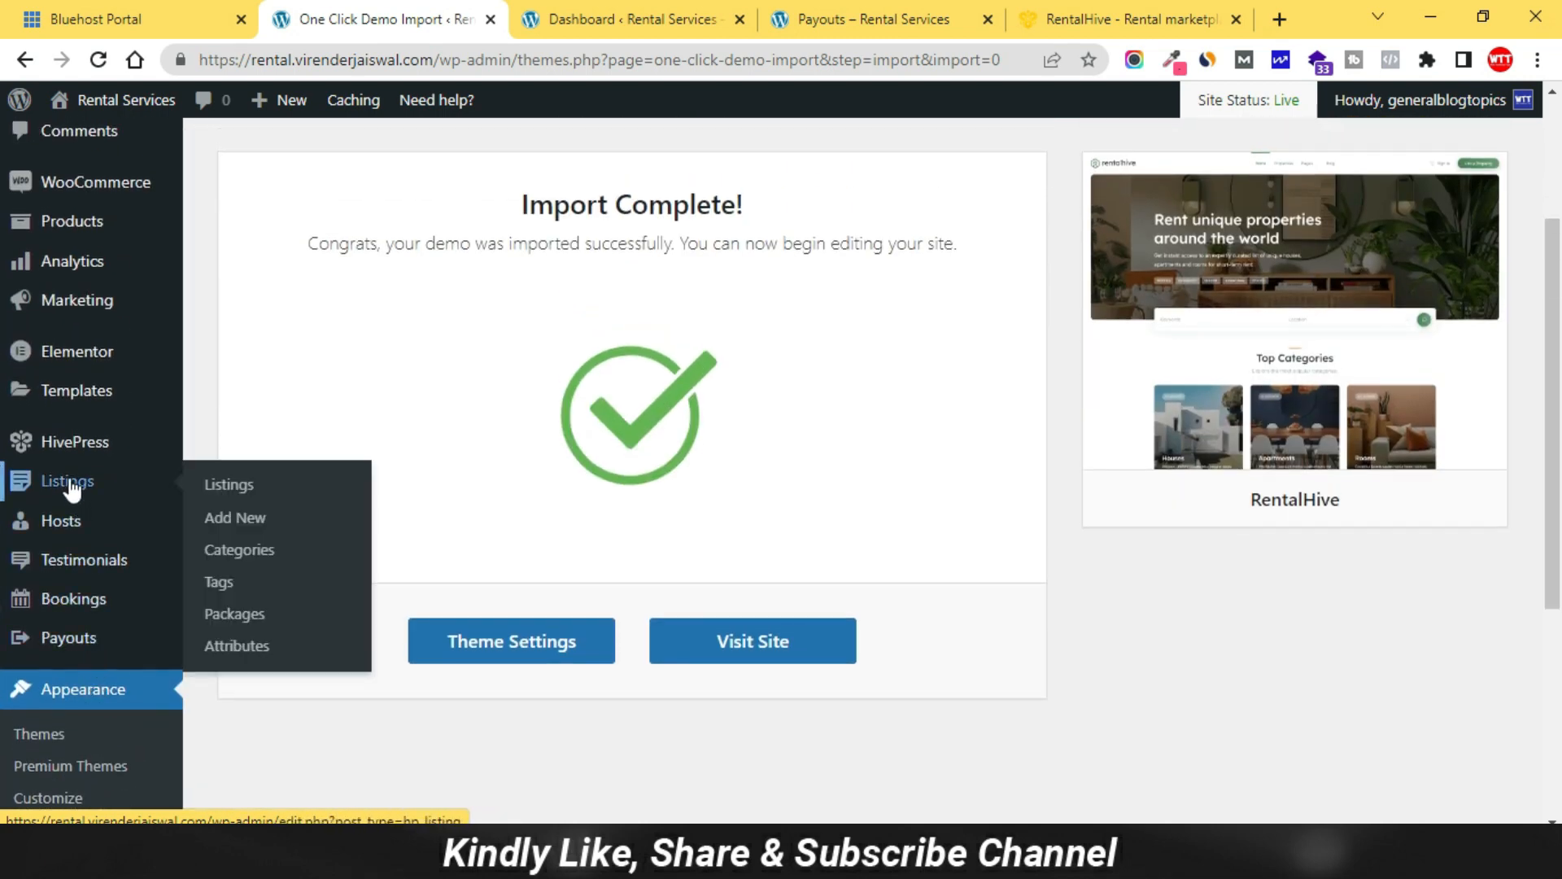
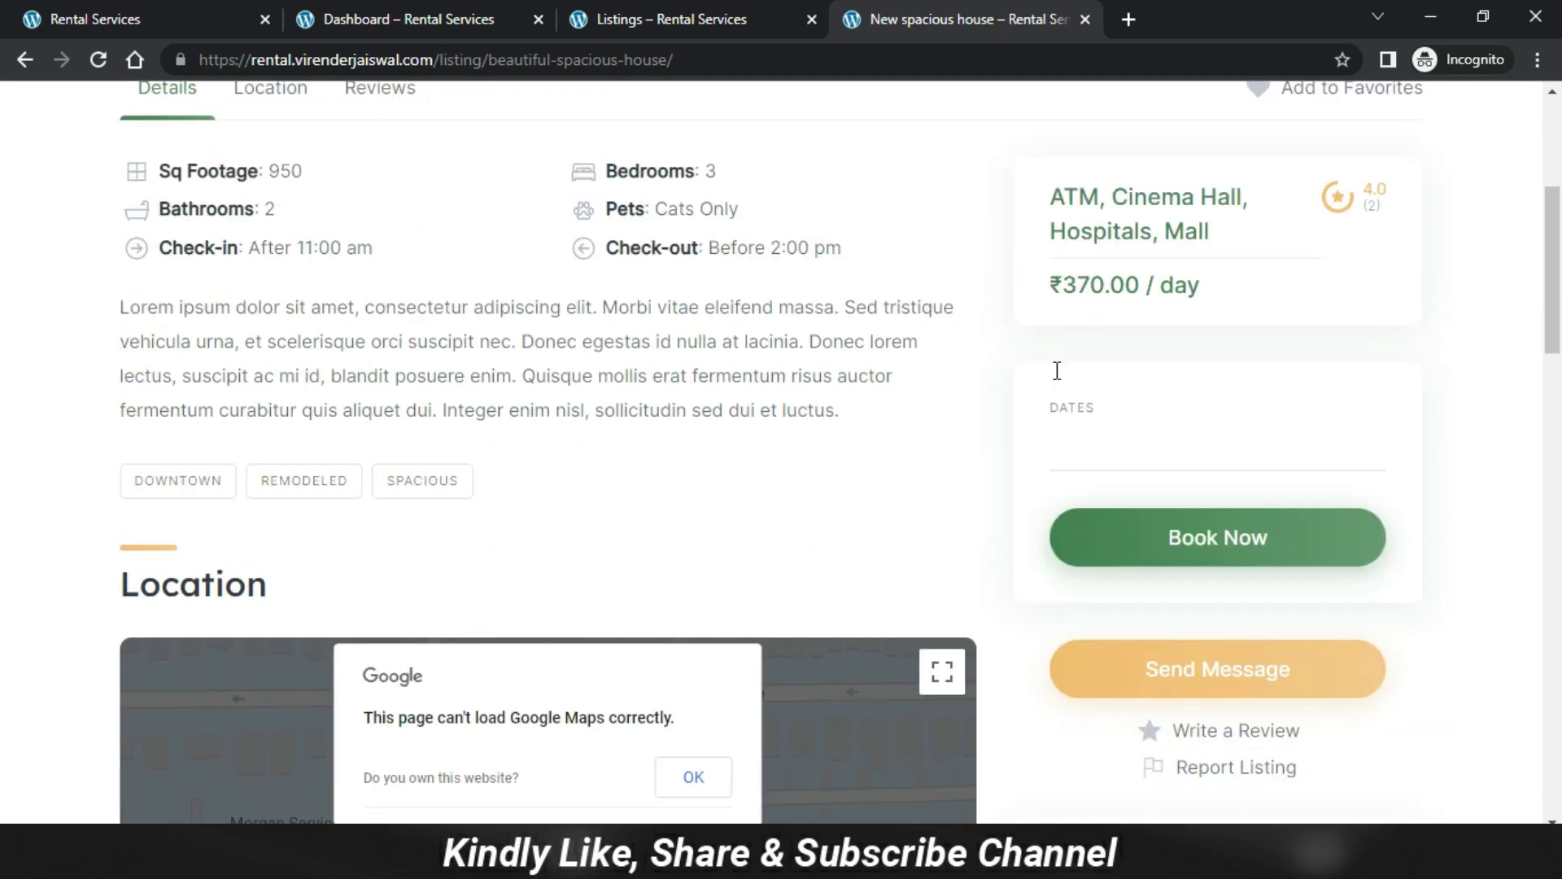
Switch to the WordPress admin window and open the Facilities listing attribute for editing.
{"action": "key", "text": "alt+Tab"}
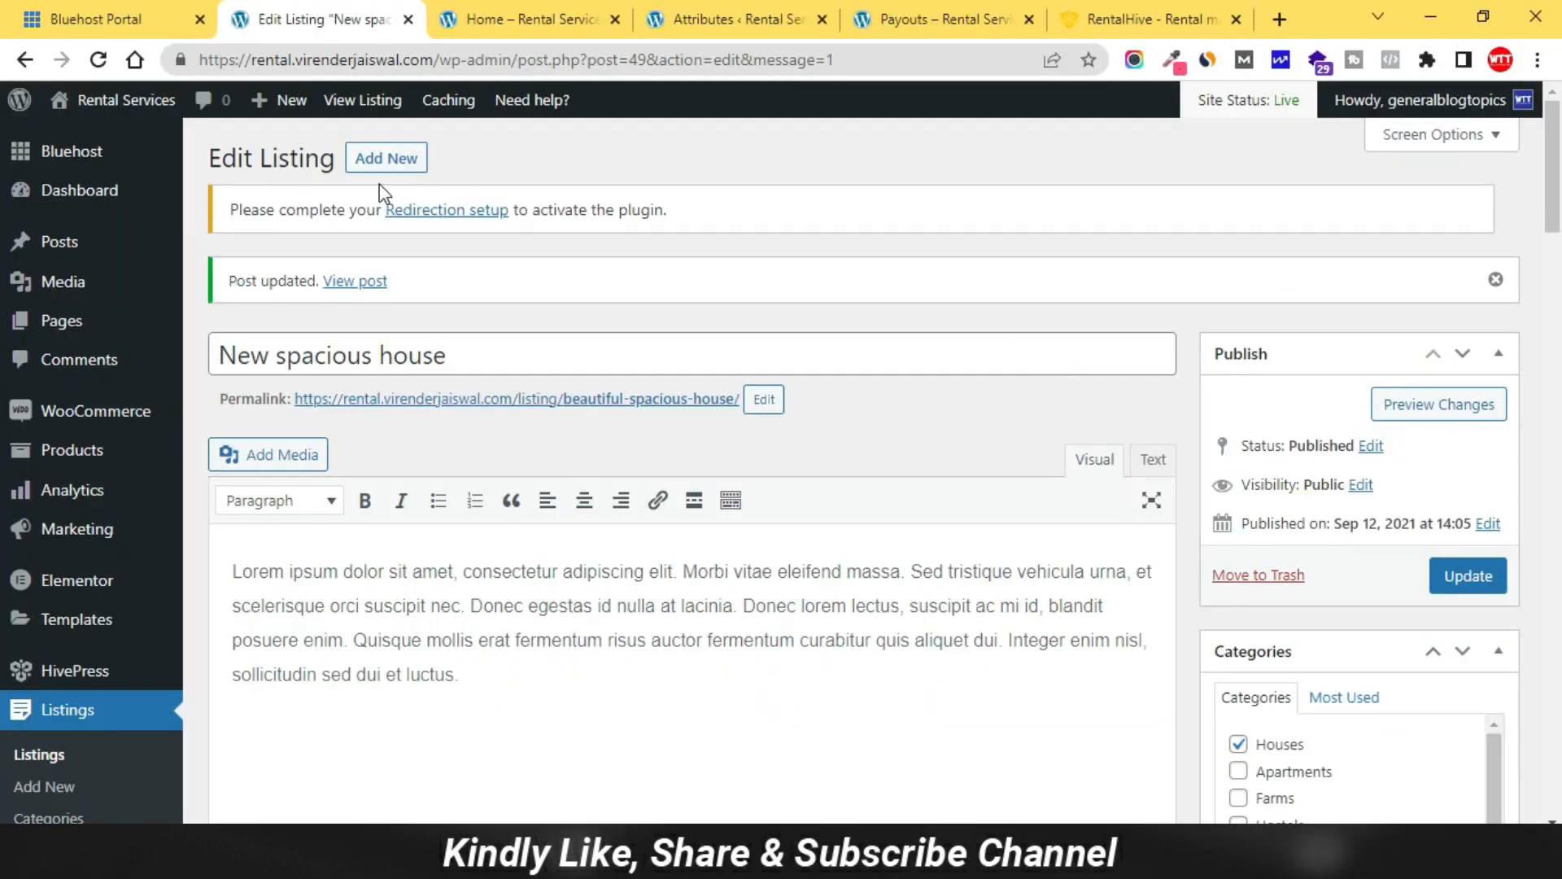
{"action": "scroll", "coordinate": [499, 447], "scroll_direction": "down", "scroll_amount": 3}
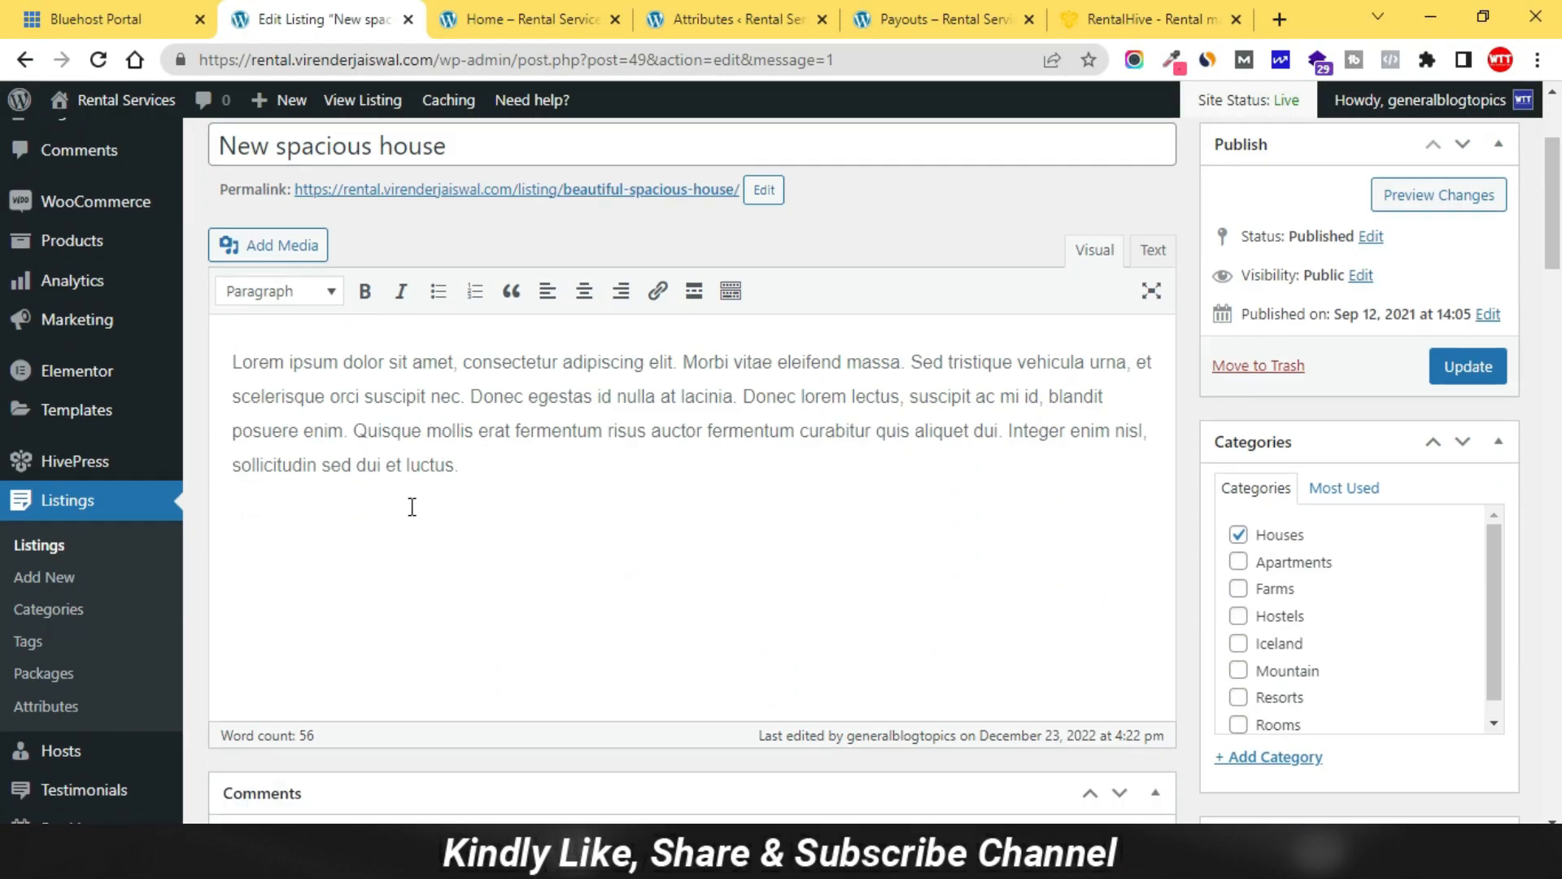
{"action": "left_click", "coordinate": [67, 687]}
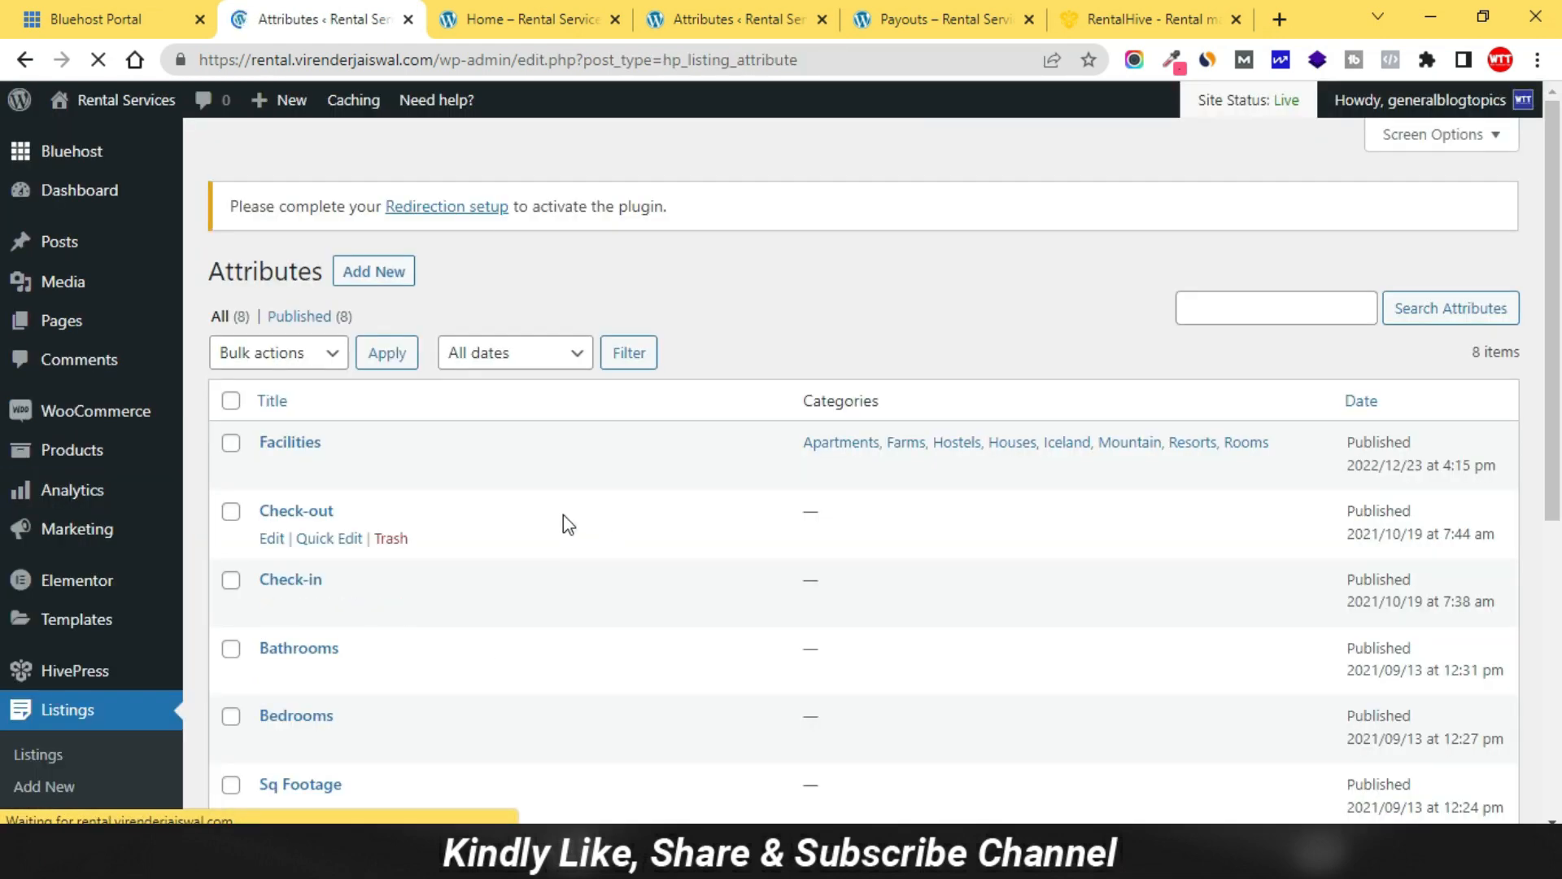
{"action": "left_click", "coordinate": [272, 431]}
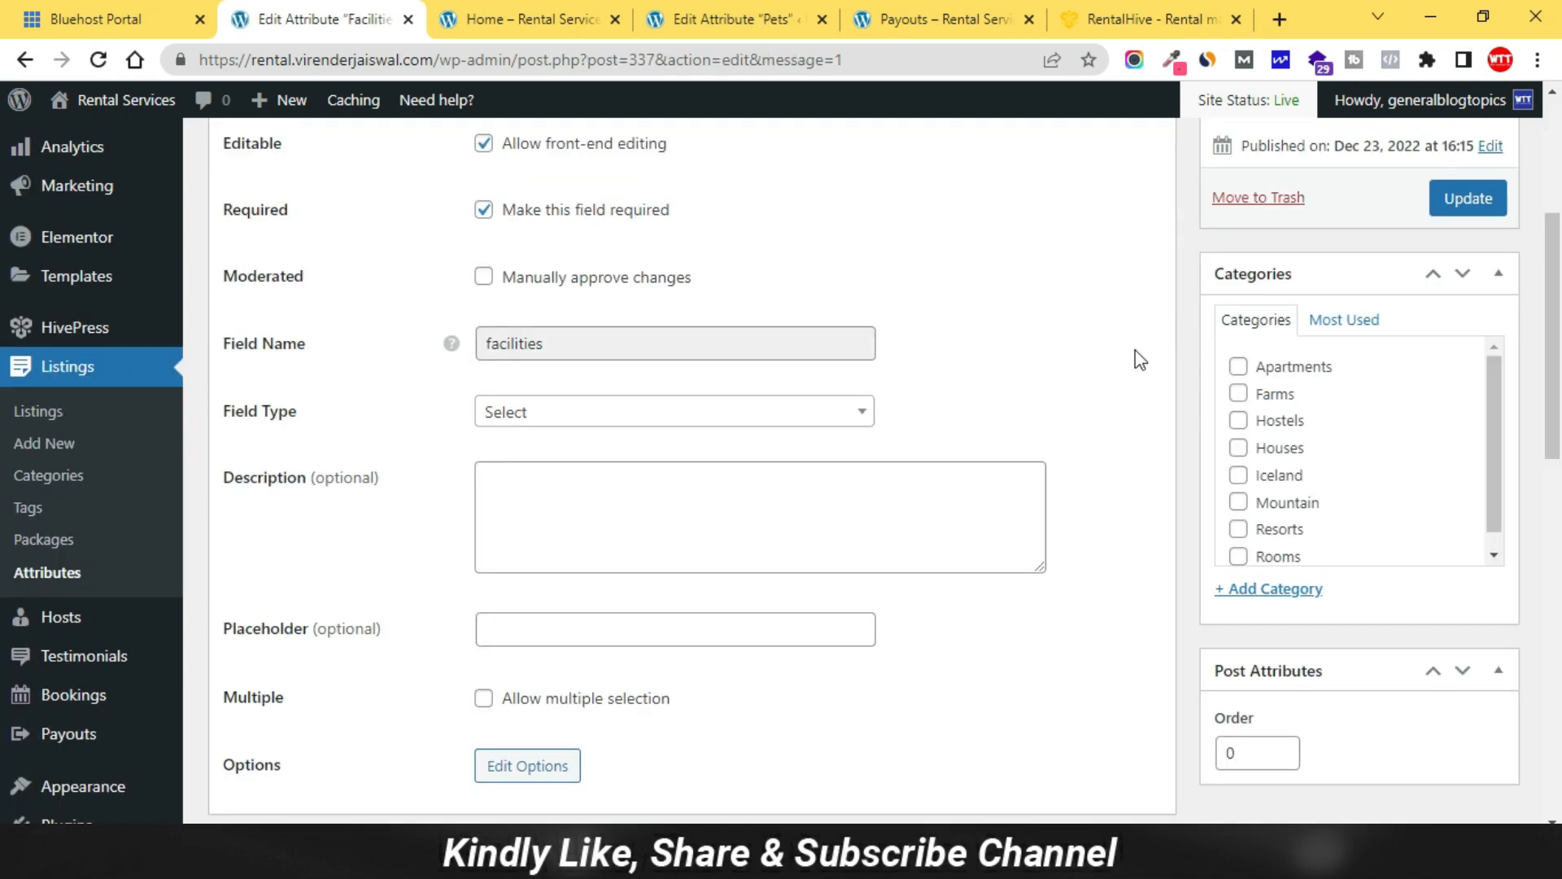
Review the Facilities attribute's editing, search and display settings, including multiple selection, filtering, areas, icon and format.
{"action": "scroll", "coordinate": [1133, 355], "scroll_direction": "up", "scroll_amount": 3}
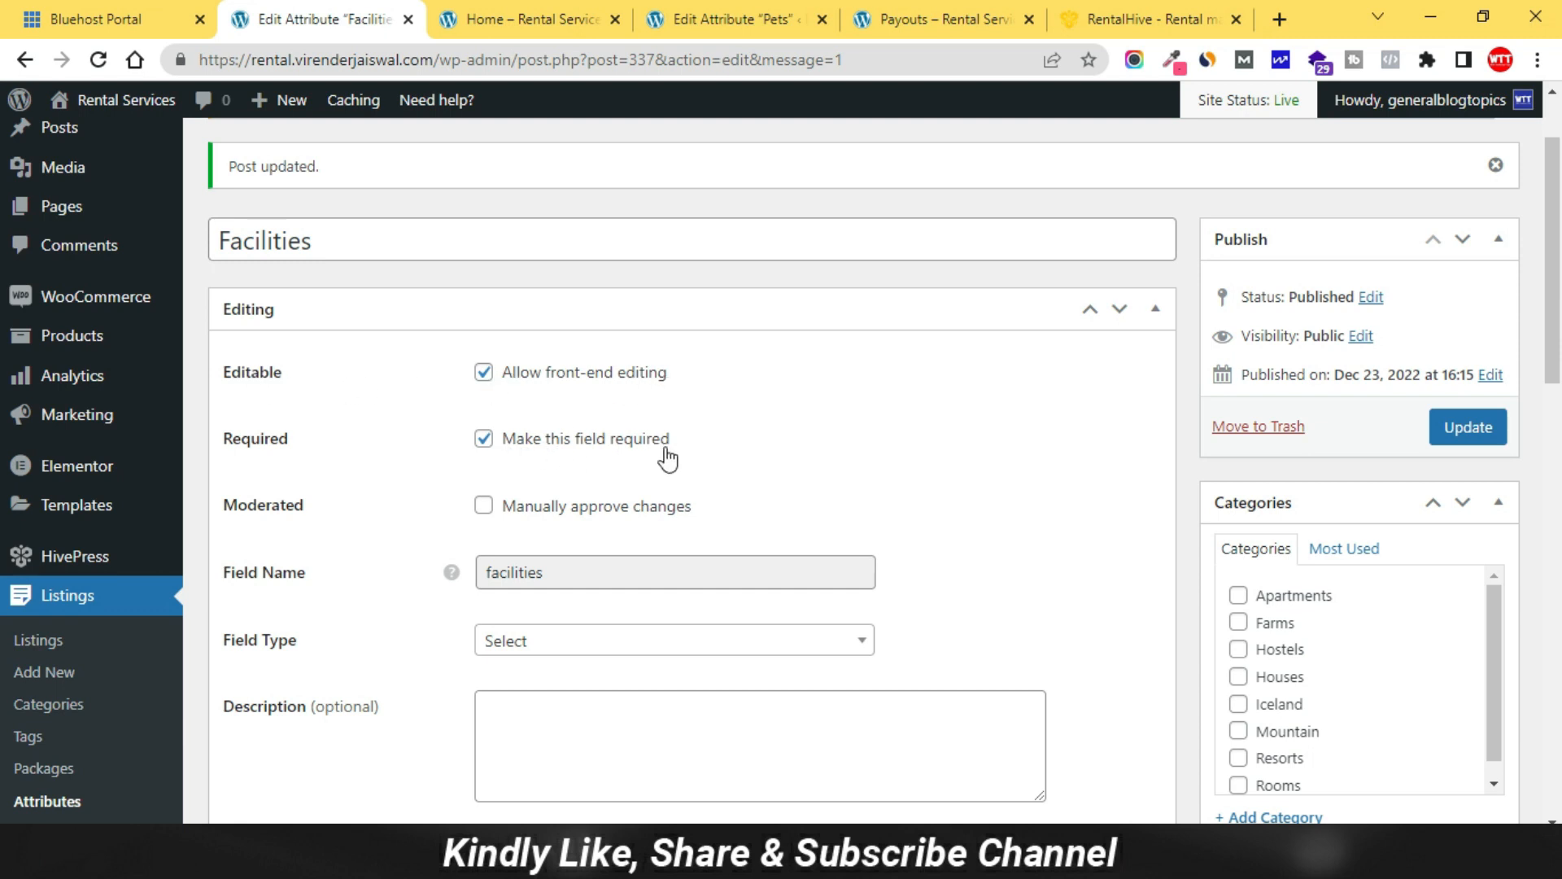
{"action": "scroll", "coordinate": [667, 460], "scroll_direction": "down", "scroll_amount": 1}
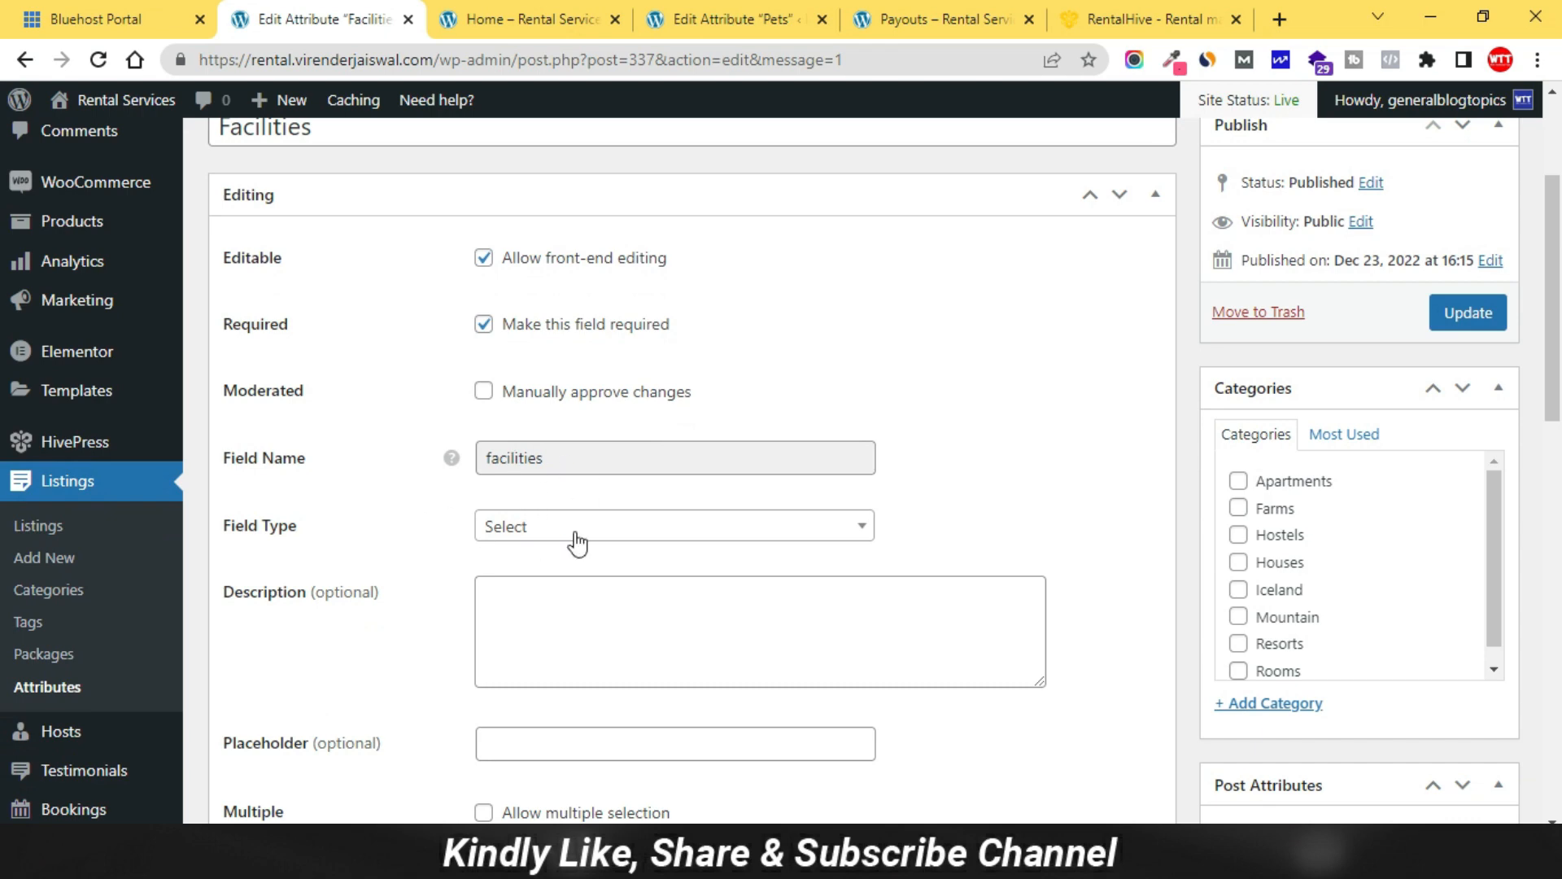
{"action": "scroll", "coordinate": [429, 537], "scroll_direction": "down", "scroll_amount": 2}
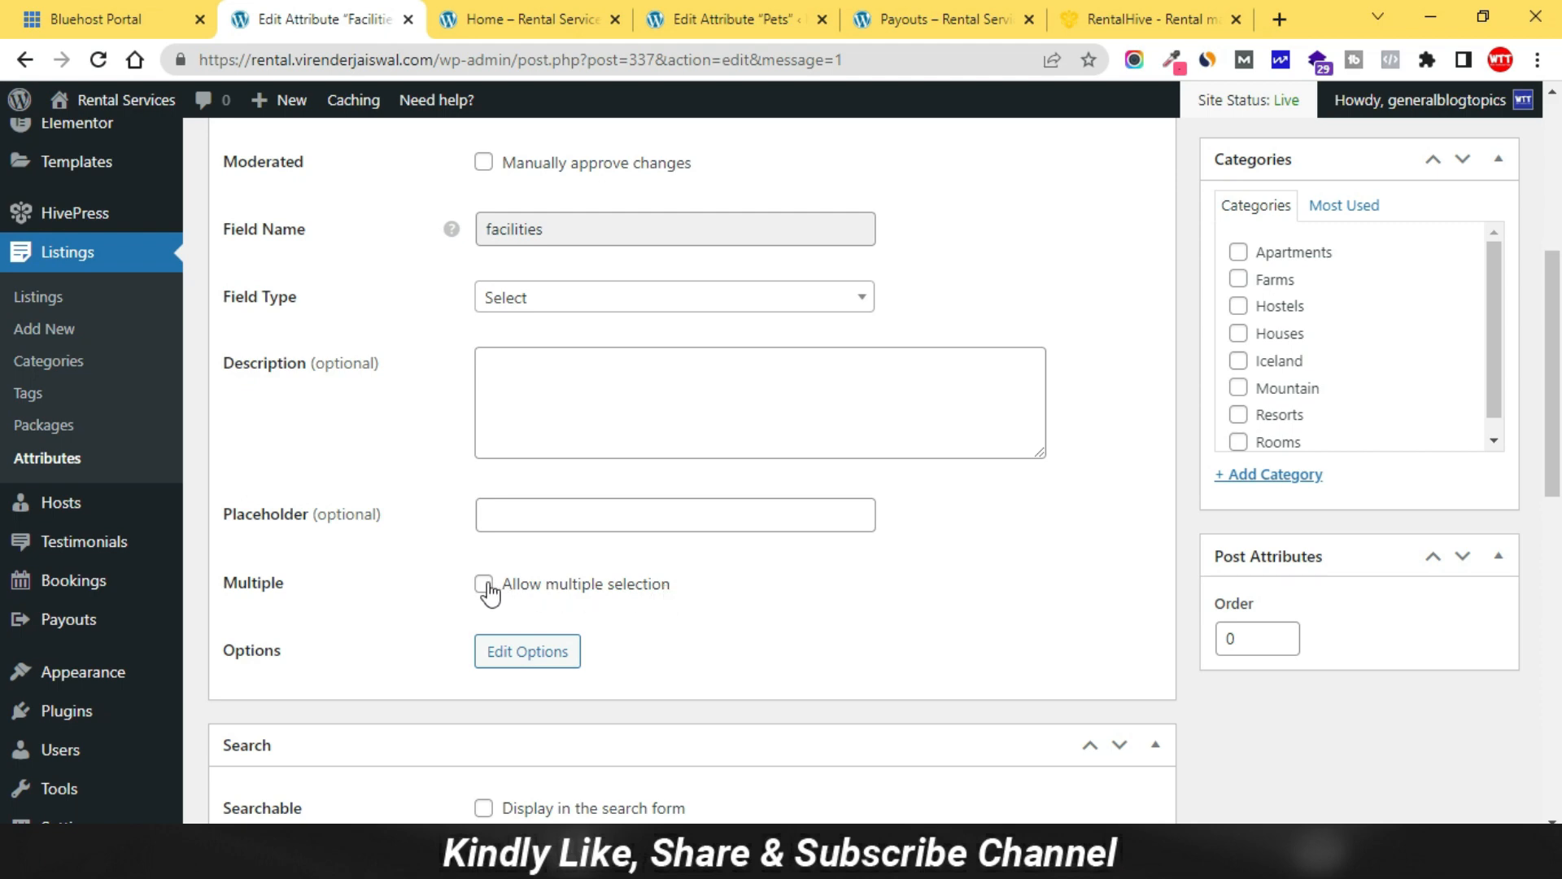
{"action": "scroll", "coordinate": [480, 586], "scroll_direction": "down", "scroll_amount": 5}
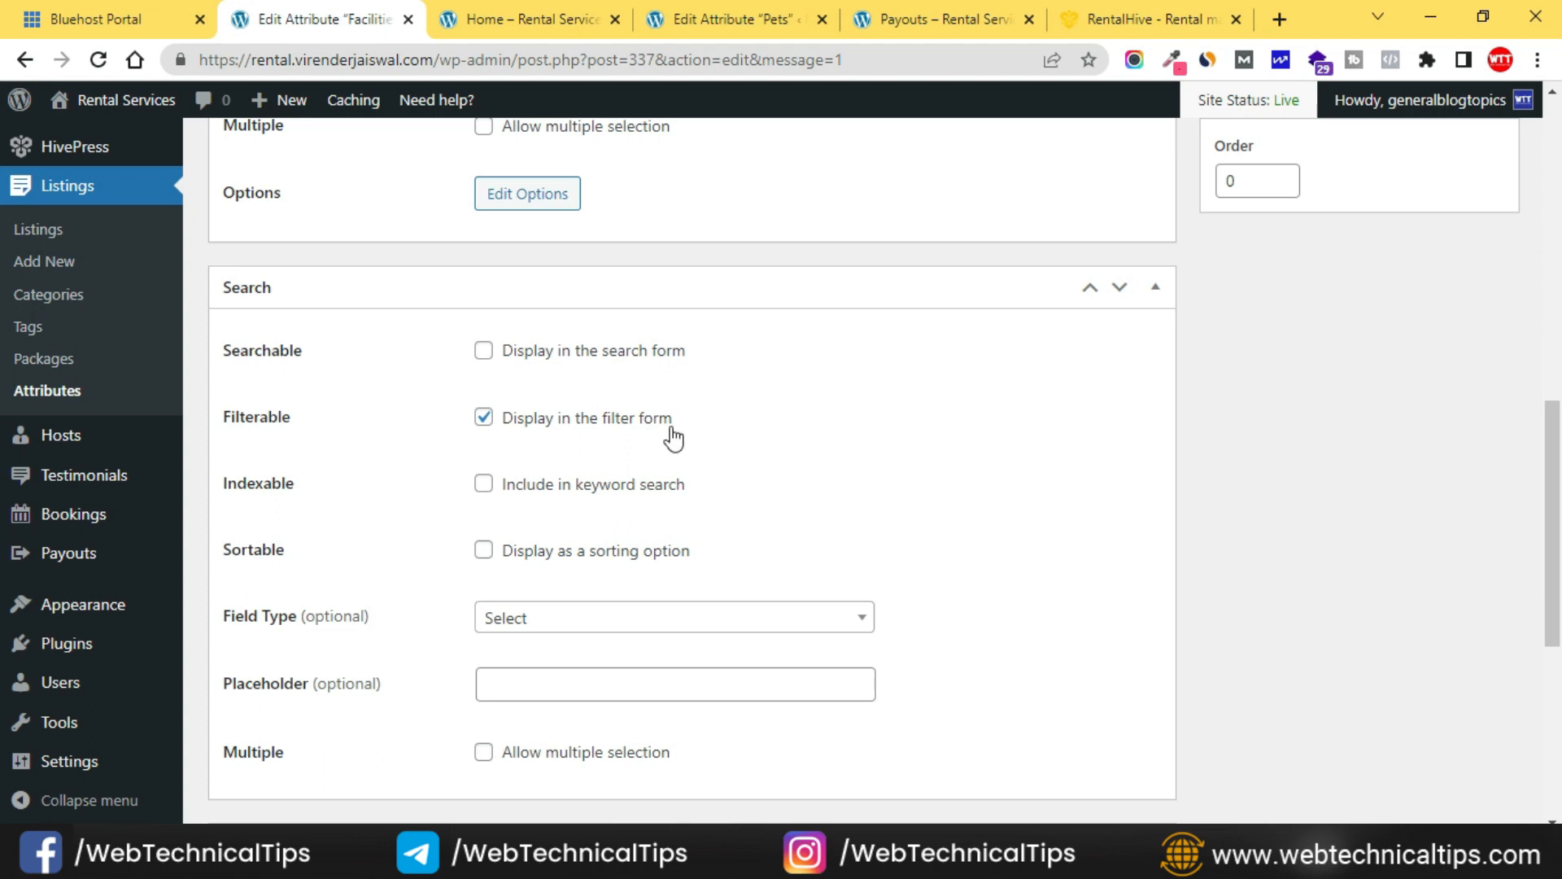
{"action": "scroll", "coordinate": [672, 438], "scroll_direction": "down", "scroll_amount": 3}
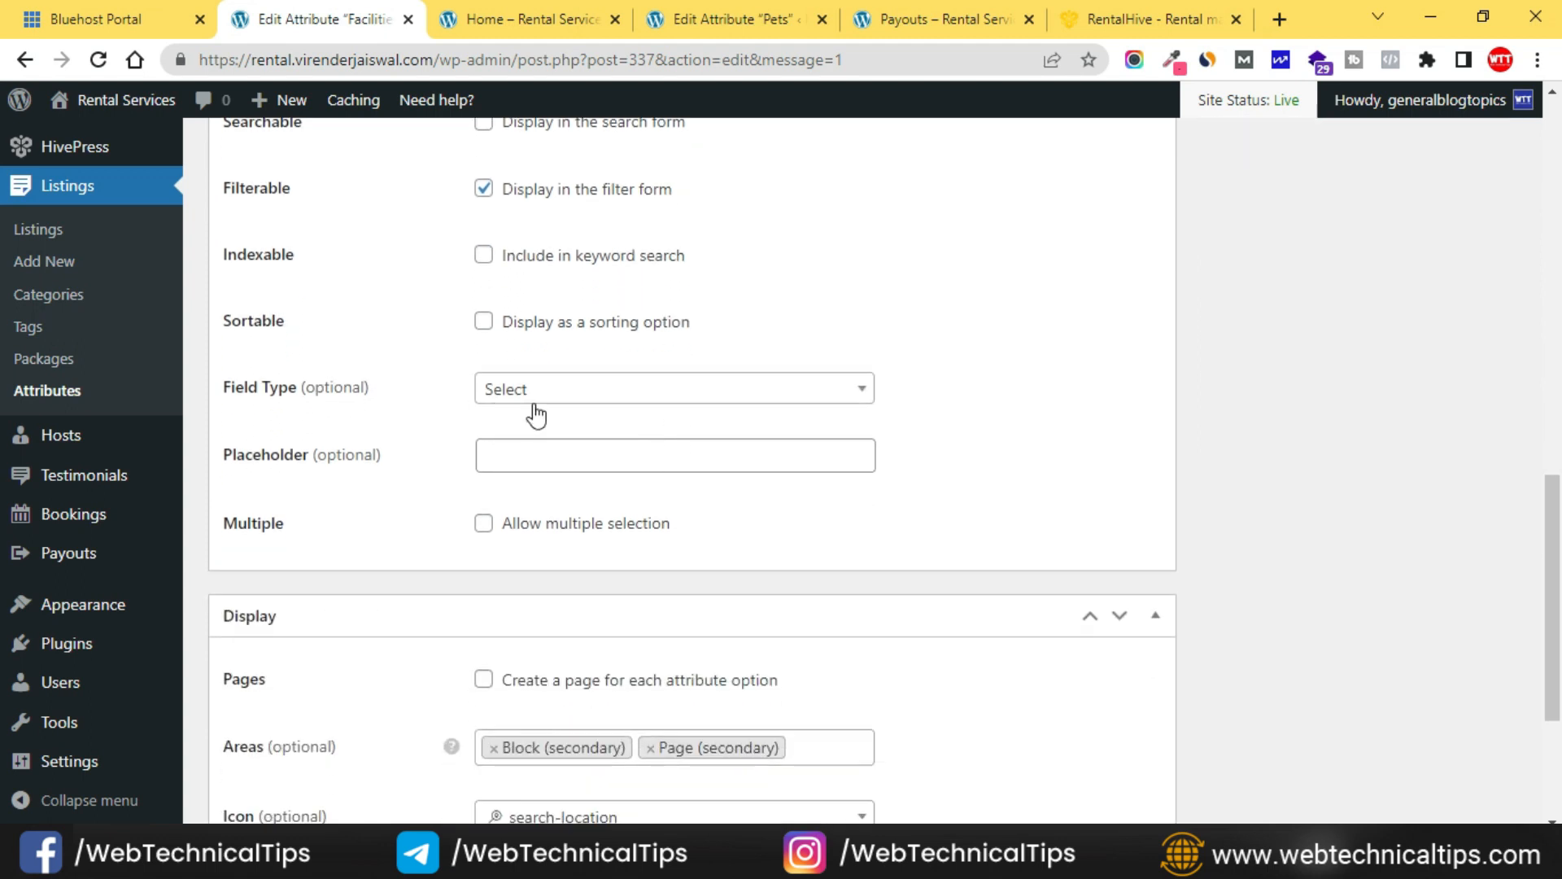
{"action": "scroll", "coordinate": [578, 534], "scroll_direction": "down", "scroll_amount": 3}
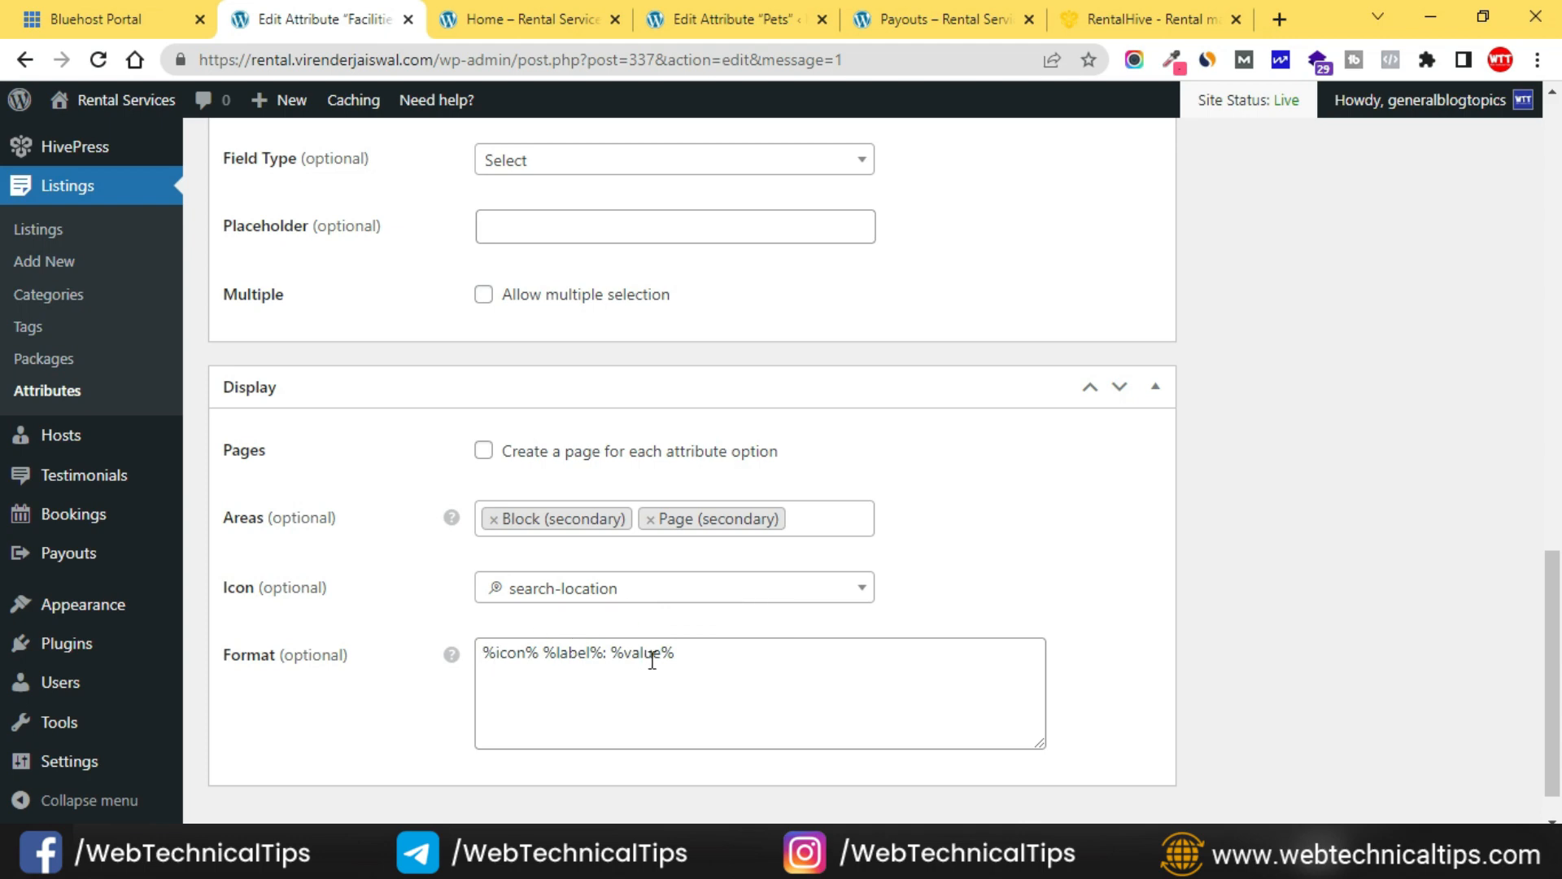
{"action": "scroll", "coordinate": [1210, 545], "scroll_direction": "up", "scroll_amount": 15}
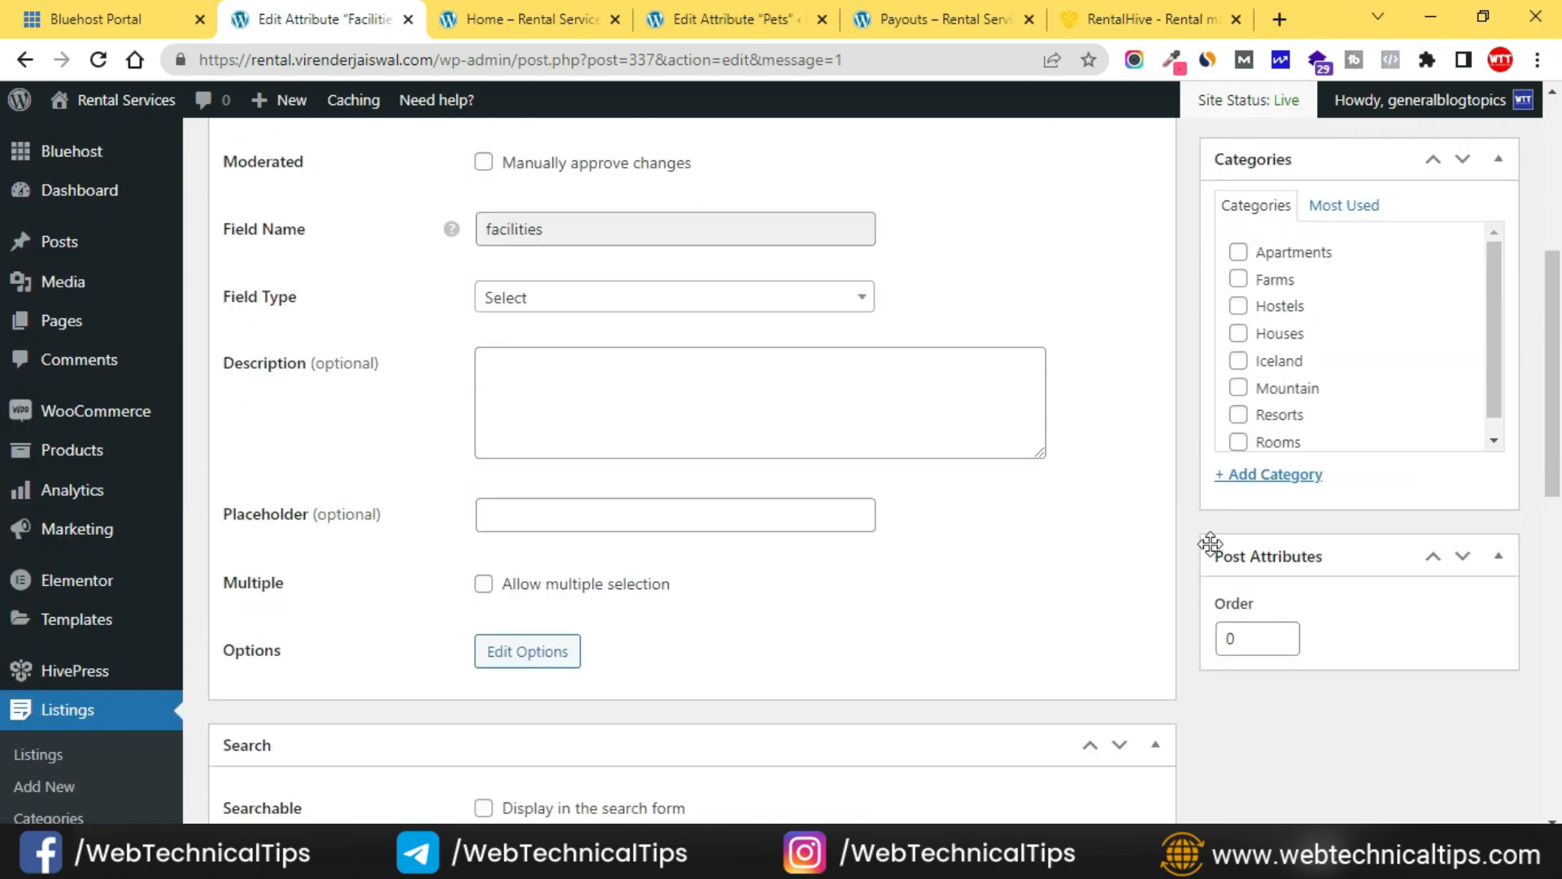
Update the Facilities attribute and open its options for editing.
{"action": "left_click", "coordinate": [1468, 314]}
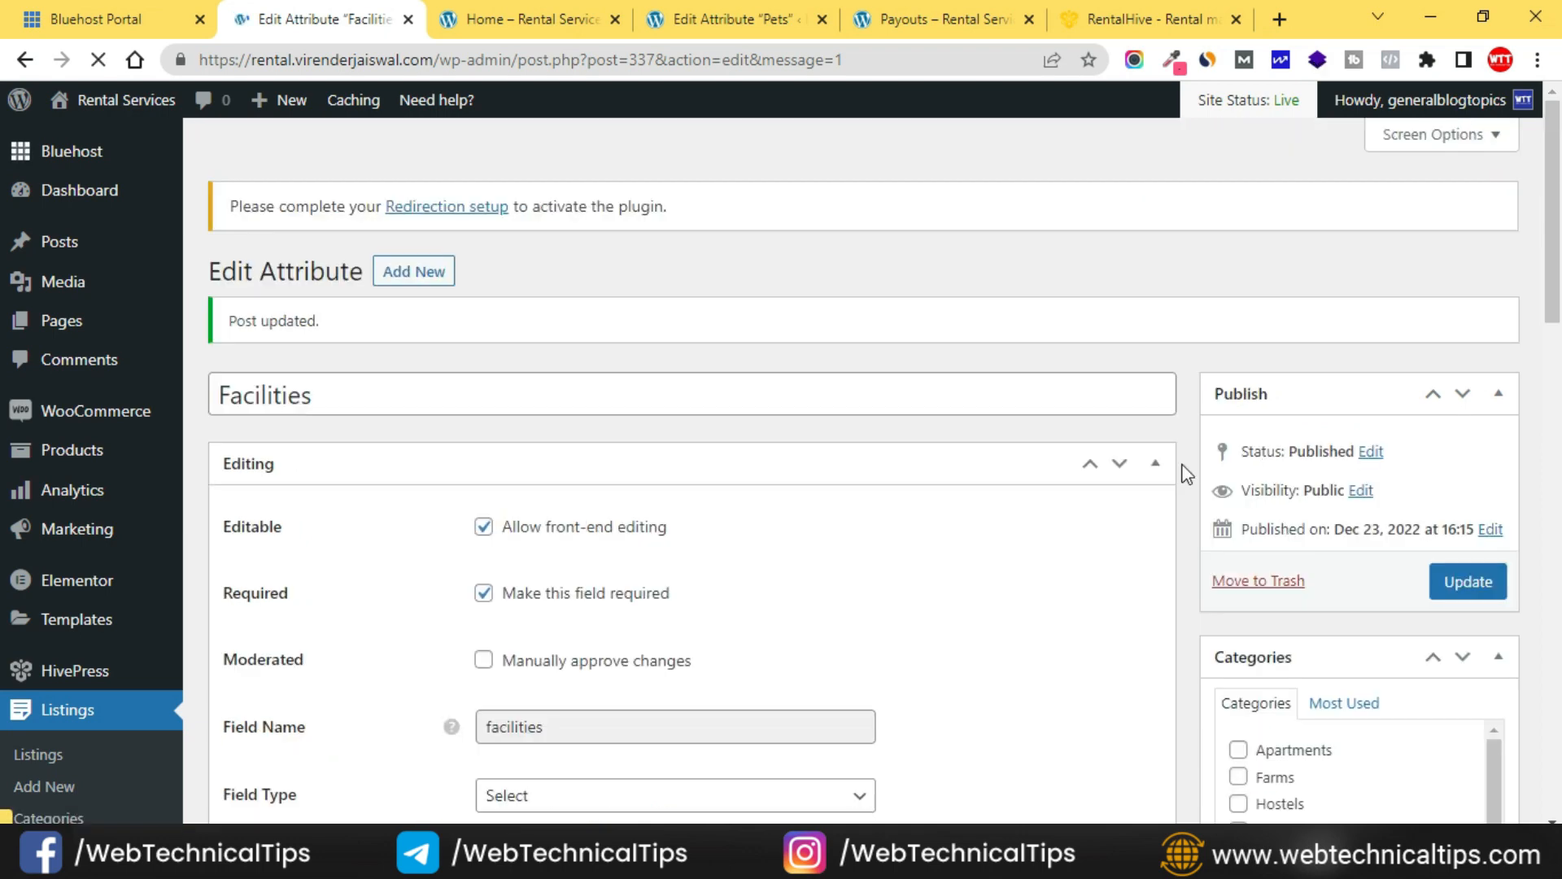
{"action": "scroll", "coordinate": [1183, 468], "scroll_direction": "down", "scroll_amount": 13}
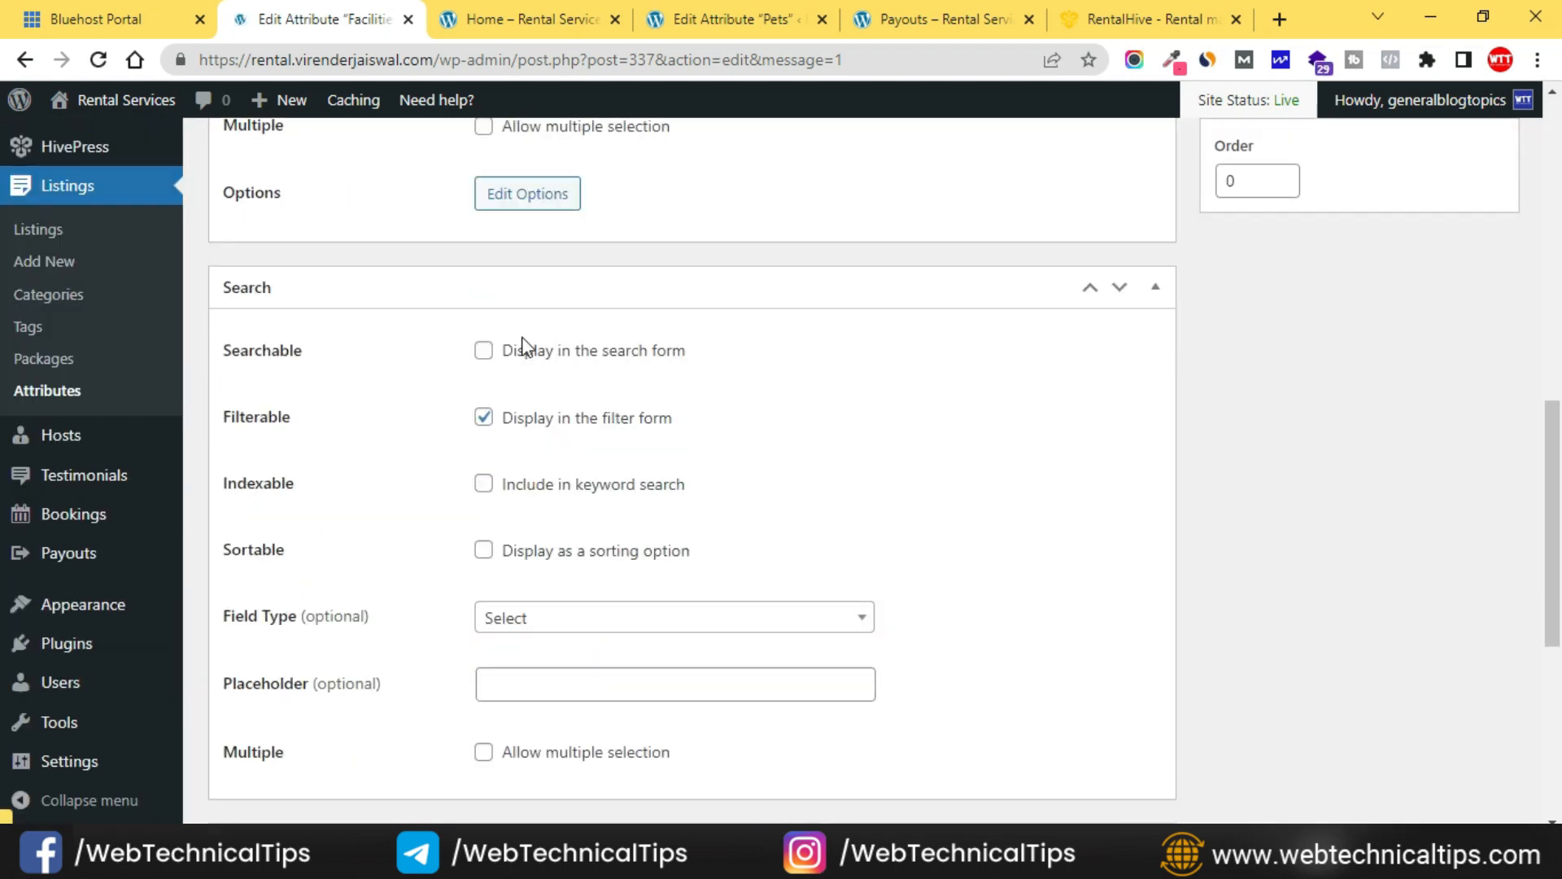
{"action": "left_click", "coordinate": [537, 314]}
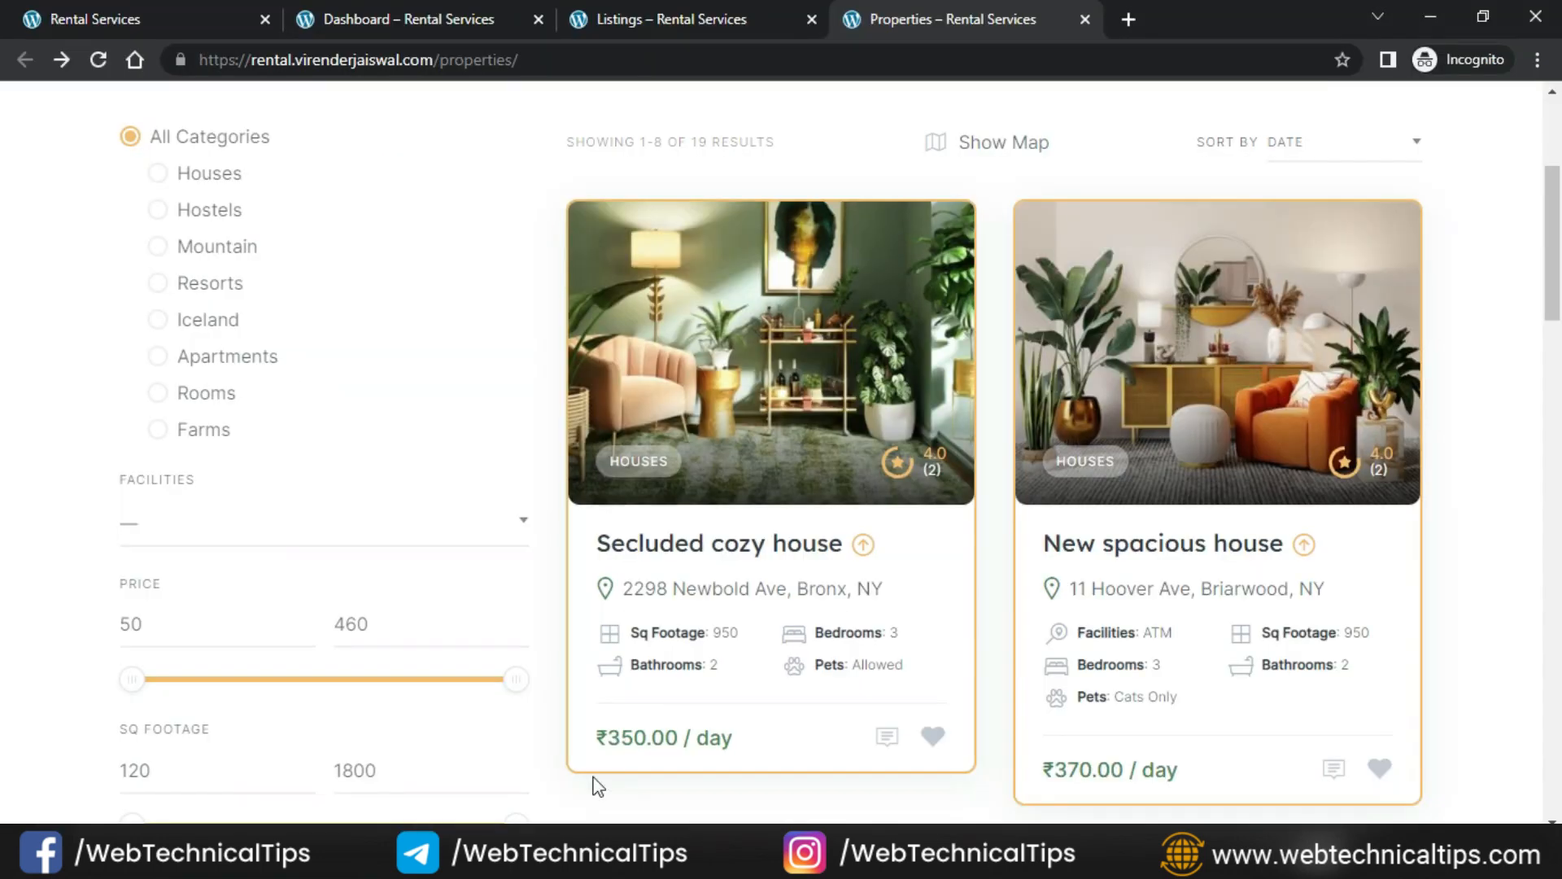
Reload the Properties page in the incognito window and open the Facilities filter to check its choices.
{"action": "scroll", "coordinate": [584, 398], "scroll_direction": "up", "scroll_amount": 4}
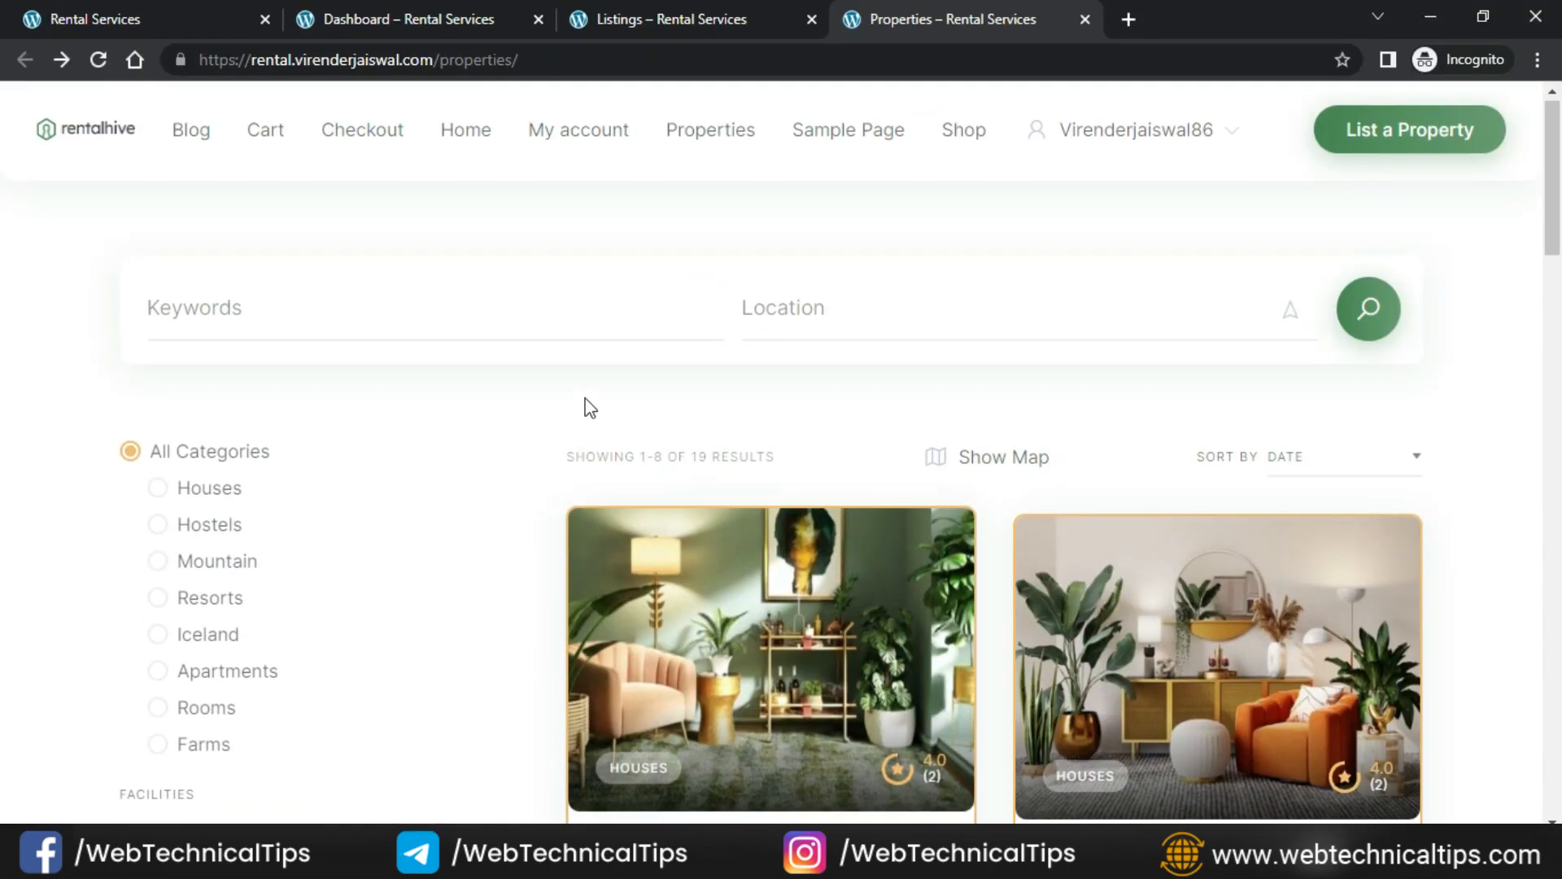
{"action": "left_click", "coordinate": [97, 61]}
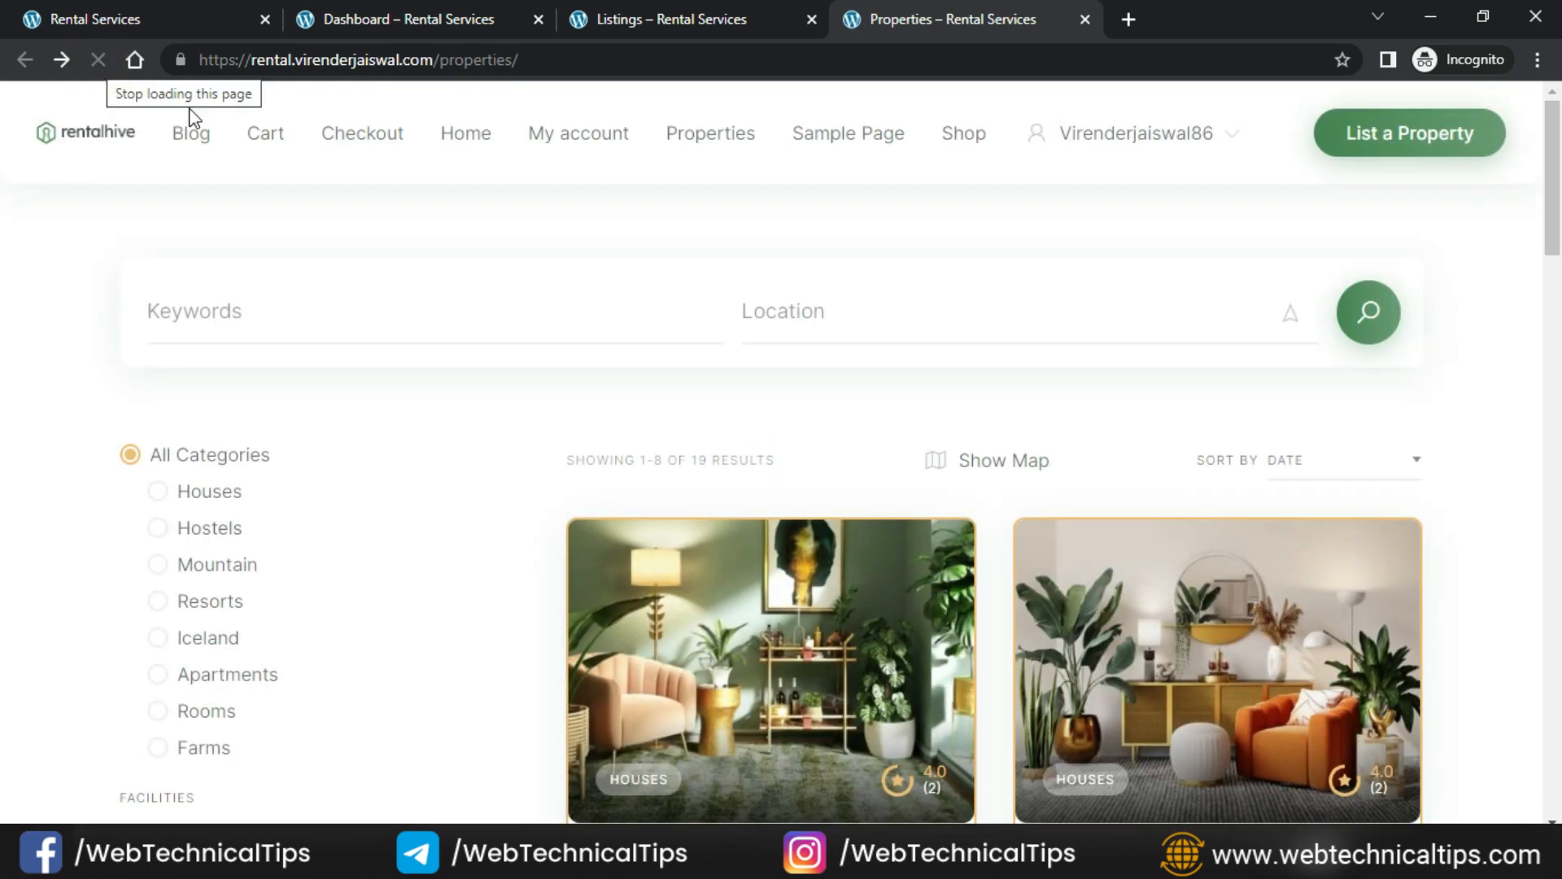
{"action": "scroll", "coordinate": [6, 412], "scroll_direction": "down", "scroll_amount": 5}
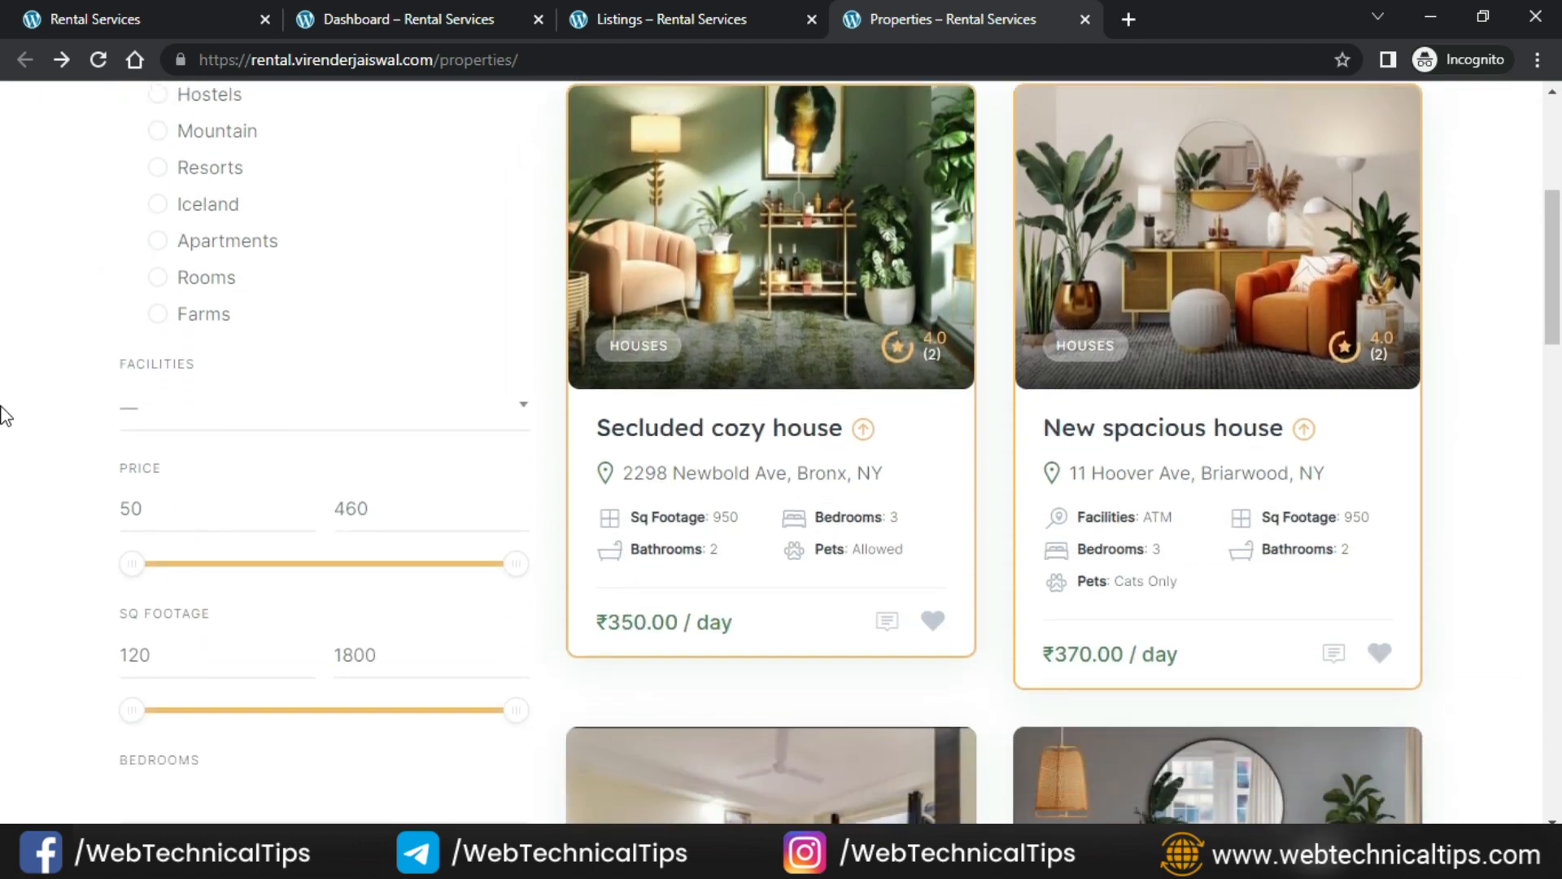
{"action": "left_click", "coordinate": [261, 390]}
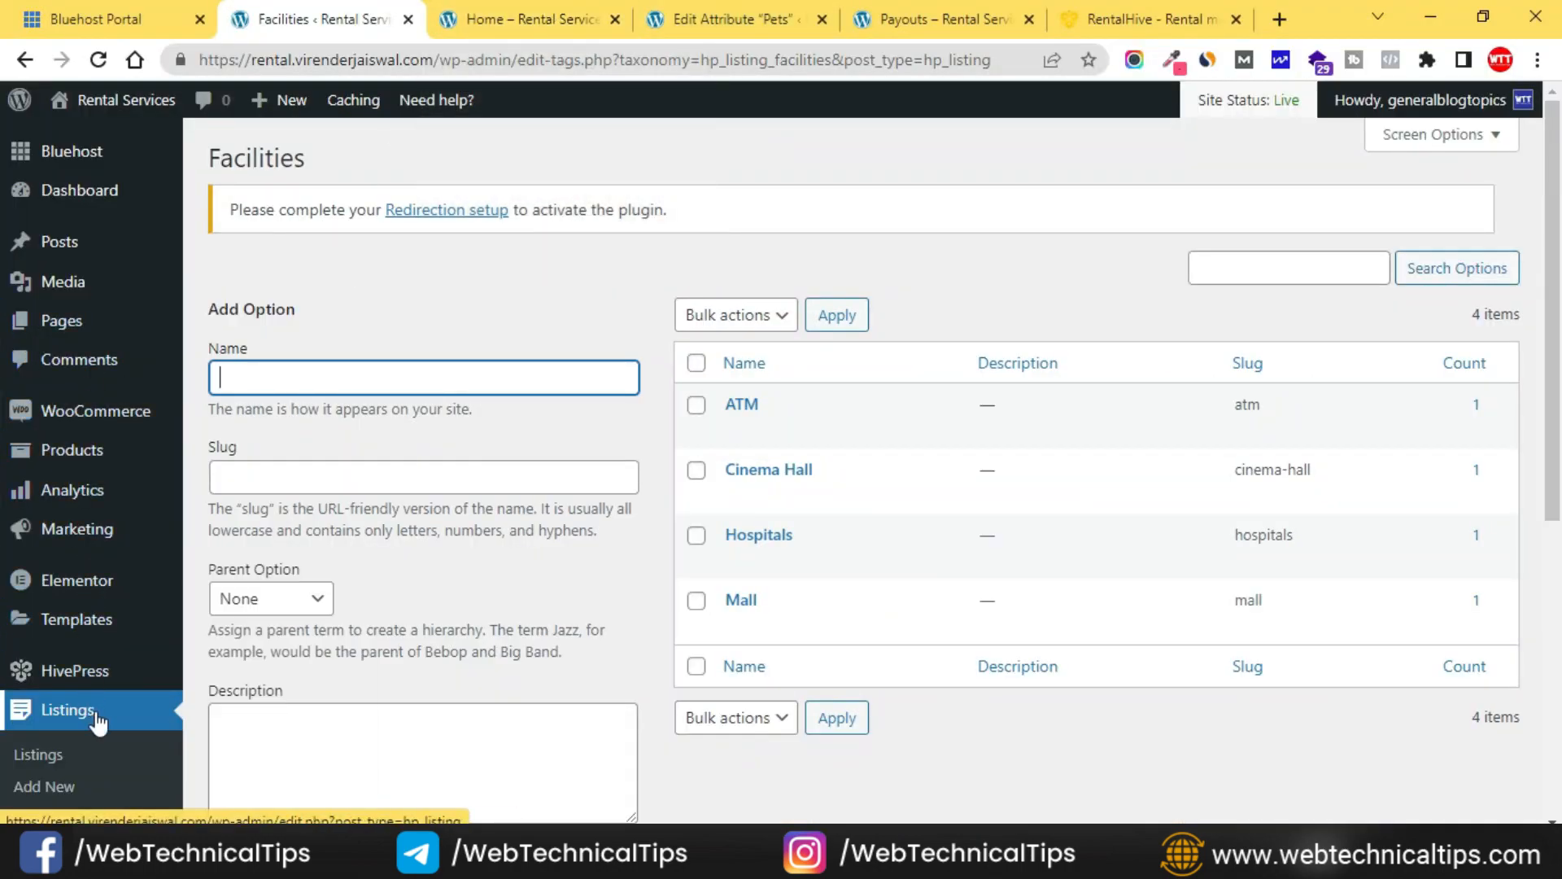
Return to the WordPress admin listings and open the New spacious house listing for editing.
{"action": "scroll", "coordinate": [97, 700], "scroll_direction": "down", "scroll_amount": 1}
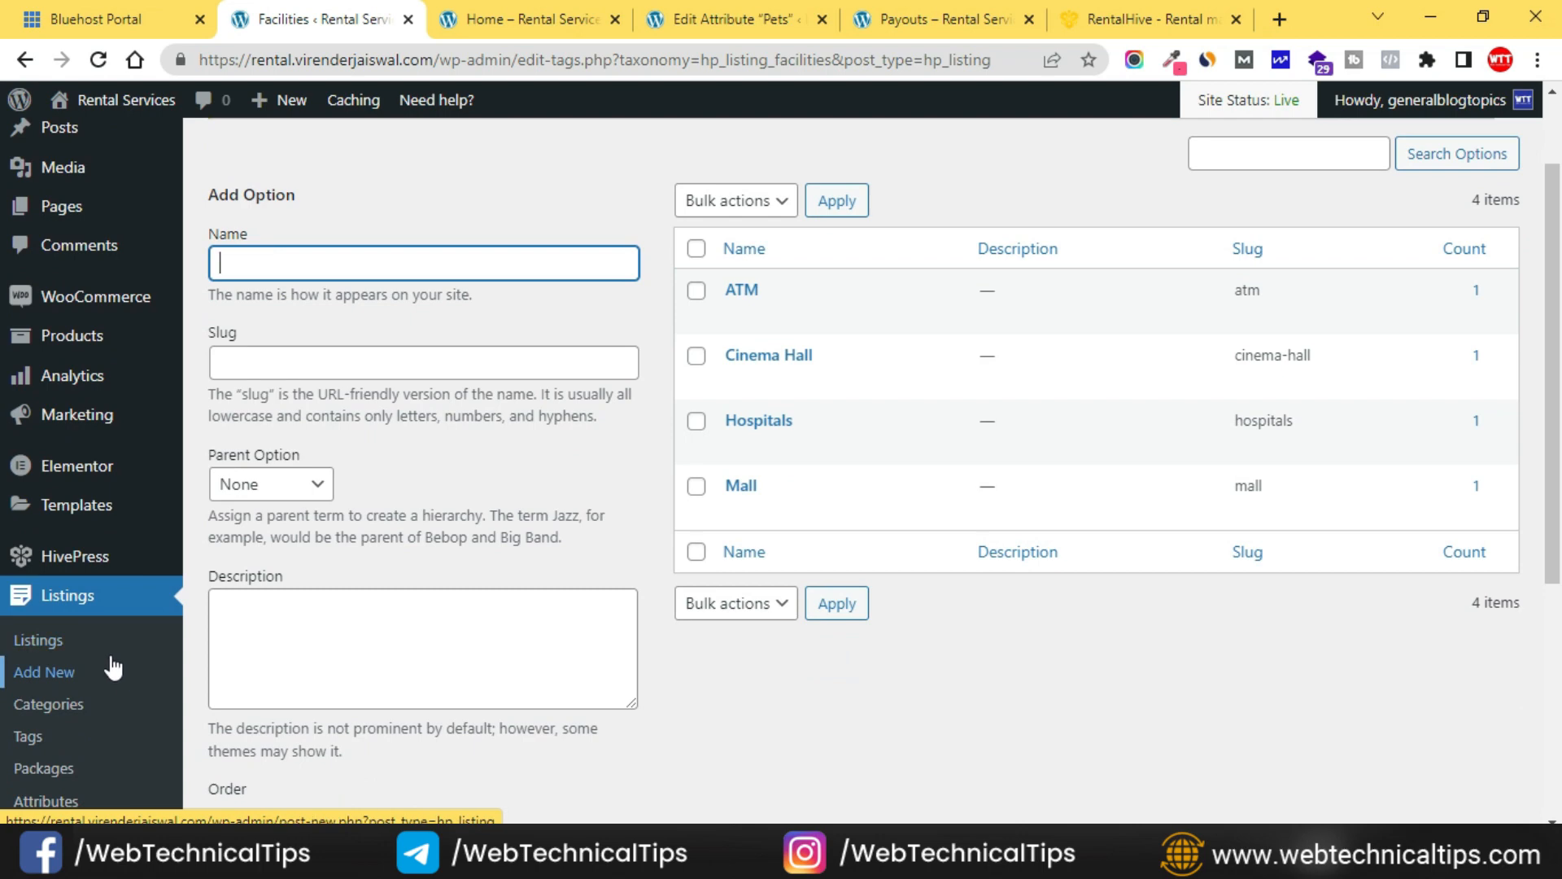
{"action": "left_click", "coordinate": [54, 647]}
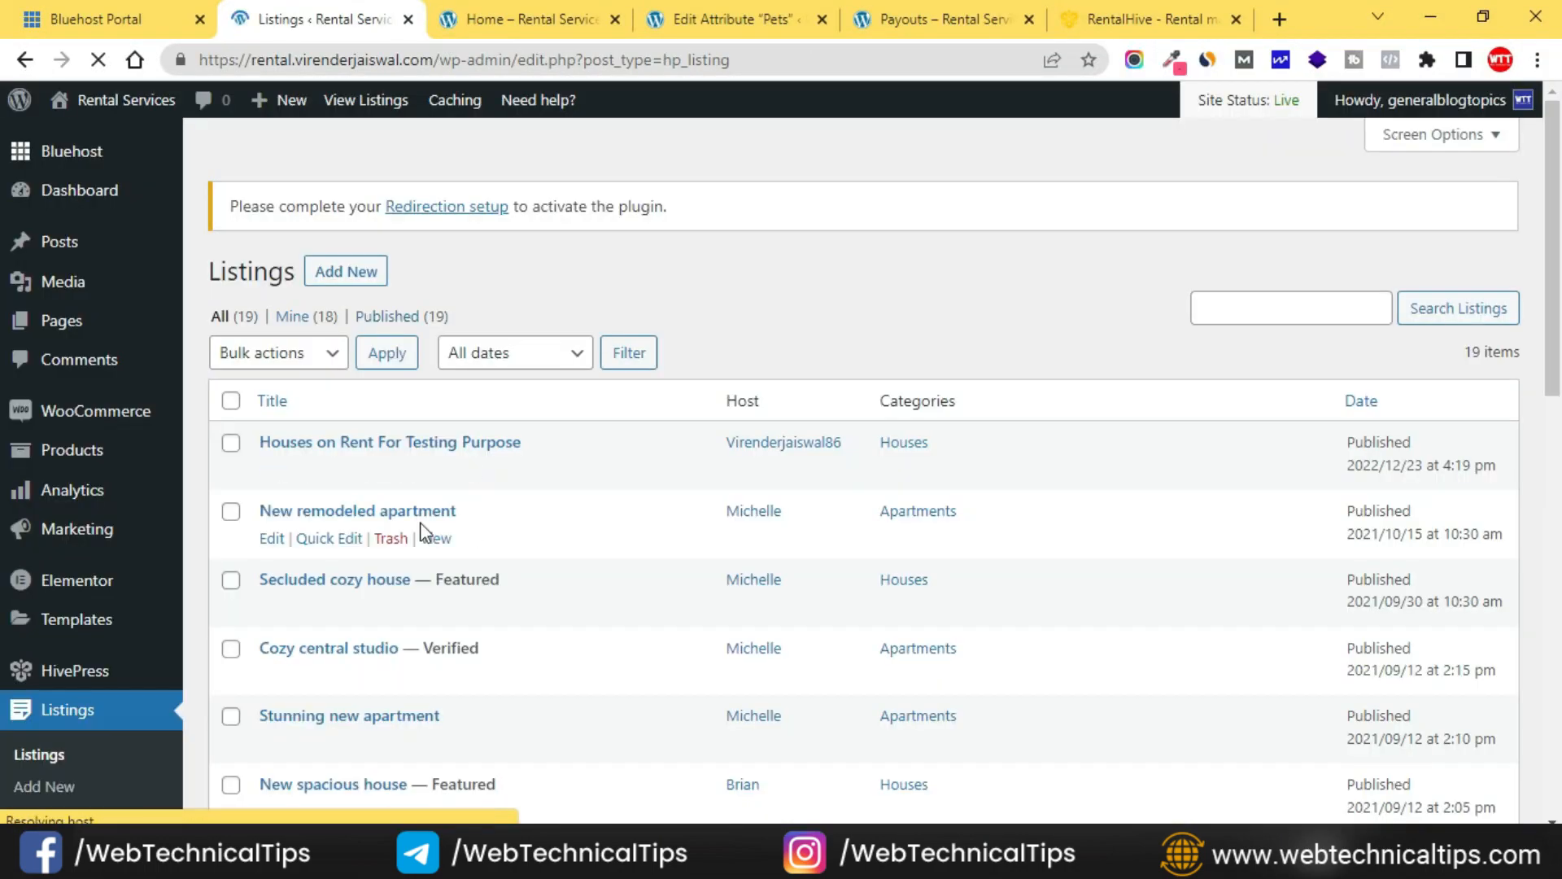
{"action": "scroll", "coordinate": [332, 527], "scroll_direction": "down", "scroll_amount": 1}
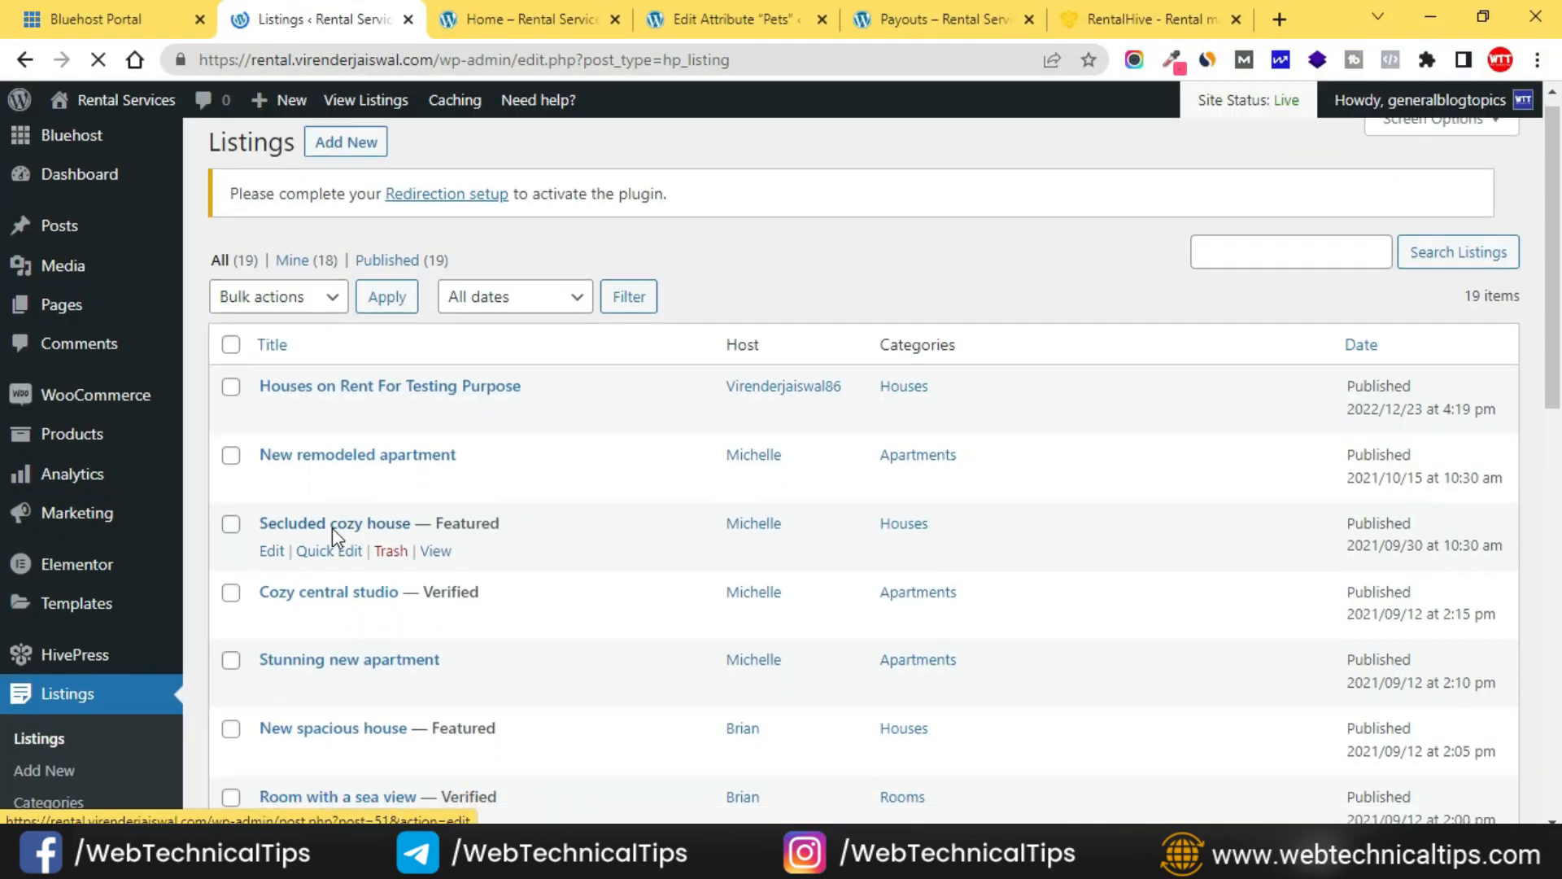
{"action": "scroll", "coordinate": [332, 528], "scroll_direction": "down", "scroll_amount": 3}
{"action": "left_click", "coordinate": [272, 431]}
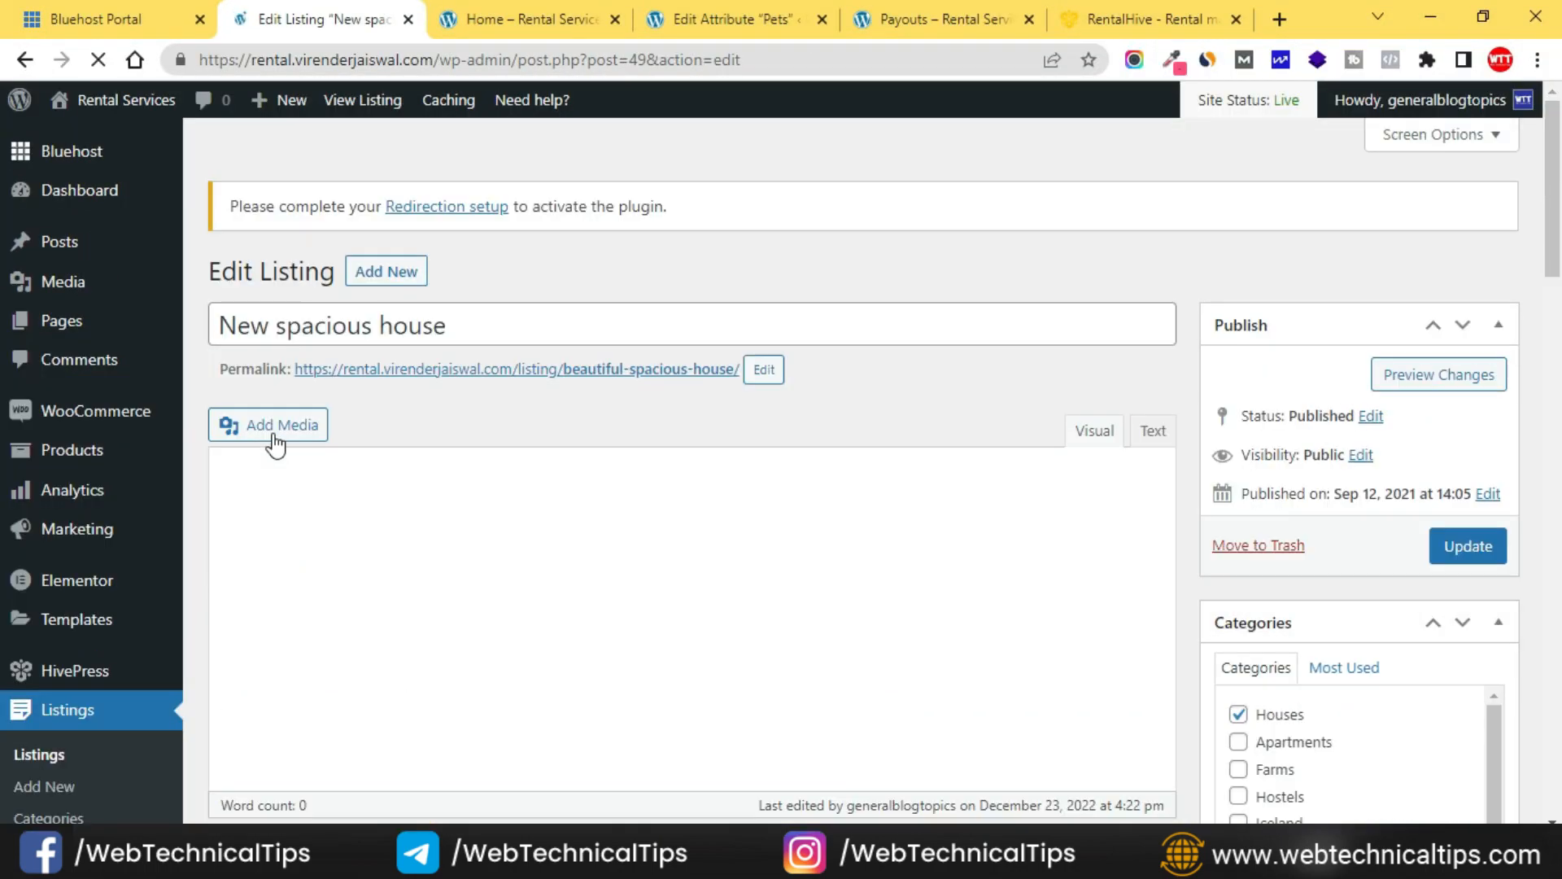
Set the New spacious house listing's Facilities attribute to Mall after trying Cinema Hall.
{"action": "scroll", "coordinate": [1099, 315], "scroll_direction": "down", "scroll_amount": 12}
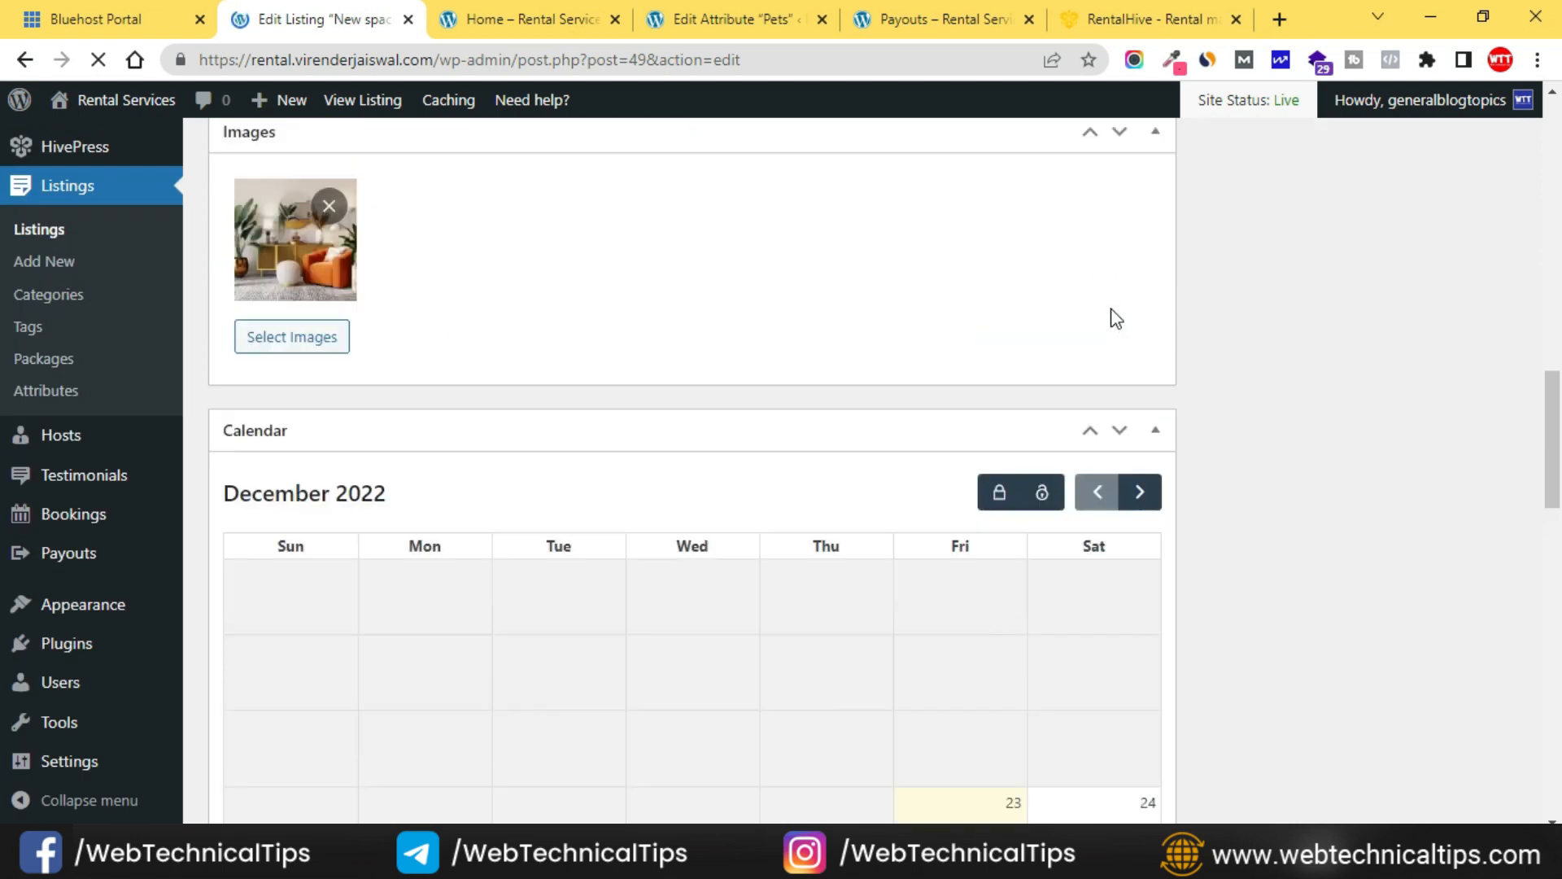
{"action": "scroll", "coordinate": [1116, 317], "scroll_direction": "down", "scroll_amount": 12}
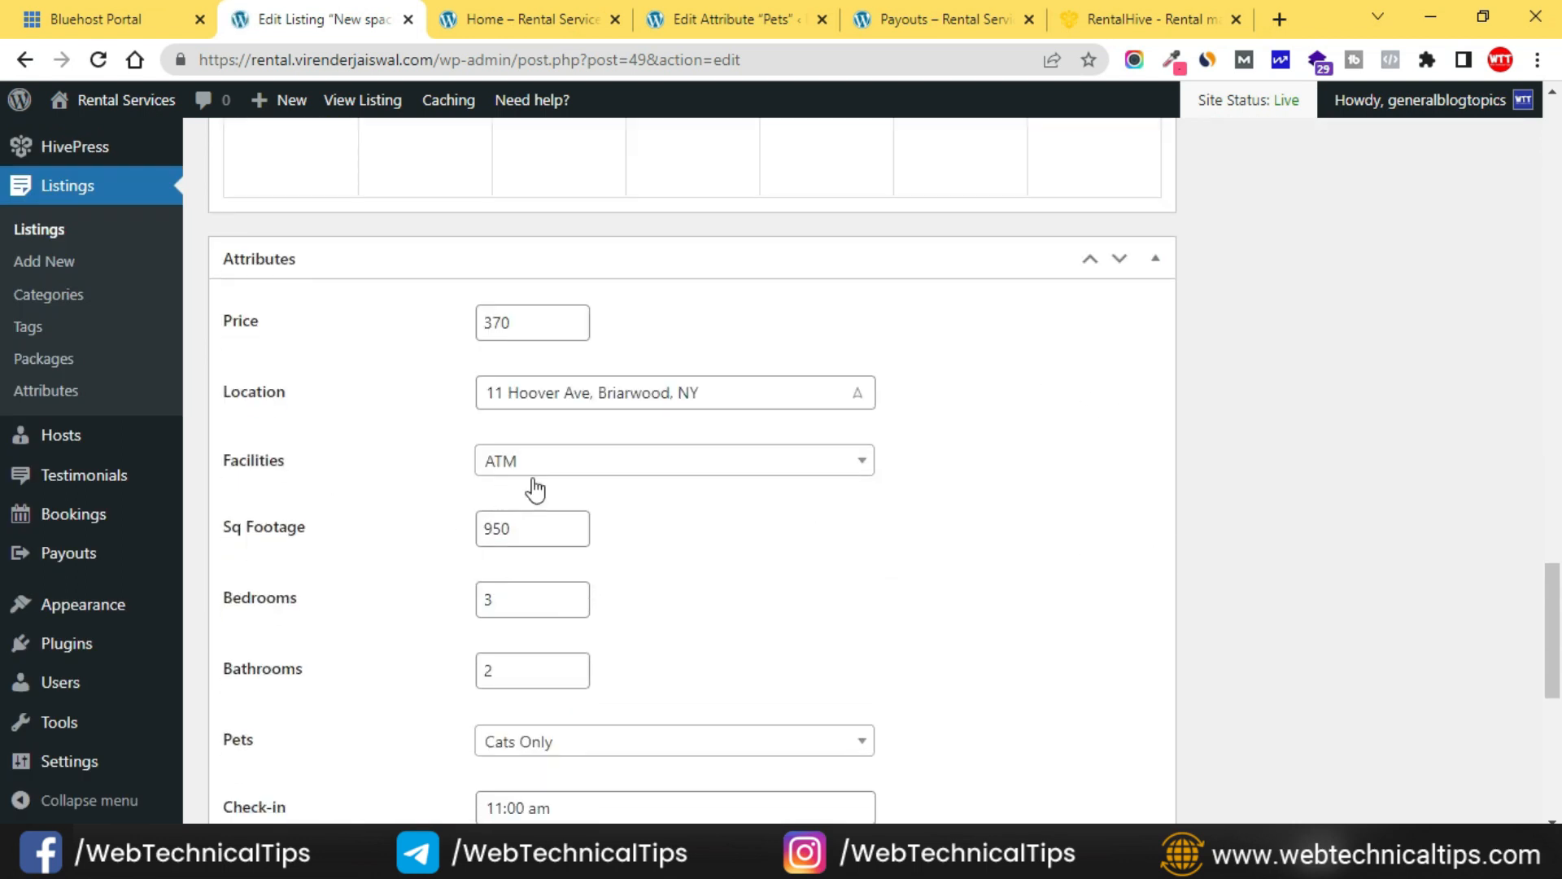
{"action": "scroll", "coordinate": [488, 488], "scroll_direction": "down", "scroll_amount": 1}
{"action": "left_click", "coordinate": [726, 420]}
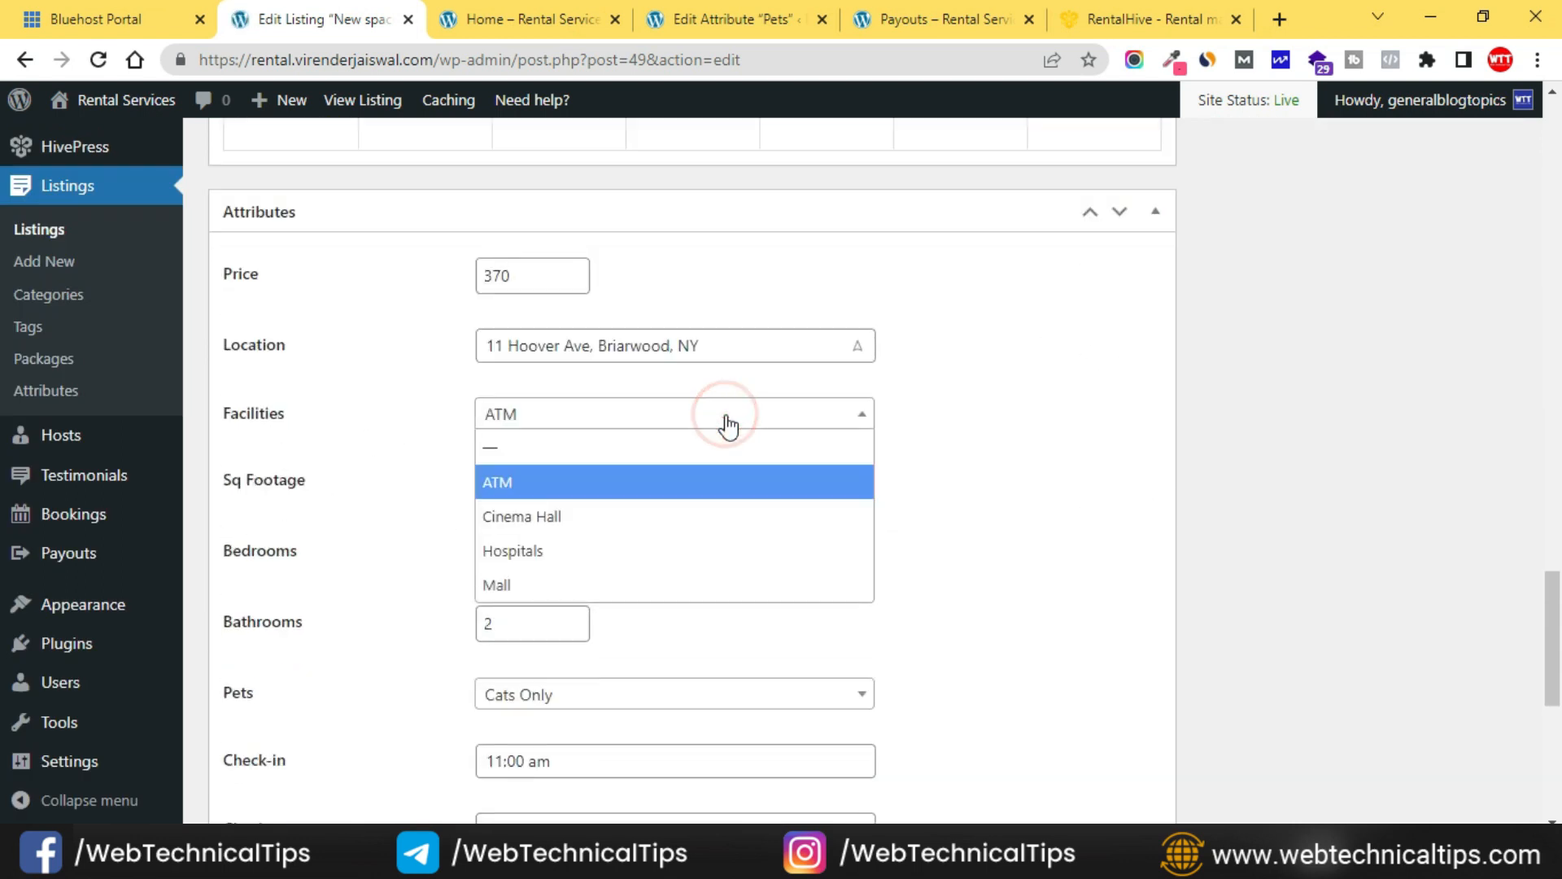
{"action": "left_click", "coordinate": [541, 517]}
{"action": "left_click", "coordinate": [642, 417]}
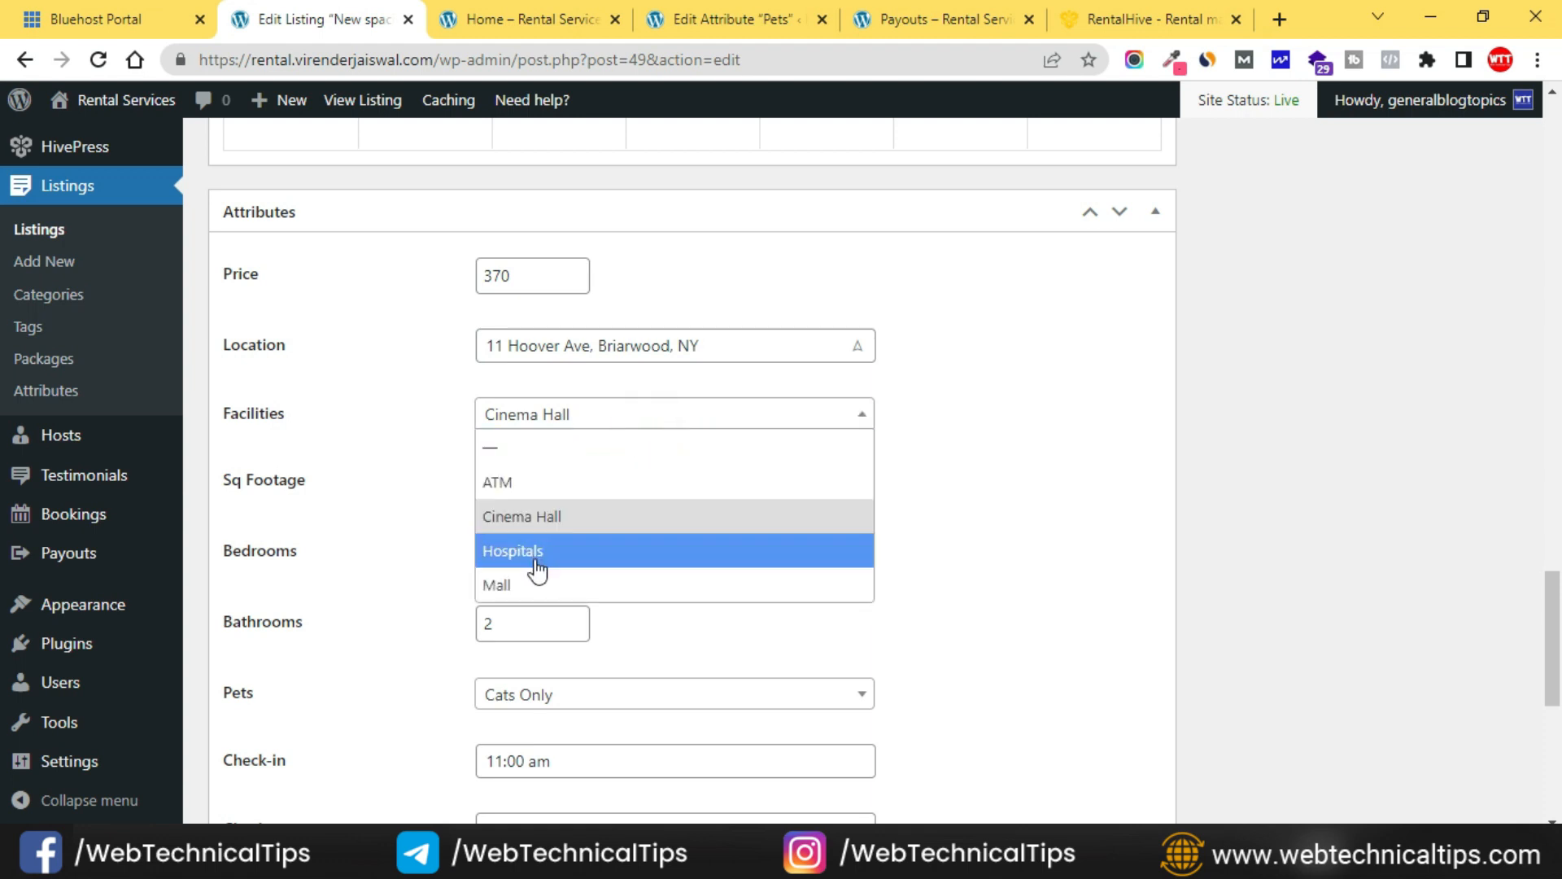
{"action": "left_click", "coordinate": [516, 586]}
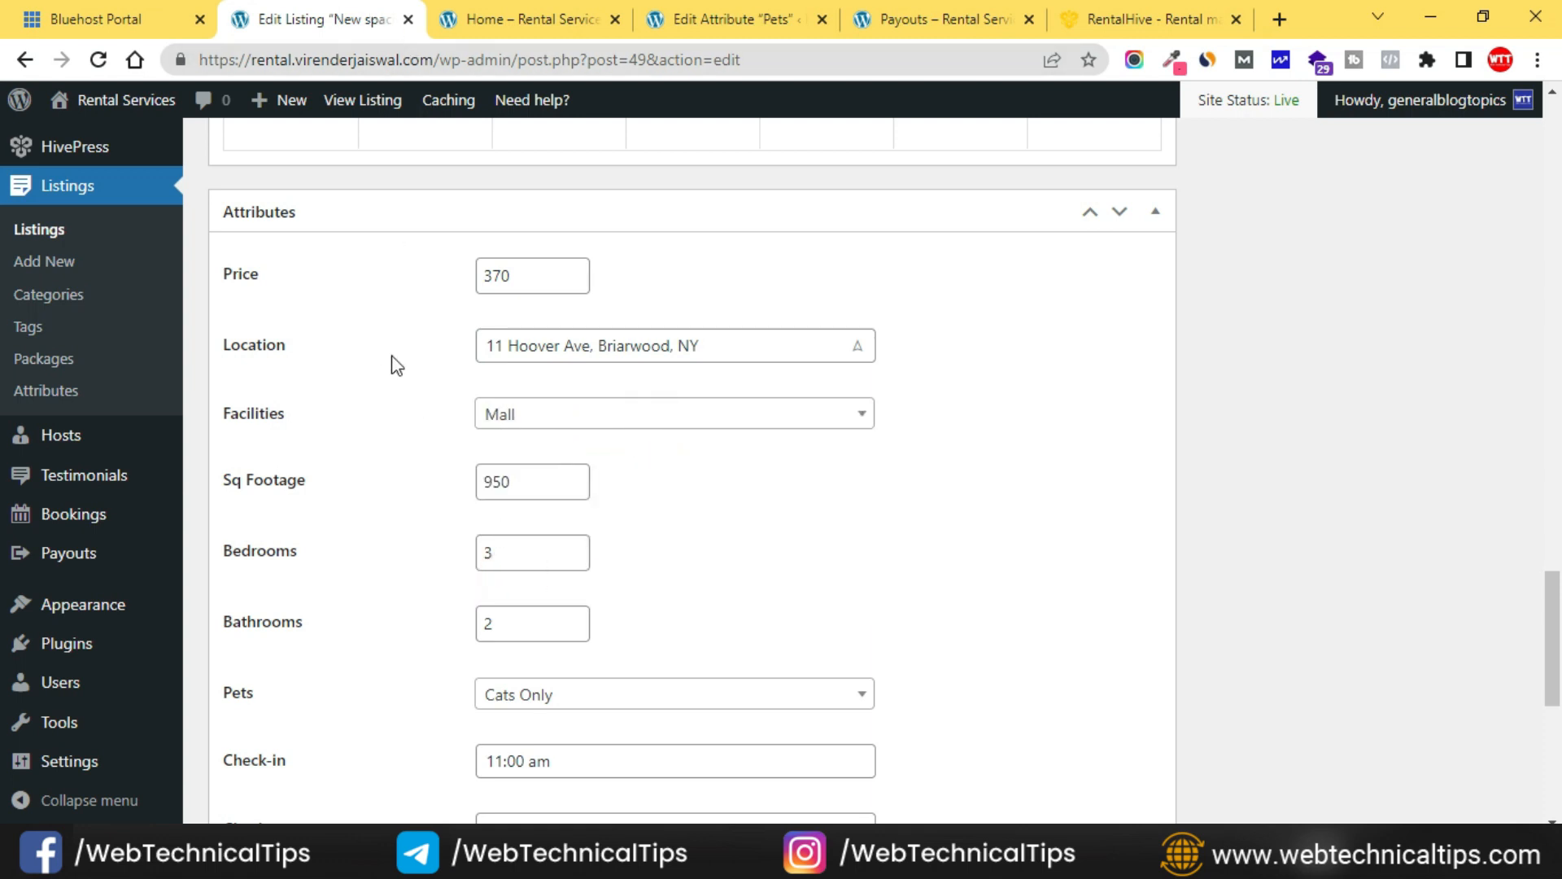
Open the front-end form for listing a property in the incognito window and check the Facilities choices.
{"action": "left_click", "coordinate": [579, 423]}
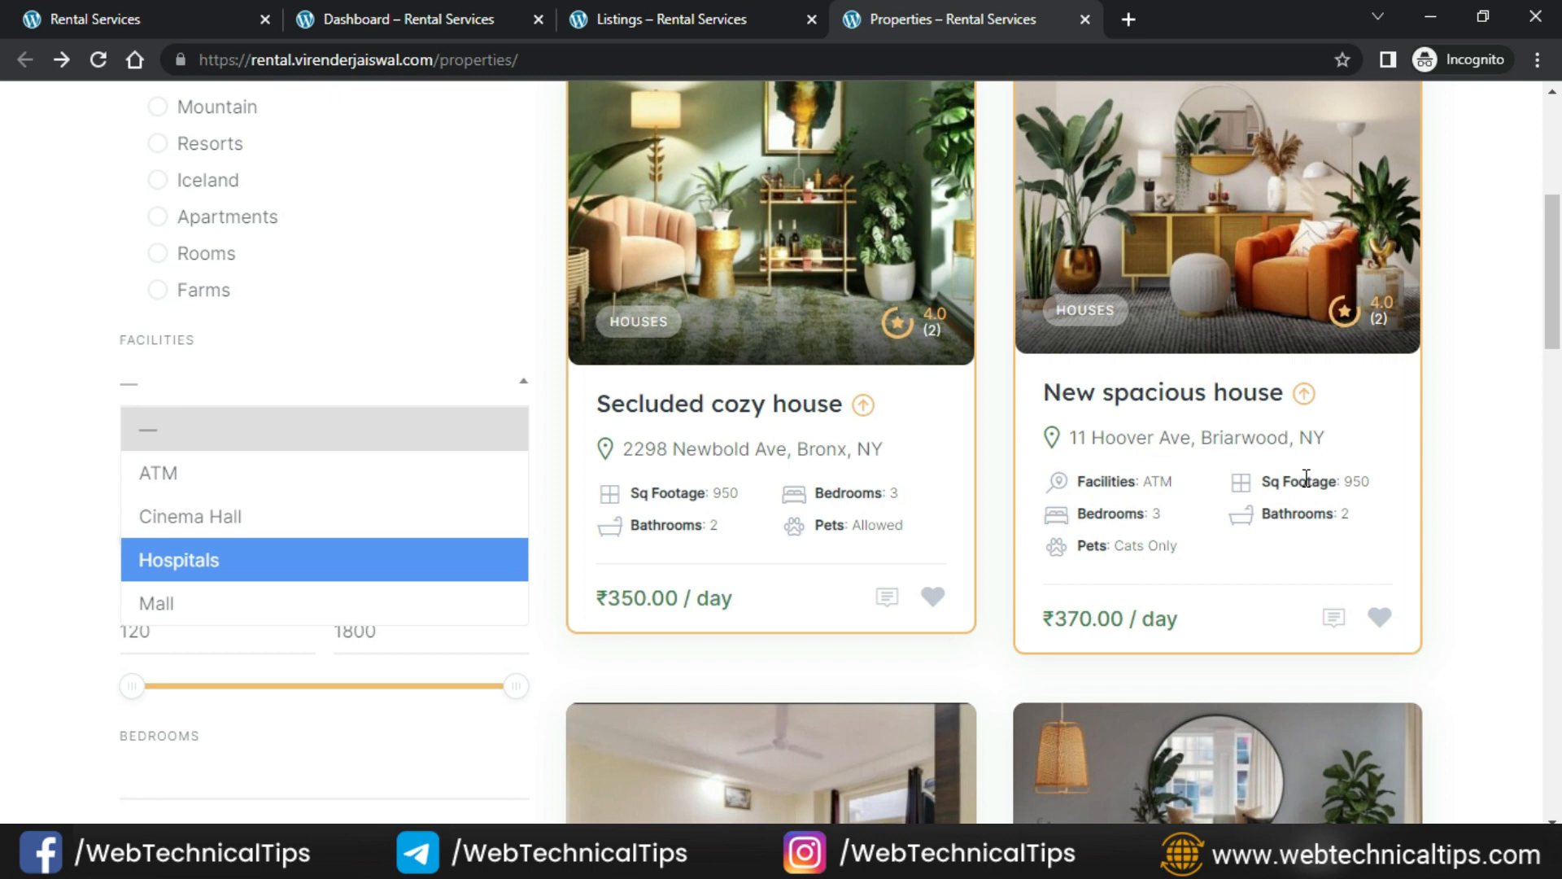
{"action": "left_click", "coordinate": [769, 16]}
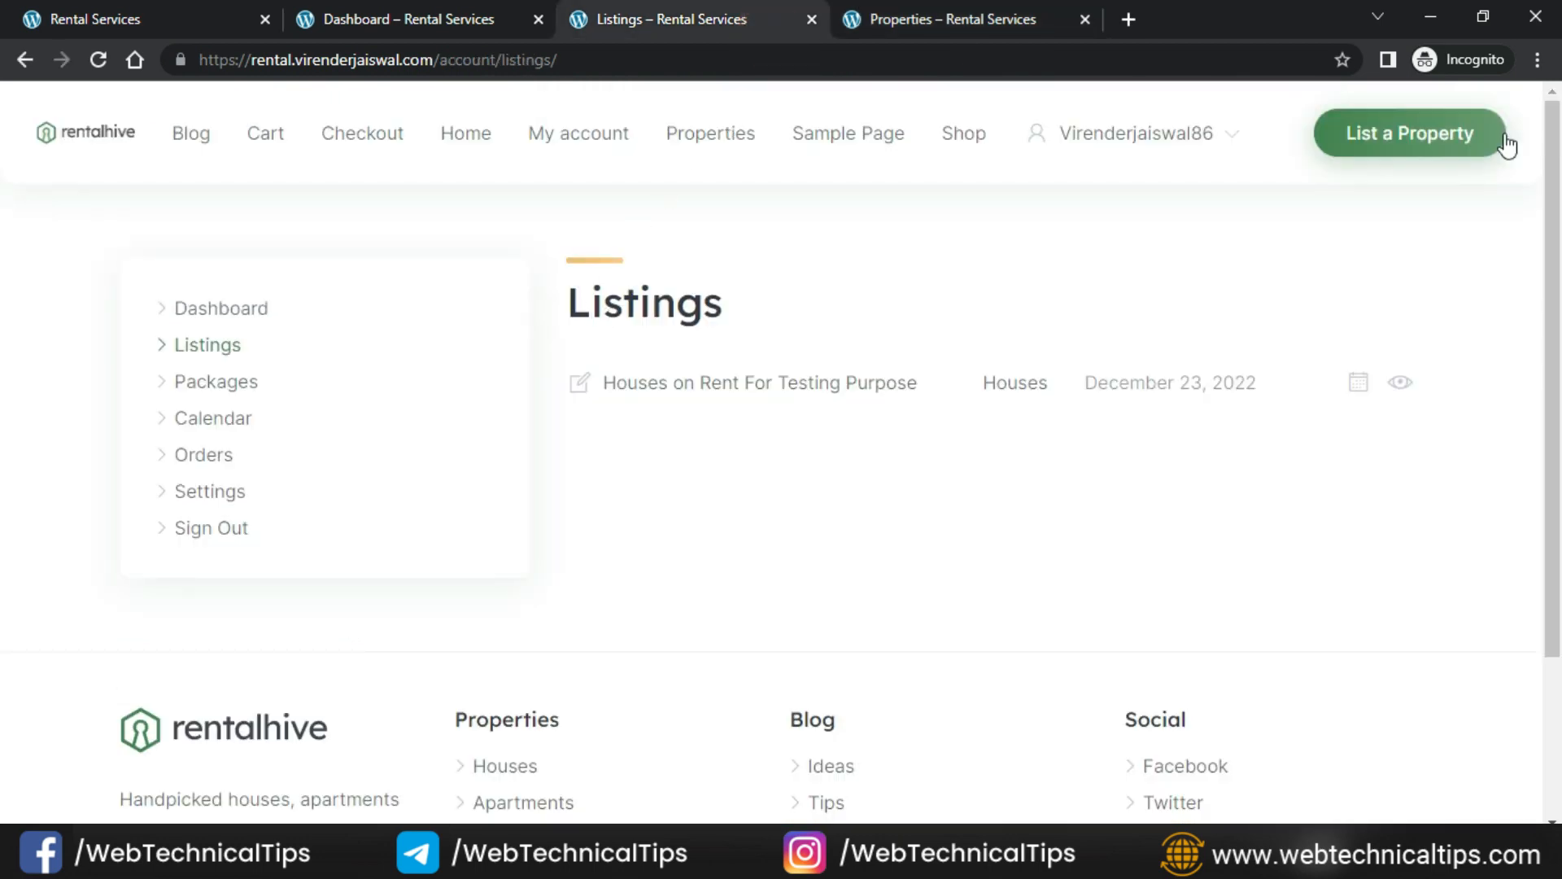
{"action": "left_click", "coordinate": [1439, 137]}
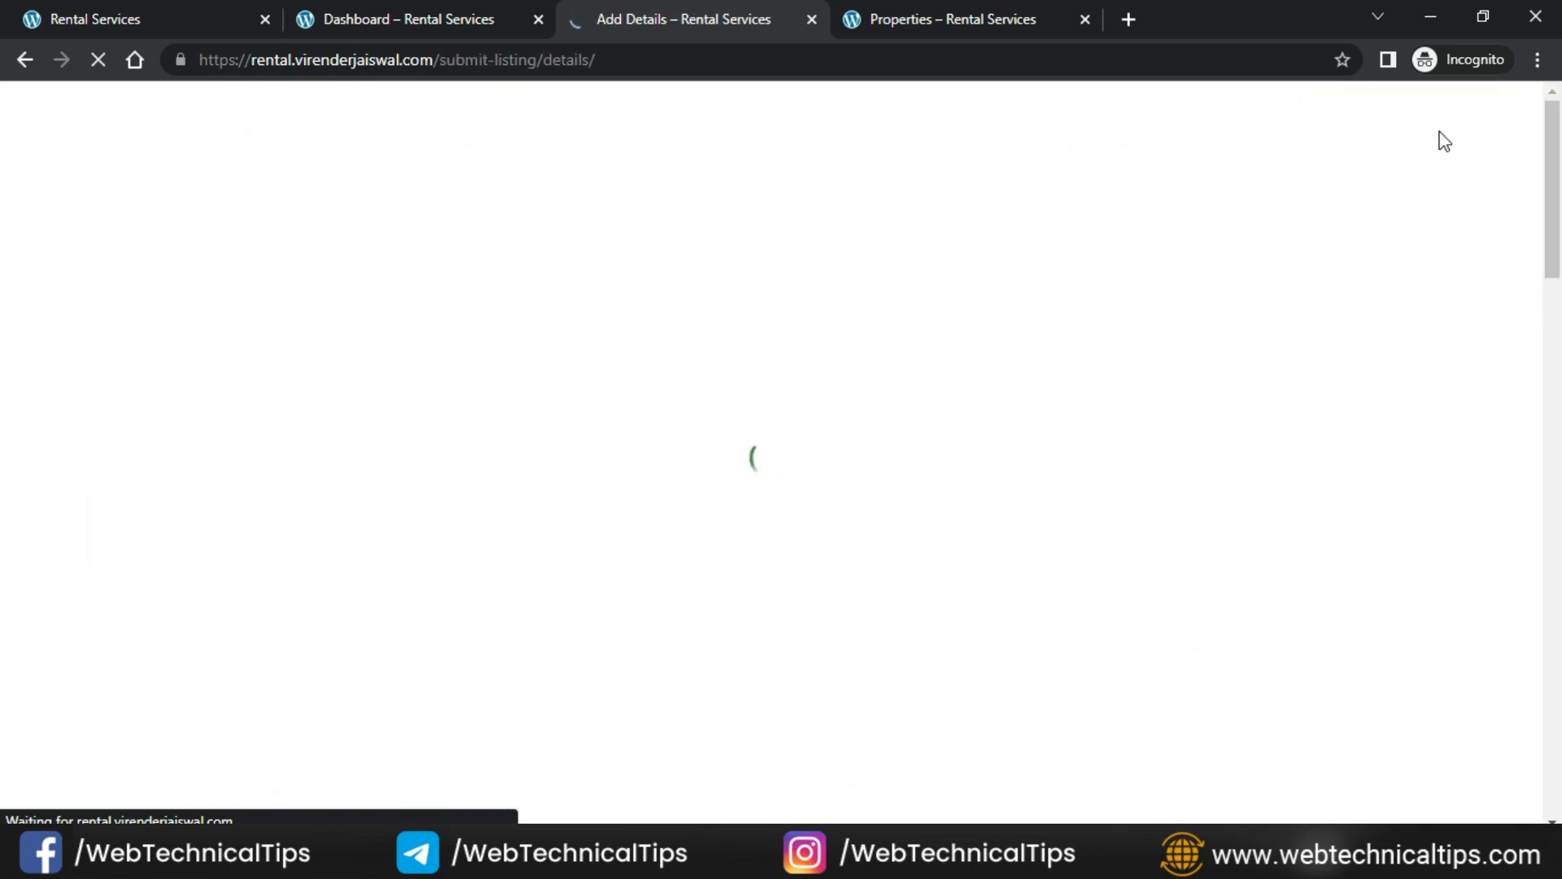
{"action": "scroll", "coordinate": [17, 481], "scroll_direction": "down", "scroll_amount": 4}
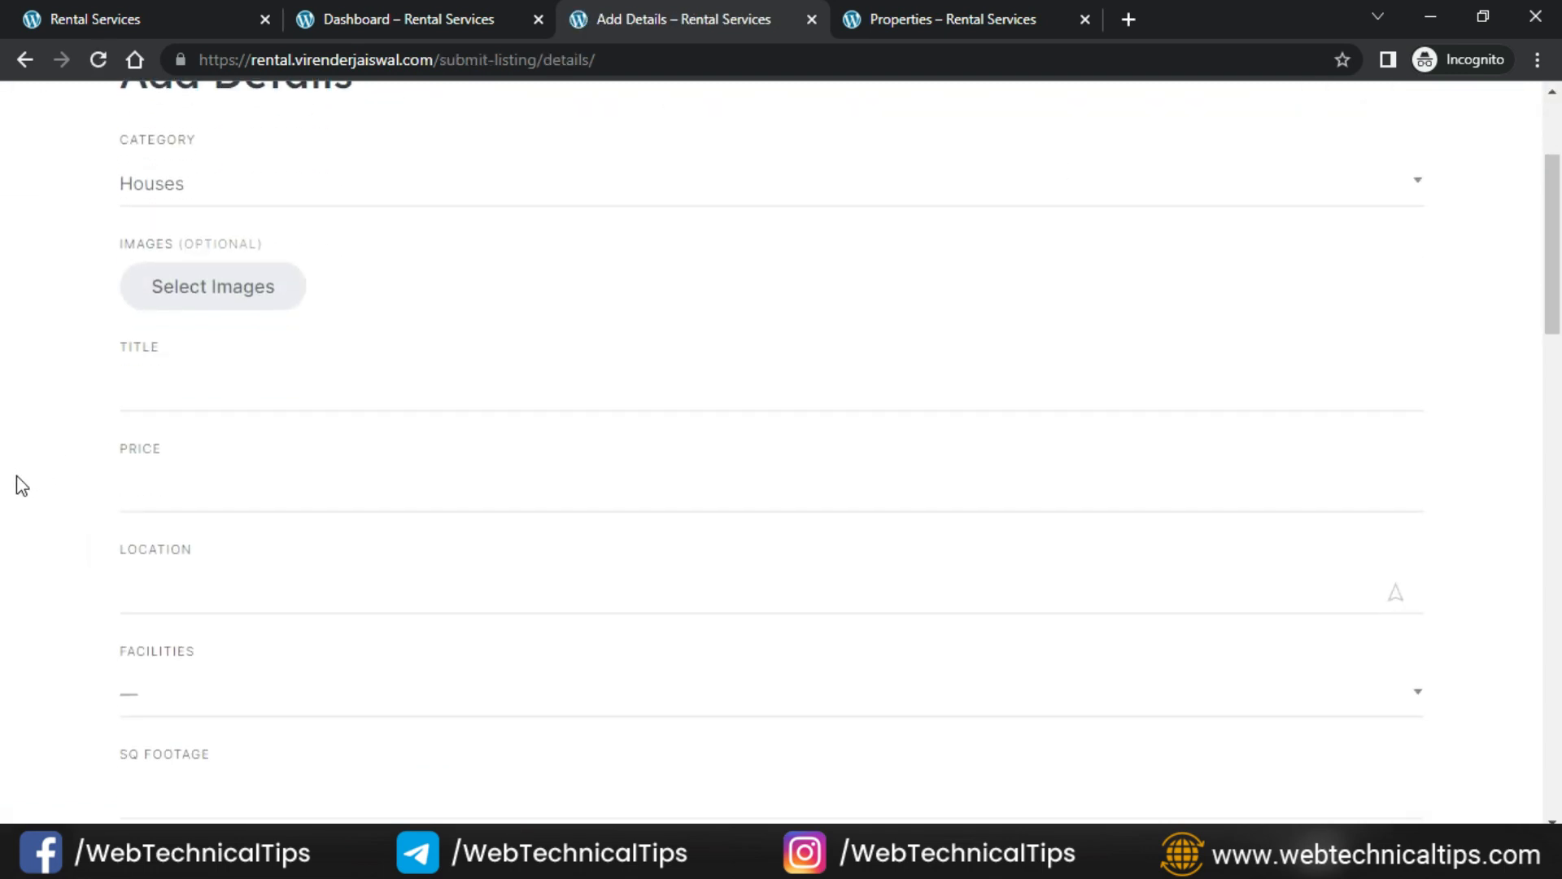
{"action": "left_click", "coordinate": [166, 587]}
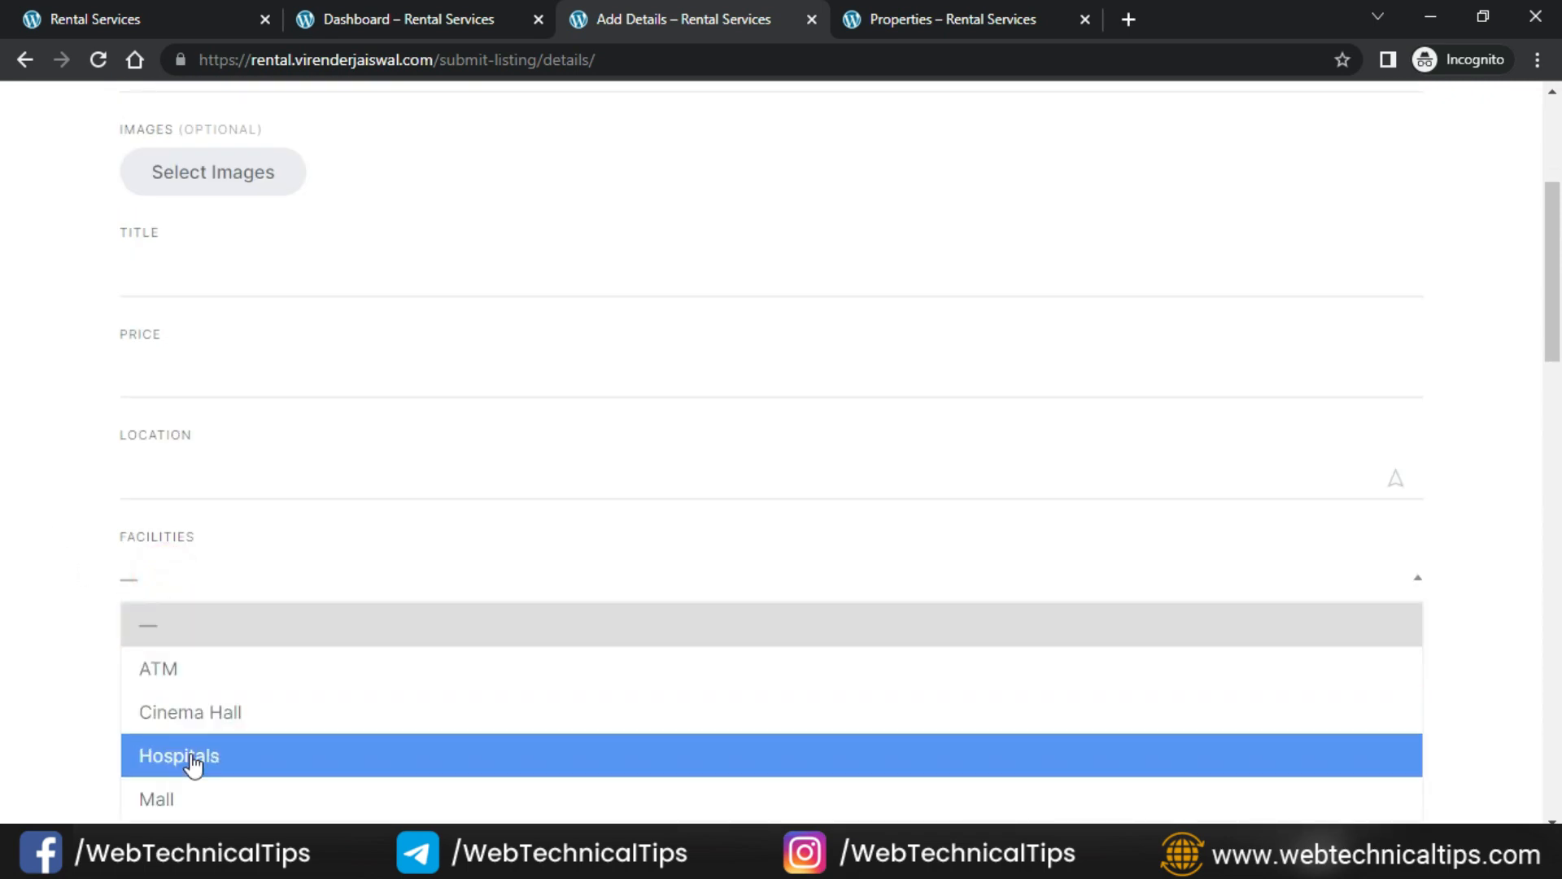
{"action": "left_click", "coordinate": [51, 629]}
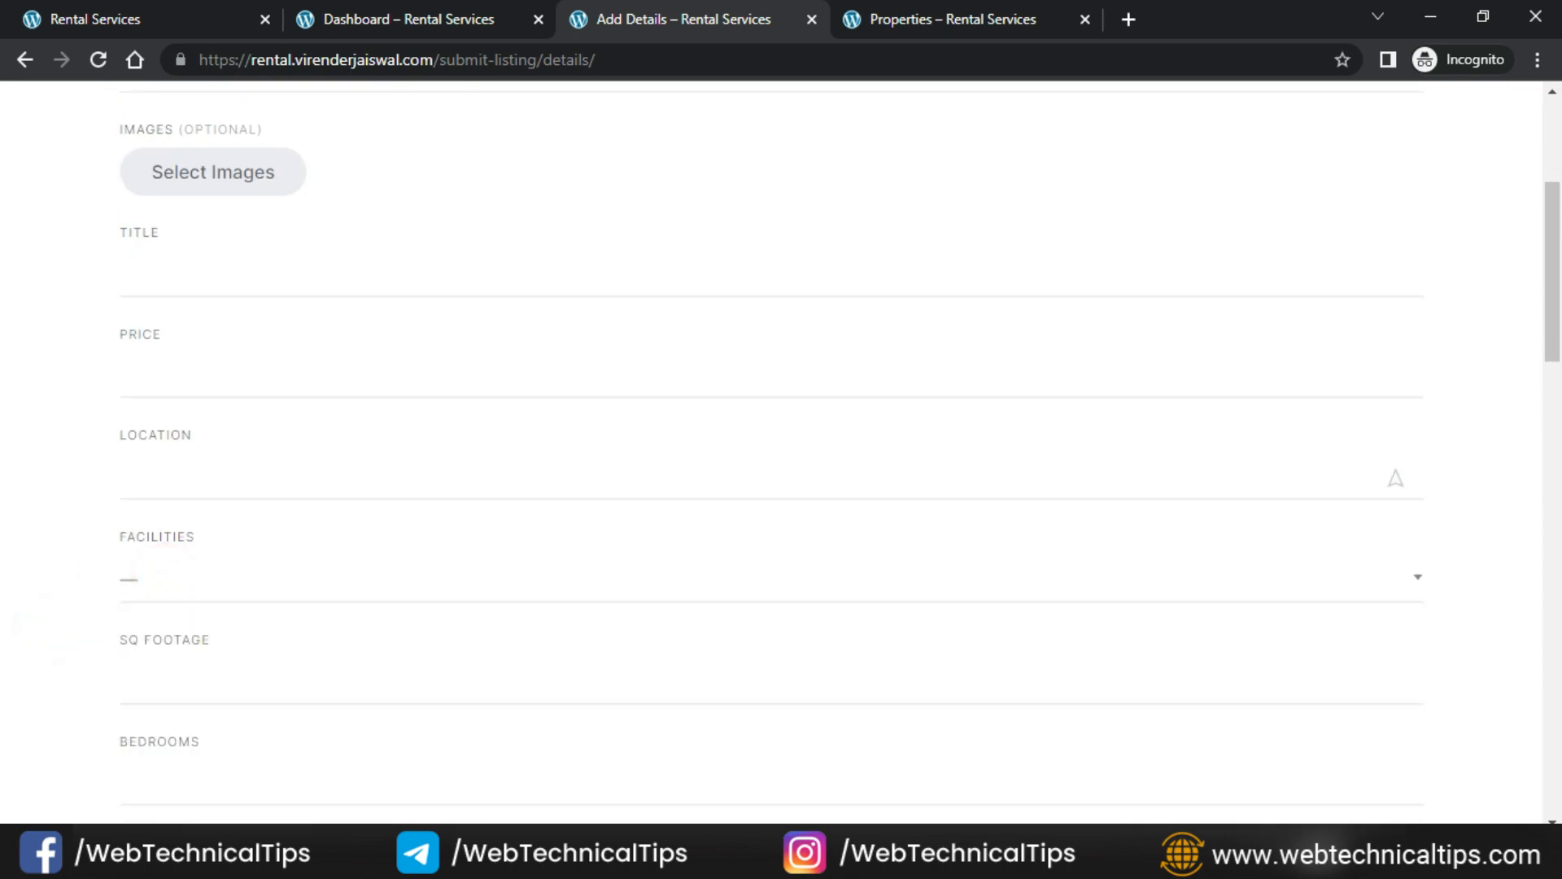
Review the tutorial outline in the rentalhive Notepad file around the Host Settings entry.
{"action": "key", "text": "alt+Tab"}
{"action": "scroll", "coordinate": [776, 499], "scroll_direction": "down", "scroll_amount": 5}
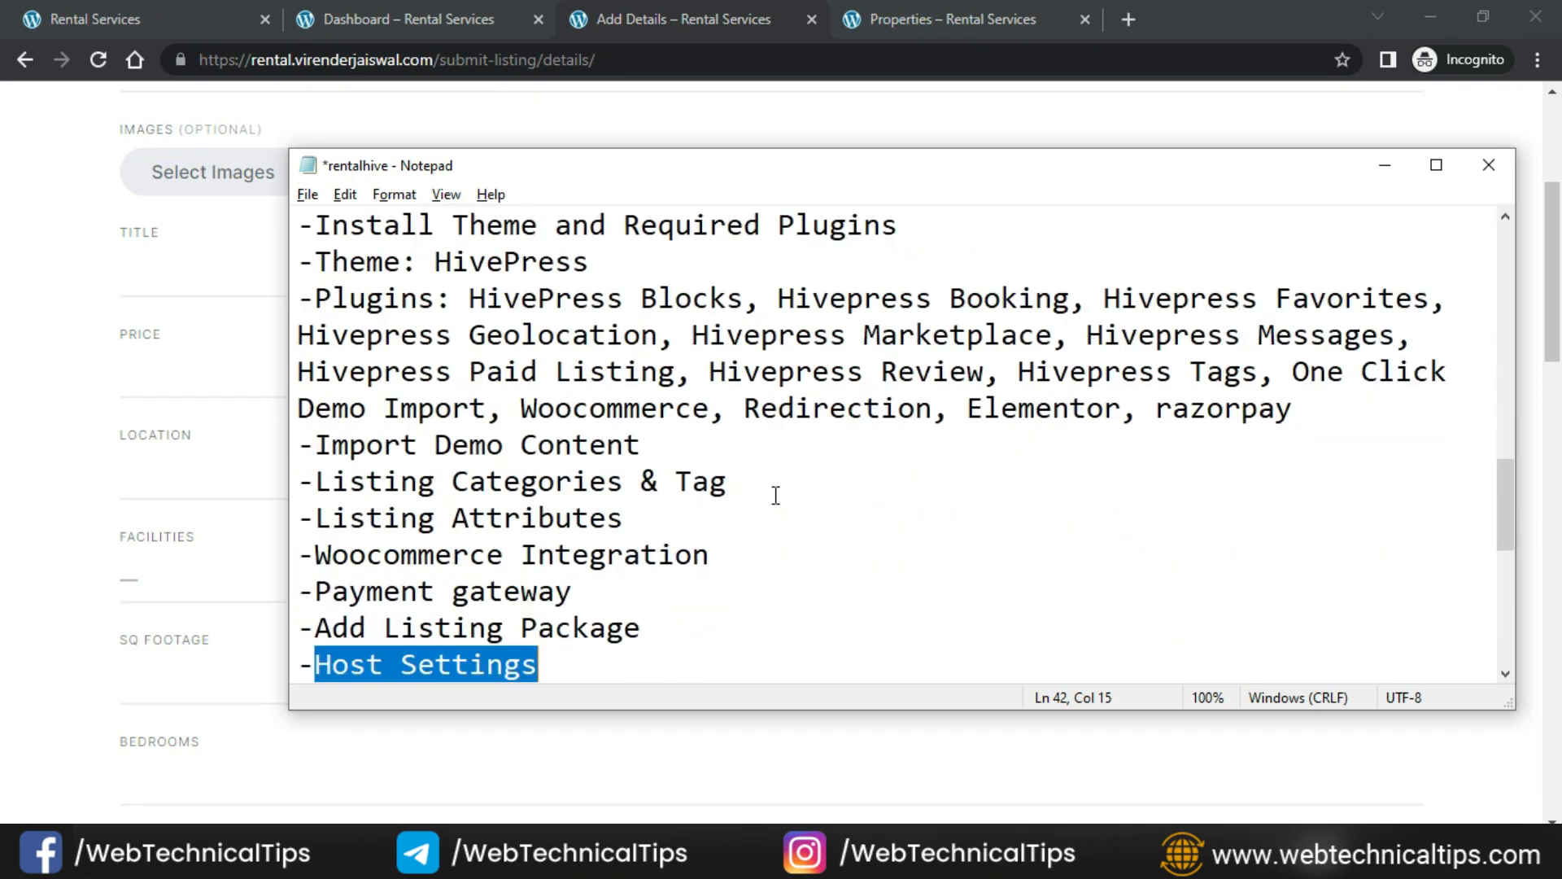
{"action": "scroll", "coordinate": [777, 496], "scroll_direction": "down", "scroll_amount": 1}
{"action": "scroll", "coordinate": [777, 496], "scroll_direction": "down", "scroll_amount": 1}
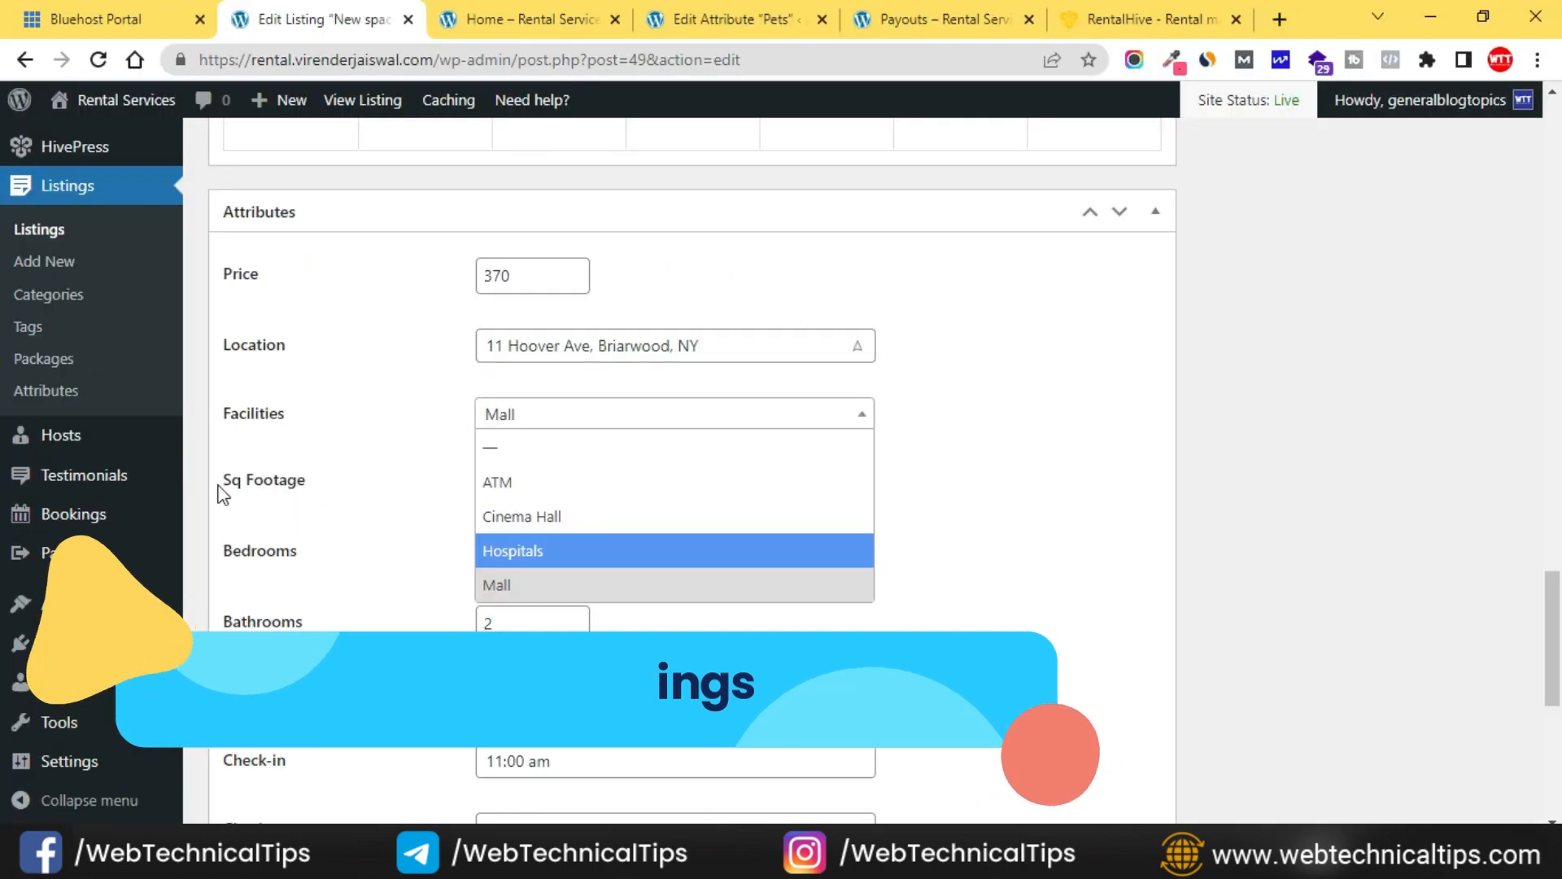
View the hosts list and the host categories page in WordPress admin, then open the host attributes.
{"action": "left_click", "coordinate": [61, 440]}
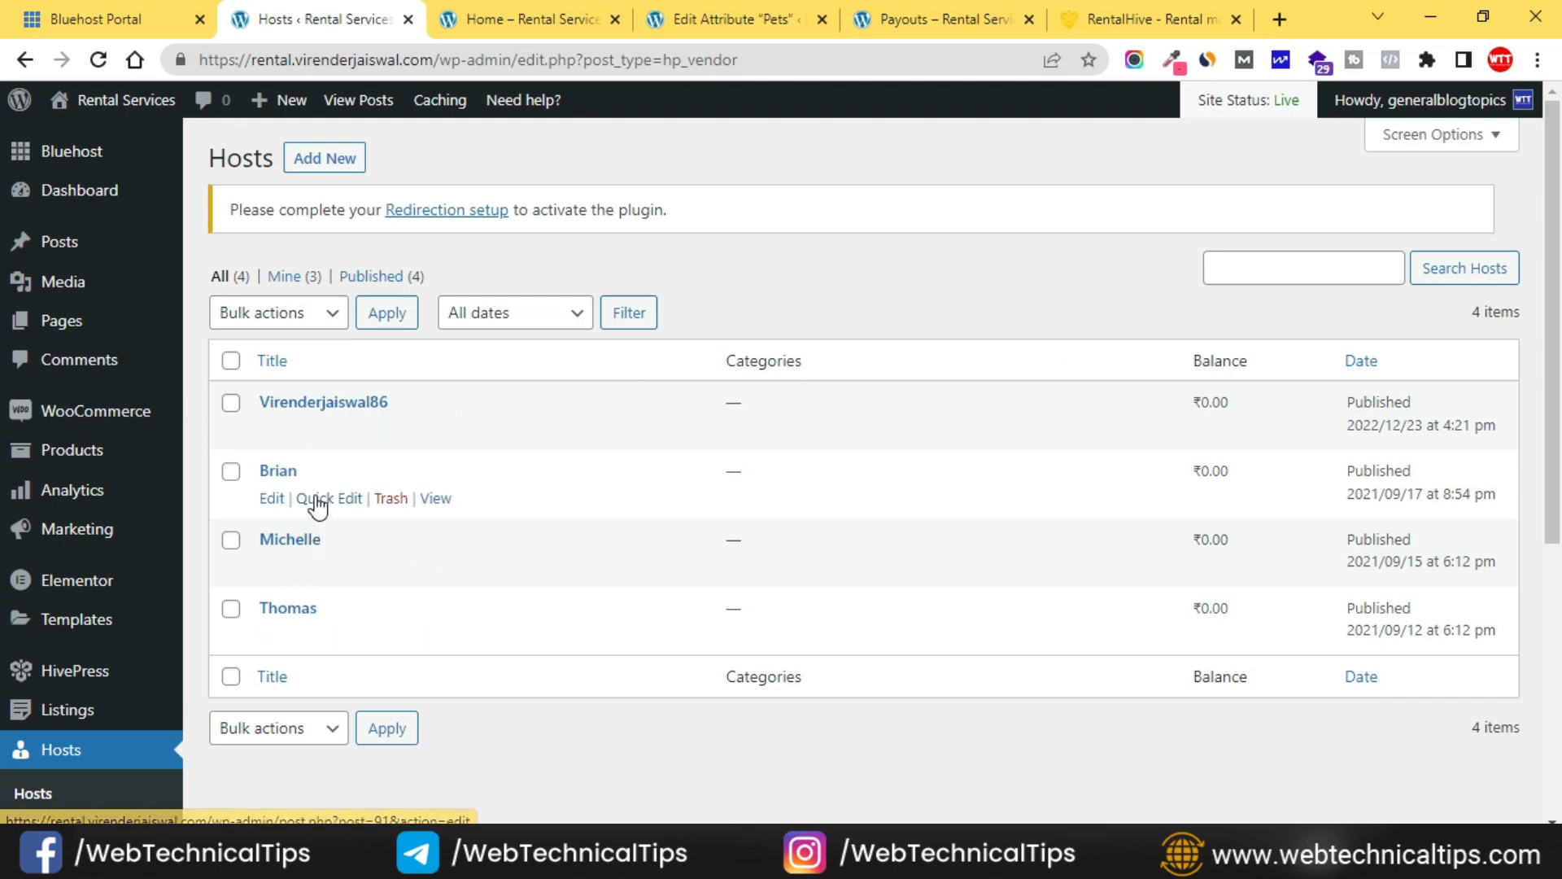
{"action": "scroll", "coordinate": [148, 656], "scroll_direction": "down", "scroll_amount": 2}
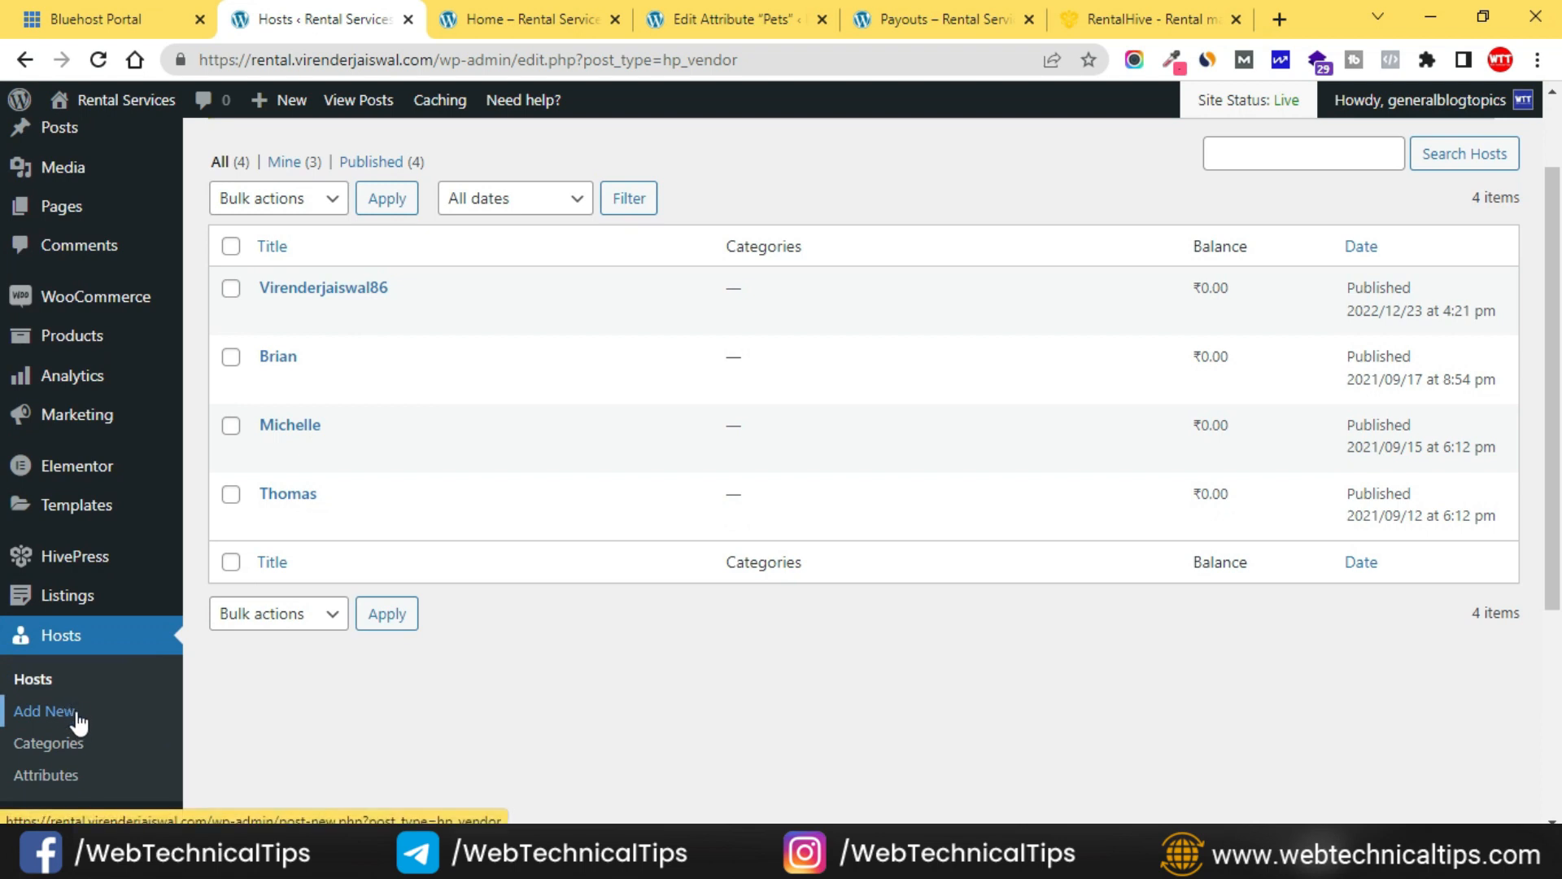
{"action": "left_click", "coordinate": [72, 742]}
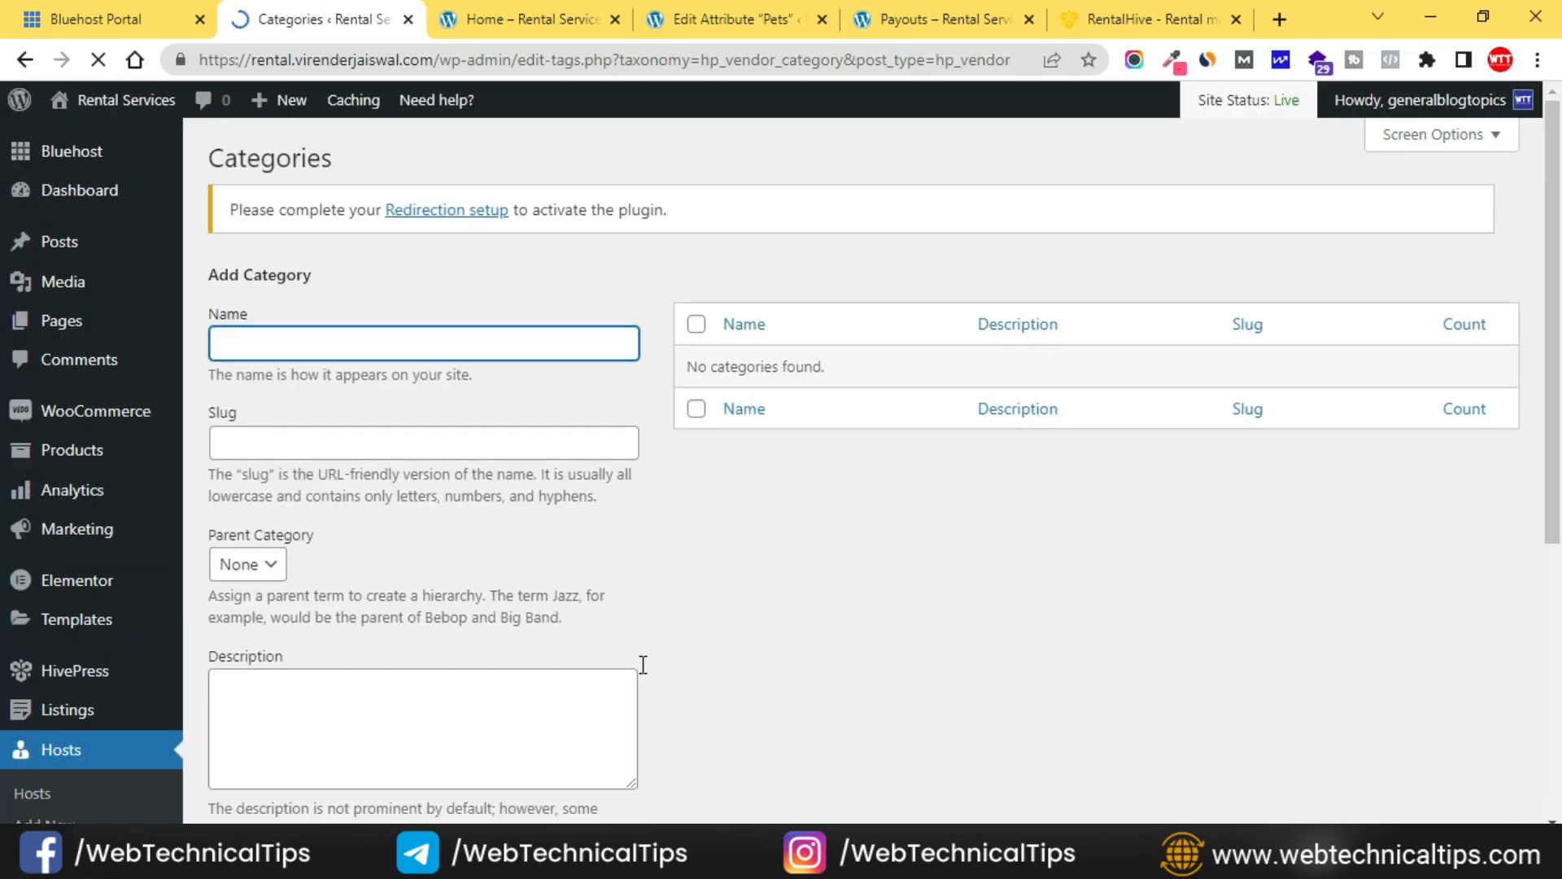
{"action": "scroll", "coordinate": [659, 655], "scroll_direction": "down", "scroll_amount": 2}
{"action": "scroll", "coordinate": [204, 569], "scroll_direction": "down", "scroll_amount": 2}
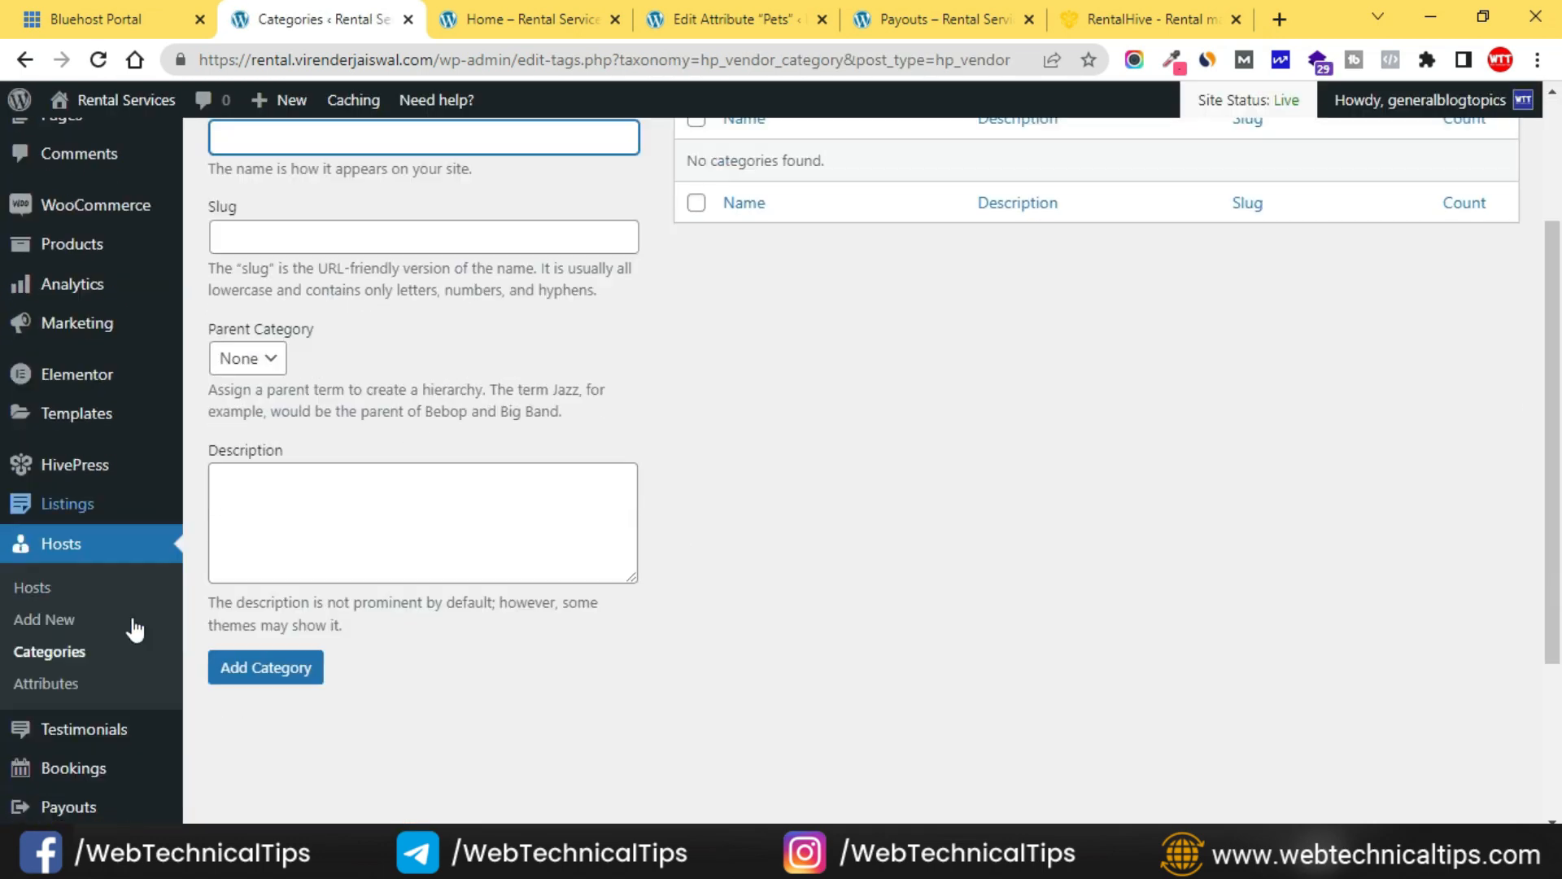
{"action": "left_click", "coordinate": [41, 660]}
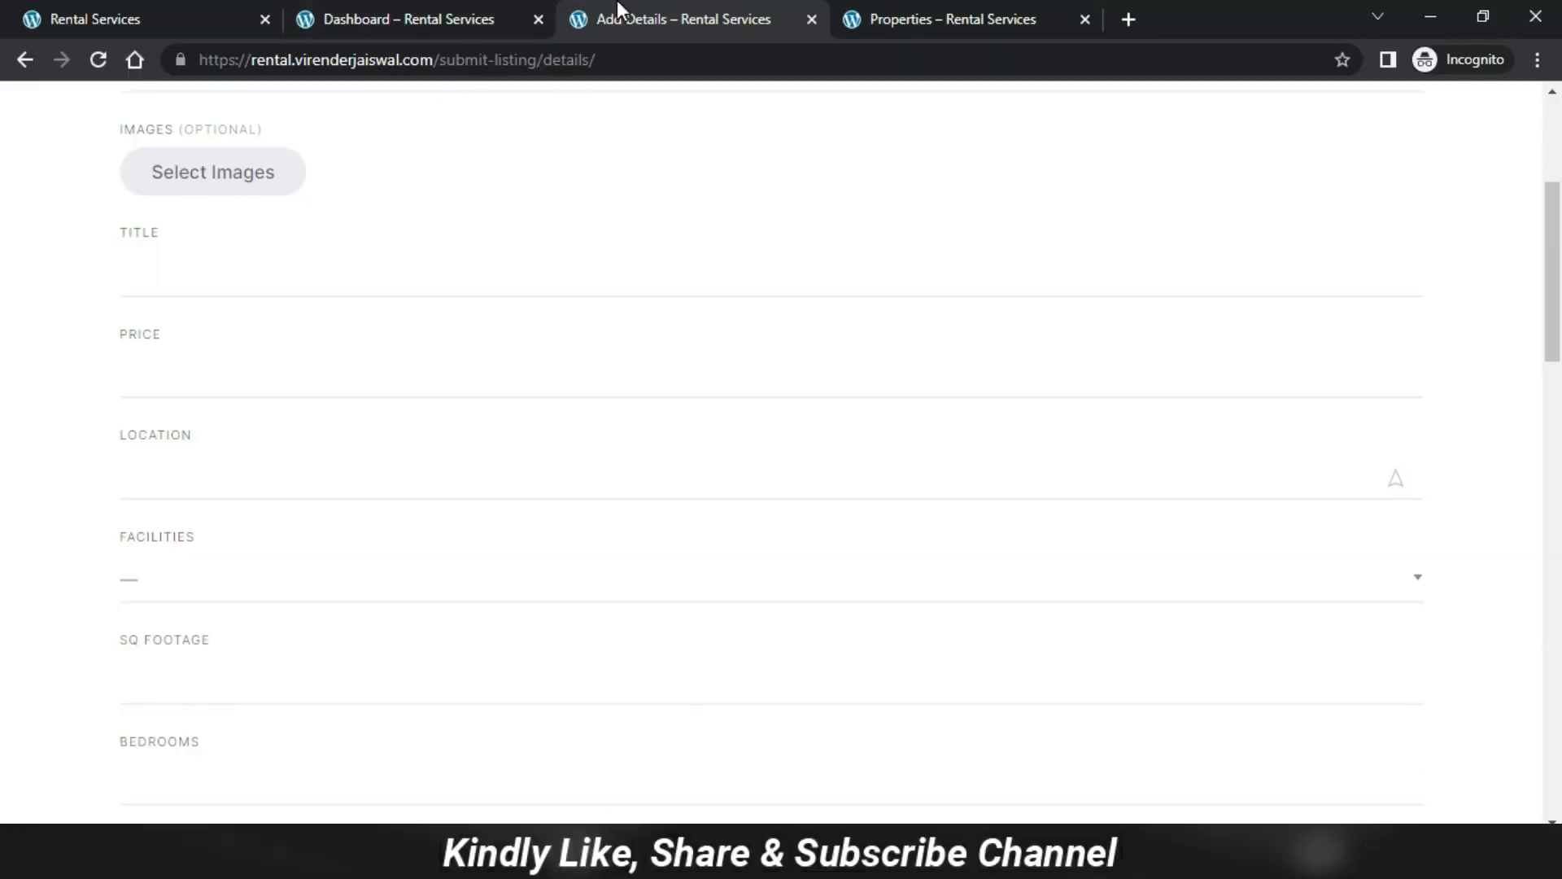
Switch to the incognito window, find the hosts section on the site's home page and open the second host's profile.
{"action": "left_click", "coordinate": [414, 19]}
{"action": "left_click", "coordinate": [105, 9]}
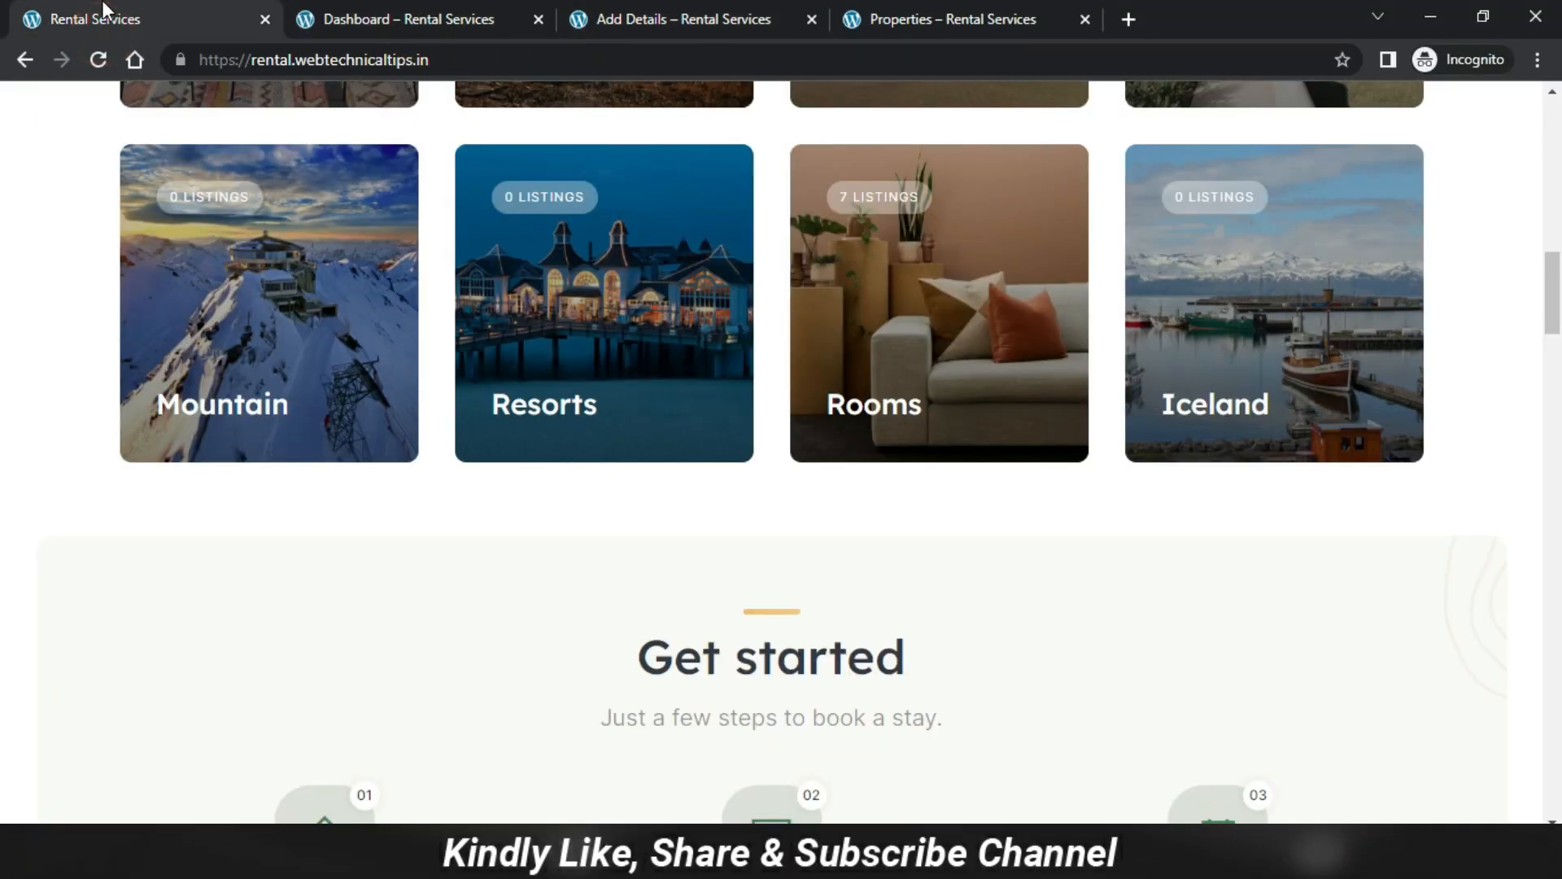
{"action": "left_click", "coordinate": [702, 17]}
{"action": "scroll", "coordinate": [625, 412], "scroll_direction": "down", "scroll_amount": 20}
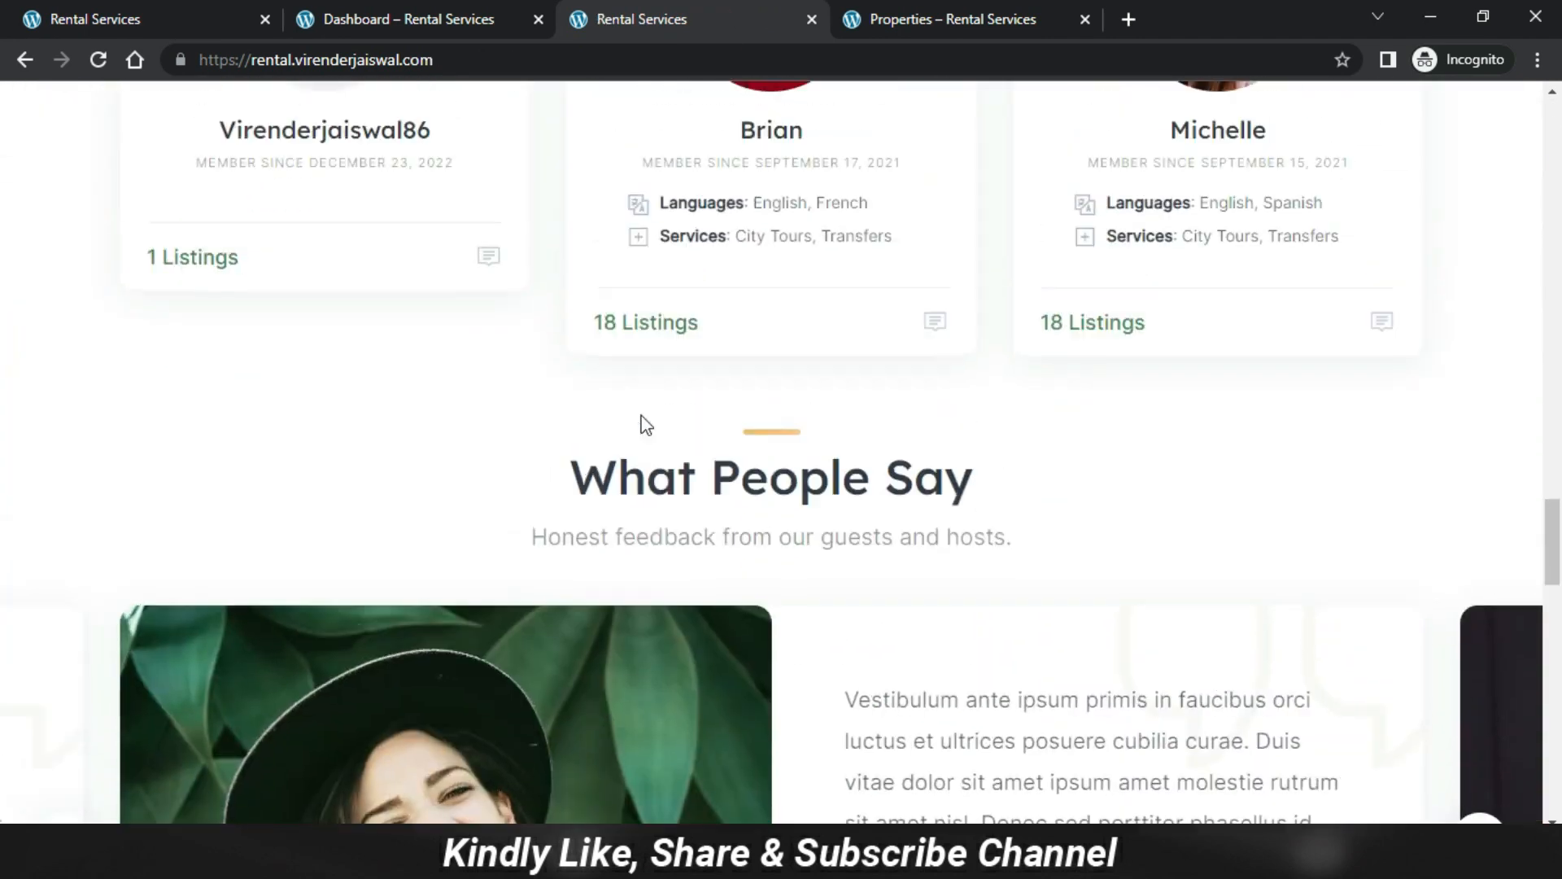
{"action": "scroll", "coordinate": [639, 423], "scroll_direction": "up", "scroll_amount": 3}
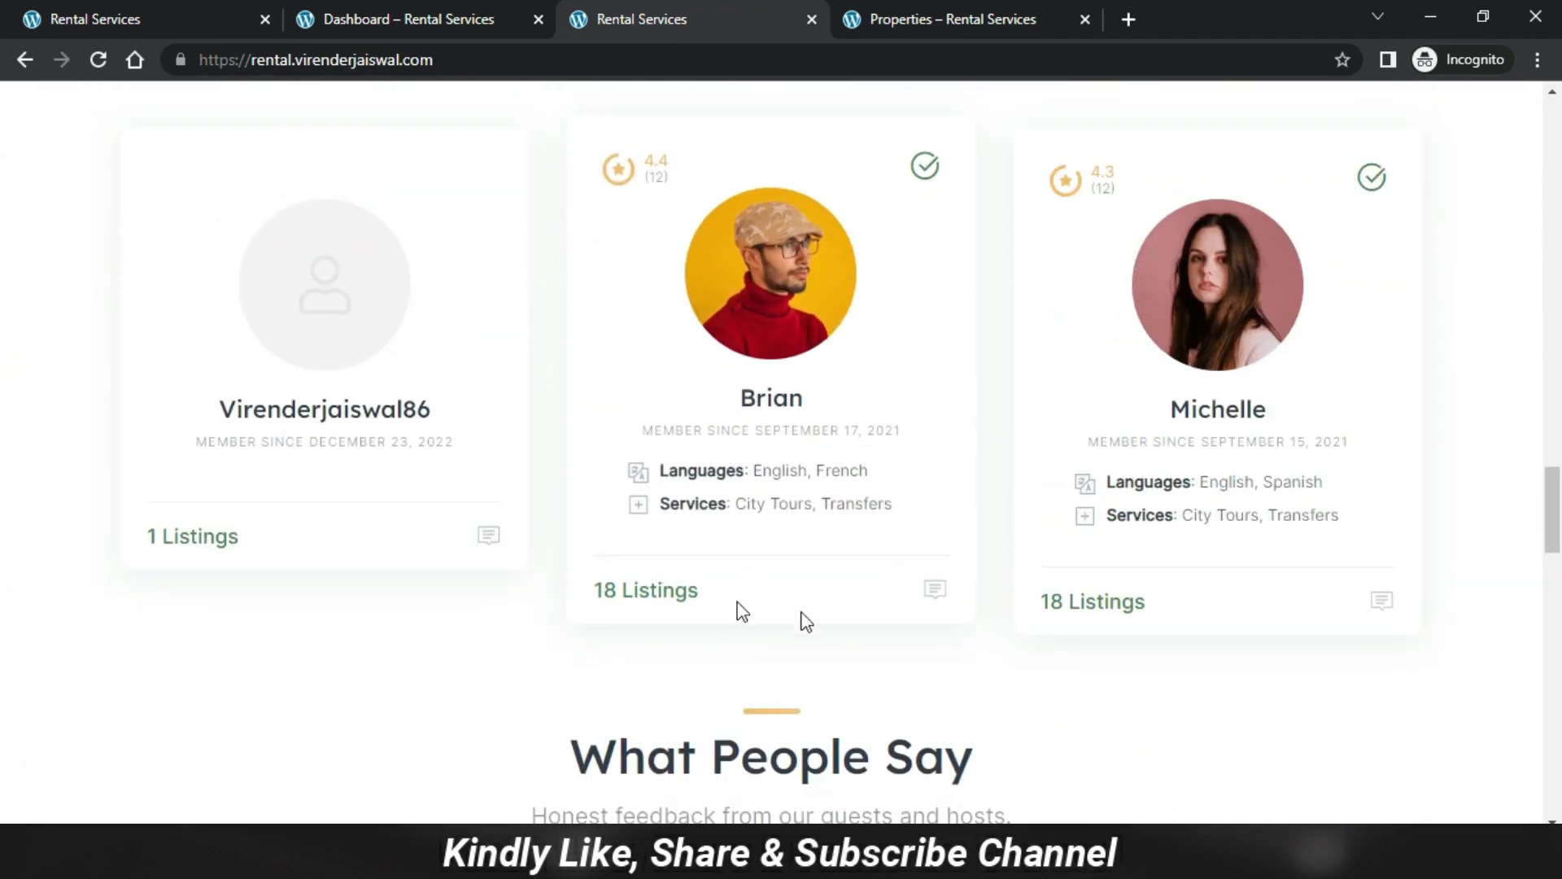
{"action": "left_click", "coordinate": [784, 402]}
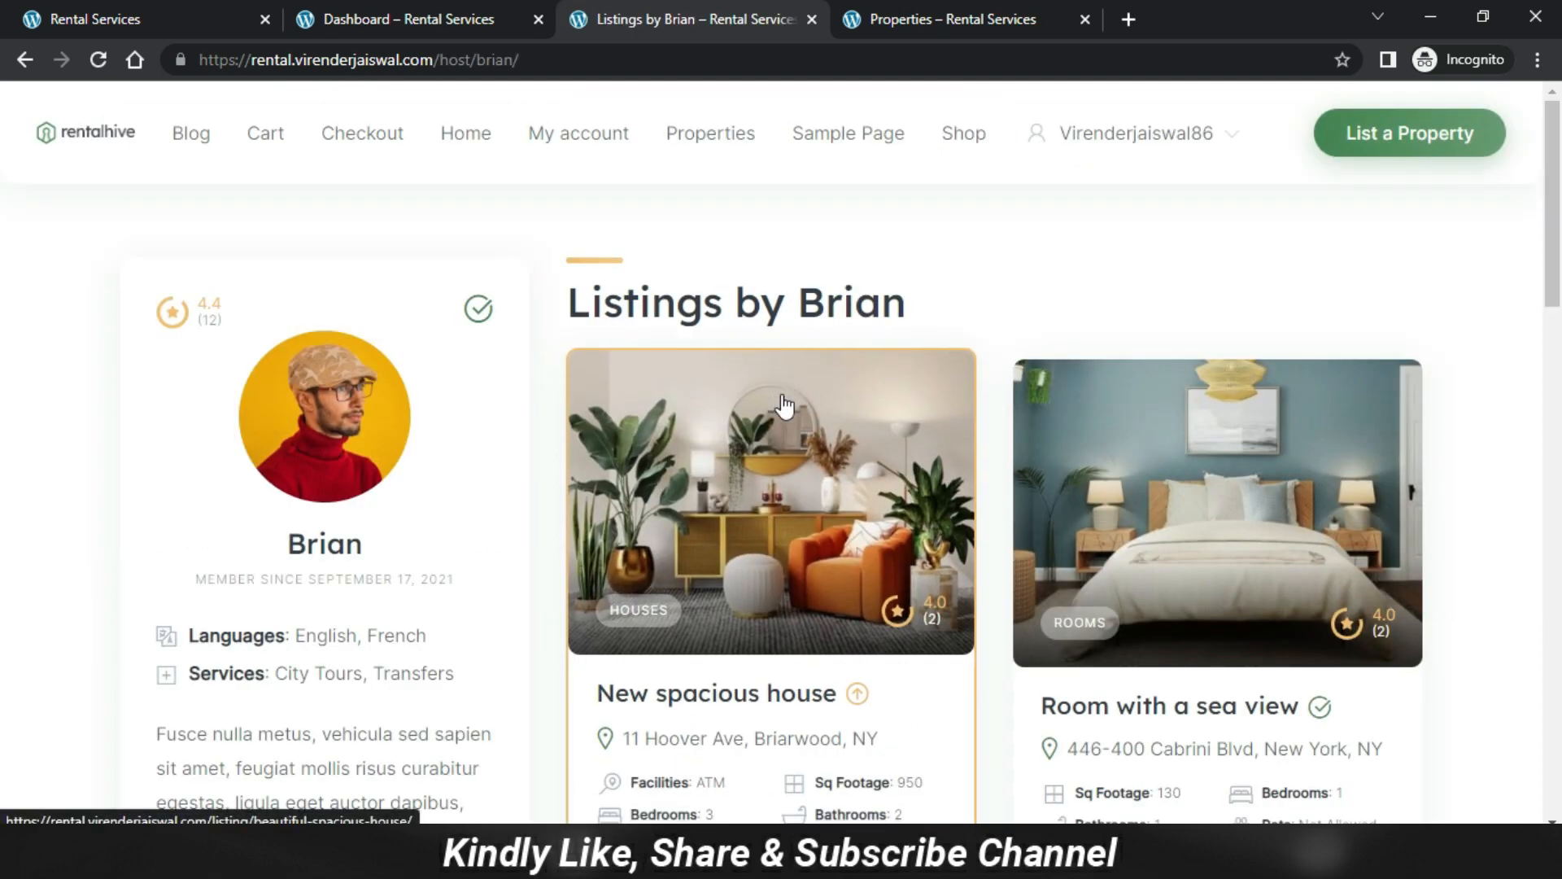
{"action": "scroll", "coordinate": [784, 404], "scroll_direction": "down", "scroll_amount": 3}
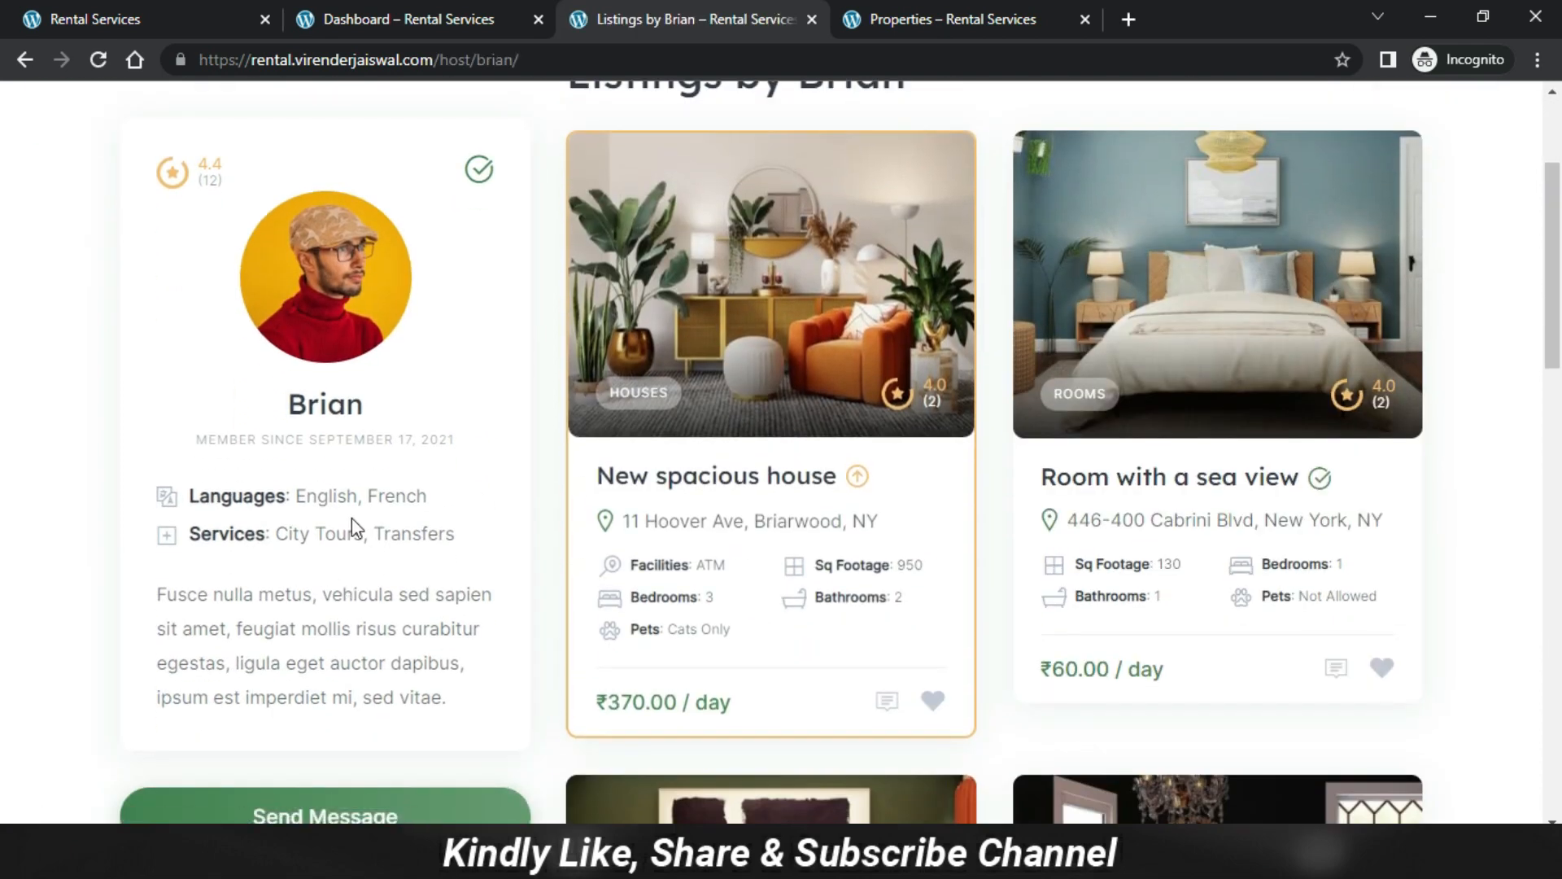
Compare the Languages and Services details on the host's profile with the host attributes list in WordPress admin.
{"action": "key", "text": "alt+Tab"}
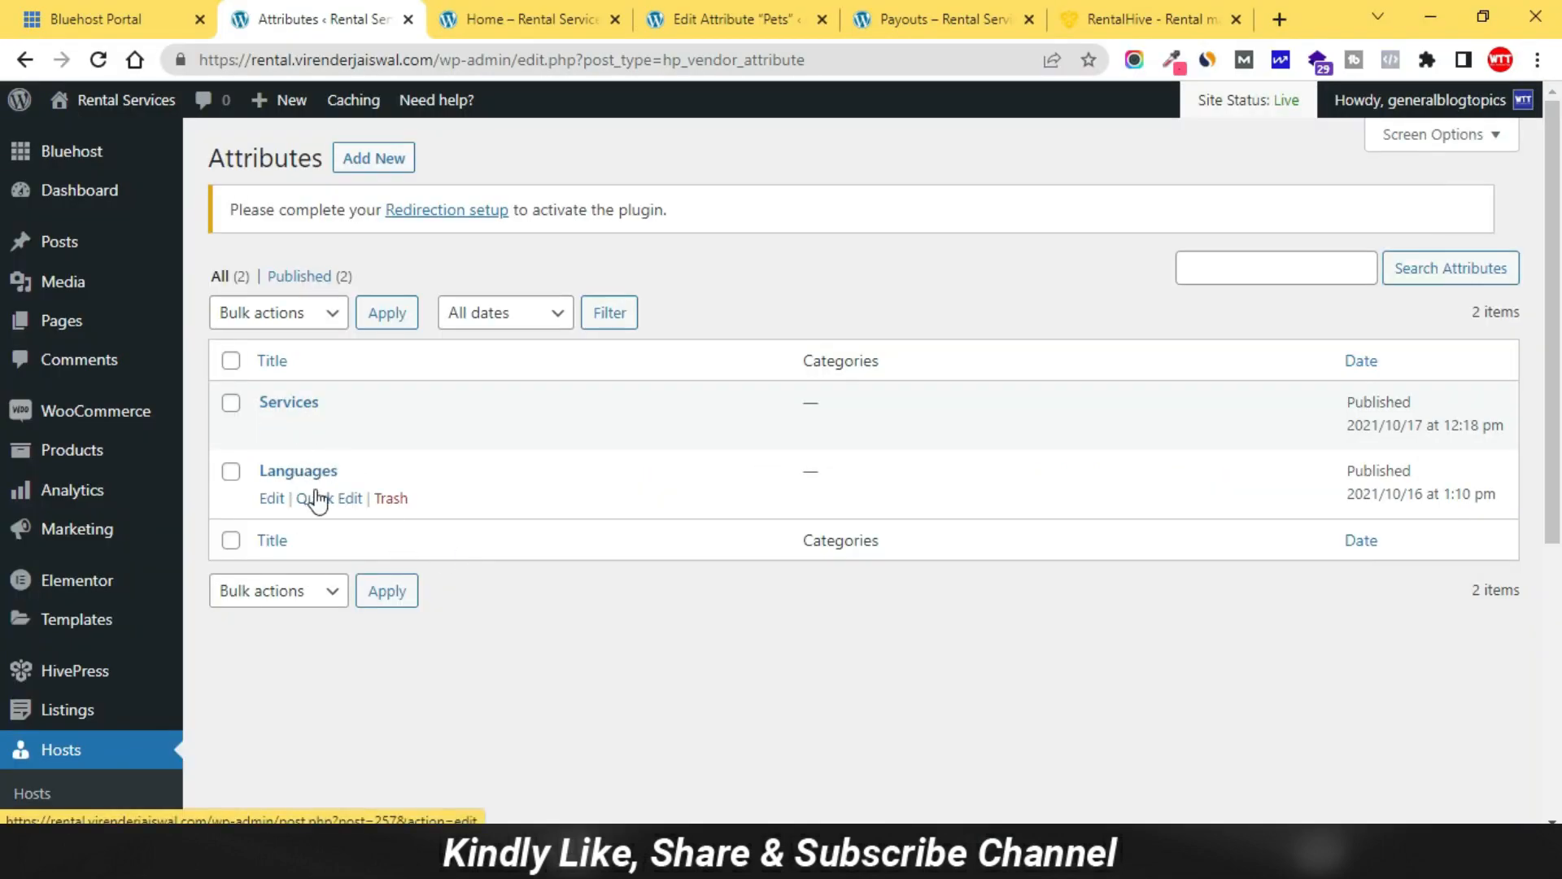
{"action": "key", "text": "alt+Tab"}
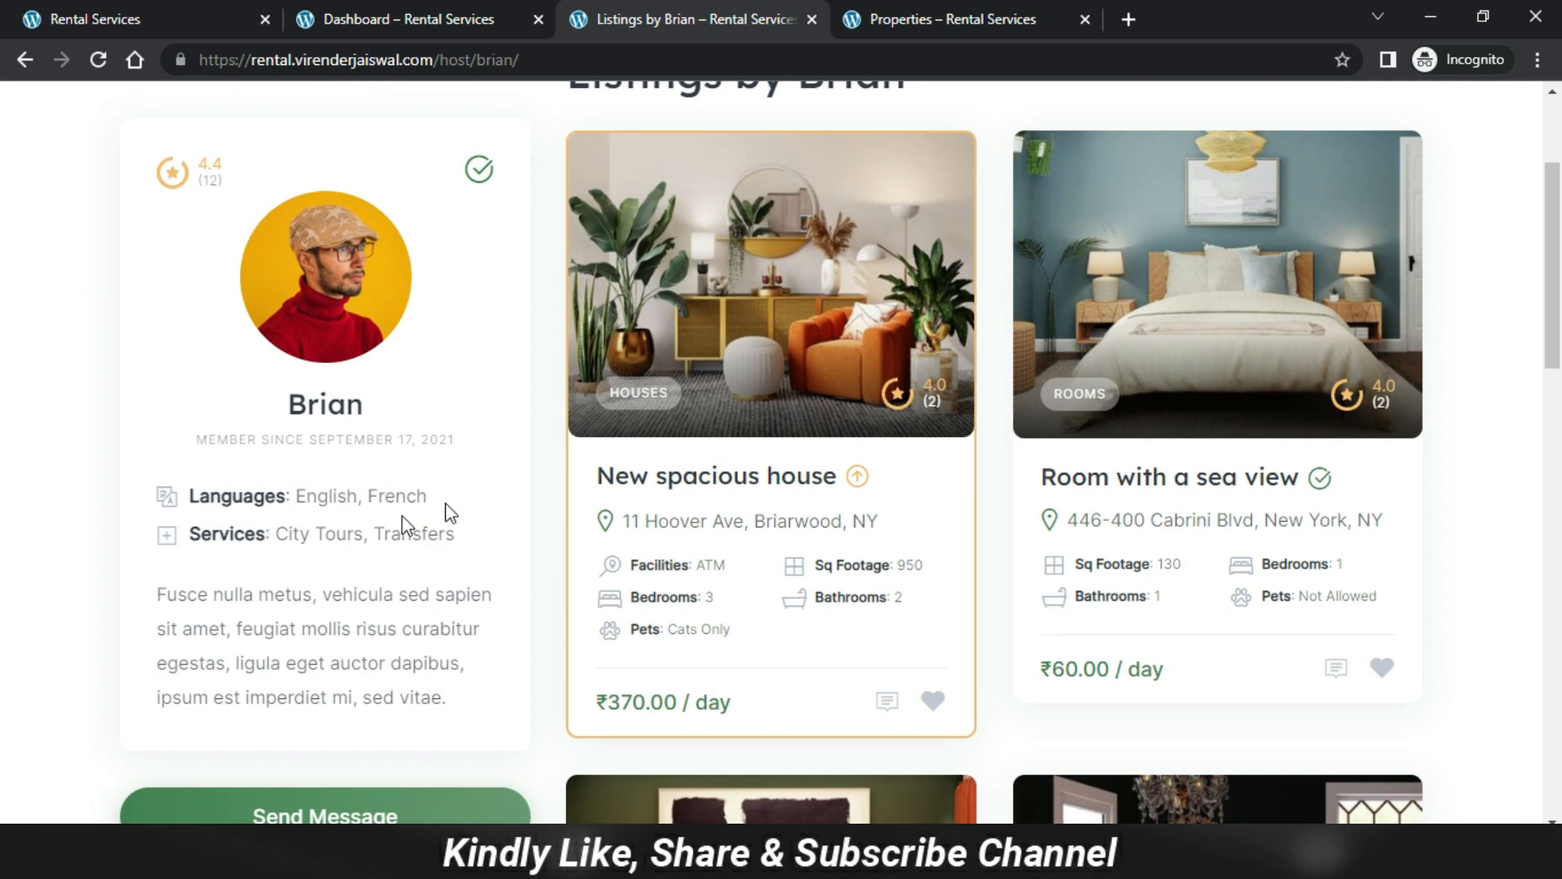
{"action": "key", "text": "alt+Tab"}
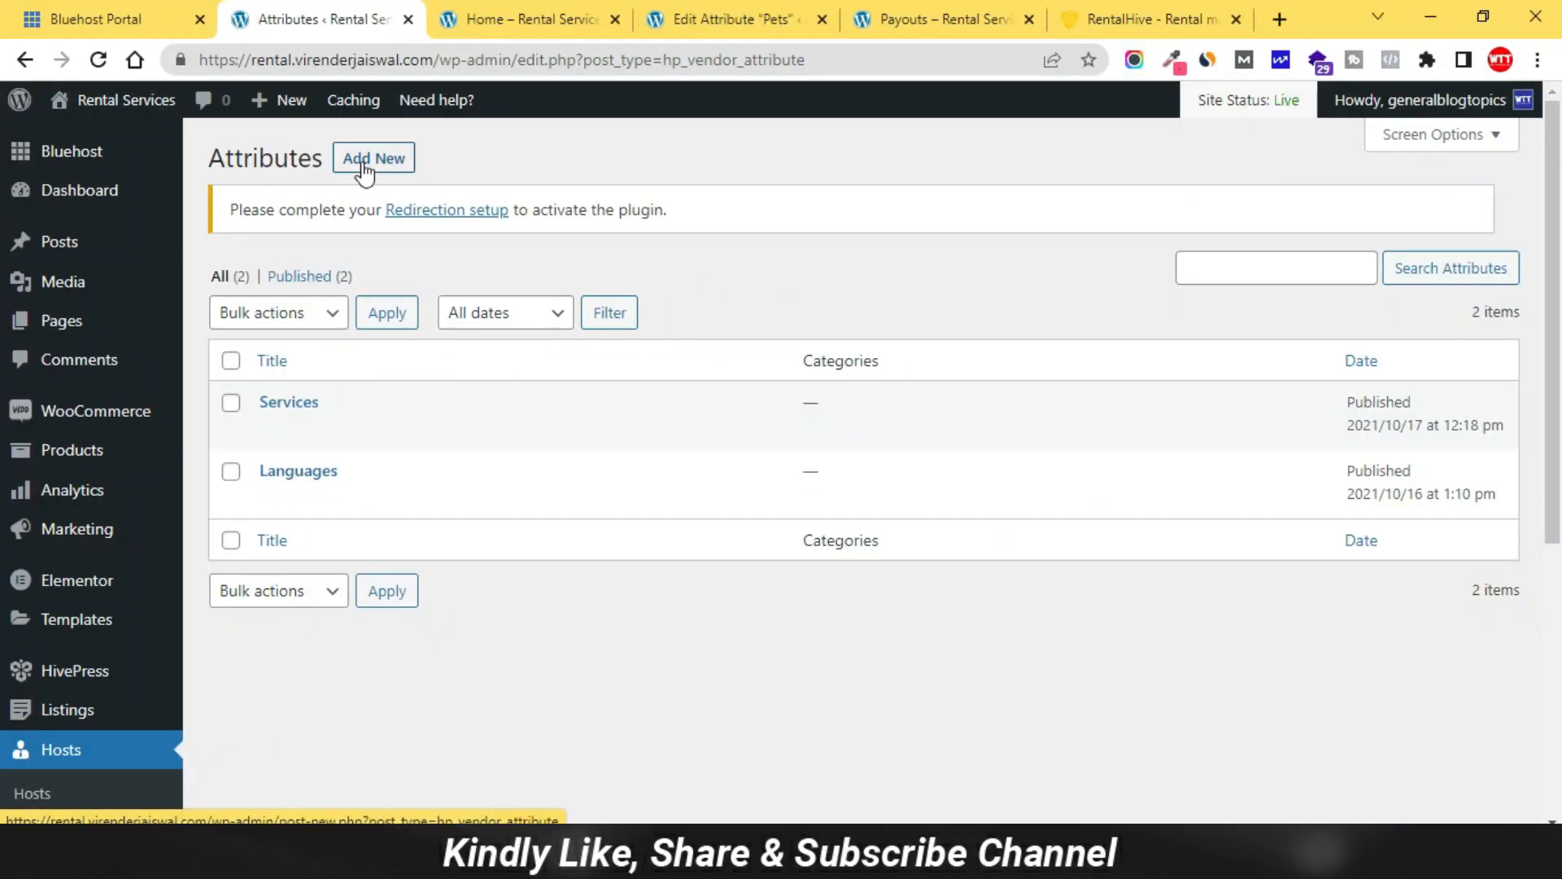
{"action": "key", "text": "alt+Tab"}
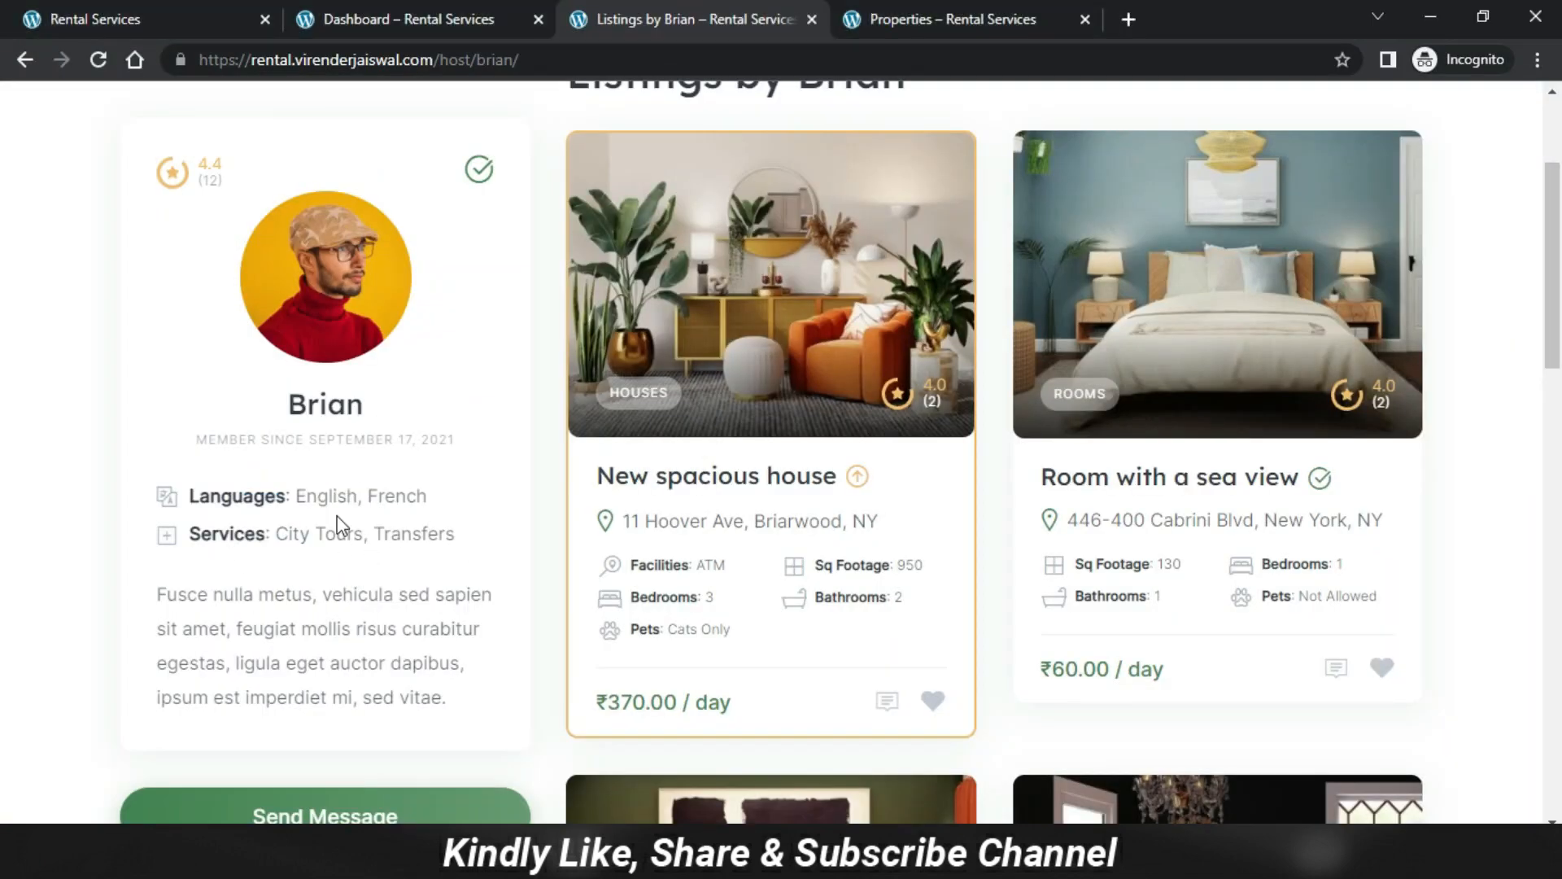
{"action": "key", "text": "alt+Tab"}
{"action": "key", "text": "alt+Tab"}
{"action": "key", "text": "alt+Tab"}
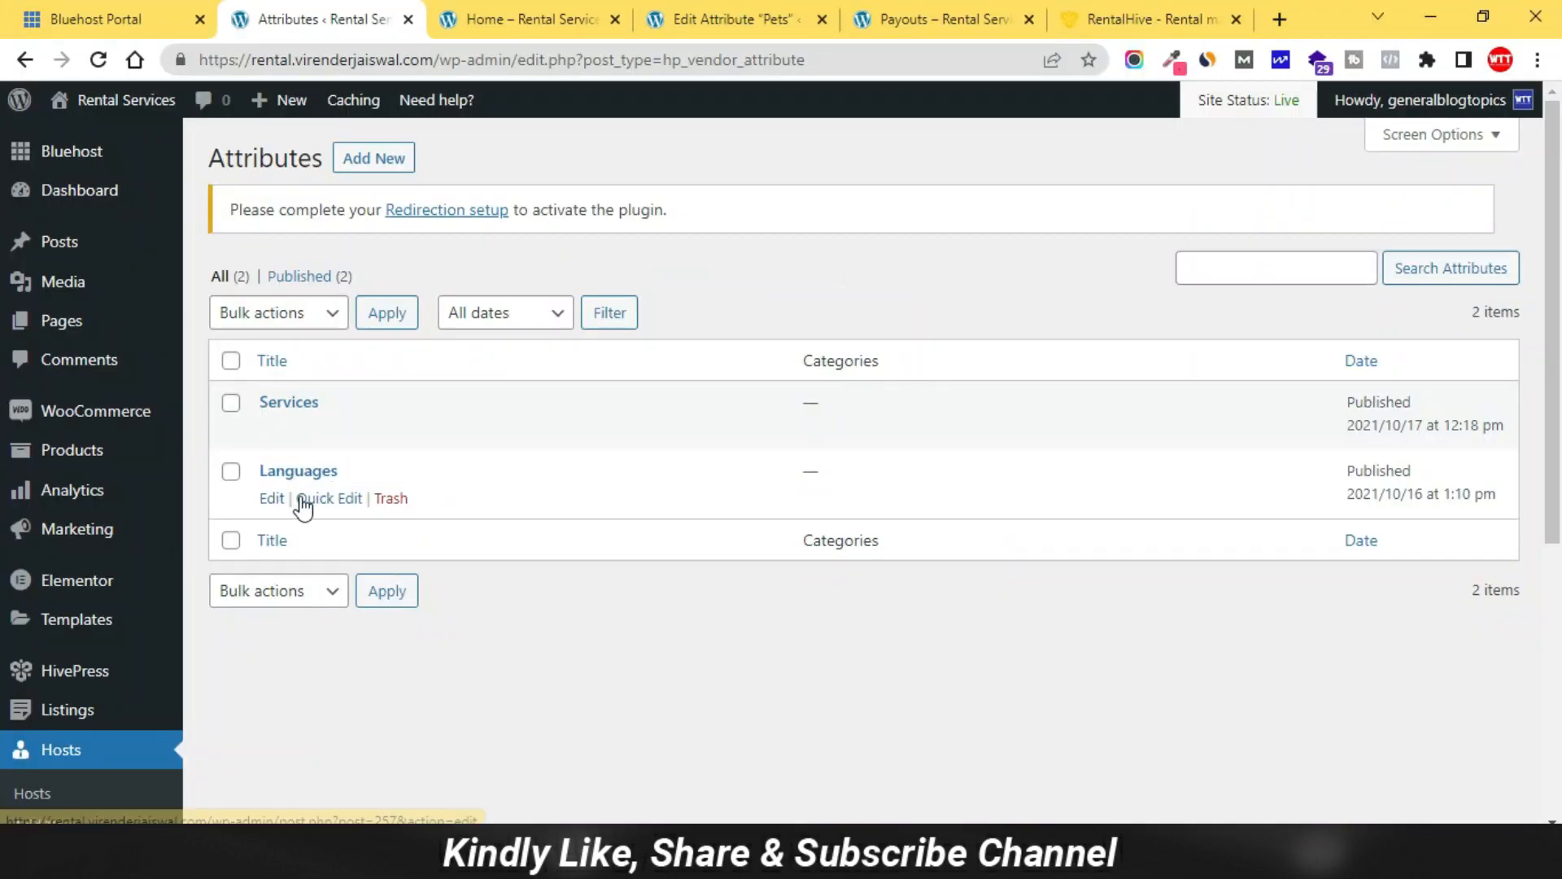
Open the host attribute Languages, examine its editing and search settings, and view its options.
{"action": "left_click", "coordinate": [272, 499]}
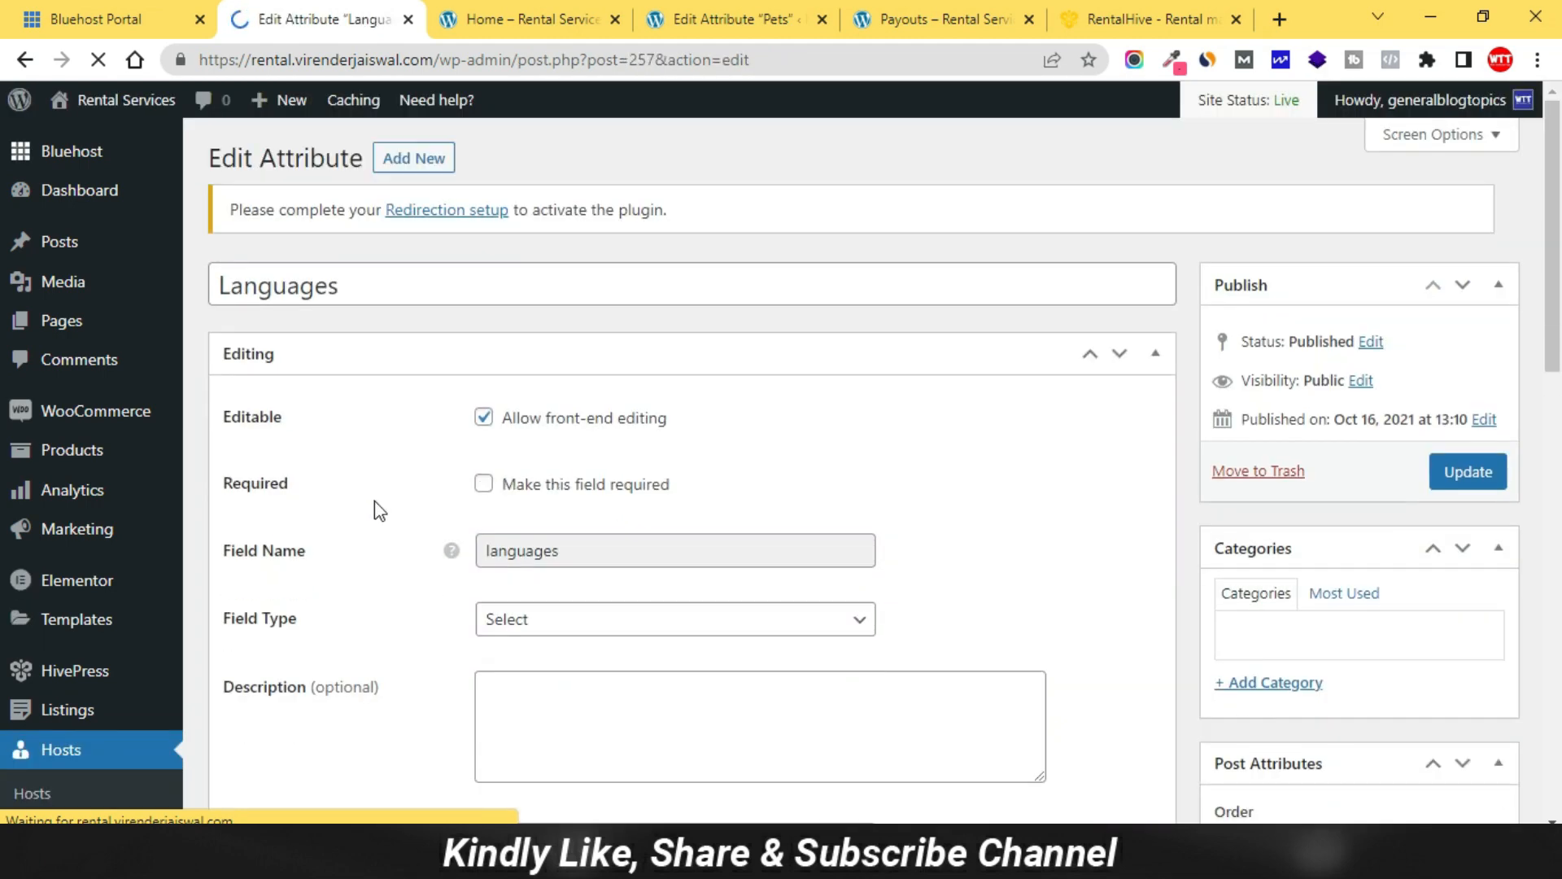
{"action": "scroll", "coordinate": [384, 533], "scroll_direction": "down", "scroll_amount": 7}
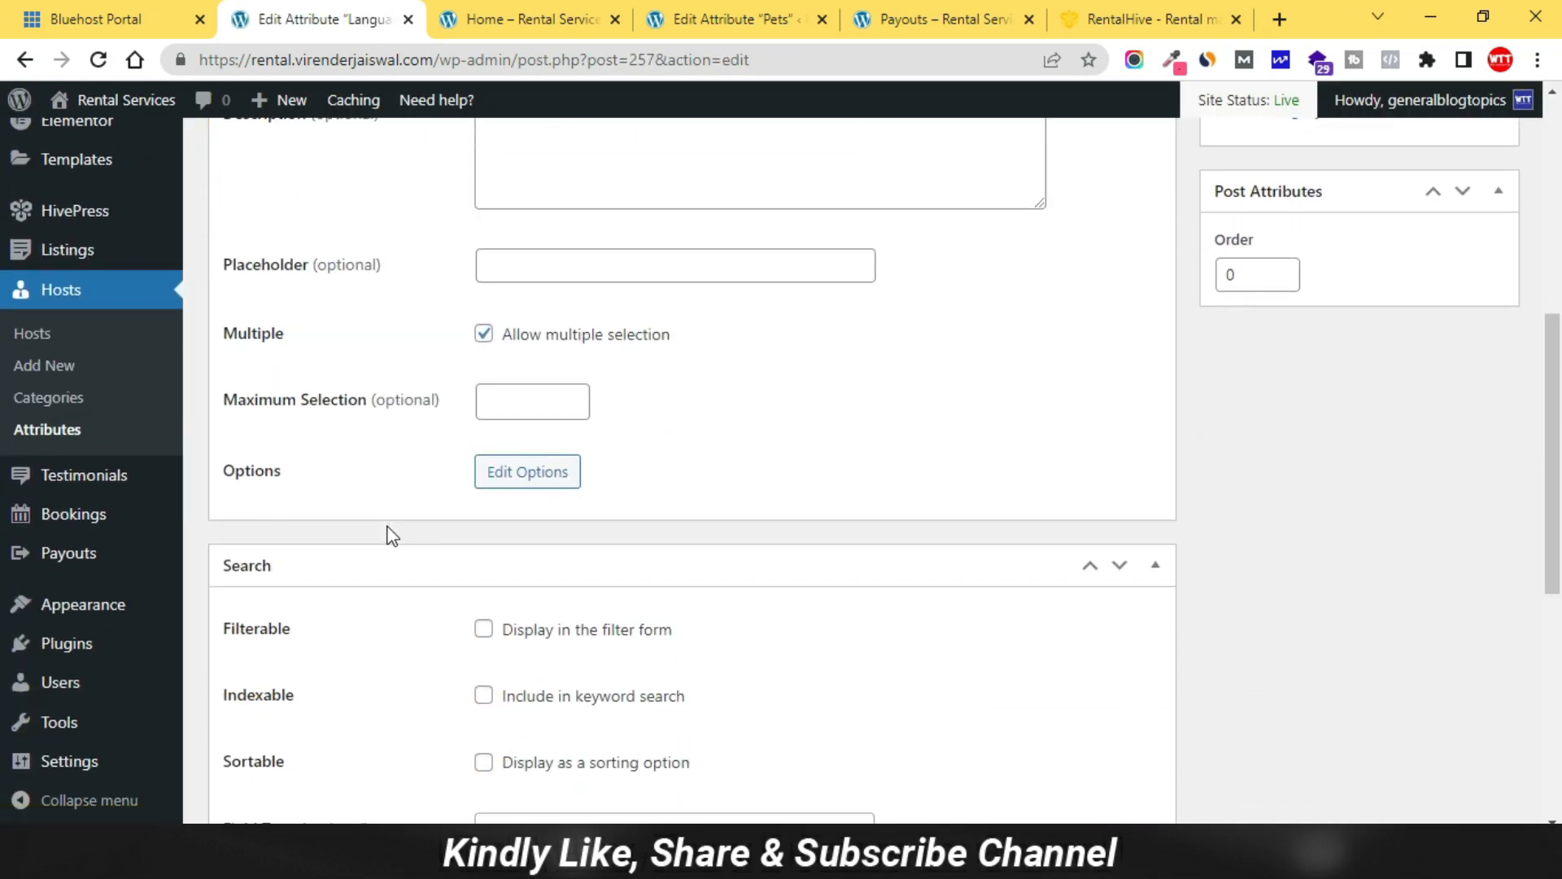
{"action": "scroll", "coordinate": [392, 536], "scroll_direction": "down", "scroll_amount": 4}
{"action": "scroll", "coordinate": [593, 307], "scroll_direction": "up", "scroll_amount": 3}
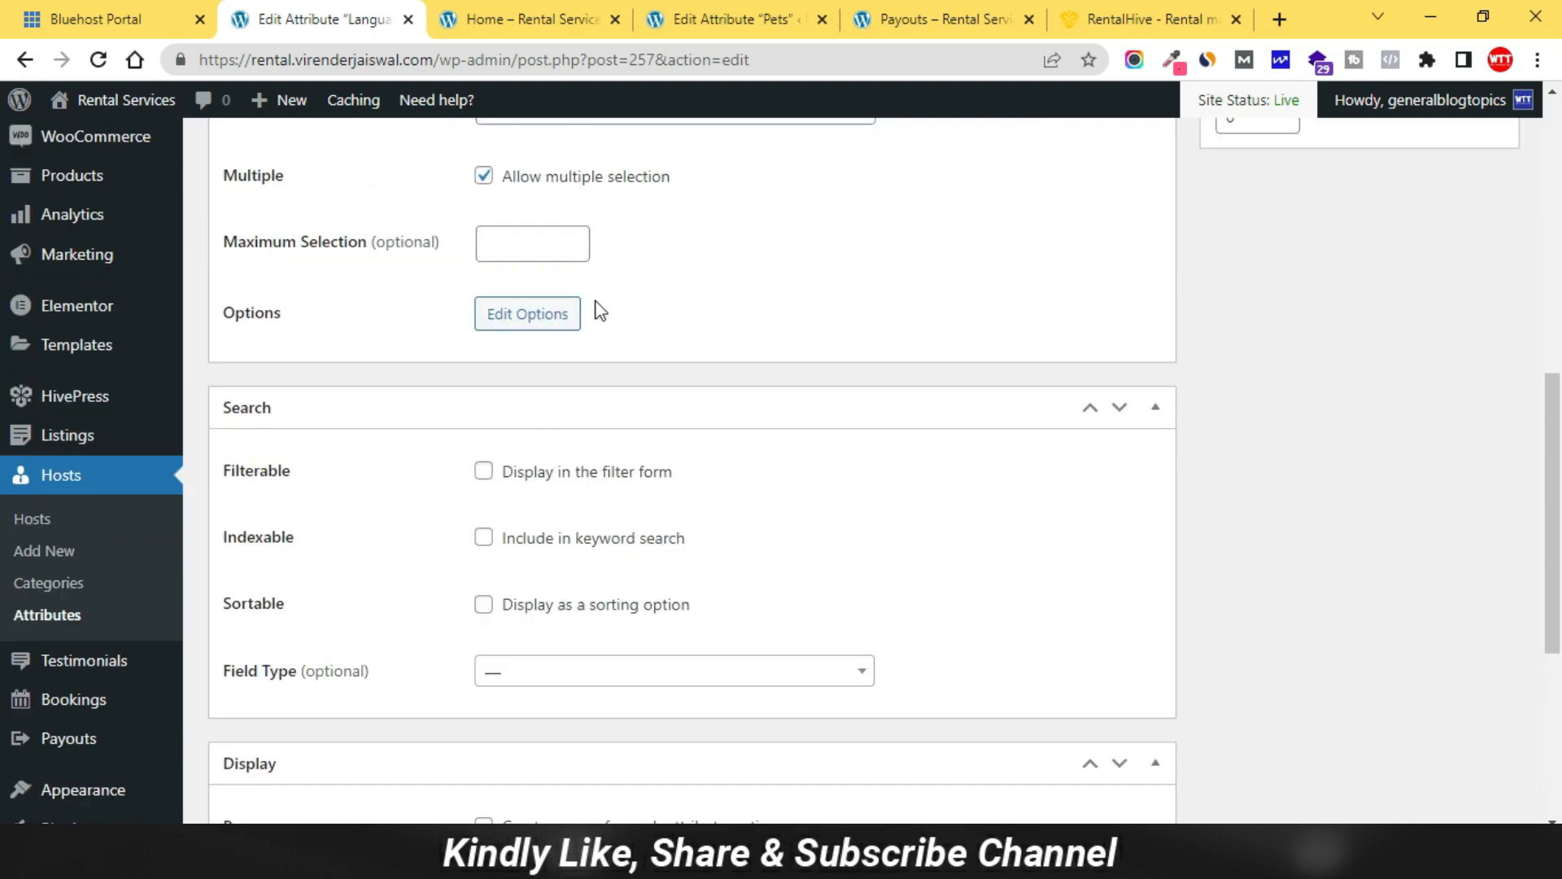
{"action": "left_click", "coordinate": [552, 367]}
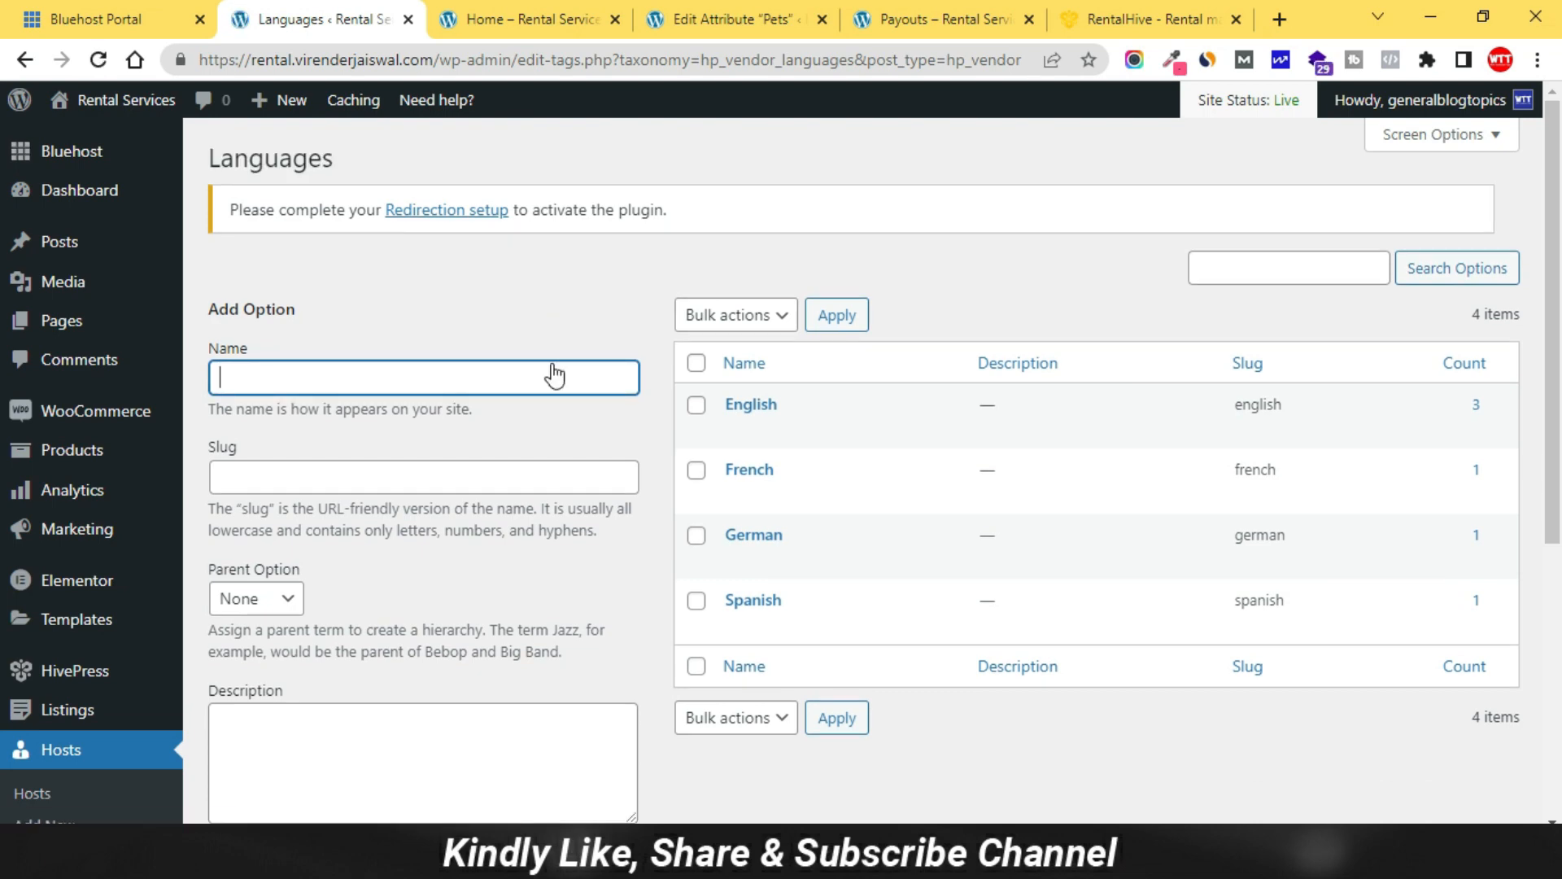
{"action": "scroll", "coordinate": [692, 244], "scroll_direction": "down", "scroll_amount": 5}
{"action": "scroll", "coordinate": [743, 366], "scroll_direction": "up", "scroll_amount": 4}
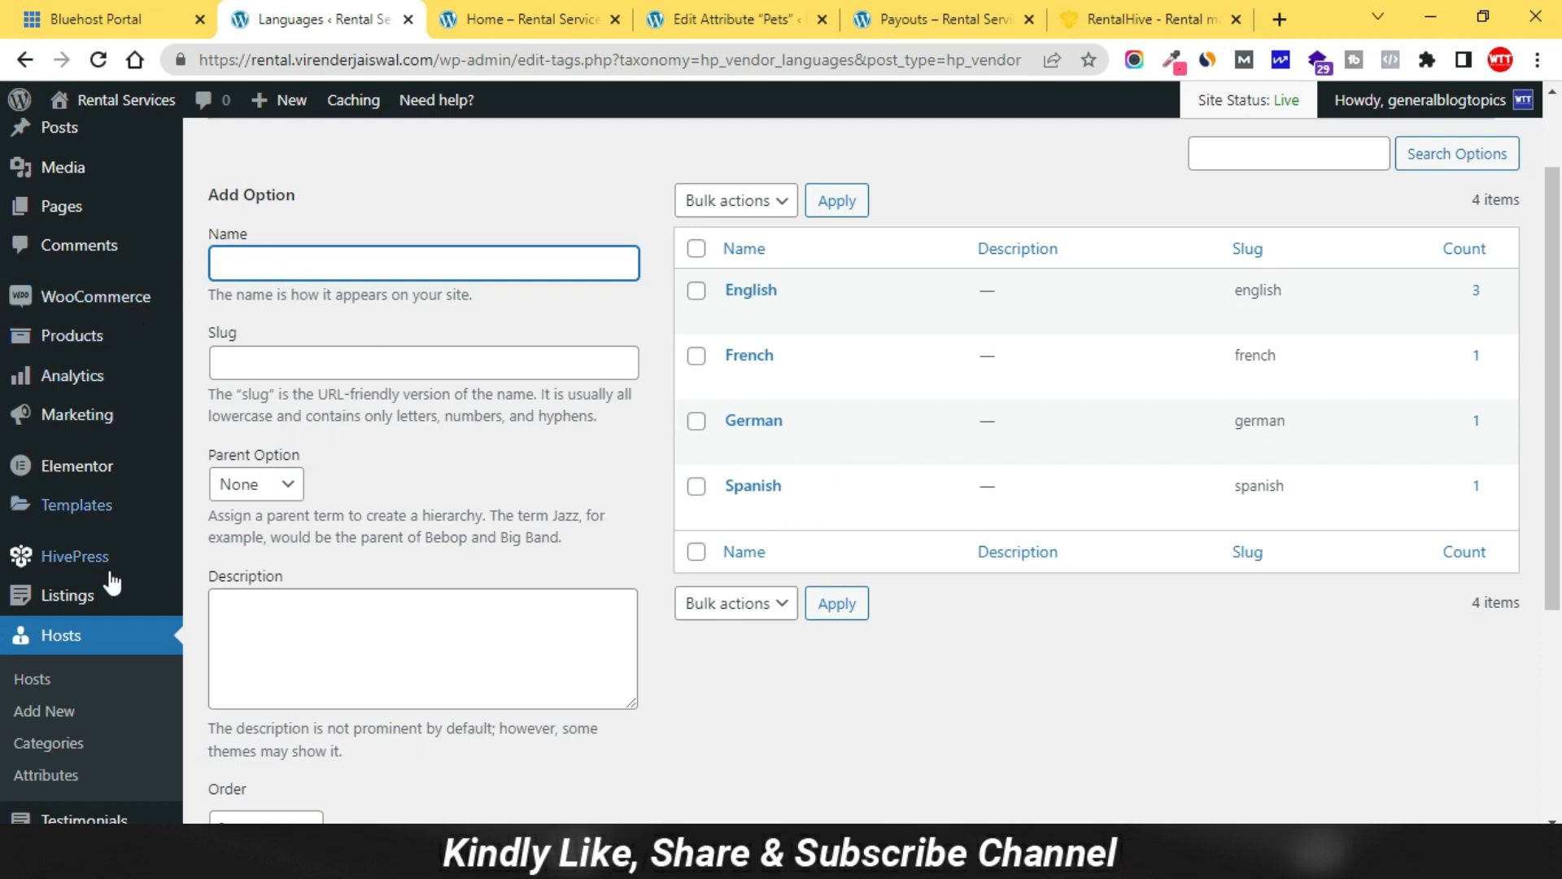
Return to the host attributes list and recheck the attribute details on the host's profile page.
{"action": "left_click", "coordinate": [57, 775]}
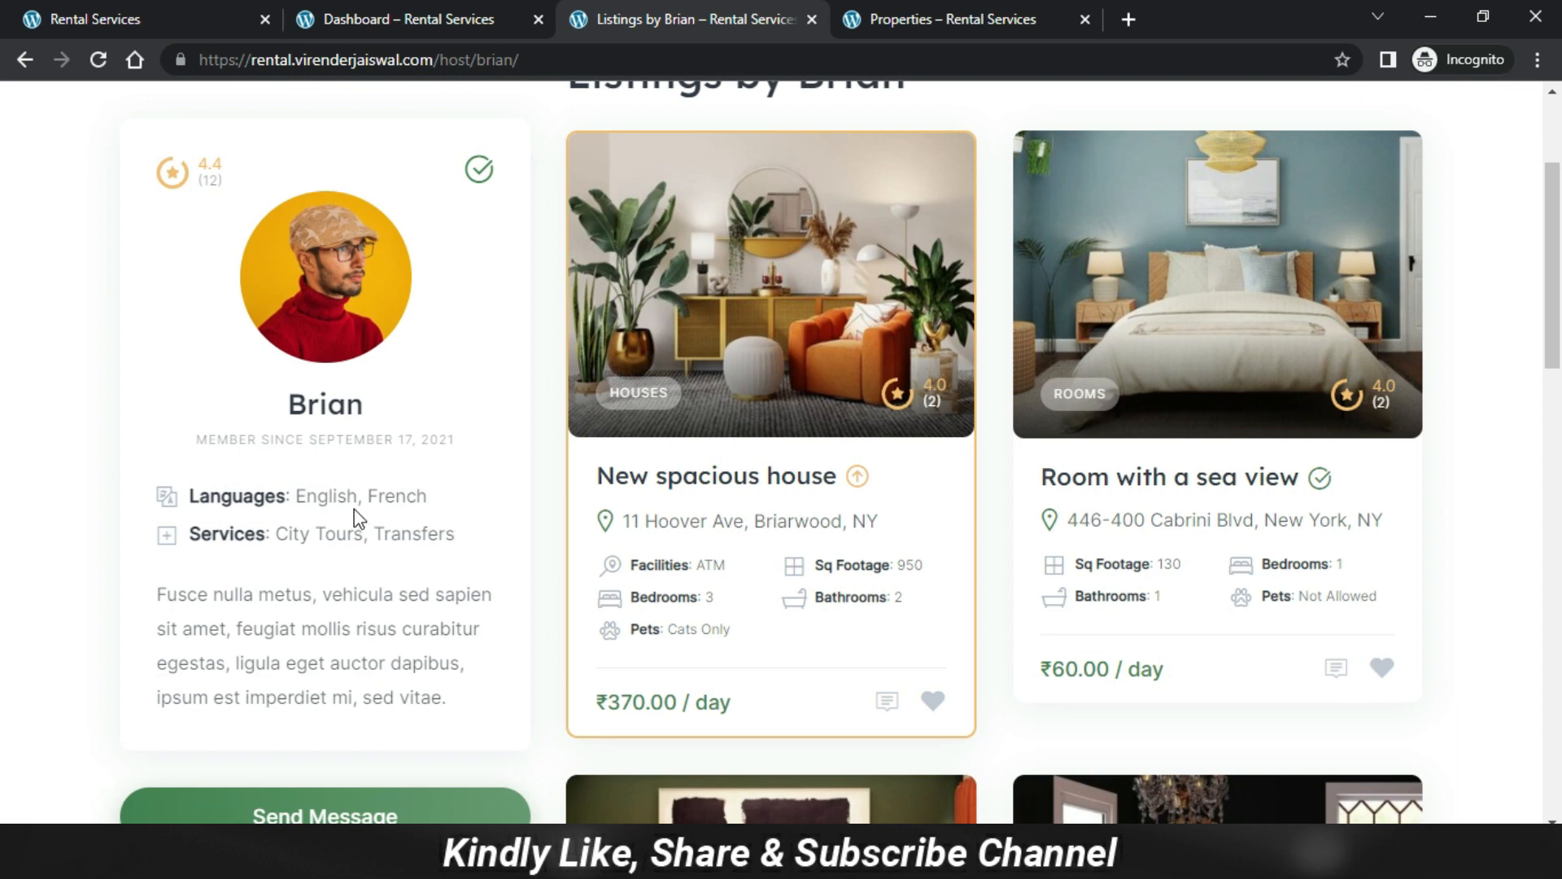
{"action": "key", "text": "alt+Tab"}
{"action": "key", "text": "alt+Tab"}
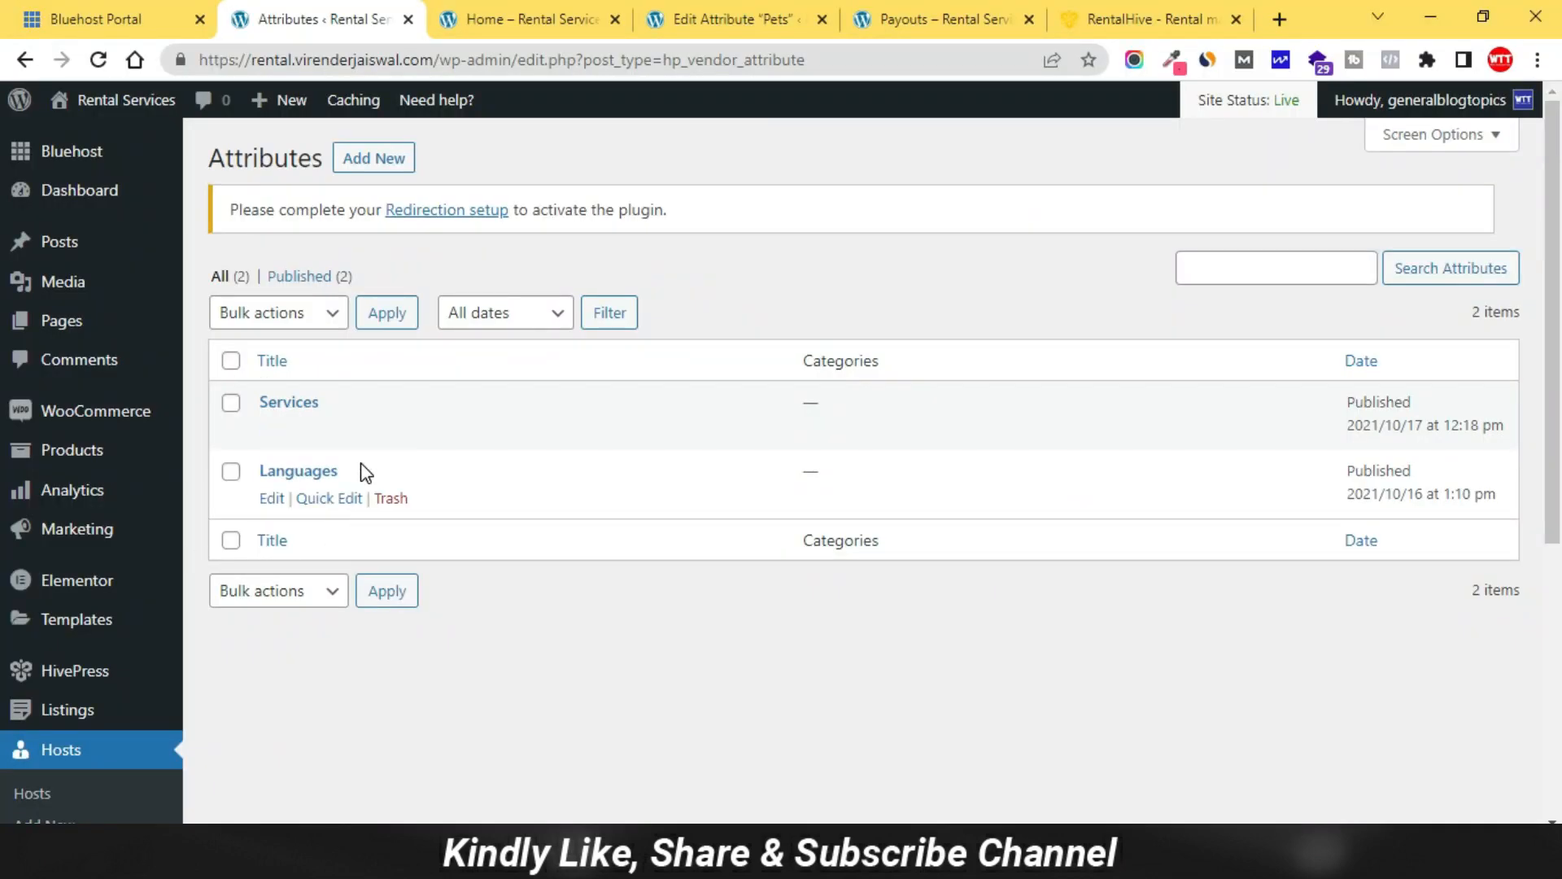
Start a new host attribute titled Test with field name test, front-end editing allowed and field type Select.
{"action": "left_click", "coordinate": [368, 161]}
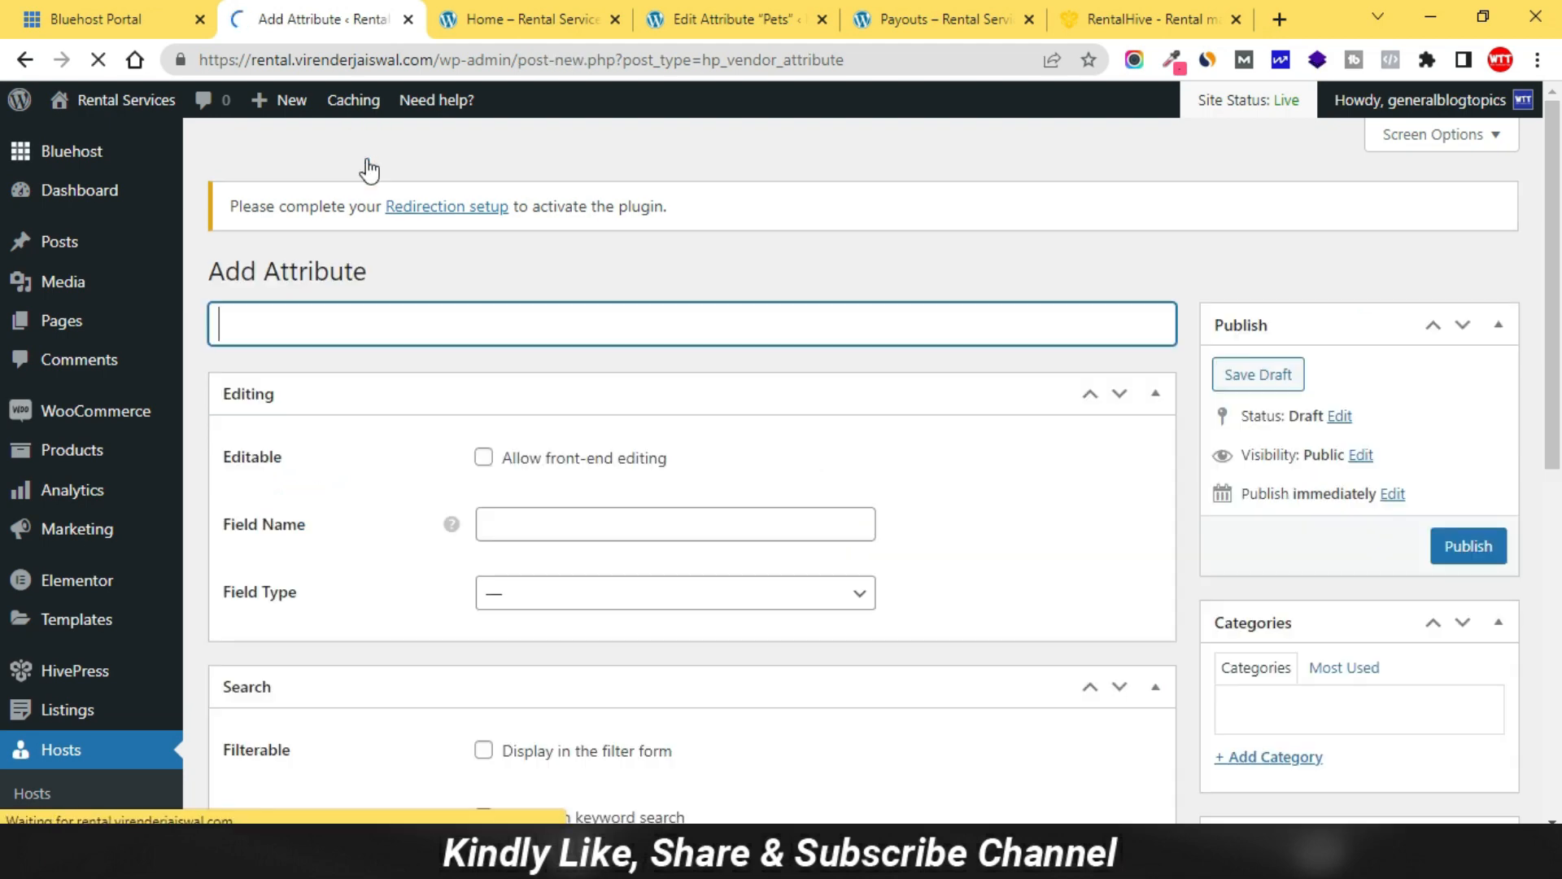
{"action": "type", "text": "Test"}
{"action": "left_click", "coordinate": [538, 489]}
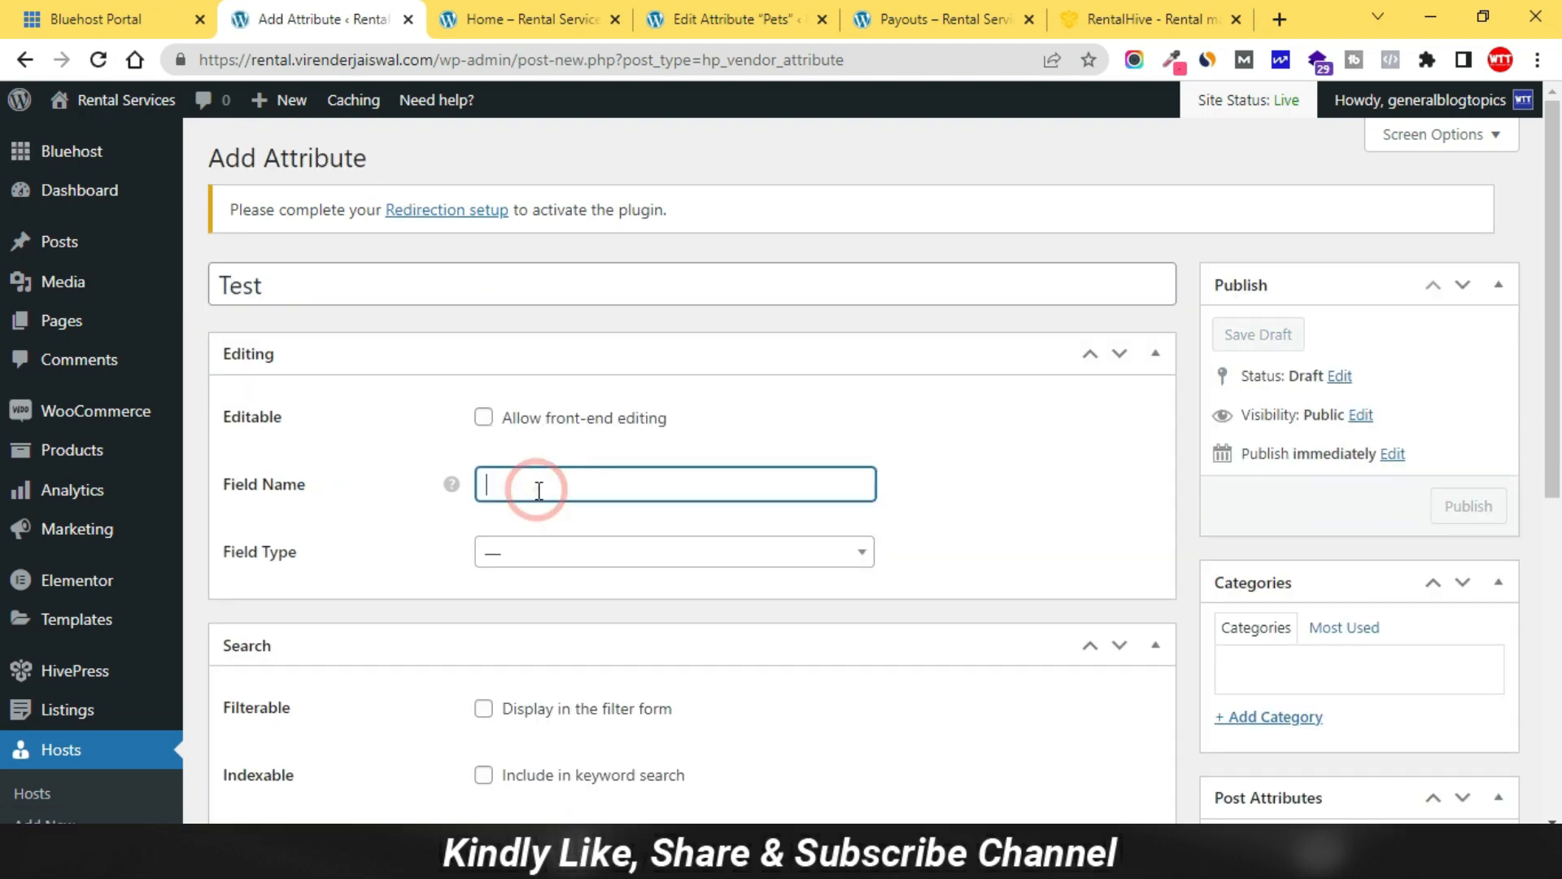
{"action": "type", "text": "test"}
{"action": "left_click", "coordinate": [483, 418]}
{"action": "left_click", "coordinate": [568, 552]}
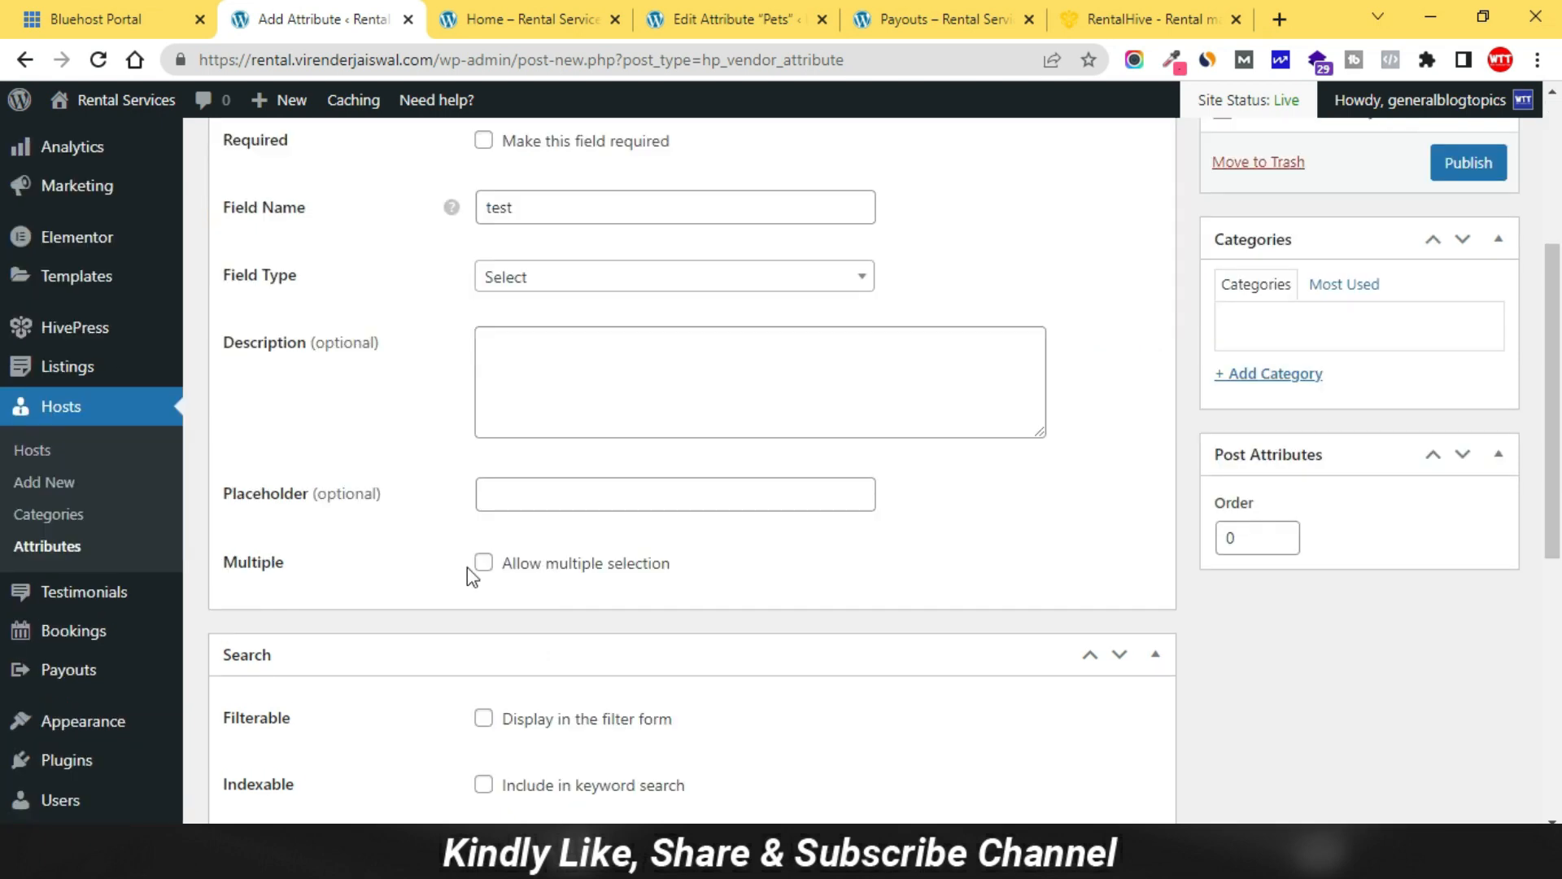
Set the Test attribute's search field type to Select and review its display settings.
{"action": "scroll", "coordinate": [447, 562], "scroll_direction": "down", "scroll_amount": 3}
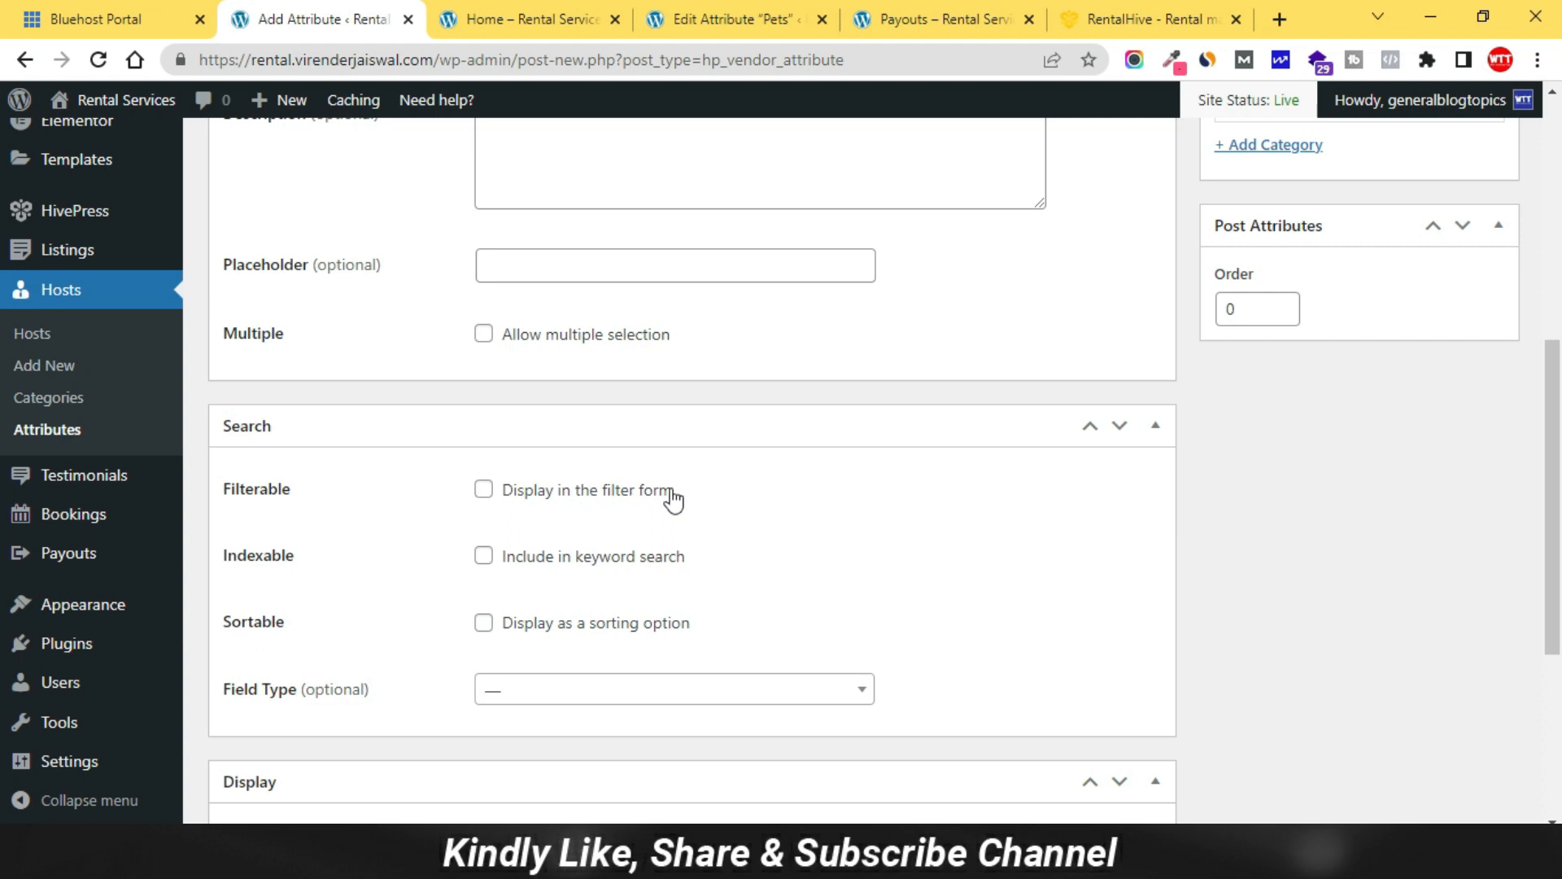
{"action": "scroll", "coordinate": [387, 675], "scroll_direction": "down", "scroll_amount": 3}
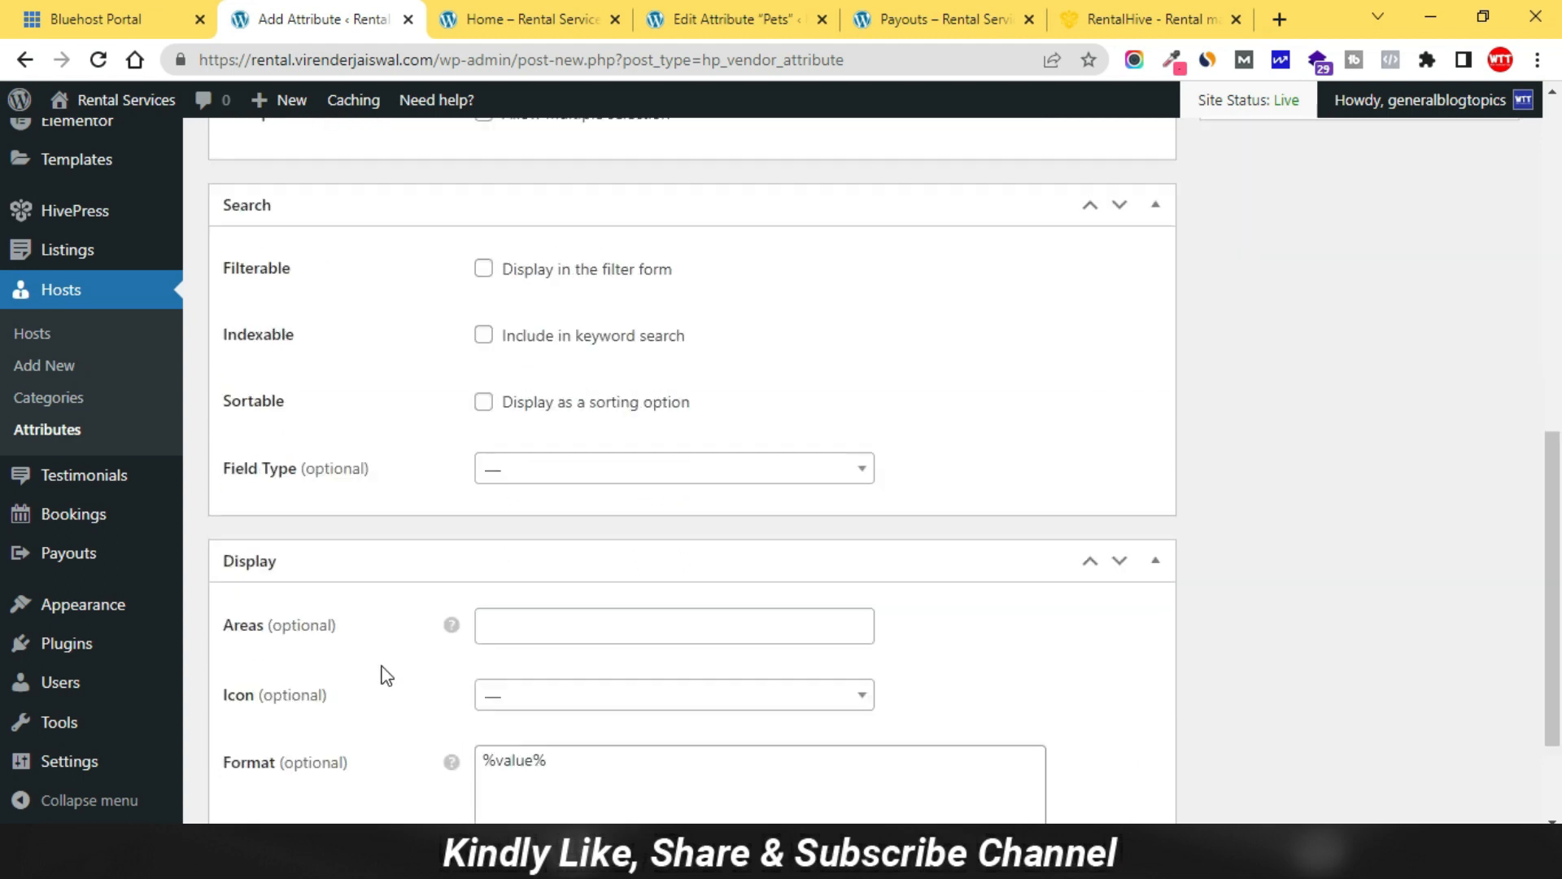
{"action": "left_click", "coordinate": [568, 344]}
{"action": "scroll", "coordinate": [552, 478], "scroll_direction": "down", "scroll_amount": 1}
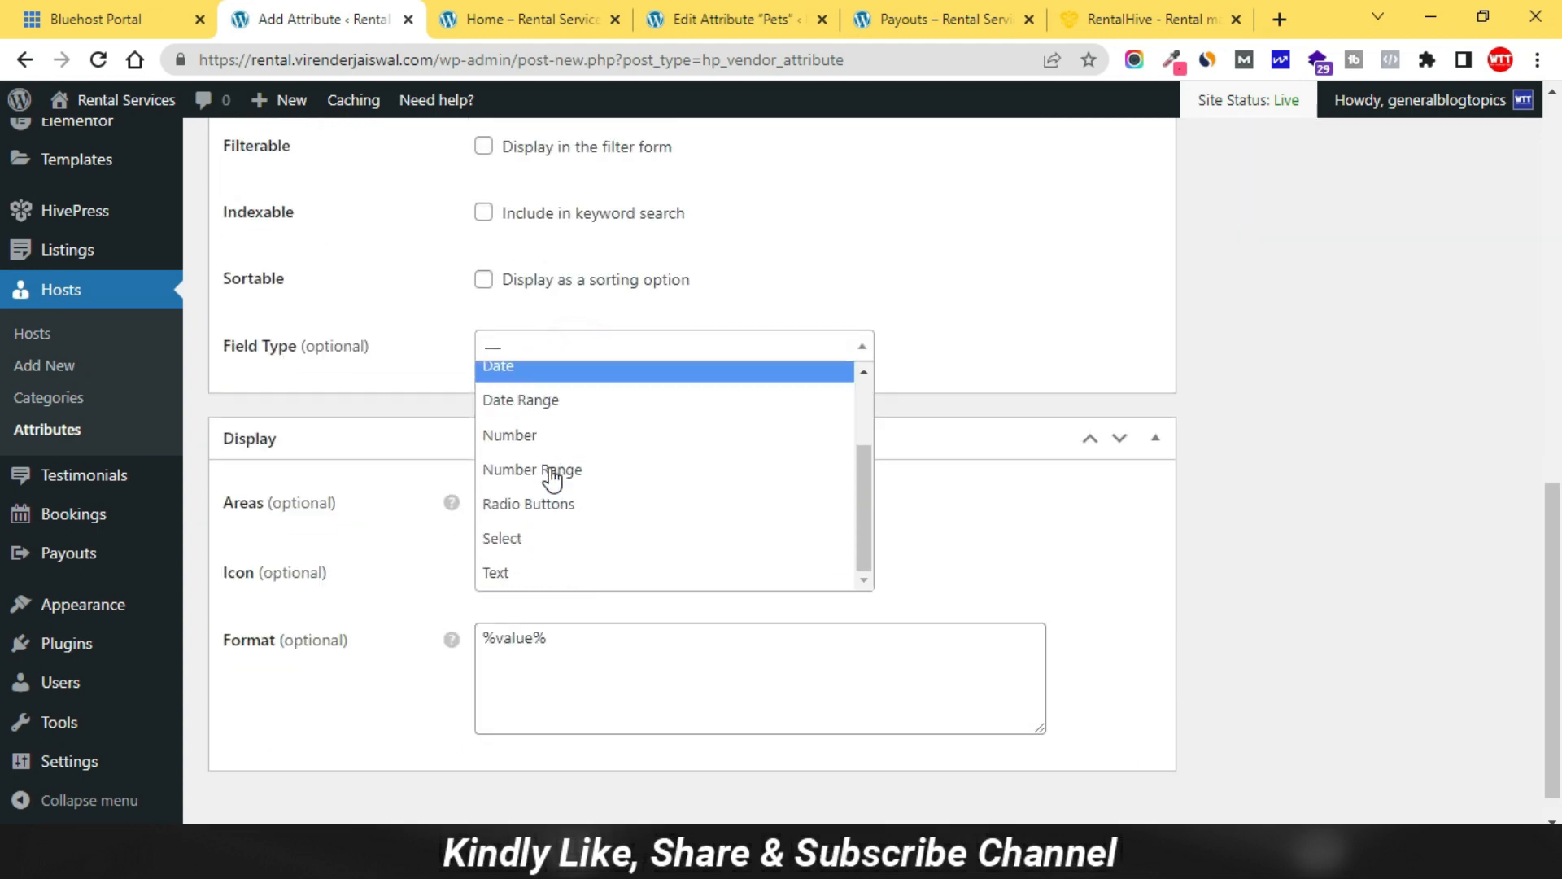
{"action": "left_click", "coordinate": [537, 538]}
{"action": "scroll", "coordinate": [309, 540], "scroll_direction": "down", "scroll_amount": 1}
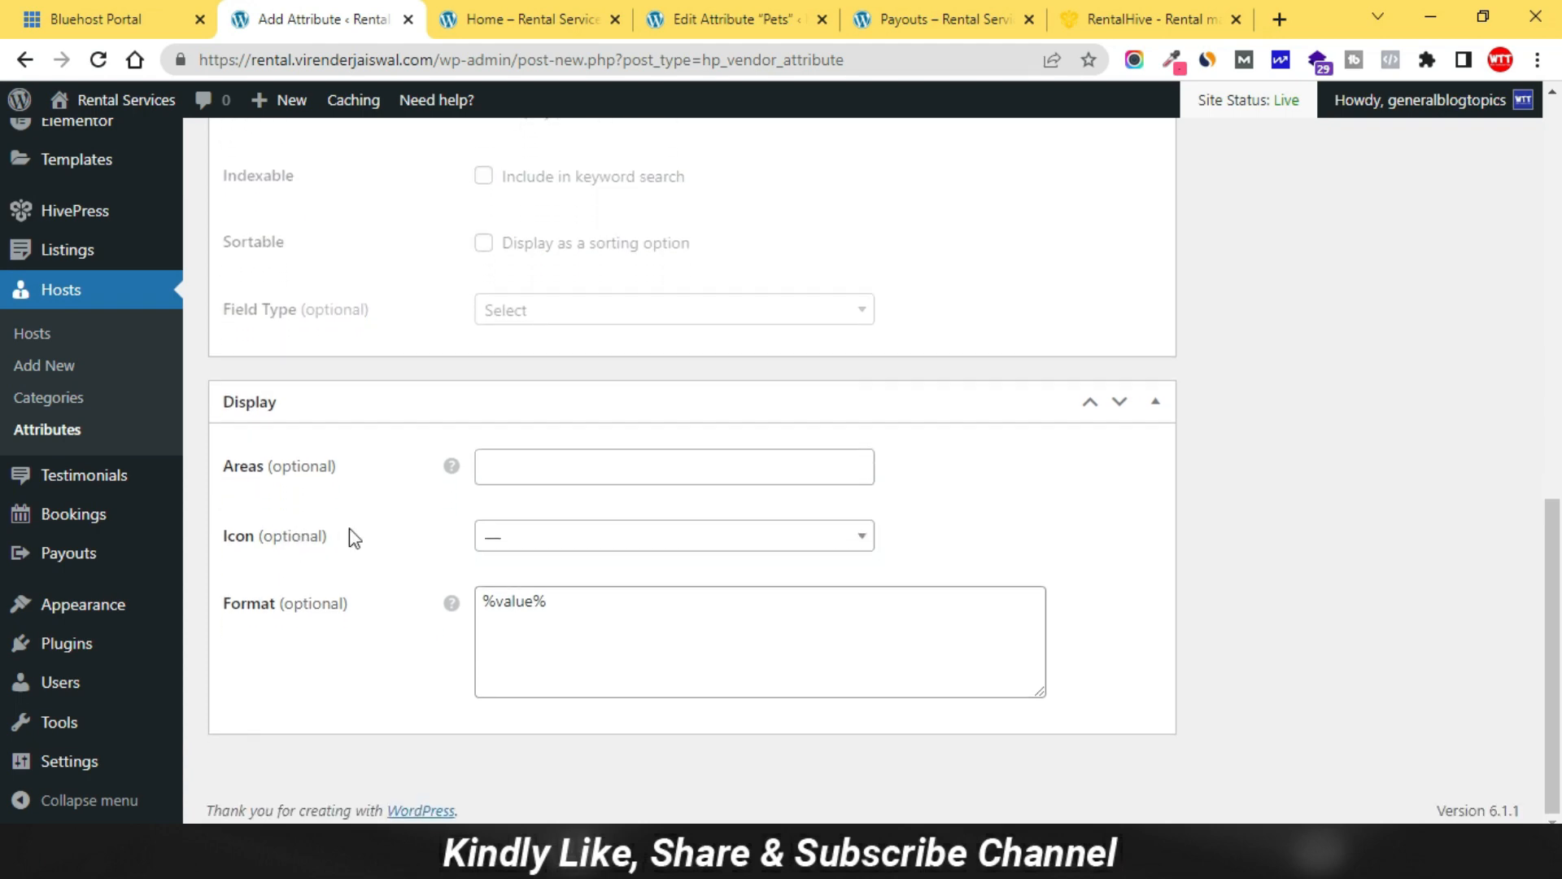
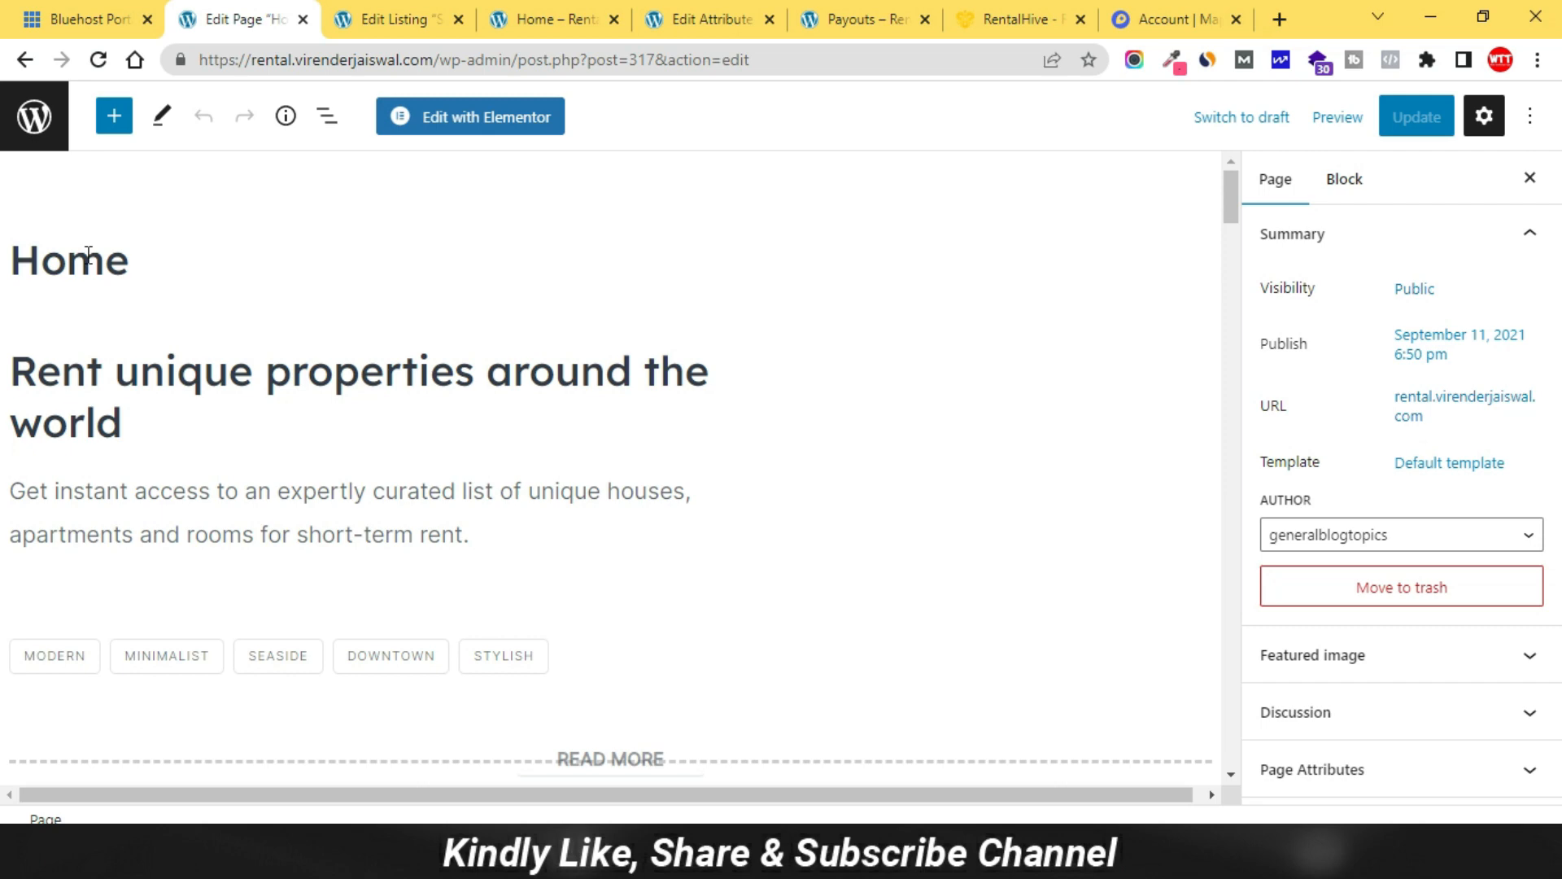
Select the main heading in the Home page editor, then open the site's home page in the incognito window.
{"action": "left_click", "coordinate": [103, 374]}
{"action": "key", "text": "alt+Tab"}
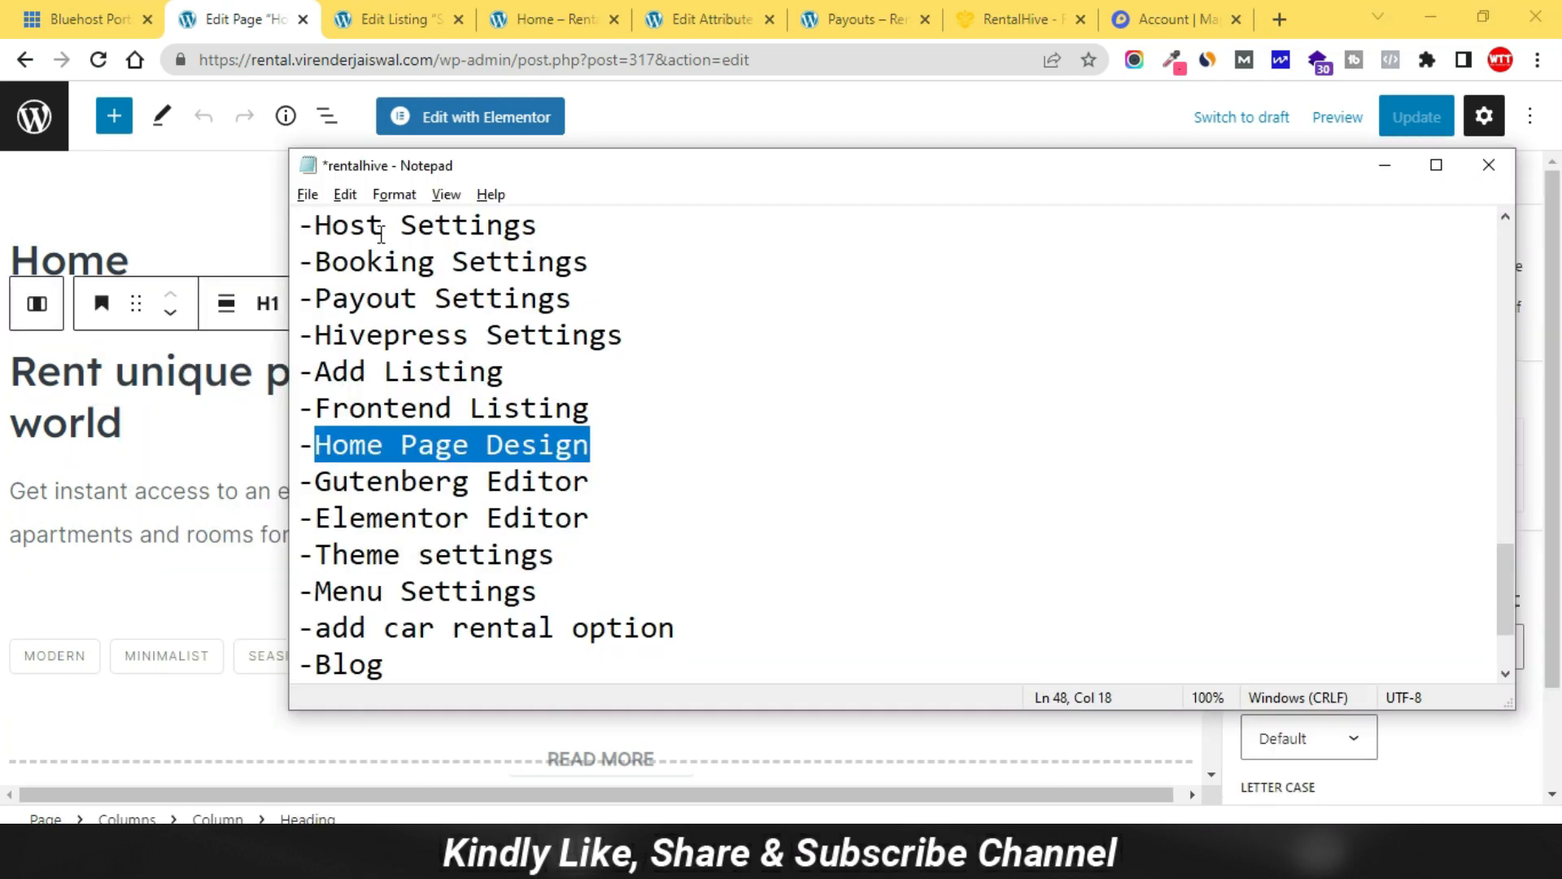
{"action": "key", "text": "alt+Tab"}
{"action": "key", "text": "alt+Tab"}
{"action": "key", "text": "Tab"}
{"action": "scroll", "coordinate": [401, 255], "scroll_direction": "up", "scroll_amount": 10}
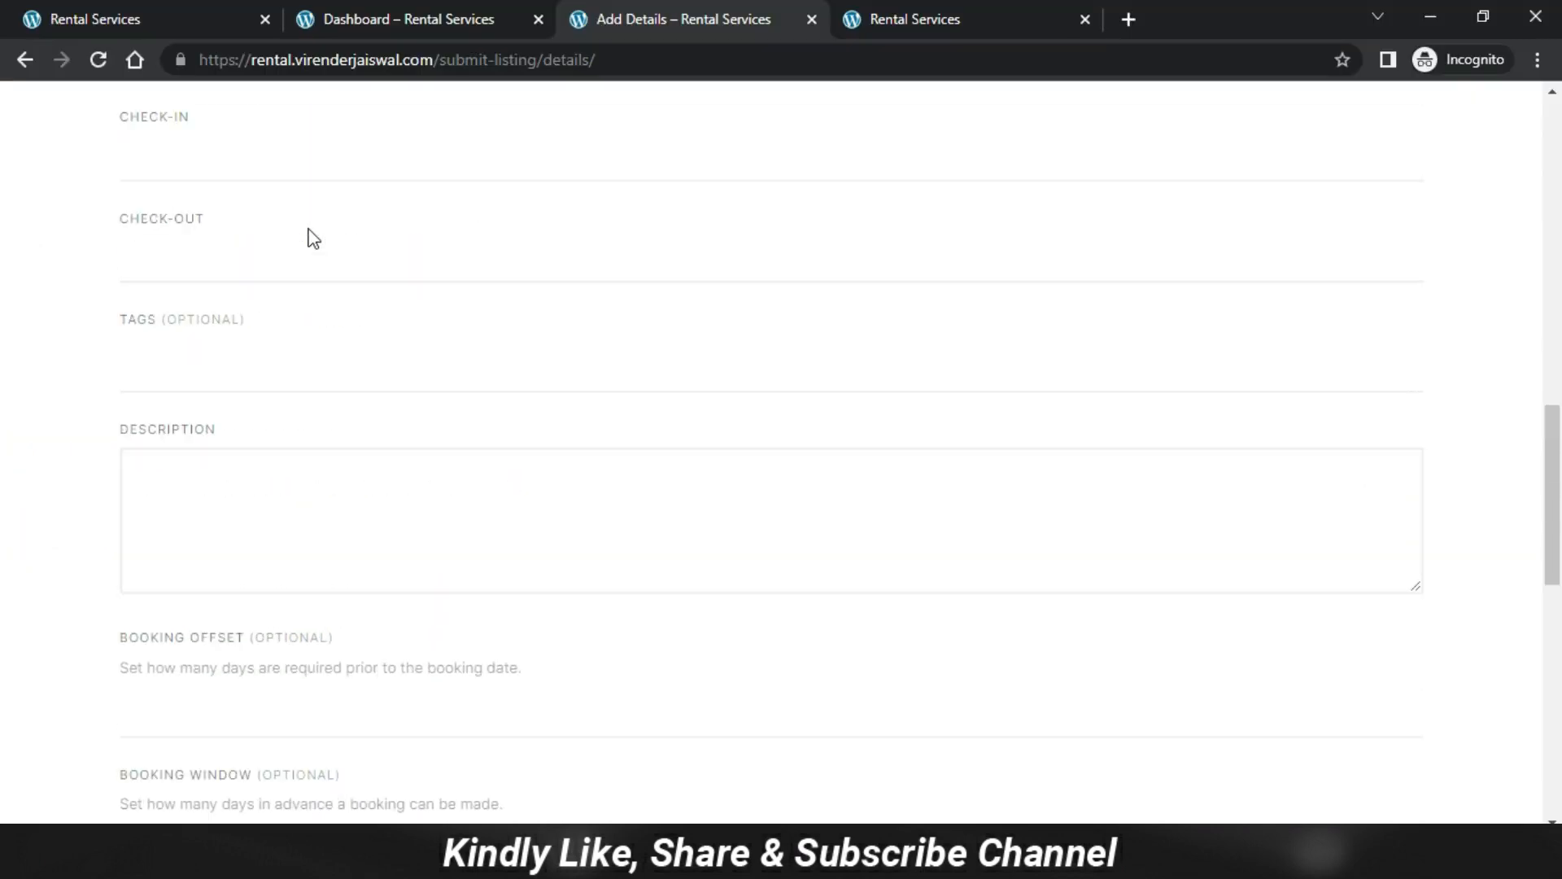
{"action": "scroll", "coordinate": [313, 238], "scroll_direction": "up", "scroll_amount": 5}
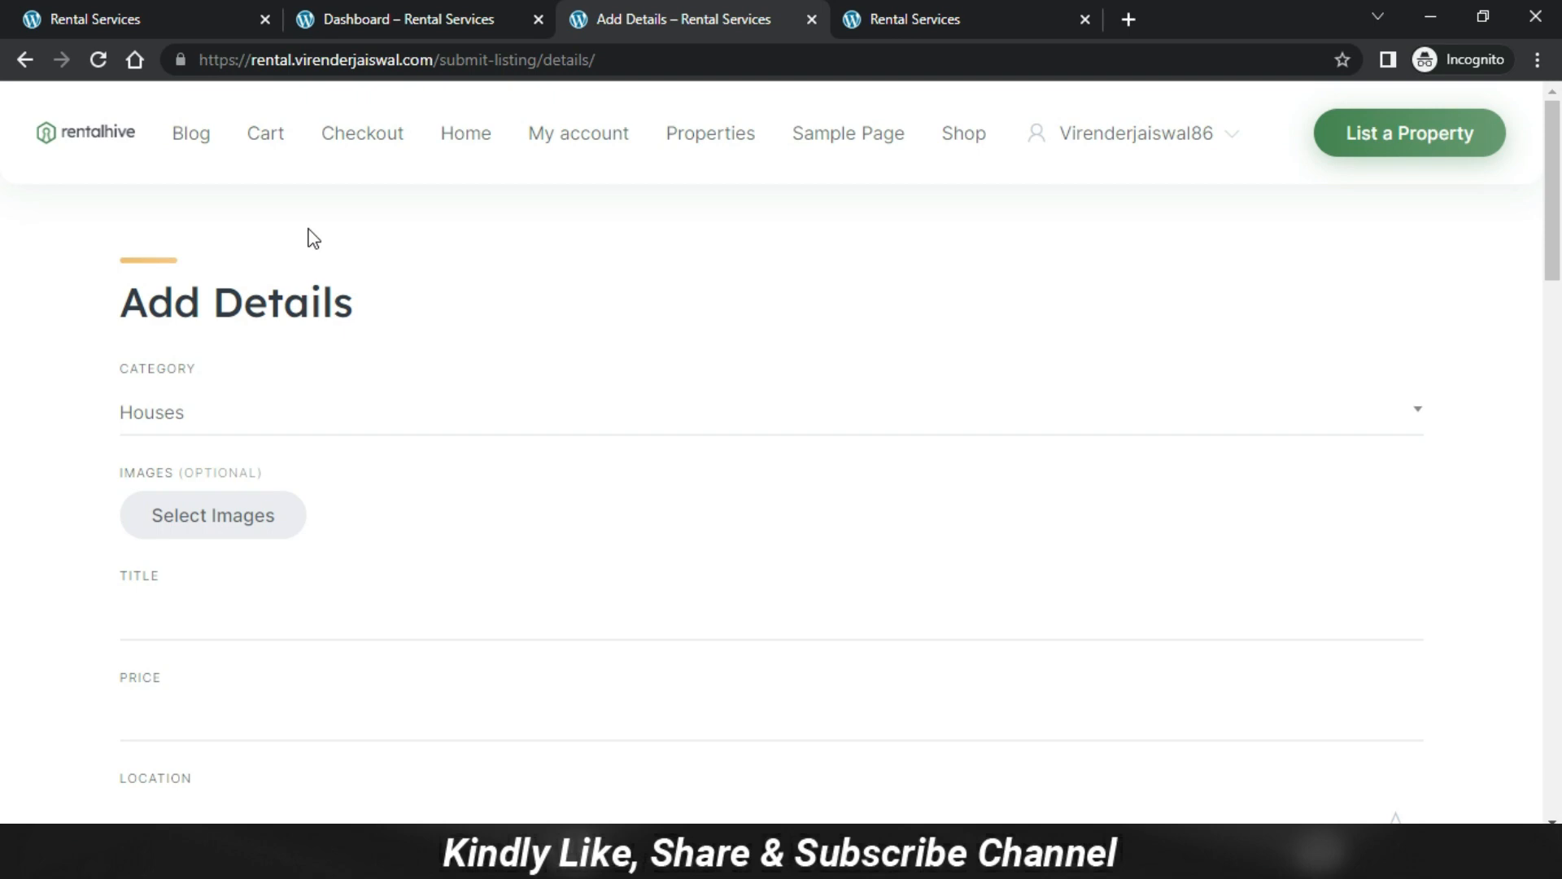
{"action": "left_click", "coordinate": [480, 137]}
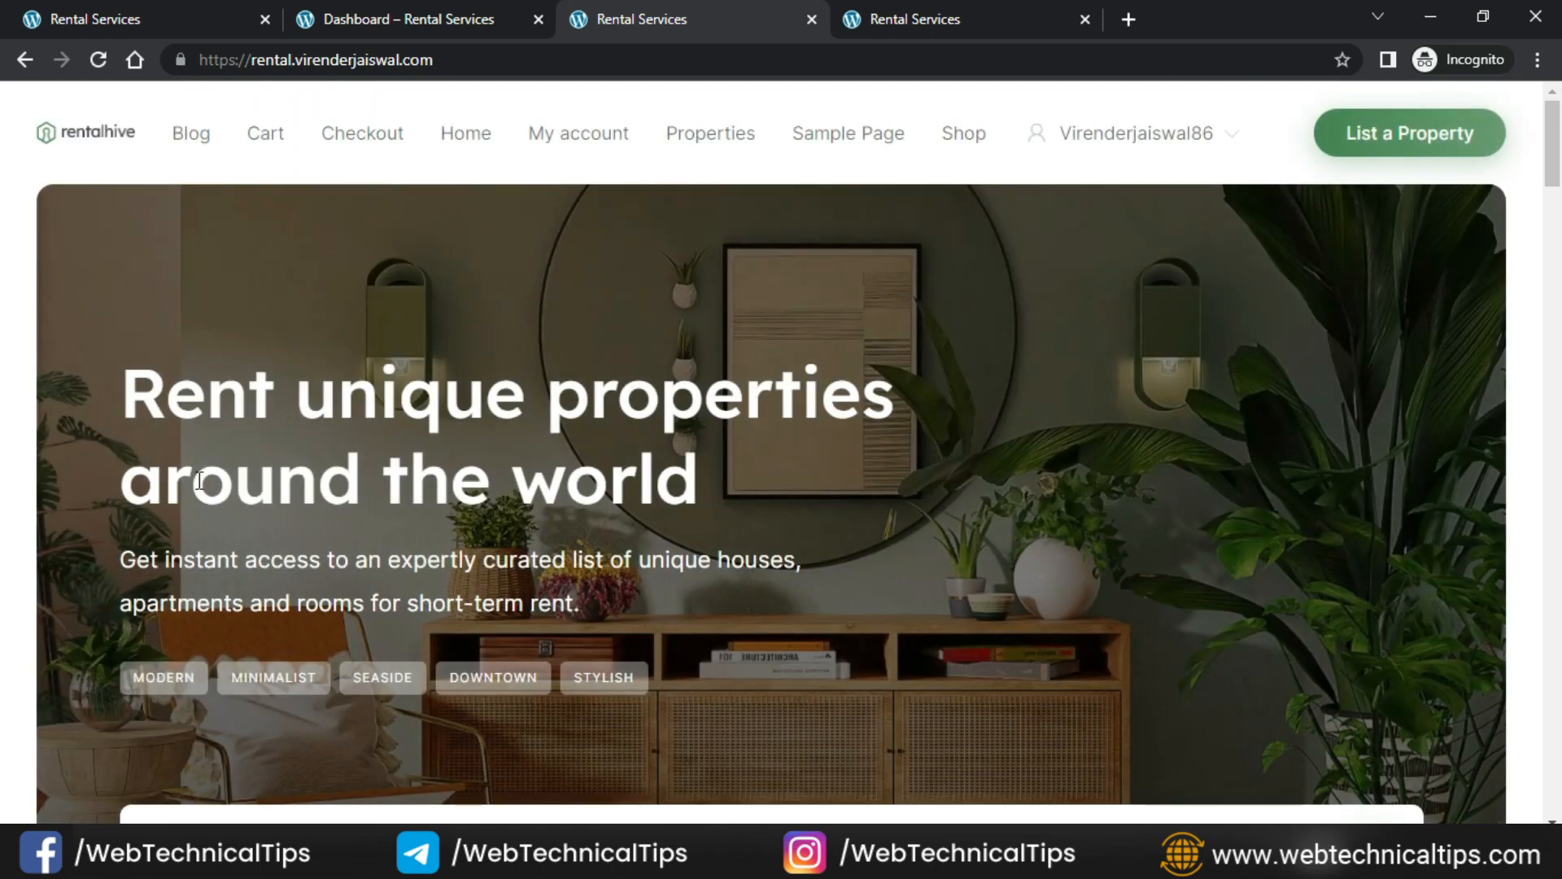
Return to the Home page editor, append "sfdd" to the main heading's last word and update the page.
{"action": "key", "text": "alt+Tab"}
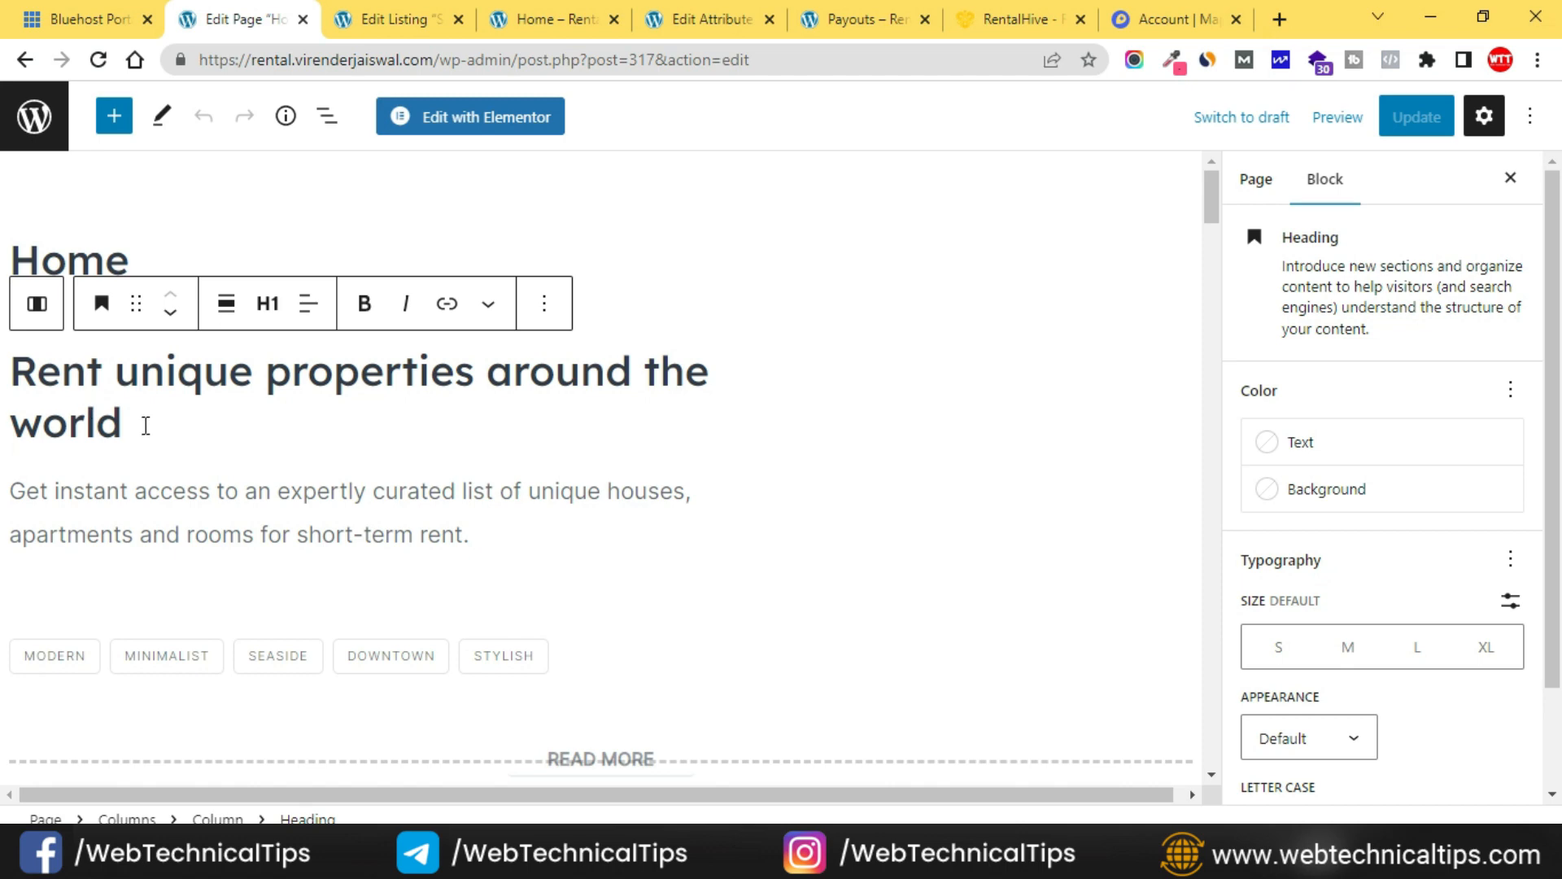
{"action": "left_click", "coordinate": [127, 423]}
{"action": "type", "text": "sfdd"}
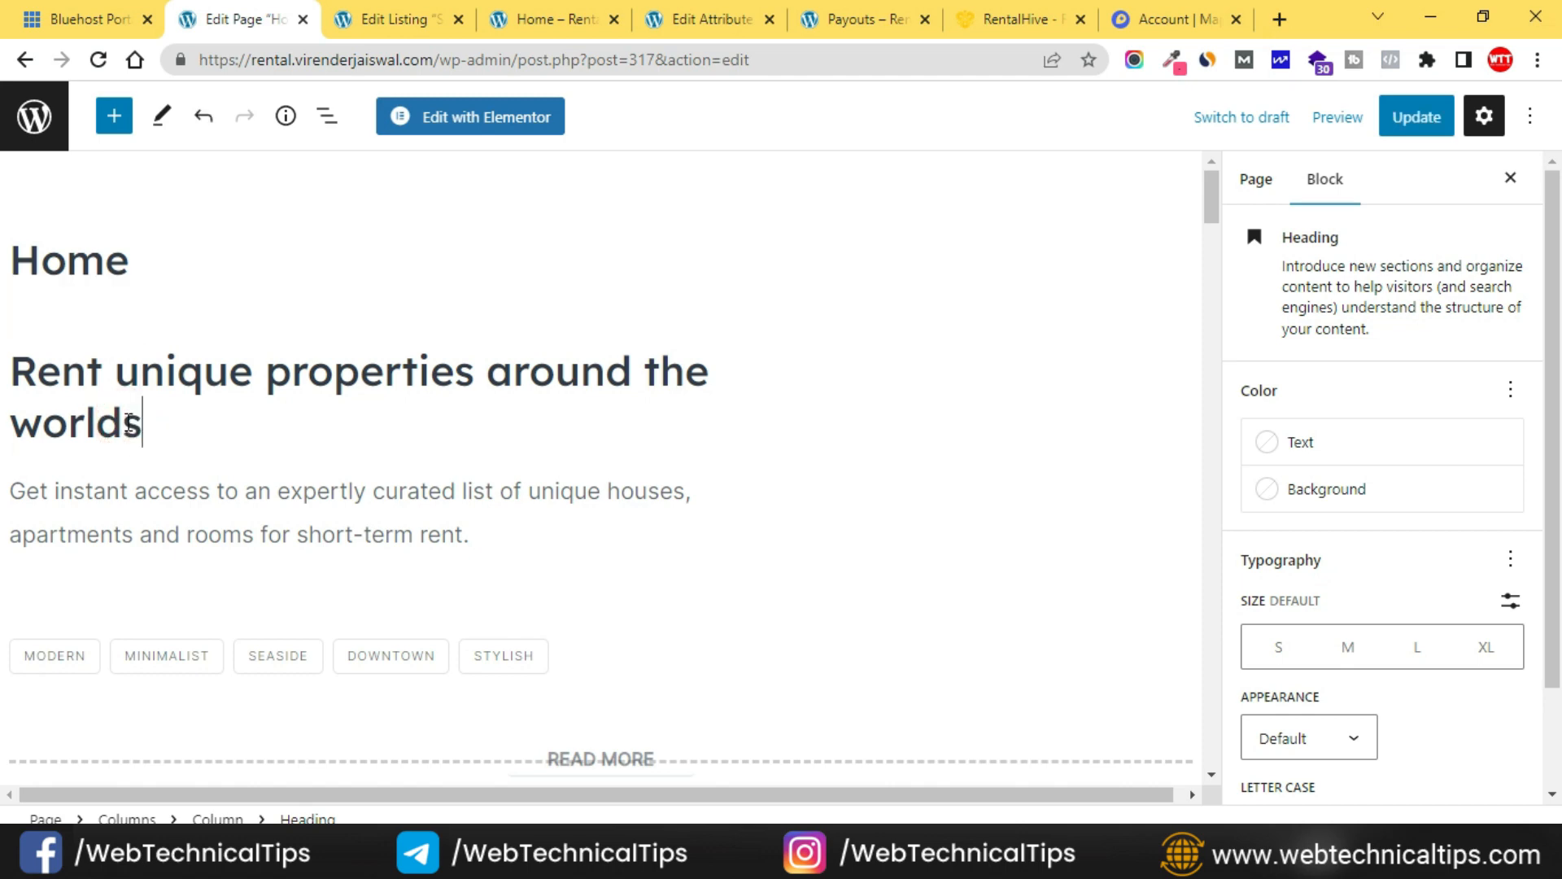
{"action": "left_click", "coordinate": [1403, 114]}
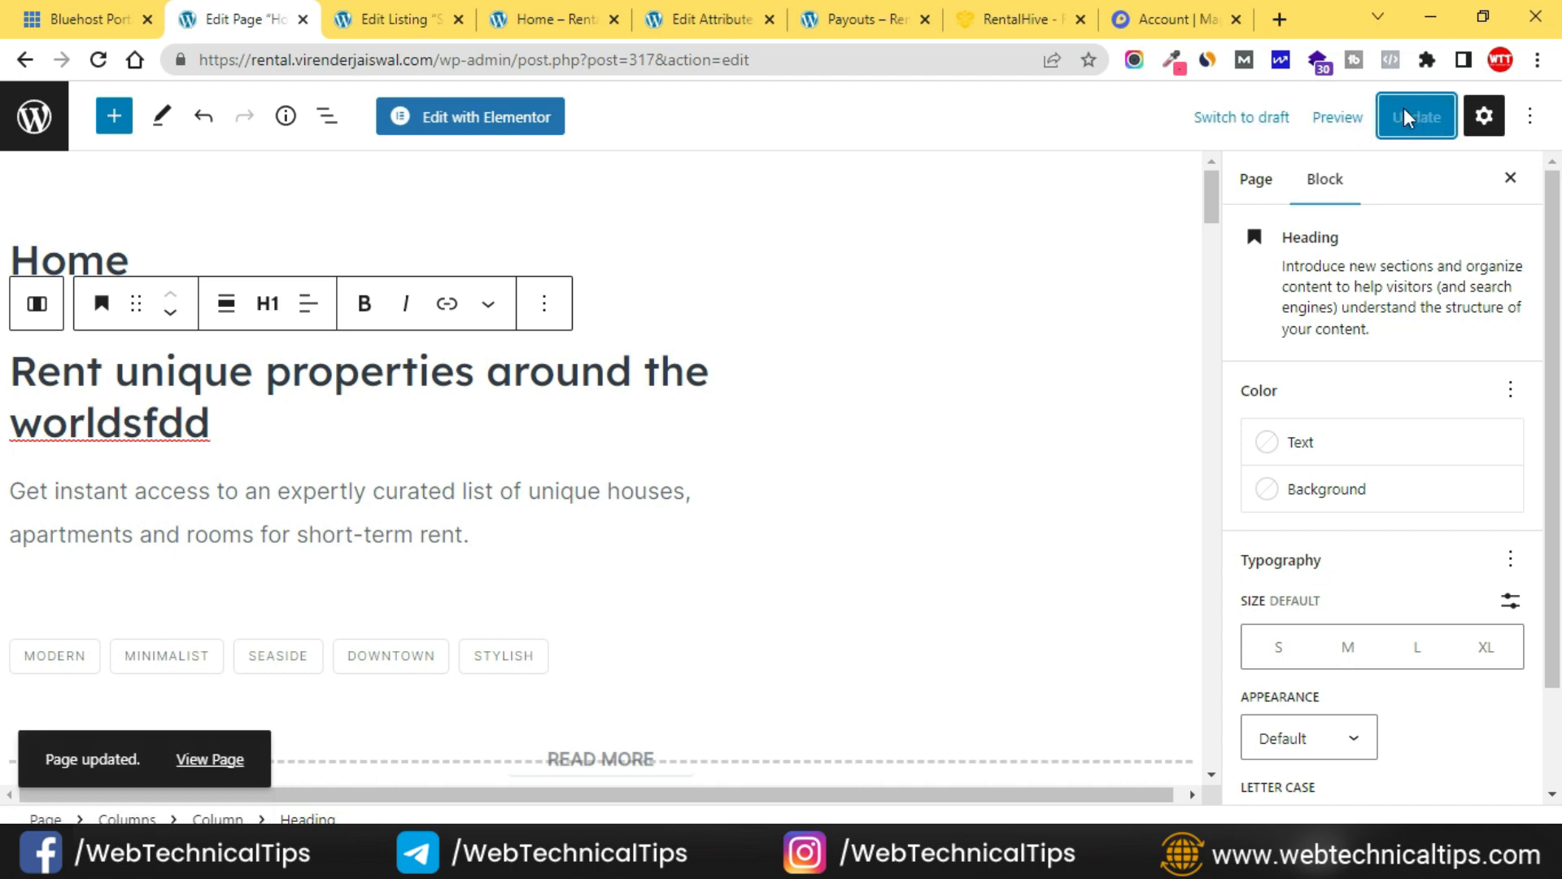
Reload the home page in the incognito window and check the edited heading.
{"action": "key", "text": "alt+Tab"}
{"action": "key", "text": "F5"}
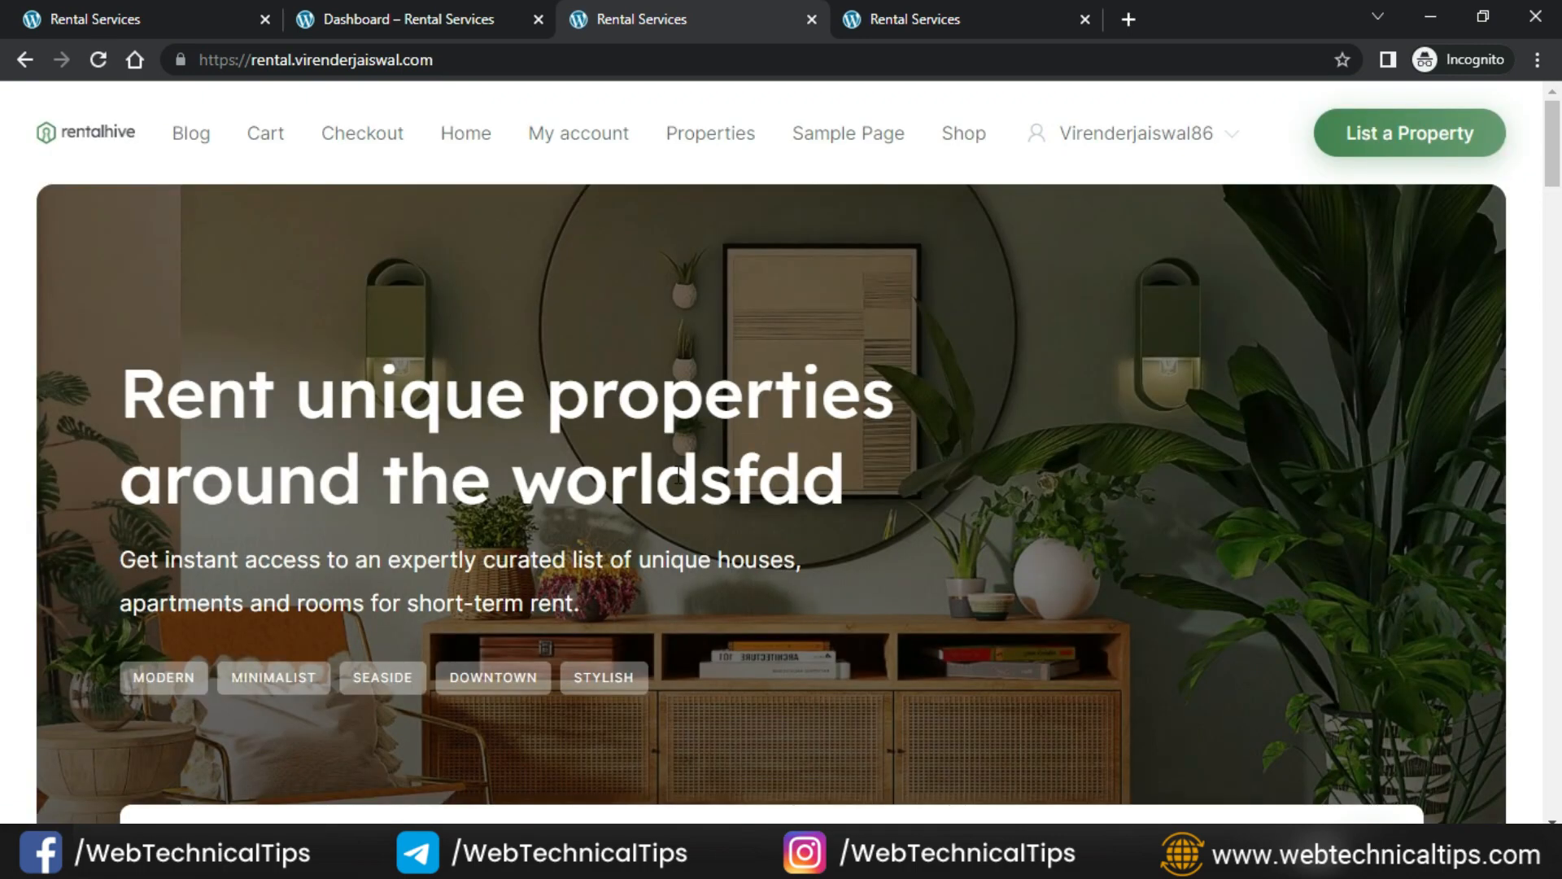
{"action": "left_click_drag", "start_coordinate": [678, 476], "coordinate": [941, 481]}
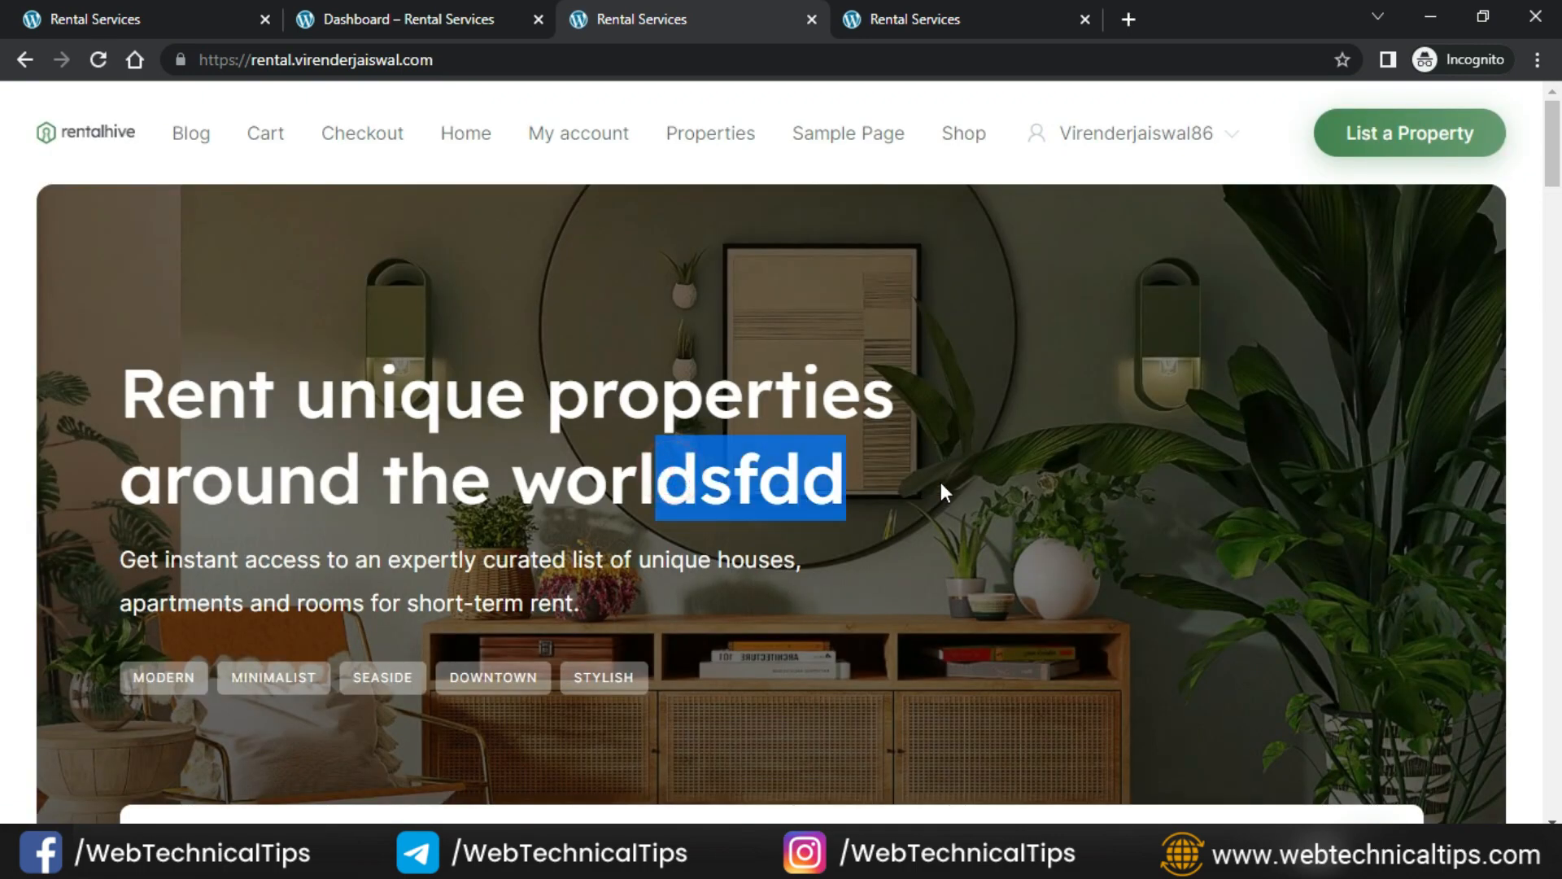
Compare the intro paragraph, tags, search form and Top Categories section between the page editor and the live home page.
{"action": "key", "text": "alt+Tab"}
{"action": "scroll", "coordinate": [405, 364], "scroll_direction": "down", "scroll_amount": 3}
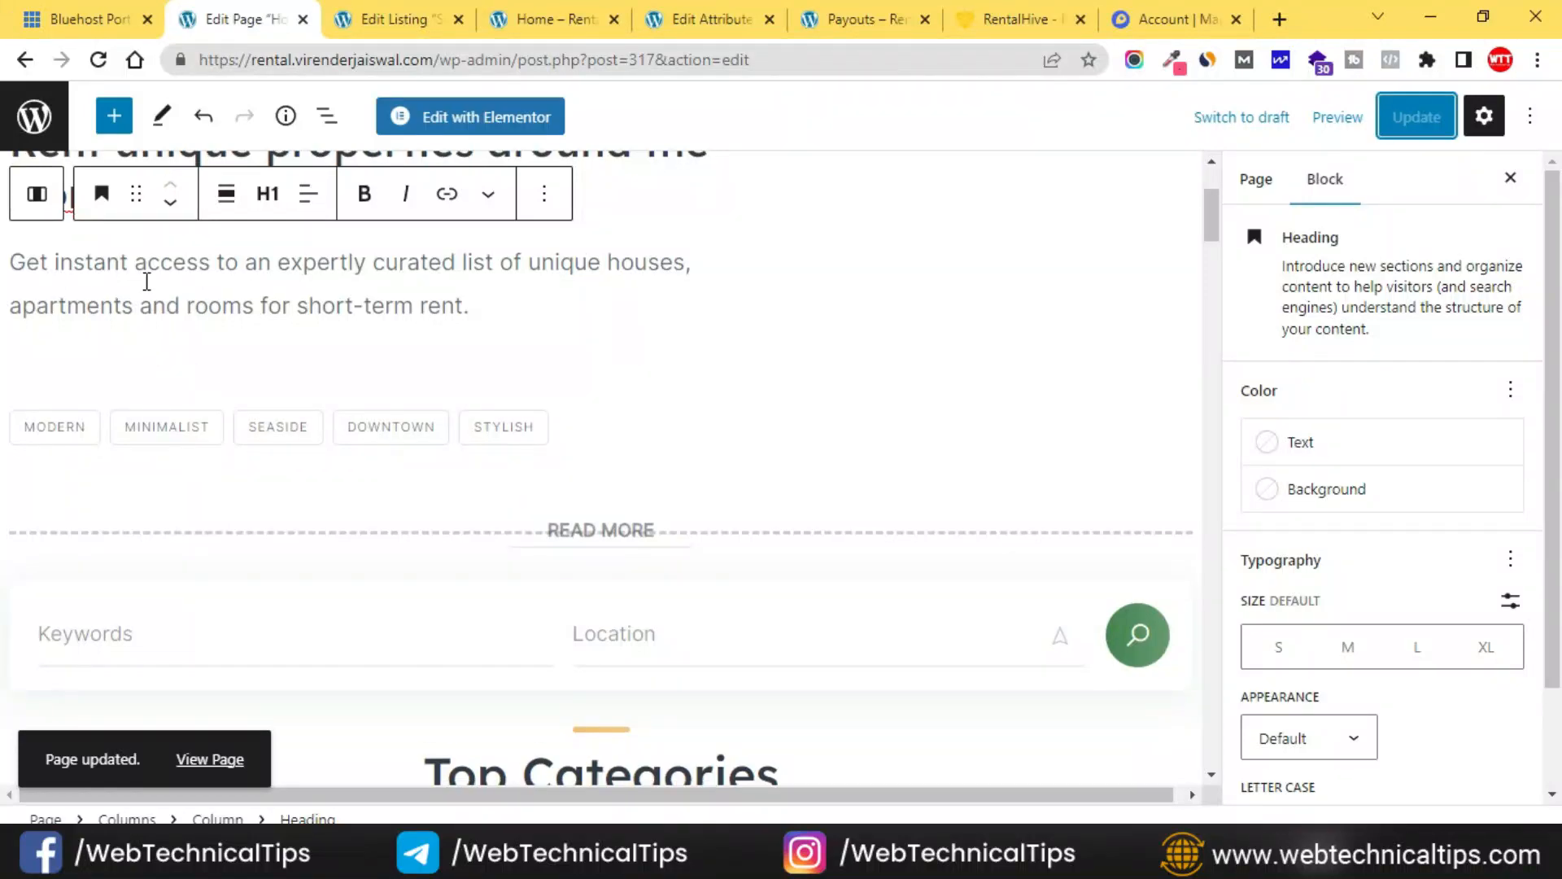
{"action": "key", "text": "alt+Tab"}
{"action": "left_click_drag", "start_coordinate": [119, 559], "coordinate": [255, 603]}
{"action": "key", "text": "alt+Tab"}
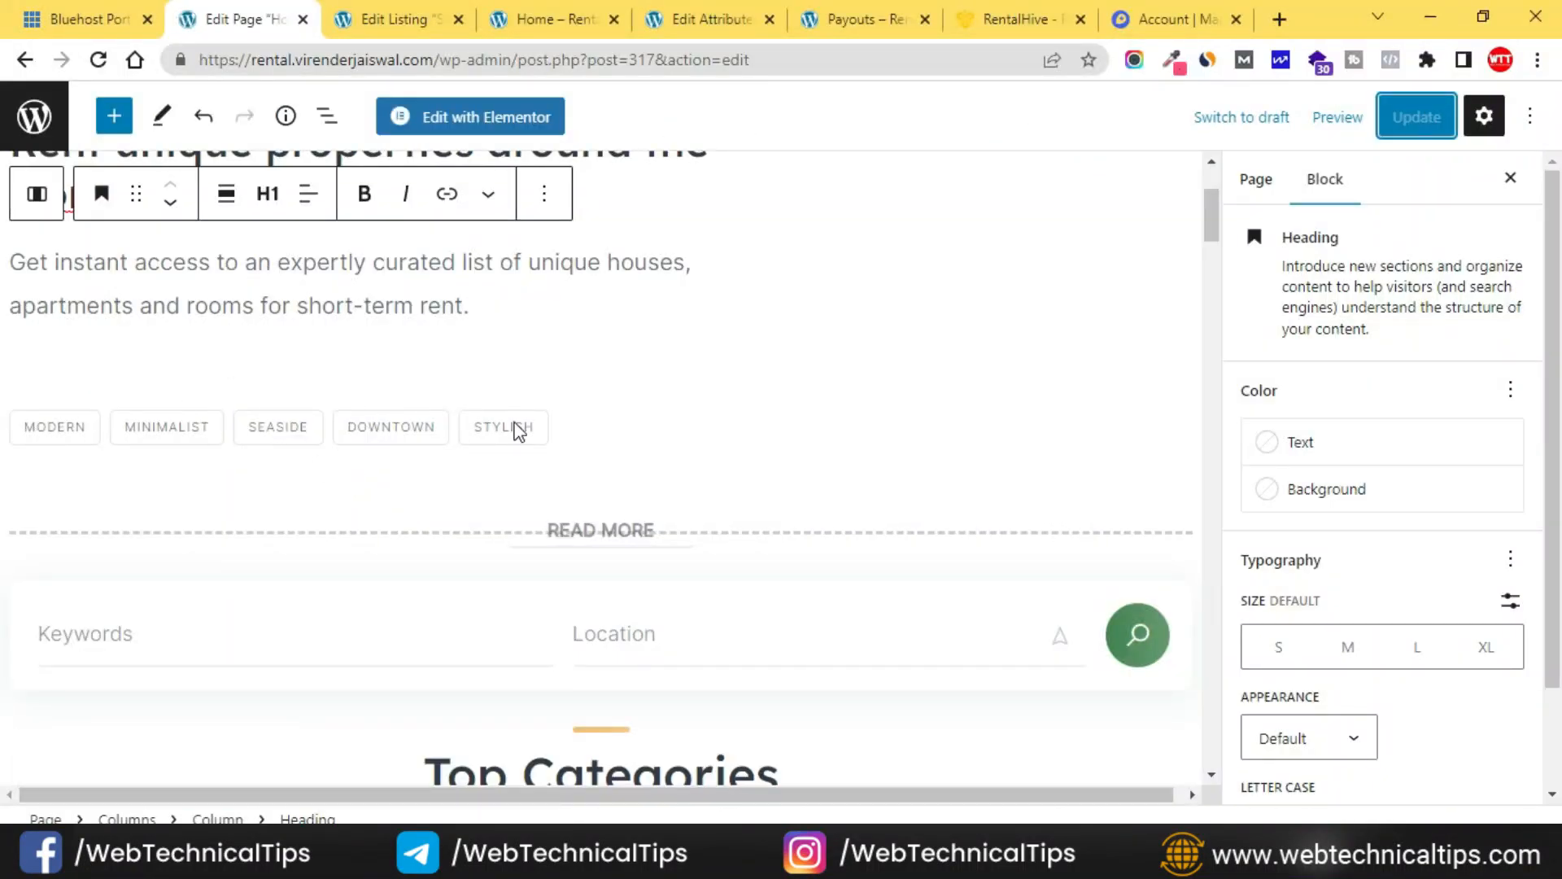
{"action": "key", "text": "alt+Tab"}
{"action": "key", "text": "alt+Tab"}
{"action": "scroll", "coordinate": [497, 309], "scroll_direction": "down", "scroll_amount": 1}
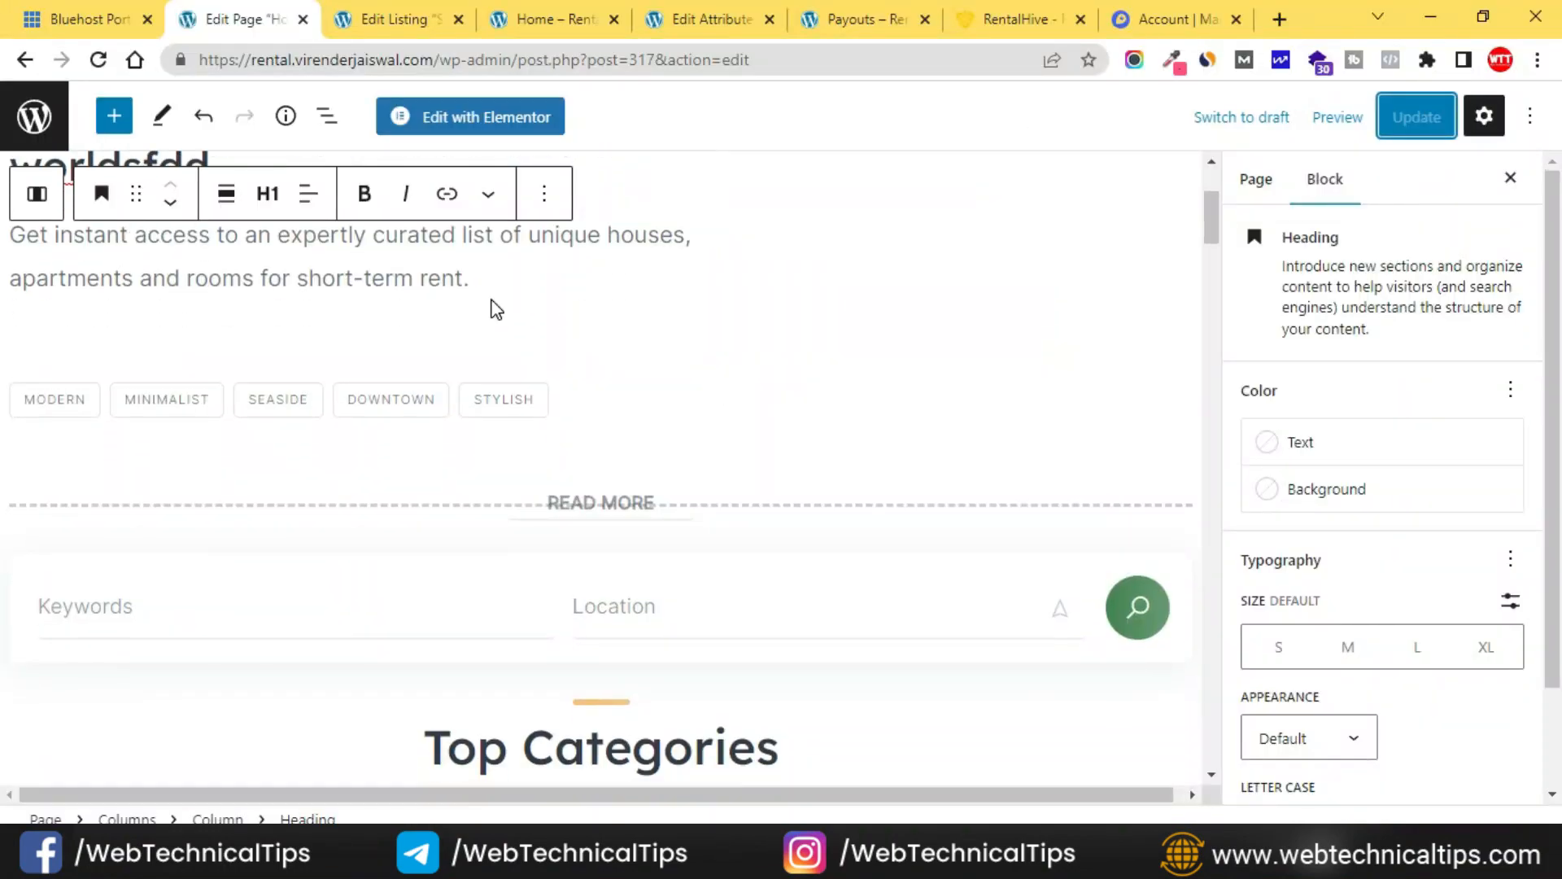
{"action": "scroll", "coordinate": [496, 309], "scroll_direction": "down", "scroll_amount": 2}
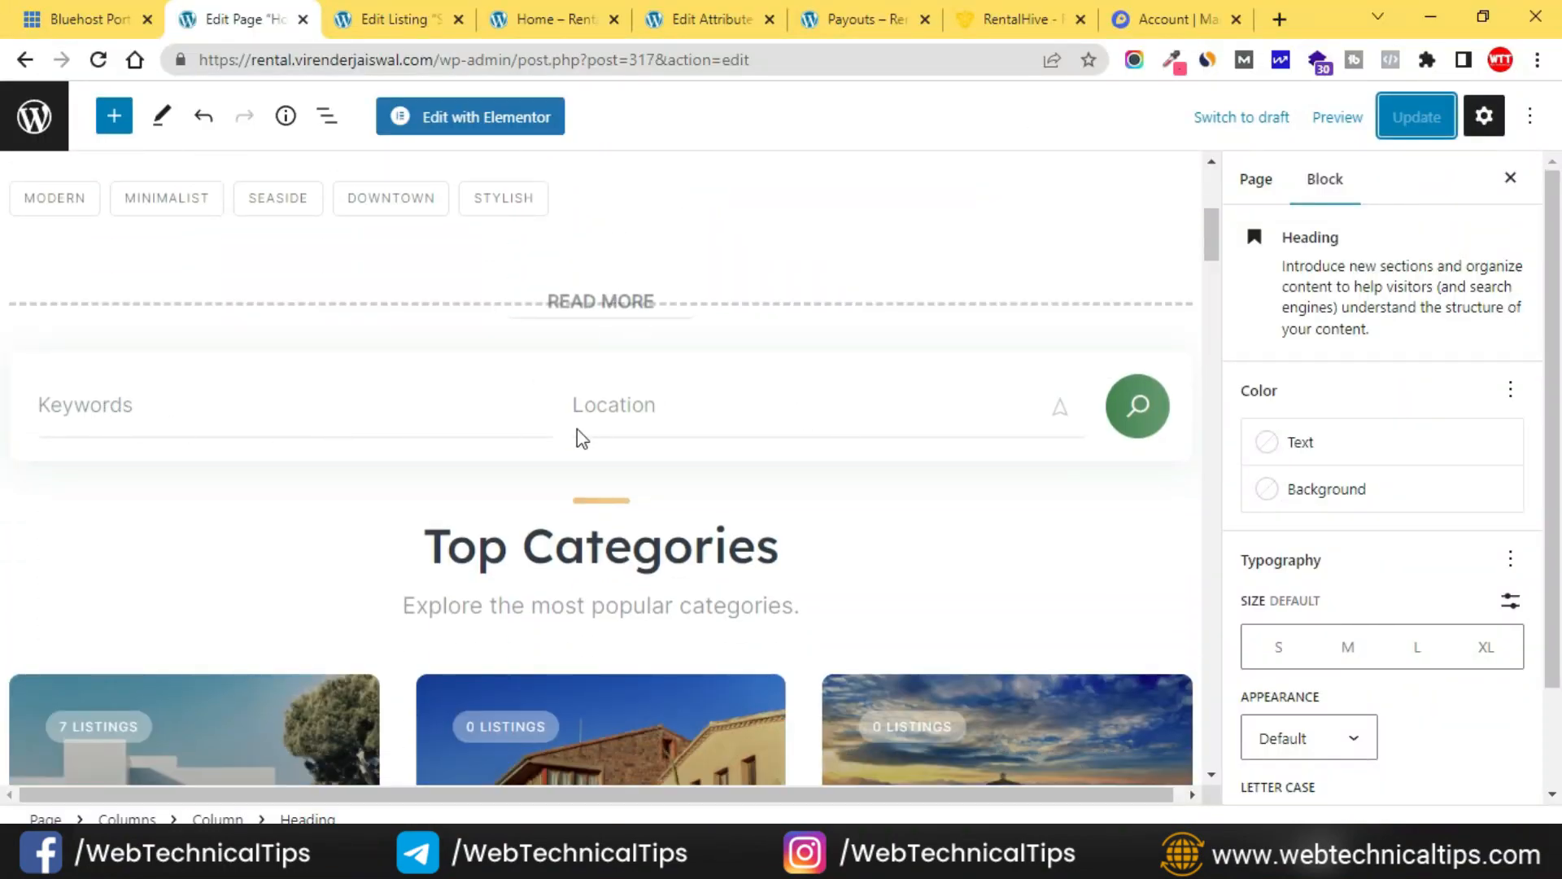
{"action": "key", "text": "alt+Tab"}
{"action": "scroll", "coordinate": [290, 521], "scroll_direction": "down", "scroll_amount": 1}
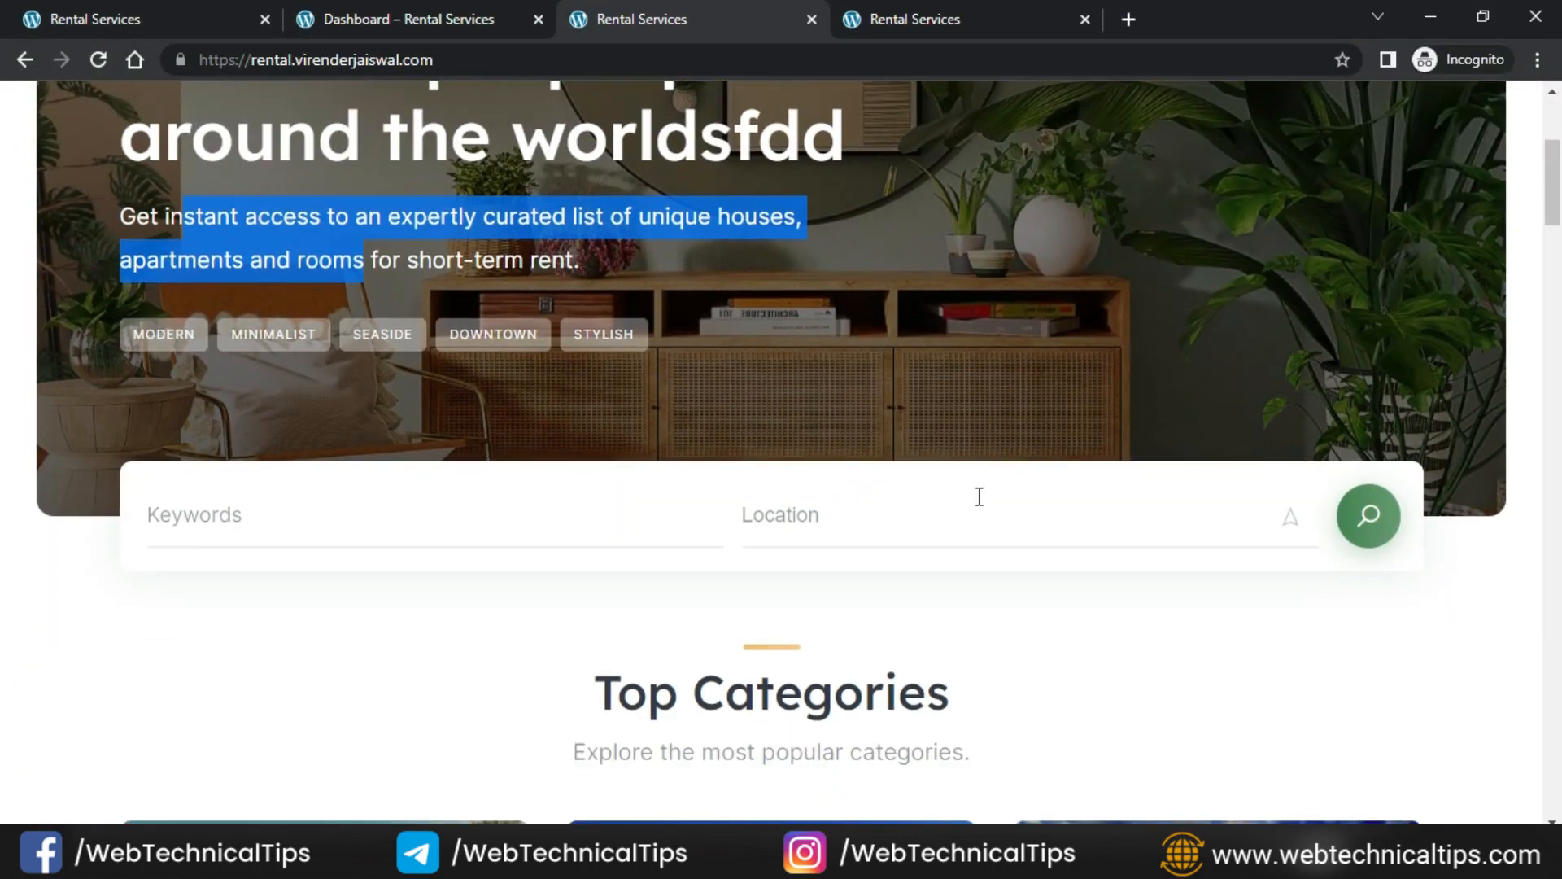
{"action": "scroll", "coordinate": [1017, 480], "scroll_direction": "down", "scroll_amount": 4}
{"action": "key", "text": "alt+Tab"}
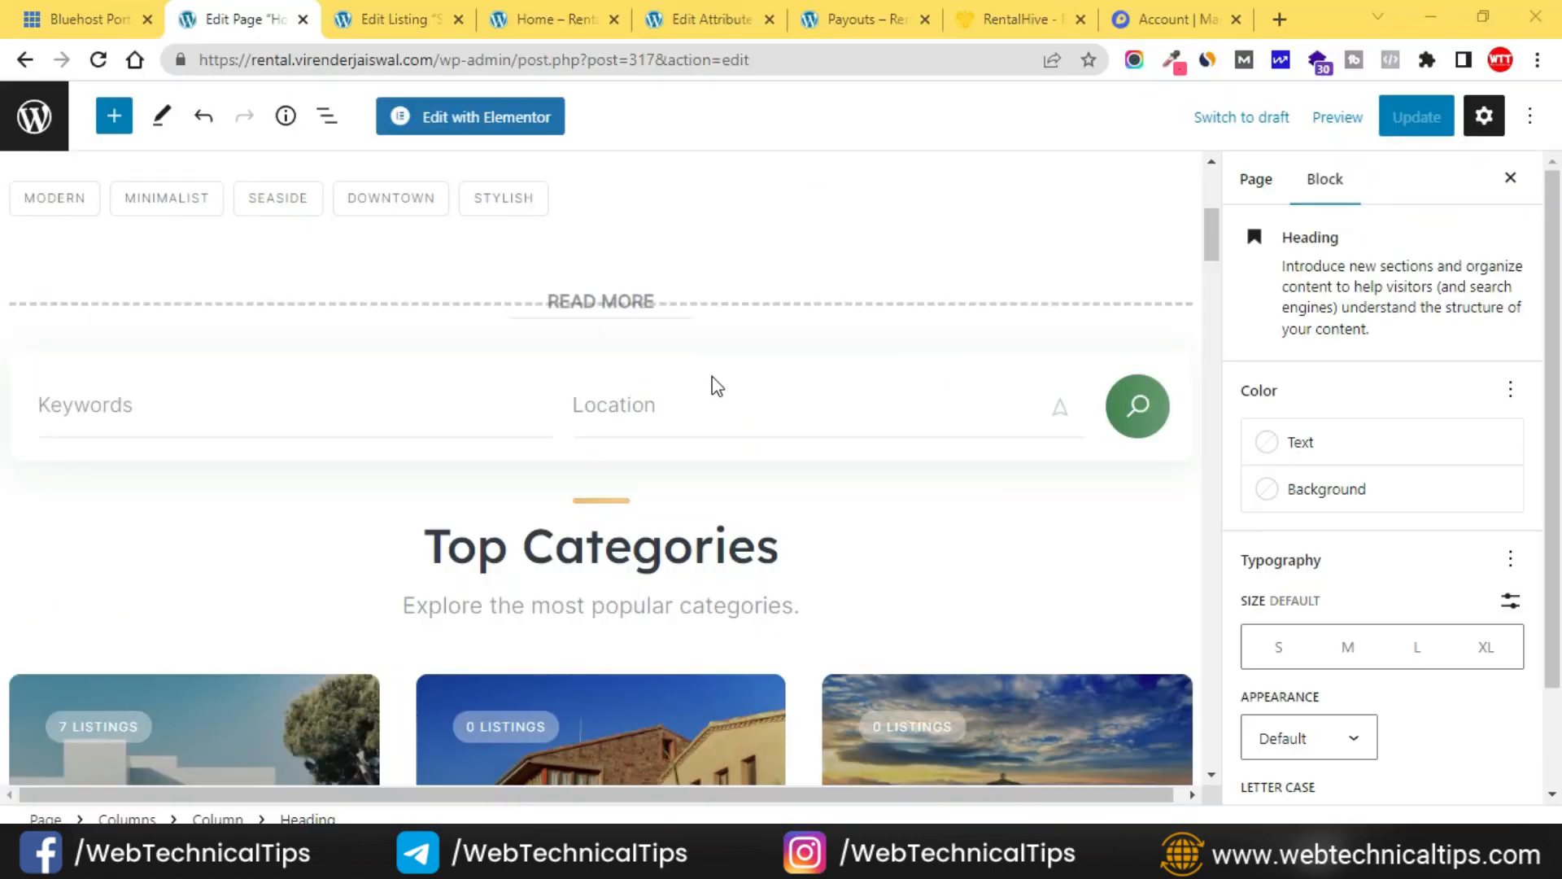
Set the Listing Categories block under Top Categories to 4 columns and 8 categories, and update the page.
{"action": "scroll", "coordinate": [531, 328], "scroll_direction": "down", "scroll_amount": 4}
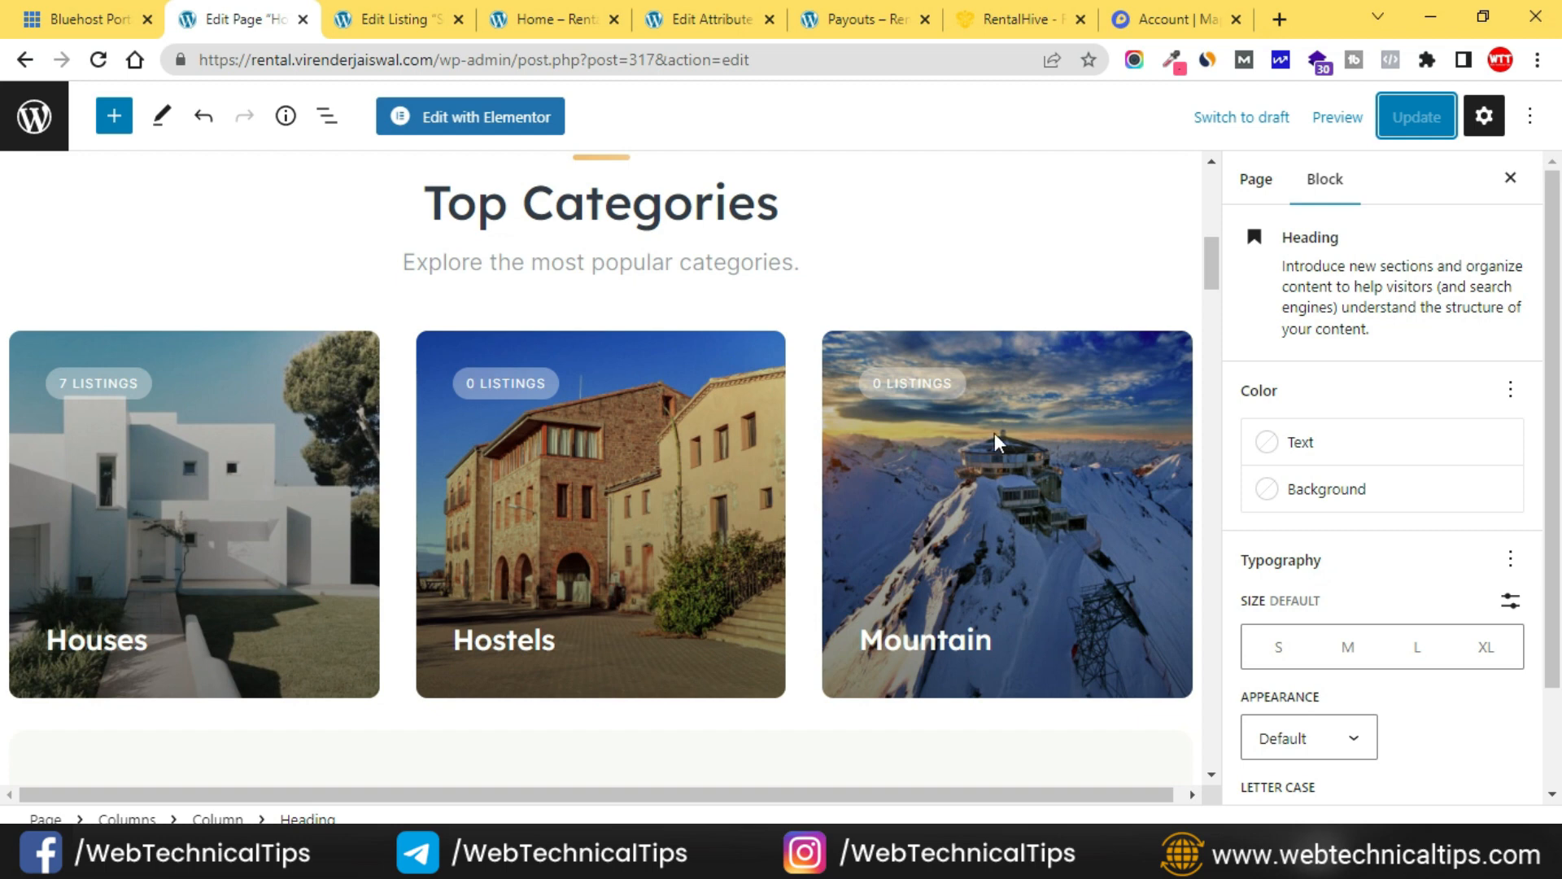
{"action": "left_click", "coordinate": [1101, 374]}
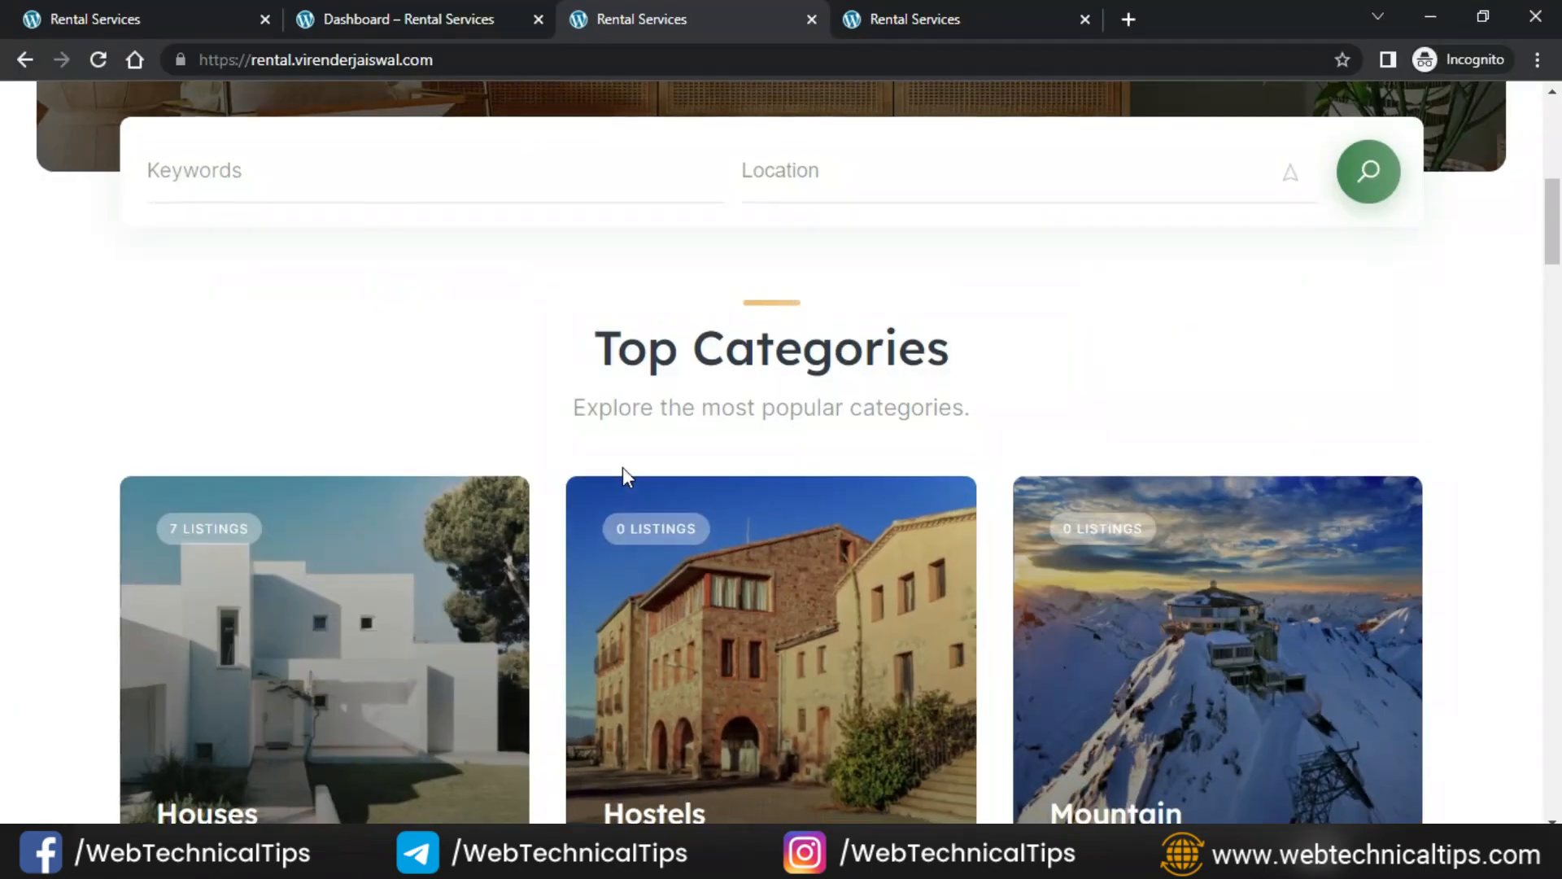
{"action": "scroll", "coordinate": [623, 467], "scroll_direction": "down", "scroll_amount": 5}
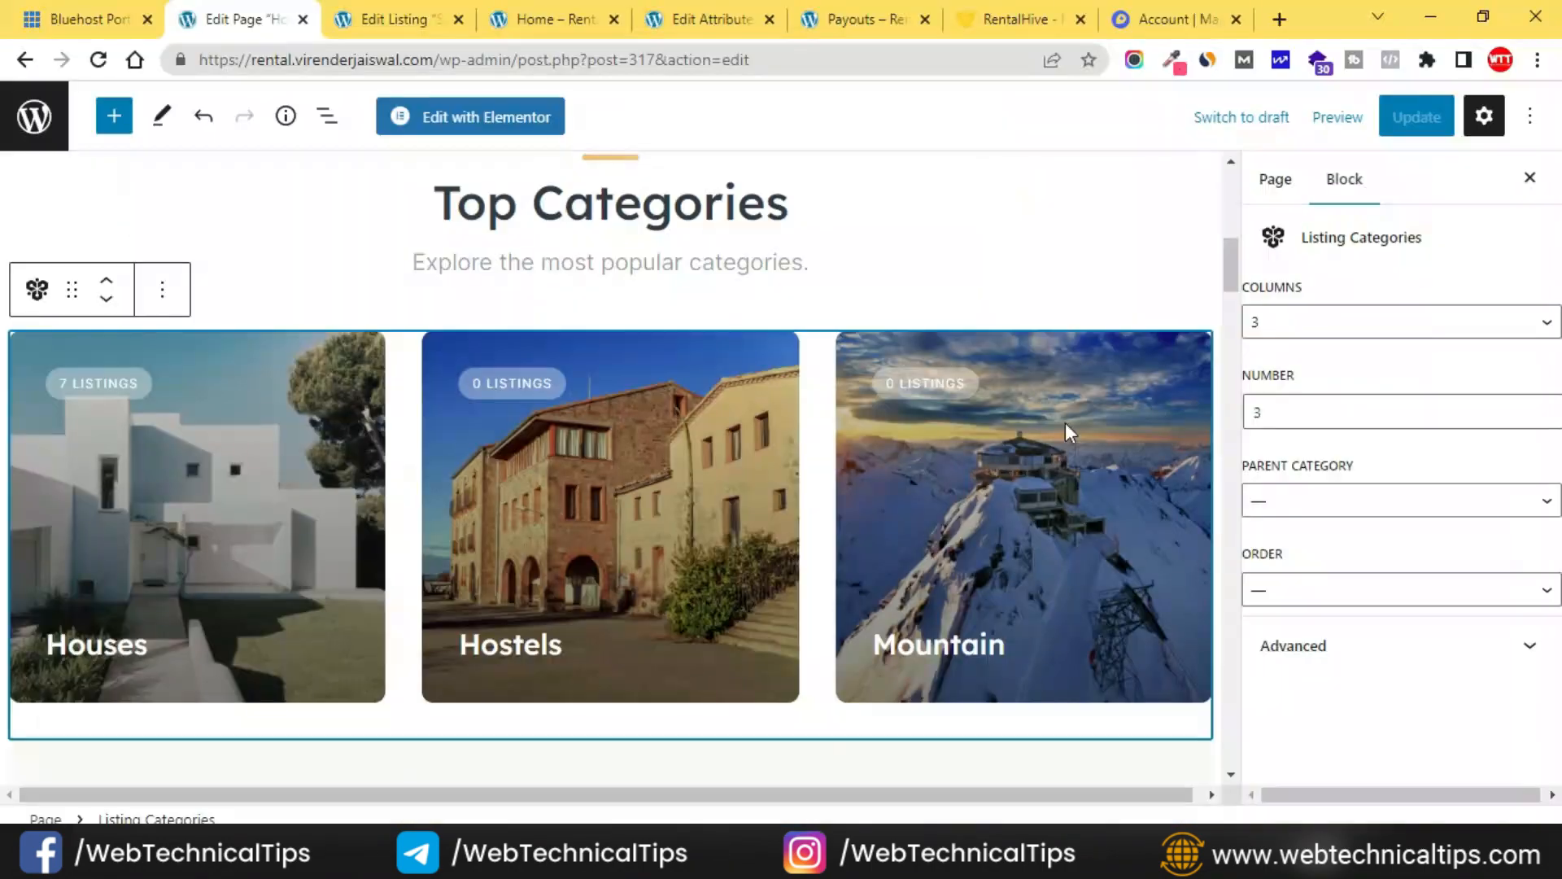
{"action": "left_click", "coordinate": [1381, 331]}
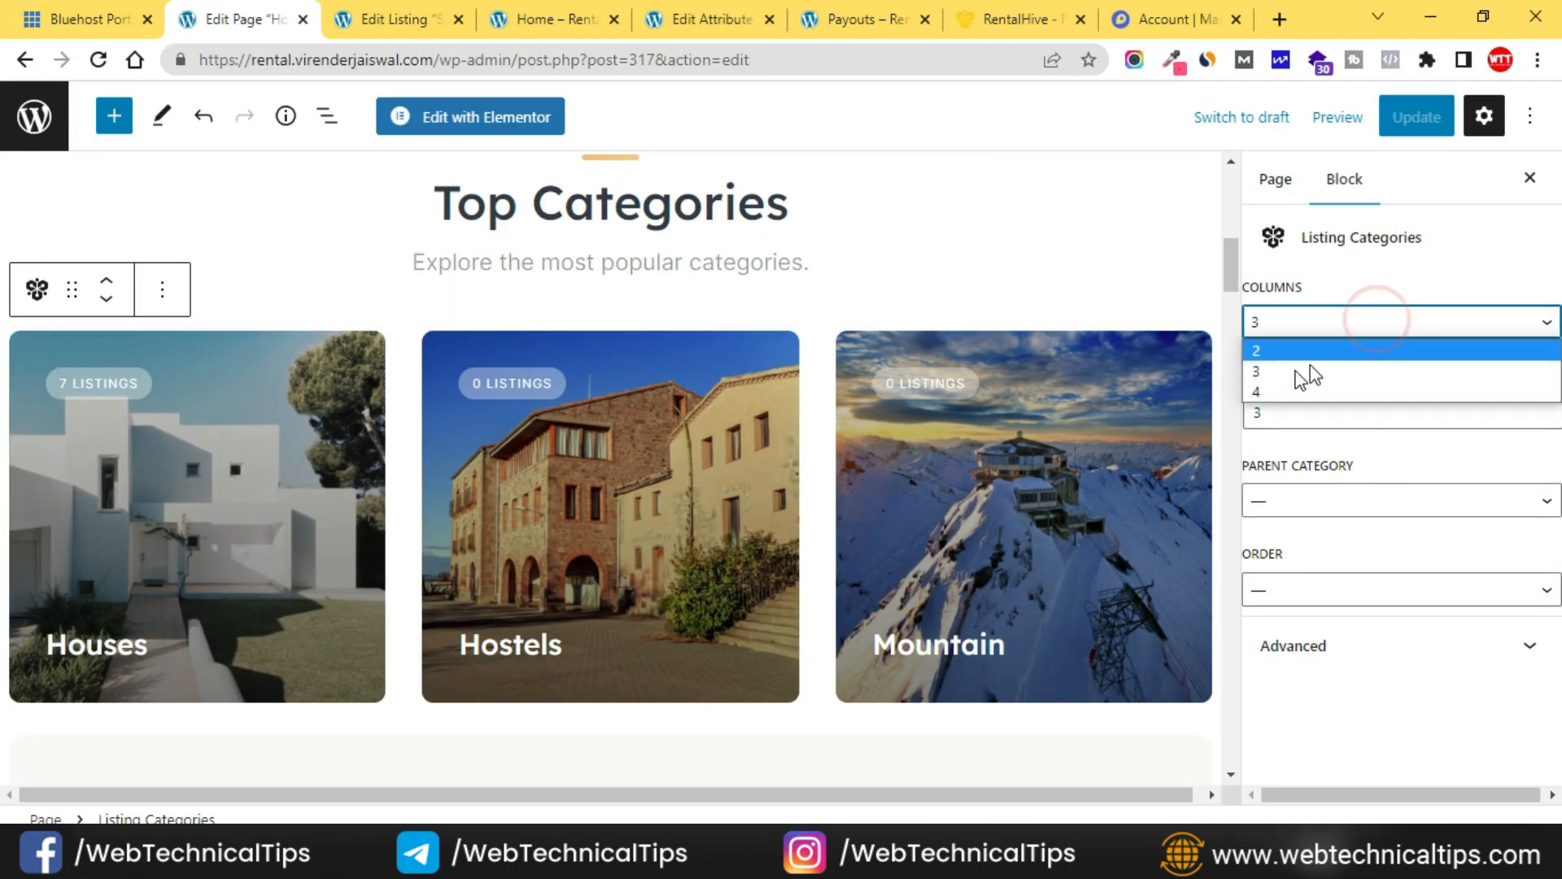
{"action": "left_click", "coordinate": [1286, 389]}
{"action": "left_click", "coordinate": [1292, 404]}
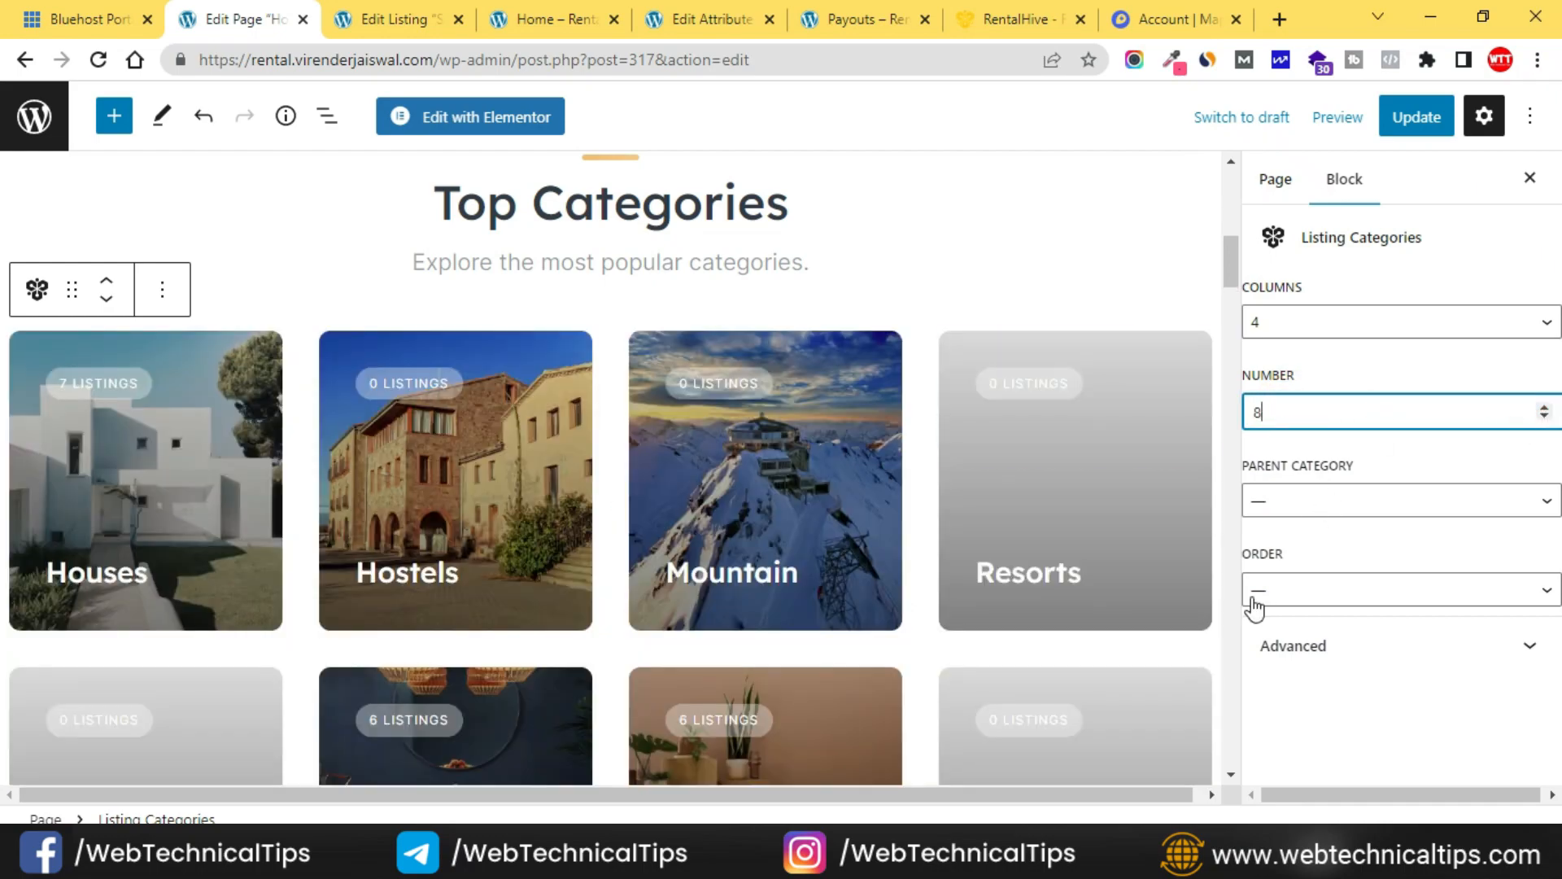
{"action": "scroll", "coordinate": [1102, 560], "scroll_direction": "down", "scroll_amount": 3}
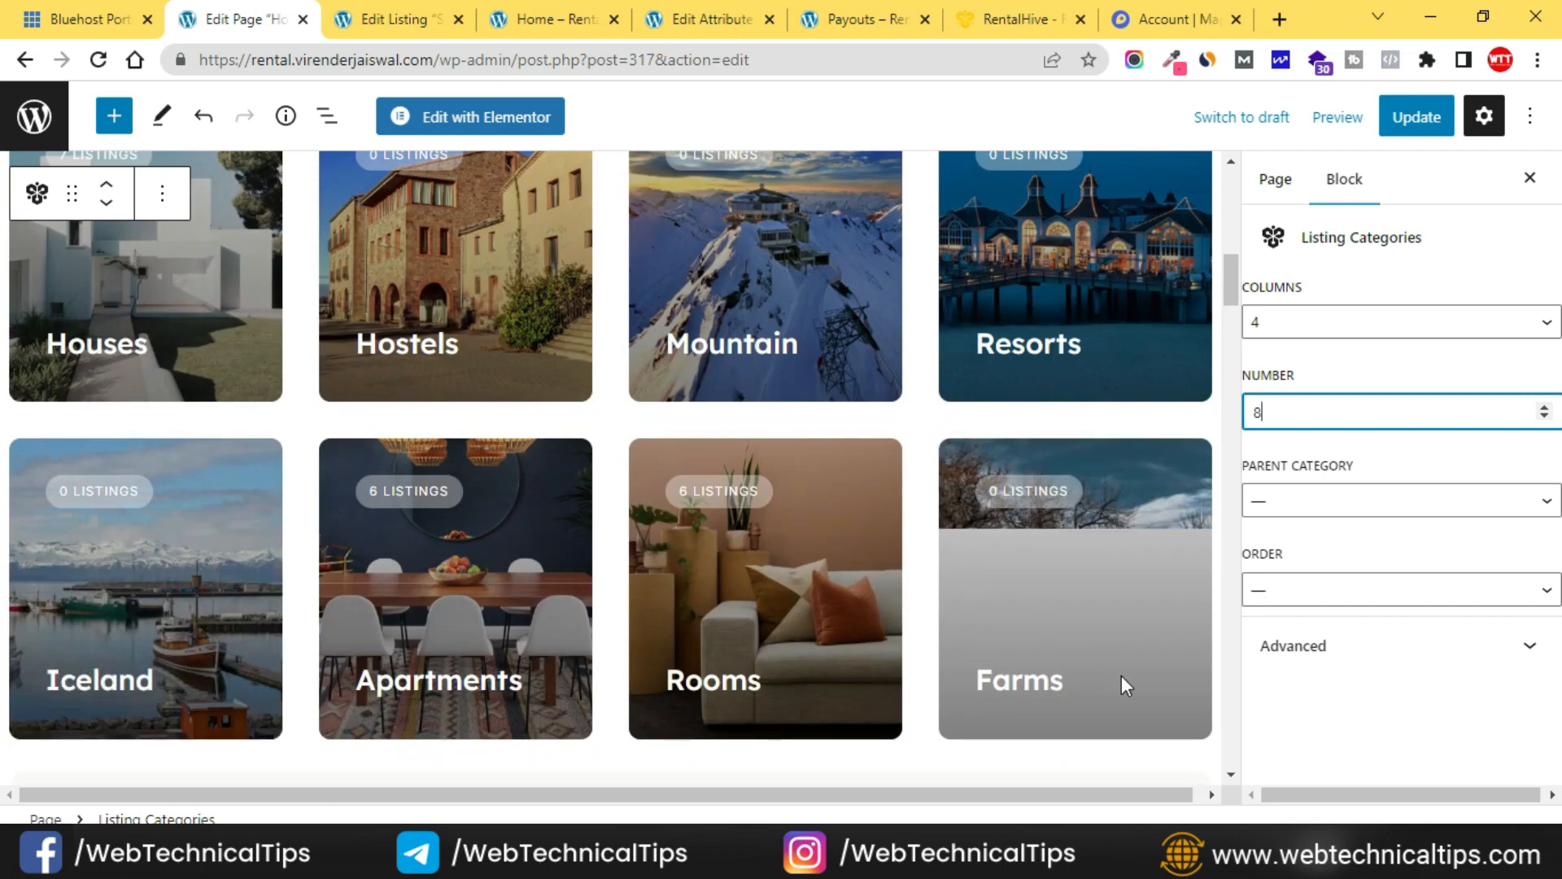
{"action": "left_click", "coordinate": [1406, 122]}
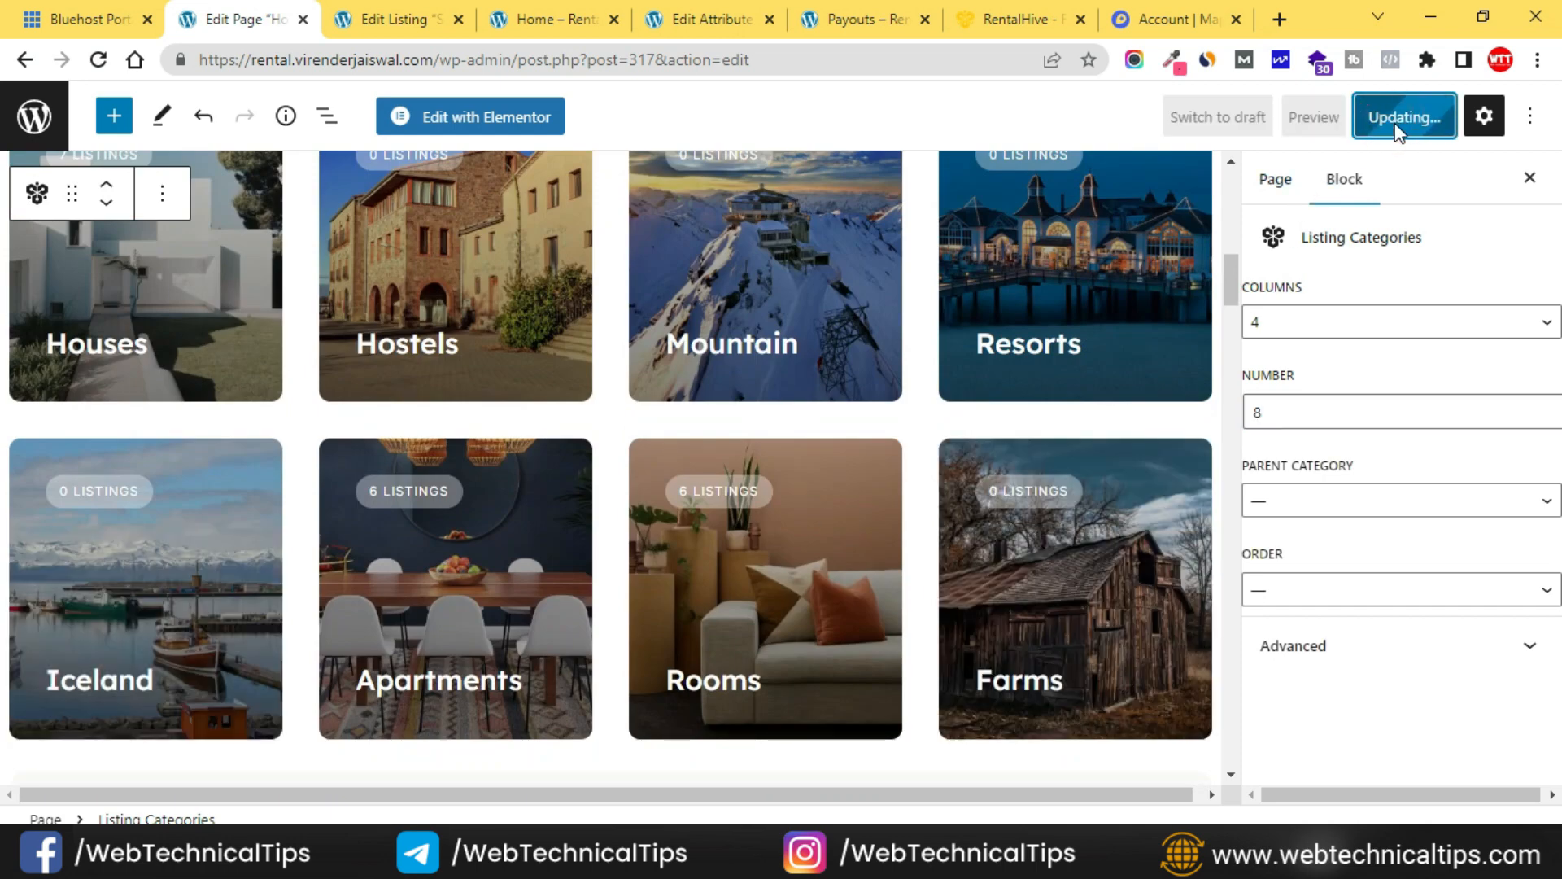
Reload the live home page in the incognito window and check its category grid.
{"action": "key", "text": "alt+Tab"}
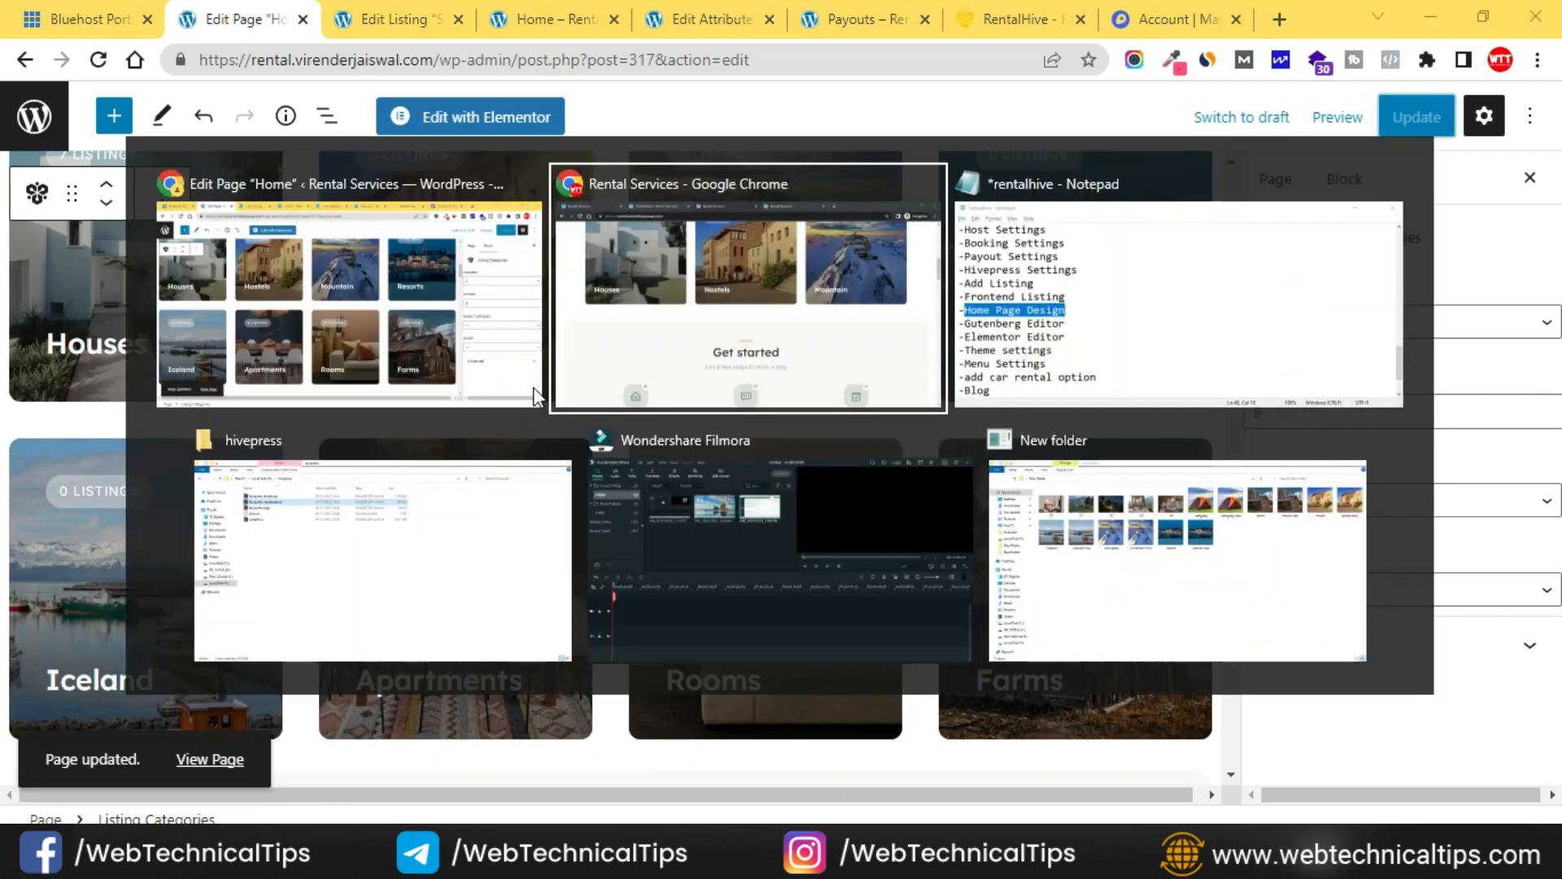
{"action": "left_click", "coordinate": [97, 60]}
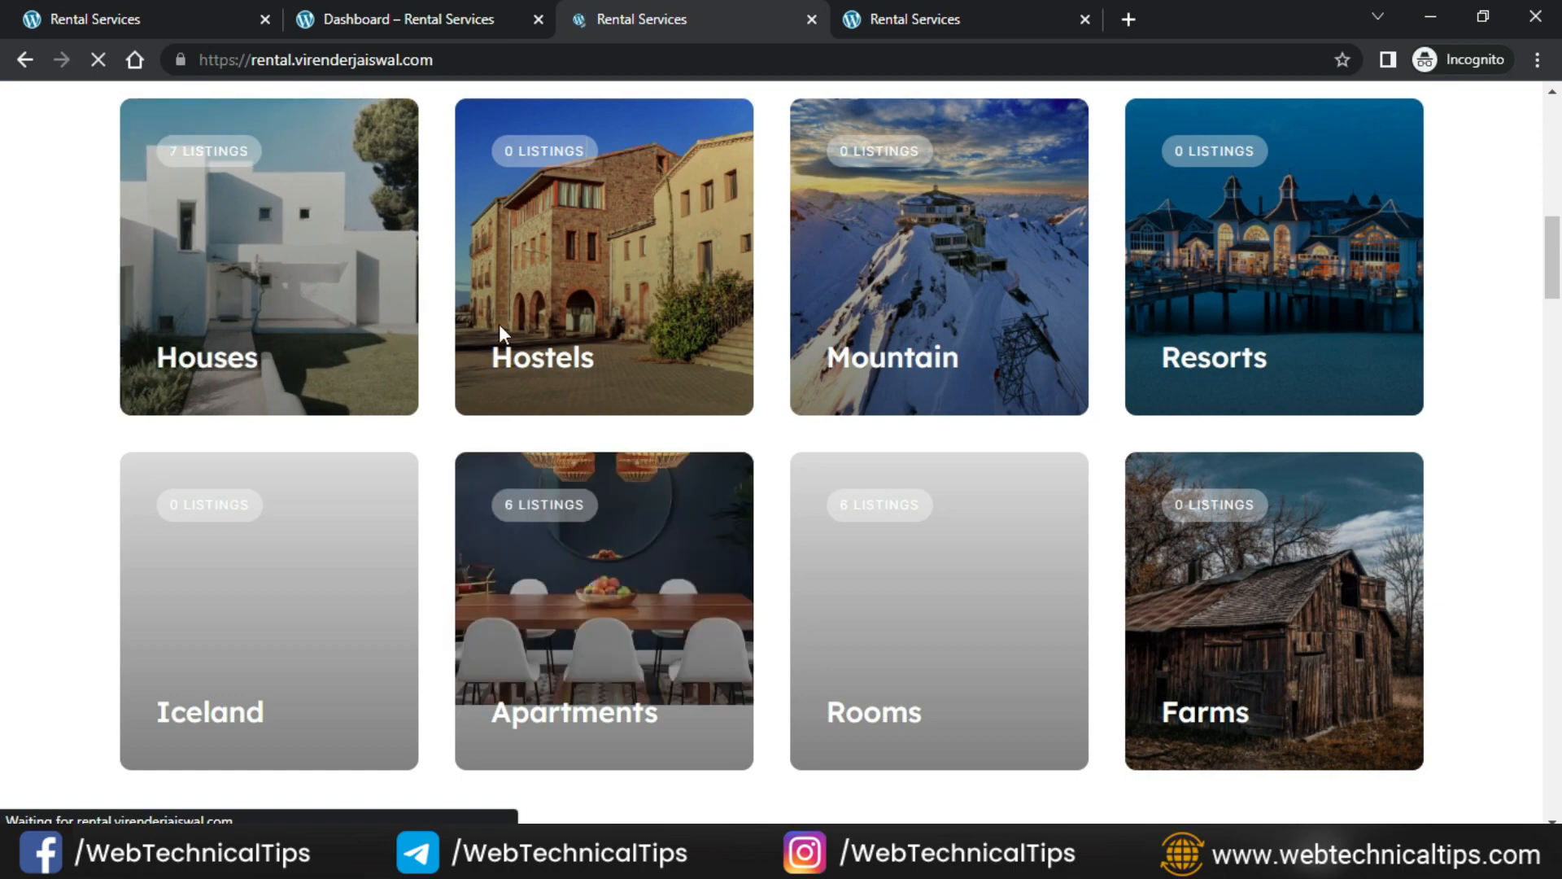
{"action": "scroll", "coordinate": [1234, 321], "scroll_direction": "up", "scroll_amount": 3}
{"action": "scroll", "coordinate": [1234, 325], "scroll_direction": "down", "scroll_amount": 10}
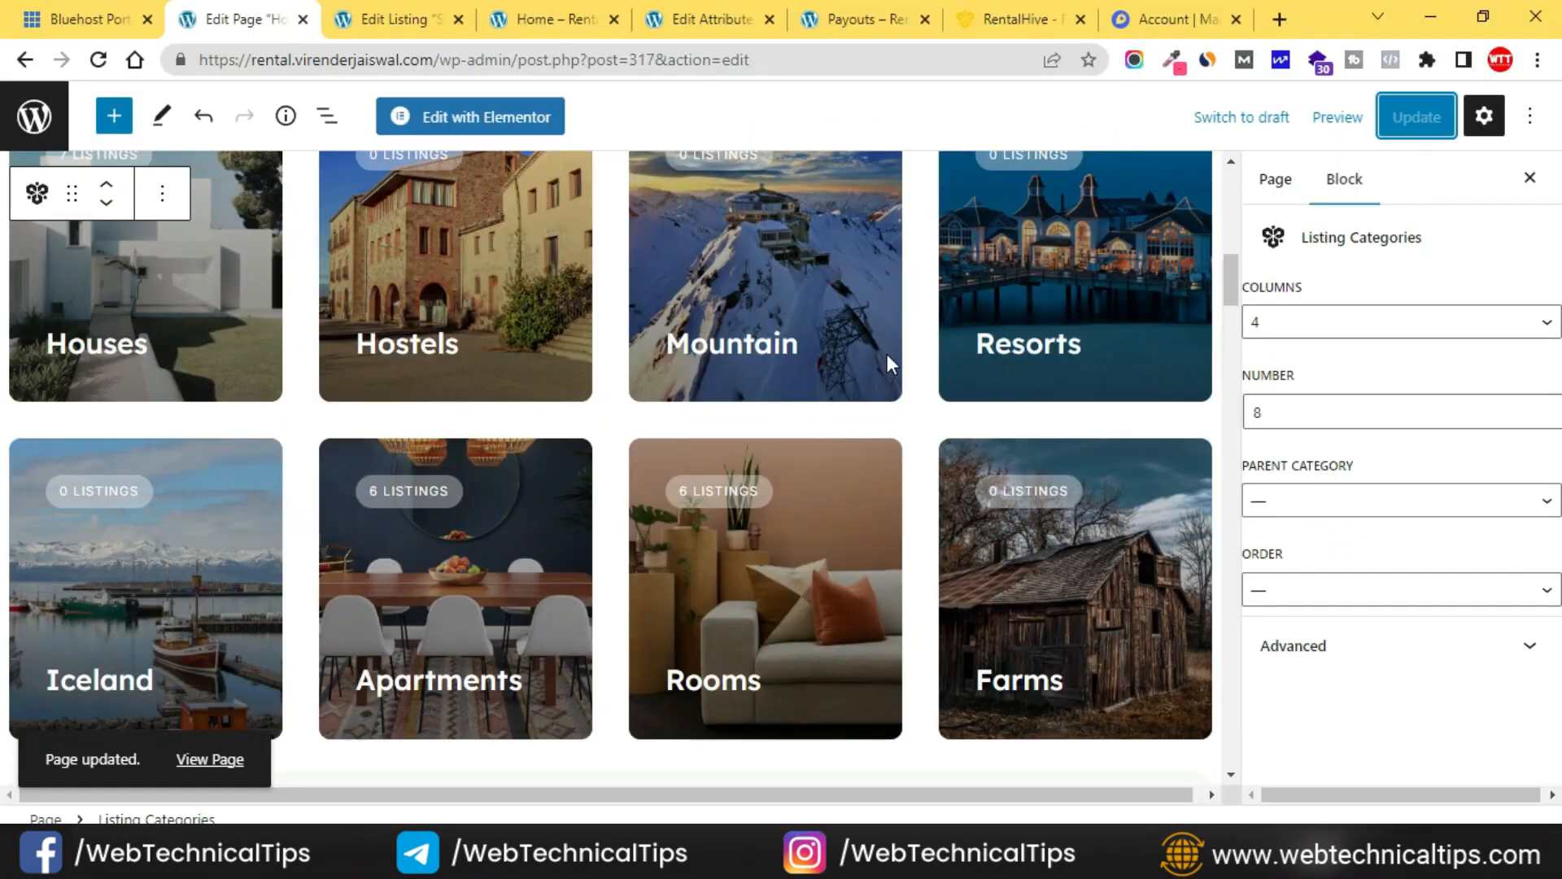
Examine the Get started features and the Top Properties heading as editable blocks in the Home page editor.
{"action": "scroll", "coordinate": [888, 355], "scroll_direction": "down", "scroll_amount": 7}
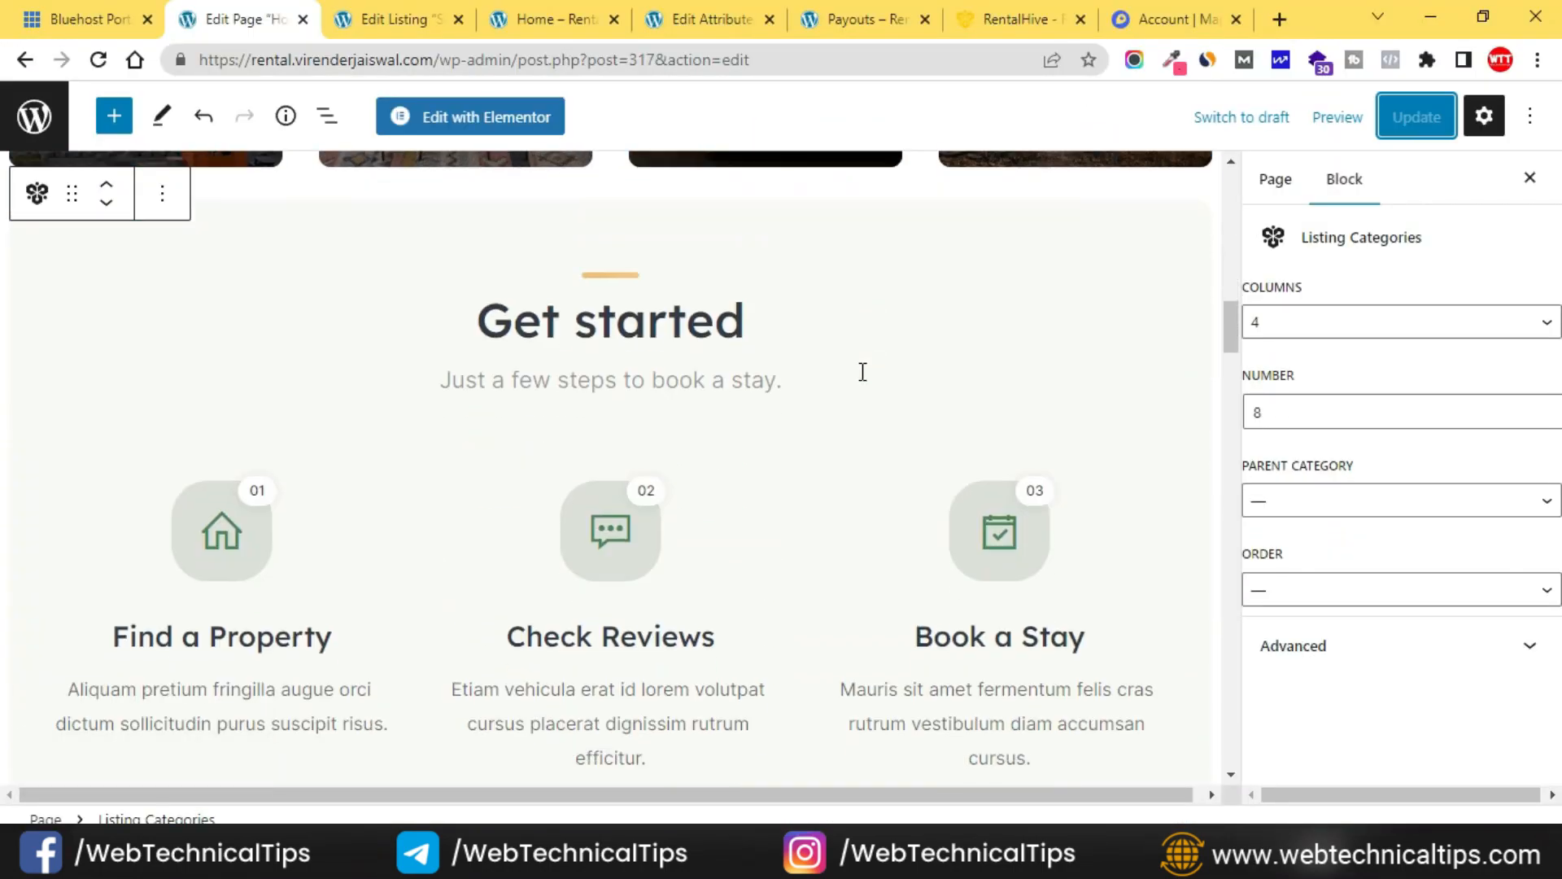
{"action": "scroll", "coordinate": [589, 317], "scroll_direction": "down", "scroll_amount": 3}
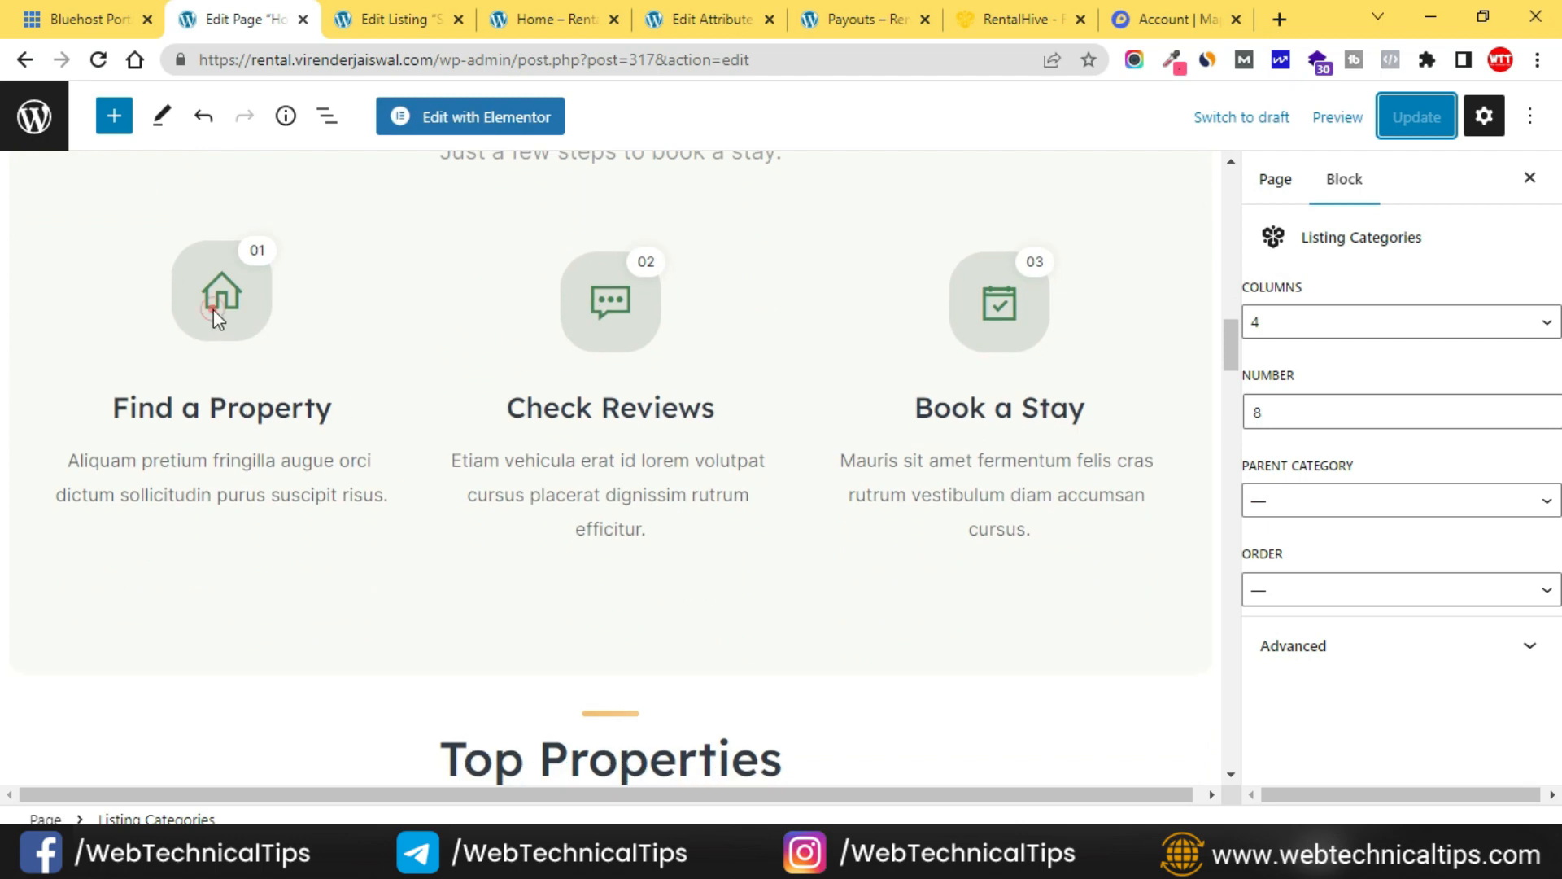
{"action": "left_click", "coordinate": [209, 334]}
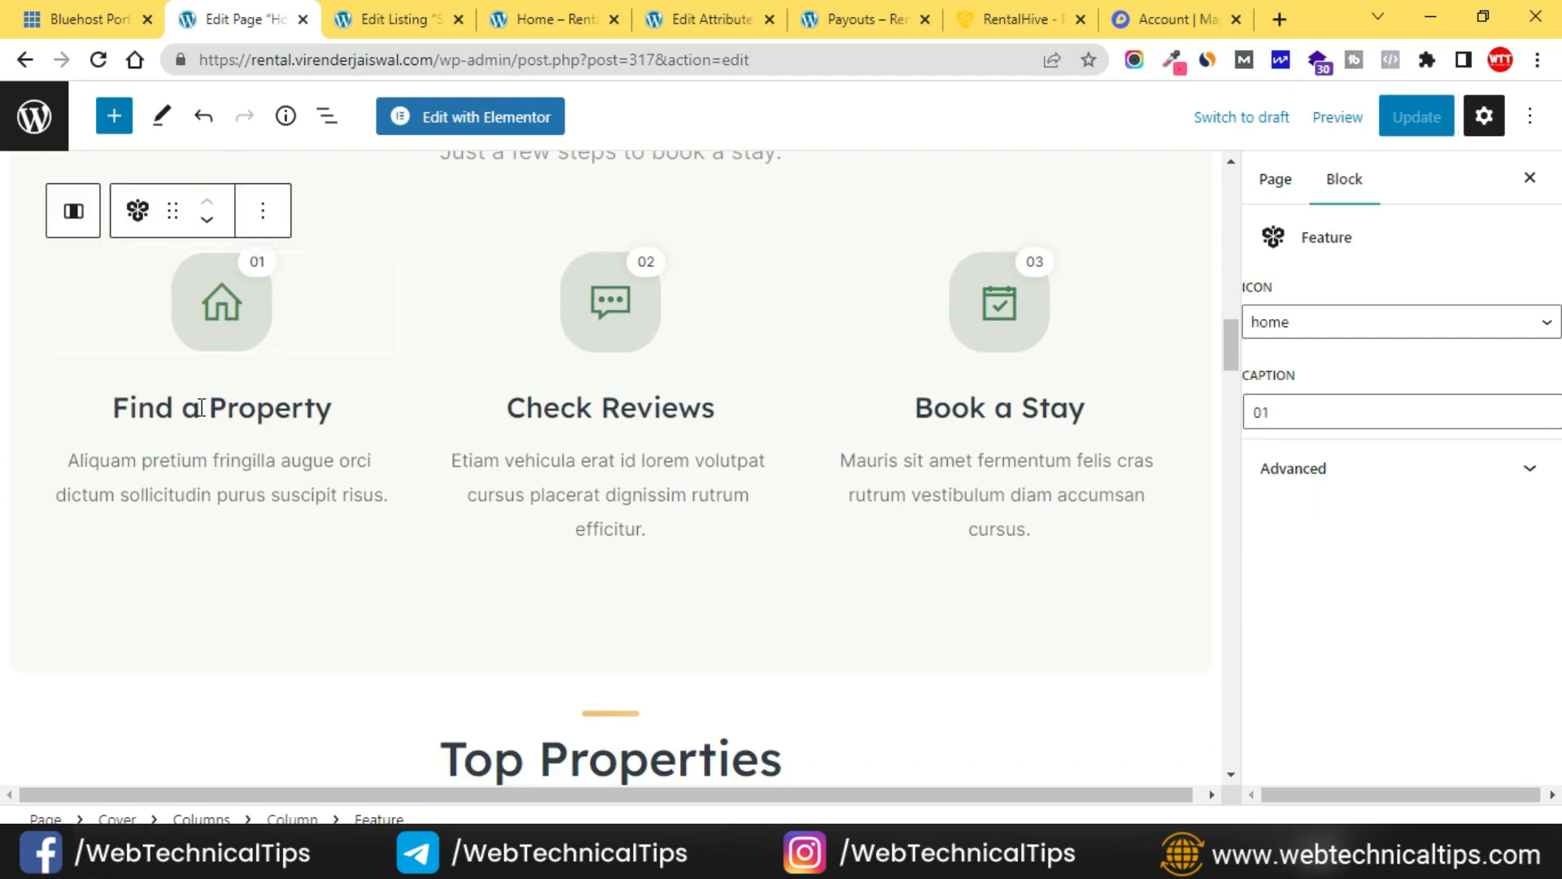
{"action": "left_click", "coordinate": [201, 407]}
{"action": "left_click", "coordinate": [619, 409]}
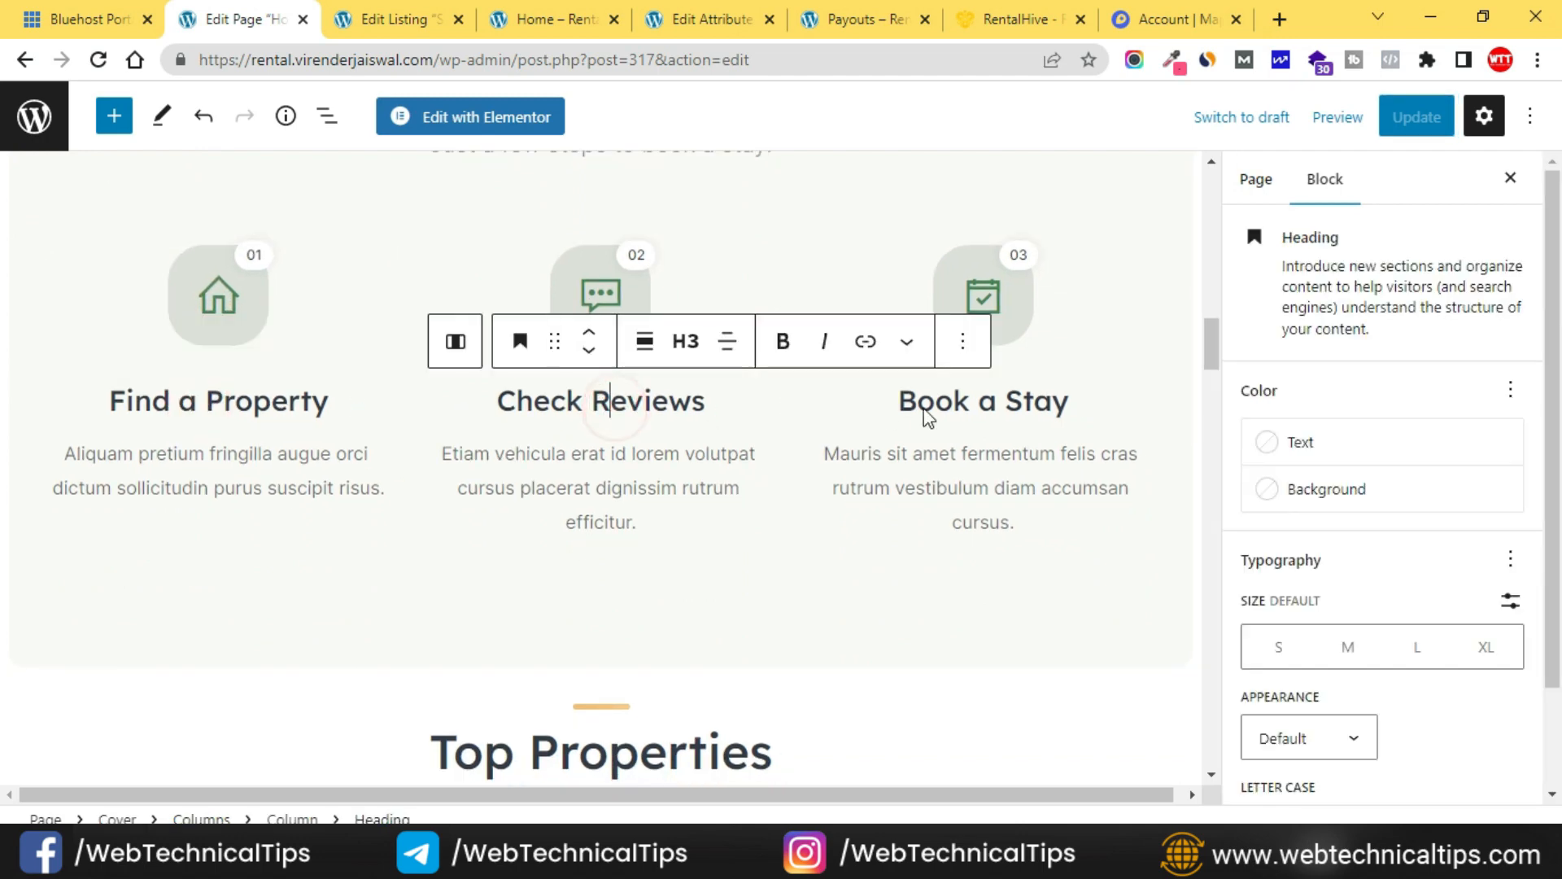
{"action": "left_click", "coordinate": [944, 407]}
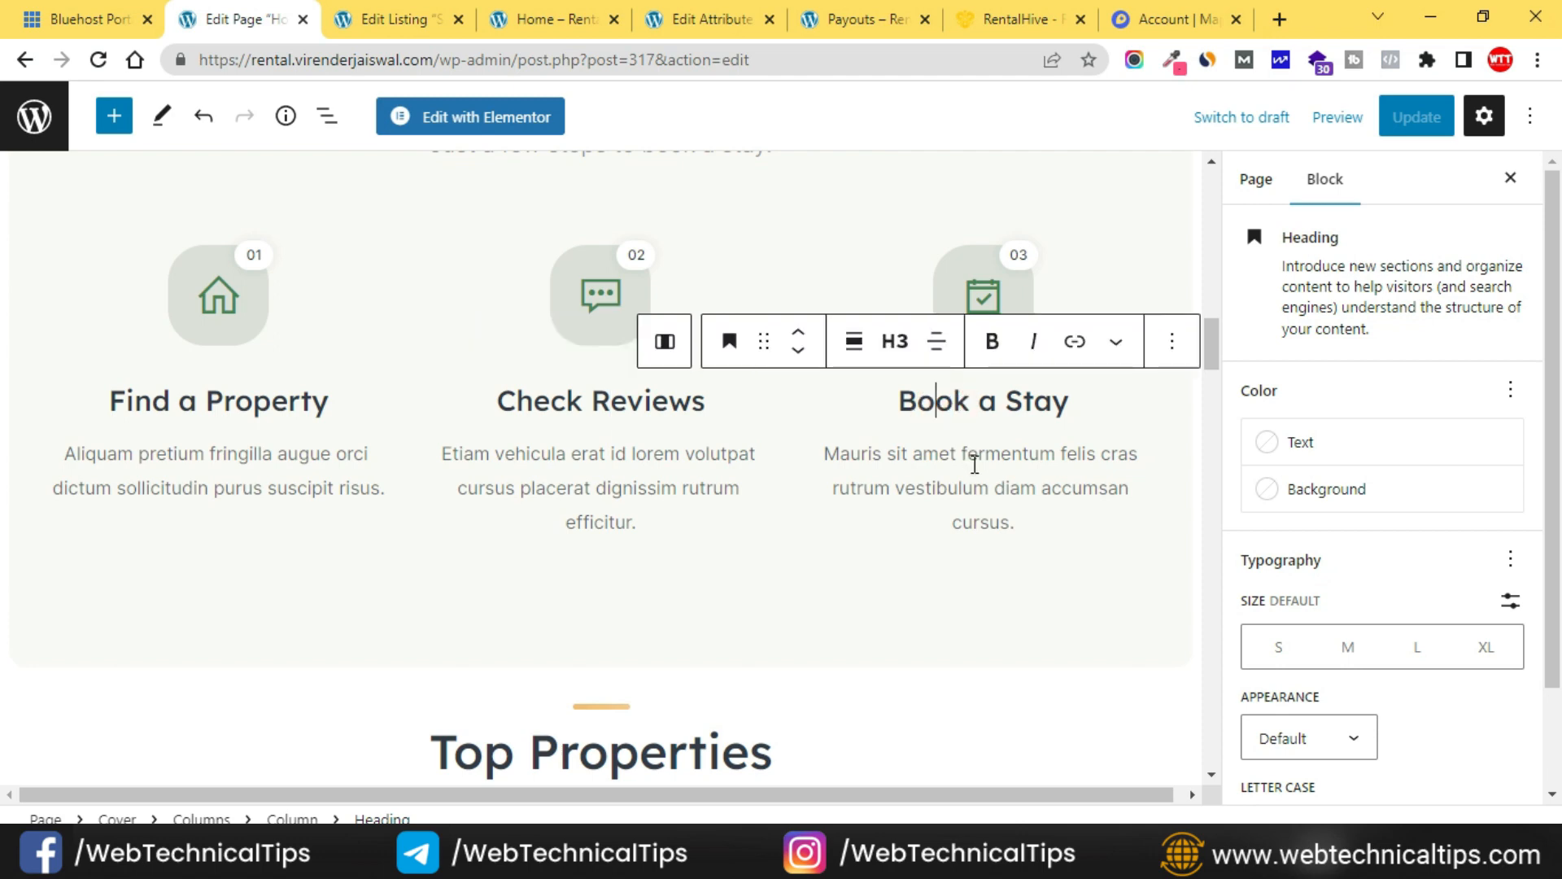
{"action": "scroll", "coordinate": [970, 461], "scroll_direction": "down", "scroll_amount": 5}
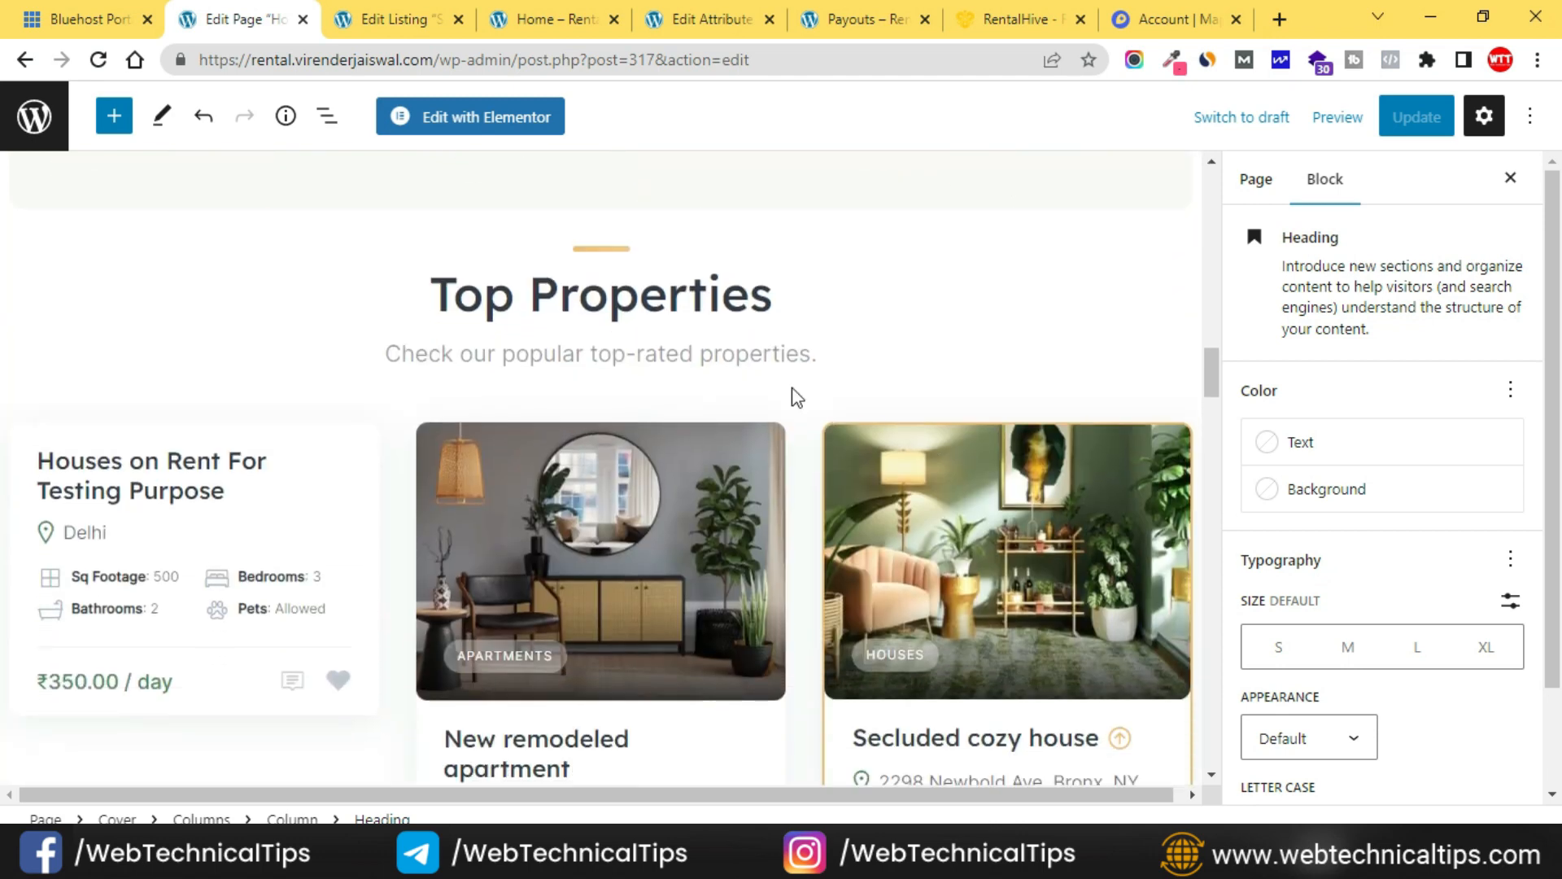
{"action": "left_click", "coordinate": [654, 299]}
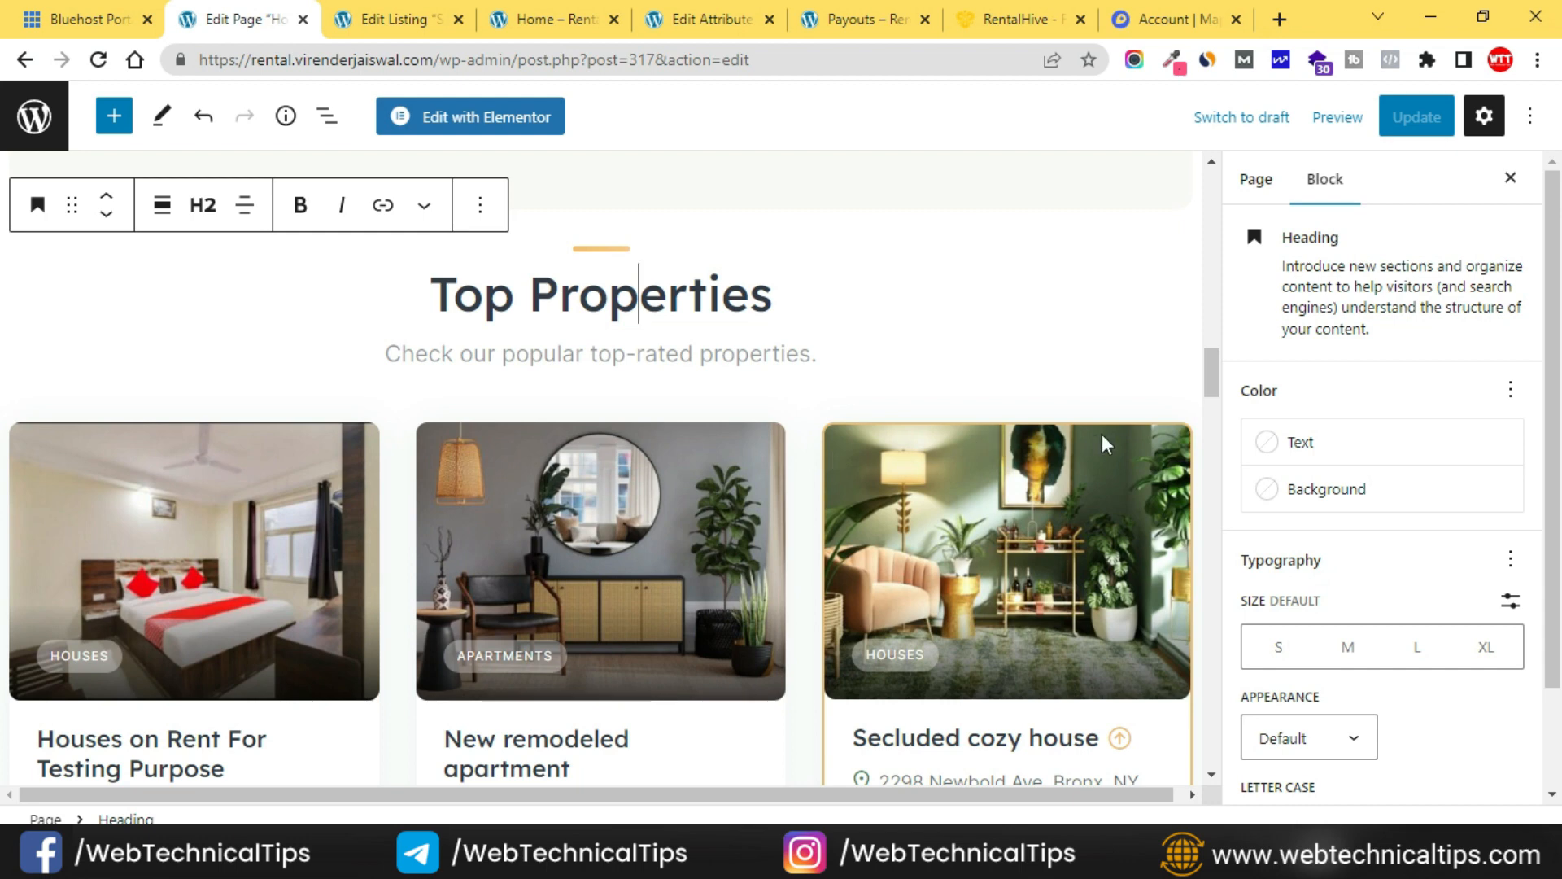
Select the listings block under Top Properties and browse its slider on the live homepage.
{"action": "left_click", "coordinate": [1161, 444]}
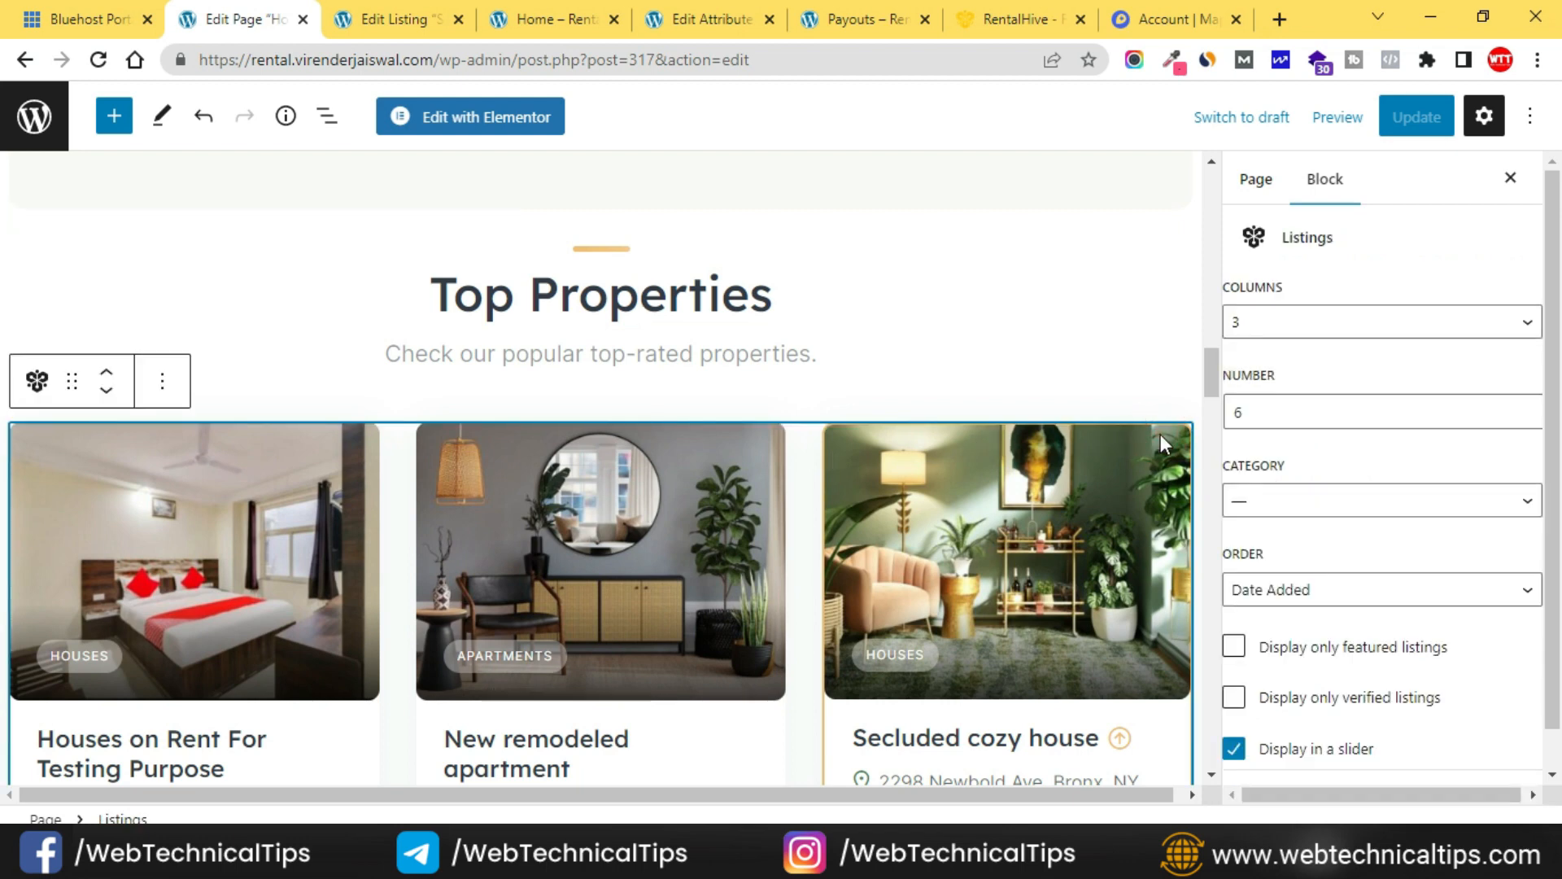
{"action": "scroll", "coordinate": [1027, 589], "scroll_direction": "down", "scroll_amount": 3}
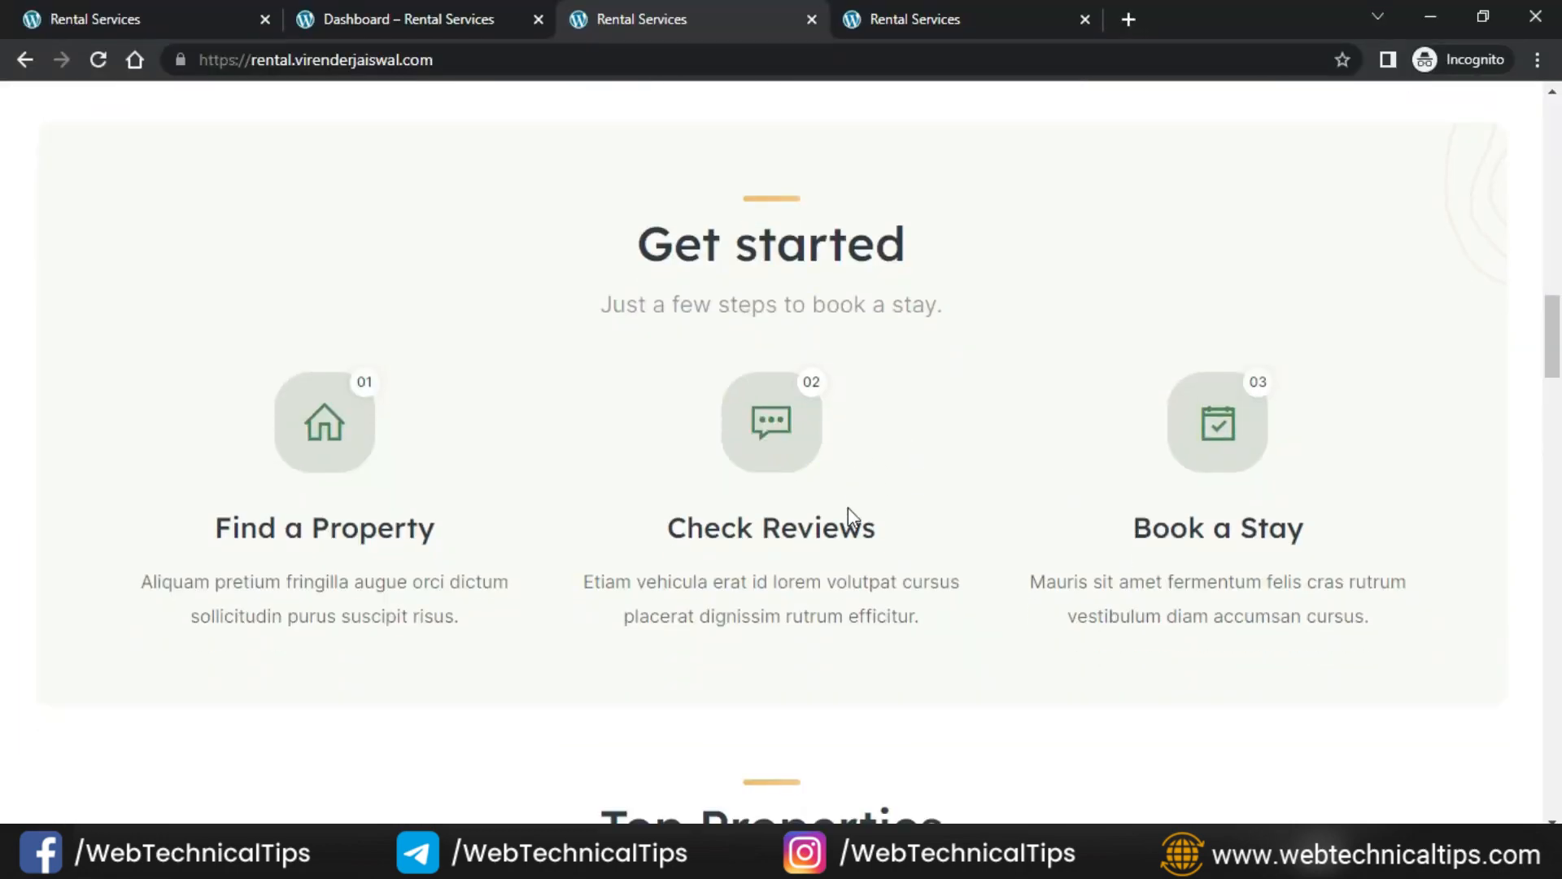
{"action": "scroll", "coordinate": [848, 506], "scroll_direction": "down", "scroll_amount": 10}
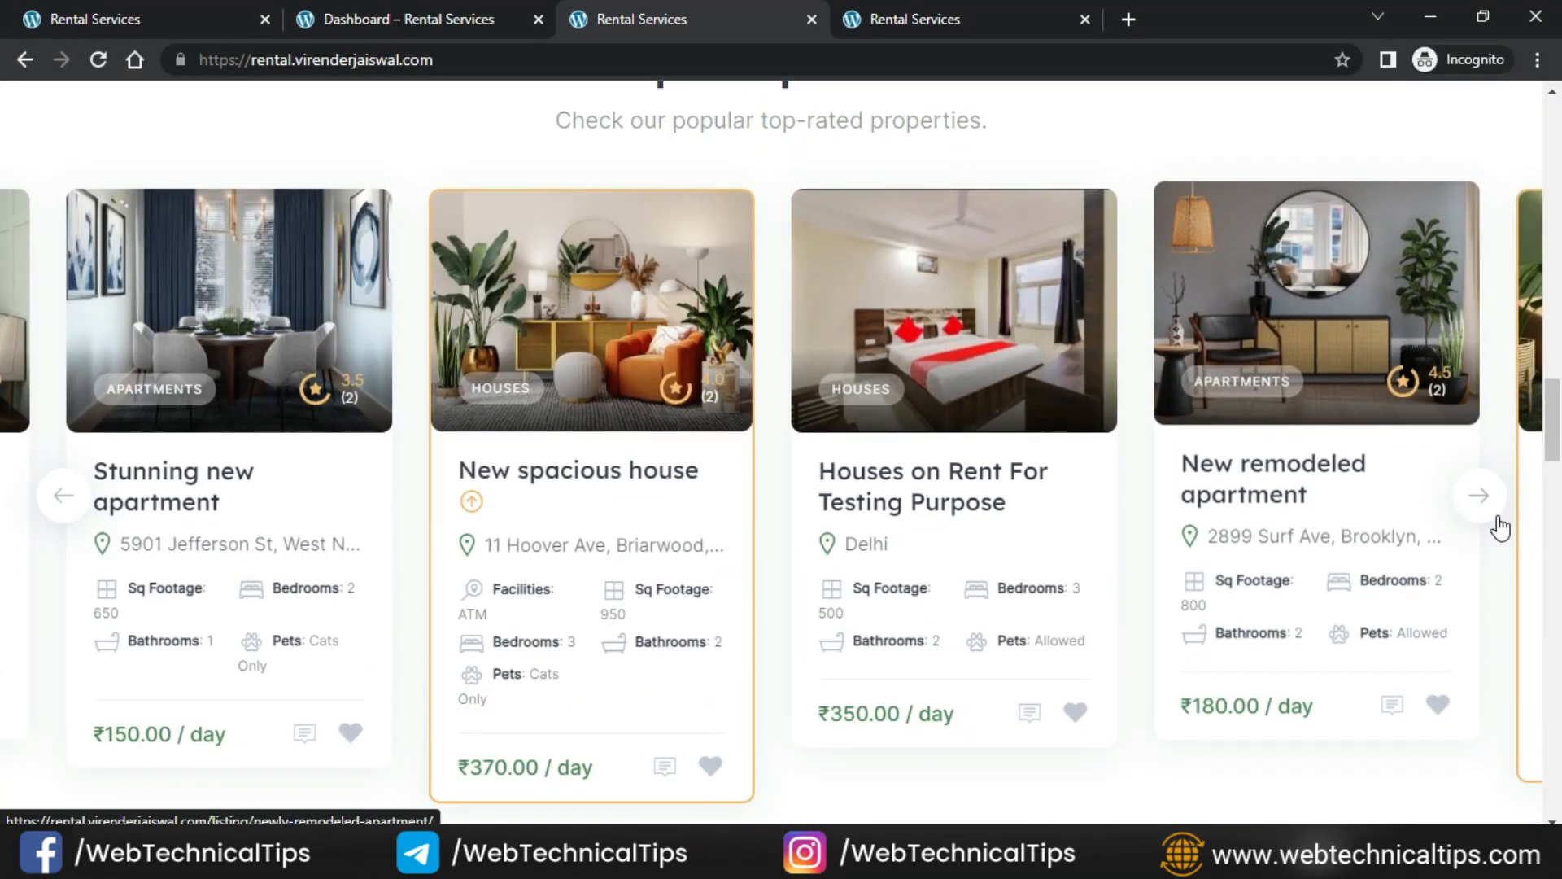
{"action": "left_click", "coordinate": [1497, 518]}
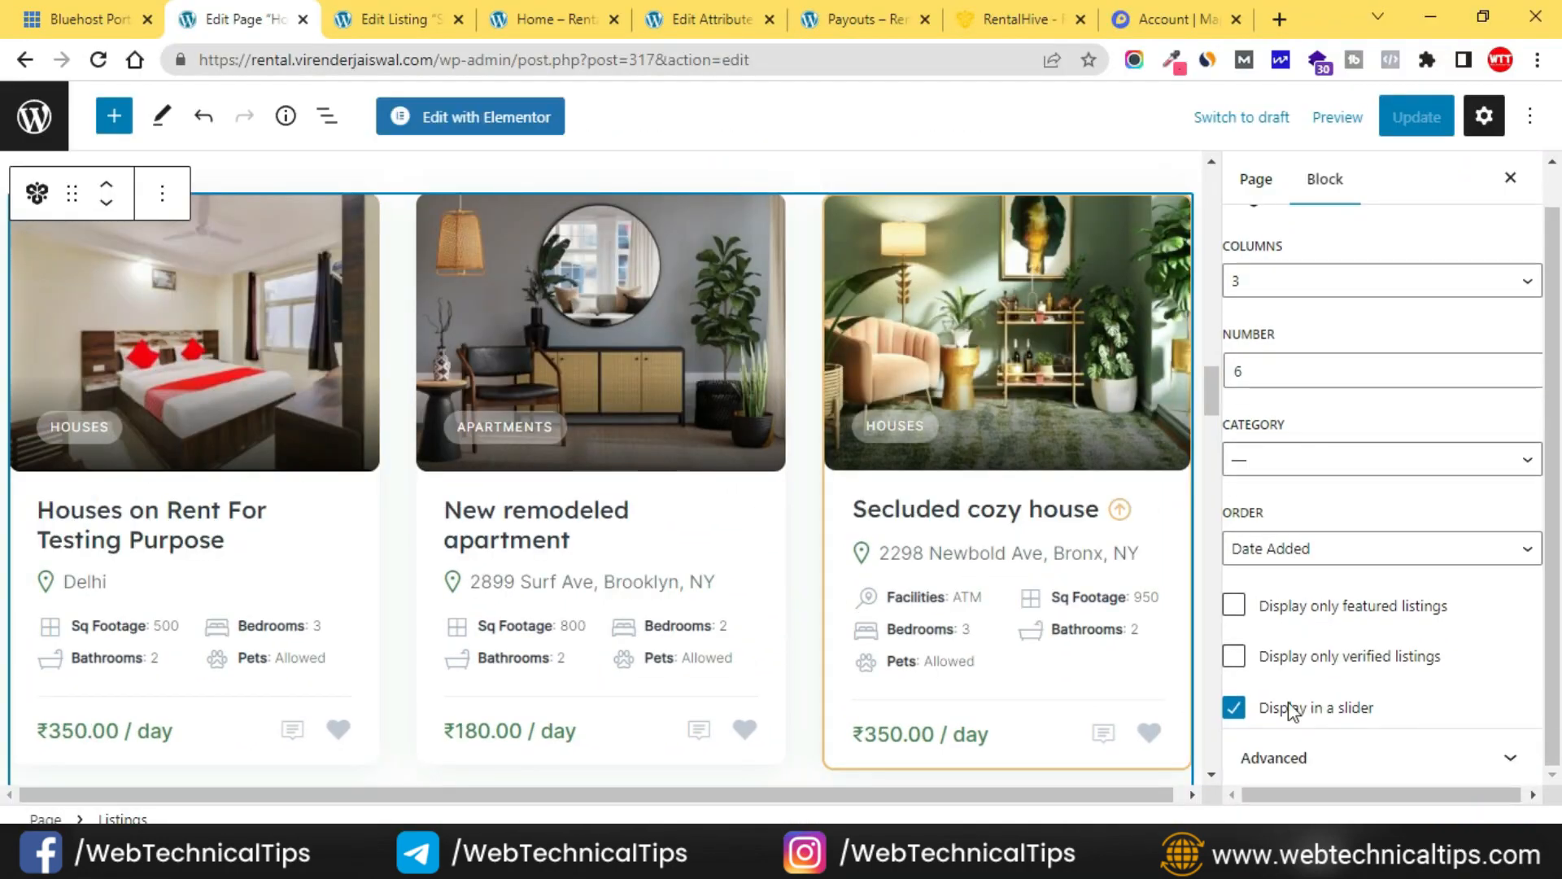
Turn off the slider display for the Top Properties listings and check the updated live homepage.
{"action": "left_click", "coordinate": [1234, 707]}
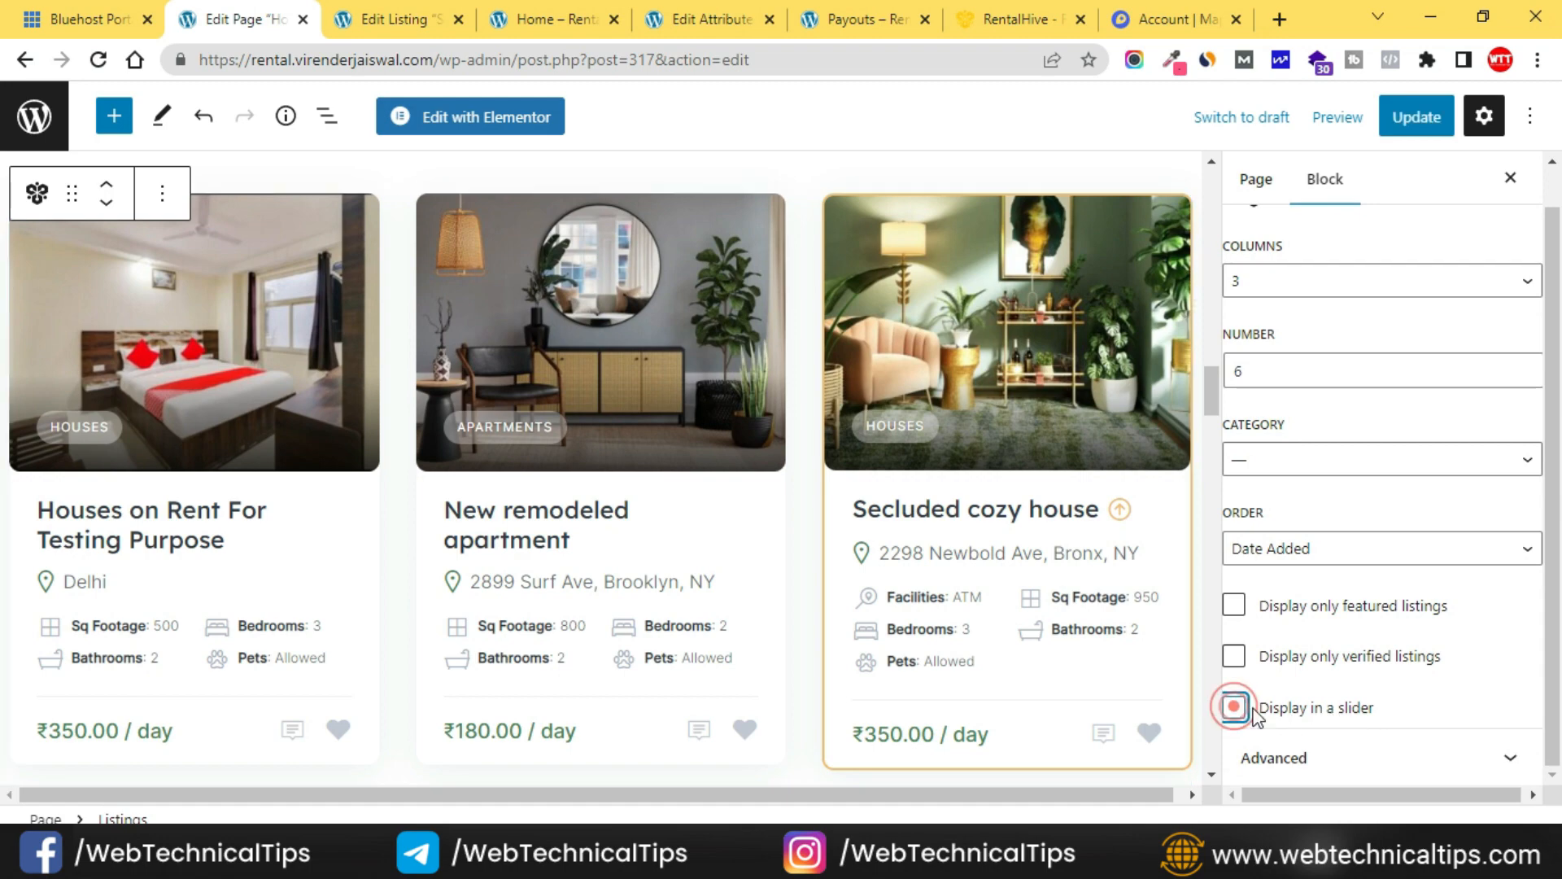
{"action": "left_click", "coordinate": [1417, 116]}
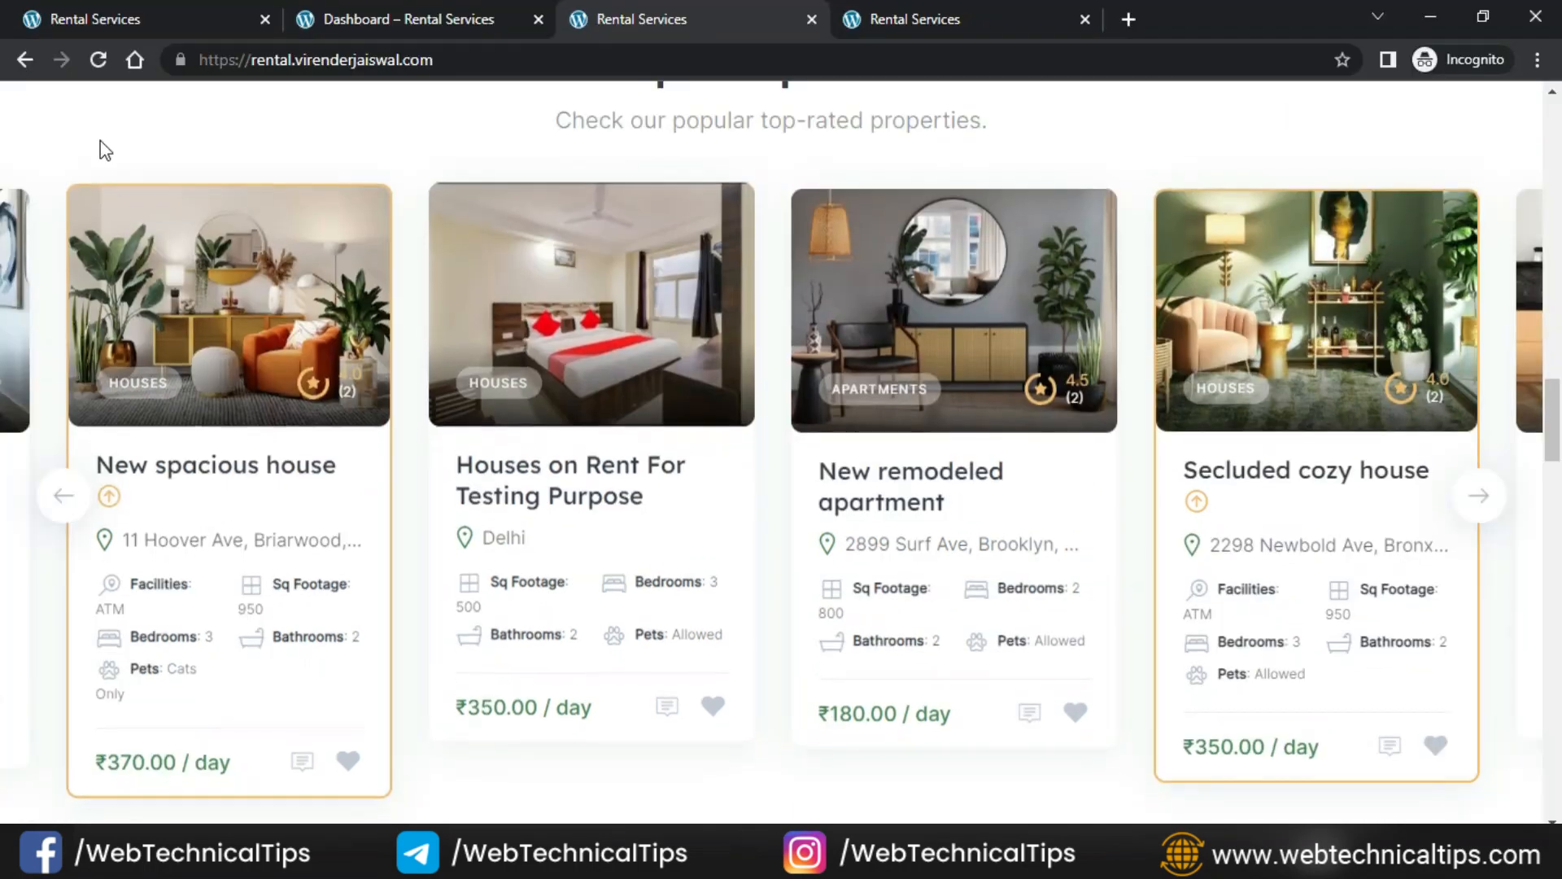
{"action": "left_click", "coordinate": [97, 60]}
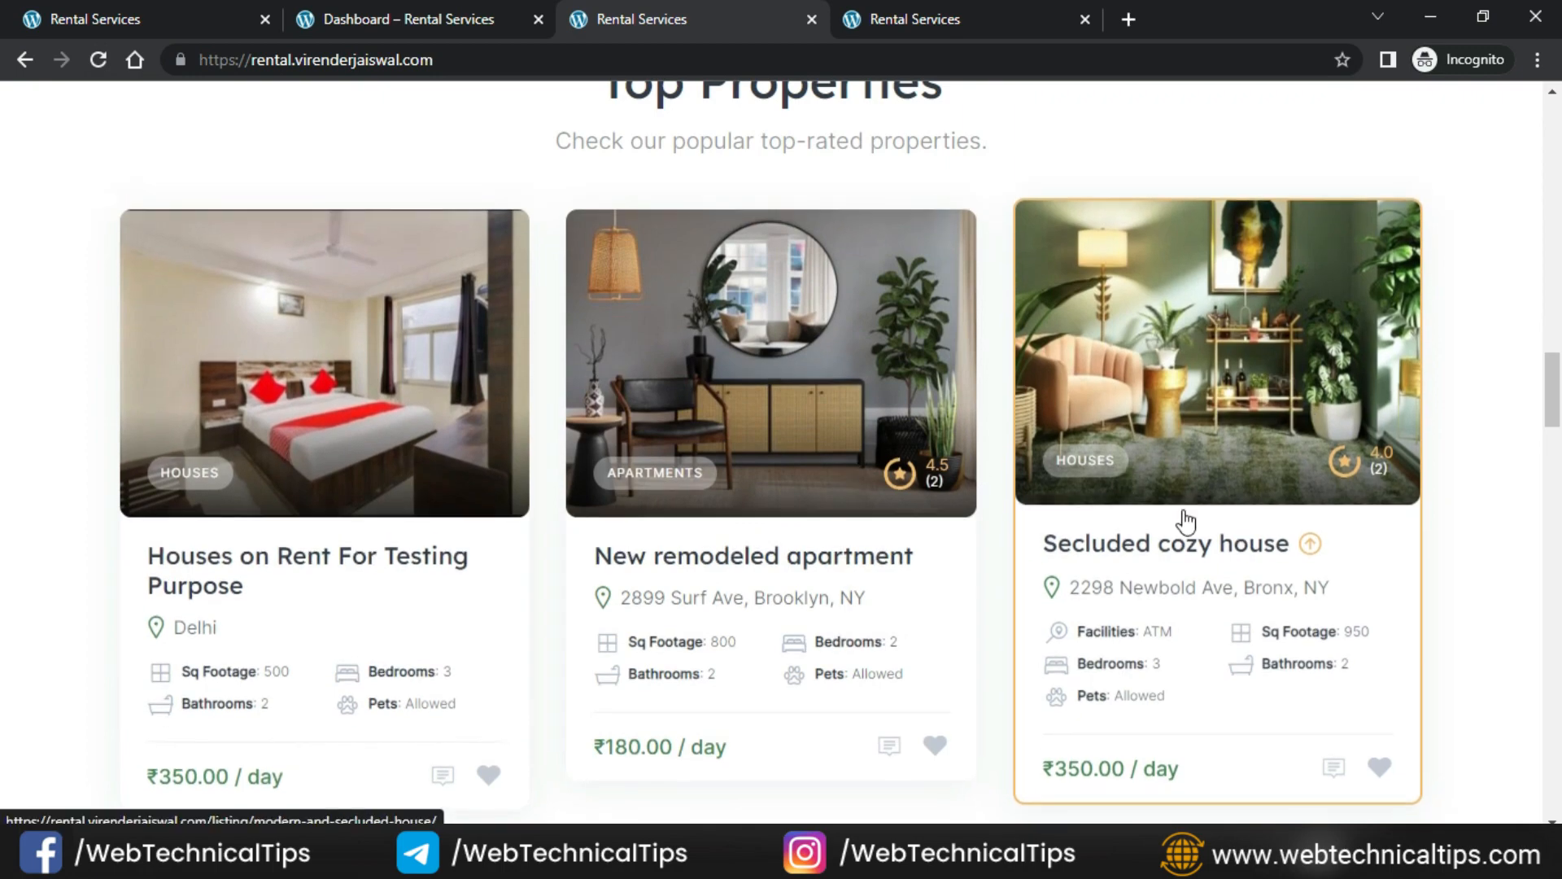
{"action": "scroll", "coordinate": [521, 421], "scroll_direction": "down", "scroll_amount": 4}
{"action": "scroll", "coordinate": [813, 439], "scroll_direction": "down", "scroll_amount": 8}
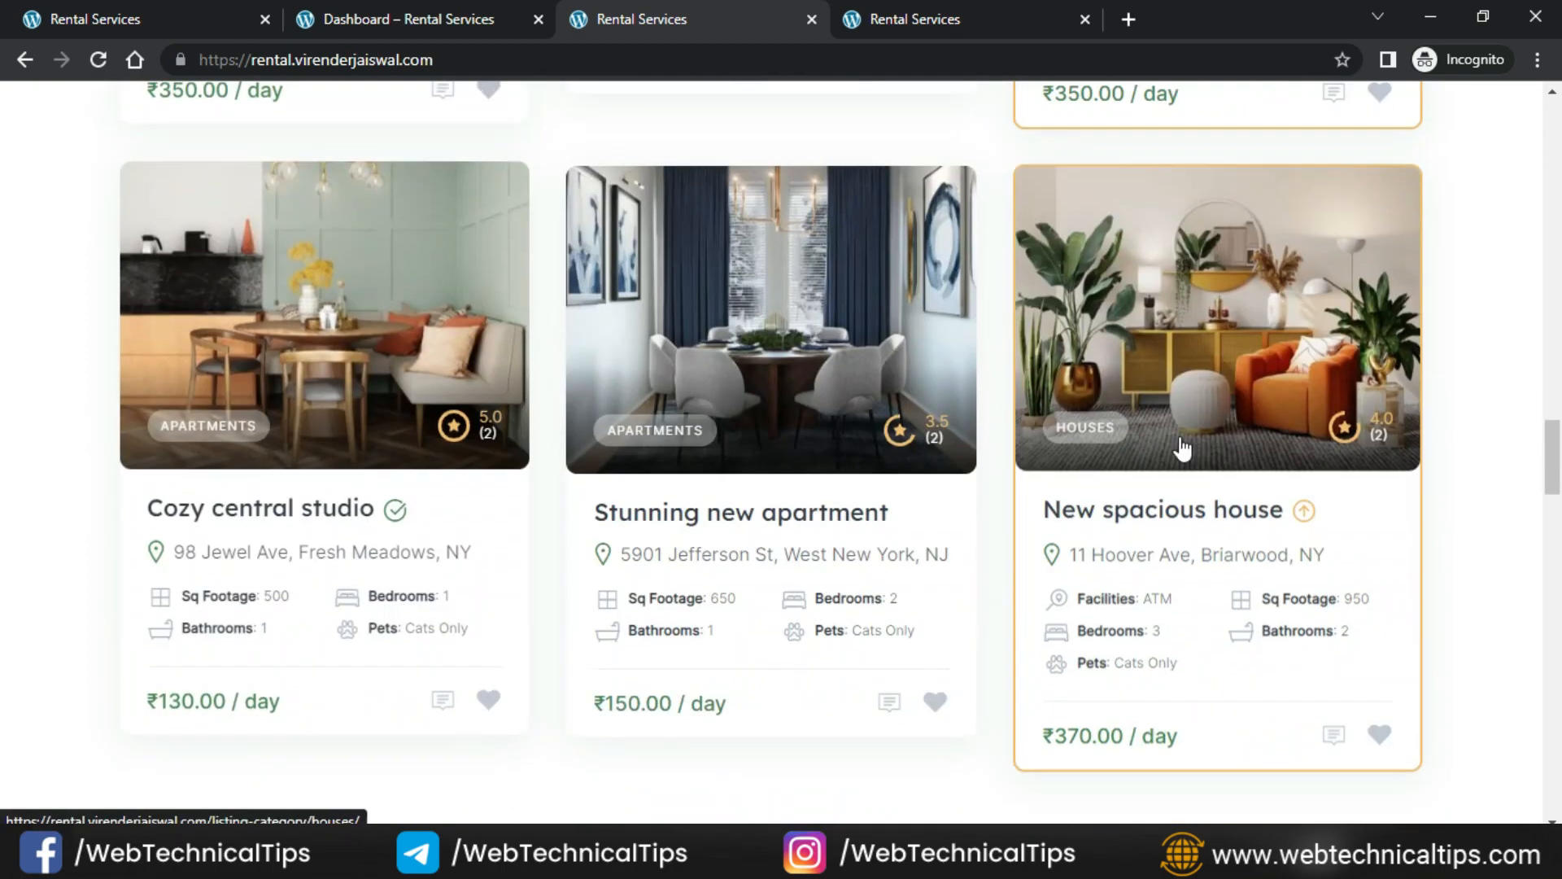
{"action": "scroll", "coordinate": [952, 433], "scroll_direction": "up", "scroll_amount": 5}
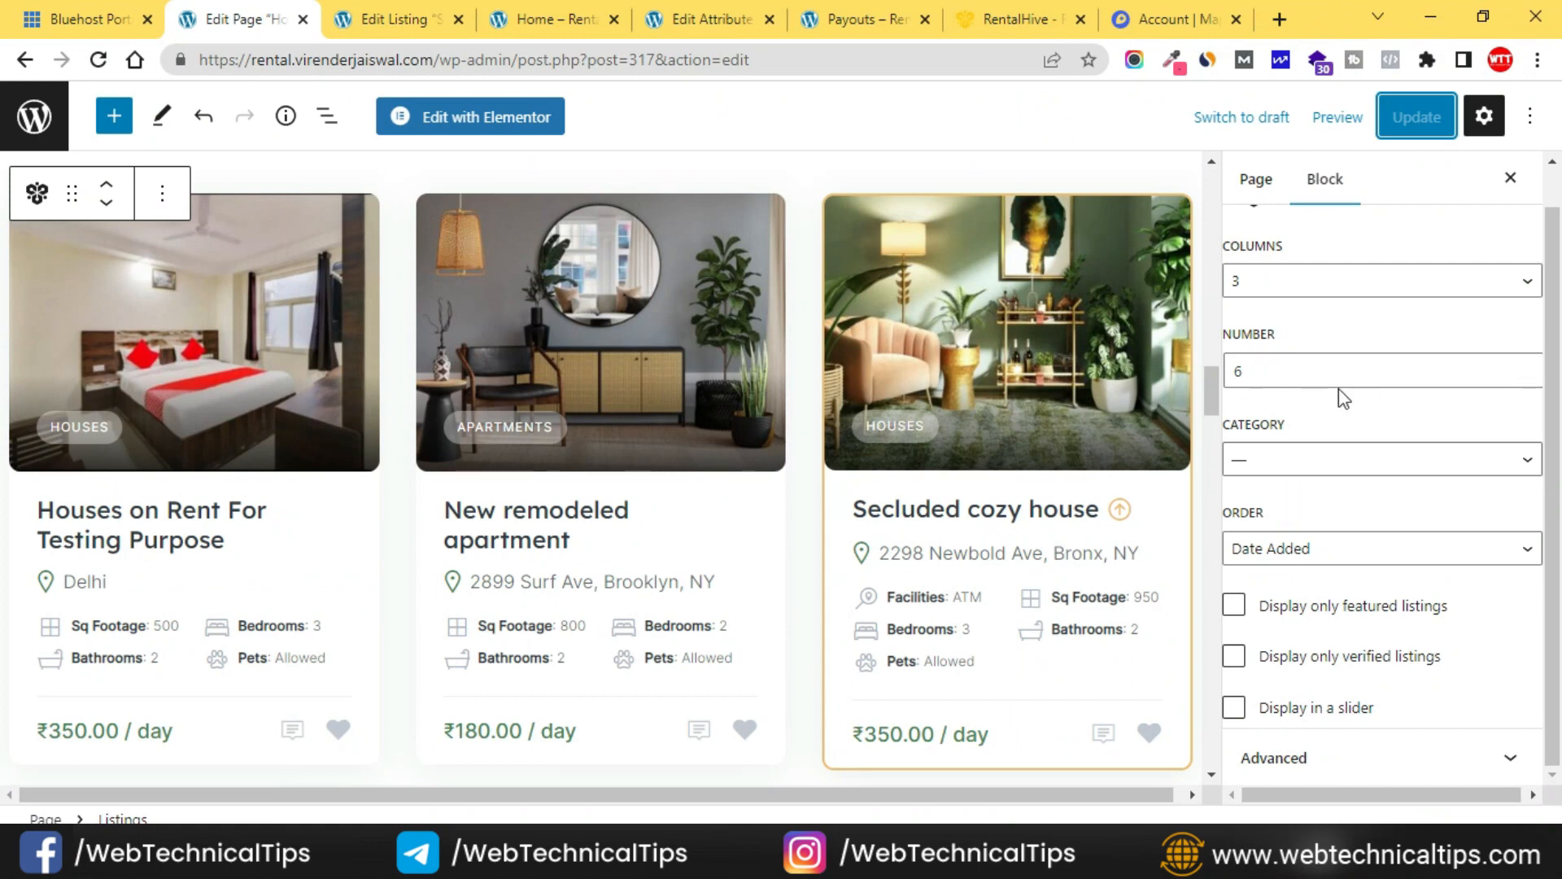
Limit the Top Properties listings to the Houses category and check the updated live homepage.
{"action": "left_click", "coordinate": [1398, 460]}
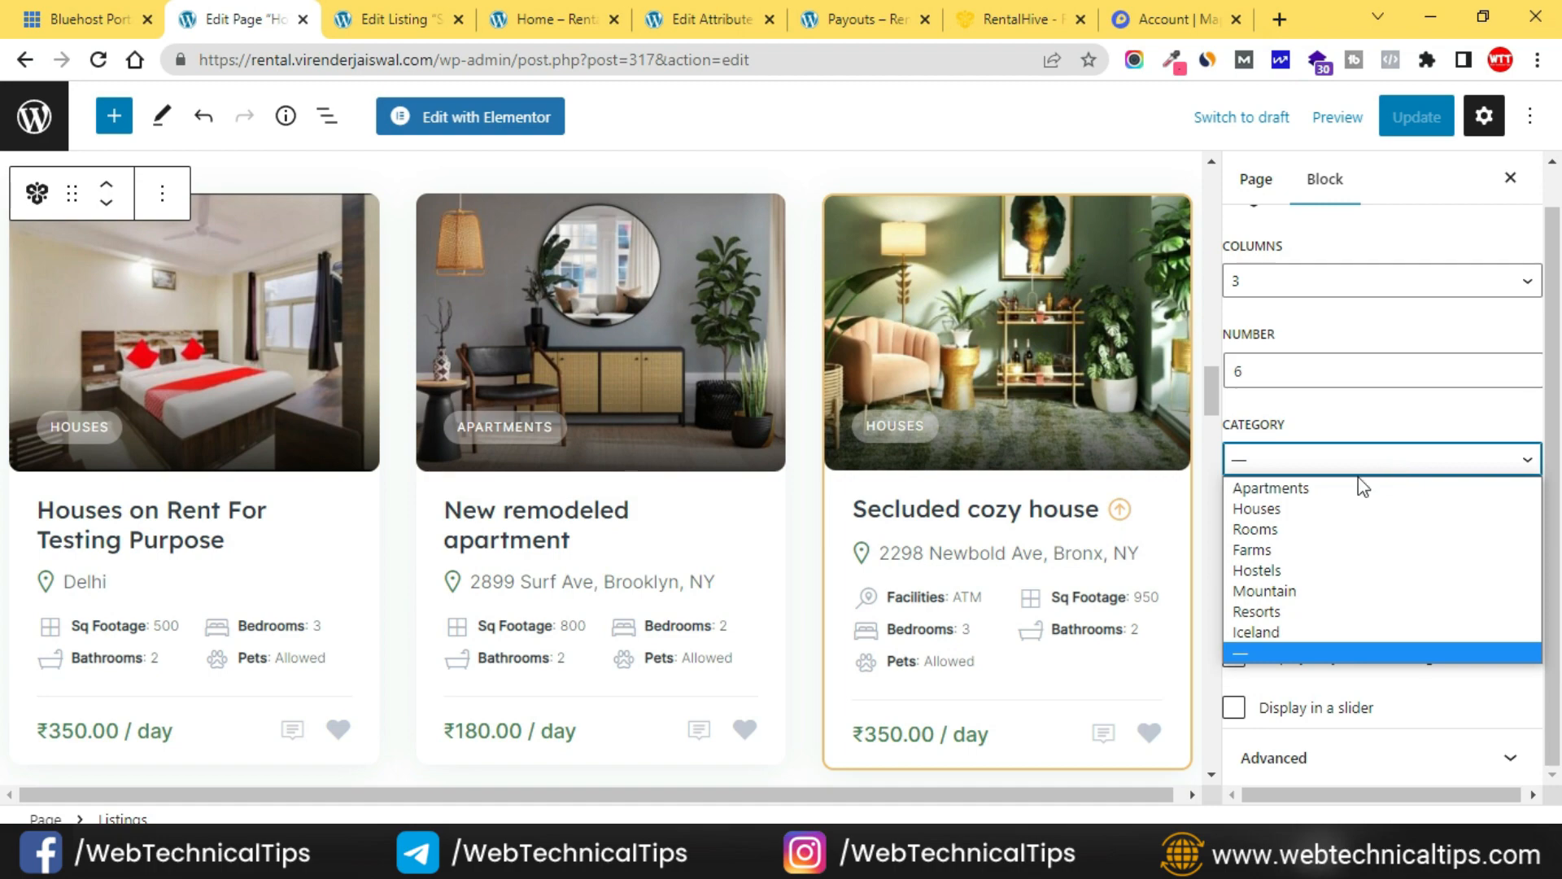
{"action": "left_click", "coordinate": [1283, 509]}
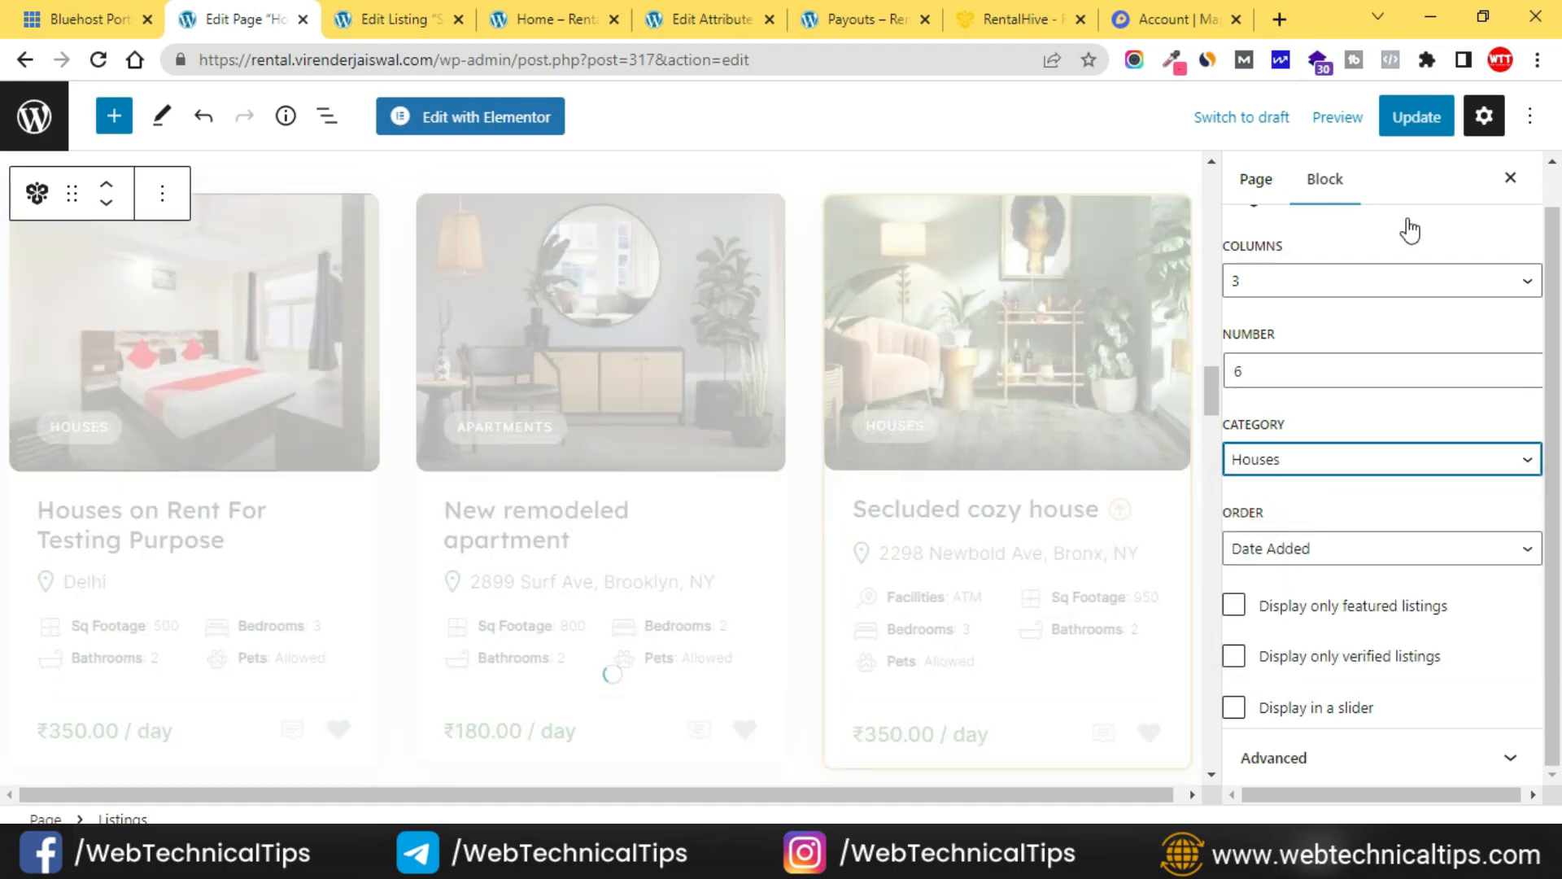
{"action": "left_click", "coordinate": [1413, 122]}
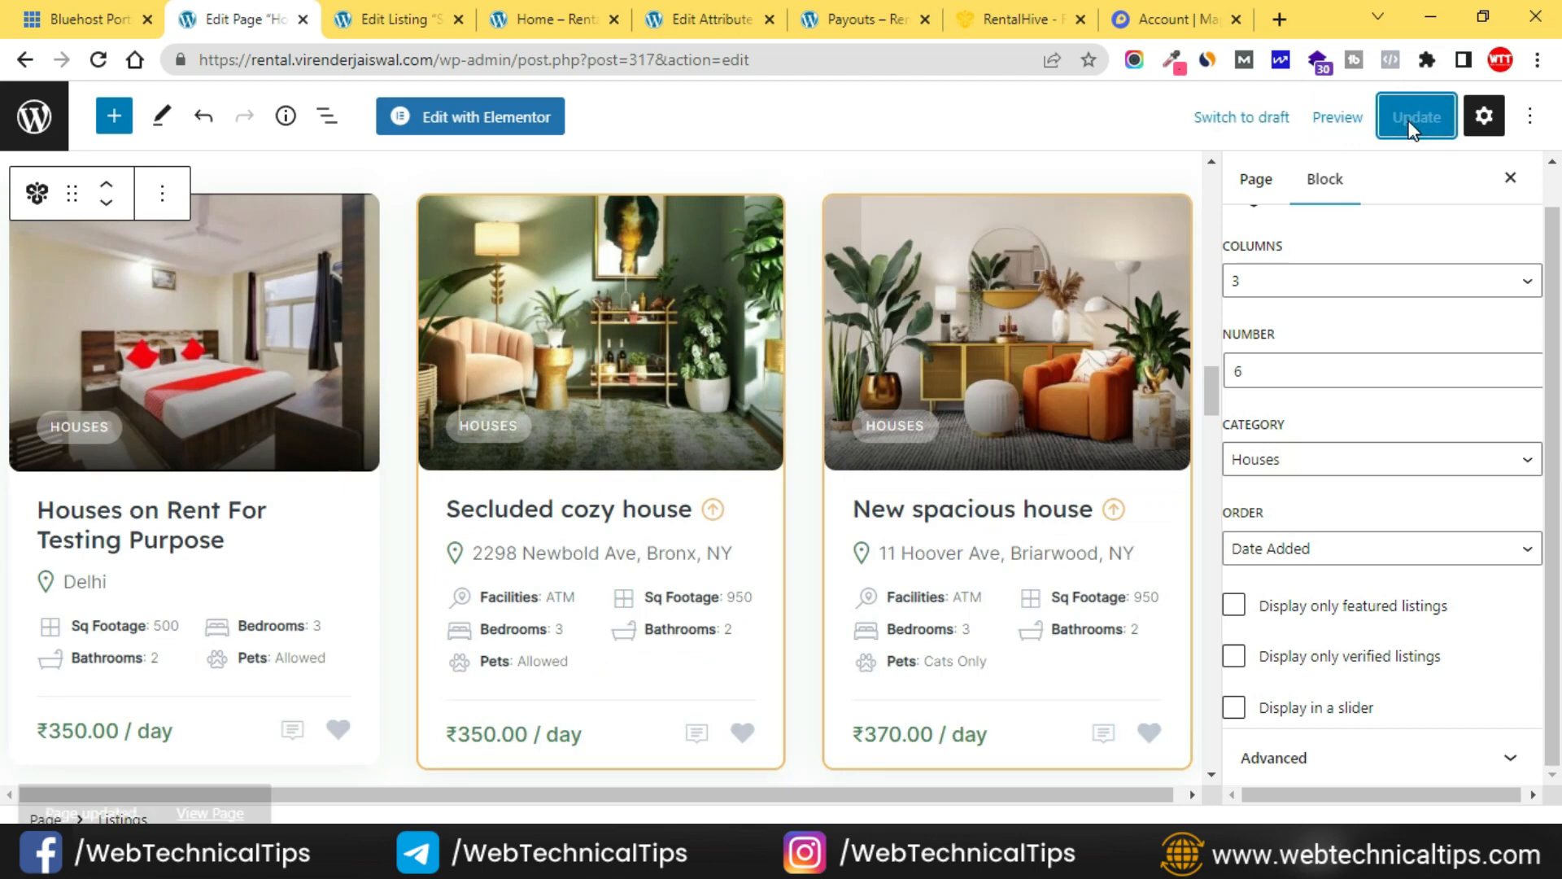
{"action": "key", "text": "alt+Tab"}
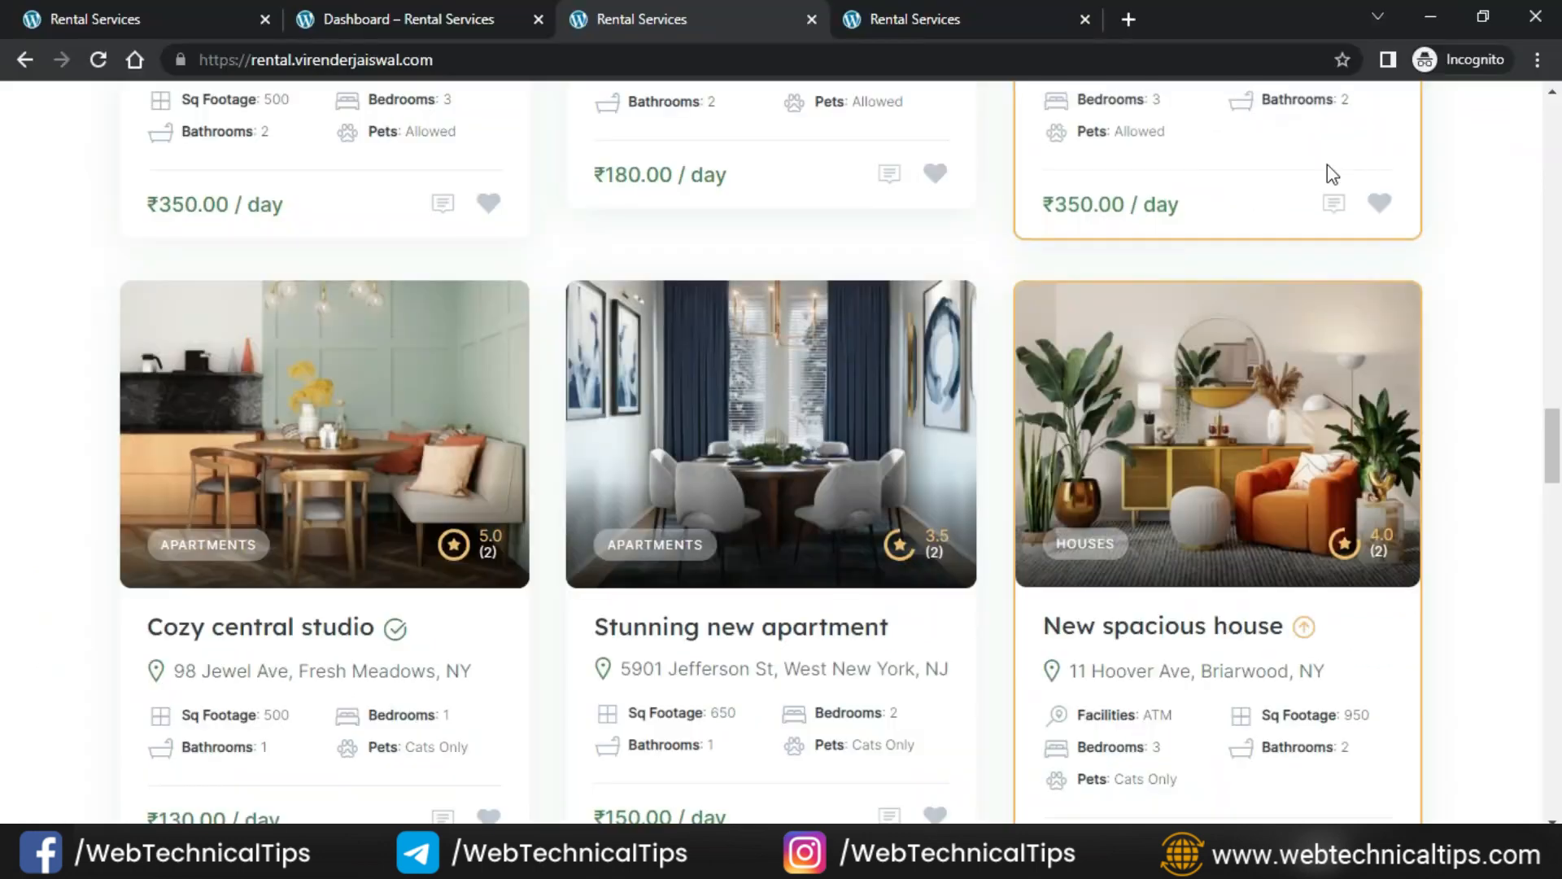
{"action": "left_click", "coordinate": [98, 61]}
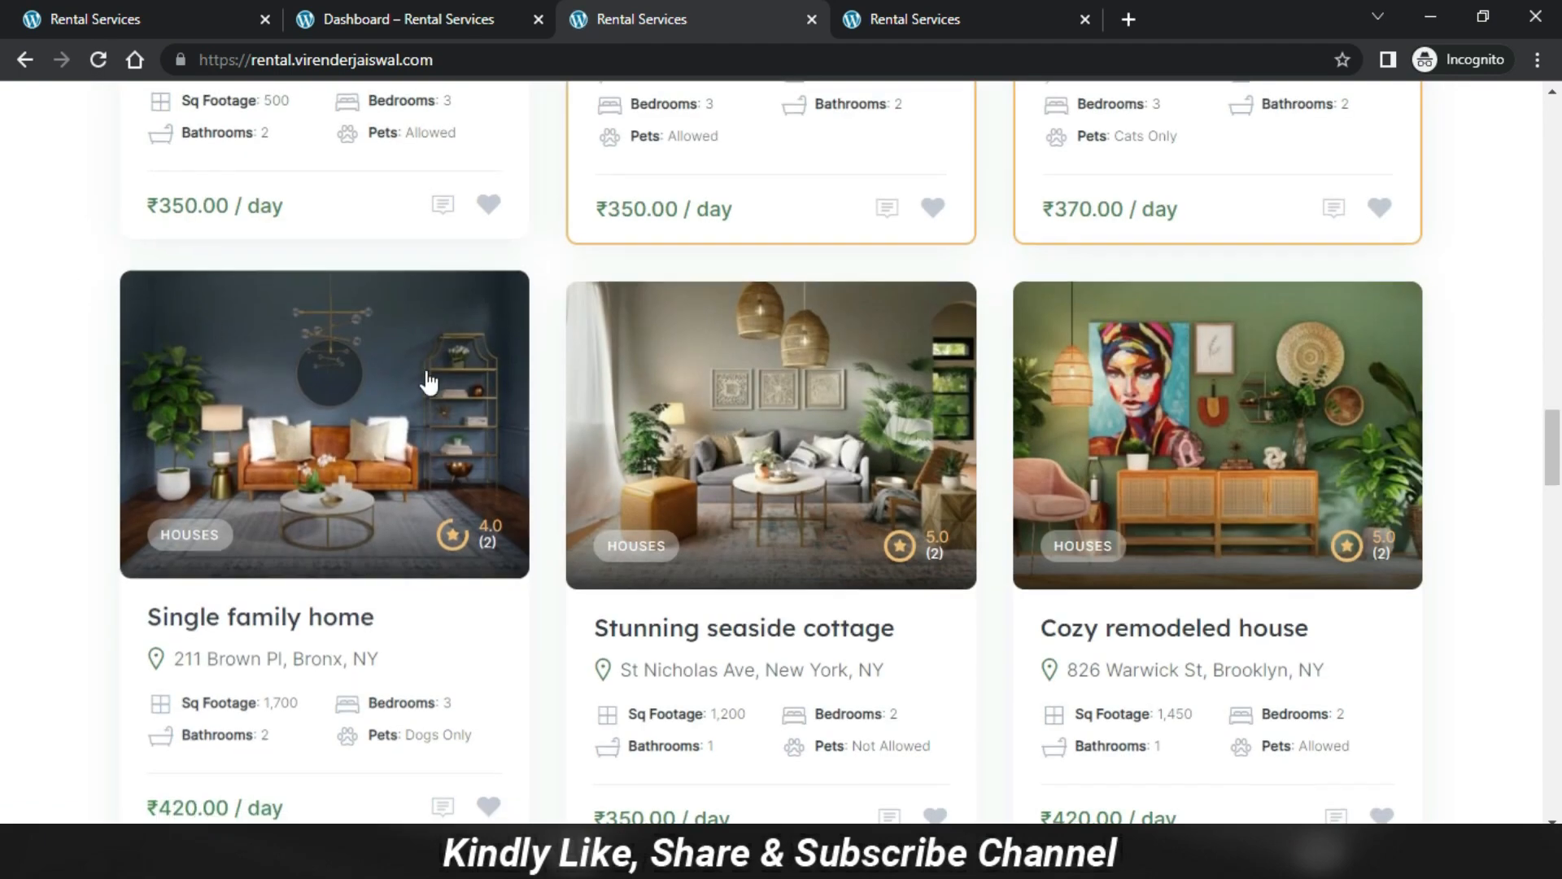
{"action": "scroll", "coordinate": [818, 469], "scroll_direction": "down", "scroll_amount": 7}
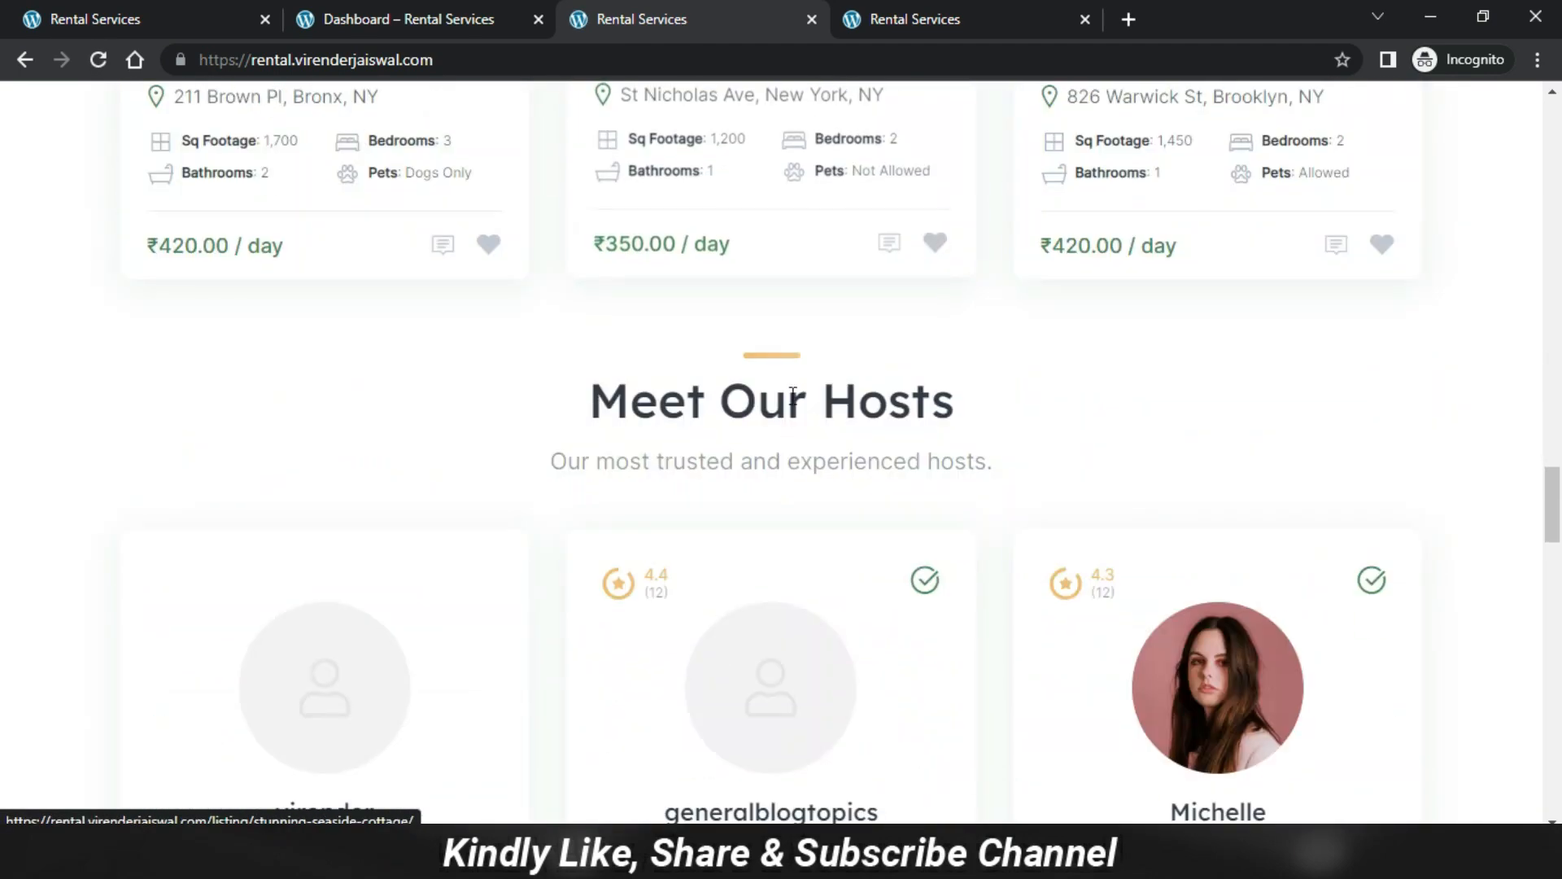
Clear the category filter of the Top Properties listings, and try out the featured-only and verified-only options.
{"action": "key", "text": "alt+Tab"}
{"action": "left_click", "coordinate": [1364, 463]}
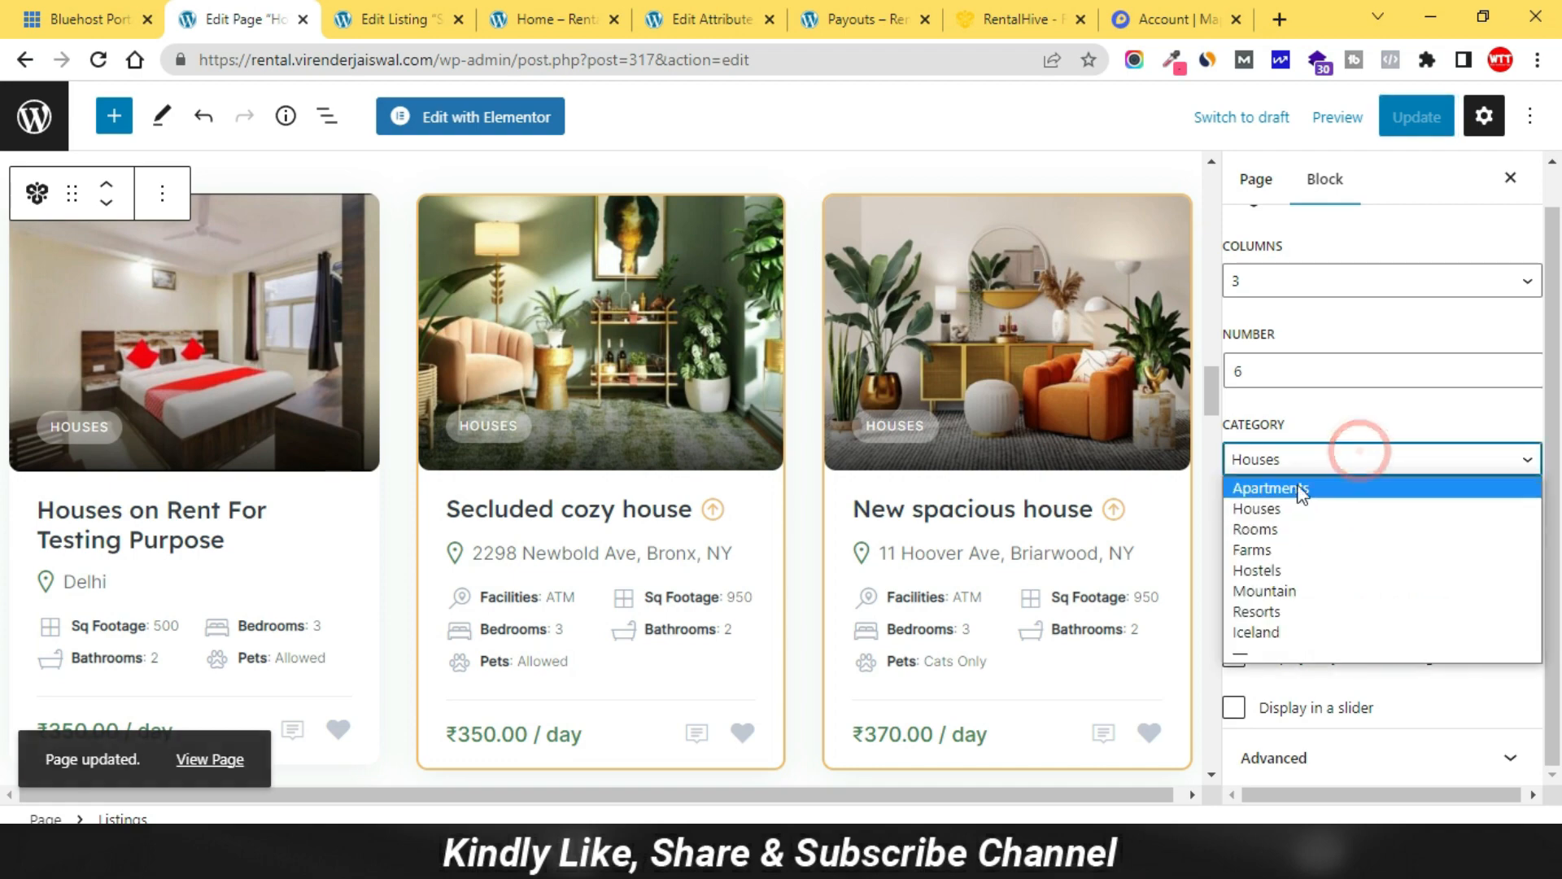
{"action": "left_click", "coordinate": [1282, 653]}
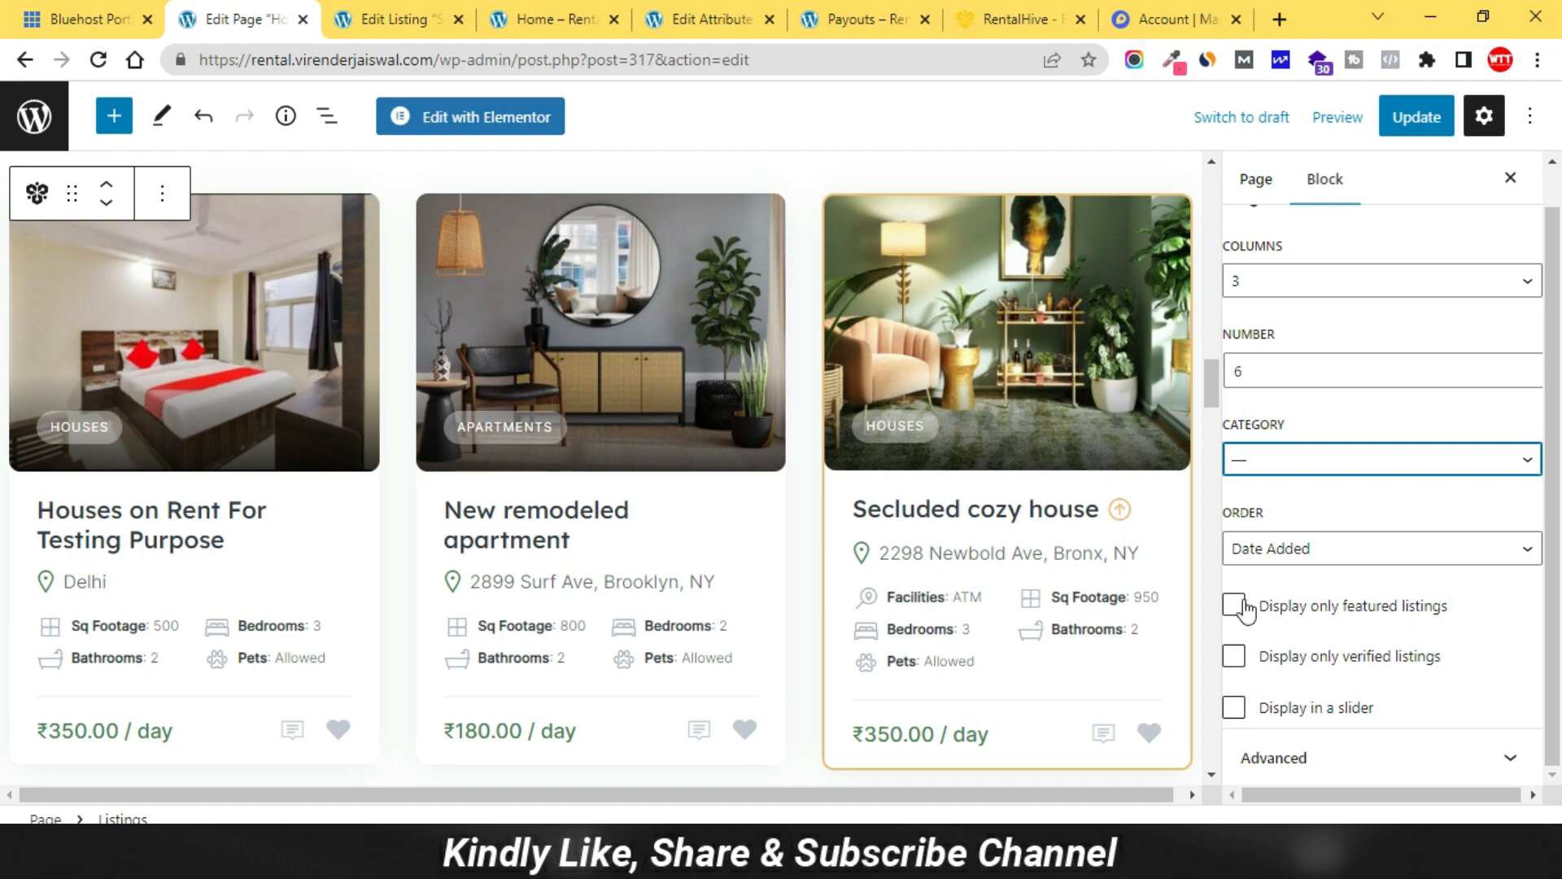
{"action": "left_click", "coordinate": [1234, 606]}
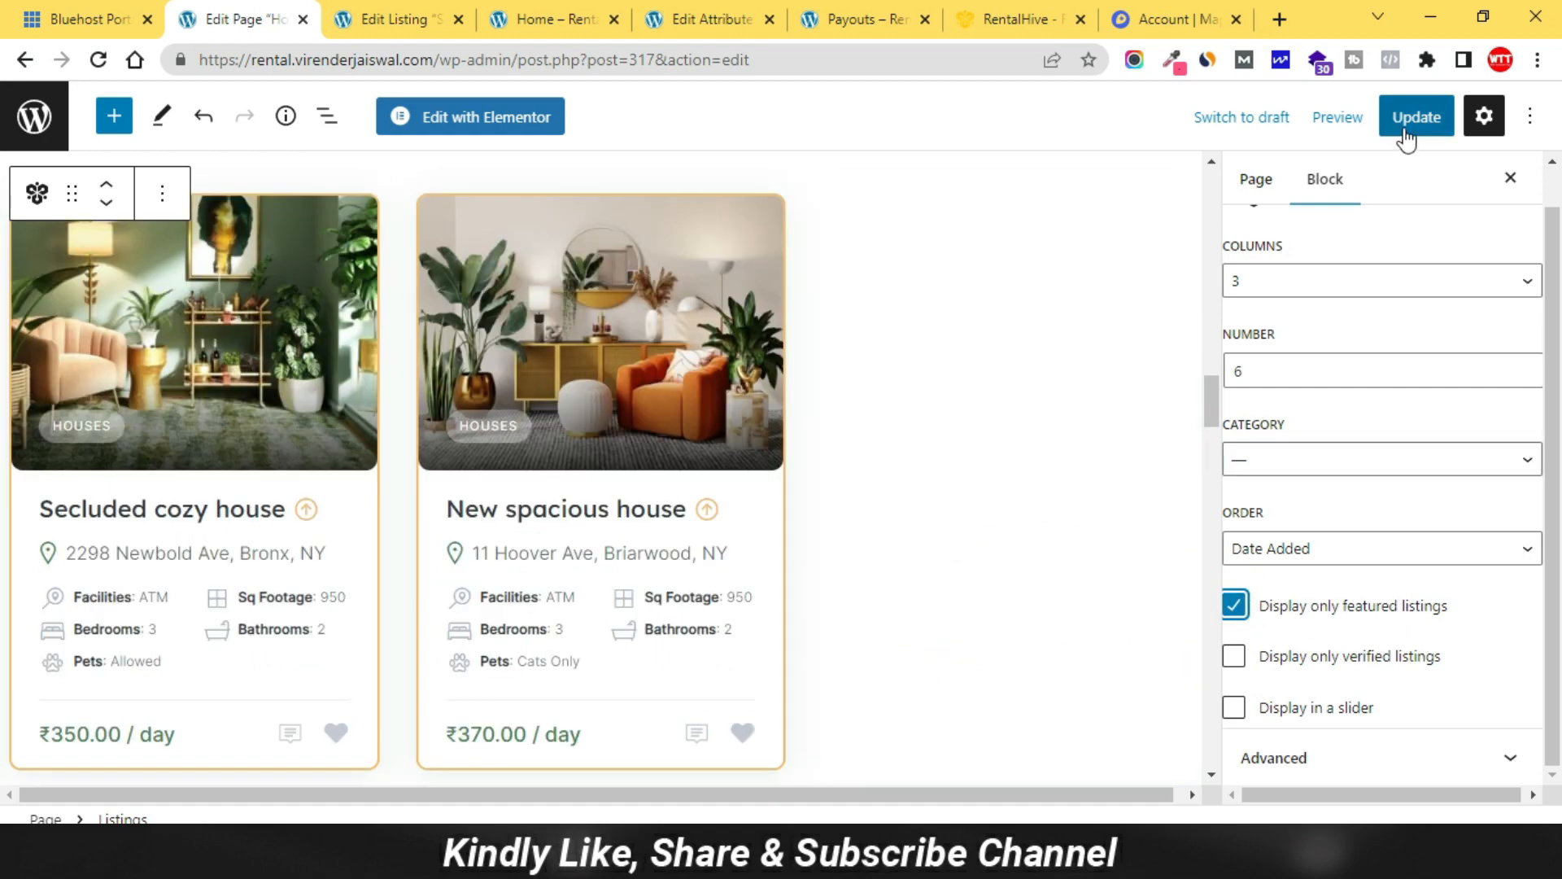
{"action": "left_click", "coordinate": [1234, 606]}
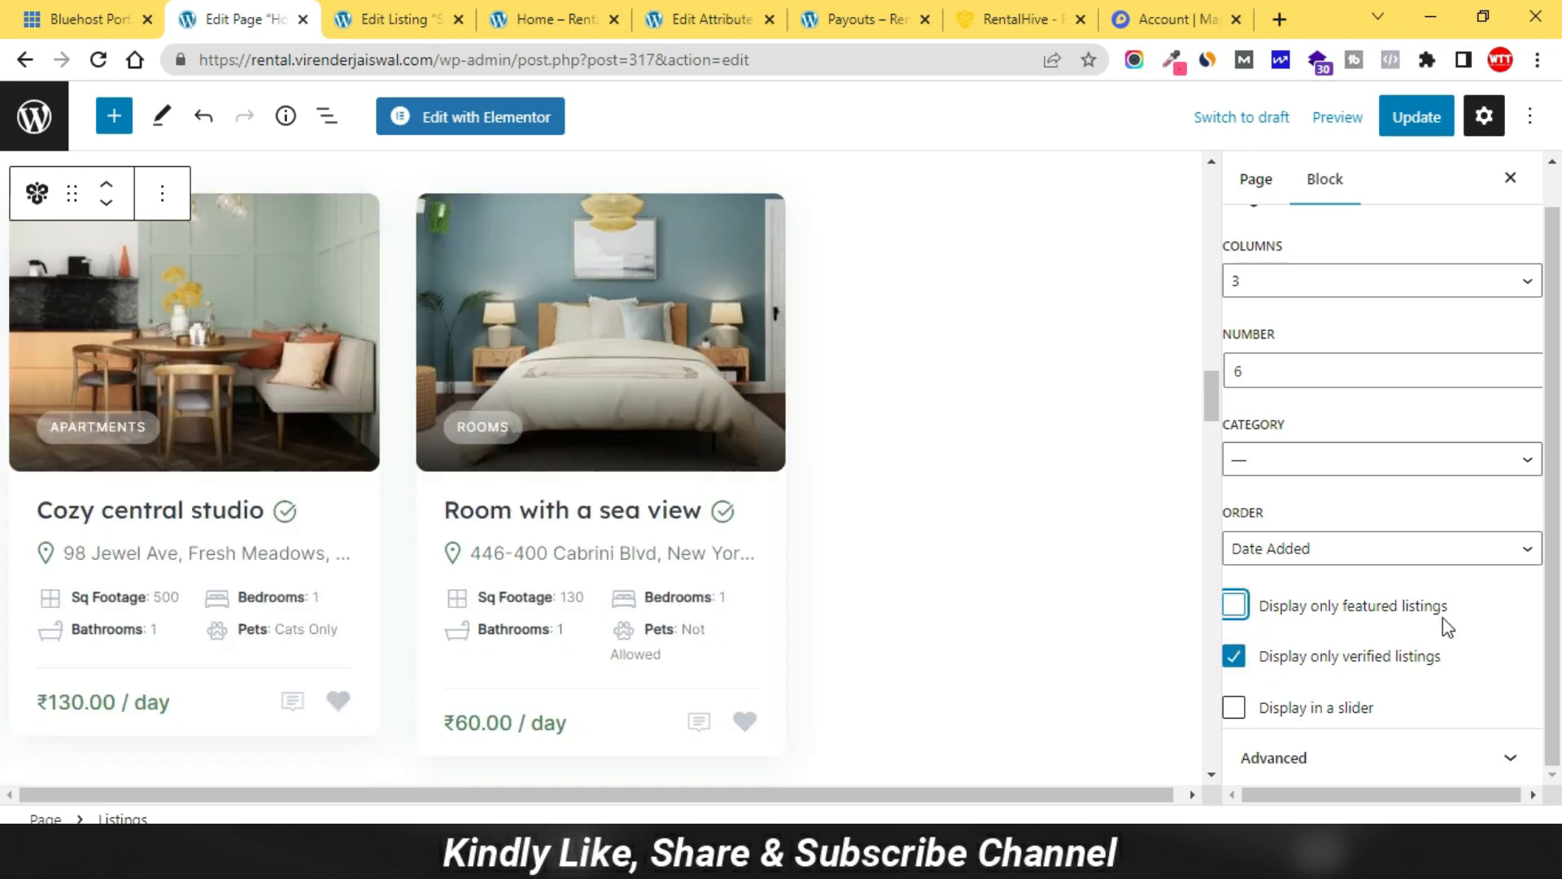
Display the Top Properties listings in a slider with the featured-only and verified-only options off, and update the page.
{"action": "left_click", "coordinate": [1235, 707]}
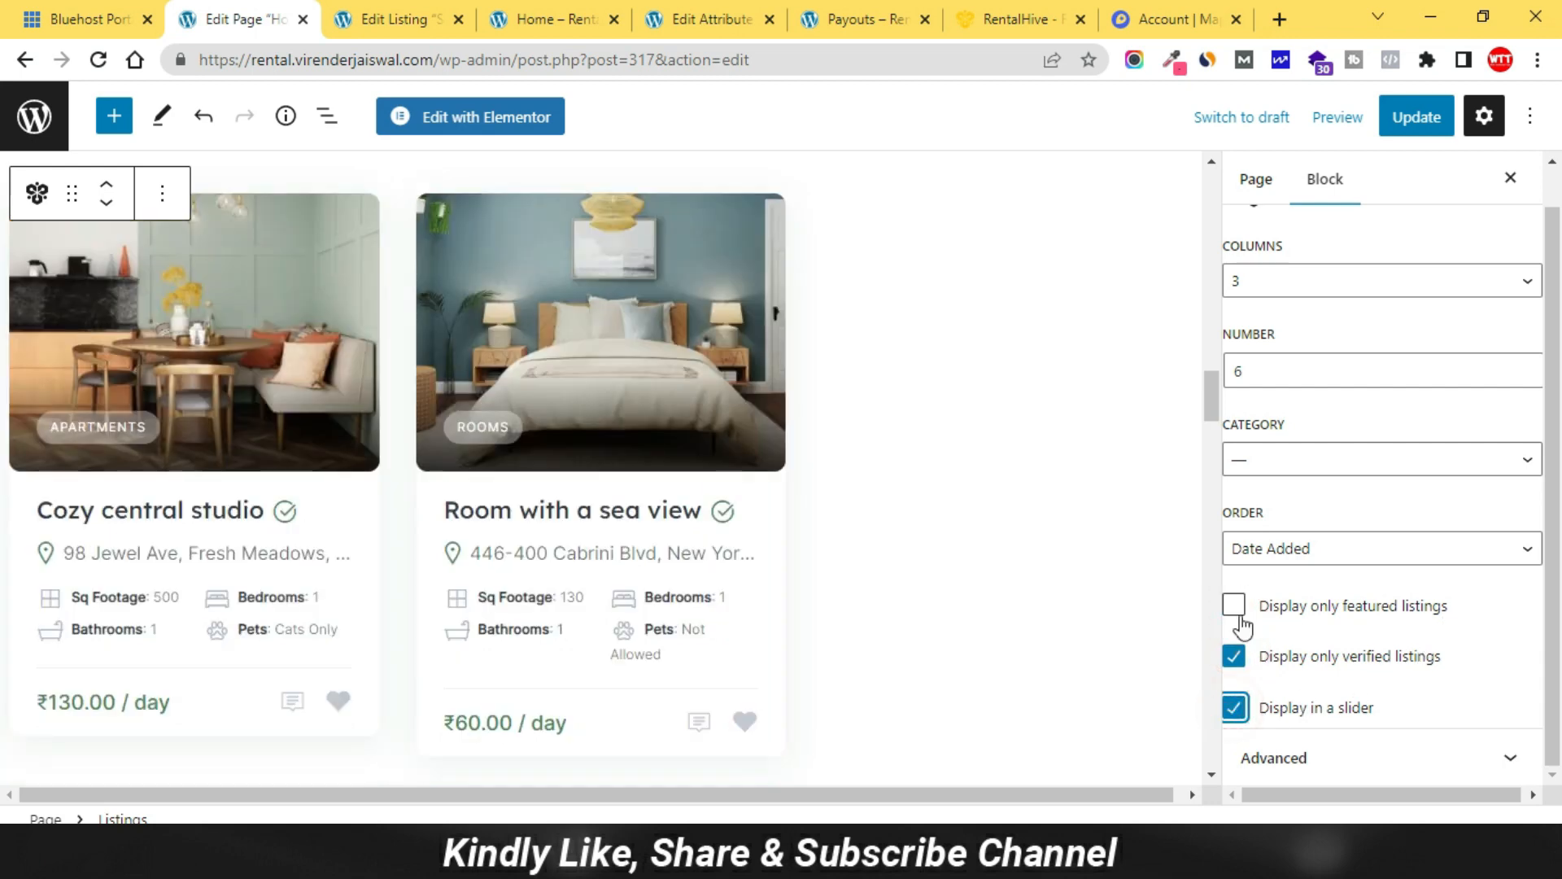
{"action": "left_click", "coordinate": [1233, 605]}
{"action": "left_click", "coordinate": [1234, 656]}
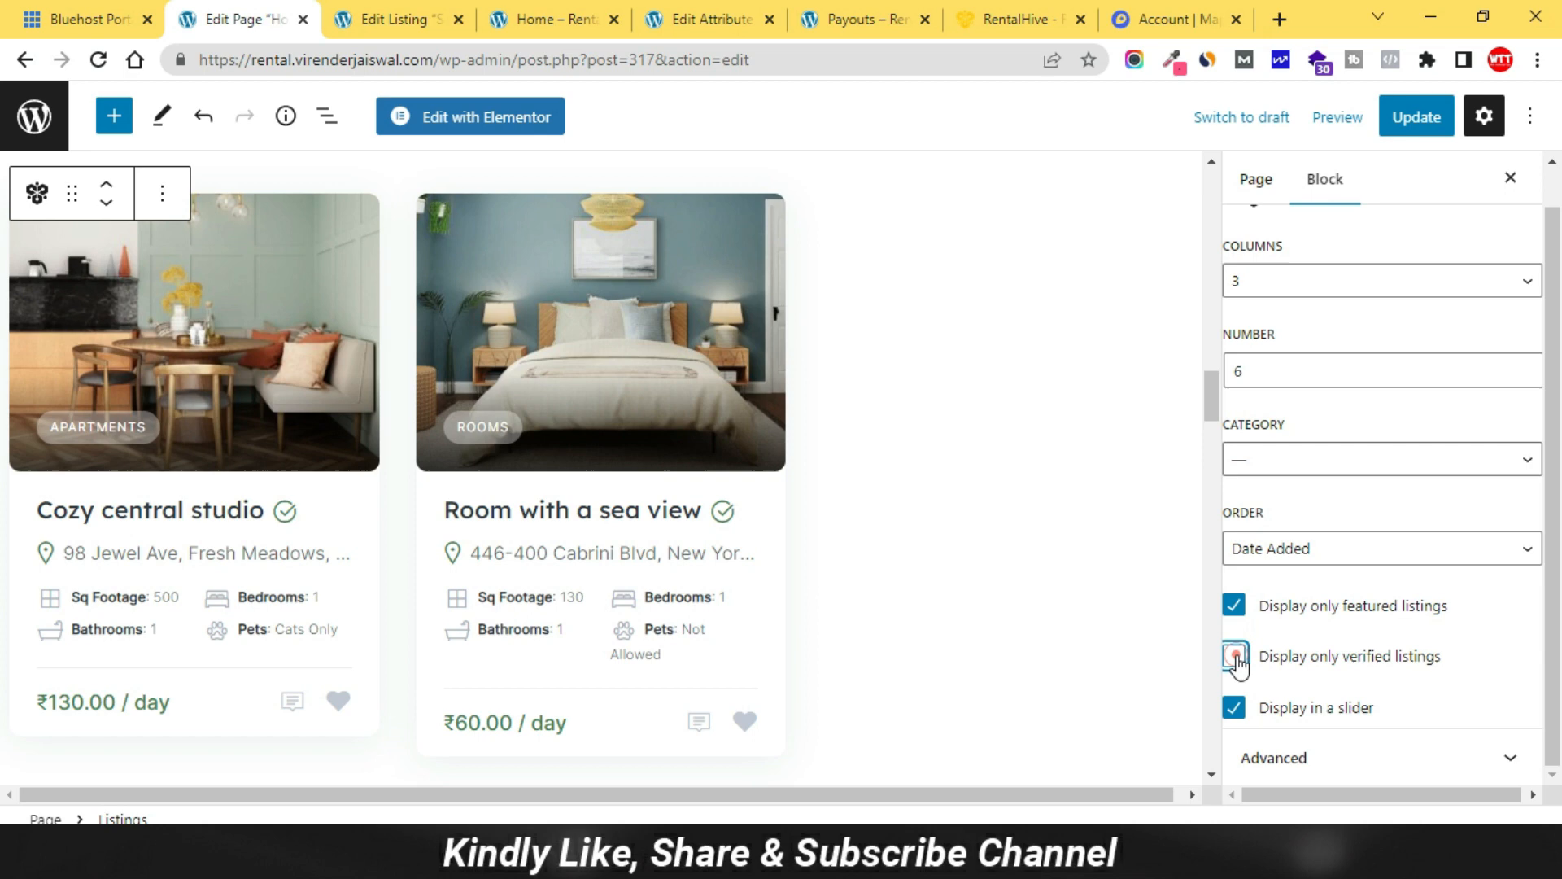
{"action": "left_click", "coordinate": [1234, 606]}
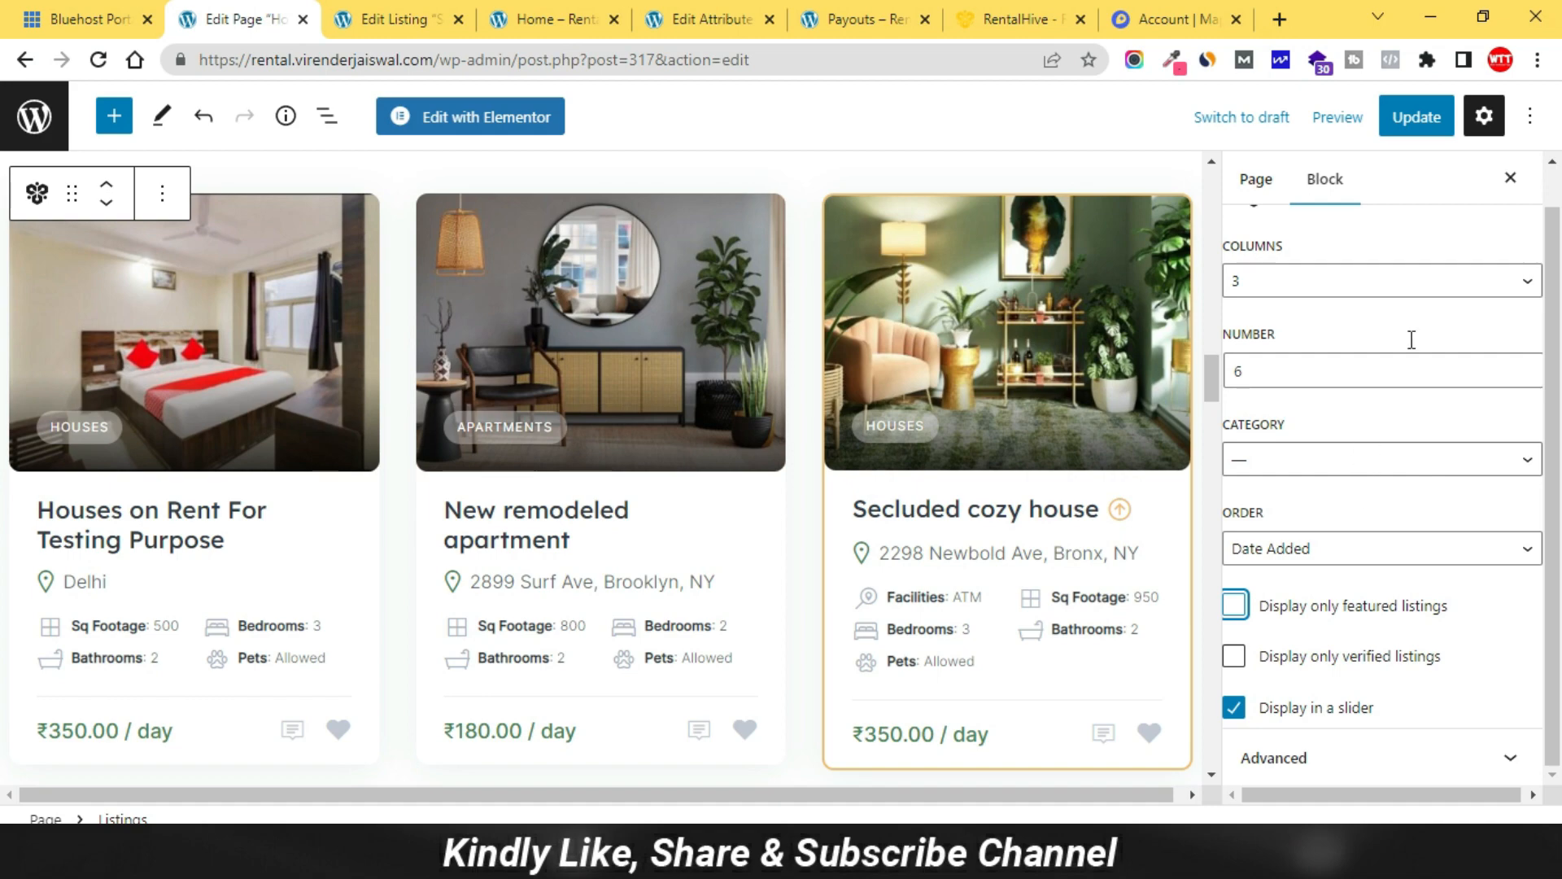
{"action": "left_click", "coordinate": [1426, 119]}
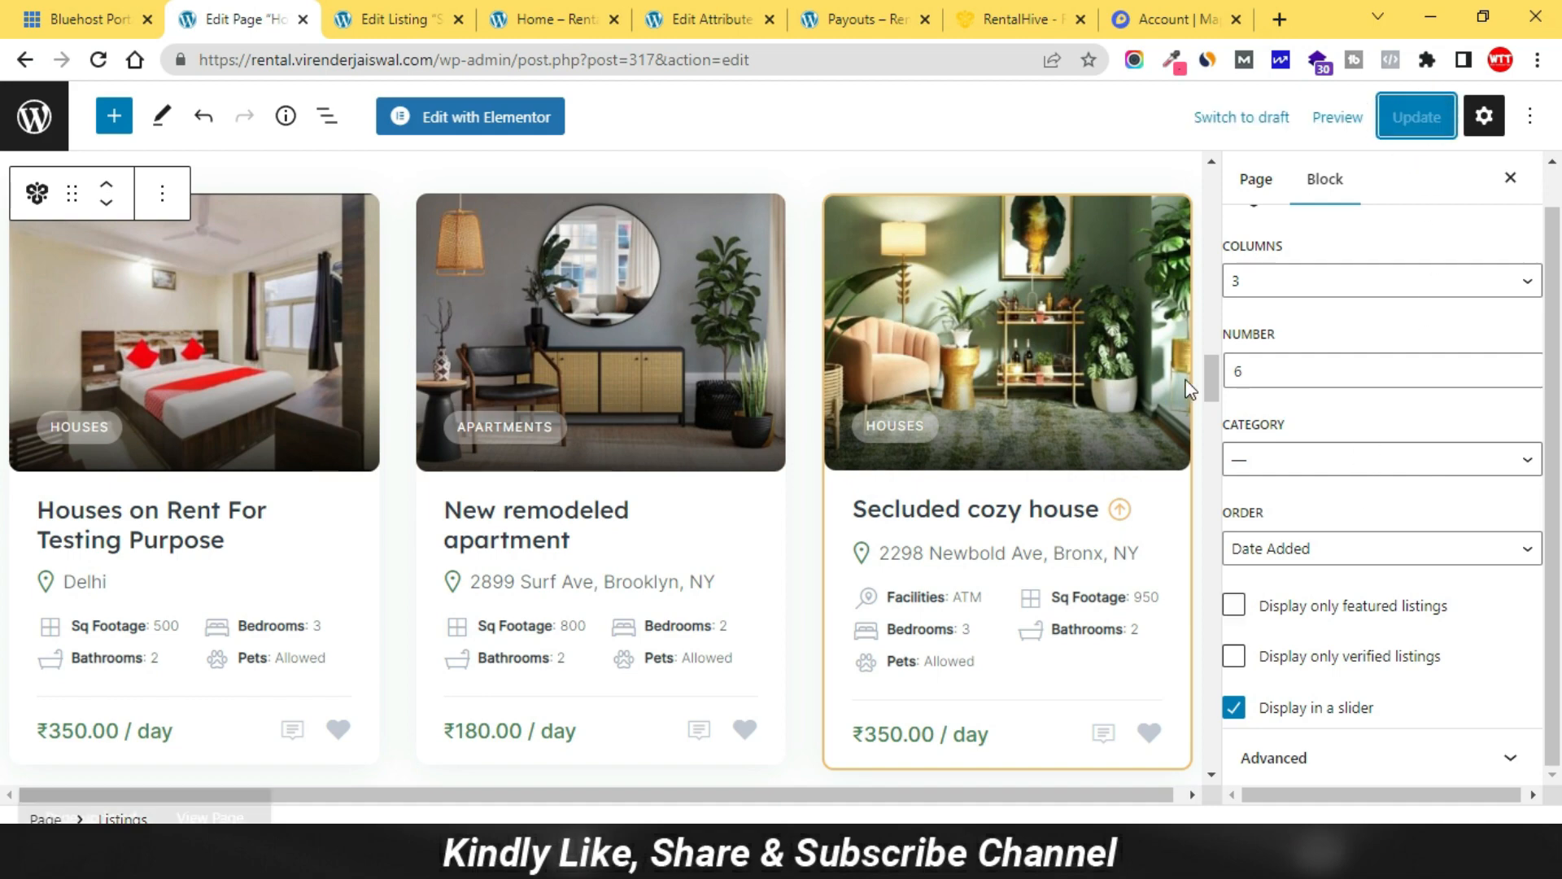
Reload the live homepage and browse through the Top Properties slider.
{"action": "key", "text": "alt+Tab"}
{"action": "scroll", "coordinate": [753, 465], "scroll_direction": "up", "scroll_amount": 4}
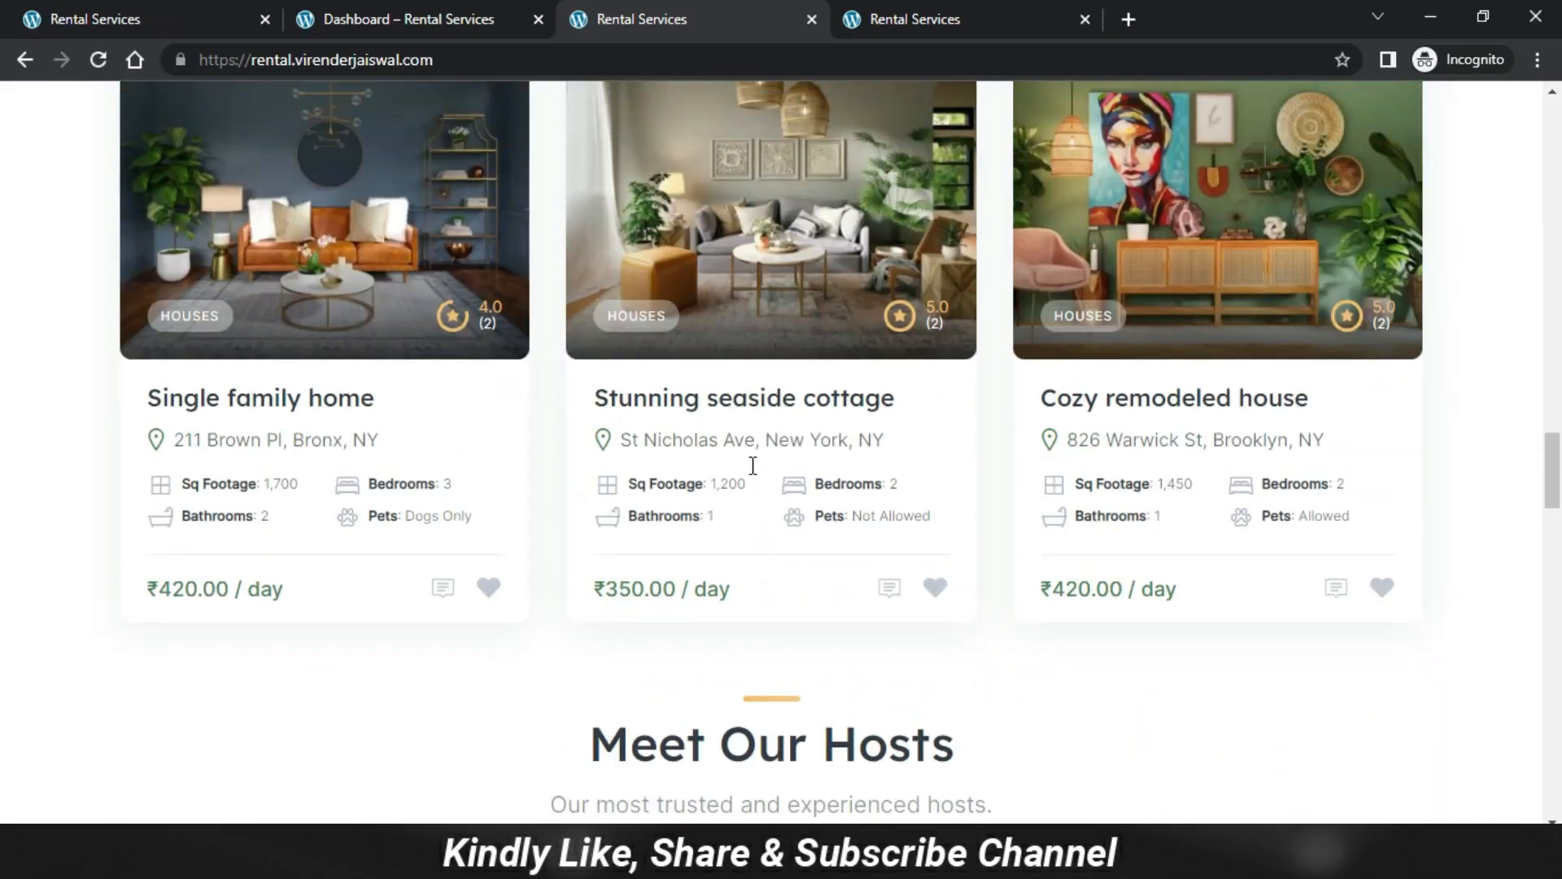
{"action": "key", "text": "F5"}
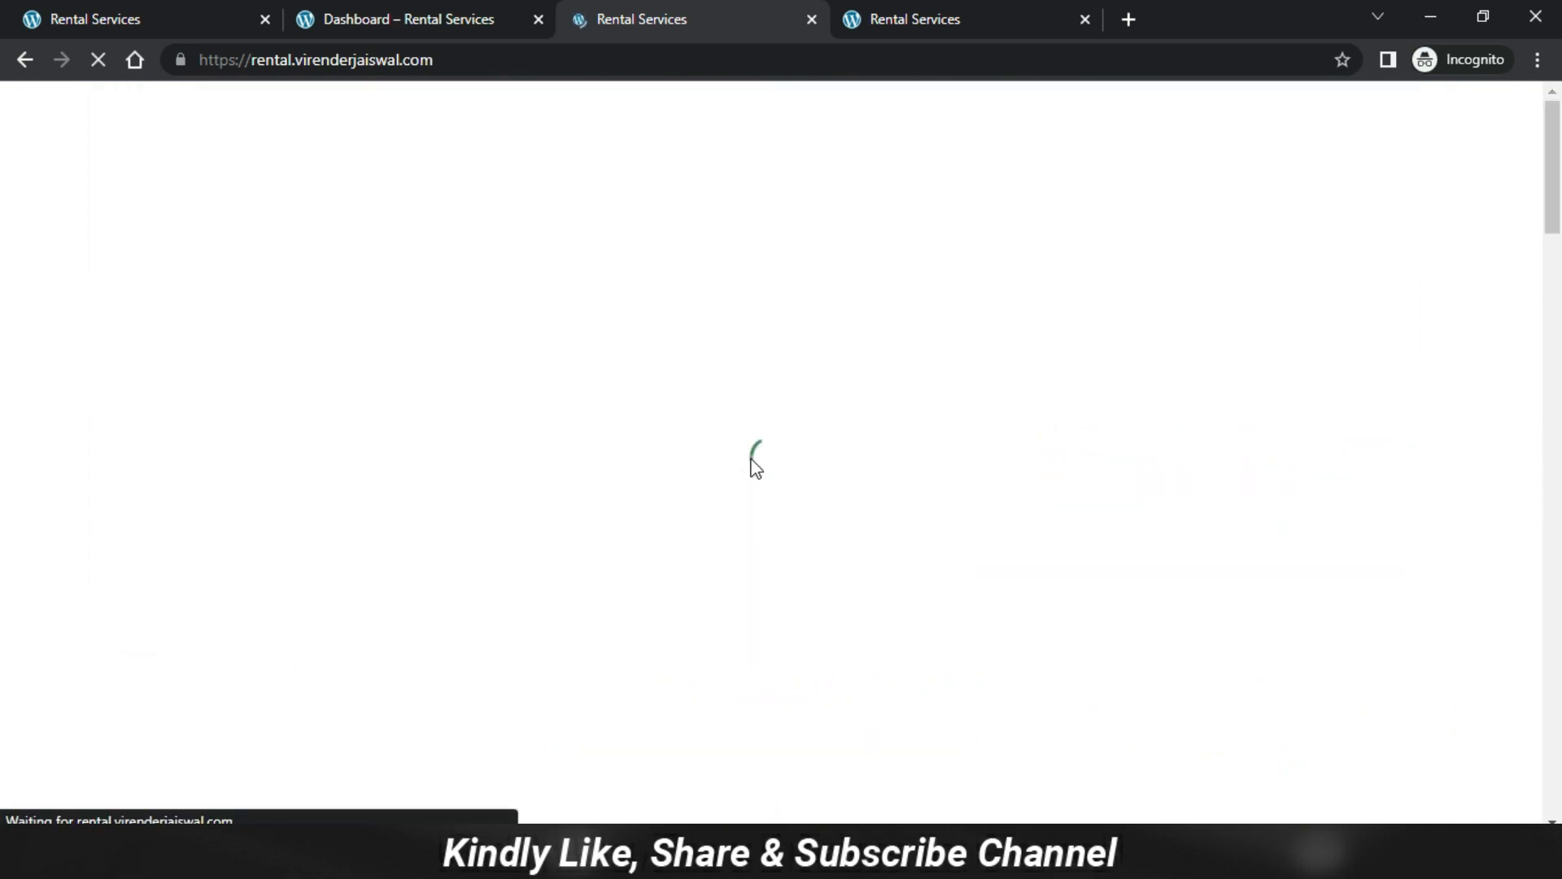
{"action": "scroll", "coordinate": [764, 456], "scroll_direction": "up", "scroll_amount": 5}
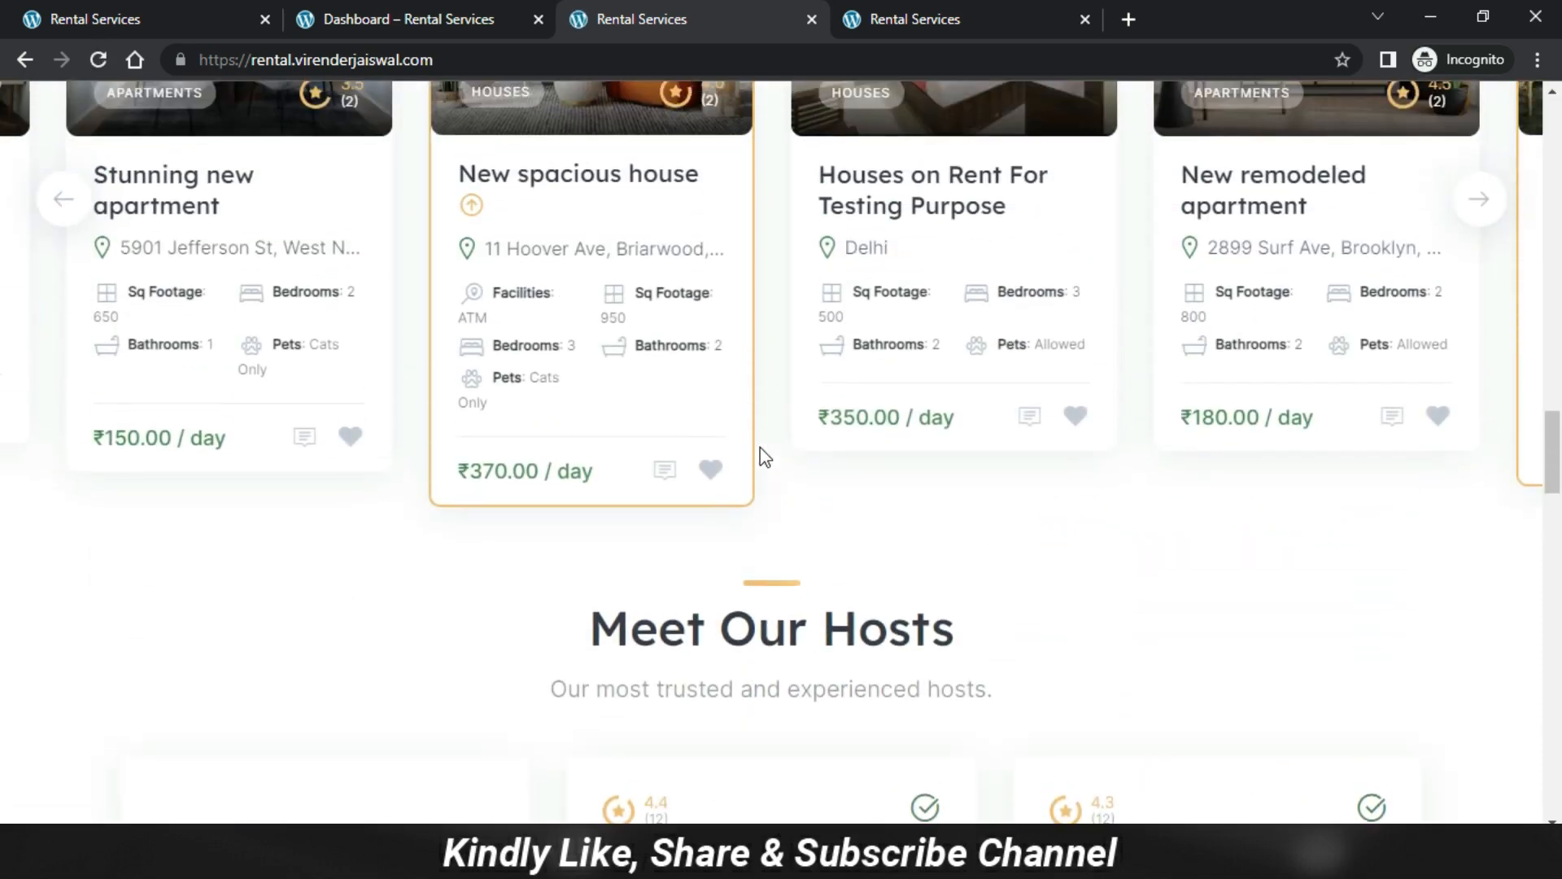
{"action": "left_click", "coordinate": [1477, 419]}
{"action": "left_click", "coordinate": [1477, 419]}
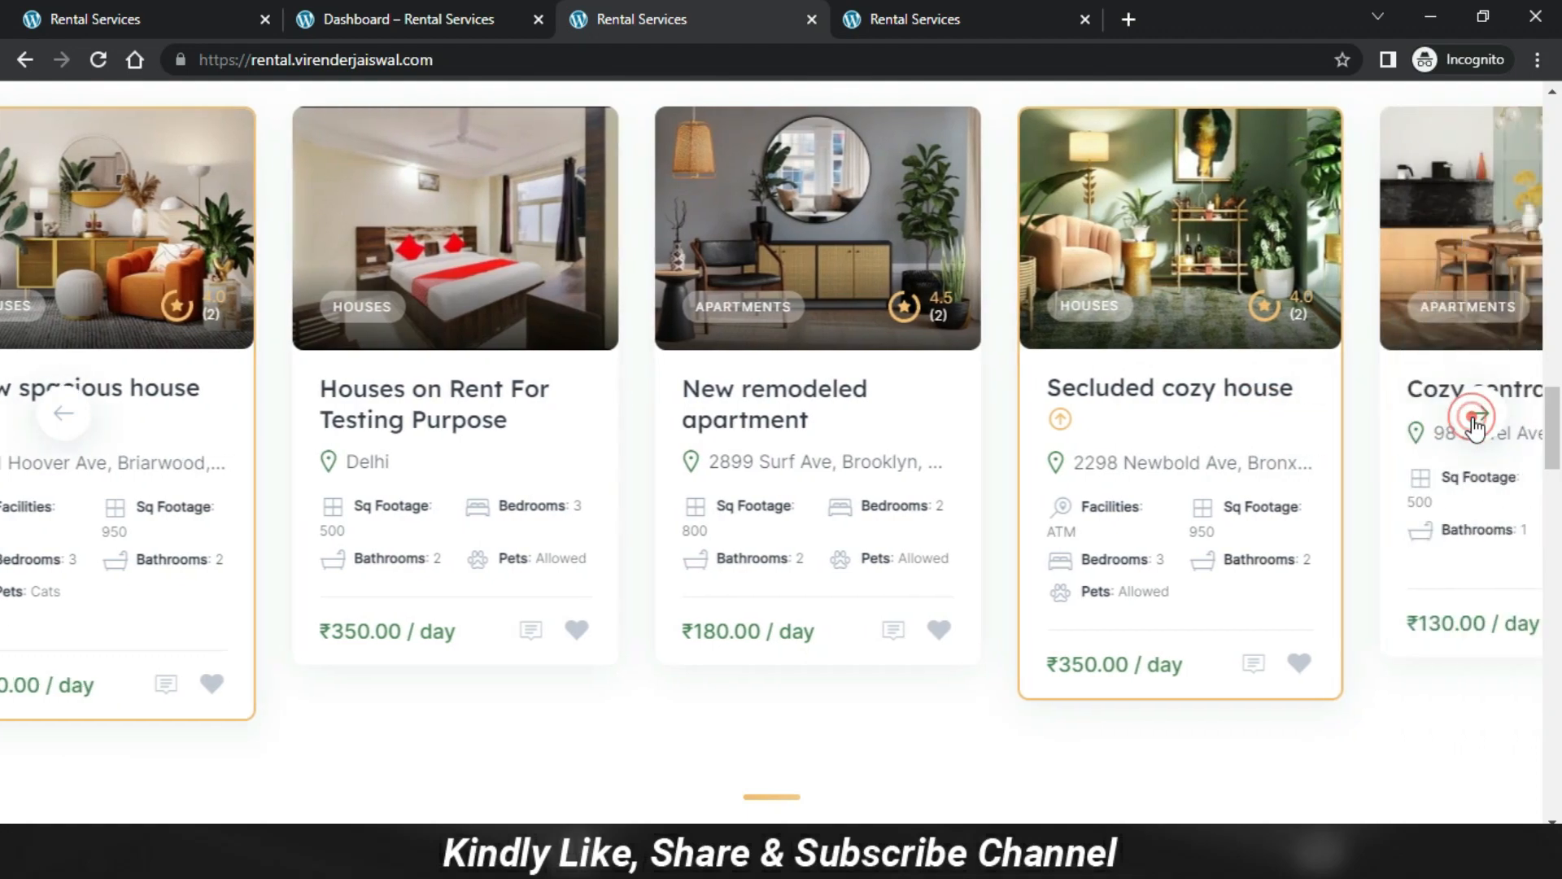
{"action": "left_click", "coordinate": [1477, 419]}
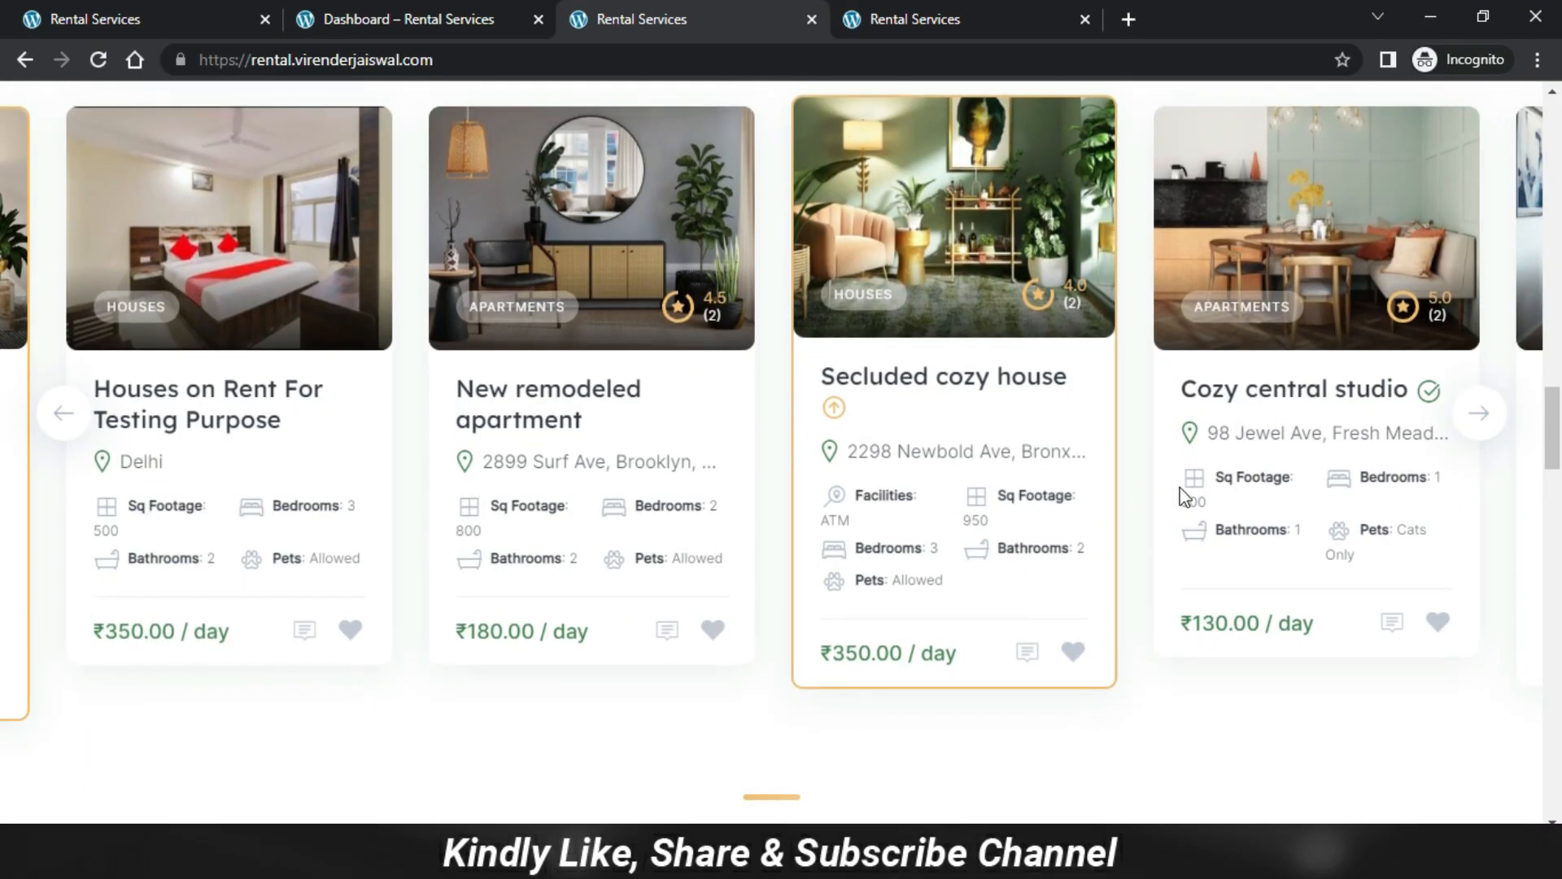
{"action": "scroll", "coordinate": [1247, 487], "scroll_direction": "up", "scroll_amount": 3}
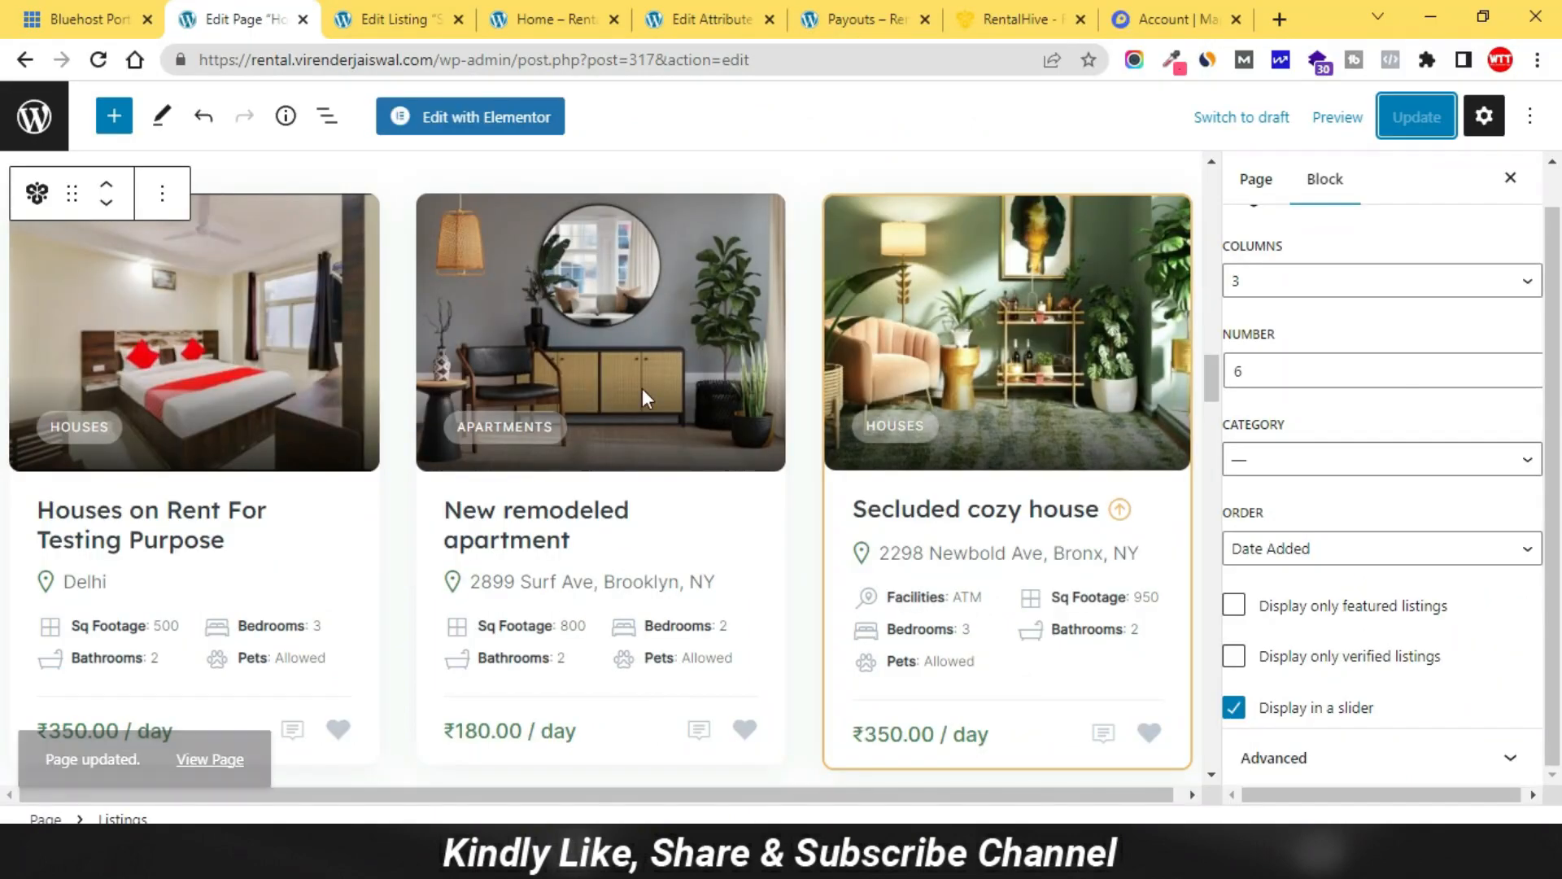
Set the Meet Our Hosts block to 4 columns and 4 hosts, and check the updated live homepage.
{"action": "scroll", "coordinate": [642, 397], "scroll_direction": "down", "scroll_amount": 12}
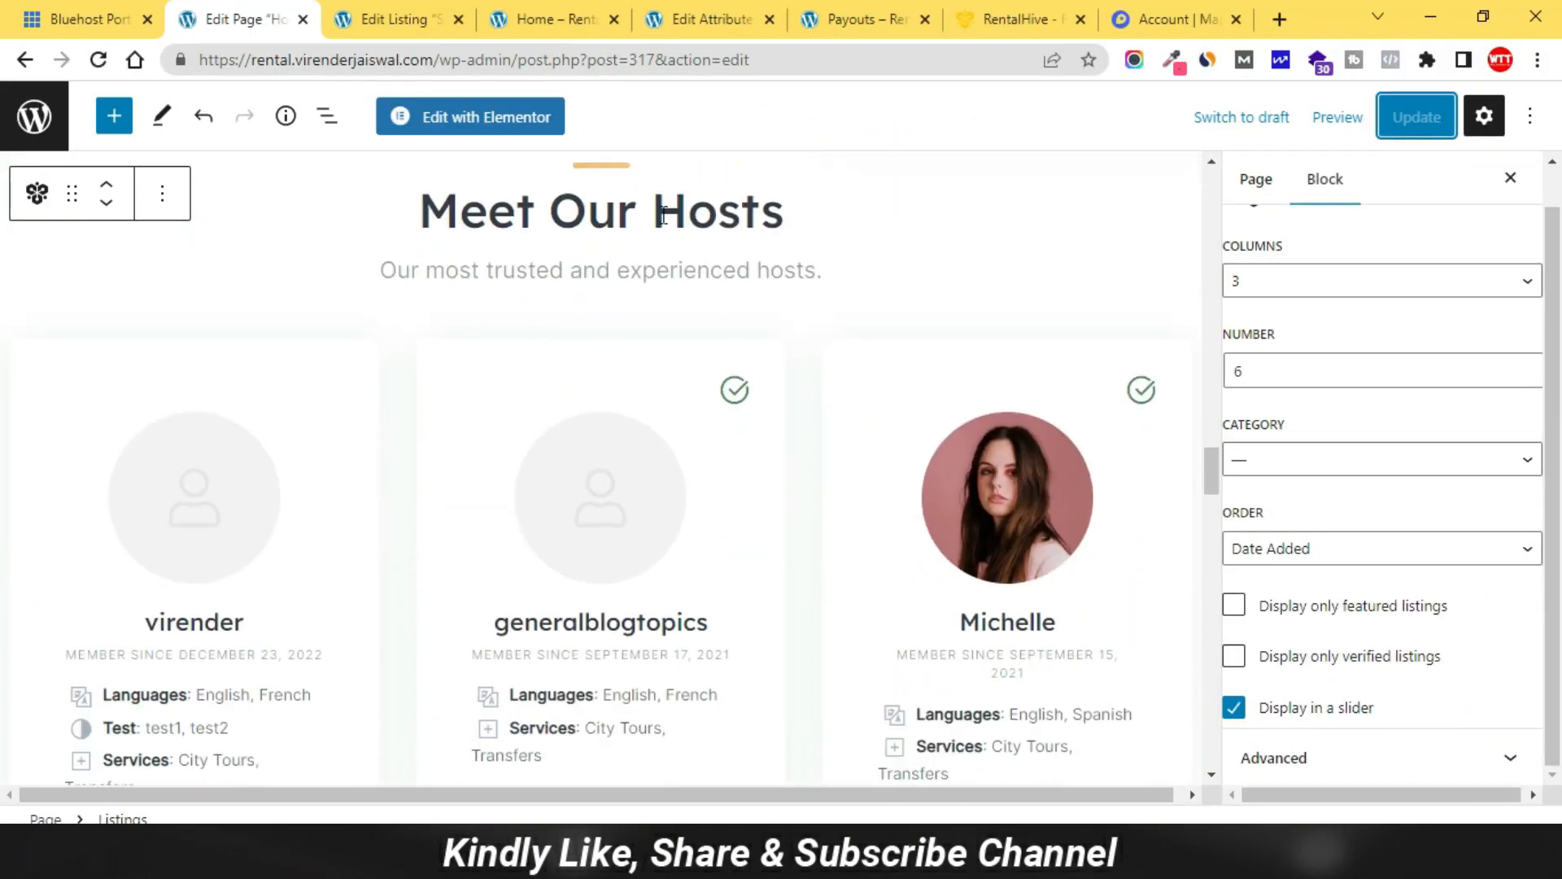
{"action": "left_click", "coordinate": [1109, 366]}
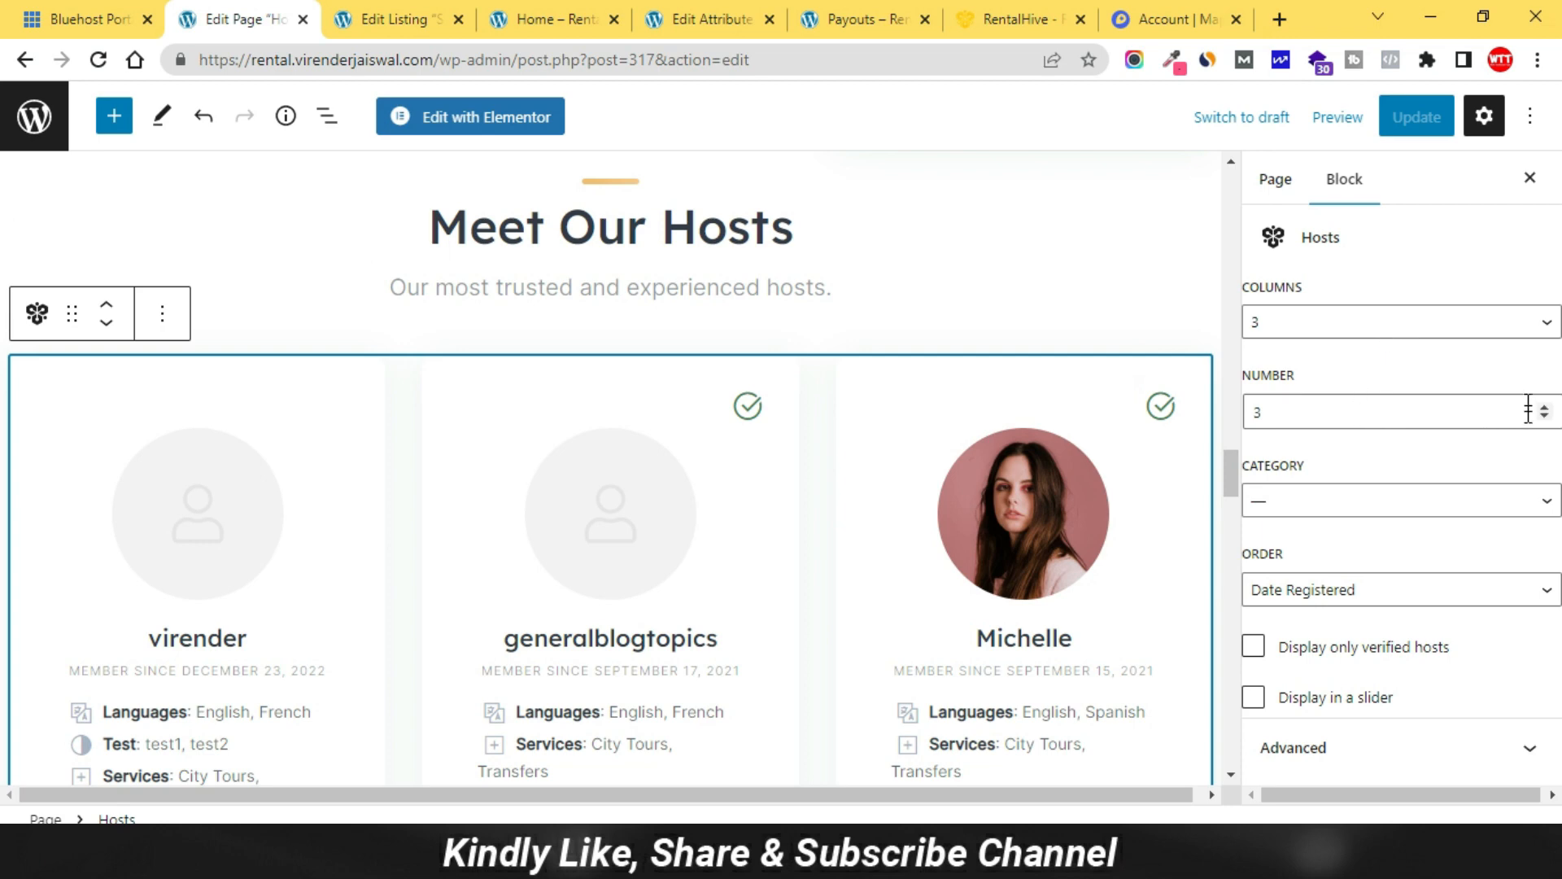
{"action": "left_click", "coordinate": [1515, 332]}
{"action": "left_click", "coordinate": [1273, 412]}
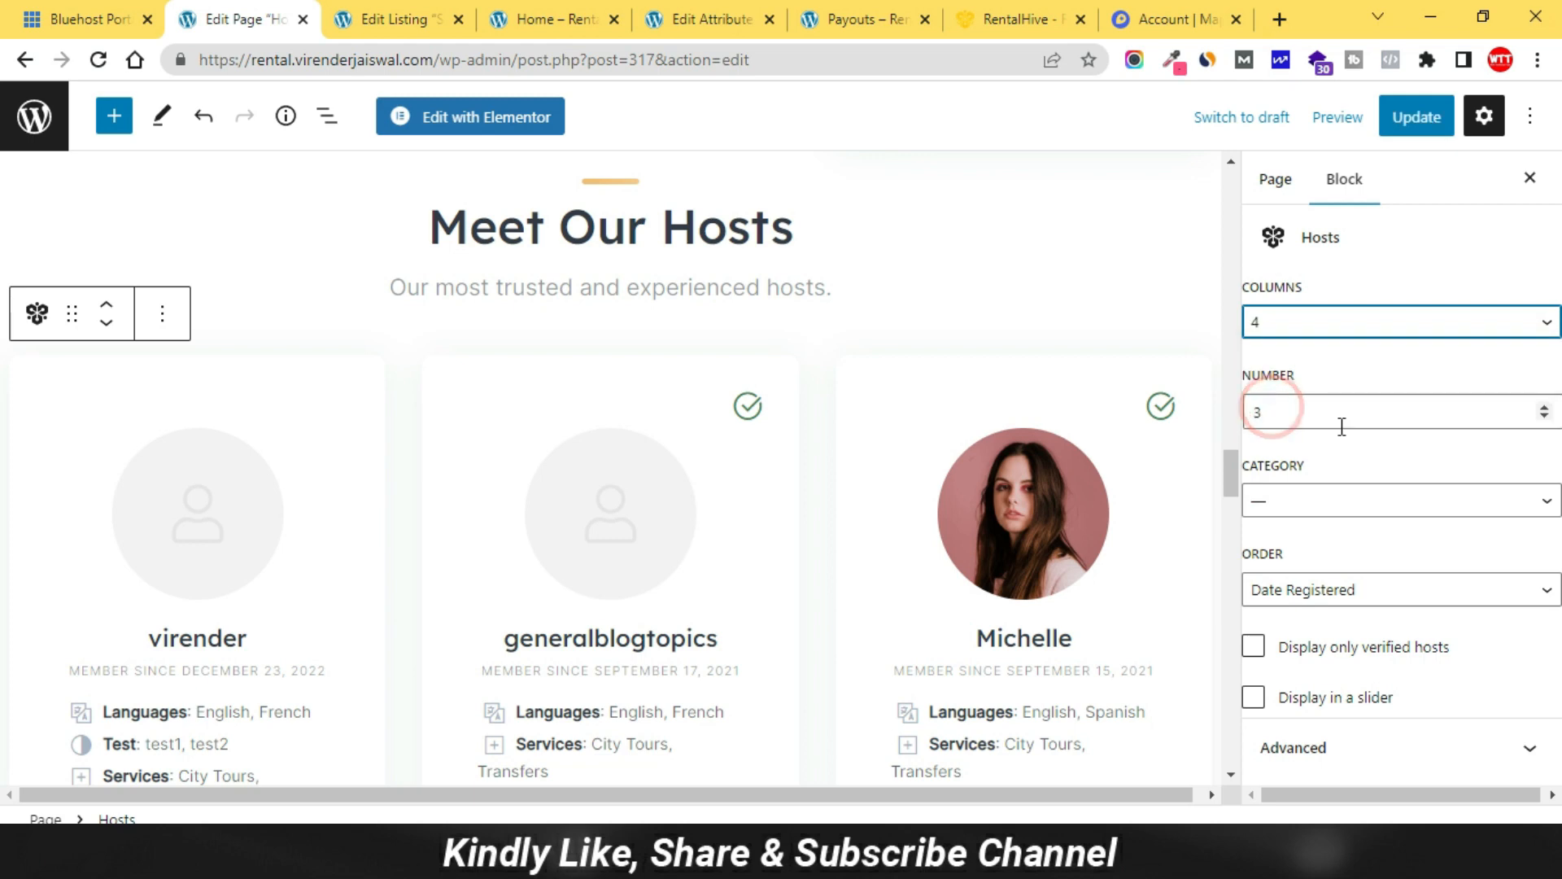
{"action": "left_click", "coordinate": [1545, 409]}
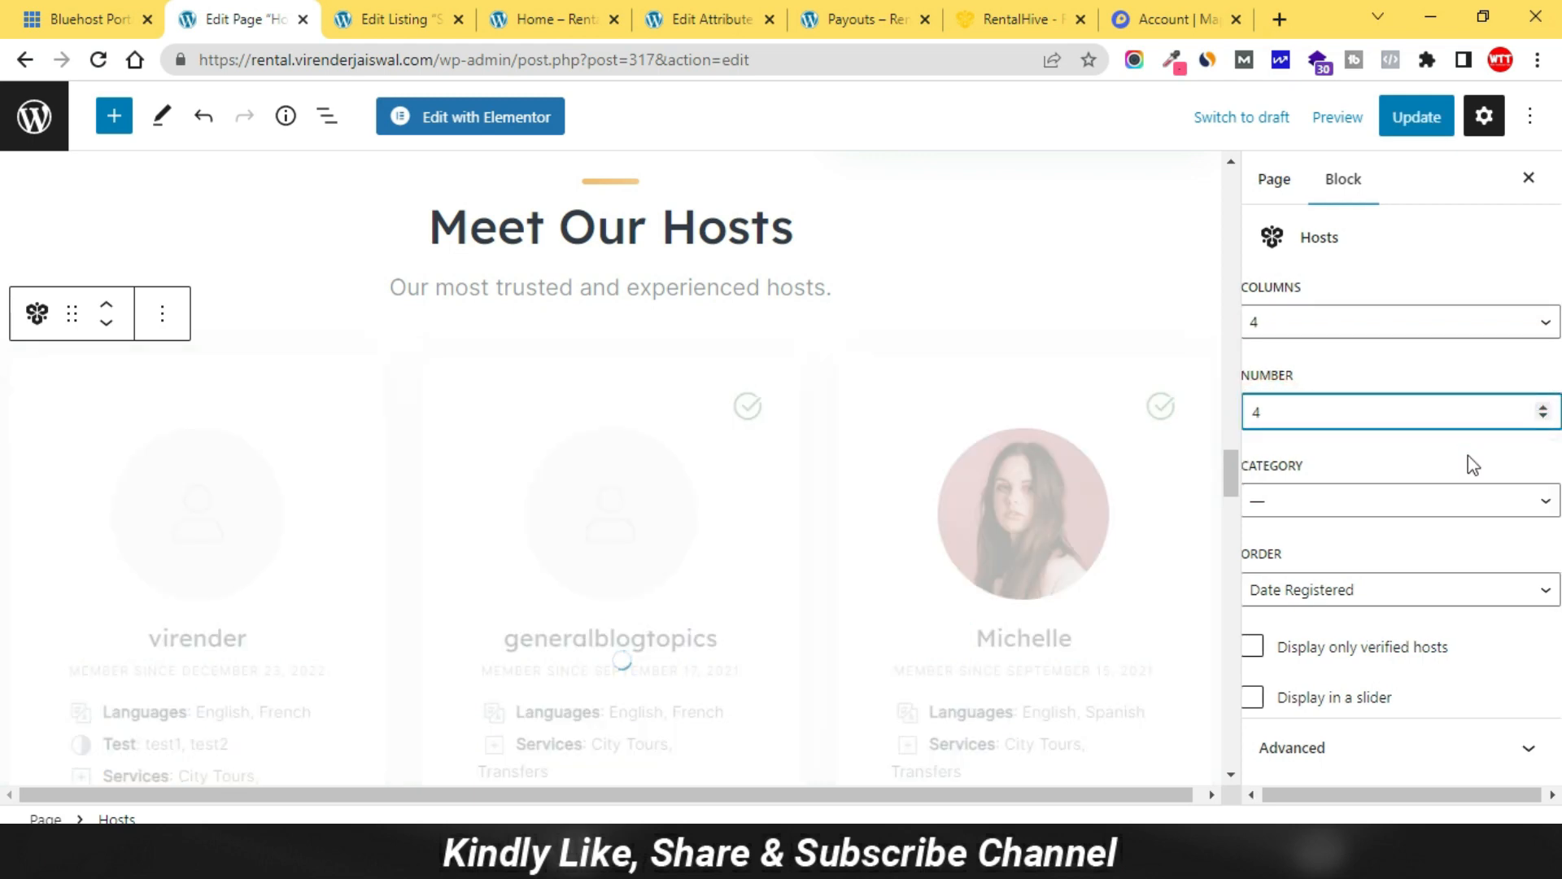
{"action": "left_click", "coordinate": [1407, 126]}
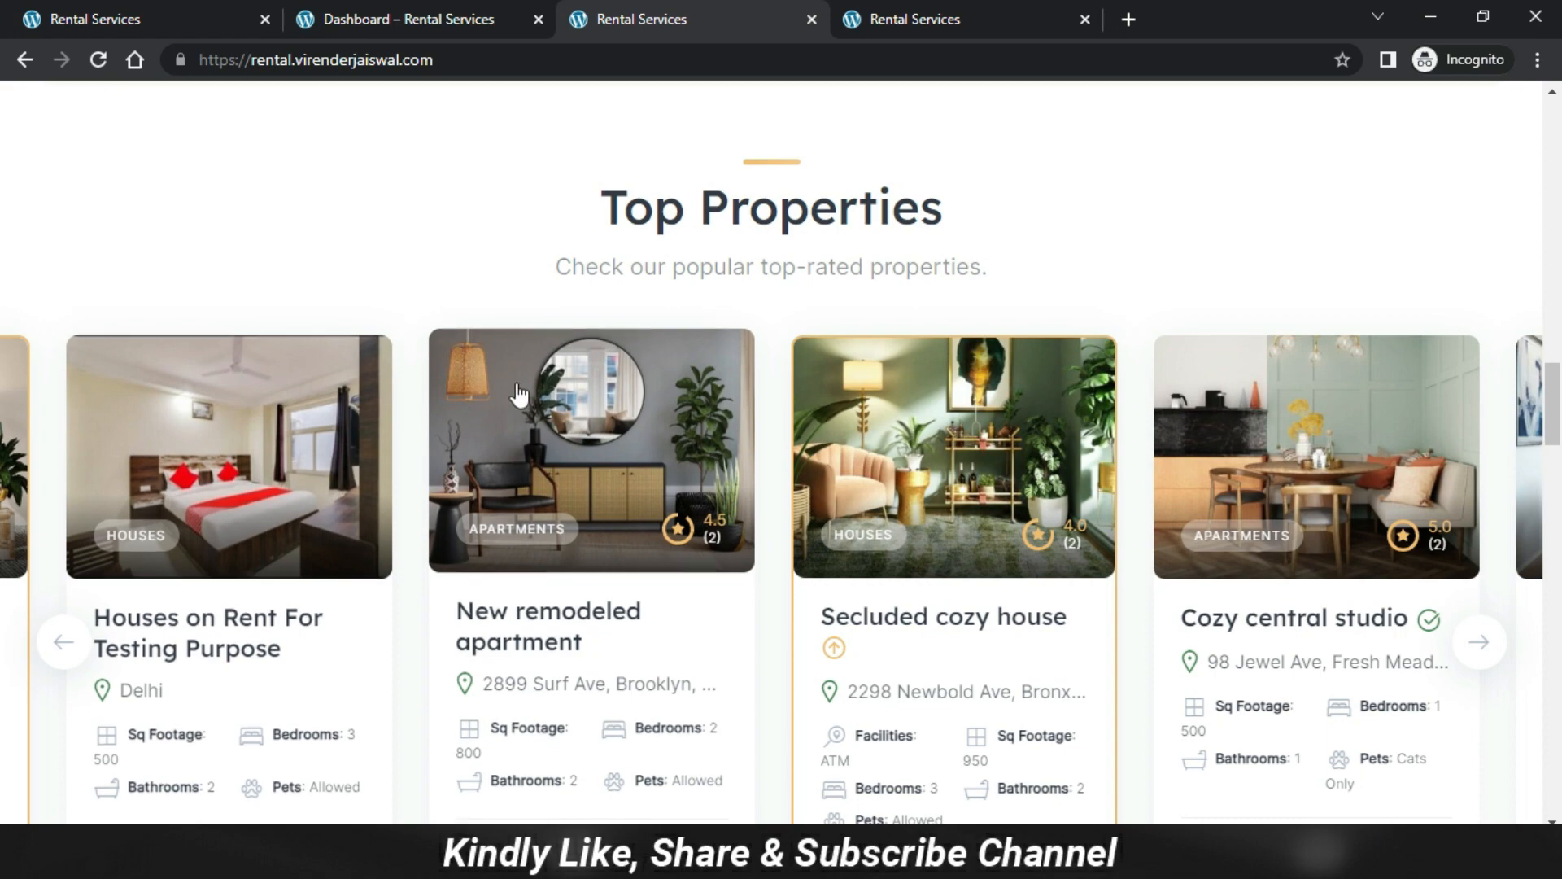
{"action": "scroll", "coordinate": [516, 394], "scroll_direction": "down", "scroll_amount": 10}
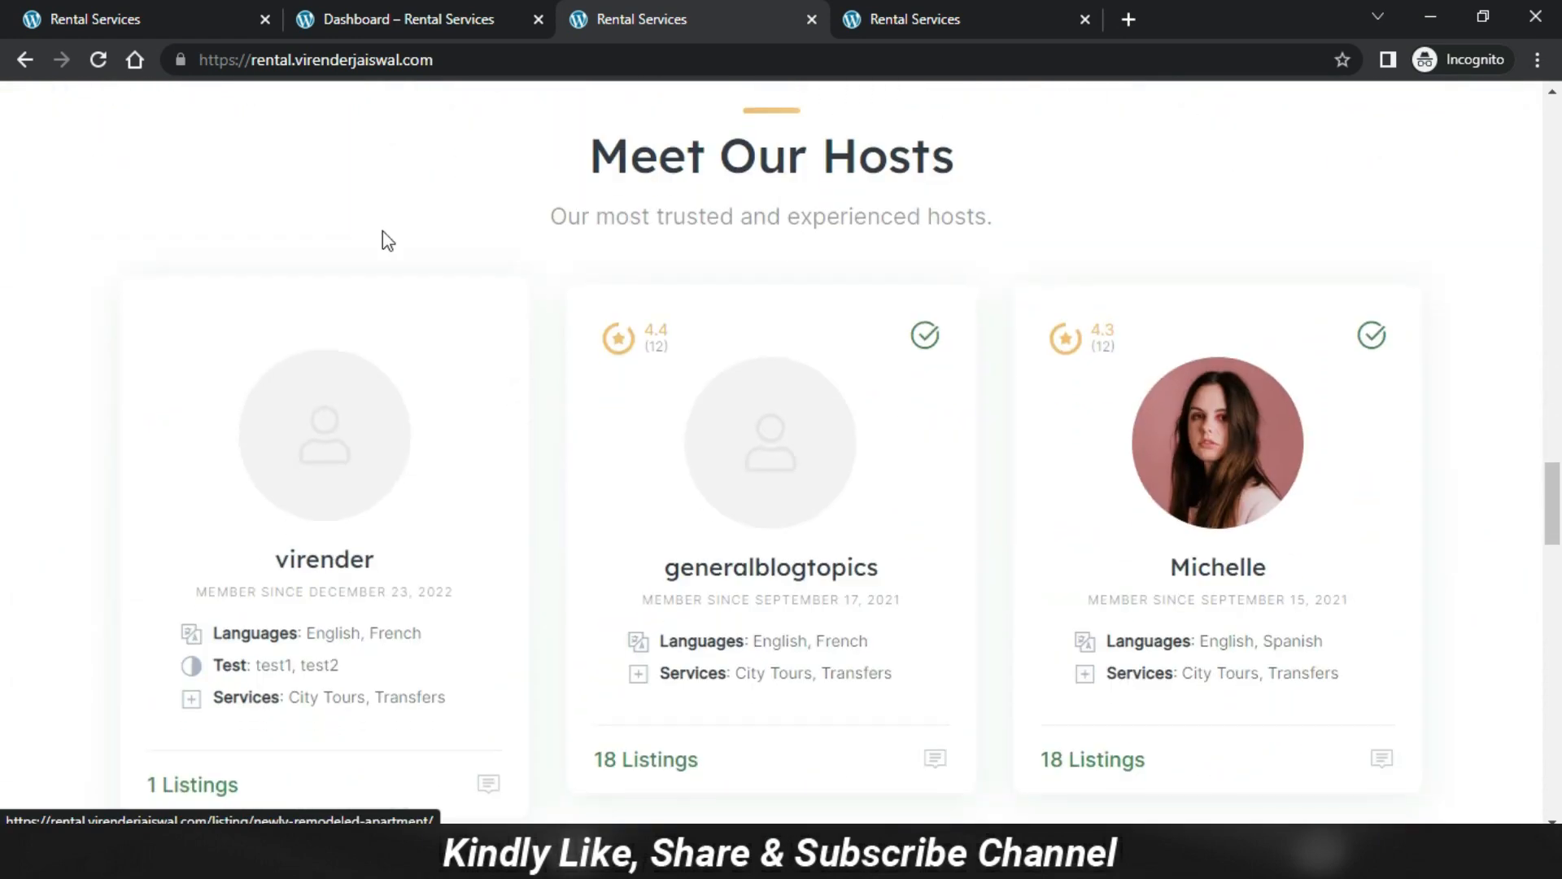
{"action": "left_click", "coordinate": [99, 61]}
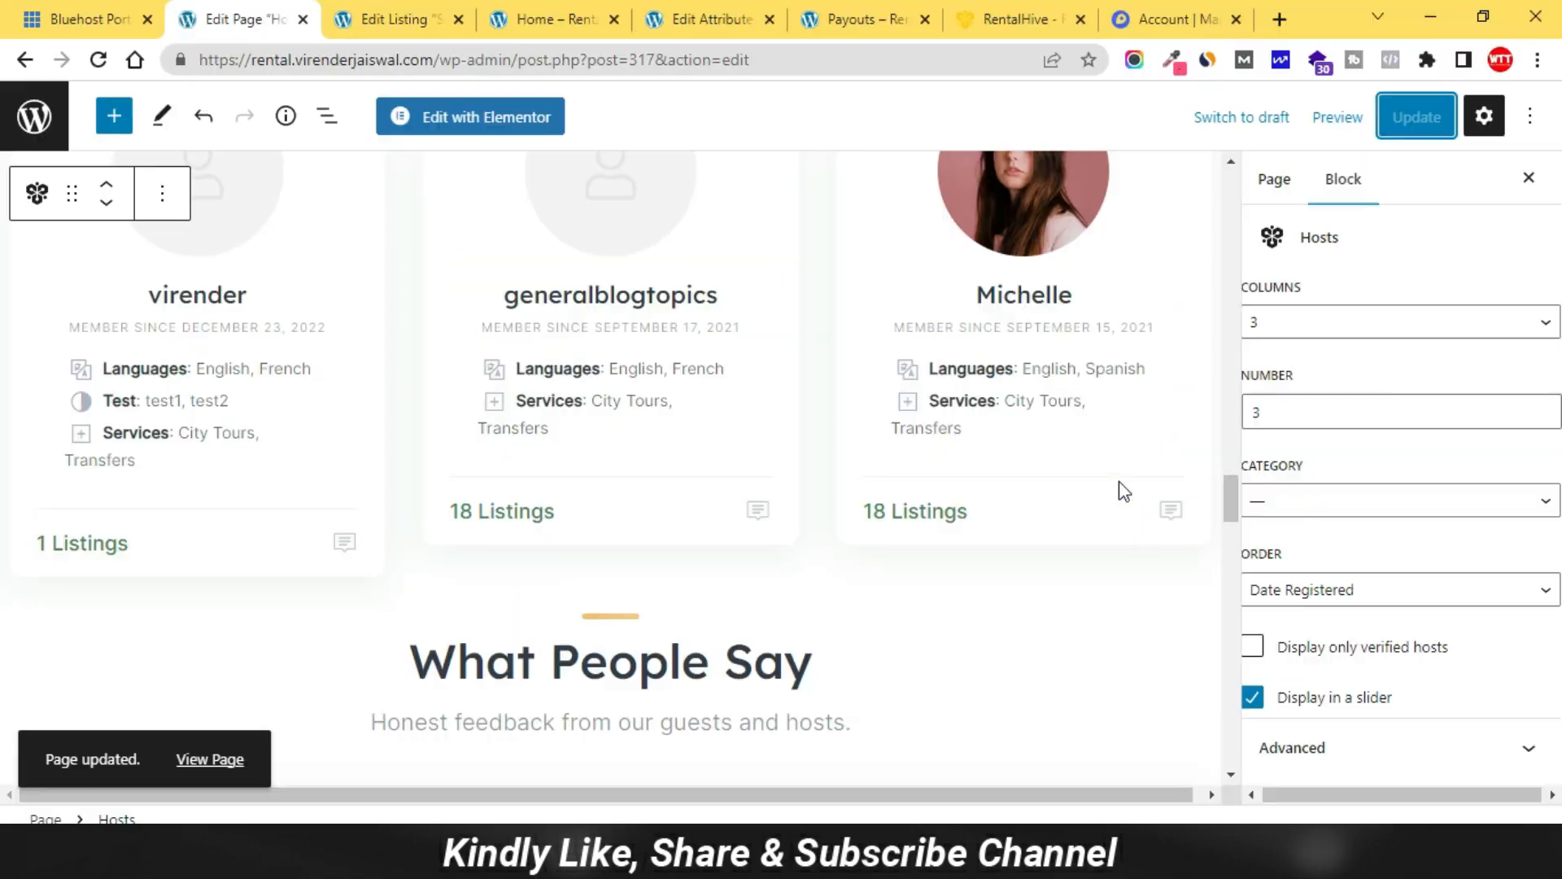
Turn off the slider display of the What People Say testimonials and update the page.
{"action": "scroll", "coordinate": [1120, 480], "scroll_direction": "down", "scroll_amount": 4}
{"action": "scroll", "coordinate": [643, 310], "scroll_direction": "down", "scroll_amount": 3}
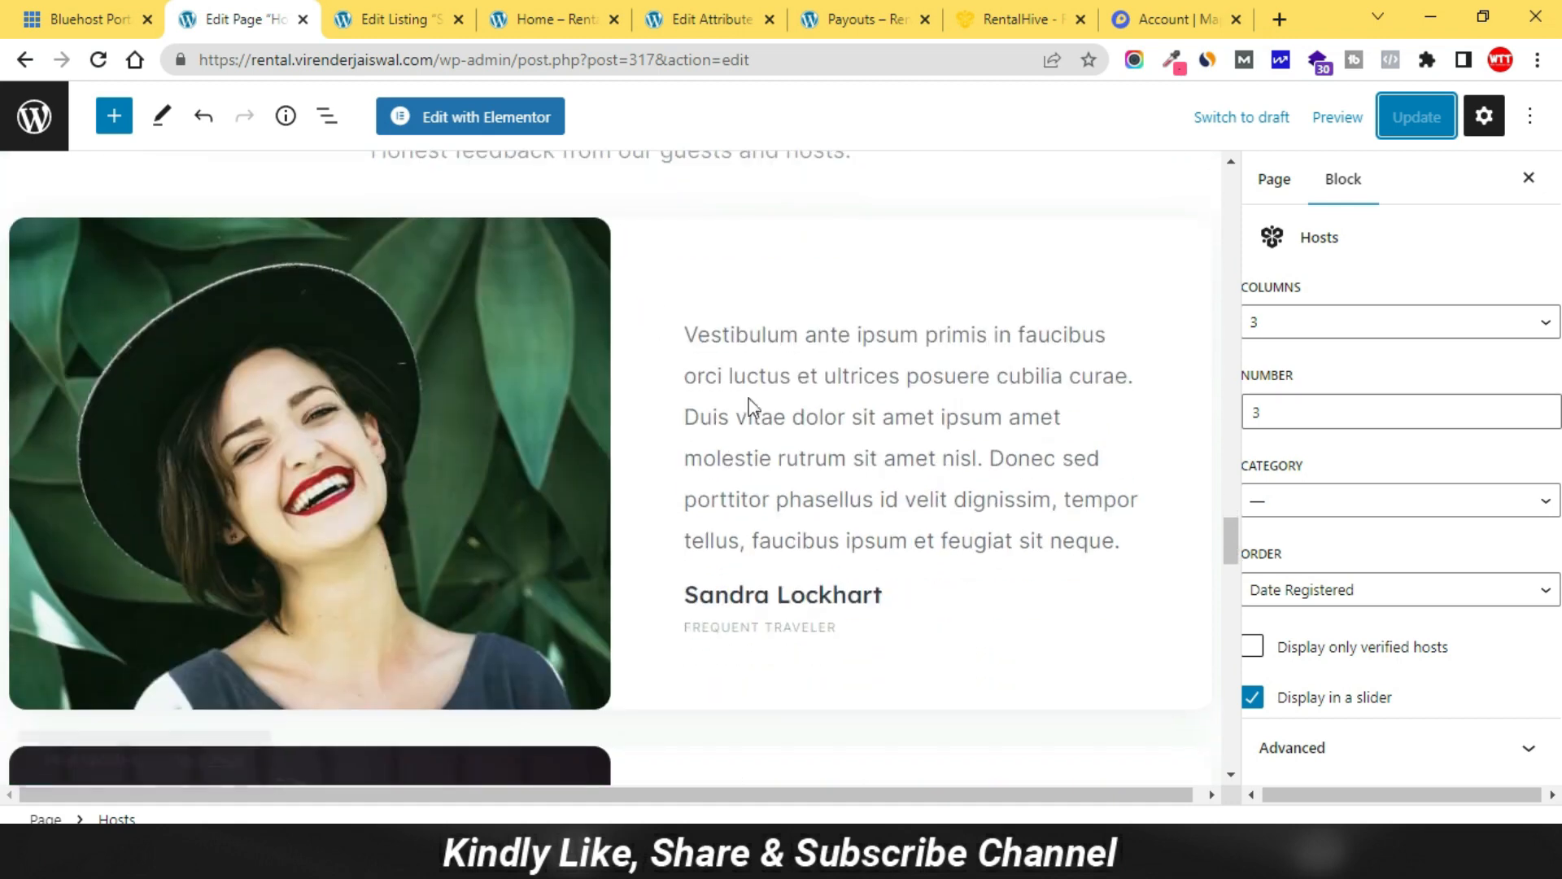
{"action": "left_click", "coordinate": [826, 344]}
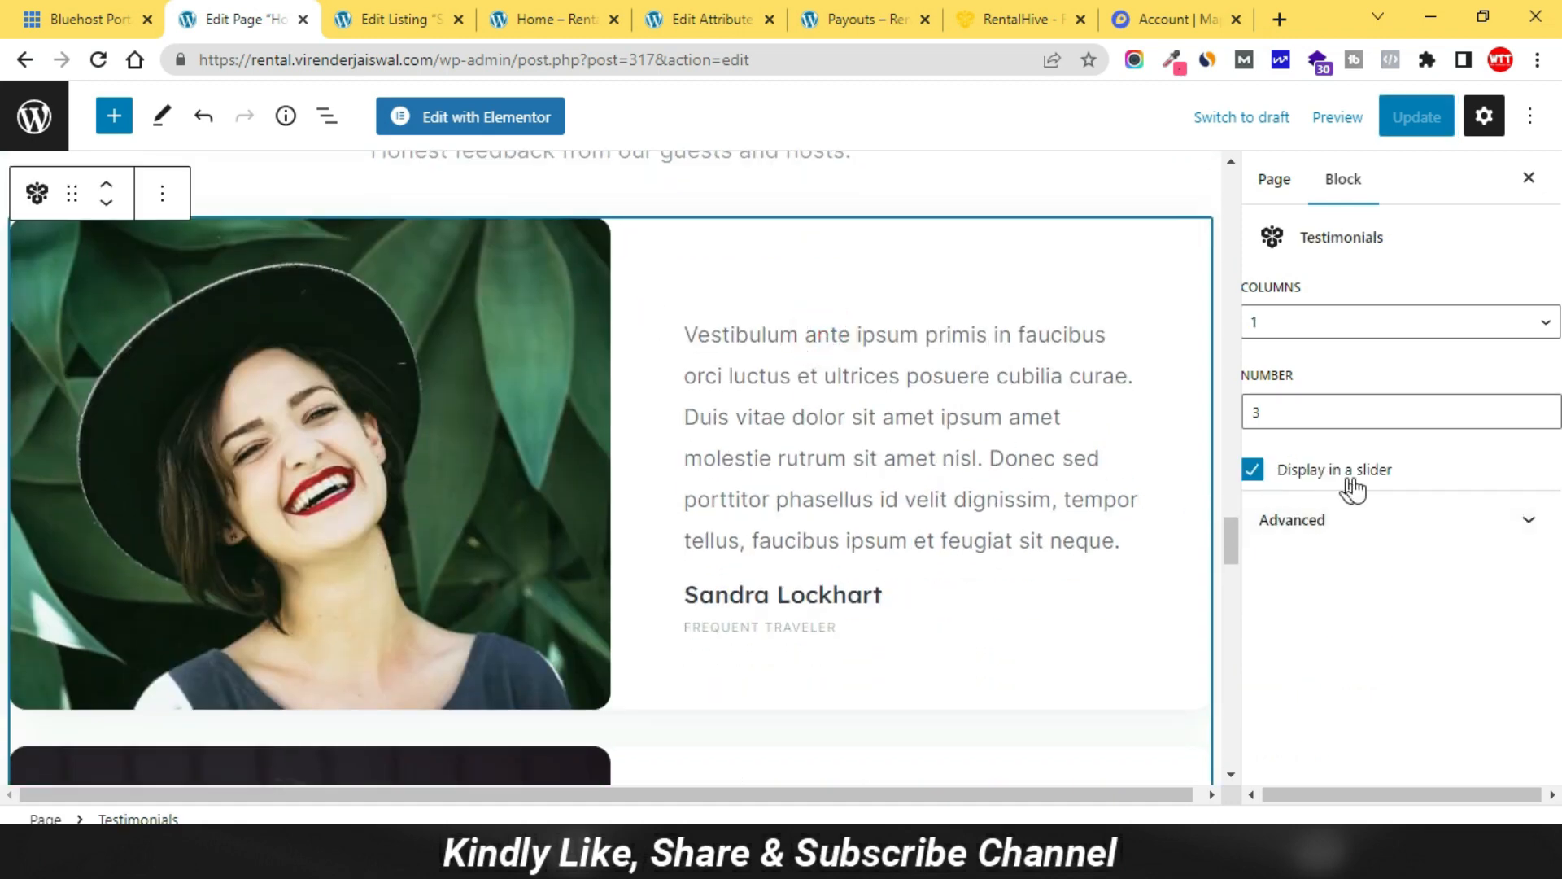
{"action": "left_click", "coordinate": [1253, 469]}
{"action": "left_click", "coordinate": [1415, 116]}
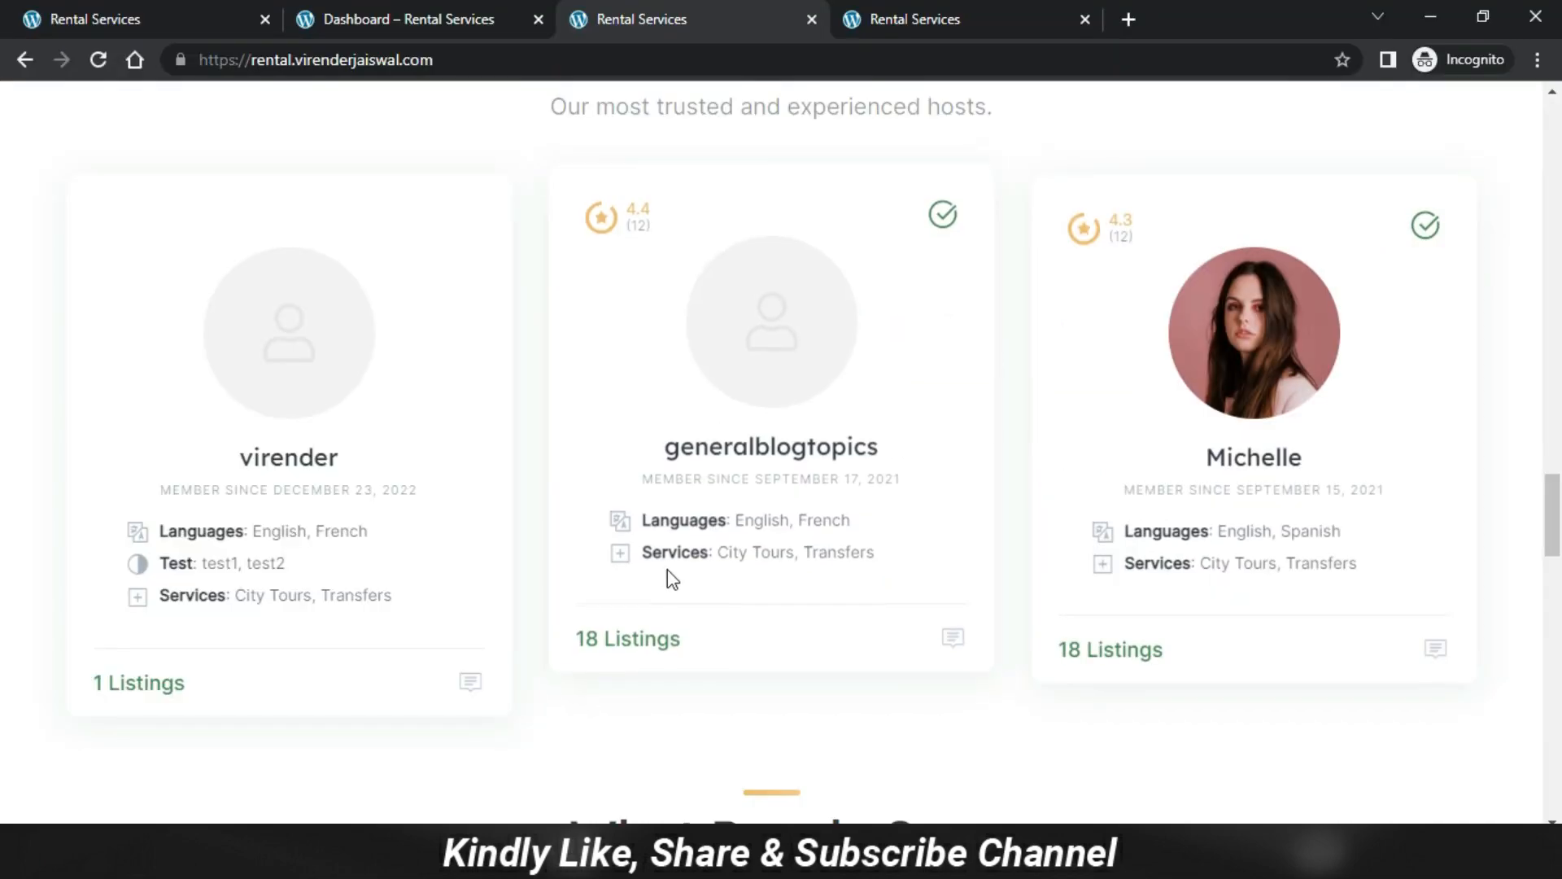
Browse the testimonials on the live homepage, and reload it to check their updated layout.
{"action": "scroll", "coordinate": [711, 578], "scroll_direction": "down", "scroll_amount": 10}
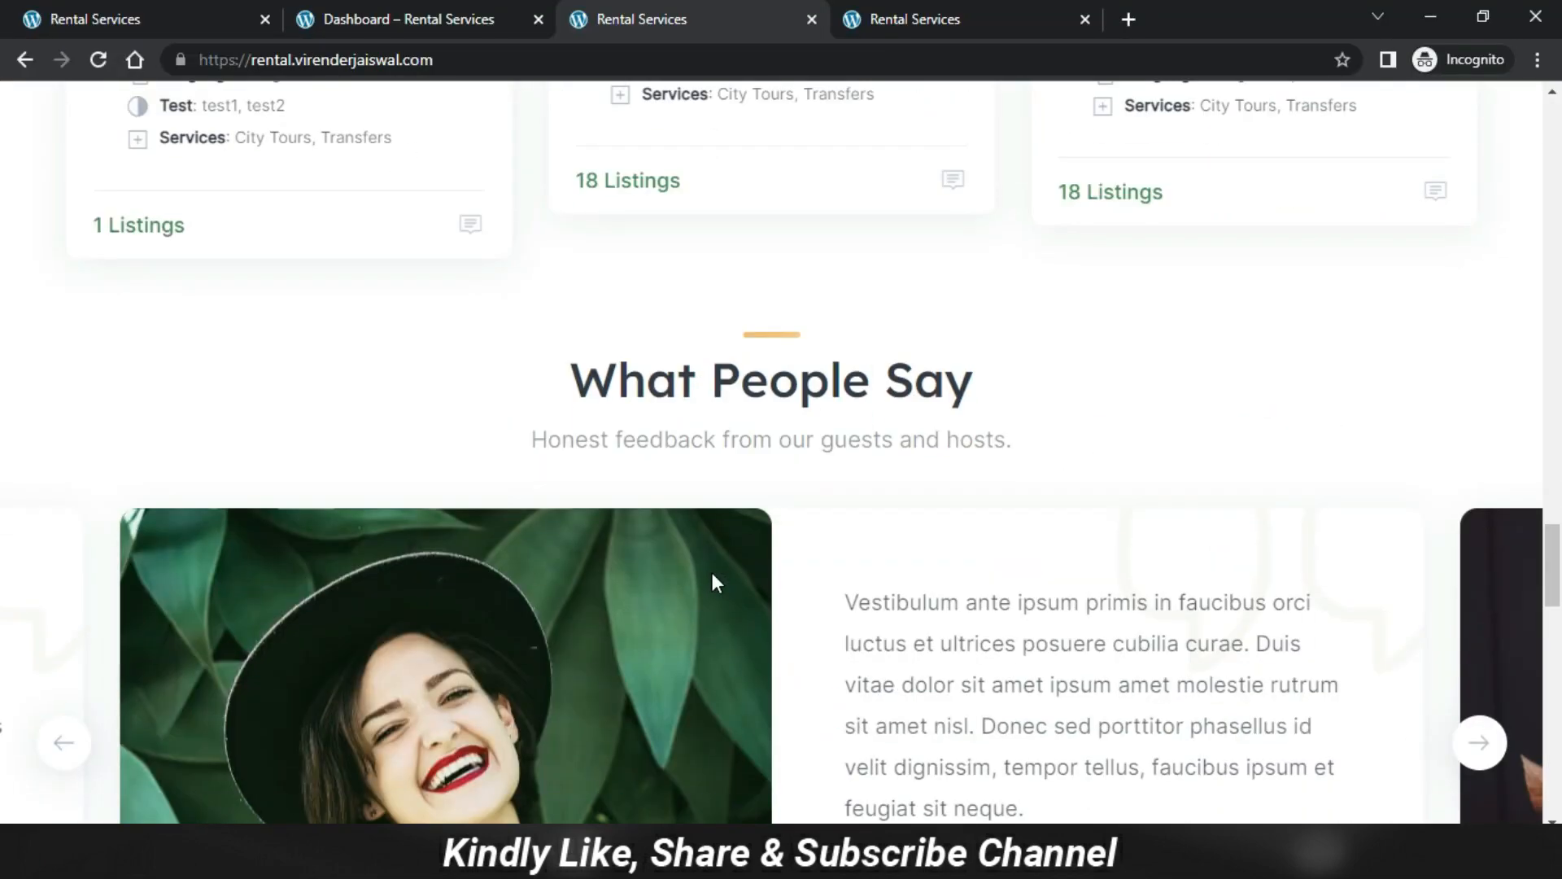
{"action": "left_click", "coordinate": [1479, 286]}
{"action": "scroll", "coordinate": [1270, 488], "scroll_direction": "up", "scroll_amount": 3}
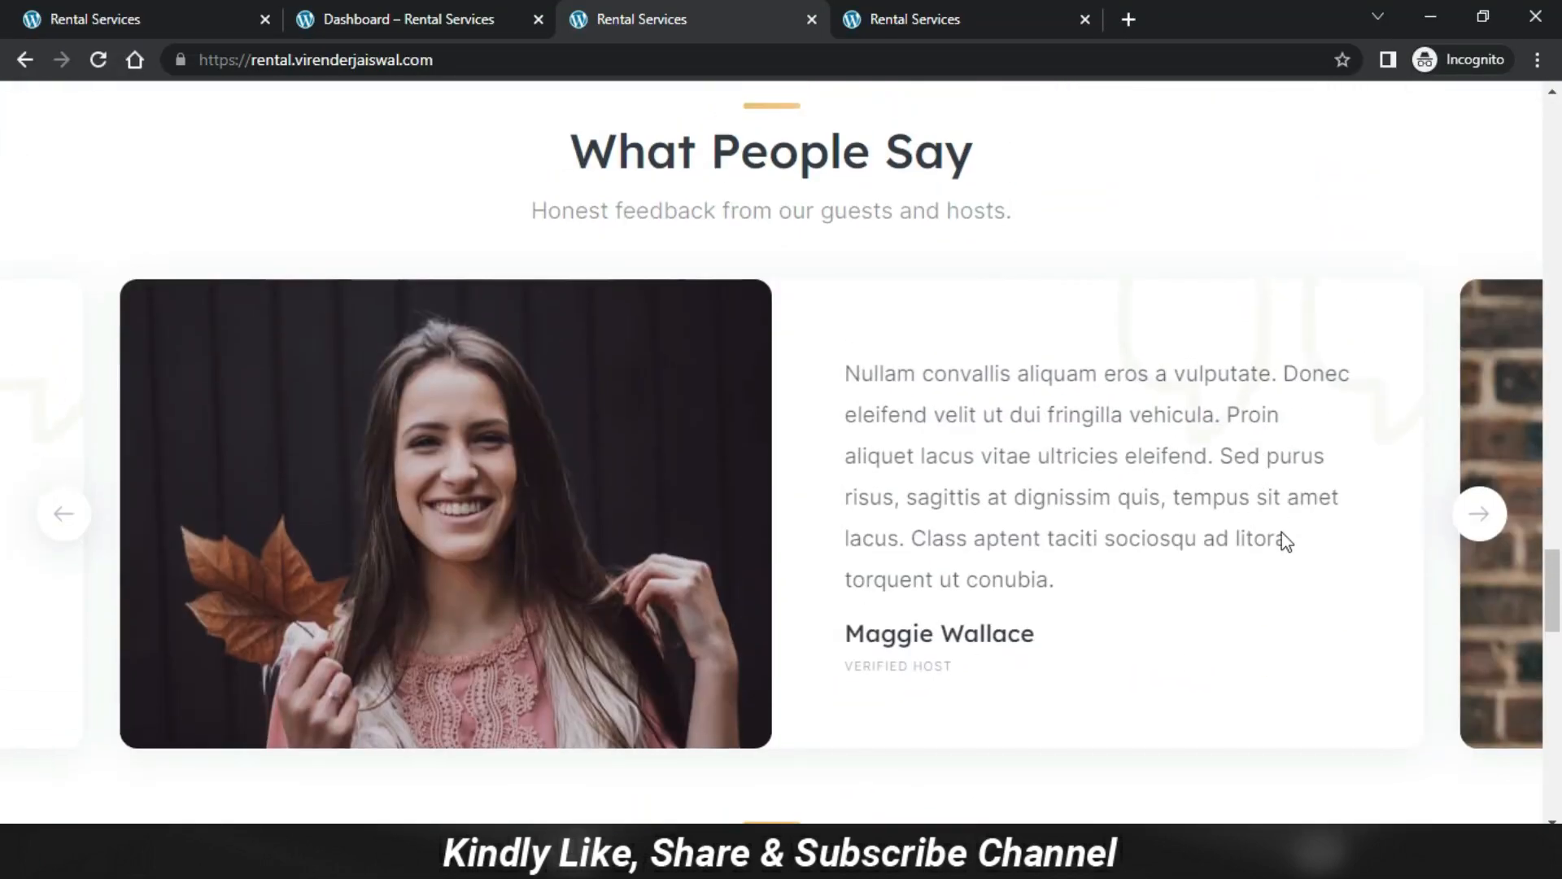
{"action": "key", "text": "F5"}
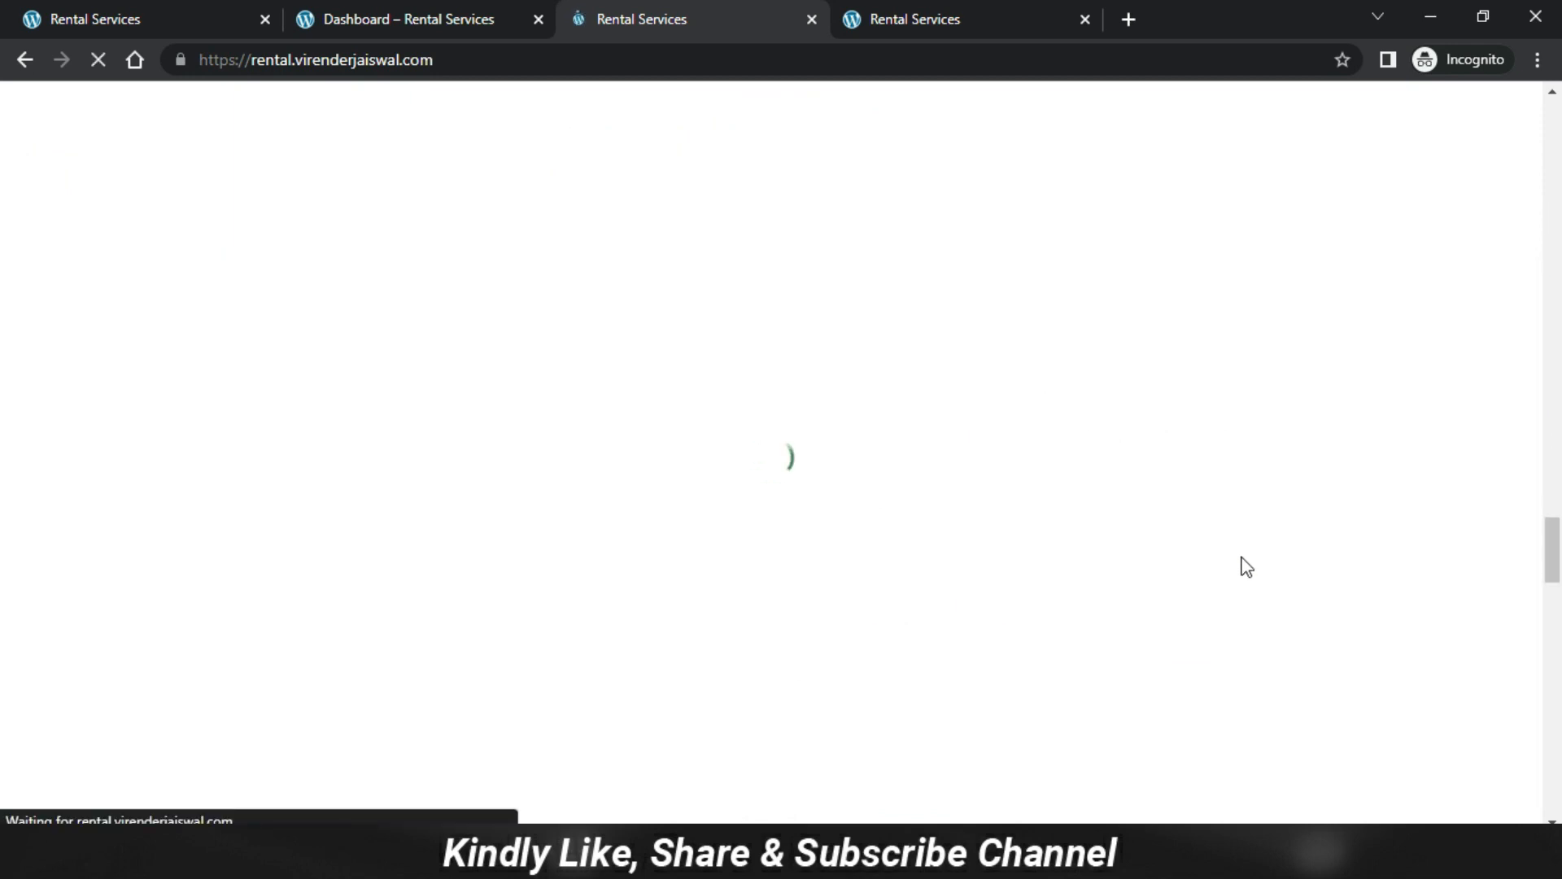
{"action": "scroll", "coordinate": [759, 521], "scroll_direction": "down", "scroll_amount": 15}
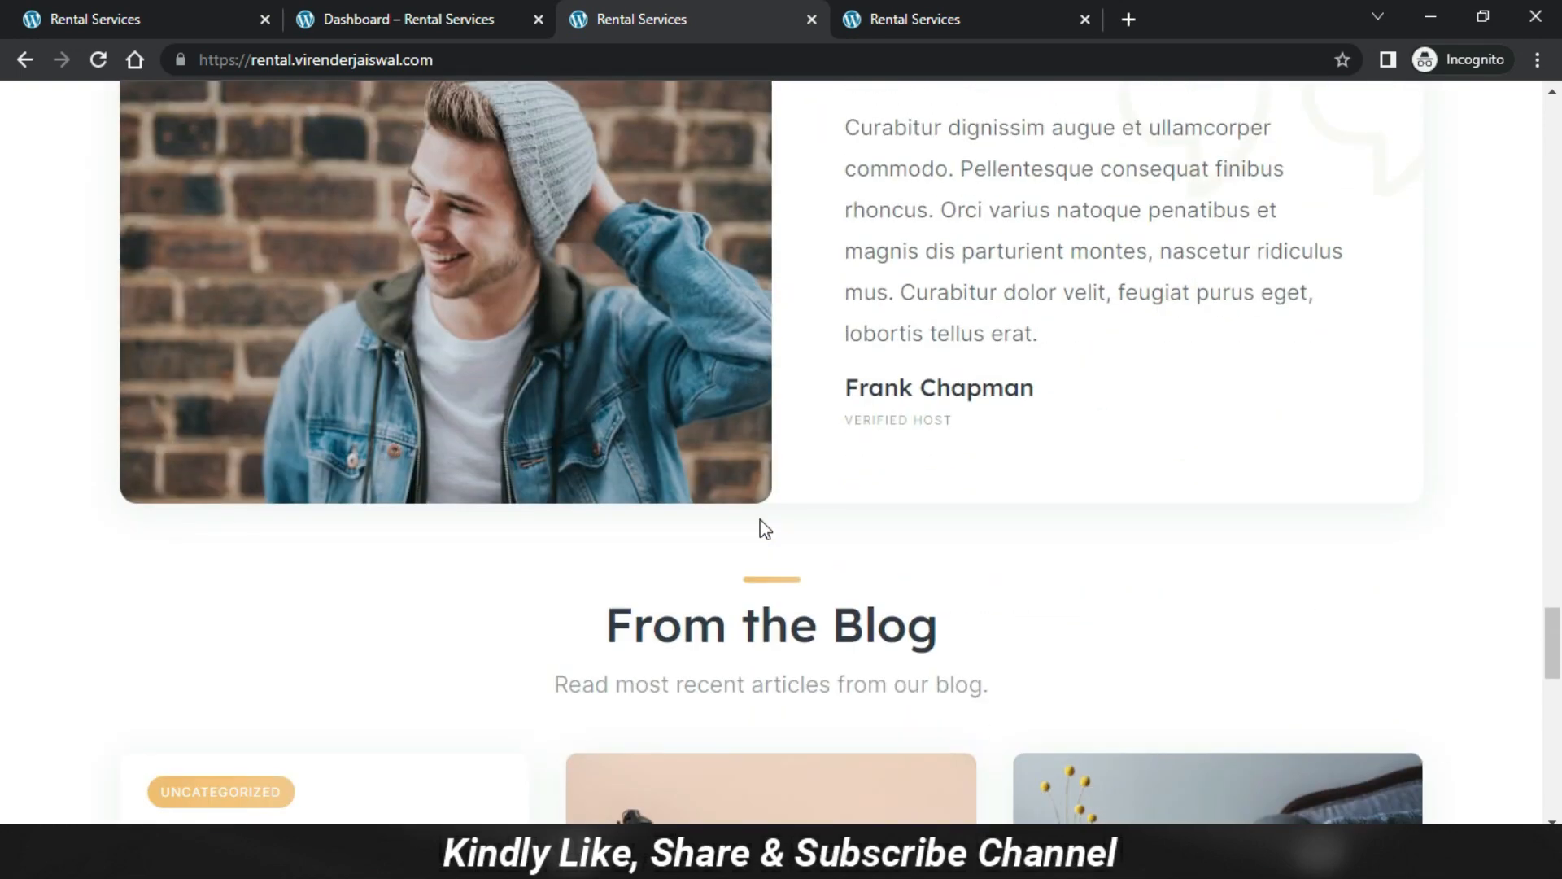
Turn the slider display of the testimonials back on in the page editor, expand the block's advanced settings, and update the page.
{"action": "key", "text": "alt+Tab"}
{"action": "left_click", "coordinate": [1258, 472]}
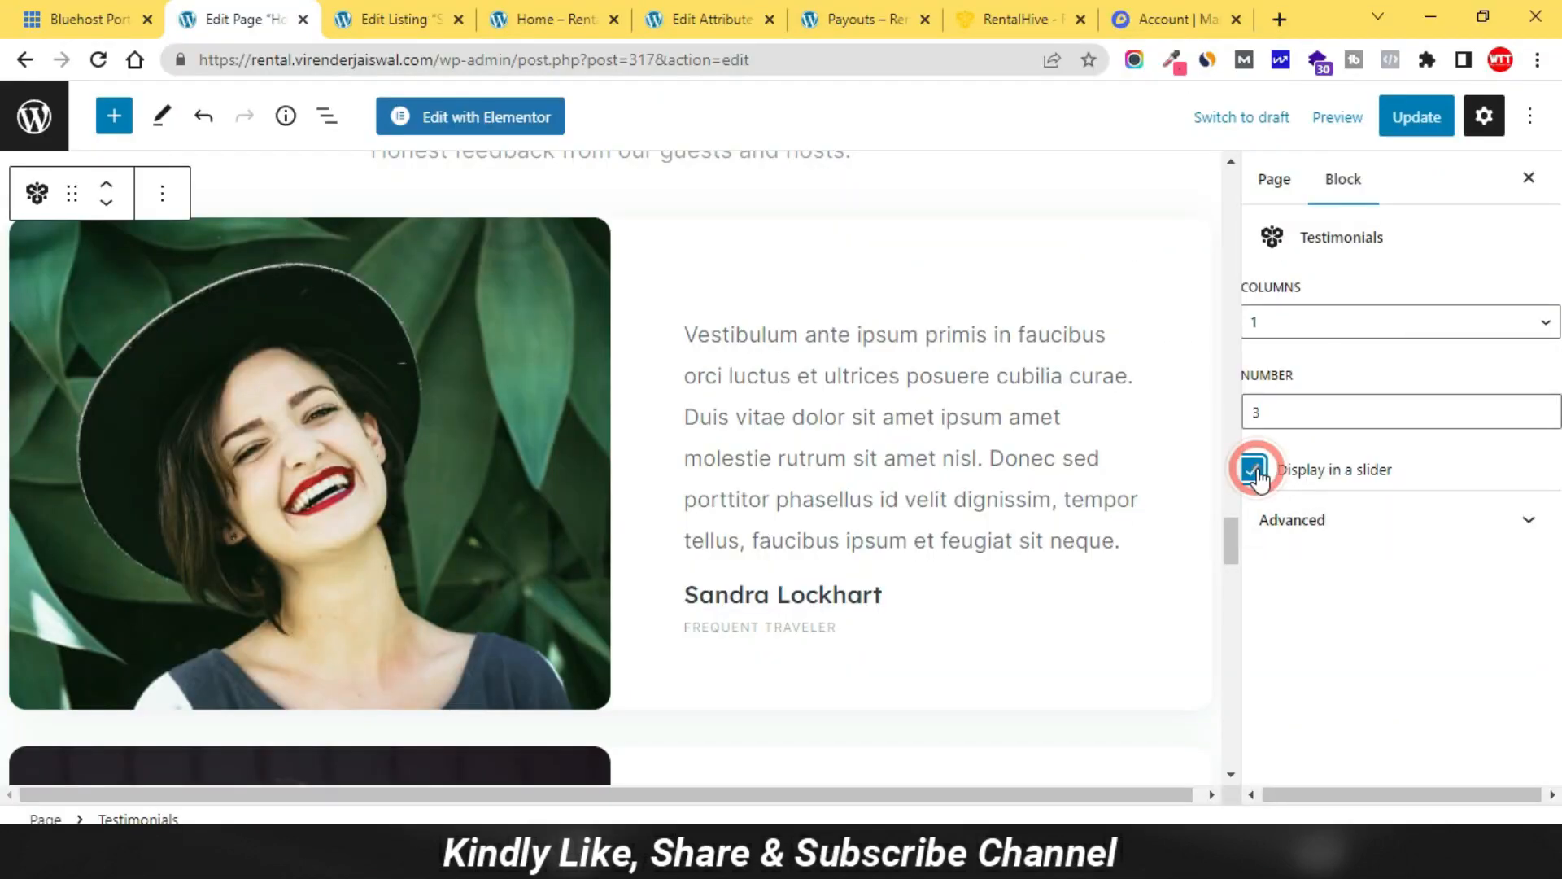
{"action": "left_click", "coordinate": [1528, 521]}
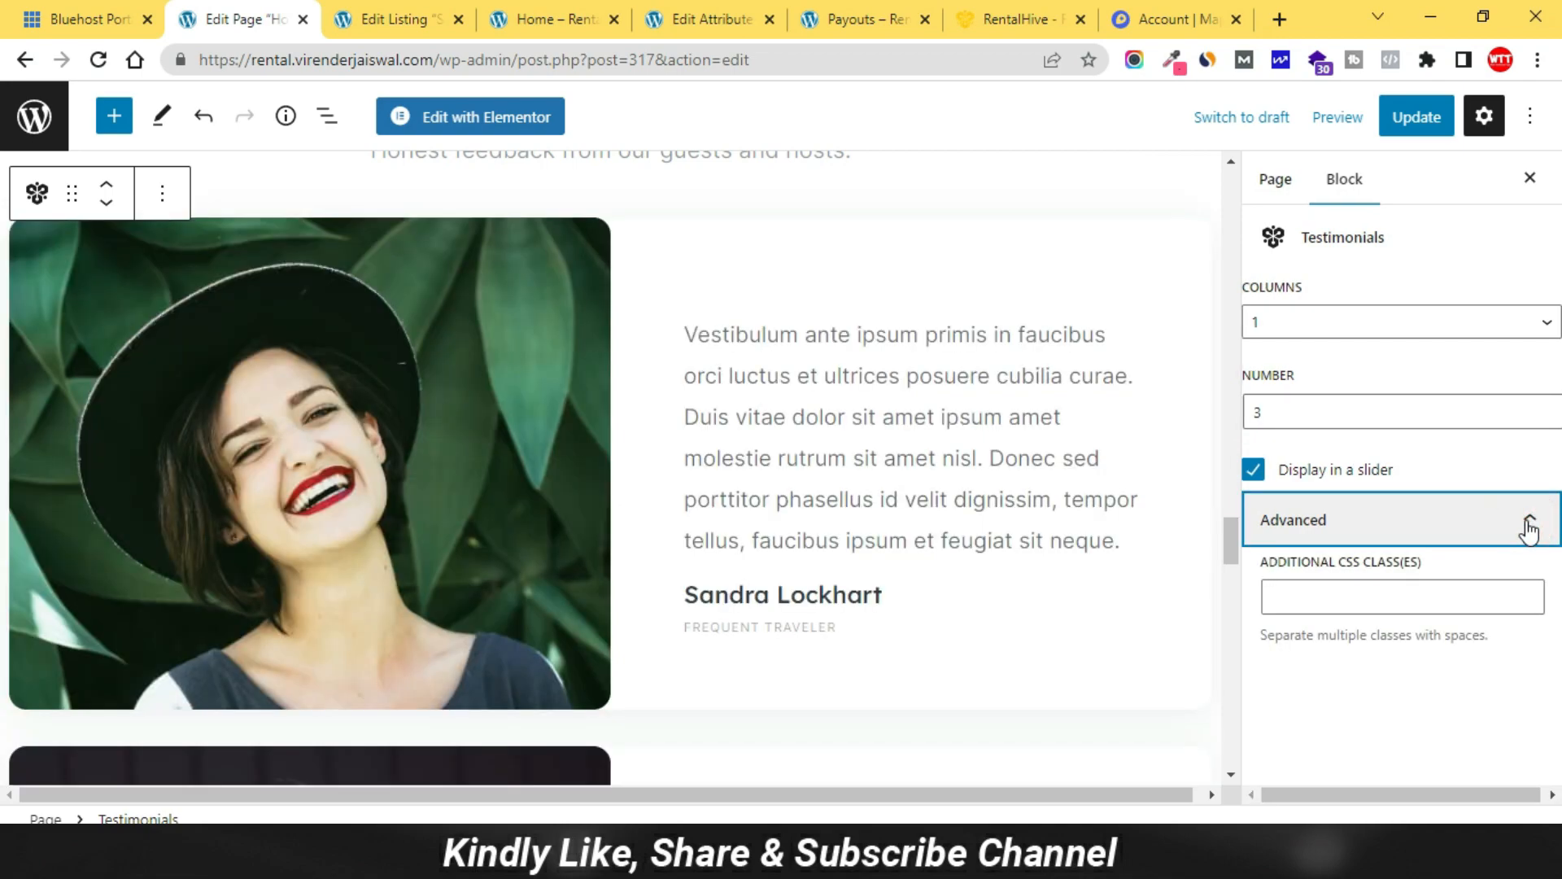
{"action": "left_click", "coordinate": [1417, 116]}
Inspect the block settings of the From the Blog posts and of the Rent a Property and Become a Host columns.
{"action": "scroll", "coordinate": [1014, 515], "scroll_direction": "down", "scroll_amount": 15}
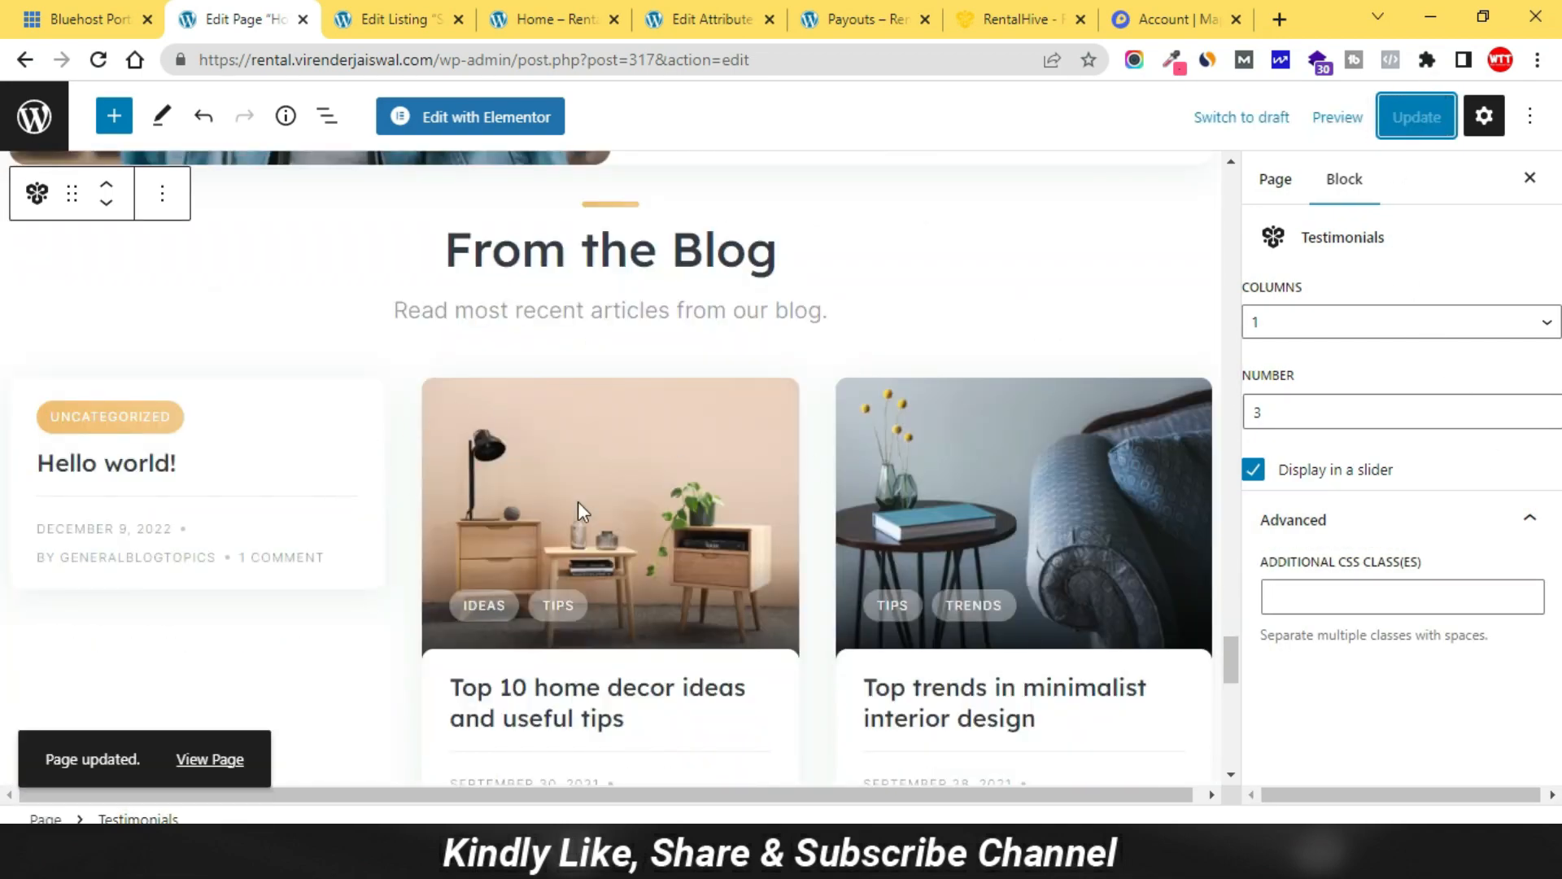
{"action": "scroll", "coordinate": [725, 530], "scroll_direction": "down", "scroll_amount": 4}
{"action": "scroll", "coordinate": [1056, 415], "scroll_direction": "up", "scroll_amount": 3}
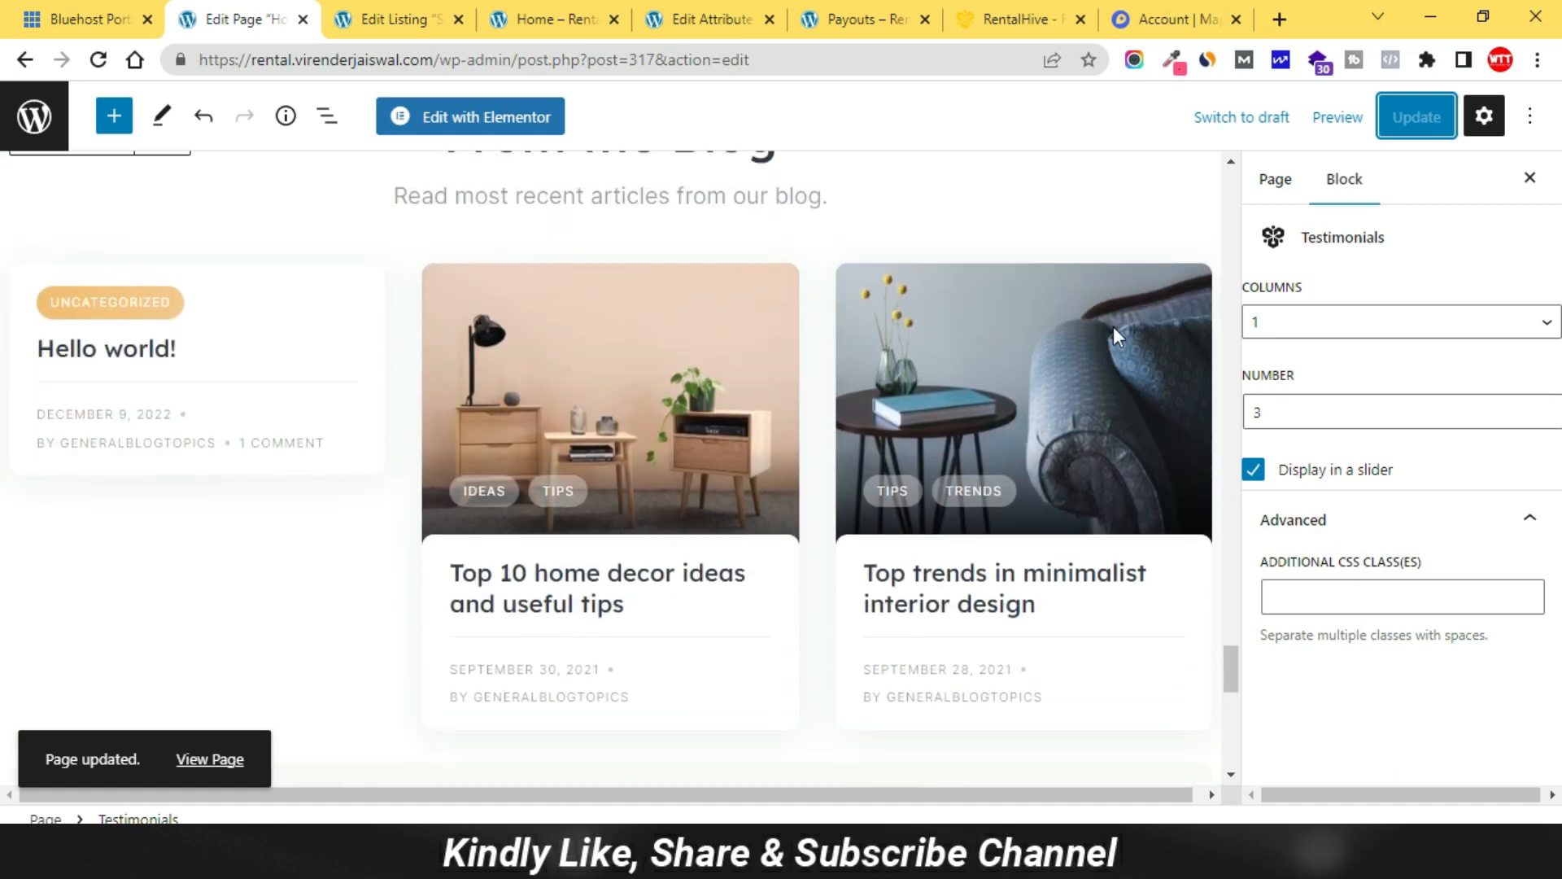
{"action": "left_click", "coordinate": [1113, 325]}
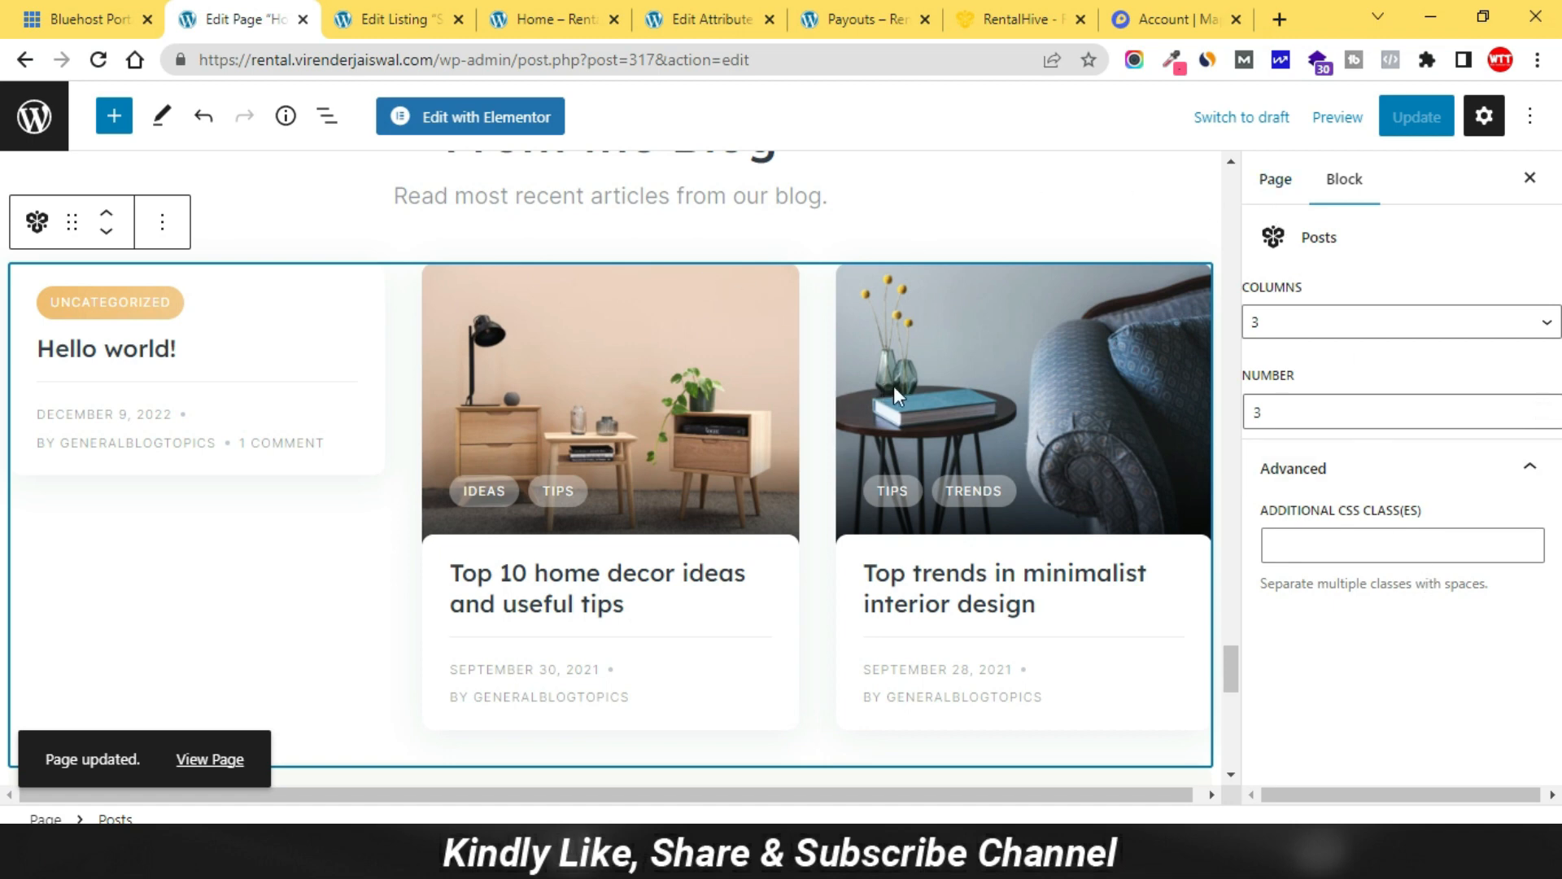
{"action": "scroll", "coordinate": [941, 433], "scroll_direction": "down", "scroll_amount": 8}
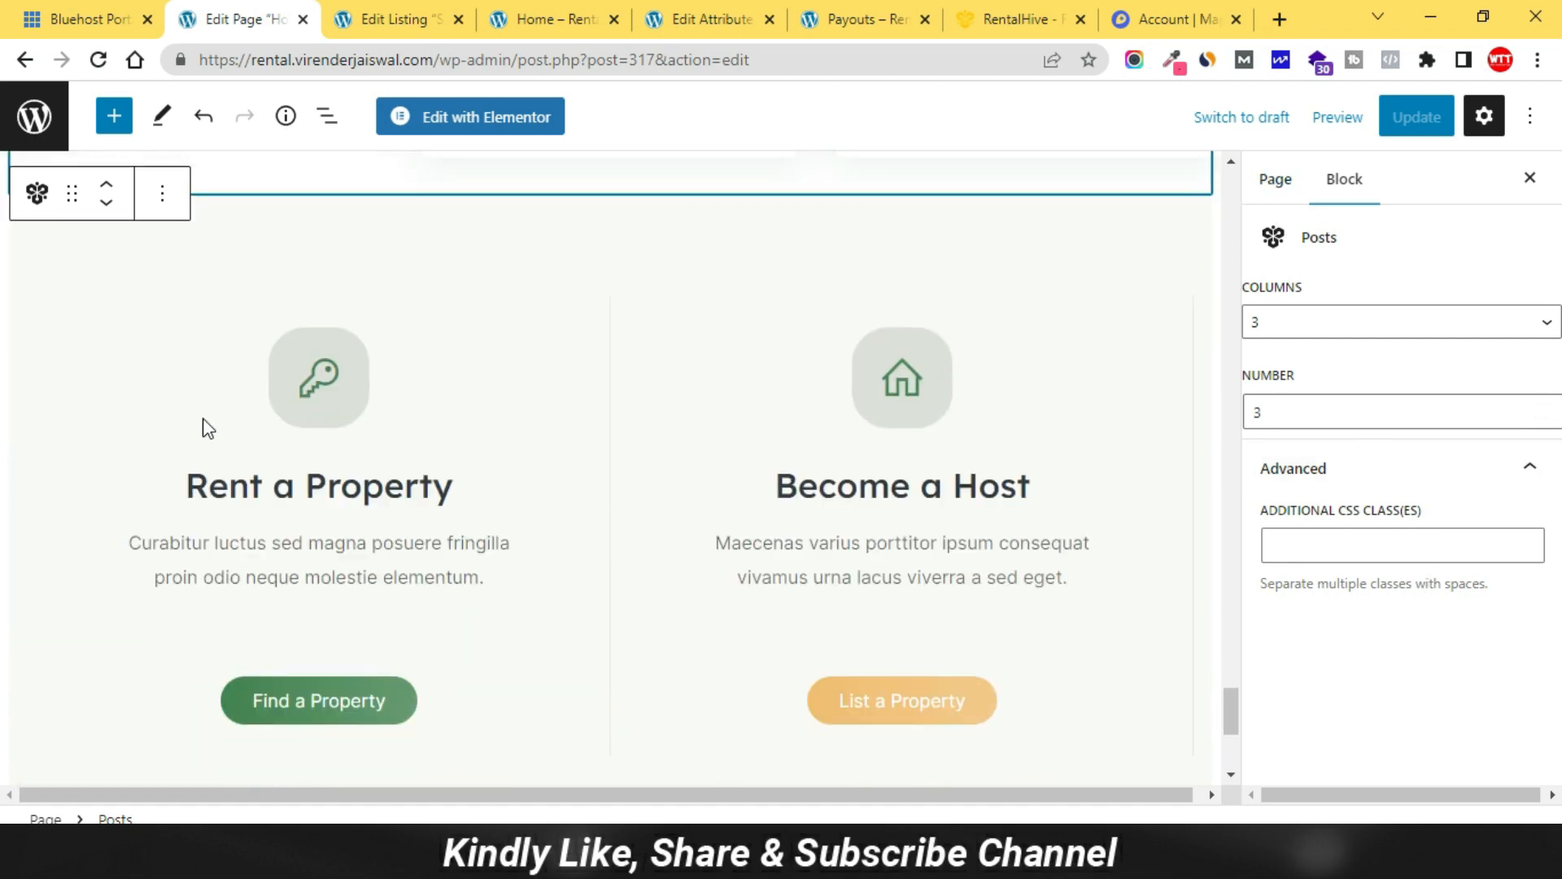
{"action": "left_click", "coordinate": [267, 387]}
{"action": "left_click", "coordinate": [920, 403]}
{"action": "left_click", "coordinate": [915, 498]}
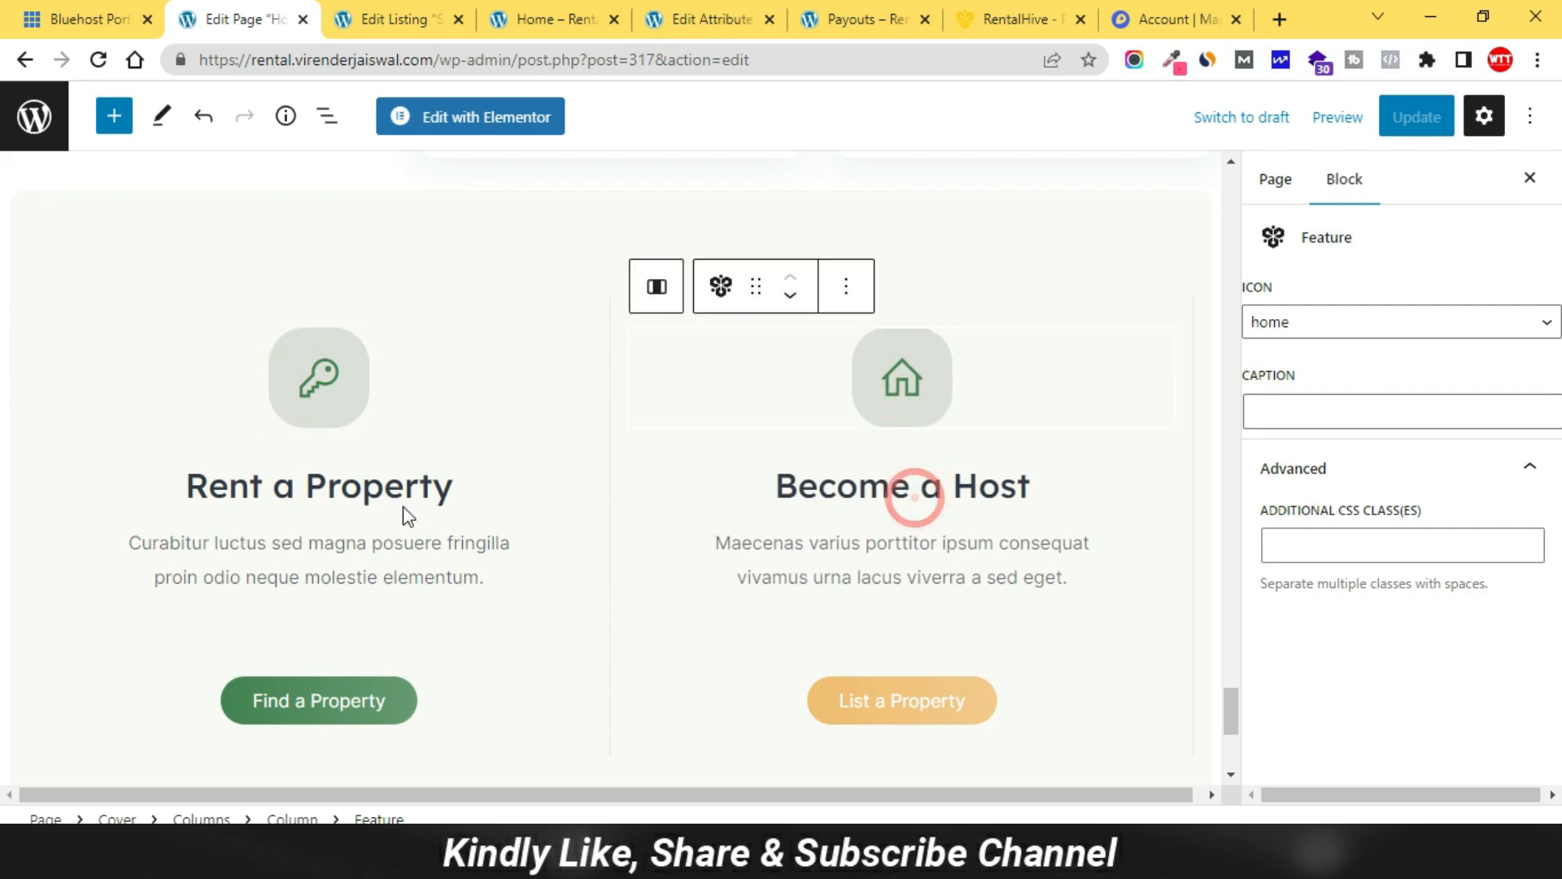
{"action": "left_click", "coordinate": [350, 484]}
{"action": "scroll", "coordinate": [754, 523], "scroll_direction": "down", "scroll_amount": 5}
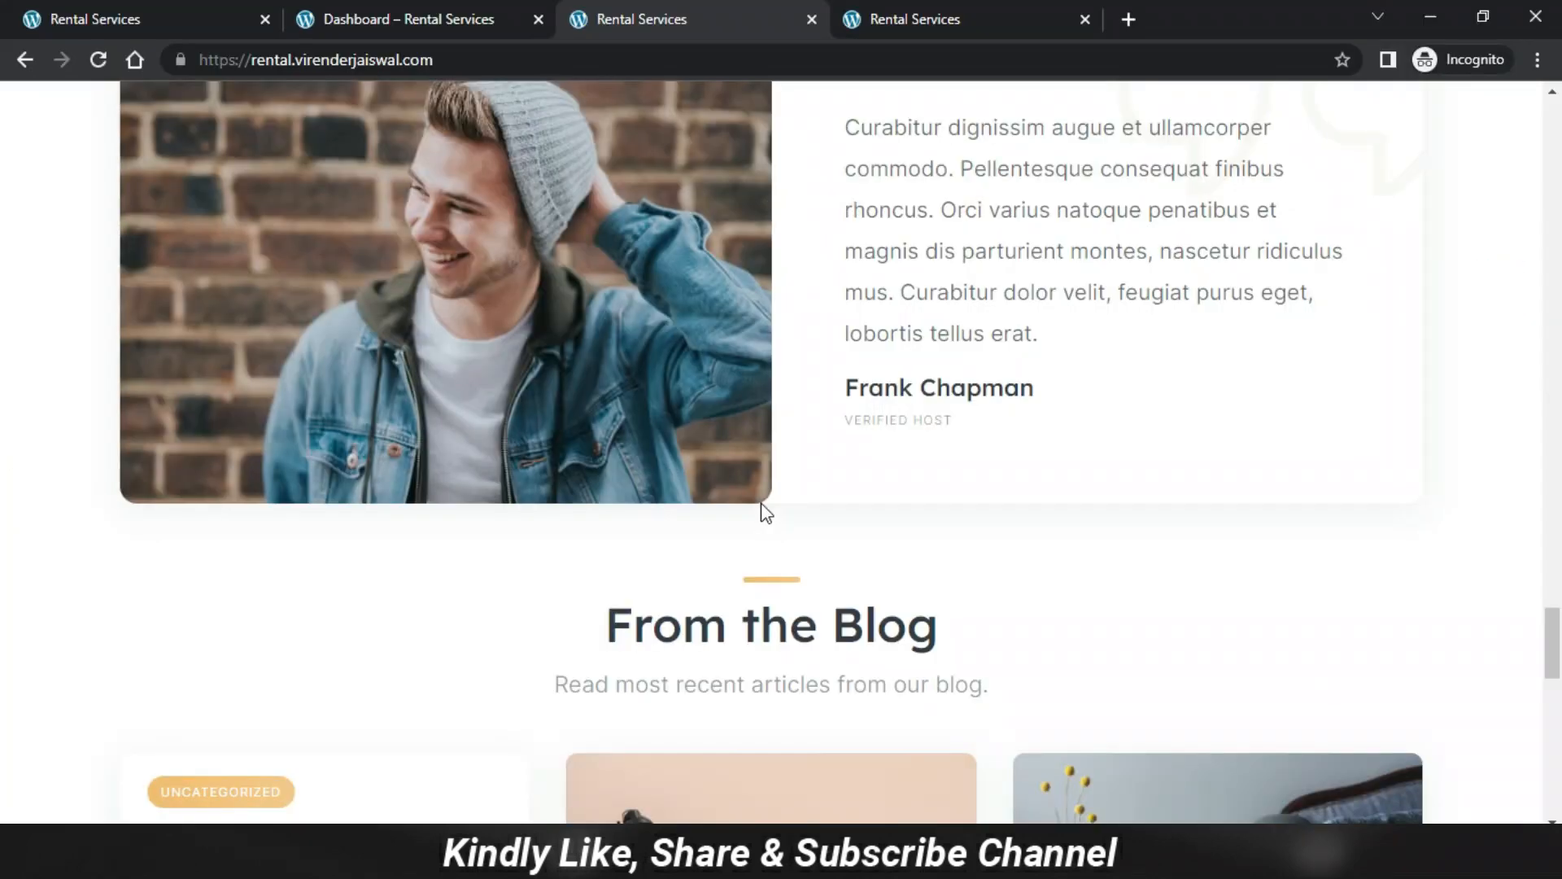
Compare the From the Blog section on the live homepage with its version in the page editor, reloading the live page.
{"action": "scroll", "coordinate": [761, 513], "scroll_direction": "down", "scroll_amount": 10}
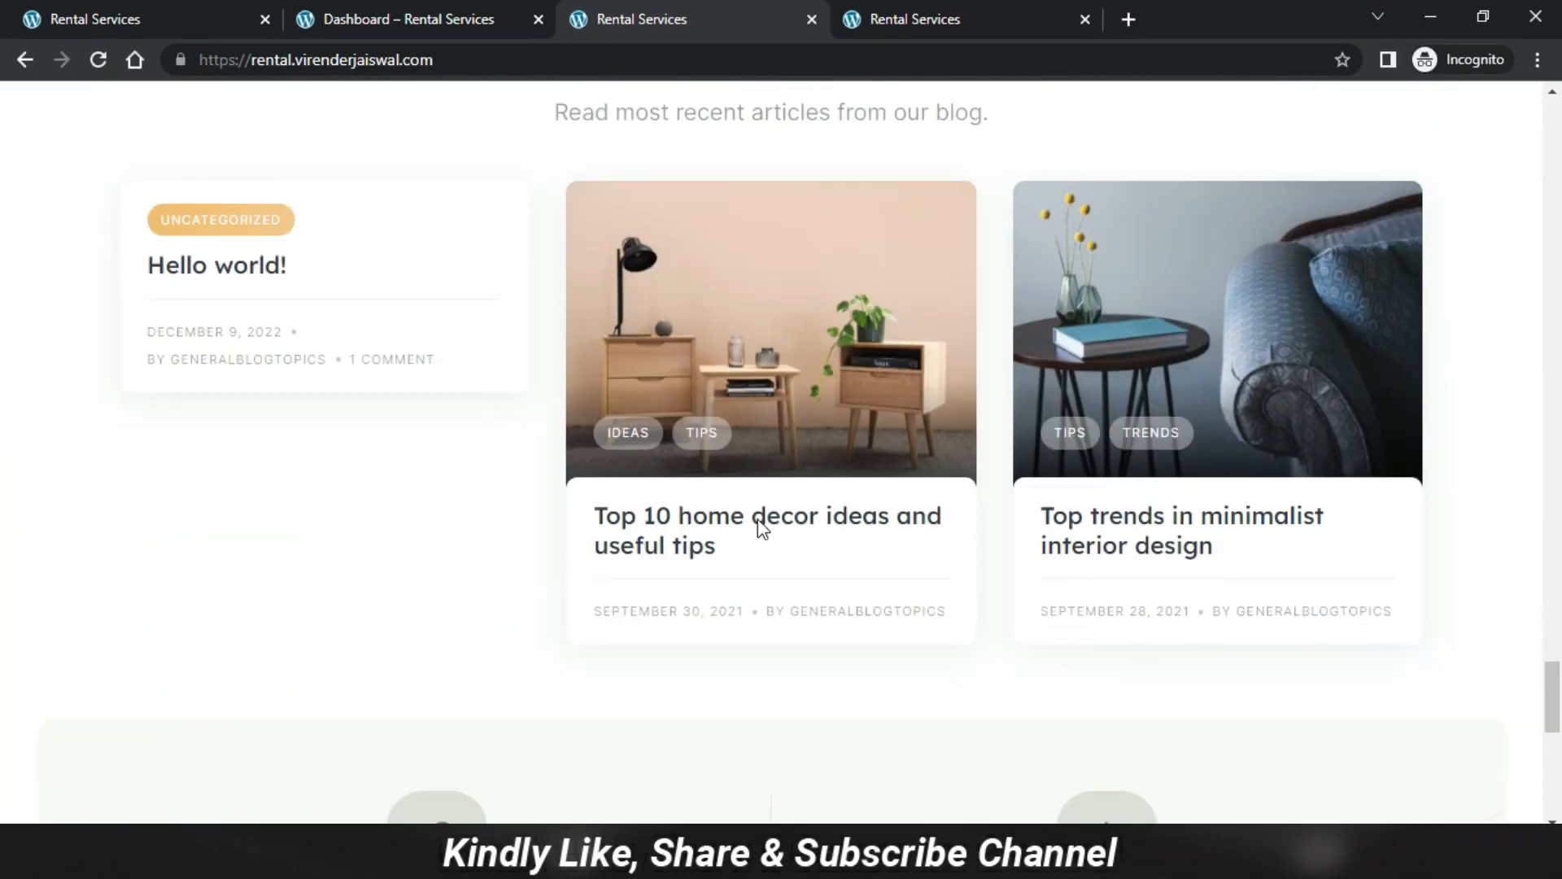
{"action": "key", "text": "alt+Tab"}
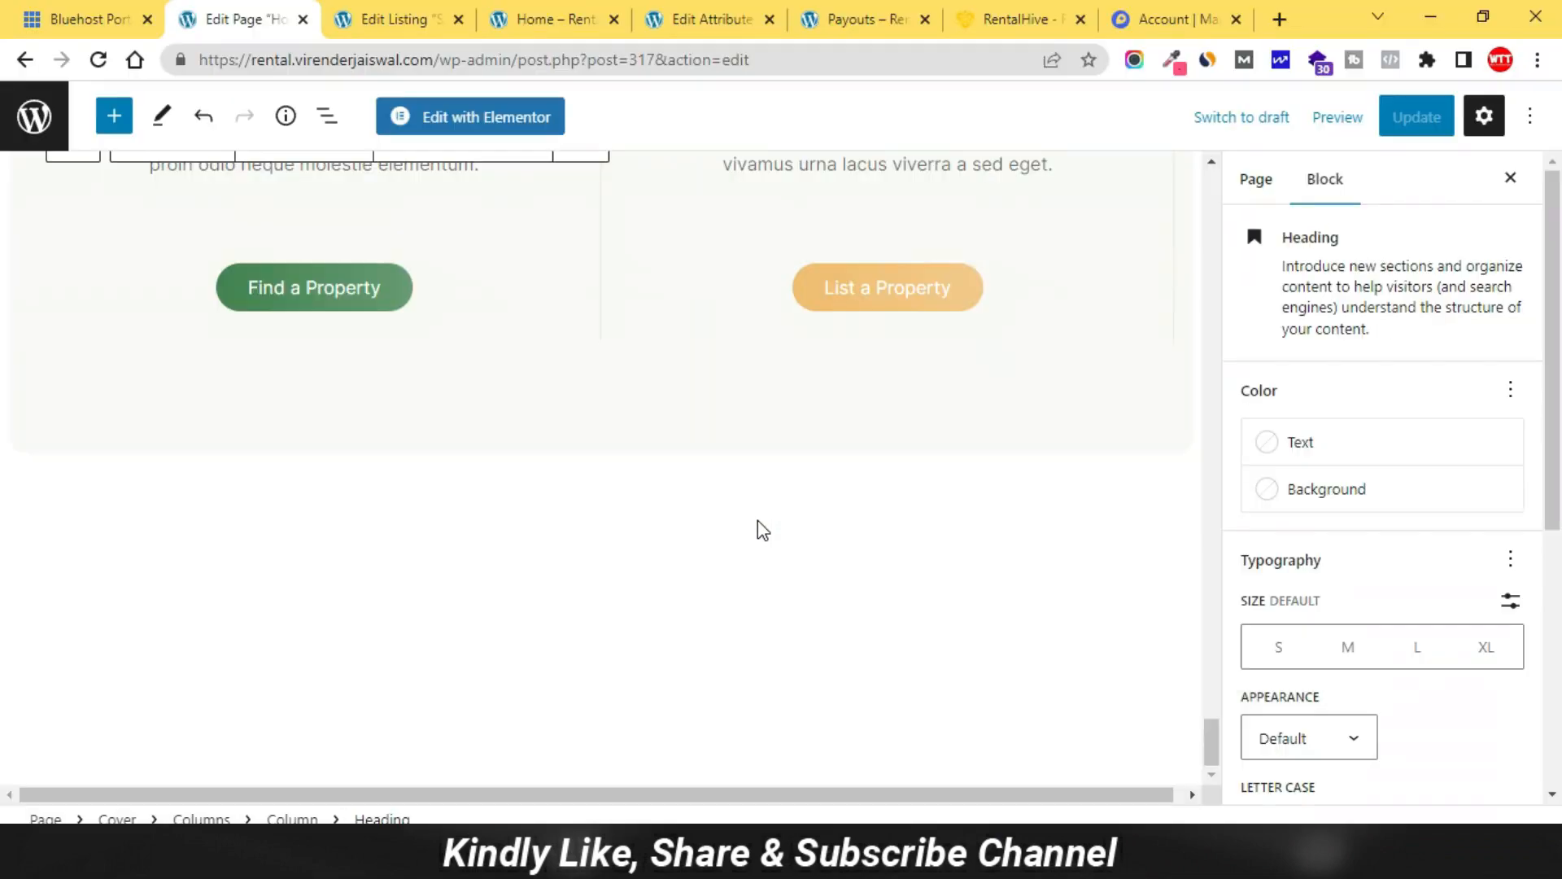
{"action": "scroll", "coordinate": [480, 439], "scroll_direction": "up", "scroll_amount": 5}
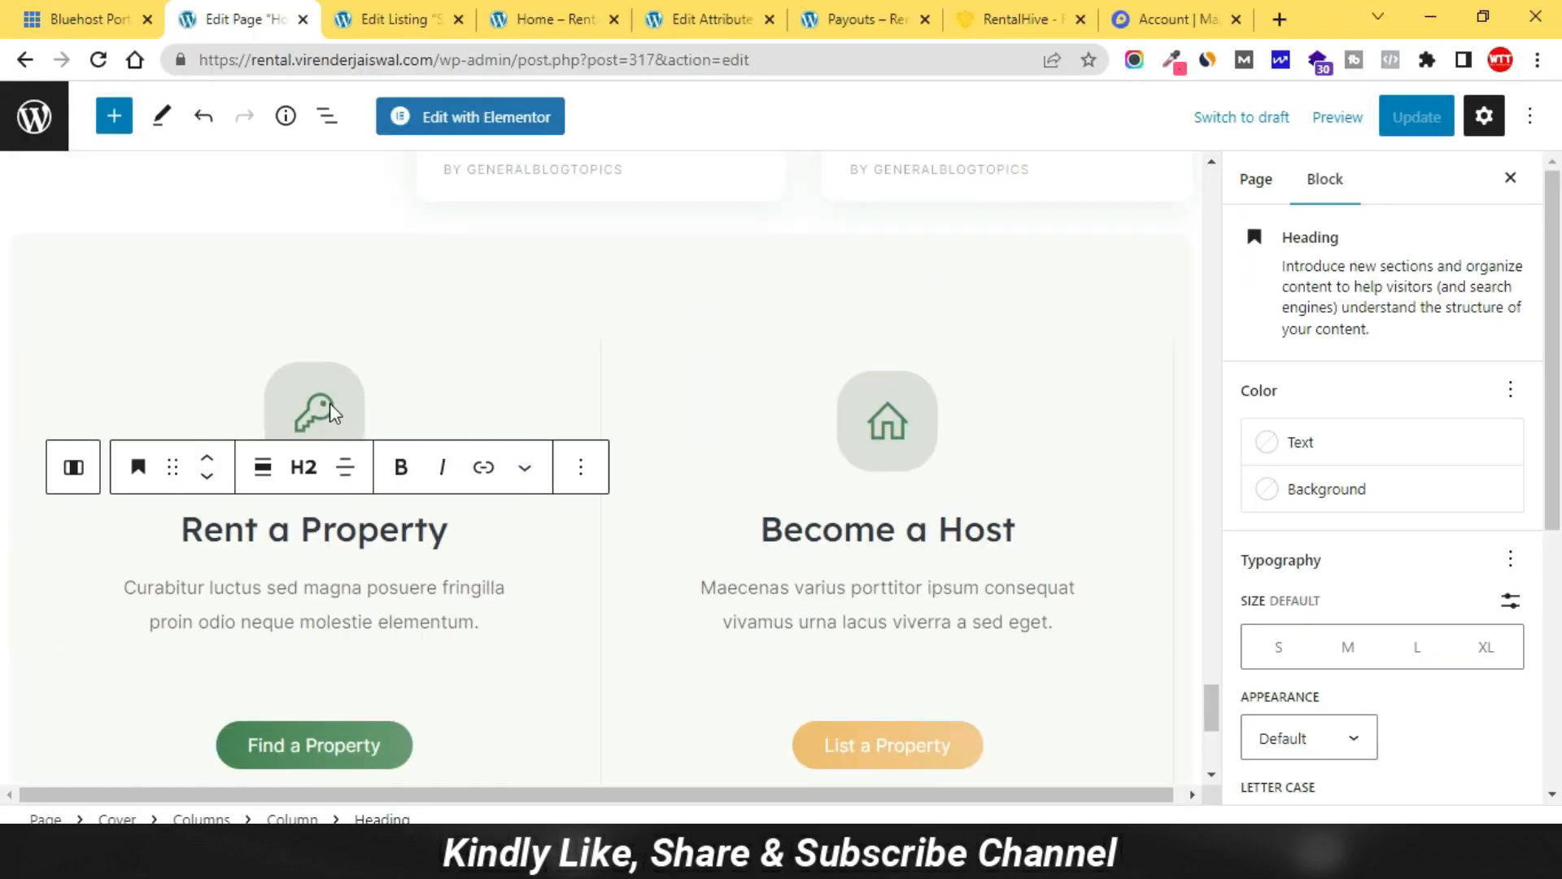
{"action": "scroll", "coordinate": [647, 424], "scroll_direction": "up", "scroll_amount": 7}
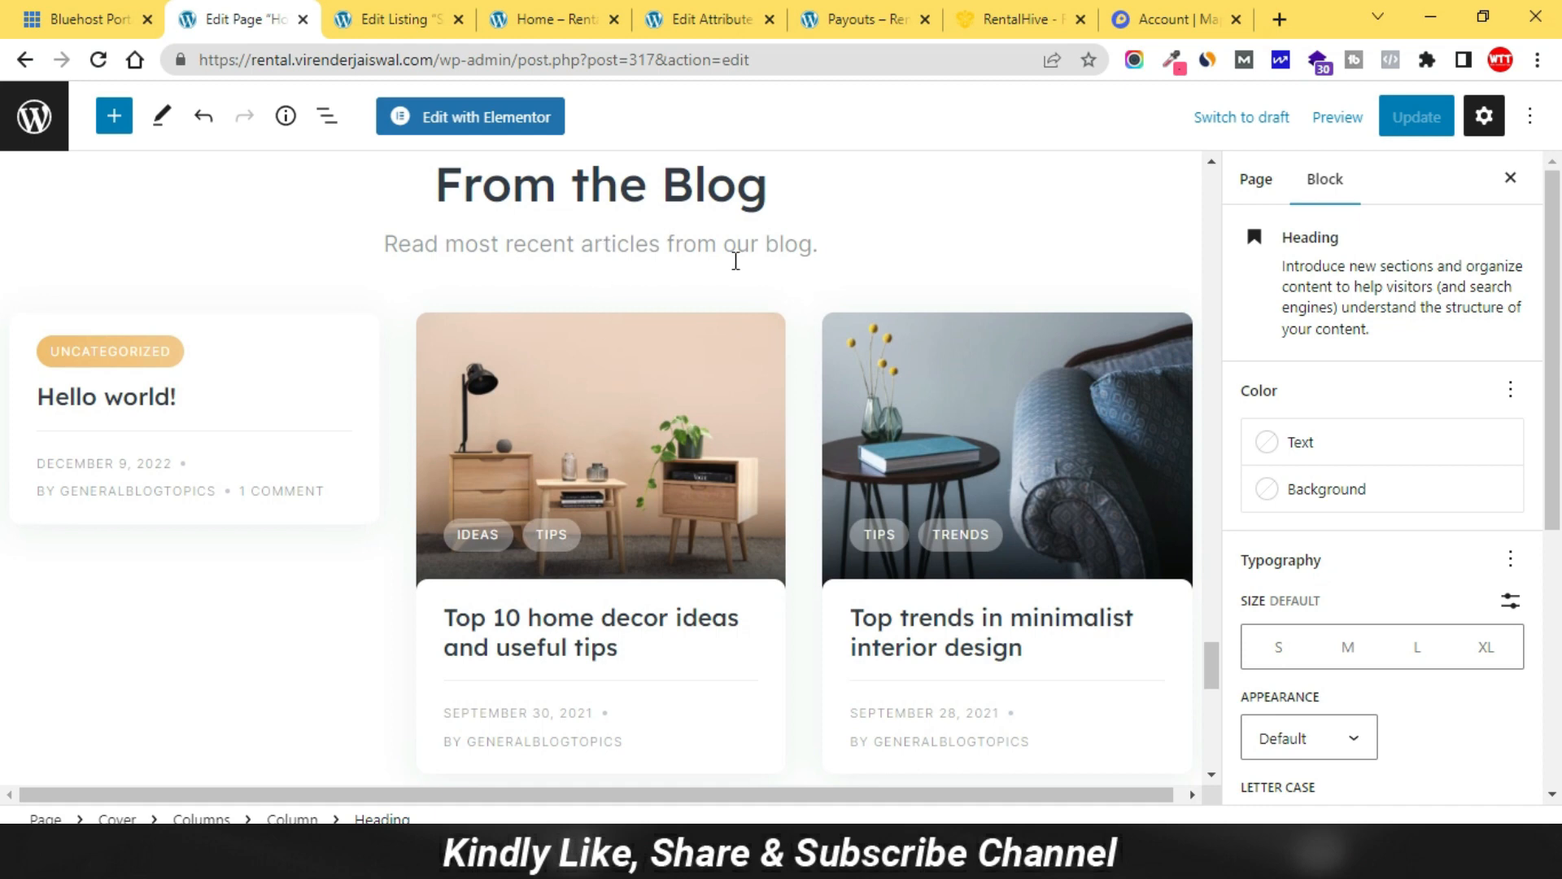
{"action": "key", "text": "alt+Tab"}
{"action": "key", "text": "F5"}
{"action": "scroll", "coordinate": [872, 415], "scroll_direction": "up", "scroll_amount": 5}
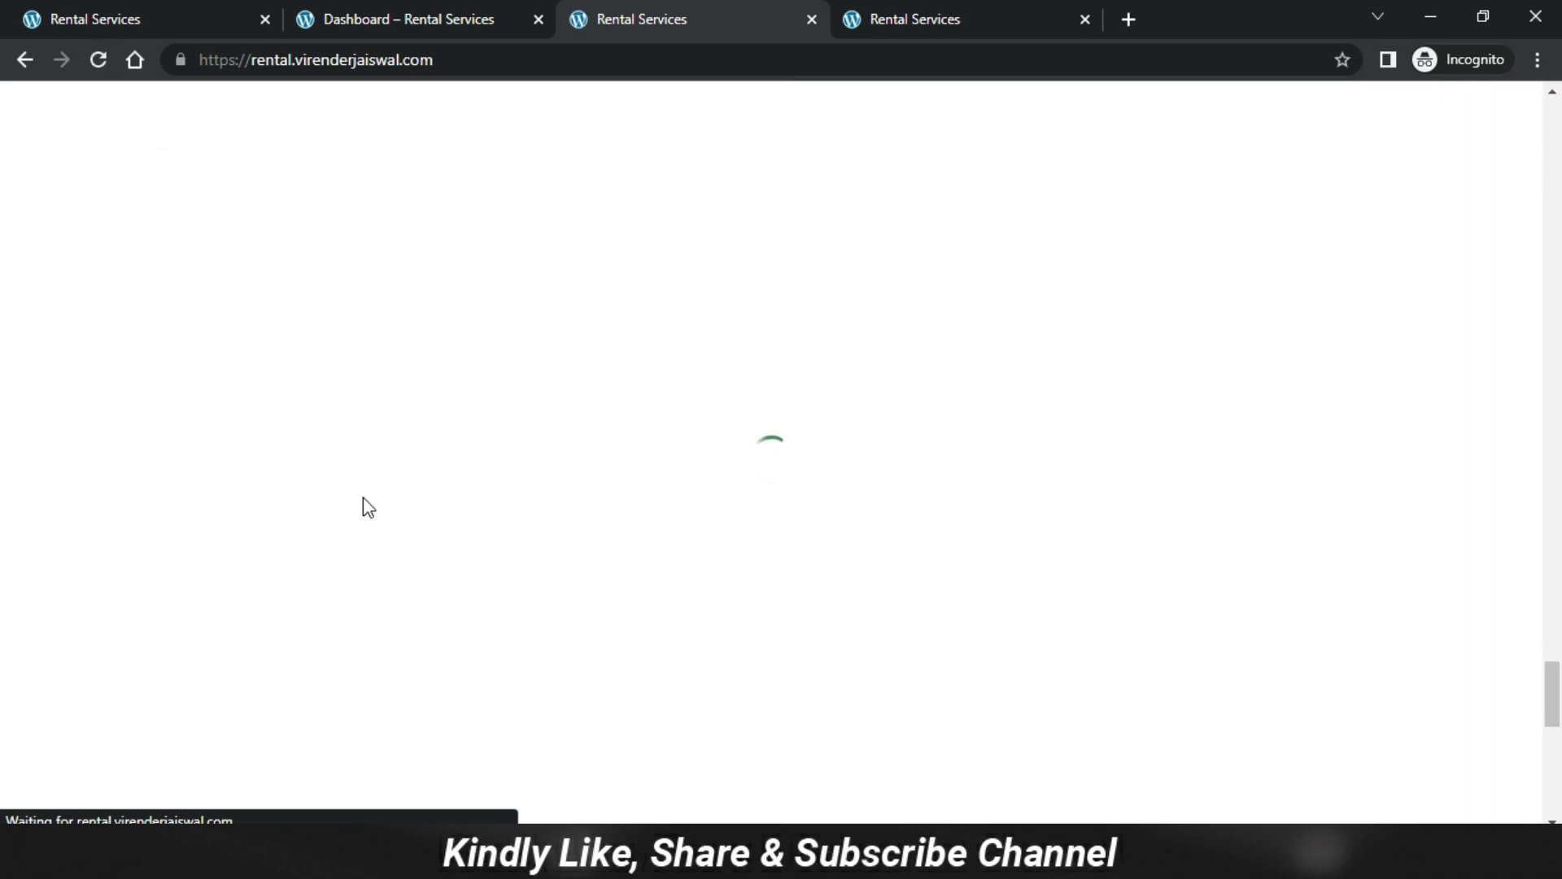
{"action": "scroll", "coordinate": [627, 443], "scroll_direction": "up", "scroll_amount": 10}
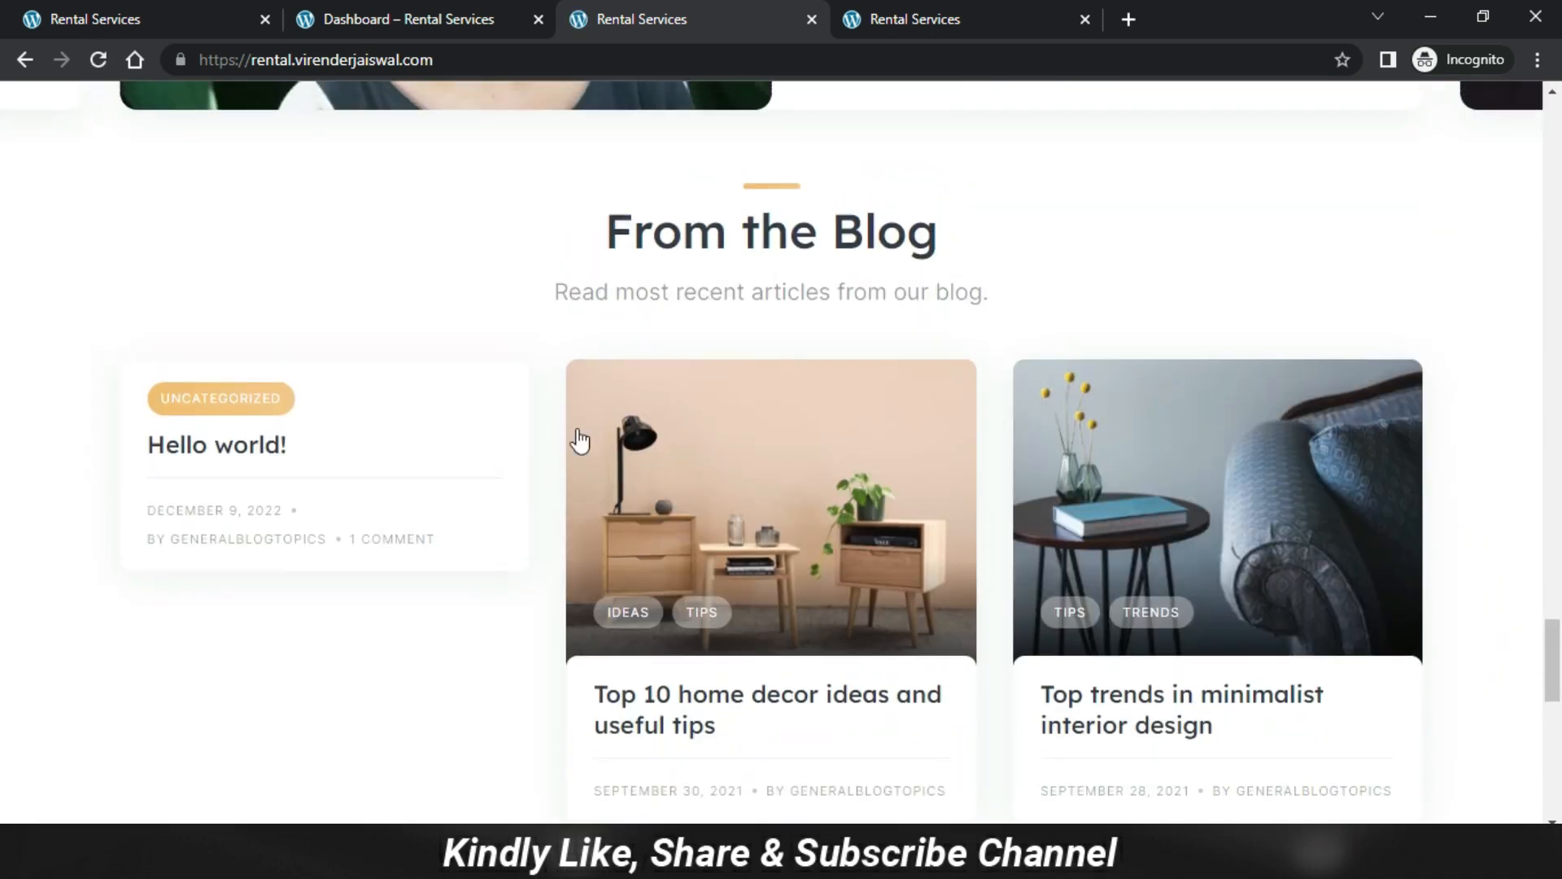
{"action": "key", "text": "alt+Tab"}
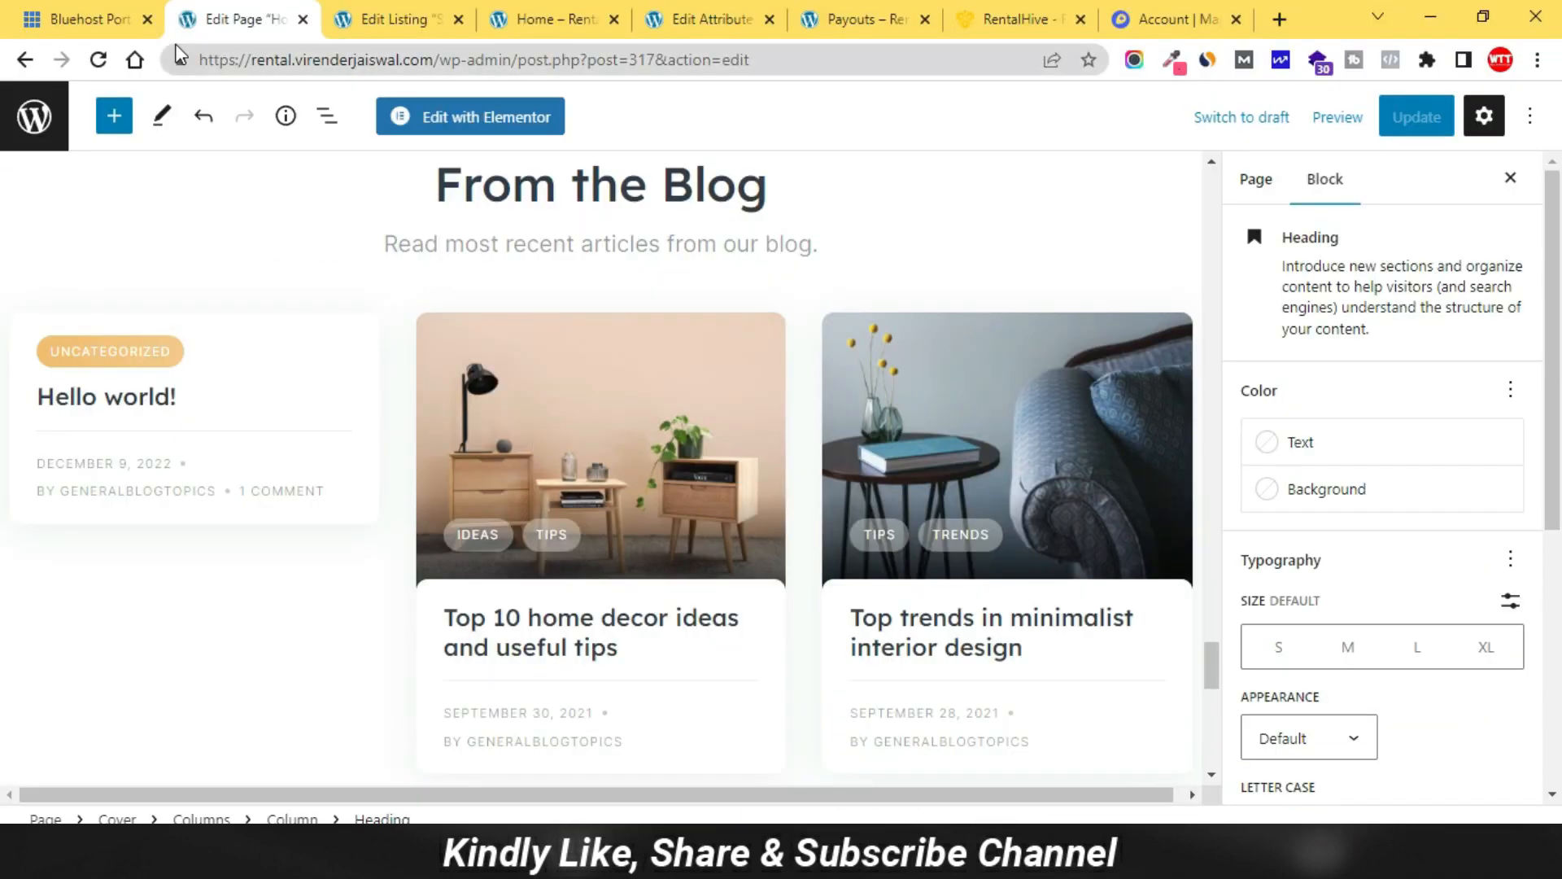
Leave the page editor, open the site's posts list, and move the "Hello world!" post to the trash.
{"action": "left_click", "coordinate": [36, 127]}
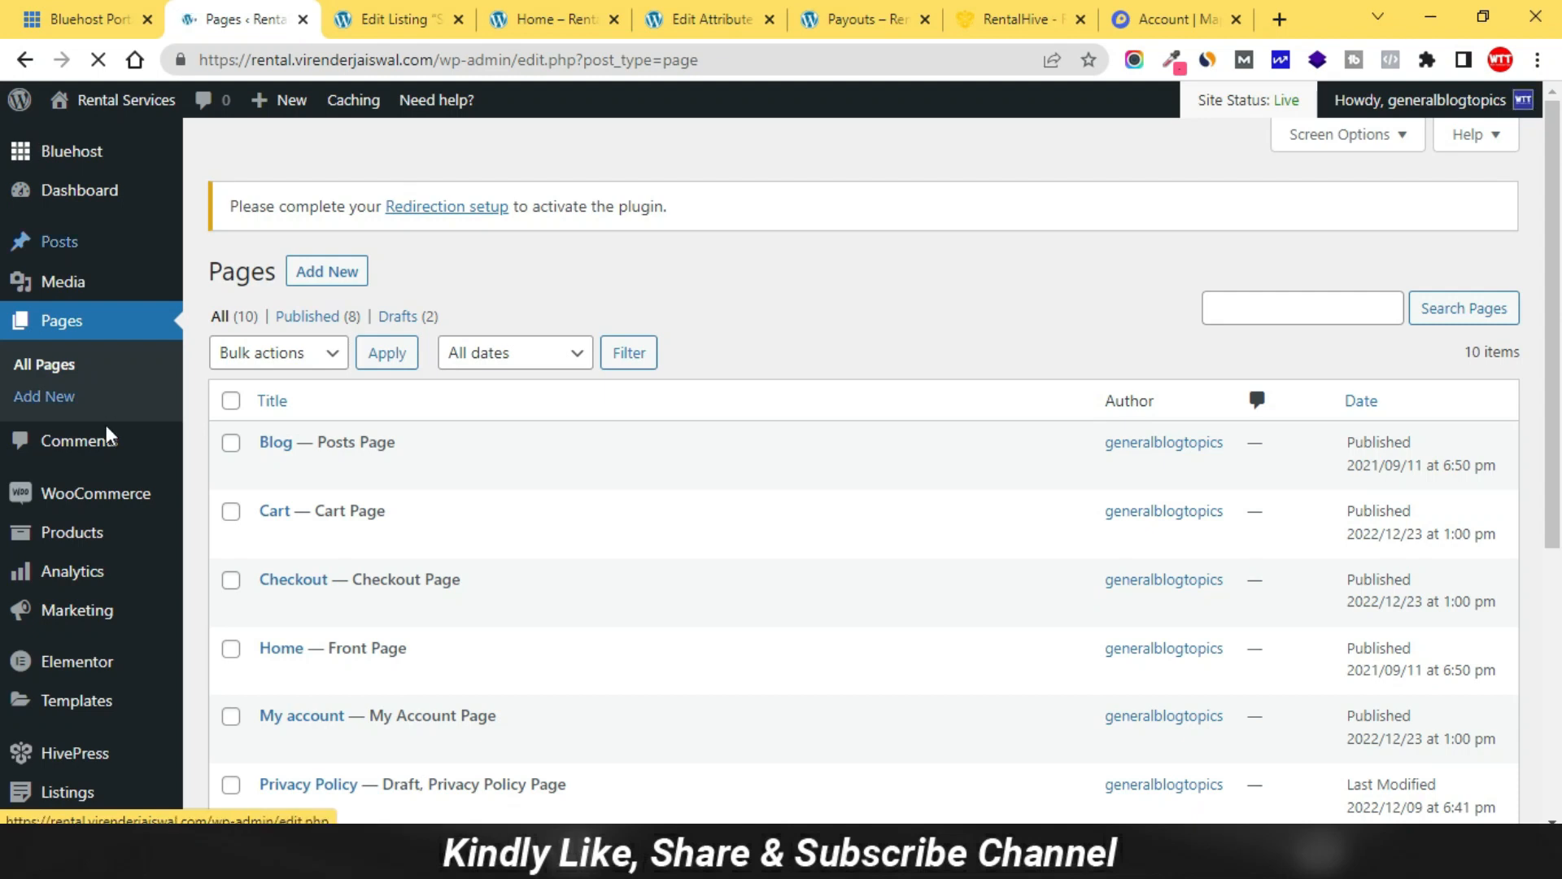
{"action": "mouse_move", "coordinate": [70, 255]}
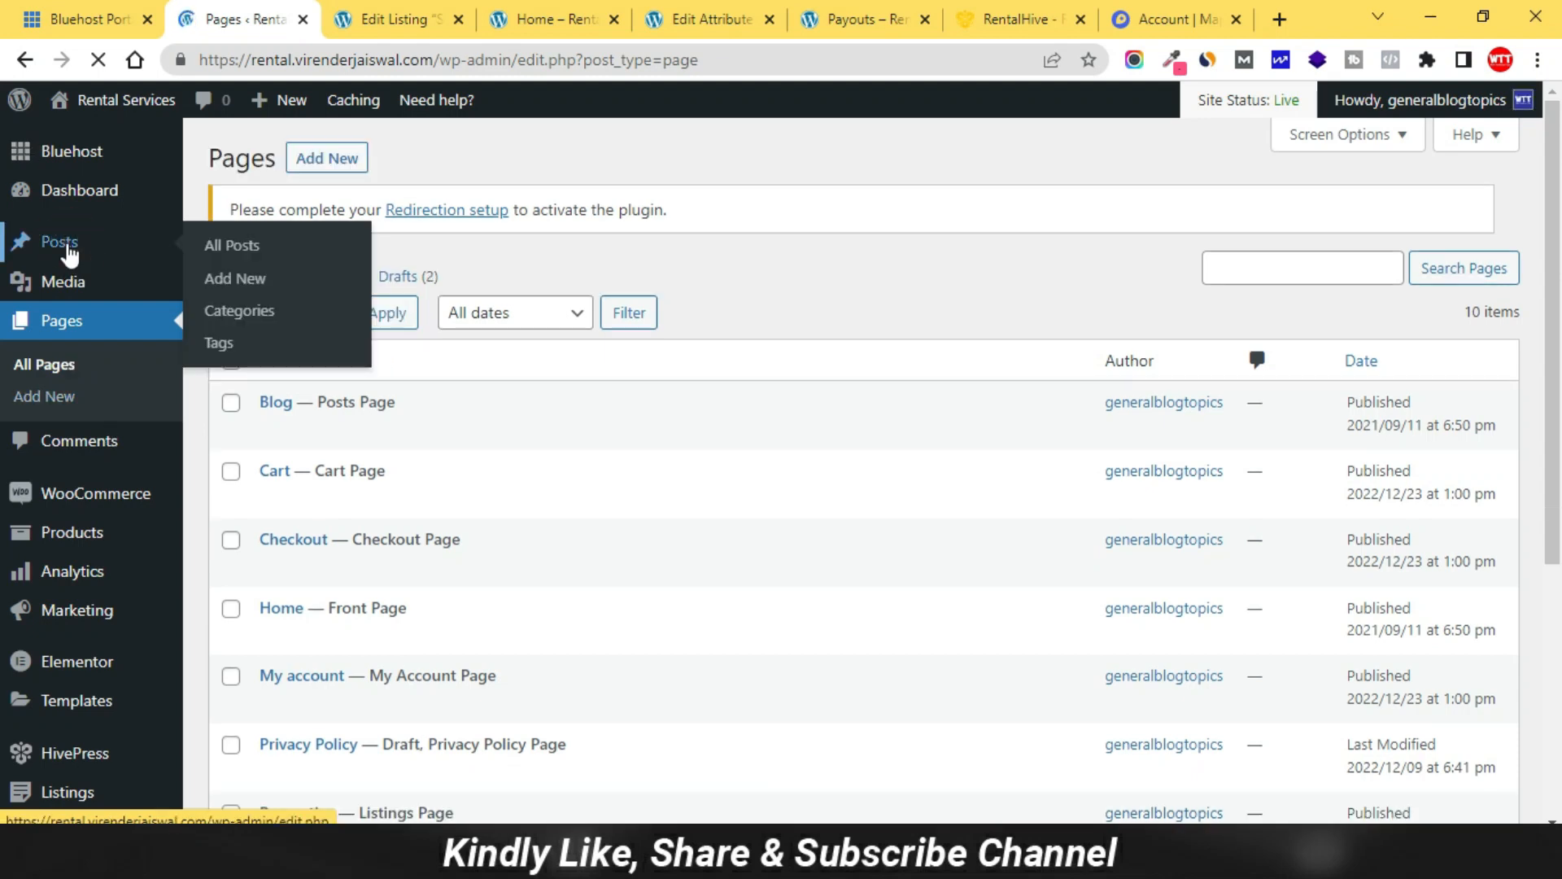
{"action": "left_click", "coordinate": [70, 254]}
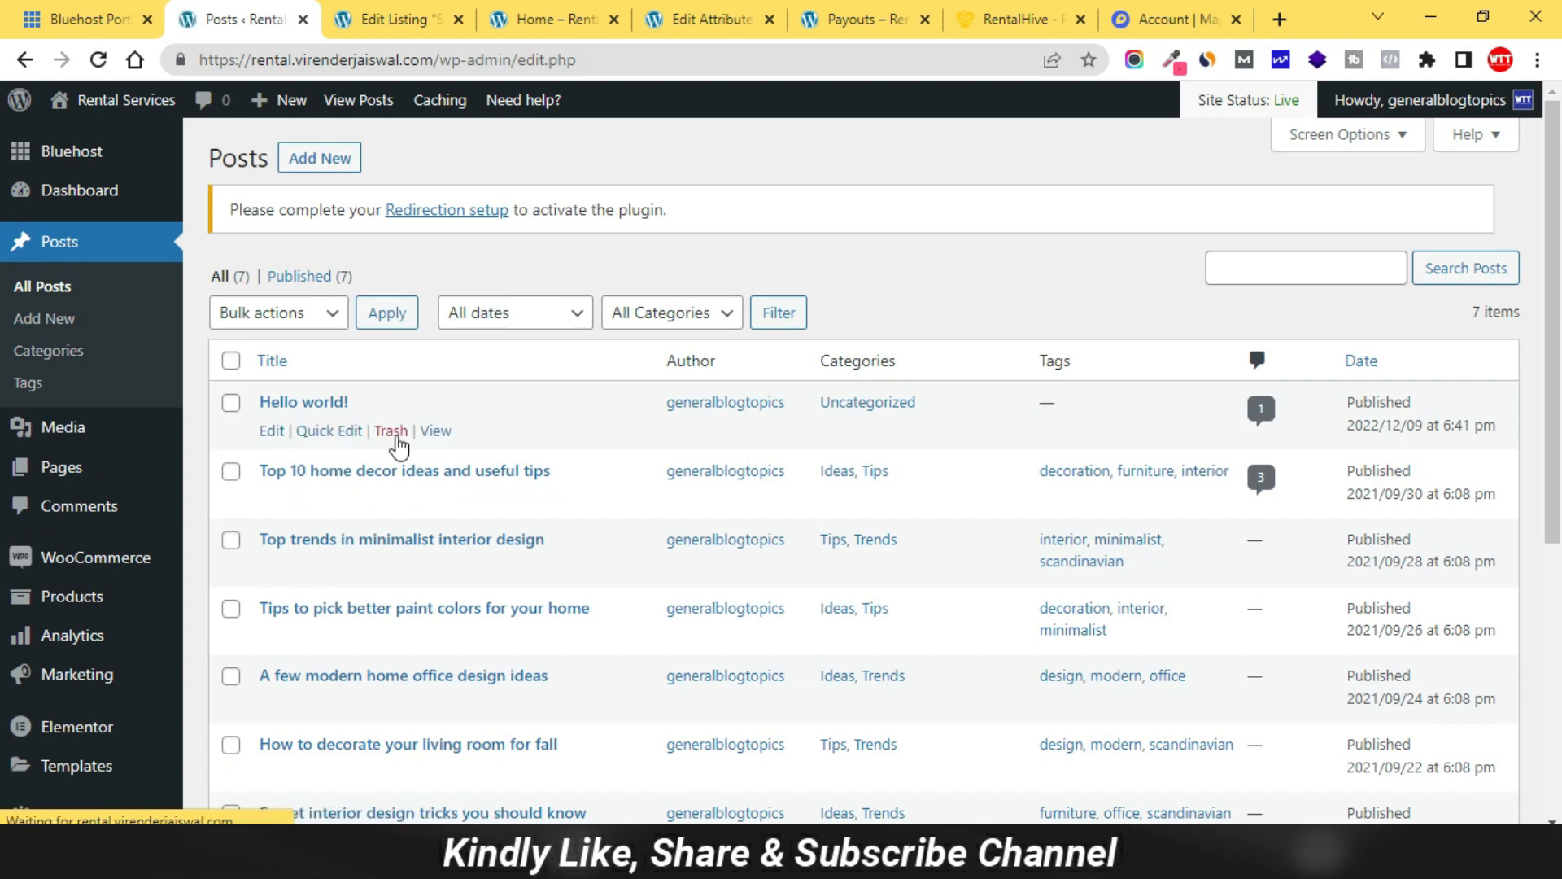
{"action": "left_click", "coordinate": [390, 433]}
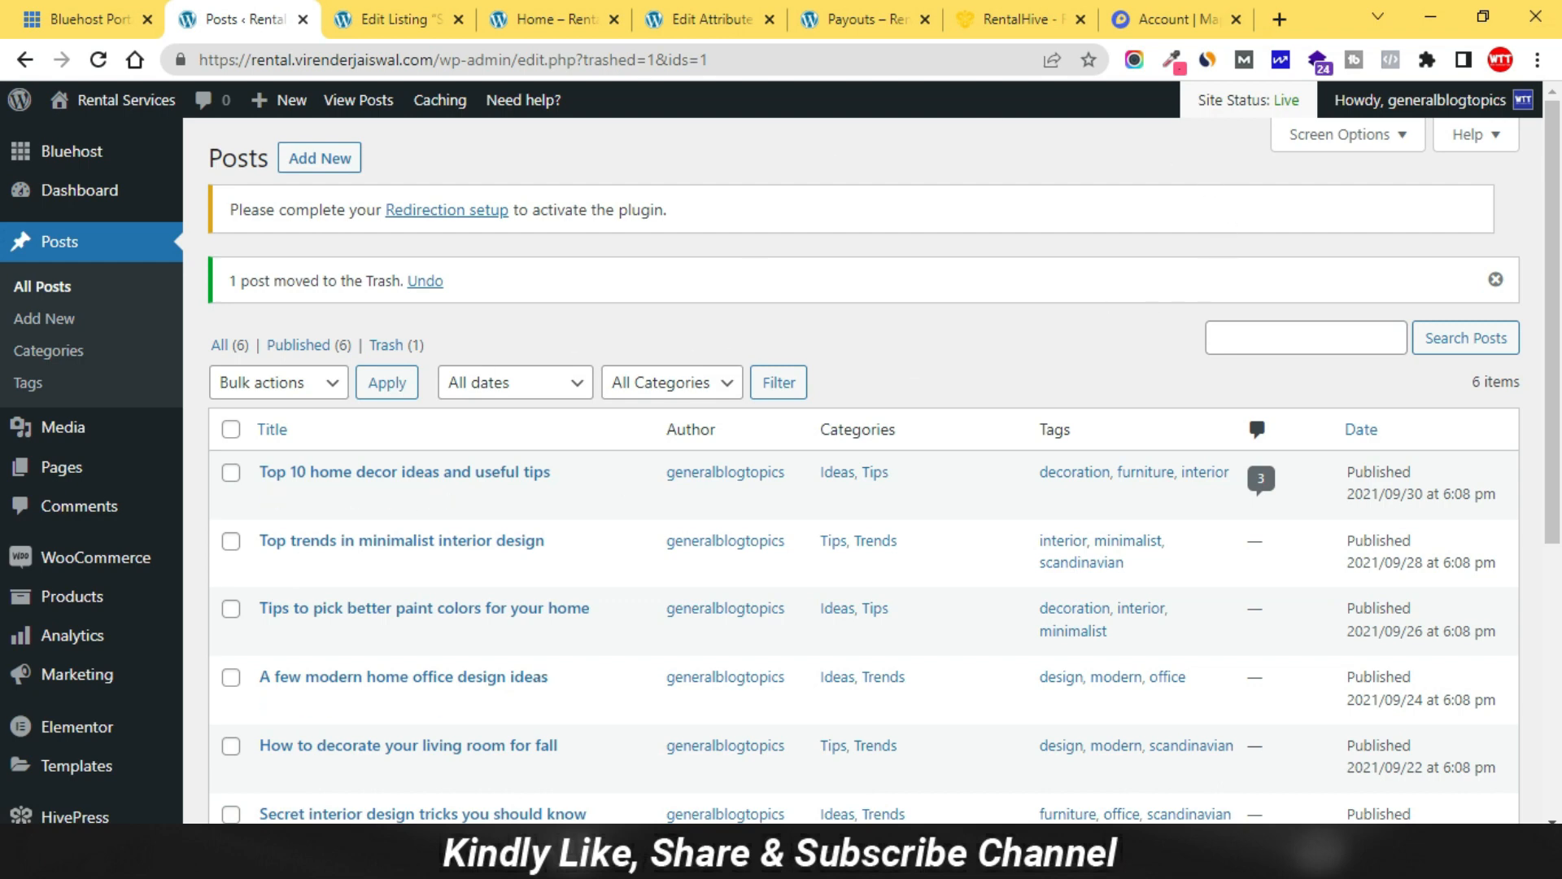
Reload the live homepage and check the articles in the From the Blog section.
{"action": "left_click", "coordinate": [538, 855]}
{"action": "left_click", "coordinate": [109, 59]}
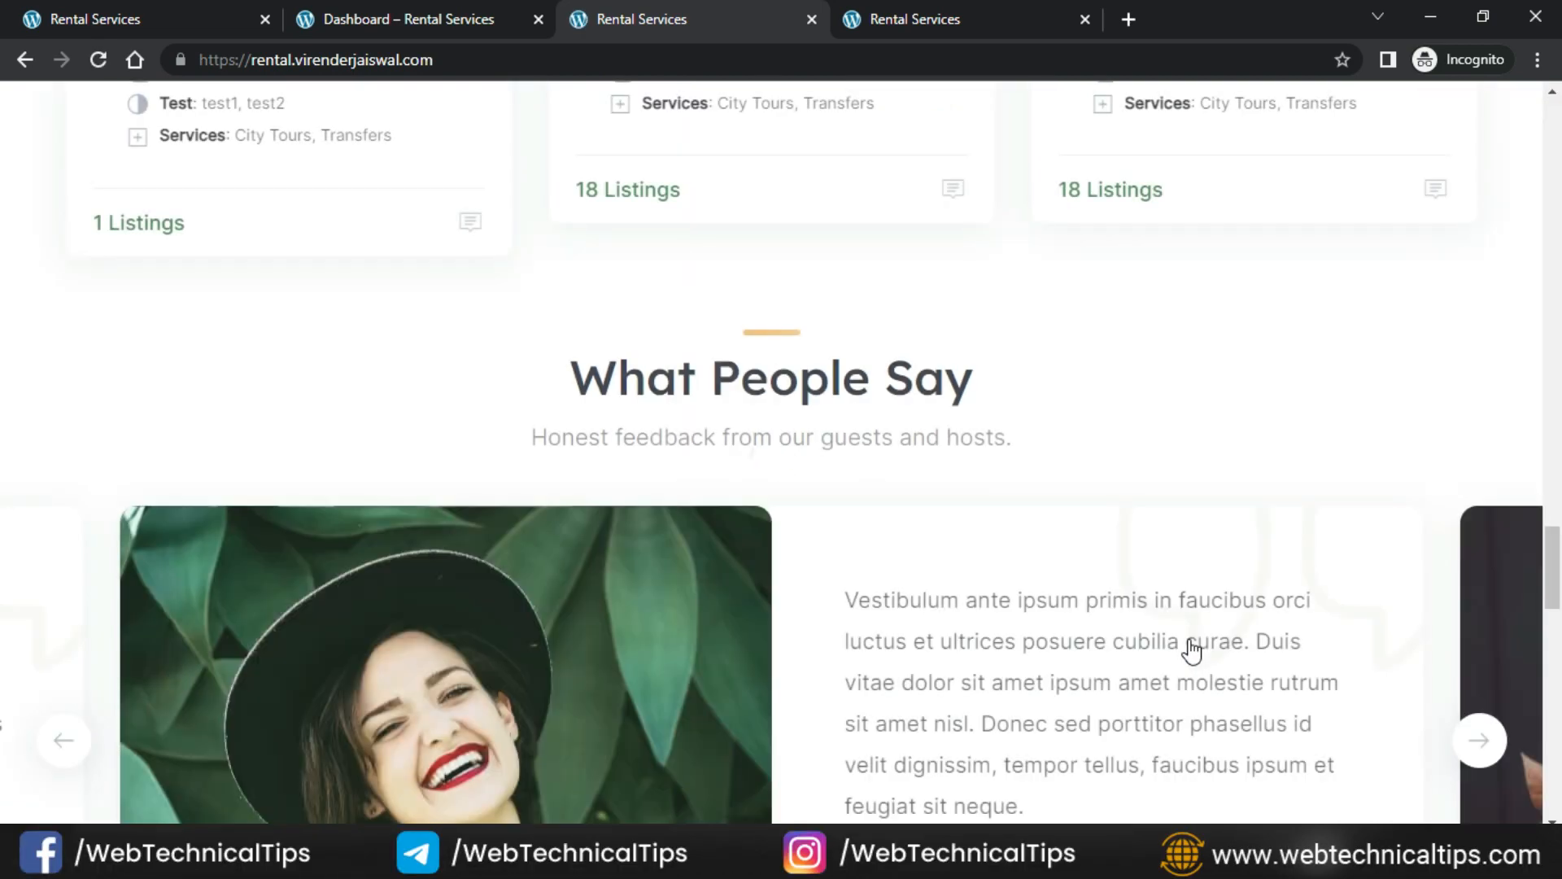
{"action": "scroll", "coordinate": [917, 572], "scroll_direction": "down", "scroll_amount": 15}
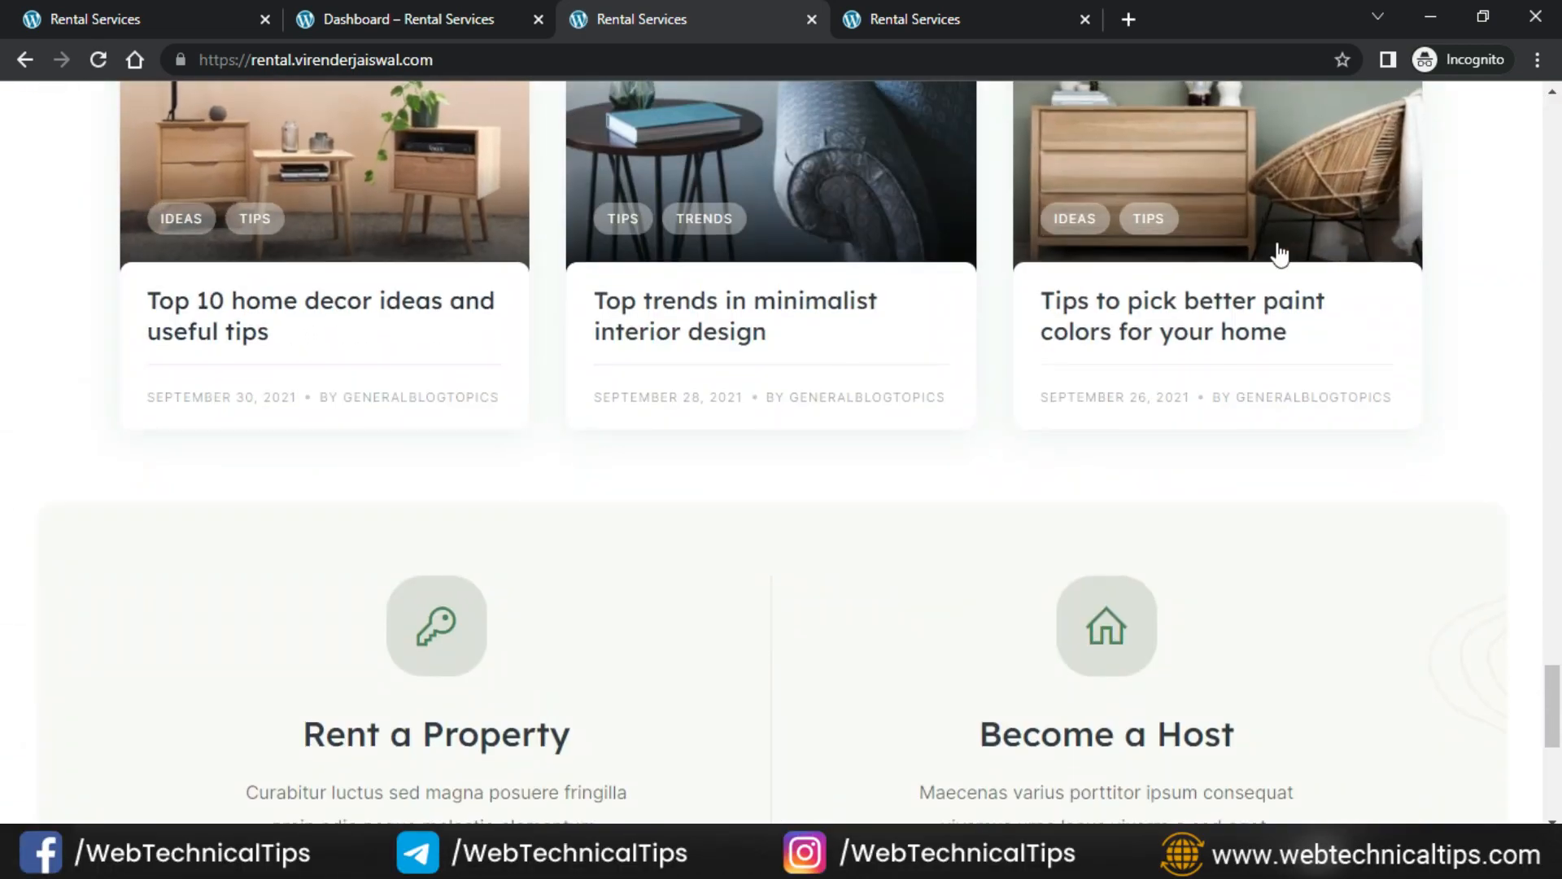
{"action": "scroll", "coordinate": [1242, 548], "scroll_direction": "down", "scroll_amount": 7}
{"action": "scroll", "coordinate": [808, 519], "scroll_direction": "up", "scroll_amount": 20}
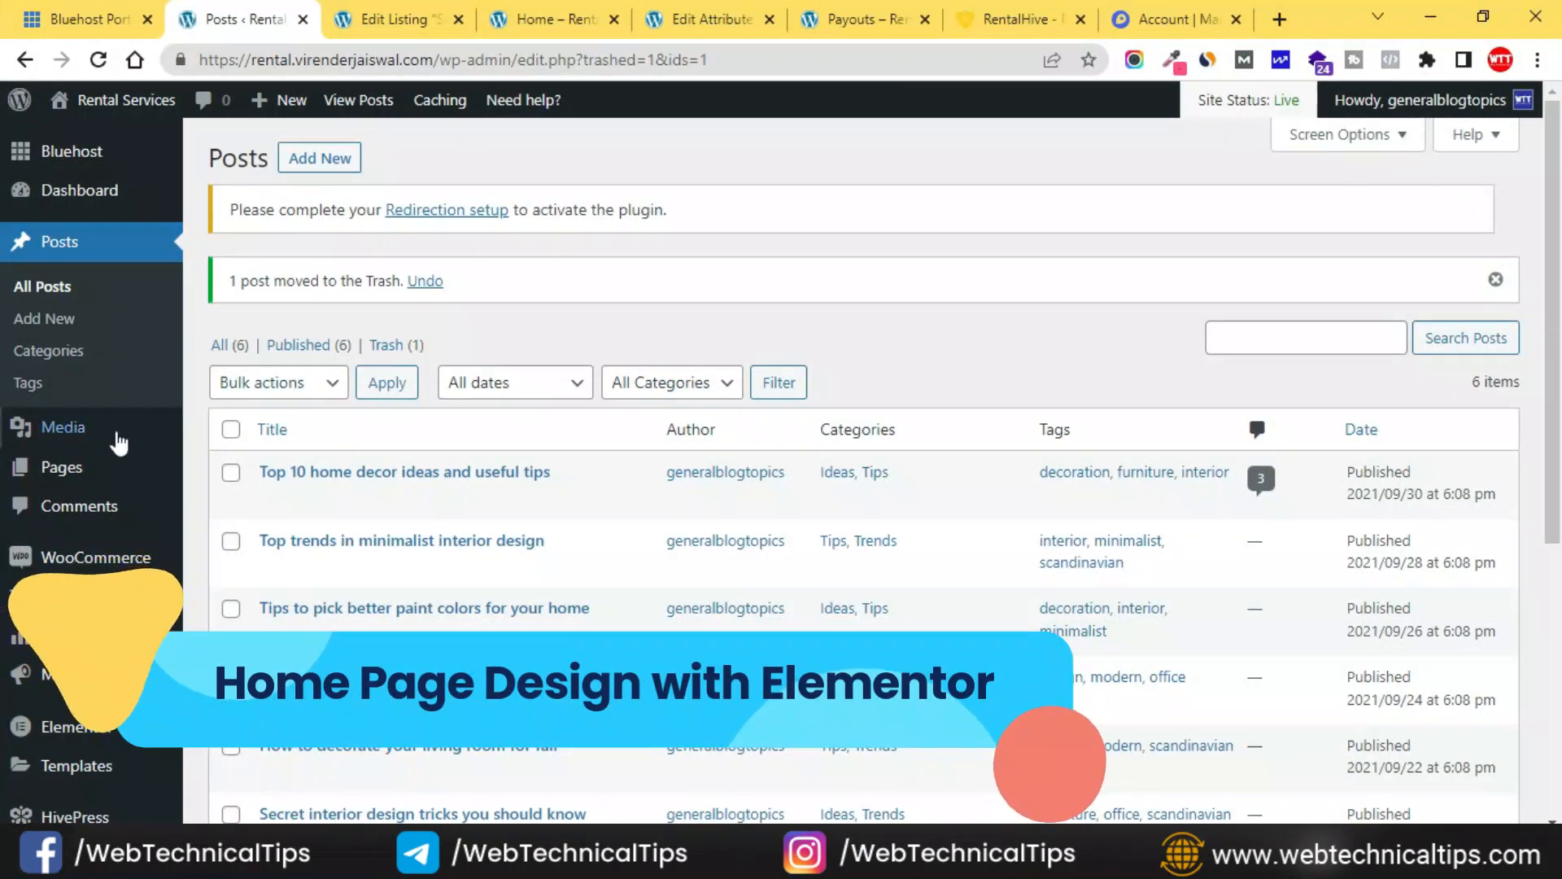
Create a new page titled "New Design" from the site's pages list and publish it.
{"action": "left_click", "coordinate": [64, 469]}
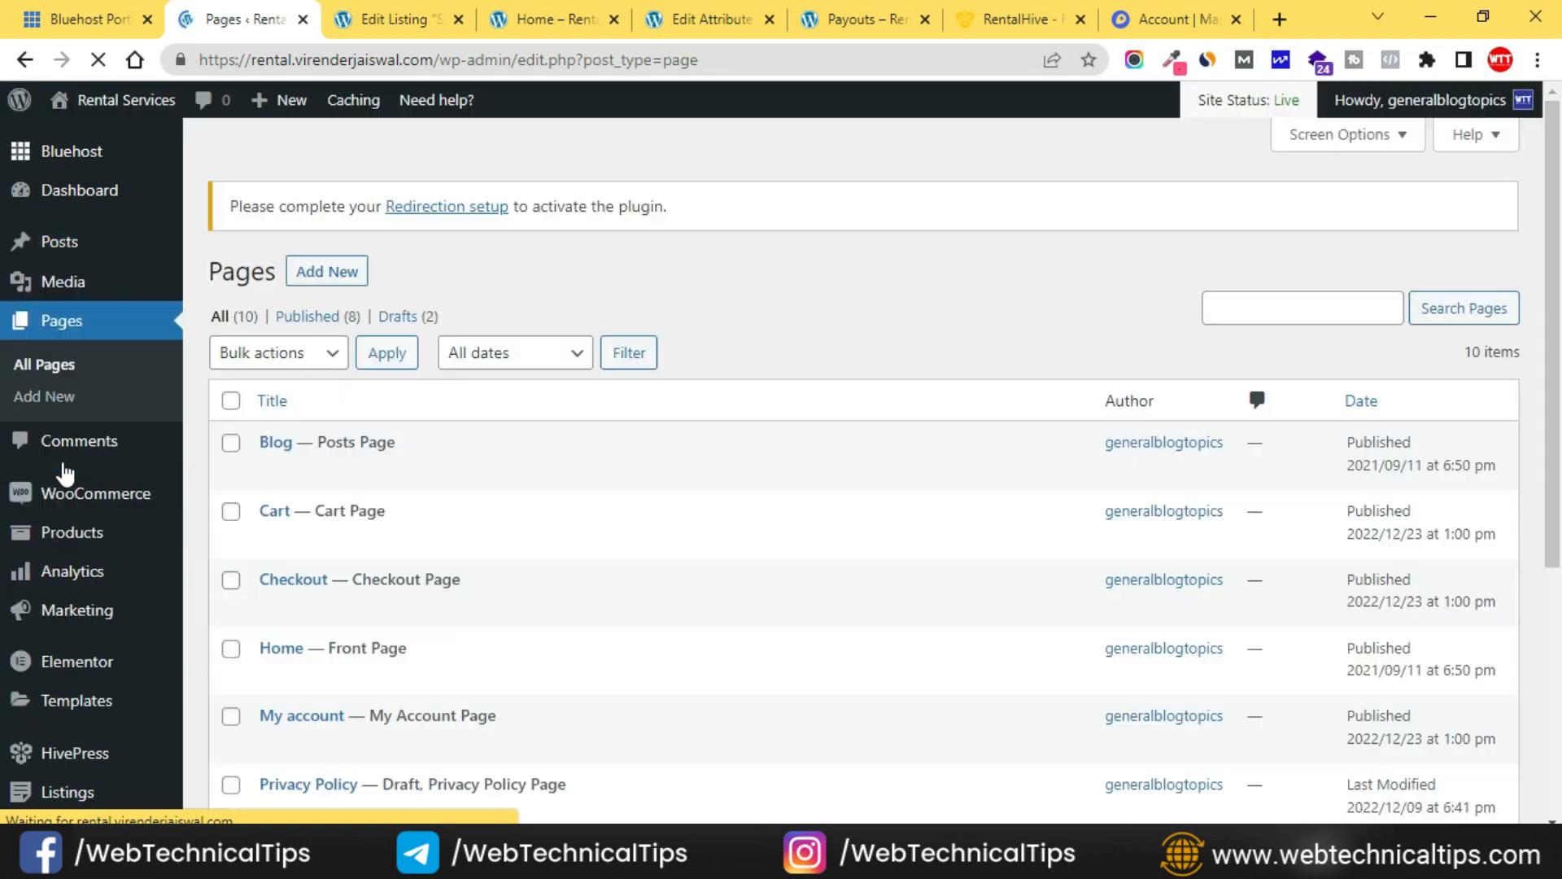
{"action": "left_click", "coordinate": [321, 281]}
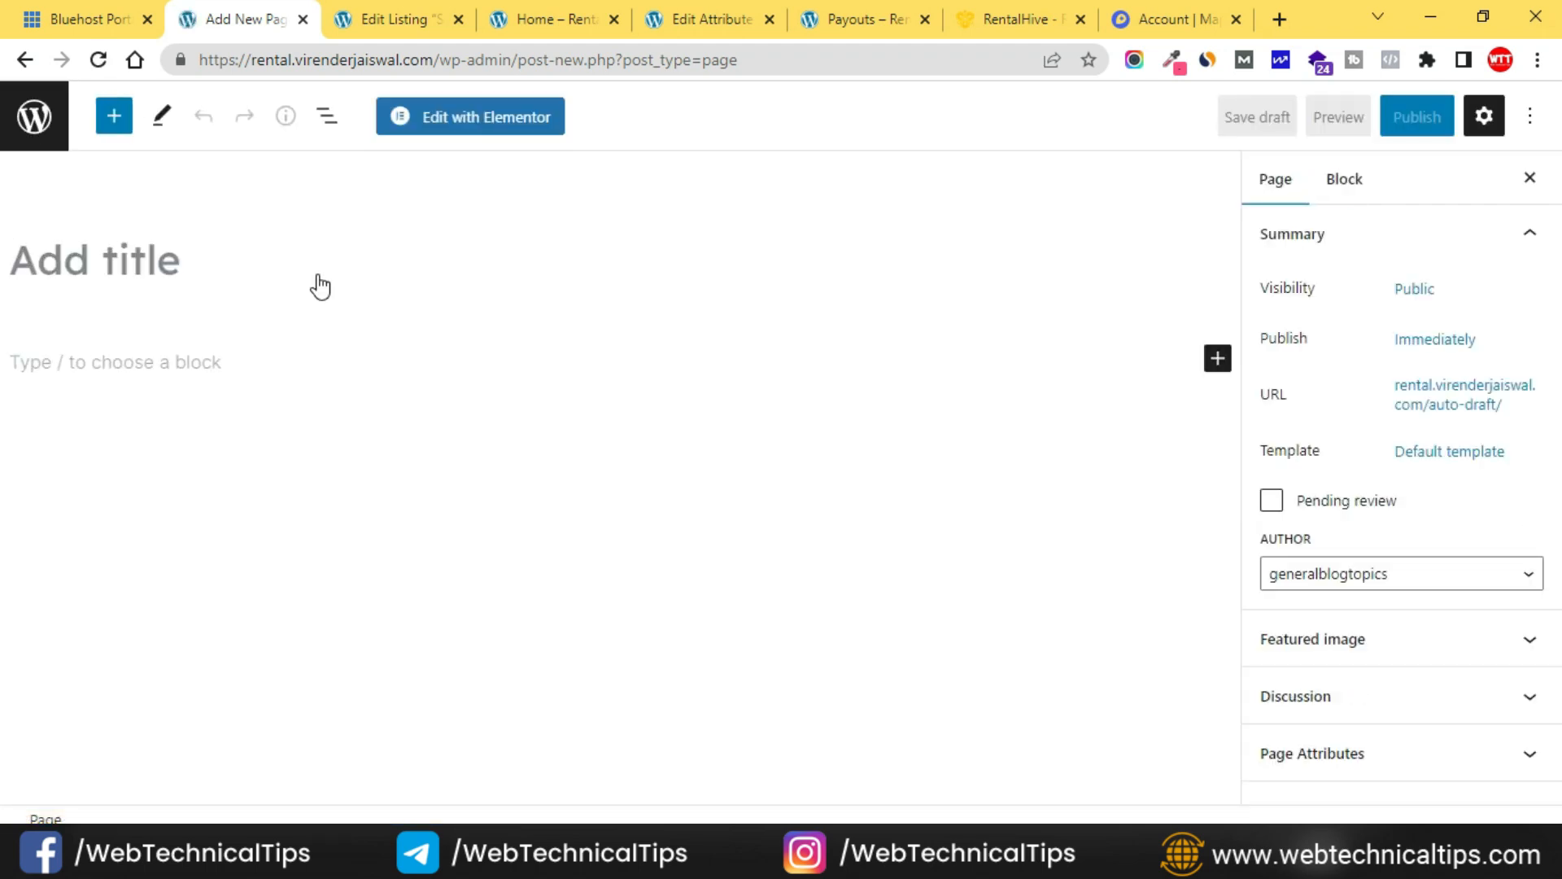
{"action": "type", "text": "N"}
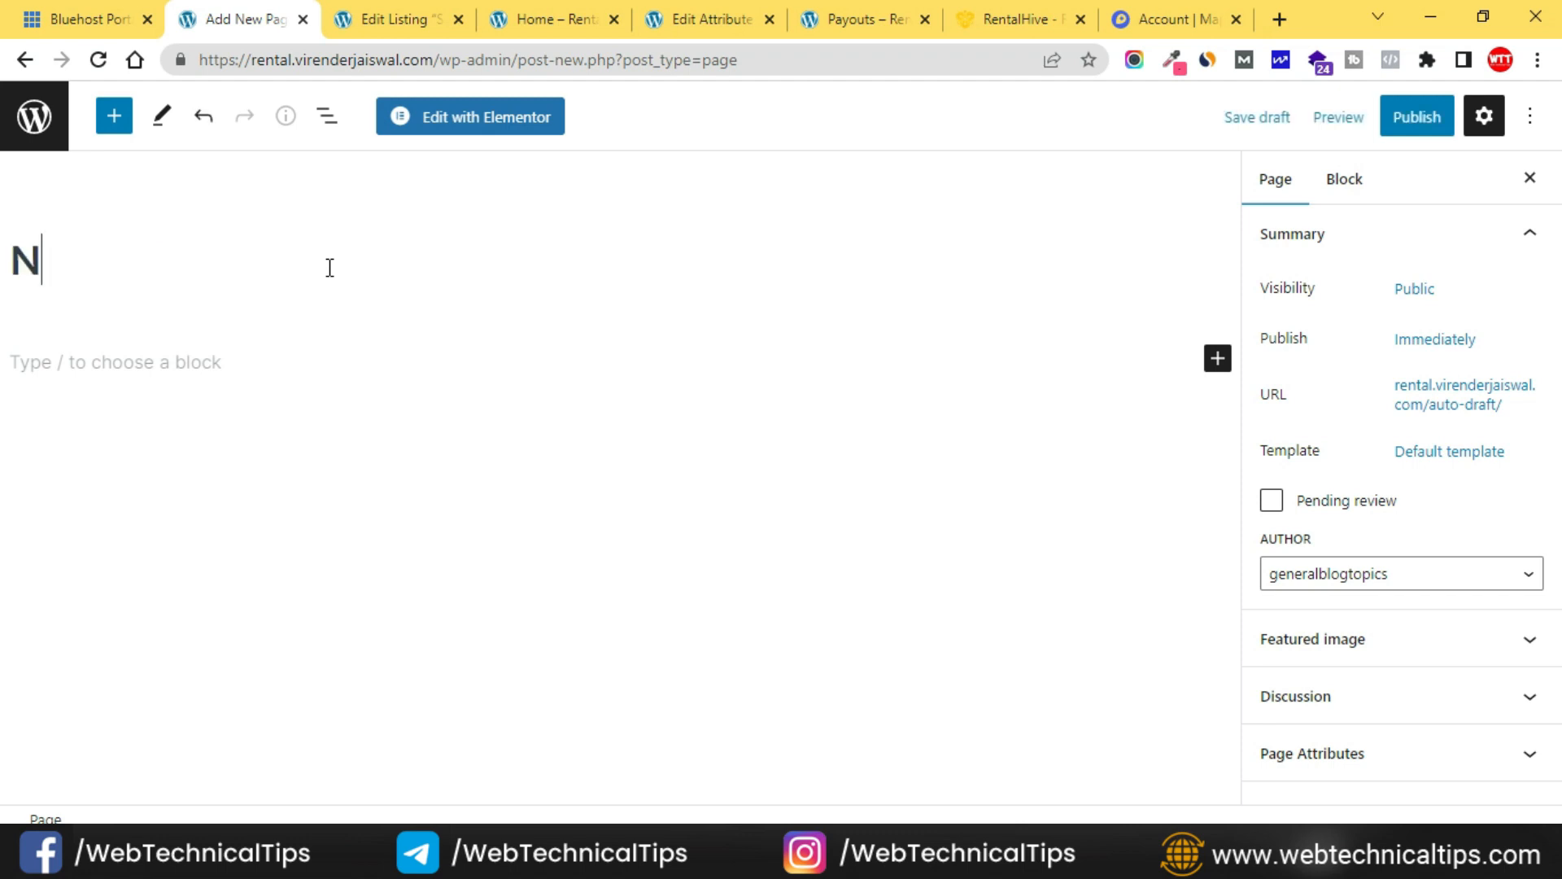
{"action": "type", "text": "ew Design"}
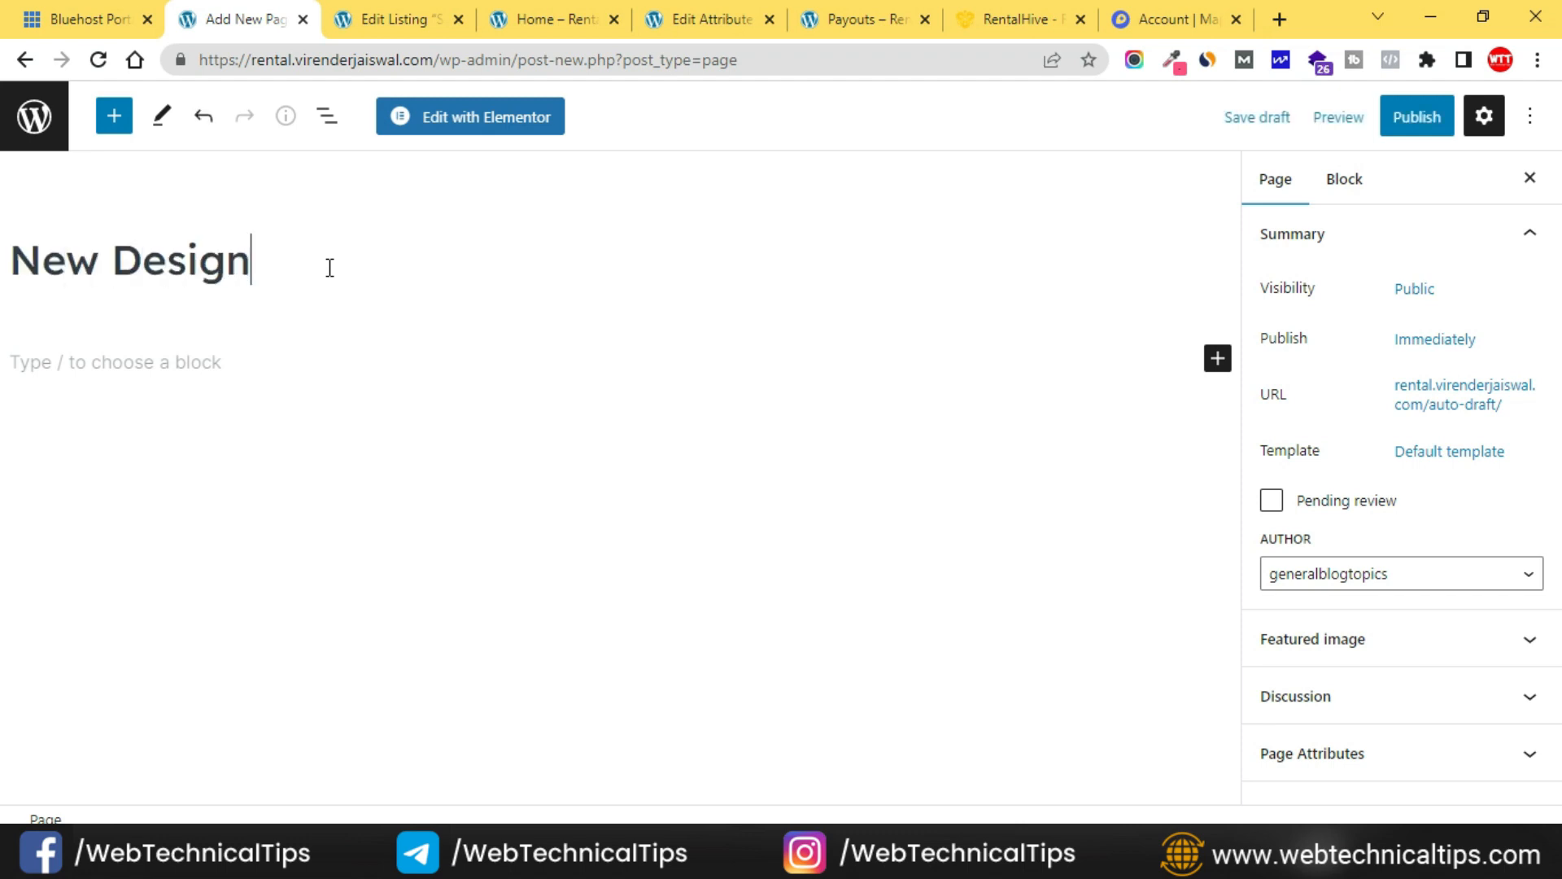
{"action": "left_click", "coordinate": [1424, 116]}
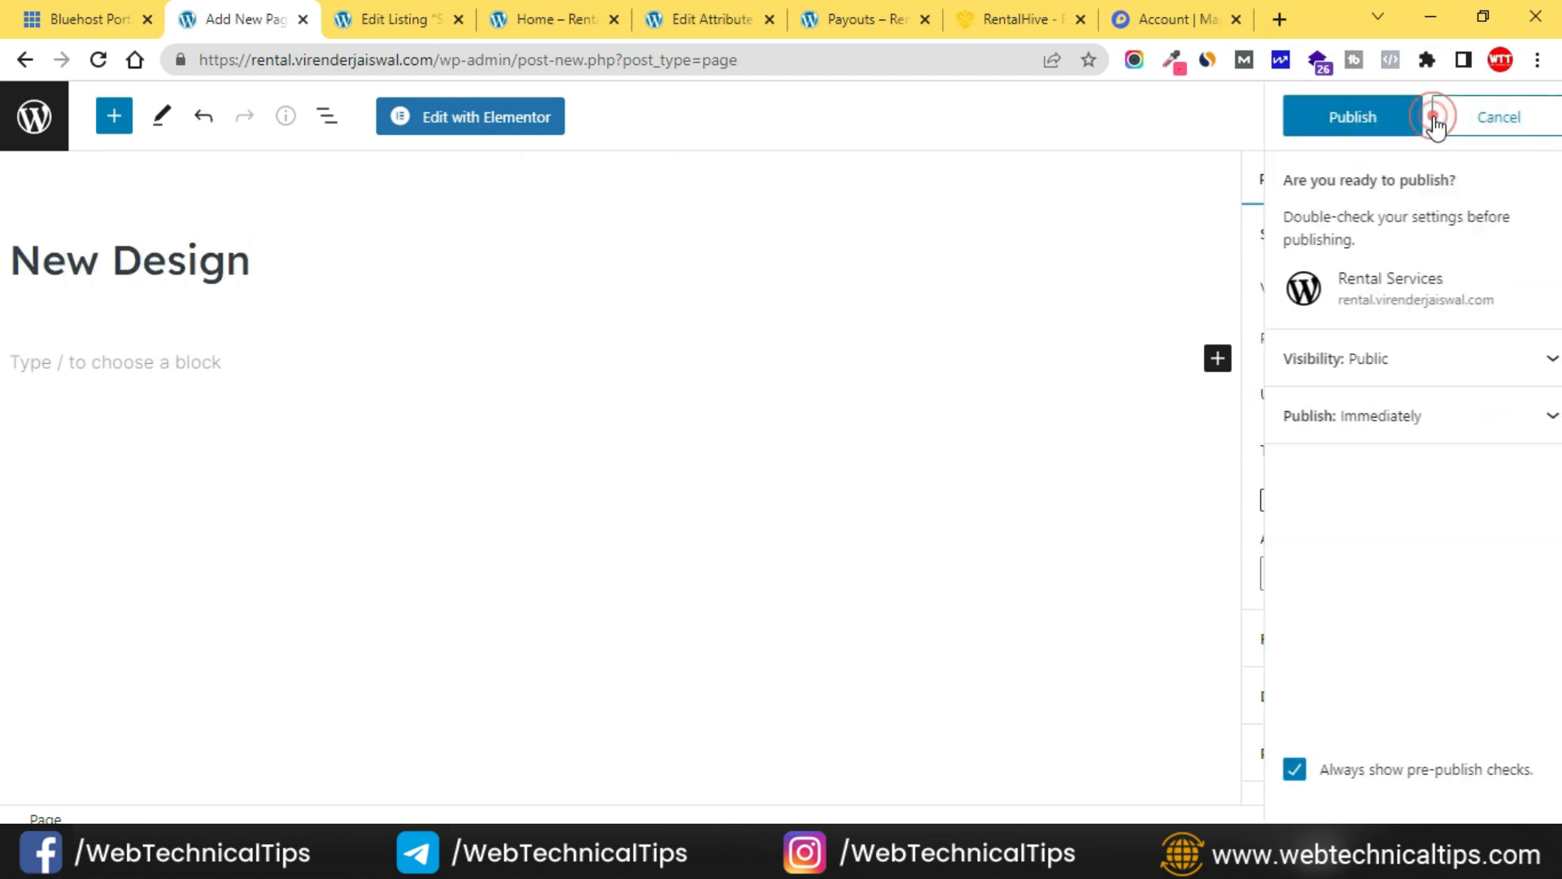
{"action": "left_click", "coordinate": [1307, 114]}
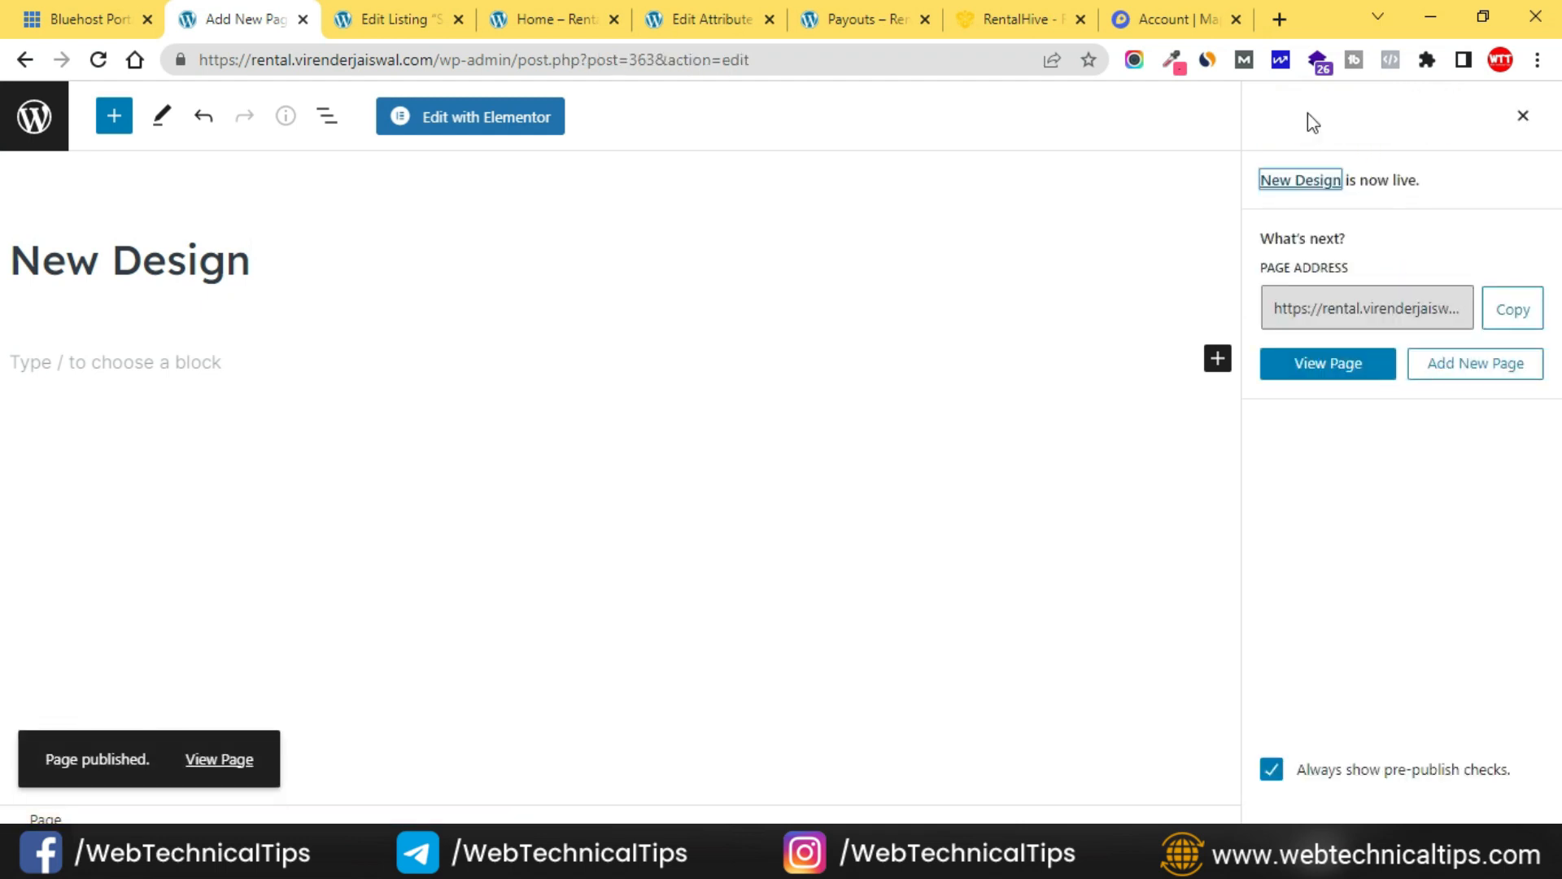
Open the New Design page for editing with Elementor, hide the page title, and close the Navigator.
{"action": "left_click", "coordinate": [505, 122]}
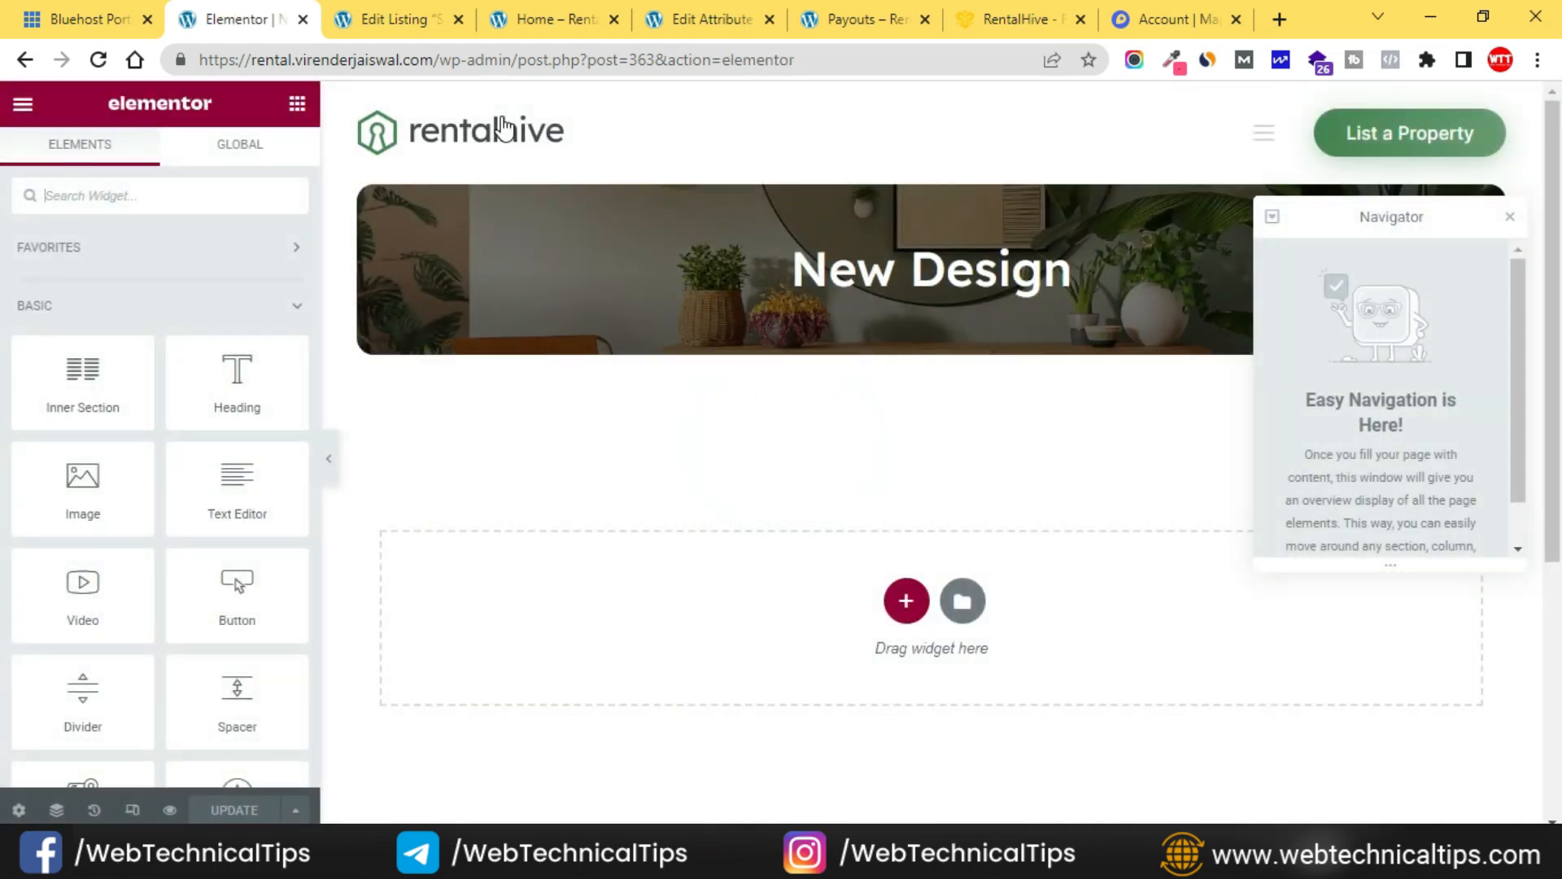
{"action": "left_click", "coordinate": [18, 810]}
{"action": "left_click", "coordinate": [266, 559]}
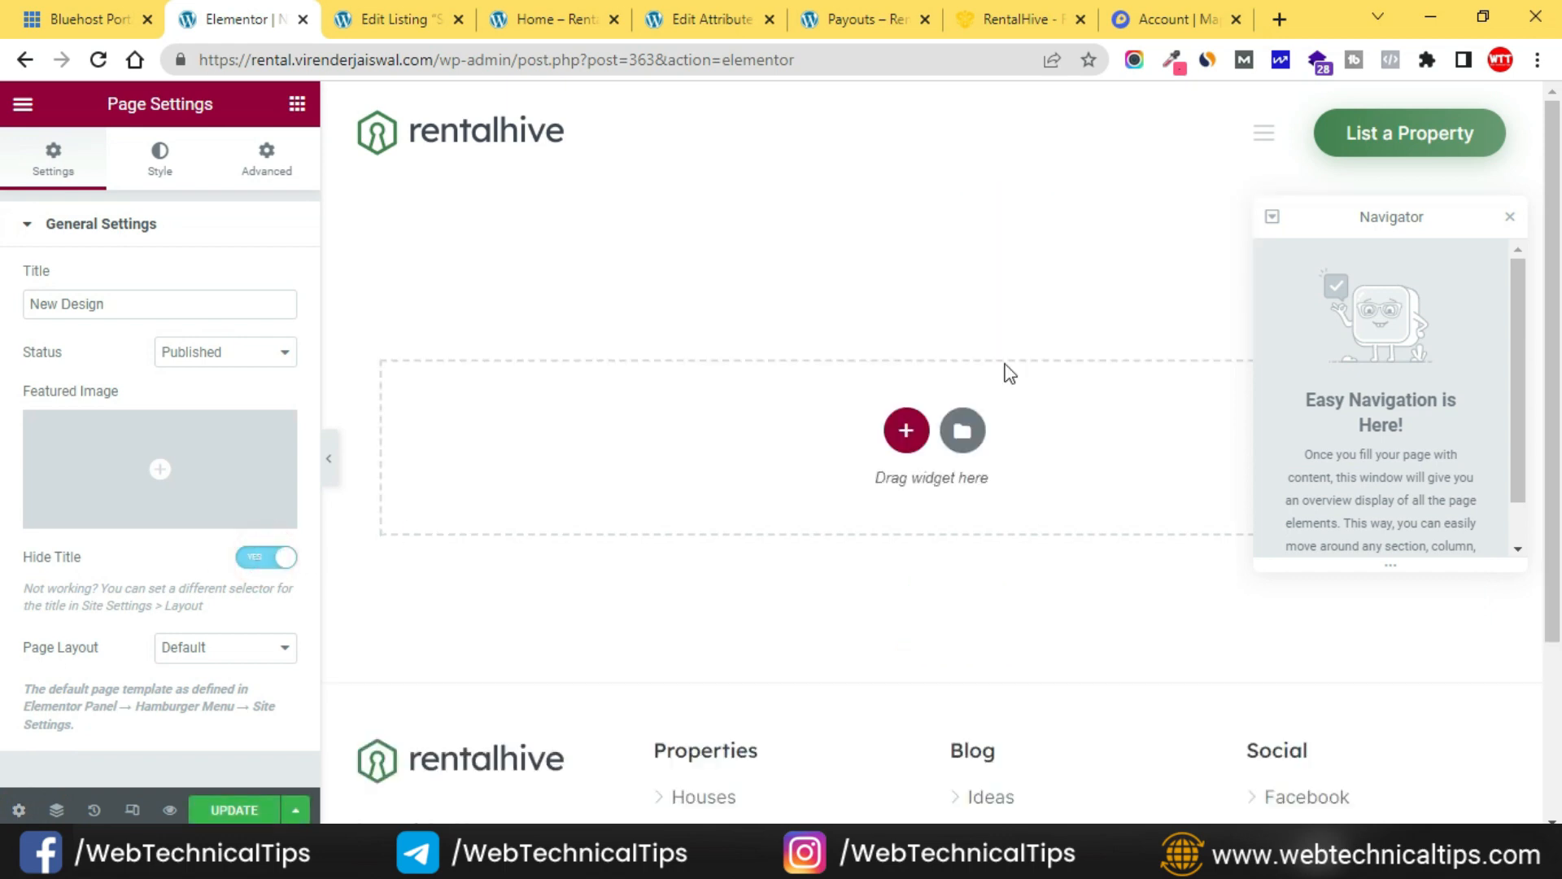
{"action": "left_click", "coordinate": [1510, 216]}
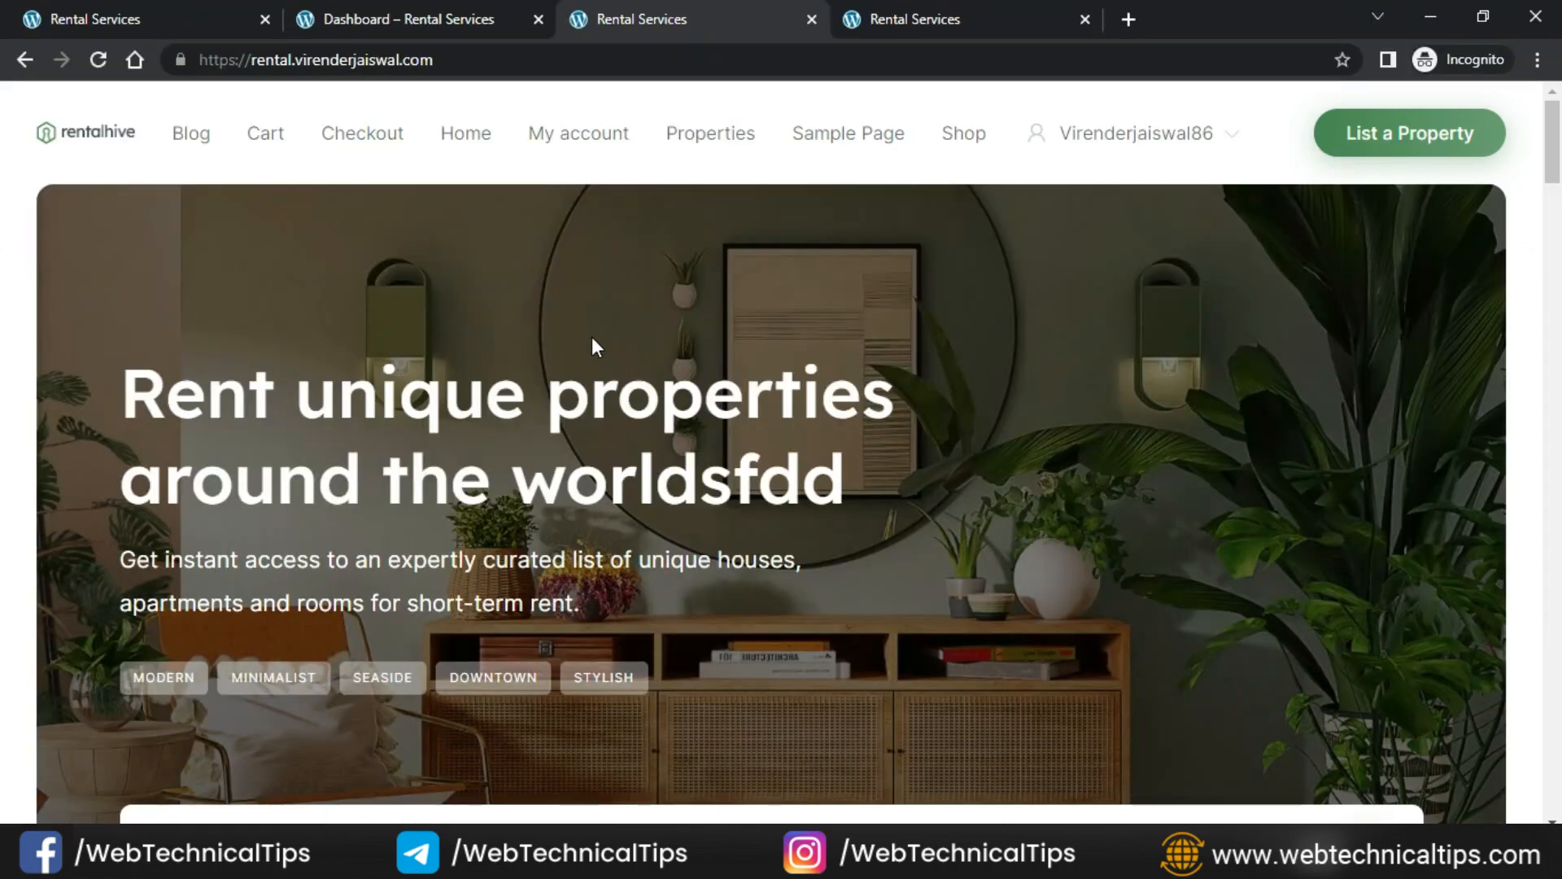
Examine the layout of the hero banner and the Top Categories section on the live homepage.
{"action": "scroll", "coordinate": [591, 335], "scroll_direction": "down", "scroll_amount": 1}
{"action": "scroll", "coordinate": [565, 422], "scroll_direction": "down", "scroll_amount": 10}
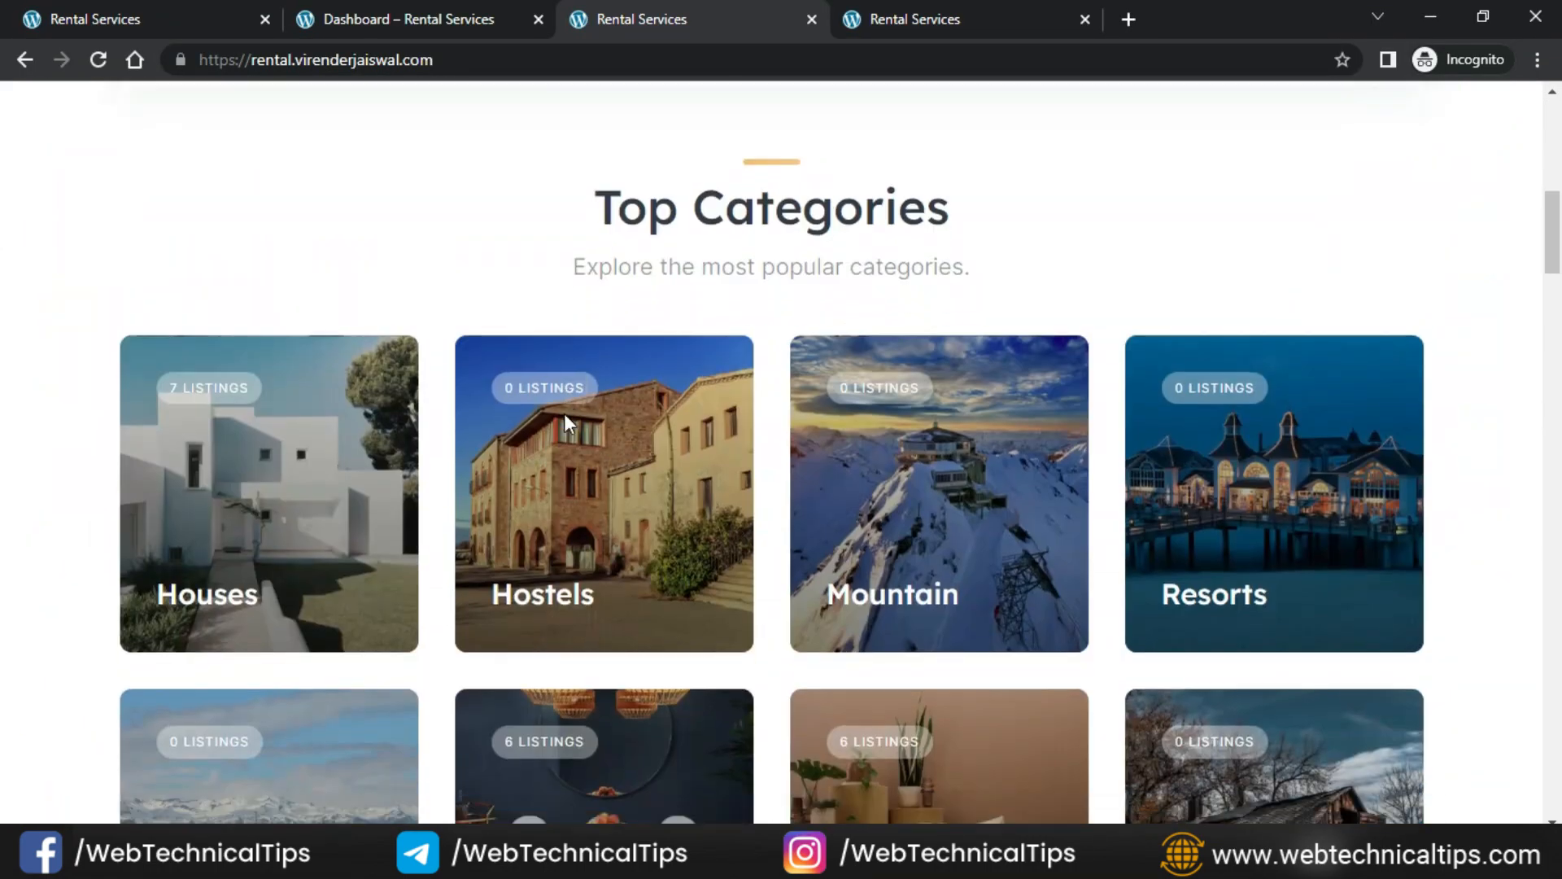
{"action": "scroll", "coordinate": [568, 423], "scroll_direction": "up", "scroll_amount": 5}
{"action": "key", "text": "alt+Tab"}
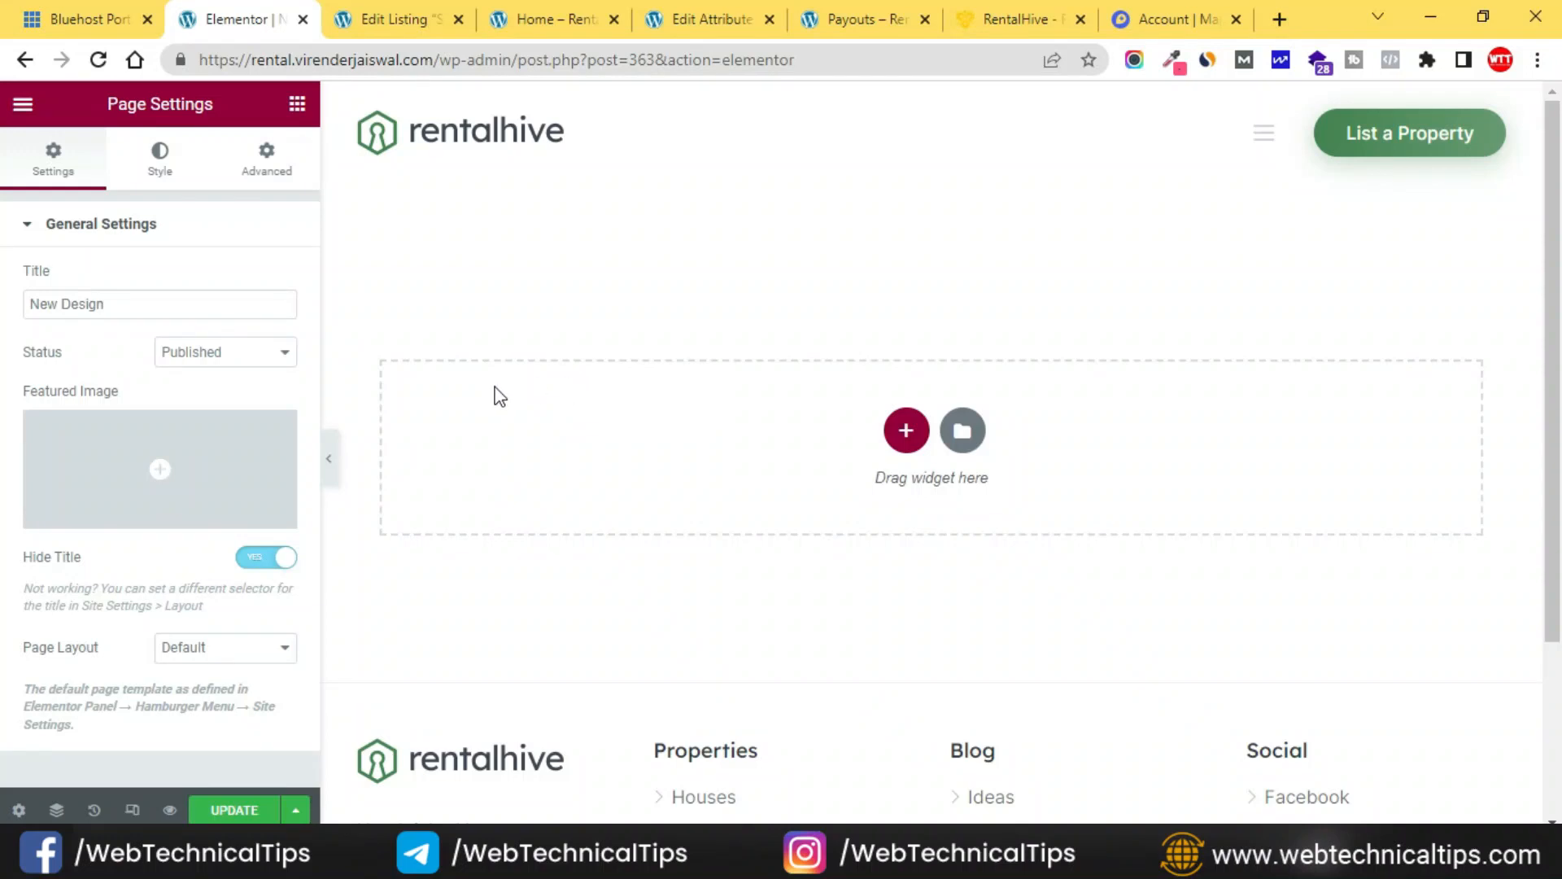
Add a Heading widget to the empty page and replace its text with the hero heading copied from the live homepage.
{"action": "left_click", "coordinate": [297, 105]}
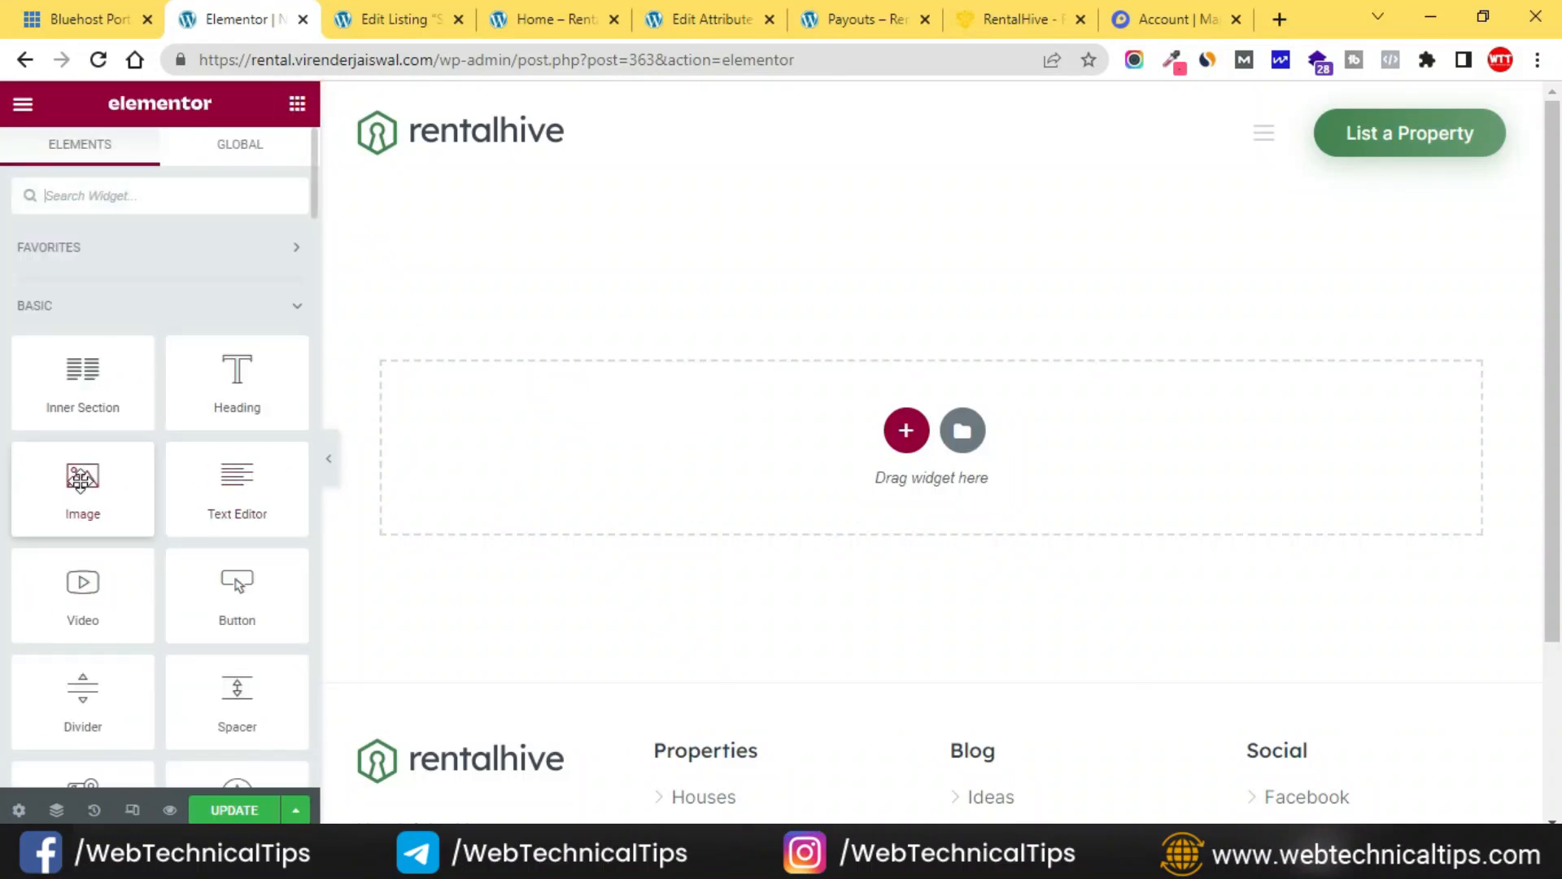
{"action": "key", "text": "alt+Tab"}
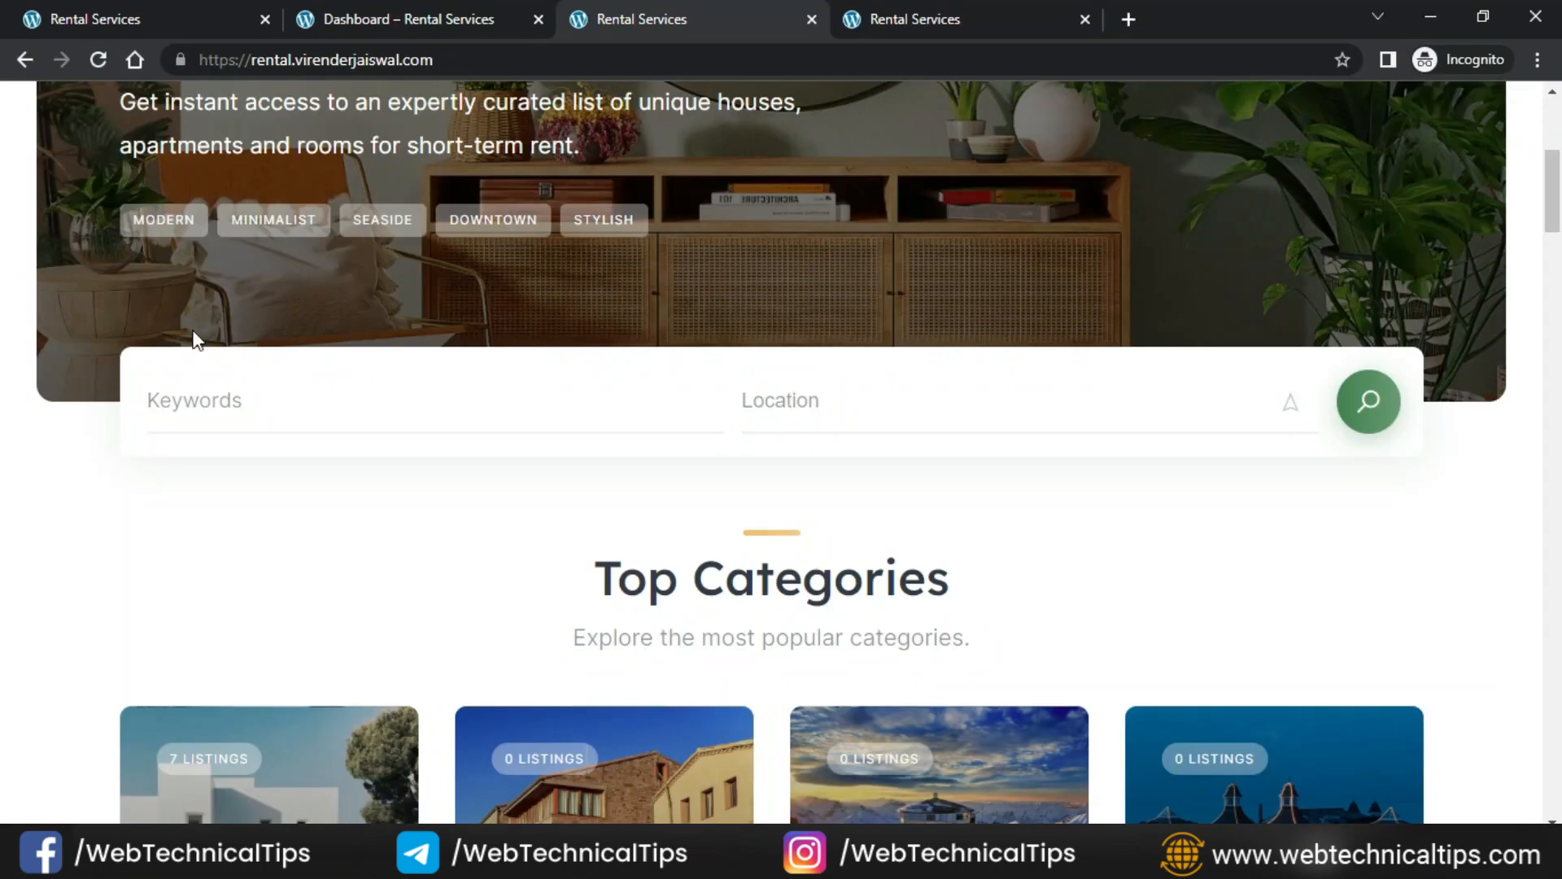
{"action": "scroll", "coordinate": [186, 337], "scroll_direction": "up", "scroll_amount": 5}
{"action": "left_click_drag", "start_coordinate": [134, 376], "coordinate": [877, 489]}
{"action": "key", "text": "ctrl+c"}
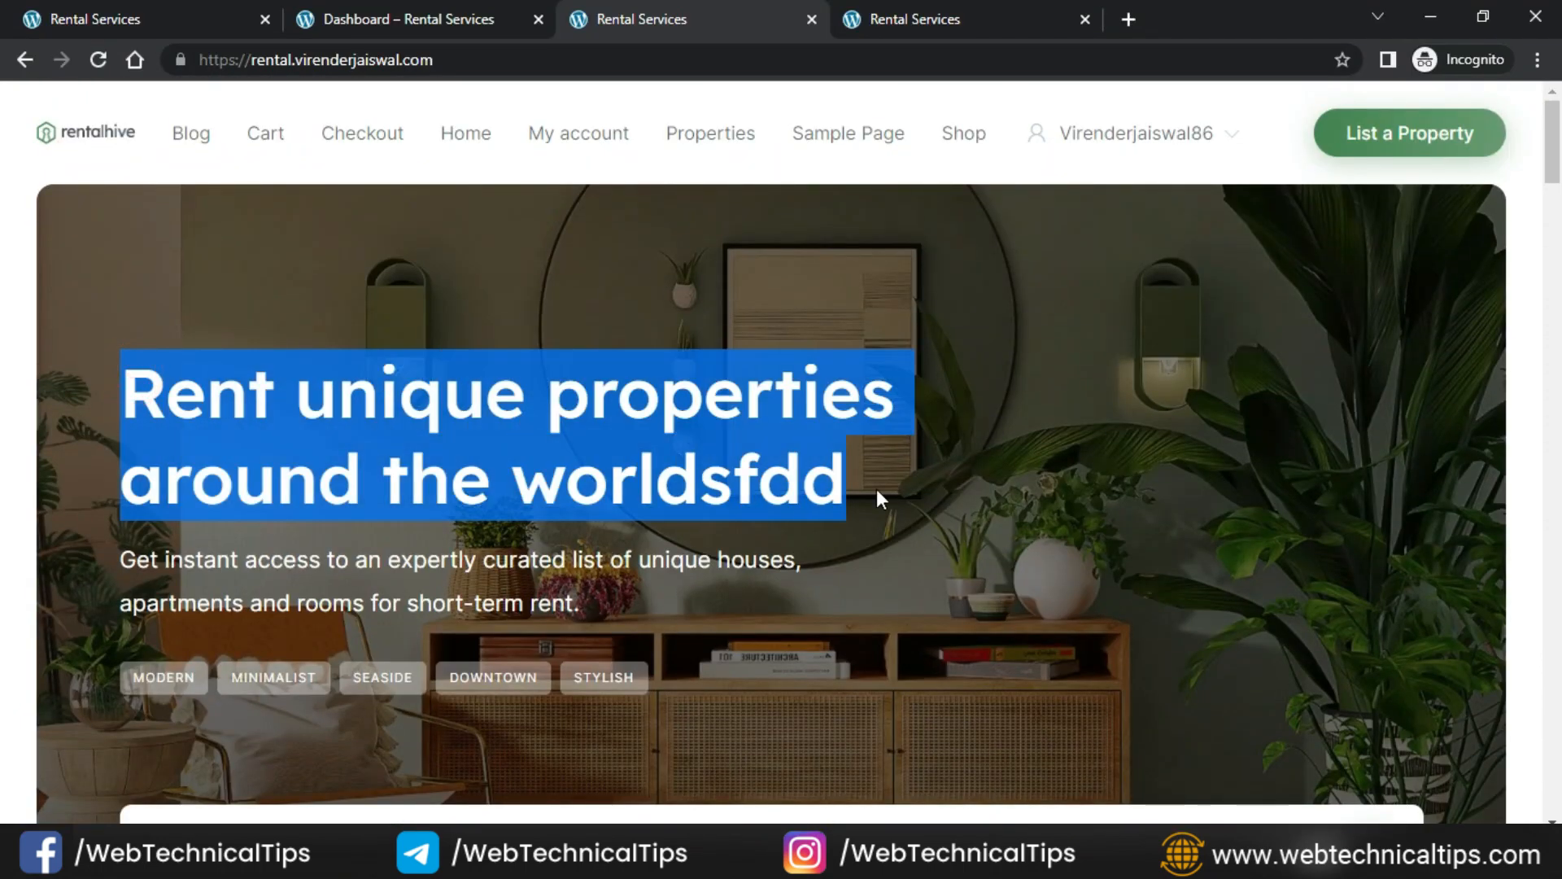
{"action": "key", "text": "alt+Tab"}
{"action": "left_click_drag", "start_coordinate": [237, 376], "coordinate": [734, 397]}
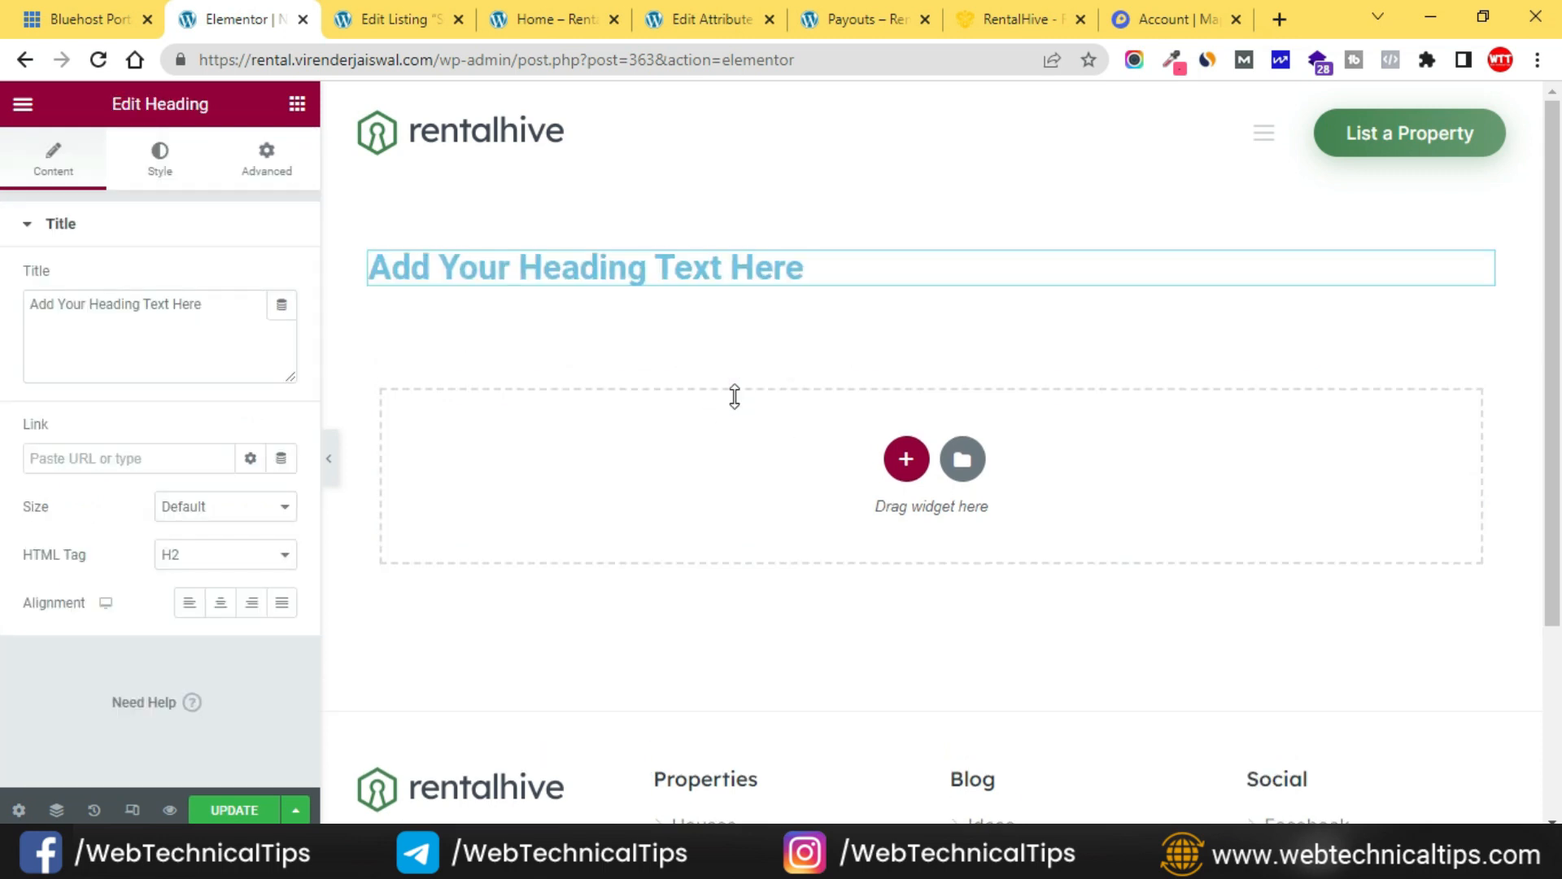
{"action": "left_click", "coordinate": [124, 312]}
{"action": "key", "text": "ctrl+a"}
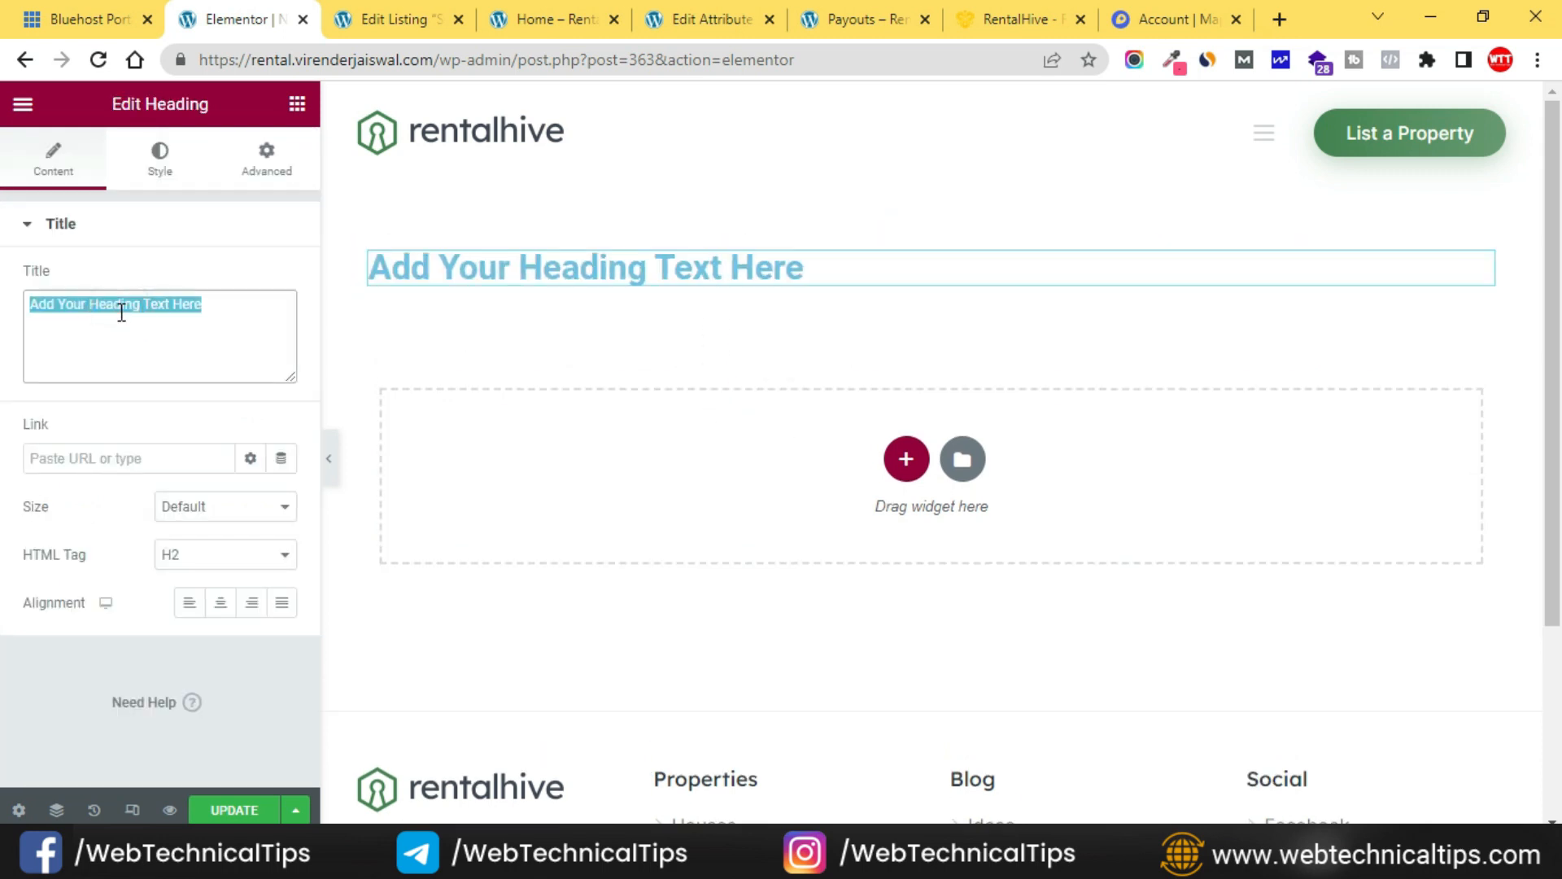
{"action": "key", "text": "ctrl+v"}
Give the heading's section a classic background using image-1.jpg from the media library.
{"action": "mouse_move", "coordinate": [800, 263]}
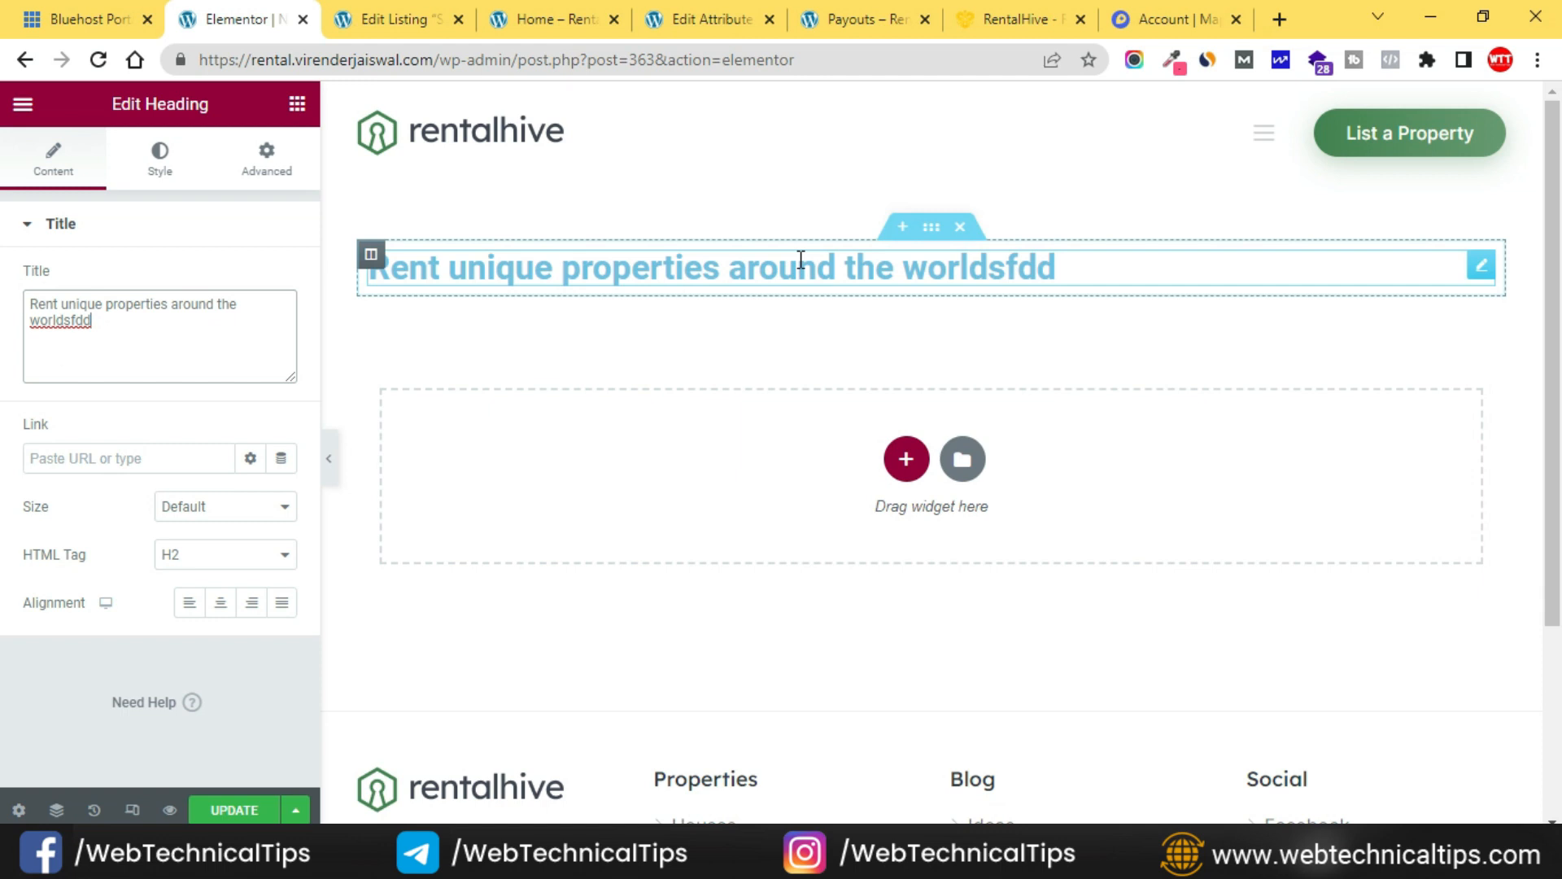
{"action": "left_click", "coordinate": [933, 229]}
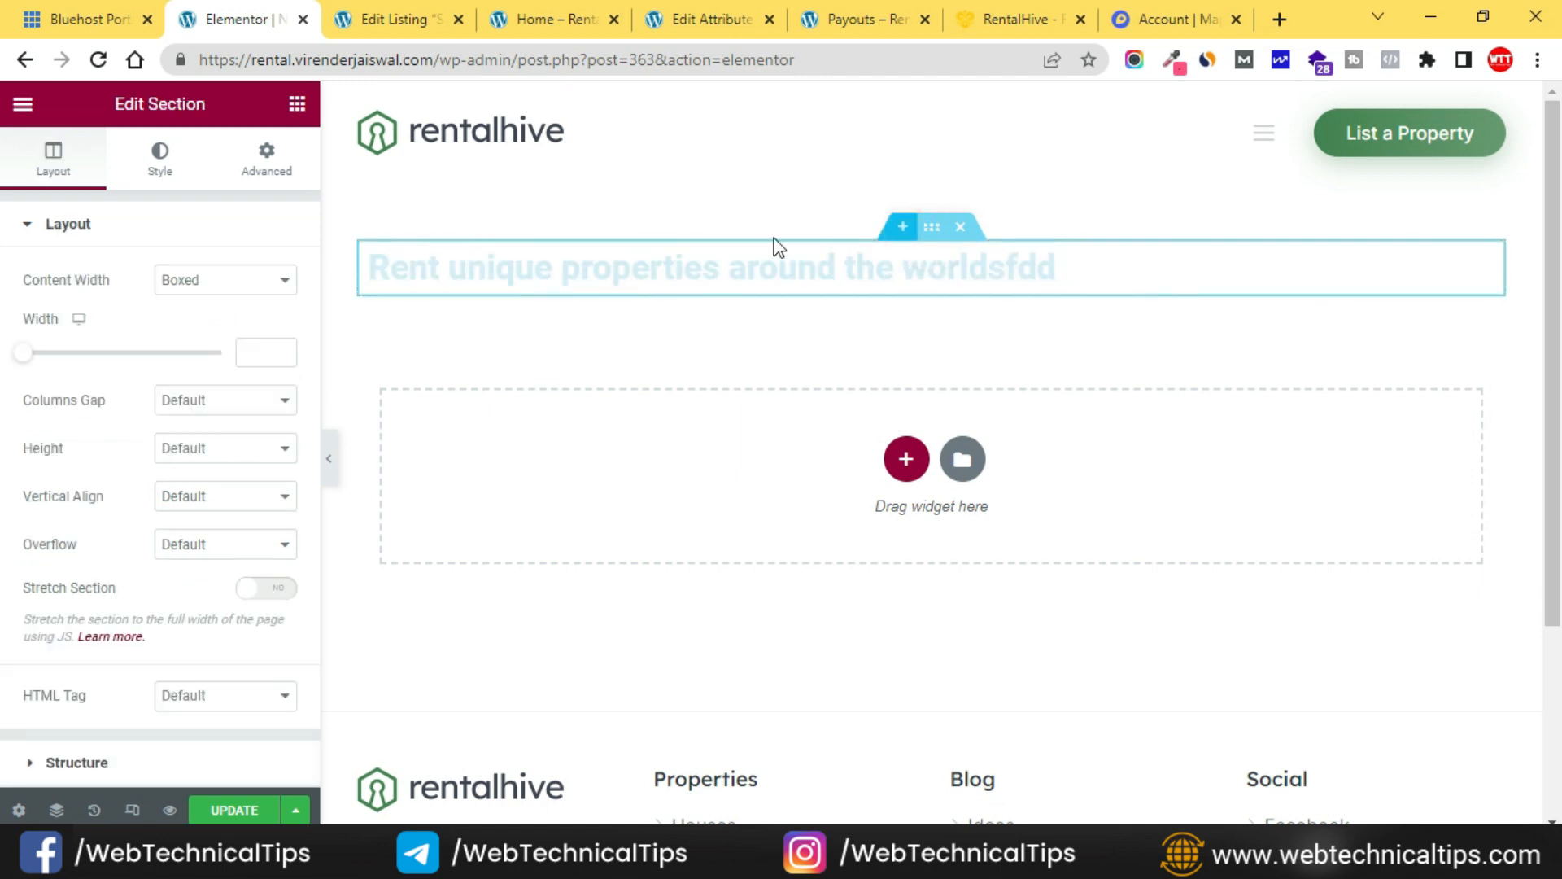
{"action": "left_click", "coordinate": [159, 154]}
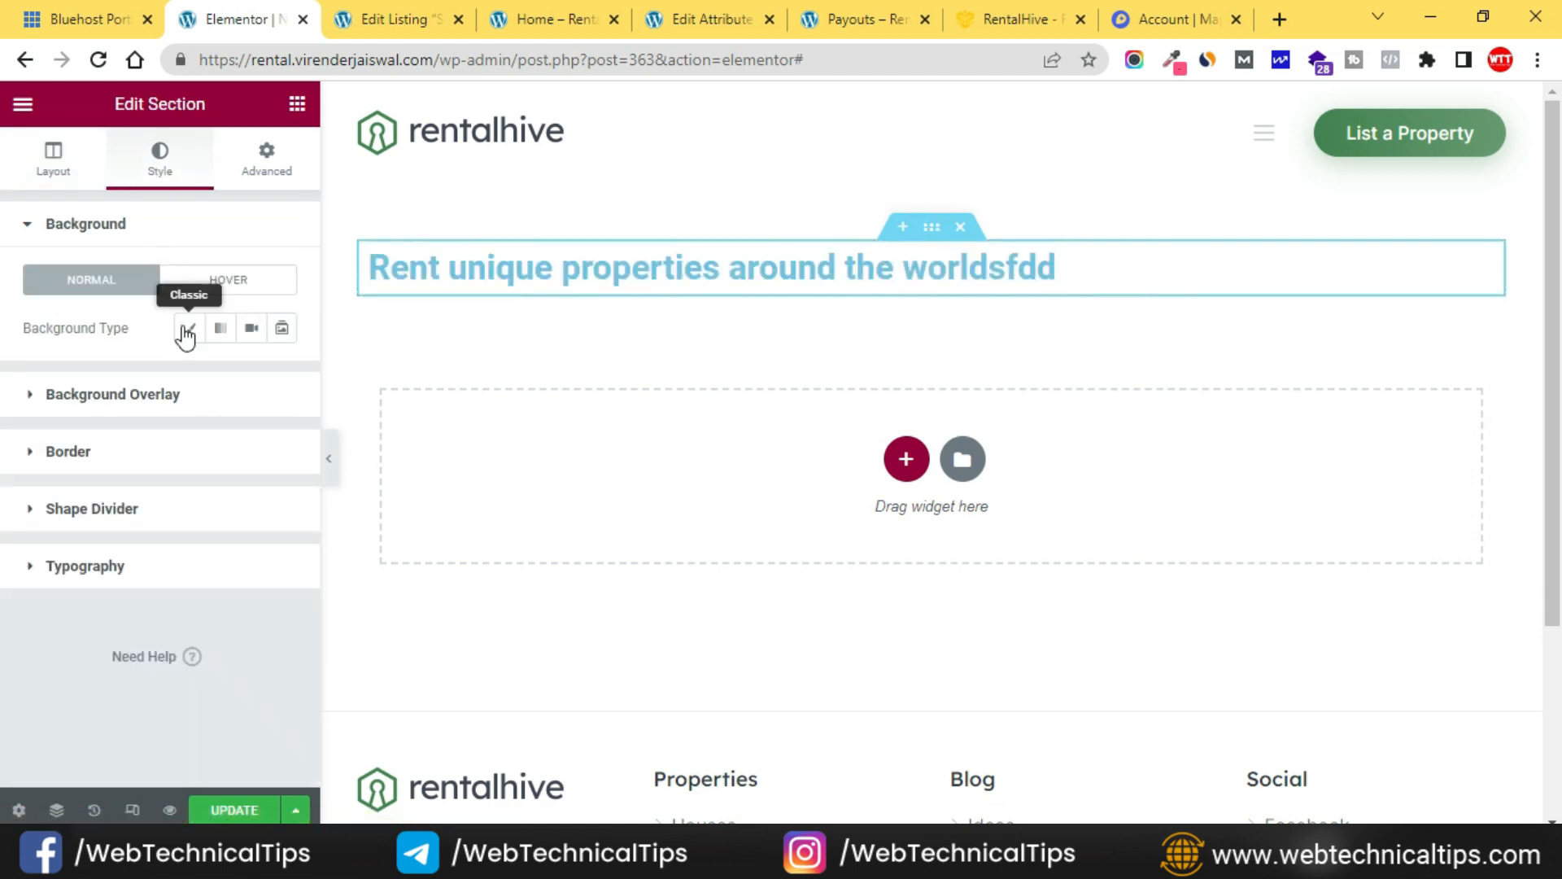
{"action": "left_click", "coordinate": [187, 329]}
{"action": "left_click", "coordinate": [207, 472]}
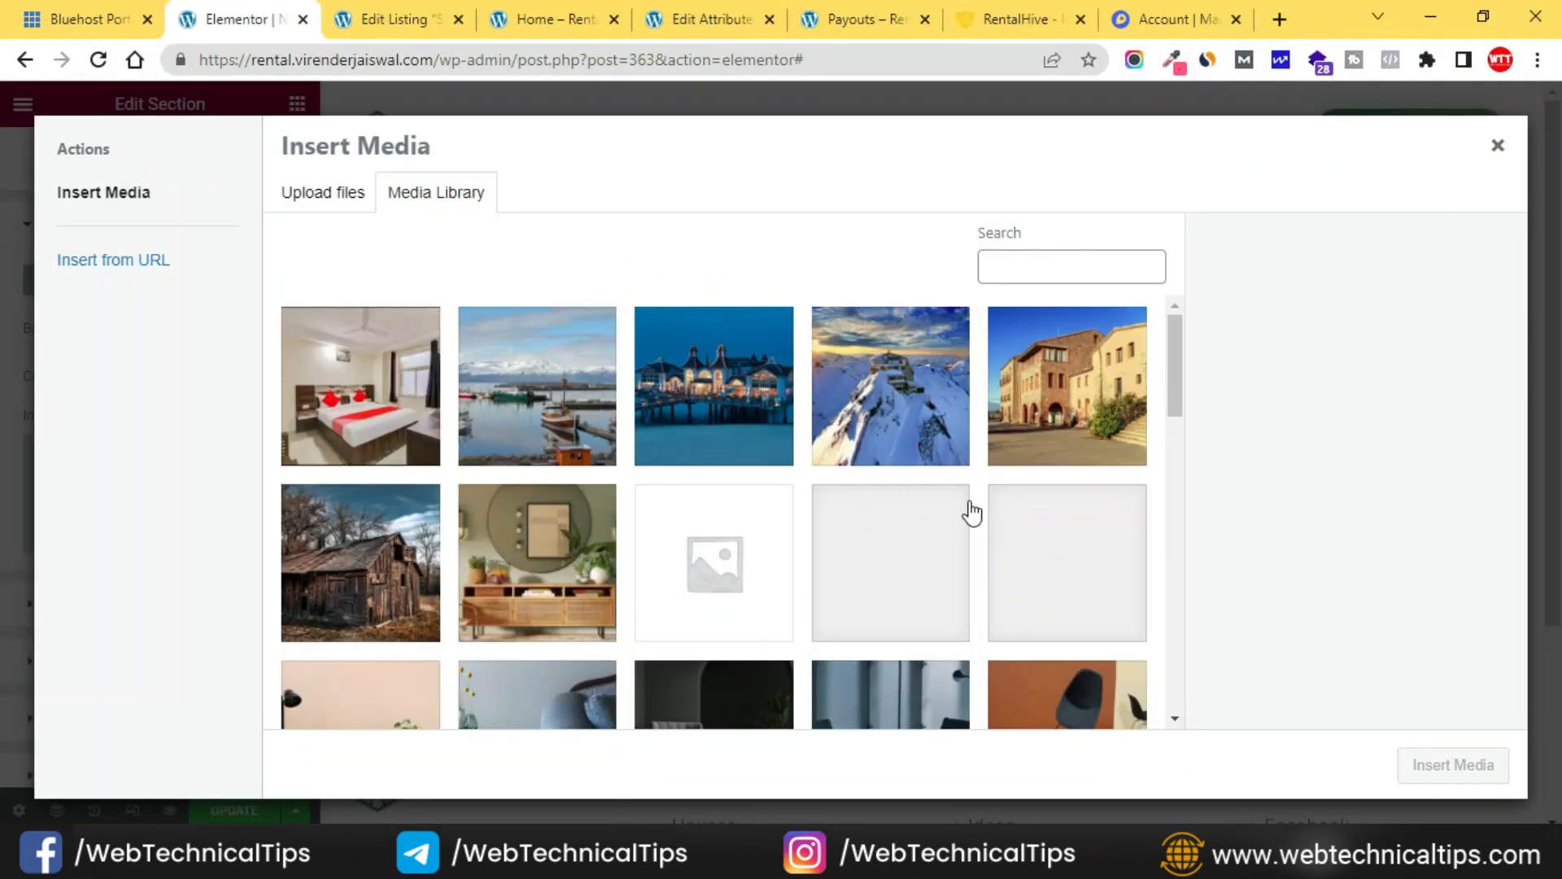
{"action": "scroll", "coordinate": [966, 513], "scroll_direction": "down", "scroll_amount": 5}
{"action": "scroll", "coordinate": [929, 496], "scroll_direction": "up", "scroll_amount": 1}
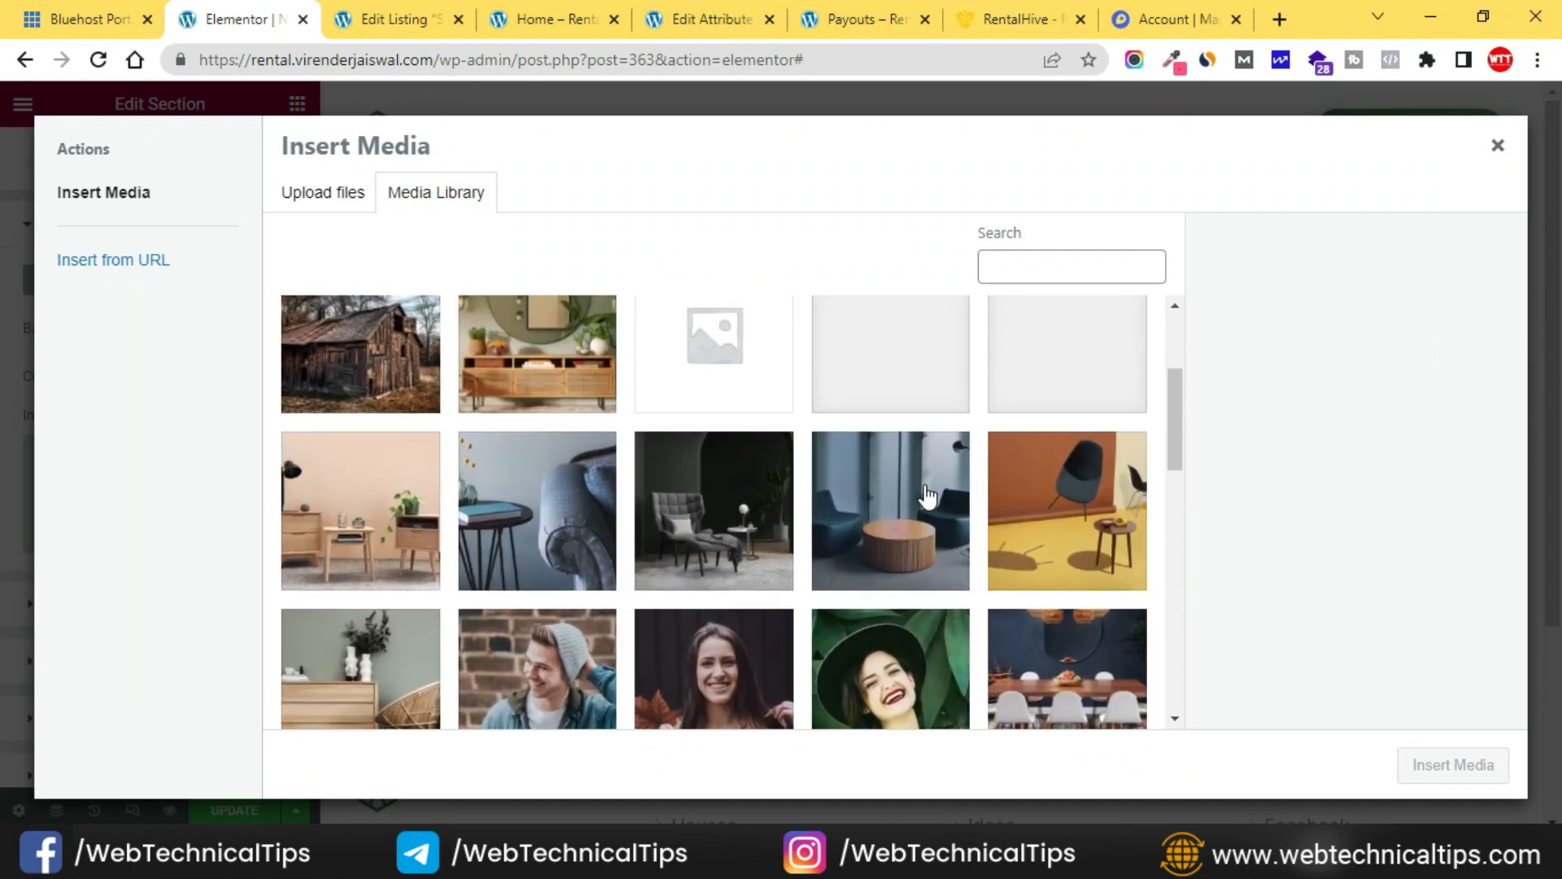
{"action": "left_click", "coordinate": [590, 367]}
{"action": "left_click", "coordinate": [1435, 763]}
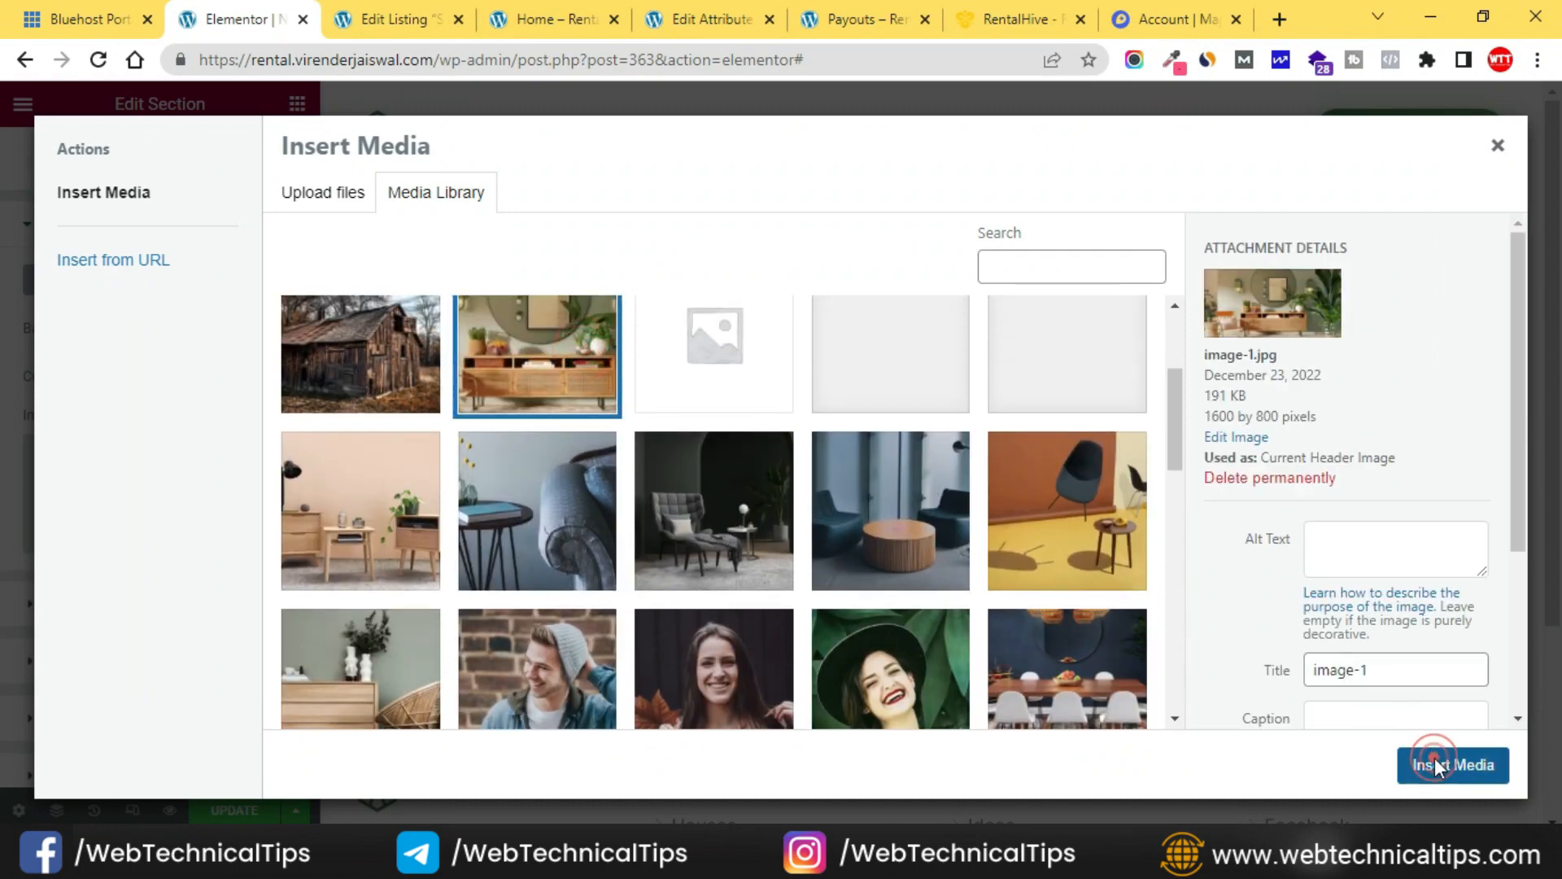
Set the section's background image to position Center Center, No-repeat and size Cover.
{"action": "left_click", "coordinate": [171, 586]}
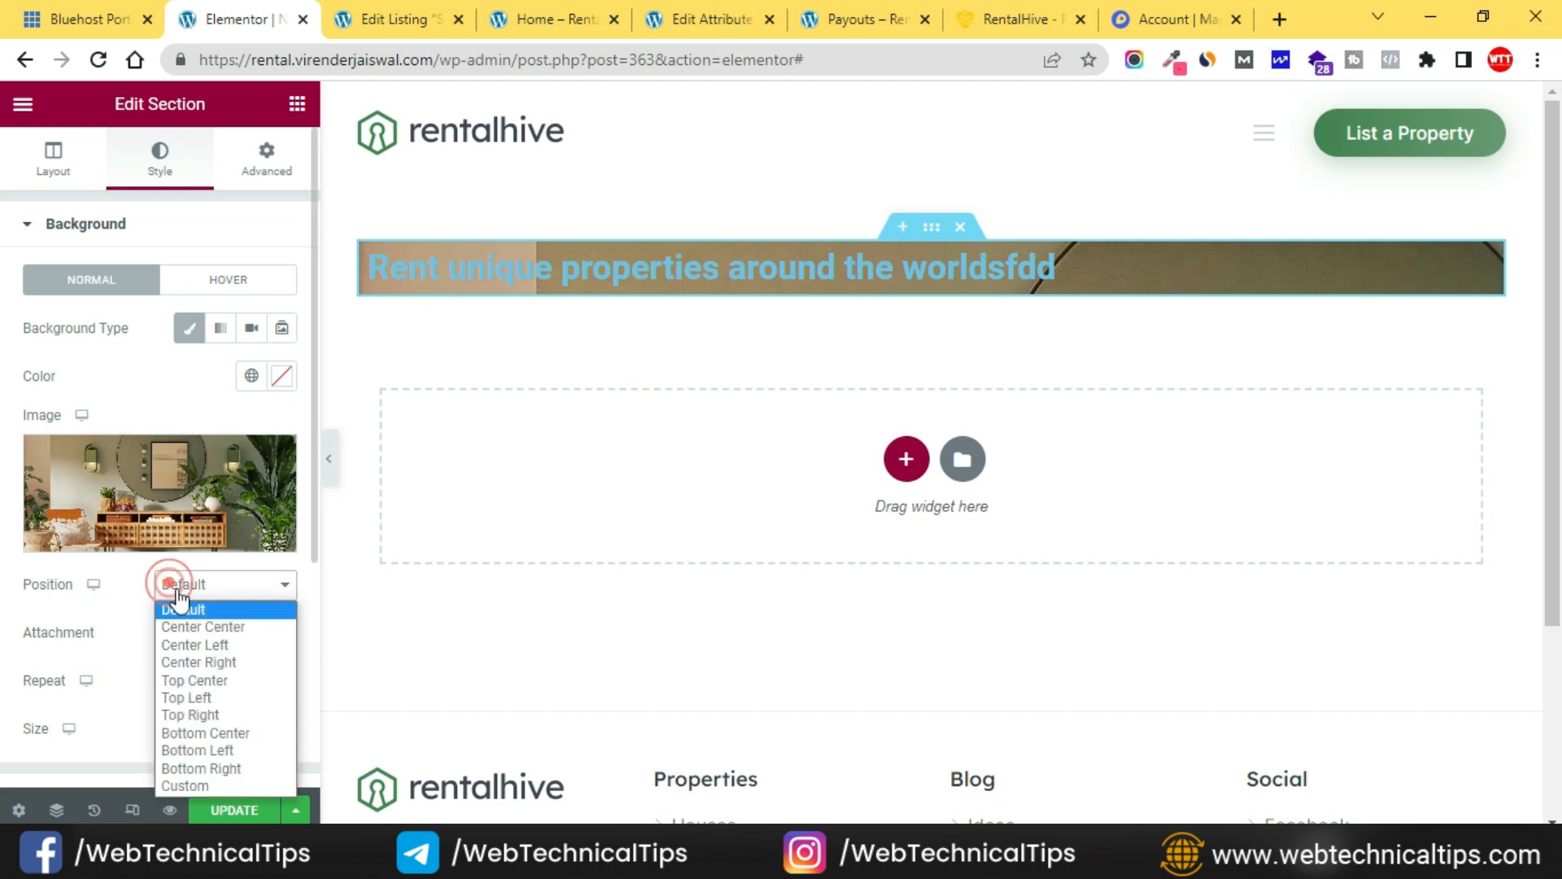
{"action": "left_click", "coordinate": [186, 623]}
{"action": "left_click", "coordinate": [200, 639]}
{"action": "left_click", "coordinate": [199, 632]}
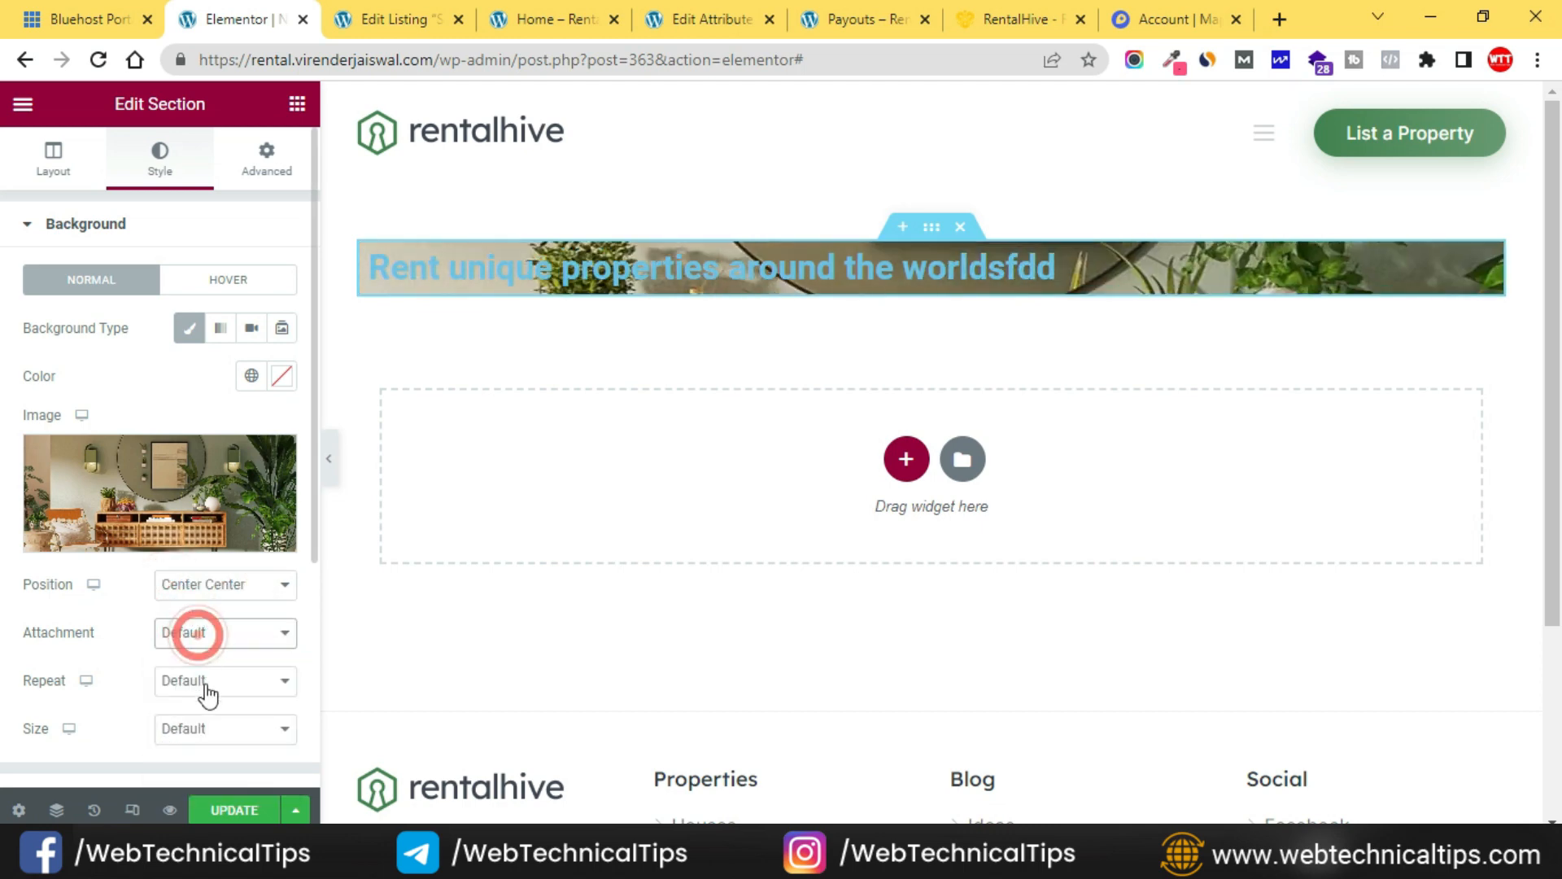
{"action": "left_click", "coordinate": [200, 680]}
{"action": "left_click", "coordinate": [204, 725]}
{"action": "left_click", "coordinate": [195, 729]}
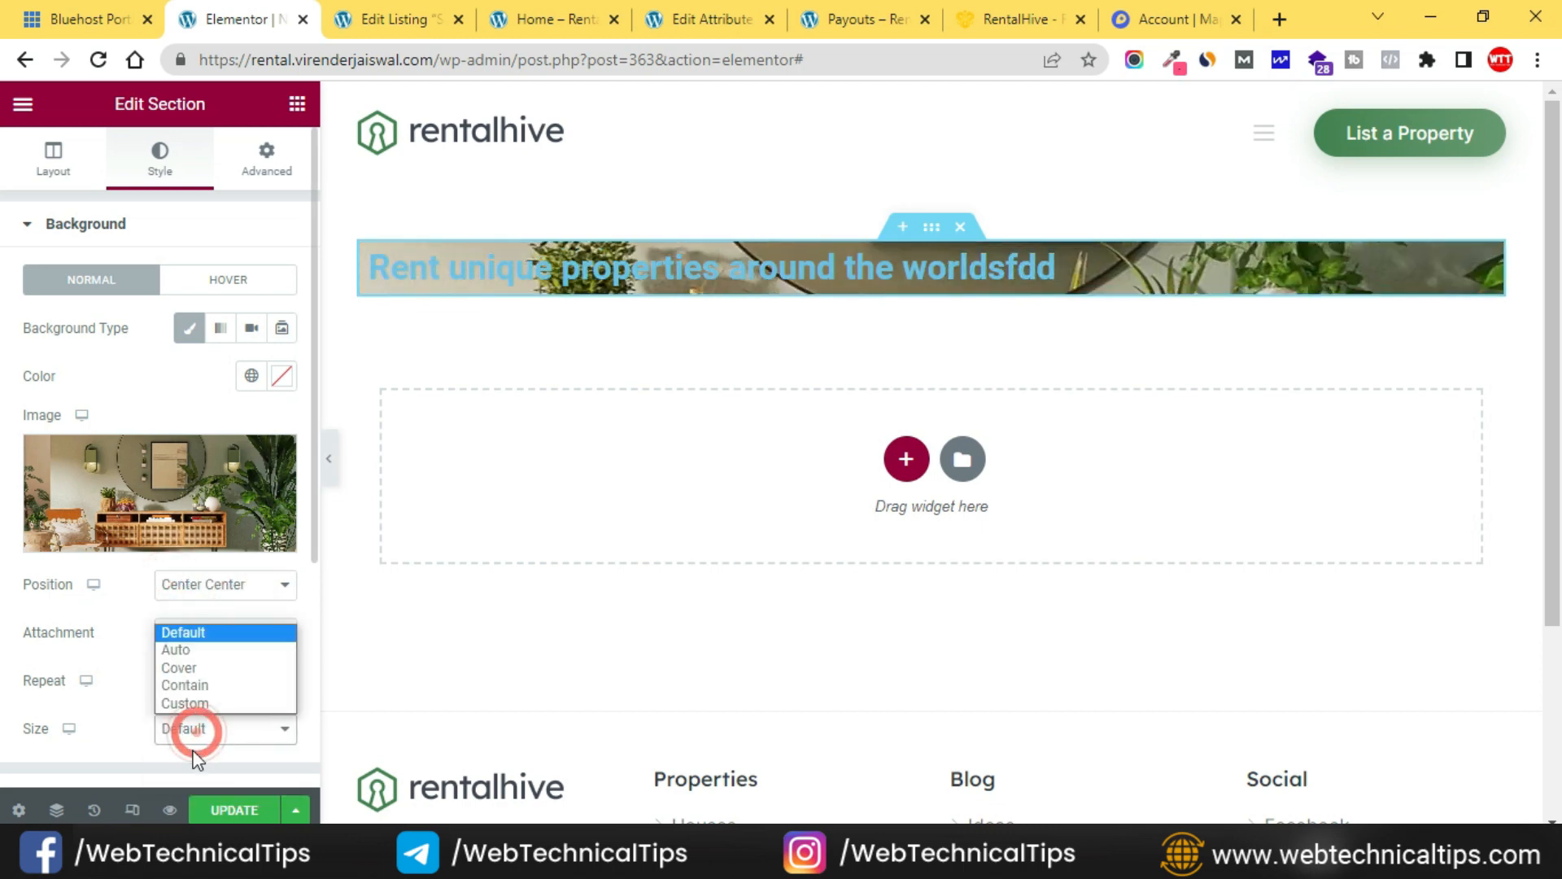
{"action": "left_click", "coordinate": [194, 680]}
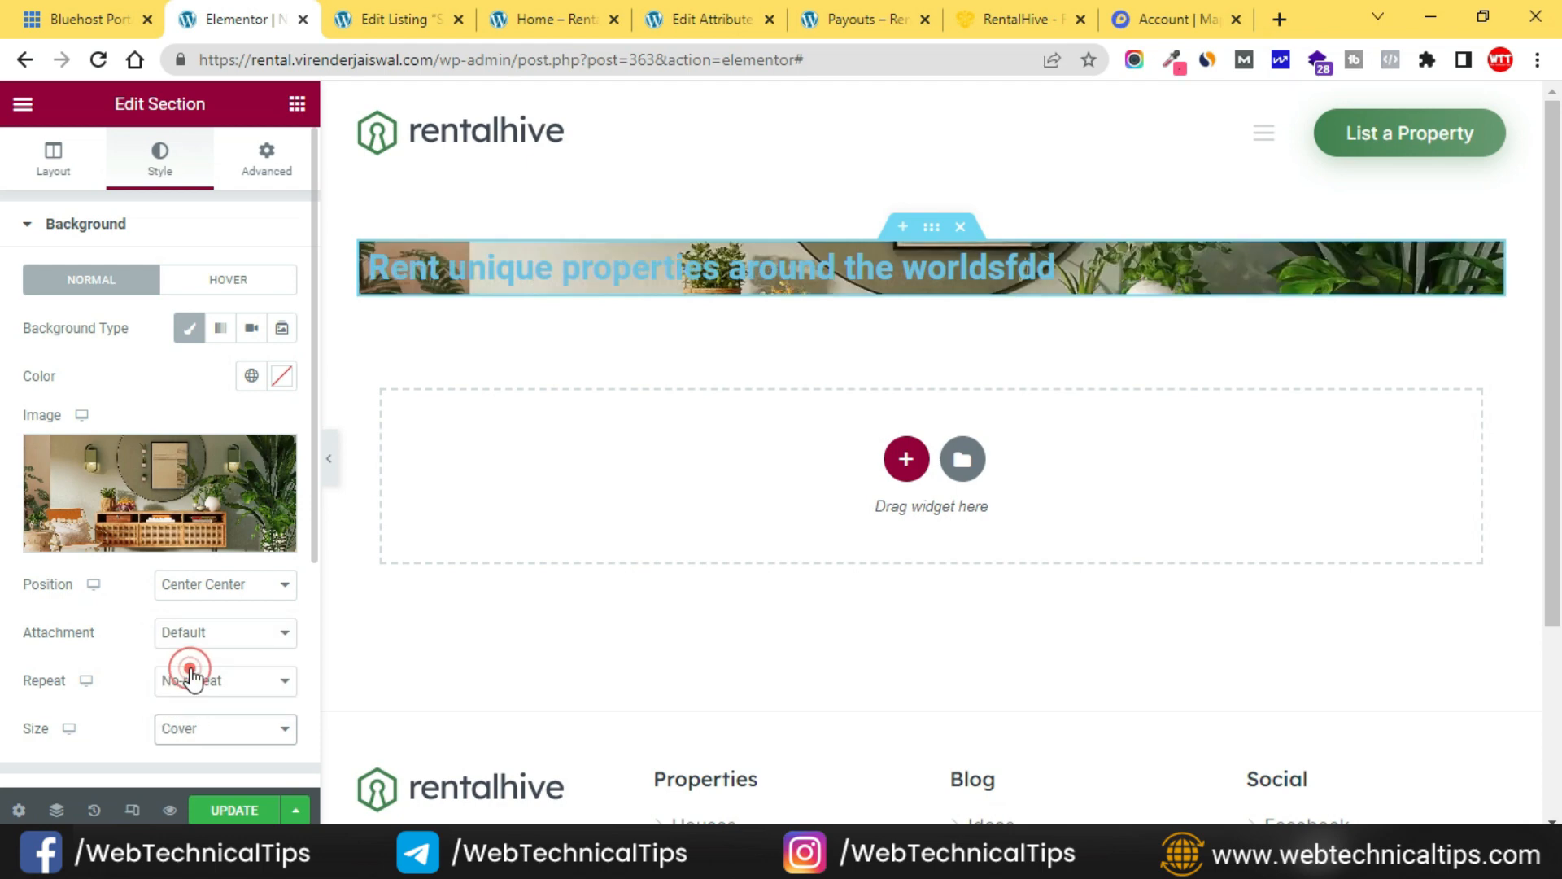
Set the section's height to Min Height with 400 px, enable Stretch Section, and preview the page at full width.
{"action": "left_click", "coordinate": [53, 163]}
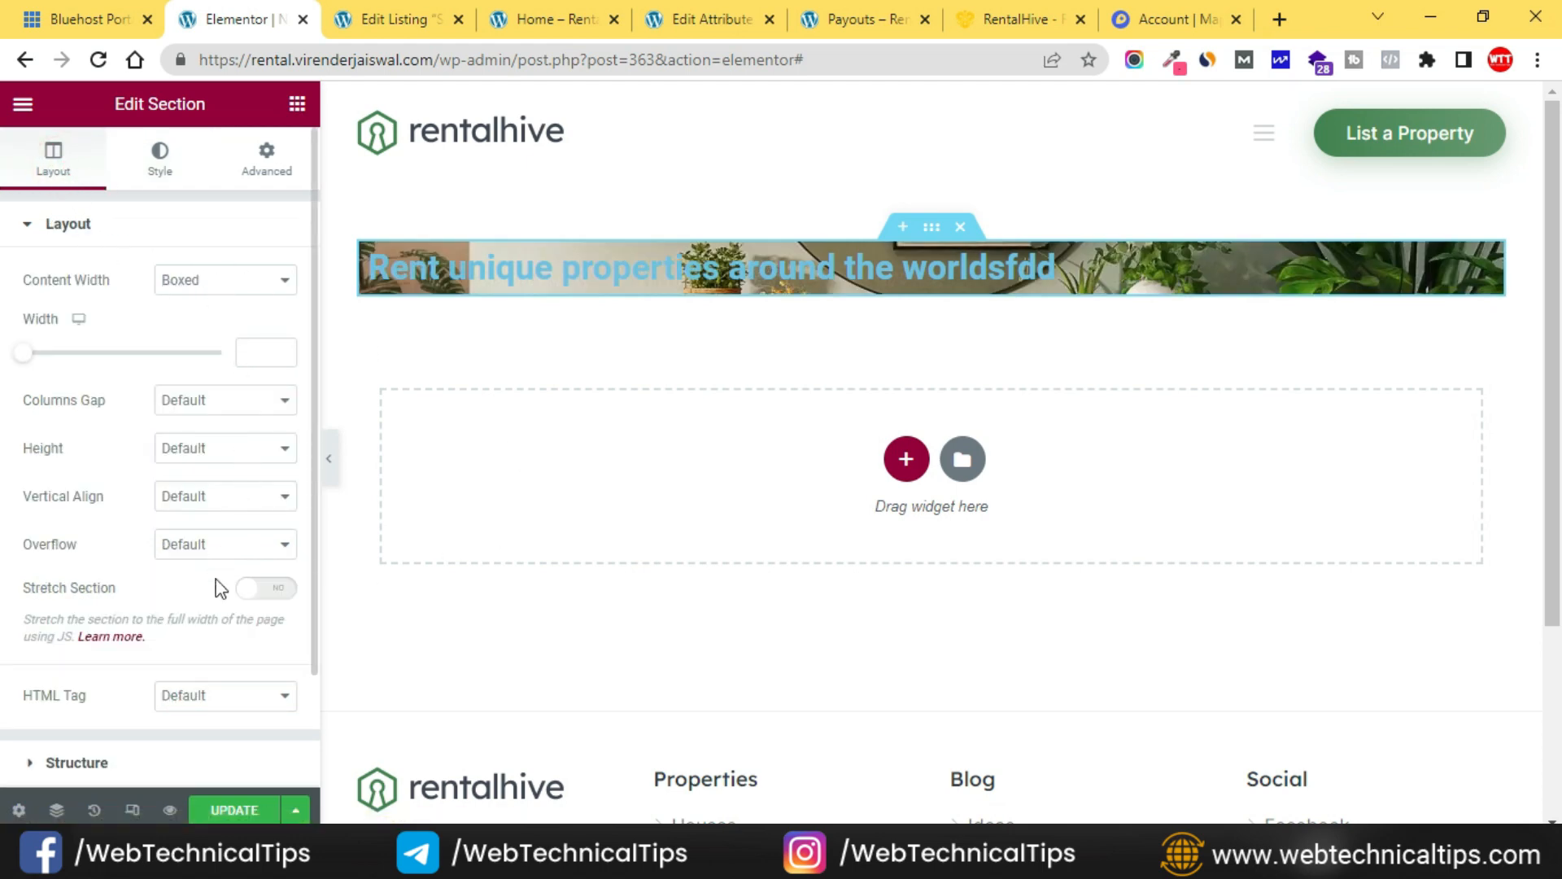
{"action": "left_click", "coordinate": [228, 463]}
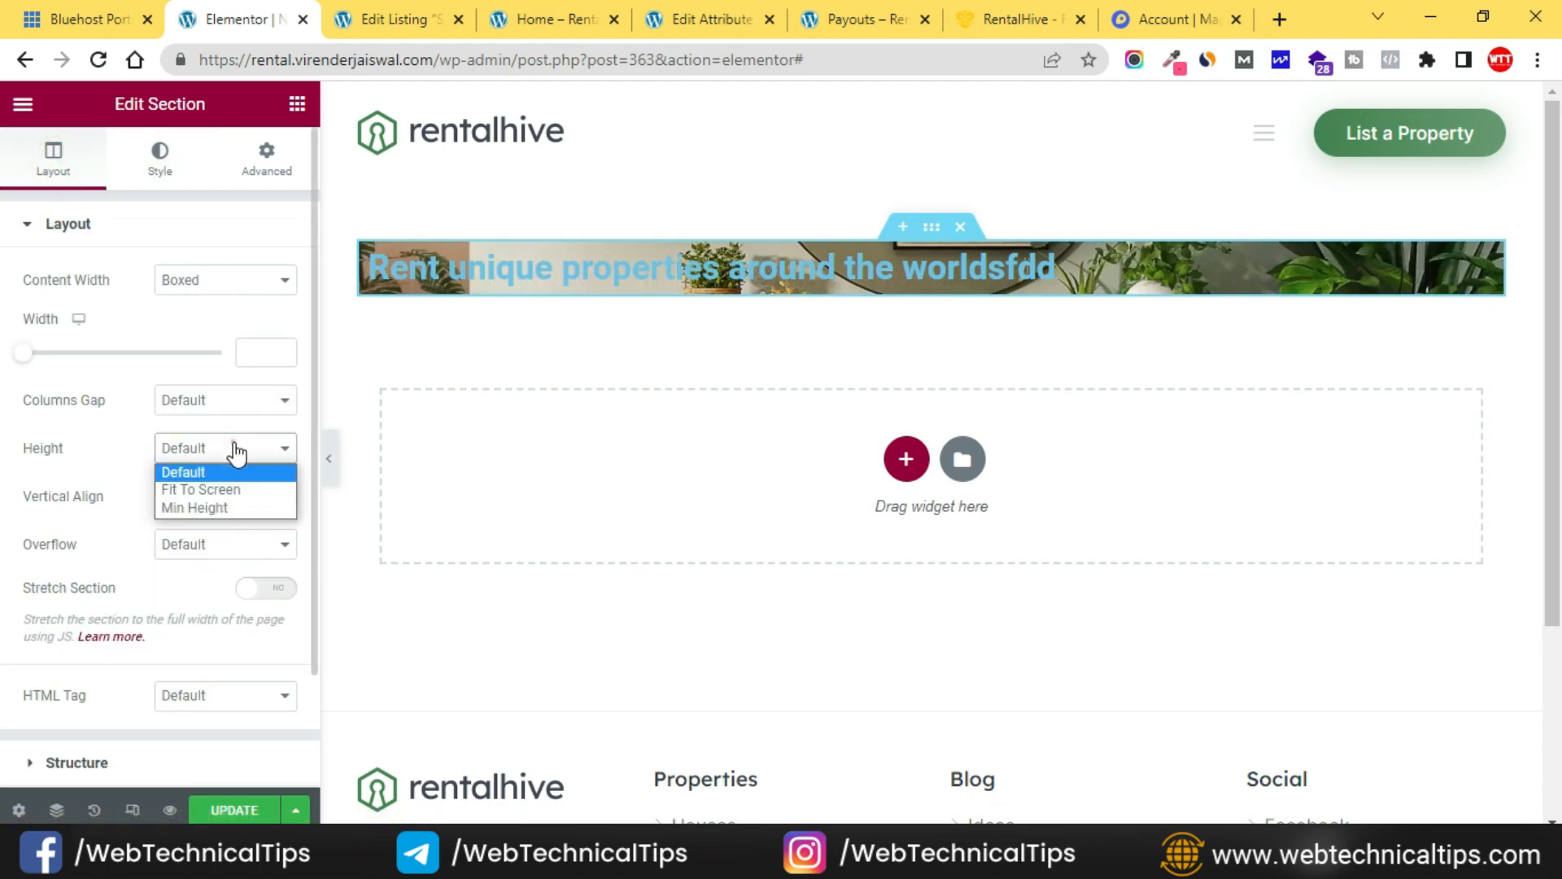
{"action": "left_click", "coordinate": [227, 505]}
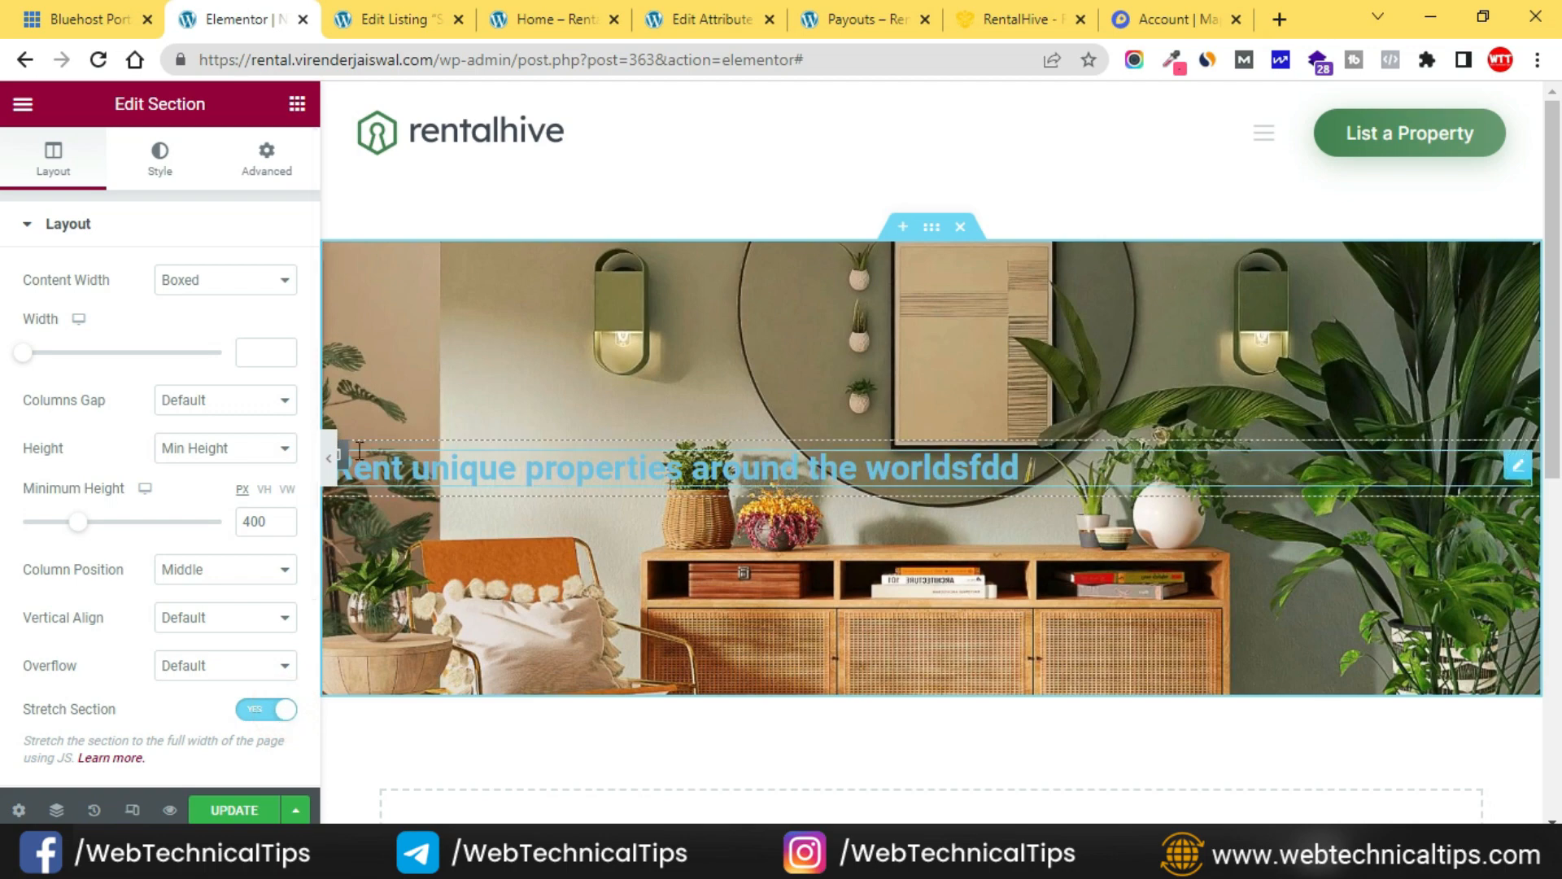
{"action": "left_click", "coordinate": [329, 459]}
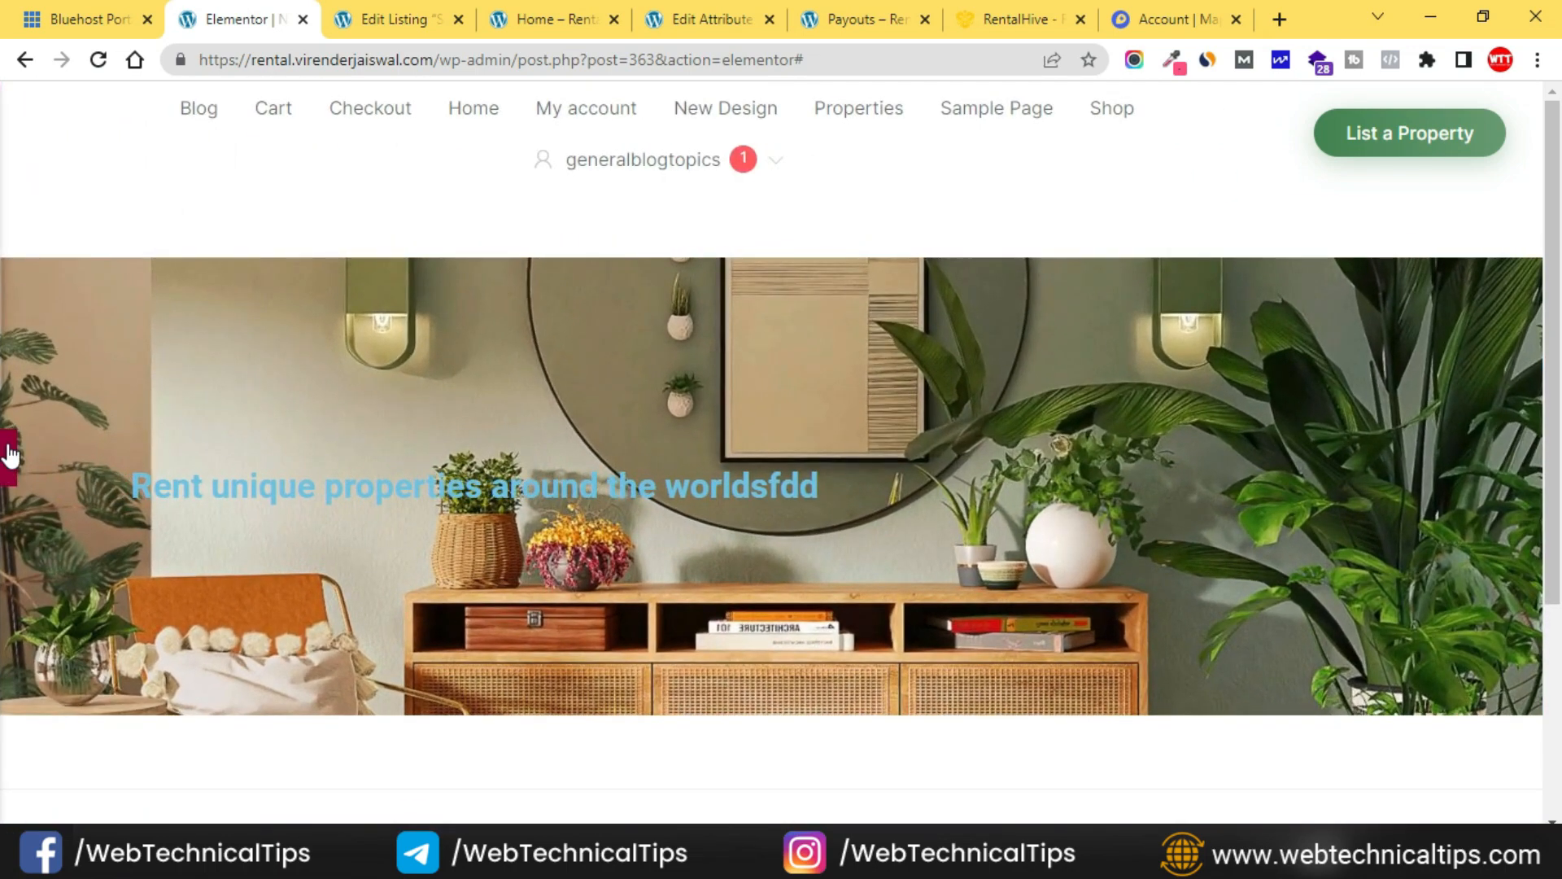
{"action": "left_click", "coordinate": [10, 455]}
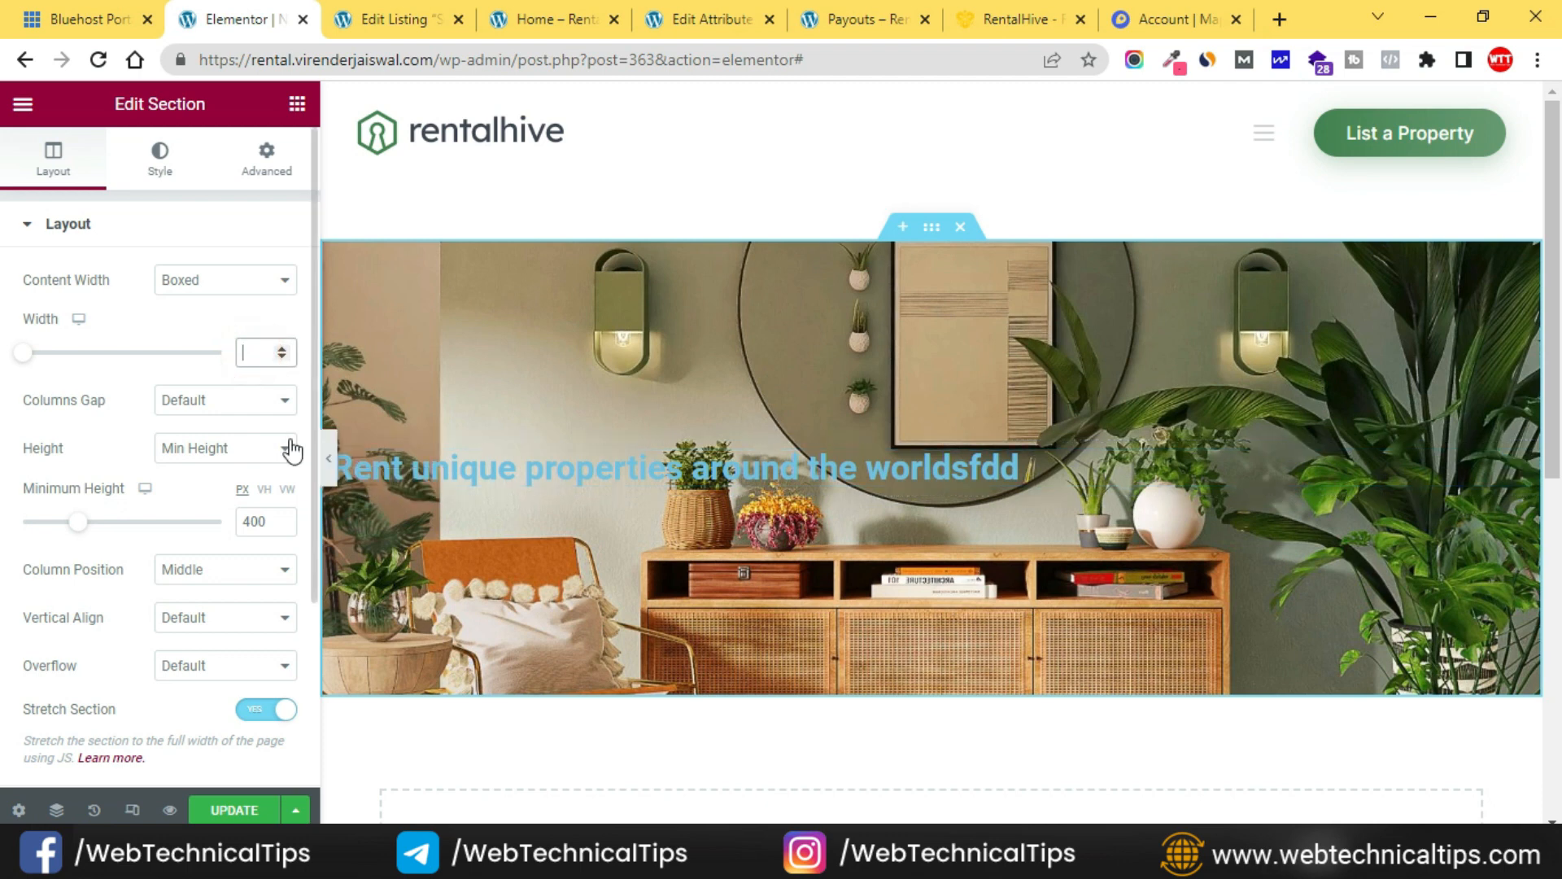
Try a boxed content width of 600 for the section and change it to 800.
{"action": "type", "text": "600"}
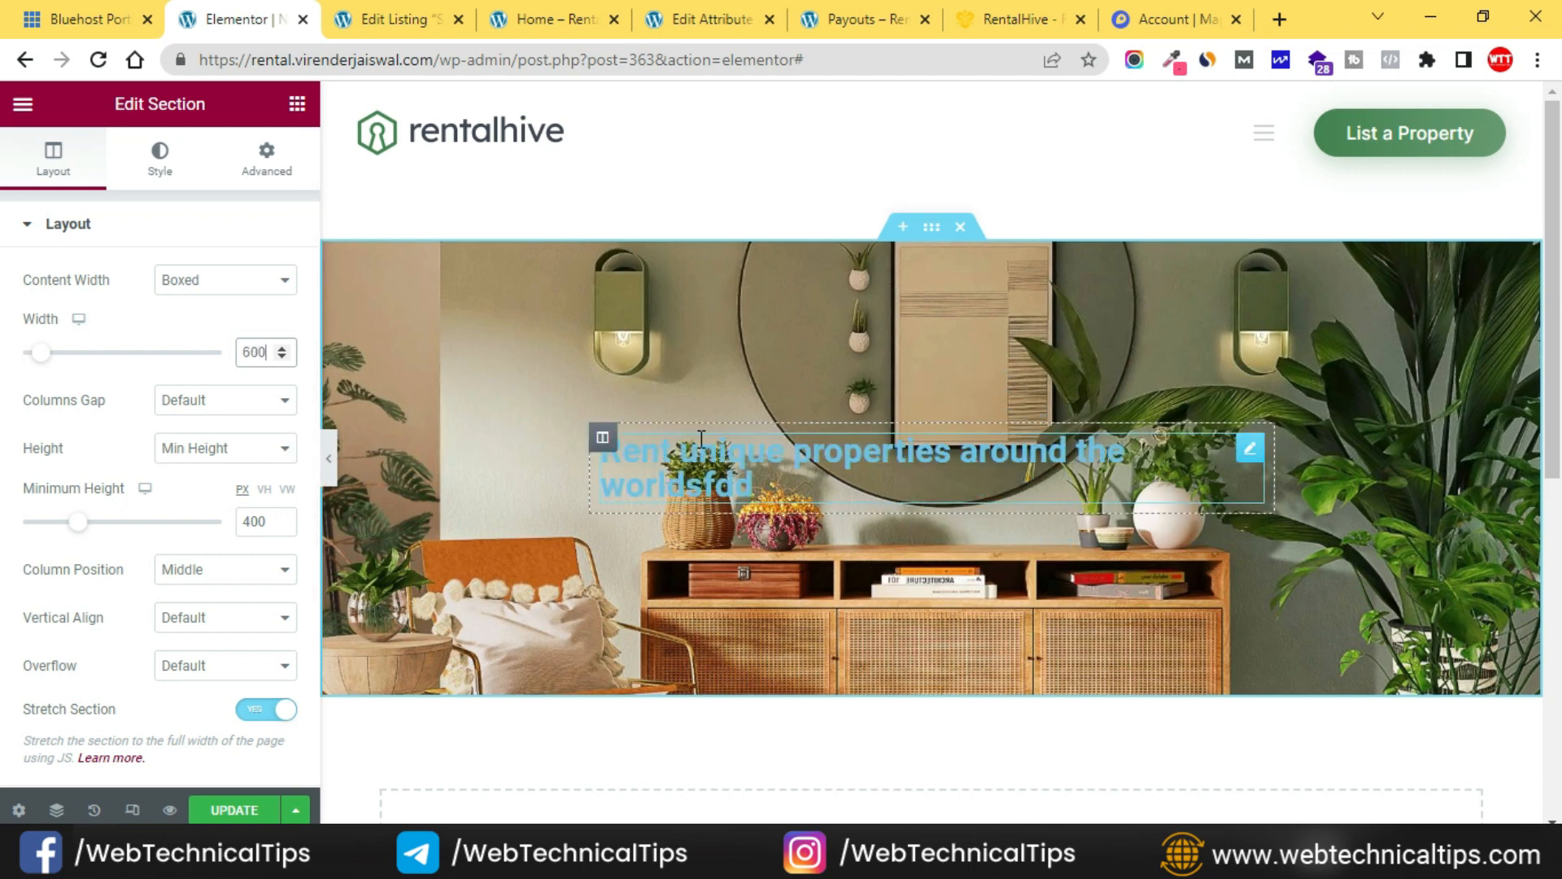
{"action": "left_click_drag", "start_coordinate": [250, 352], "coordinate": [238, 366]}
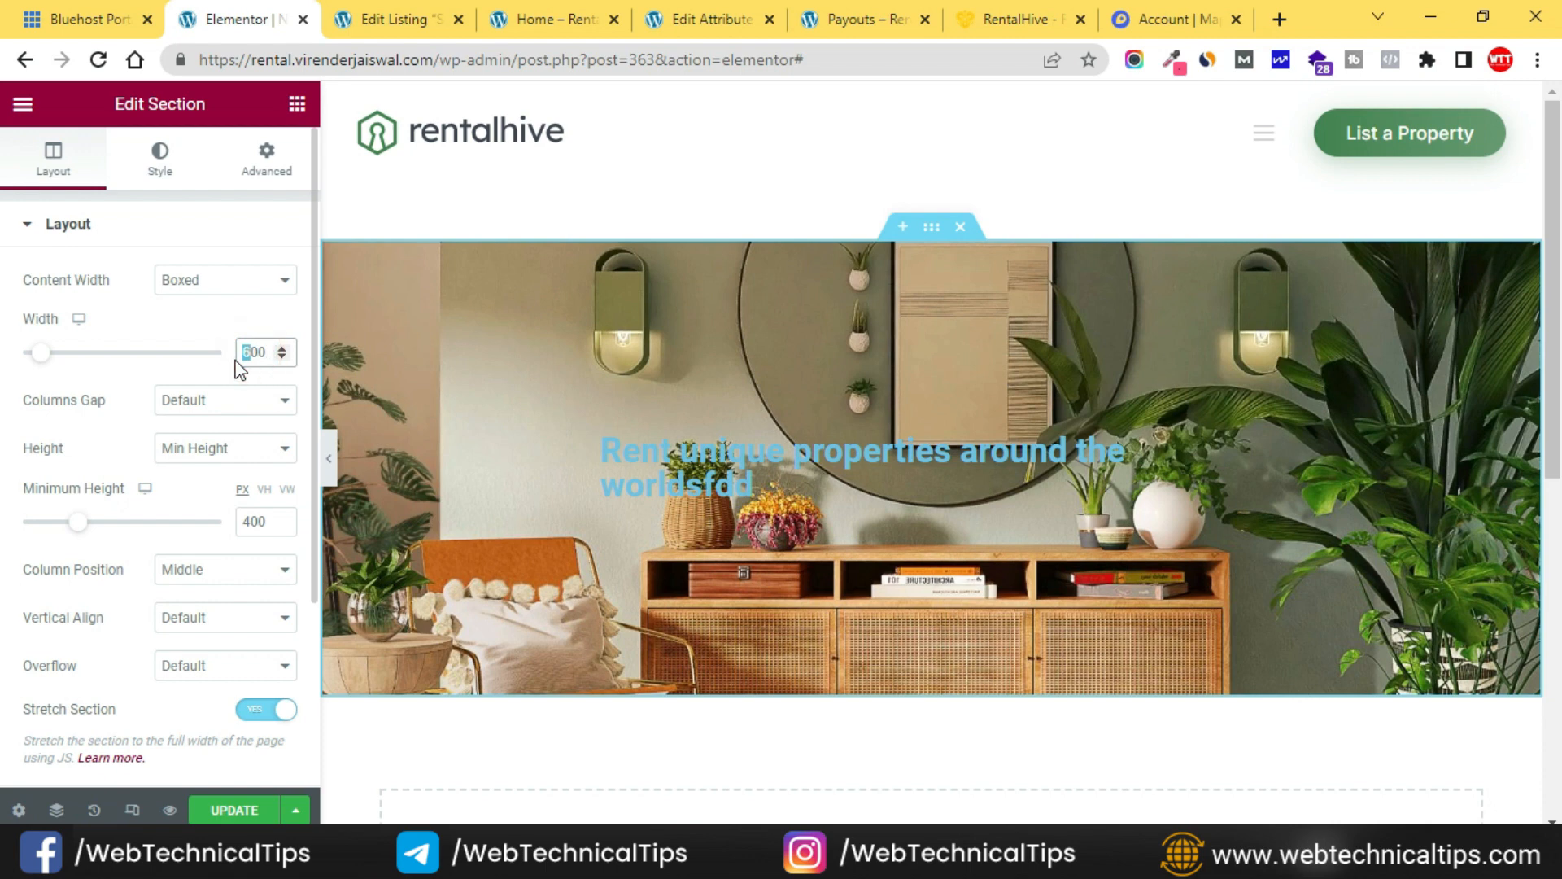
{"action": "type", "text": "8"}
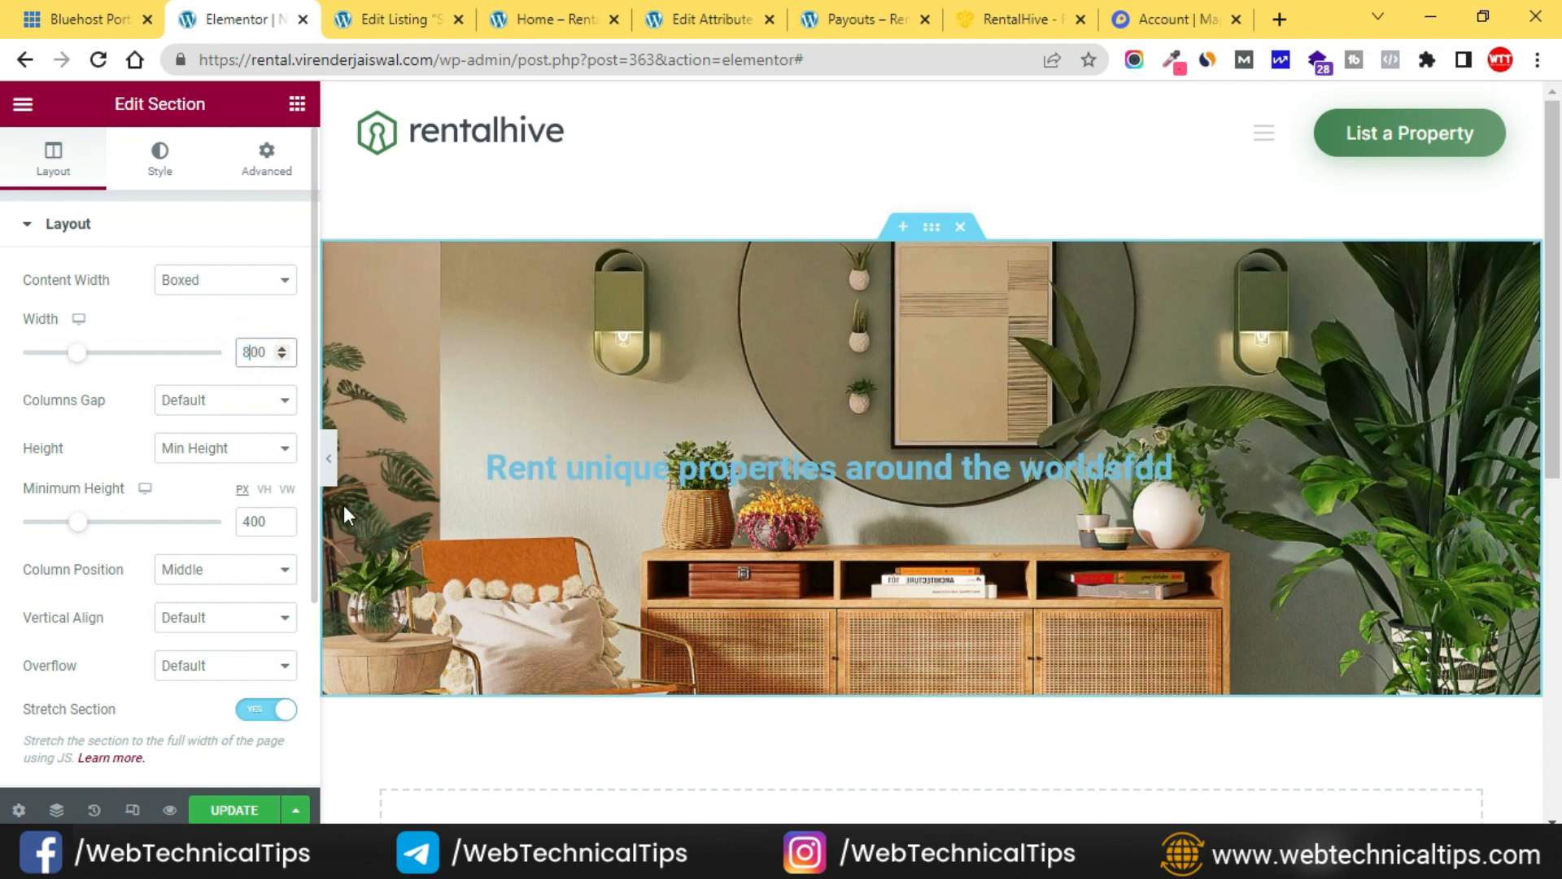
Centre the banner heading "Rent unique properties around the worldsfdd" and set its text color to white, #FFFFFF.
{"action": "left_click", "coordinate": [1375, 468]}
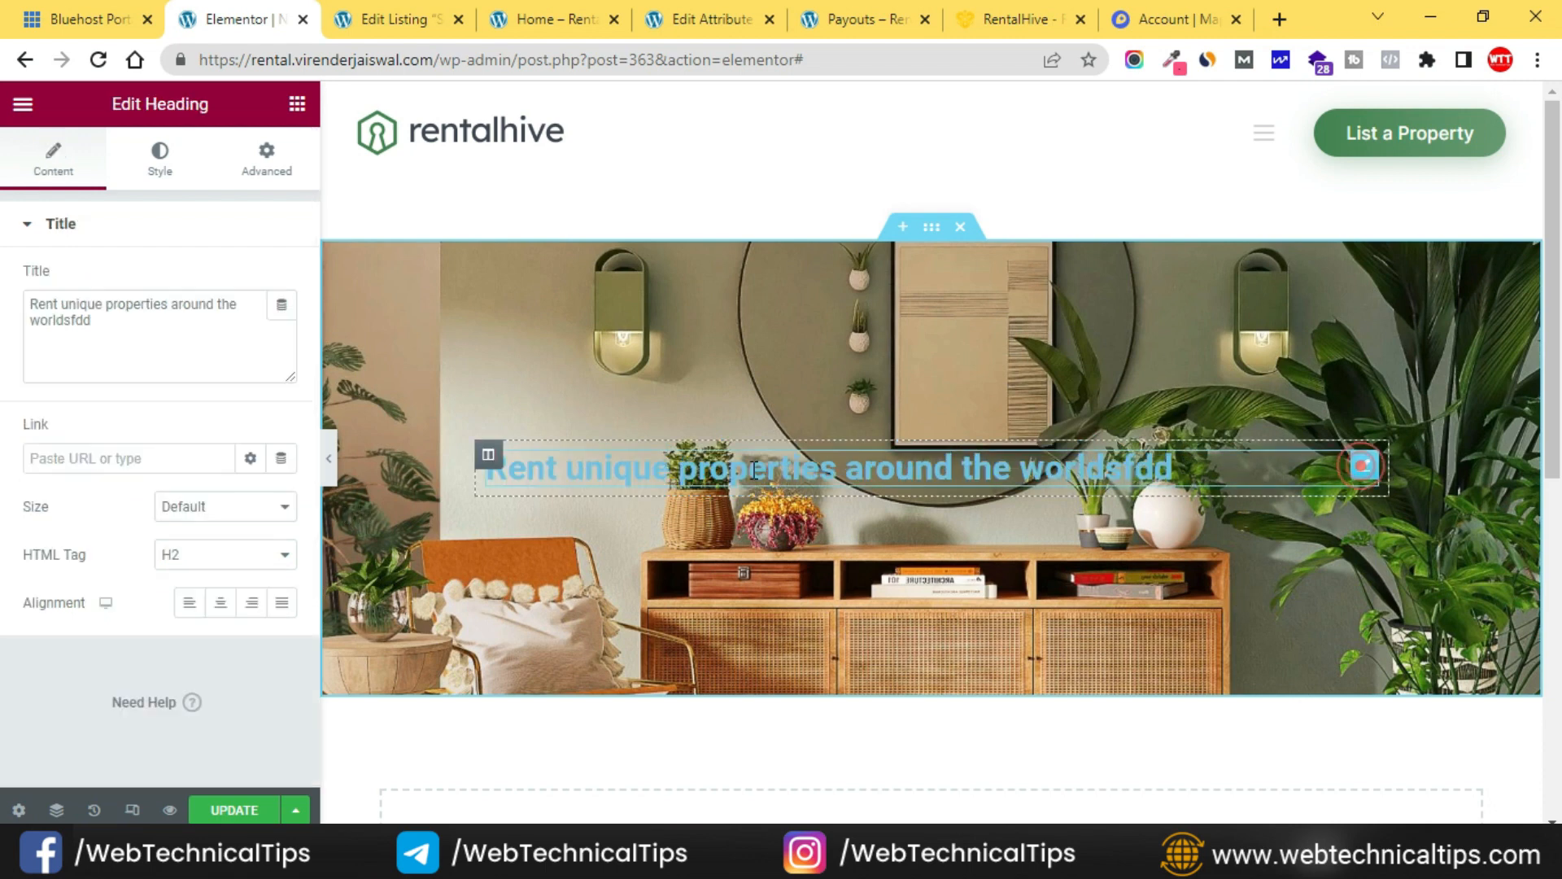
{"action": "left_click", "coordinate": [219, 602]}
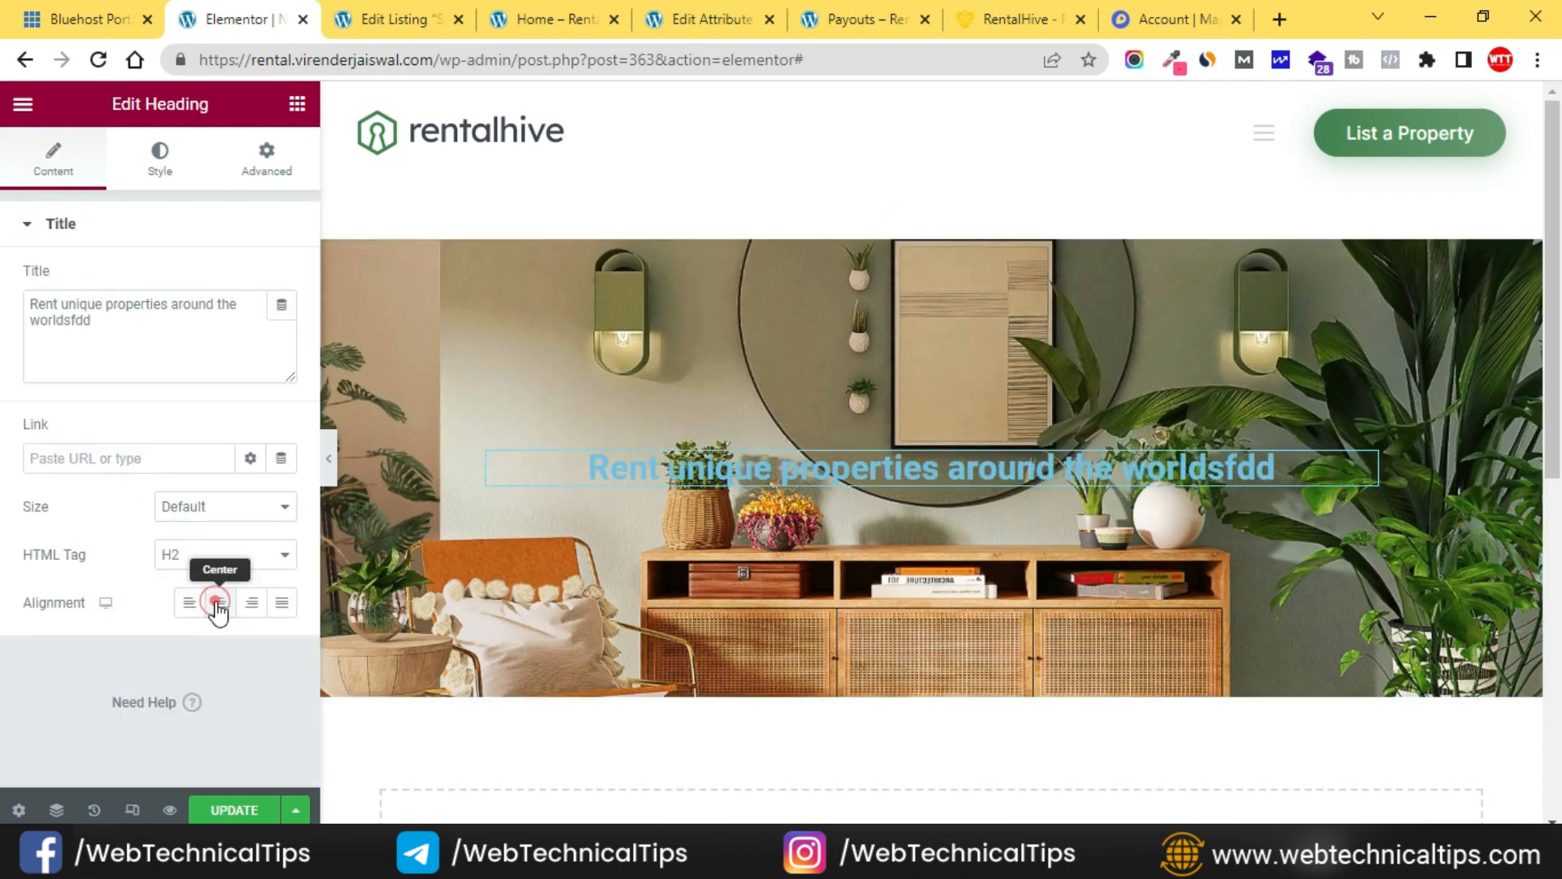
{"action": "left_click", "coordinate": [161, 154]}
{"action": "left_click", "coordinate": [252, 279]}
{"action": "left_click", "coordinate": [280, 280]}
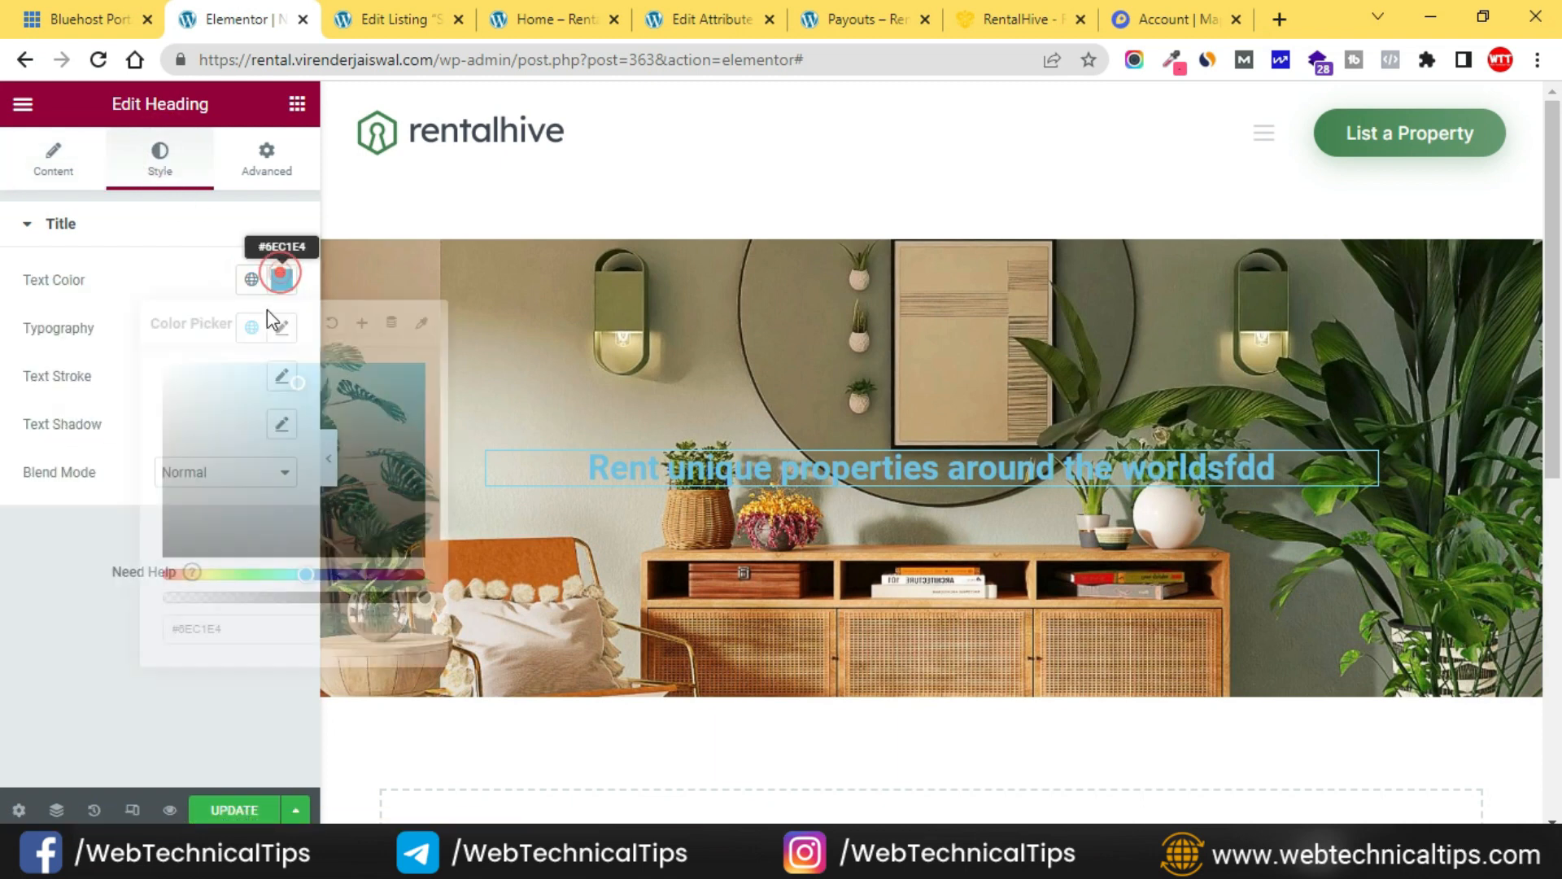
{"action": "left_click_drag", "start_coordinate": [196, 453], "coordinate": [111, 290]}
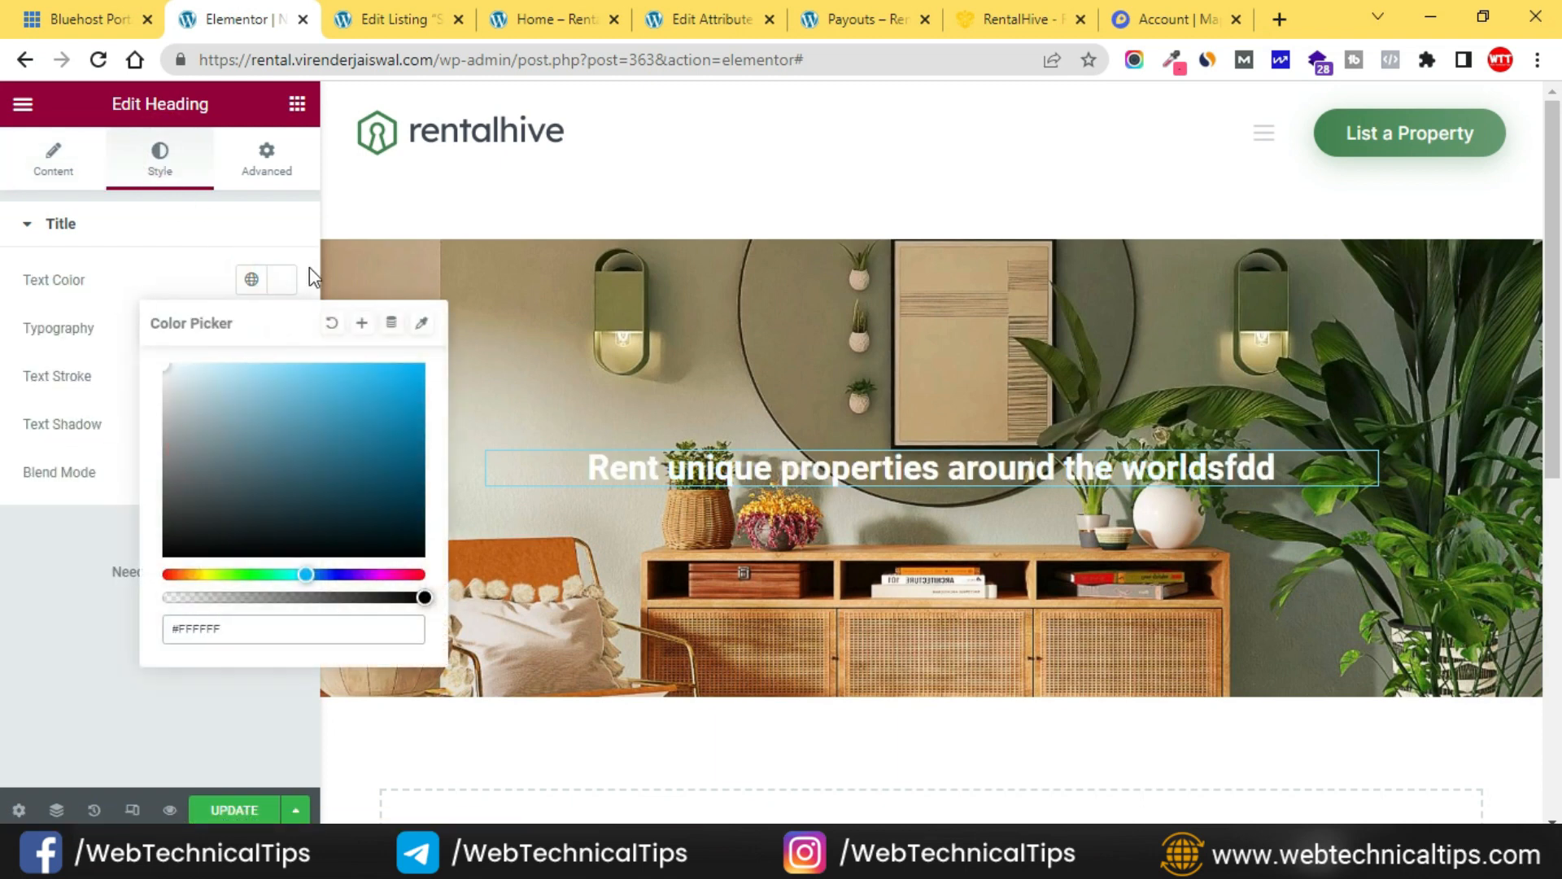
{"action": "left_click", "coordinate": [194, 298]}
Set the banner heading's typography to a font size of 50 px and a line height of 60 px.
{"action": "left_click", "coordinate": [282, 327]}
{"action": "left_click", "coordinate": [229, 506]}
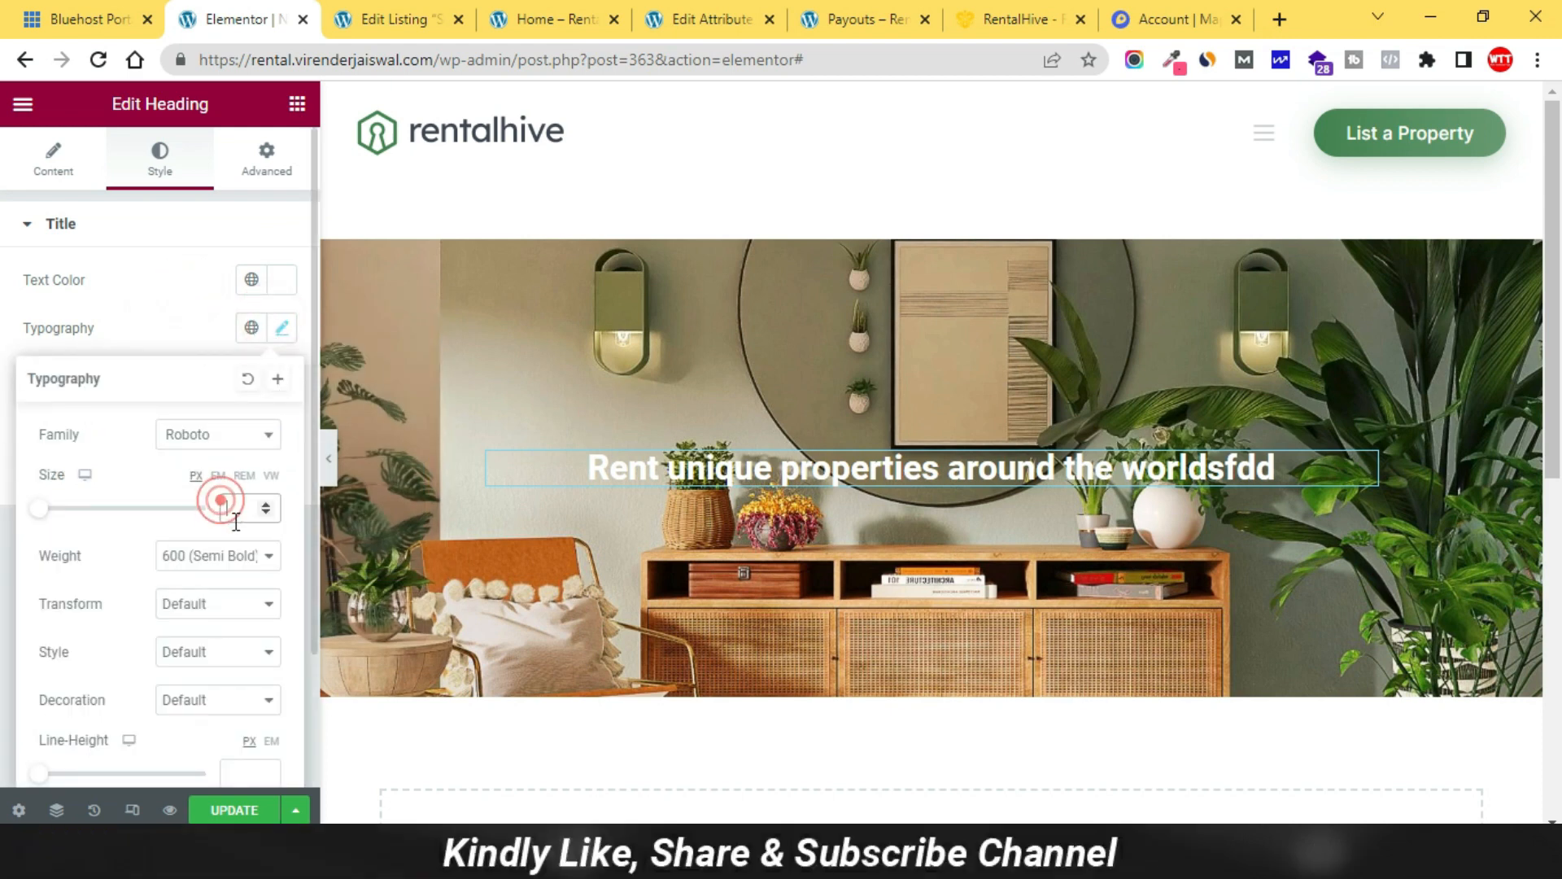
{"action": "type", "text": "30"}
{"action": "key", "text": "Up"}
{"action": "key", "text": "Up"}
{"action": "key", "text": "Up"}
{"action": "key", "text": "Up"}
{"action": "key", "text": "Up"}
{"action": "key", "text": "Up"}
{"action": "key", "text": "Up"}
{"action": "key", "text": "Up"}
{"action": "key", "text": "Up"}
{"action": "key", "text": "Up"}
{"action": "key", "text": "Up"}
{"action": "key", "text": "Up"}
{"action": "key", "text": "Up"}
{"action": "key", "text": "Up"}
{"action": "key", "text": "Up"}
{"action": "key", "text": "Up"}
{"action": "key", "text": "Up"}
{"action": "key", "text": "Up"}
{"action": "key", "text": "Up"}
{"action": "key", "text": "Up"}
{"action": "key", "text": "Up"}
{"action": "key", "text": "Up"}
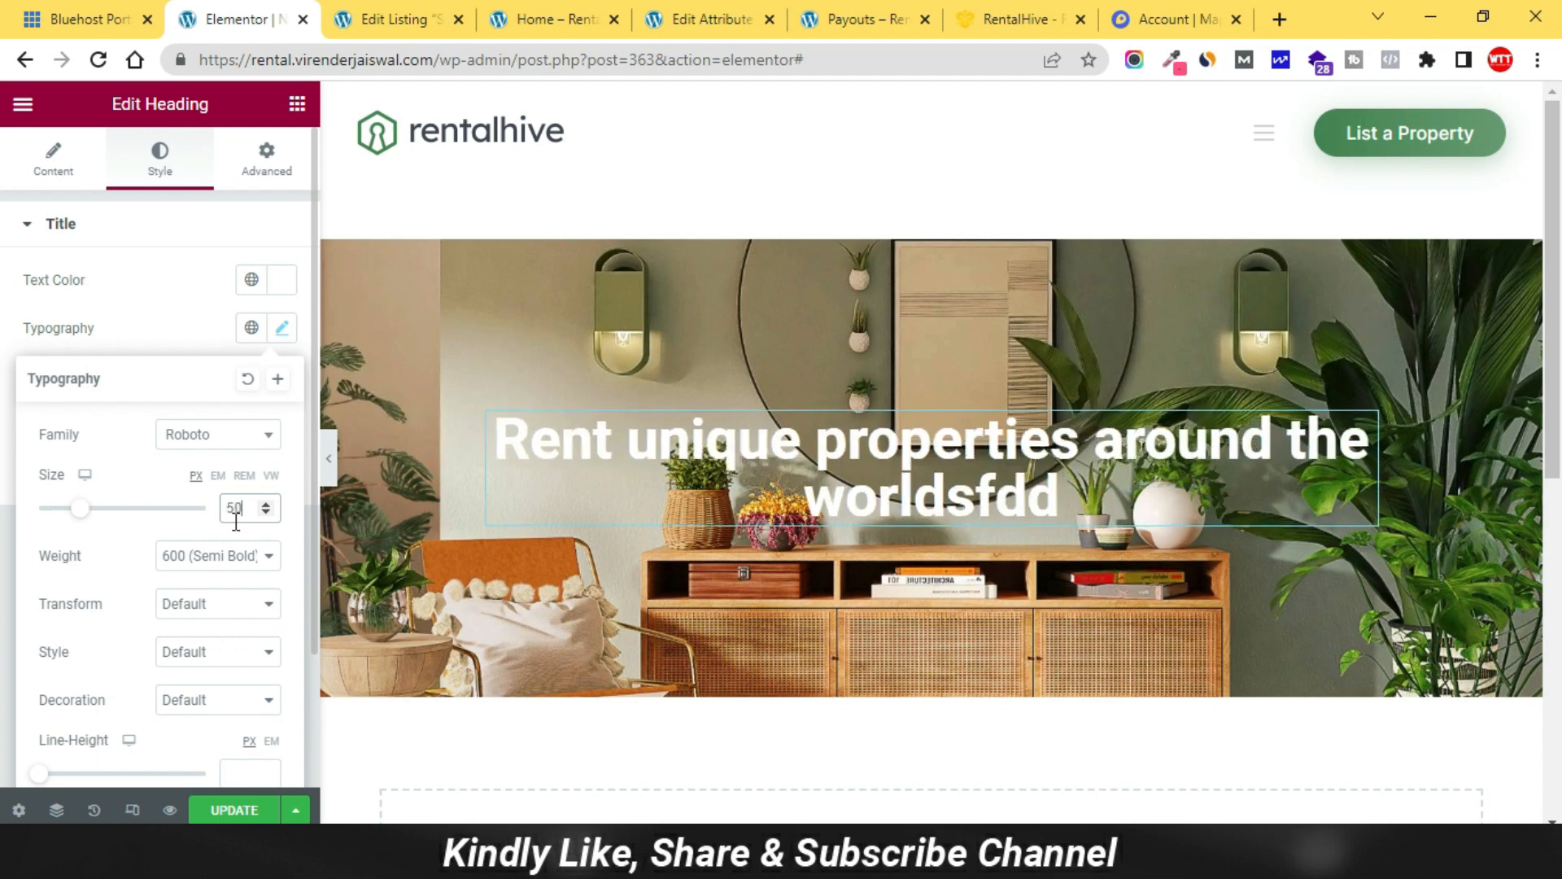
{"action": "key", "text": "Down"}
{"action": "key", "text": "Down"}
{"action": "key", "text": "Down"}
{"action": "left_click", "coordinate": [252, 769]}
{"action": "type", "text": "60"}
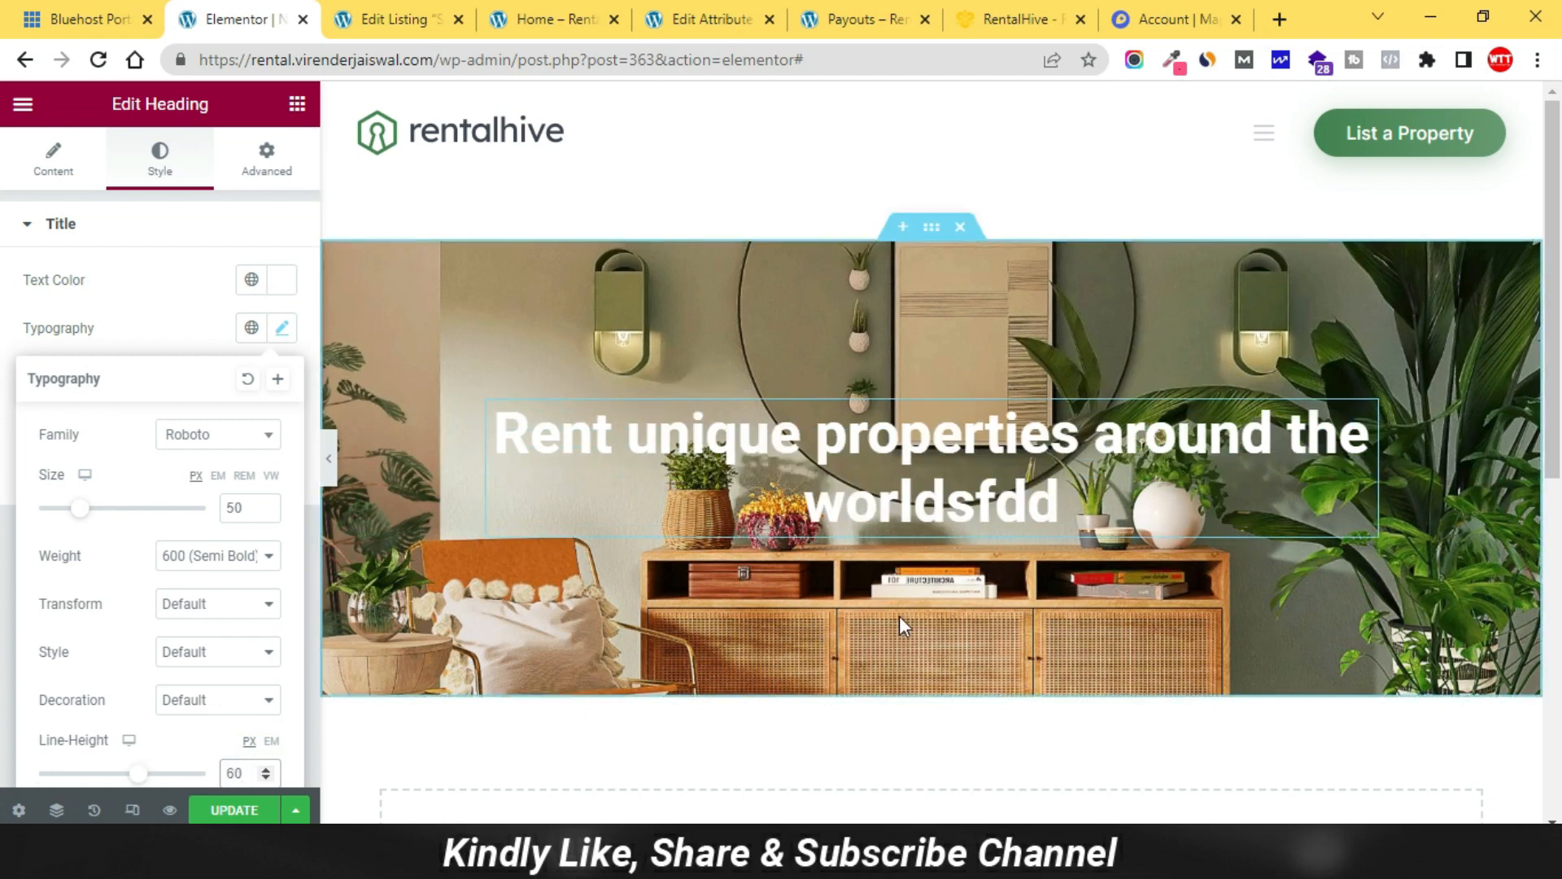
Search the widgets for "hivepress" and add a Listing Search Form below the banner section.
{"action": "left_click", "coordinate": [295, 105]}
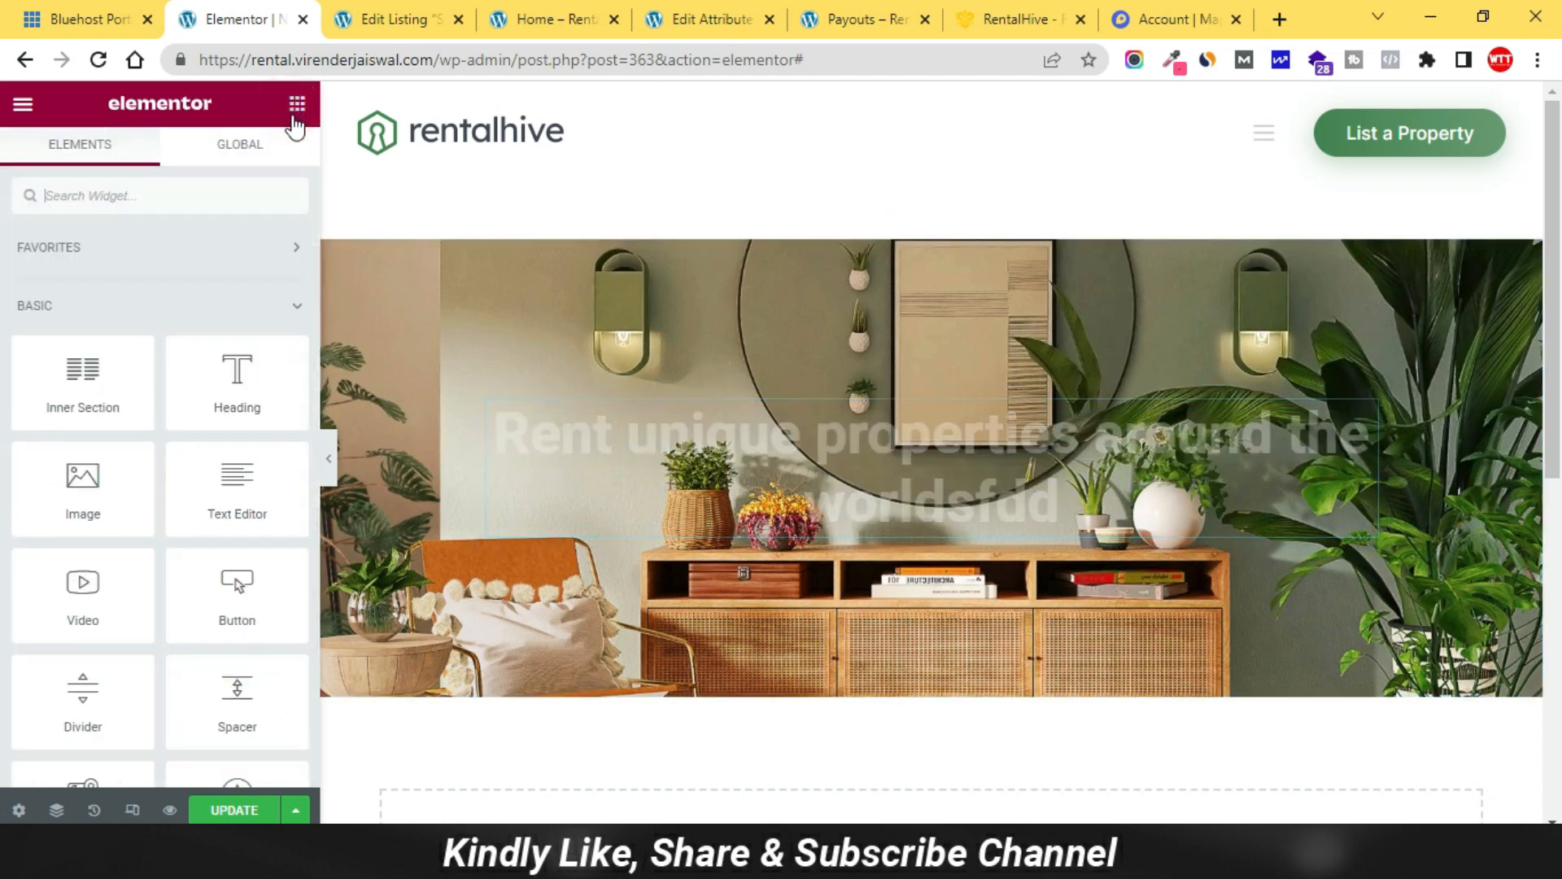
{"action": "left_click", "coordinate": [212, 186]}
{"action": "type", "text": "hive"}
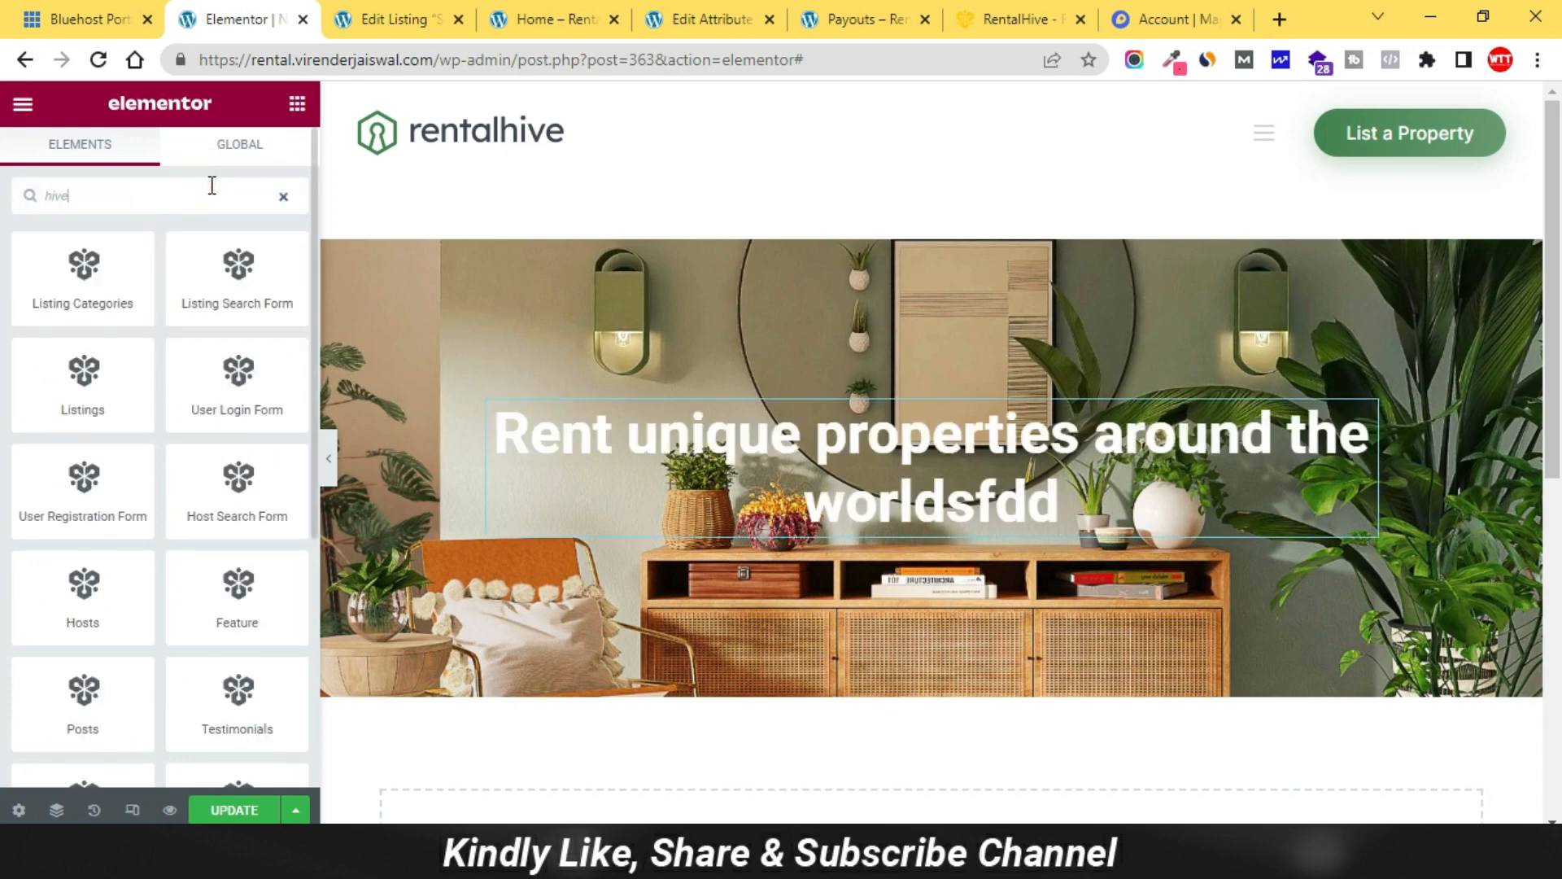
{"action": "type", "text": "press"}
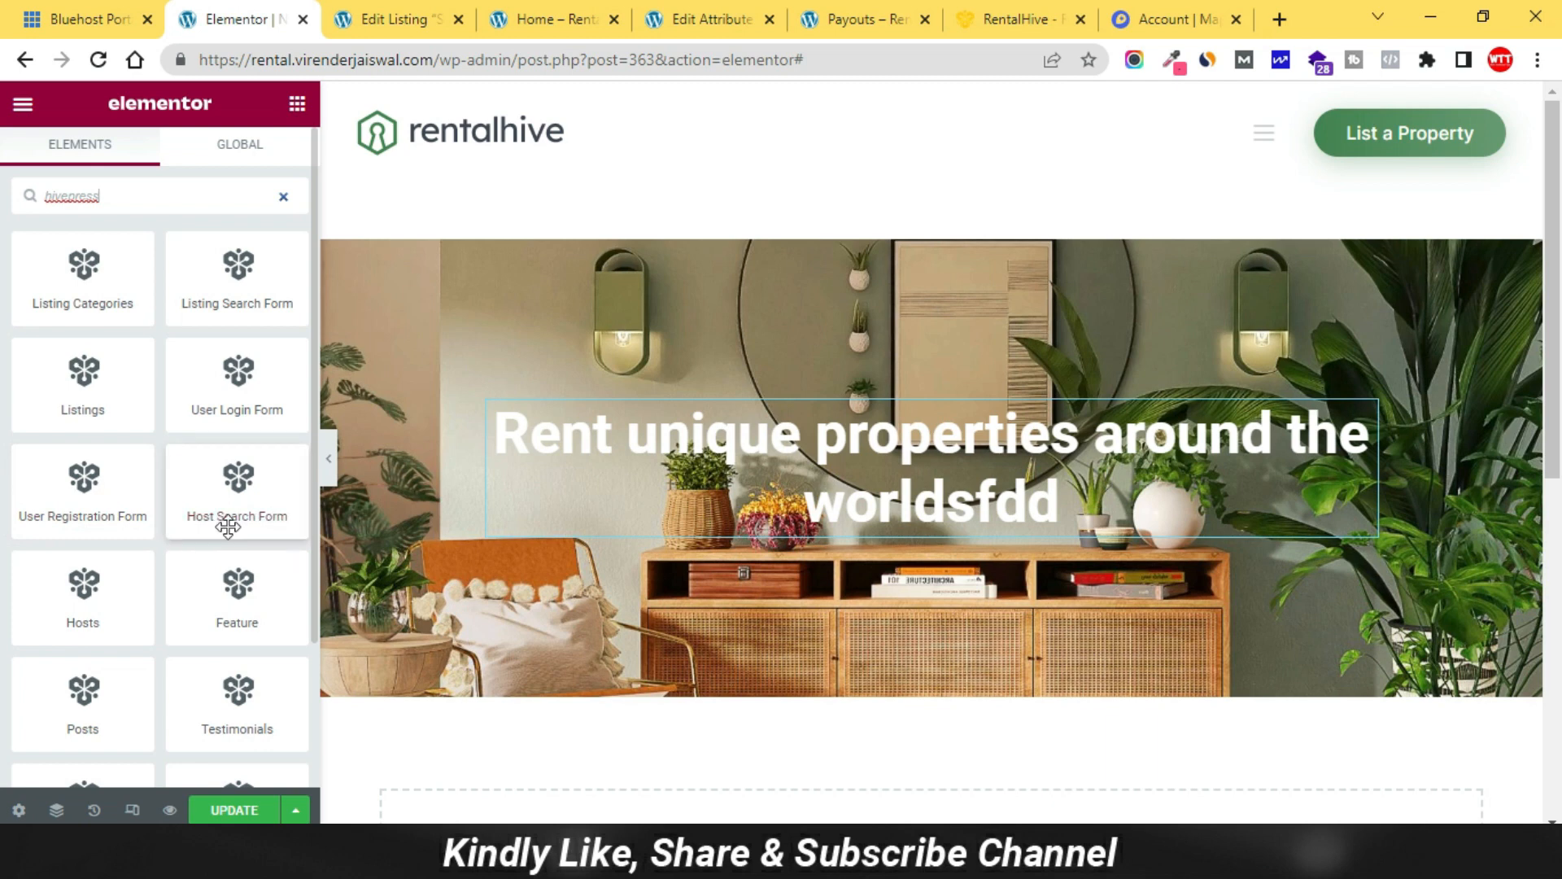
{"action": "scroll", "coordinate": [187, 610], "scroll_direction": "down", "scroll_amount": 2}
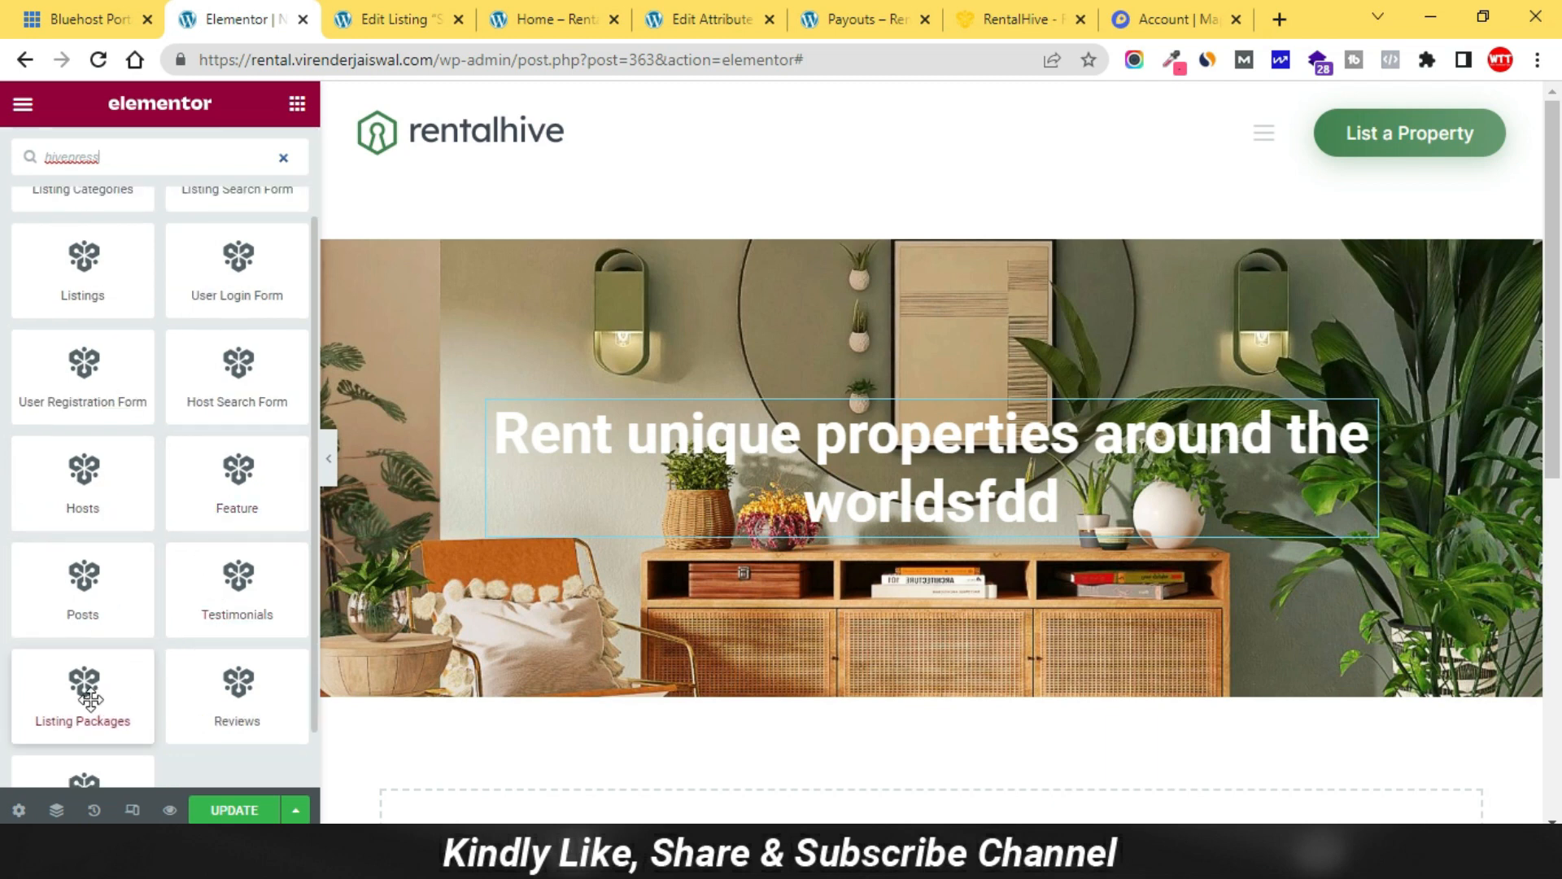
{"action": "scroll", "coordinate": [98, 700], "scroll_direction": "down", "scroll_amount": 1}
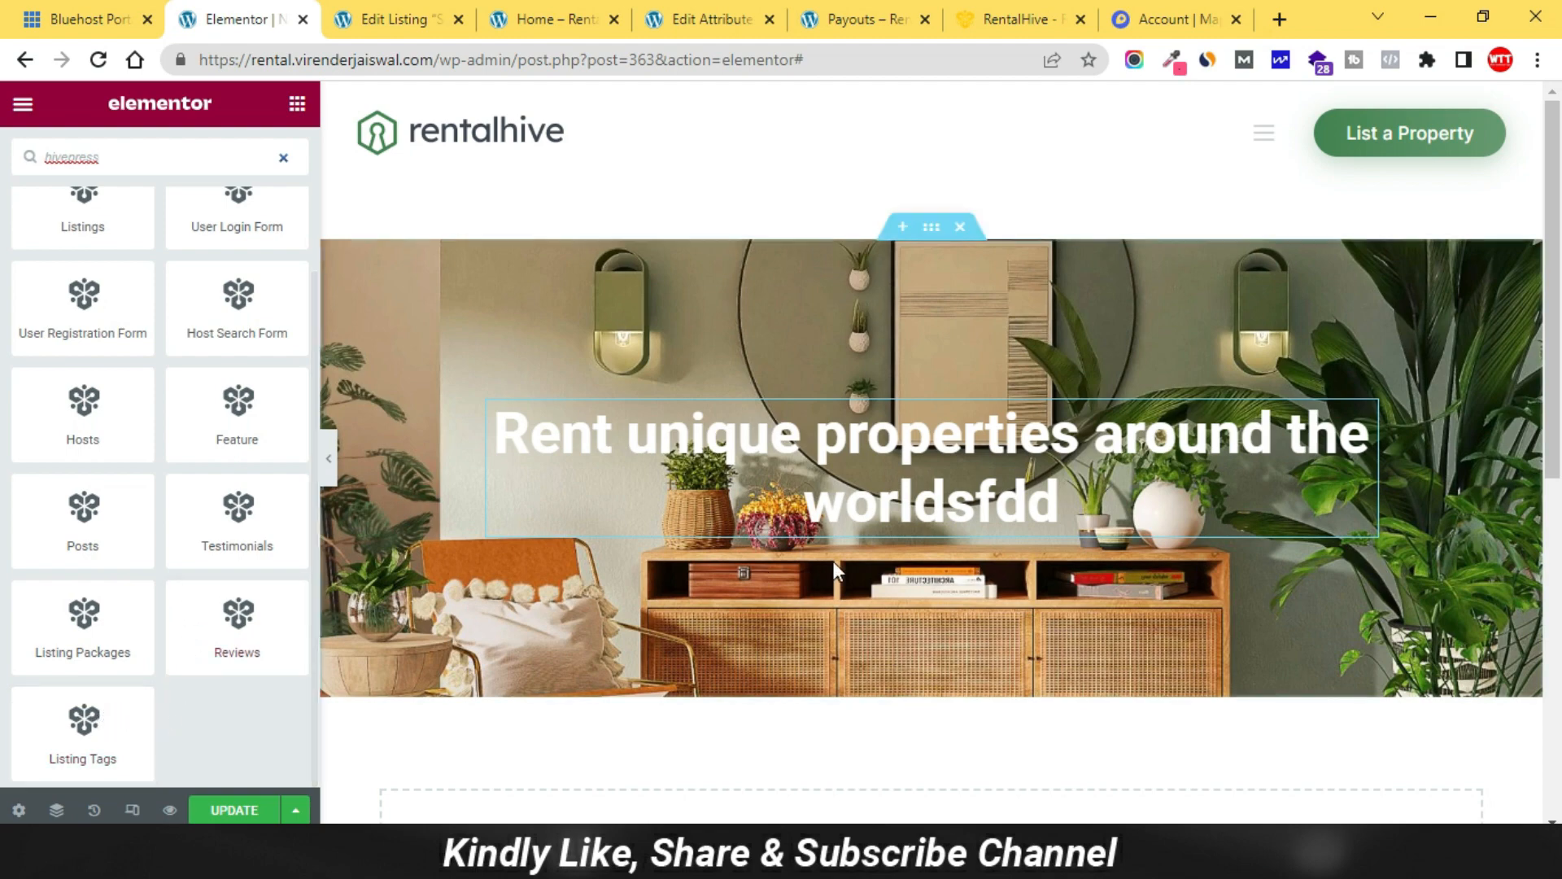
{"action": "scroll", "coordinate": [896, 610], "scroll_direction": "down", "scroll_amount": 4}
{"action": "scroll", "coordinate": [245, 391], "scroll_direction": "up", "scroll_amount": 3}
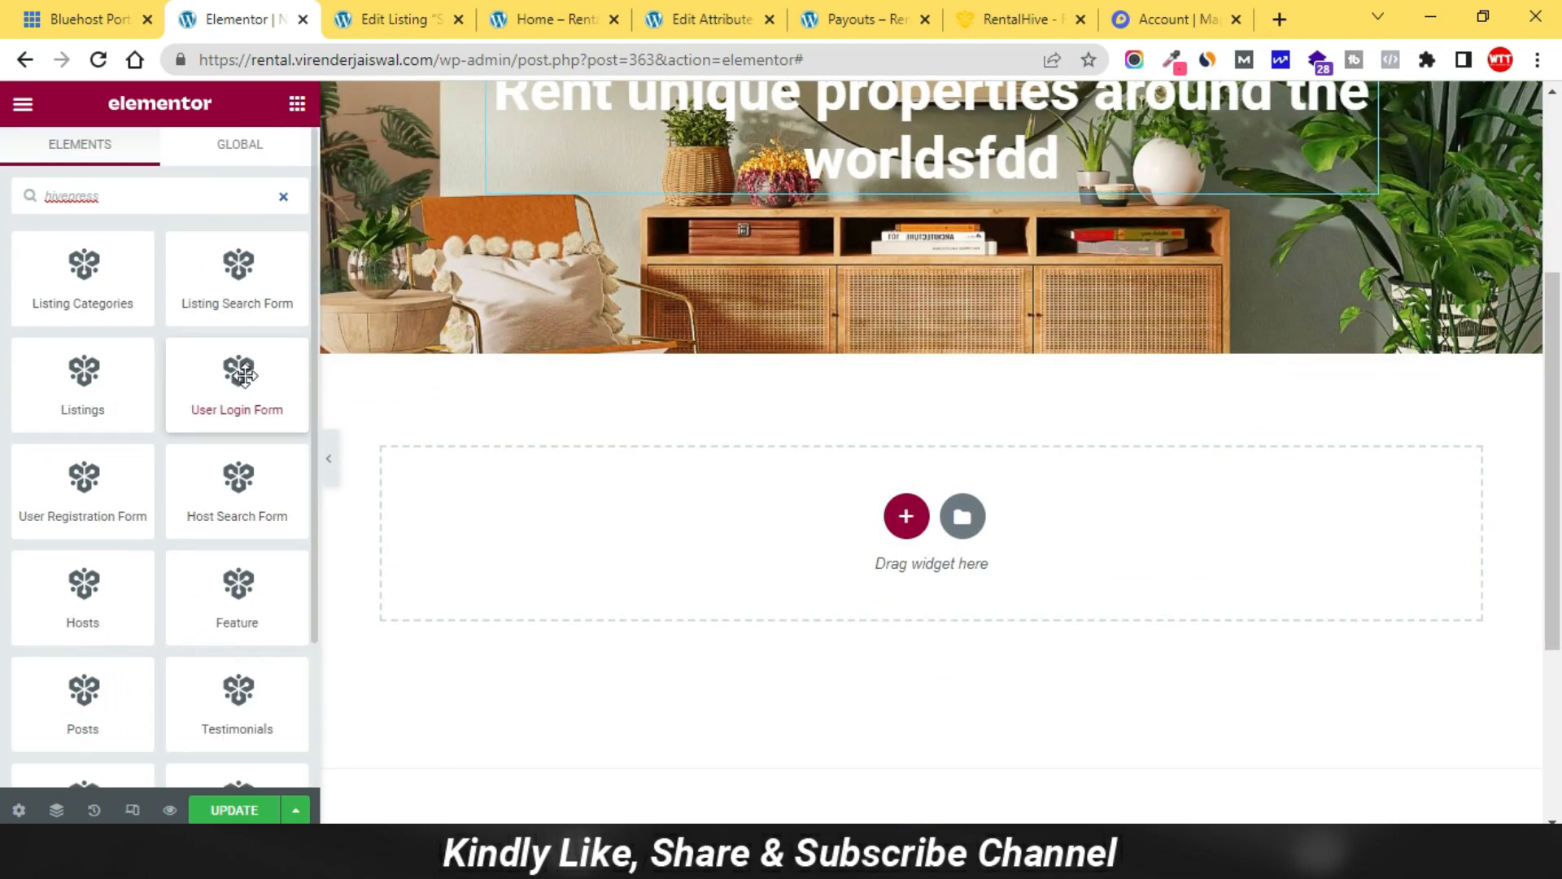
{"action": "left_click_drag", "start_coordinate": [242, 270], "coordinate": [778, 500]}
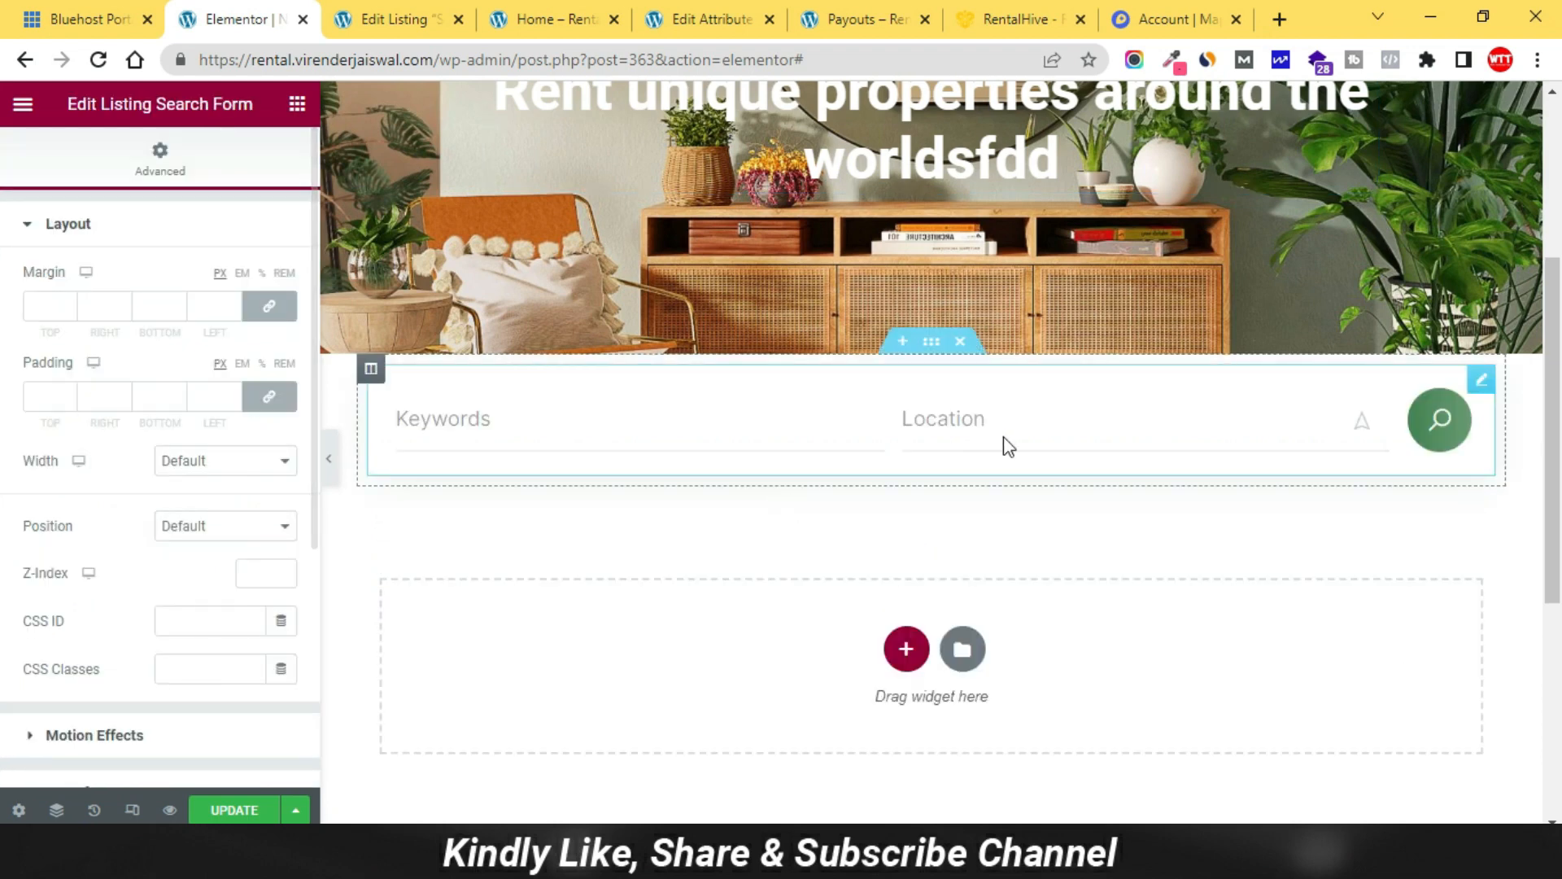
Unlink the search form section's margin values and set its top margin to -65 px so the form overlaps the banner.
{"action": "left_click", "coordinate": [932, 341]}
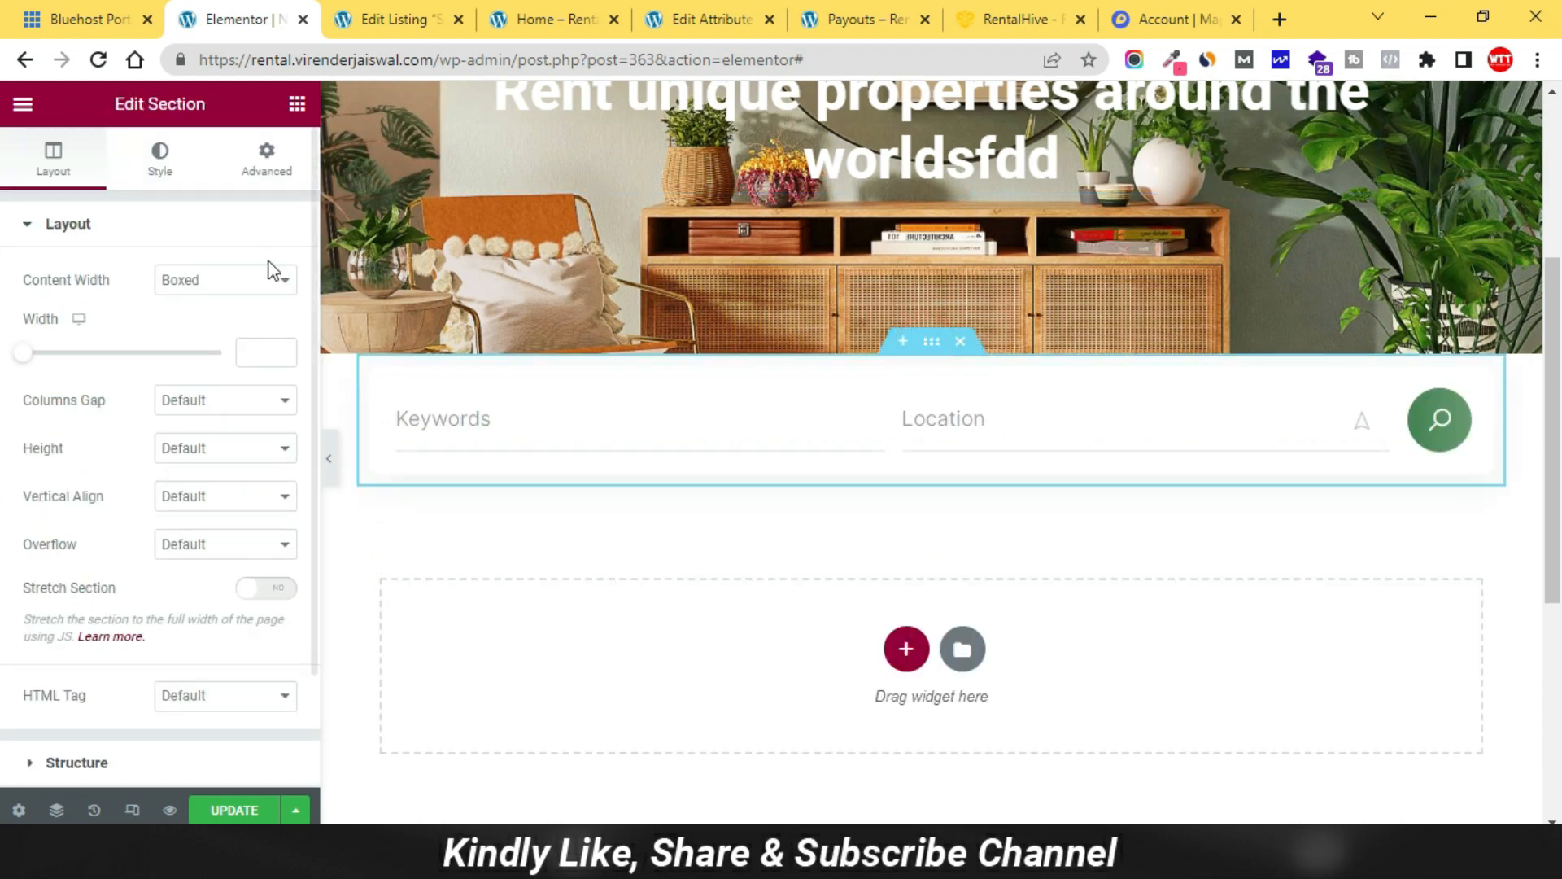
{"action": "left_click", "coordinate": [281, 163]}
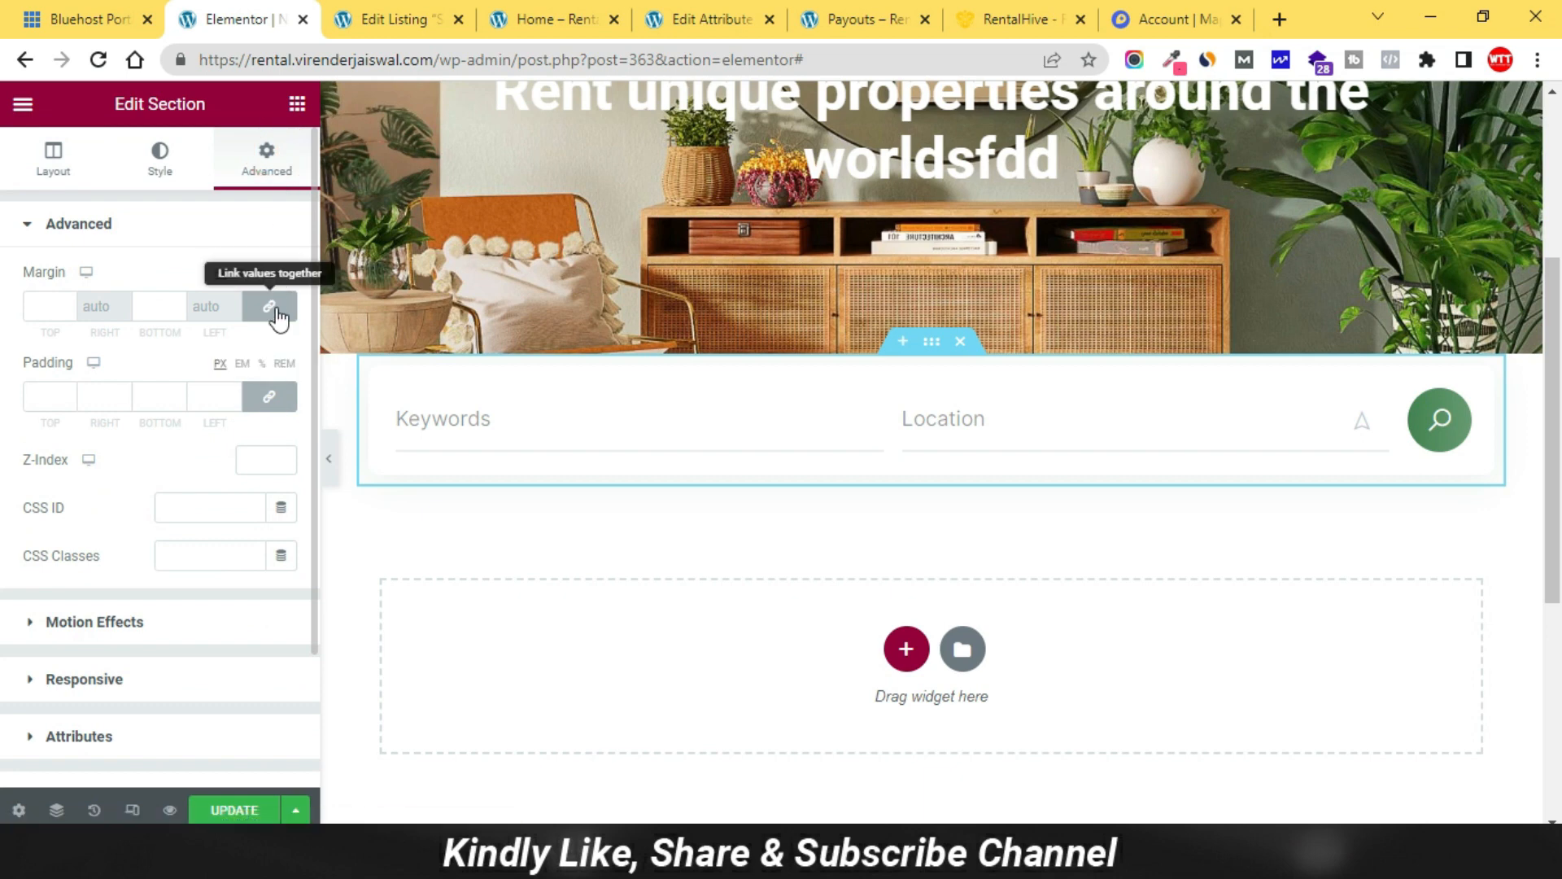
{"action": "left_click_drag", "start_coordinate": [60, 303], "coordinate": [1, 310]}
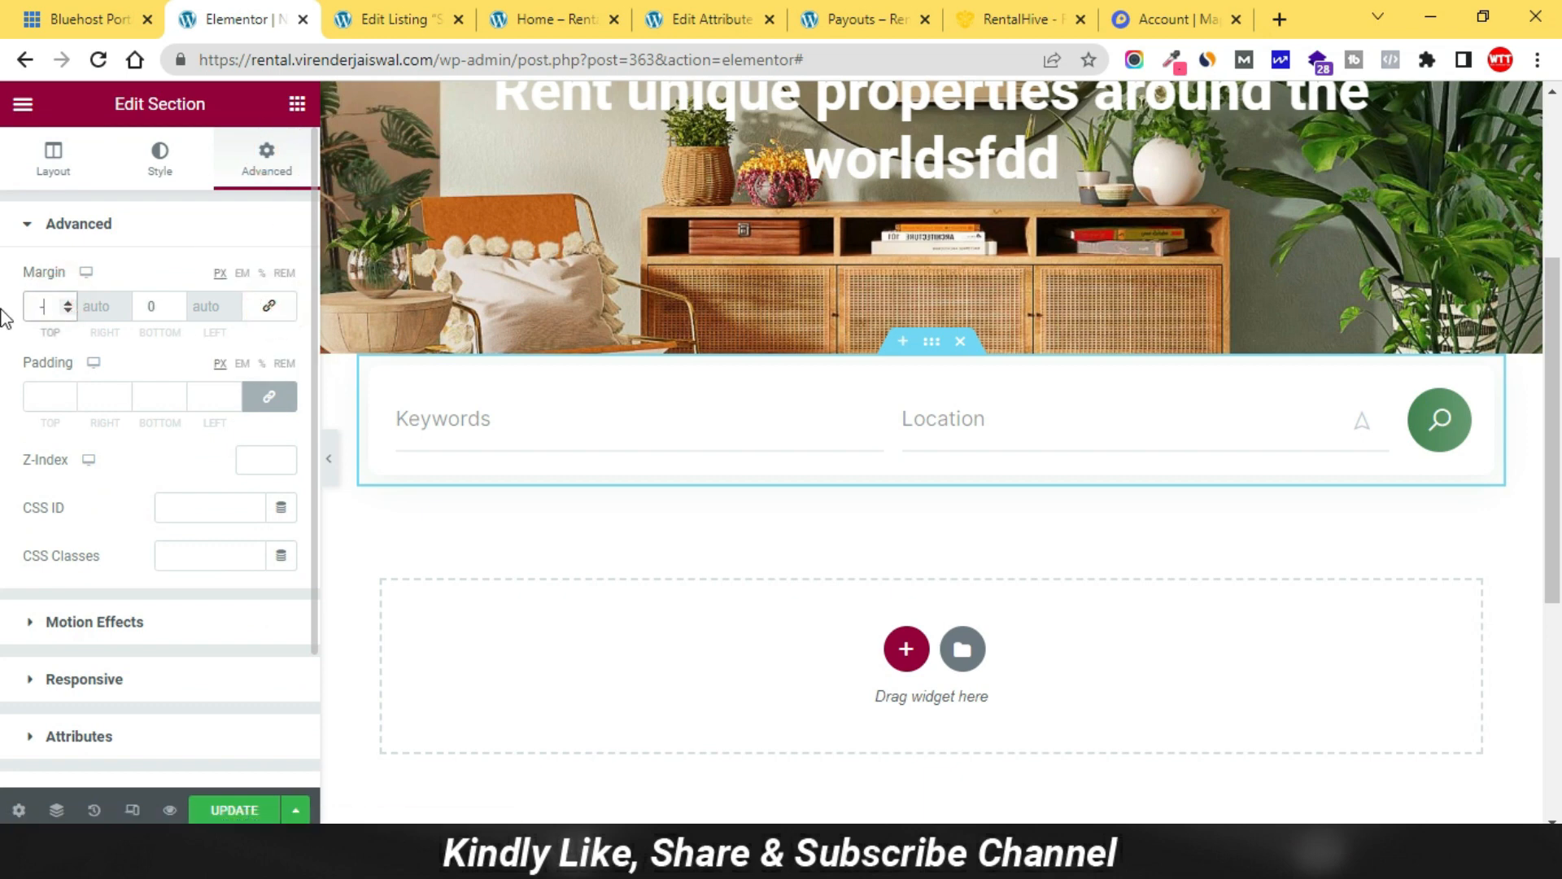
{"action": "type", "text": "-150"}
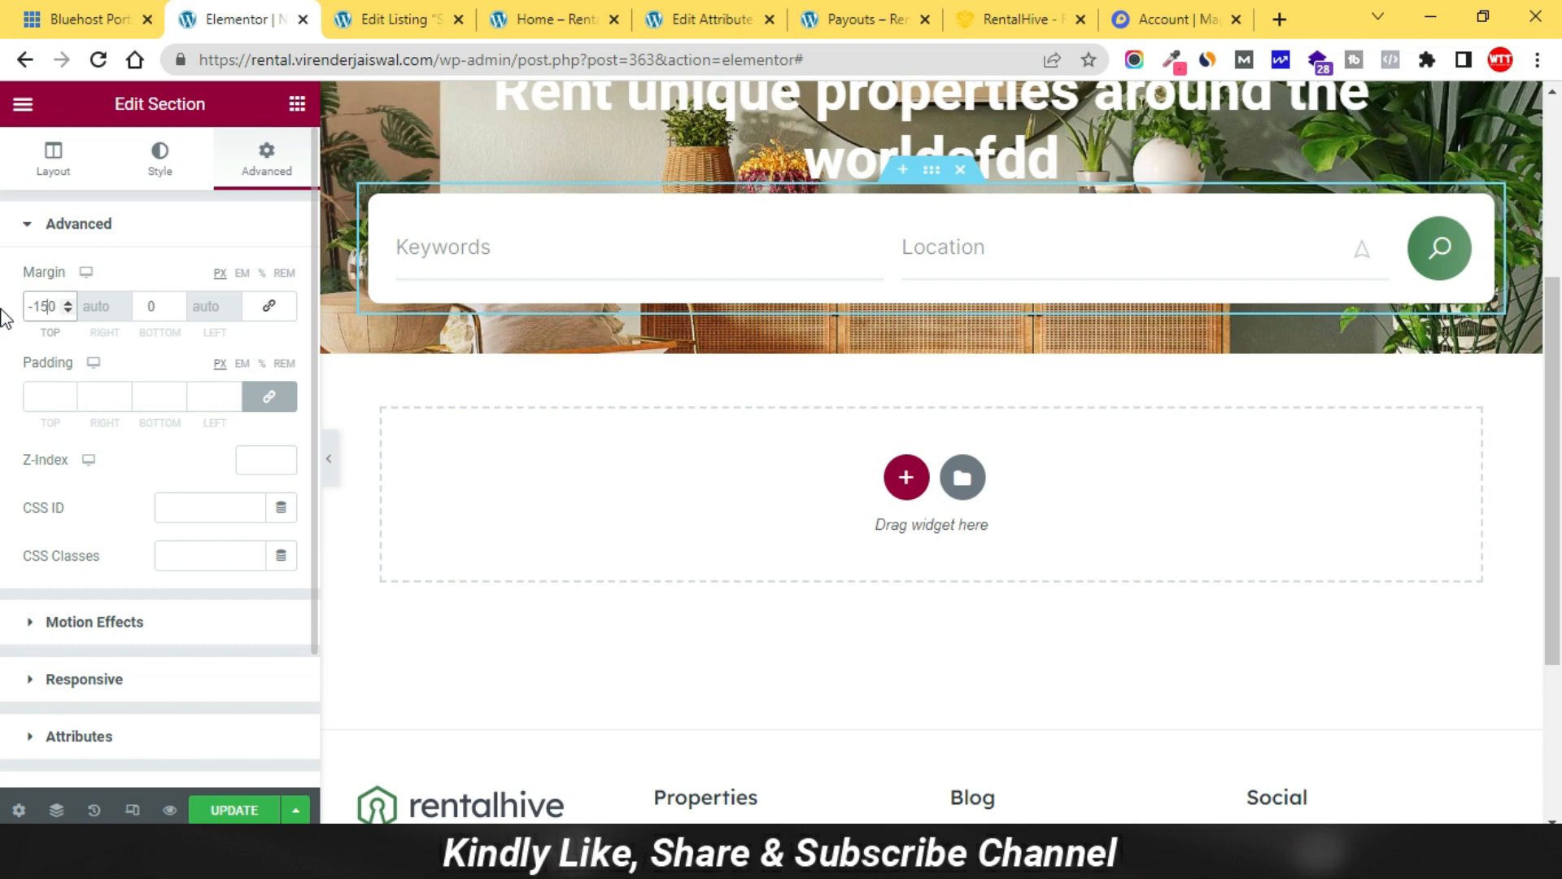
{"action": "type", "text": "0"}
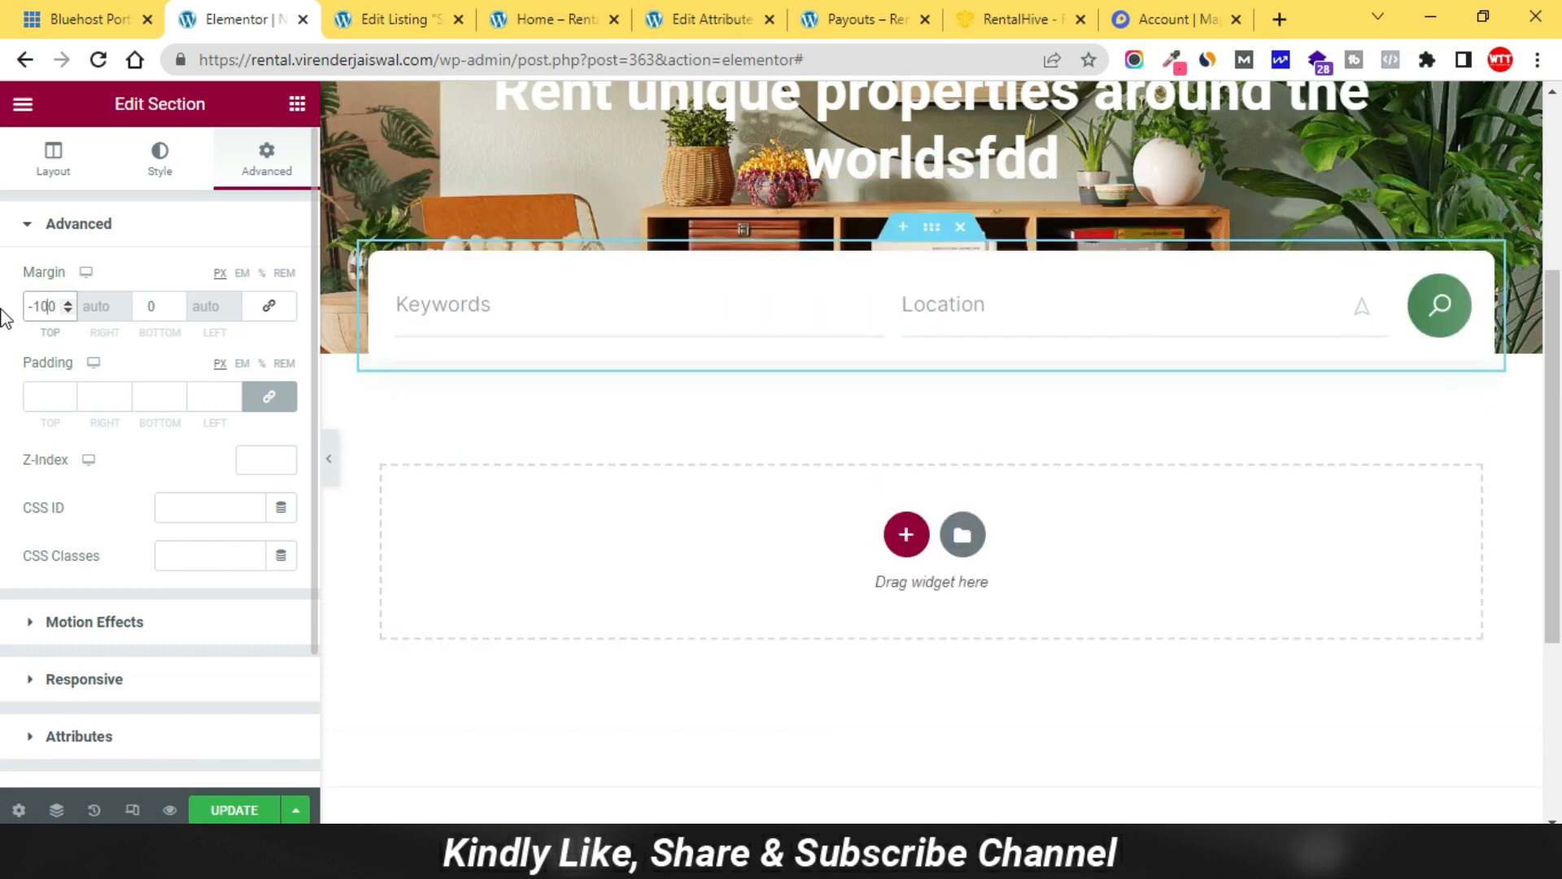
{"action": "key", "text": "Down"}
{"action": "key", "text": "Down"}
{"action": "key", "text": "Down"}
{"action": "key", "text": "Down"}
{"action": "key", "text": "Up"}
{"action": "key", "text": "Up"}
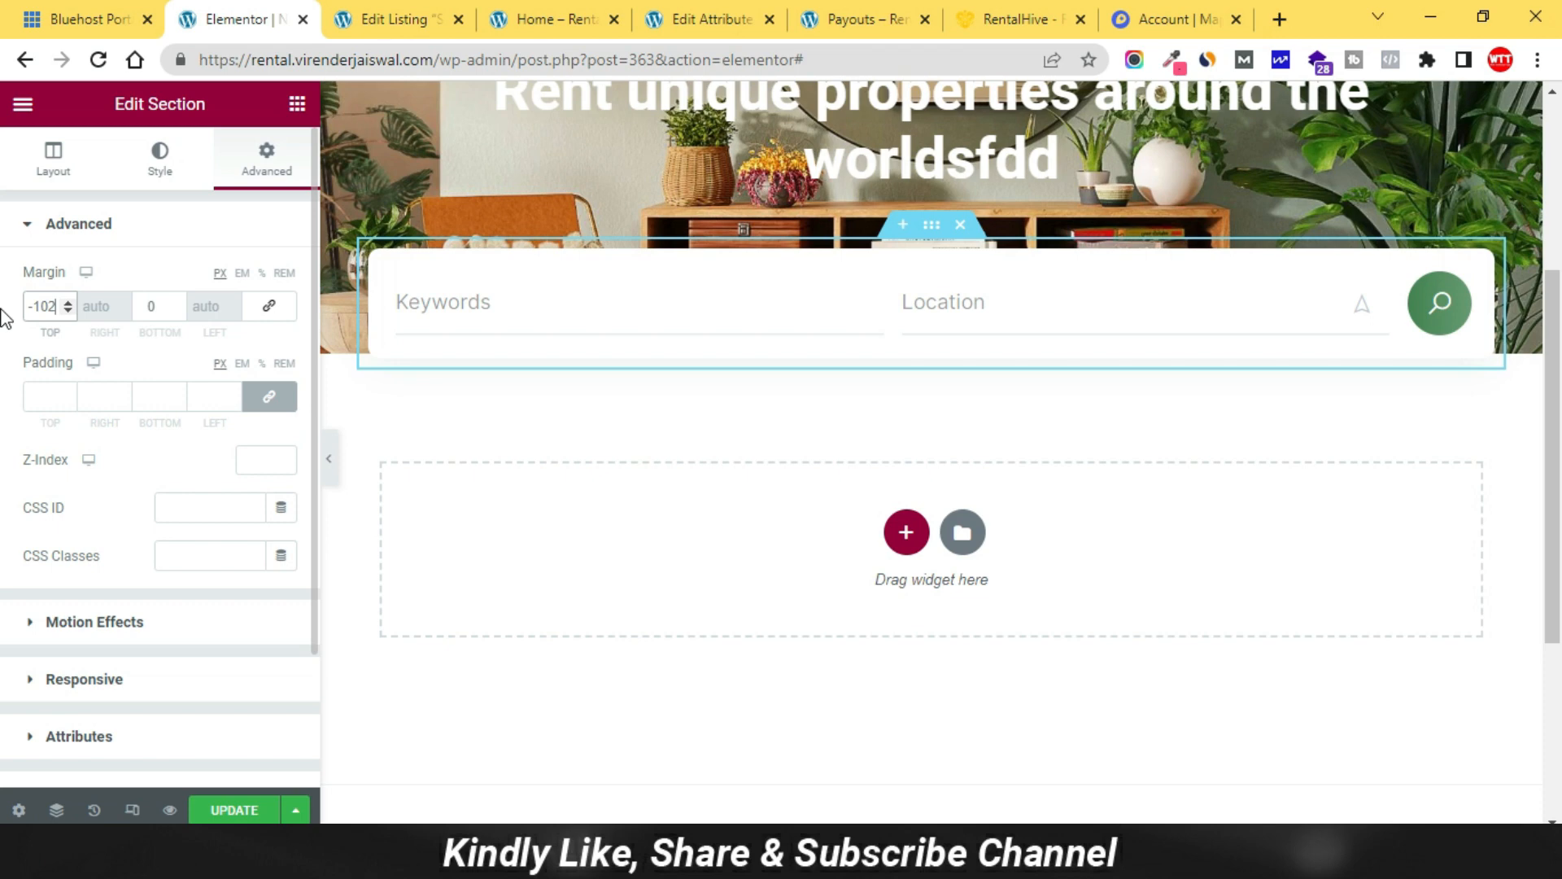
{"action": "key", "text": "Up"}
{"action": "key", "text": "Up"}
{"action": "key", "text": "Up"}
{"action": "key", "text": "Up"}
{"action": "key", "text": "Up"}
{"action": "key", "text": "Up"}
{"action": "key", "text": "Up"}
{"action": "key", "text": "Up"}
{"action": "key", "text": "Up"}
{"action": "key", "text": "Up"}
{"action": "key", "text": "Up"}
{"action": "key", "text": "Up"}
{"action": "key", "text": "Up"}
{"action": "key", "text": "Up"}
{"action": "key", "text": "Up"}
{"action": "key", "text": "Up"}
{"action": "key", "text": "Up"}
{"action": "key", "text": "Up"}
{"action": "key", "text": "Up"}
{"action": "key", "text": "Up"}
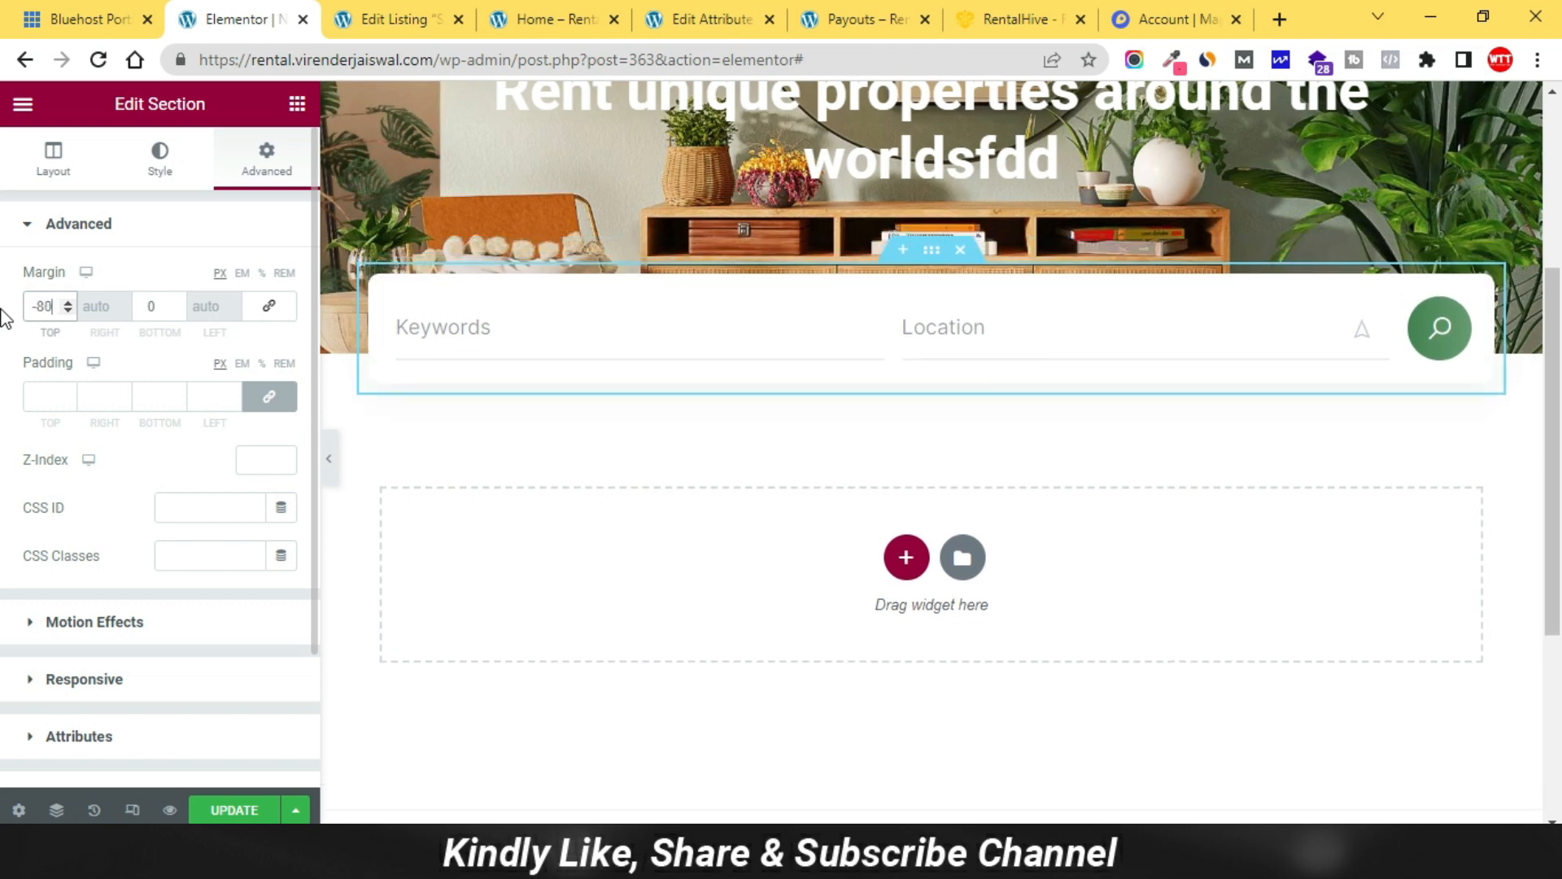
{"action": "key", "text": "Up"}
{"action": "key", "text": "Up"}
{"action": "key", "text": "Up"}
{"action": "key", "text": "Up"}
{"action": "key", "text": "Up"}
{"action": "key", "text": "Up"}
{"action": "key", "text": "Up"}
{"action": "key", "text": "Up"}
{"action": "key", "text": "Up"}
{"action": "key", "text": "Up"}
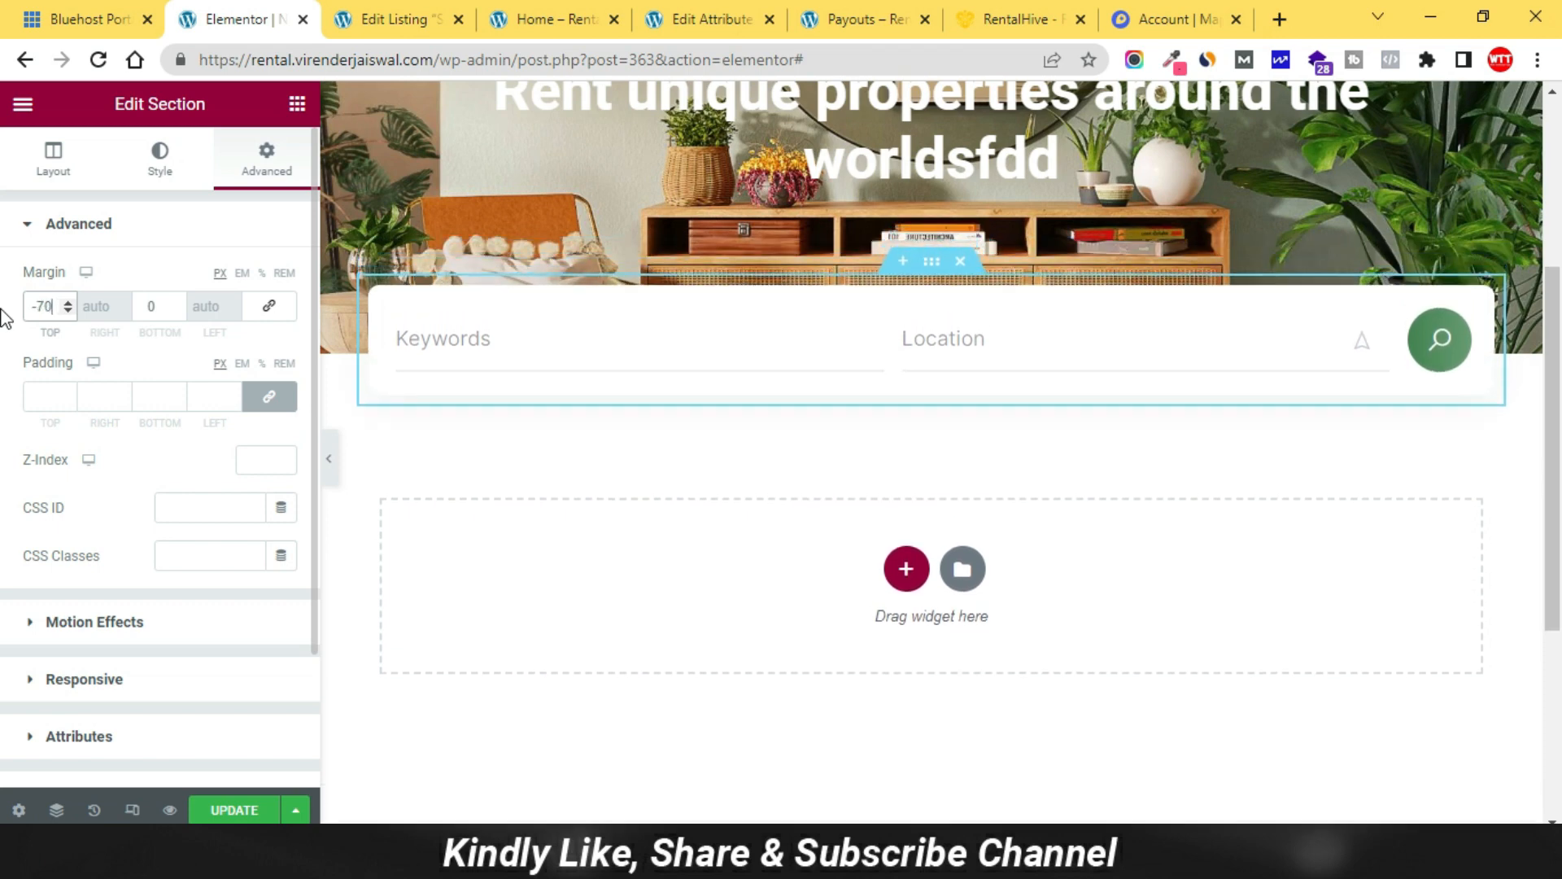
{"action": "key", "text": "Up"}
{"action": "key", "text": "Up"}
{"action": "key", "text": "Up"}
{"action": "key", "text": "Up"}
{"action": "key", "text": "Up"}
{"action": "key", "text": "Up"}
{"action": "key", "text": "Down"}
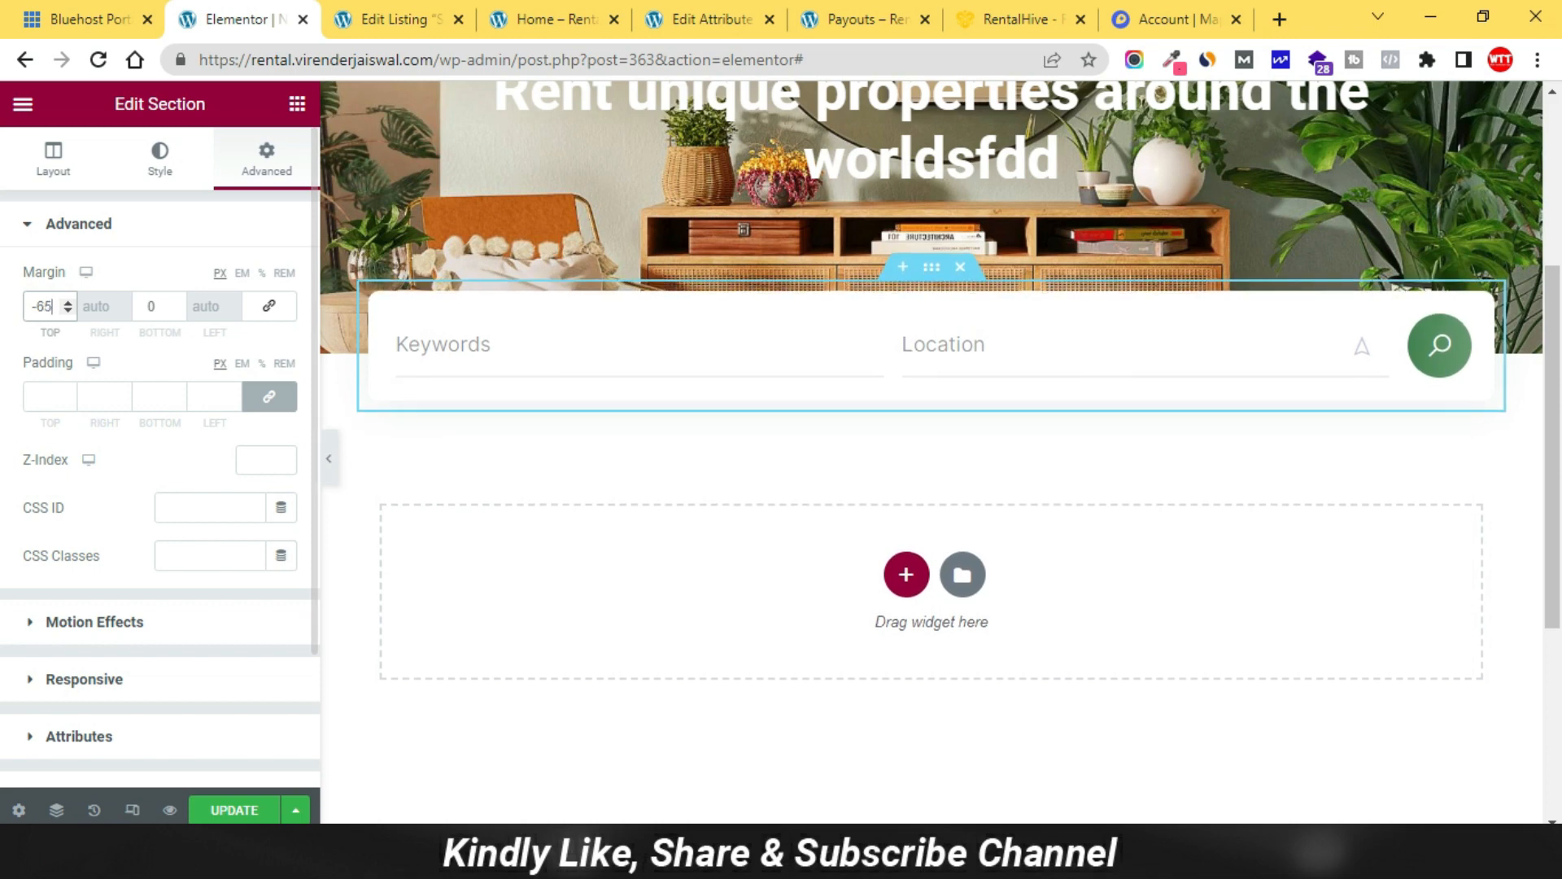
Update the page and preview the banner with the overlapping search form.
{"action": "left_click", "coordinate": [234, 811]}
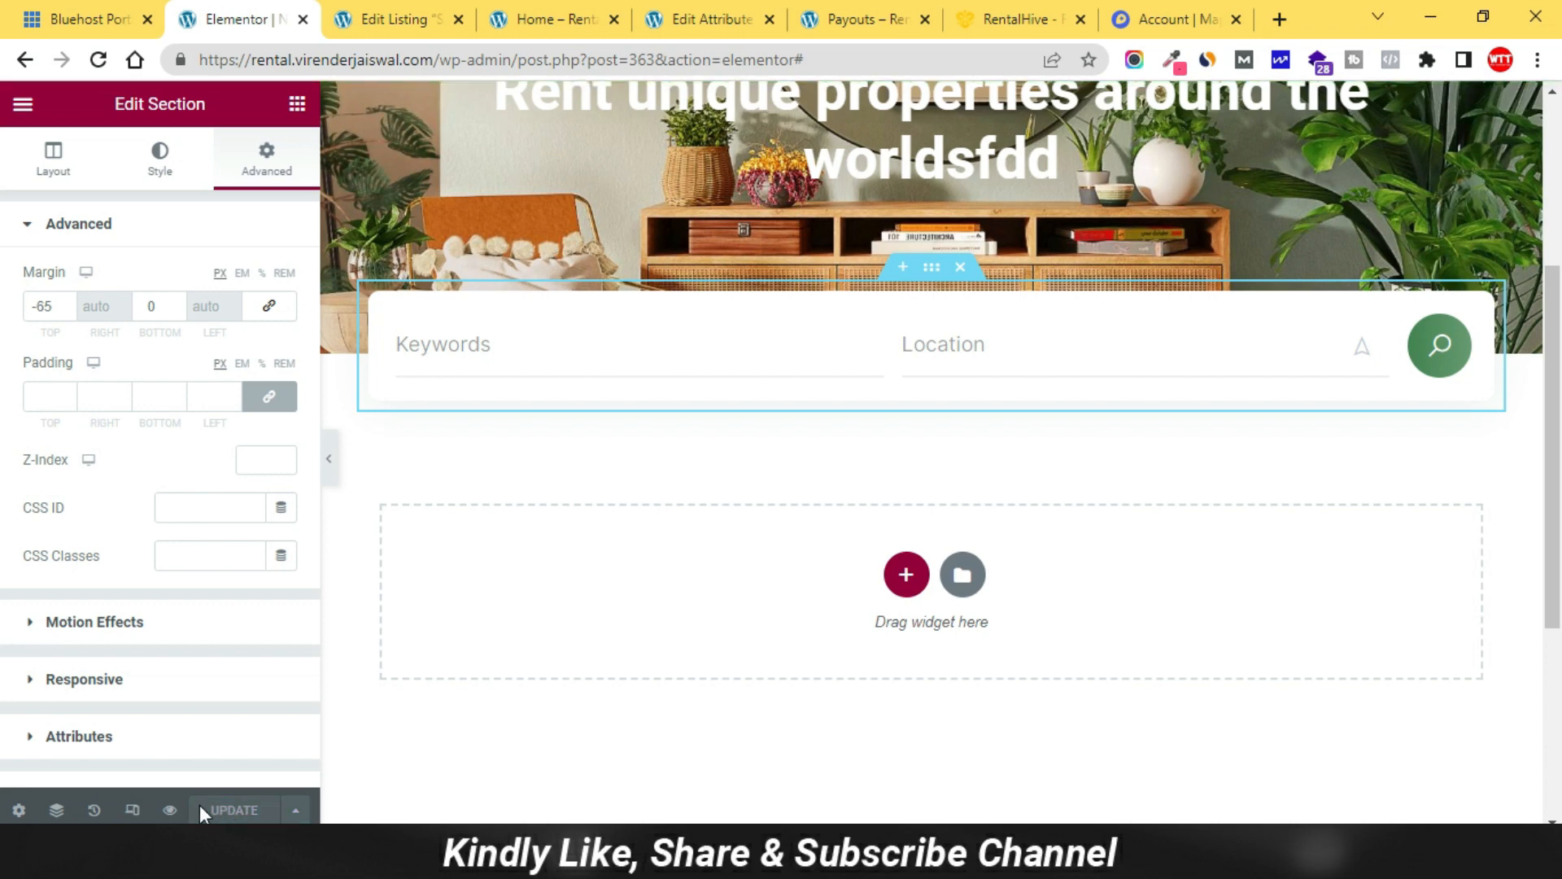
{"action": "left_click", "coordinate": [171, 811]}
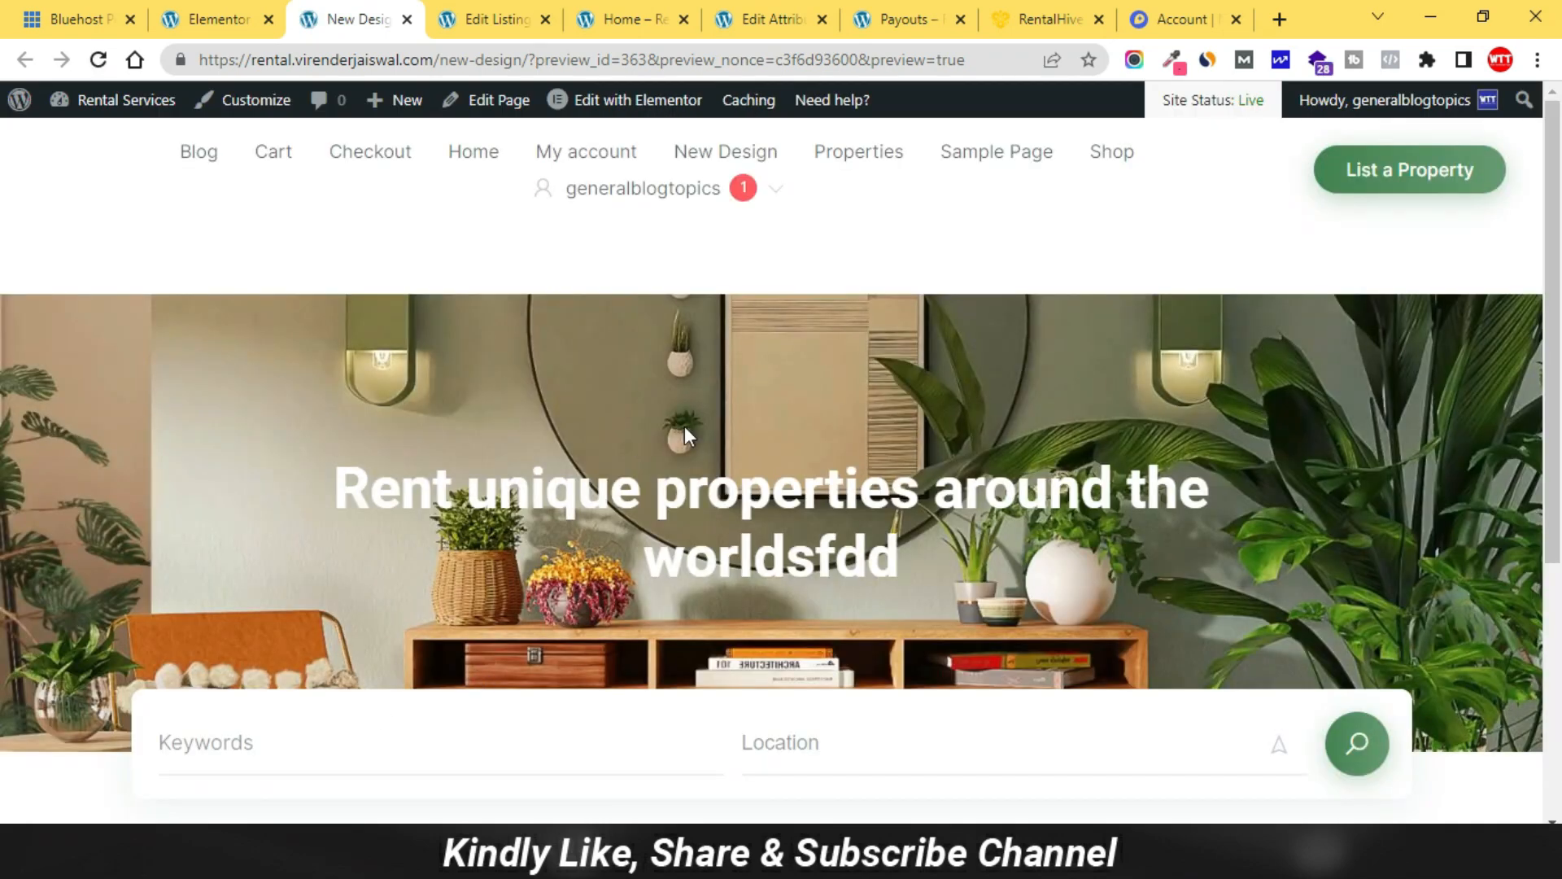
{"action": "scroll", "coordinate": [685, 436], "scroll_direction": "down", "scroll_amount": 3}
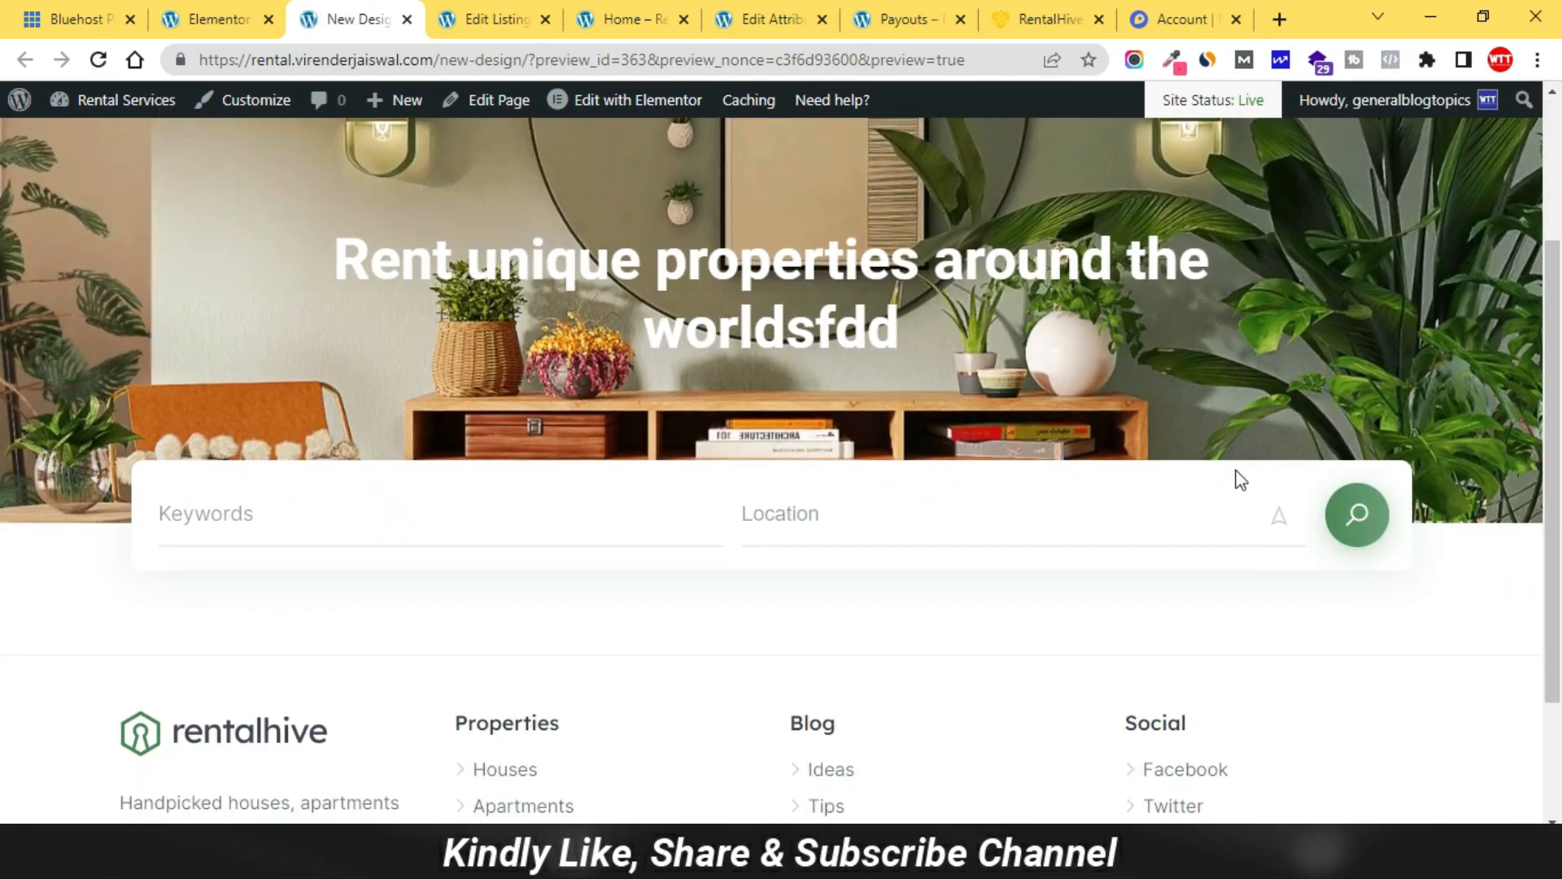
Switch to the incognito window and examine the existing homepage's Top Categories section with its heading, subtitle and category grid.
{"action": "key", "text": "alt+Tab"}
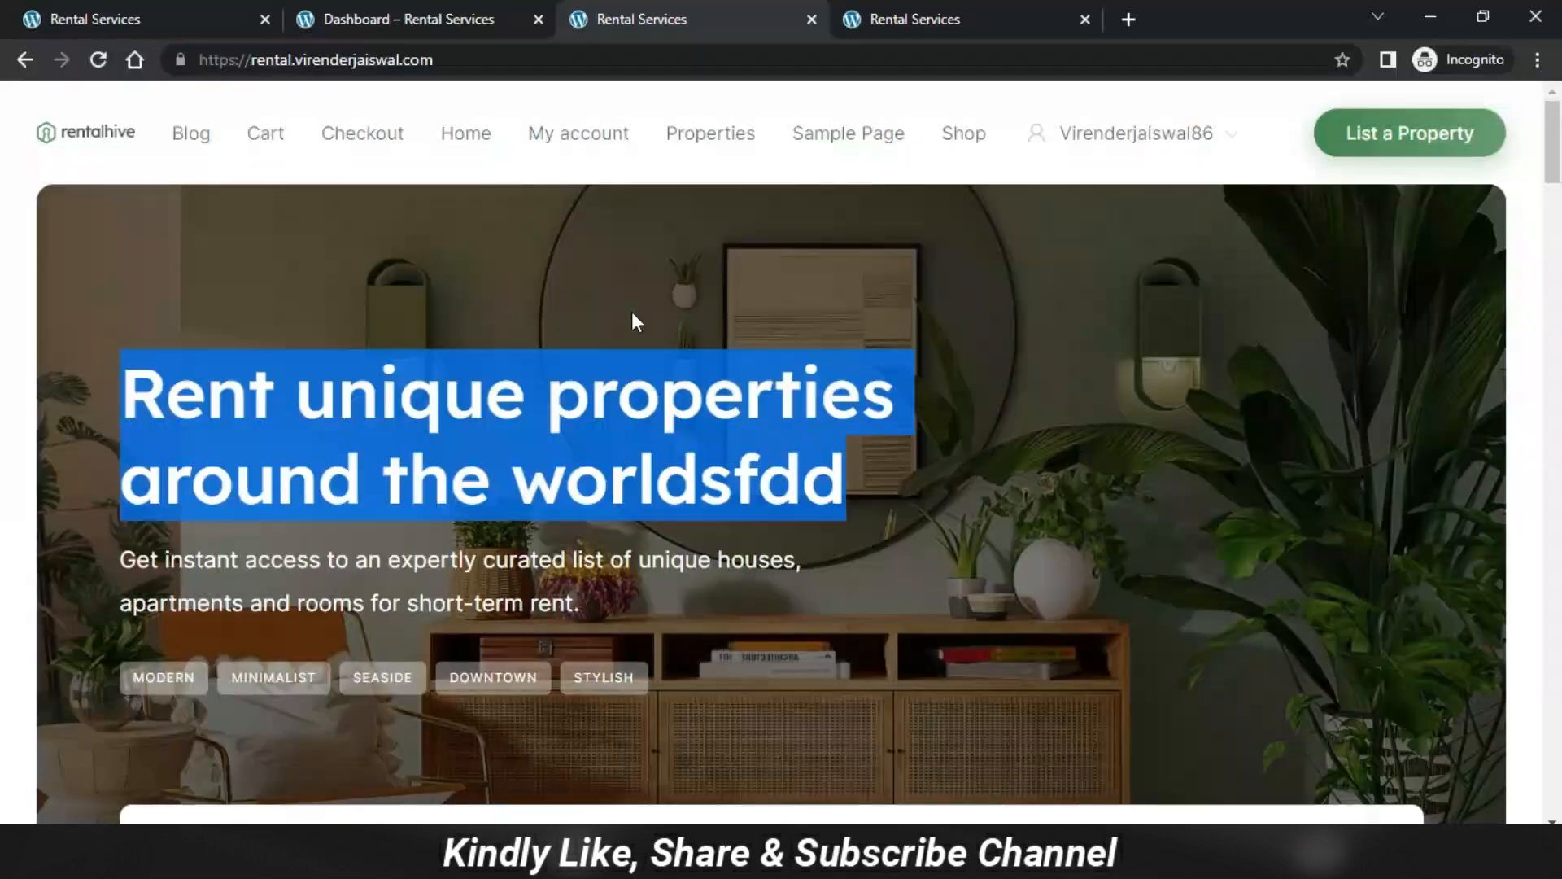
{"action": "key", "text": "alt+Tab"}
{"action": "key", "text": "alt+Tab"}
{"action": "scroll", "coordinate": [854, 456], "scroll_direction": "down", "scroll_amount": 10}
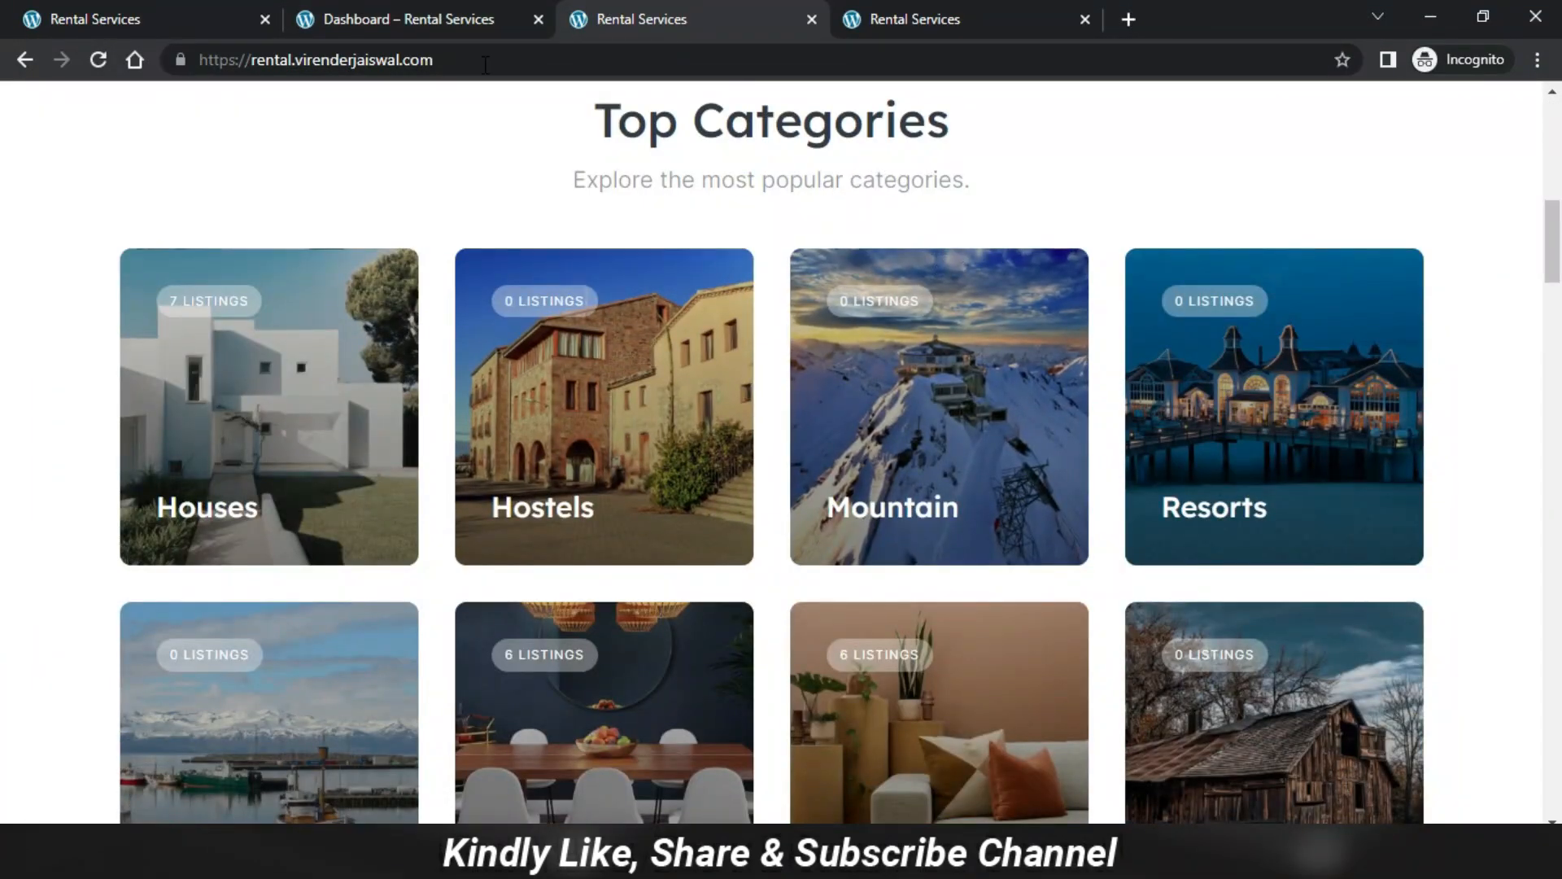
{"action": "key", "text": "alt+Tab"}
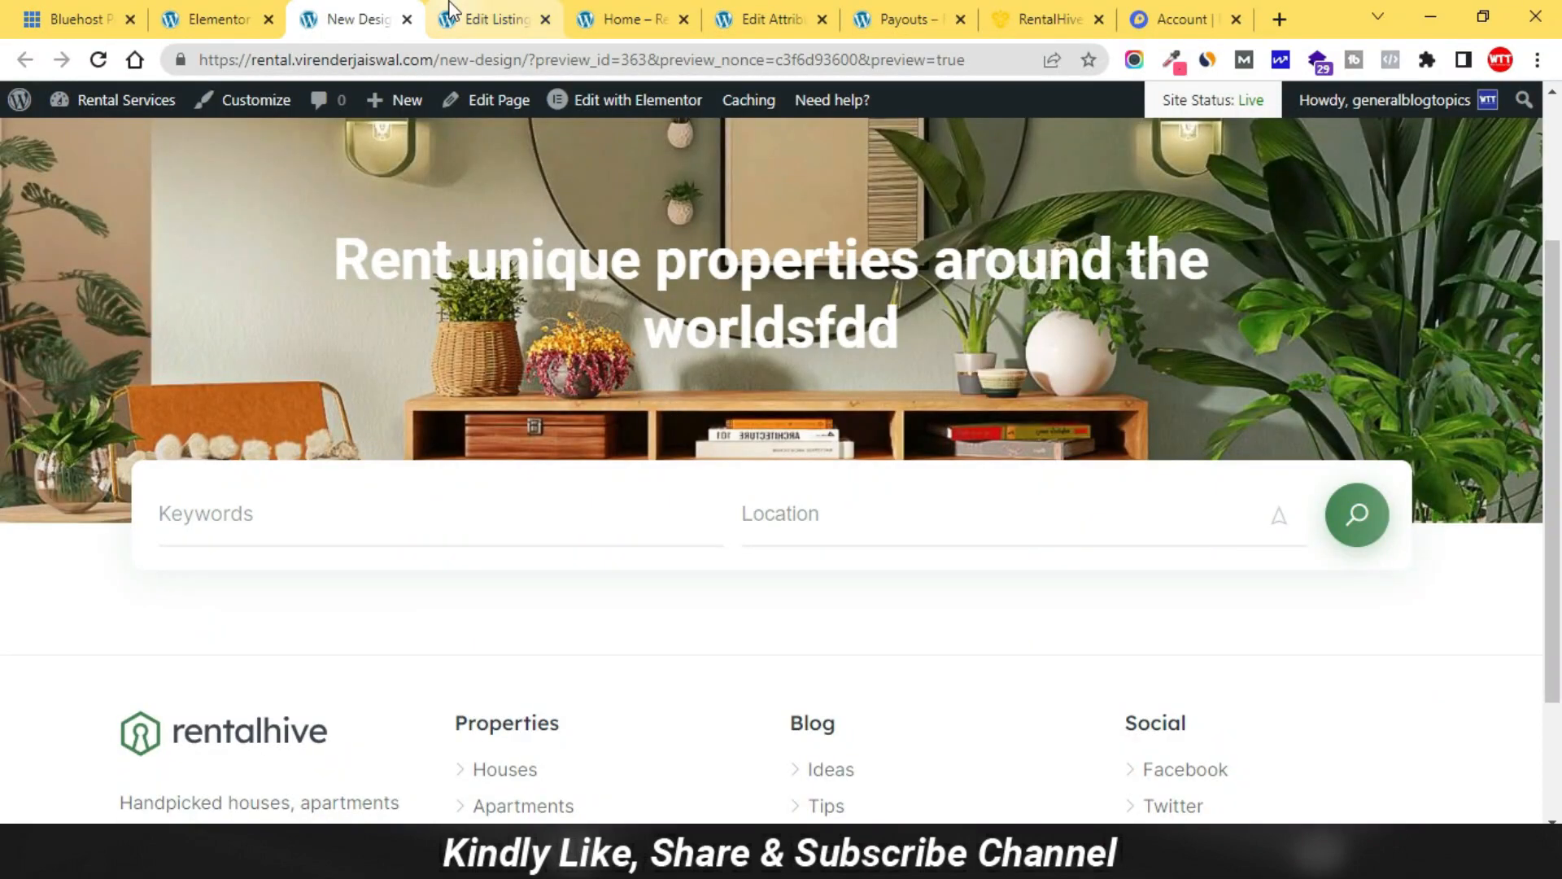
{"action": "key", "text": "ctrl+shift+Tab"}
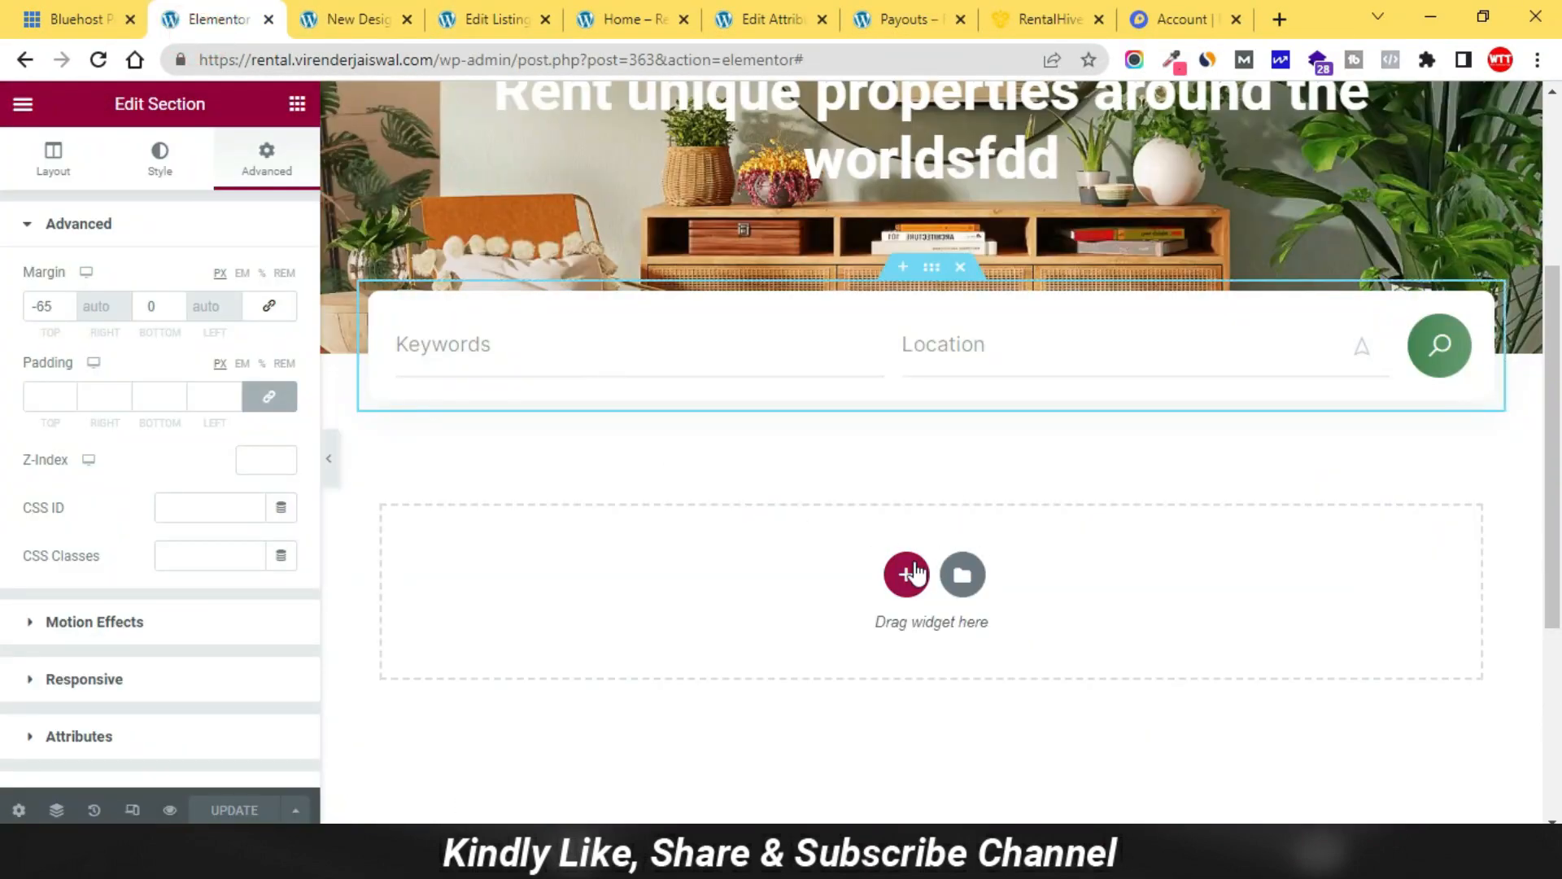
{"action": "key", "text": "alt+Tab"}
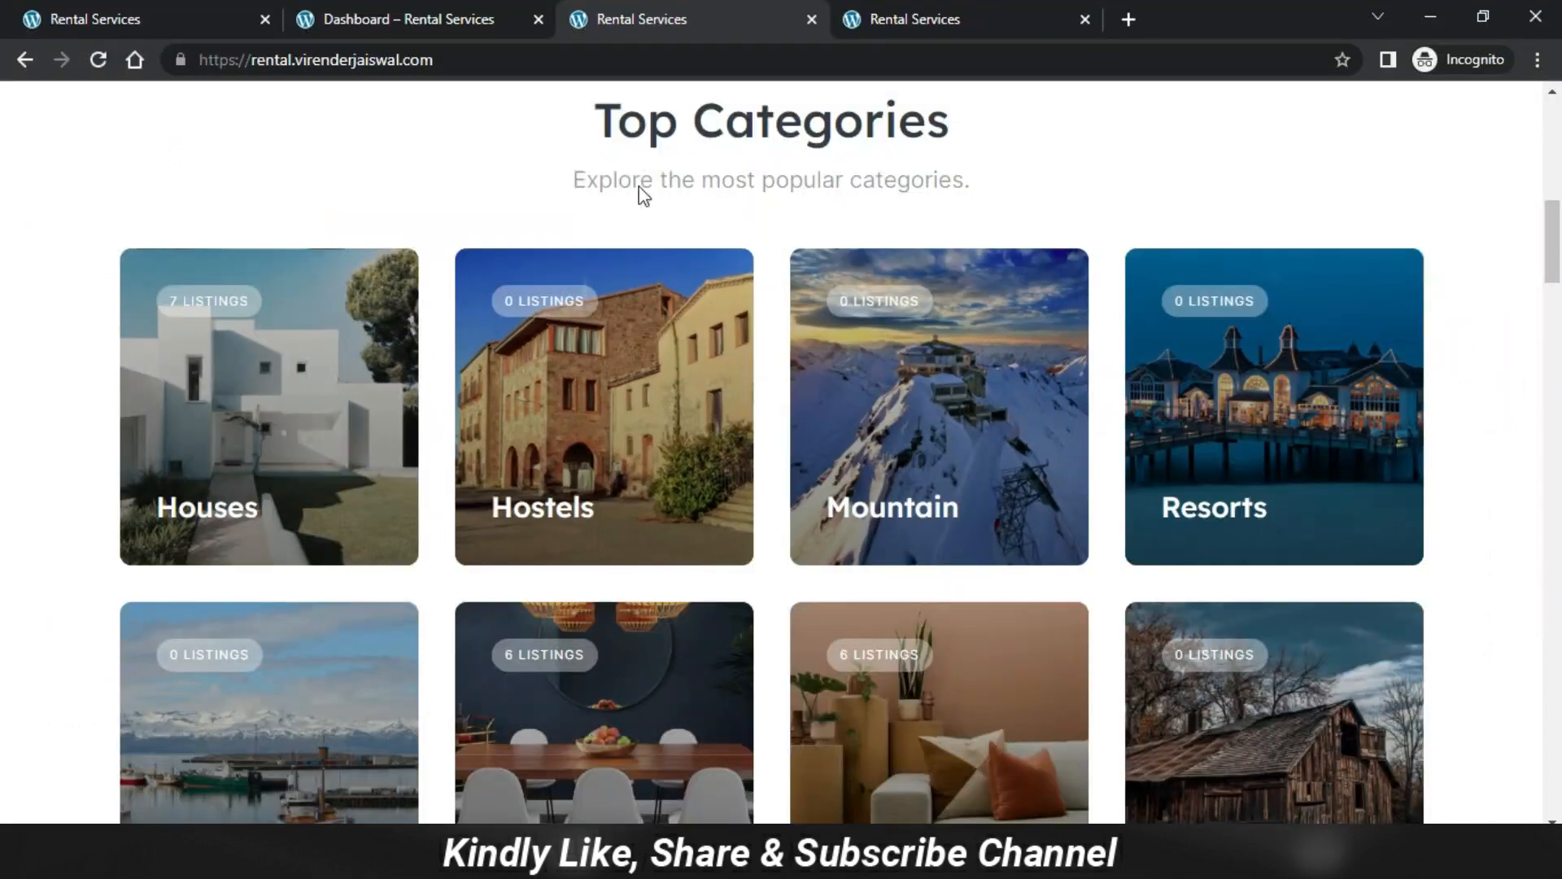
{"action": "left_click_drag", "start_coordinate": [618, 122], "coordinate": [950, 122]}
{"action": "left_click_drag", "start_coordinate": [599, 181], "coordinate": [970, 181]}
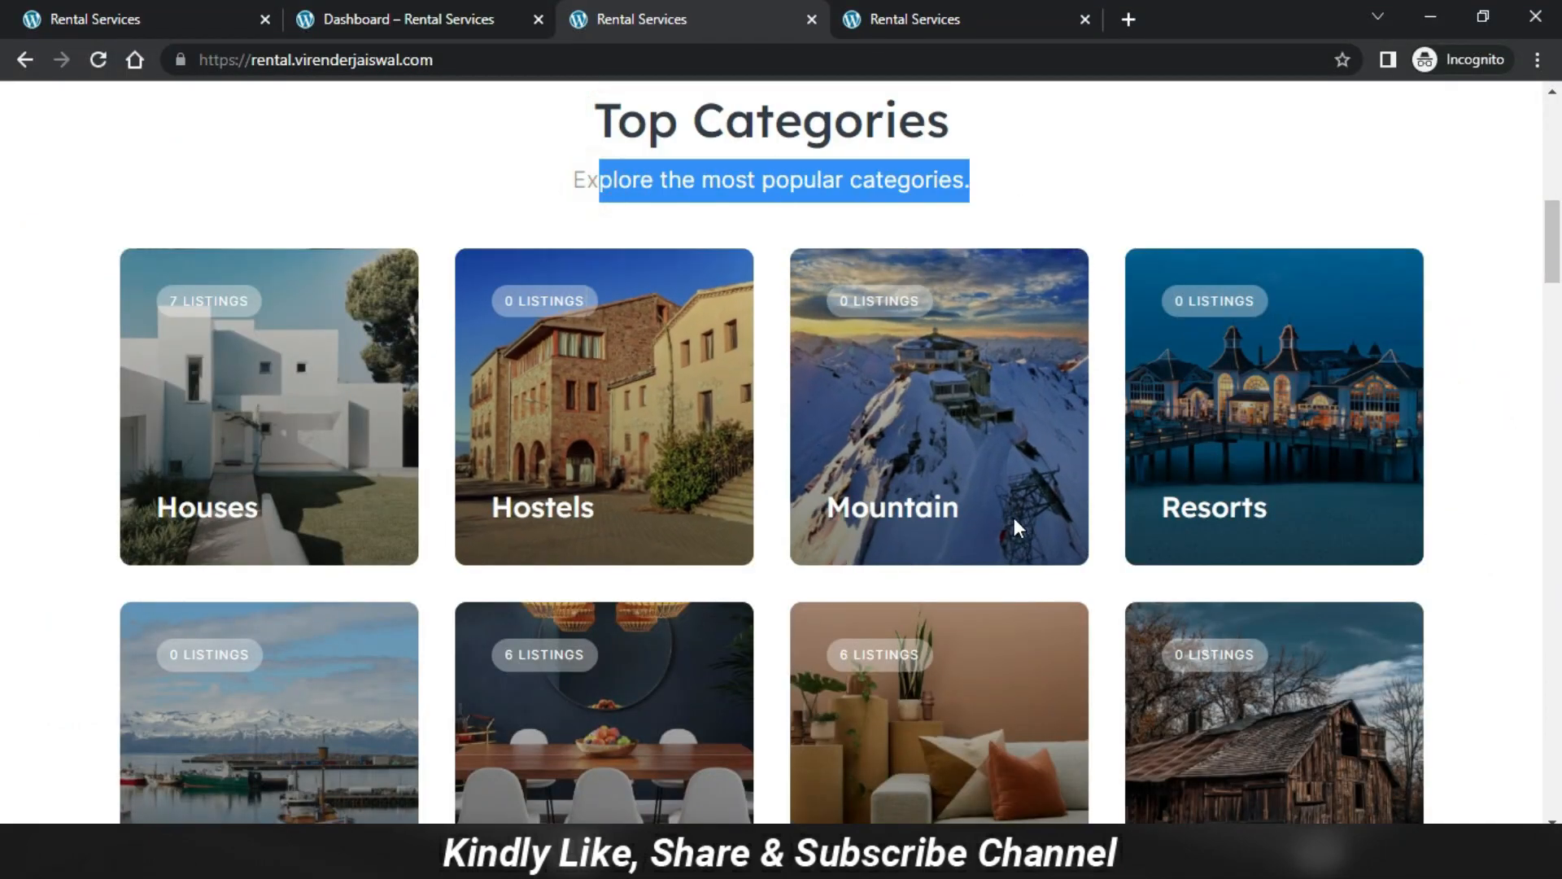
{"action": "key", "text": "alt+Tab"}
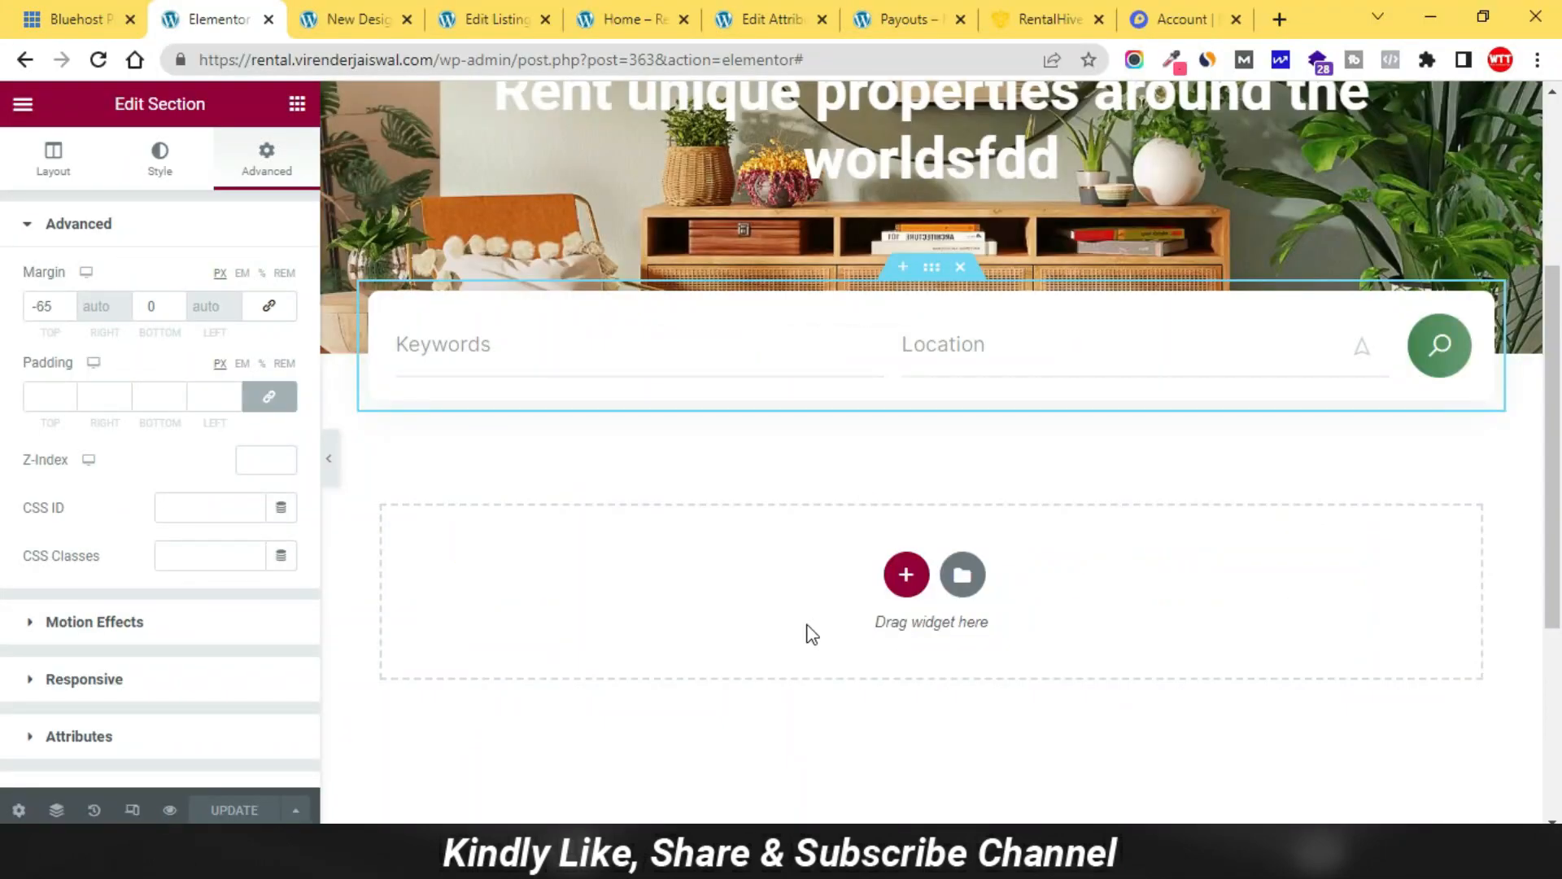
Search the widgets for "hivepress" and add a Listing Categories widget below the search form.
{"action": "left_click", "coordinate": [297, 103]}
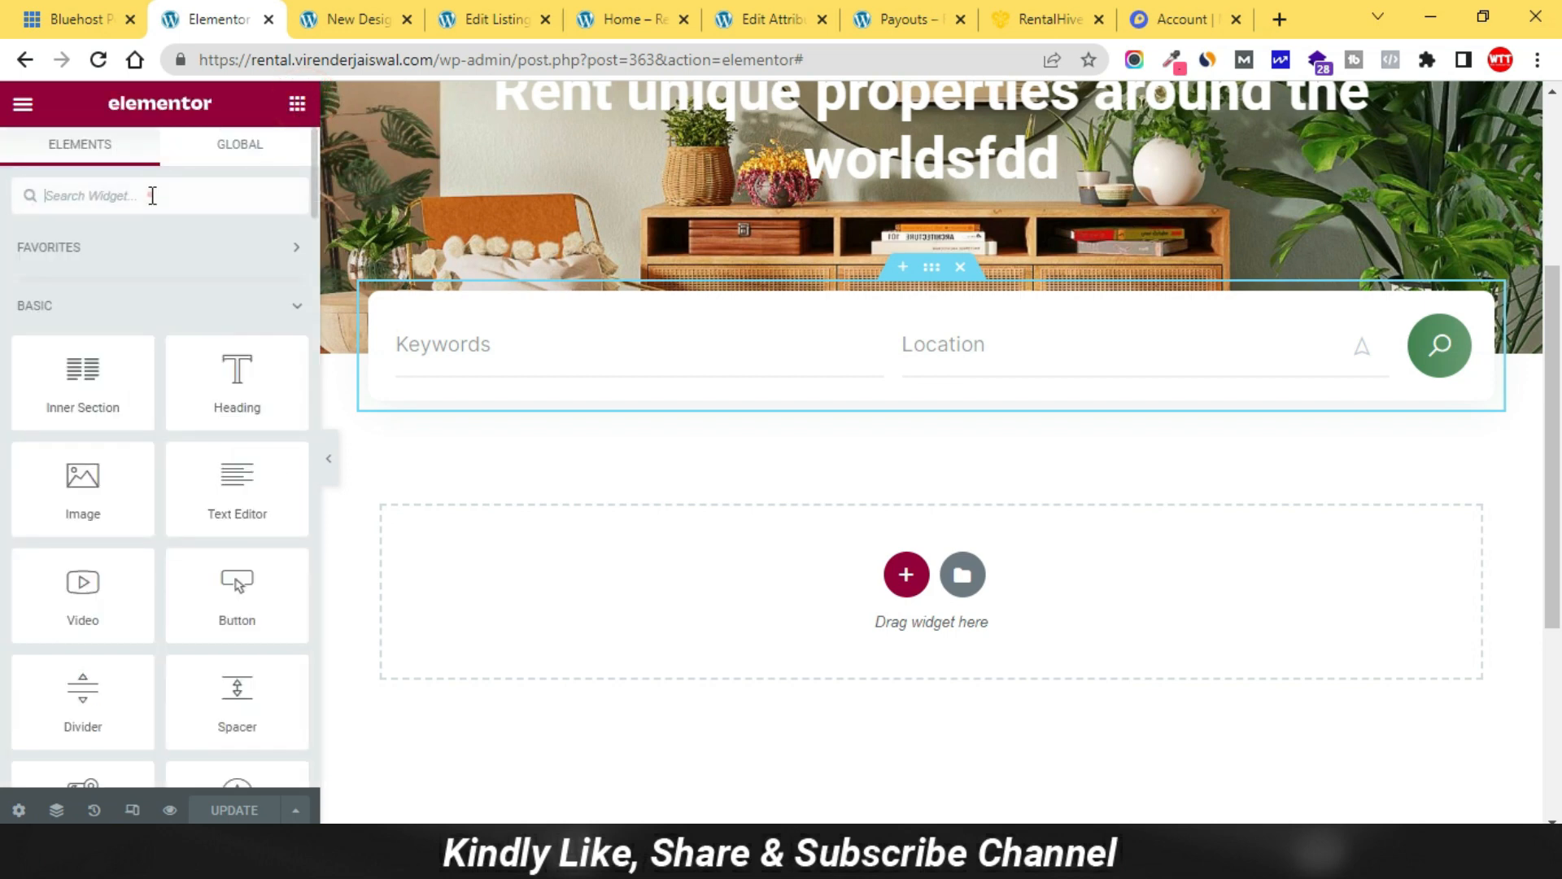
{"action": "type", "text": "h"}
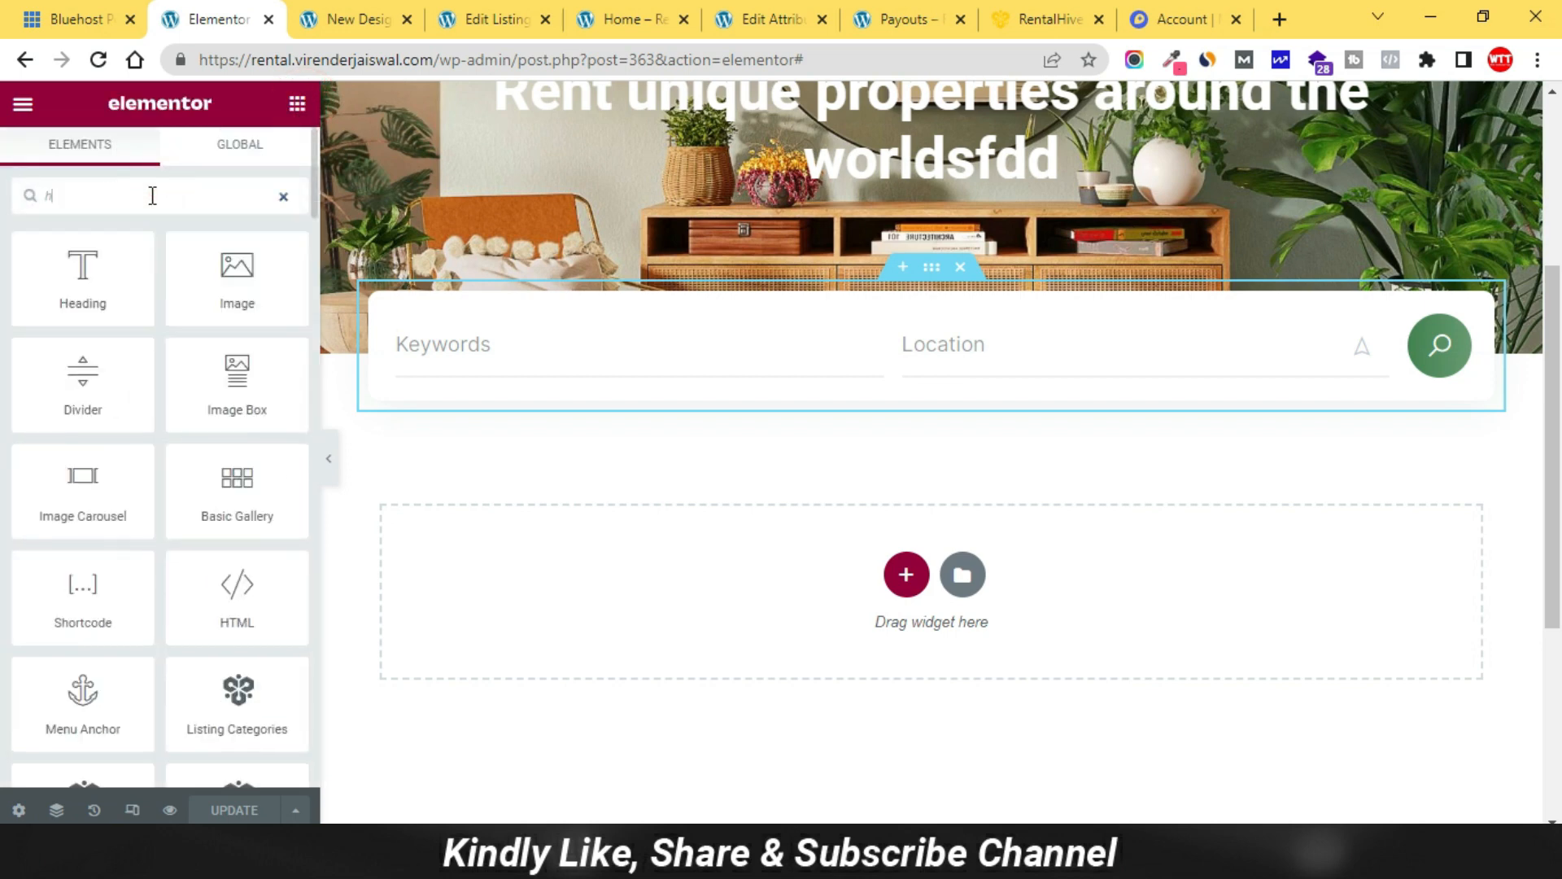
{"action": "type", "text": "ivepress"}
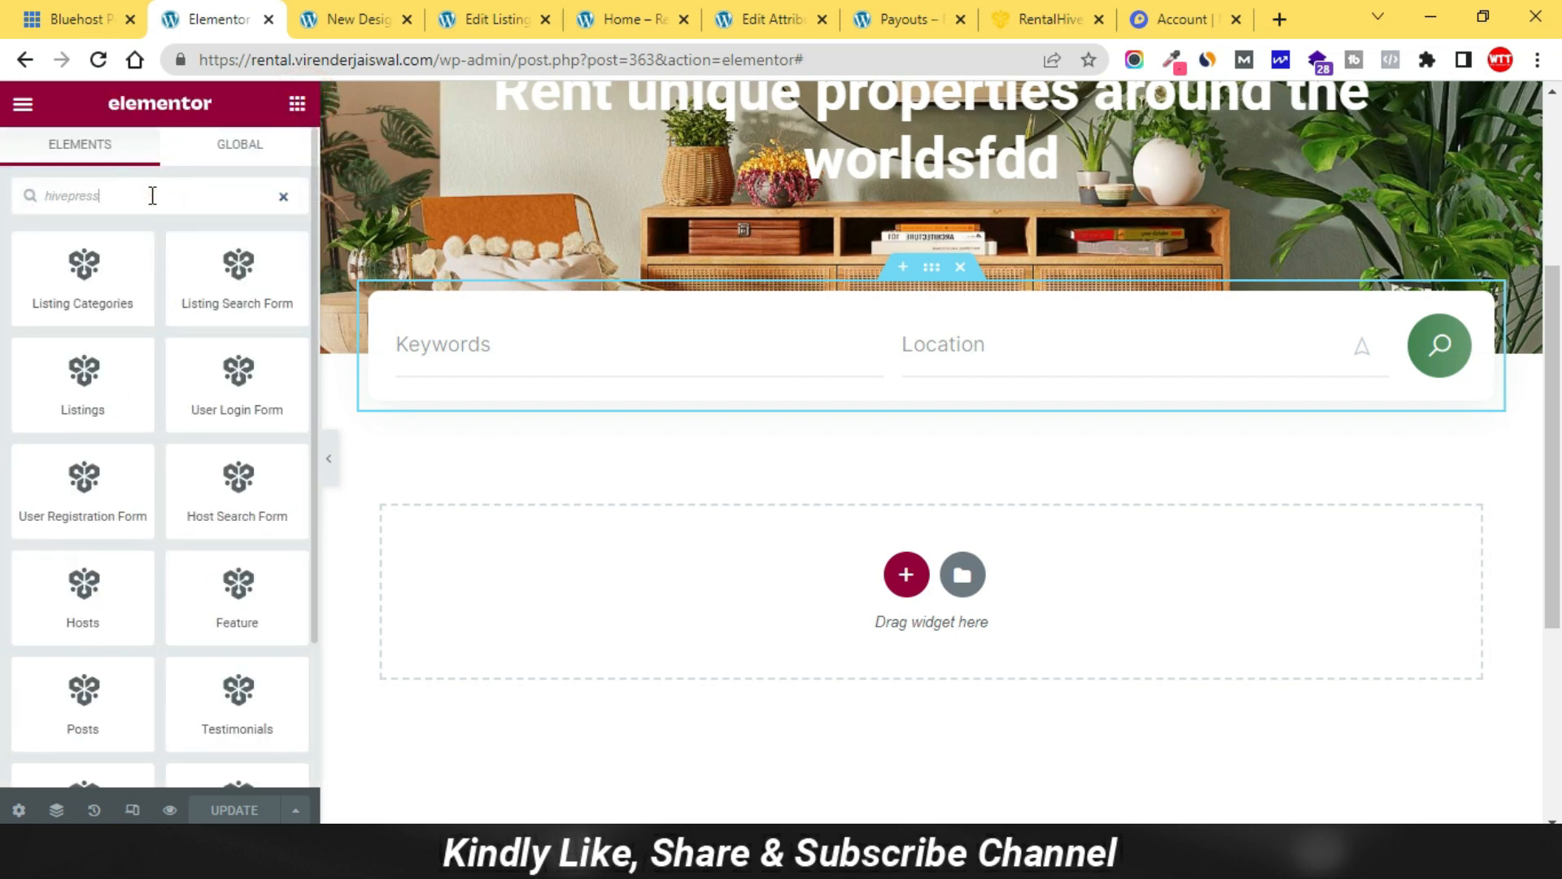
{"action": "left_click_drag", "start_coordinate": [149, 299], "coordinate": [795, 606]}
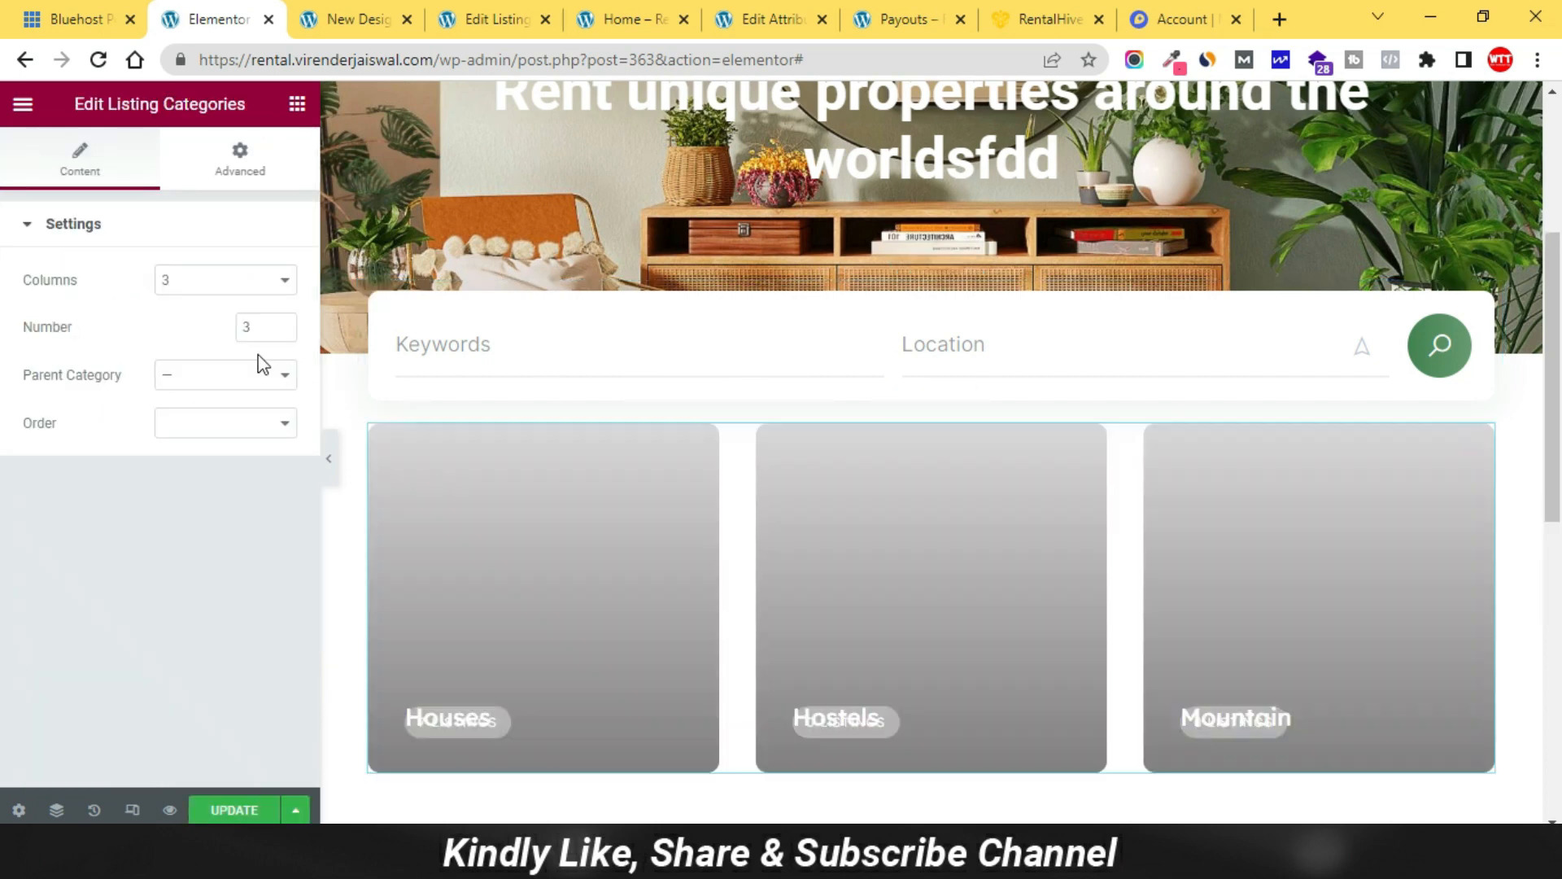
Set the Listing Categories widget to 4 columns and a number of 4.
{"action": "left_click", "coordinate": [281, 281]}
{"action": "left_click", "coordinate": [230, 337]}
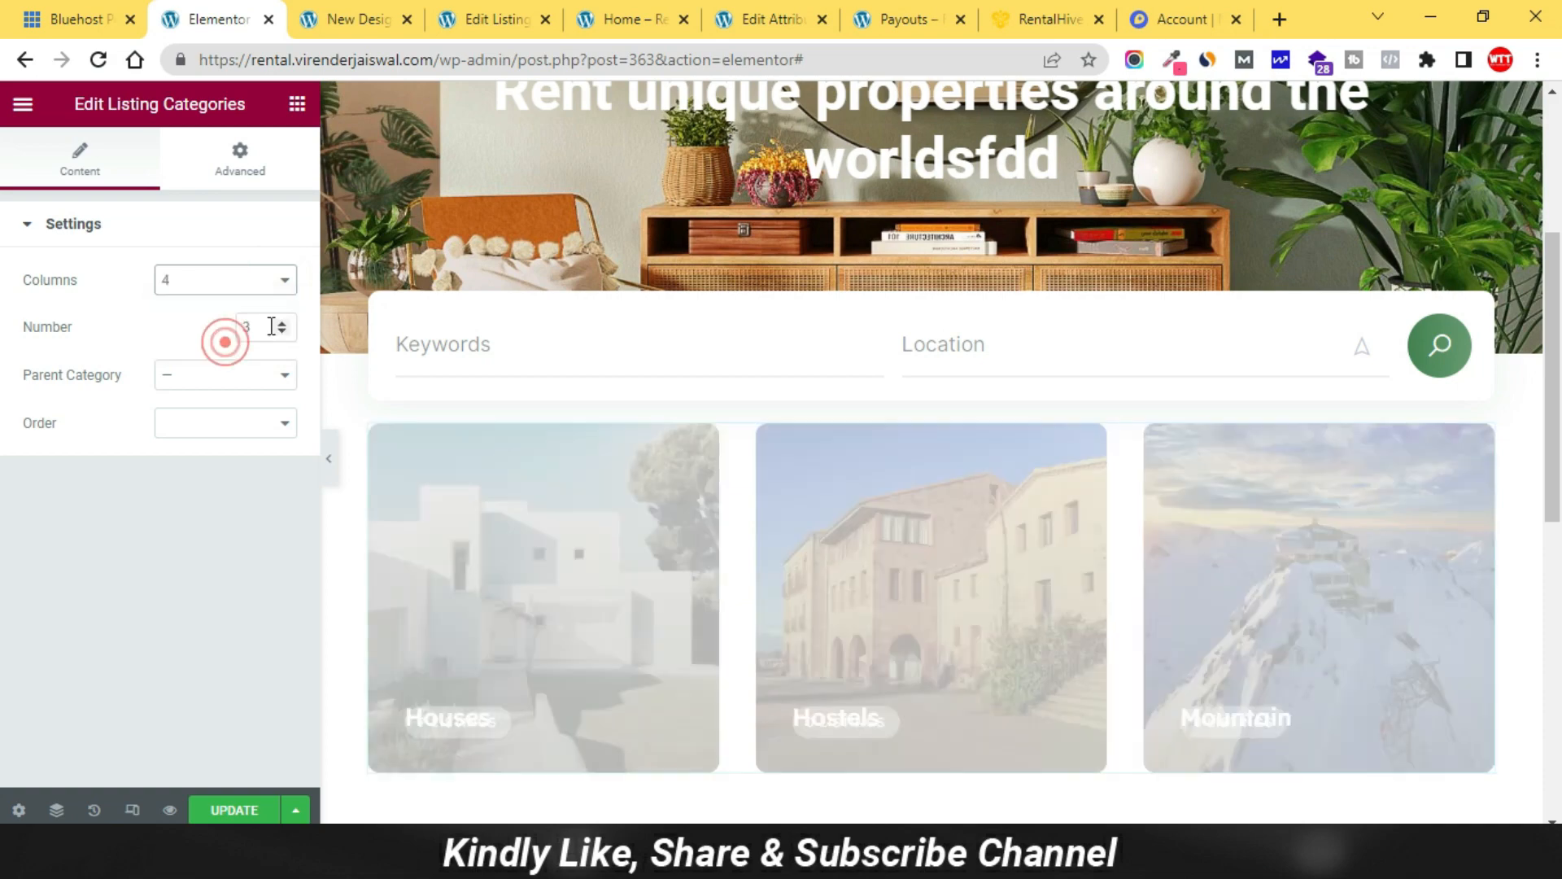
{"action": "left_click", "coordinate": [281, 323]}
{"action": "left_click", "coordinate": [216, 368]}
{"action": "left_click", "coordinate": [216, 368]}
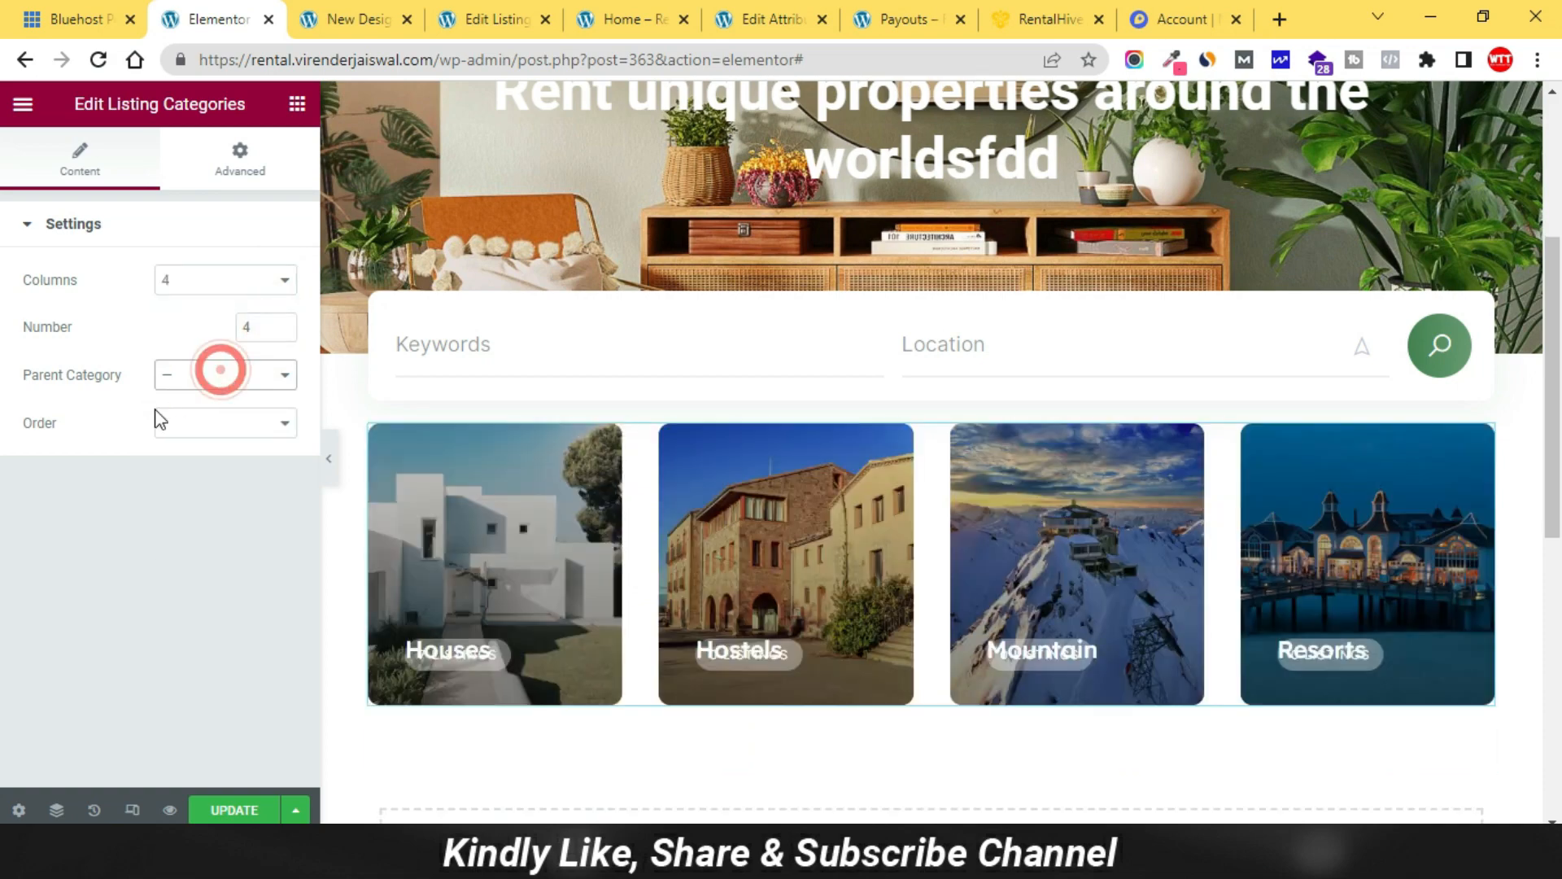
{"action": "scroll", "coordinate": [963, 540], "scroll_direction": "down", "scroll_amount": 3}
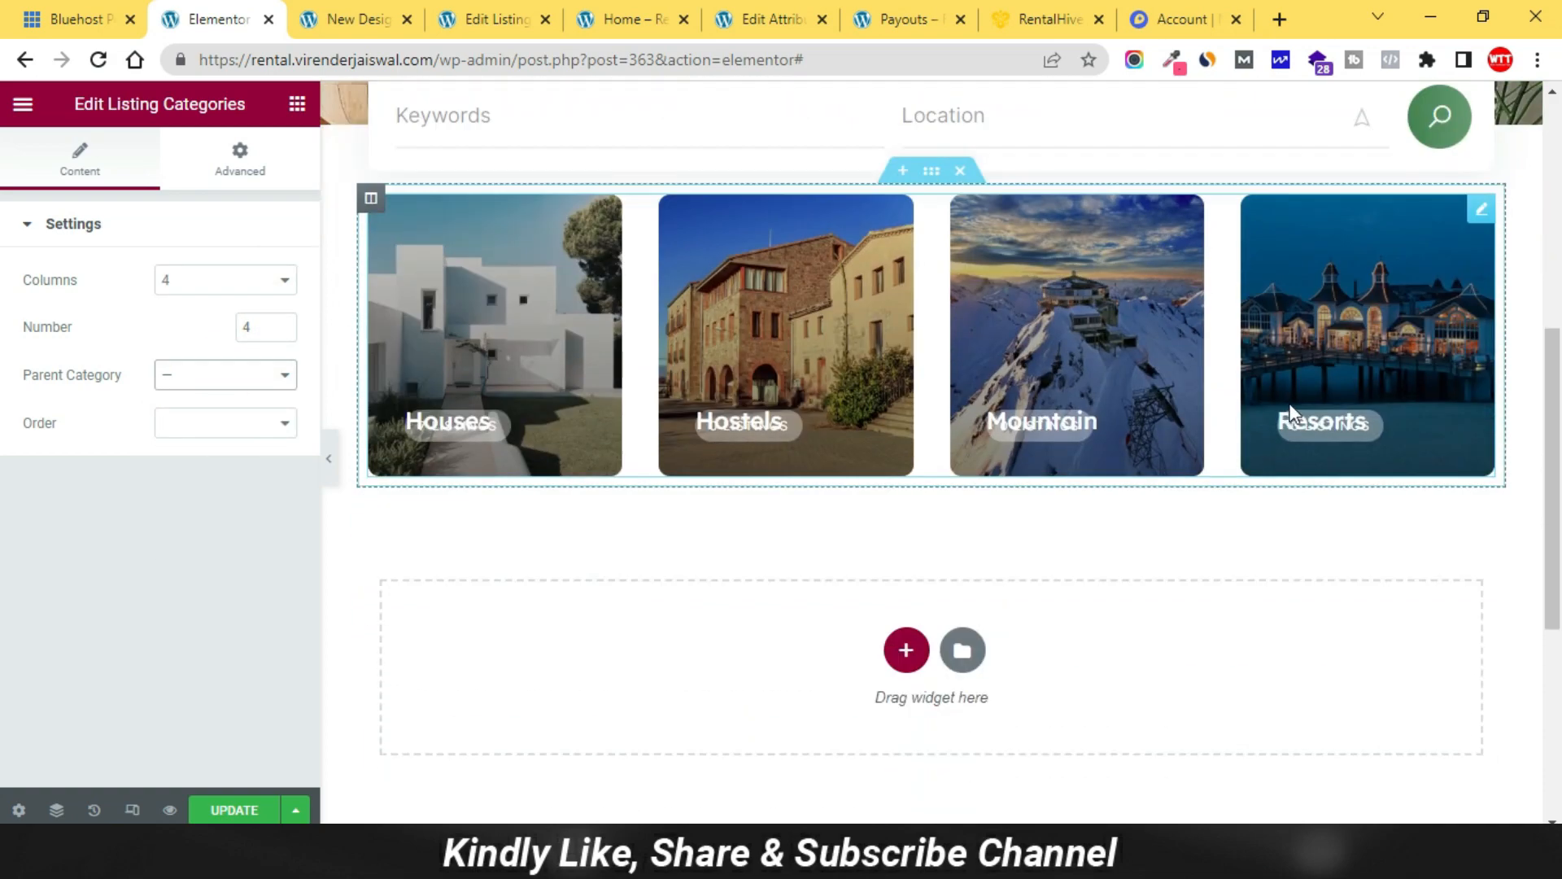
{"action": "scroll", "coordinate": [1063, 363], "scroll_direction": "up", "scroll_amount": 2}
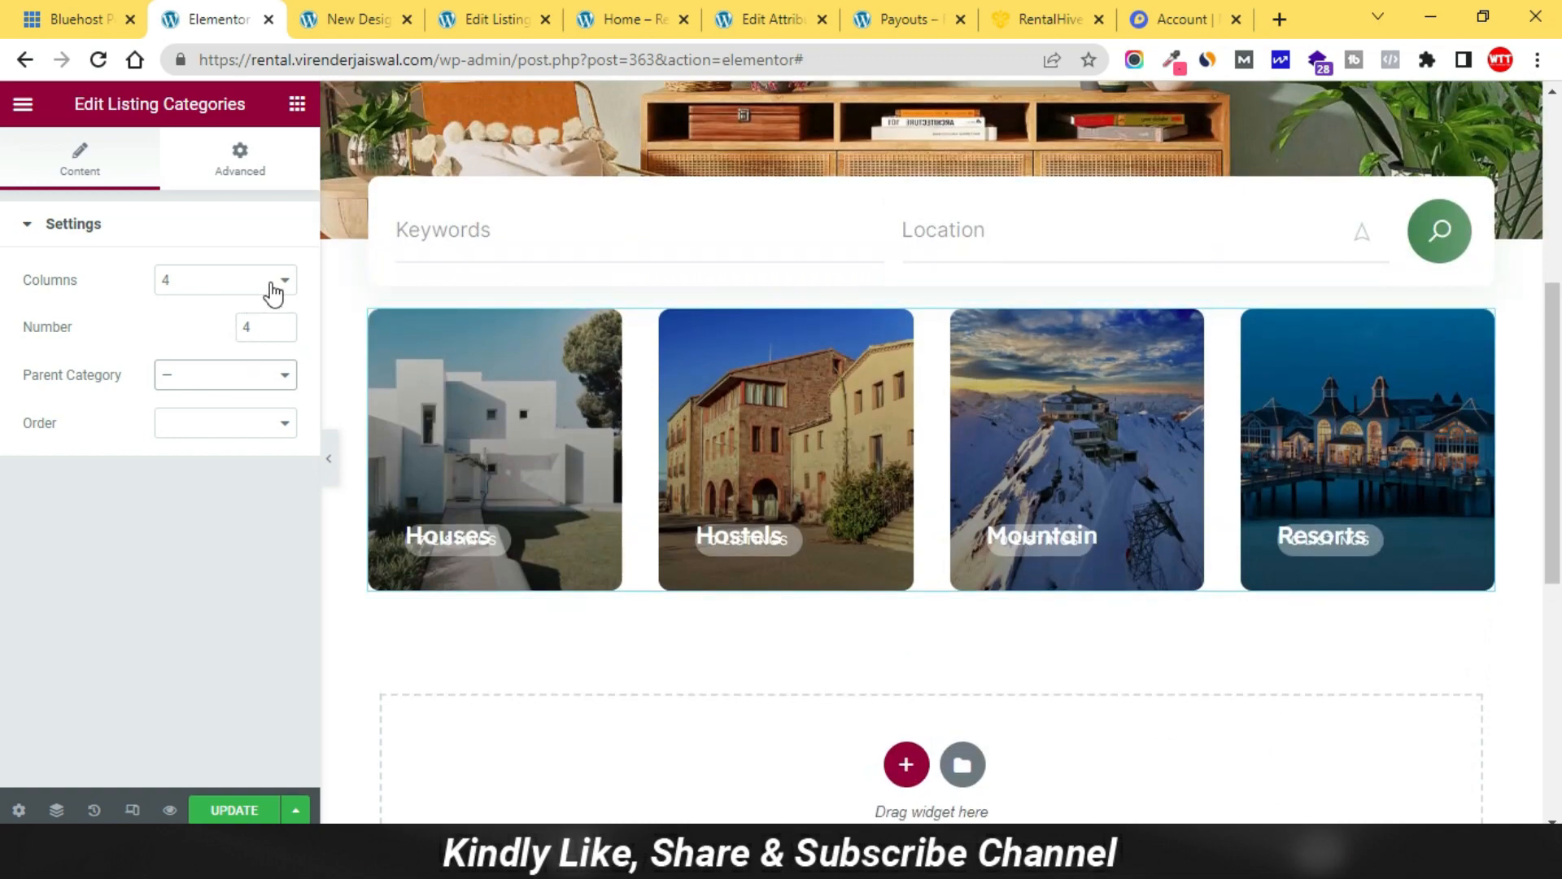
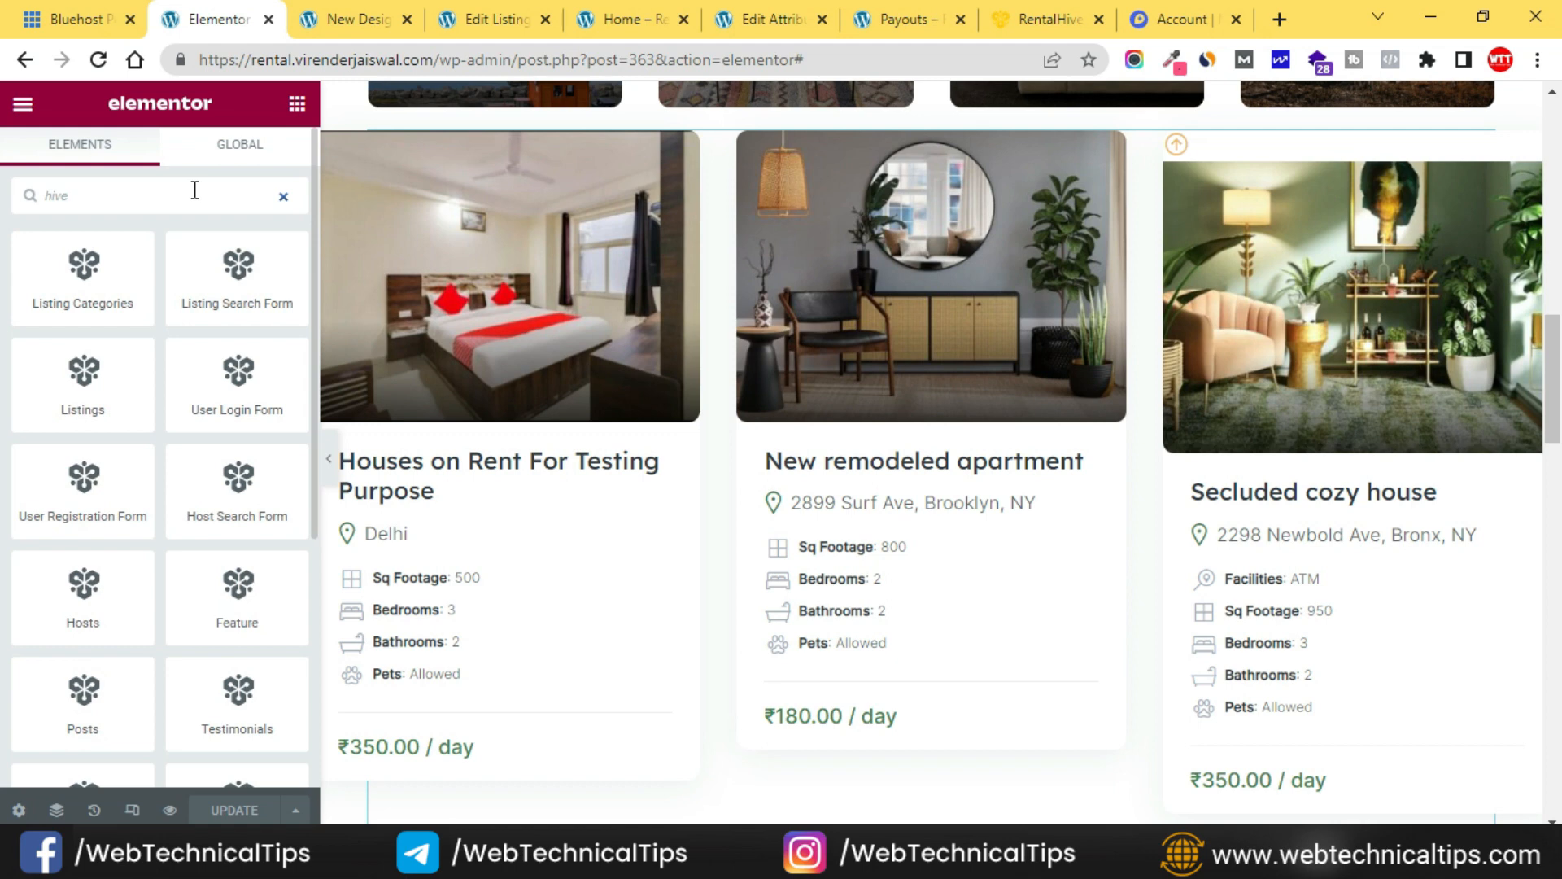
Search the widgets for "hivepress", add a Testimonials widget below the property listings and enable its slider display.
{"action": "type", "text": "pl"}
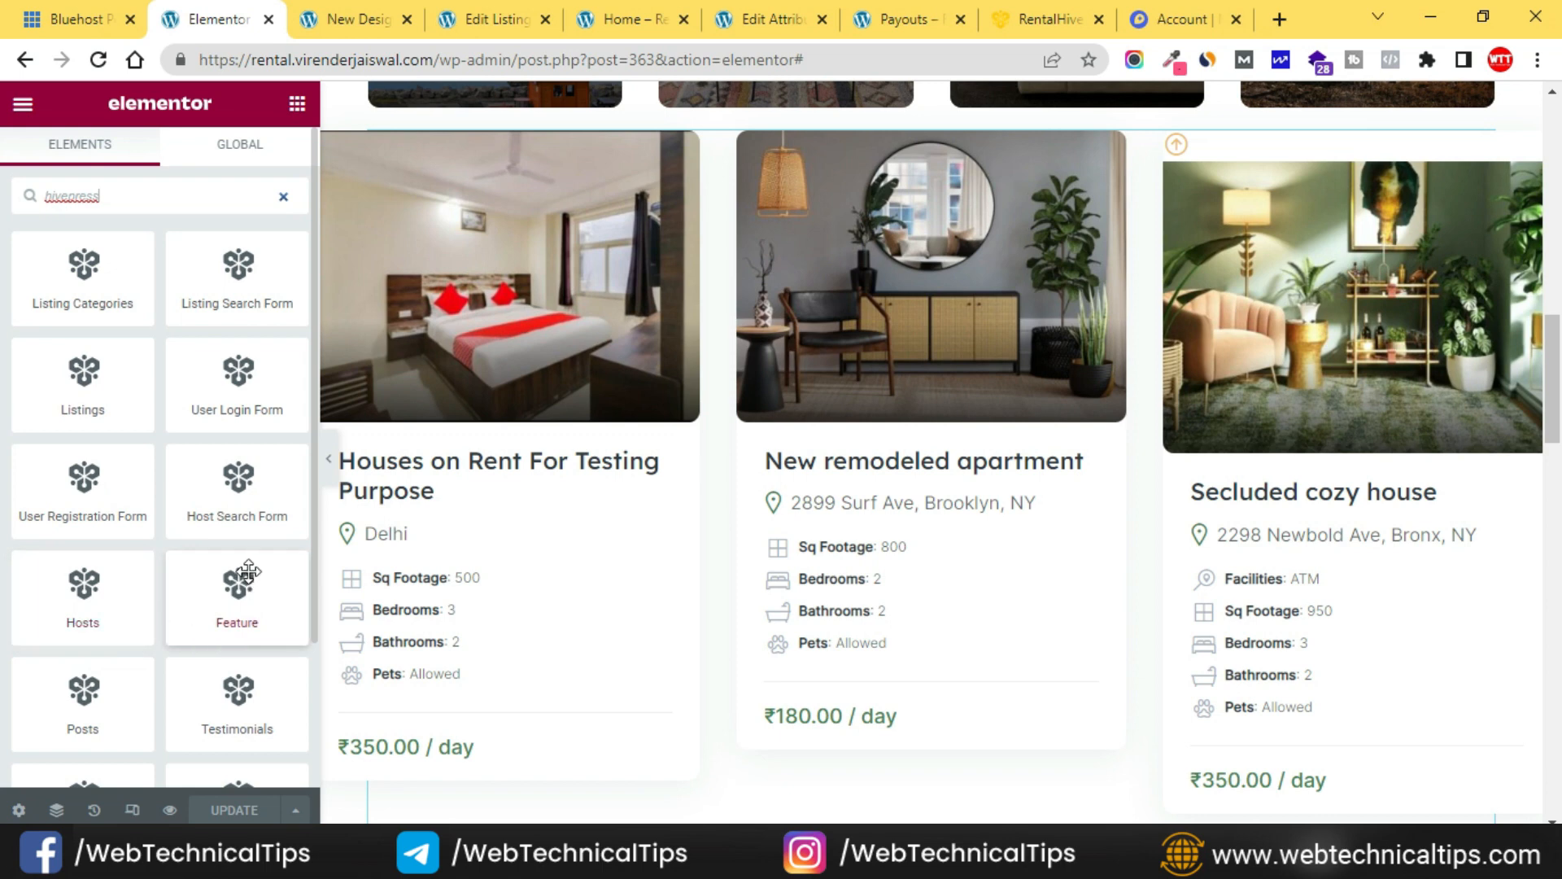
{"action": "scroll", "coordinate": [244, 573], "scroll_direction": "down", "scroll_amount": 1}
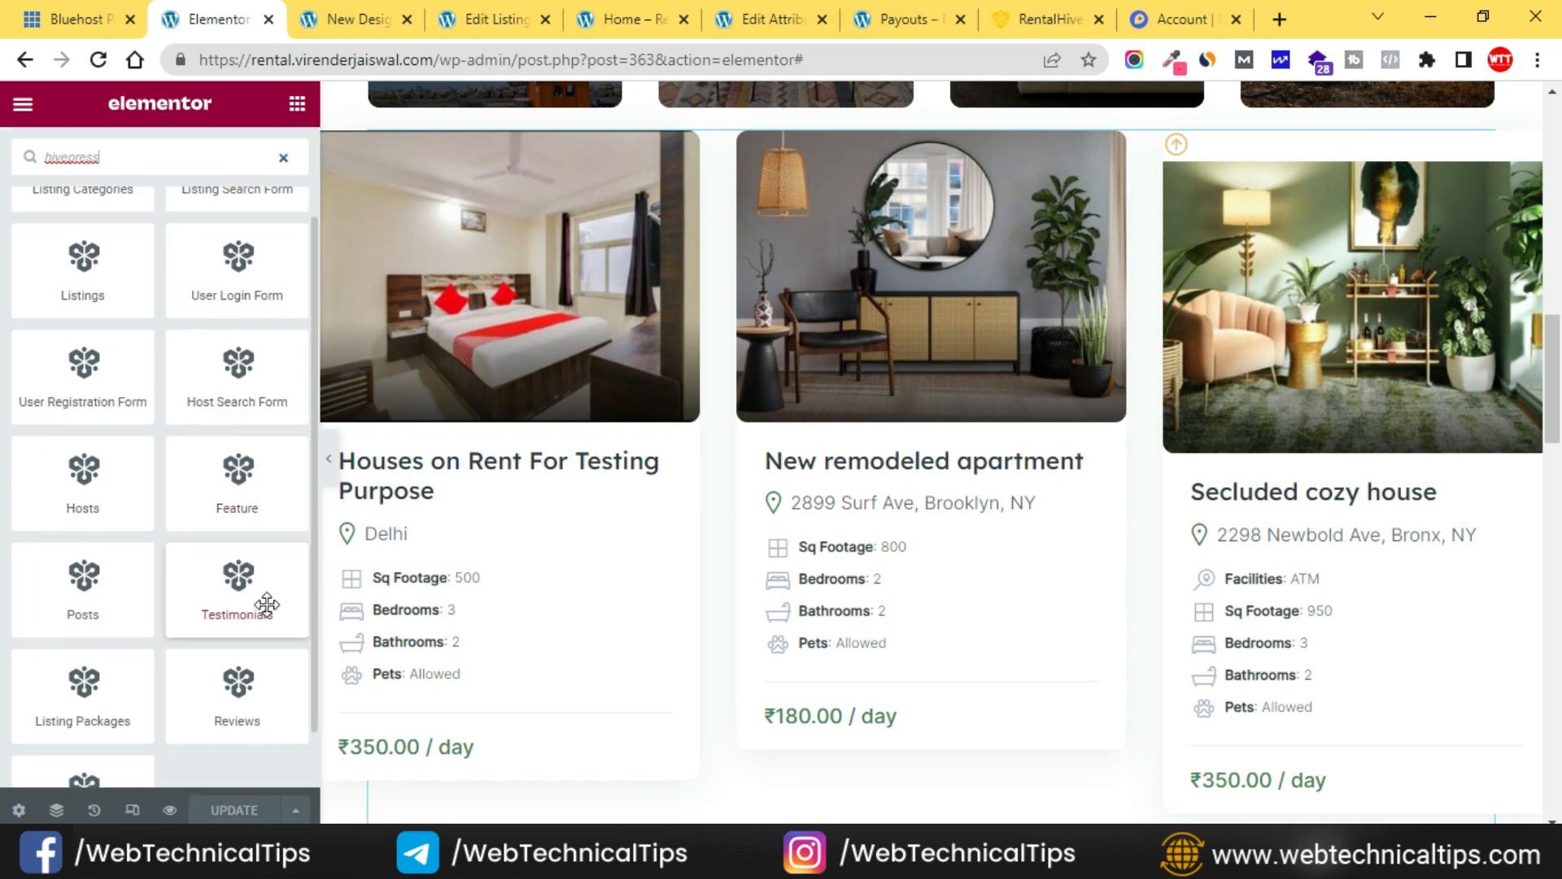
{"action": "scroll", "coordinate": [261, 603], "scroll_direction": "down", "scroll_amount": 1}
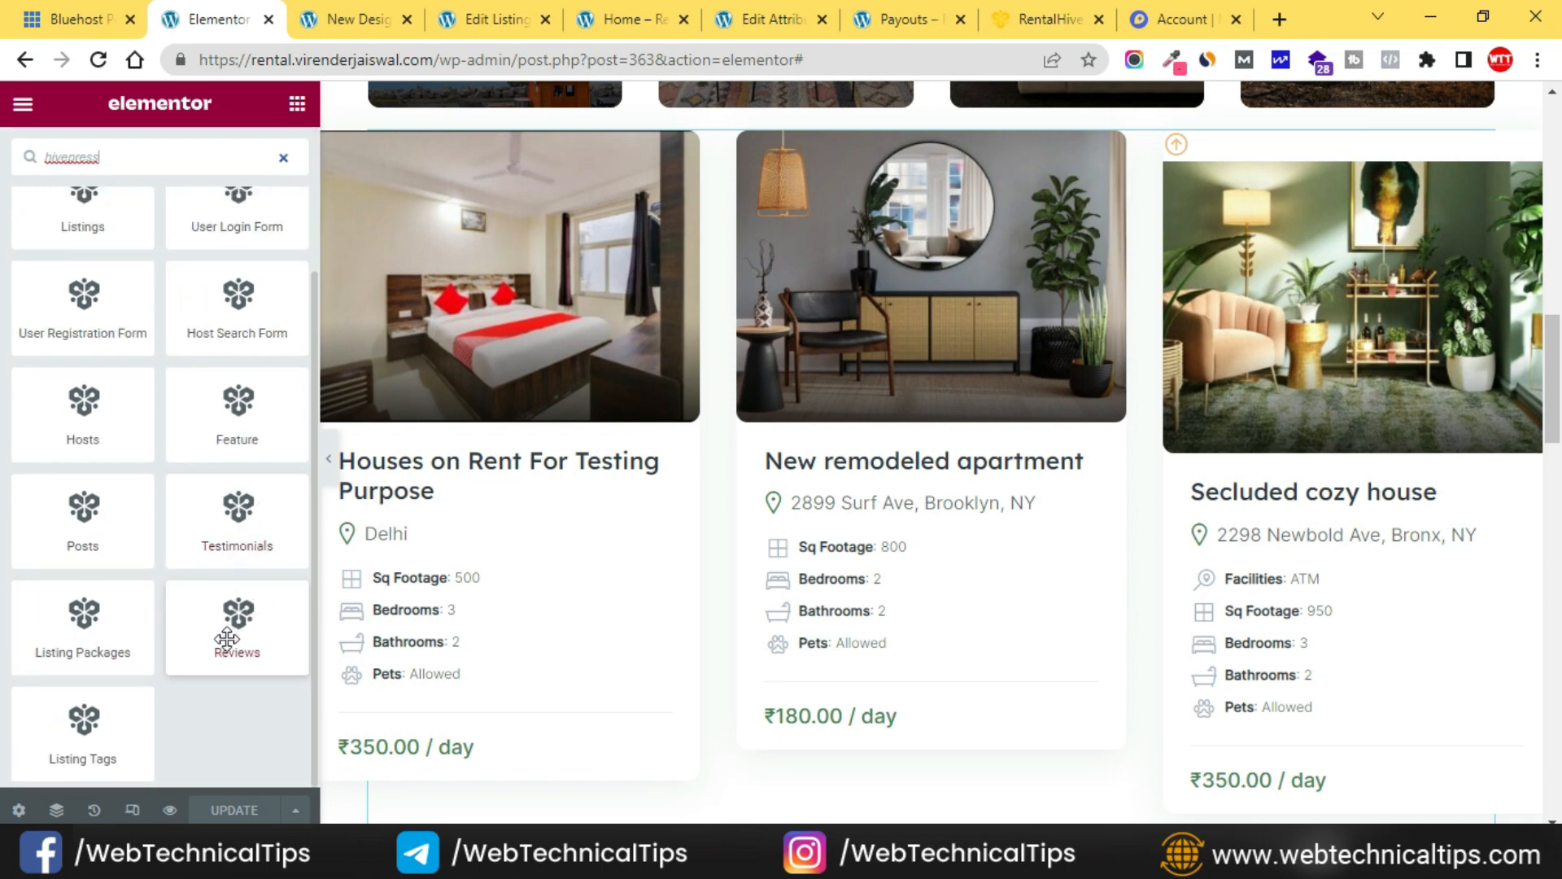
{"action": "scroll", "coordinate": [802, 614], "scroll_direction": "down", "scroll_amount": 4}
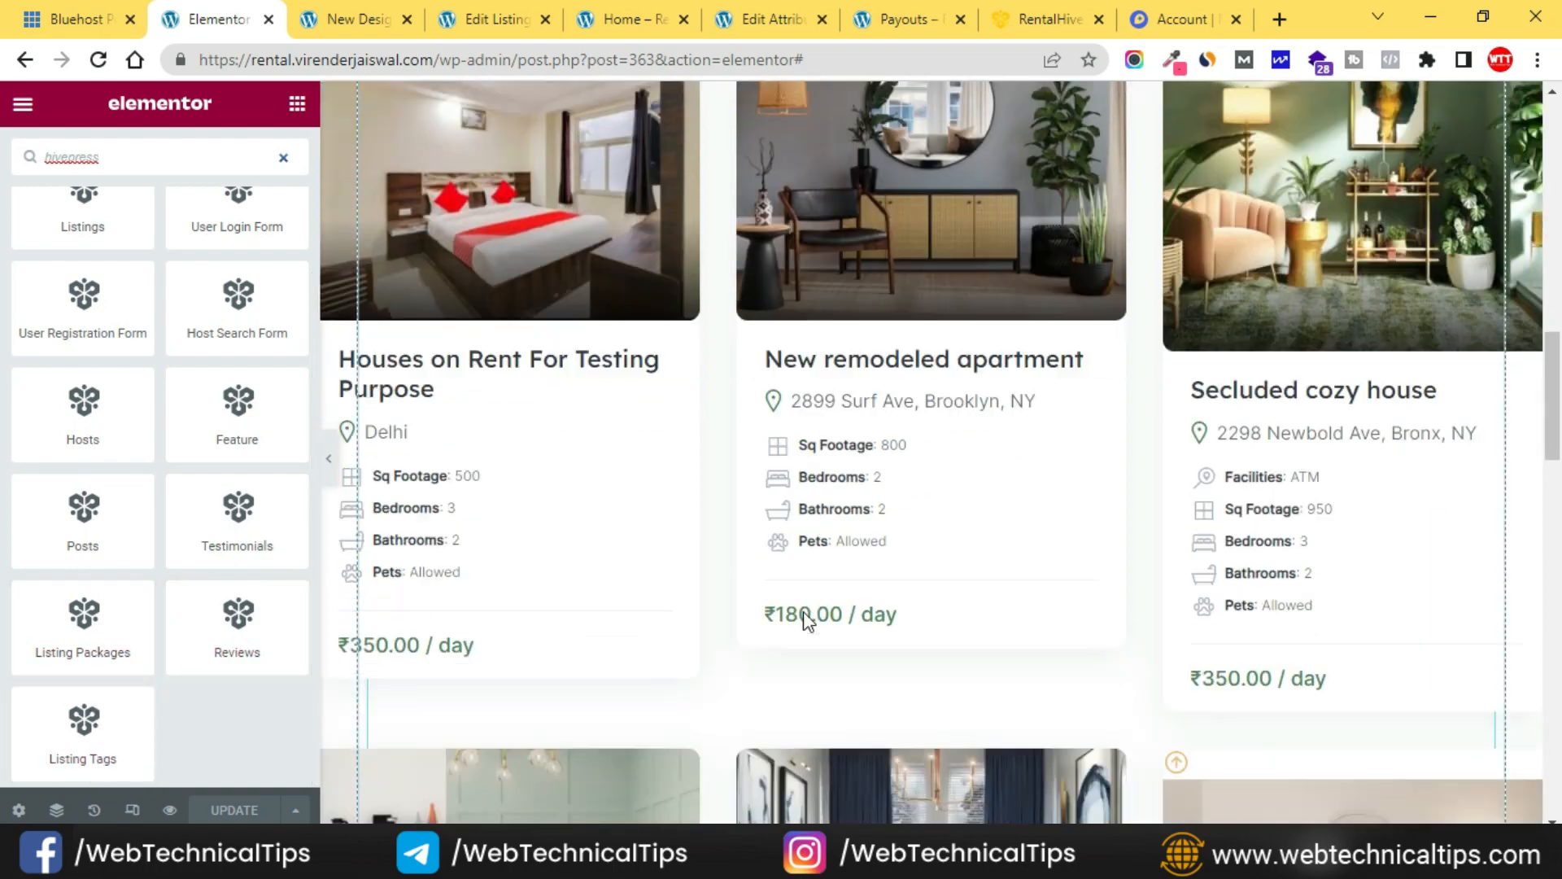
{"action": "scroll", "coordinate": [798, 607], "scroll_direction": "down", "scroll_amount": 17}
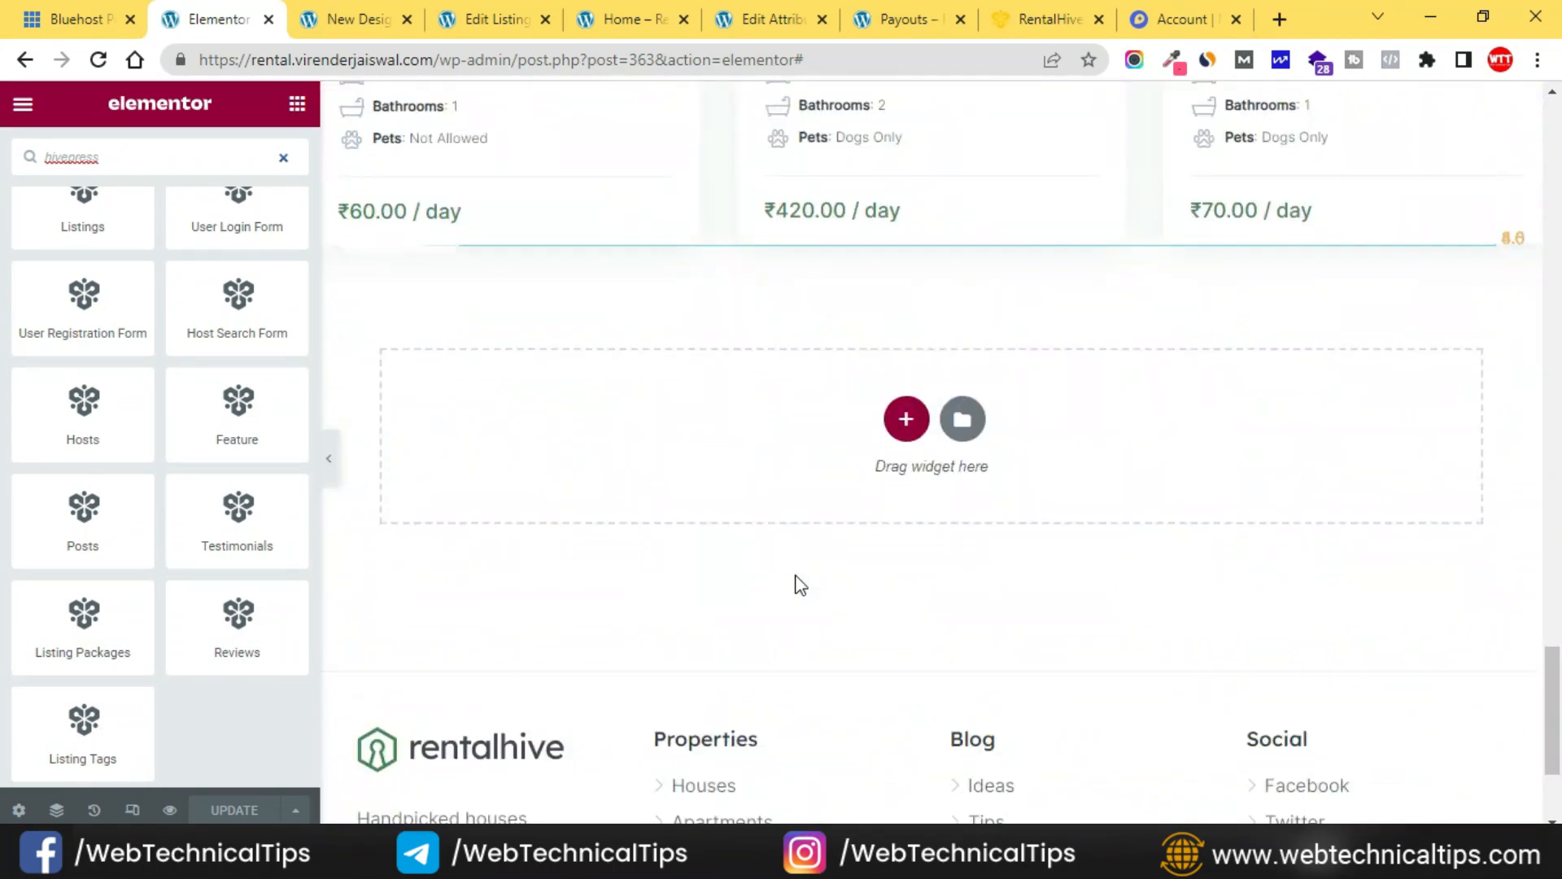
{"action": "left_click_drag", "start_coordinate": [240, 500], "coordinate": [837, 370]}
{"action": "left_click", "coordinate": [269, 374]}
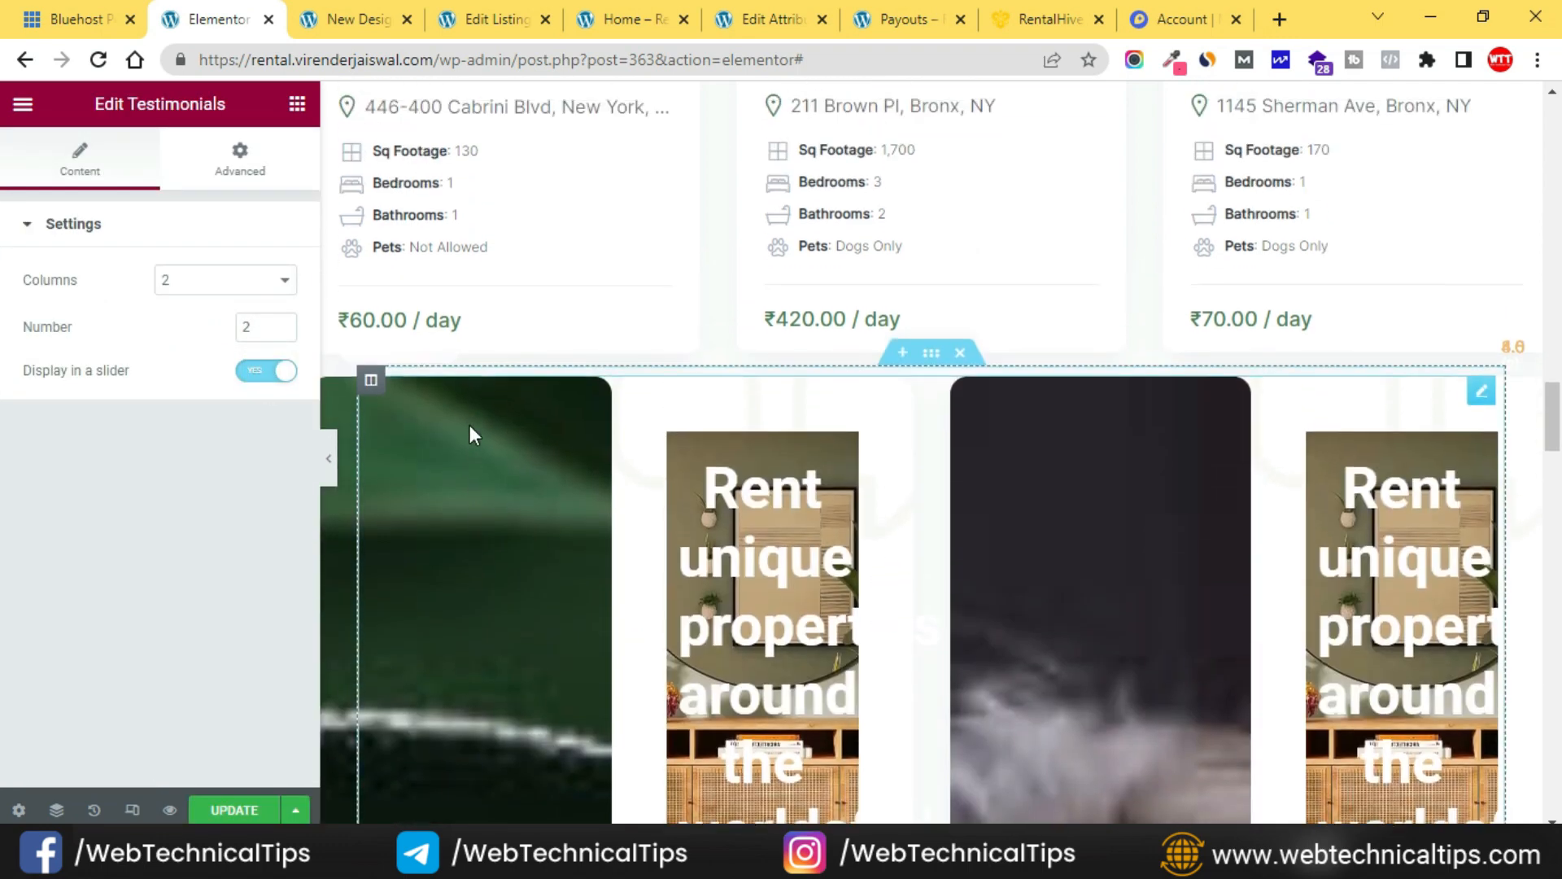
Set the Testimonials widget to 1 column and a number of 5.
{"action": "left_click", "coordinate": [282, 280]}
{"action": "left_click", "coordinate": [285, 282]}
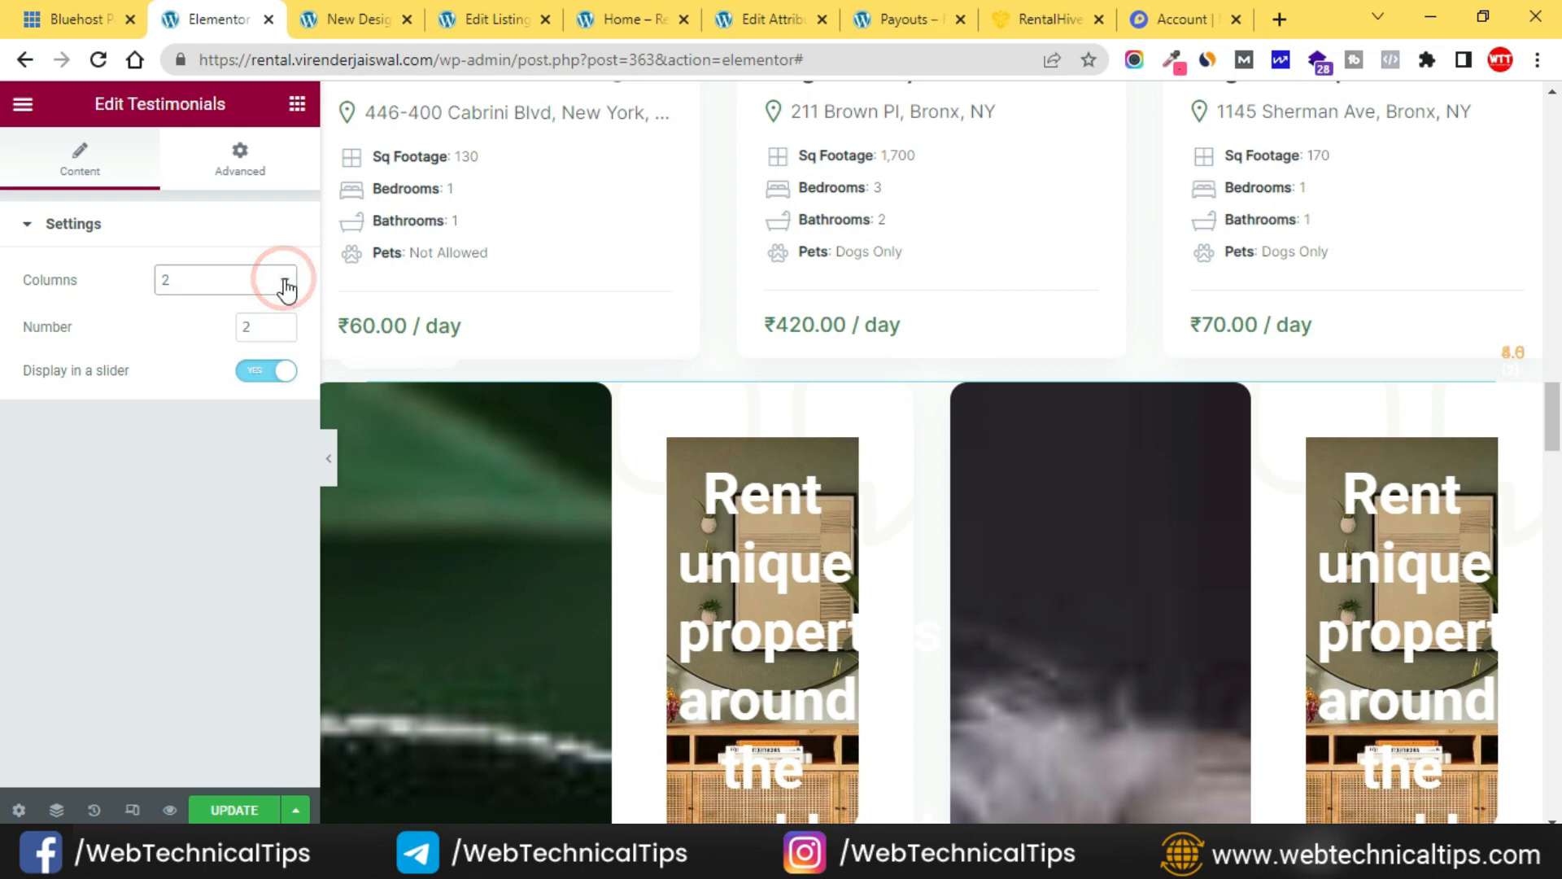
{"action": "left_click", "coordinate": [282, 281]}
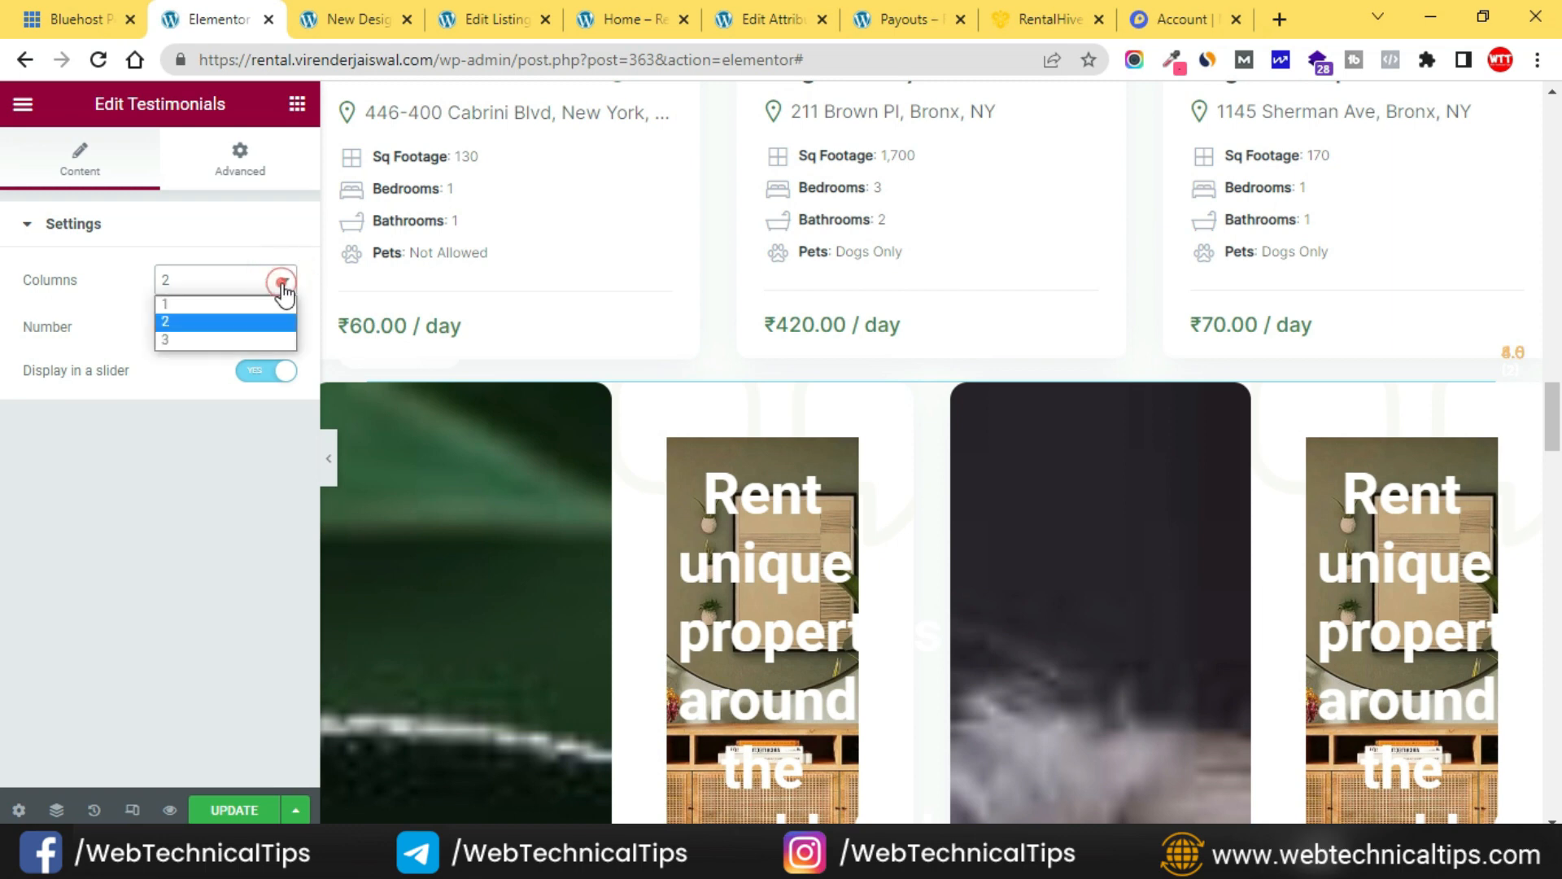
{"action": "left_click", "coordinate": [243, 336]}
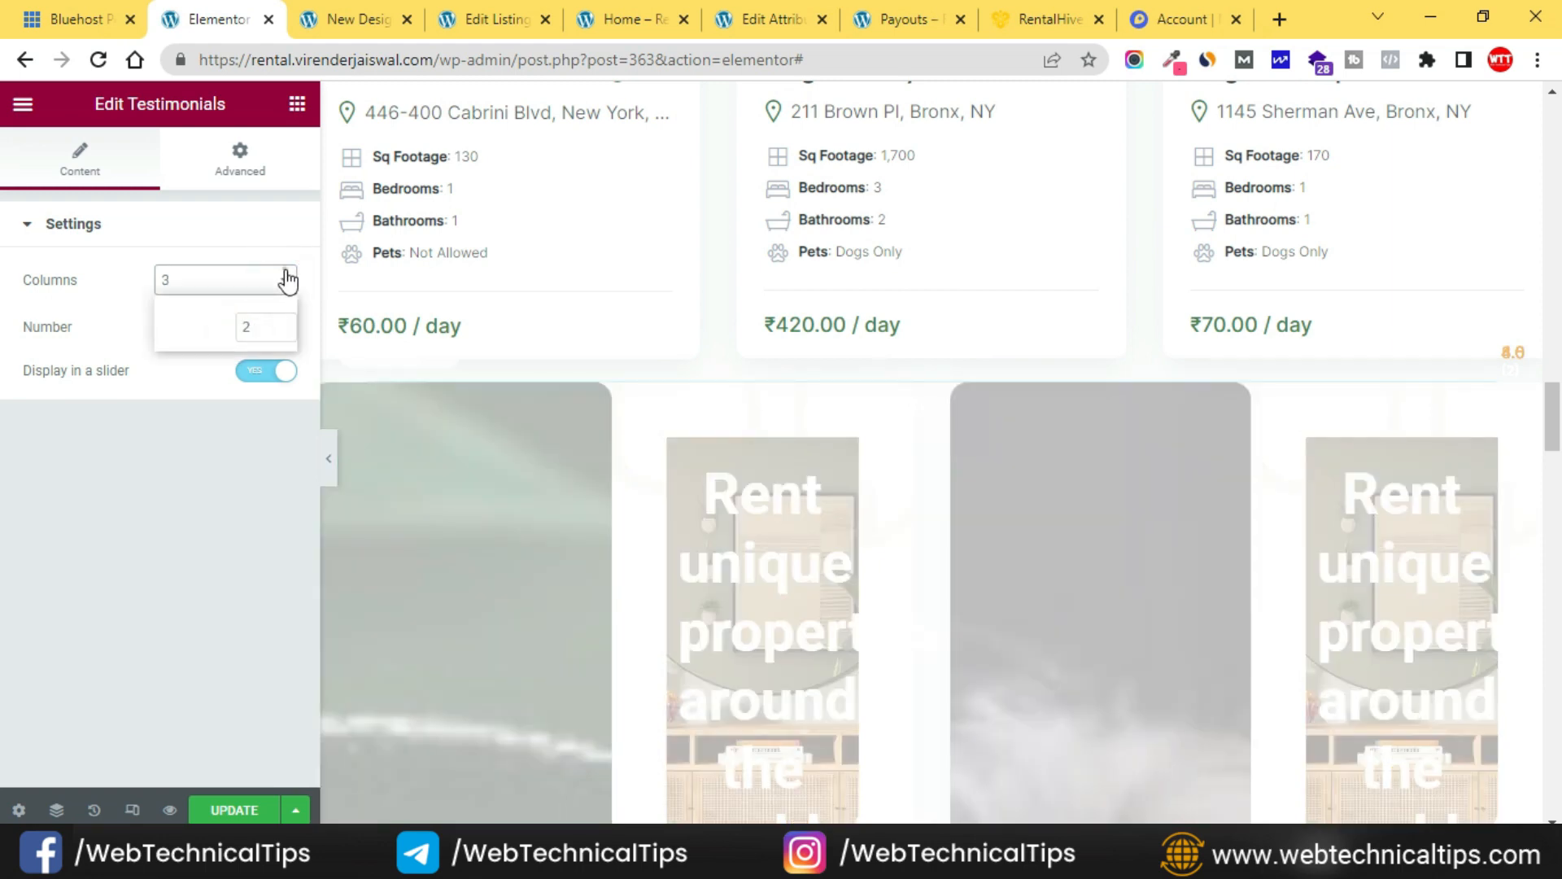
{"action": "left_click", "coordinate": [288, 281]}
{"action": "left_click", "coordinate": [215, 304]}
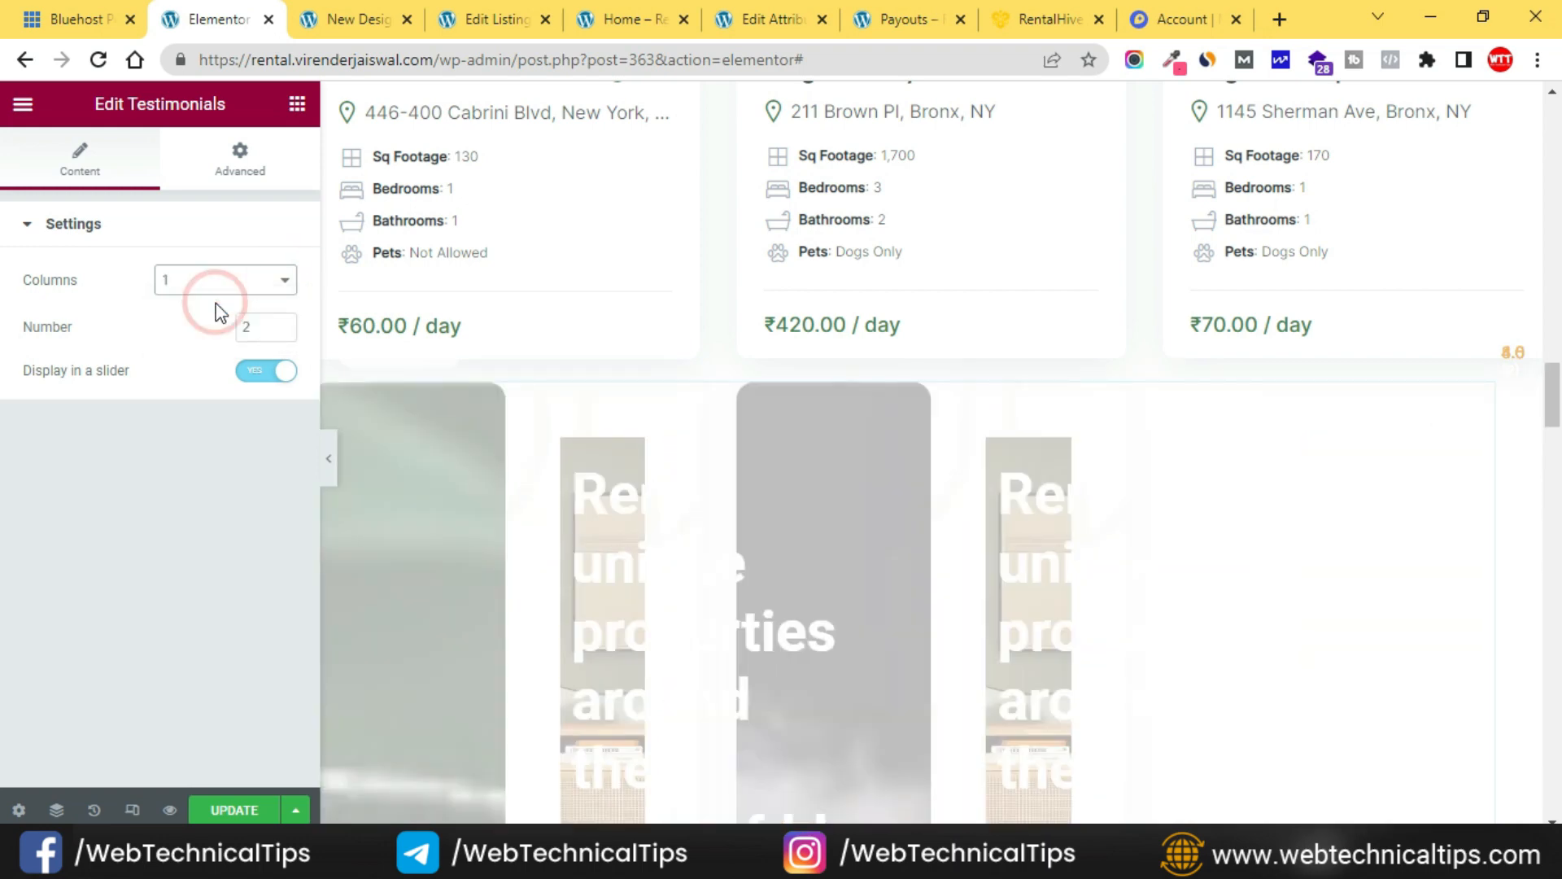
{"action": "left_click", "coordinate": [280, 320]}
{"action": "left_click", "coordinate": [280, 320]}
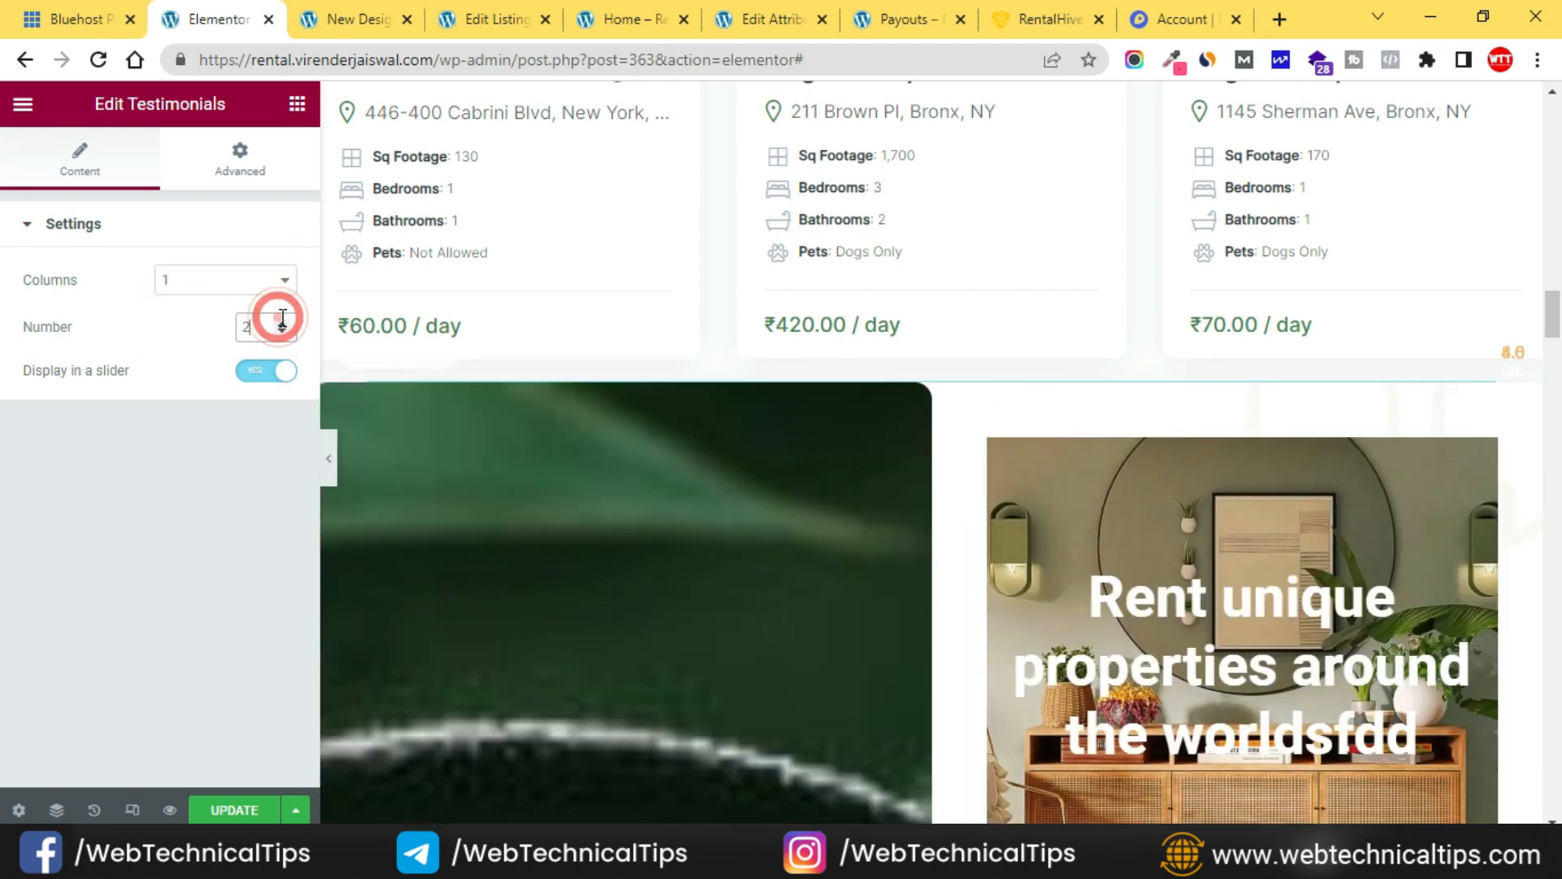
{"action": "left_click", "coordinate": [280, 323]}
Update the page, preview the testimonials slider by paging through its slides, and return to the Elementor editor.
{"action": "left_click", "coordinate": [234, 810]}
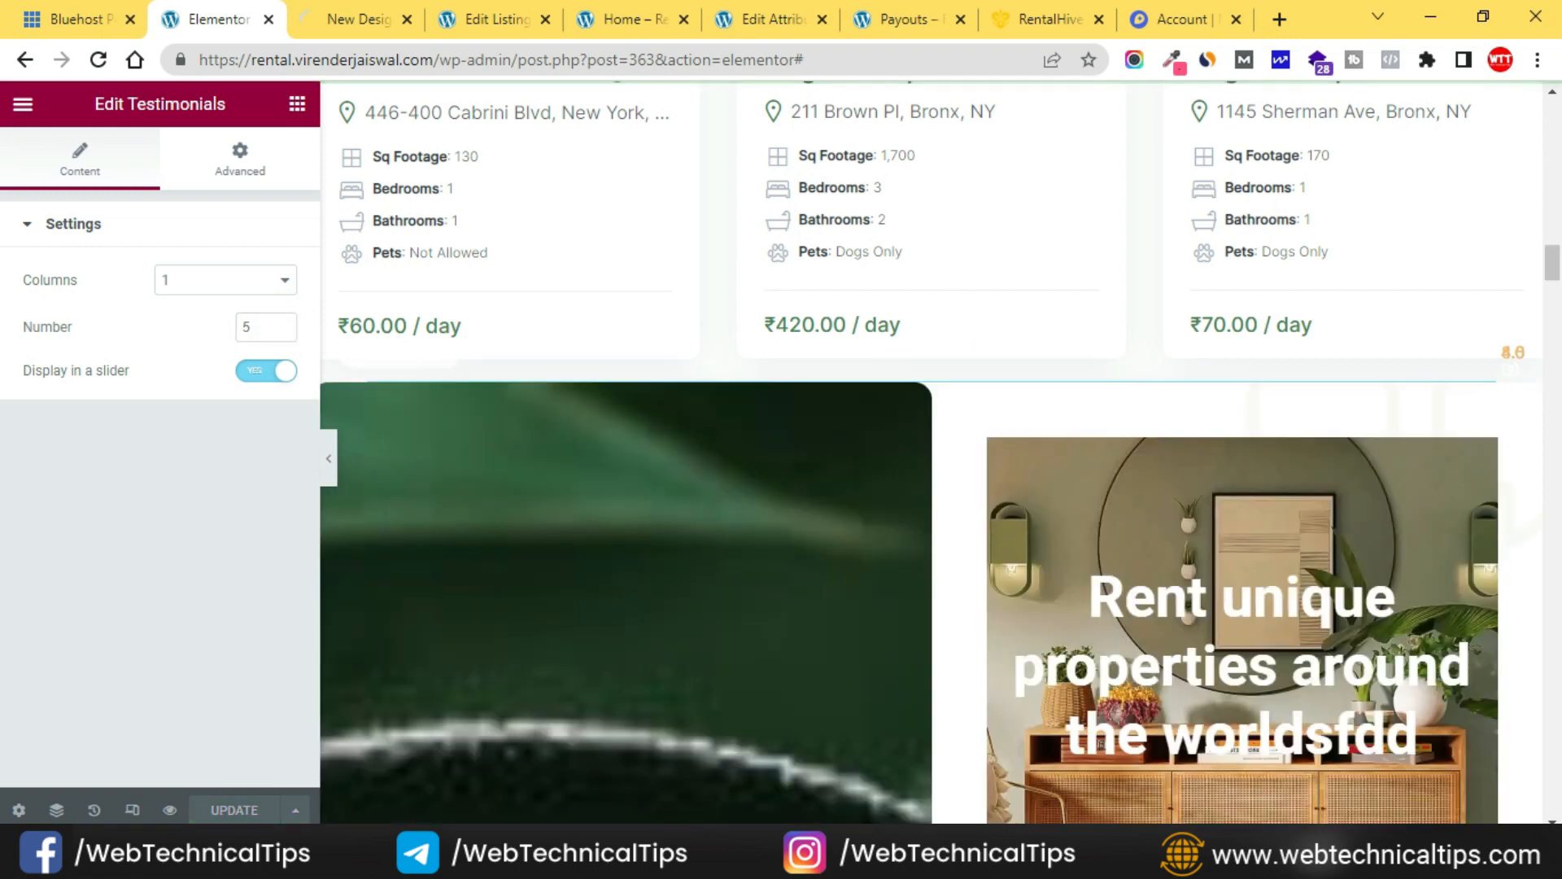
{"action": "mouse_move", "coordinate": [483, 855]}
{"action": "left_click", "coordinate": [606, 761]}
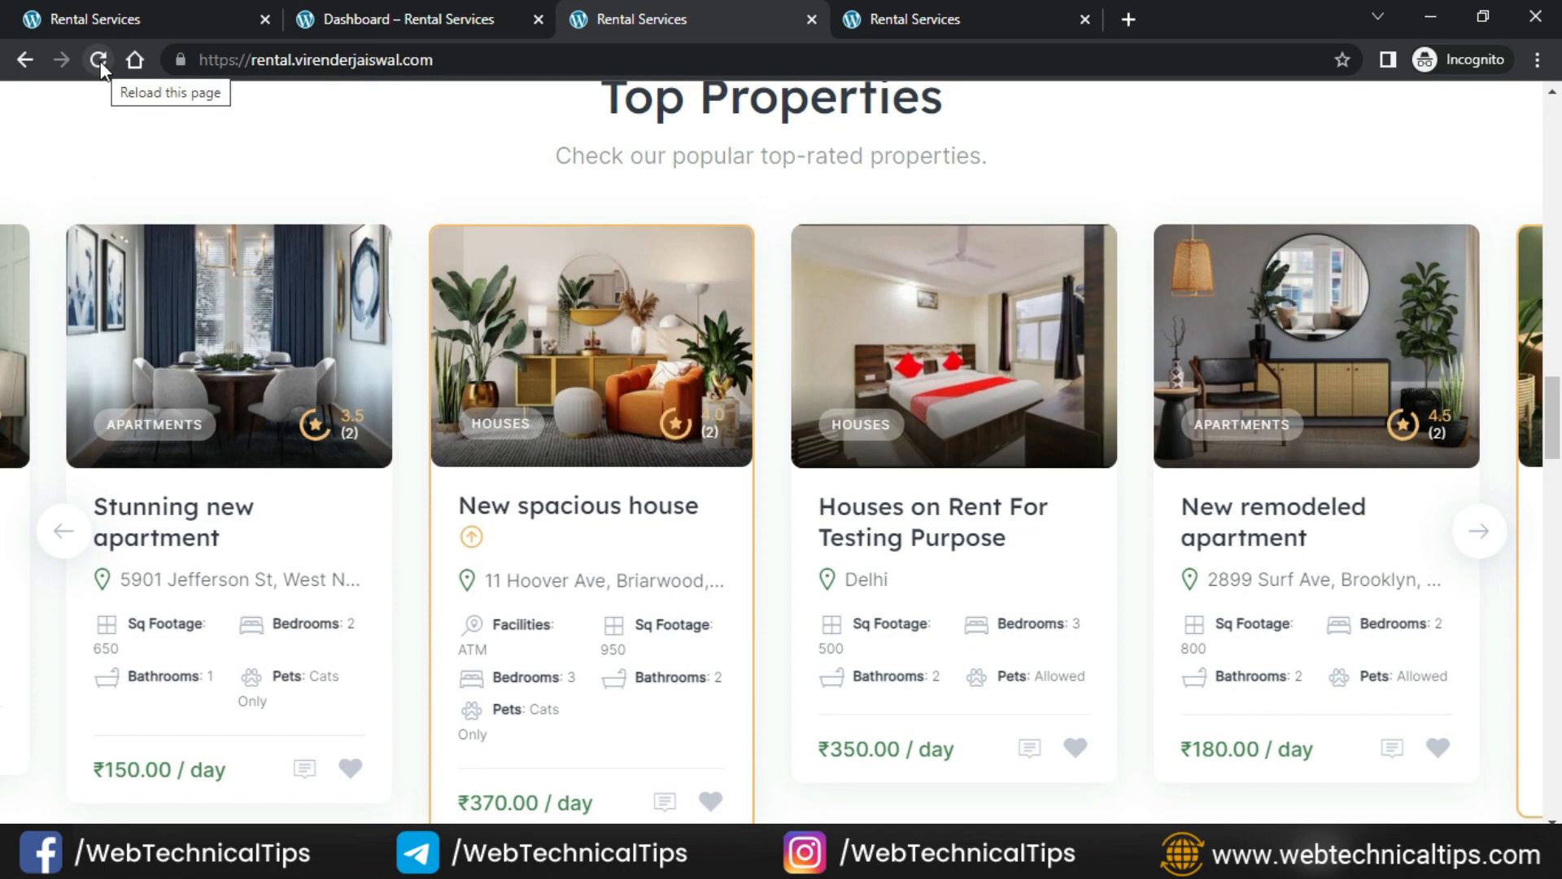
{"action": "key", "text": "alt+Tab"}
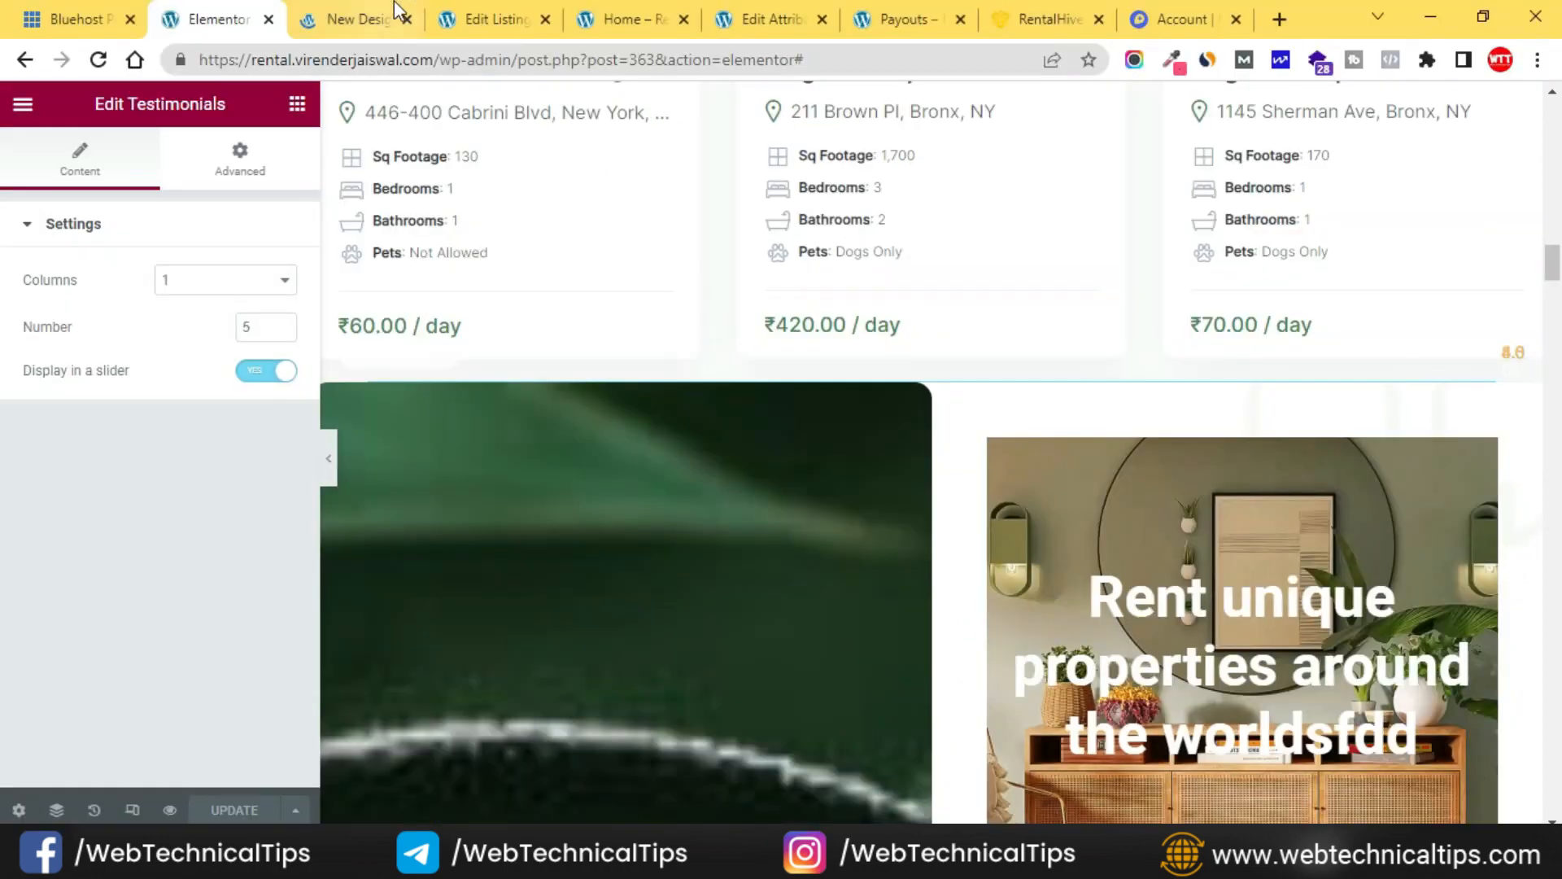
{"action": "left_click", "coordinate": [389, 16]}
{"action": "scroll", "coordinate": [608, 519], "scroll_direction": "down", "scroll_amount": 20}
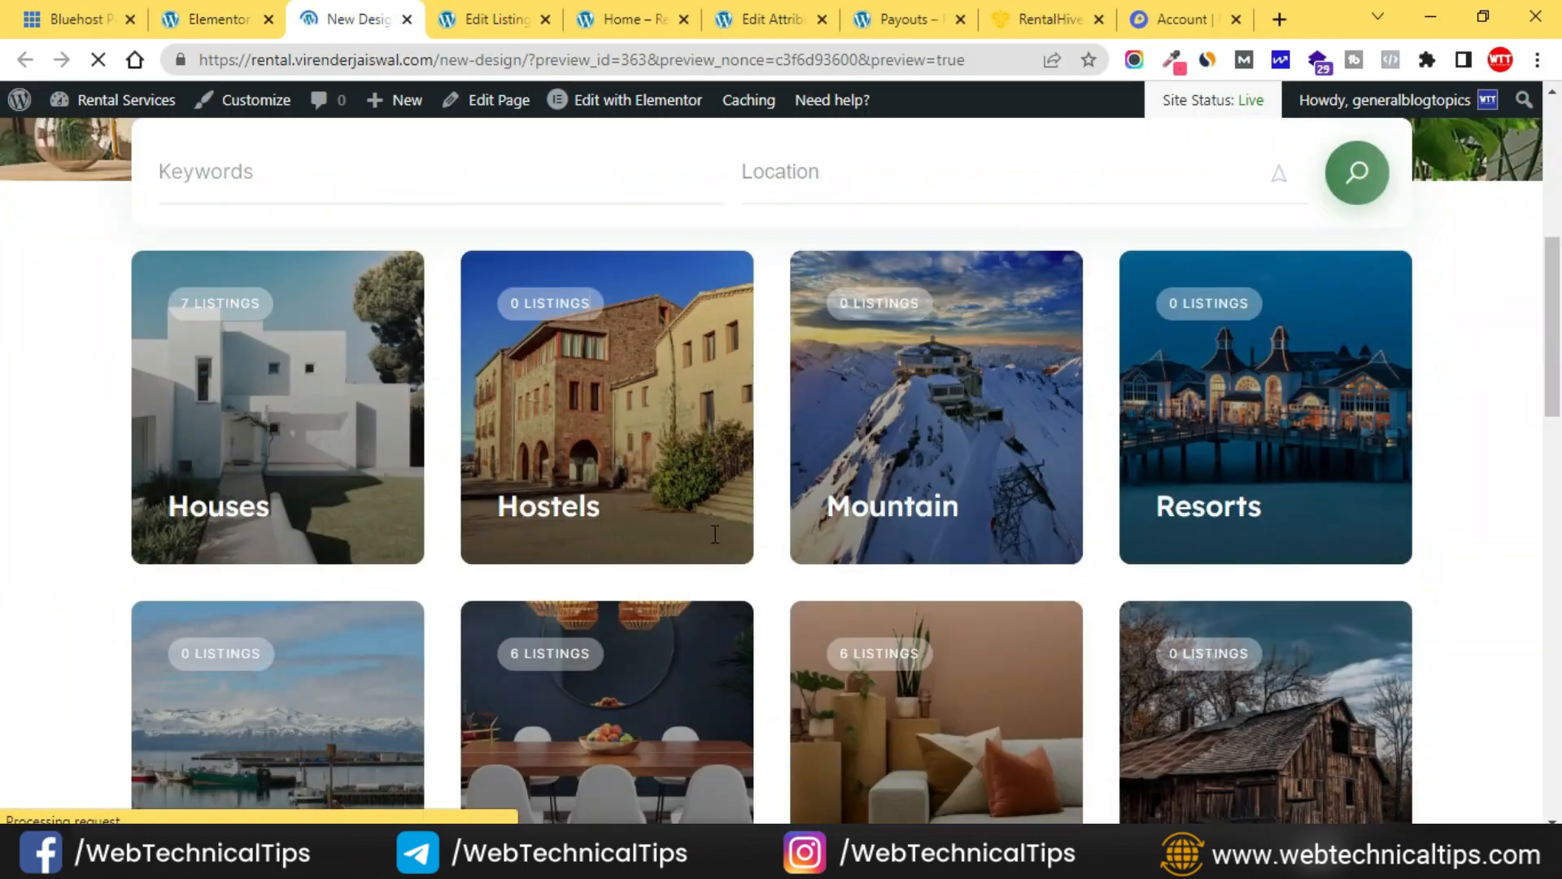
{"action": "scroll", "coordinate": [781, 545], "scroll_direction": "up", "scroll_amount": 4}
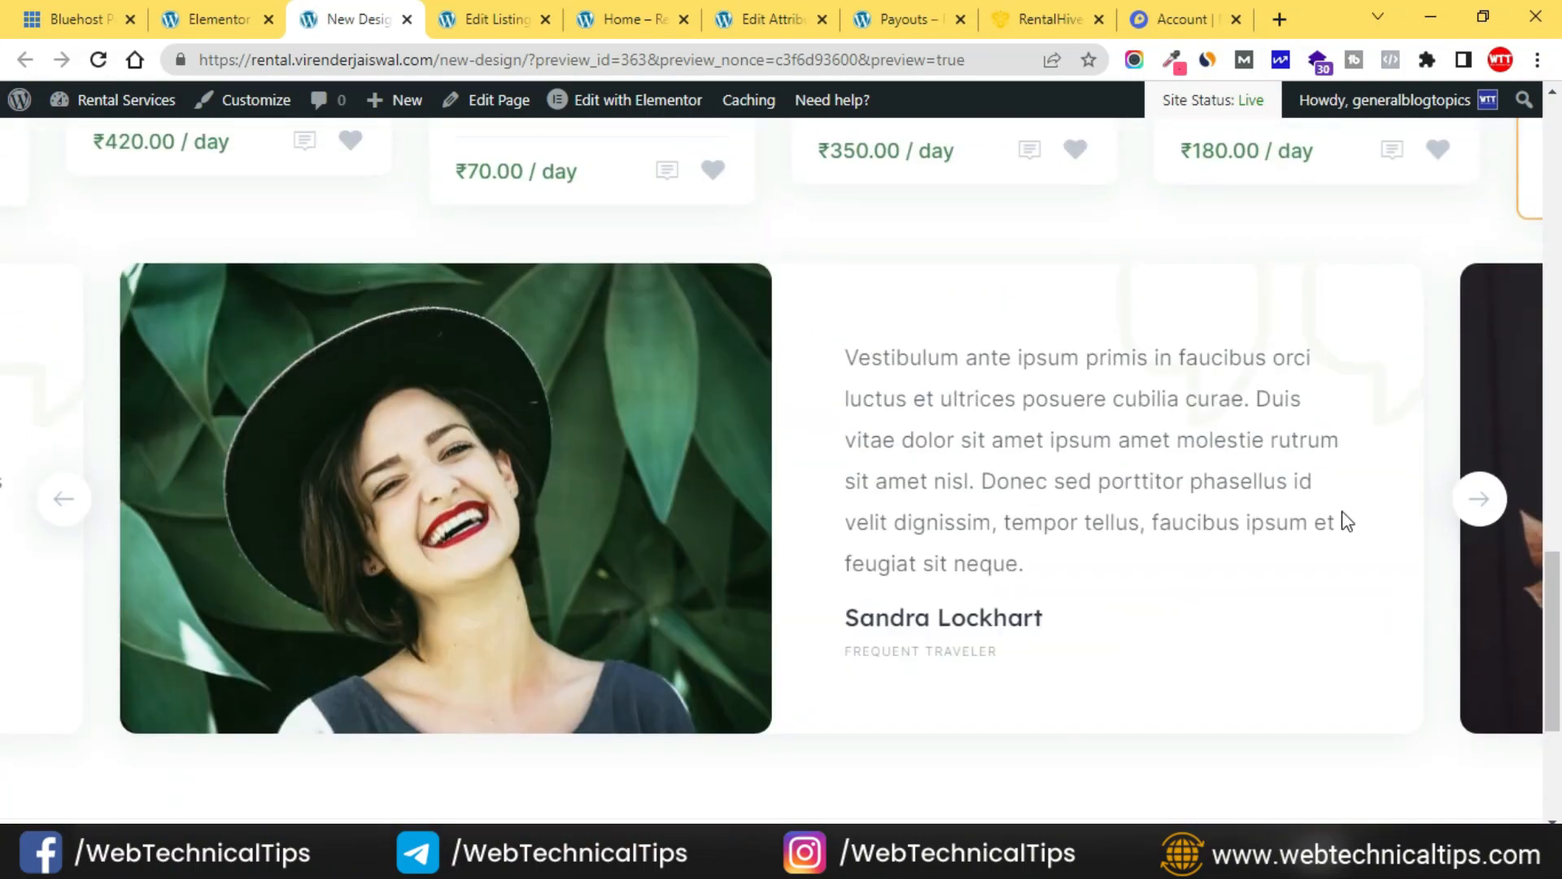
{"action": "left_click", "coordinate": [1482, 499]}
{"action": "left_click", "coordinate": [1481, 494]}
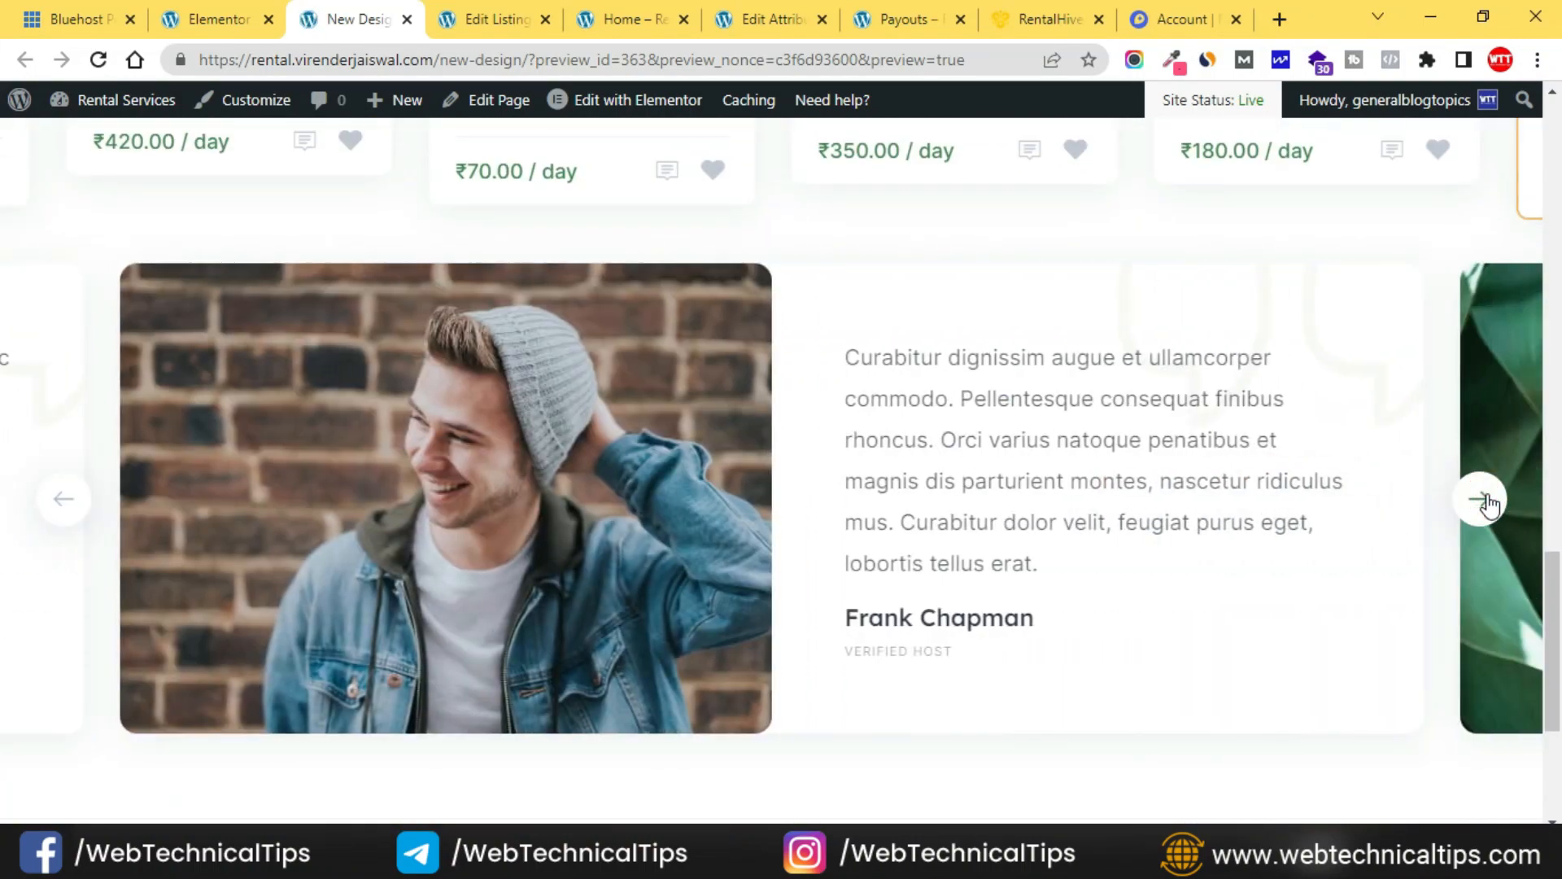
{"action": "left_click", "coordinate": [1483, 500]}
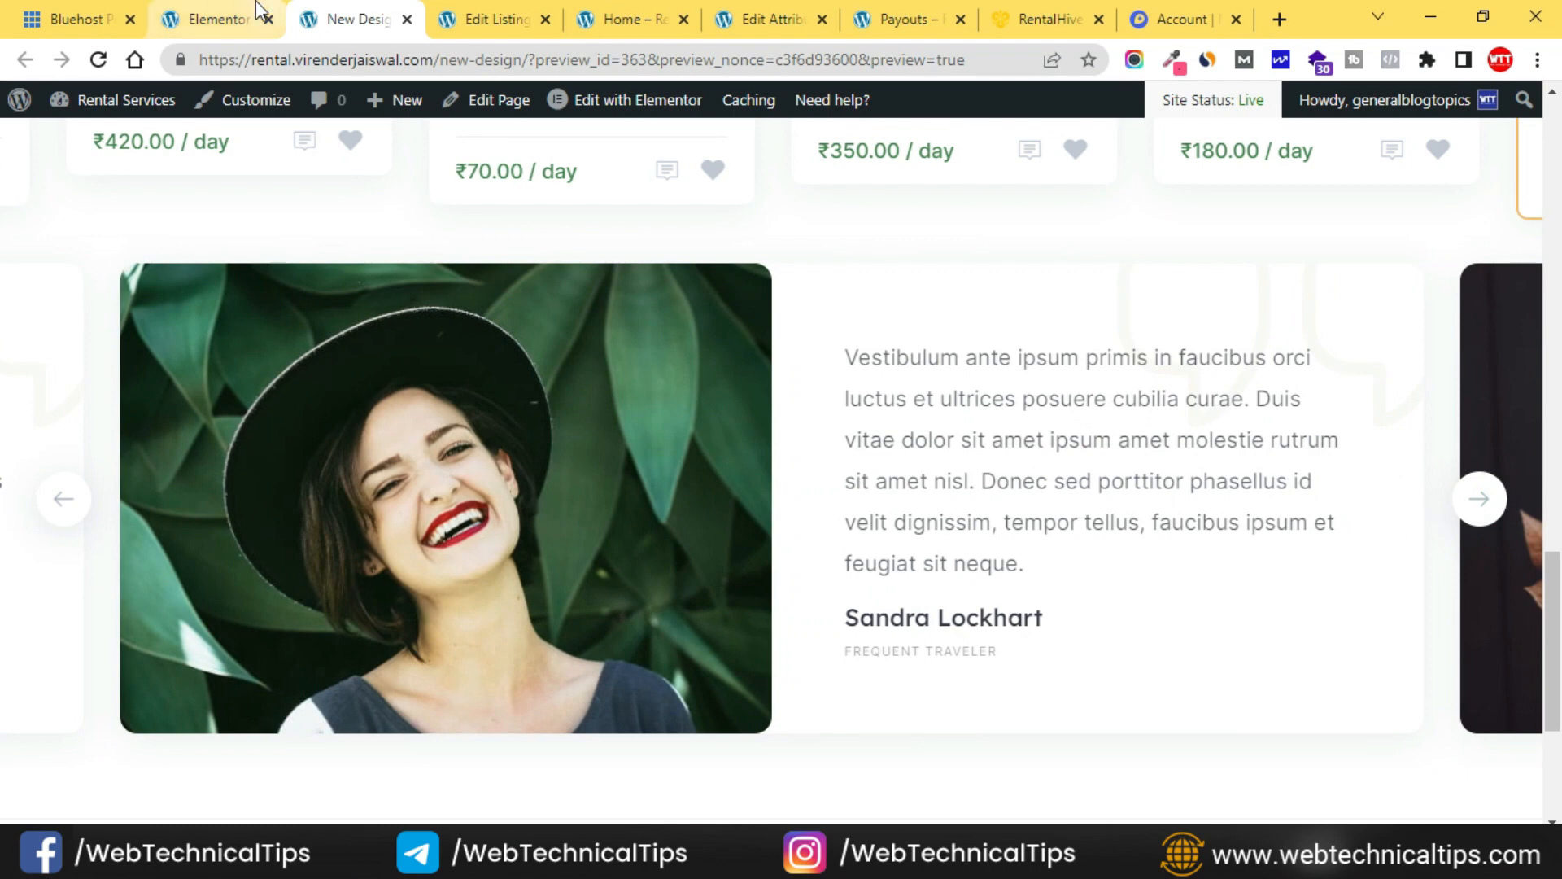
{"action": "left_click", "coordinate": [242, 31]}
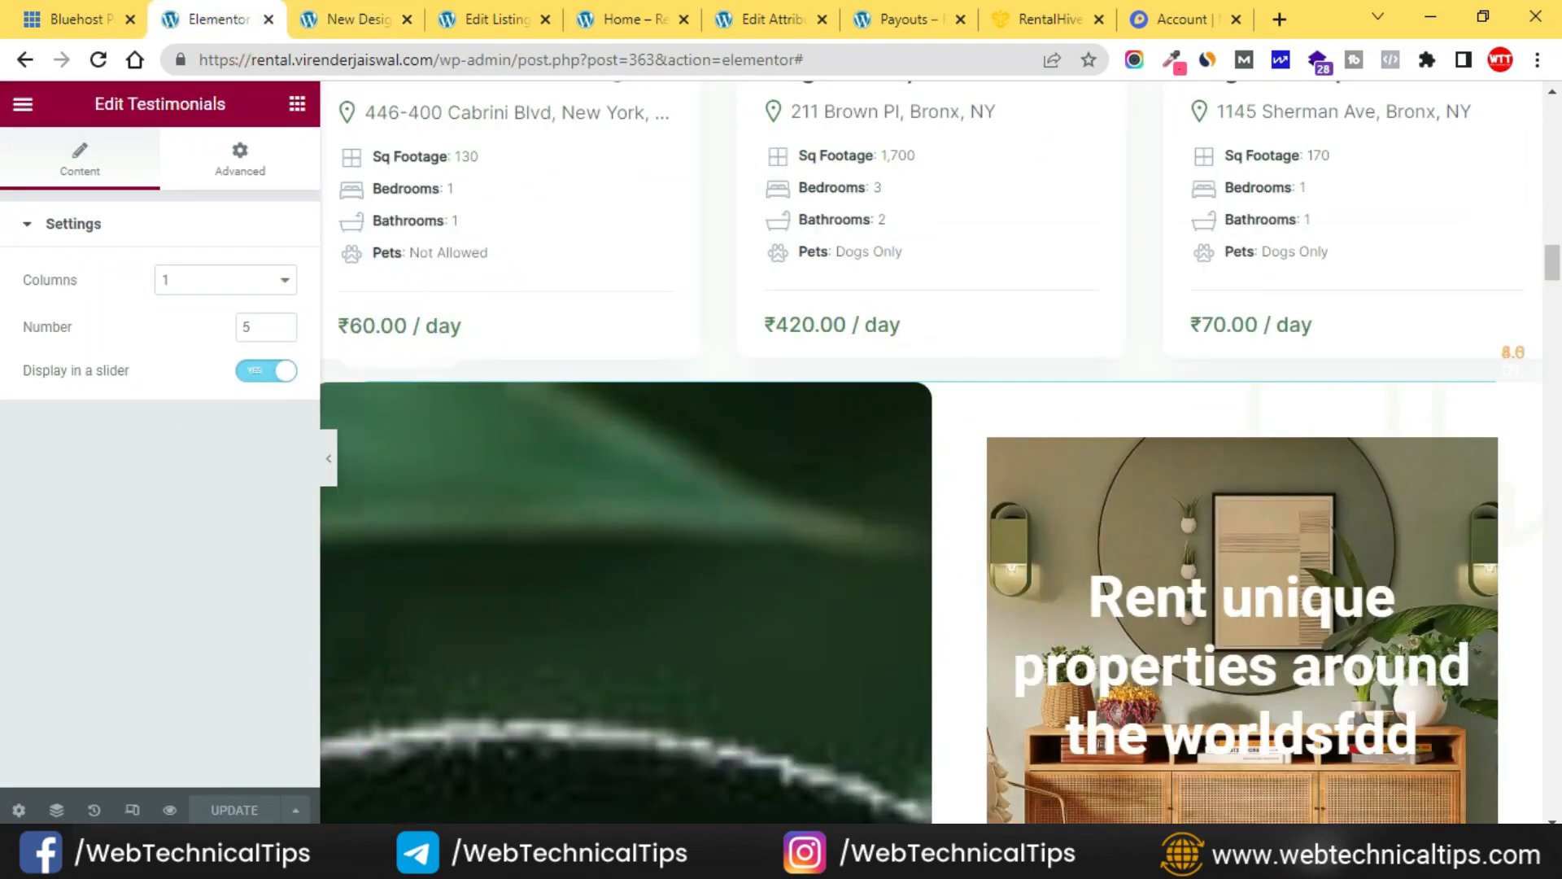
Switch to the rentalhive outline in Notepad and check the Theme settings topic after Elementor Editor.
{"action": "key", "text": "alt+Tab"}
{"action": "left_click", "coordinate": [472, 484]}
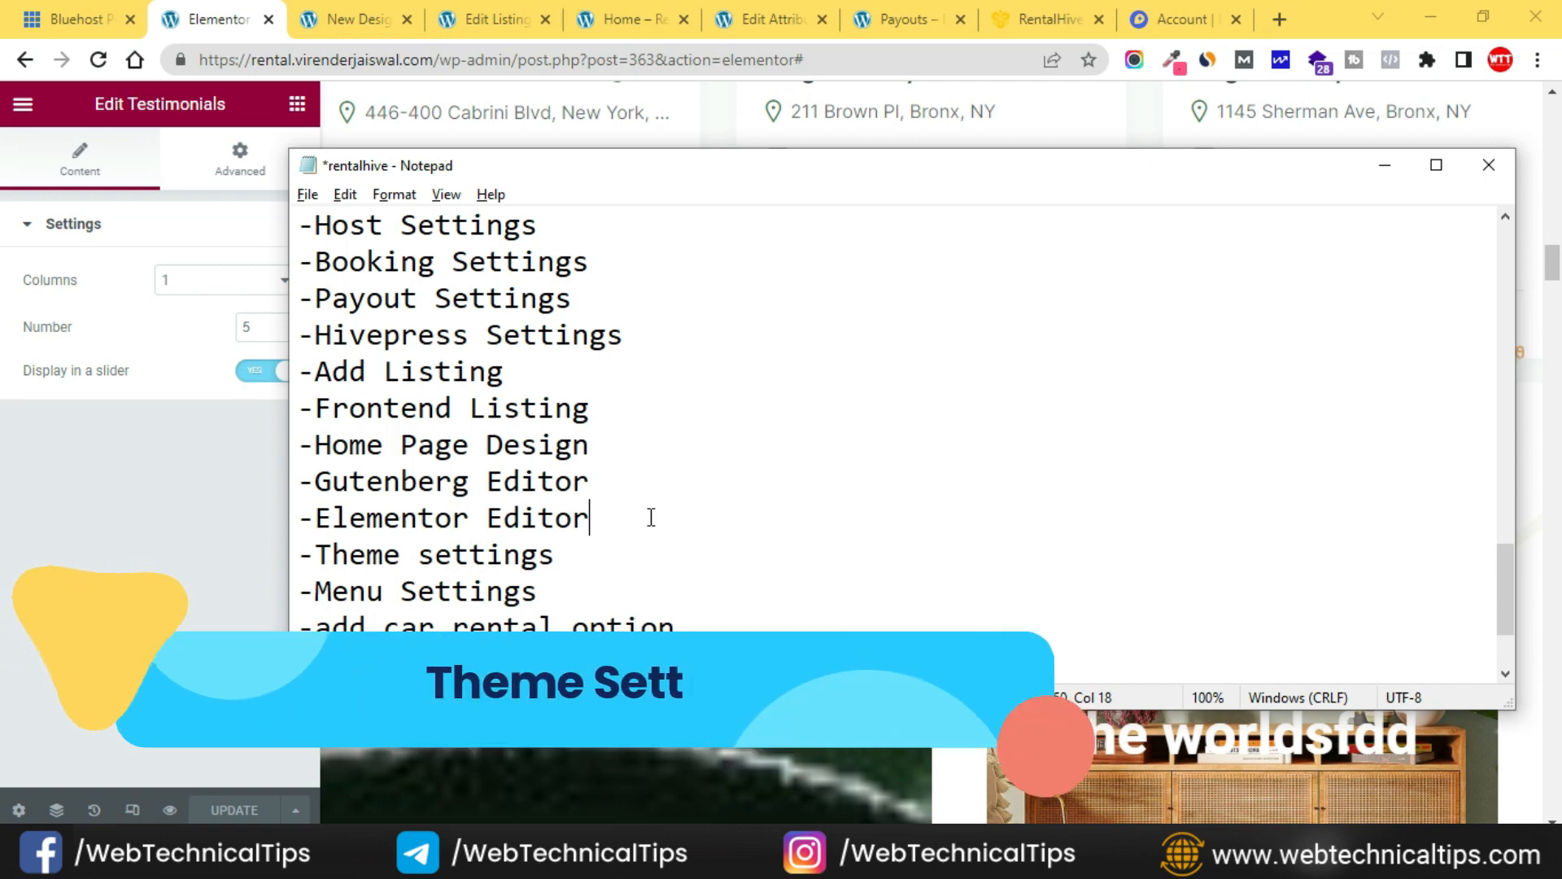
{"action": "left_click", "coordinate": [537, 553]}
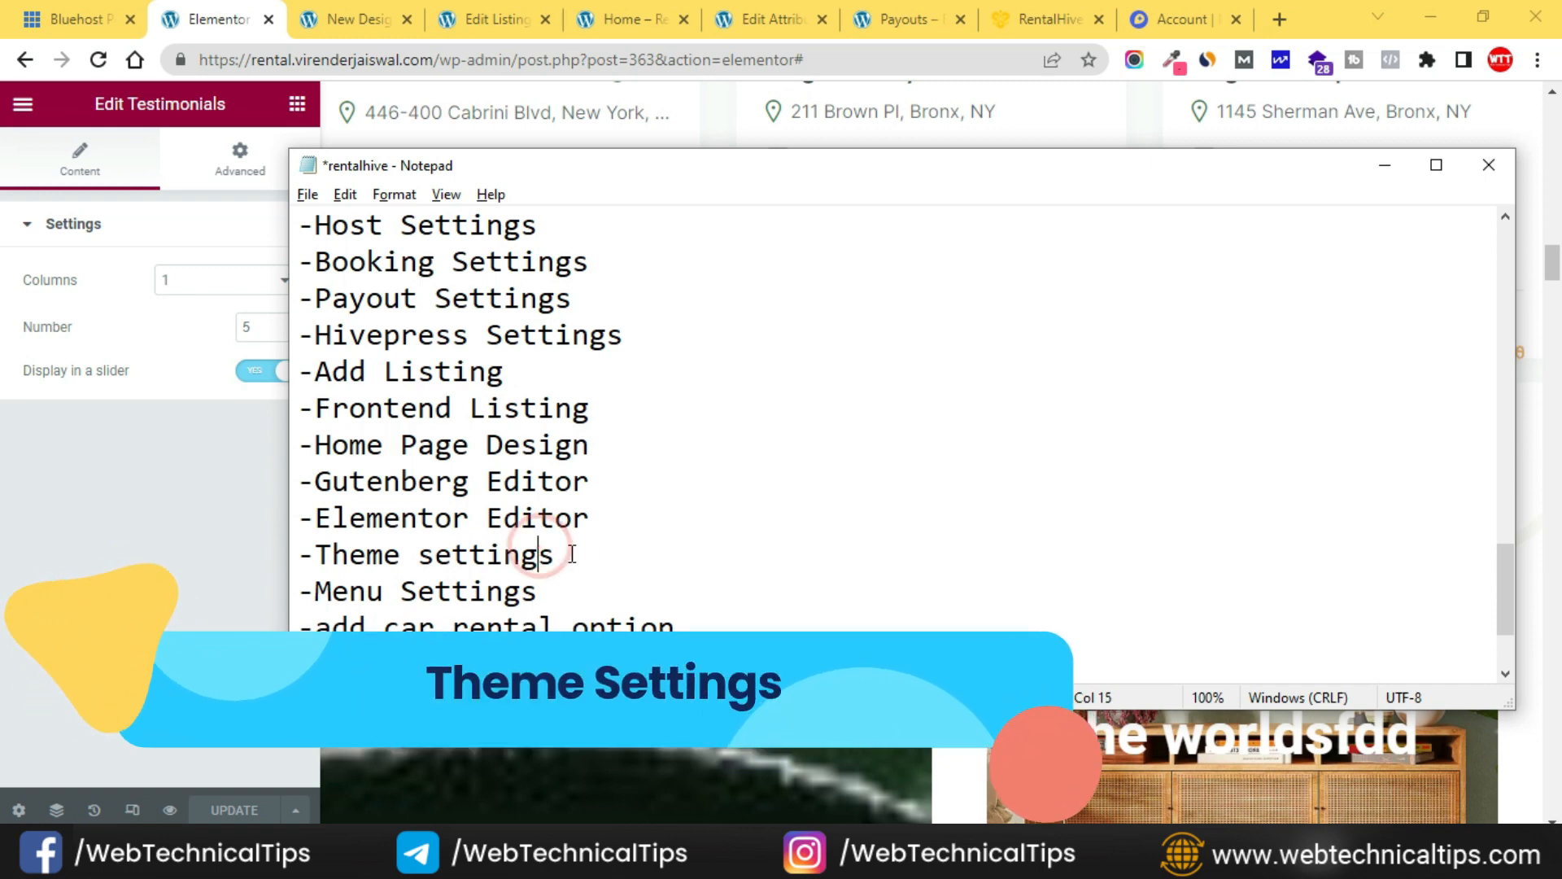
{"action": "left_click", "coordinate": [1402, 167]}
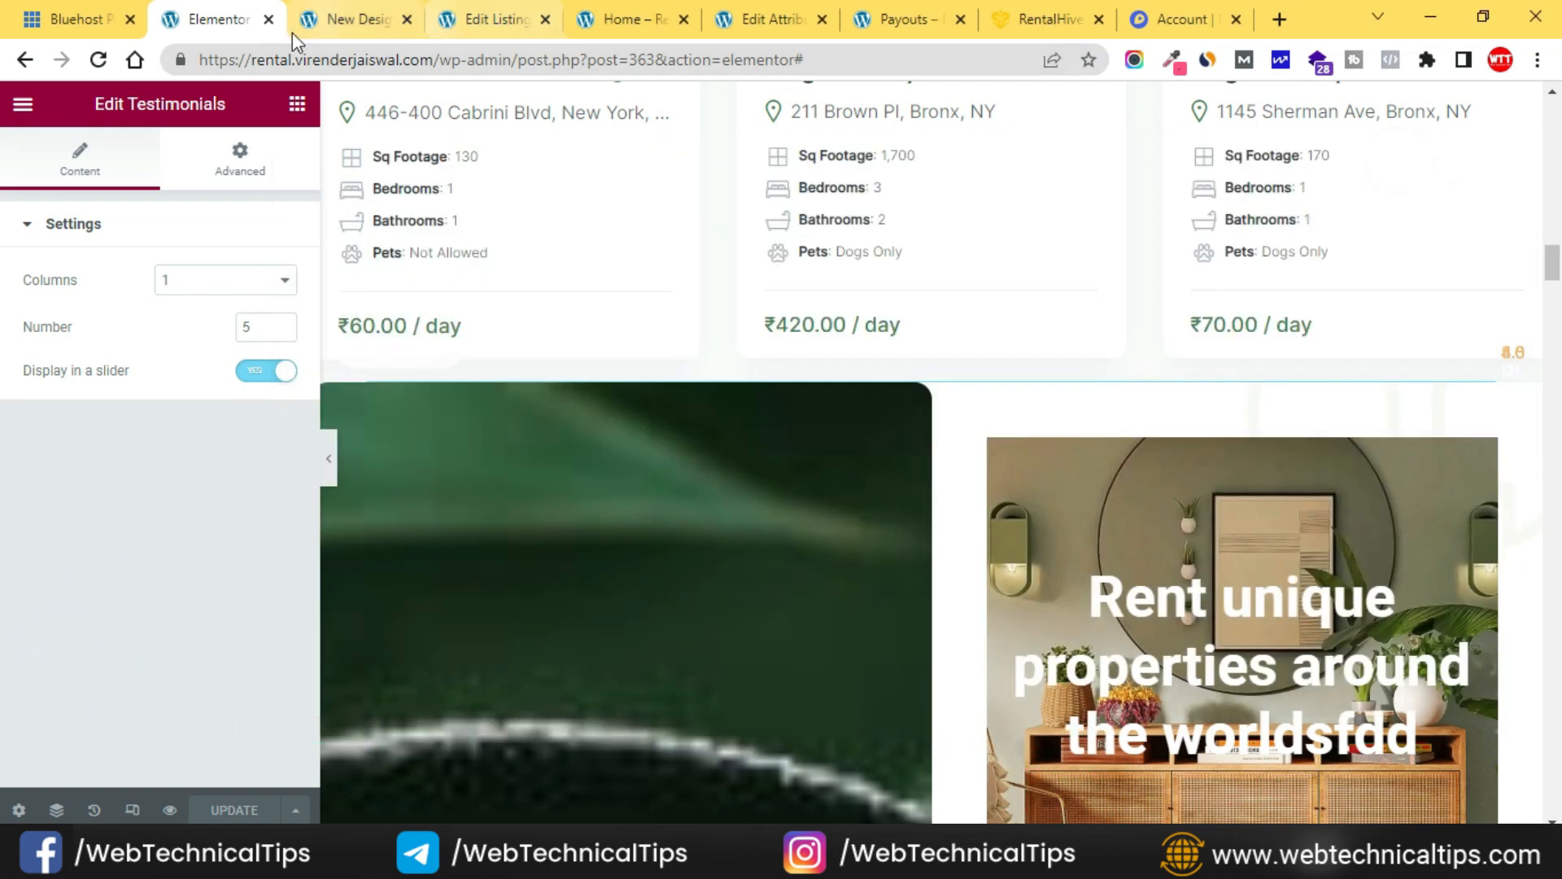
Exit the Elementor editor to This Post, close the preview of the new design and return to the WordPress pages list.
{"action": "left_click", "coordinate": [23, 104]}
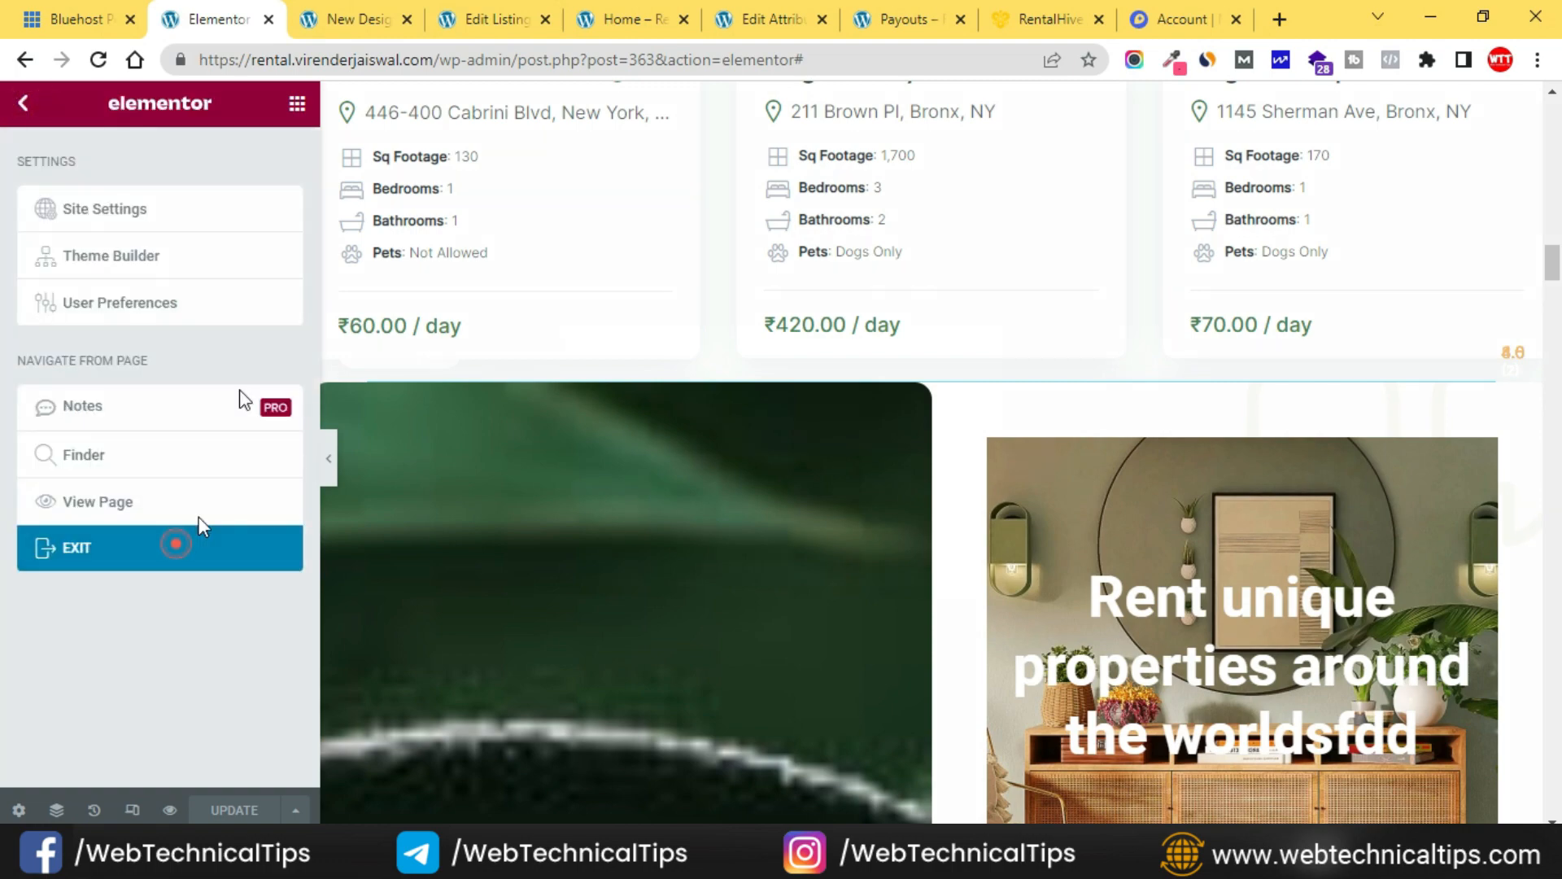
{"action": "left_click", "coordinate": [199, 525]}
{"action": "left_click", "coordinate": [887, 562]}
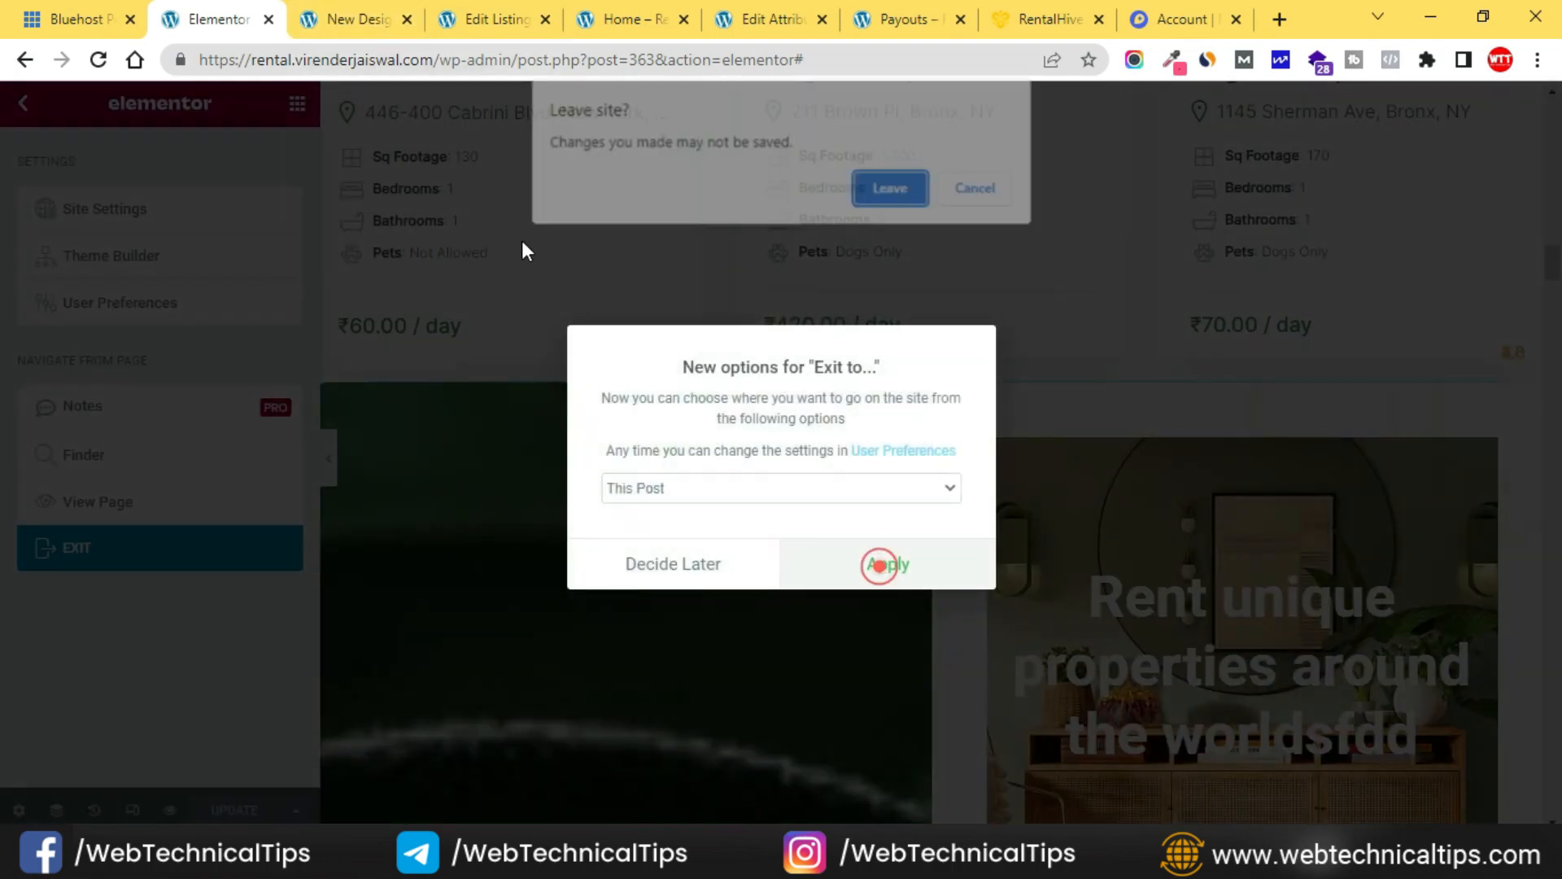
{"action": "left_click", "coordinate": [875, 189]}
{"action": "left_click", "coordinate": [407, 18]}
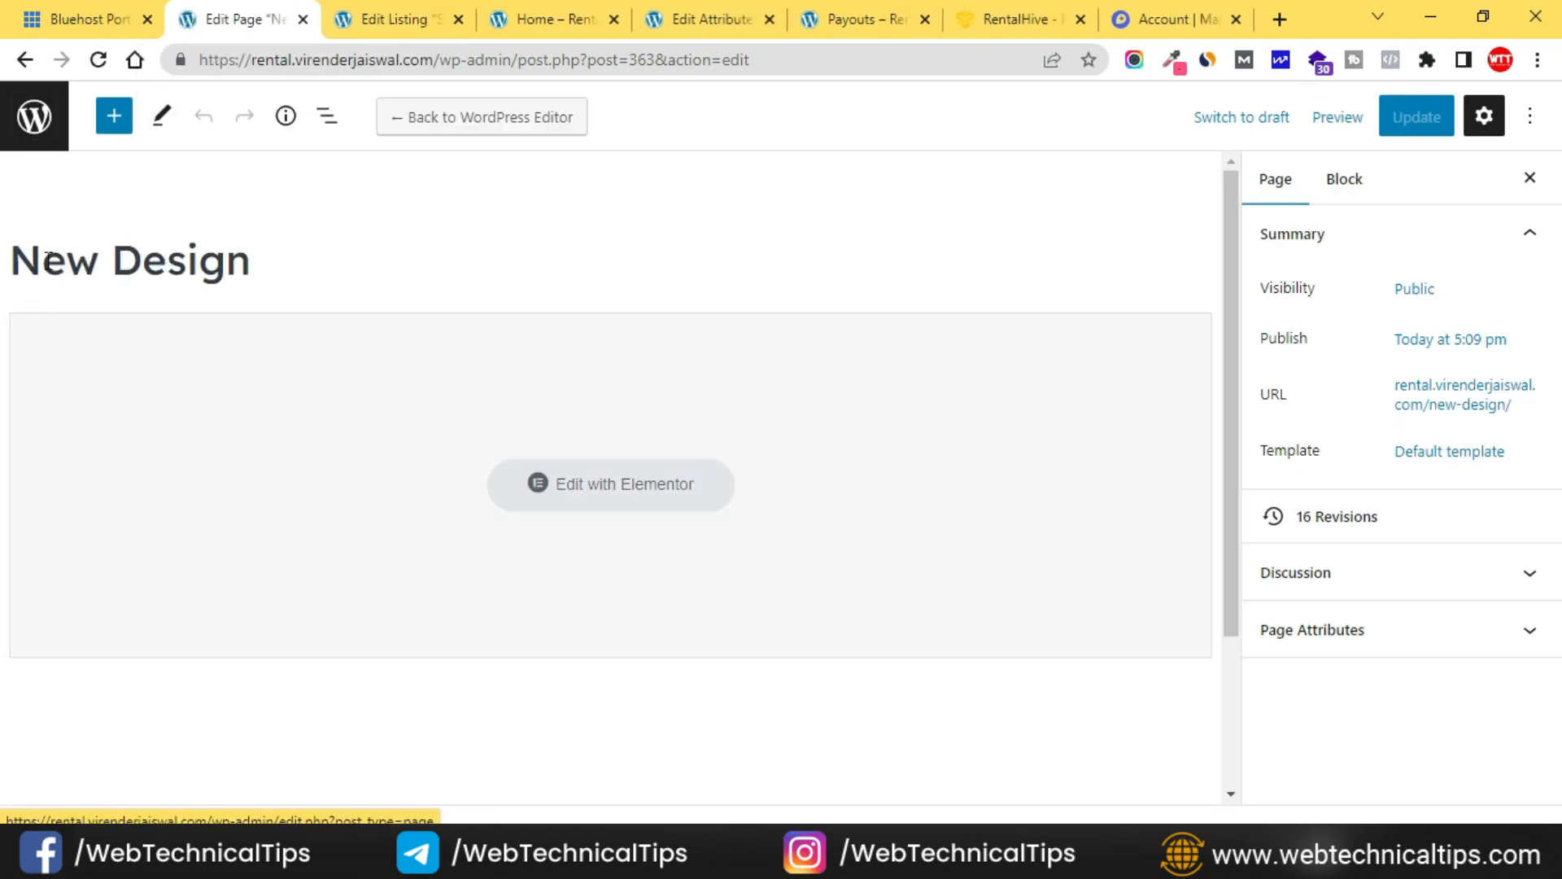
{"action": "left_click", "coordinate": [46, 135]}
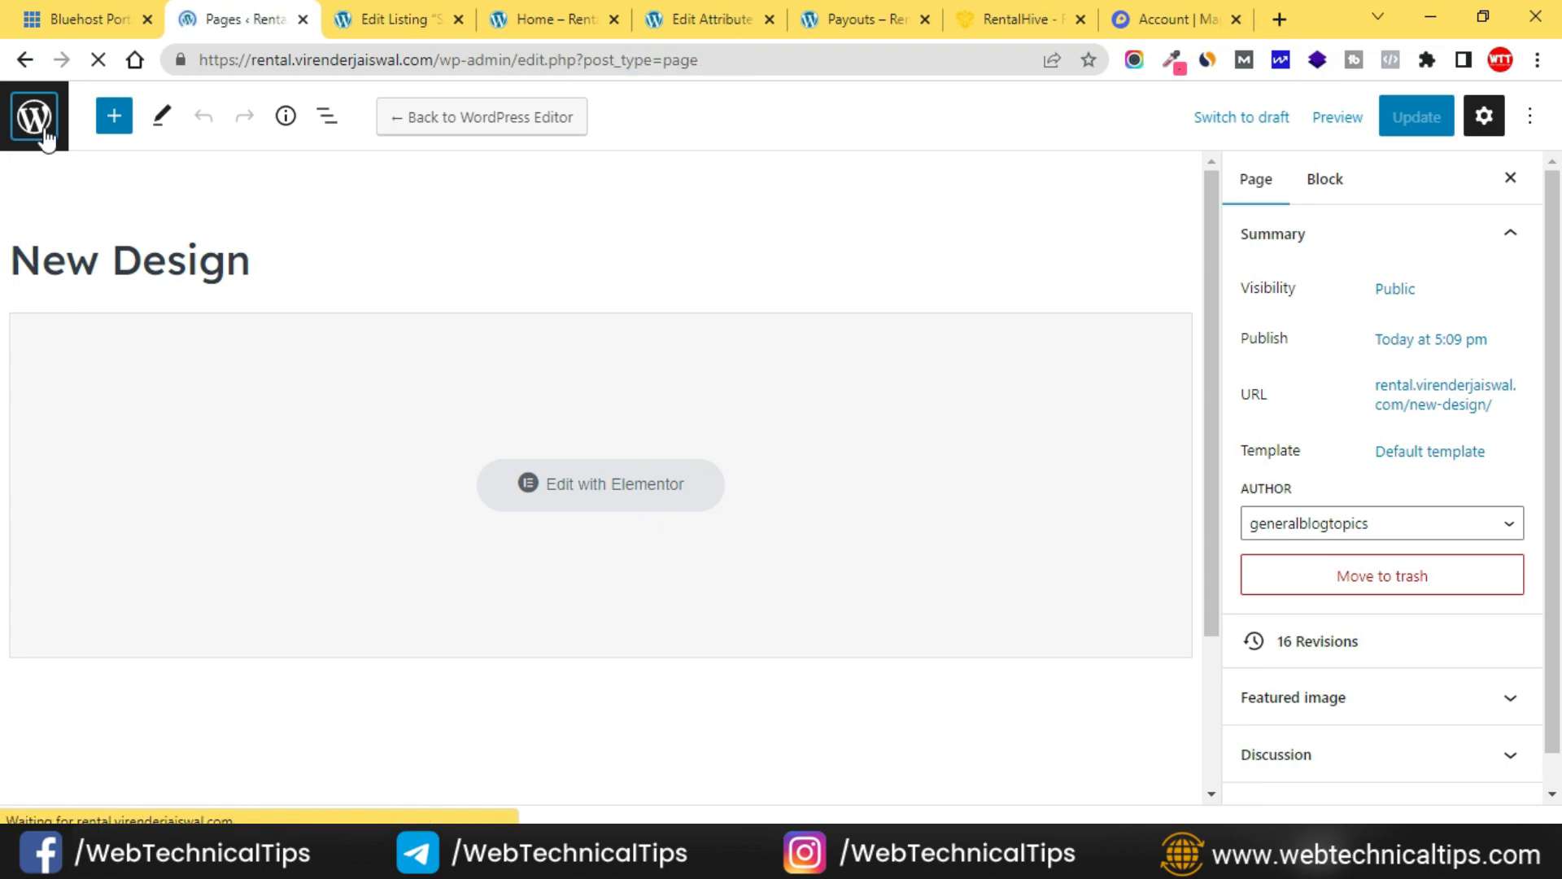
Open the WordPress Themes page and launch the Customizer for the active RentalHive theme.
{"action": "scroll", "coordinate": [24, 453], "scroll_direction": "down", "scroll_amount": 5}
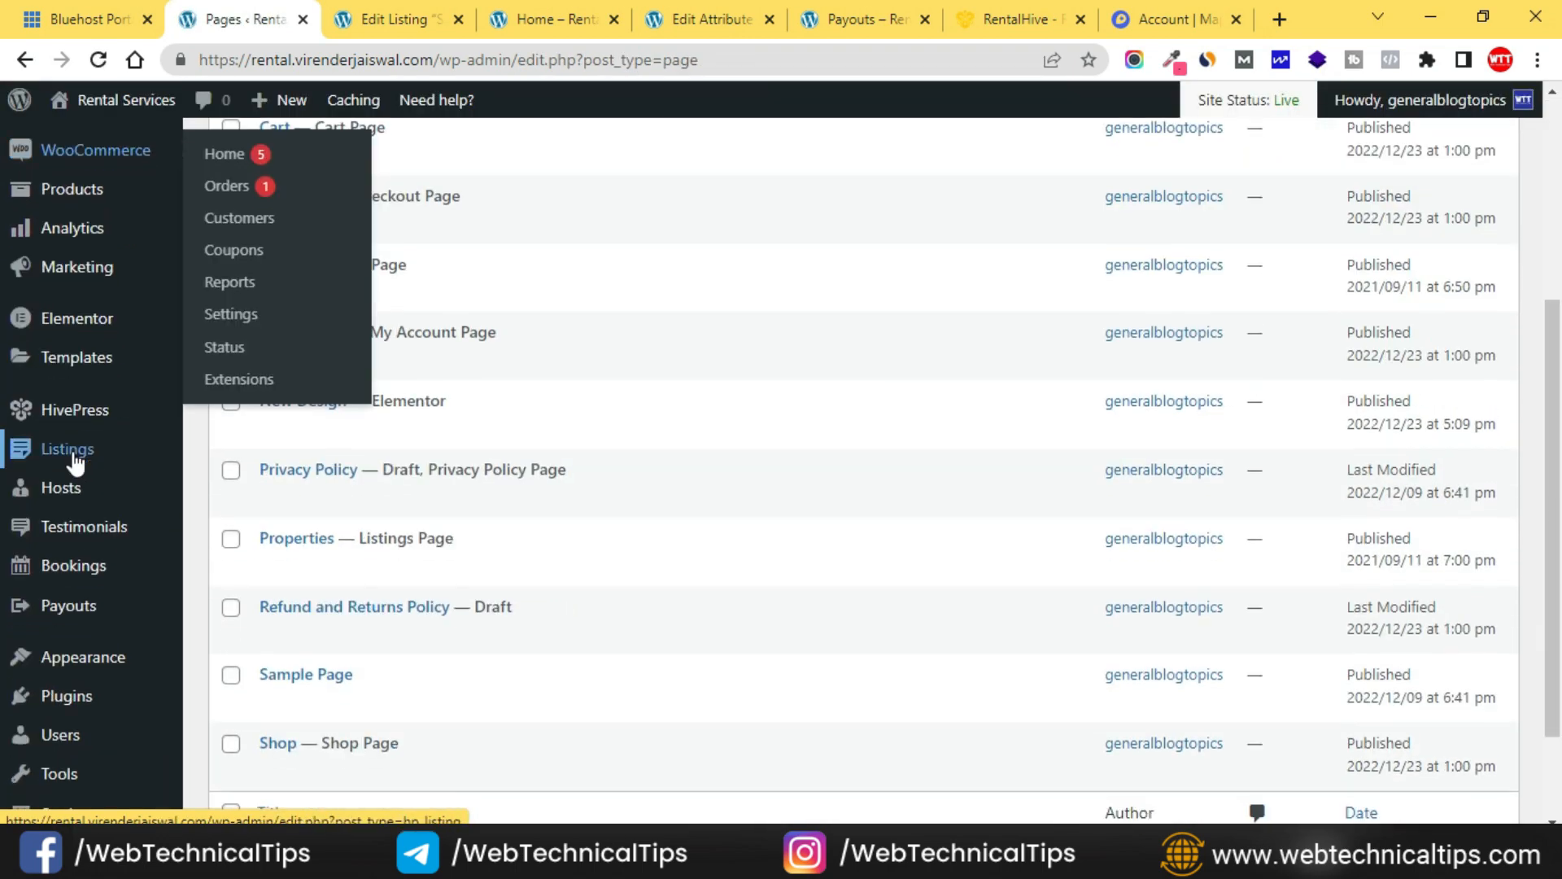
{"action": "mouse_move", "coordinate": [84, 686]}
{"action": "mouse_move", "coordinate": [37, 661]}
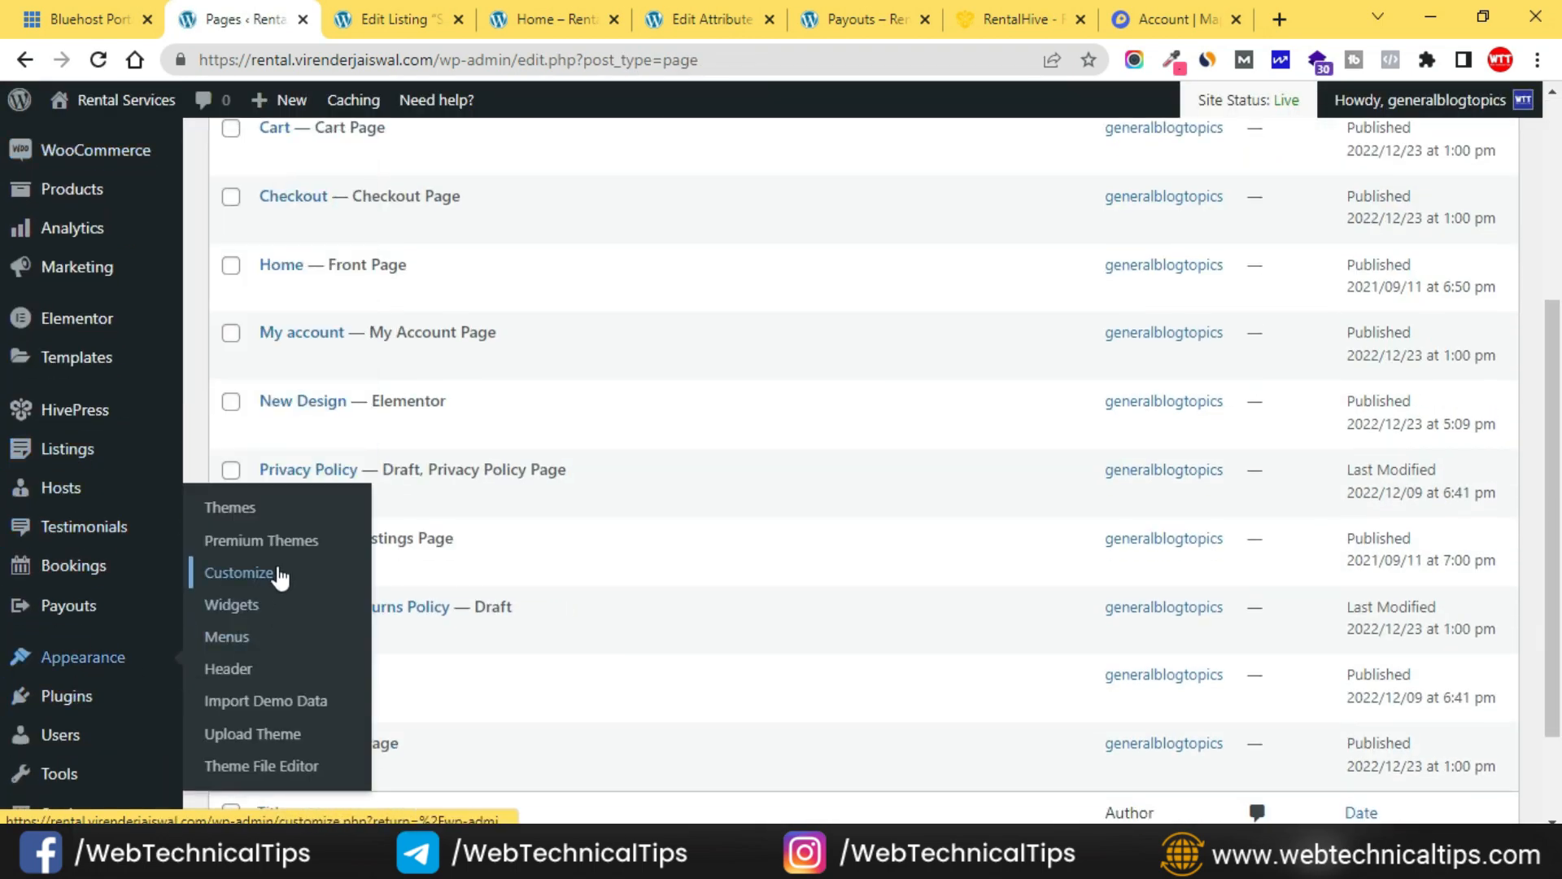
{"action": "left_click", "coordinate": [241, 508]}
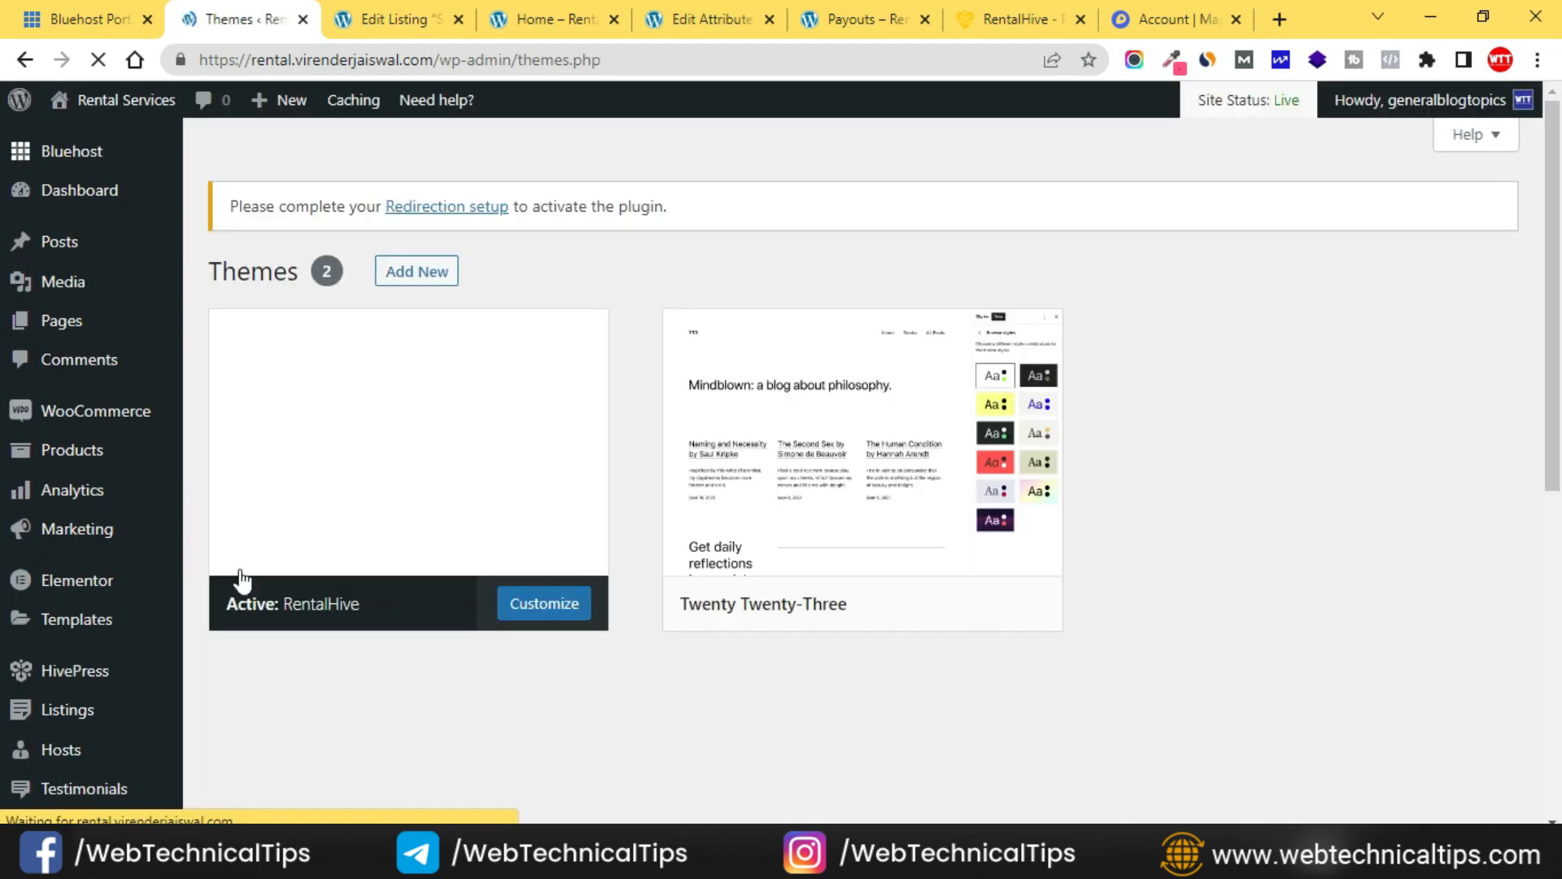
{"action": "scroll", "coordinate": [95, 680], "scroll_direction": "down", "scroll_amount": 1}
{"action": "scroll", "coordinate": [95, 679], "scroll_direction": "down", "scroll_amount": 2}
{"action": "left_click", "coordinate": [76, 577]}
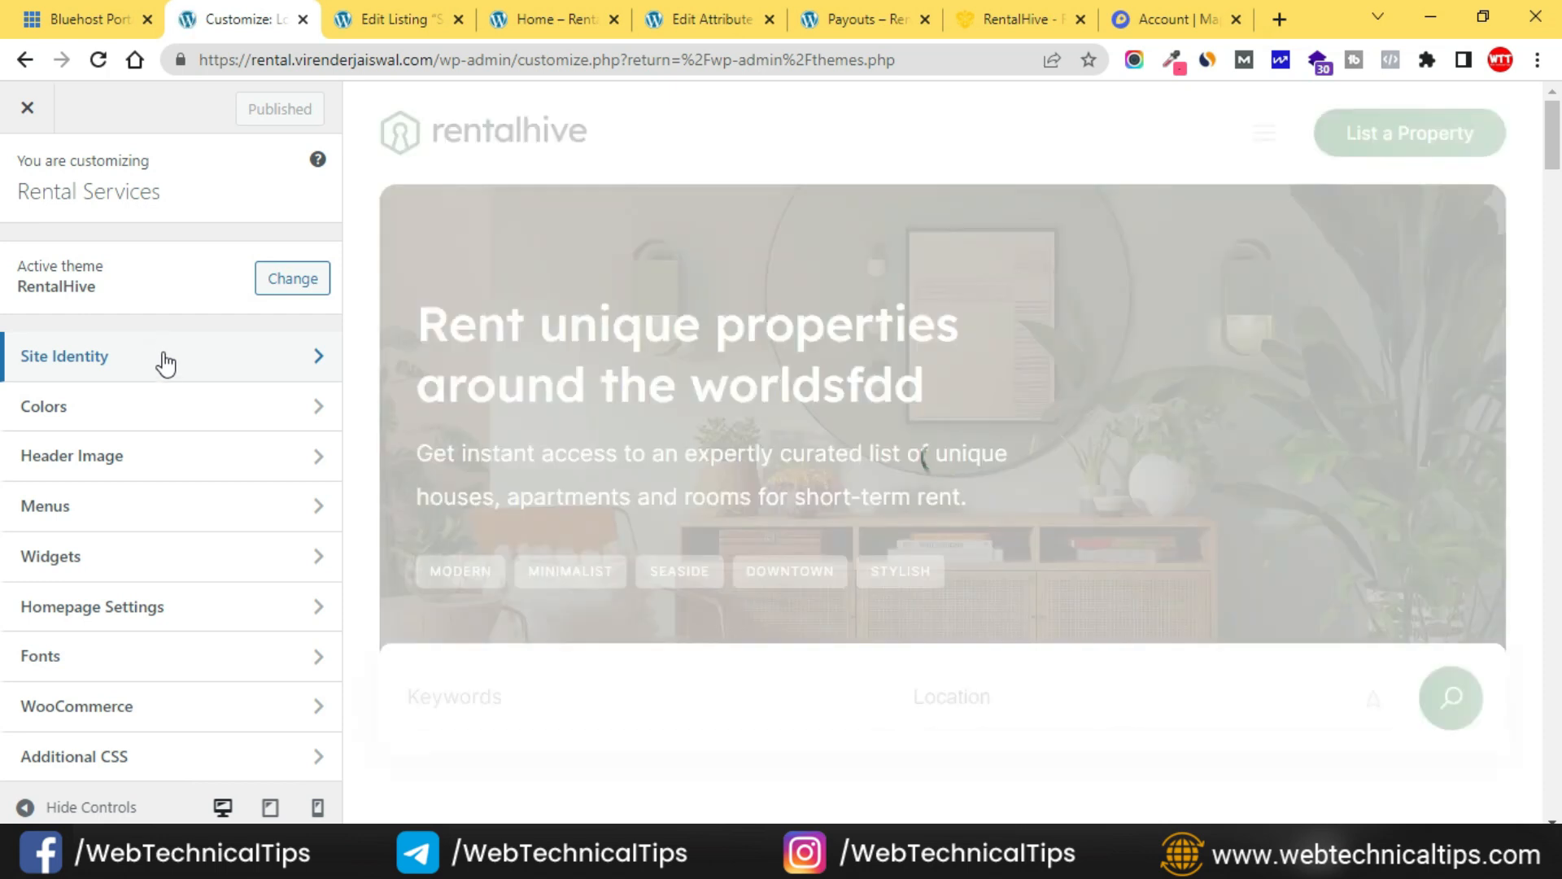
In Site Identity, replace the logo with the uploaded web-technical-tips-logob image, skipping the cropping.
{"action": "left_click", "coordinate": [201, 352]}
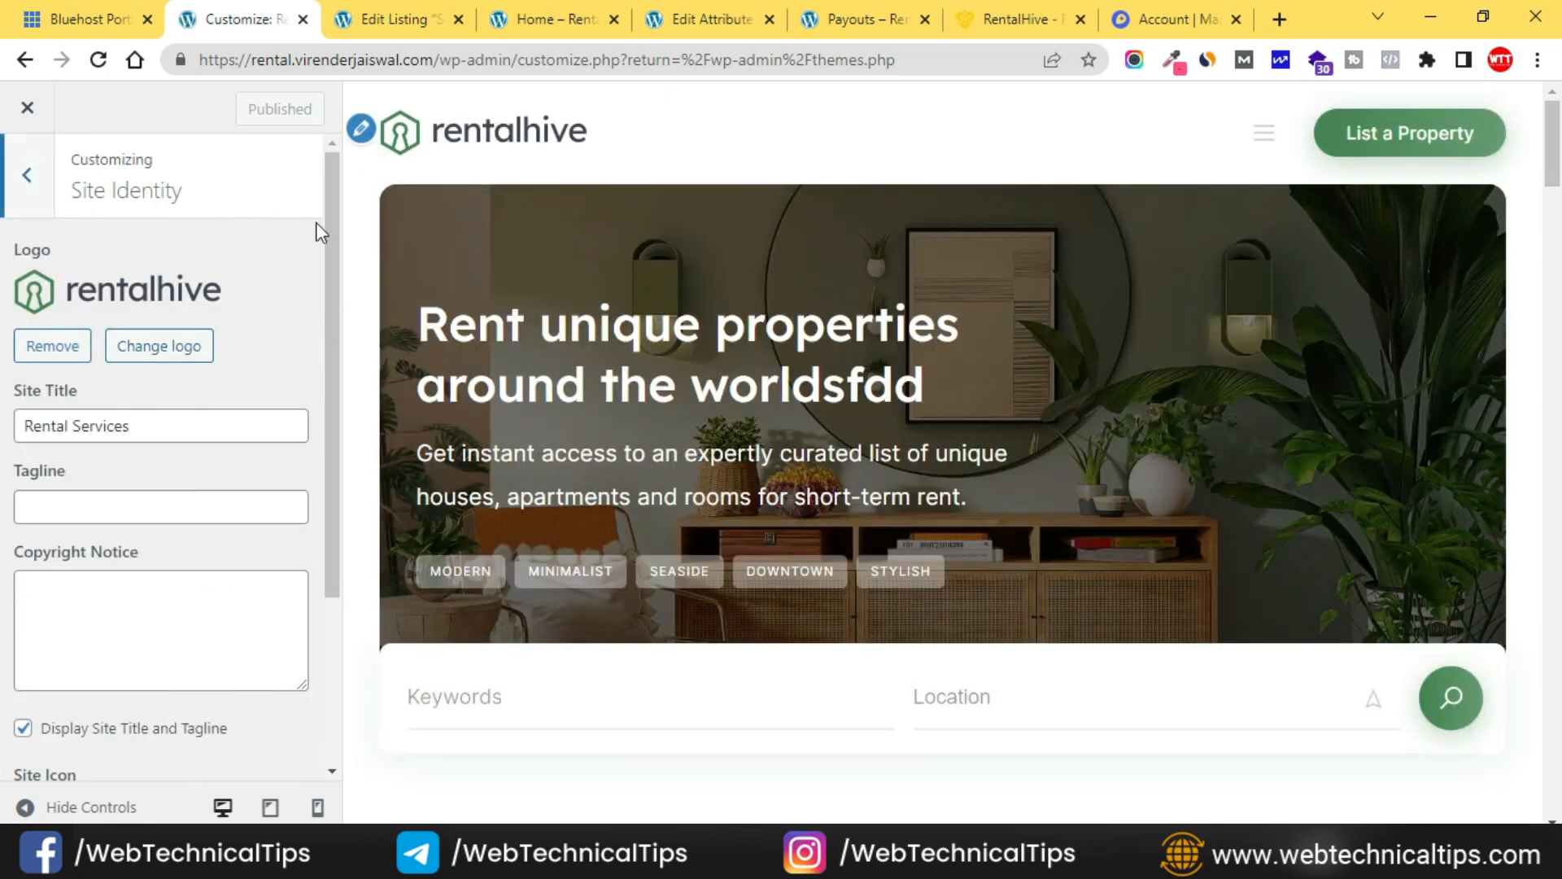
{"action": "scroll", "coordinate": [146, 434], "scroll_direction": "down", "scroll_amount": 3}
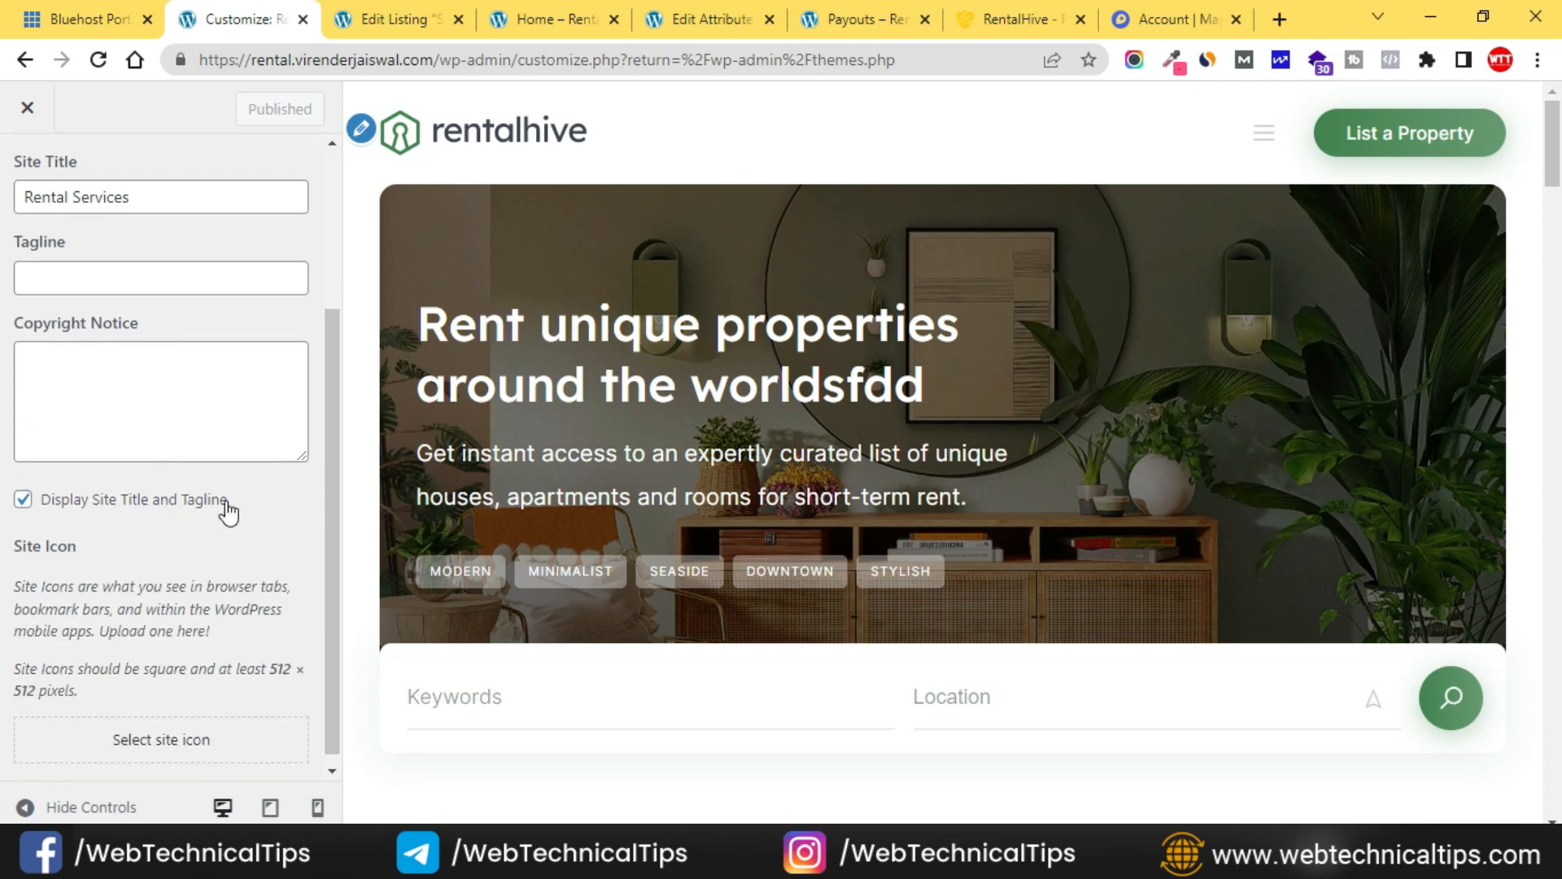
{"action": "scroll", "coordinate": [99, 520], "scroll_direction": "down", "scroll_amount": 1}
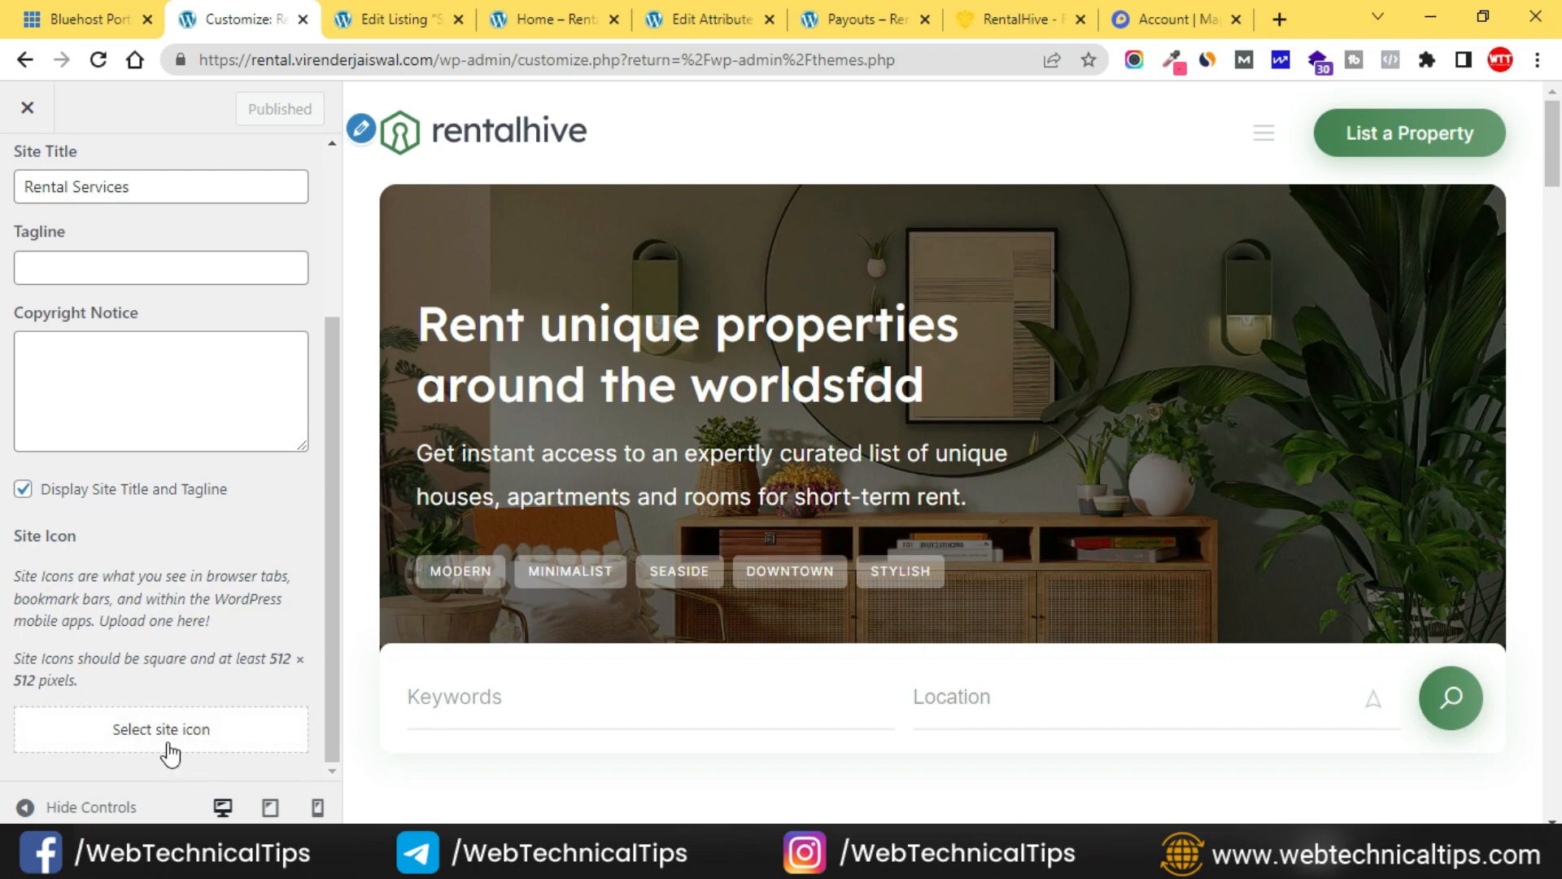
{"action": "scroll", "coordinate": [125, 597], "scroll_direction": "up", "scroll_amount": 3}
{"action": "left_click", "coordinate": [149, 350]}
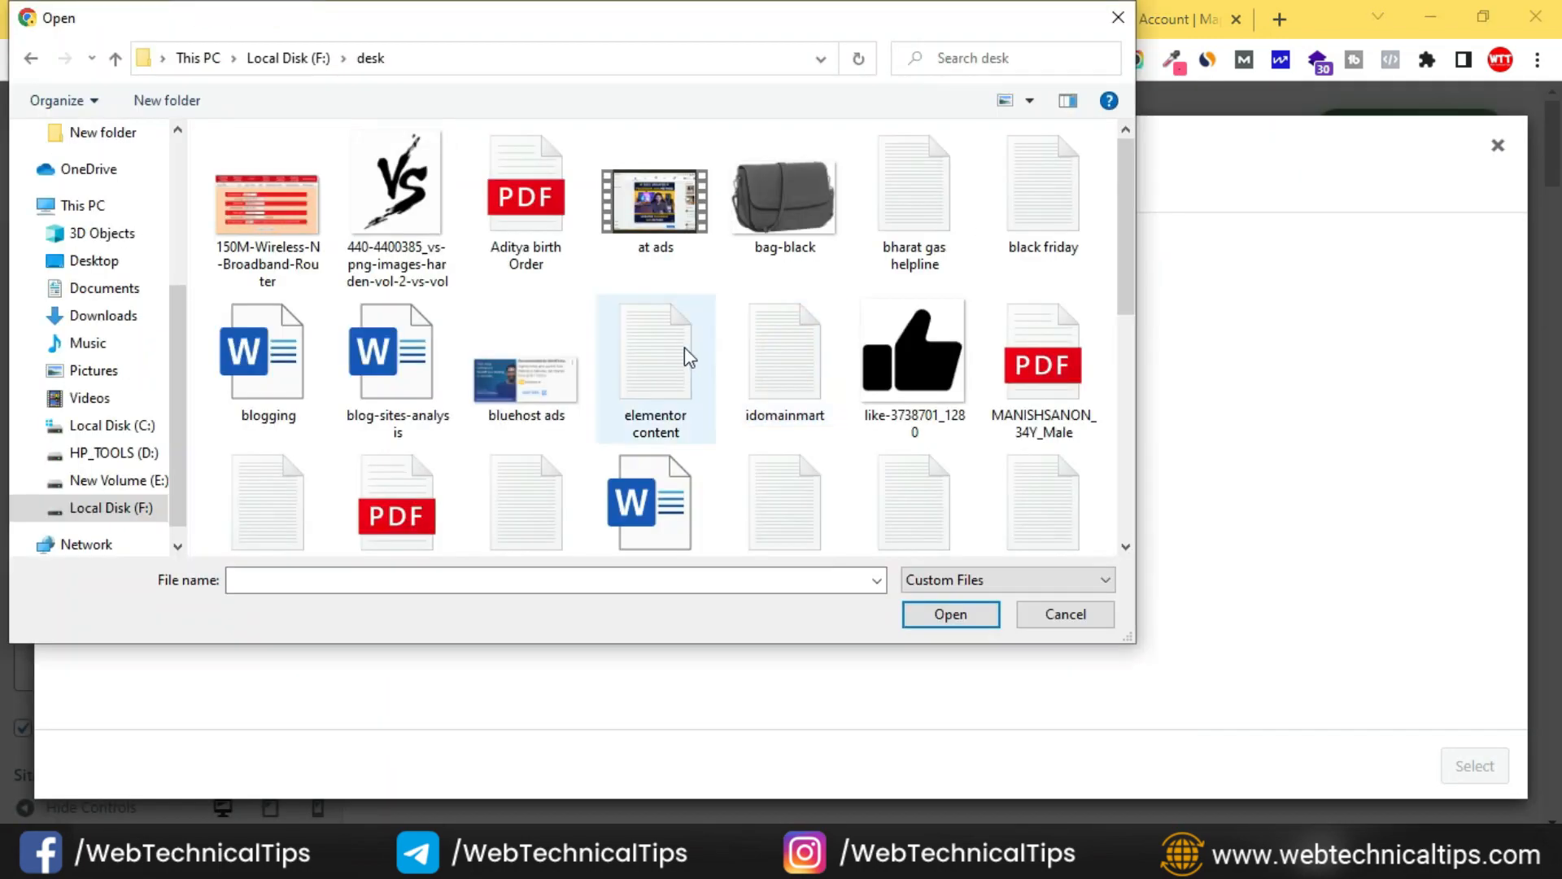
{"action": "scroll", "coordinate": [663, 392], "scroll_direction": "down", "scroll_amount": 5}
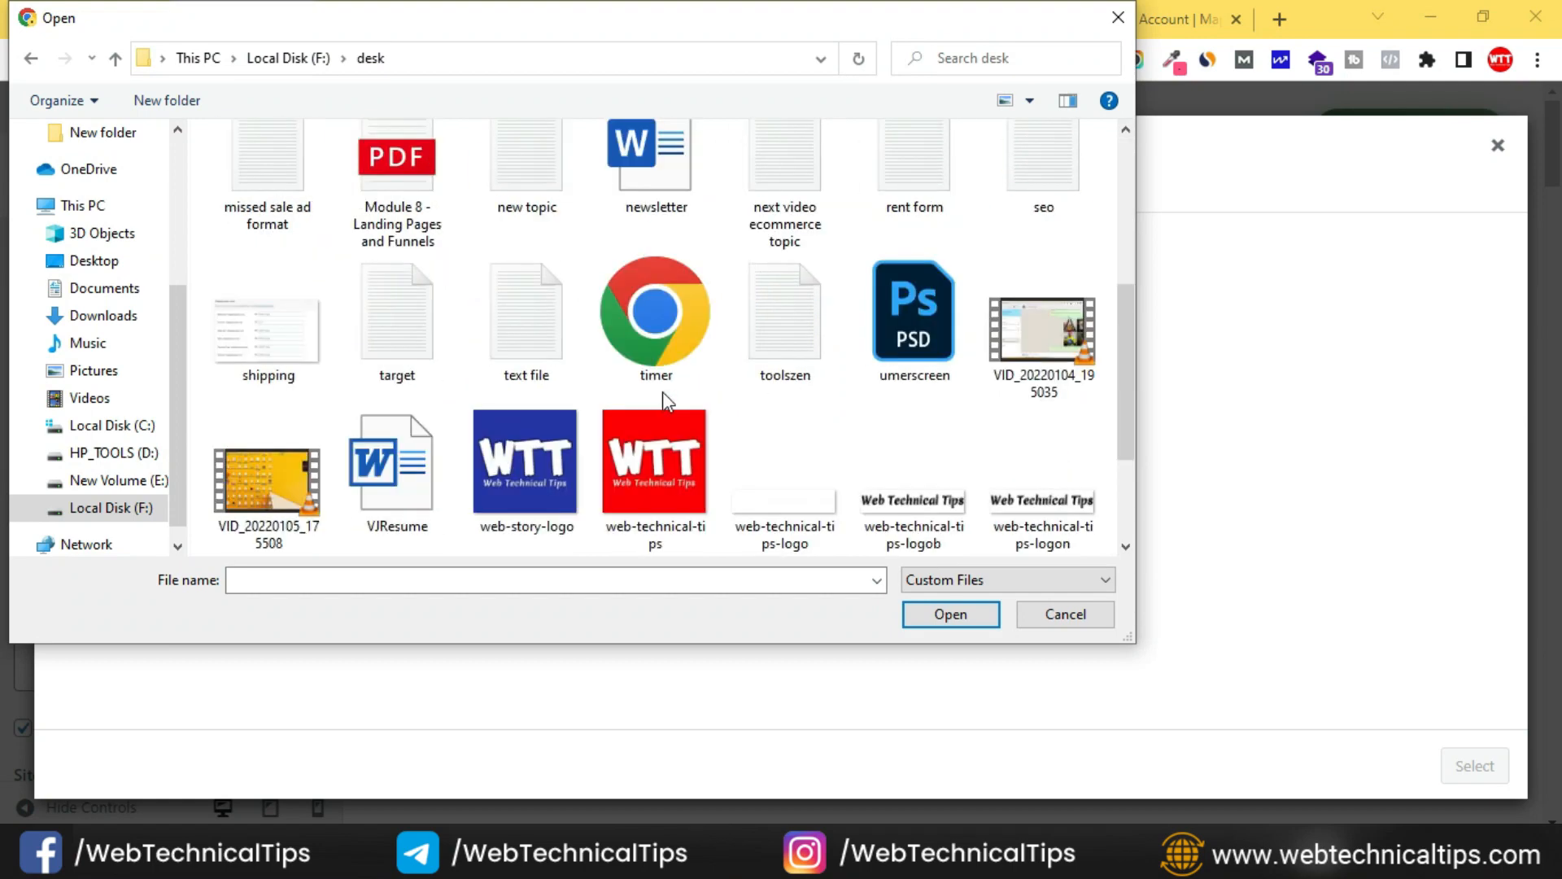
{"action": "scroll", "coordinate": [662, 392], "scroll_direction": "down", "scroll_amount": 2}
{"action": "left_click", "coordinate": [915, 359]}
{"action": "left_click", "coordinate": [952, 614]}
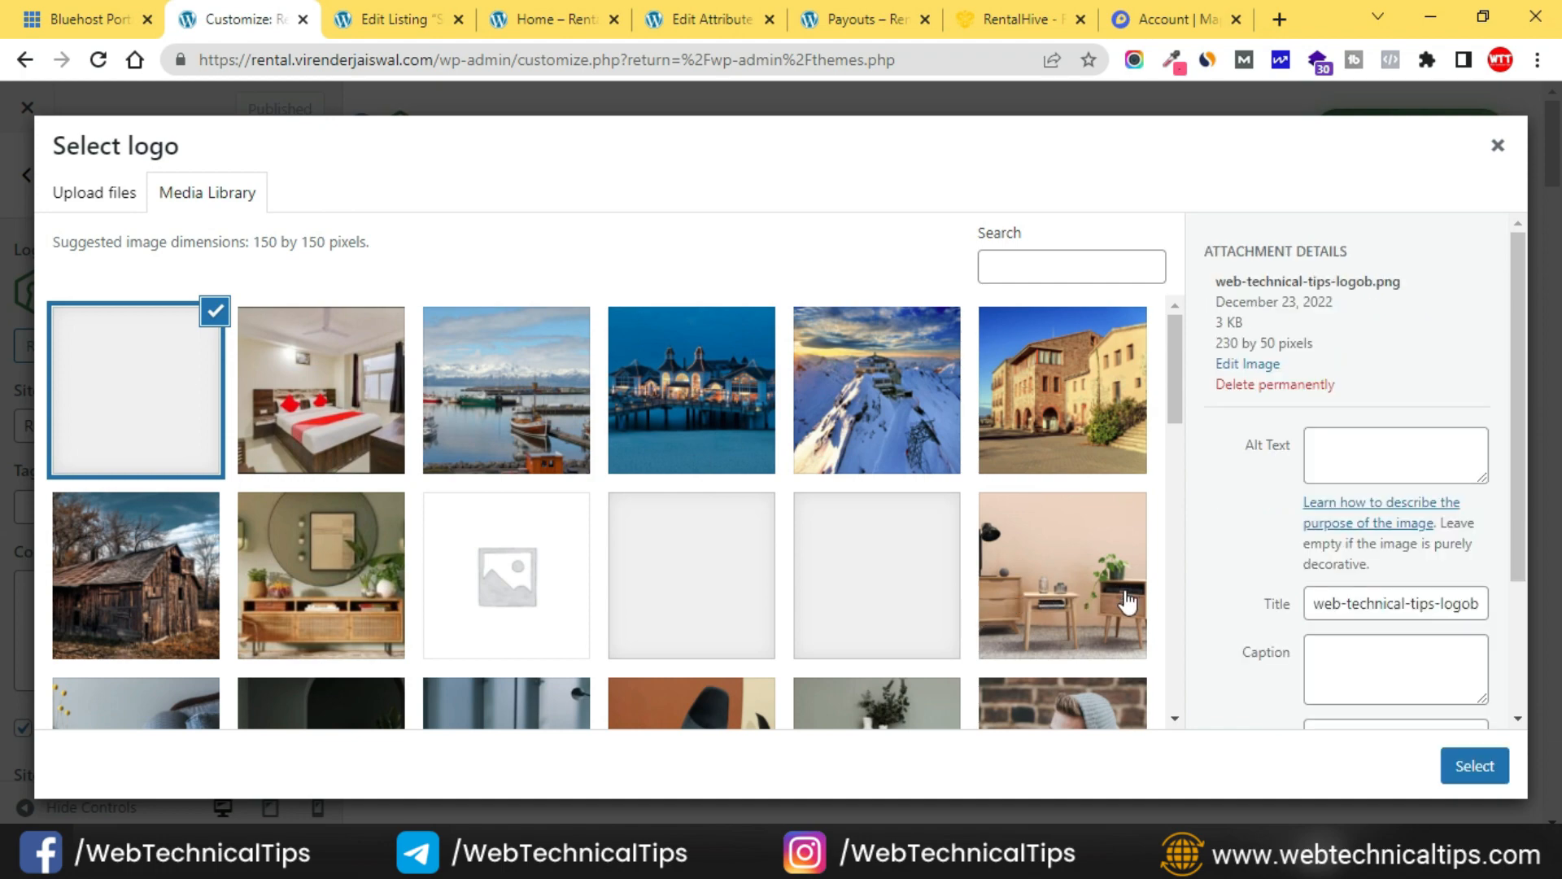
{"action": "left_click", "coordinate": [1485, 777]}
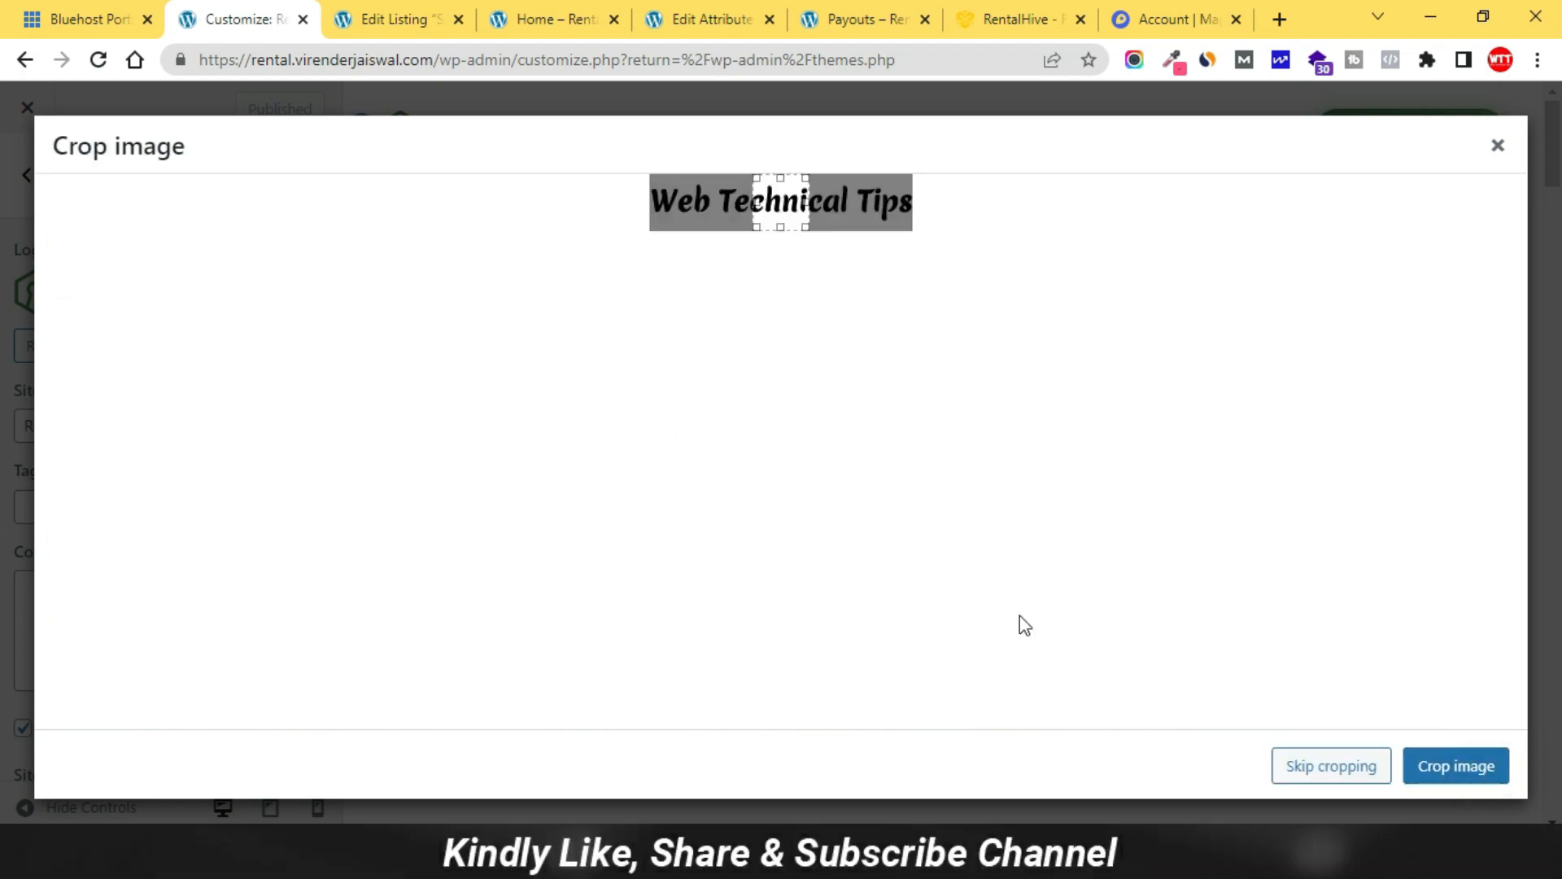
{"action": "left_click", "coordinate": [1351, 772]}
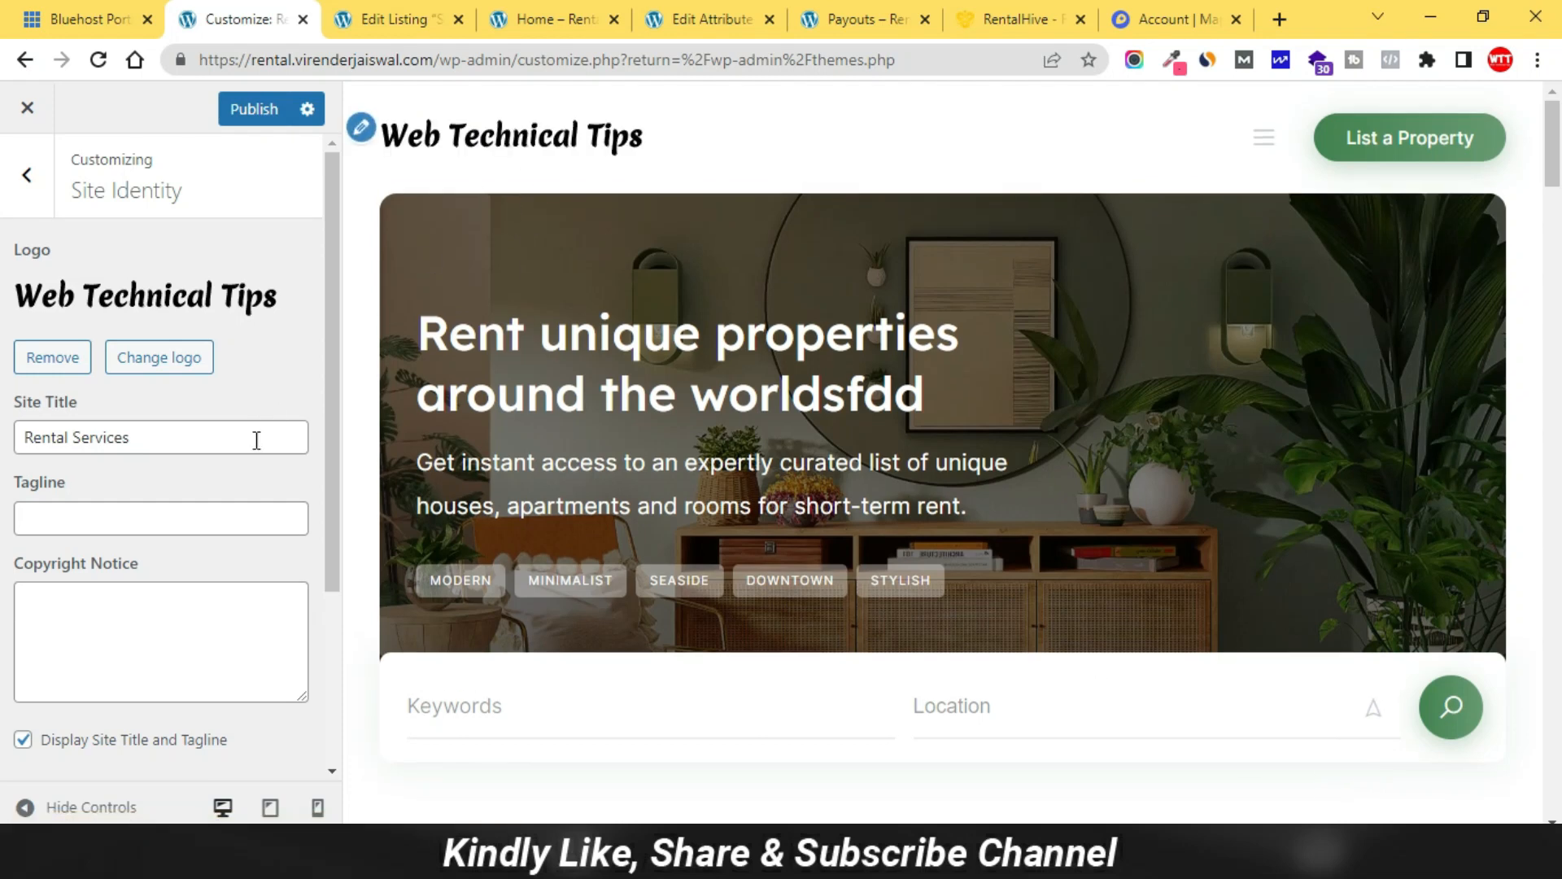
Enter "rental website" as the Copyright Notice in Site Identity.
{"action": "scroll", "coordinate": [142, 500], "scroll_direction": "down", "scroll_amount": 2}
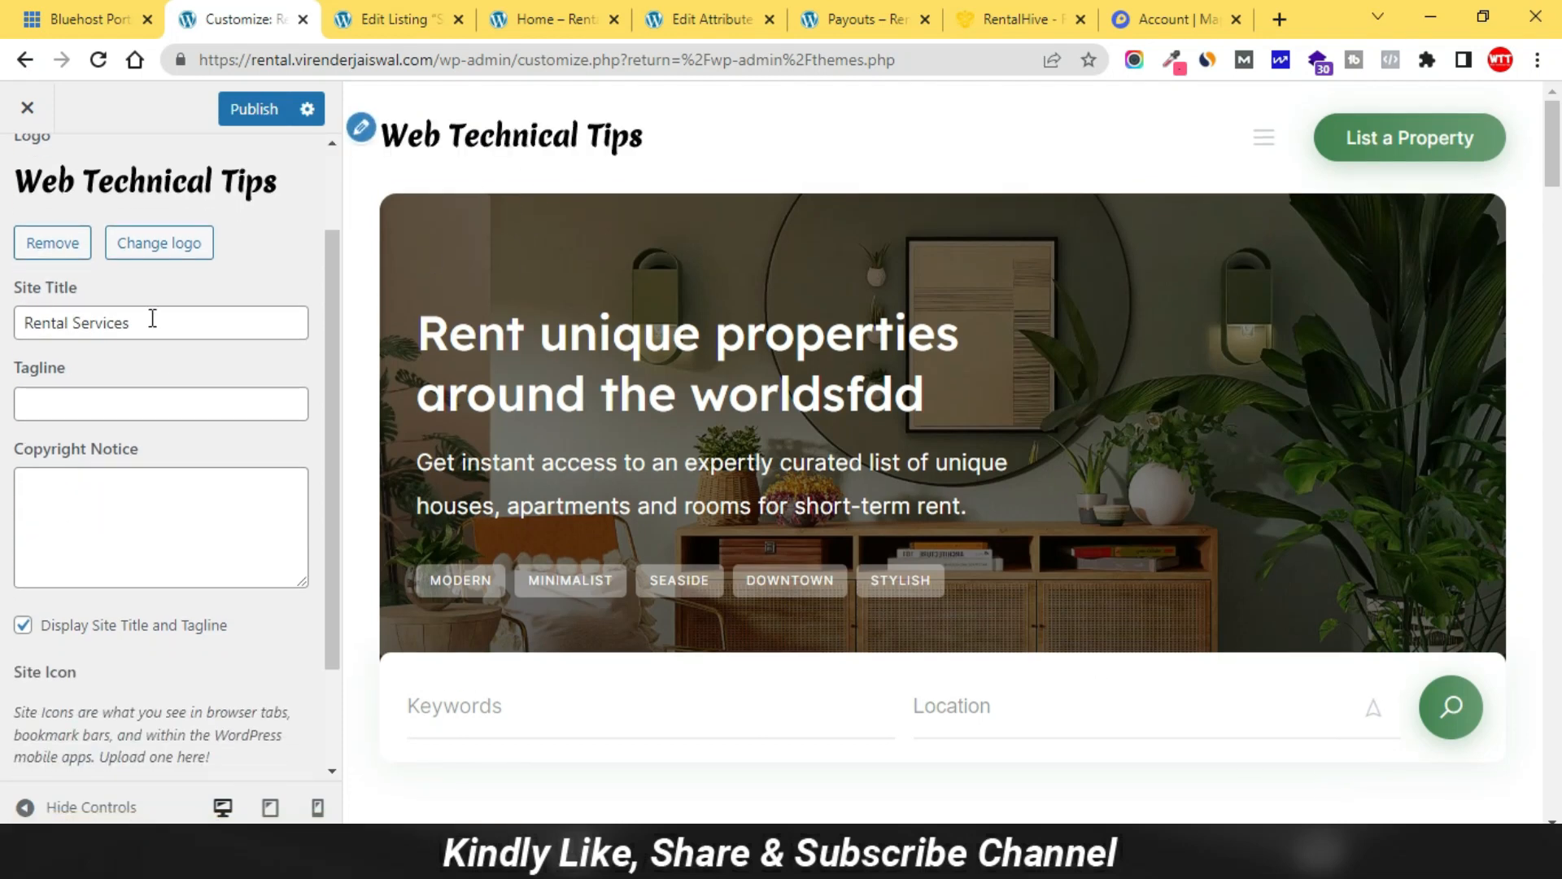
{"action": "left_click", "coordinate": [75, 527]}
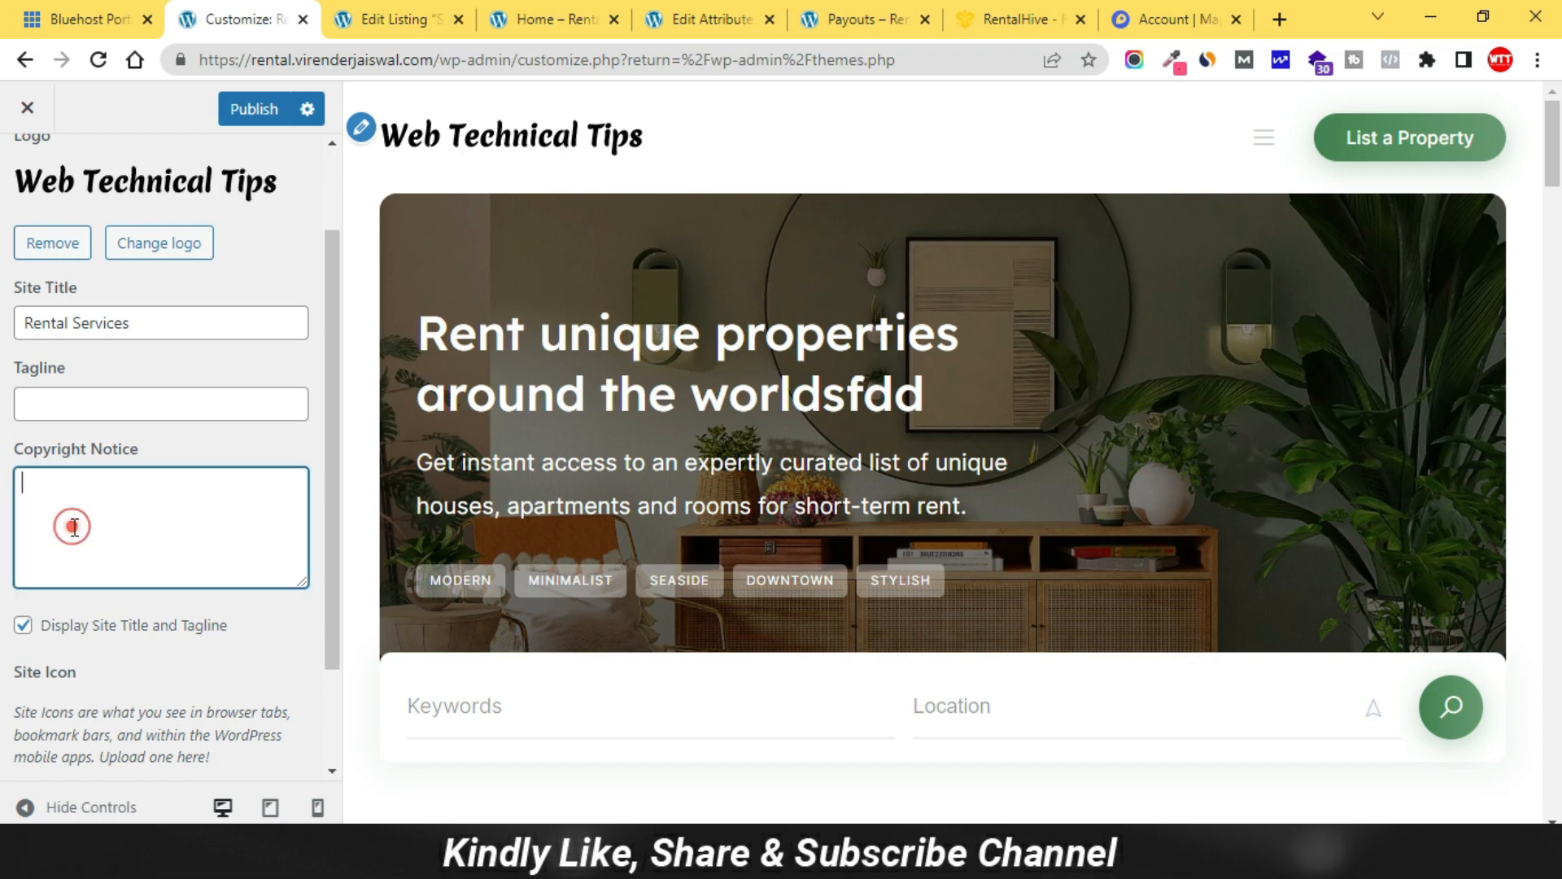
{"action": "type", "text": "ren"}
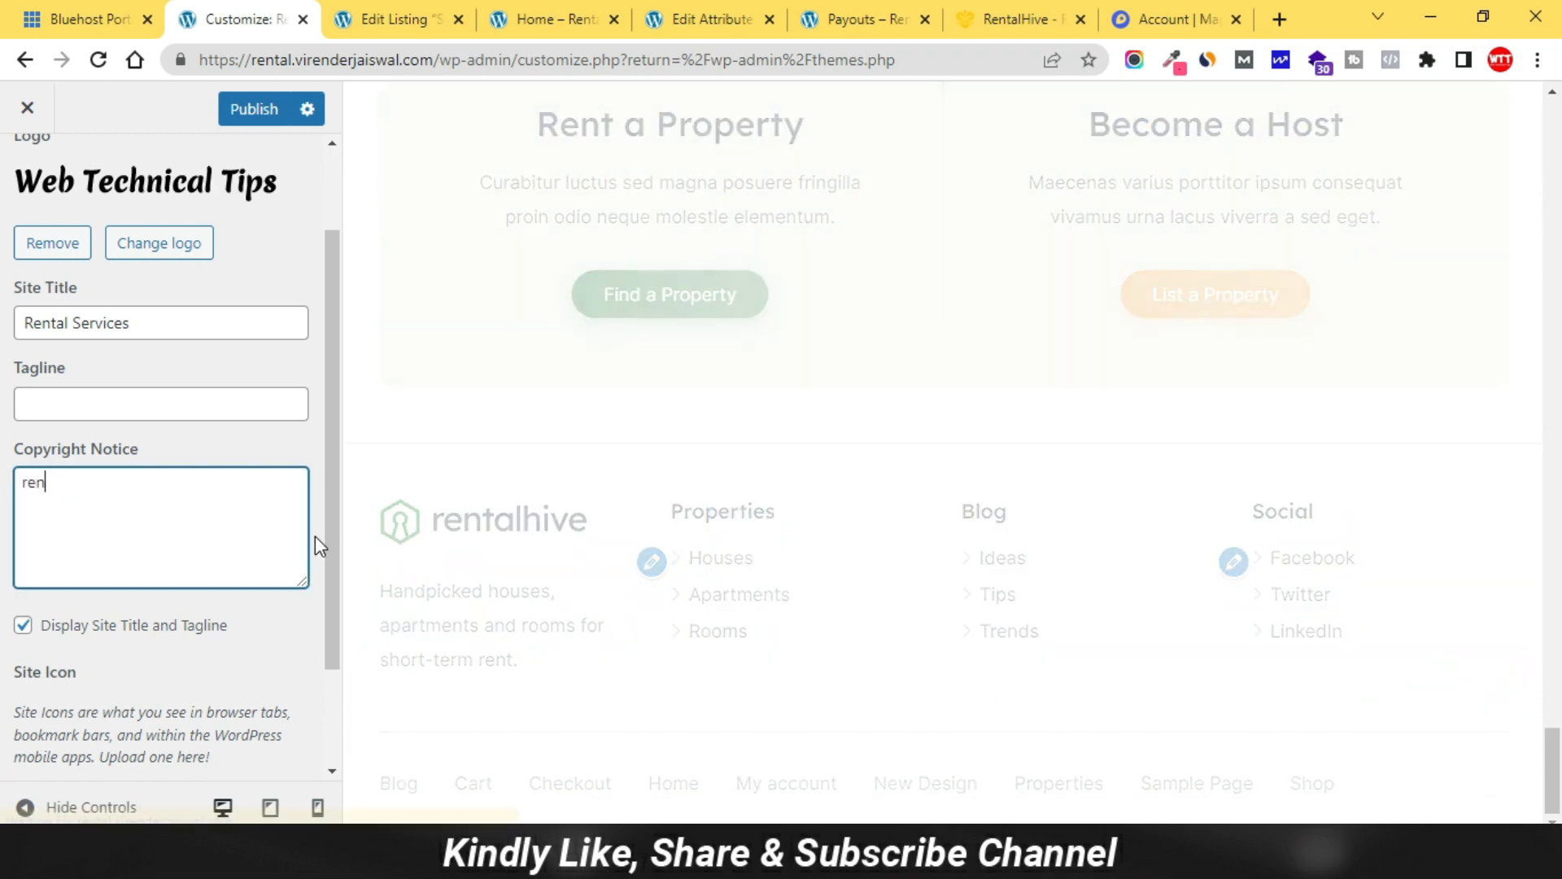
{"action": "type", "text": "tal website"}
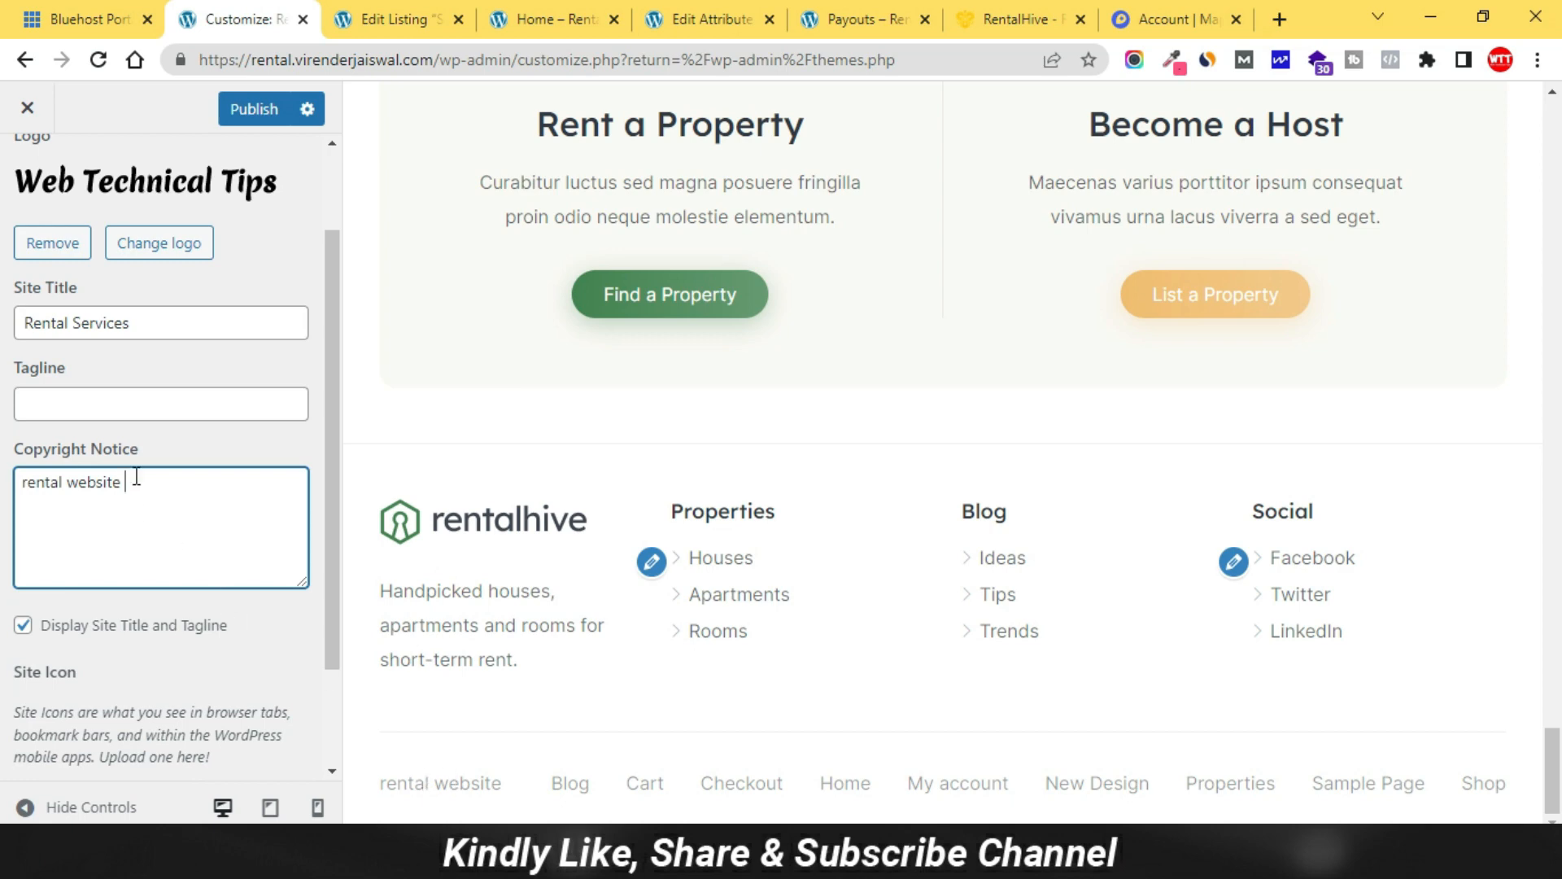
{"action": "type", "text": "@"}
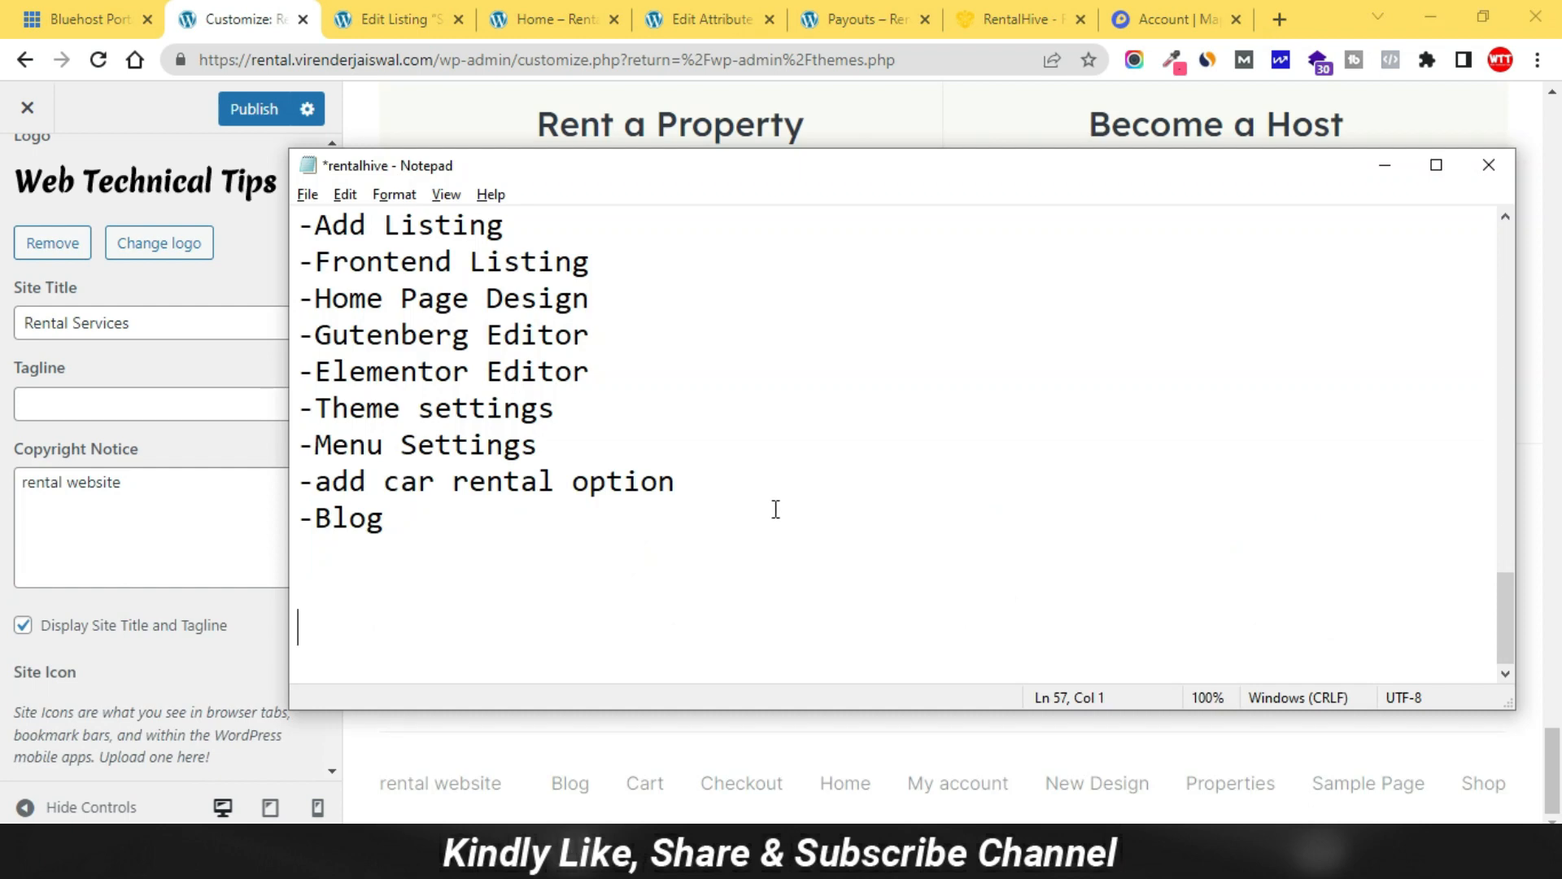
Minimize the Notepad outline, copy the © symbol from the Mapbox page footer and return to the Customizer.
{"action": "left_click", "coordinate": [1385, 164]}
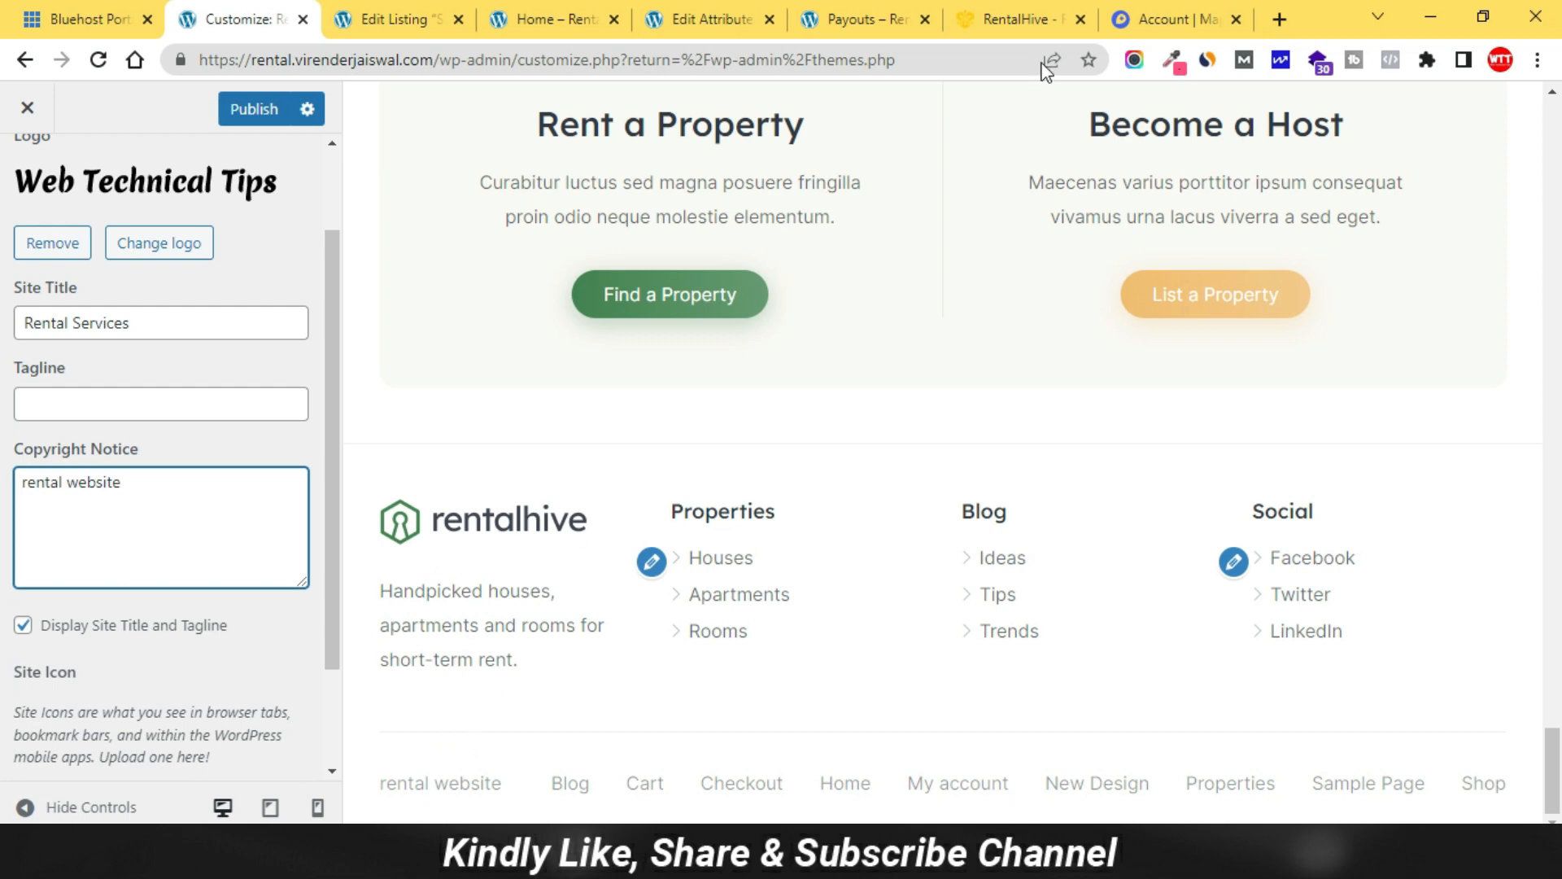
{"action": "left_click", "coordinate": [1184, 16]}
{"action": "left_click", "coordinate": [227, 765]}
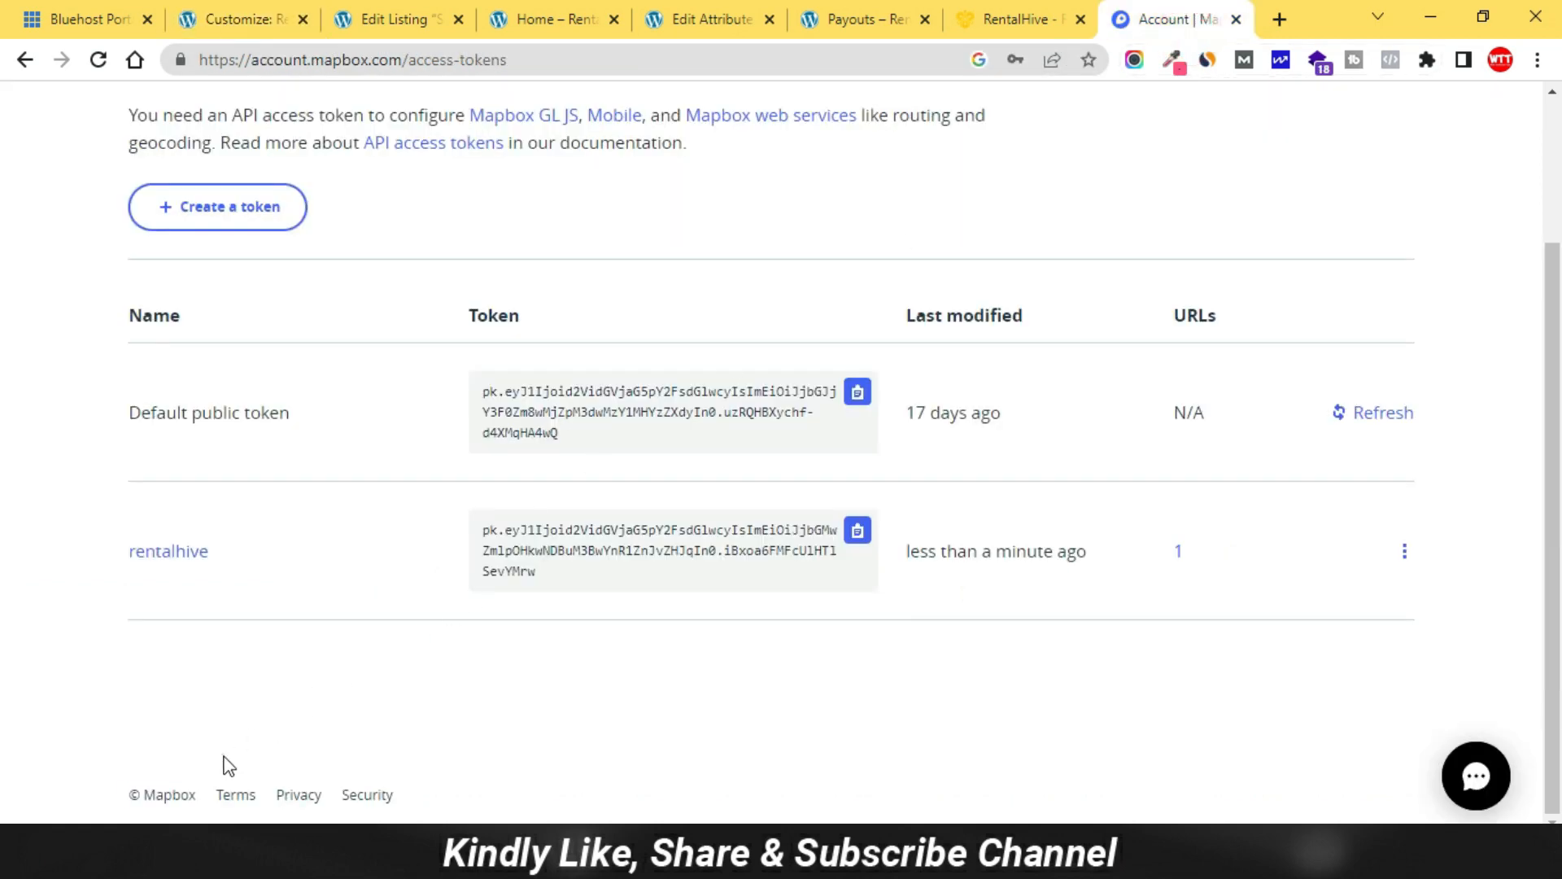
{"action": "mouse_move", "coordinate": [128, 795]}
{"action": "left_mouse_down"}
{"action": "mouse_move", "coordinate": [185, 795]}
{"action": "mouse_move", "coordinate": [149, 795]}
{"action": "left_mouse_up"}
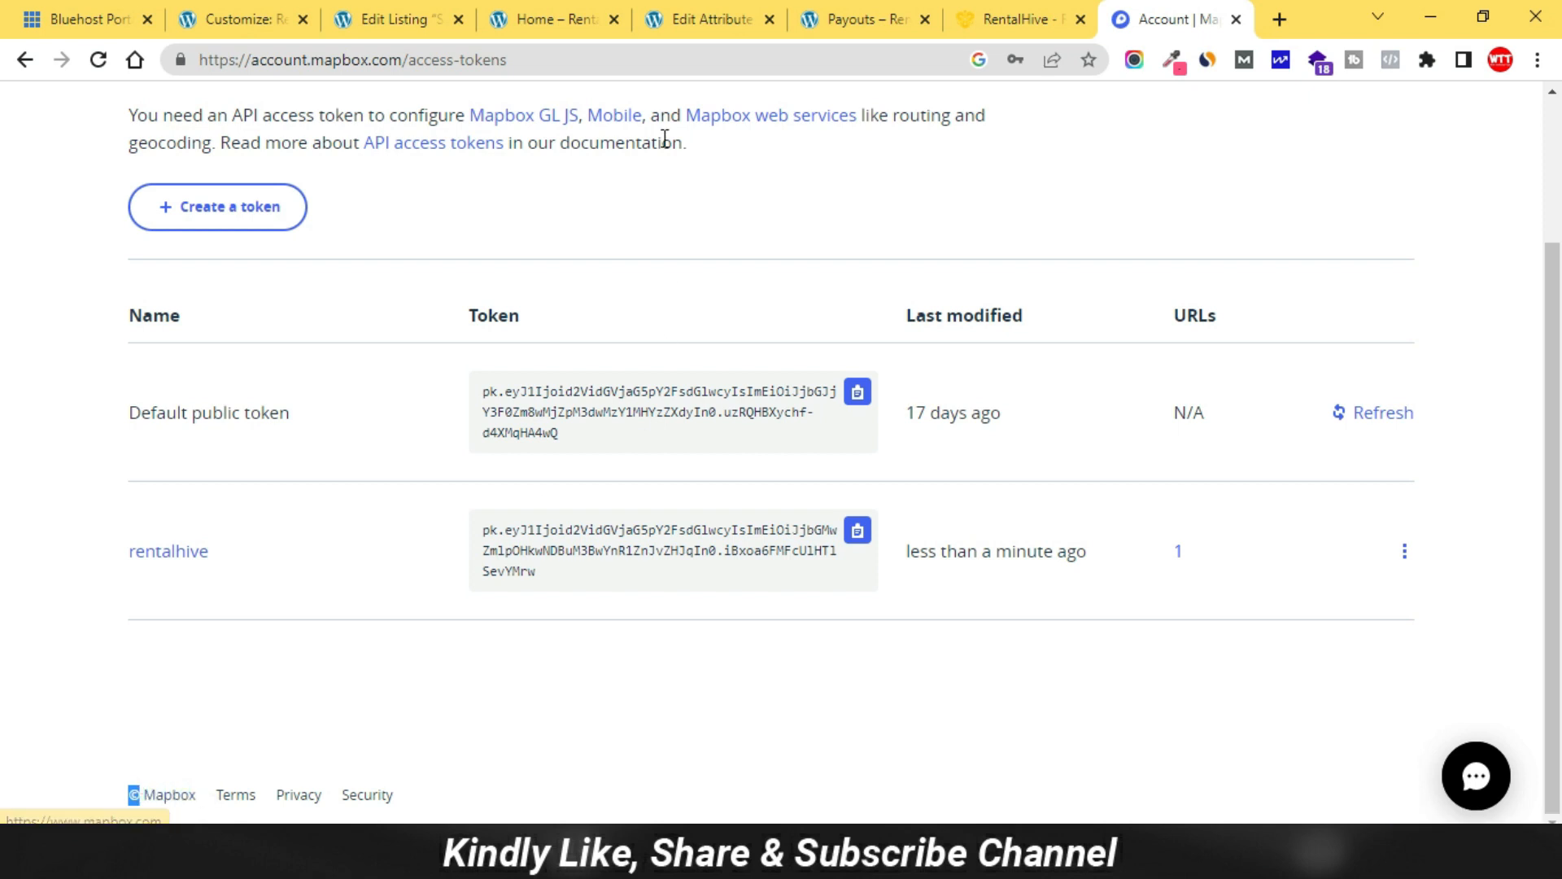
{"action": "left_click", "coordinate": [240, 19]}
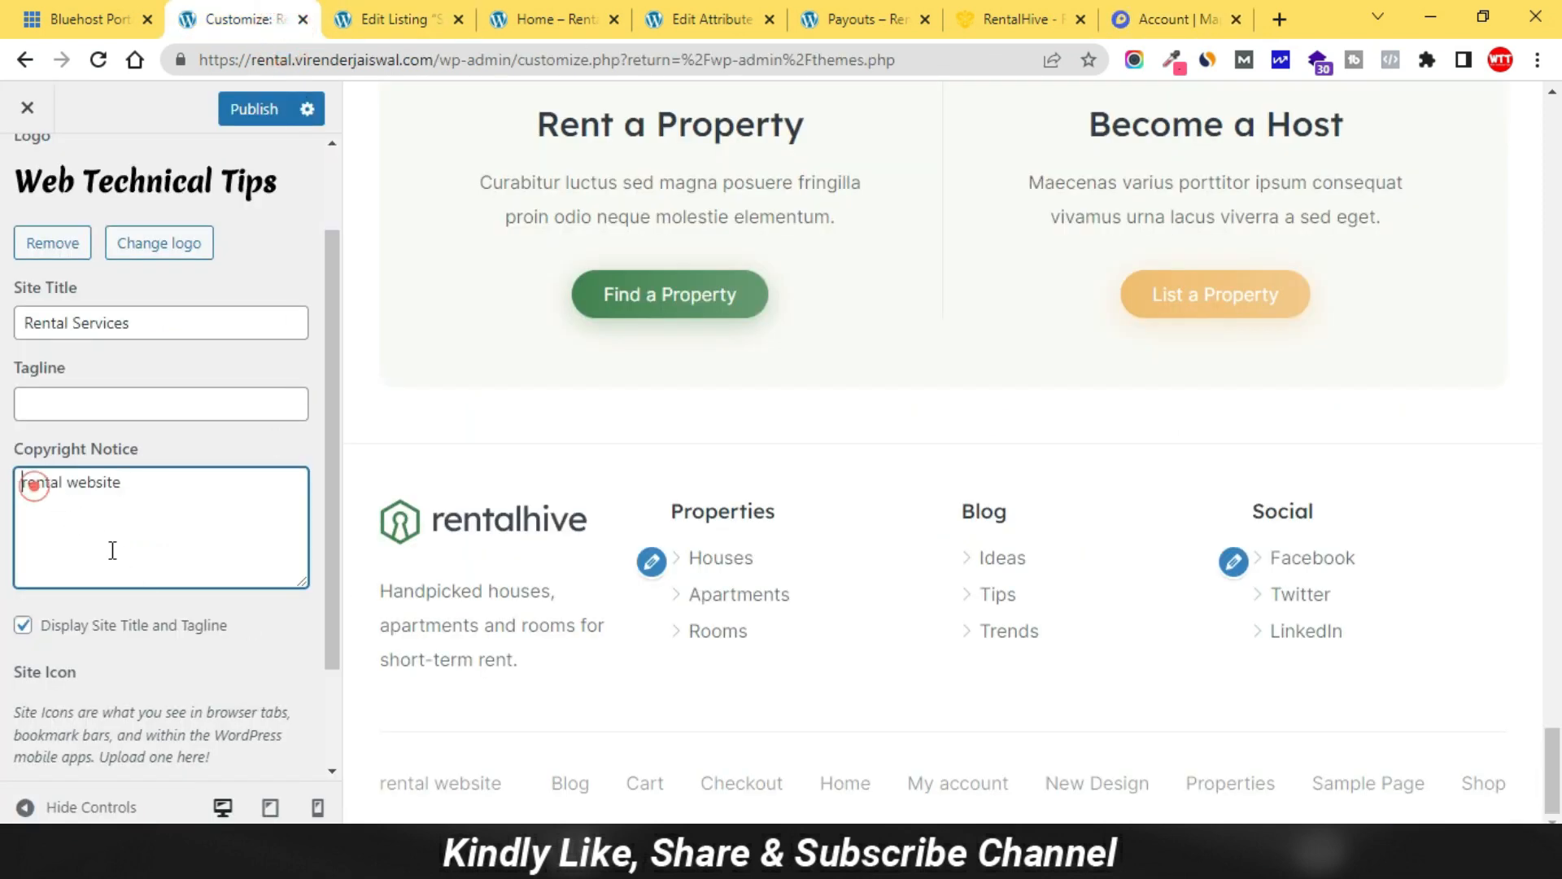
Complete the Copyright Notice so it reads "© Rental website 2022".
{"action": "type", "text": "©"}
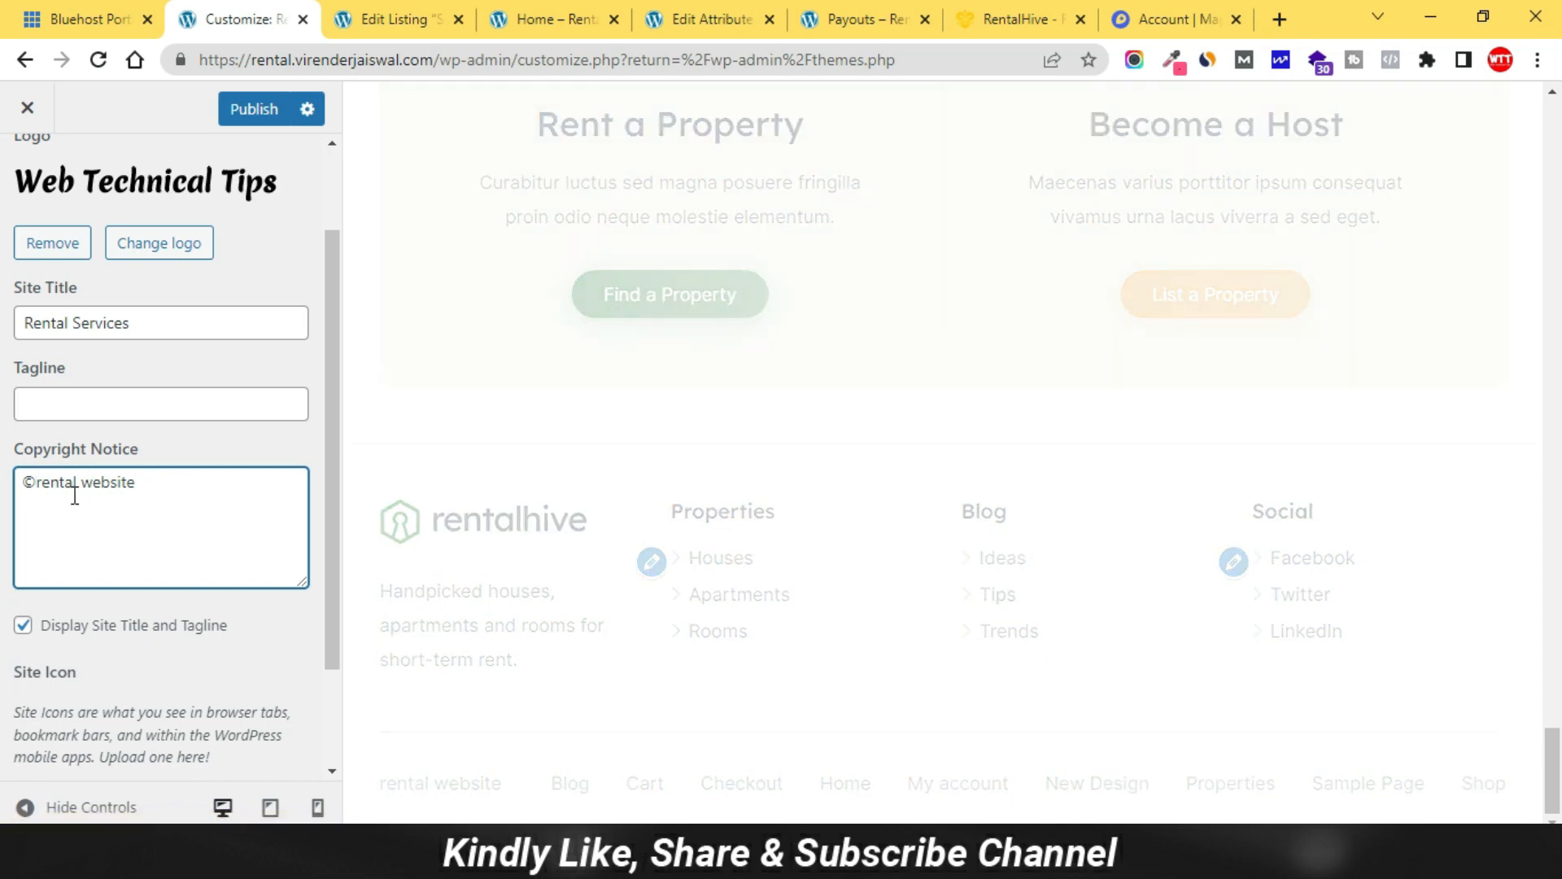
{"action": "key", "text": "Delete"}
{"action": "type", "text": "R"}
{"action": "key", "text": "End"}
{"action": "type", "text": "2022"}
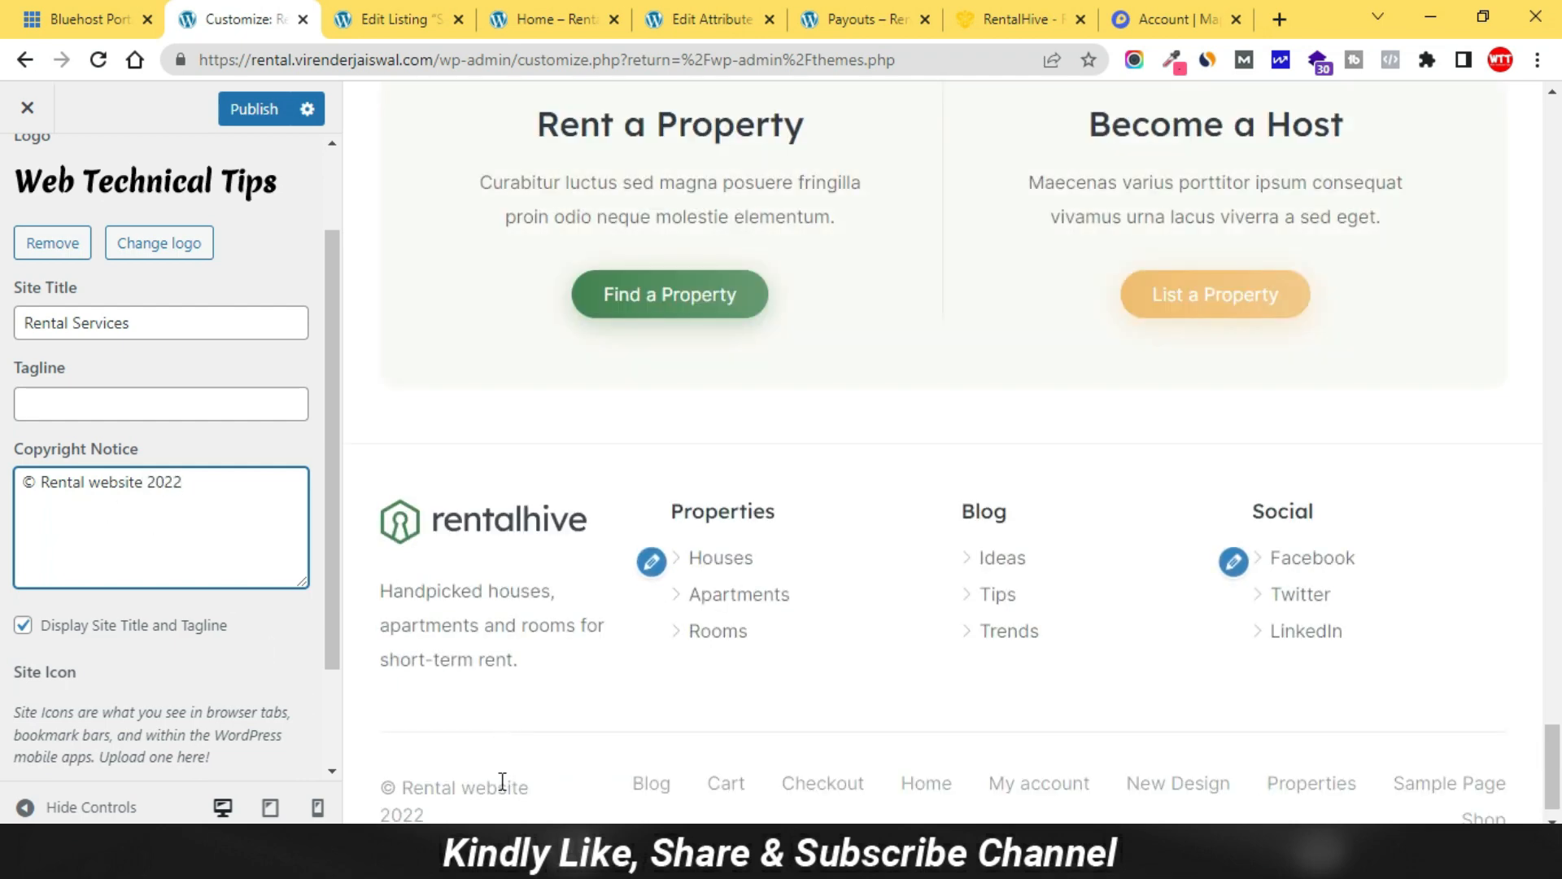
Review the Site Icon option, open webtechnicaltips.com in a new tab to examine its tab icon, and return to the Customizer.
{"action": "scroll", "coordinate": [295, 645], "scroll_direction": "down", "scroll_amount": 2}
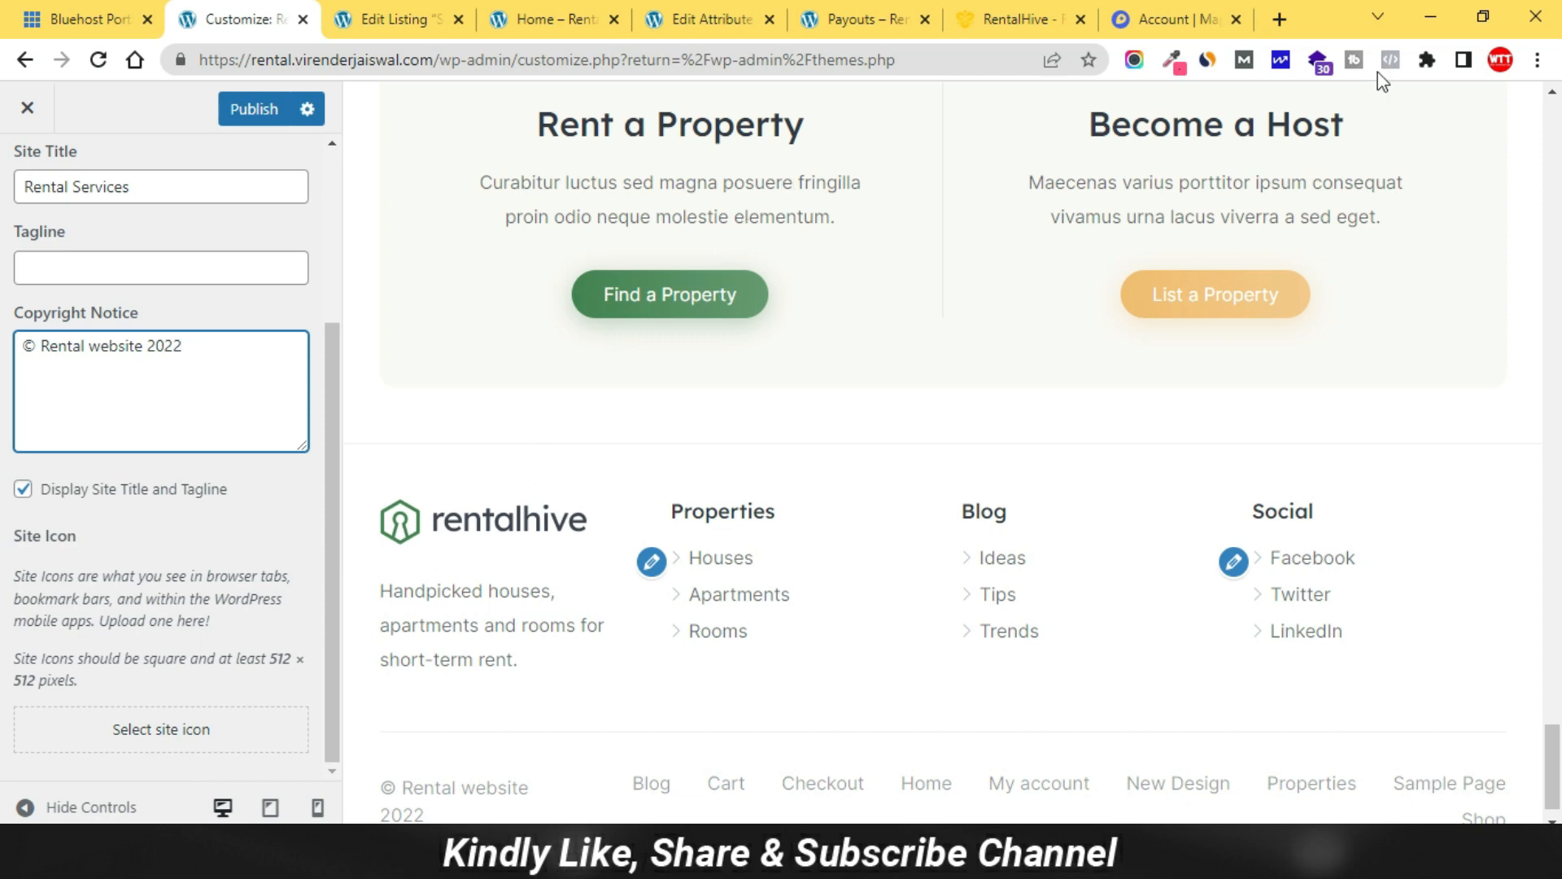
{"action": "left_click", "coordinate": [1280, 19]}
{"action": "type", "text": "webte"}
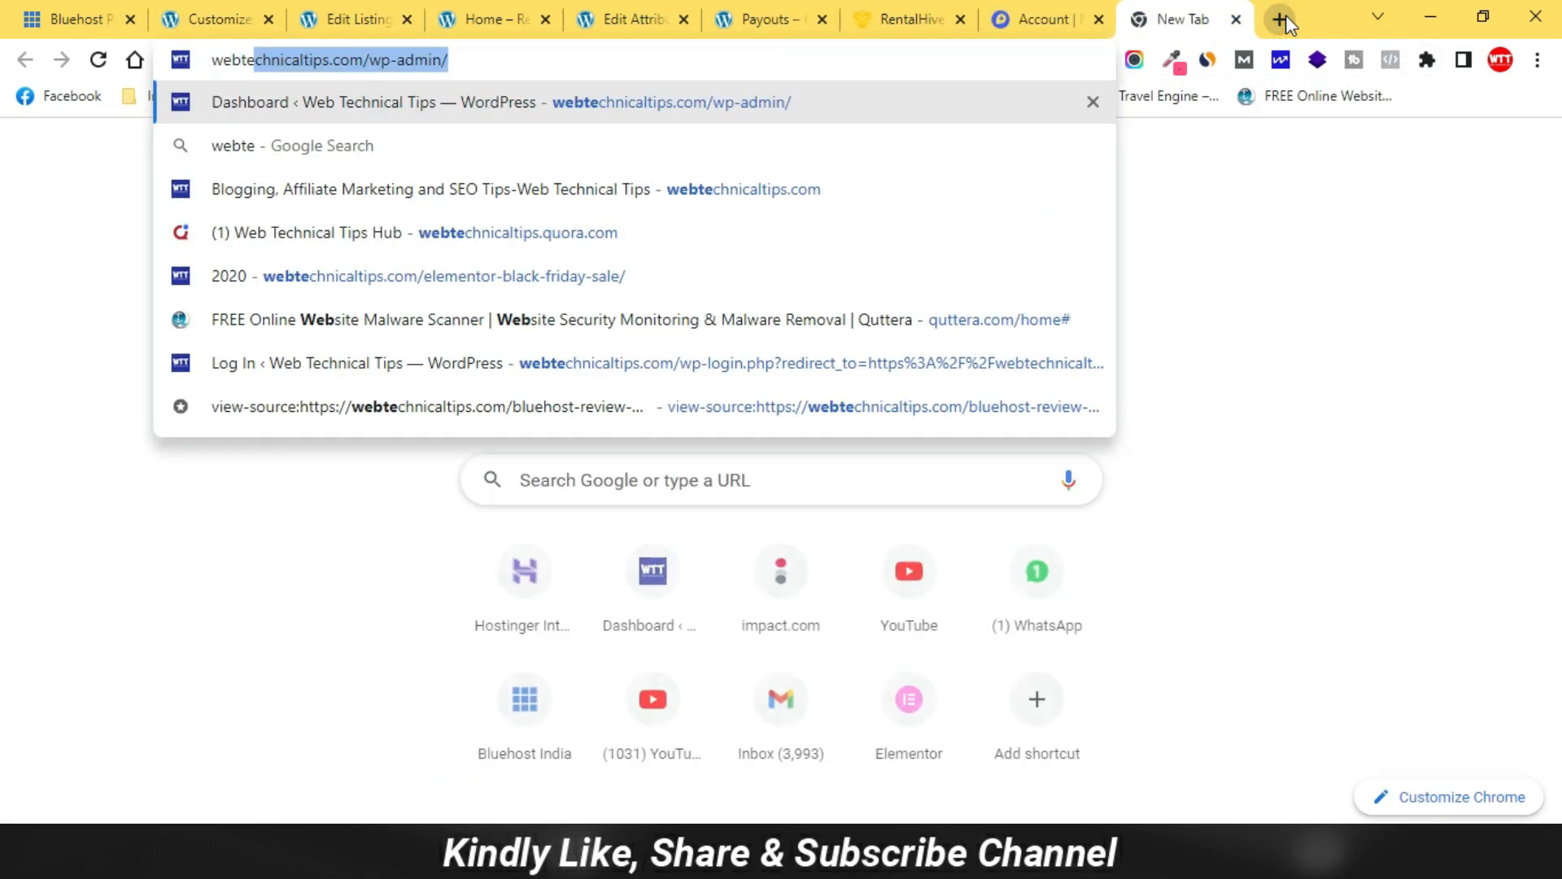
{"action": "type", "text": "chnicaltips.com/"}
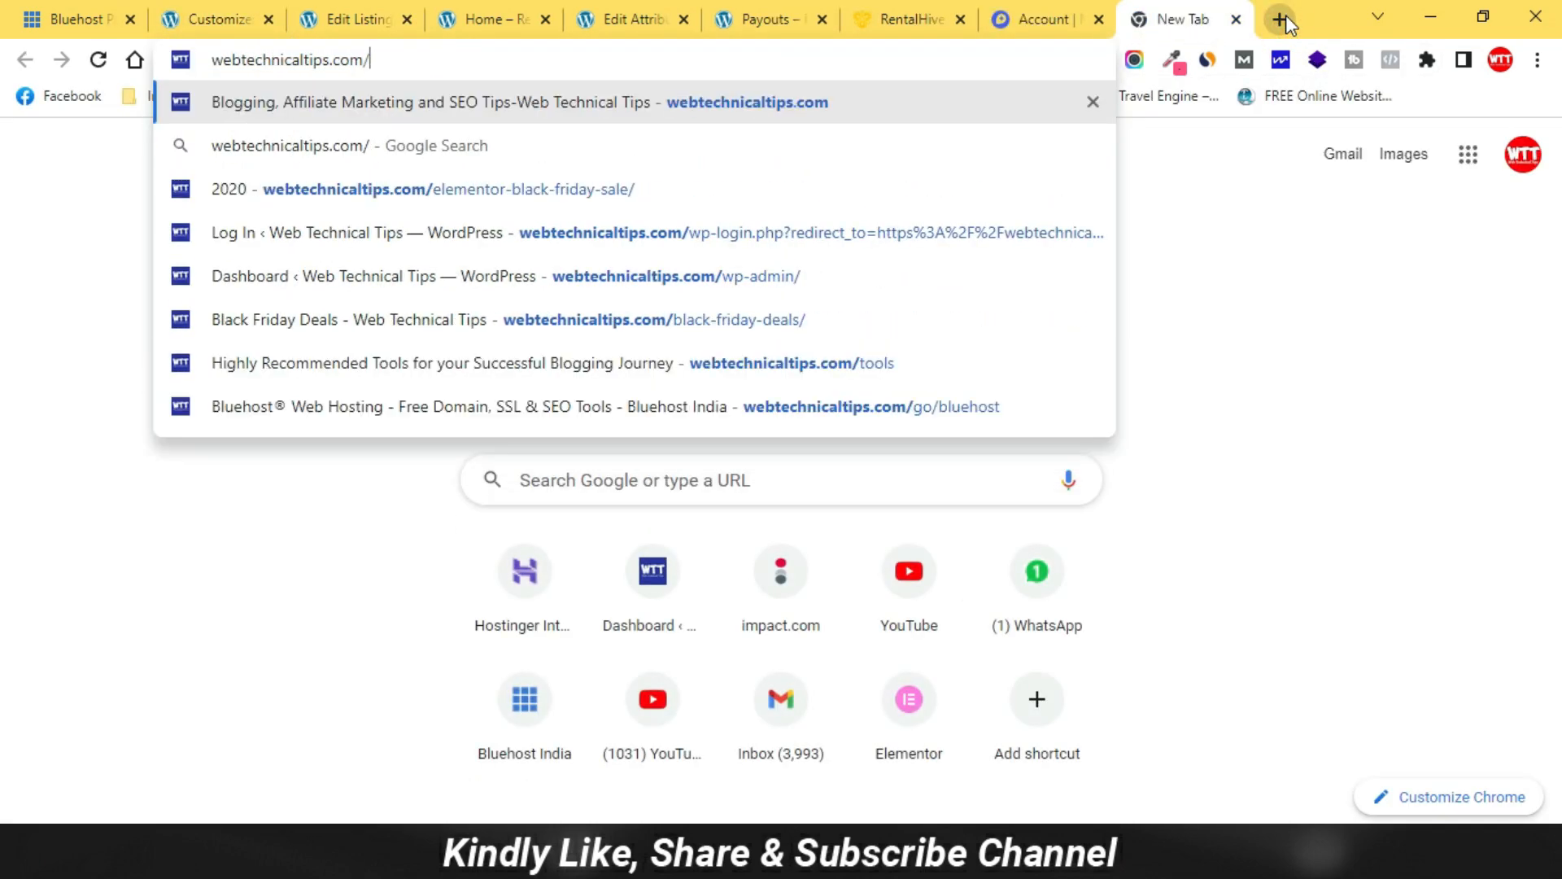
{"action": "key", "text": "Return"}
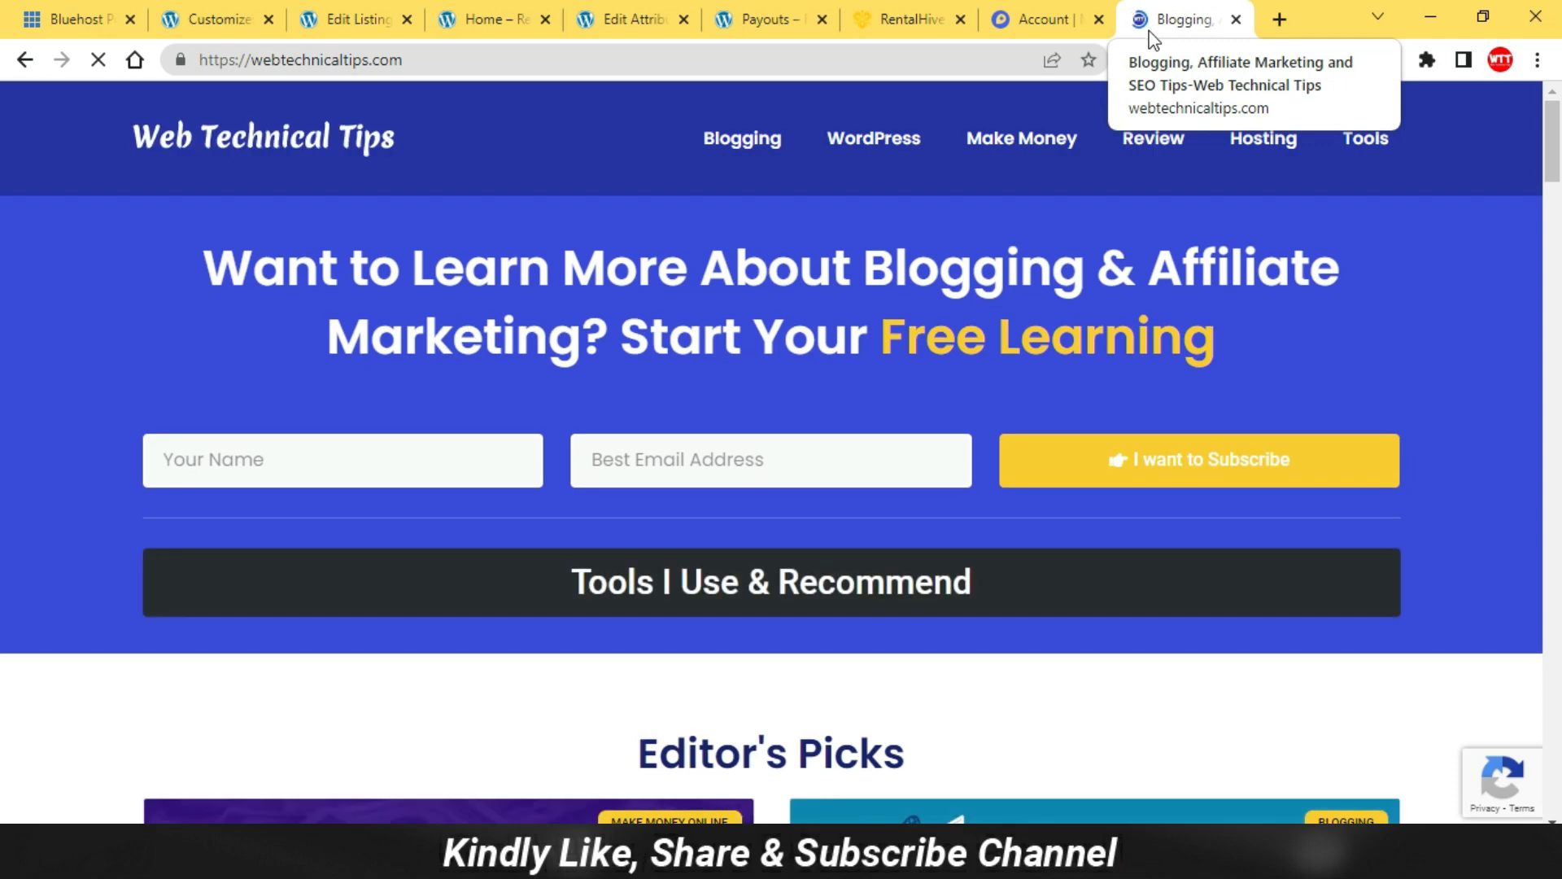
{"action": "left_click", "coordinate": [244, 14]}
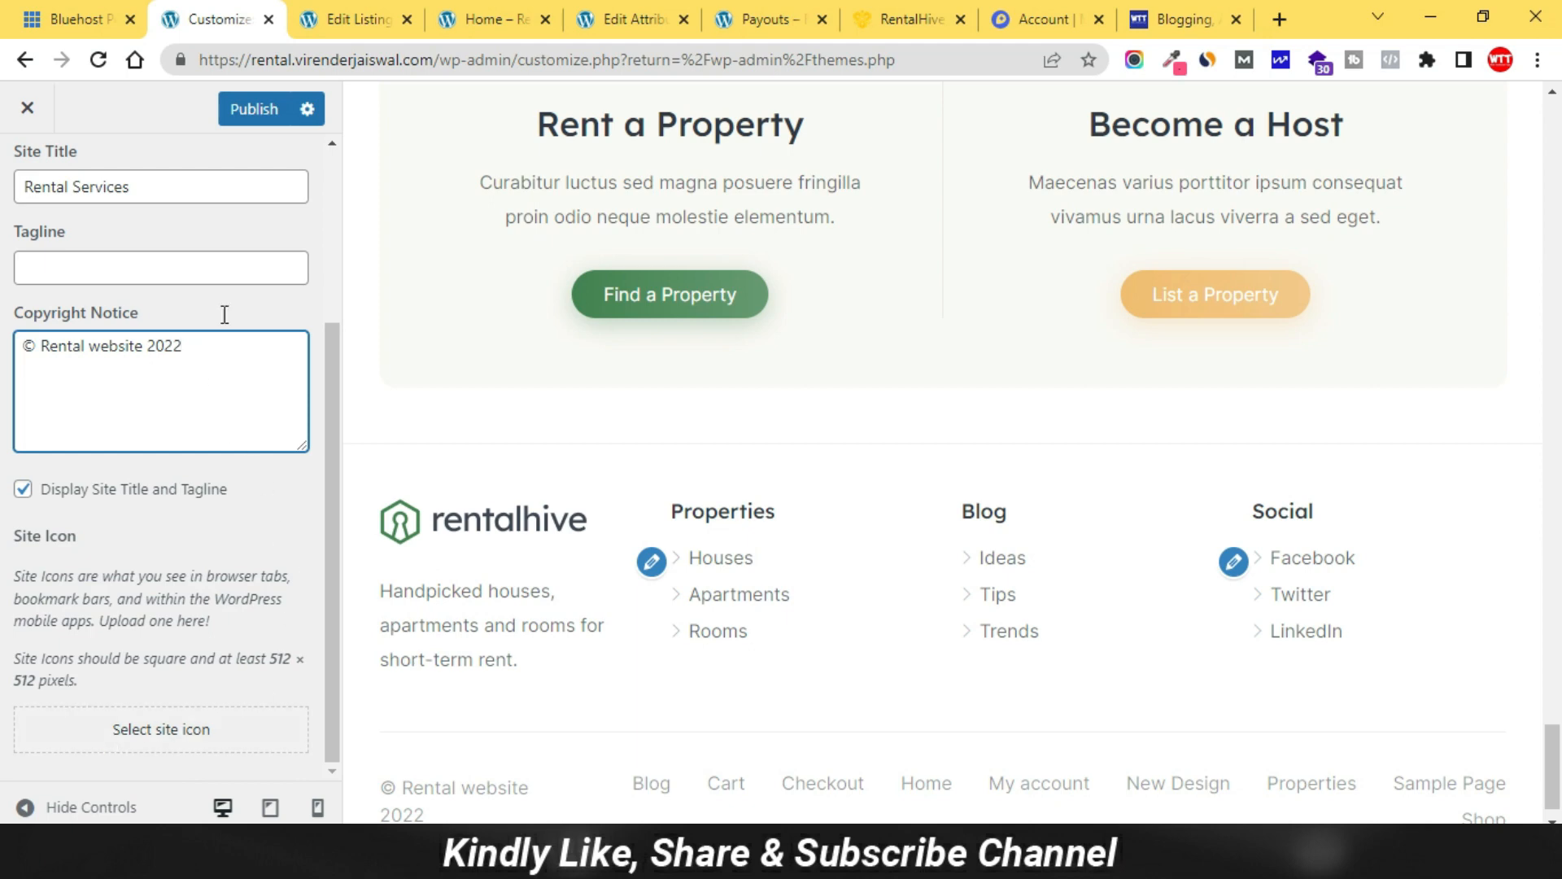
Set the theme's Primary Color to the blue #1e73be and check the homepage preview down to the footer.
{"action": "scroll", "coordinate": [82, 212], "scroll_direction": "up", "scroll_amount": 3}
{"action": "left_click", "coordinate": [28, 170]}
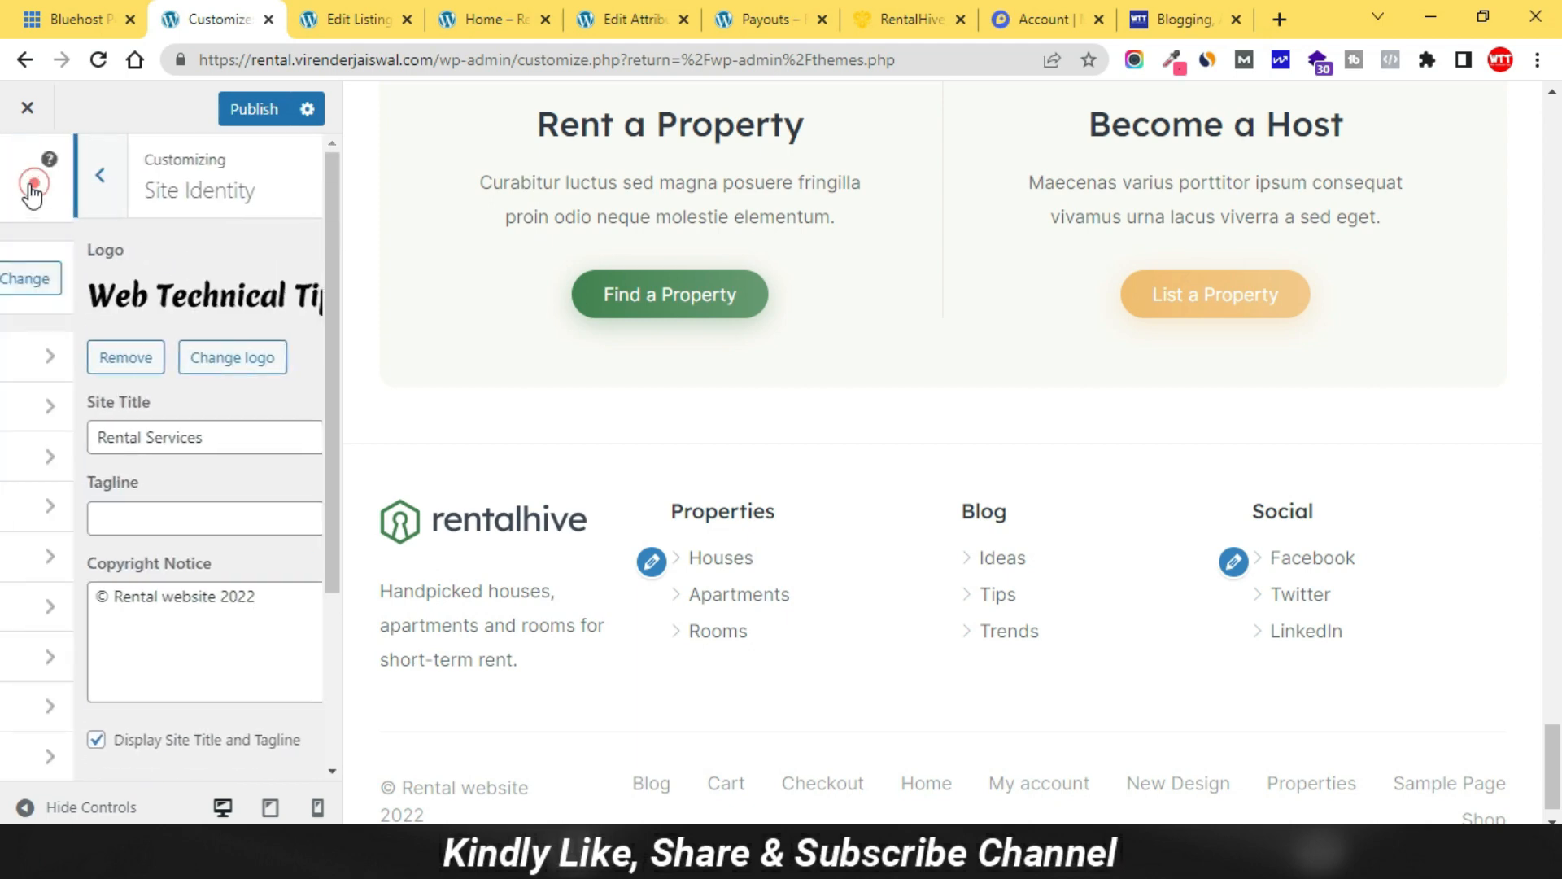
{"action": "left_click", "coordinate": [204, 411]}
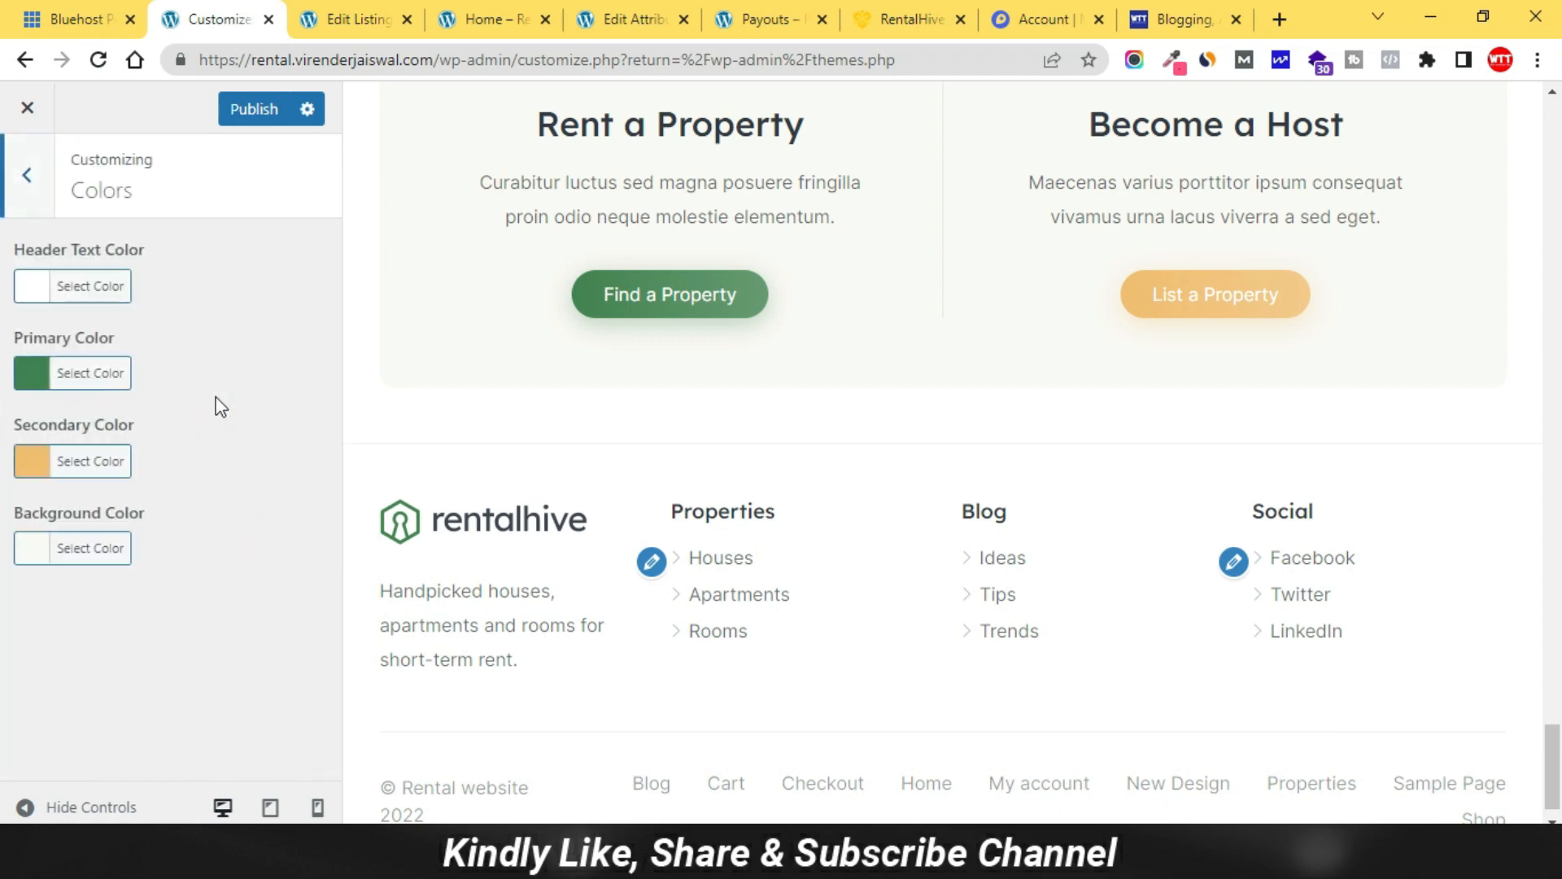
{"action": "scroll", "coordinate": [680, 367], "scroll_direction": "up", "scroll_amount": 20}
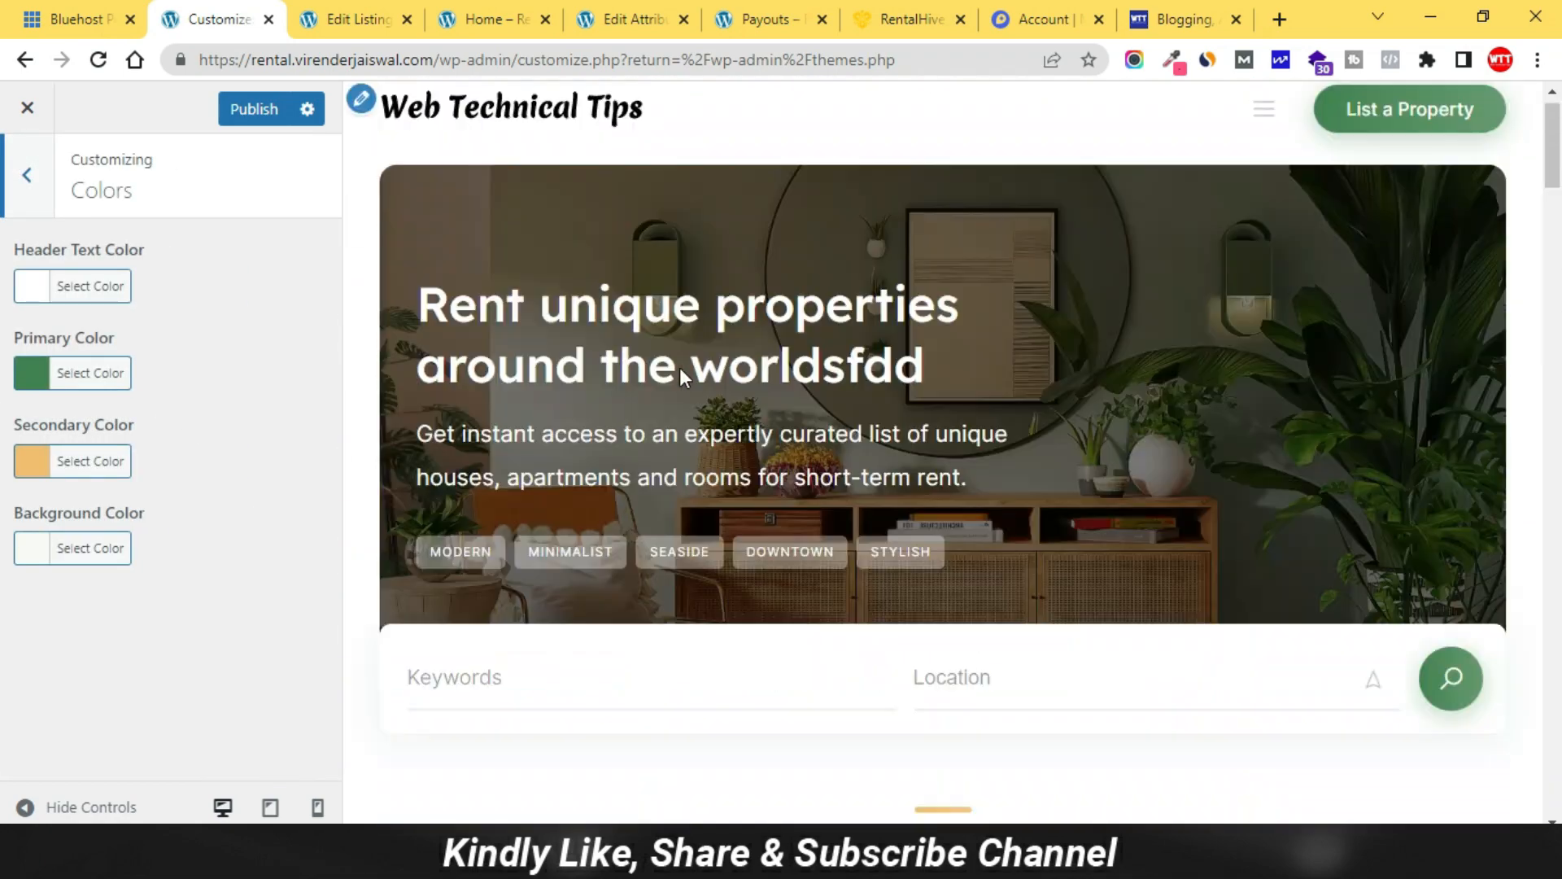
{"action": "left_click", "coordinate": [49, 371]}
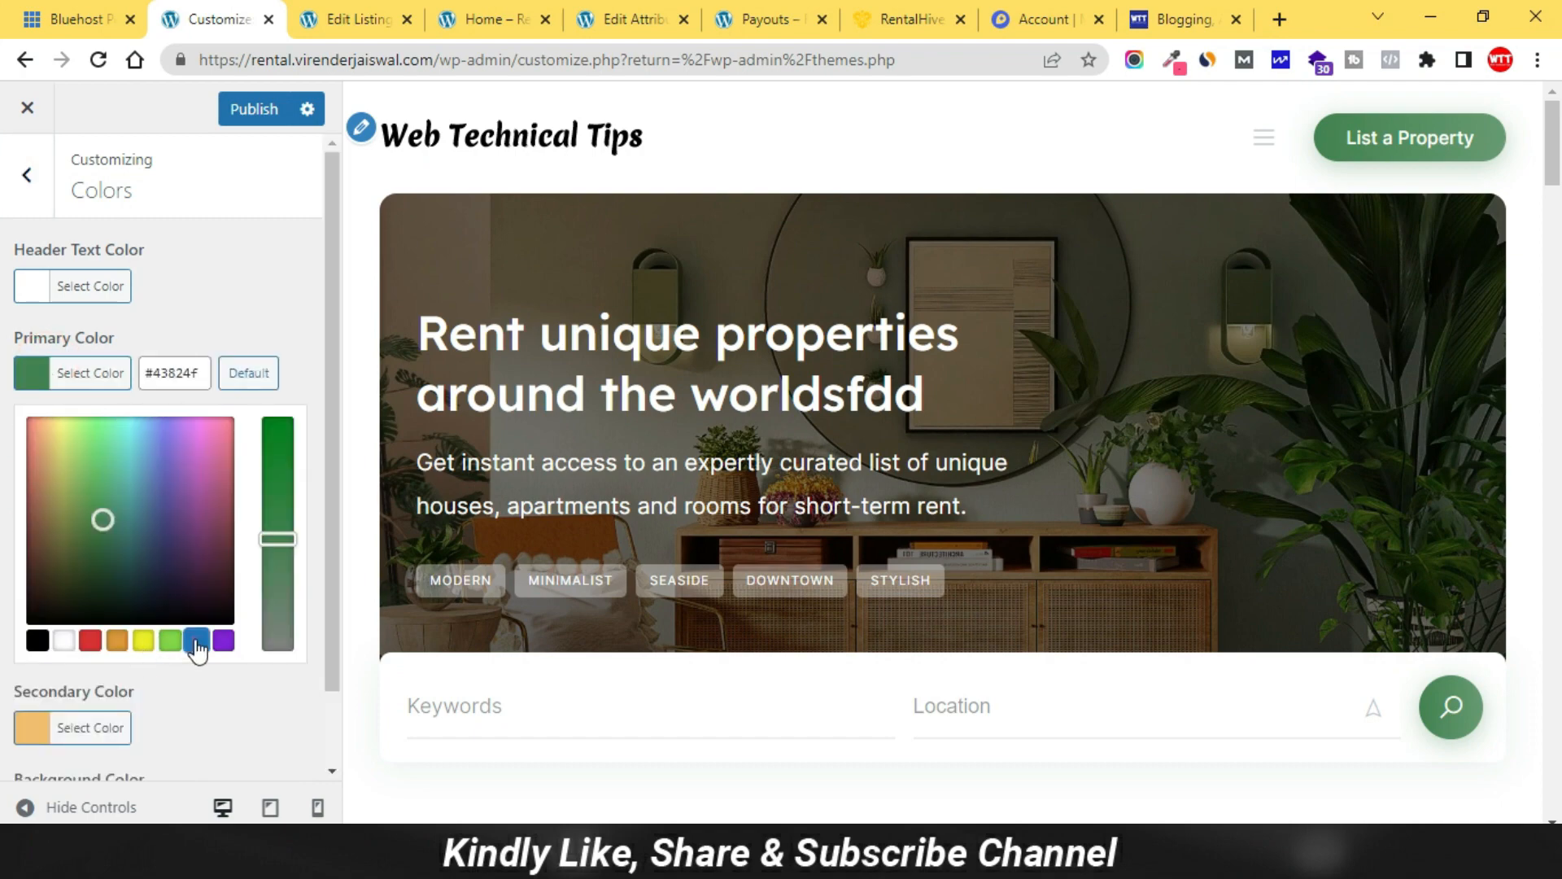
{"action": "left_click", "coordinate": [196, 643]}
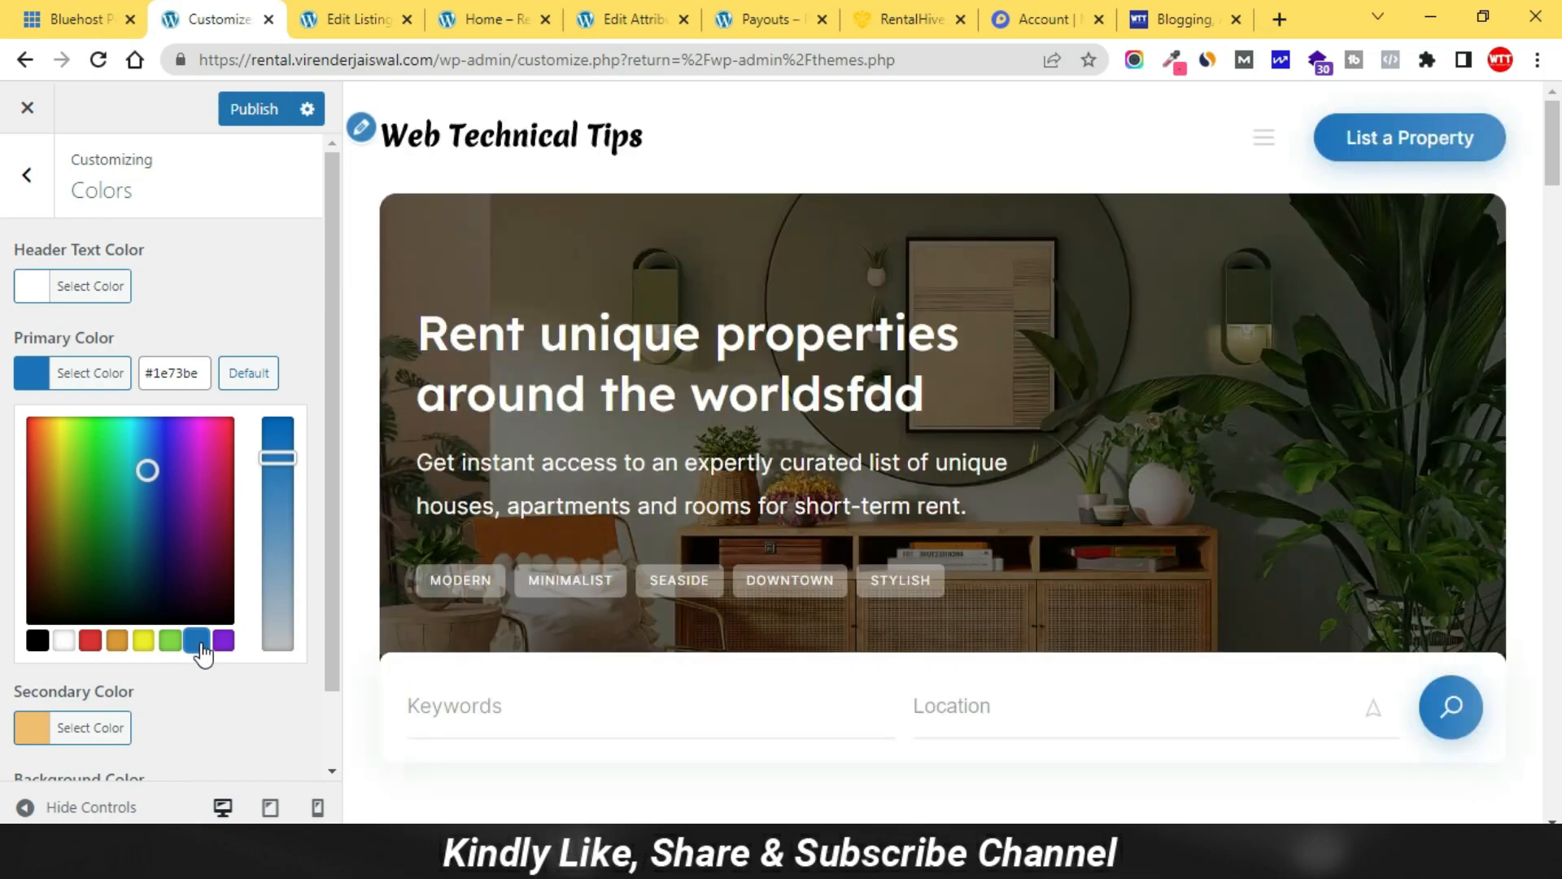
{"action": "scroll", "coordinate": [949, 356], "scroll_direction": "down", "scroll_amount": 15}
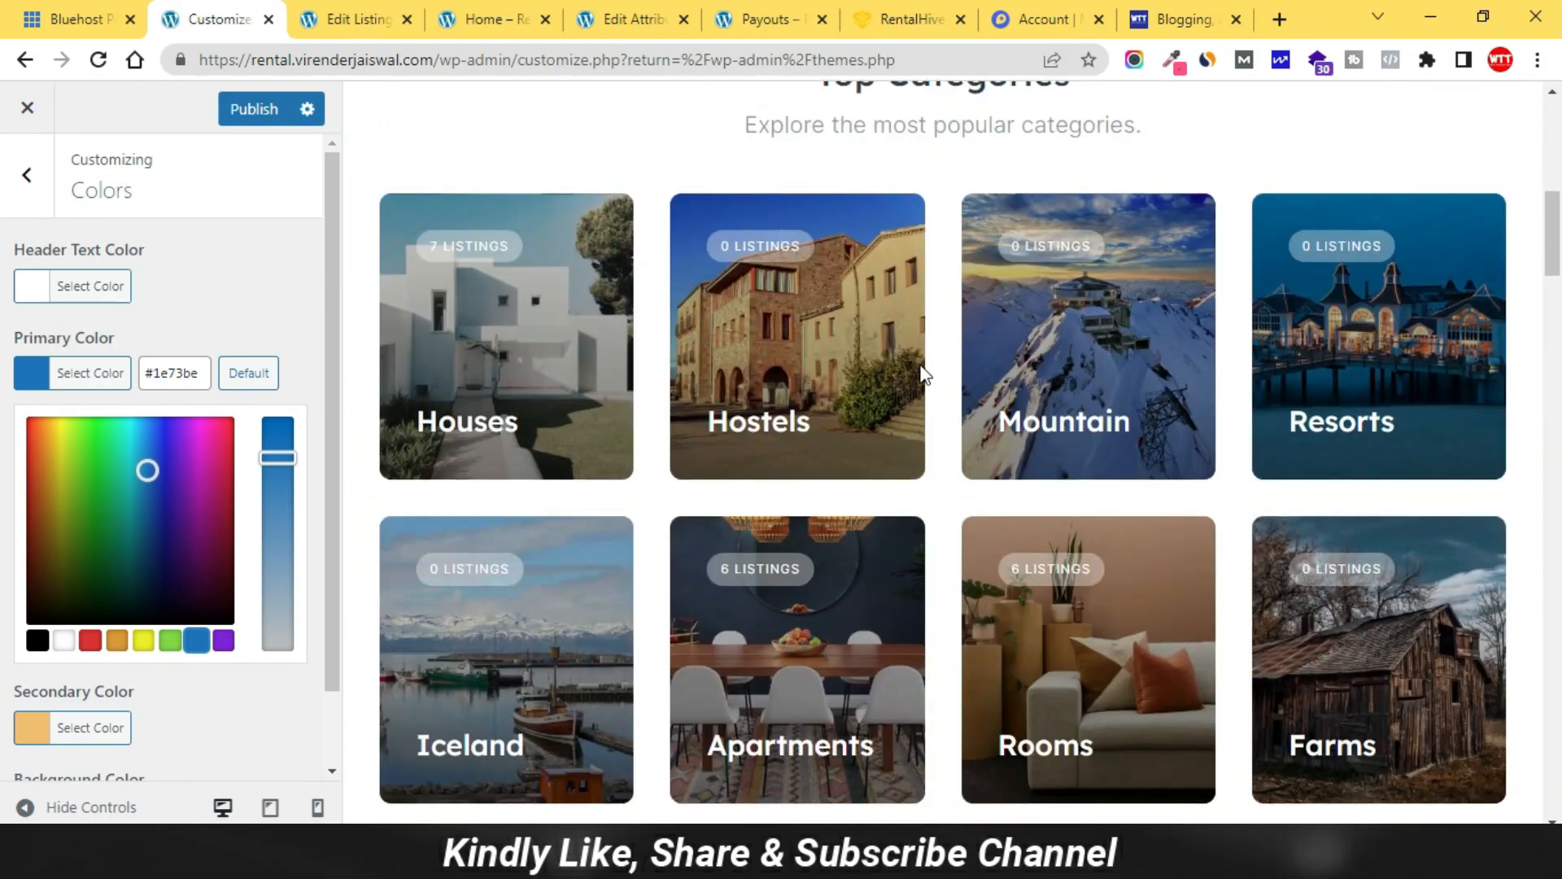
{"action": "scroll", "coordinate": [920, 364], "scroll_direction": "down", "scroll_amount": 15}
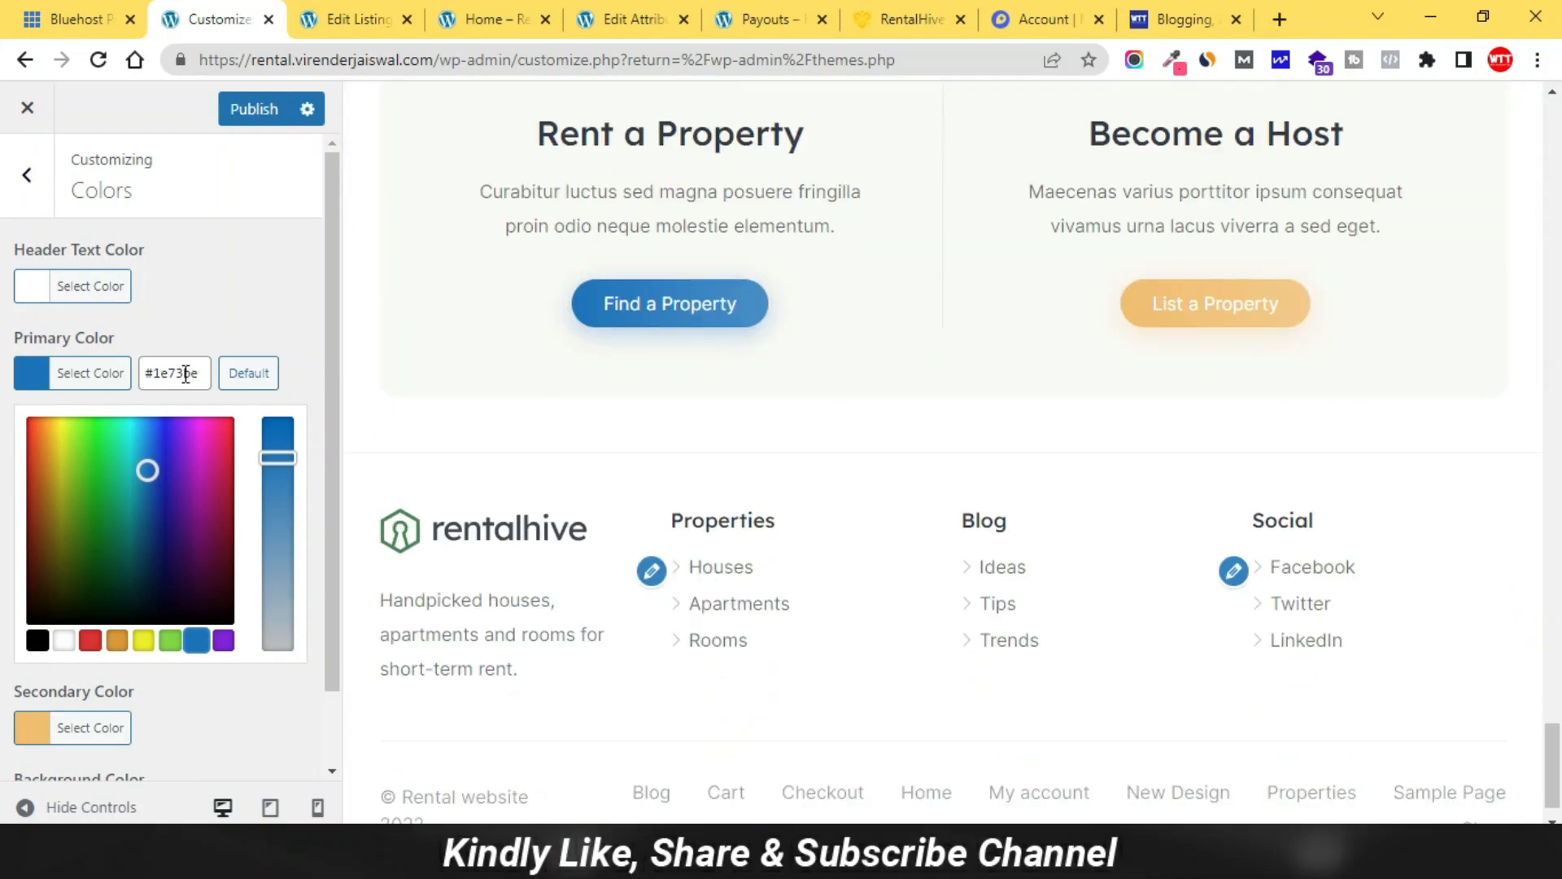
Try the red #dd3333 as the theme's Secondary Color in the homepage preview, and settle on the orange #dd9933.
{"action": "left_click", "coordinate": [205, 320]}
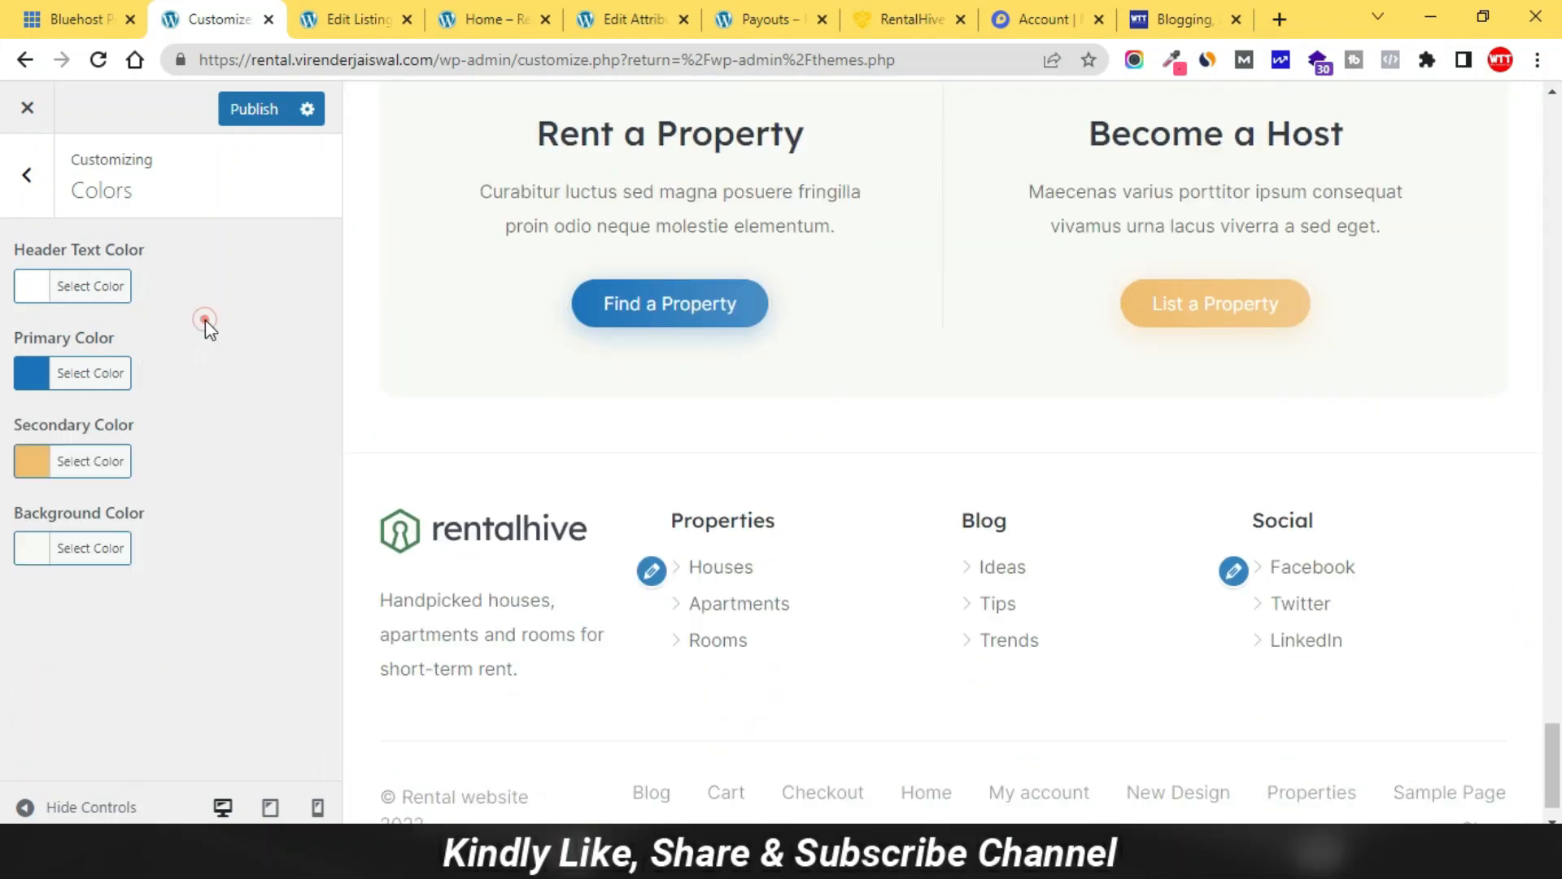
{"action": "left_click", "coordinate": [108, 464]}
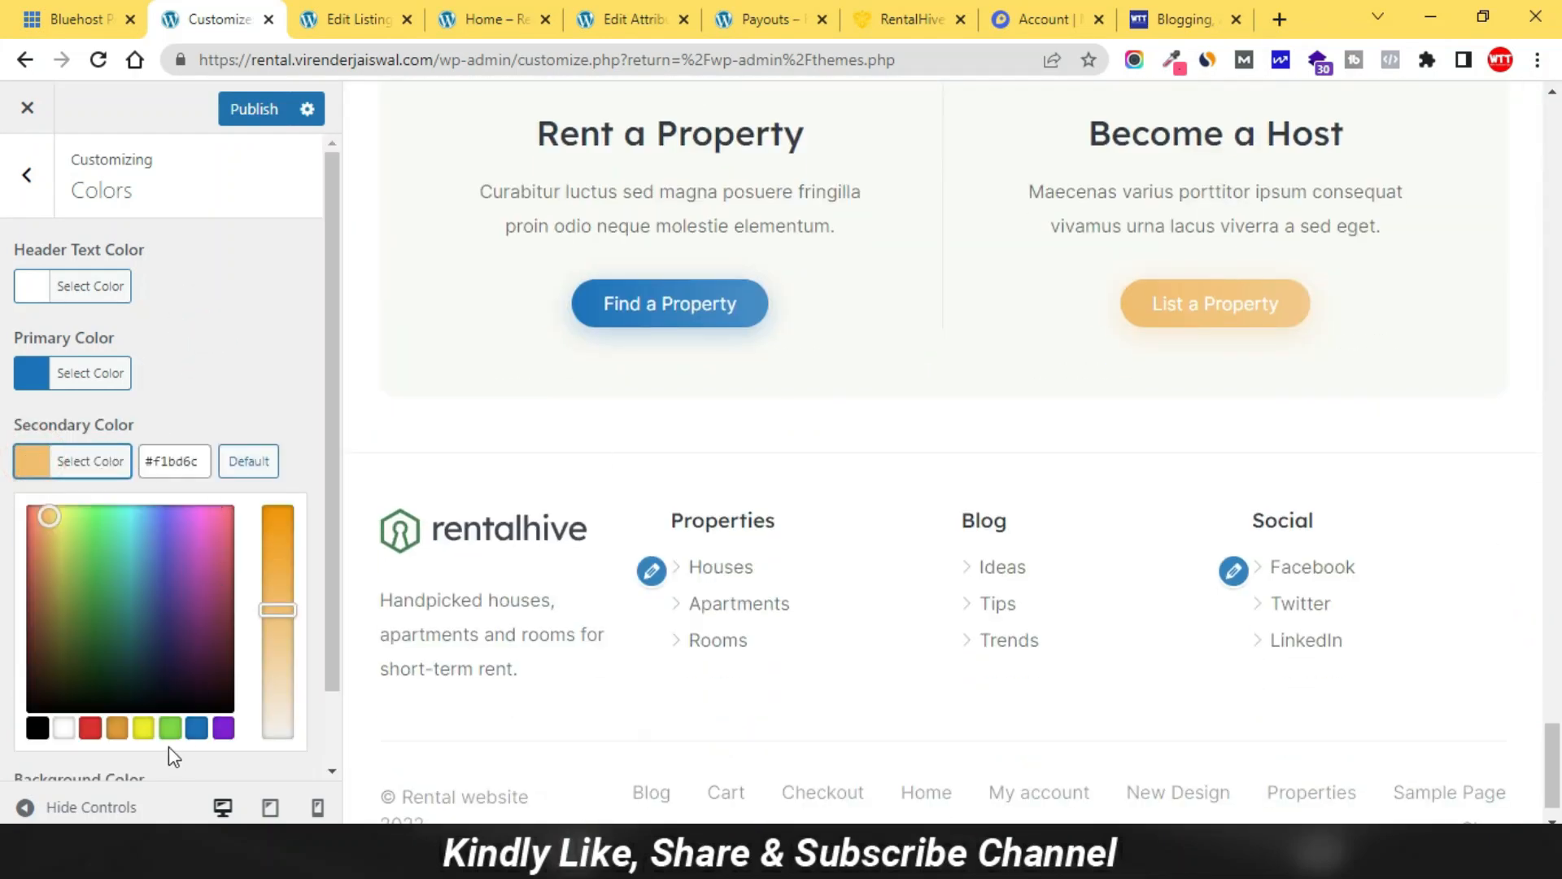
{"action": "left_click", "coordinate": [90, 728]}
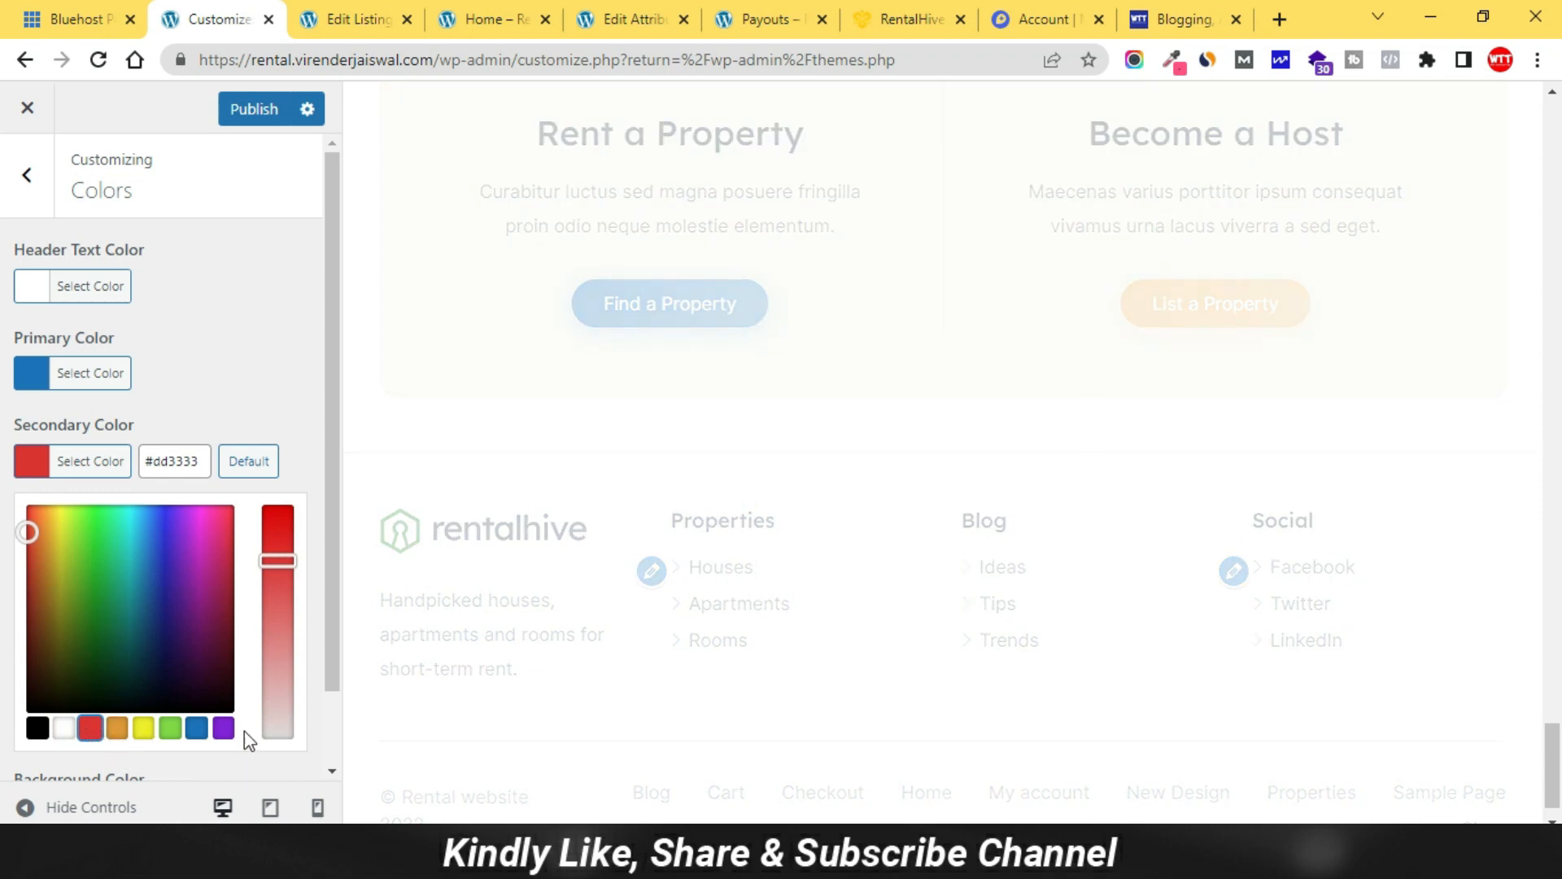
{"action": "scroll", "coordinate": [1011, 481], "scroll_direction": "up", "scroll_amount": 12}
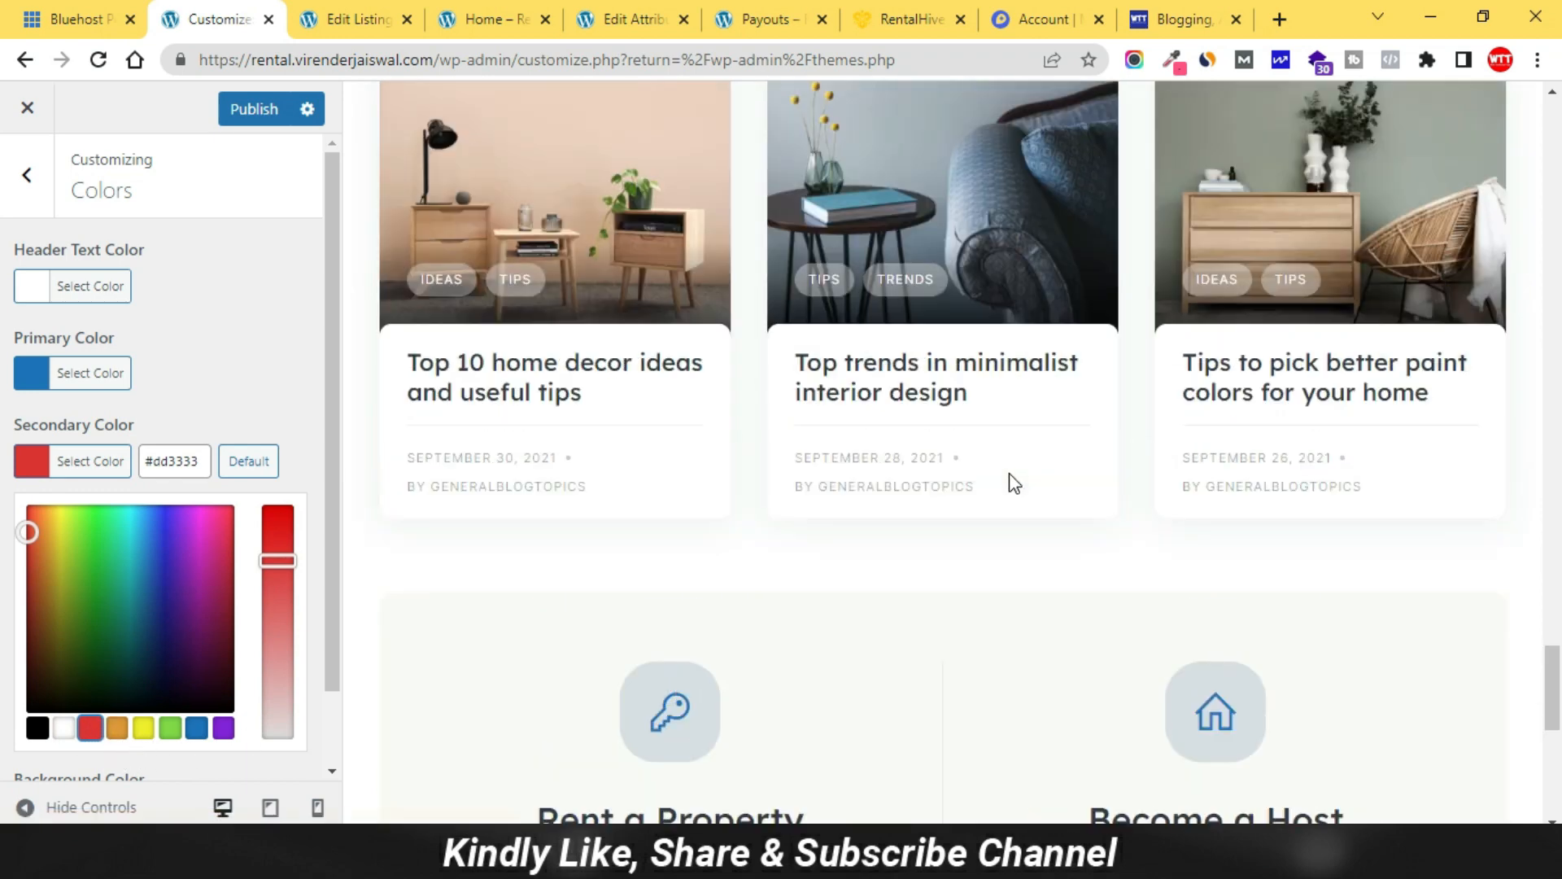
{"action": "scroll", "coordinate": [1012, 481], "scroll_direction": "up", "scroll_amount": 10}
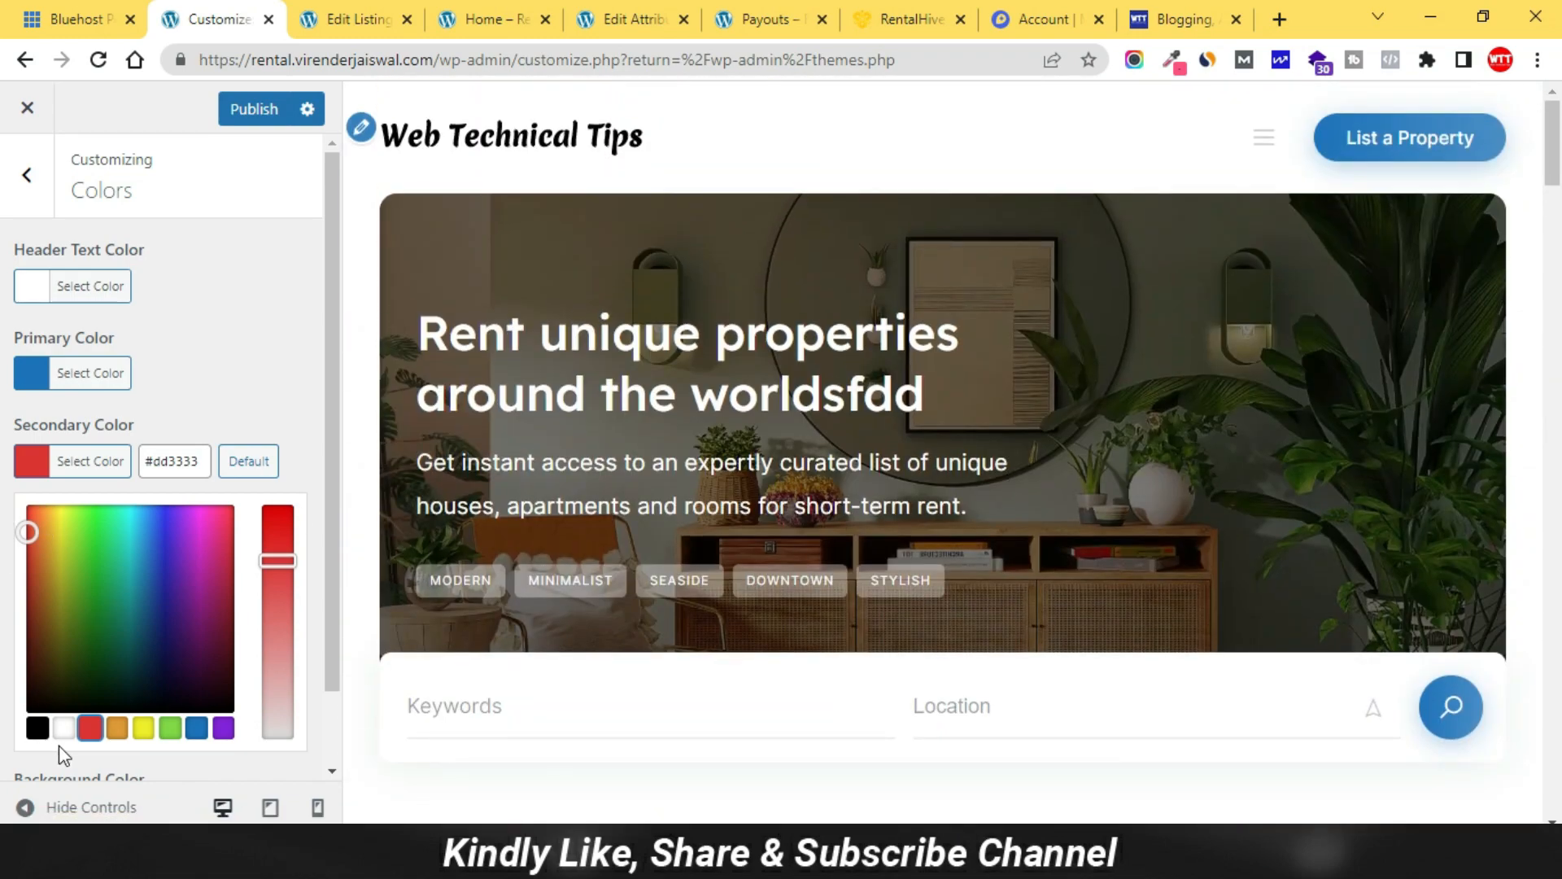
{"action": "left_click", "coordinate": [116, 728]}
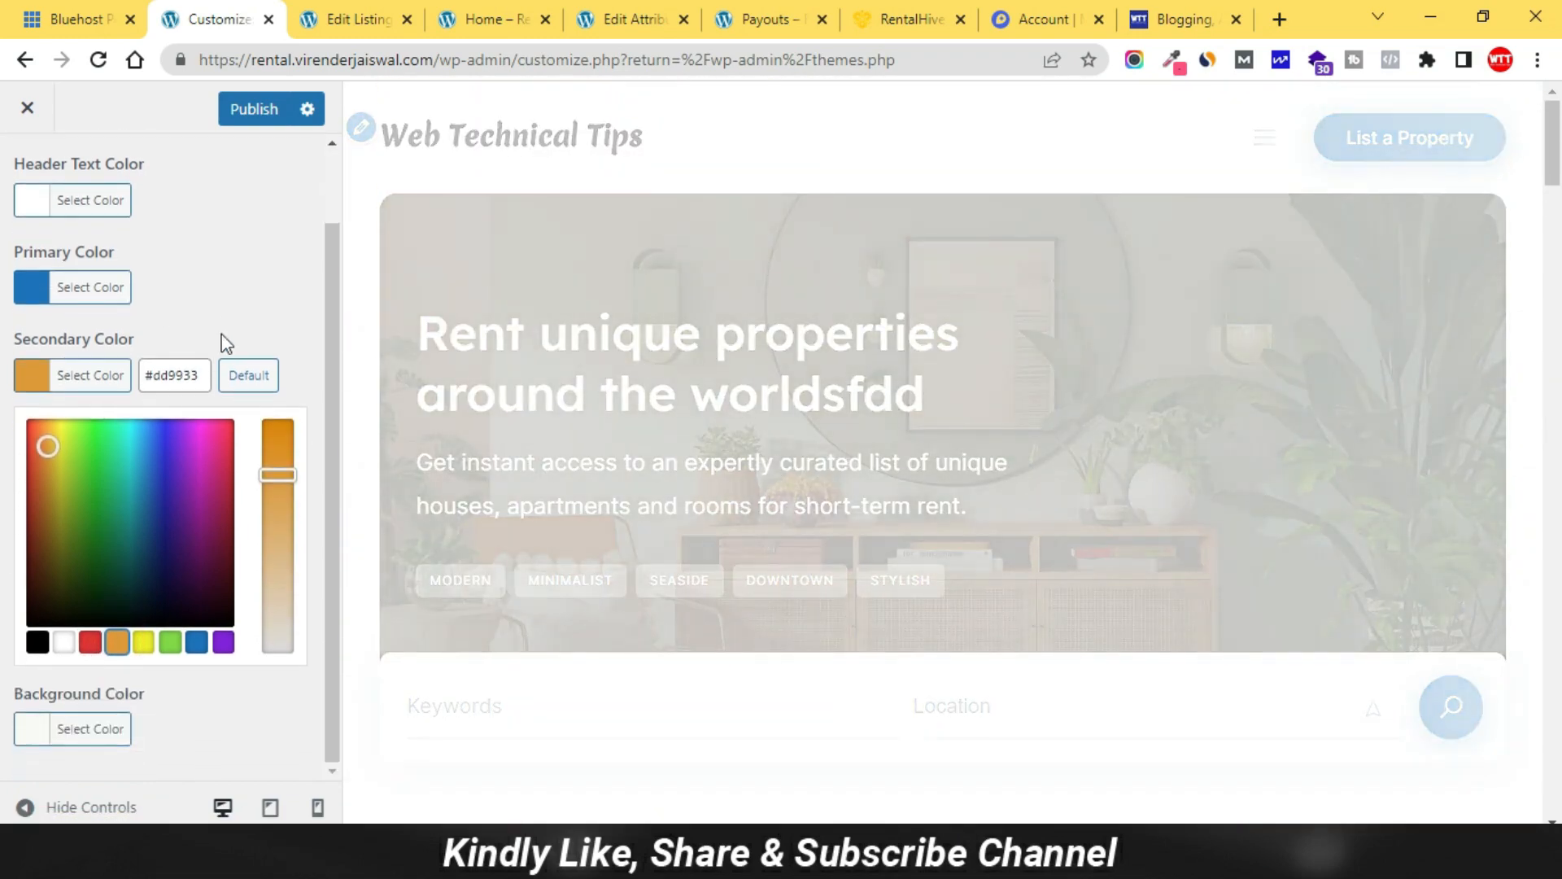
{"action": "left_click", "coordinate": [225, 308]}
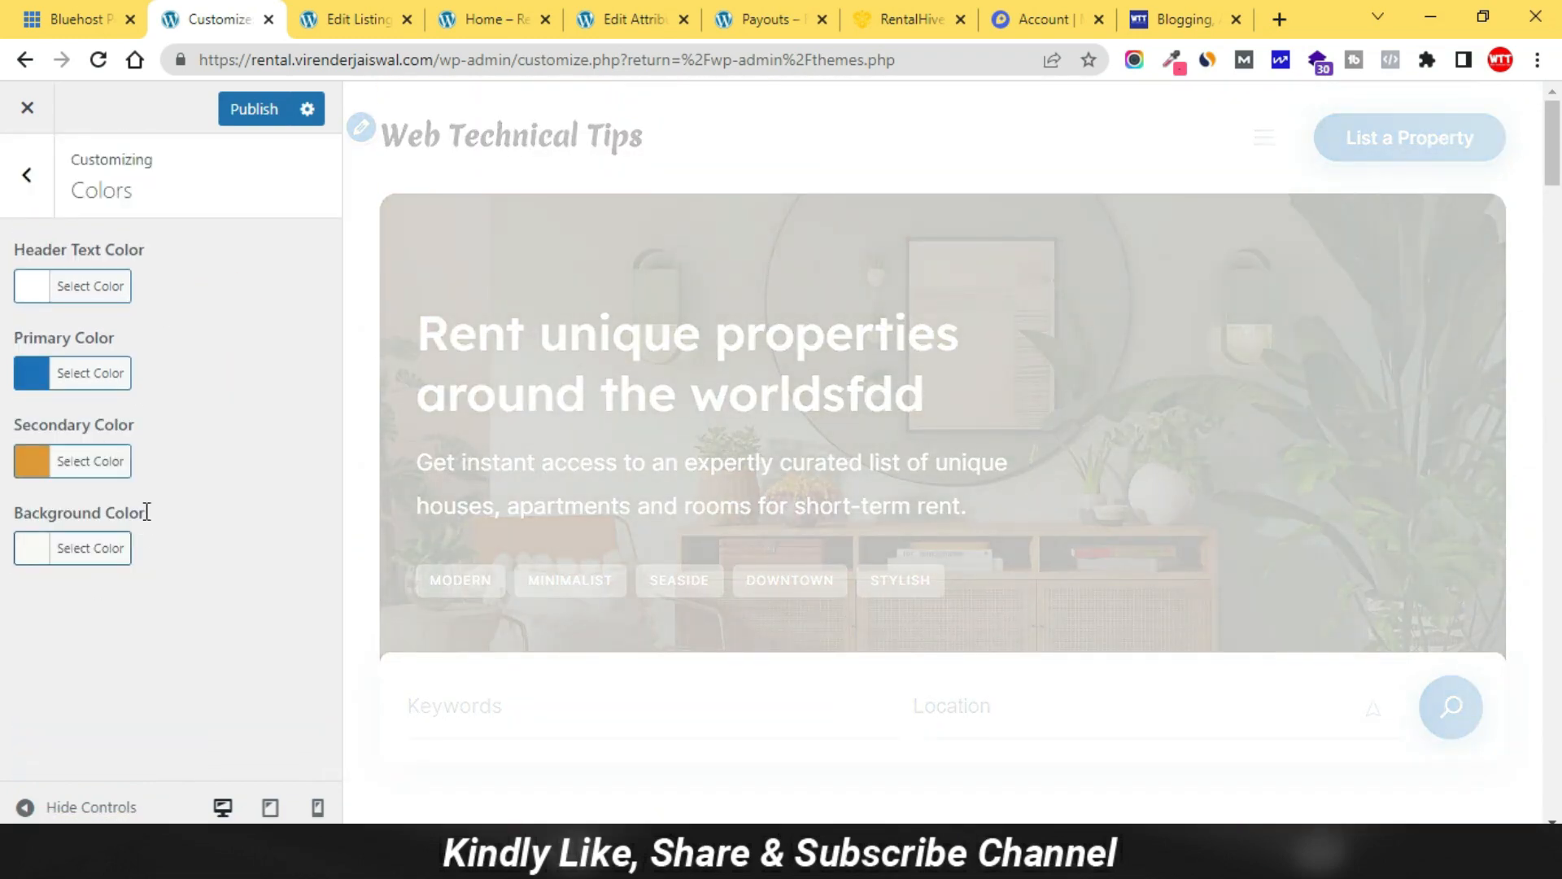
Review the Header Image settings, including the current and previously uploaded header images, and return to the main Customizer list.
{"action": "left_click", "coordinate": [33, 175]}
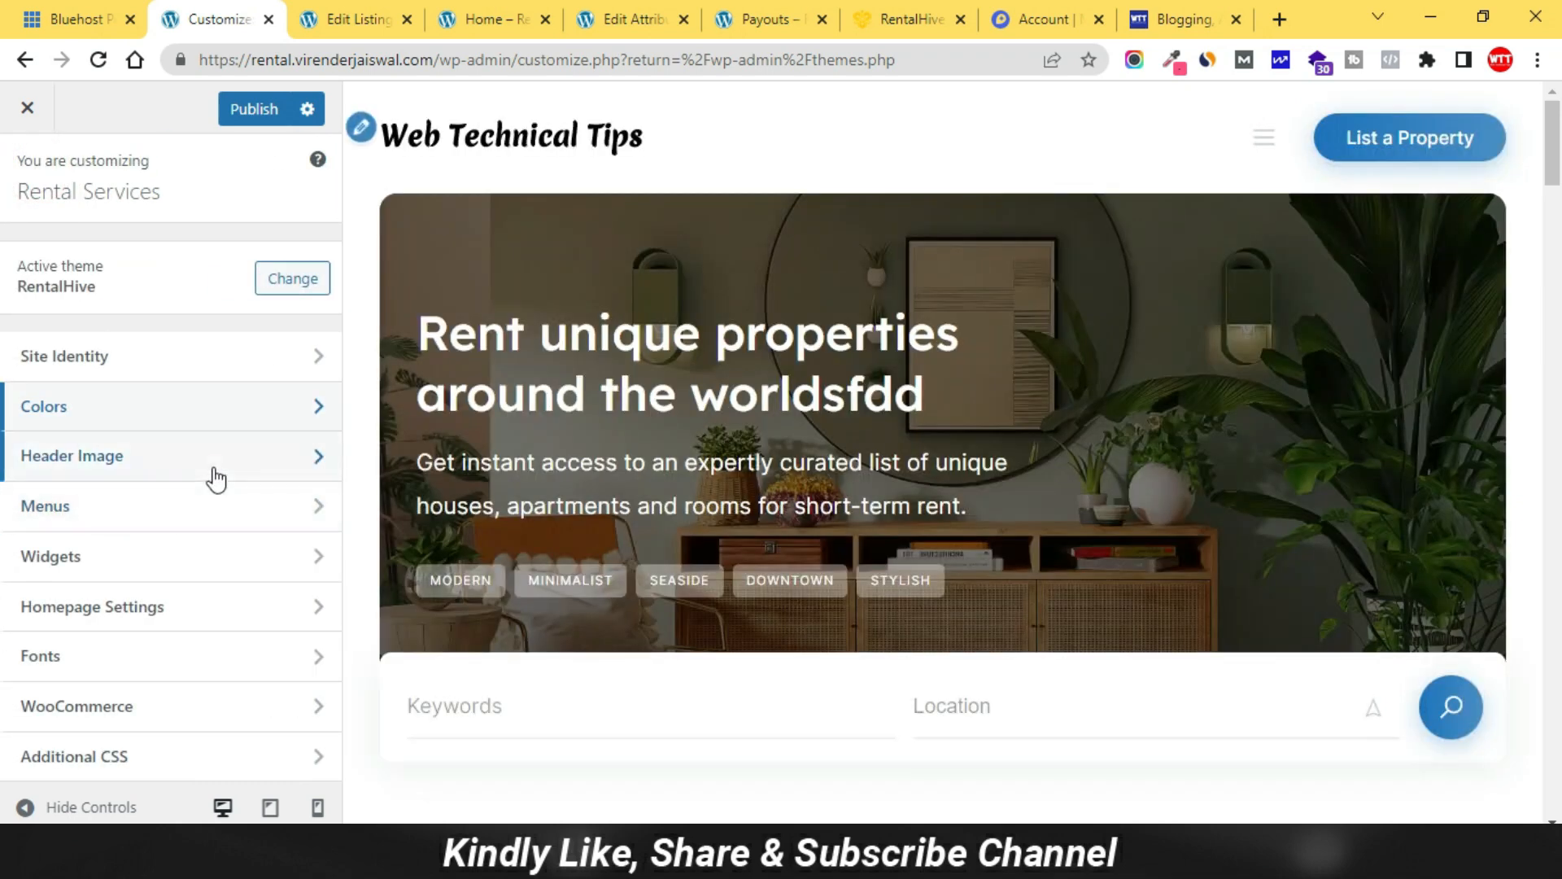
{"action": "left_click", "coordinate": [216, 466]}
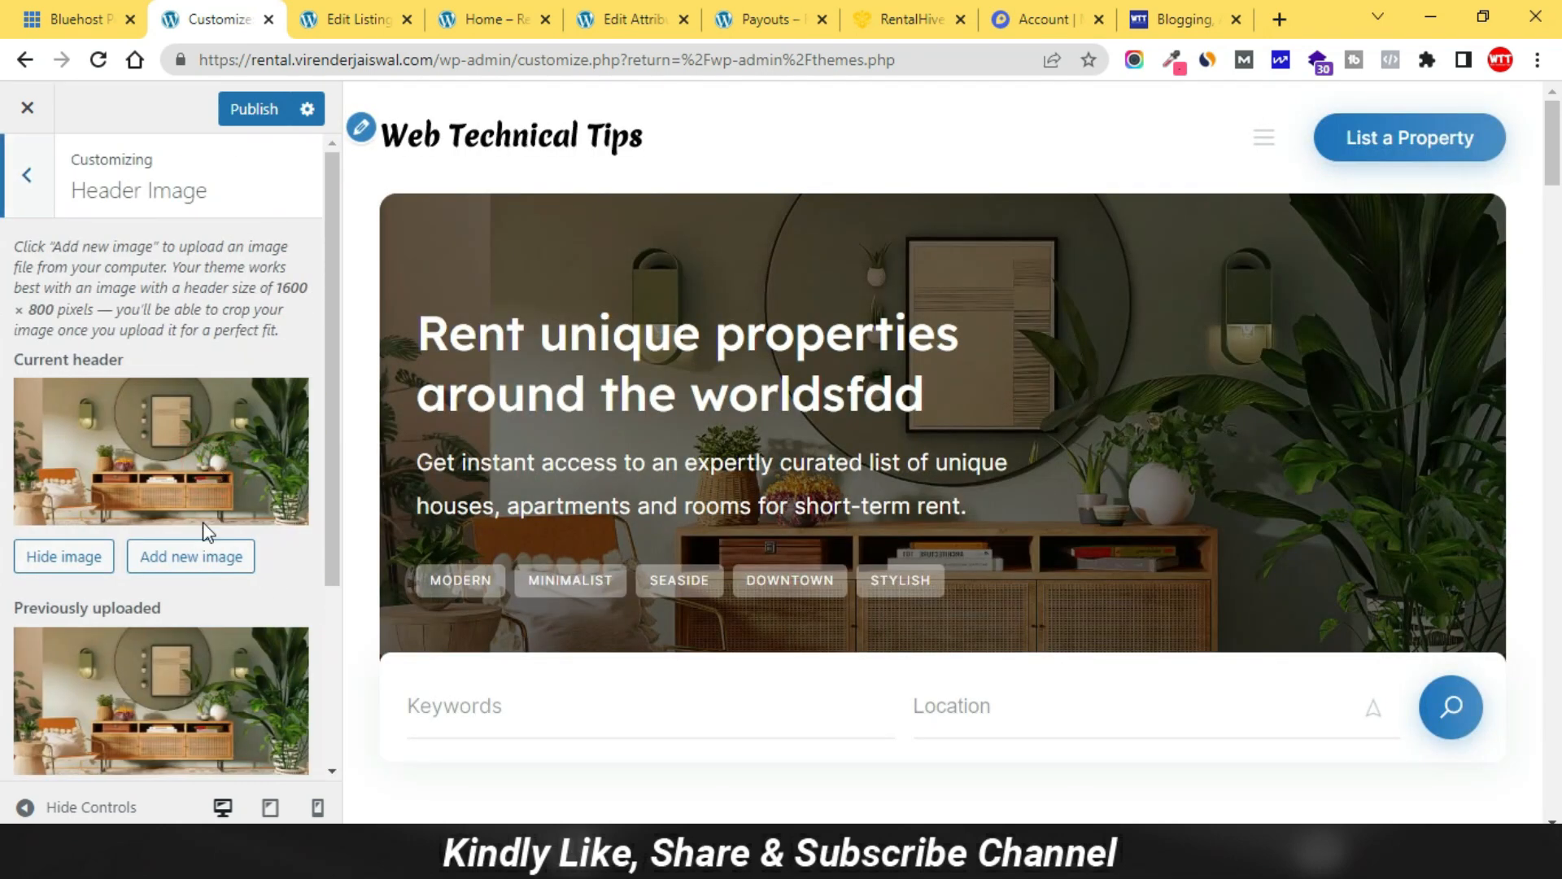
{"action": "scroll", "coordinate": [187, 547], "scroll_direction": "down", "scroll_amount": 3}
{"action": "scroll", "coordinate": [182, 662], "scroll_direction": "up", "scroll_amount": 3}
{"action": "left_click", "coordinate": [31, 178]}
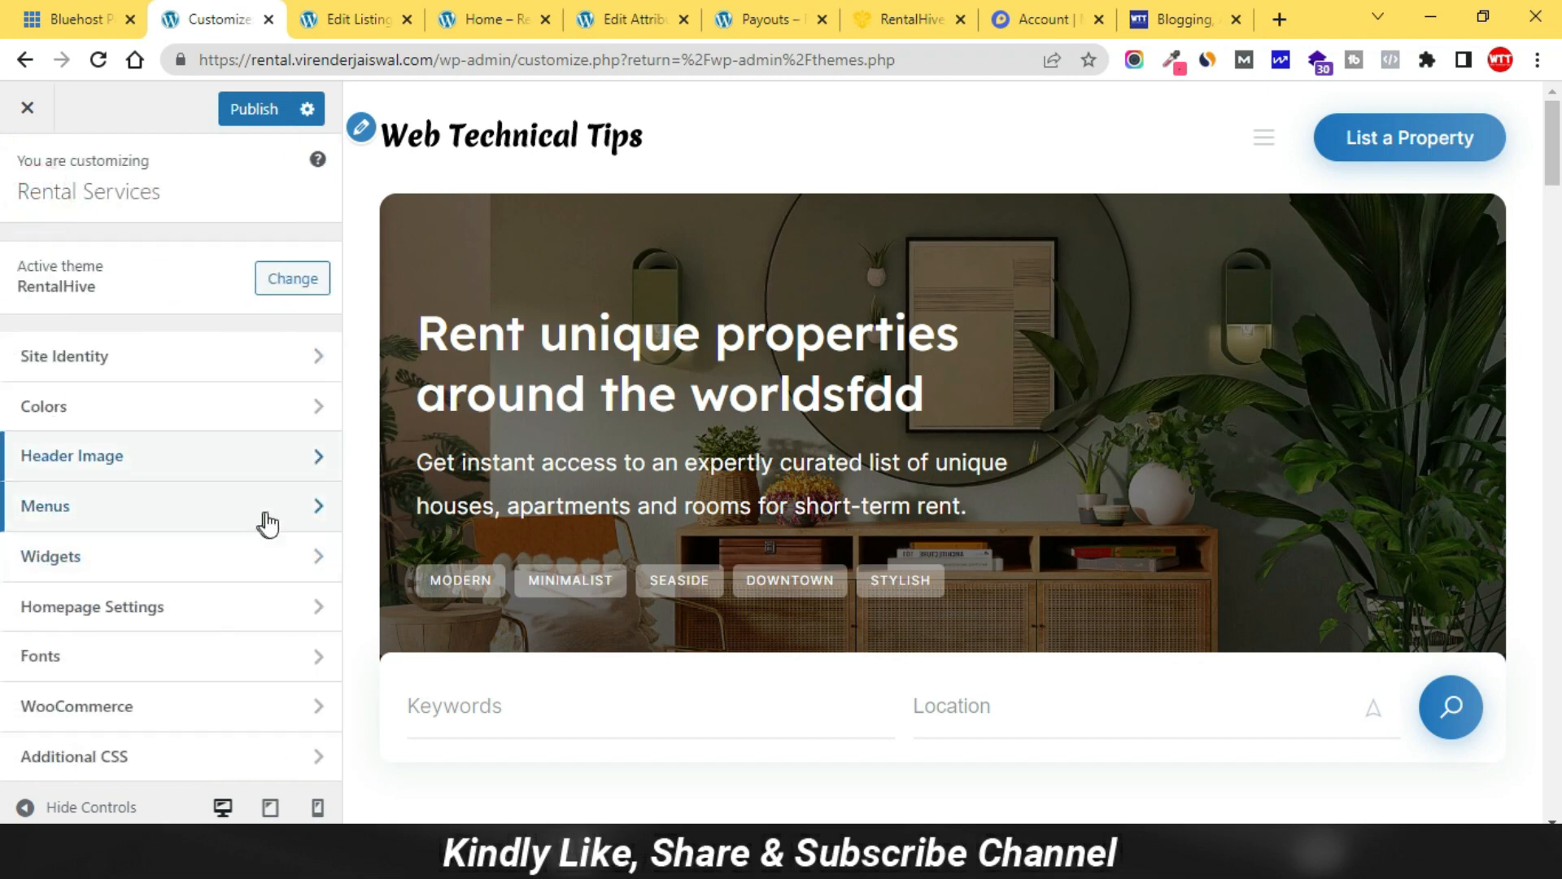
Look through the Customizer's Menus, Widgets with the Site (footer) area, and Homepage Settings sections.
{"action": "left_click", "coordinate": [265, 512]}
{"action": "left_click", "coordinate": [27, 173]}
{"action": "left_click", "coordinate": [207, 561]}
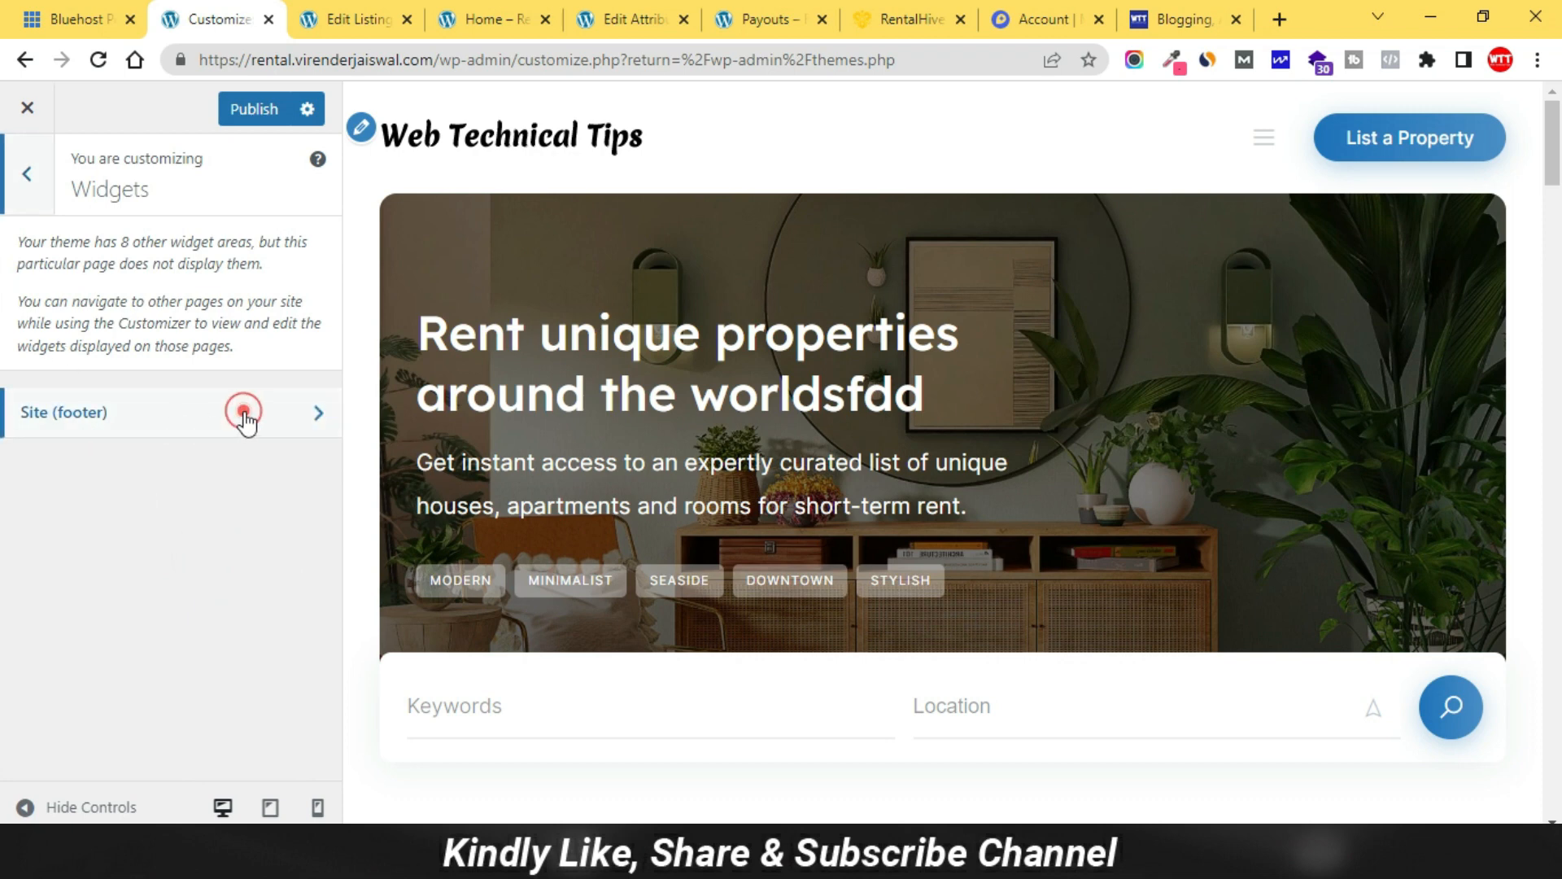
{"action": "left_click", "coordinate": [244, 413]}
{"action": "left_click", "coordinate": [32, 177]}
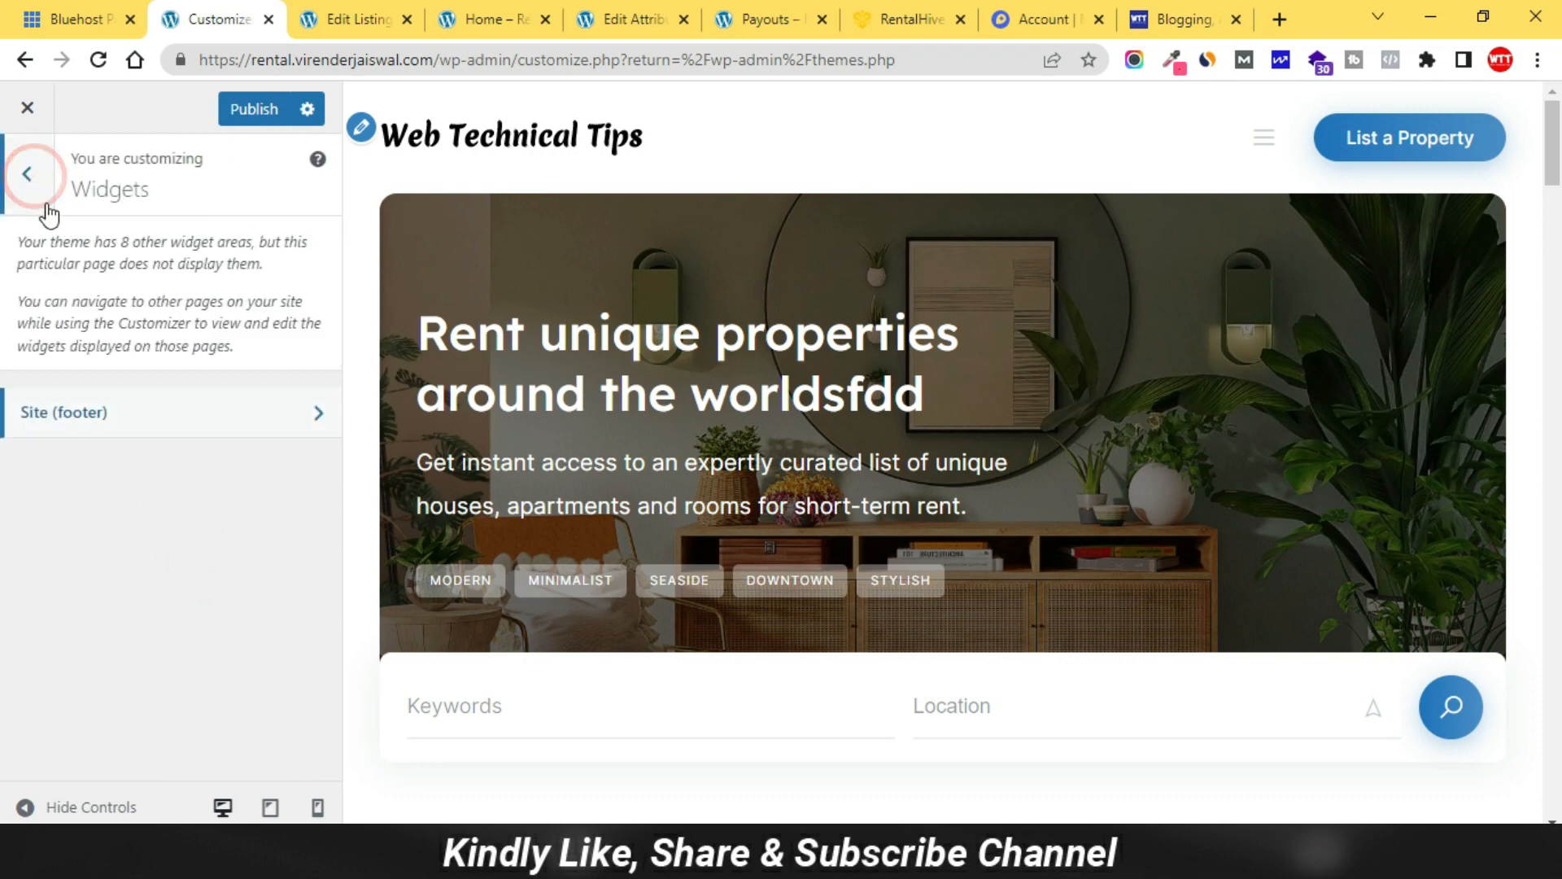
{"action": "left_click", "coordinate": [32, 192]}
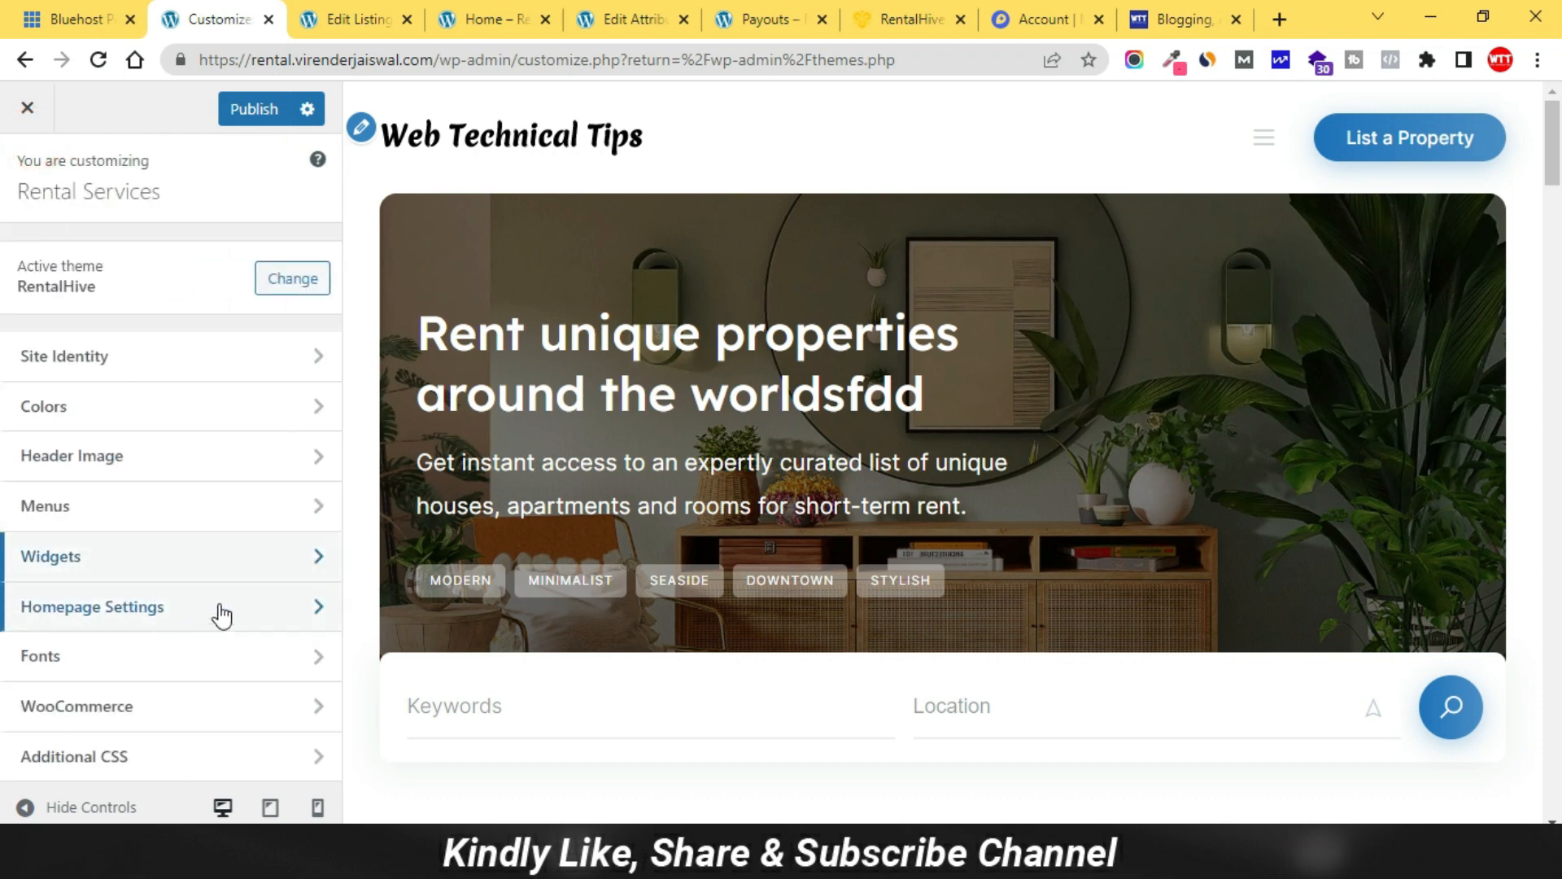
{"action": "left_click", "coordinate": [221, 608]}
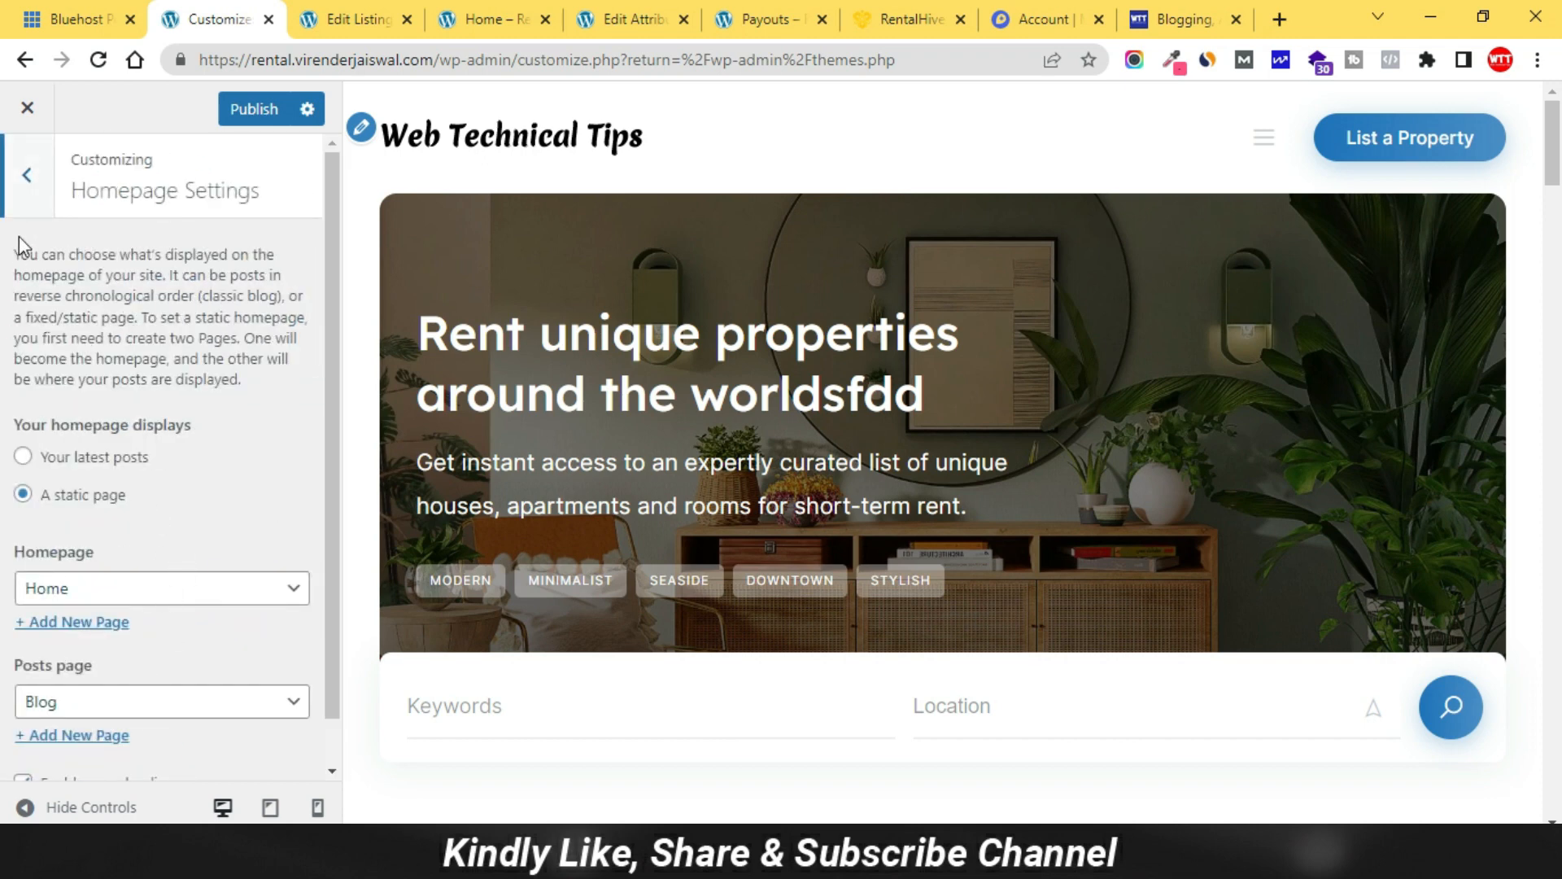
{"action": "left_click", "coordinate": [33, 194]}
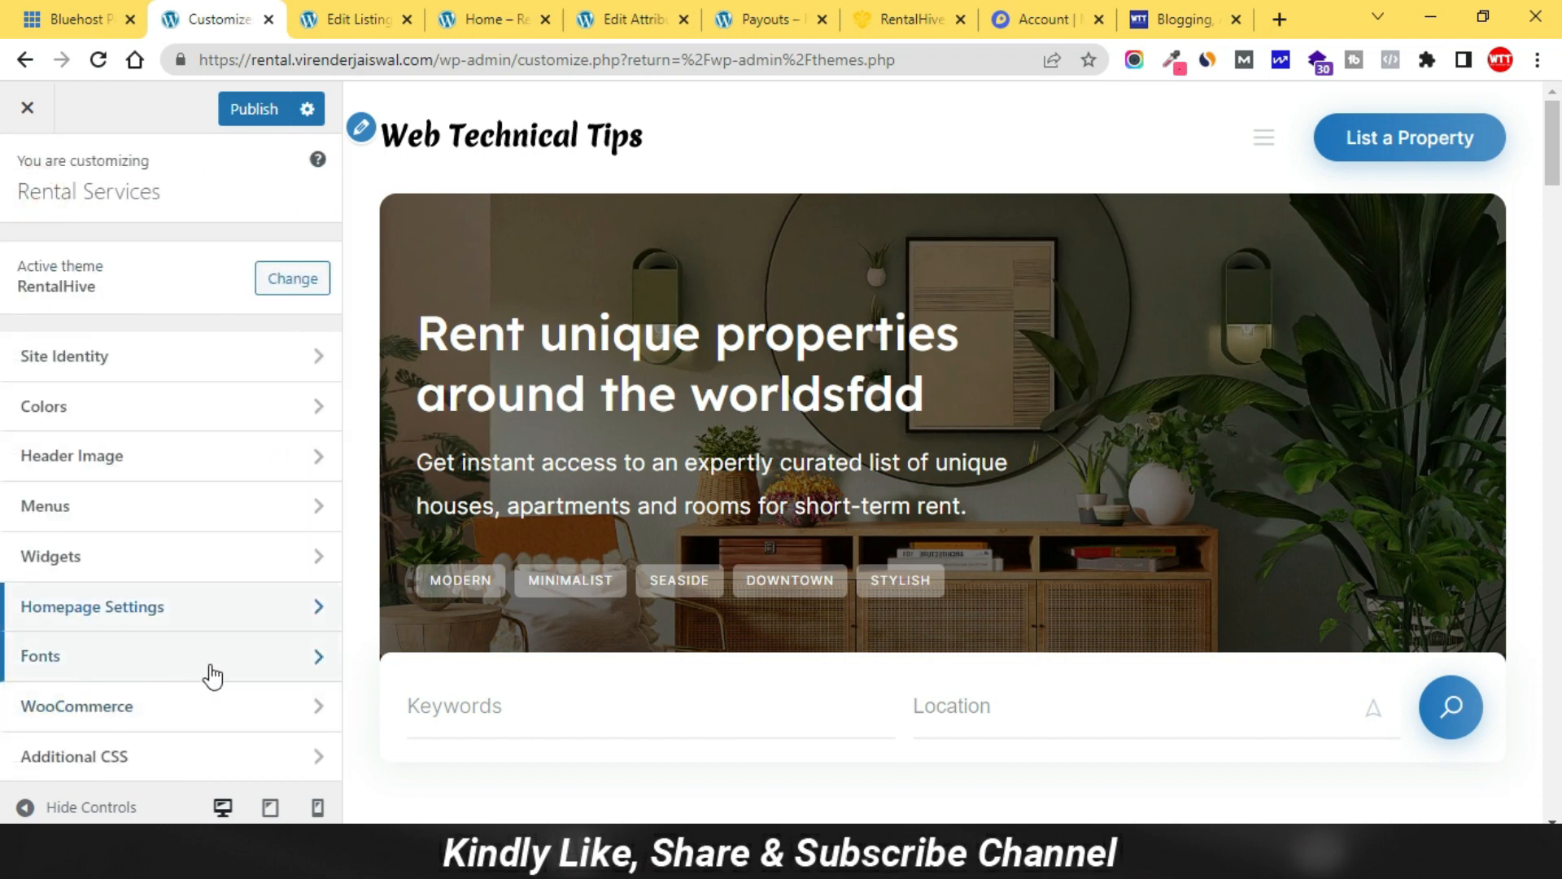
Look through the available Heading Font choices and the Additional CSS editor without changing anything.
{"action": "left_click", "coordinate": [213, 660]}
{"action": "left_click", "coordinate": [138, 289]}
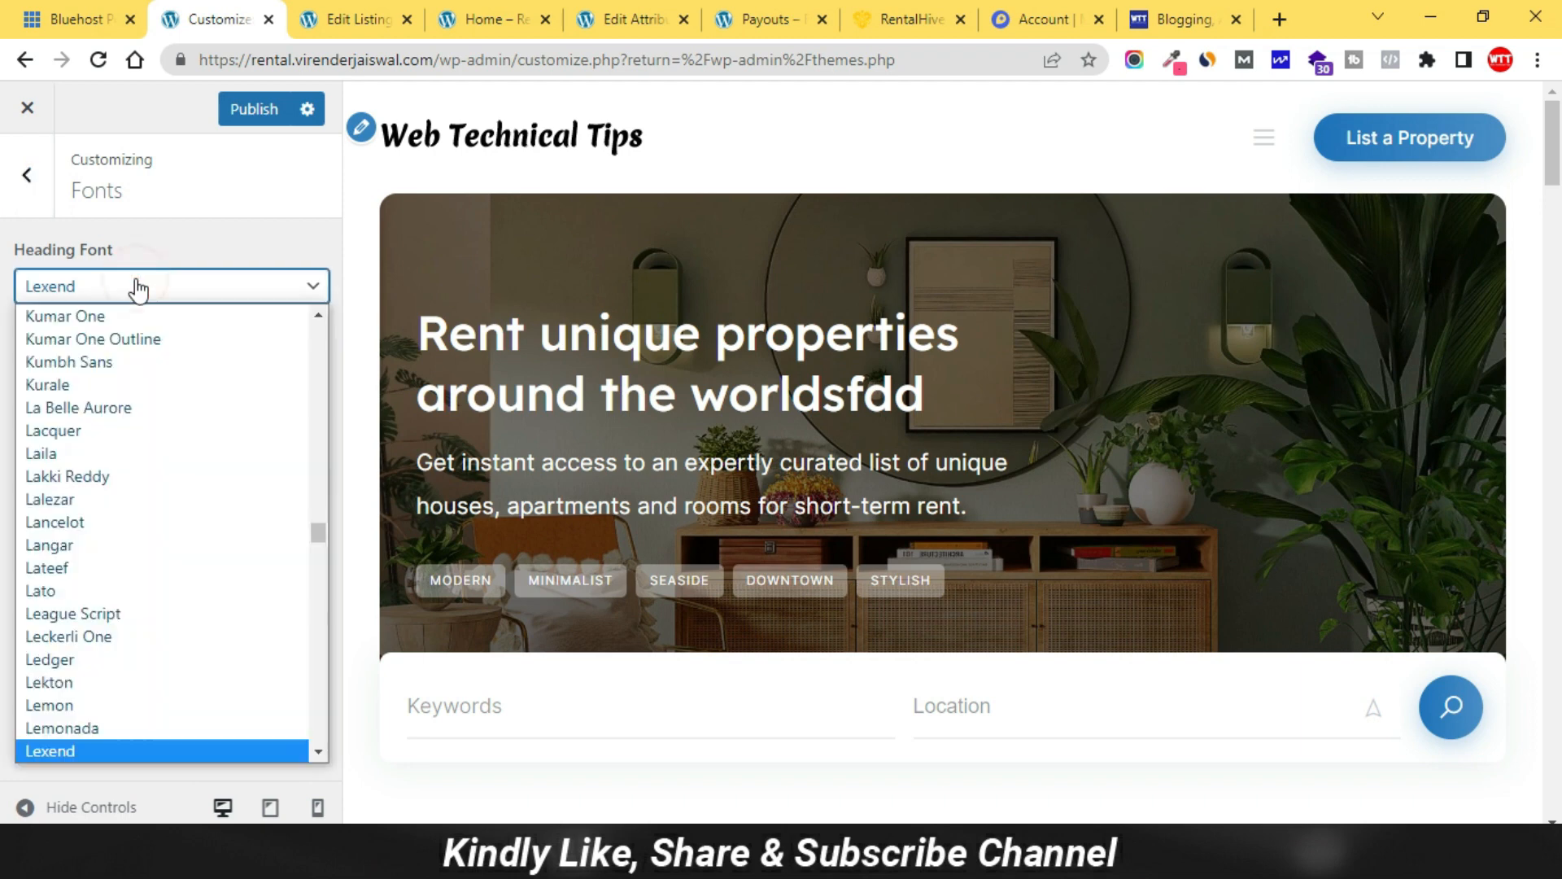
{"action": "left_click", "coordinate": [134, 284]}
{"action": "left_click", "coordinate": [33, 186]}
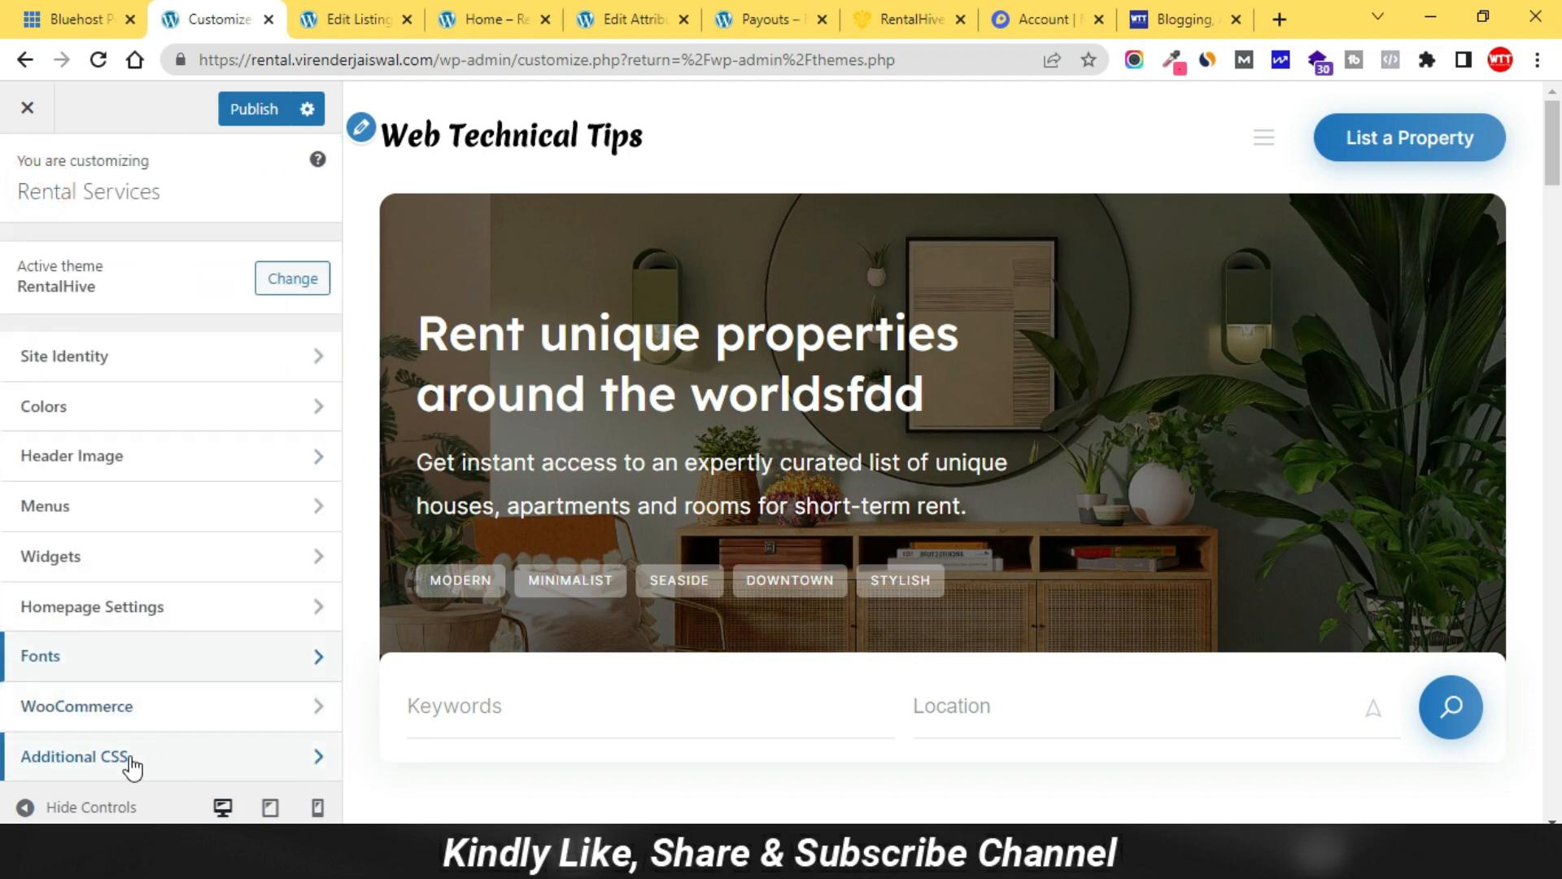
{"action": "left_click", "coordinate": [207, 756]}
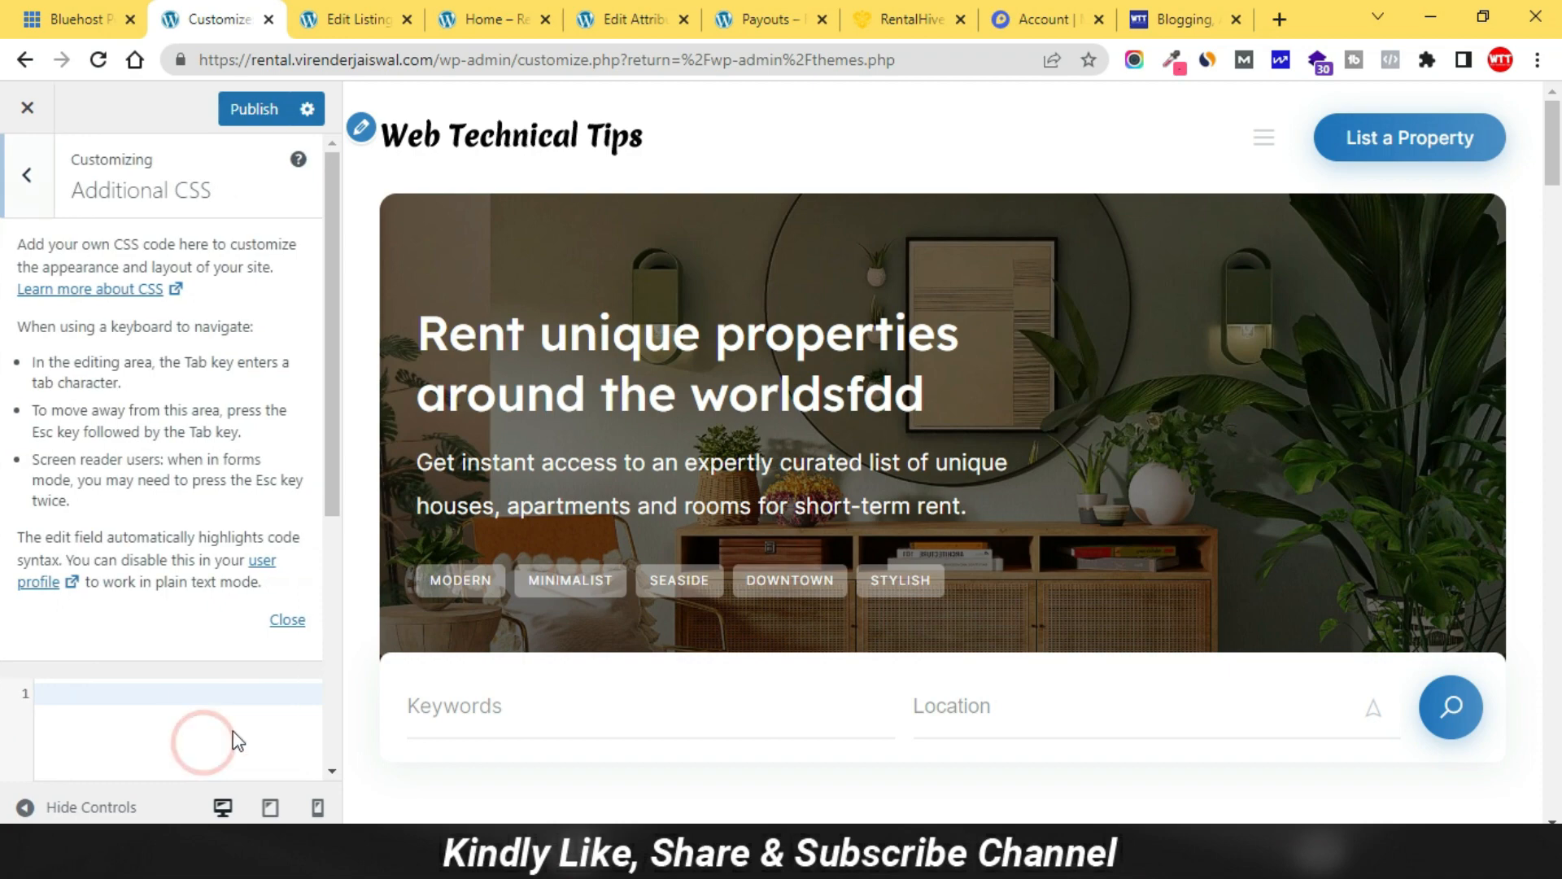
{"action": "left_click", "coordinate": [27, 175]}
Publish the theme customizations, check the Notepad outline for the next topic and close the Customizer.
{"action": "left_click", "coordinate": [244, 109]}
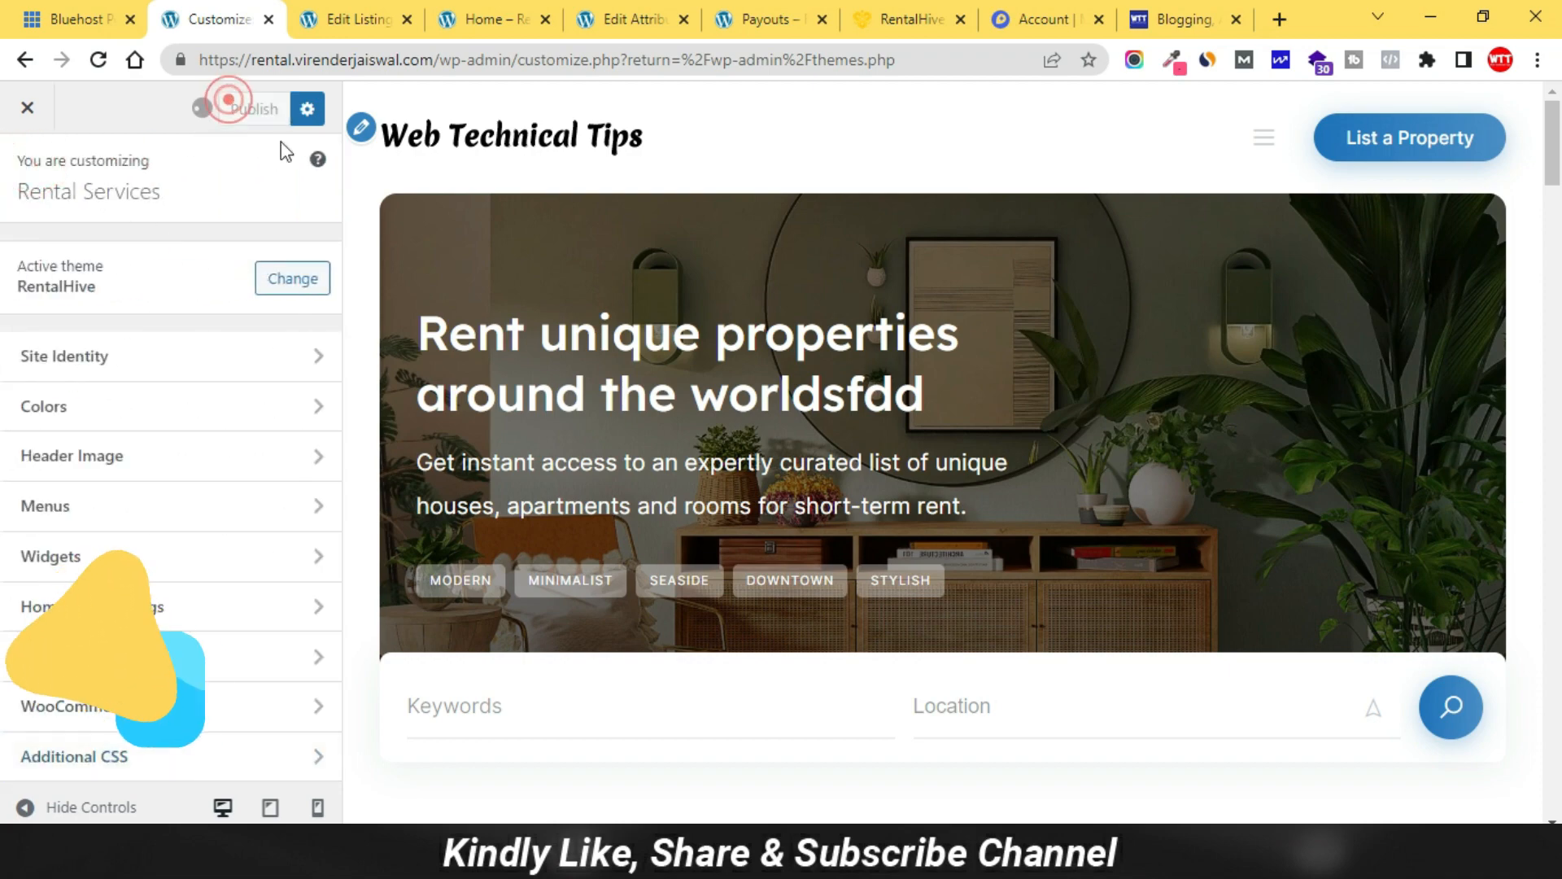
{"action": "key", "text": "alt+Tab"}
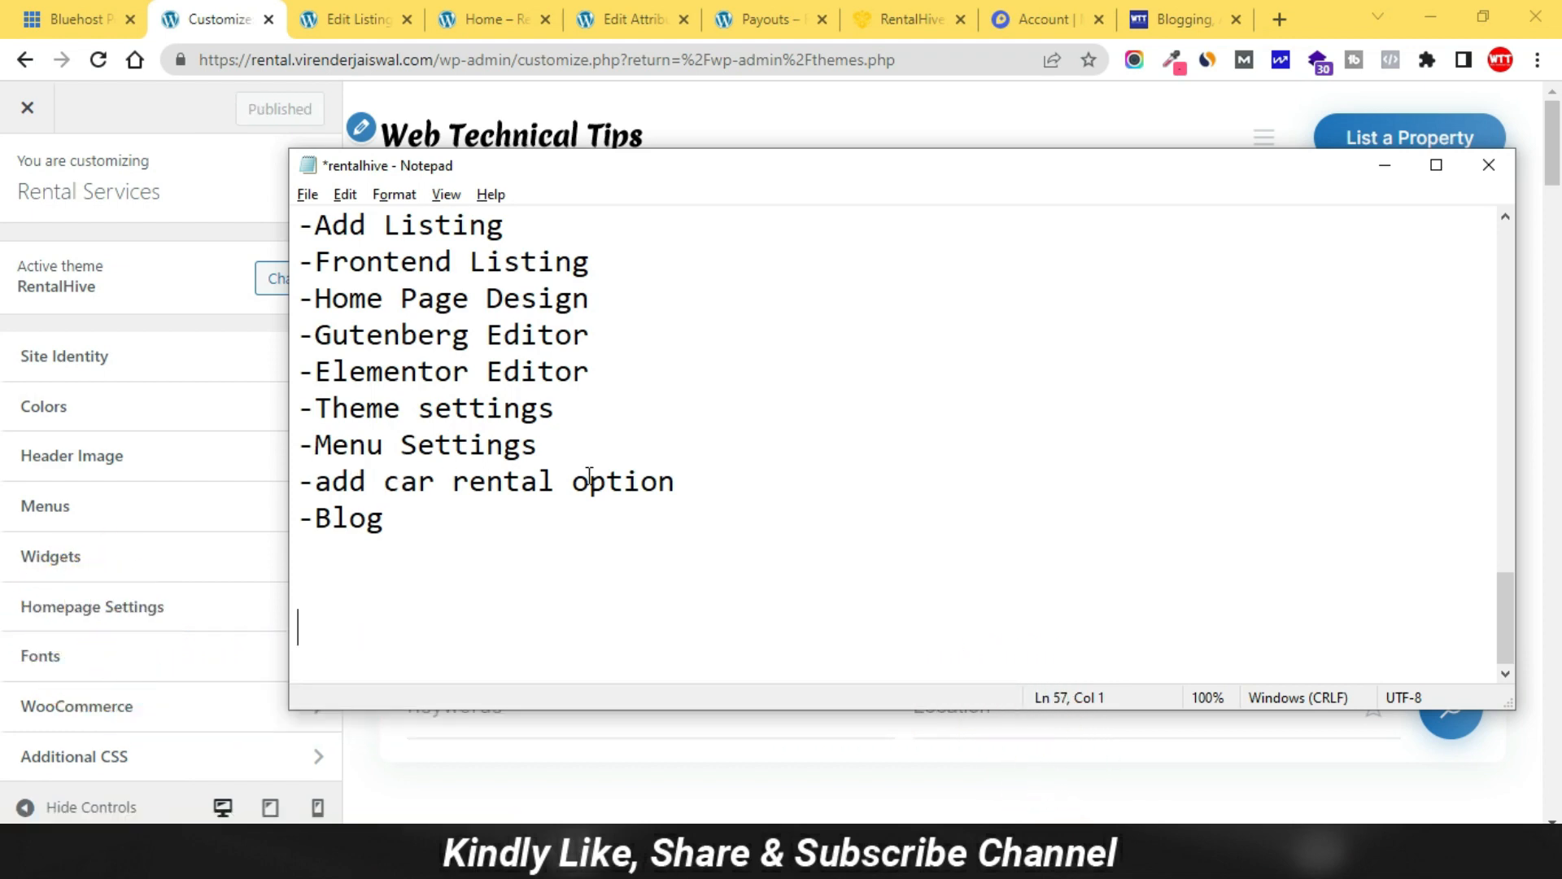
{"action": "left_click", "coordinate": [1386, 164]}
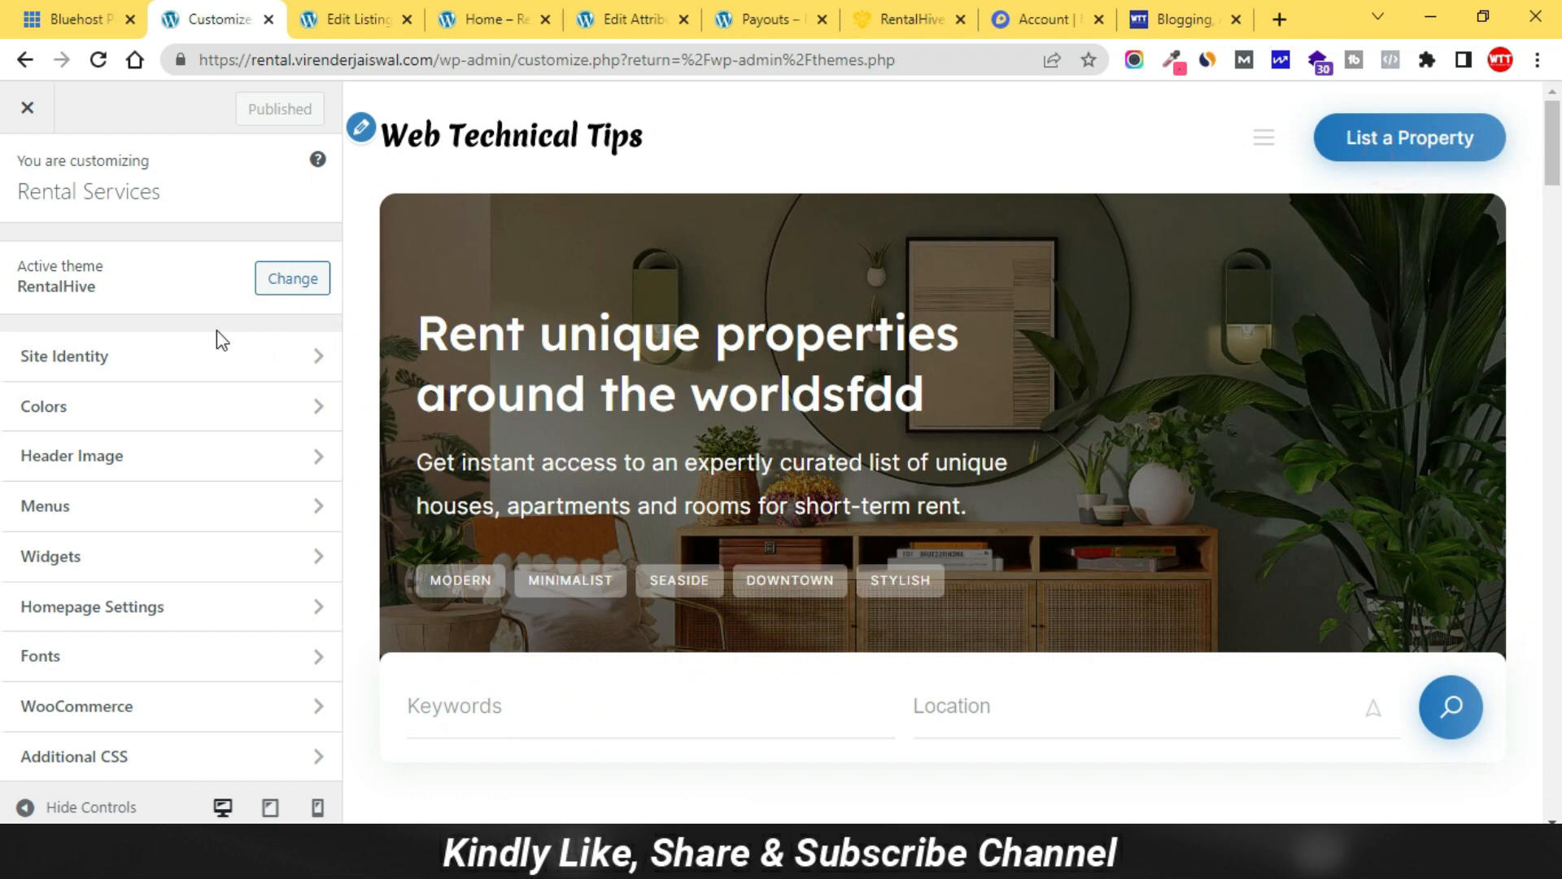
{"action": "left_click", "coordinate": [23, 122]}
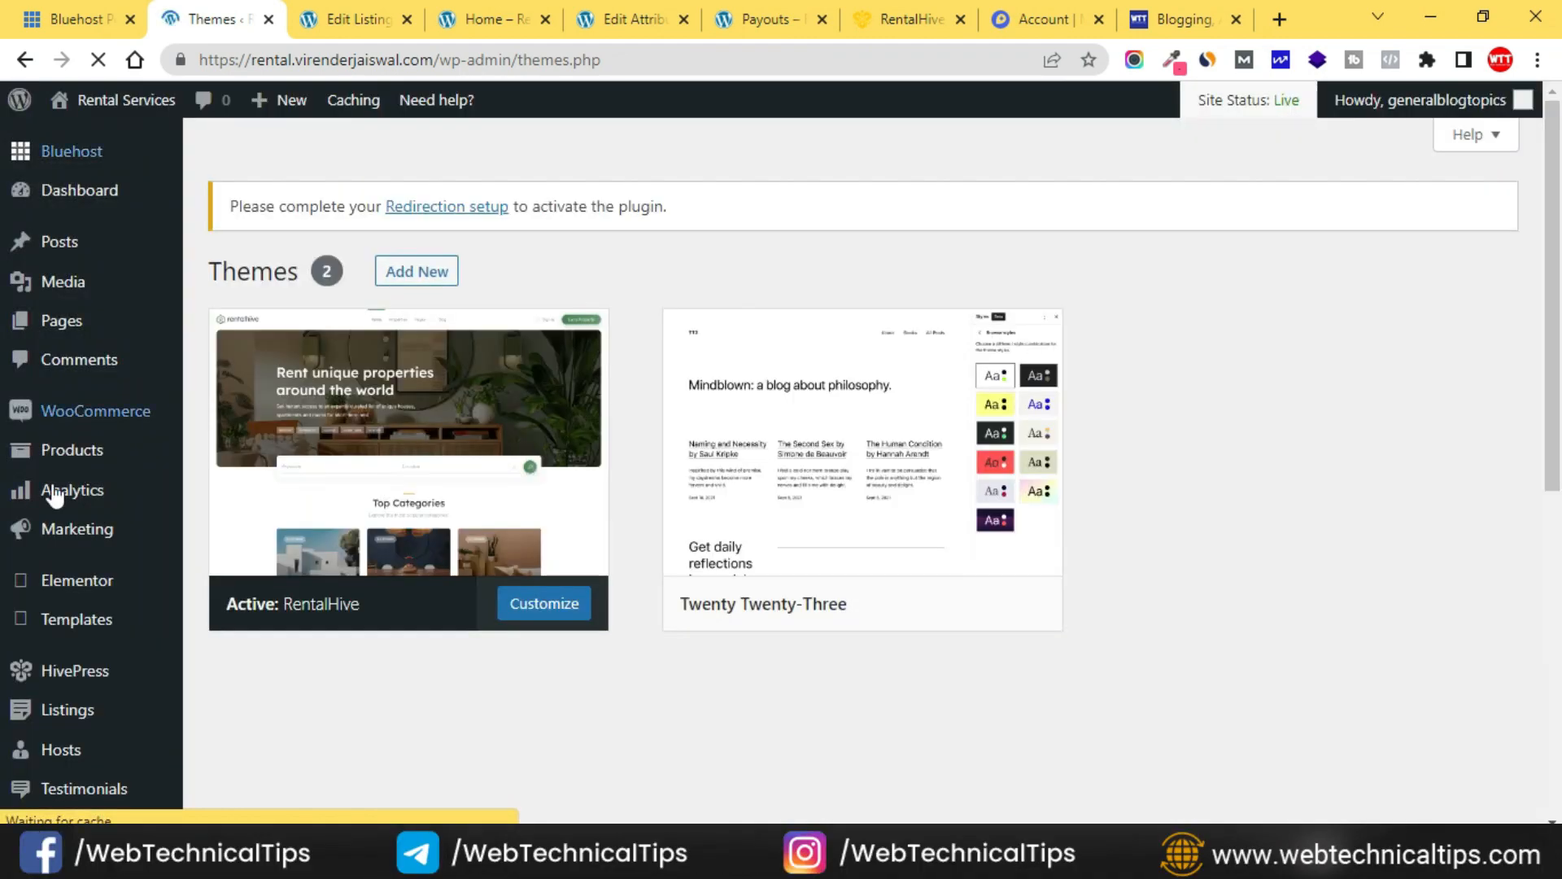
Open the WordPress Menus page and check the live homepage's header navigation in the incognito window.
{"action": "scroll", "coordinate": [69, 558], "scroll_direction": "down", "scroll_amount": 1}
{"action": "scroll", "coordinate": [65, 566], "scroll_direction": "down", "scroll_amount": 2}
{"action": "scroll", "coordinate": [45, 618], "scroll_direction": "down", "scroll_amount": 4}
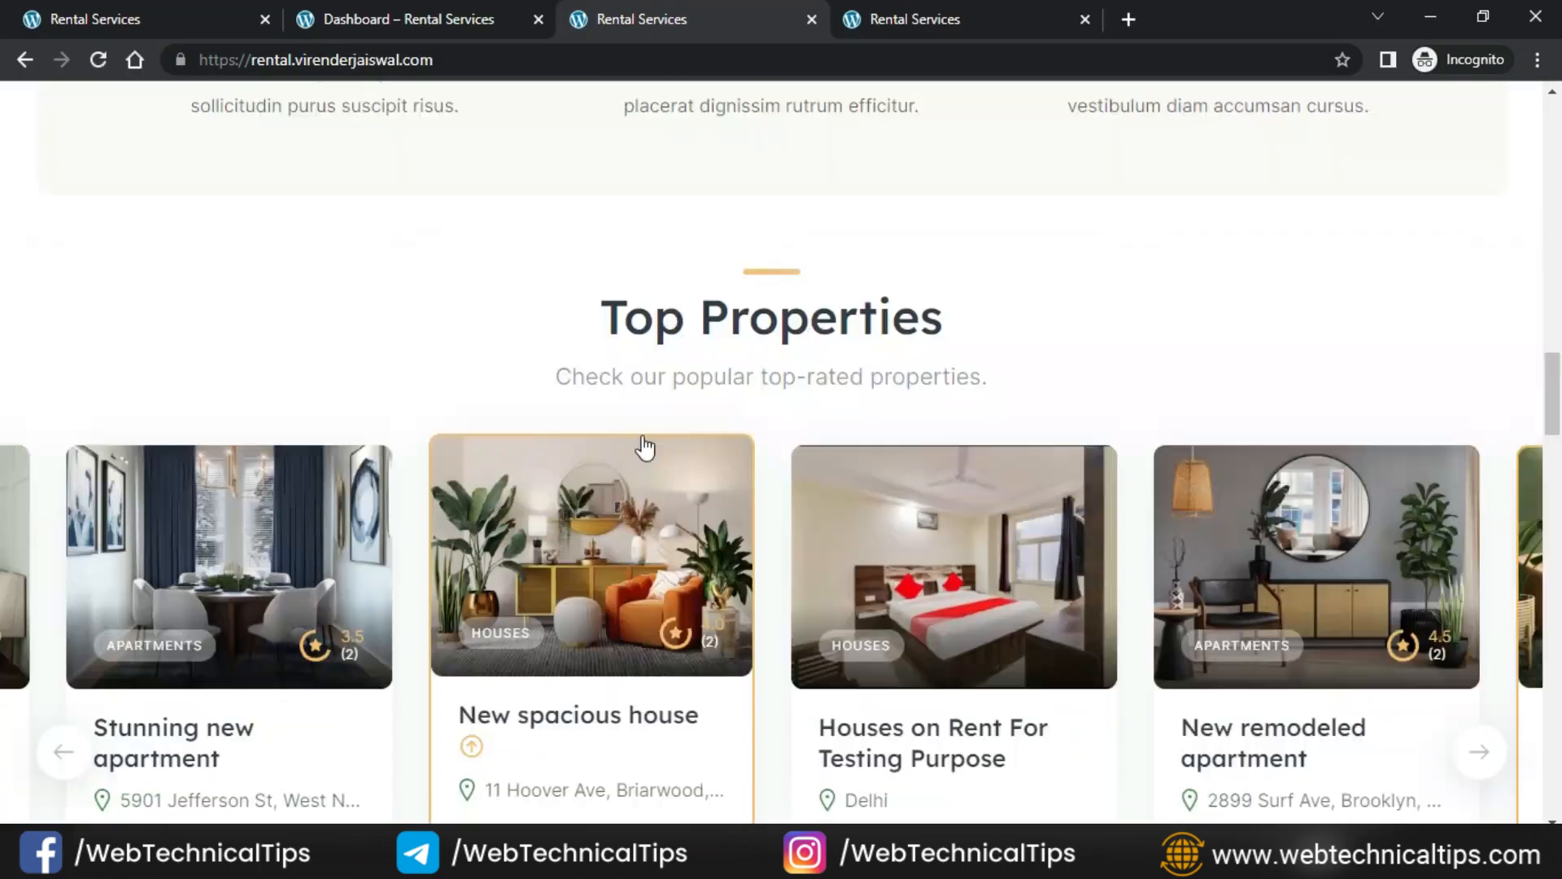
{"action": "scroll", "coordinate": [645, 447], "scroll_direction": "up", "scroll_amount": 15}
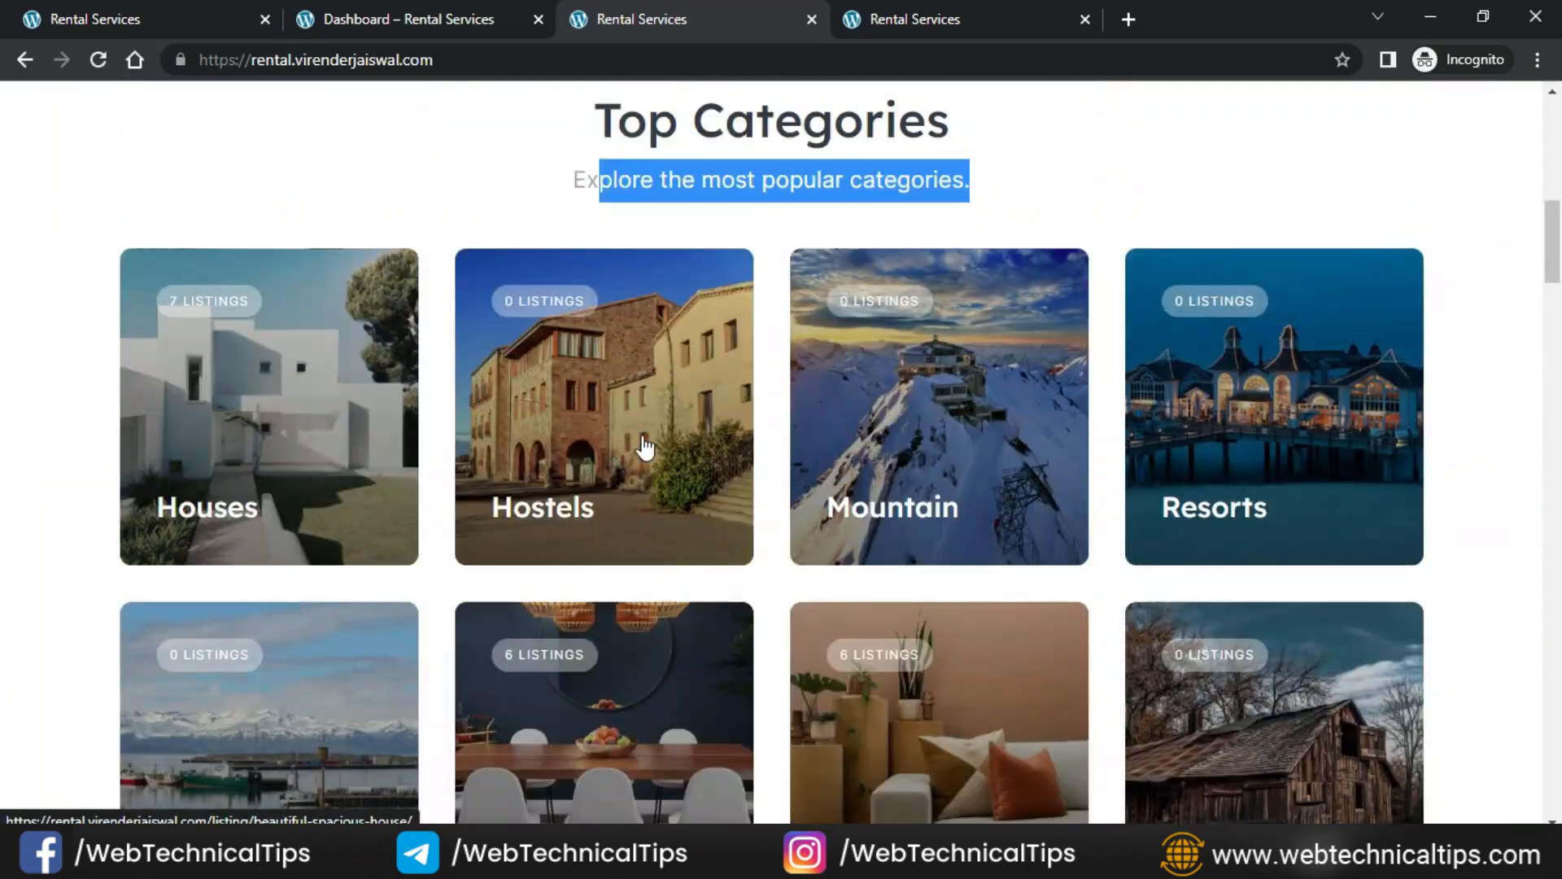
{"action": "left_click", "coordinate": [46, 133]}
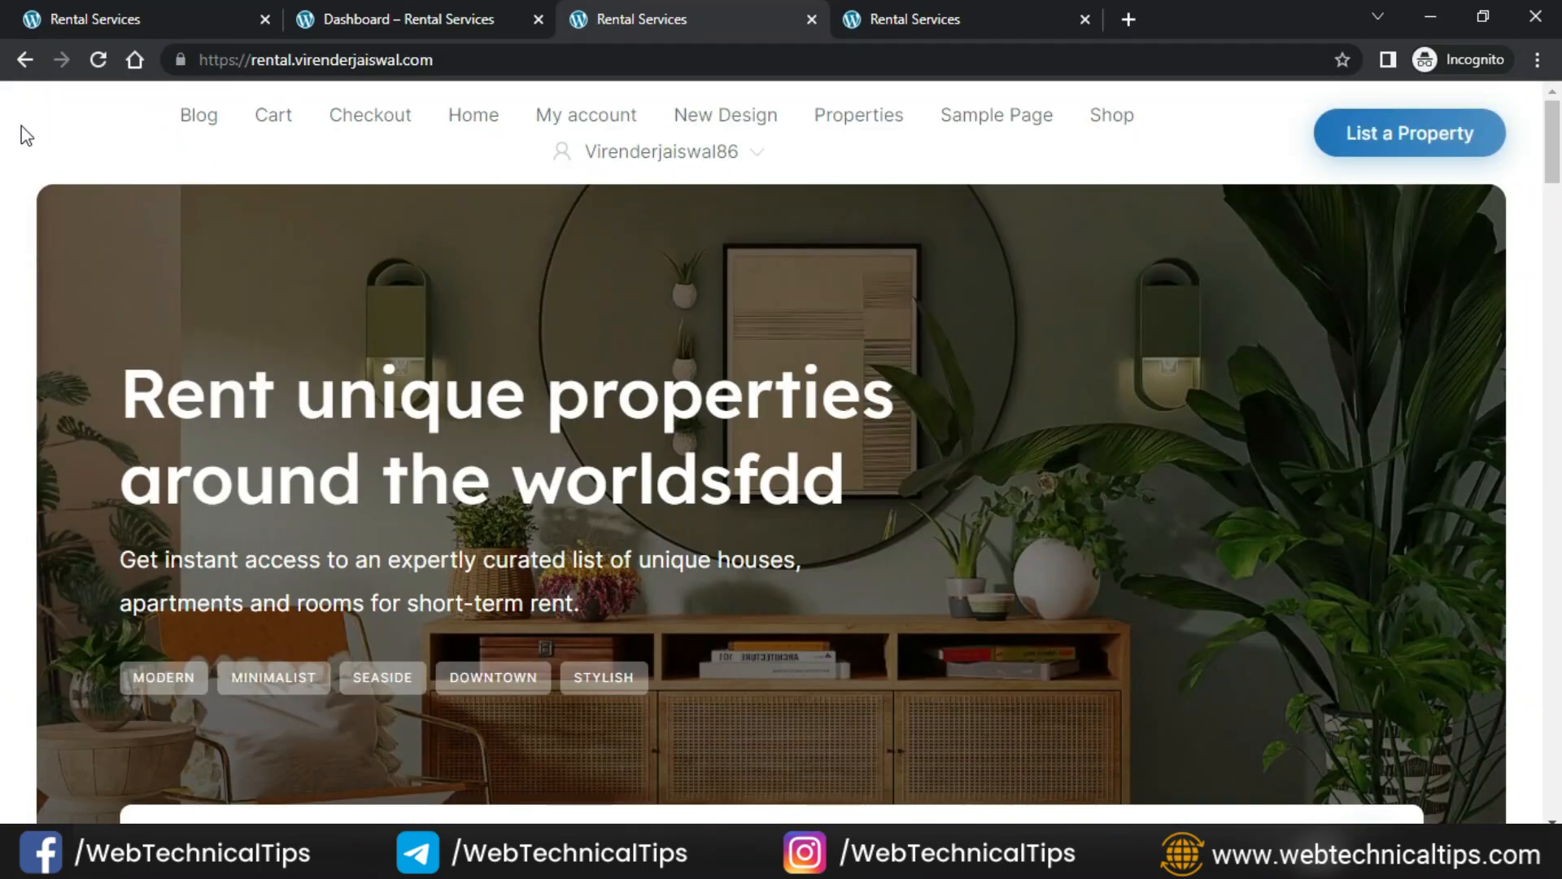
{"action": "key", "text": "ctrl+a"}
{"action": "left_click", "coordinate": [28, 174]}
{"action": "key", "text": "alt+Tab"}
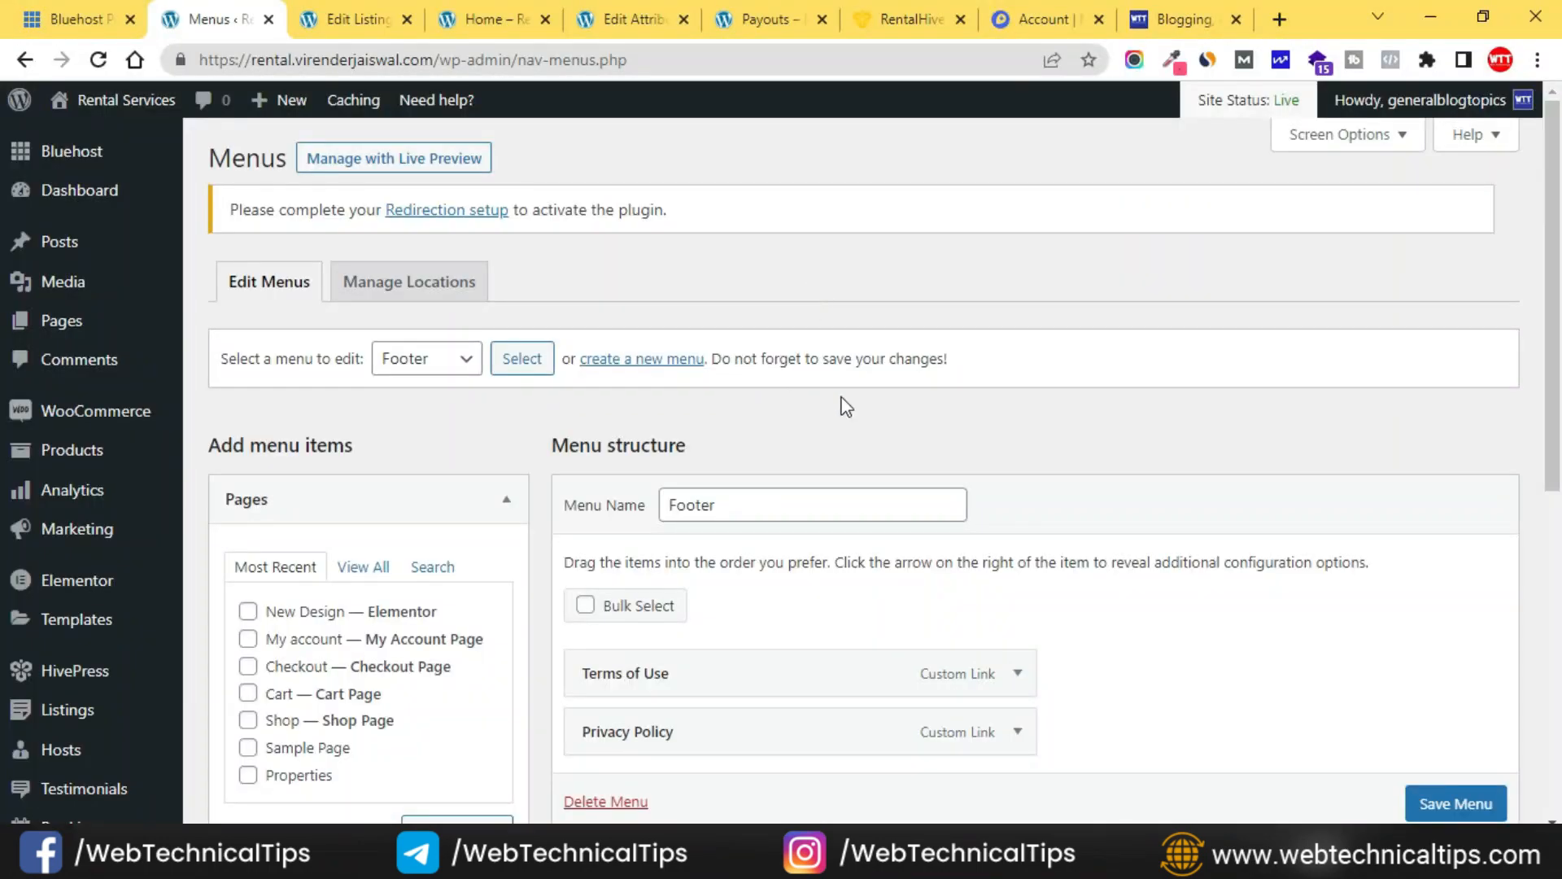
Load the Header menu for editing and remove its Pages item from the menu structure.
{"action": "scroll", "coordinate": [795, 401], "scroll_direction": "down", "scroll_amount": 3}
{"action": "scroll", "coordinate": [507, 301], "scroll_direction": "up", "scroll_amount": 3}
{"action": "left_click", "coordinate": [433, 345]}
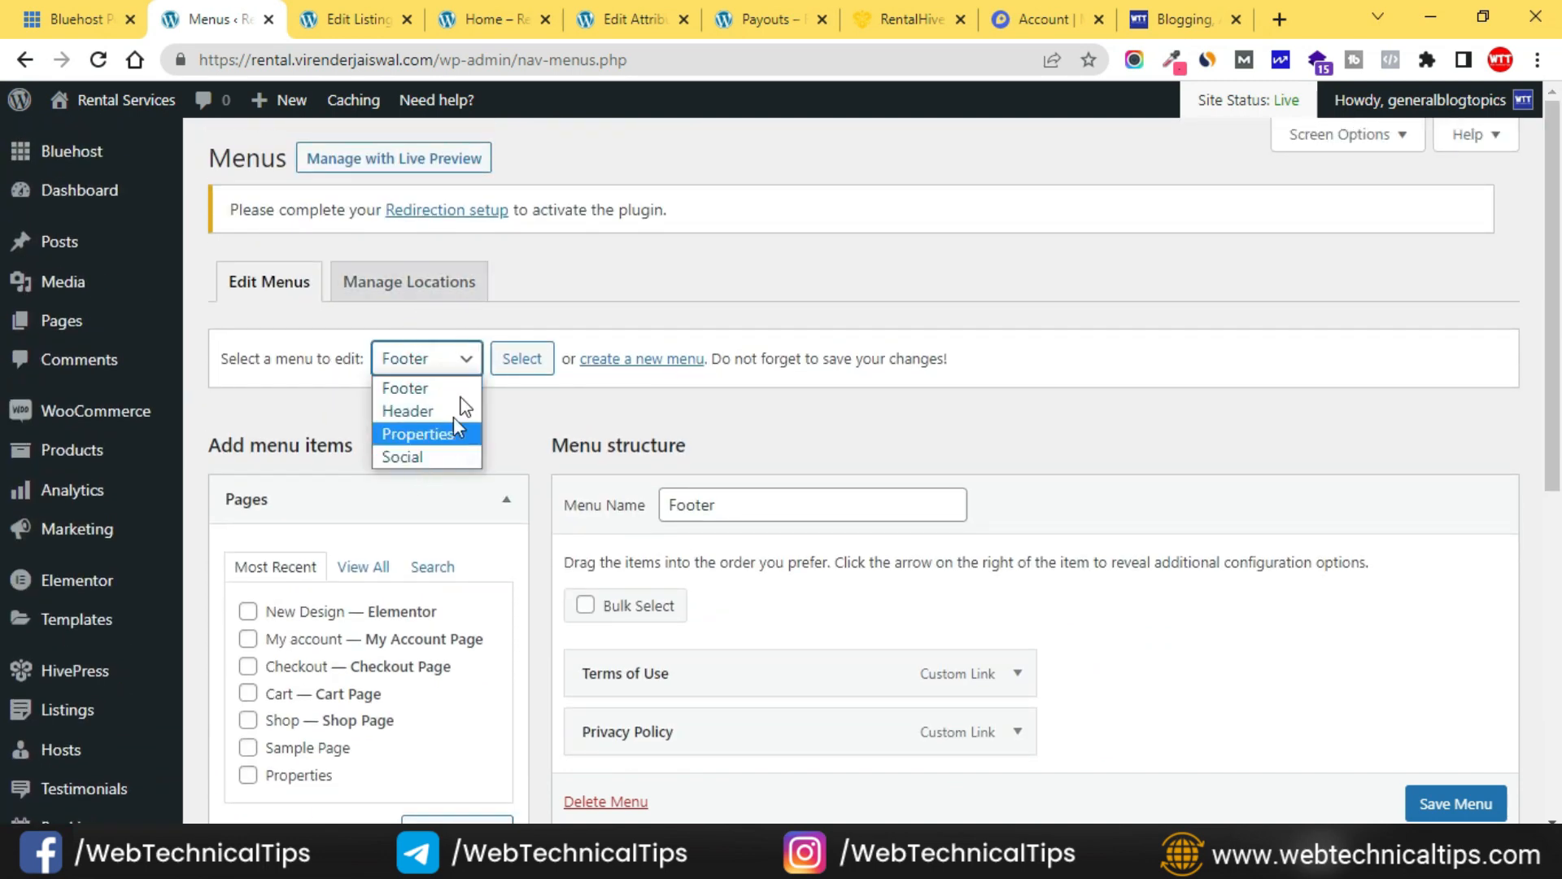
{"action": "left_click", "coordinate": [431, 410]}
{"action": "left_click", "coordinate": [522, 371]}
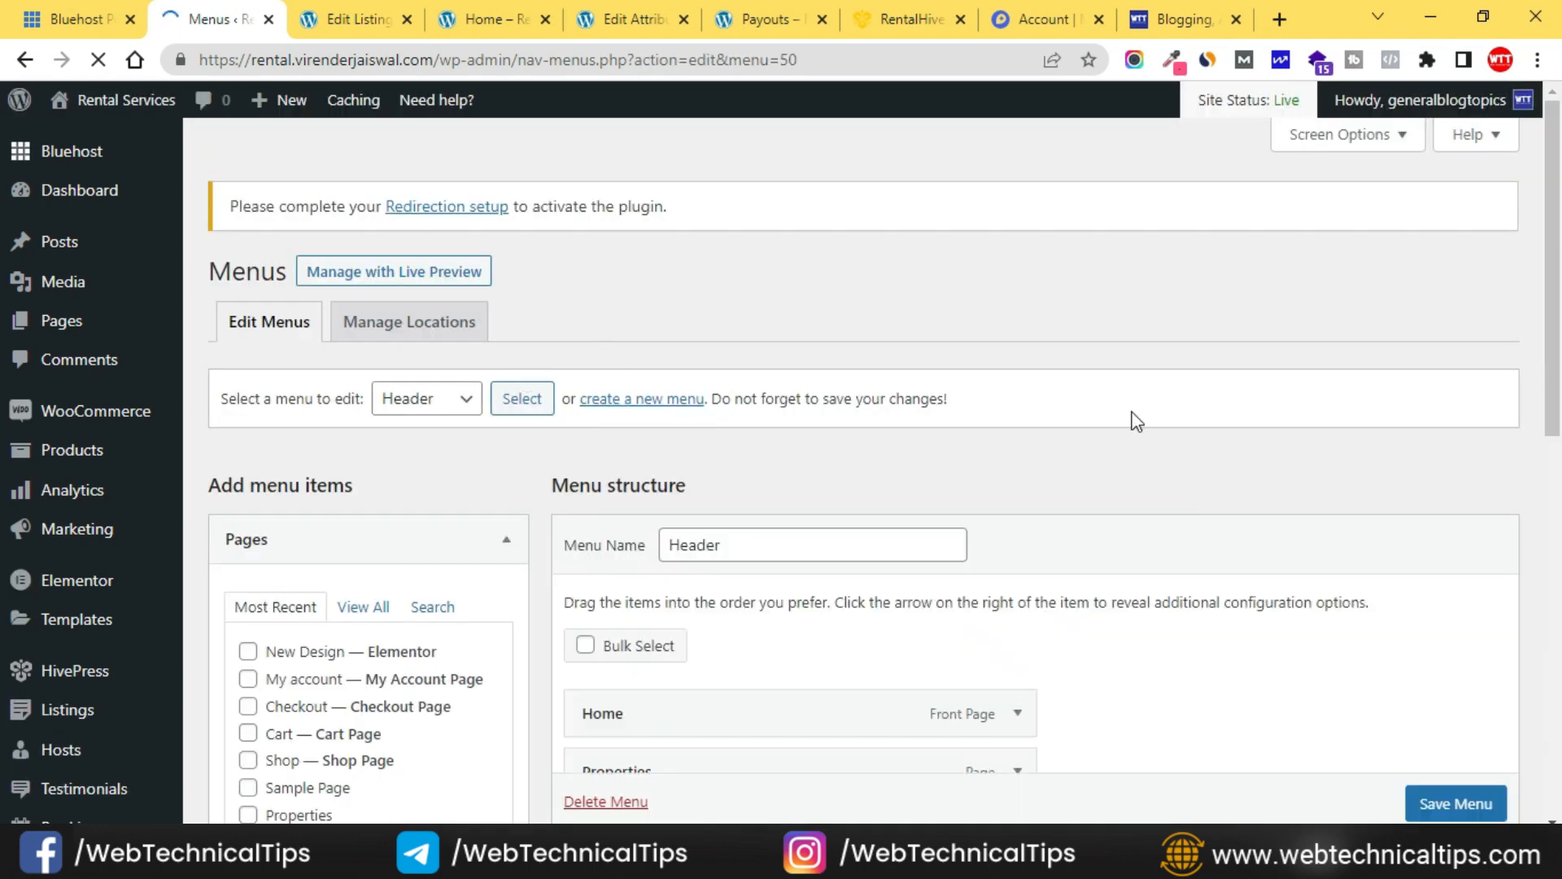
{"action": "scroll", "coordinate": [1172, 425], "scroll_direction": "down", "scroll_amount": 5}
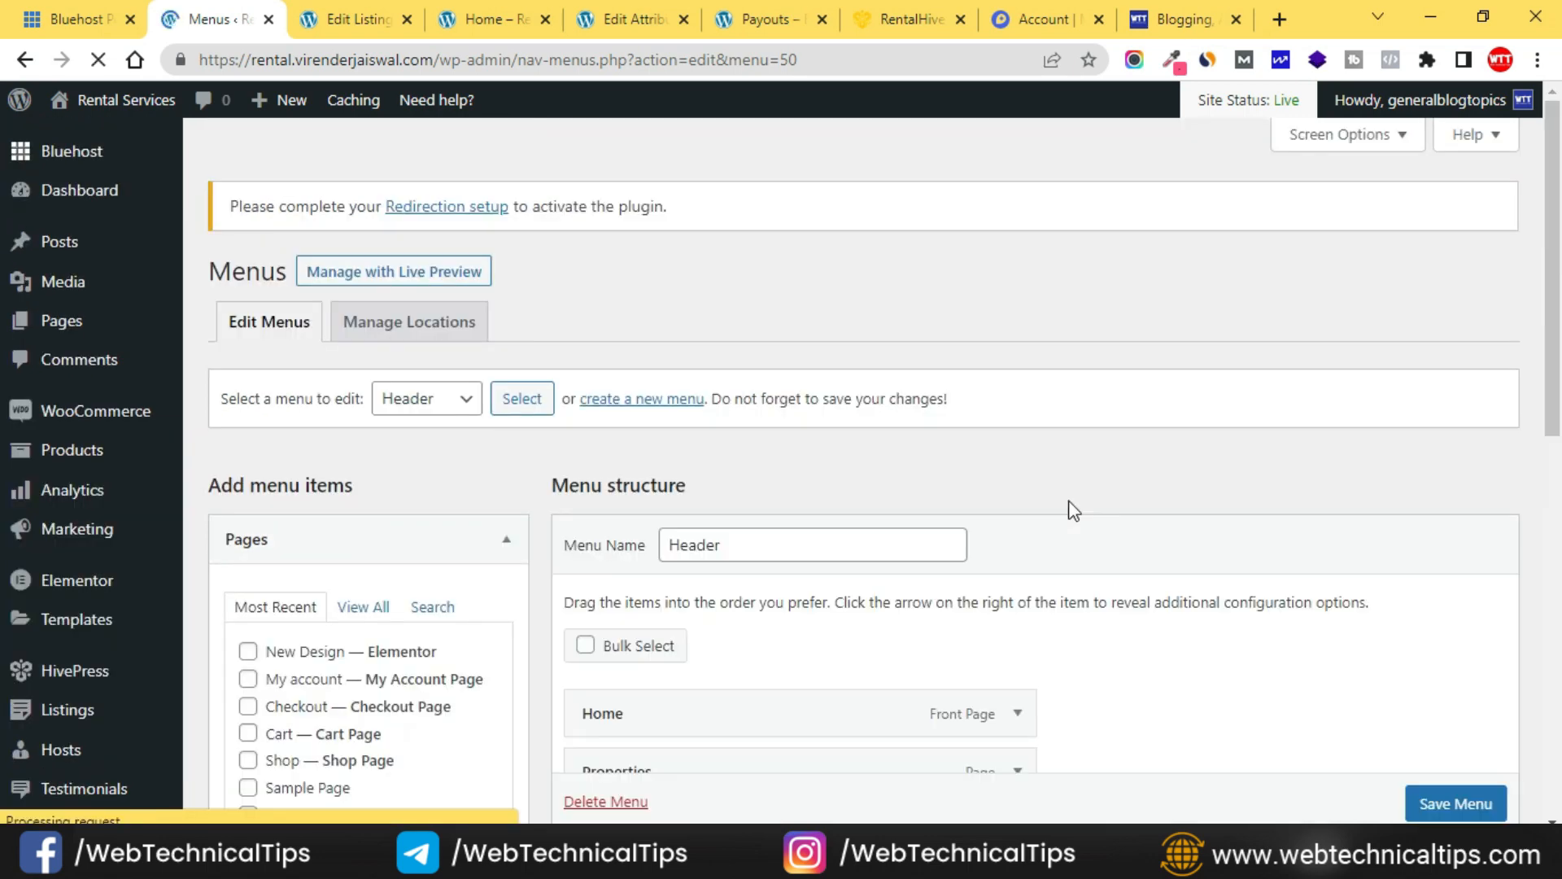
{"action": "scroll", "coordinate": [1070, 509], "scroll_direction": "down", "scroll_amount": 7}
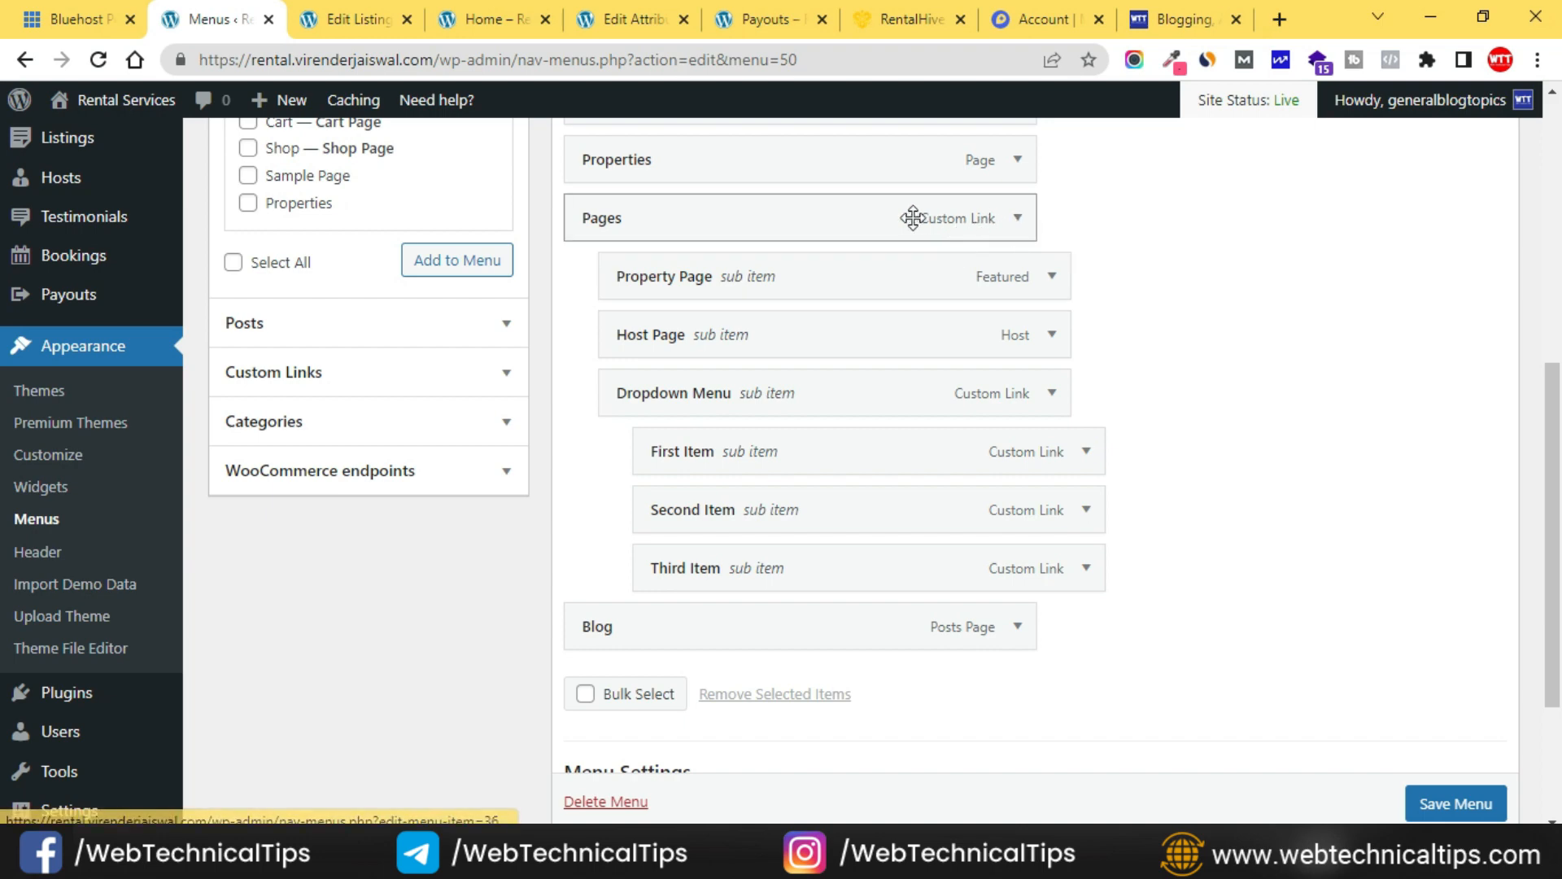
{"action": "left_click", "coordinate": [1017, 220]}
{"action": "left_click", "coordinate": [615, 450]}
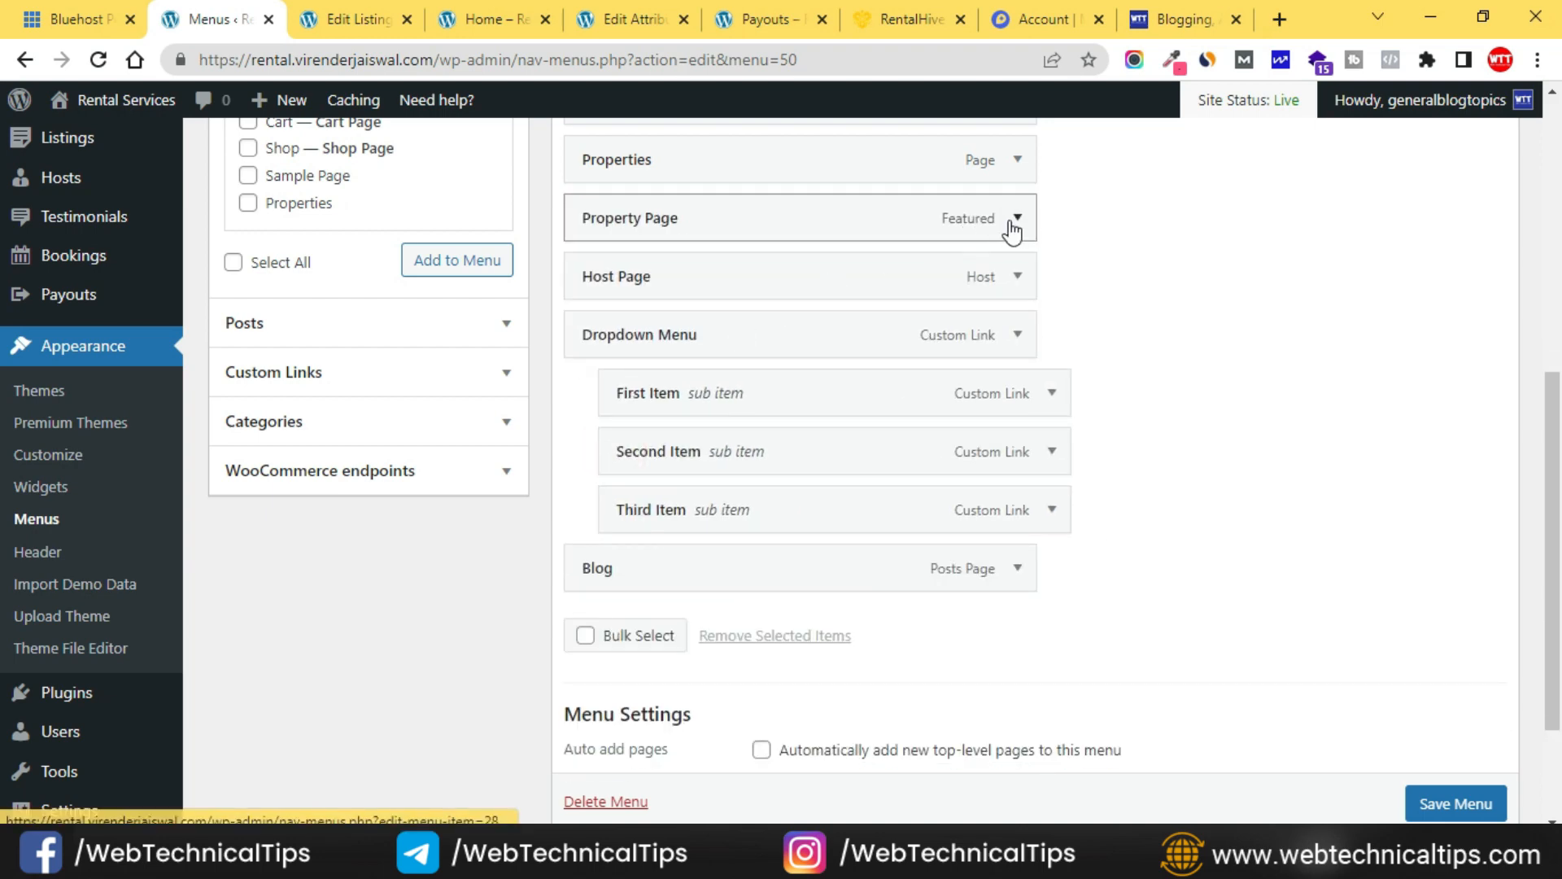
Bulk-remove Property Page, Host Page, Dropdown Menu, First Item, Second Item and Third Item from the Header menu.
{"action": "left_click", "coordinate": [585, 636]}
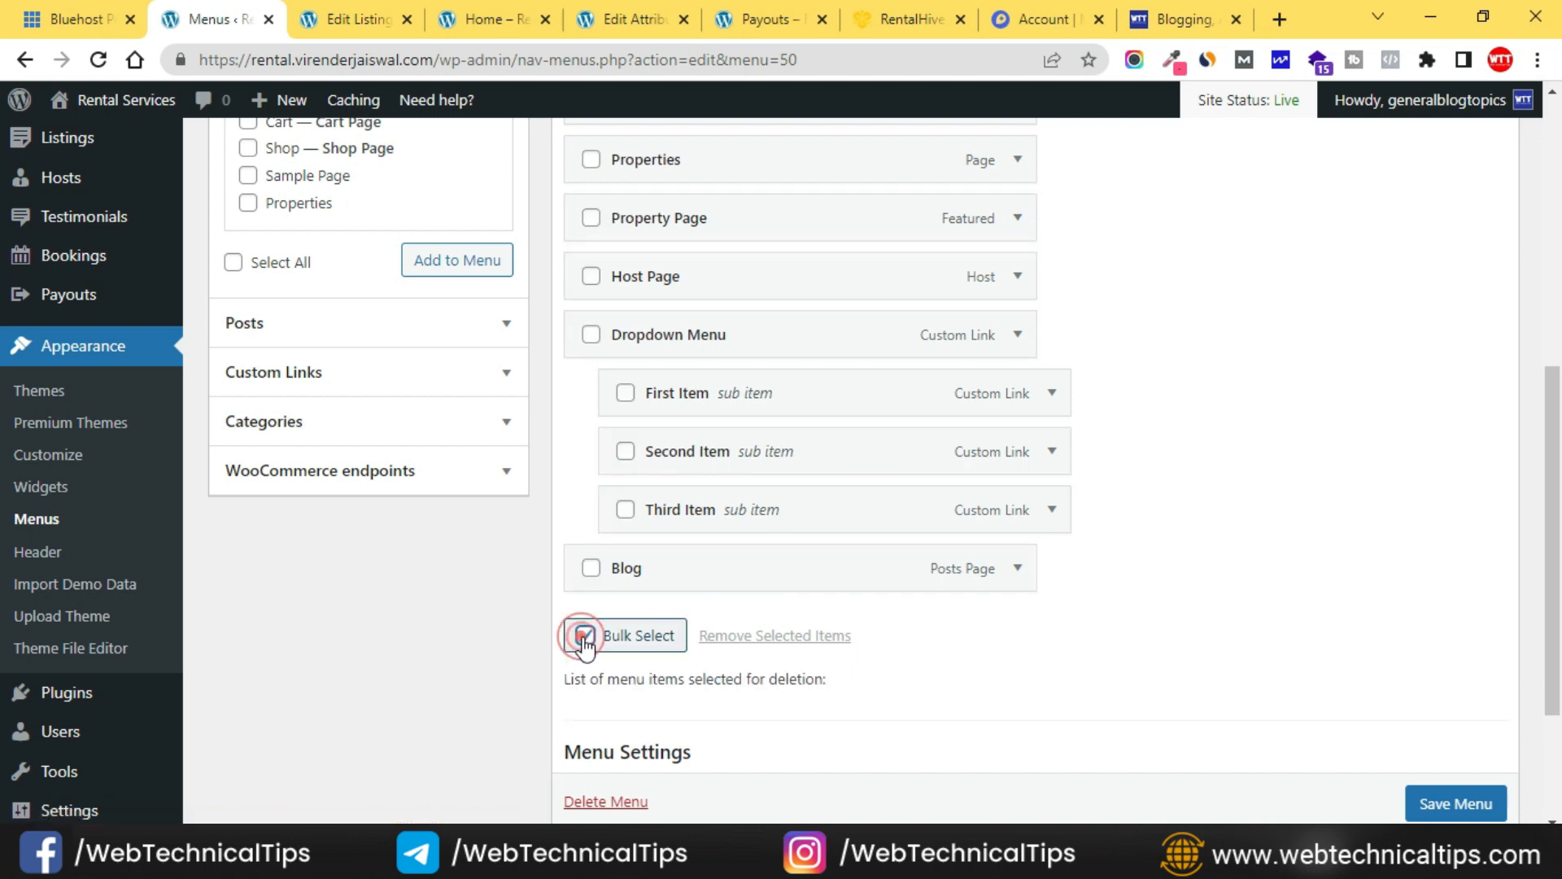
{"action": "scroll", "coordinate": [609, 414], "scroll_direction": "up", "scroll_amount": 1}
{"action": "left_click", "coordinate": [592, 392]}
{"action": "left_click", "coordinate": [591, 448]}
{"action": "left_click", "coordinate": [625, 507]}
{"action": "left_click", "coordinate": [625, 566]}
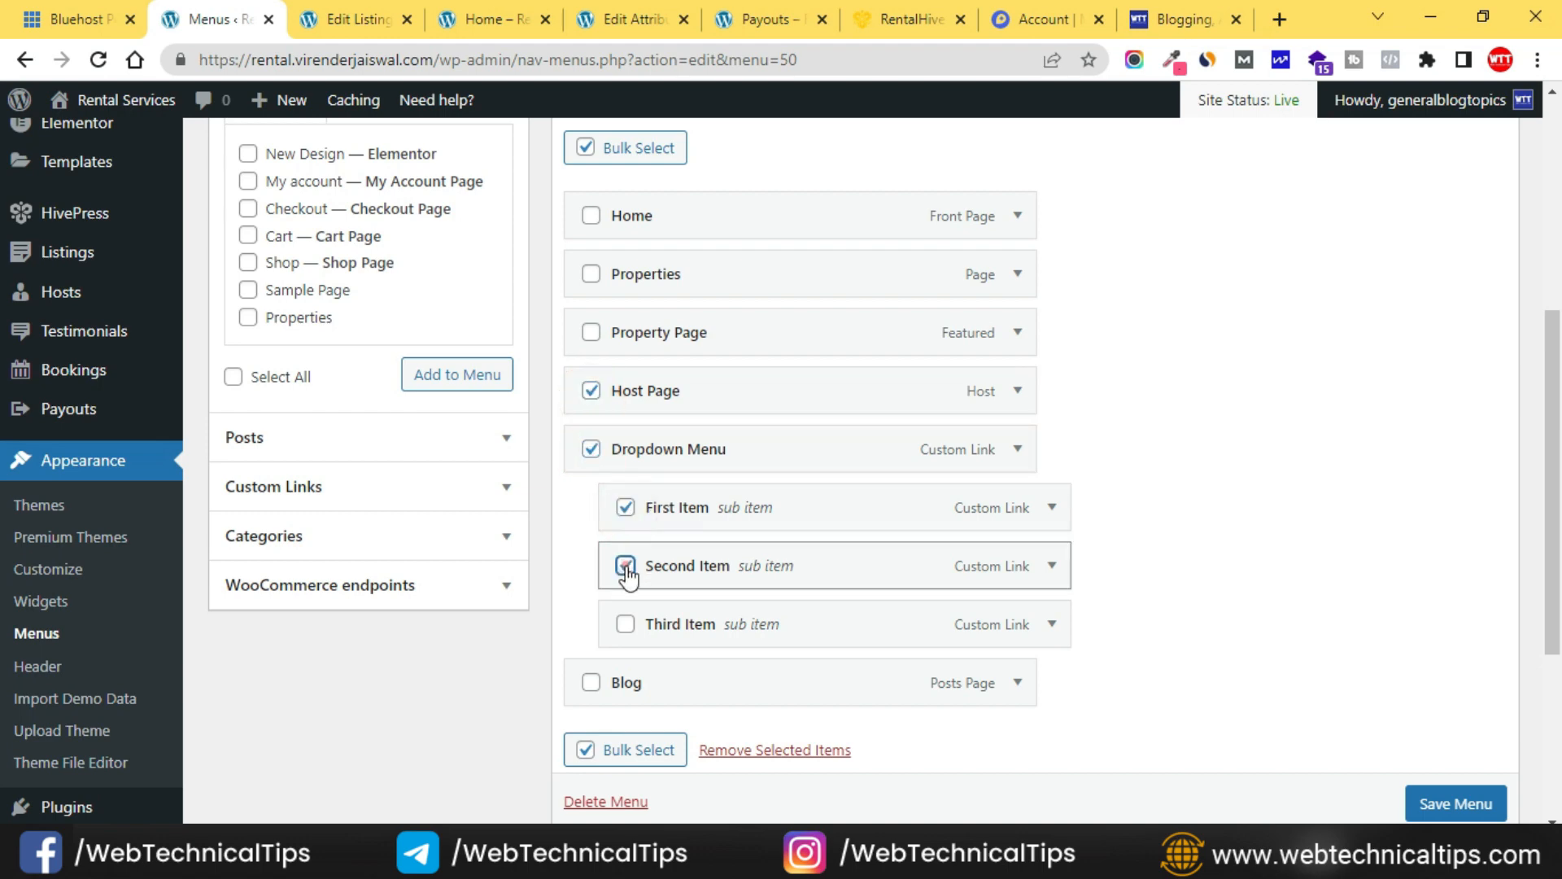
{"action": "left_click", "coordinate": [625, 624]}
{"action": "scroll", "coordinate": [614, 463], "scroll_direction": "up", "scroll_amount": 1}
{"action": "left_click", "coordinate": [591, 444]}
{"action": "scroll", "coordinate": [1255, 493], "scroll_direction": "down", "scroll_amount": 2}
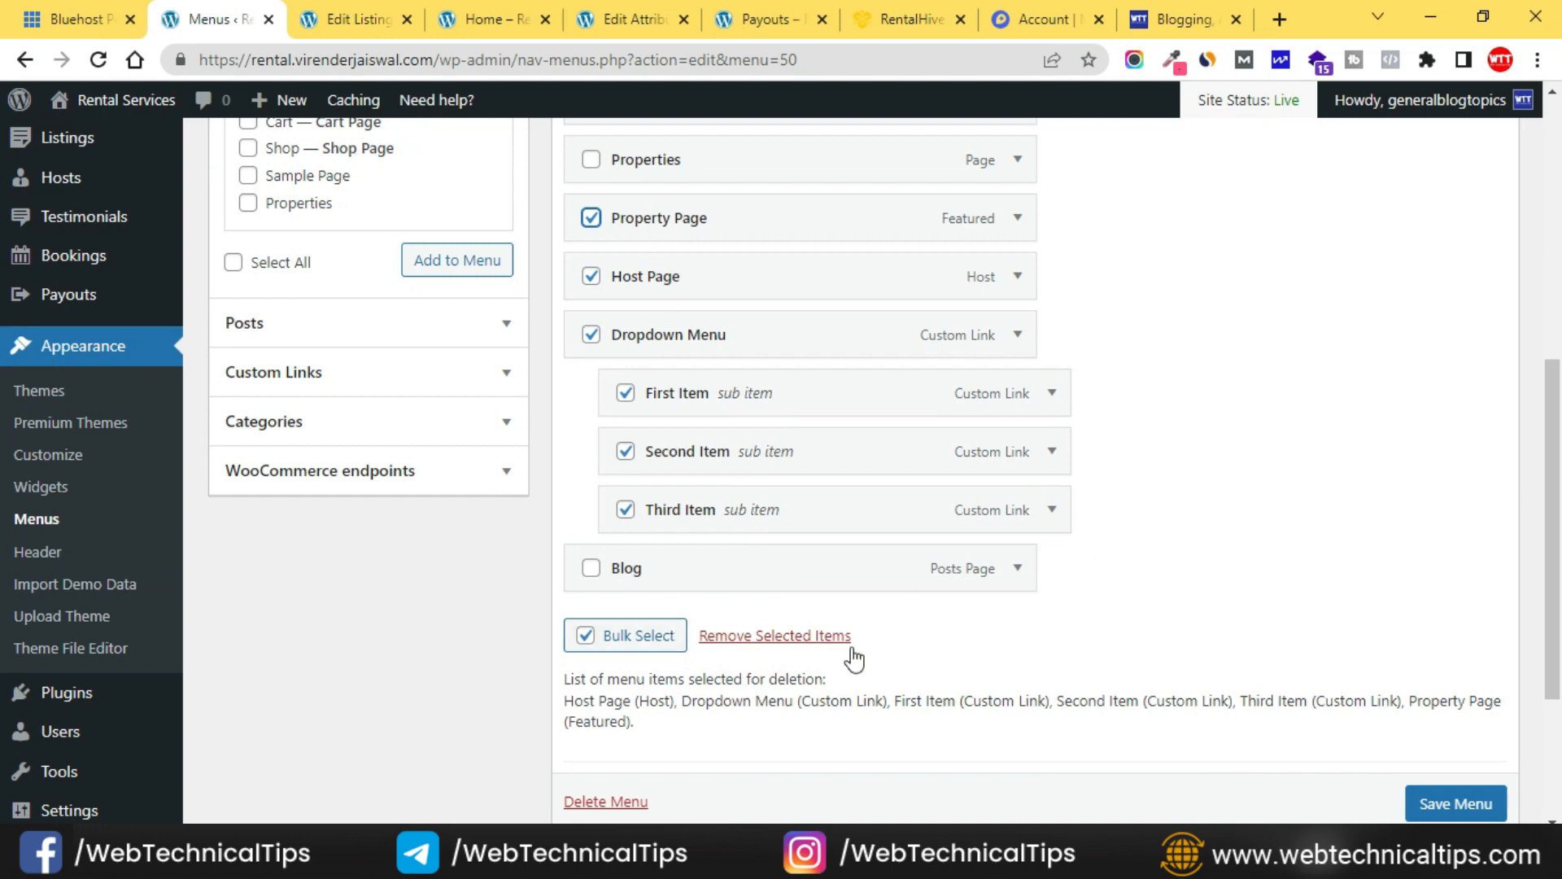
{"action": "left_click", "coordinate": [809, 635]}
{"action": "scroll", "coordinate": [955, 537], "scroll_direction": "up", "scroll_amount": 3}
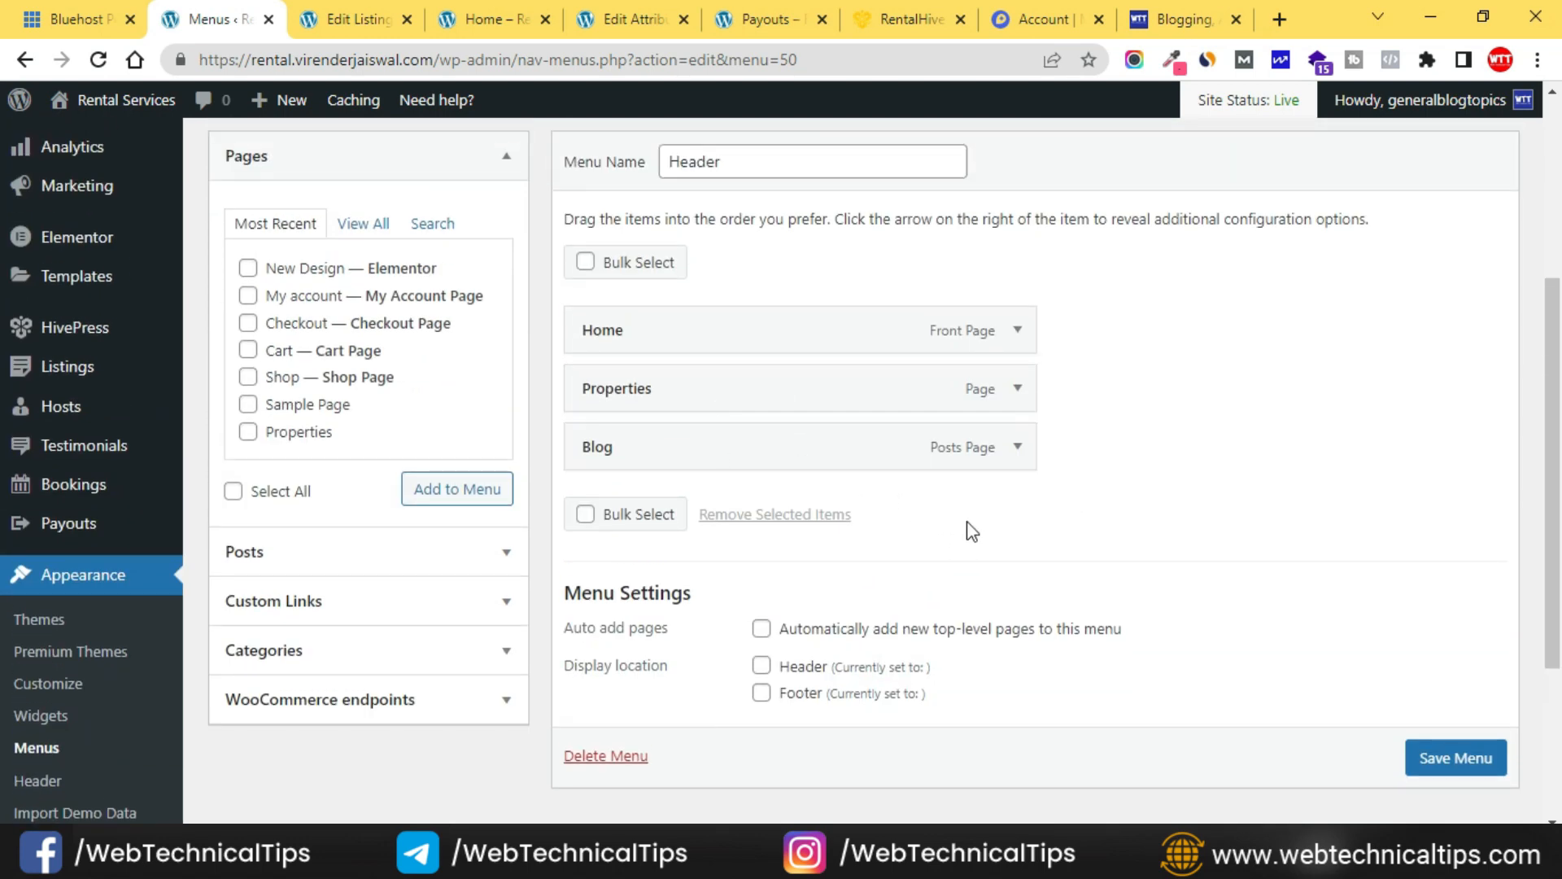
Save the trimmed Header menu and reload the live homepage to check its navigation.
{"action": "left_click", "coordinate": [1468, 759]}
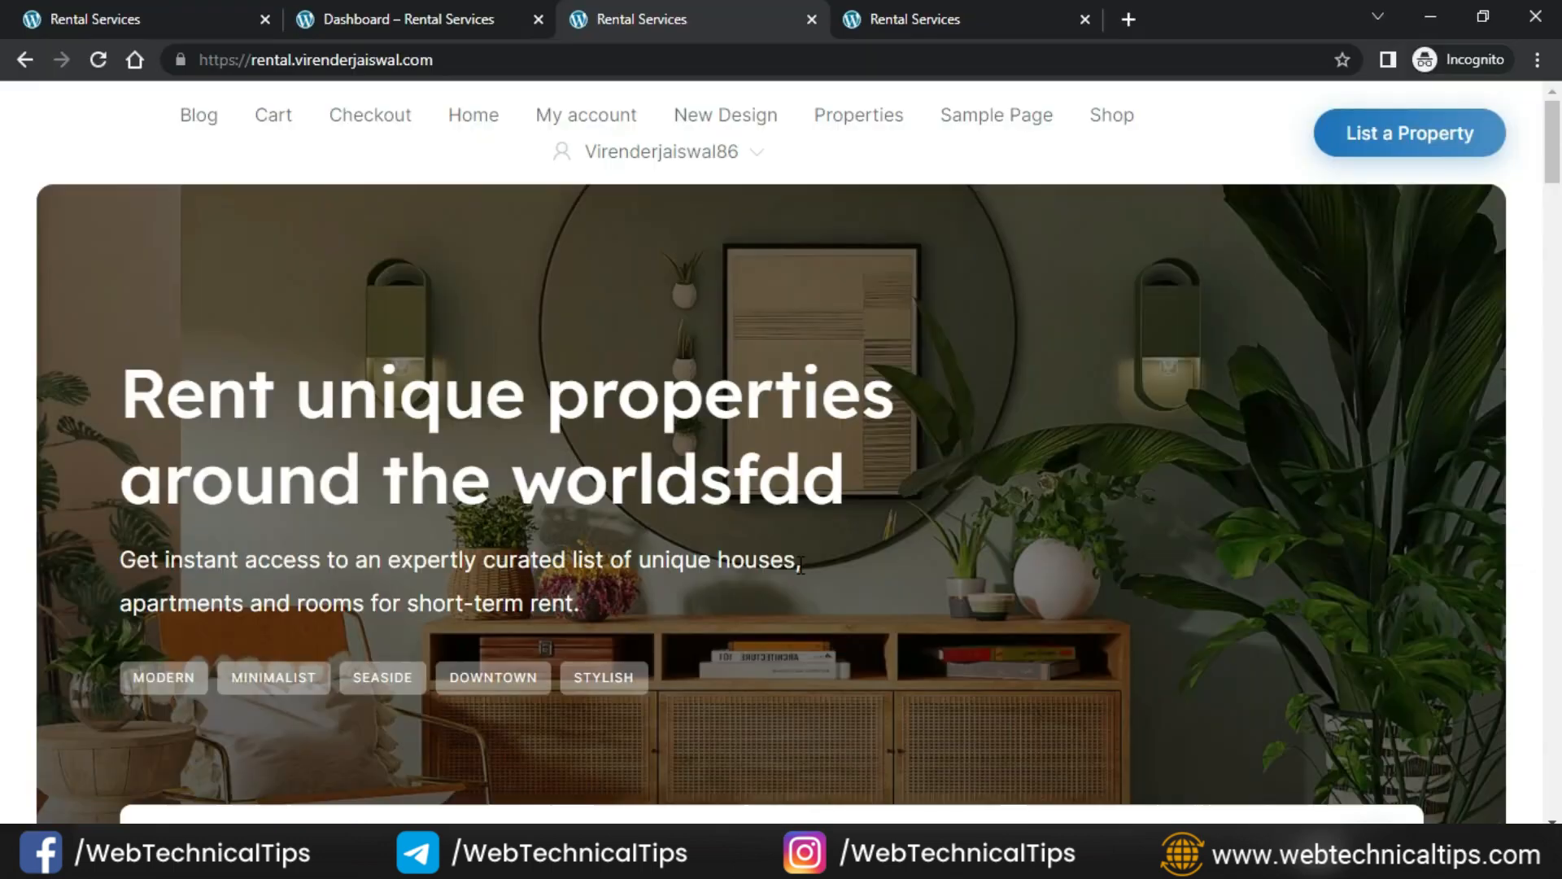
{"action": "key", "text": "F5"}
{"action": "key", "text": "alt+Tab"}
Assign the Header menu to the Header display location, save it and check the reloaded homepage navigation.
{"action": "scroll", "coordinate": [226, 498], "scroll_direction": "down", "scroll_amount": 7}
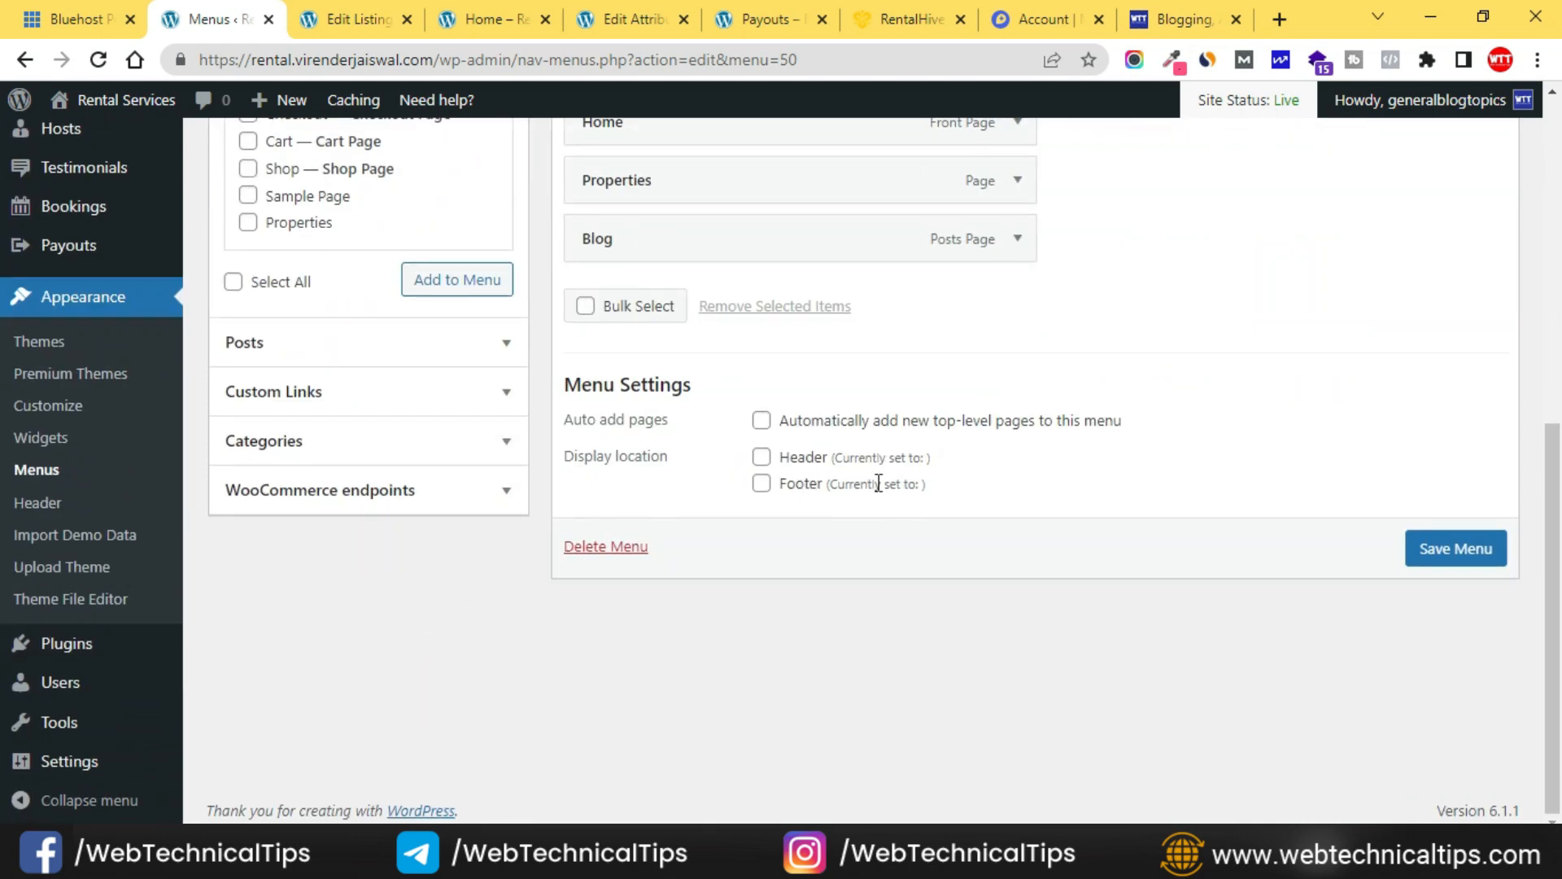
{"action": "left_click", "coordinate": [761, 457]}
{"action": "scroll", "coordinate": [814, 504], "scroll_direction": "up", "scroll_amount": 4}
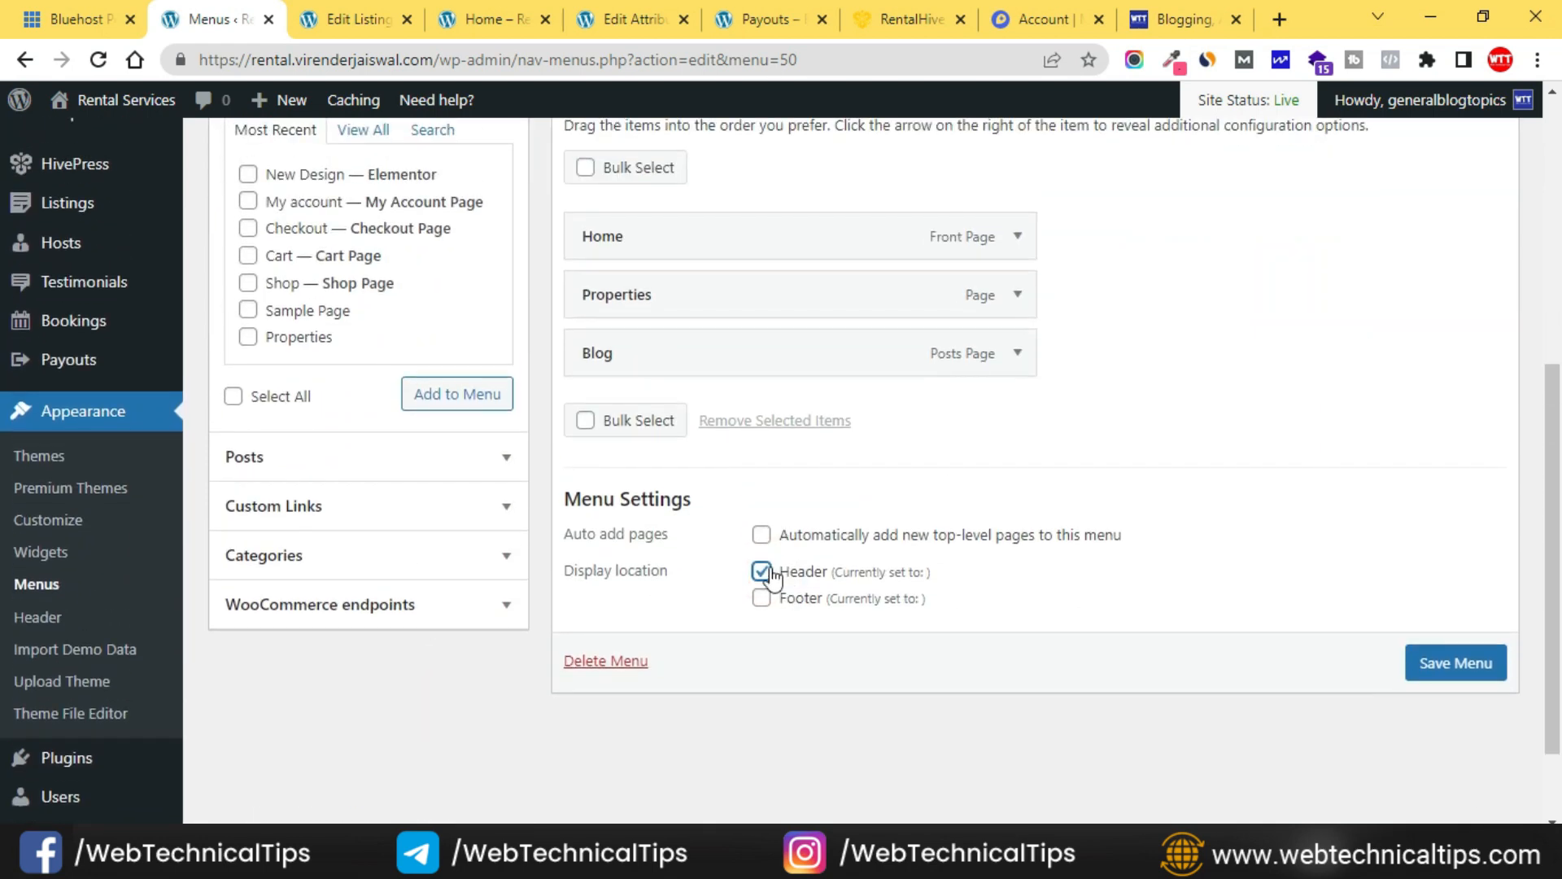
{"action": "scroll", "coordinate": [886, 600], "scroll_direction": "up", "scroll_amount": 1}
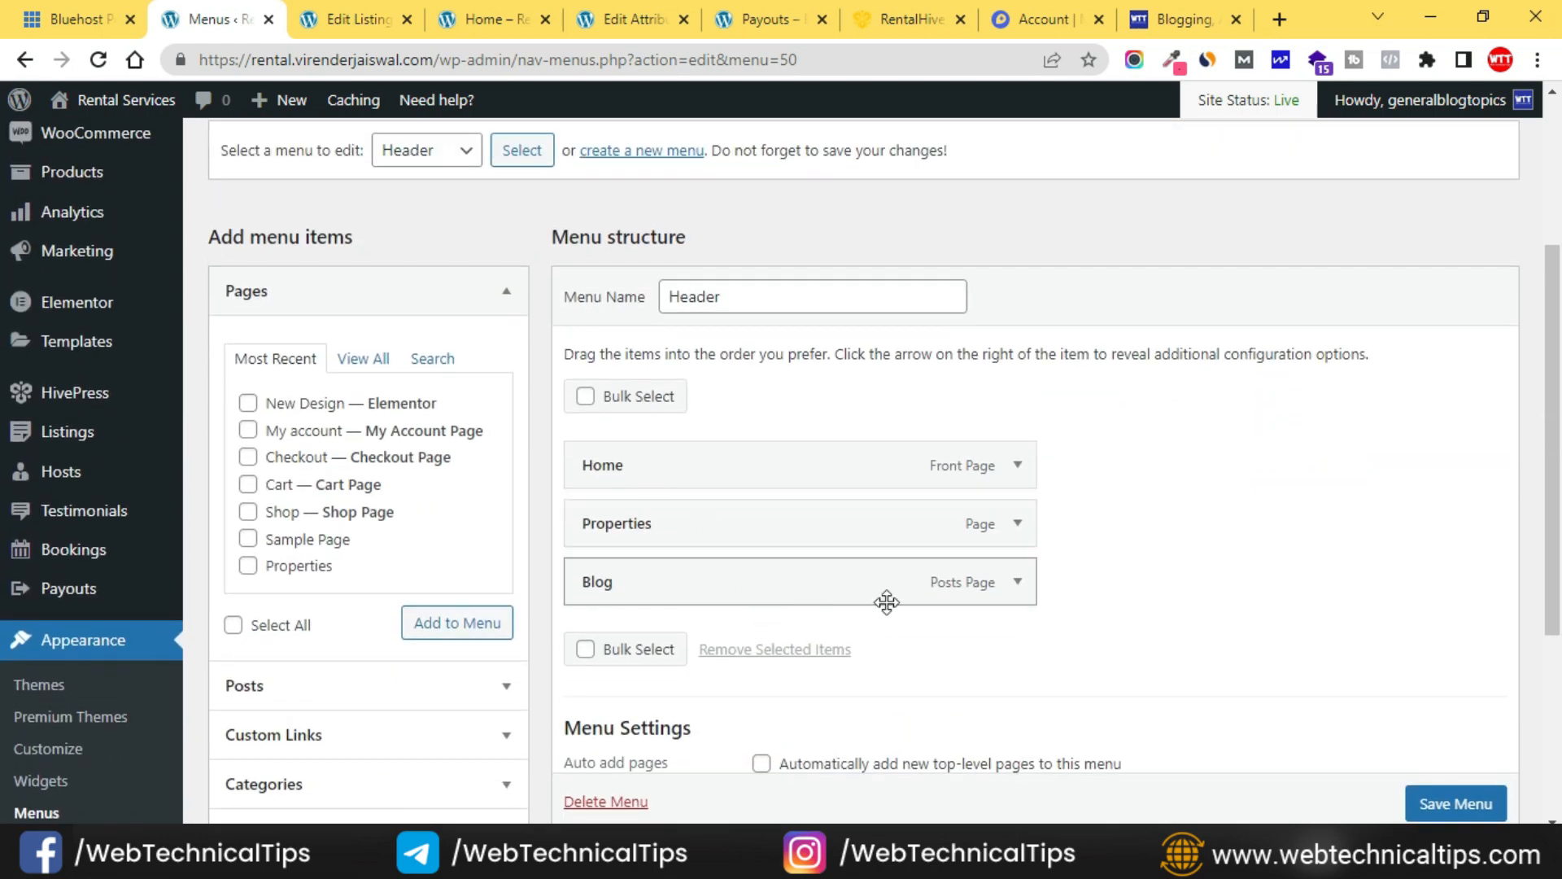
{"action": "scroll", "coordinate": [1433, 733], "scroll_direction": "down", "scroll_amount": 2}
{"action": "left_click", "coordinate": [1456, 803]}
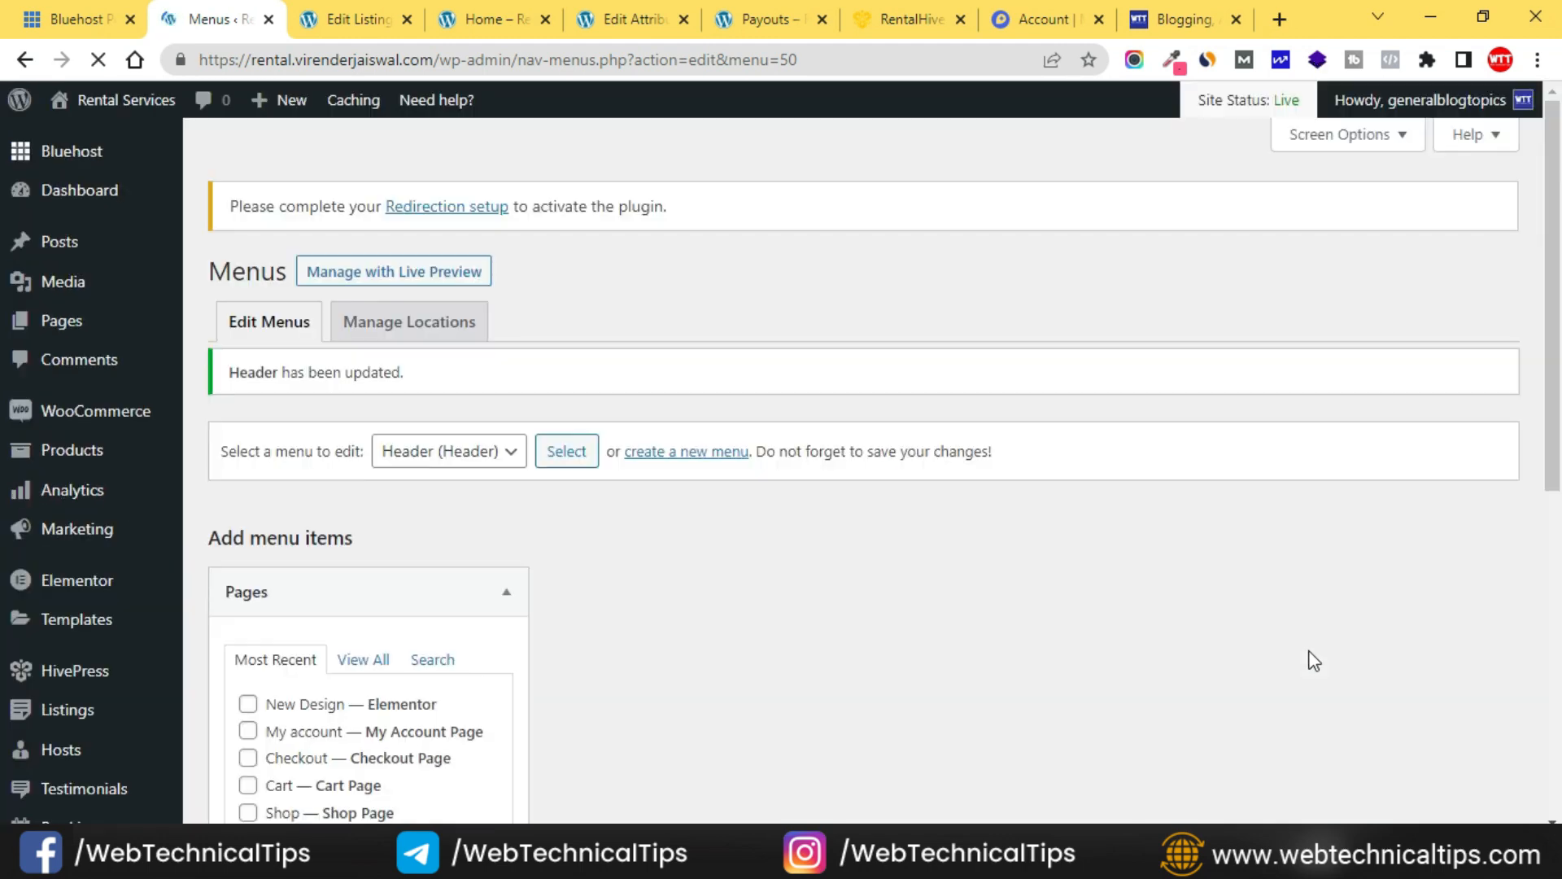
{"action": "key", "text": "alt+Tab"}
{"action": "key", "text": "F5"}
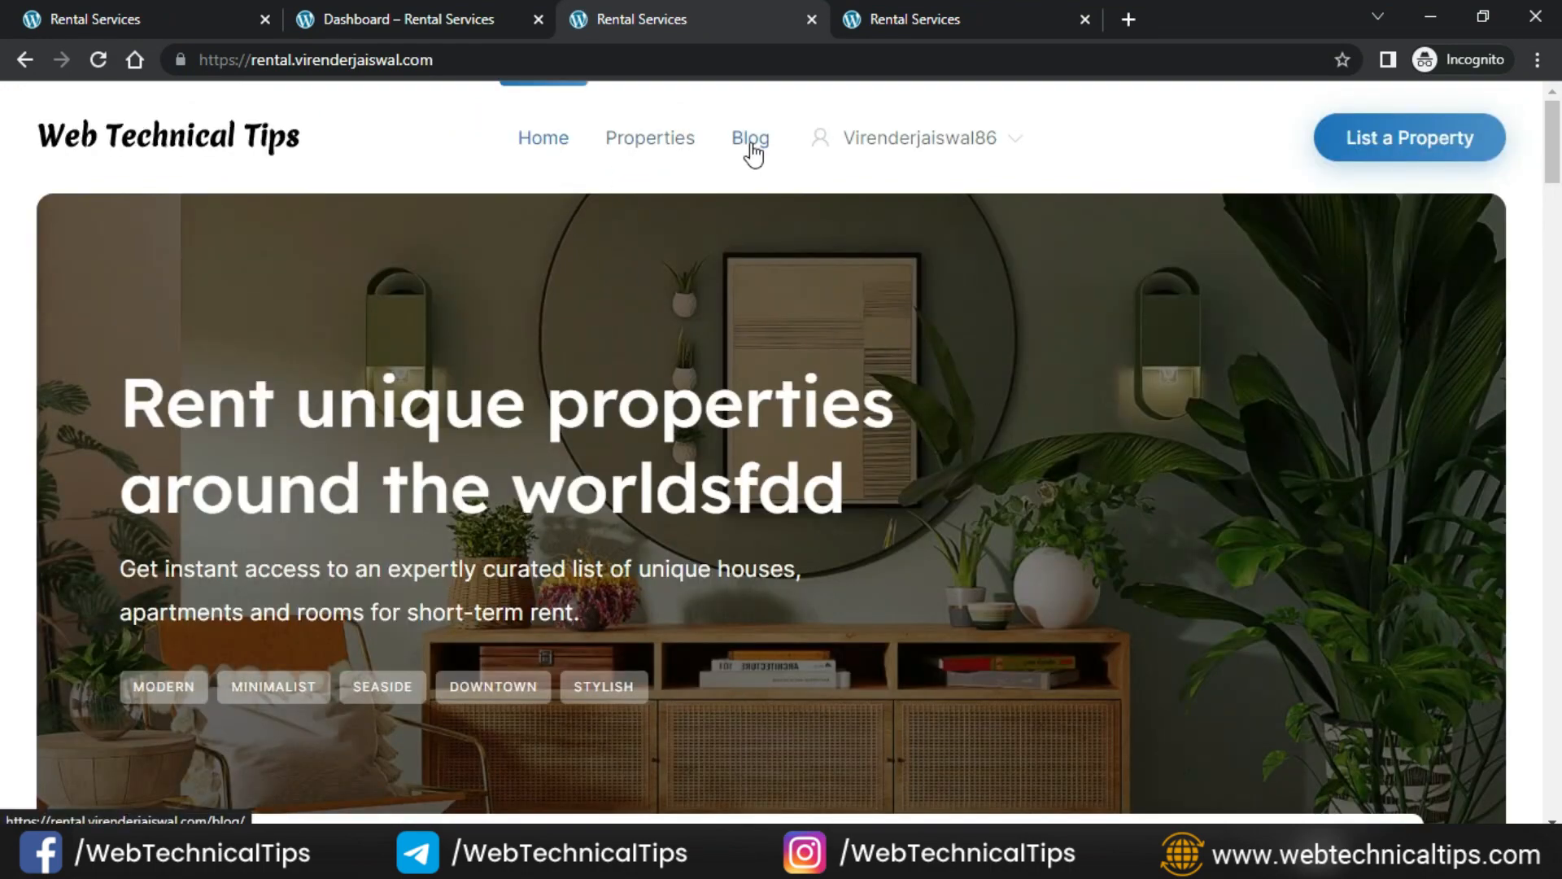
{"action": "mouse_move", "coordinate": [1015, 146]}
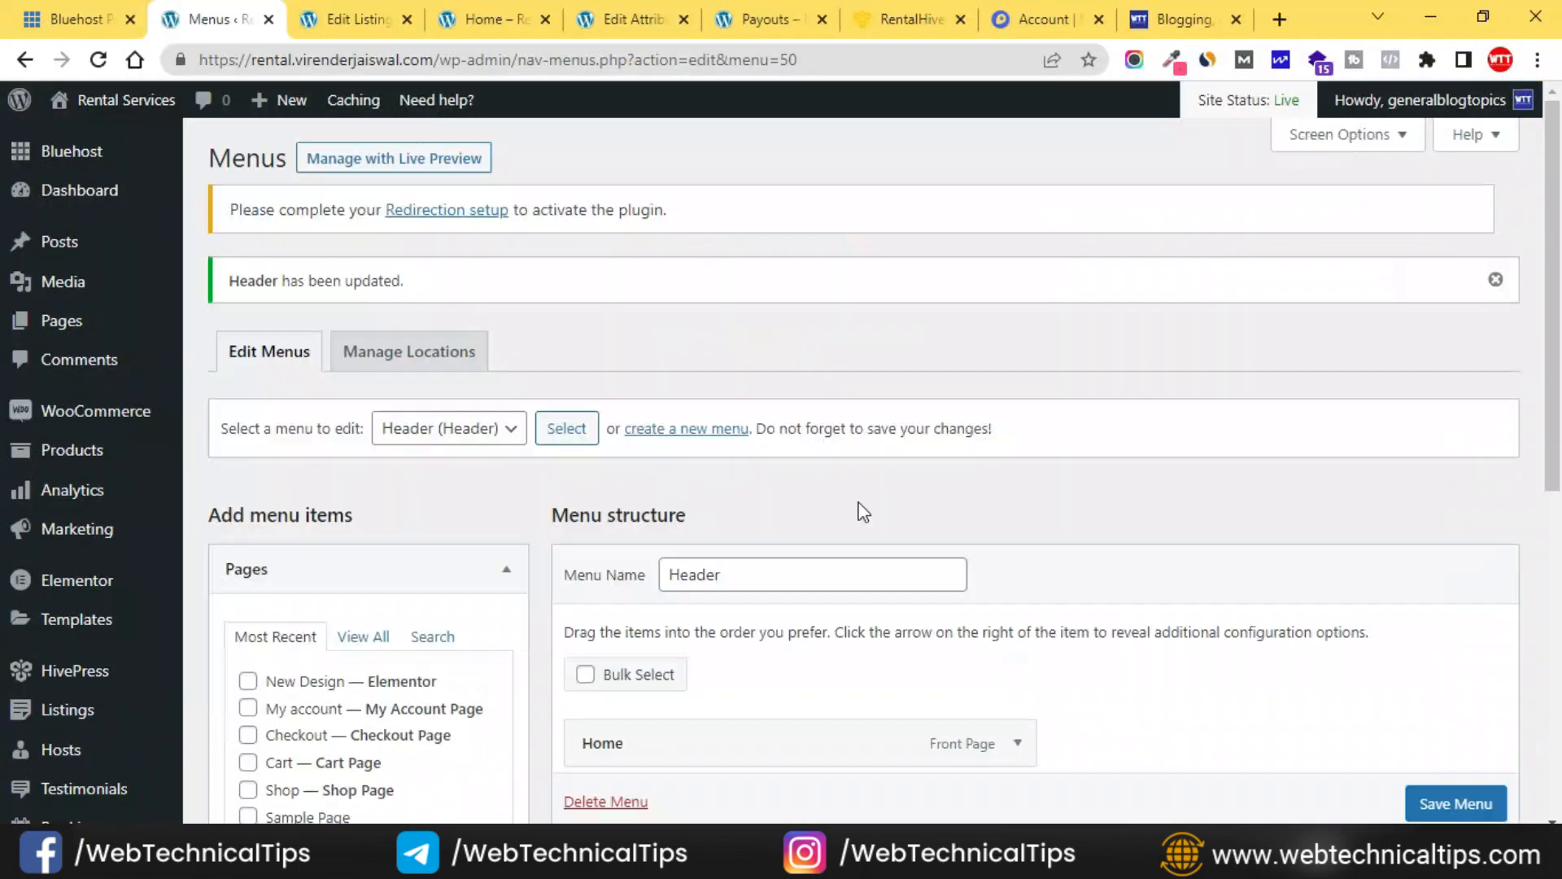
Review the menu's display locations, compare the live homepage with the reference rental site, and examine the homepage down to its footer.
{"action": "scroll", "coordinate": [858, 513], "scroll_direction": "down", "scroll_amount": 5}
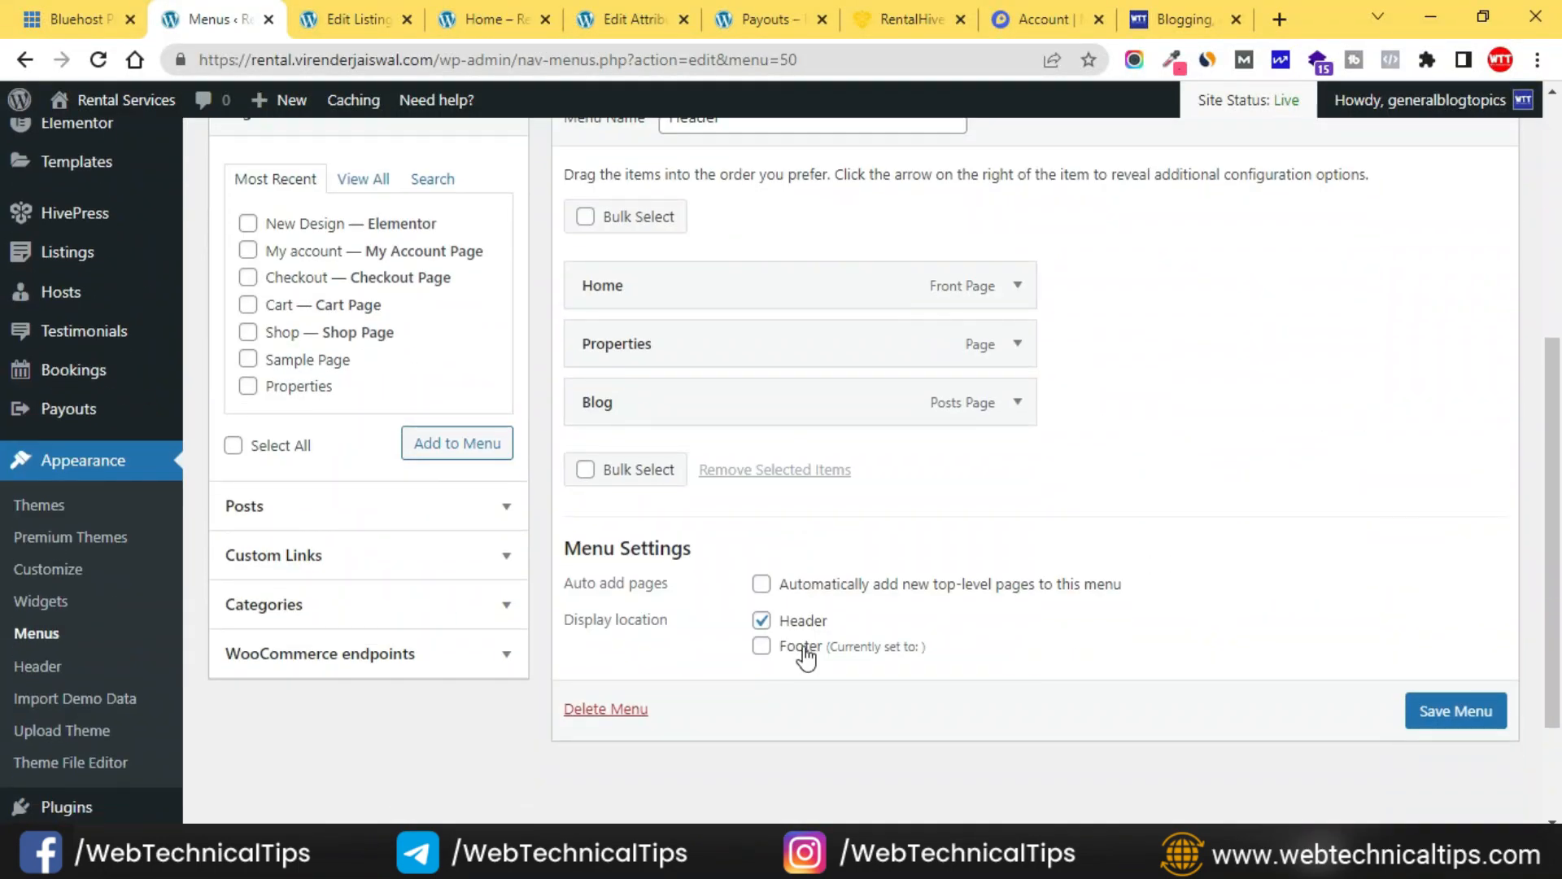
{"action": "scroll", "coordinate": [852, 633], "scroll_direction": "up", "scroll_amount": 5}
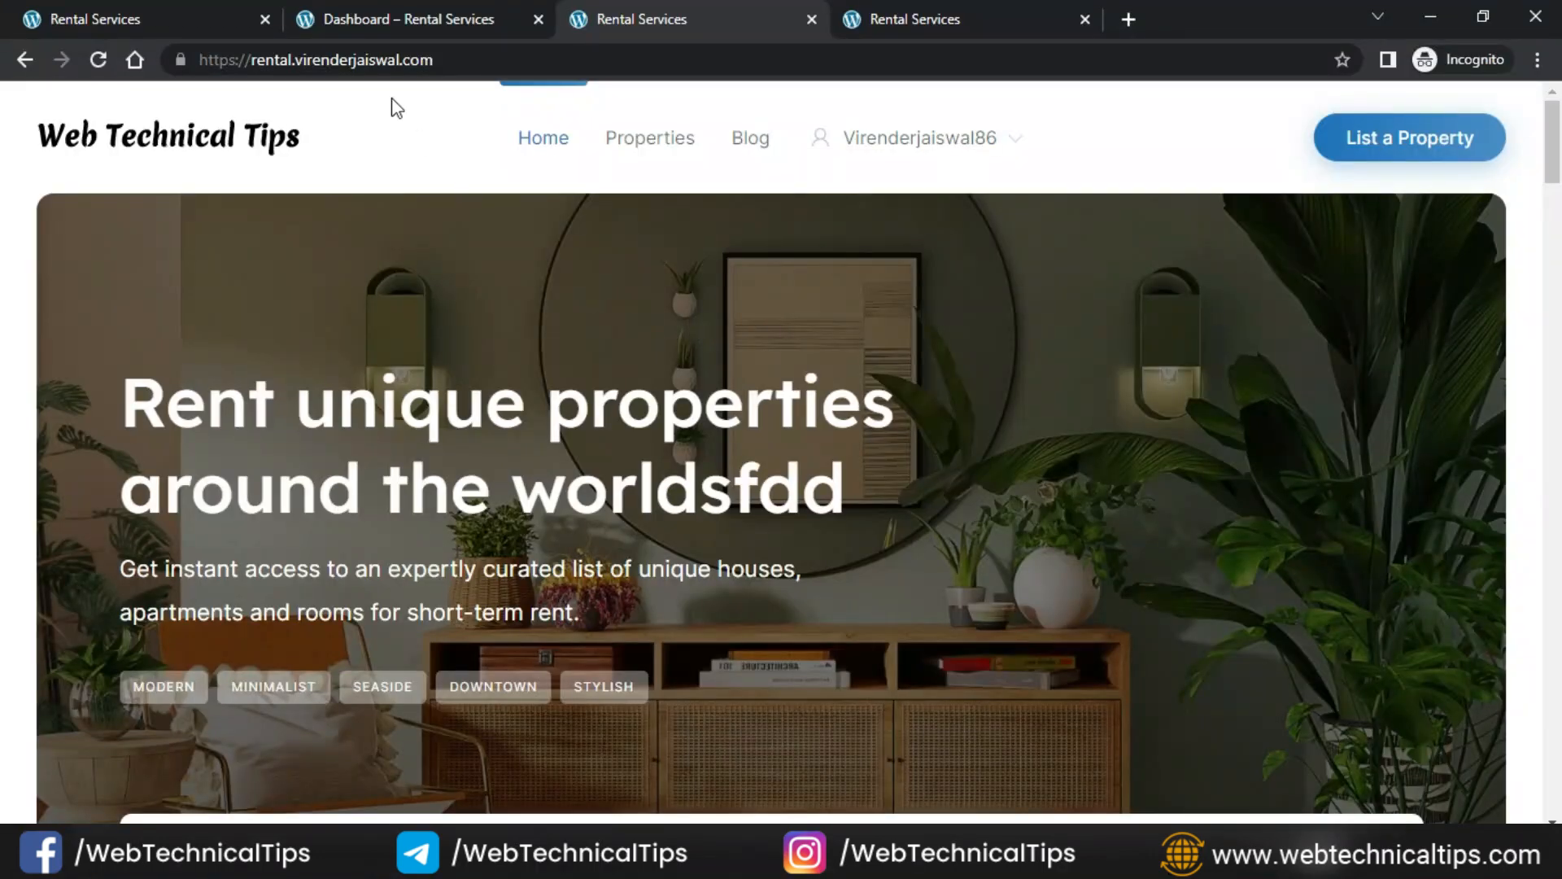
{"action": "left_click", "coordinate": [236, 16]}
{"action": "scroll", "coordinate": [301, 417], "scroll_direction": "up", "scroll_amount": 15}
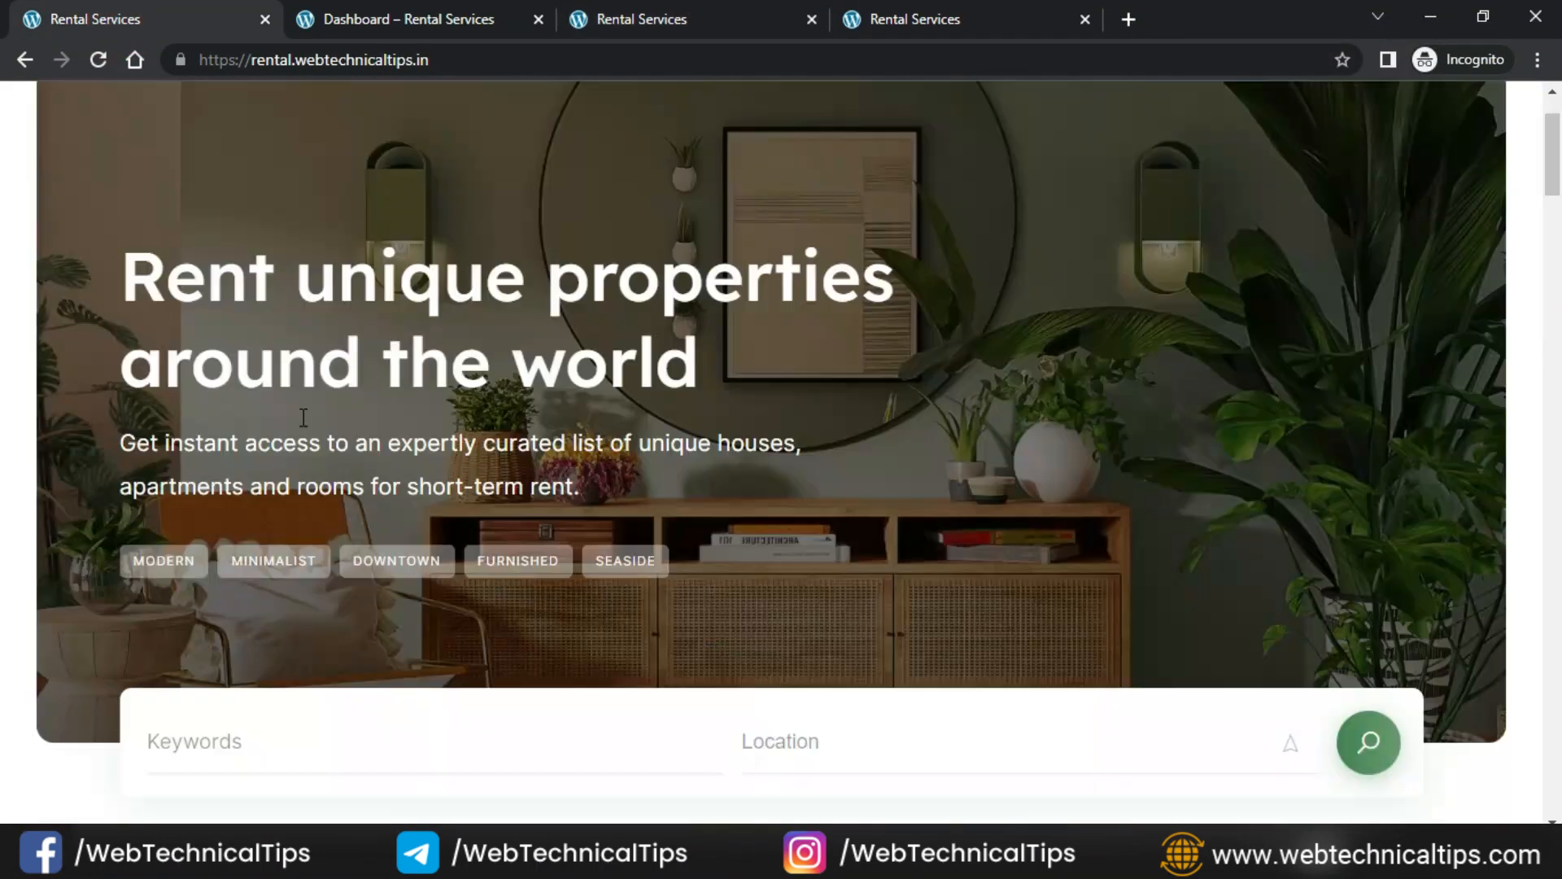
{"action": "left_click", "coordinate": [639, 3]}
{"action": "mouse_move", "coordinate": [987, 154]}
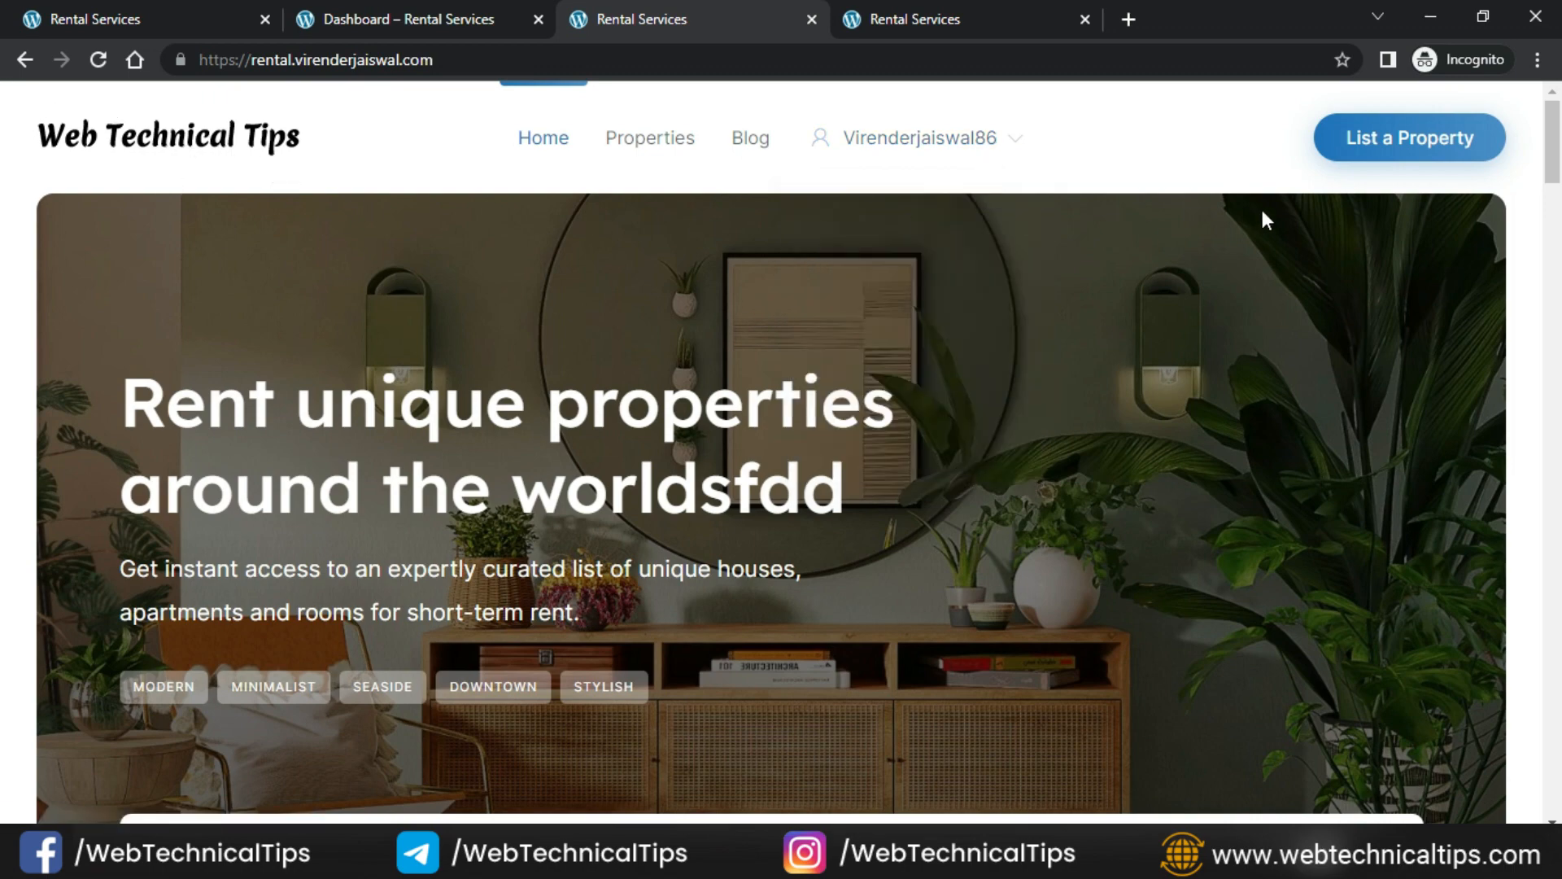
{"action": "scroll", "coordinate": [1112, 306], "scroll_direction": "down", "scroll_amount": 20}
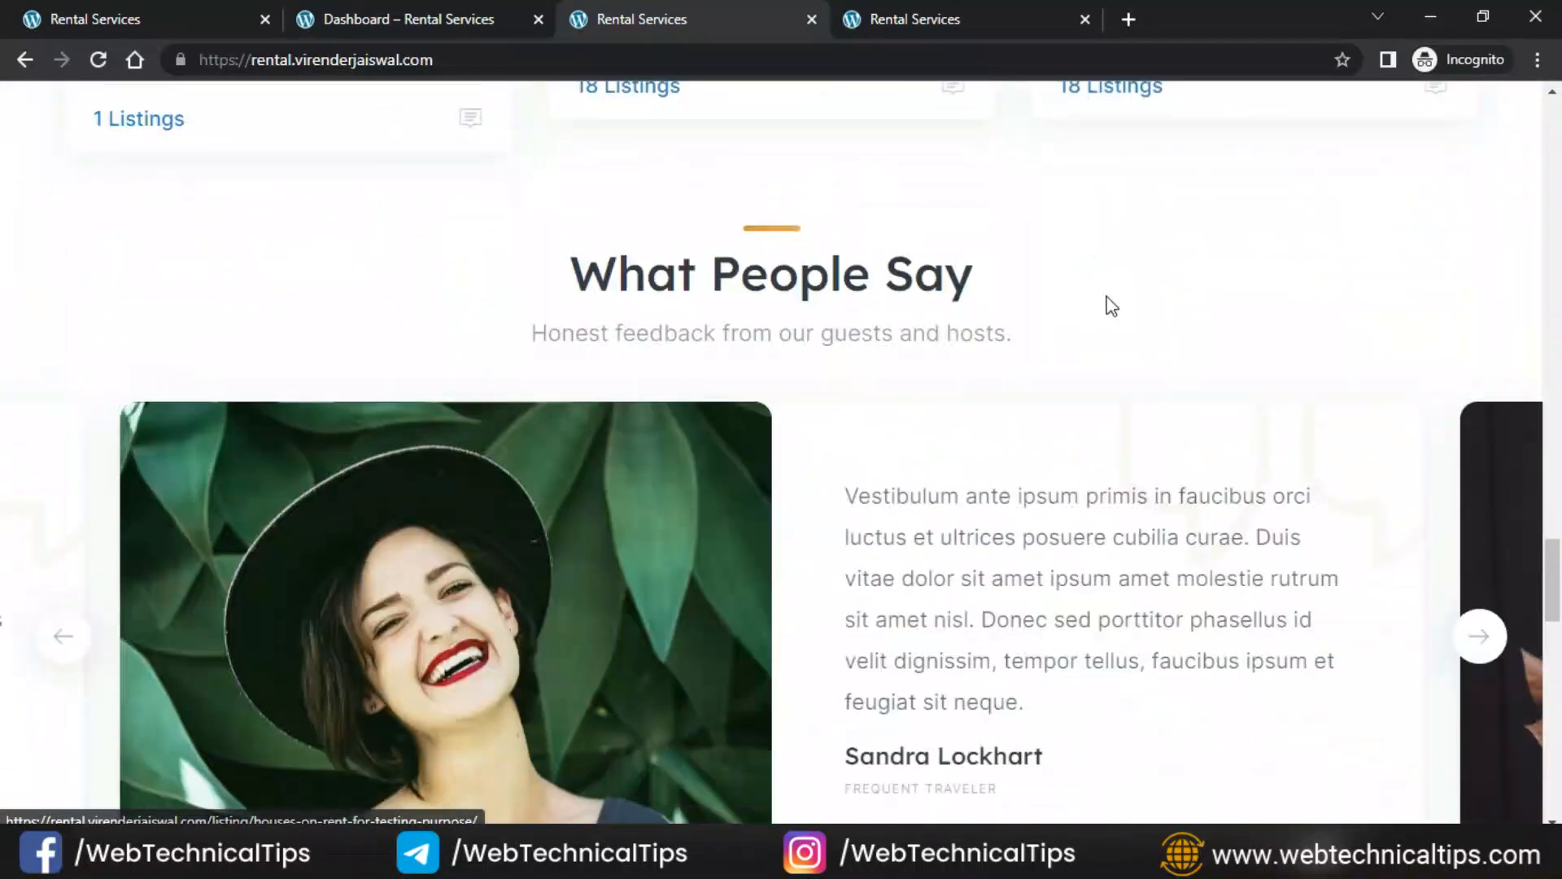
{"action": "scroll", "coordinate": [1112, 306], "scroll_direction": "down", "scroll_amount": 15}
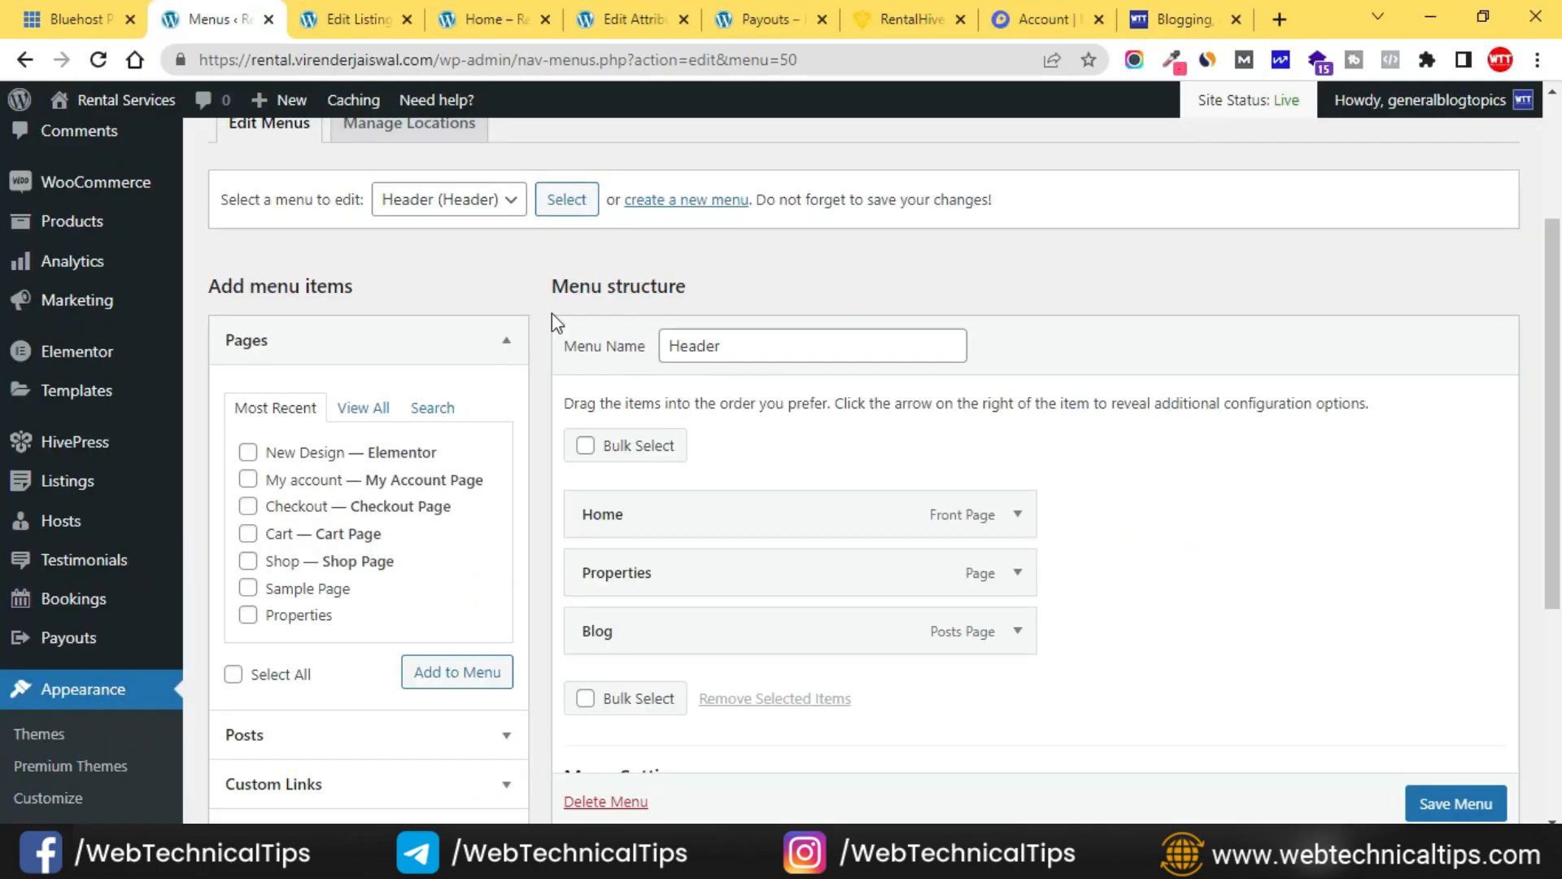
Load the Footer menu, assign it to the Footer display location, save it and check the reloaded homepage footer.
{"action": "left_click", "coordinate": [477, 204]}
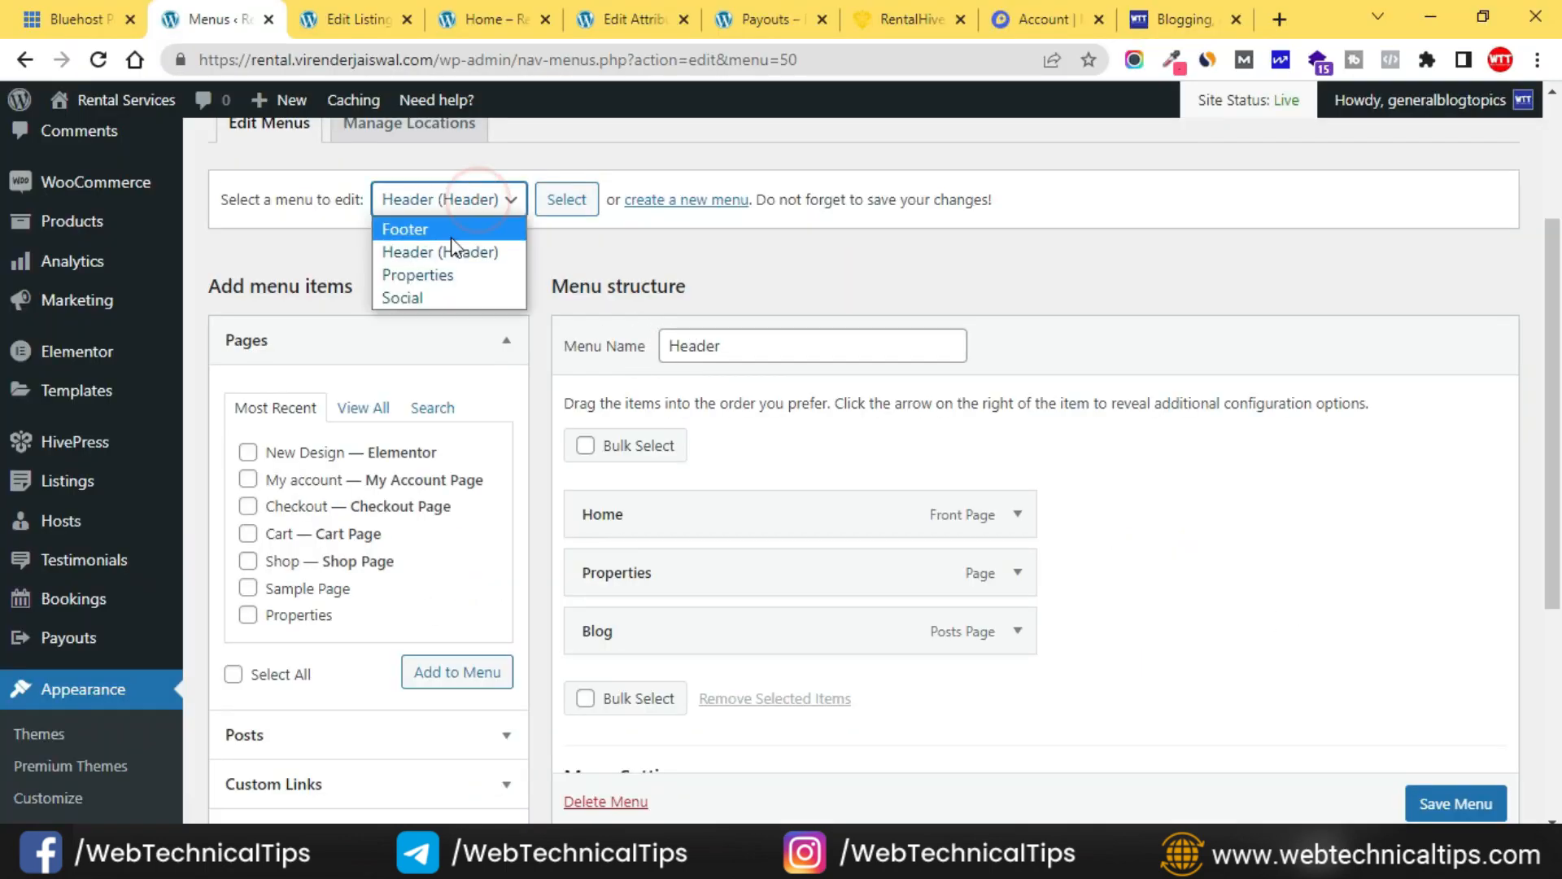
{"action": "left_click", "coordinate": [442, 230]}
{"action": "left_click", "coordinate": [586, 205]}
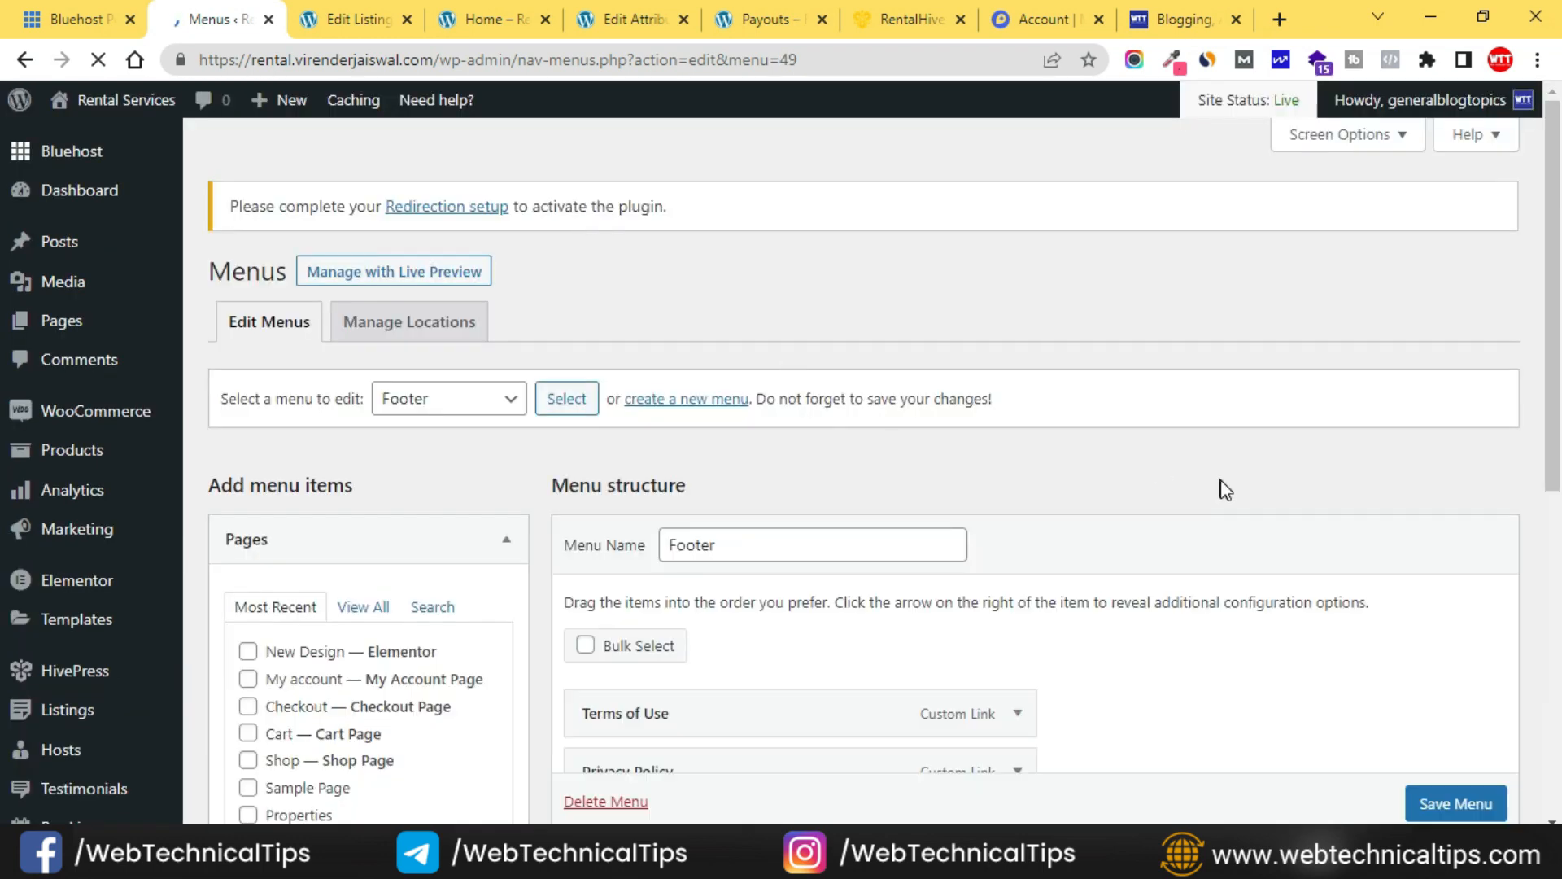
{"action": "scroll", "coordinate": [1221, 488], "scroll_direction": "down", "scroll_amount": 6}
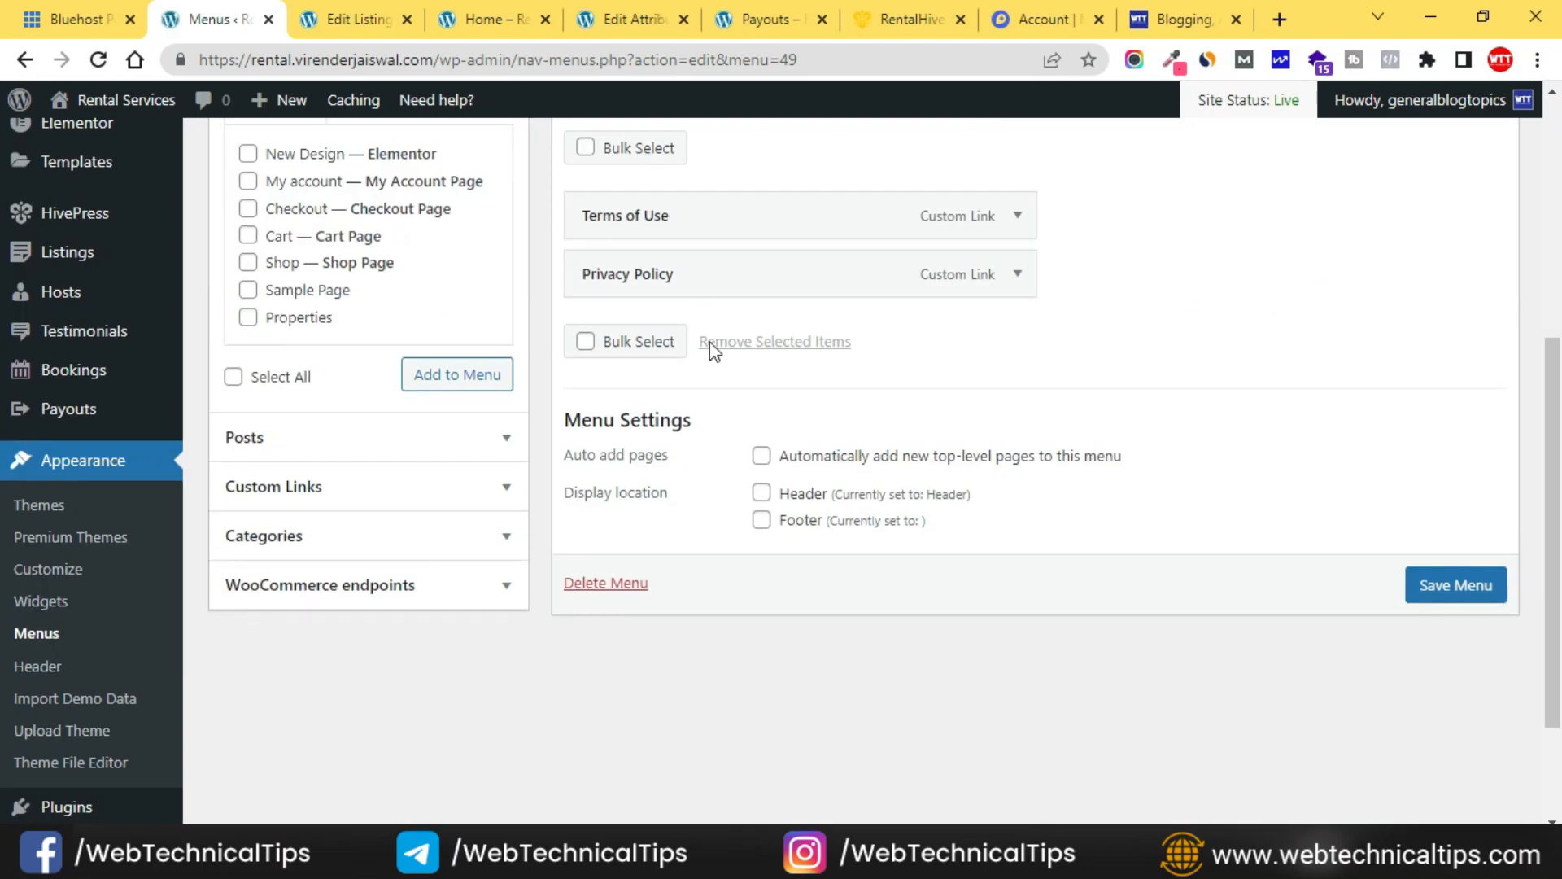
{"action": "left_click", "coordinate": [763, 523]}
{"action": "left_click", "coordinate": [1448, 593]}
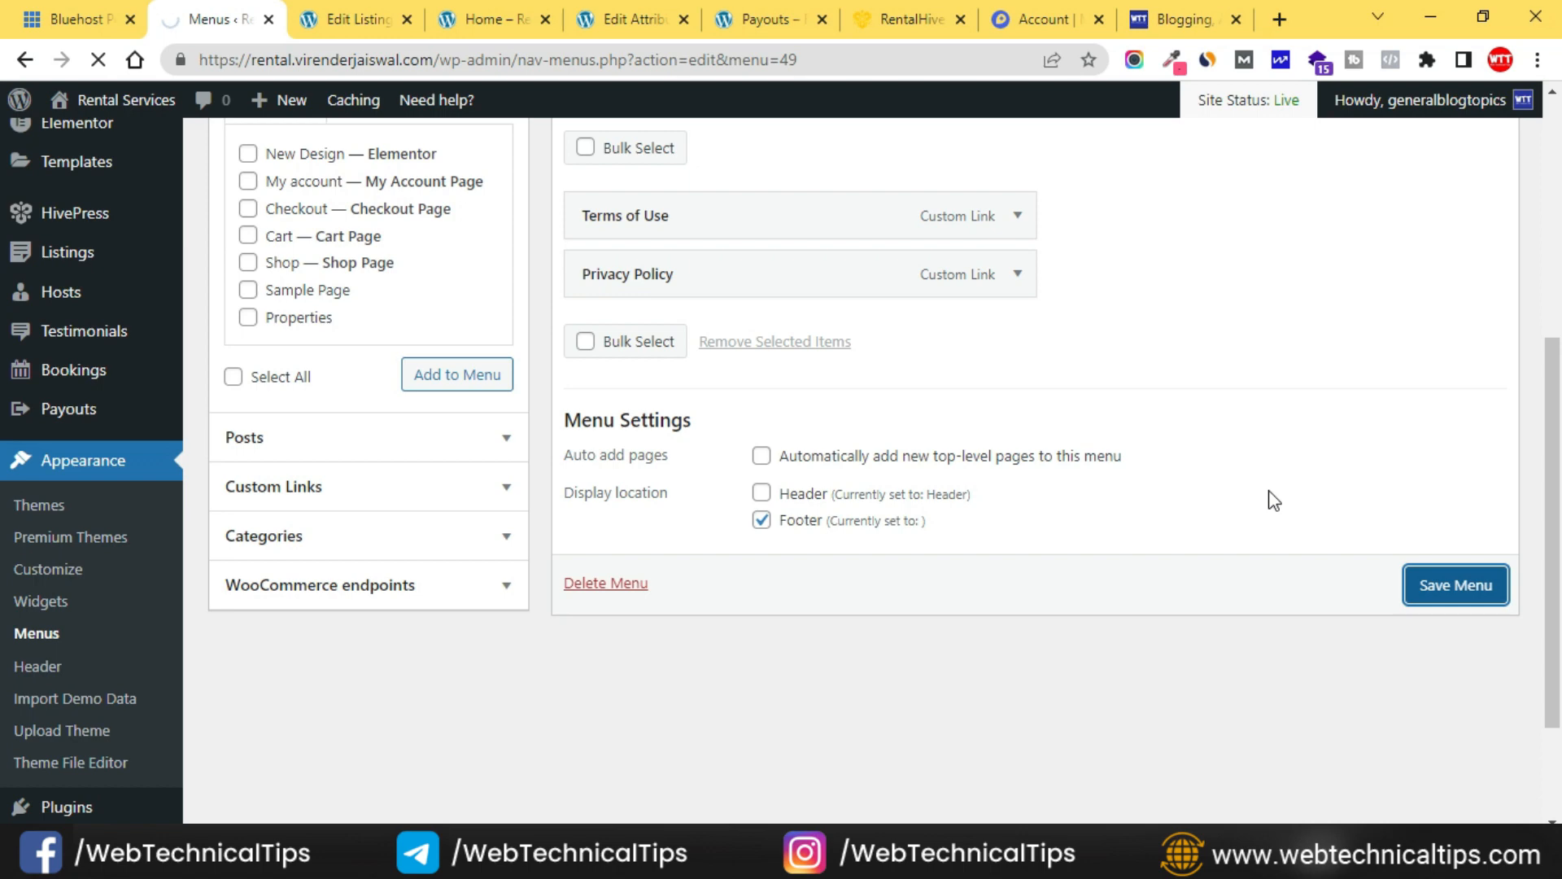
{"action": "key", "text": "alt+Tab"}
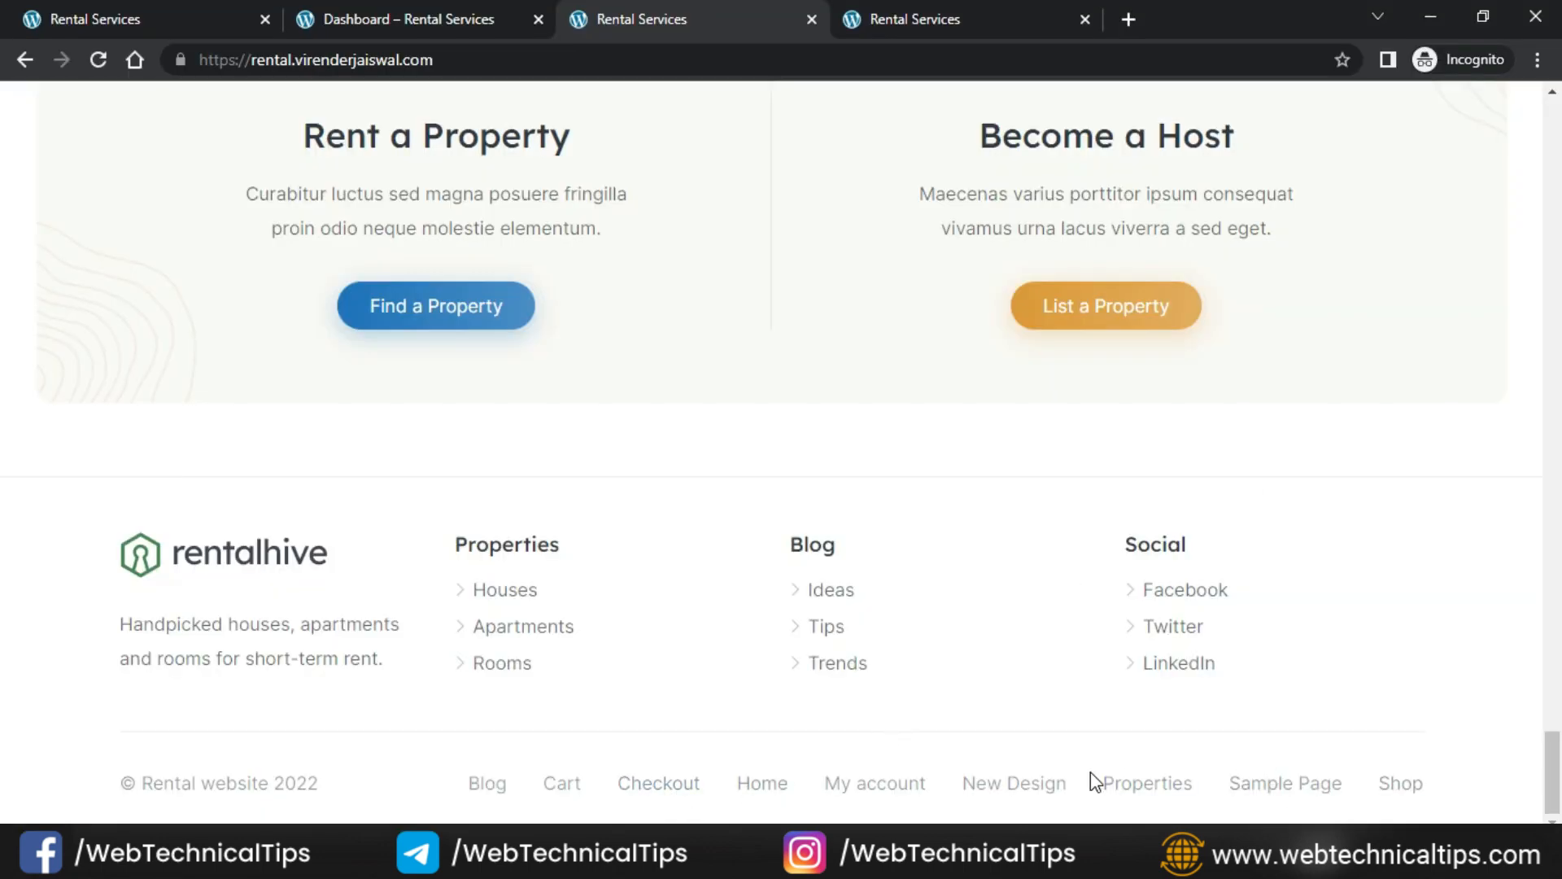
{"action": "key", "text": "F5"}
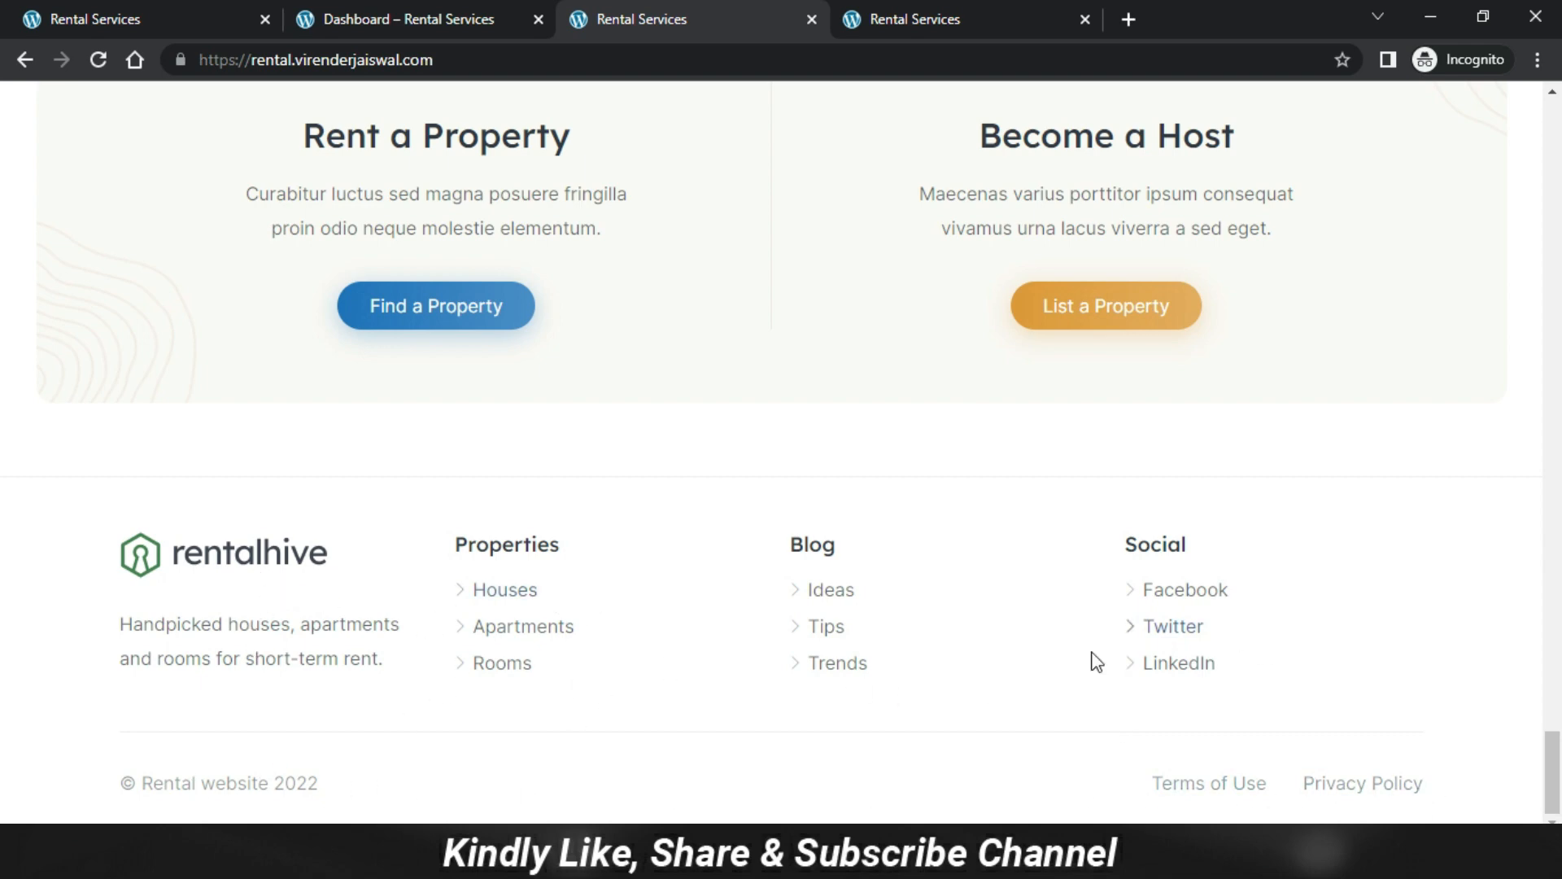
Load the Properties menu for editing after checking the link columns in the homepage footer.
{"action": "key", "text": "alt+Tab"}
{"action": "left_click", "coordinate": [478, 436]}
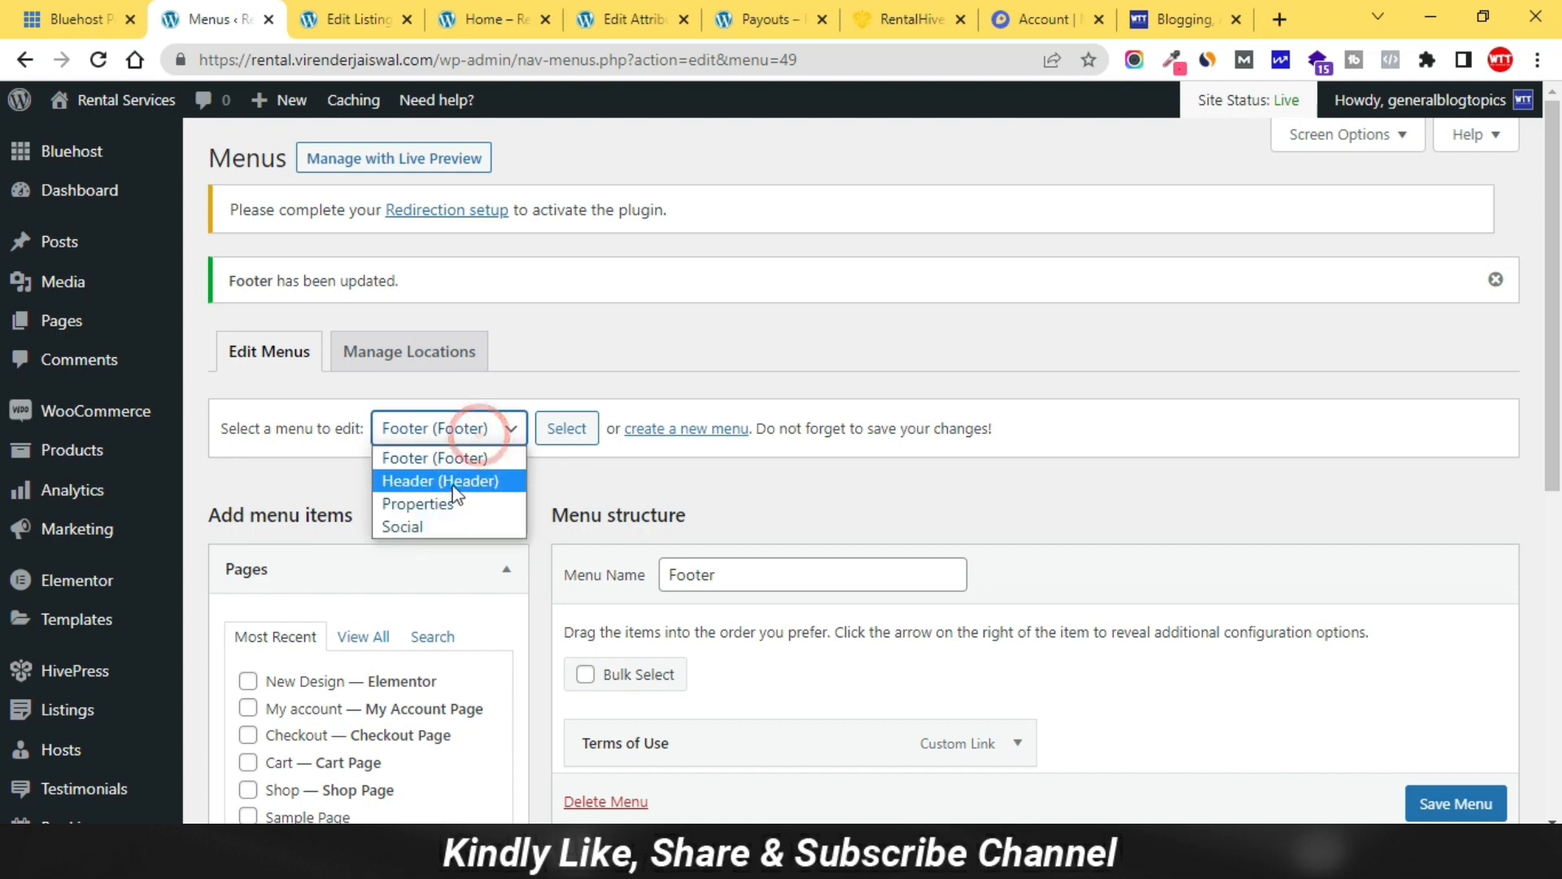
{"action": "left_click", "coordinate": [440, 506]}
{"action": "left_click", "coordinate": [459, 429]}
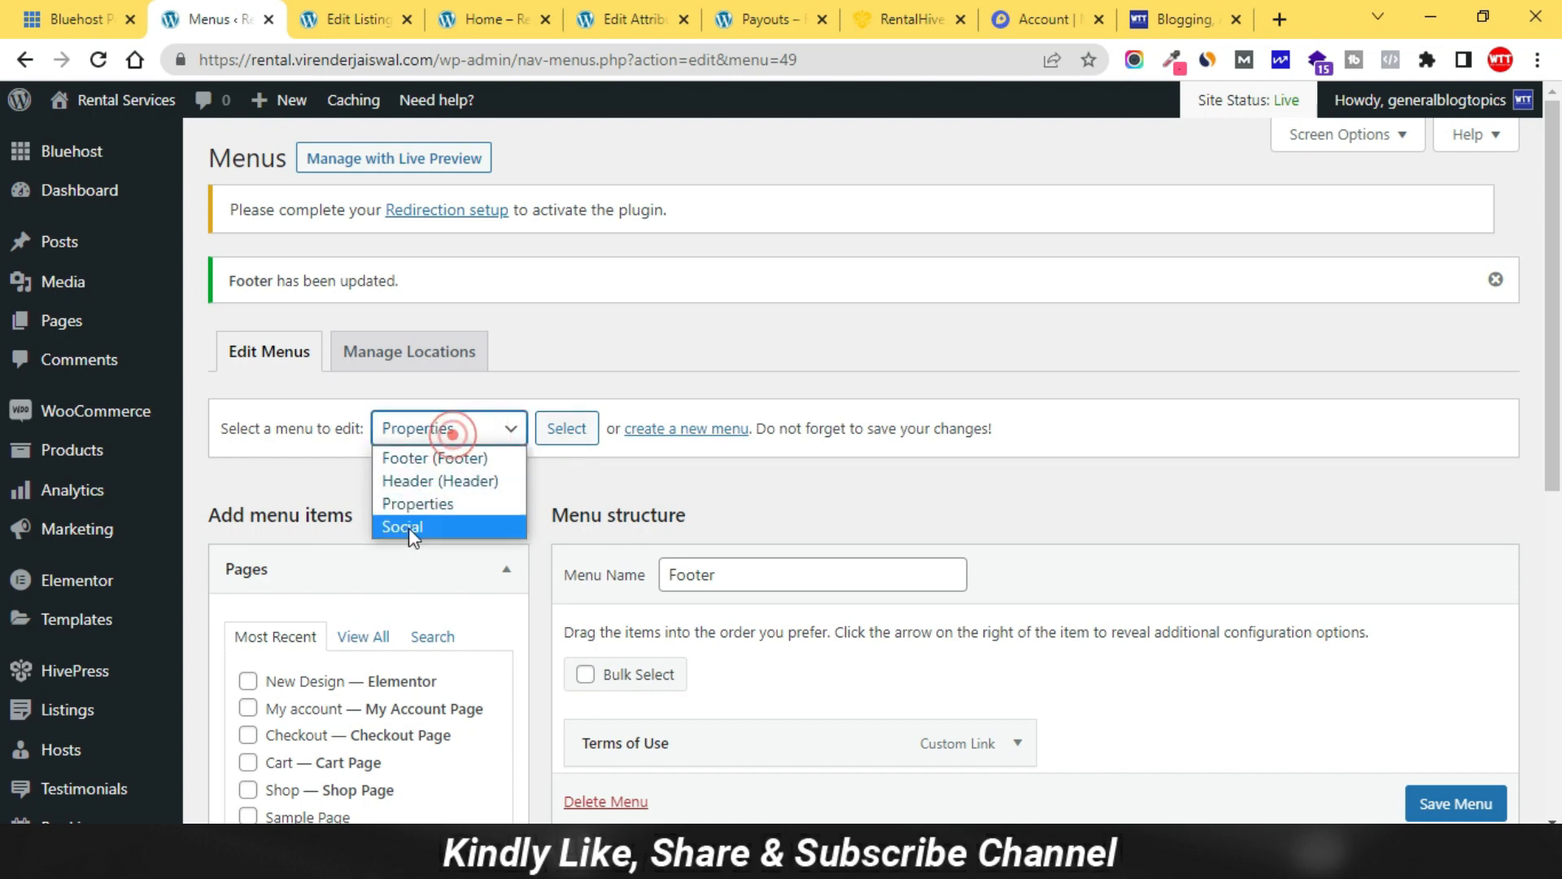
{"action": "key", "text": "alt+Tab"}
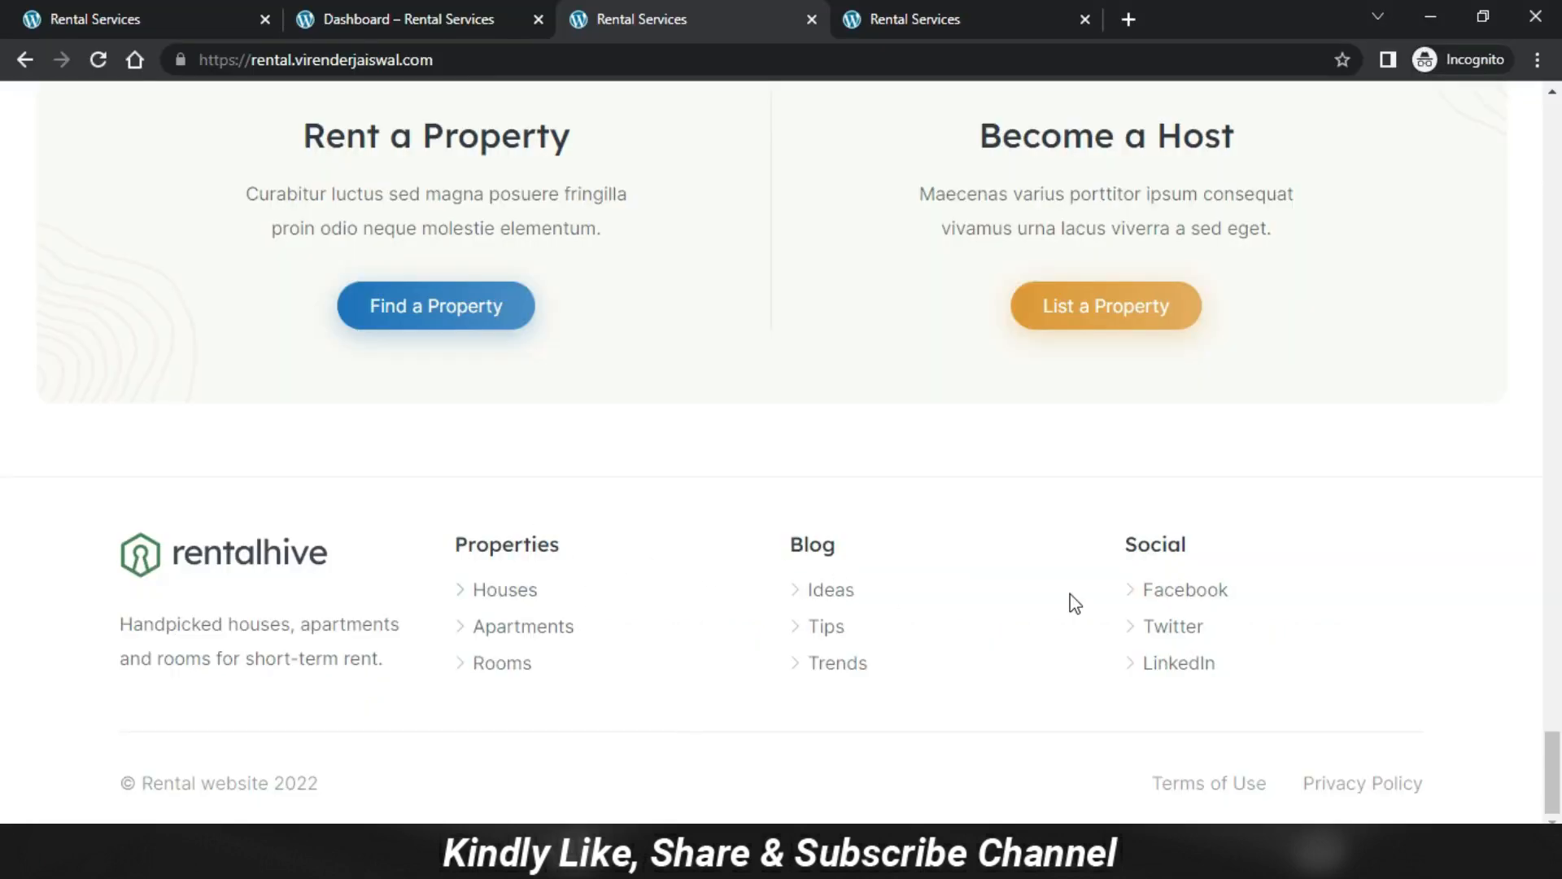
{"action": "key", "text": "alt+Tab"}
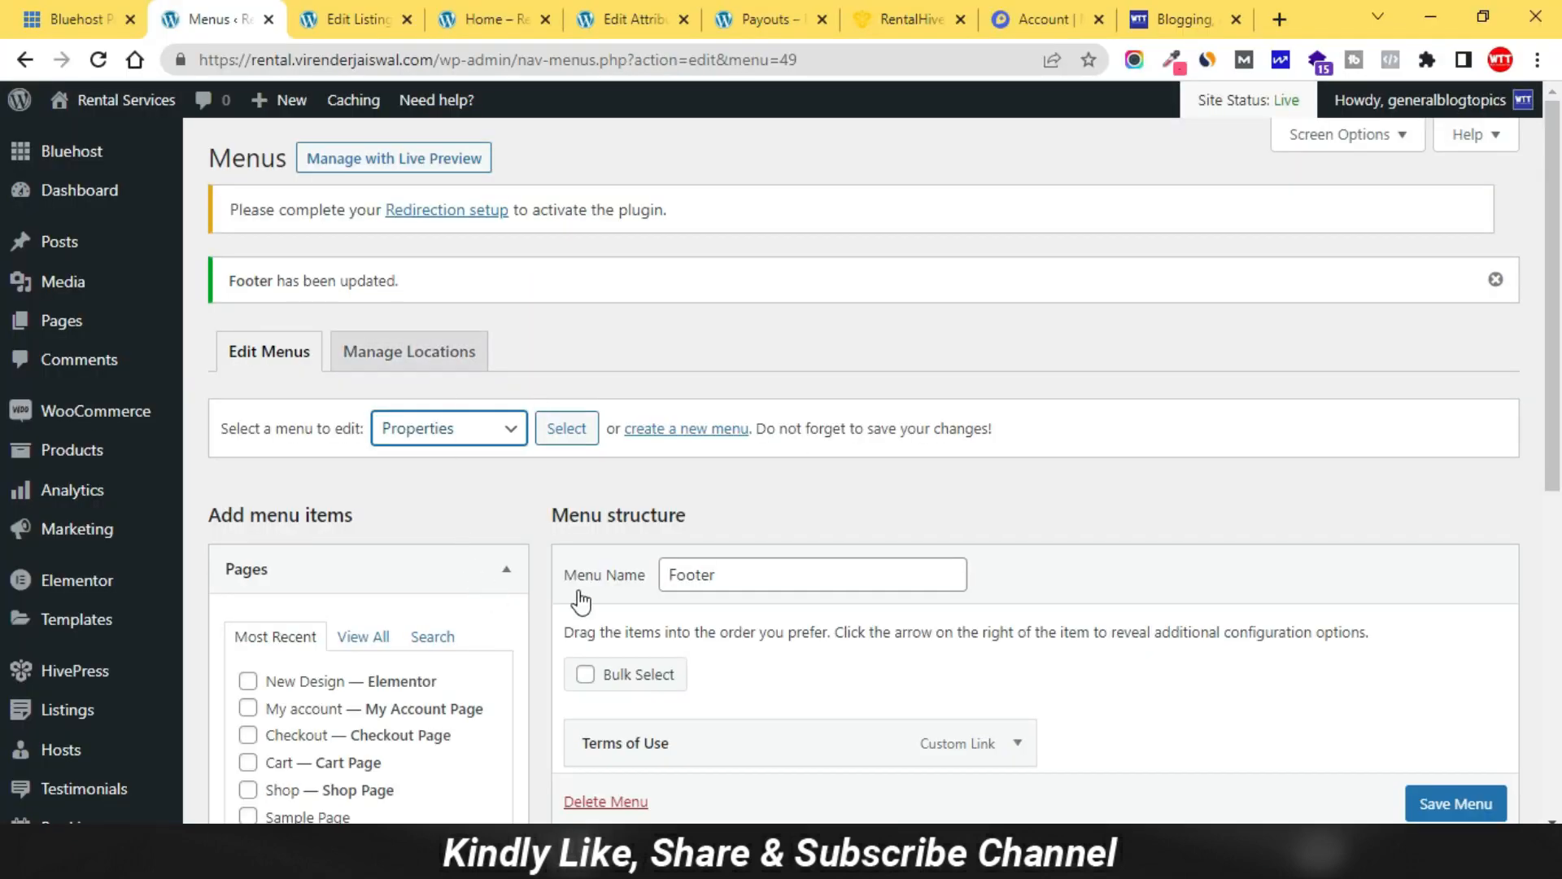
{"action": "left_click", "coordinate": [554, 432]}
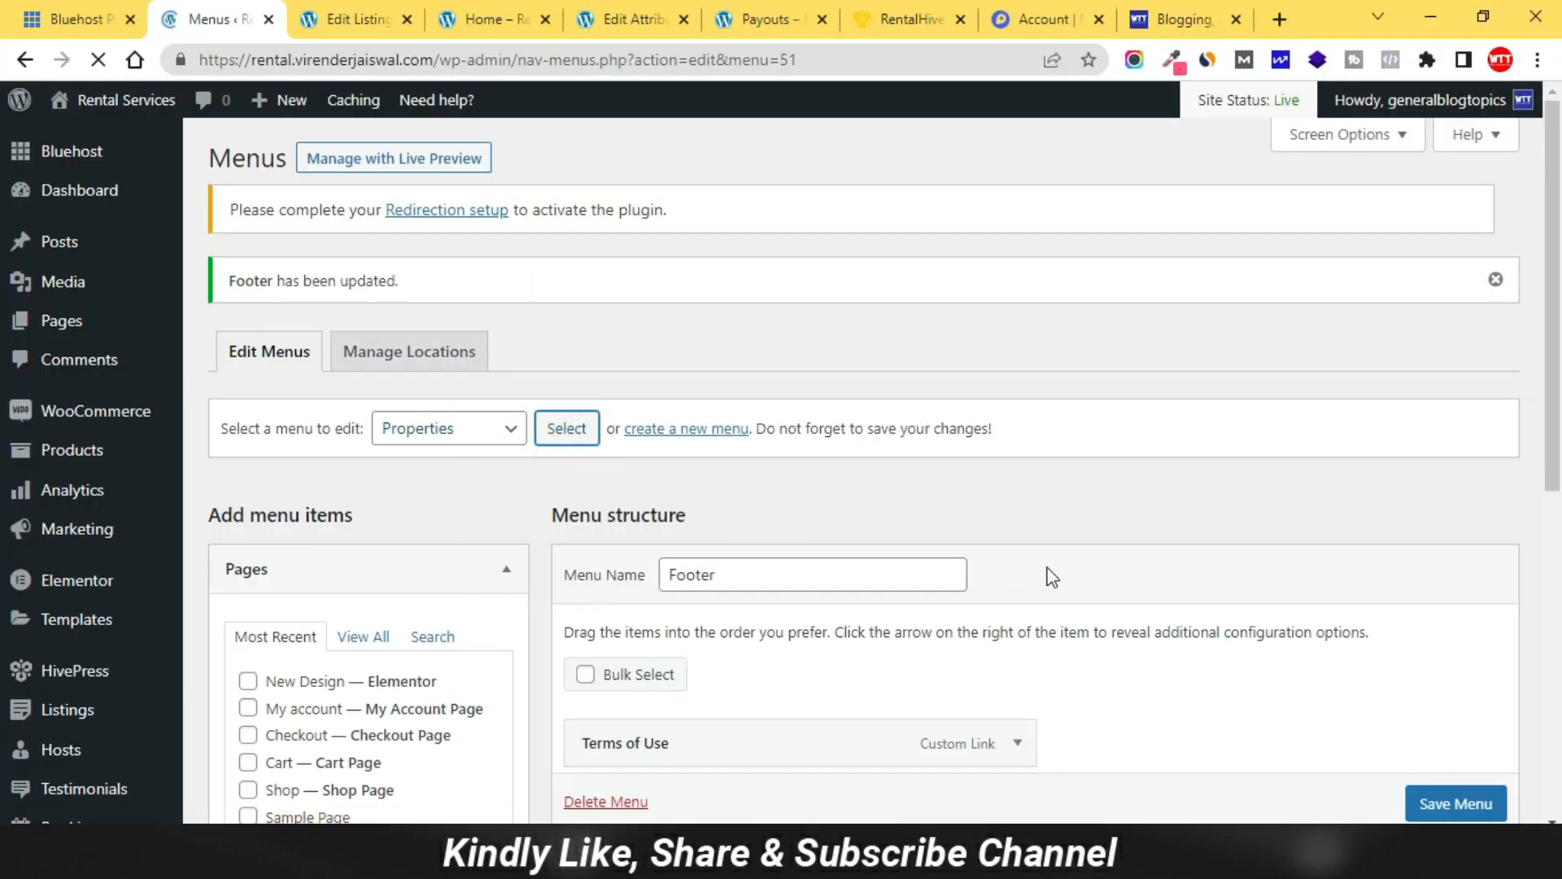
Examine the Properties menu structure and the full list of post categories that can be added to it.
{"action": "scroll", "coordinate": [653, 540], "scroll_direction": "down", "scroll_amount": 3}
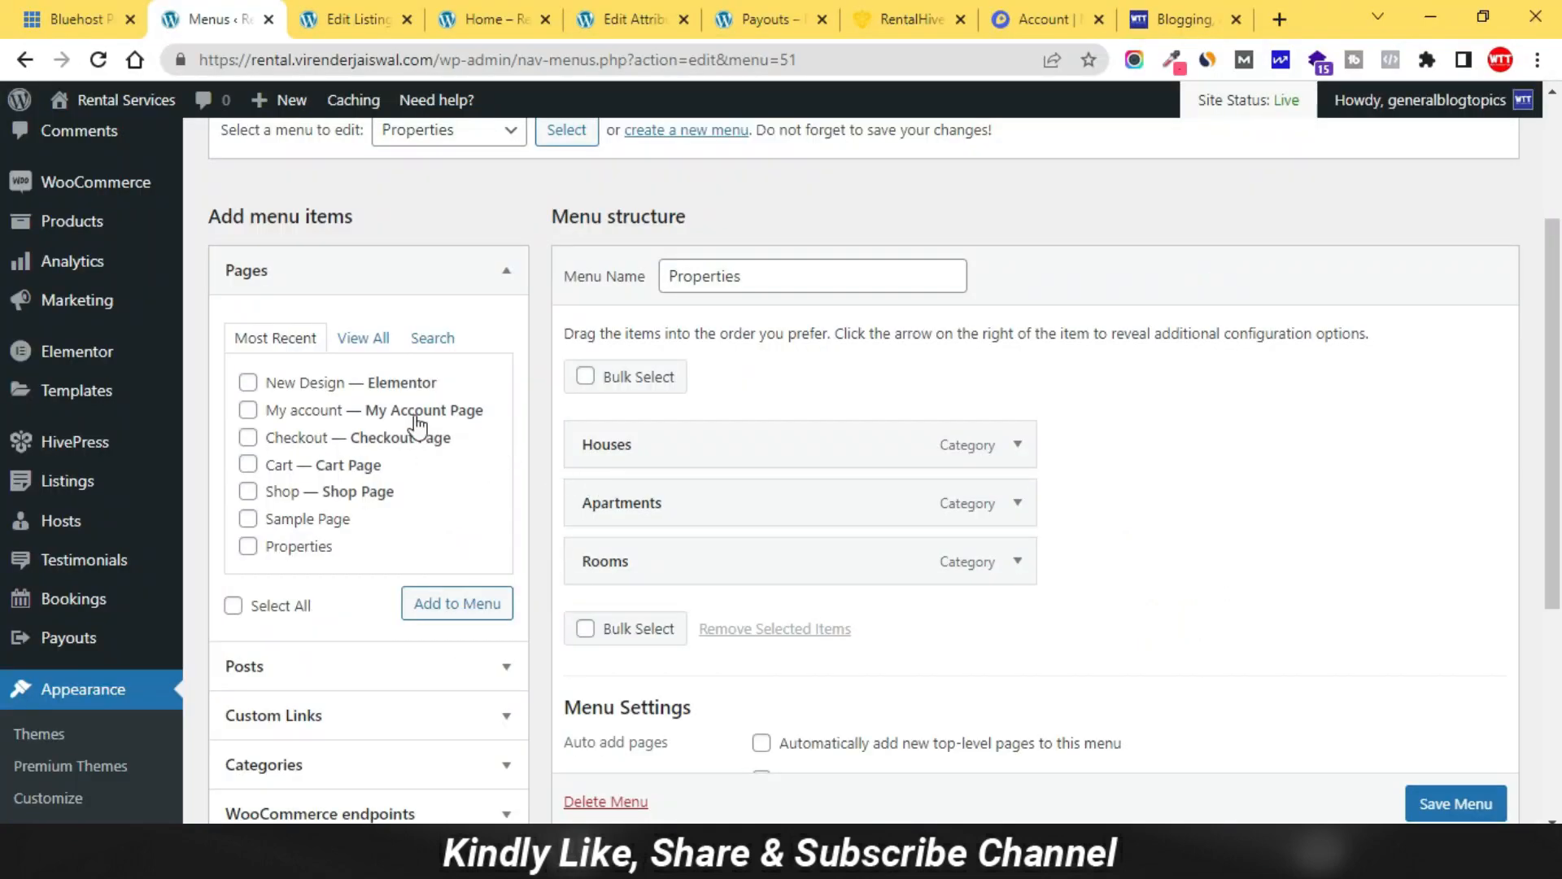
{"action": "scroll", "coordinate": [307, 621], "scroll_direction": "down", "scroll_amount": 2}
{"action": "left_click", "coordinate": [349, 669]}
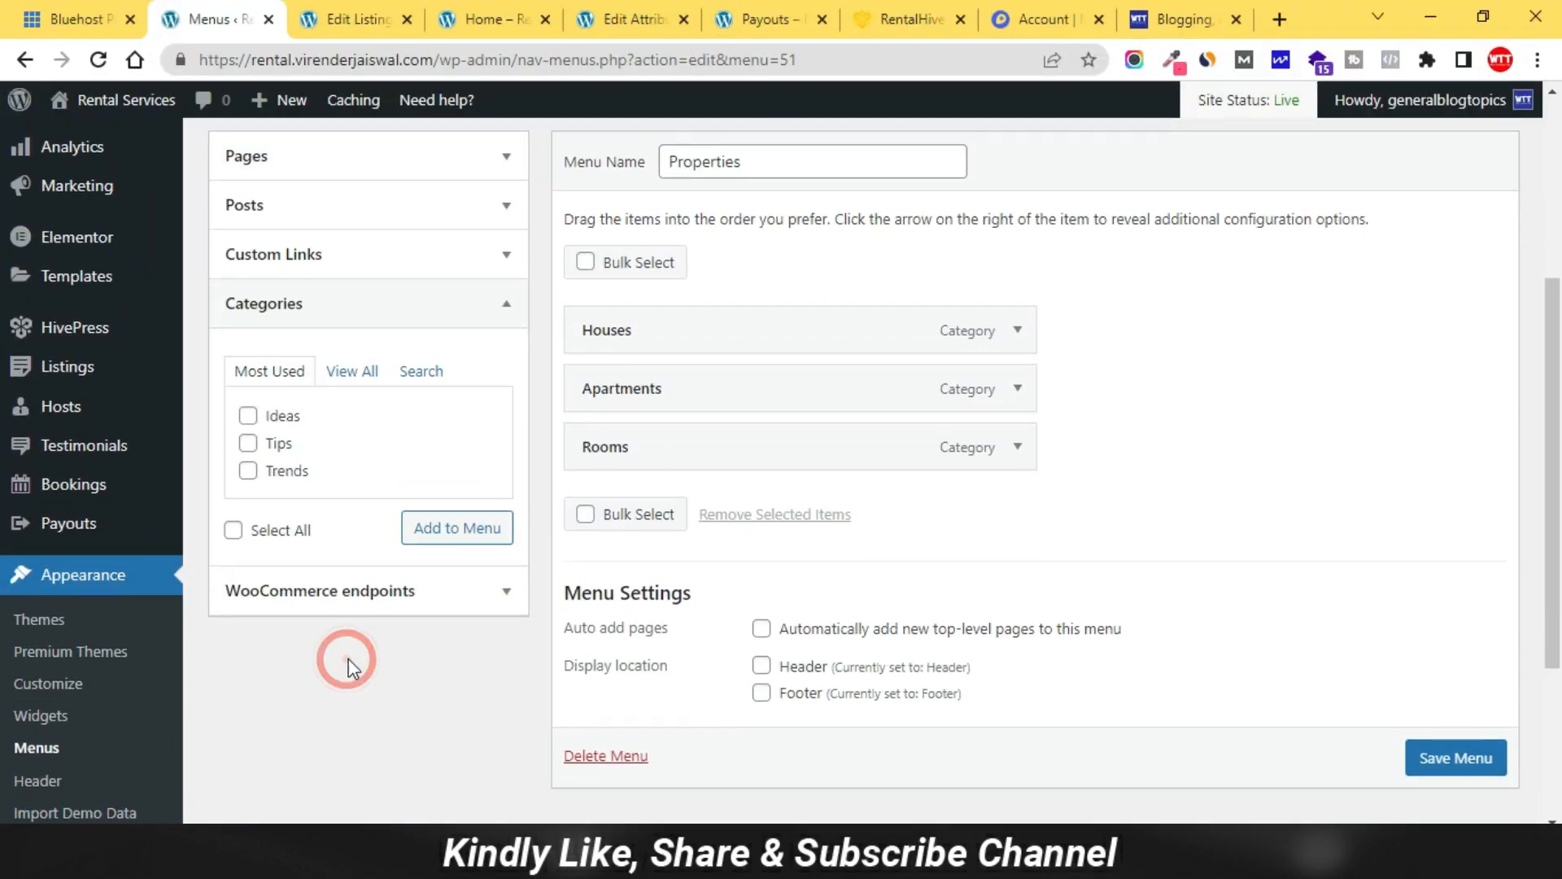
{"action": "left_click", "coordinate": [341, 373]}
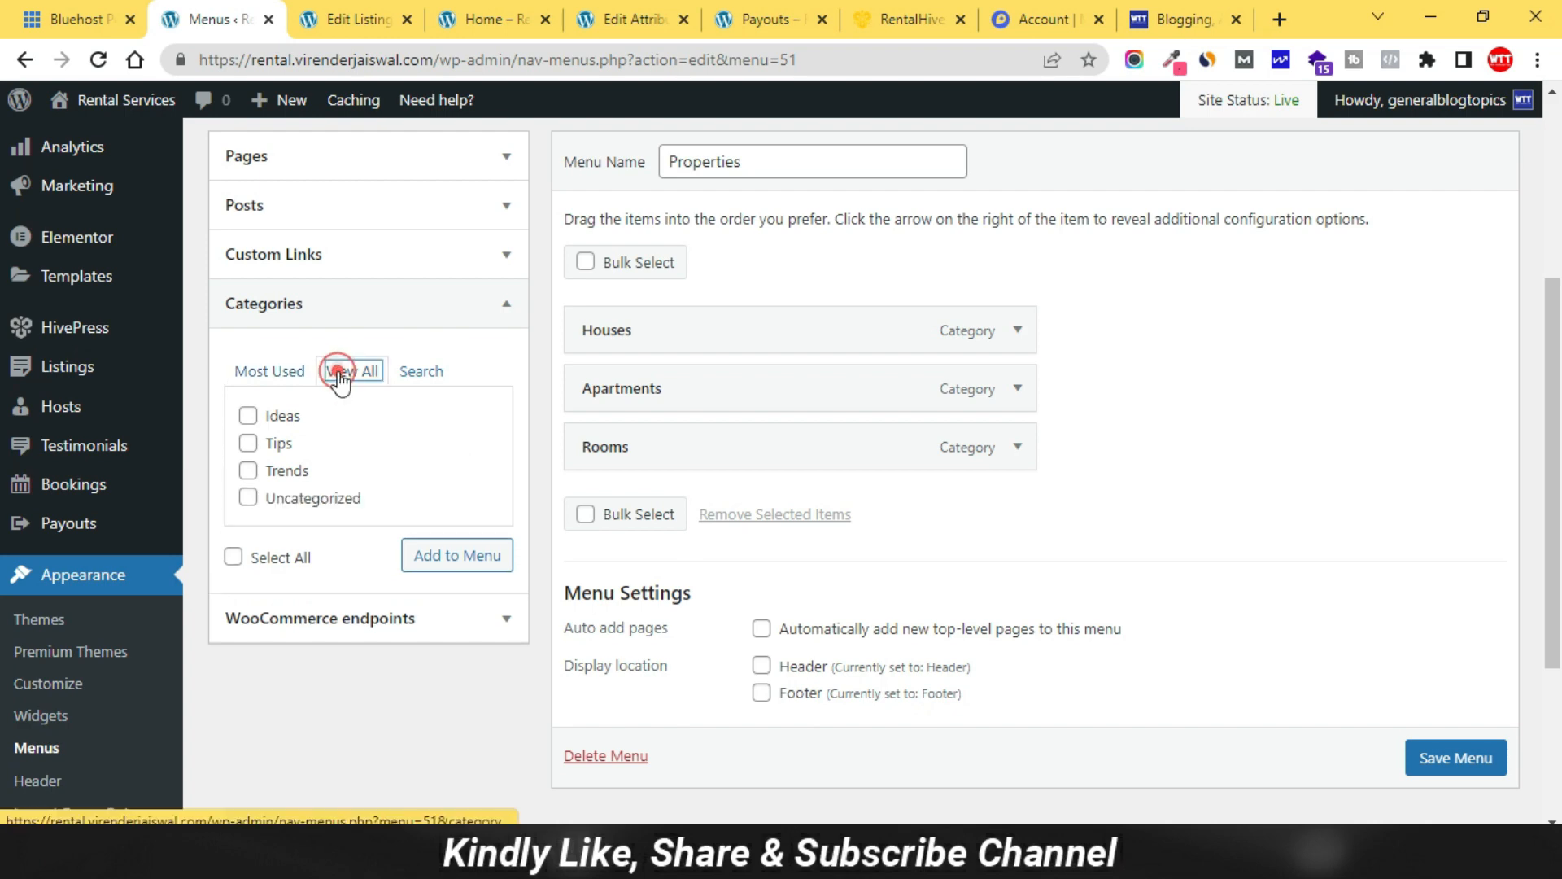
{"action": "scroll", "coordinate": [525, 498], "scroll_direction": "up", "scroll_amount": 4}
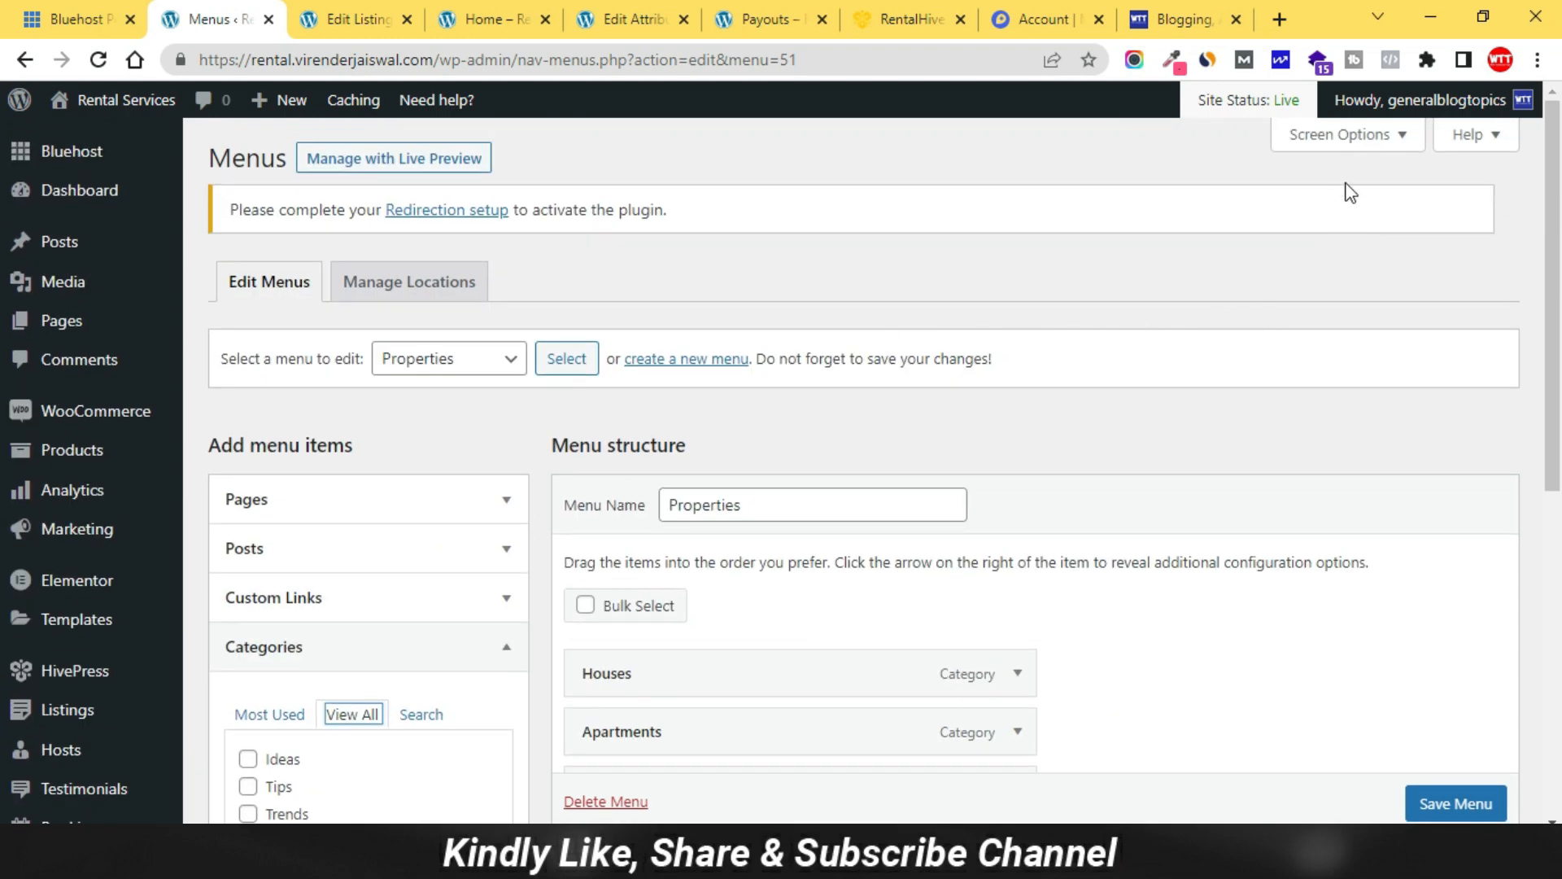
Enable Product categories as a screen element on the Menus page and list all of its available entries.
{"action": "left_click", "coordinate": [1357, 138]}
{"action": "left_click", "coordinate": [1193, 258]}
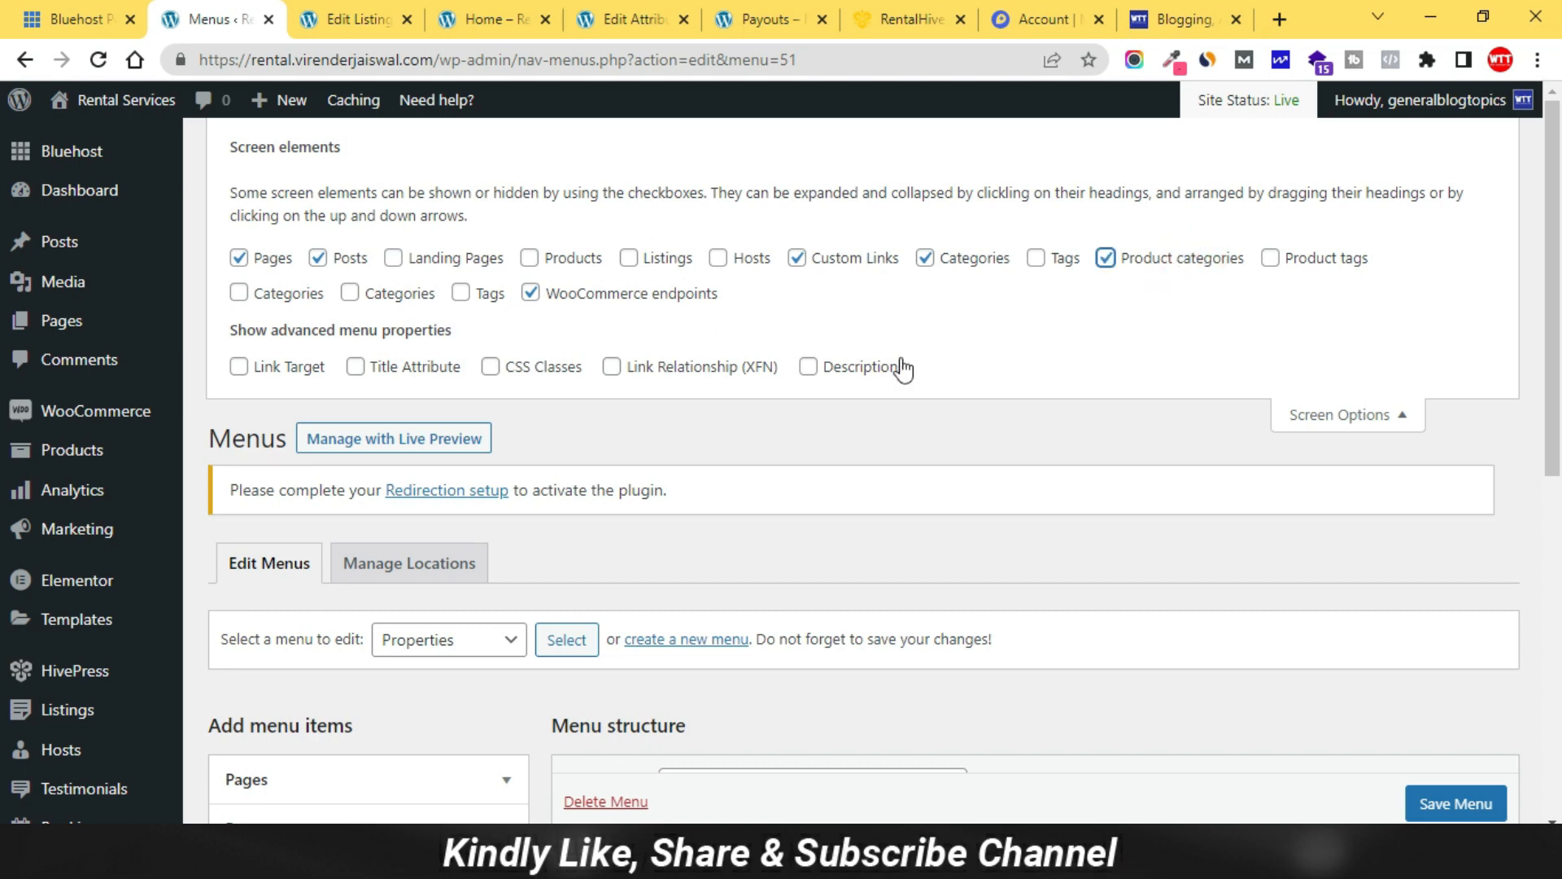
{"action": "scroll", "coordinate": [876, 505], "scroll_direction": "down", "scroll_amount": 8}
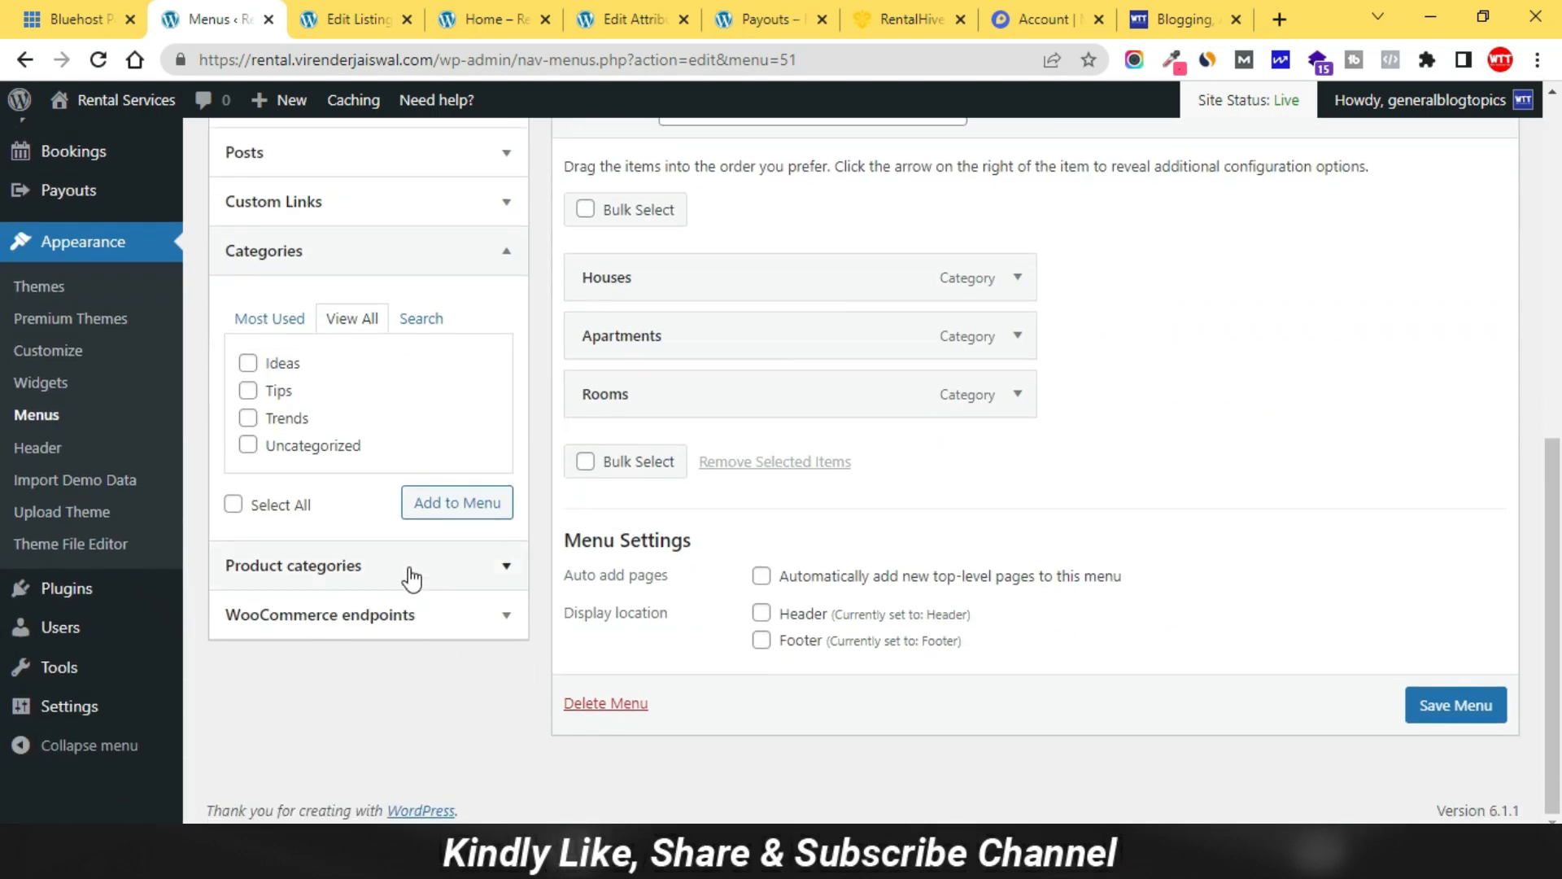
{"action": "left_click", "coordinate": [408, 569]}
{"action": "left_click", "coordinate": [352, 368]}
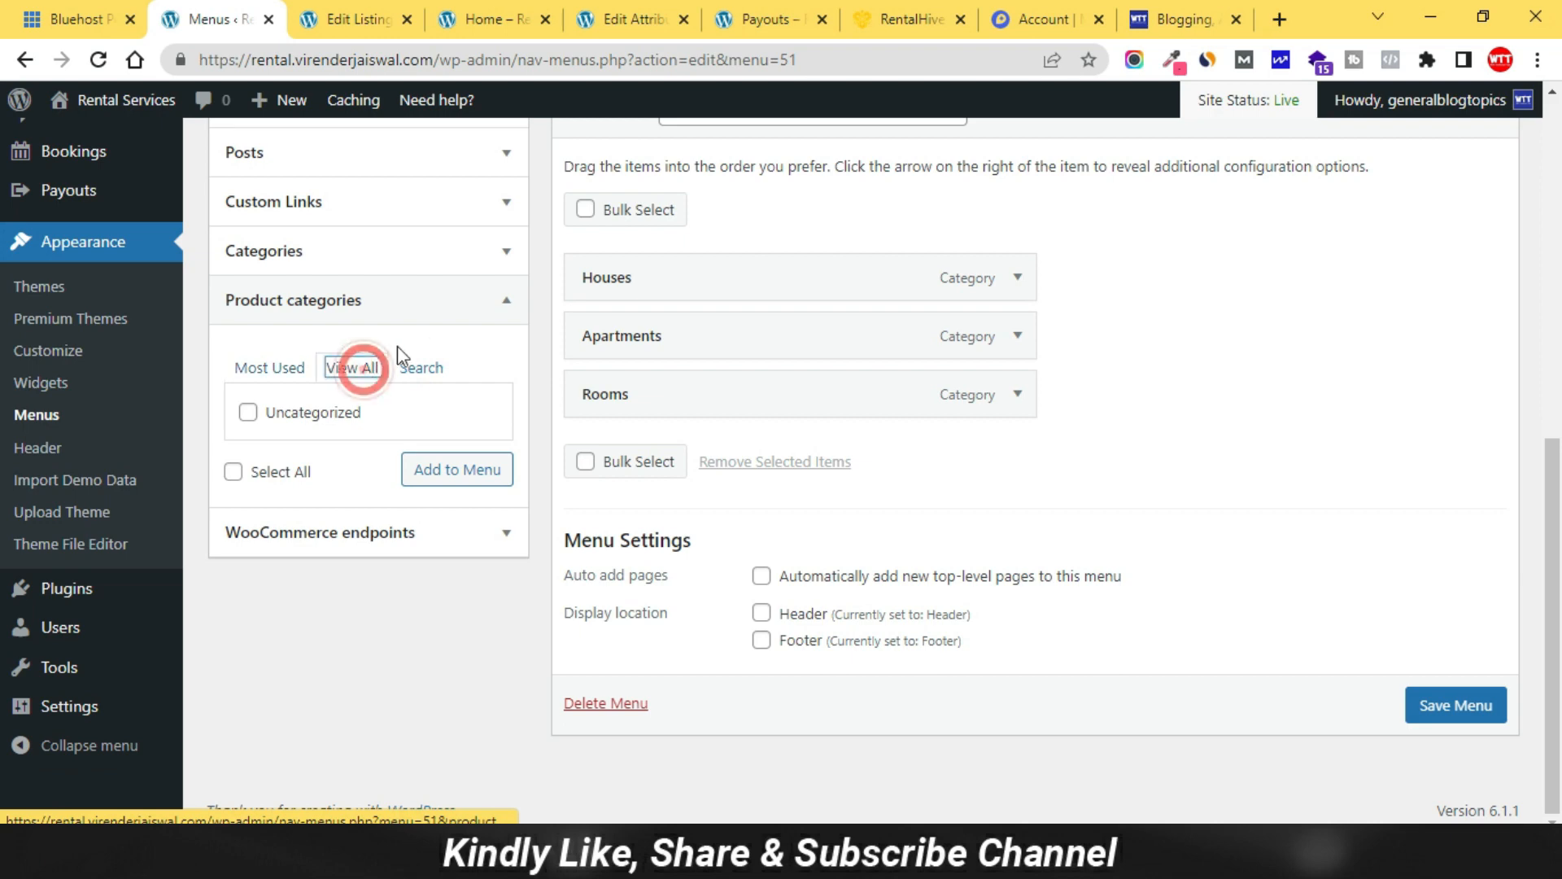
{"action": "left_click", "coordinate": [449, 311]}
{"action": "scroll", "coordinate": [843, 476], "scroll_direction": "up", "scroll_amount": 10}
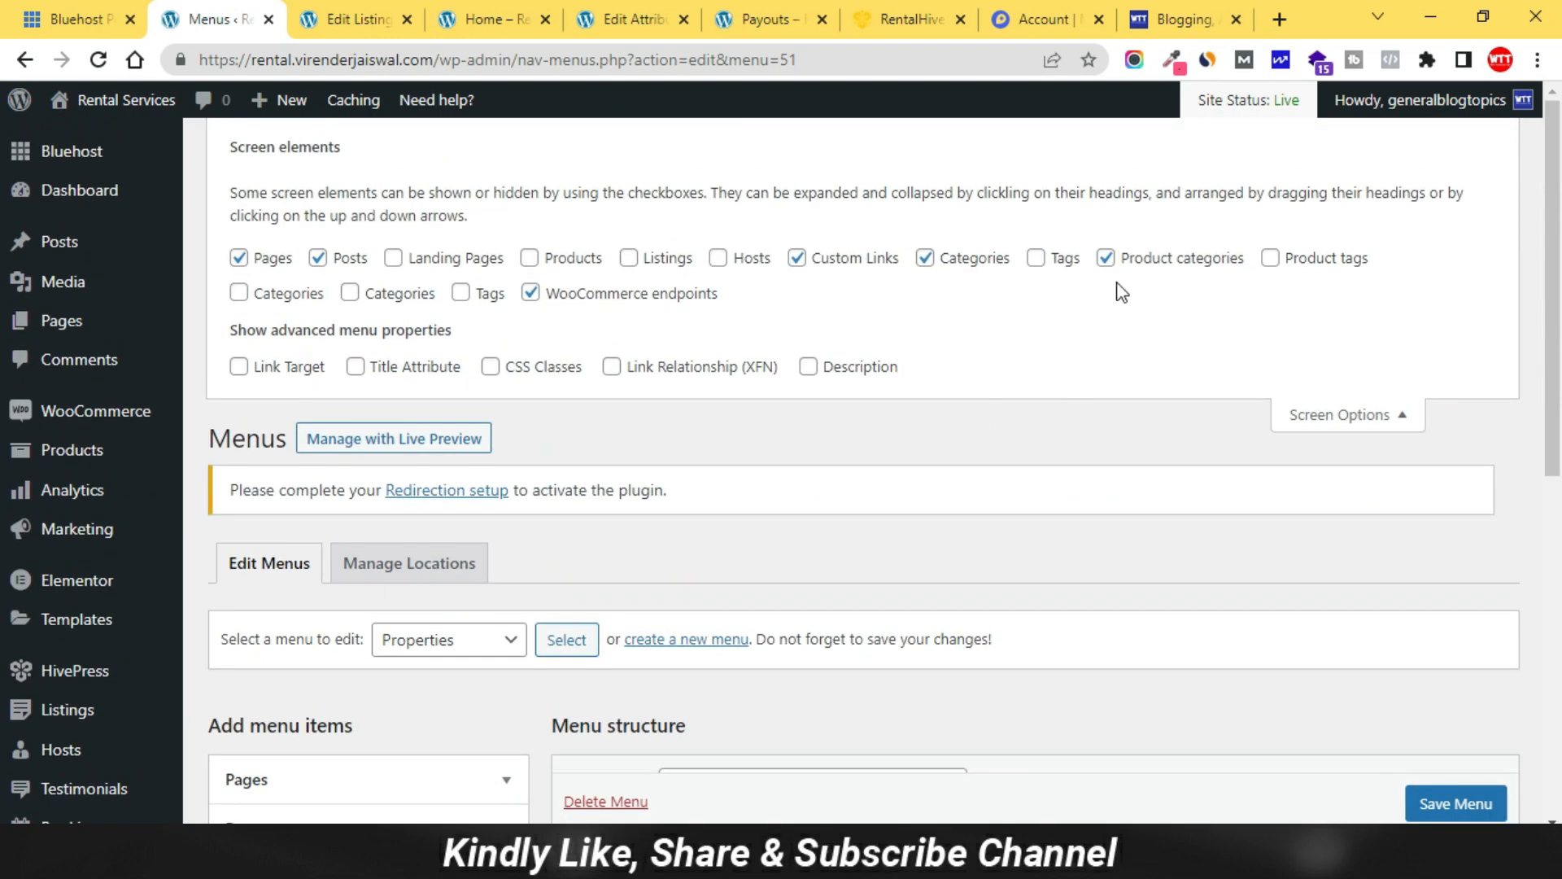